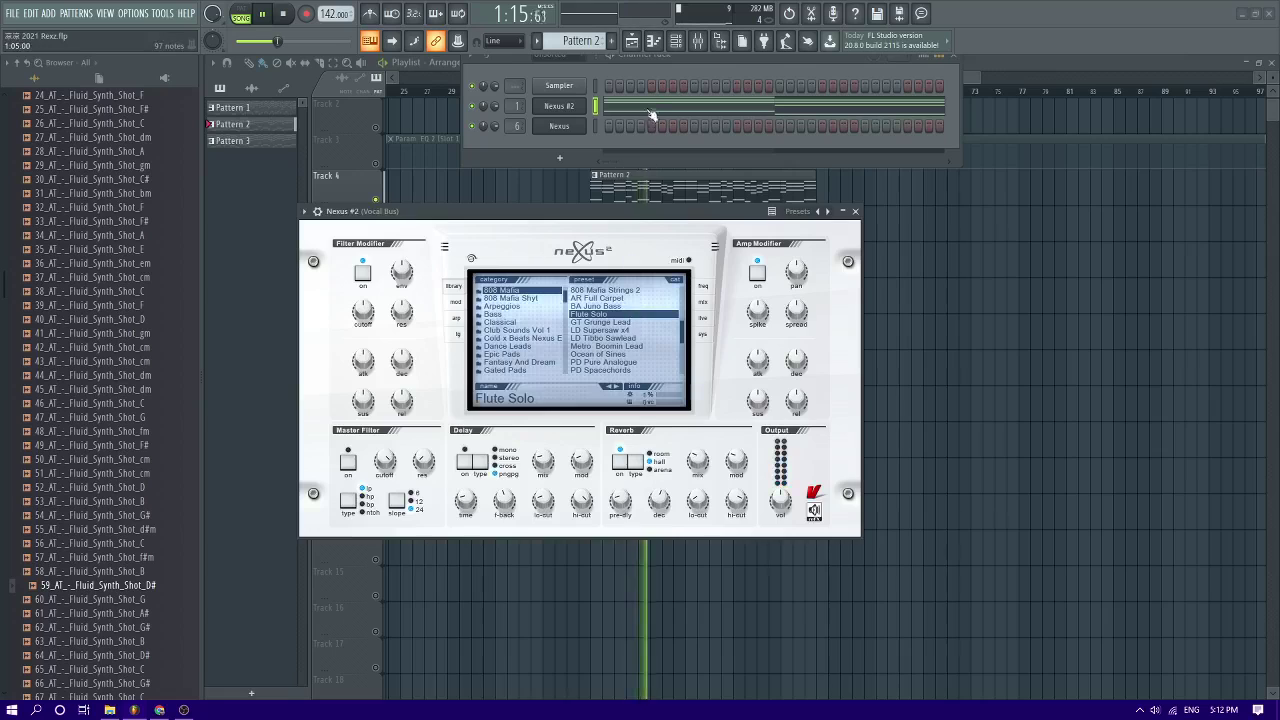
Open Pattern 2's Nexus #2 notes in the piano roll and select the lowest melody line from B4 to G5
left_click(650, 115)
scroll(629, 229, "down", 3)
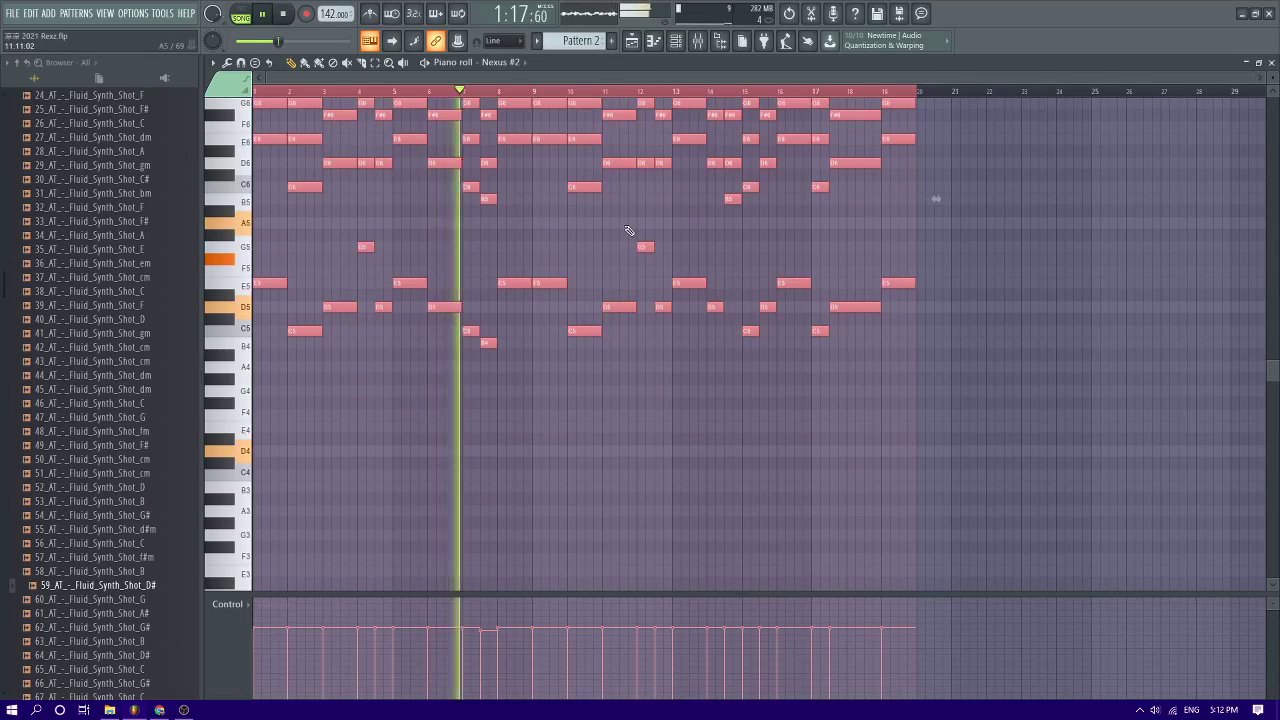
scroll(629, 230, "up", 2)
right_click(559, 468)
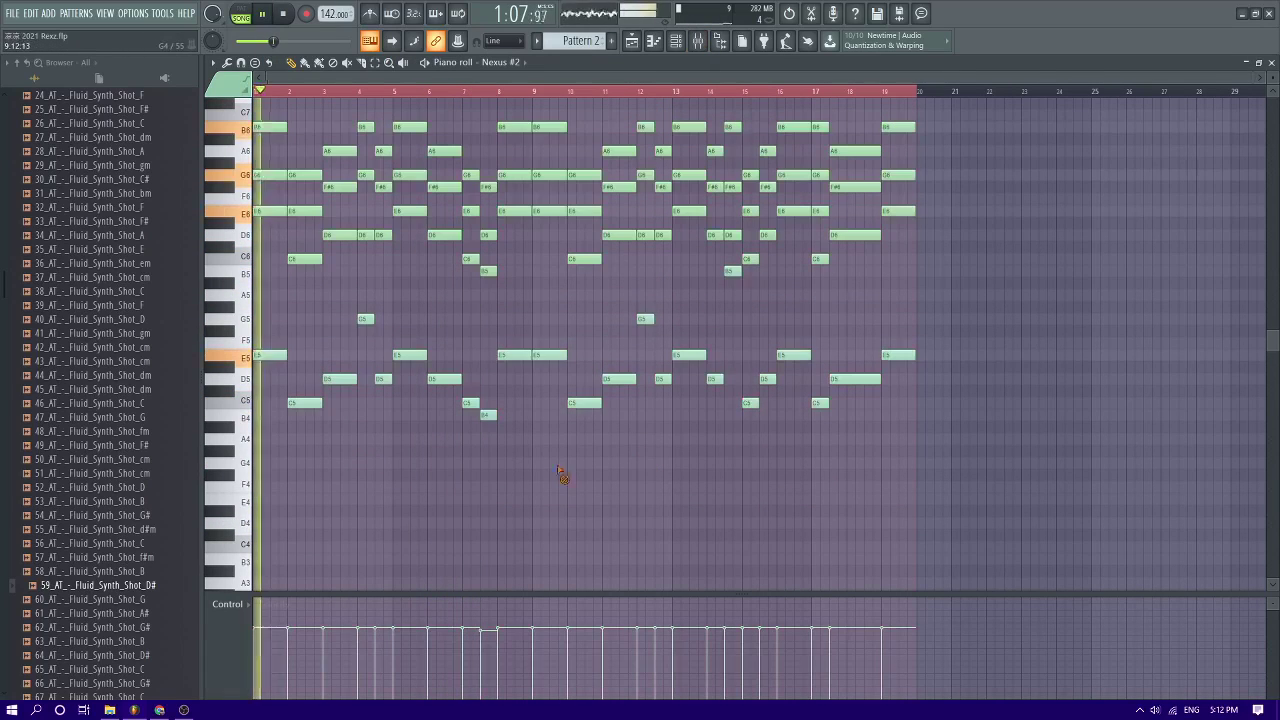
left_click_drag(996, 455, 232, 318)
right_click(718, 286, "ctrl")
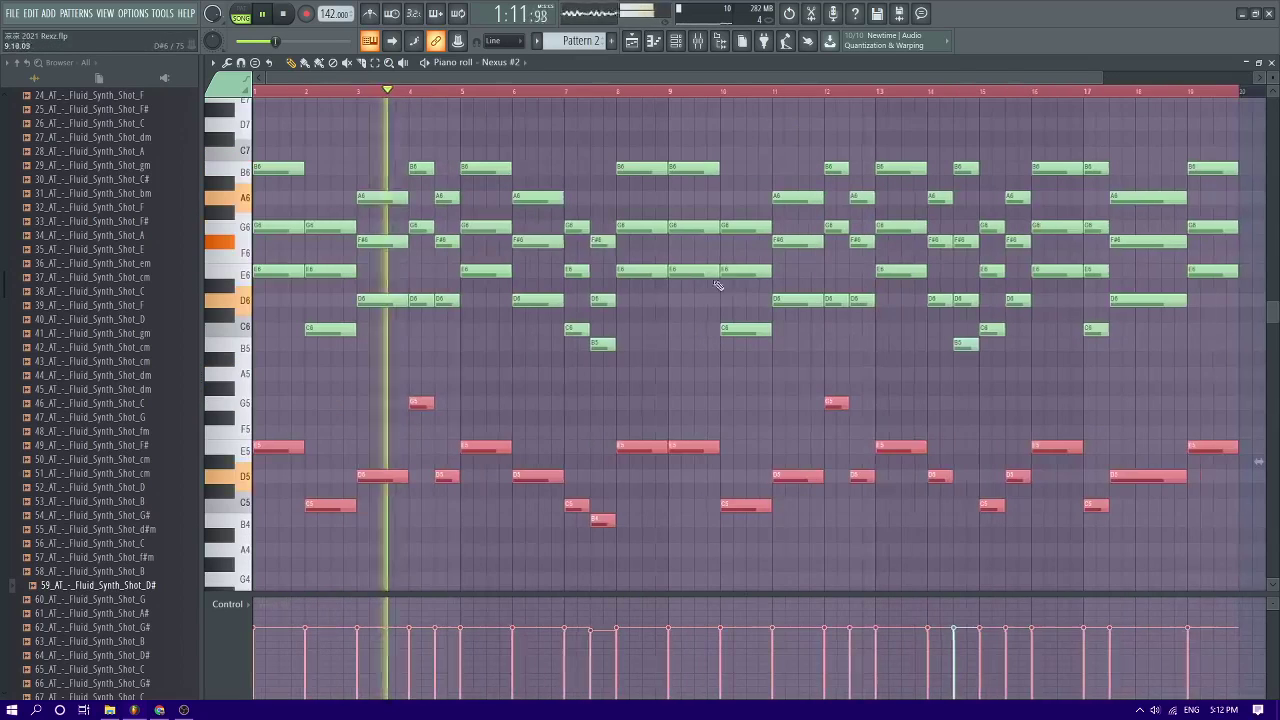
Move the B5 note in the second half of bar 14 down to A#4 and bring the B6 note above it down to B5
left_click_drag(965, 344, 965, 534)
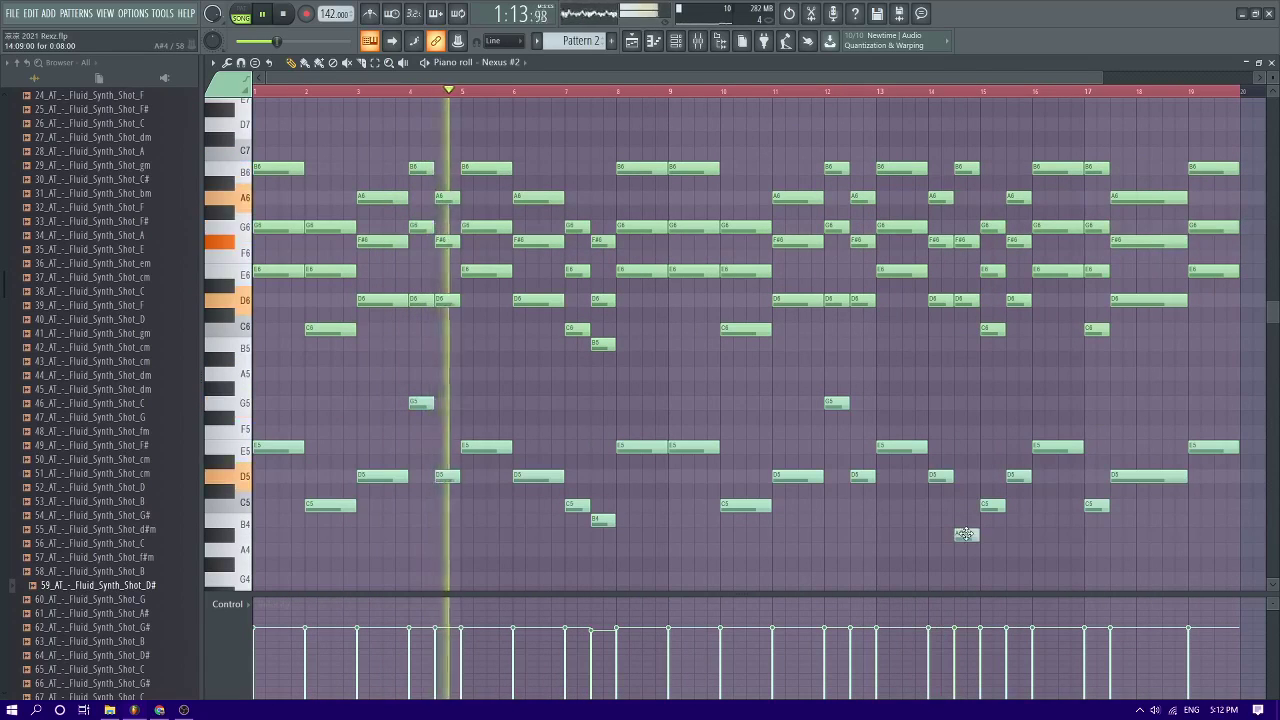
left_click_drag(964, 170, 967, 346)
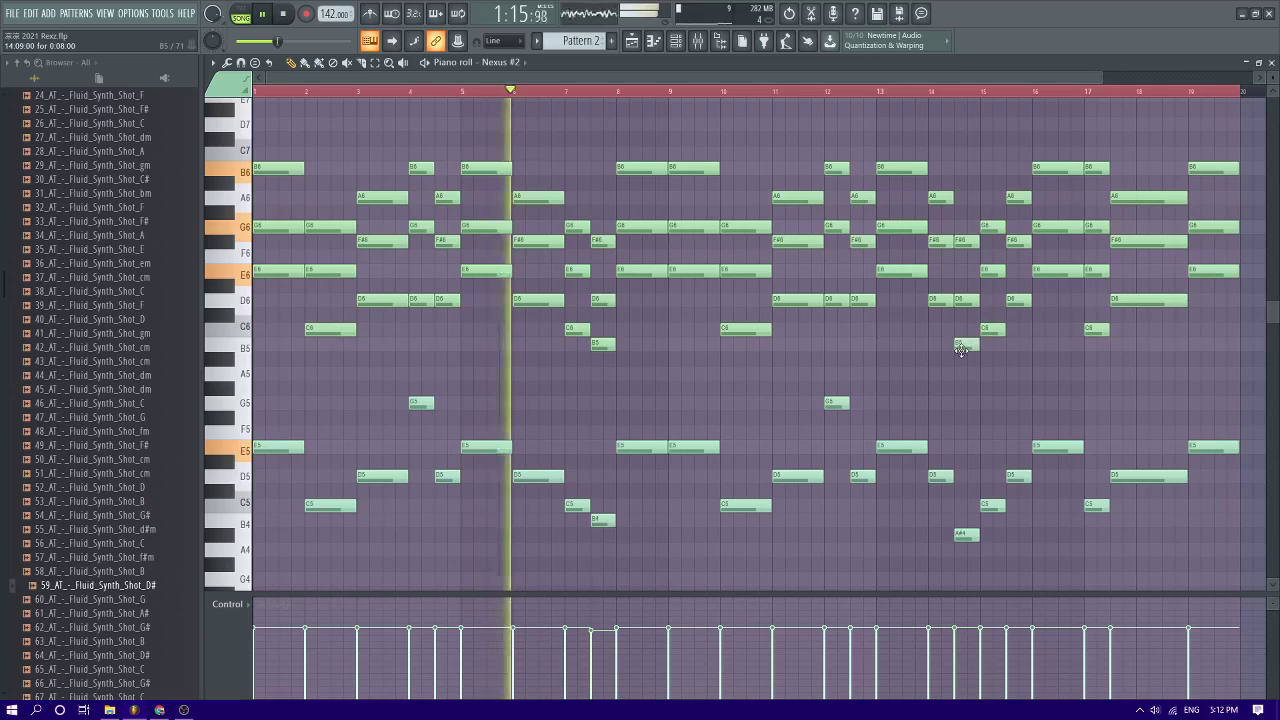
scroll(560, 420, "down", 3)
key("ctrl+a")
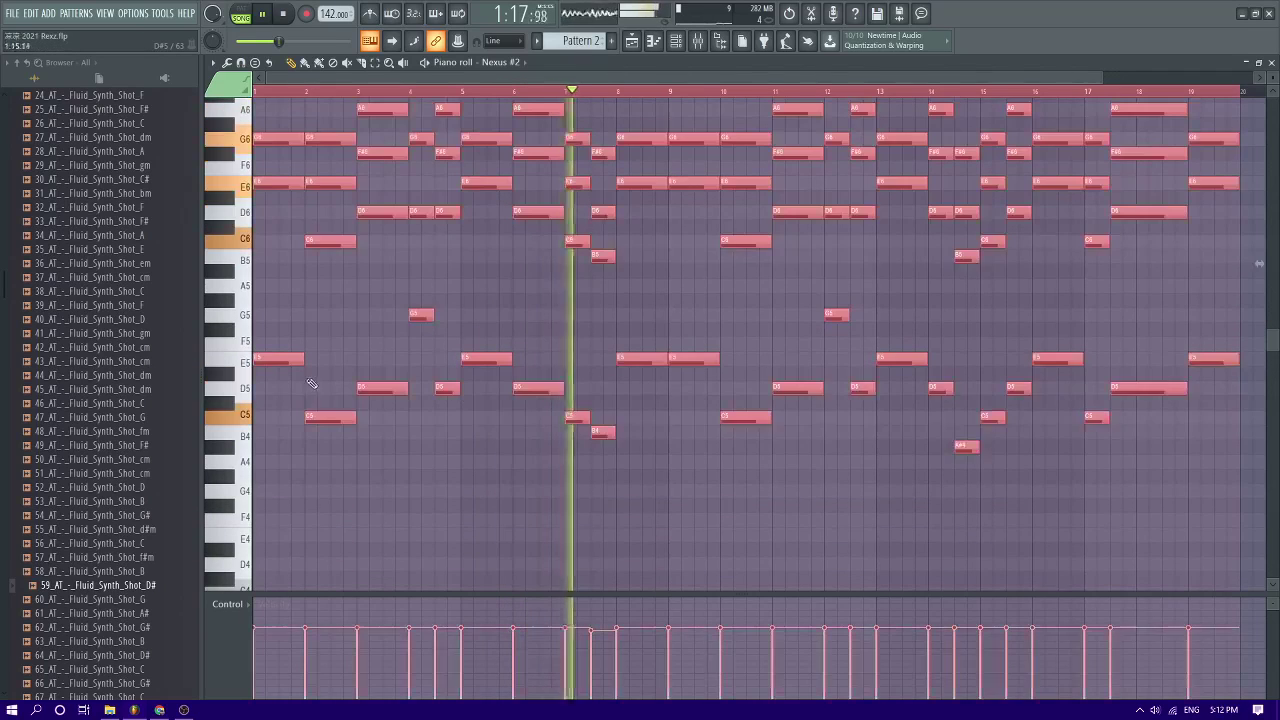
scroll(320, 392, "down", 1)
left_click(440, 460, "ctrl")
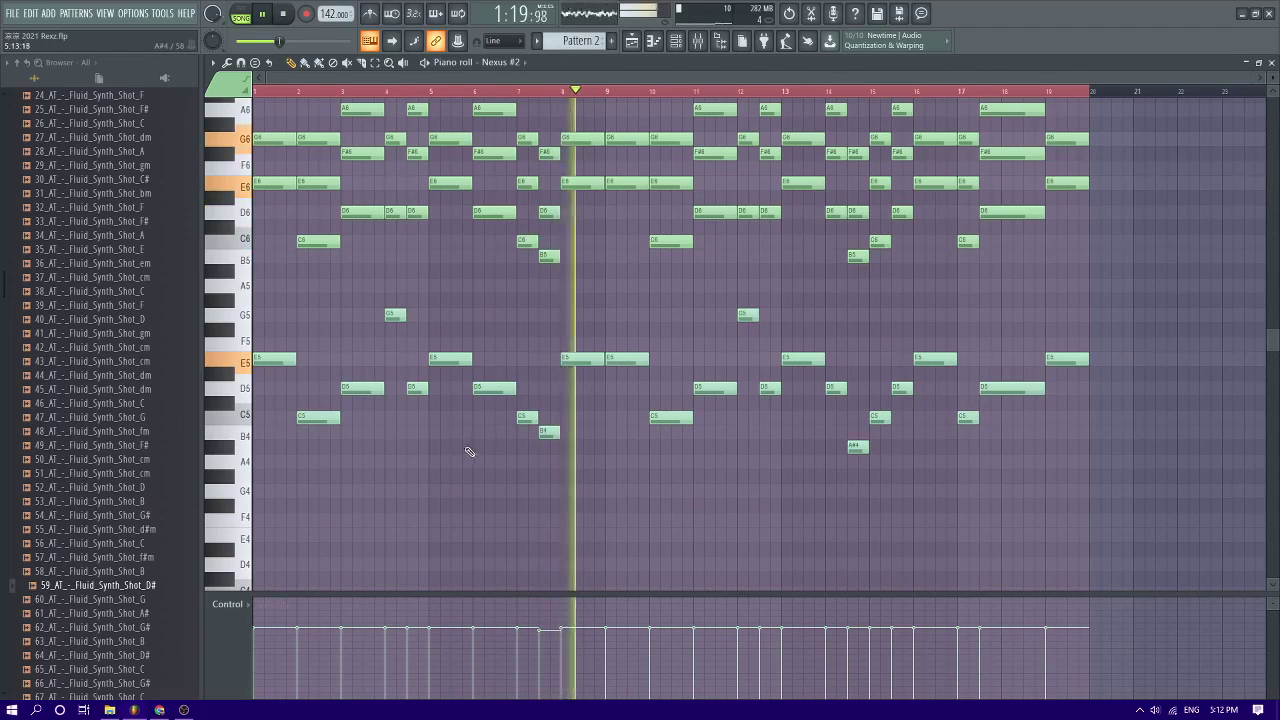
Route the Nexus #2 channel to mixer track 7 and lower that track's volume to about 61% (-9.7 dB)
left_click(699, 41)
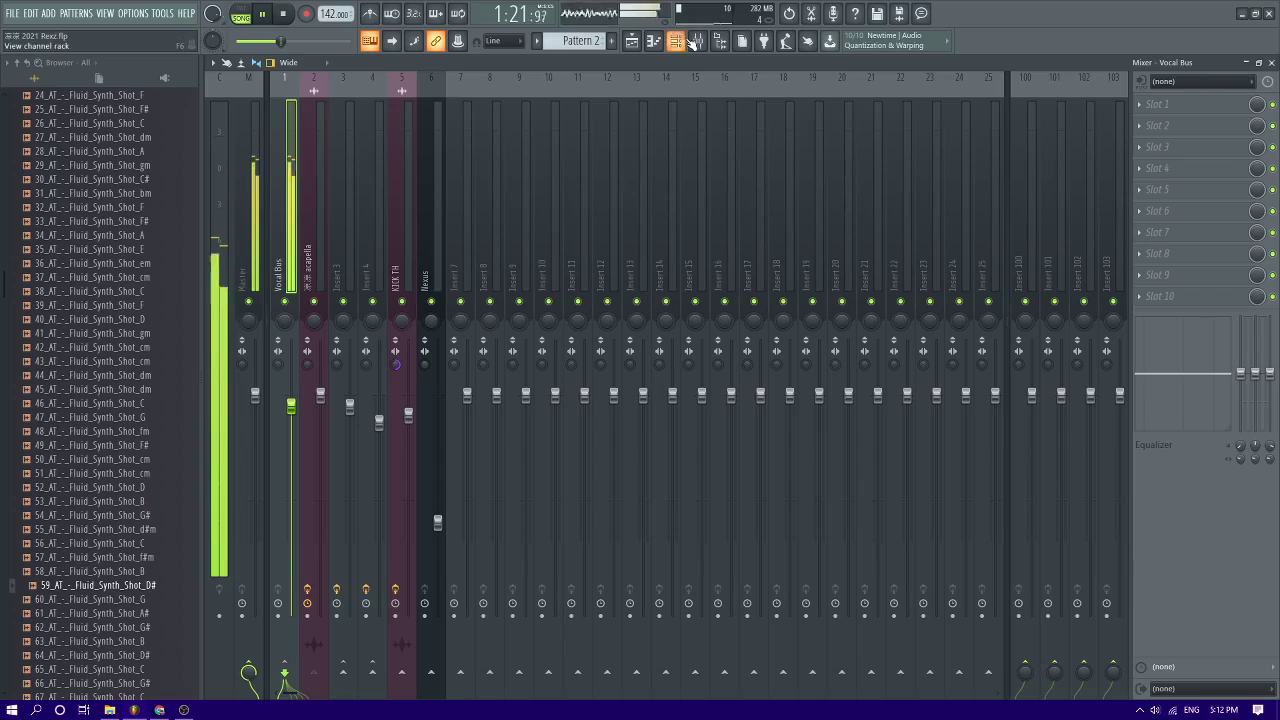
left_click(688, 40)
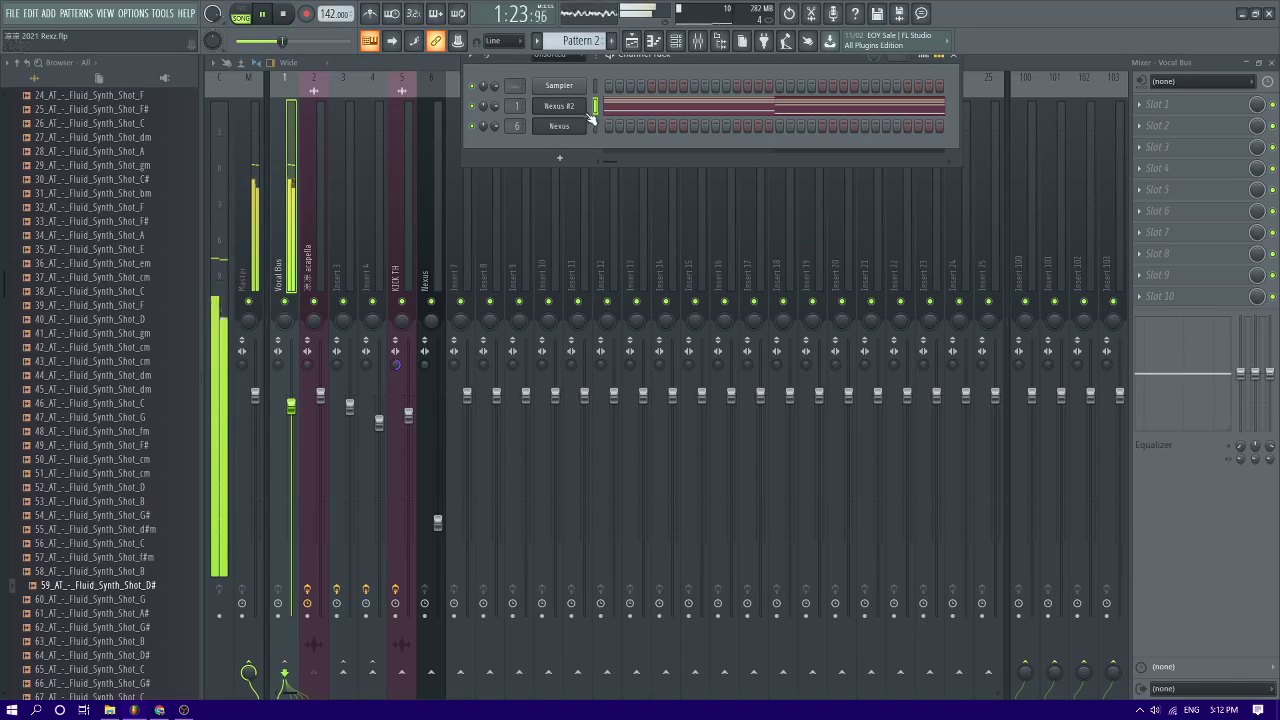
key("space")
key("ctrl+l")
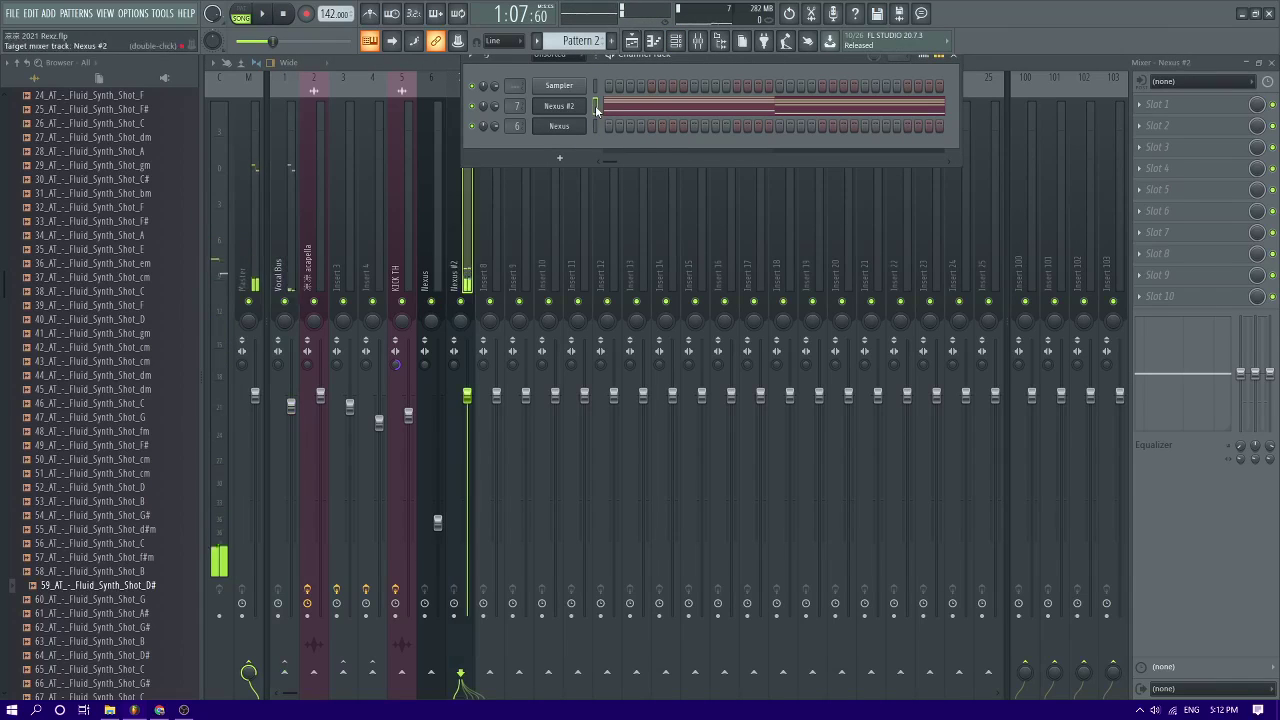
left_click_drag(467, 395, 467, 458)
key("space")
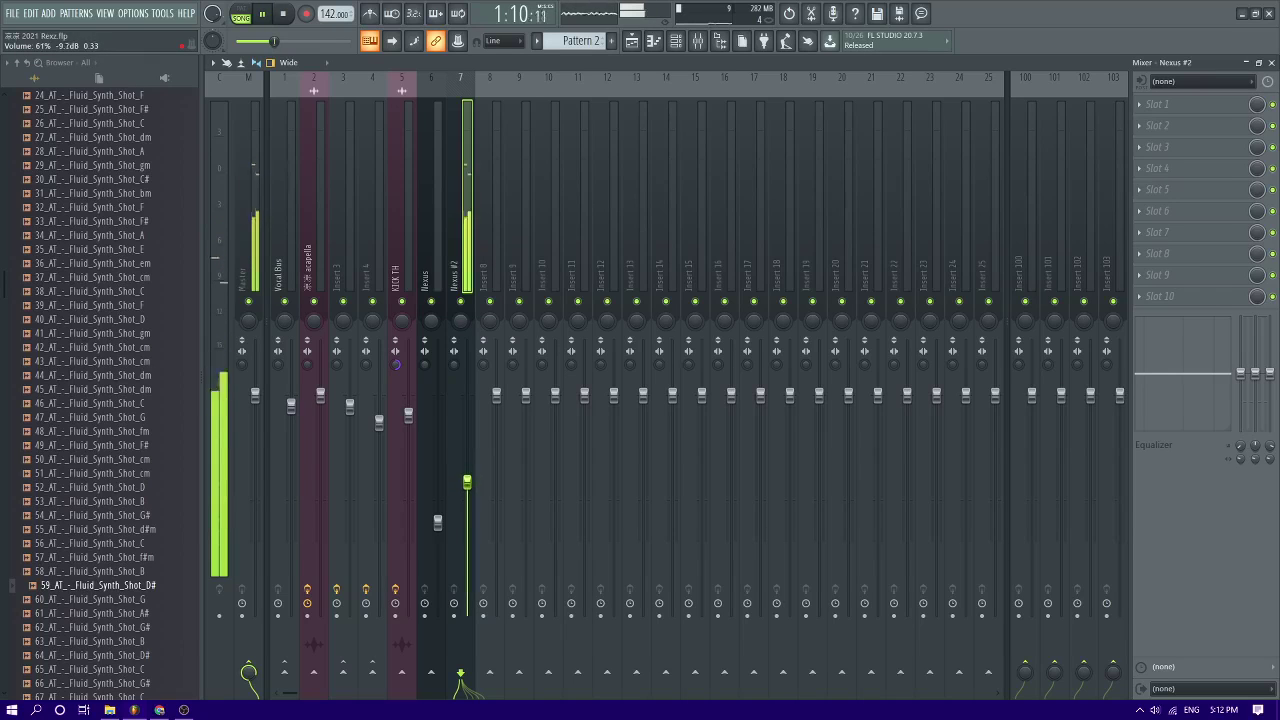
Add Fruity Parametric EQ 2 in slot 3 of the Nexus #2 track and cut band 4 by about 5 dB near 812 Hz
left_click(1145, 147)
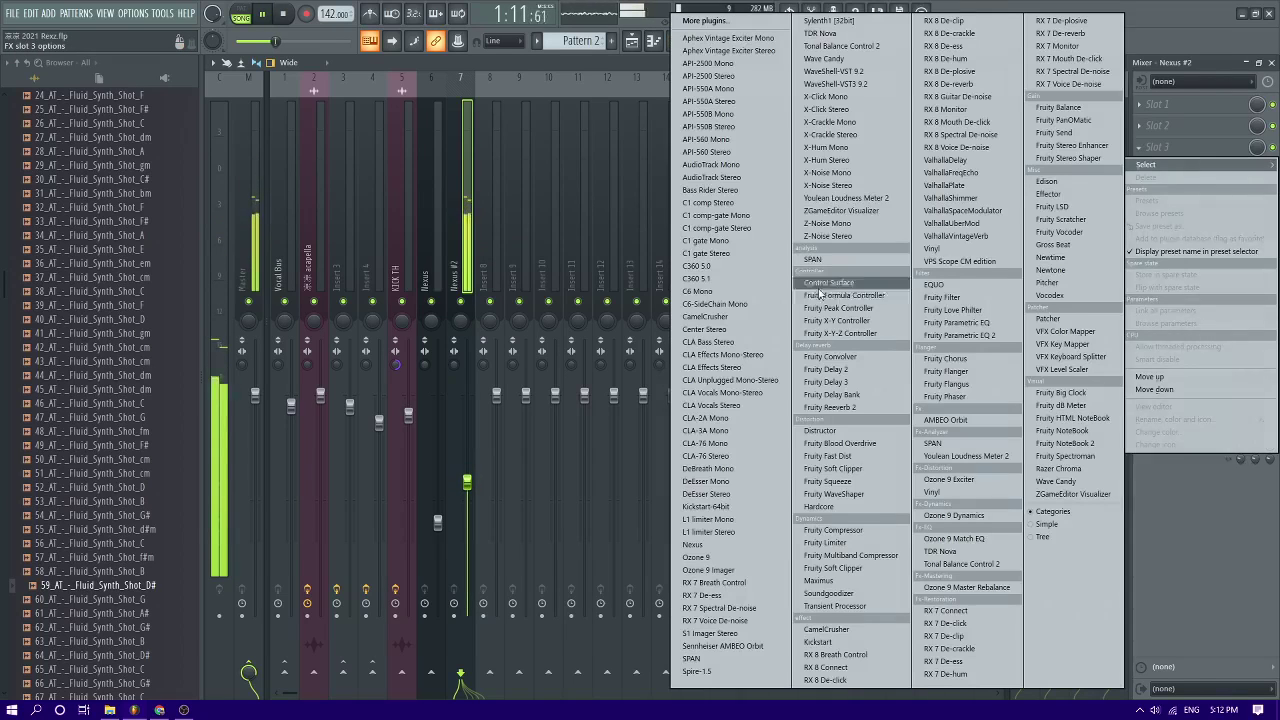
left_click(999, 338)
mouse_move(396, 267)
left_mouse_down()
mouse_move(380, 286)
mouse_move(407, 284)
left_mouse_up()
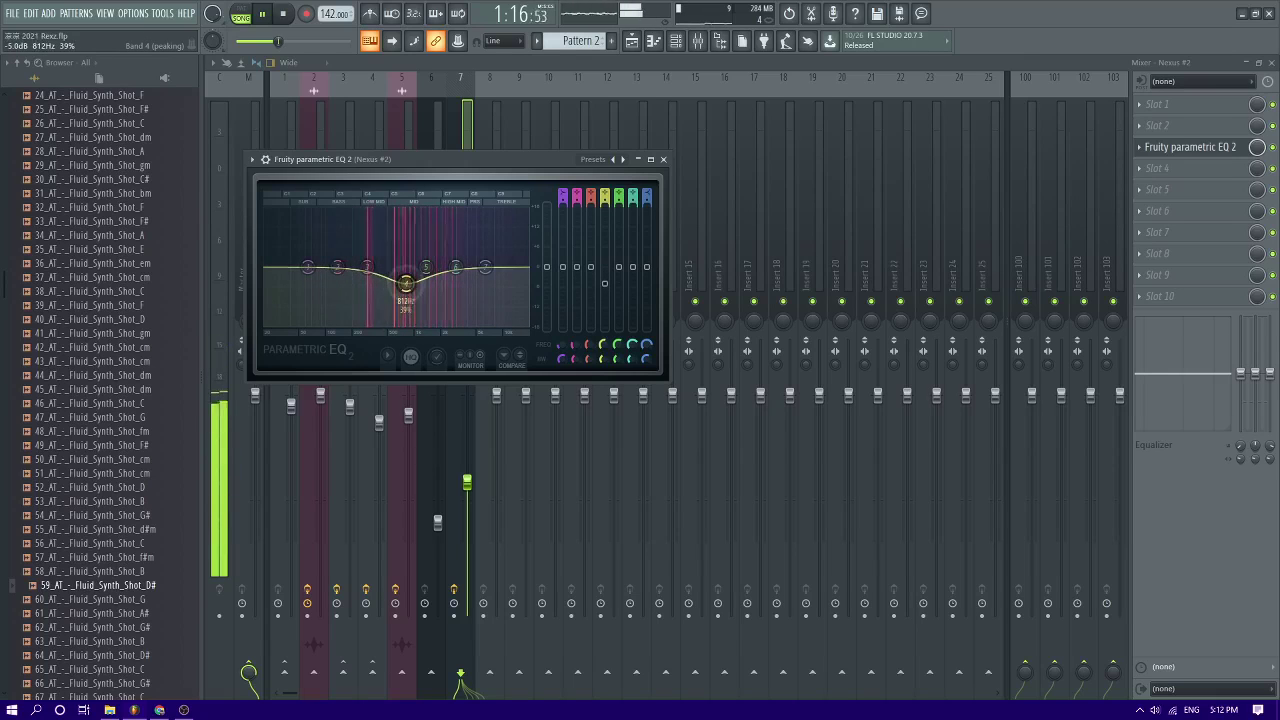
Return to the playlist, stop playback and unsolo Track 4
left_click(632, 41)
key("space")
right_click(378, 201)
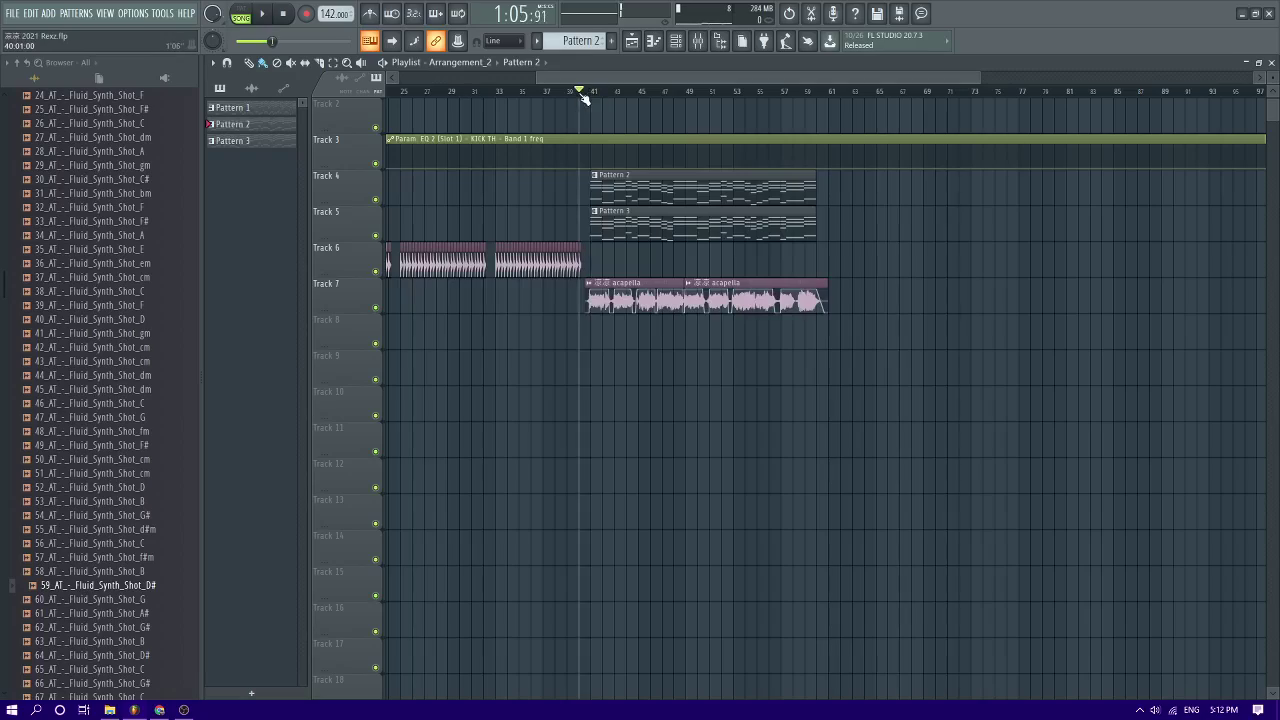
Play the arrangement from bar 40 and examine how the Pattern 2, Pattern 3 and acapella clips line up
key("space")
scroll(514, 200, "up", 5)
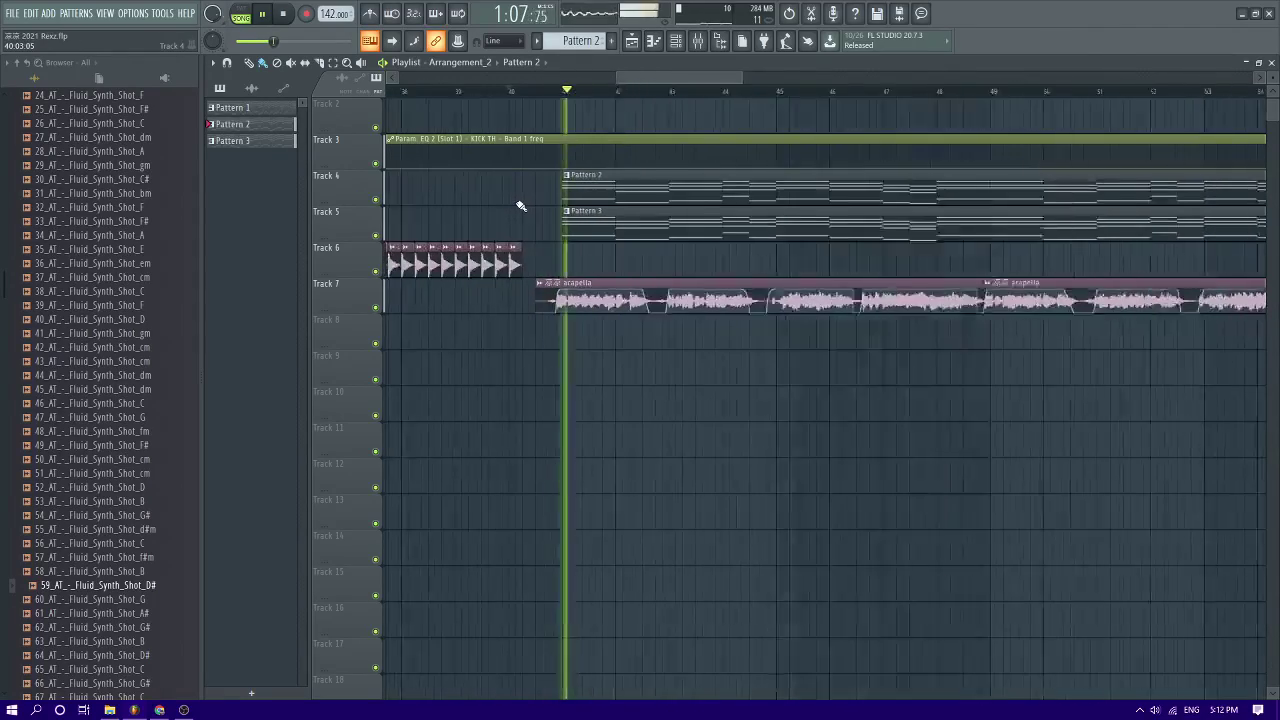
scroll(520, 206, "down", 5)
scroll(563, 227, "up", 3)
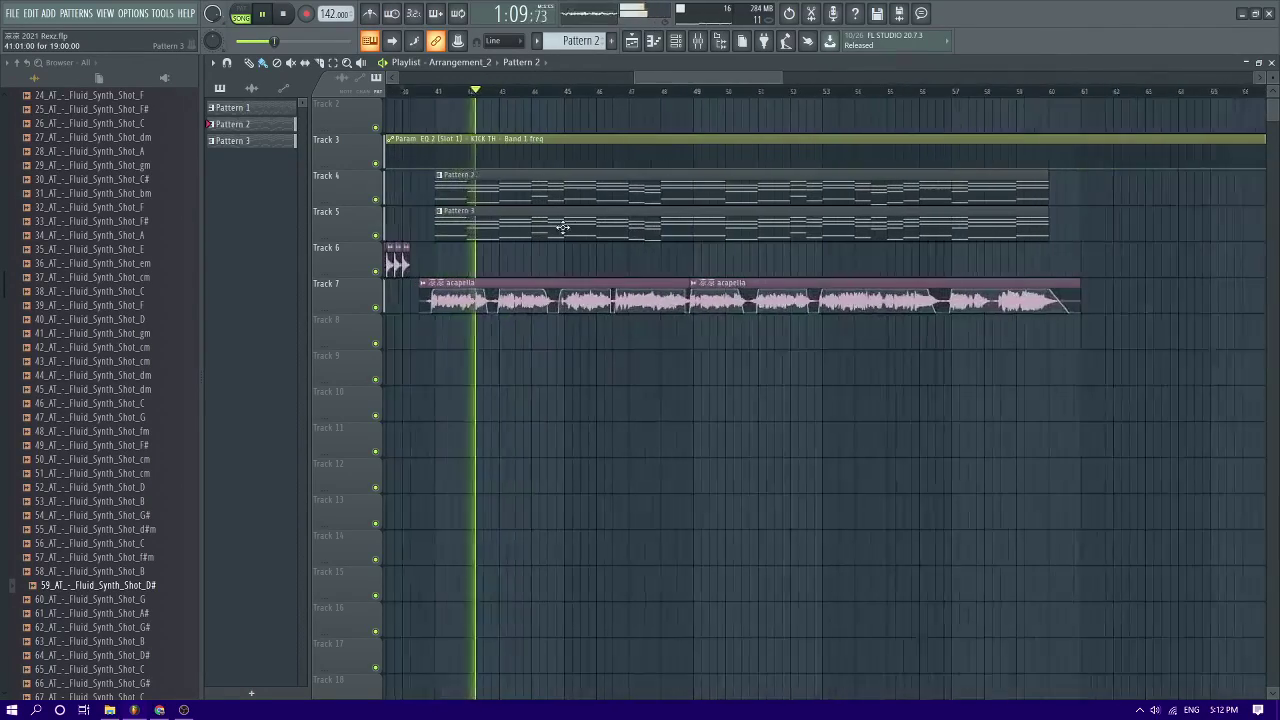
scroll(563, 228, "down", 2)
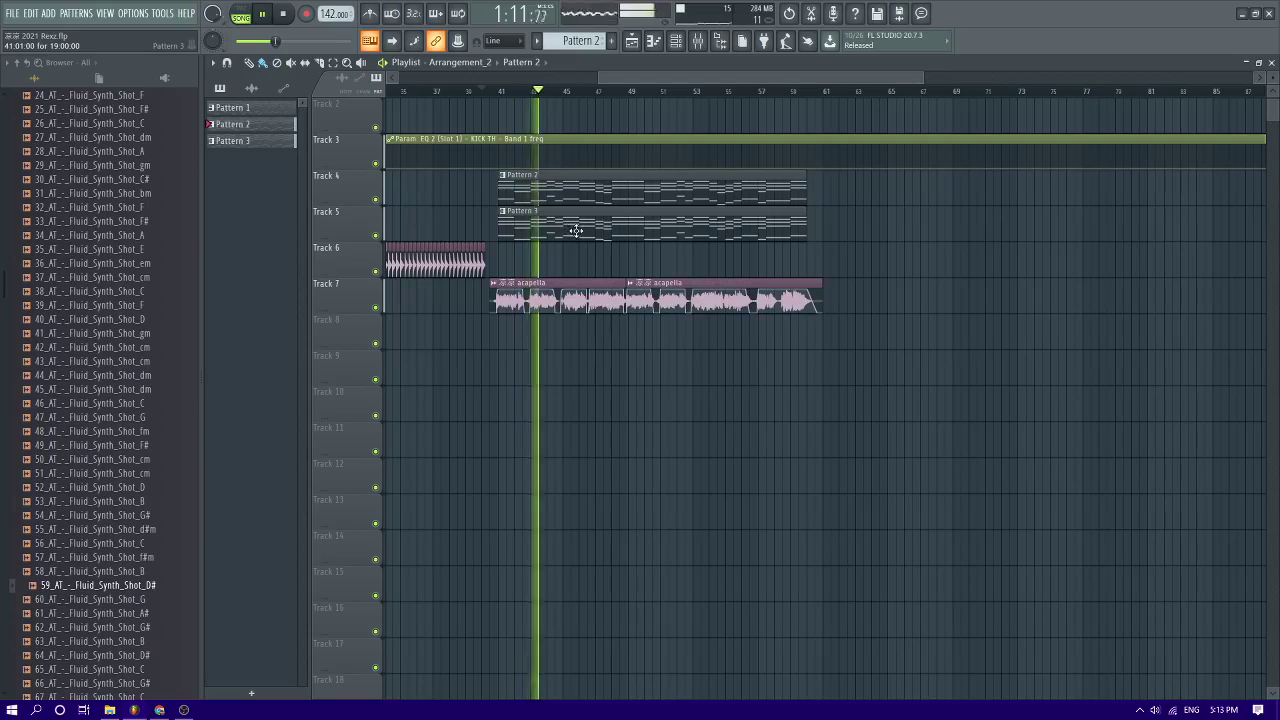
scroll(574, 233, "up", 2)
scroll(572, 235, "down", 3)
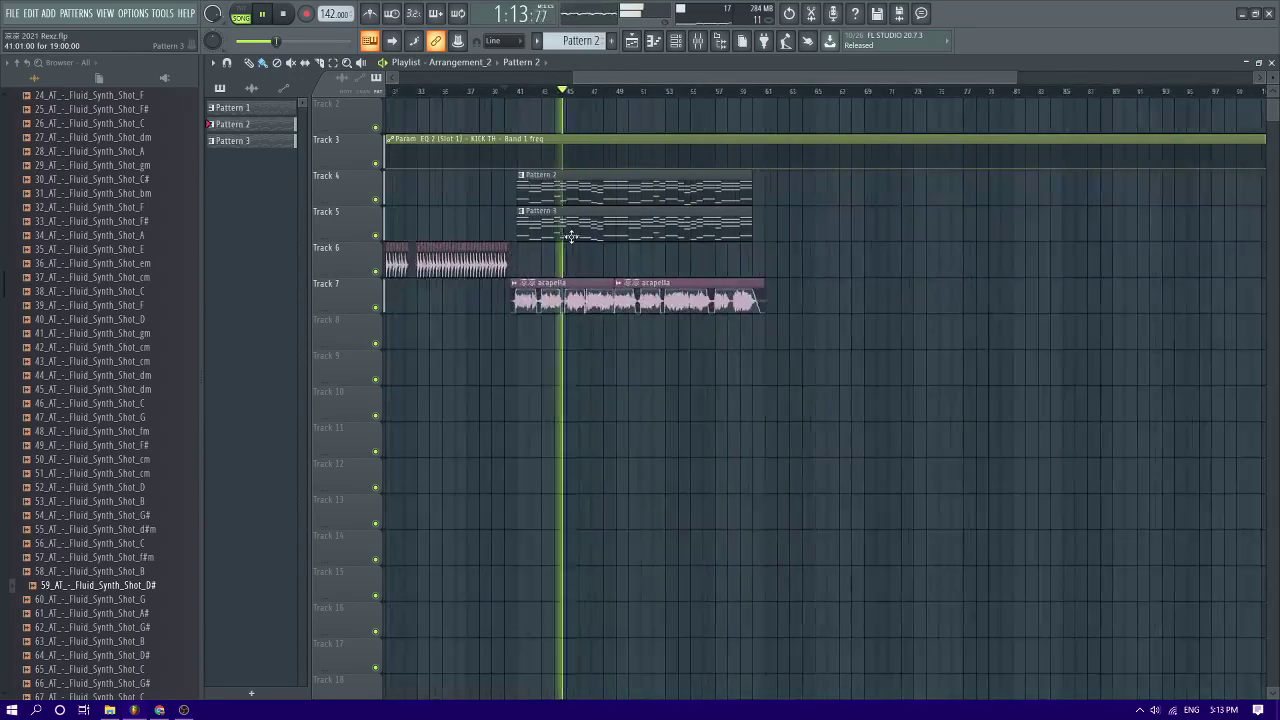
scroll(560, 230, "down", 2)
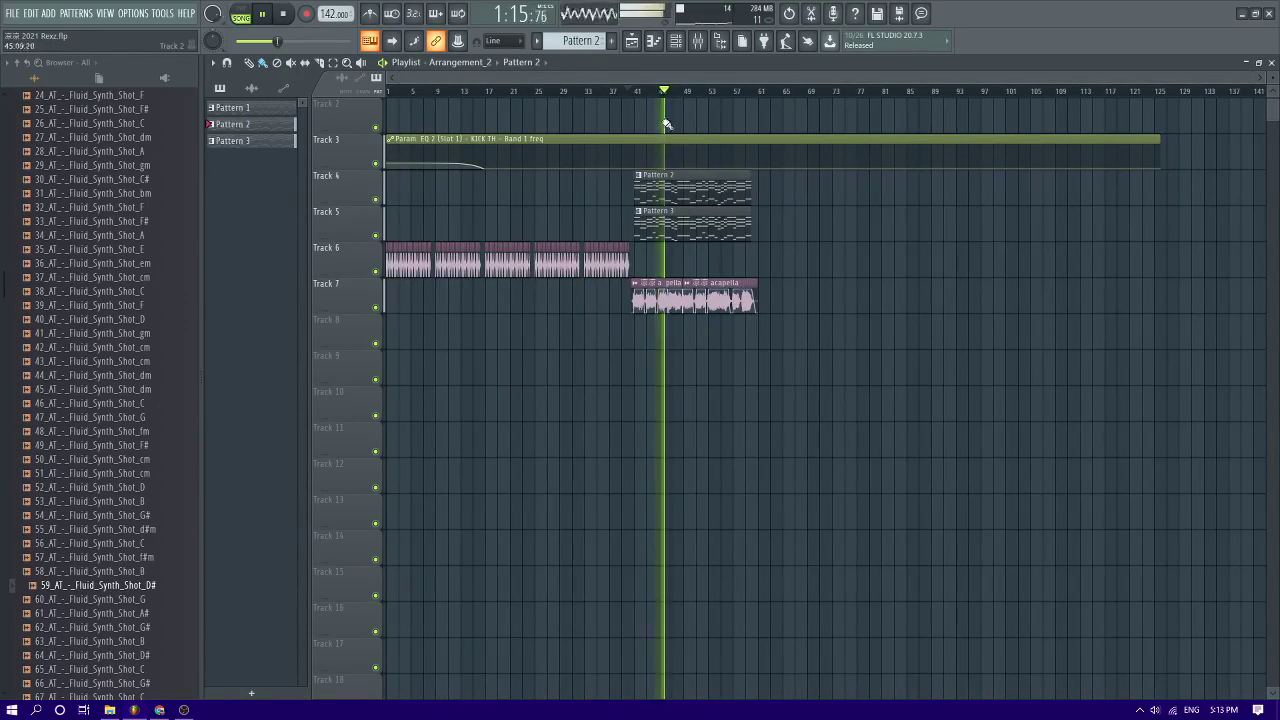
scroll(668, 125, "up", 2)
Create a new empty Pattern 4 and add a Sytrus channel to the unsorted channel group
left_click(678, 42)
left_click(563, 58)
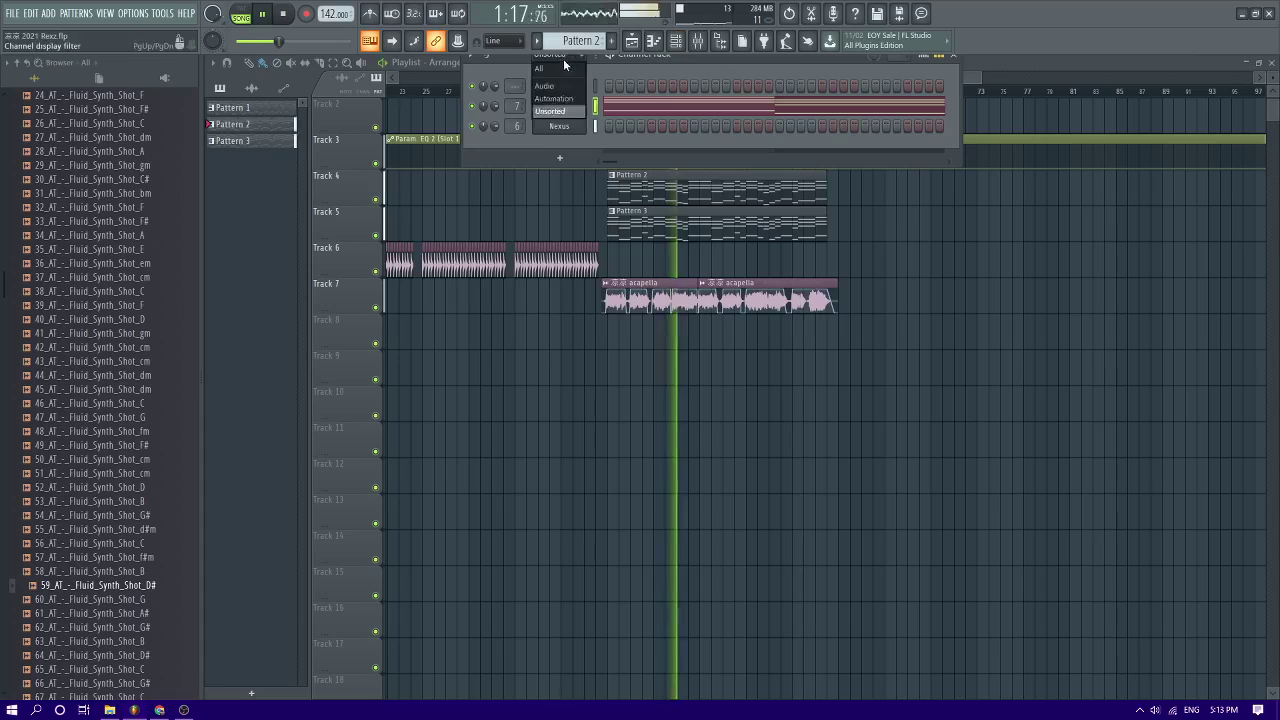
left_click(550, 111)
key("F4")
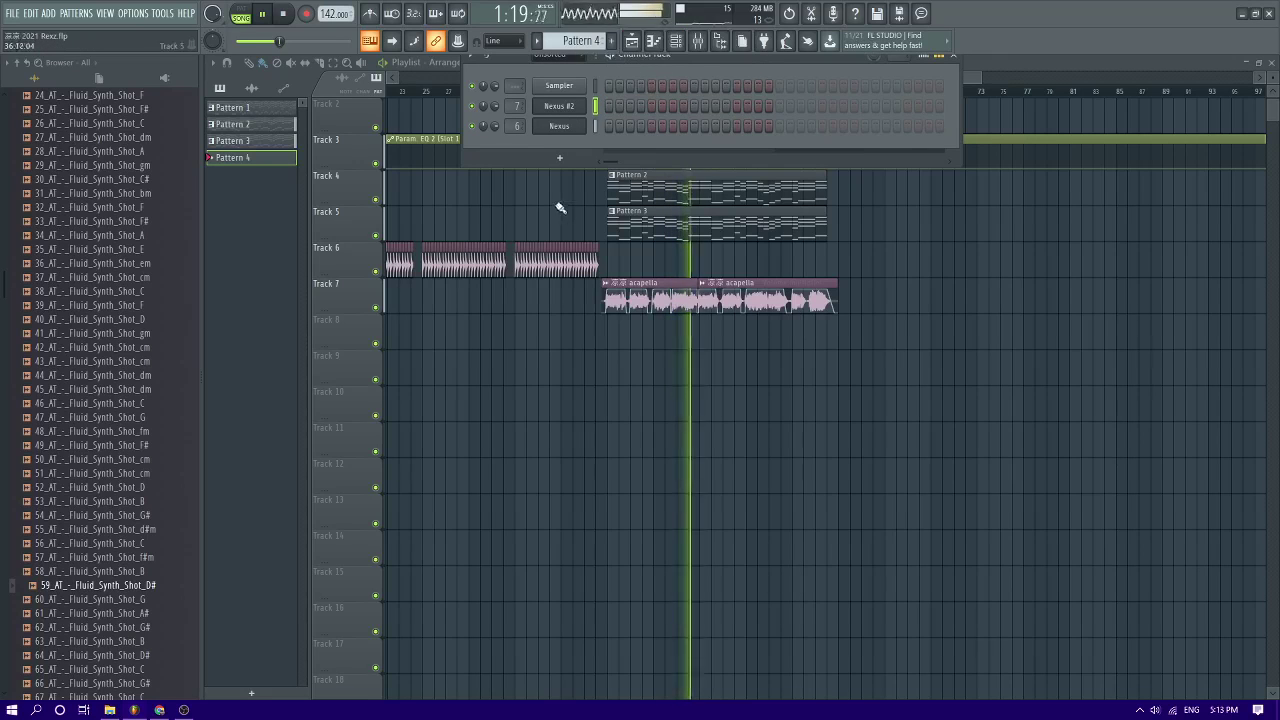
left_click(559, 157)
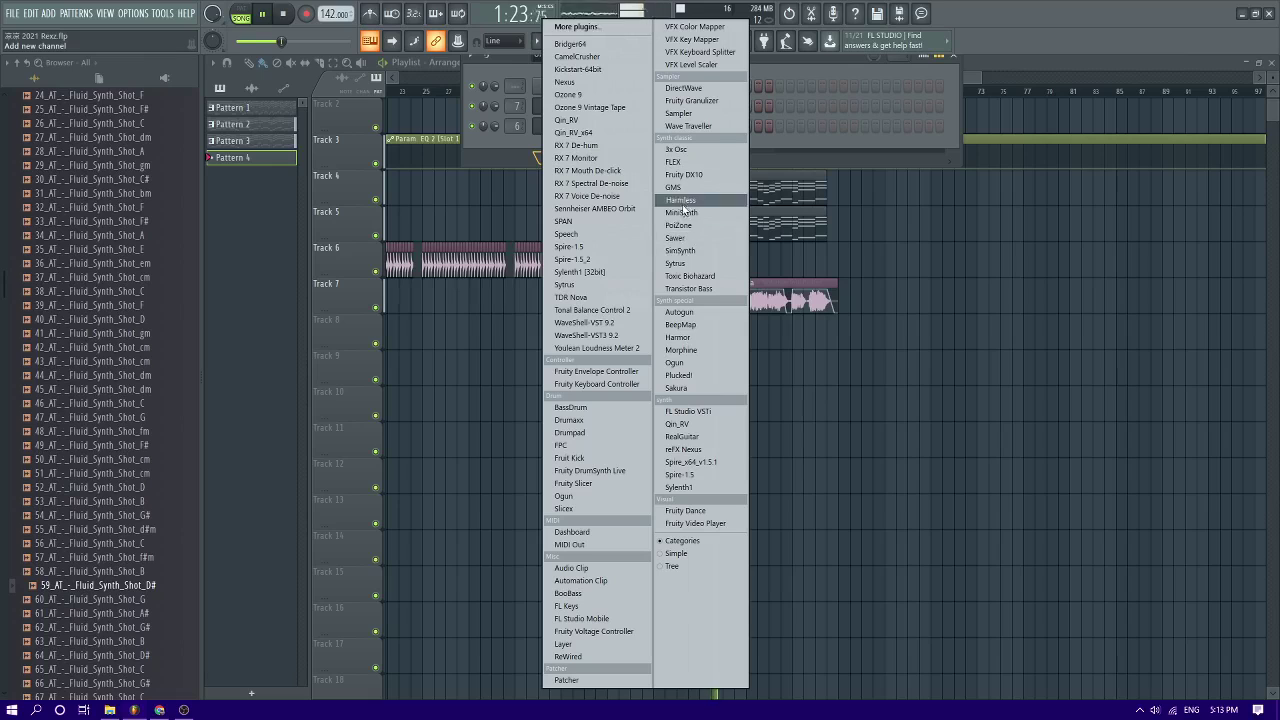
left_click(688, 264)
Load the Deep2 bass preset in Sytrus and close its window
left_click(733, 142)
left_click(729, 146)
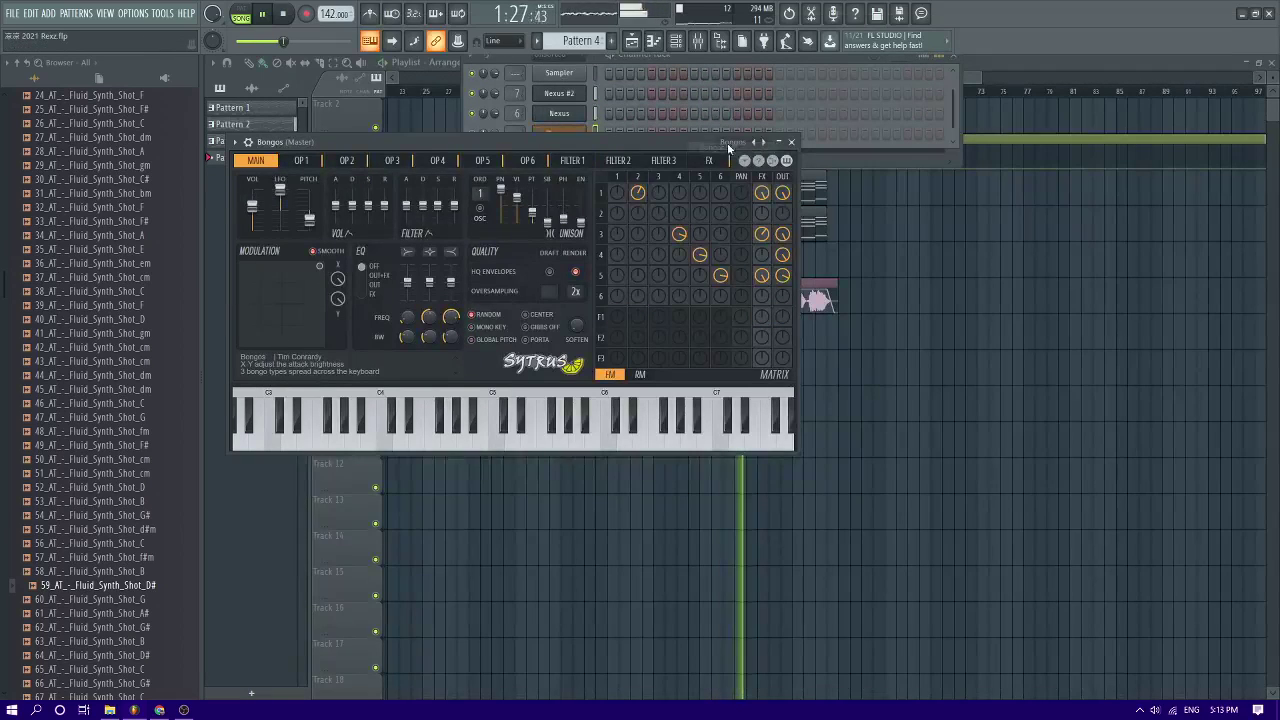
left_click(752, 142)
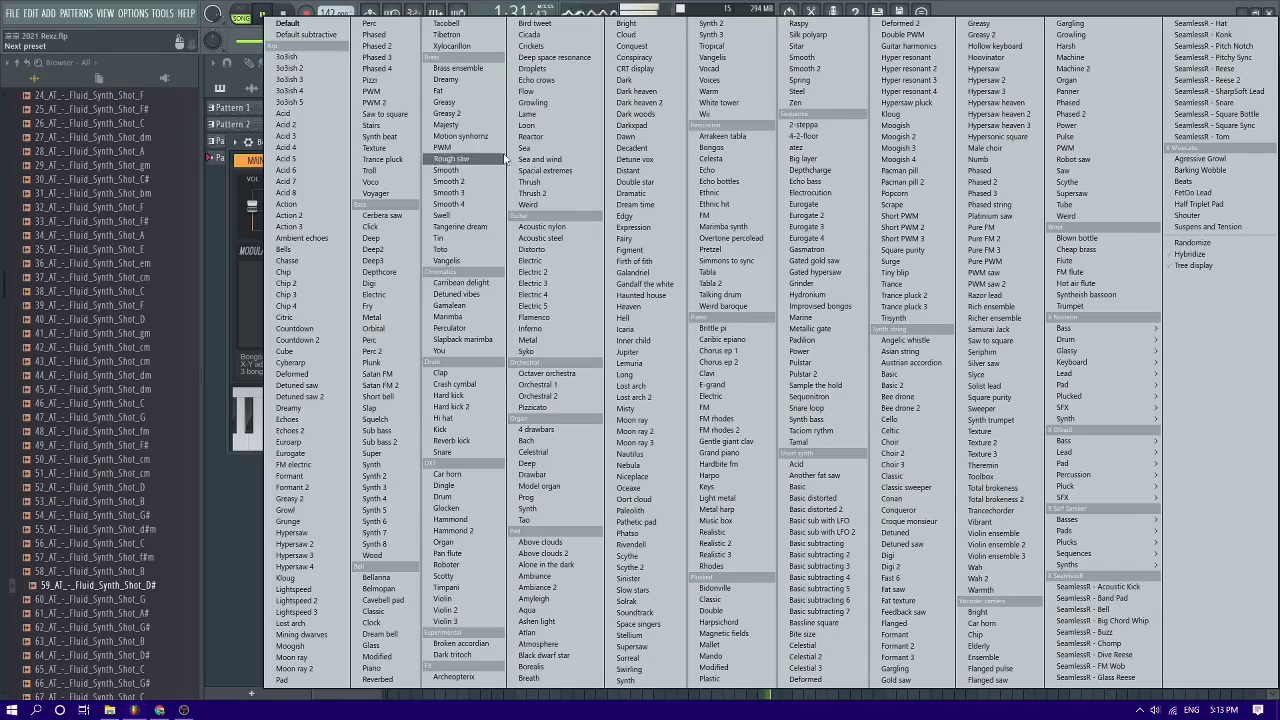
left_click(408, 251)
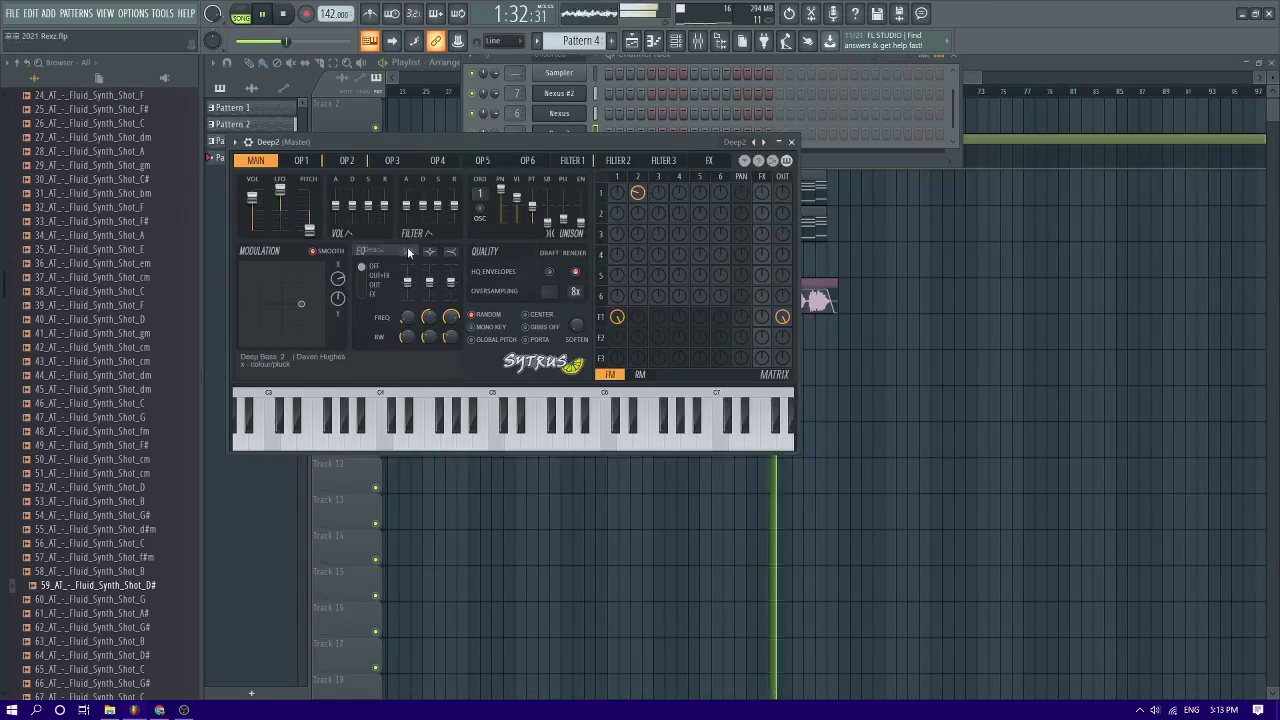
left_click(794, 142)
Stop playback and copy the lowest melody line plus the B4 notes in bars 7 and 14 from Pattern 3's Nexus notes
key("space")
double_click(705, 240)
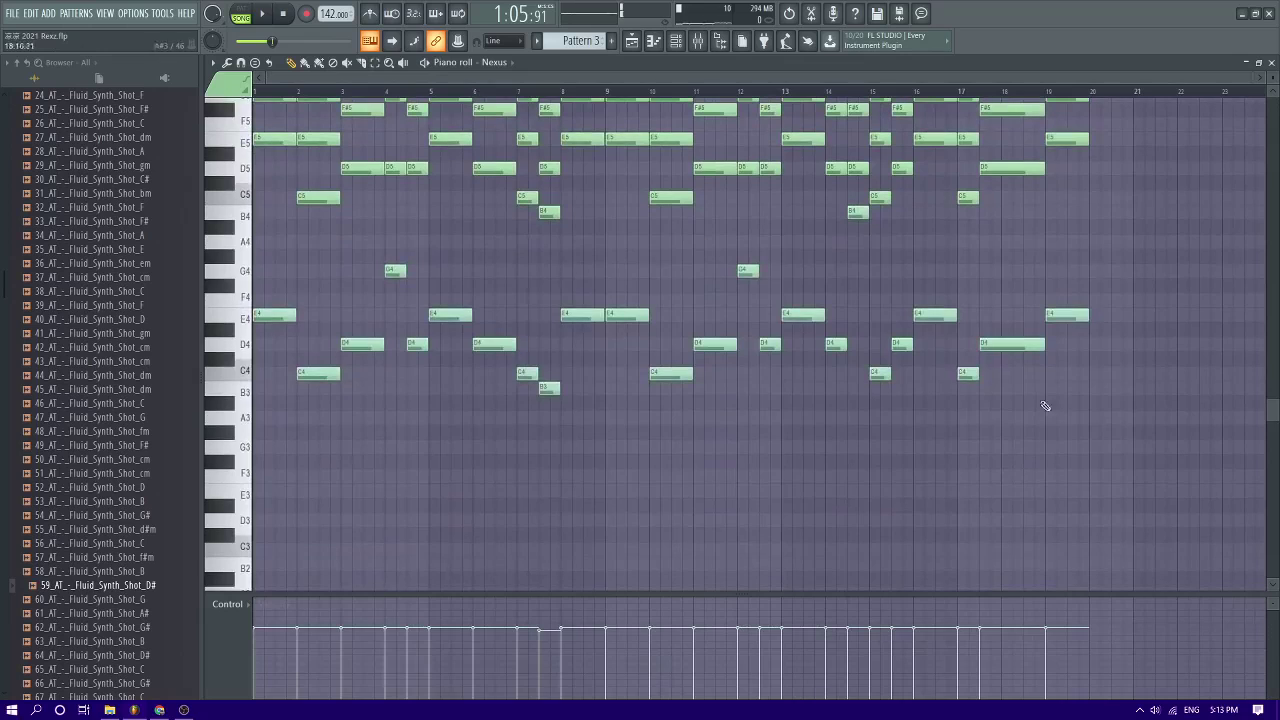
left_click_drag(1124, 422, 205, 245)
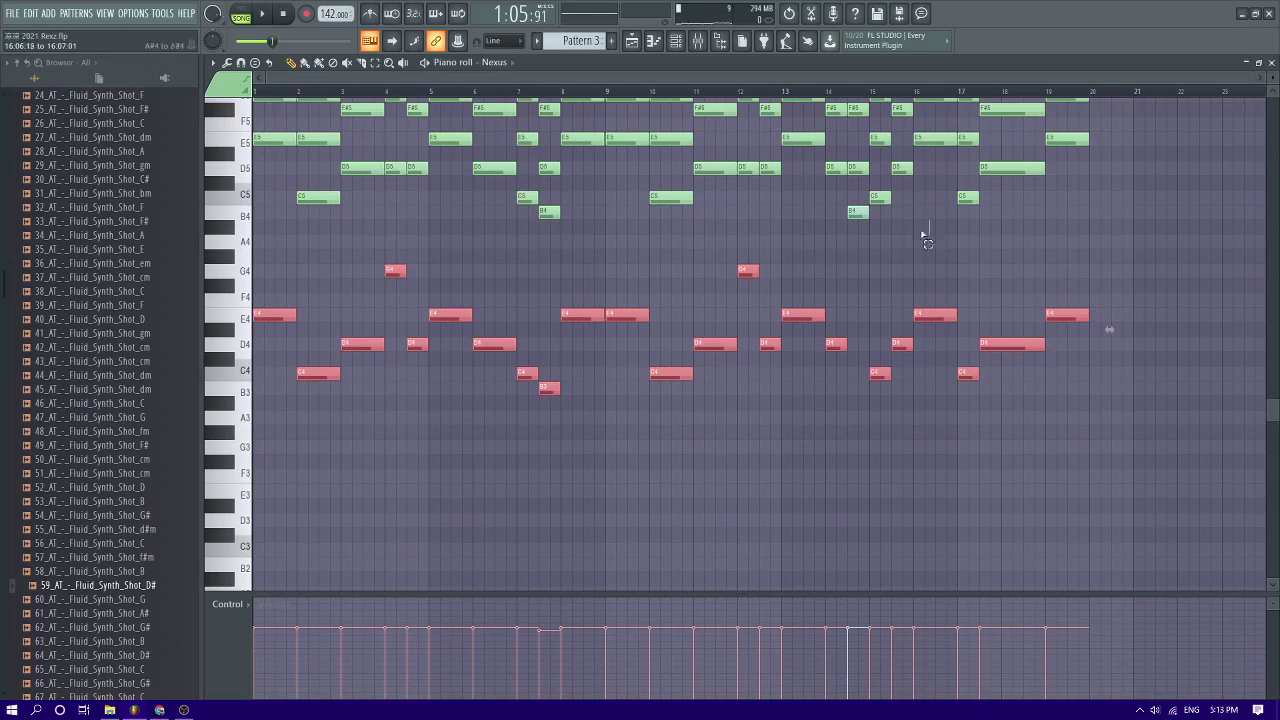
left_click_drag(924, 233, 443, 207)
Switch to Pattern 4 and paste the copied notes into the Deep2 channel's piano roll
left_click(611, 41)
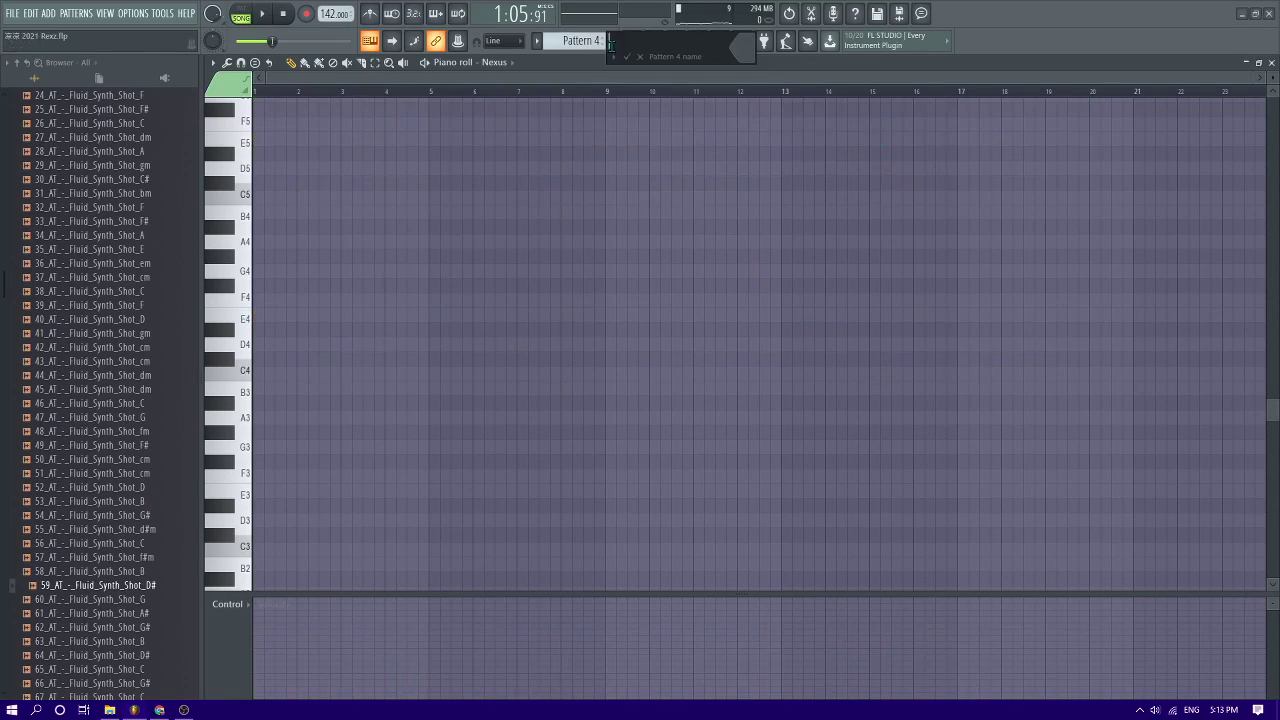
left_click(618, 55)
left_click(518, 64)
left_click(512, 63)
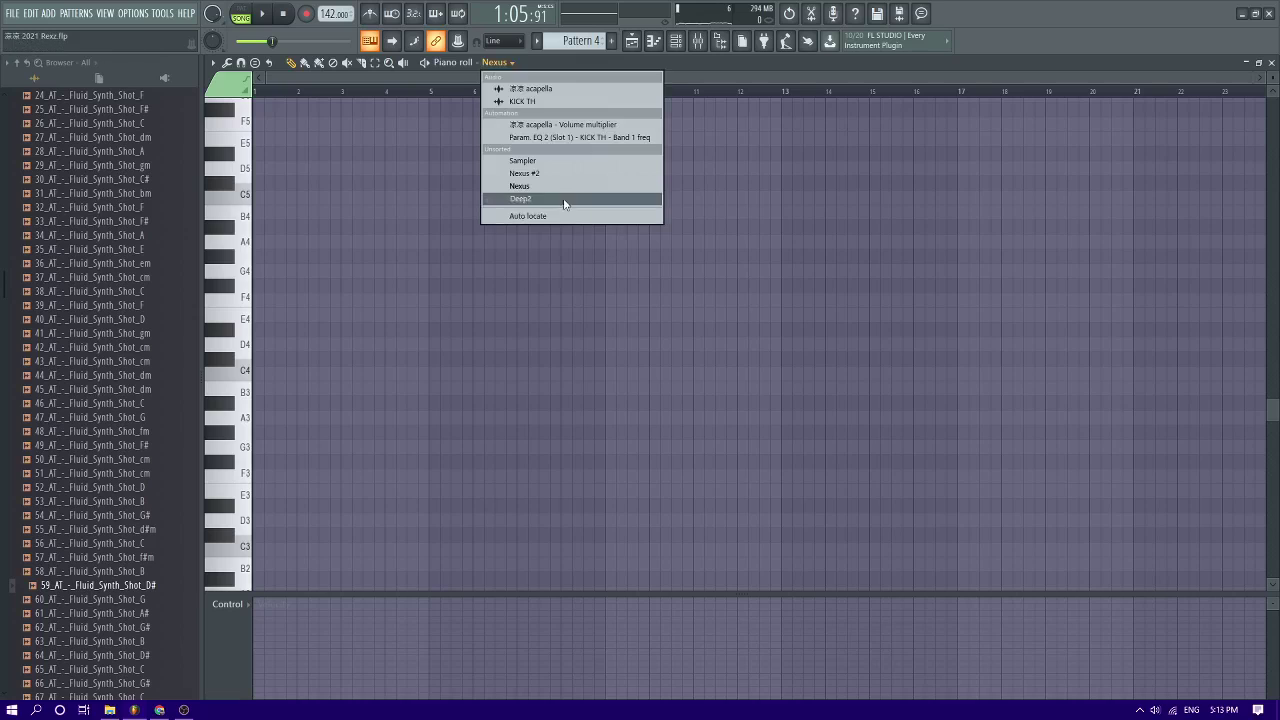
left_click(519, 198)
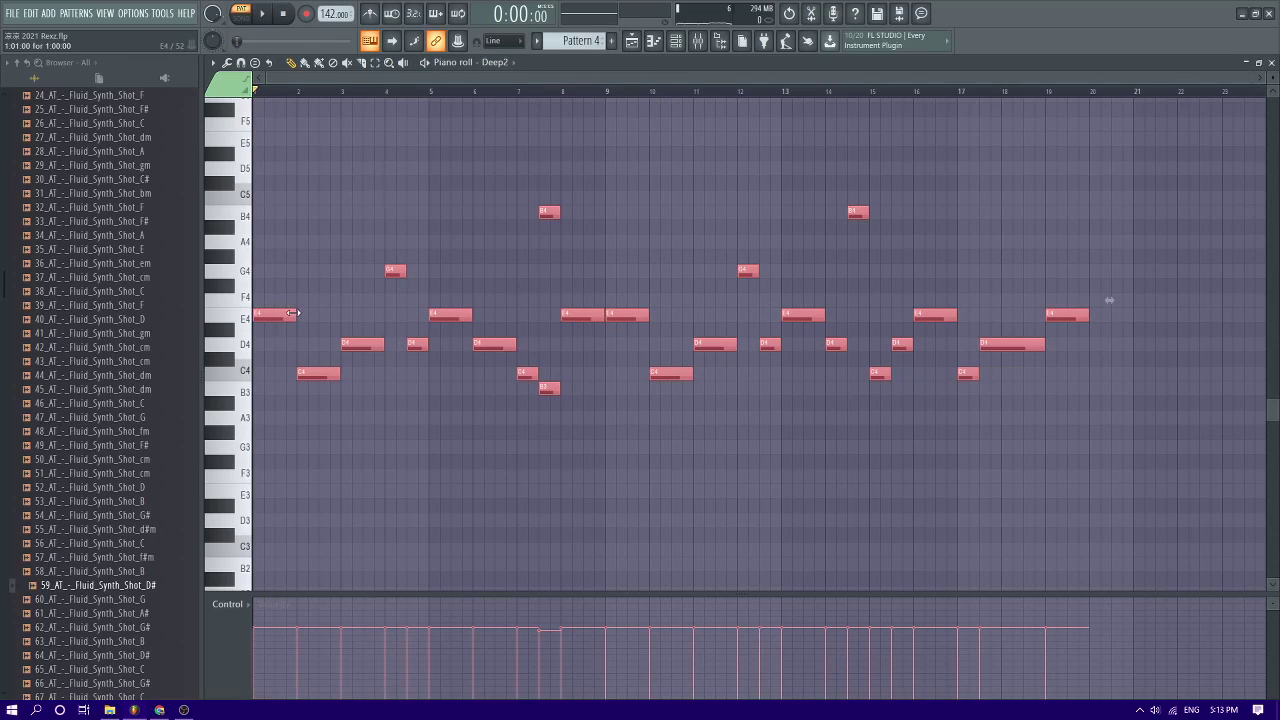
Apply the Chop tool to the pasted Deep2 notes using the Default chopper pattern
left_click(212, 64)
mouse_move(230, 104)
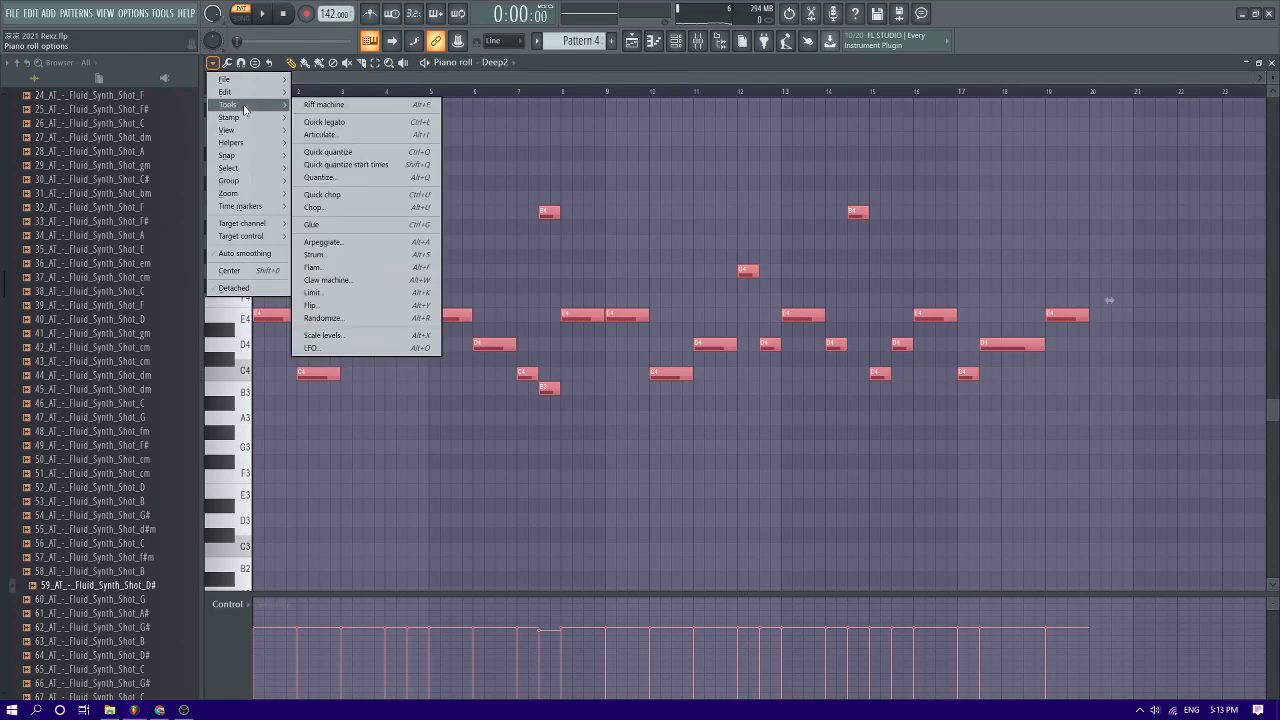
left_click(414, 208)
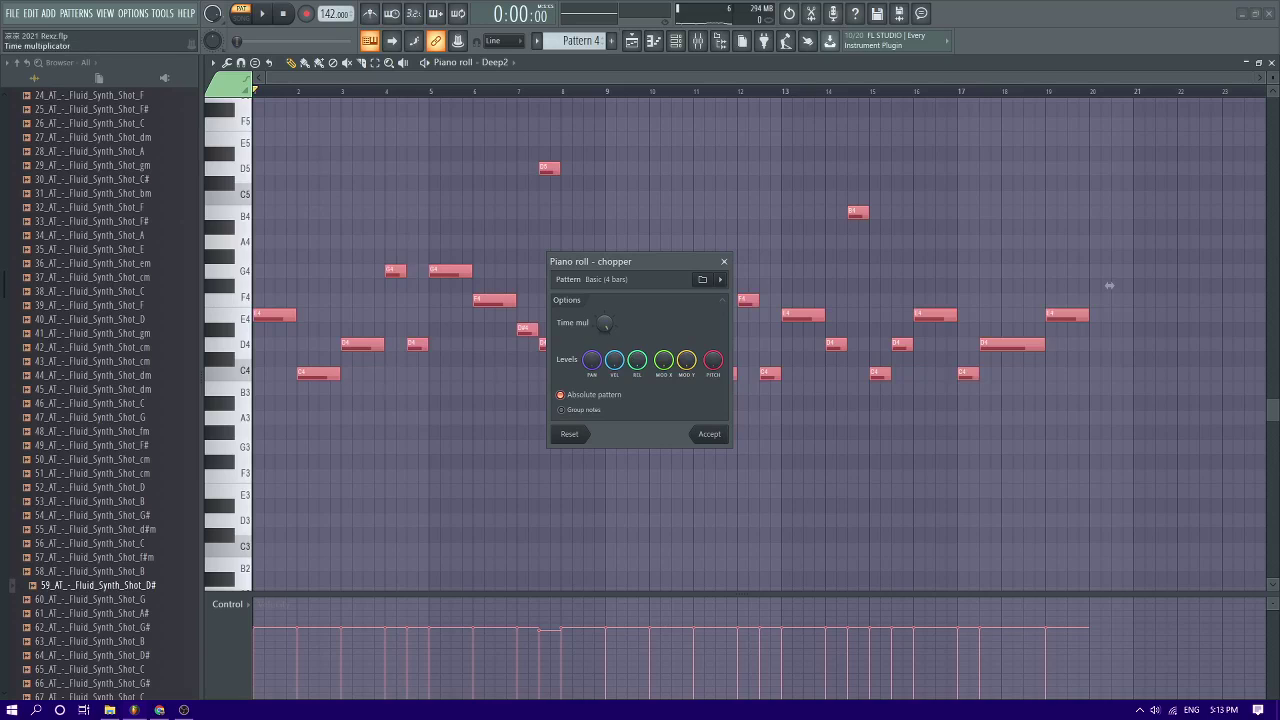
mouse_move(1109, 286)
left_mouse_down()
mouse_move(1109, 315)
mouse_move(1109, 286)
left_mouse_up()
left_click(721, 280)
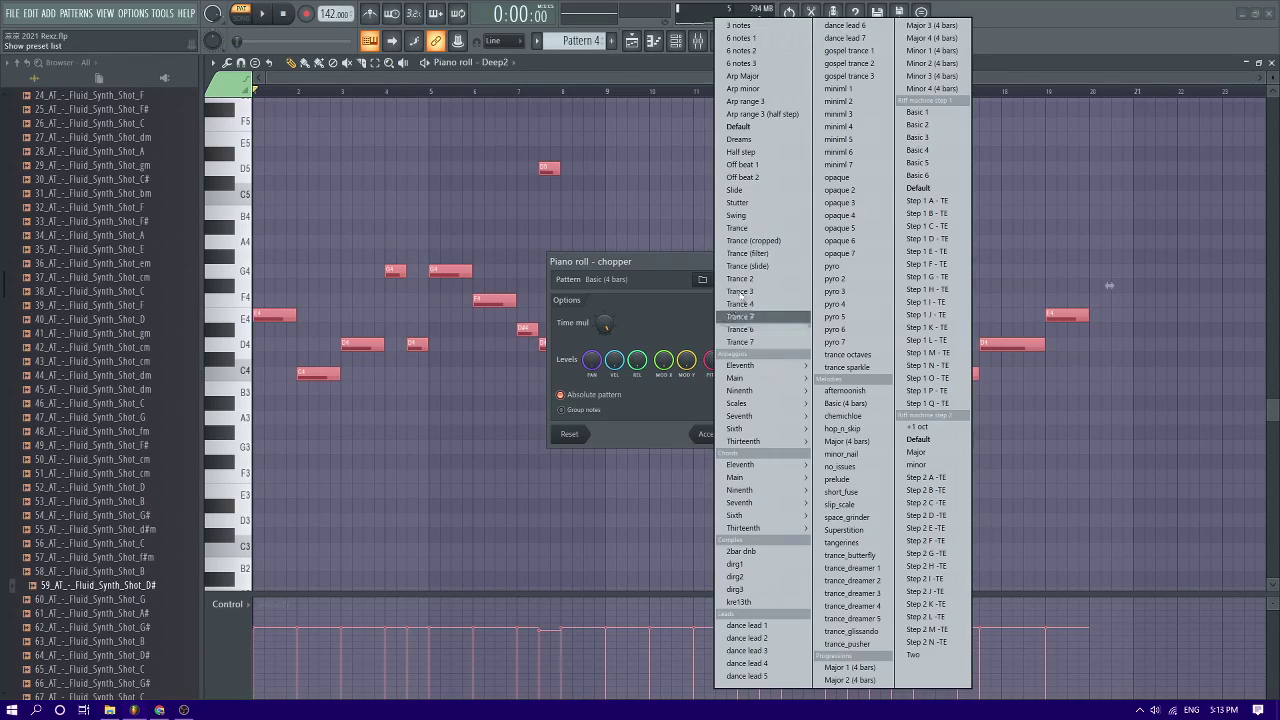
left_click(740, 127)
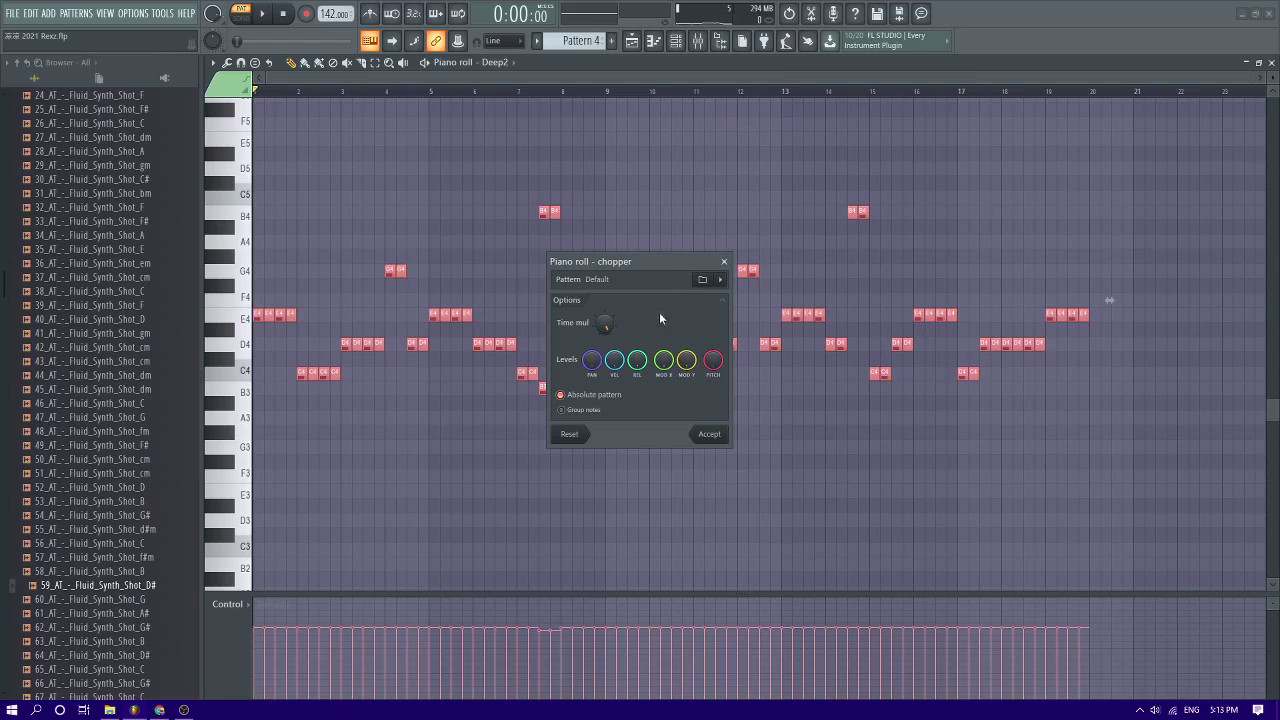
Adjust the chopper's time multiplier, audition the chopped Deep2 notes and accept the result
left_click_drag(610, 331, 611, 308)
key("space")
key("space")
key("space")
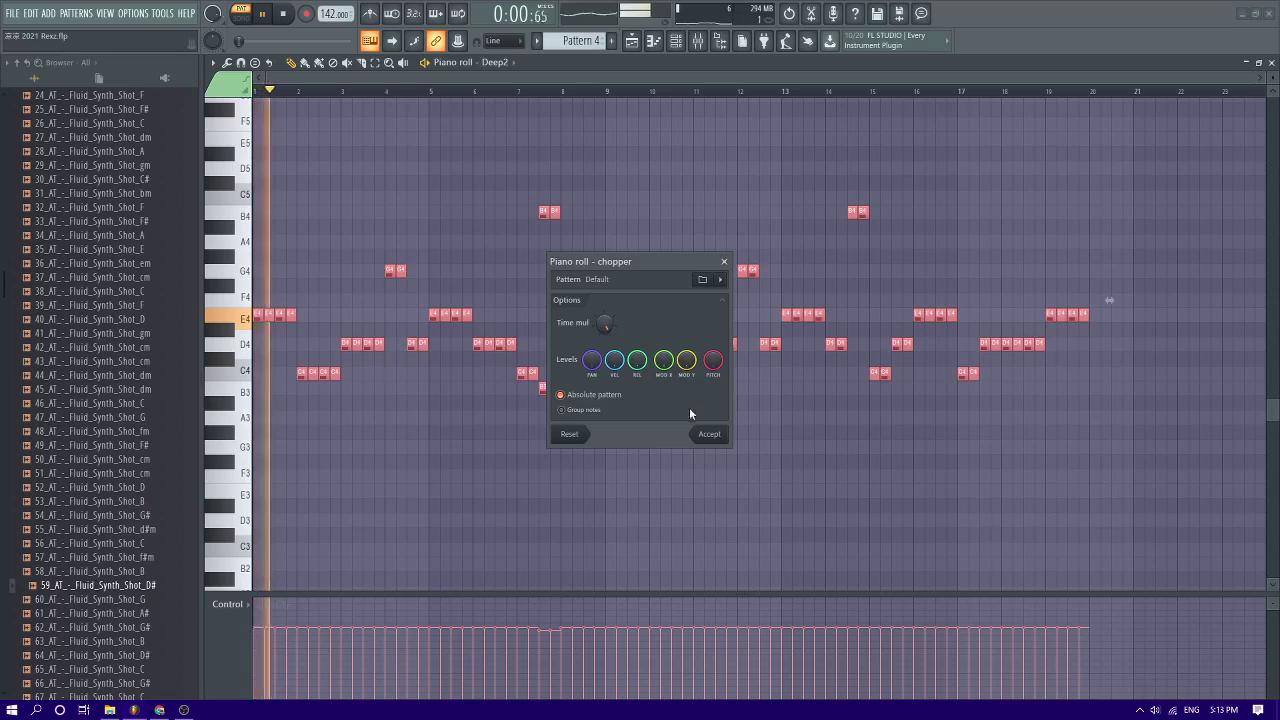
left_click(709, 433)
Assign the Deep2 channel to mixer track 8 and load Kickstart-64bit into its effect slot 2
left_click(698, 40)
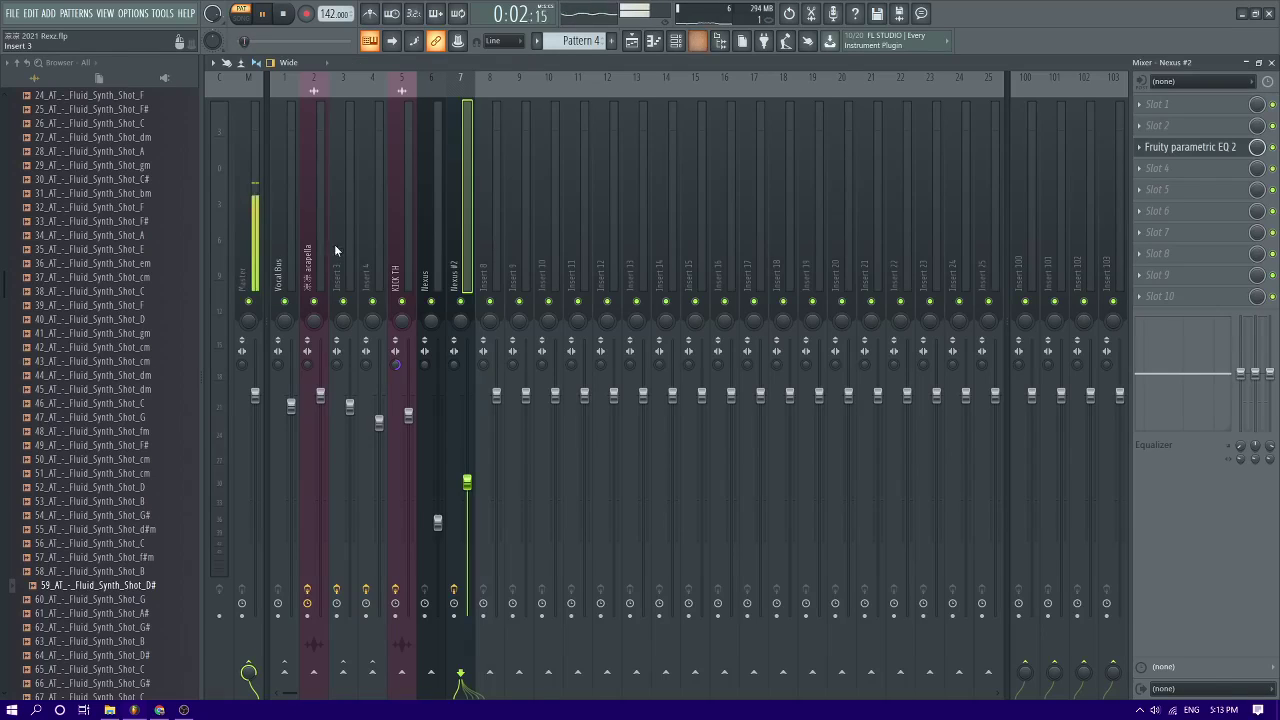
left_click(492, 168)
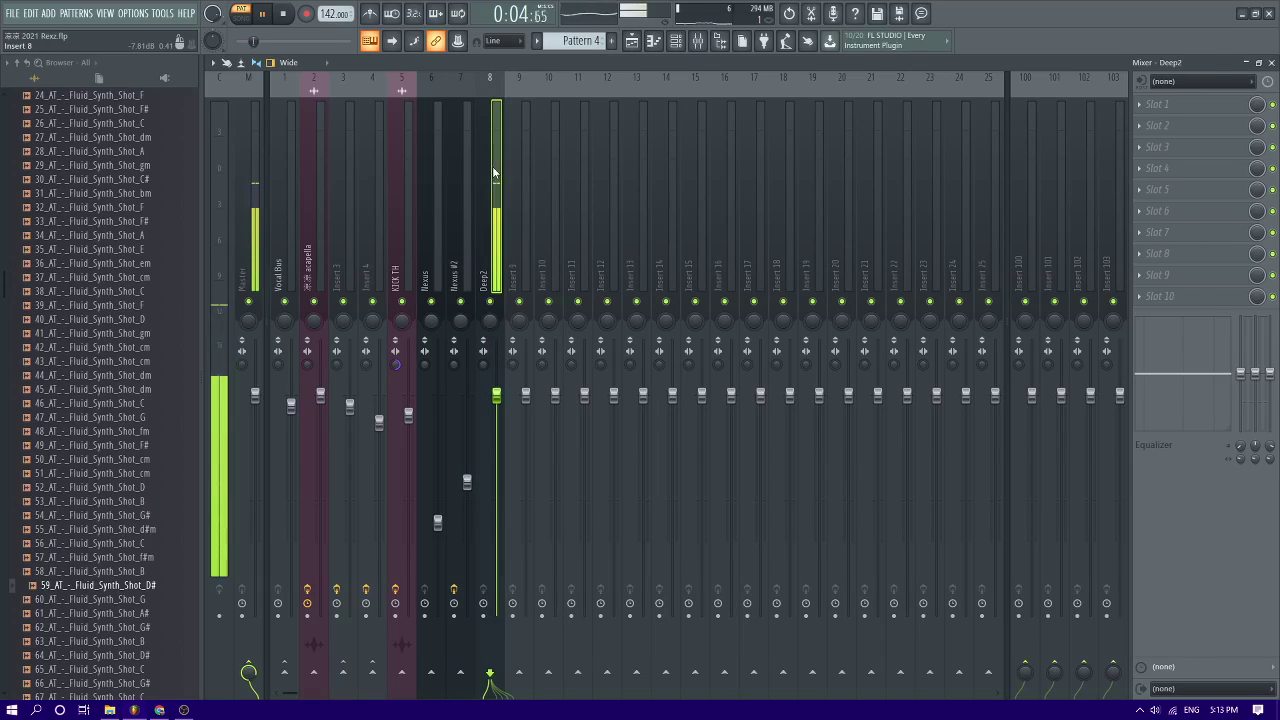
left_click(1200, 126)
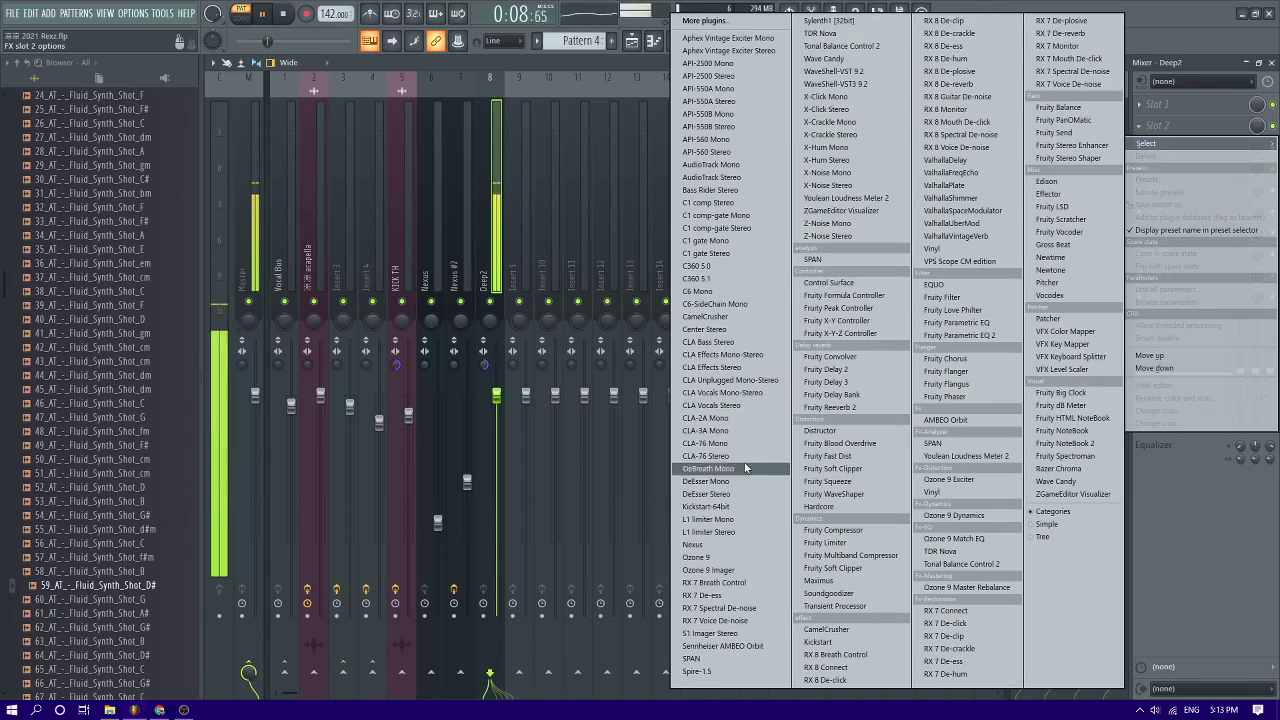
left_click(708, 507)
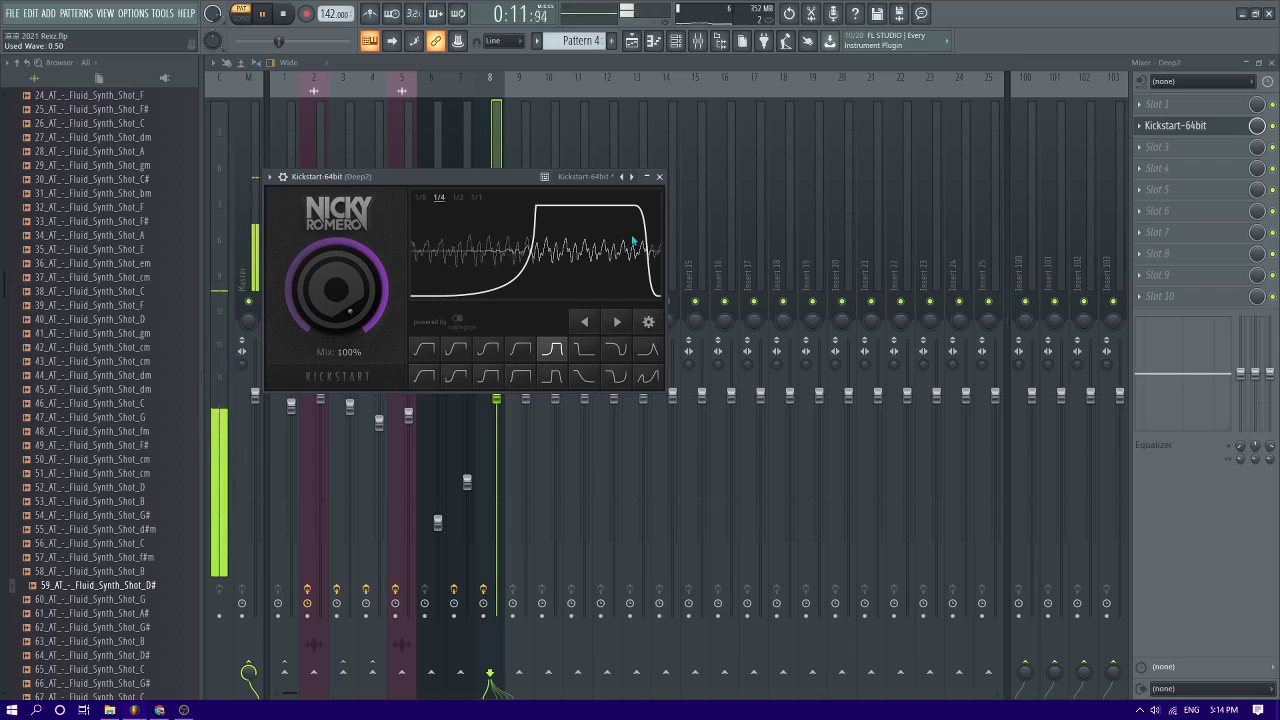
Place Pattern 4 on playlist Track 6 below the melody patterns and open its Deep2 piano roll
left_click(632, 40)
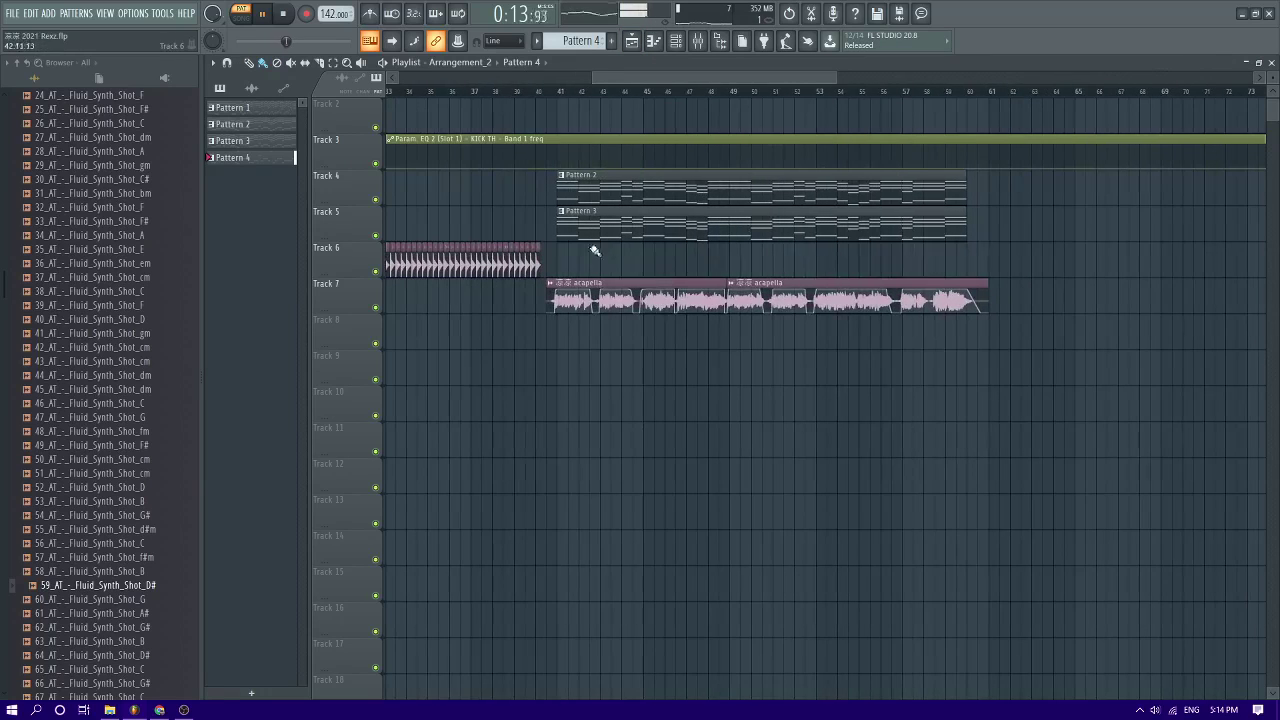
left_click(595, 250)
double_click(629, 263)
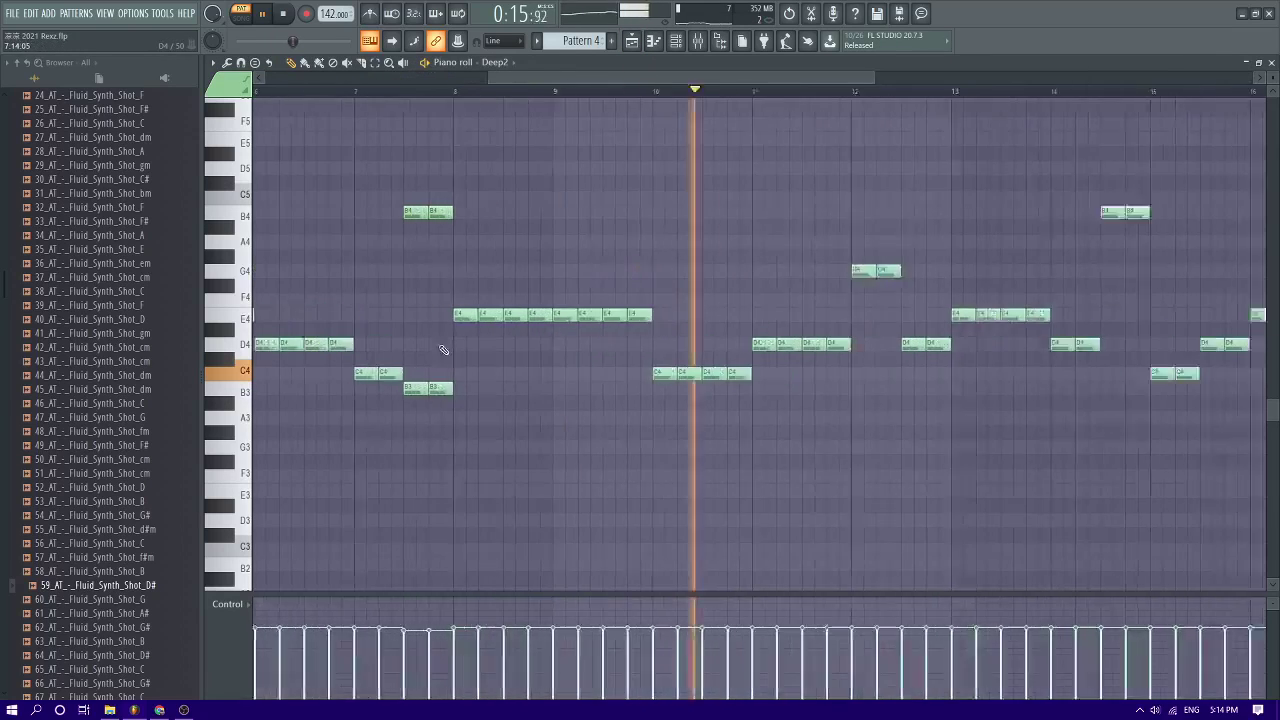
Stop playback, clone the Deep2 channel and load the Perc 2 bass preset in the clone's Sytrus
key("F6")
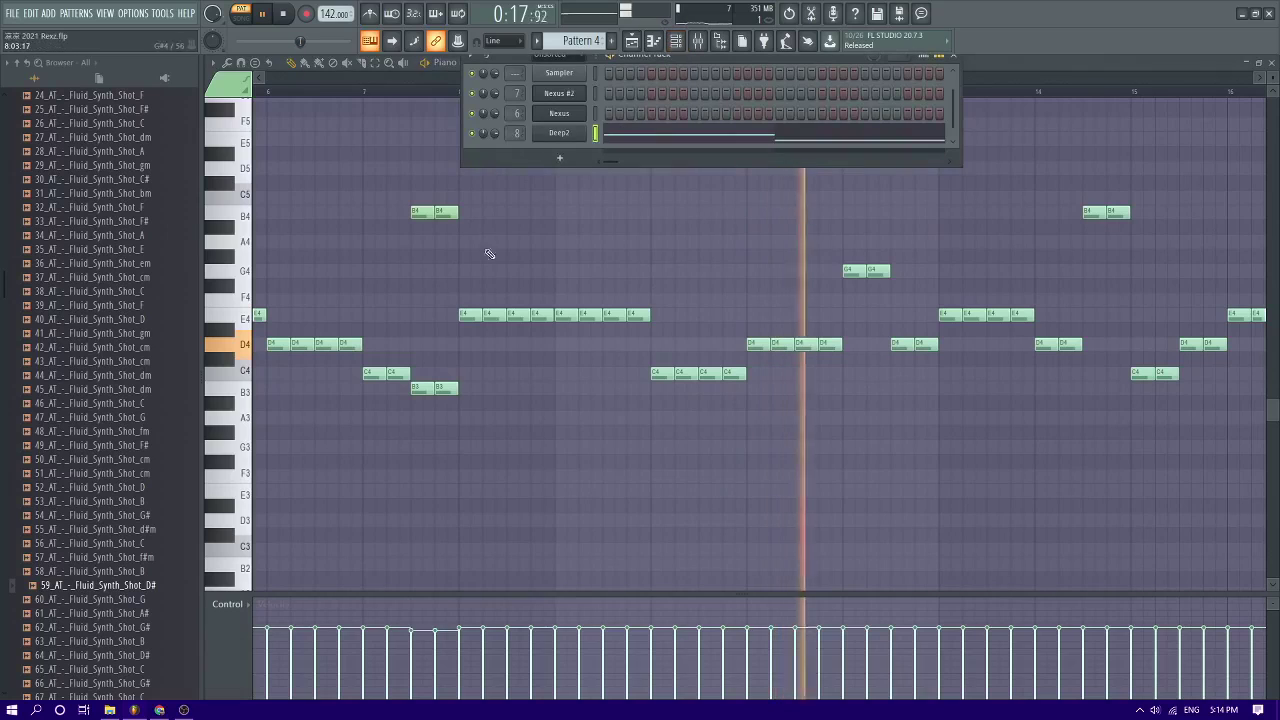
key("space")
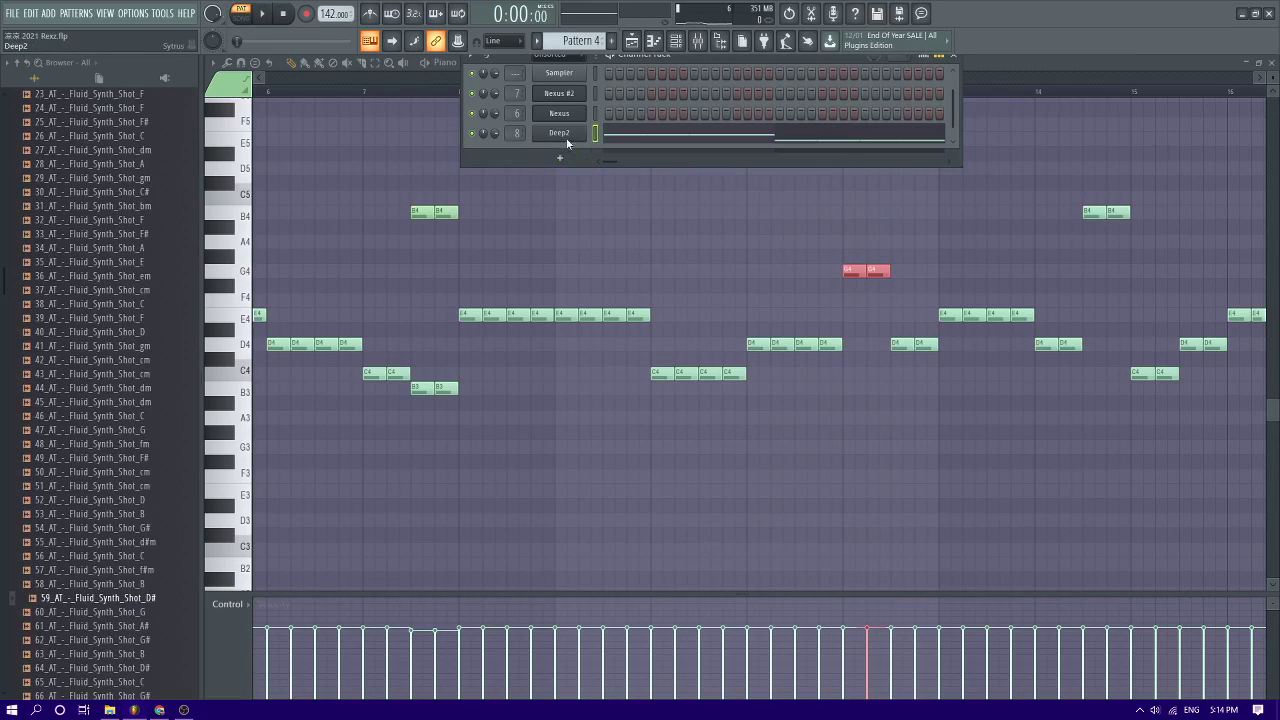
right_click(566, 134)
left_click(606, 247)
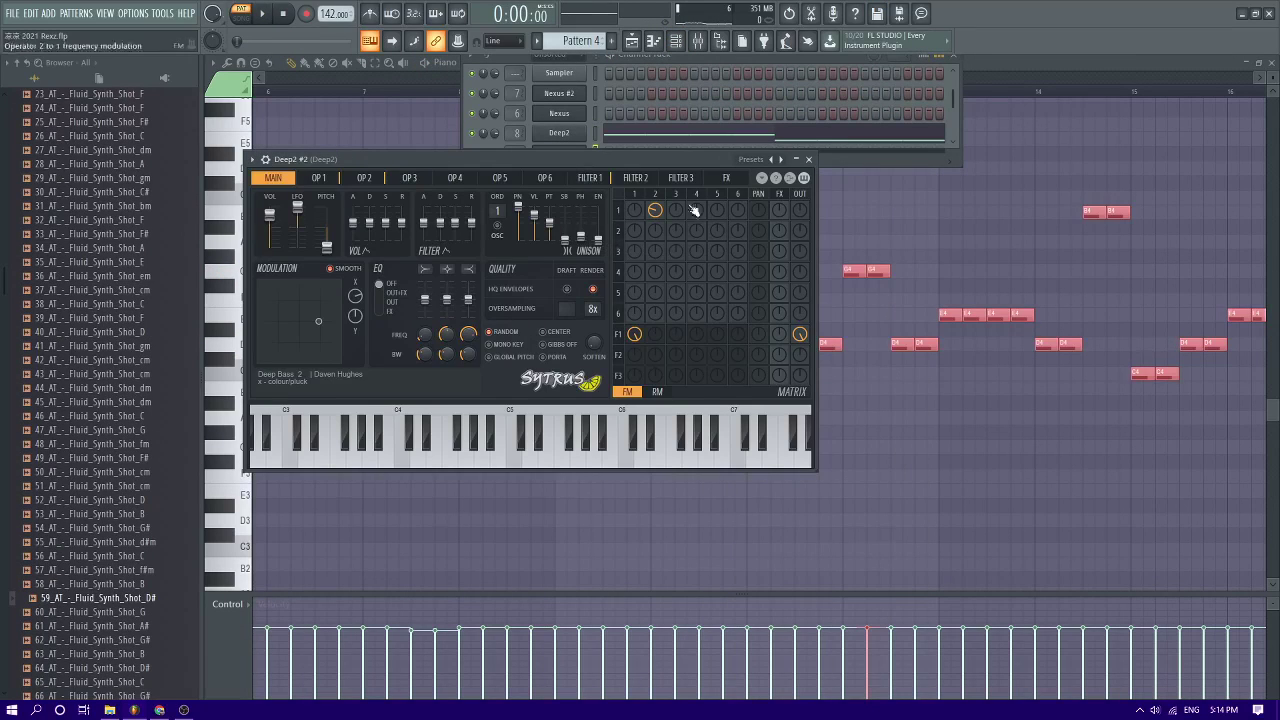
left_click(782, 160)
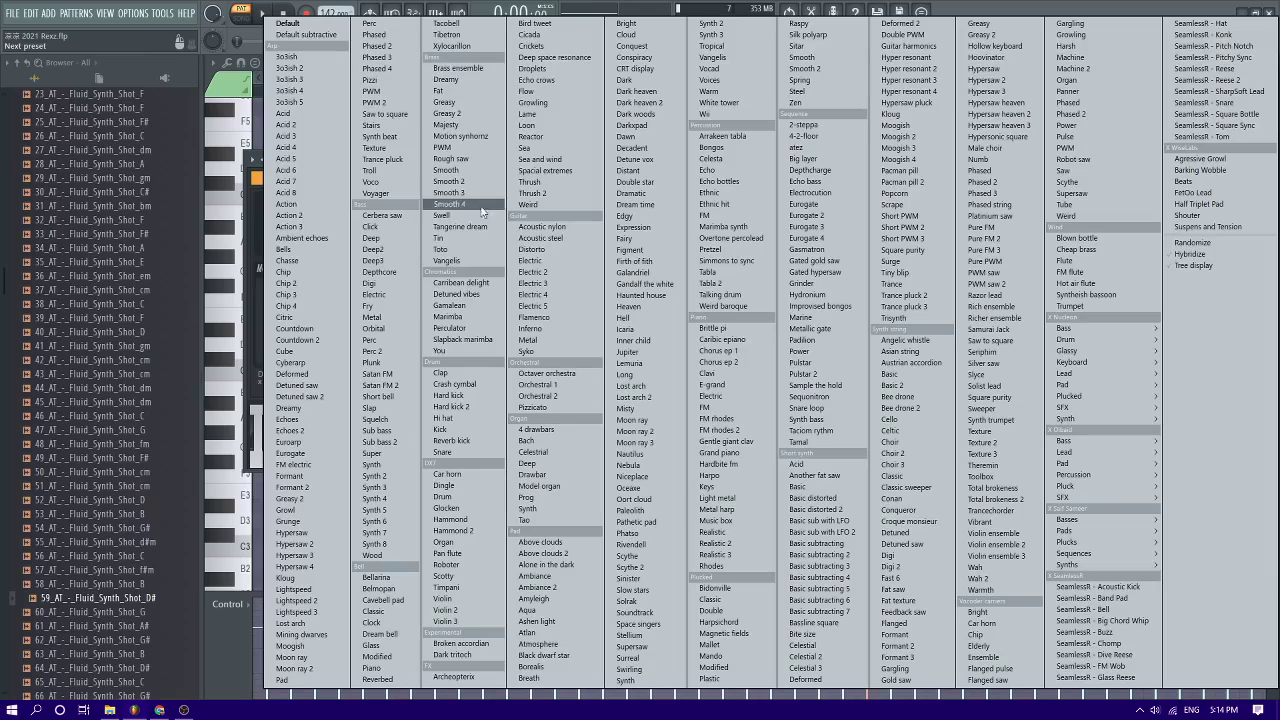
left_click(372, 351)
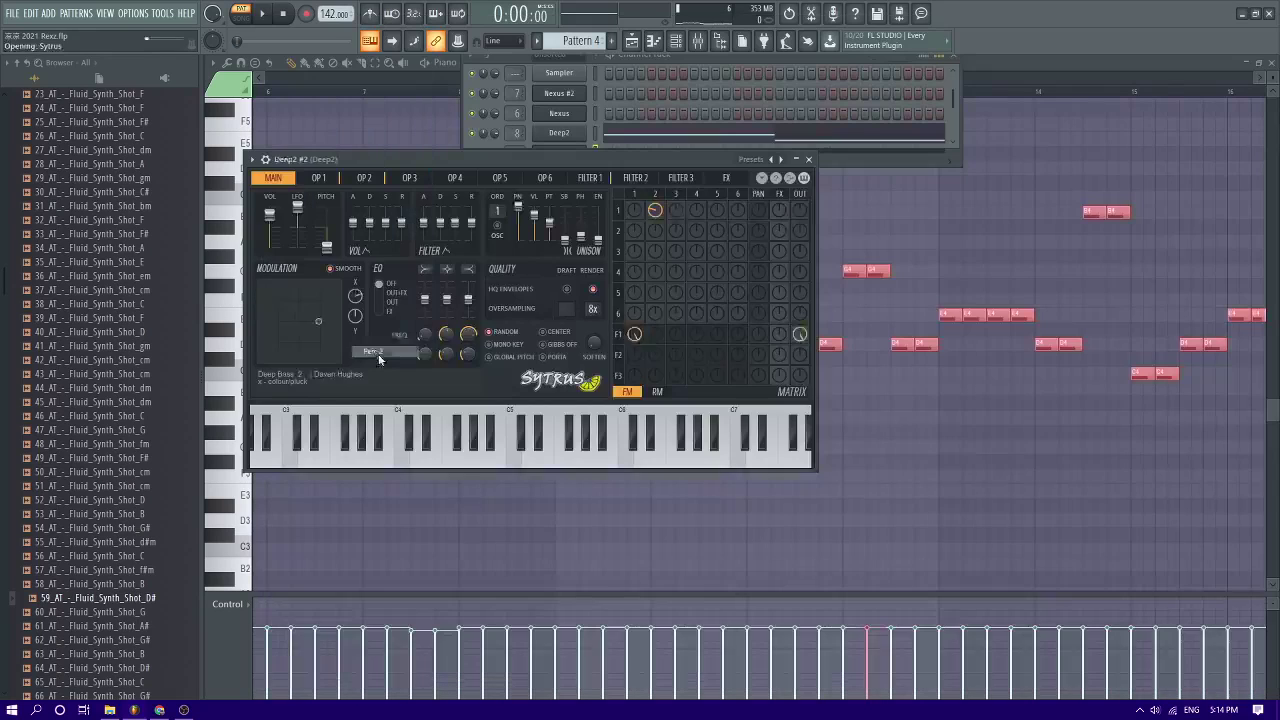
left_click(809, 159)
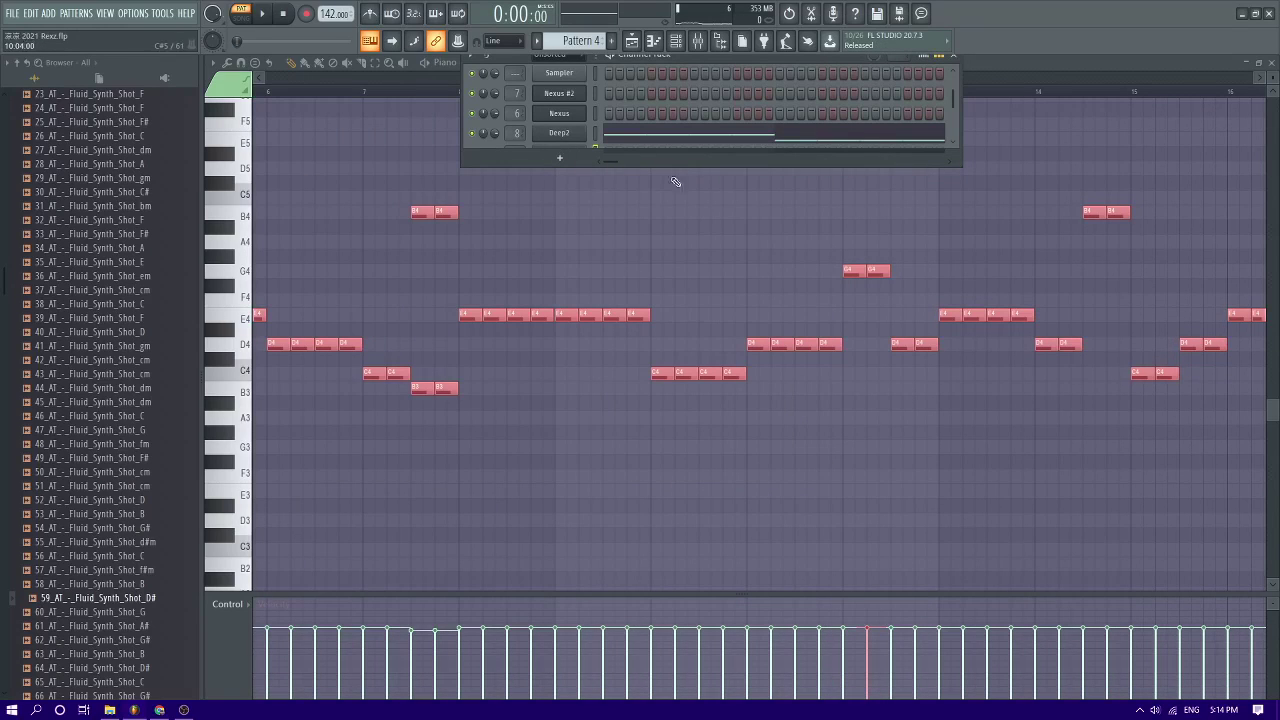
Enlarge the channel rack and paste the copied Deep2 notes into the Perc 2 channel's piano roll
left_click_drag(684, 165, 566, 205)
right_click(574, 170)
left_click(610, 177)
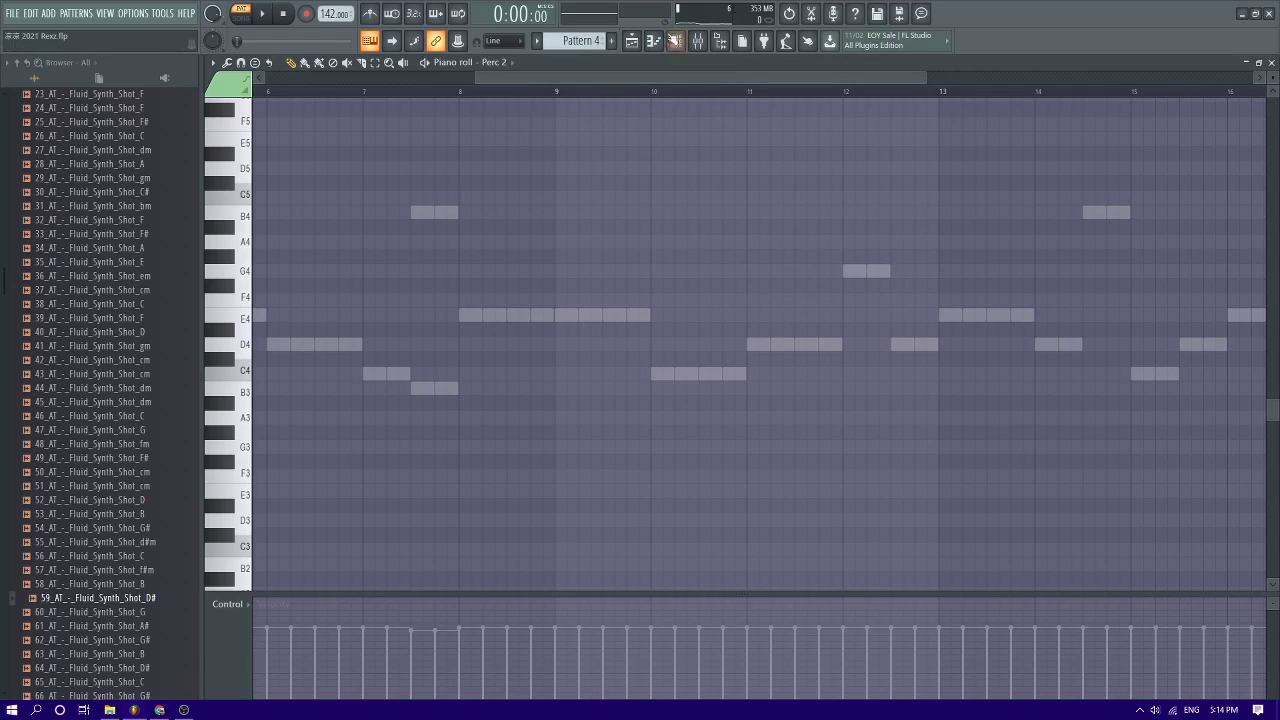
left_click(673, 44)
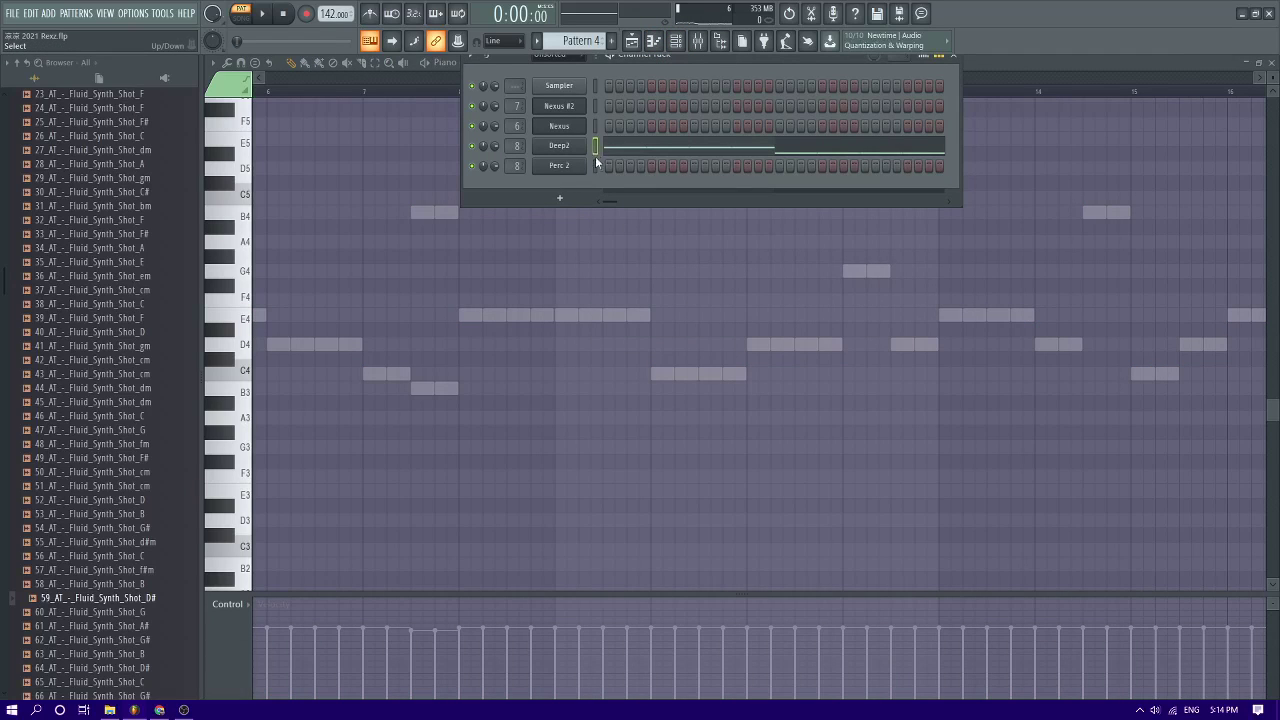
key("ctrl+v")
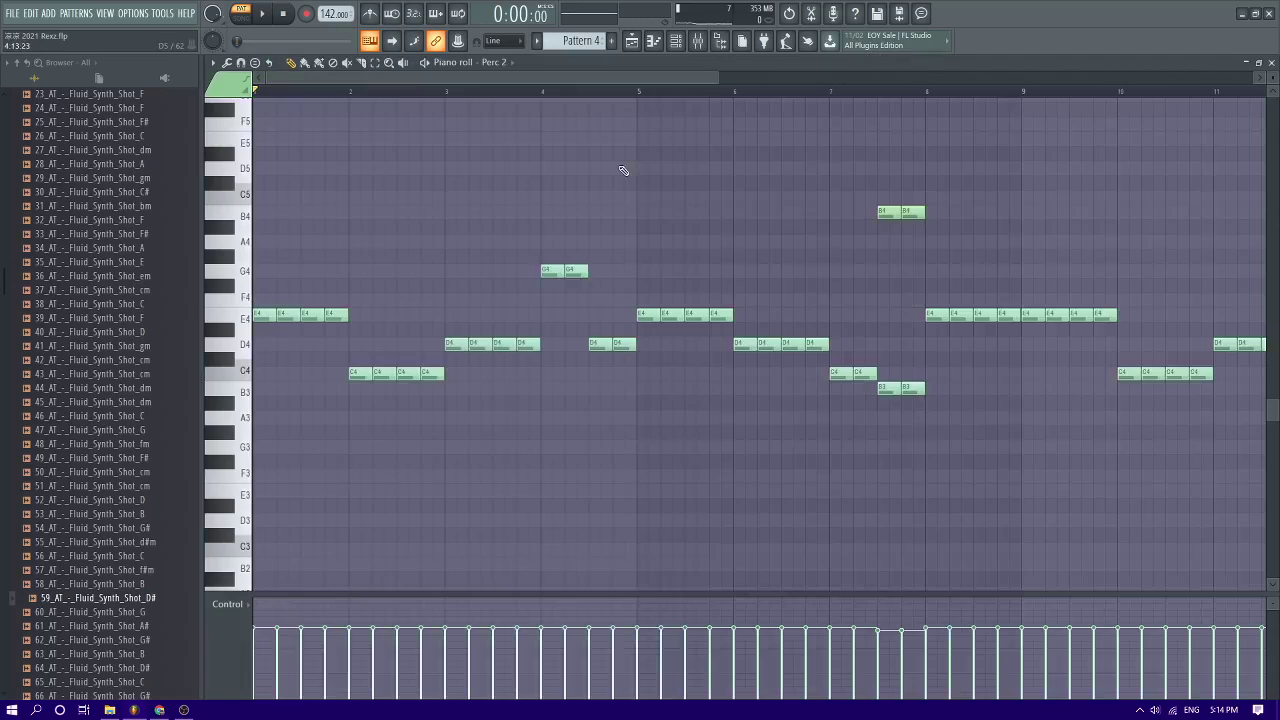
Transpose all Deep2 notes up one octave and audition the pattern while watching the mixer levels
scroll(386, 206, "down", 3)
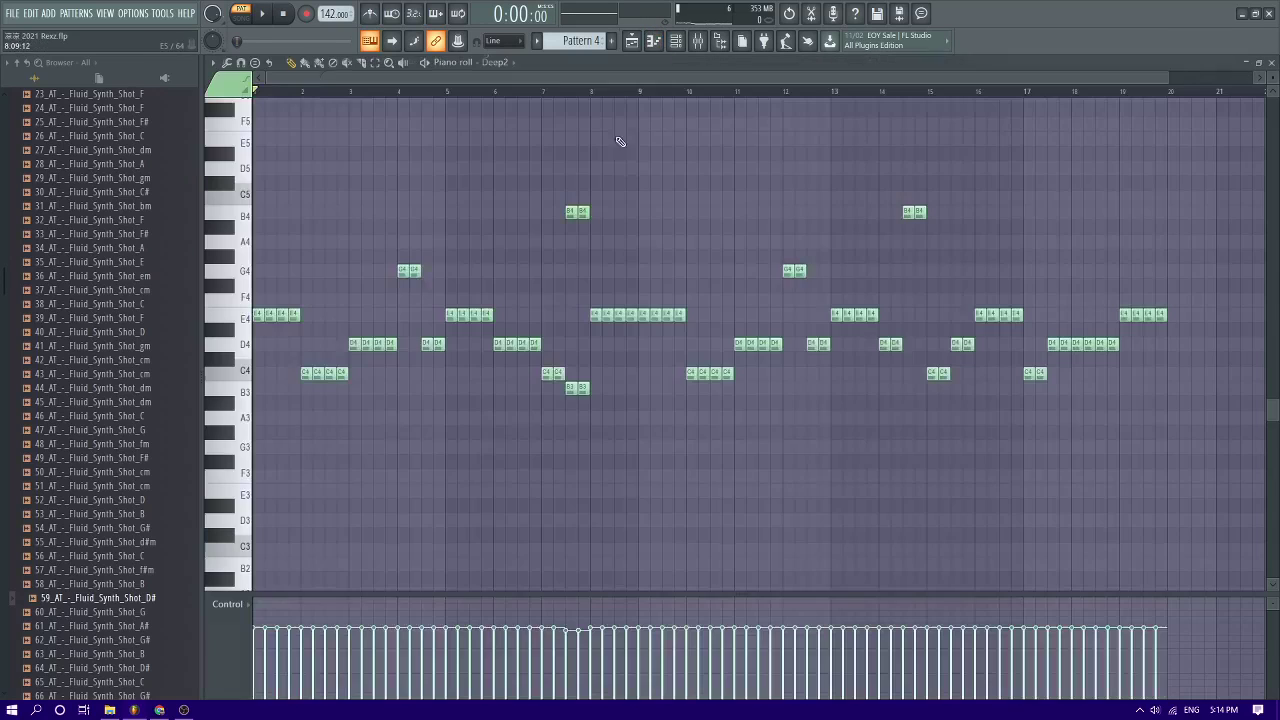
key("ctrl+v")
key("ctrl+Up")
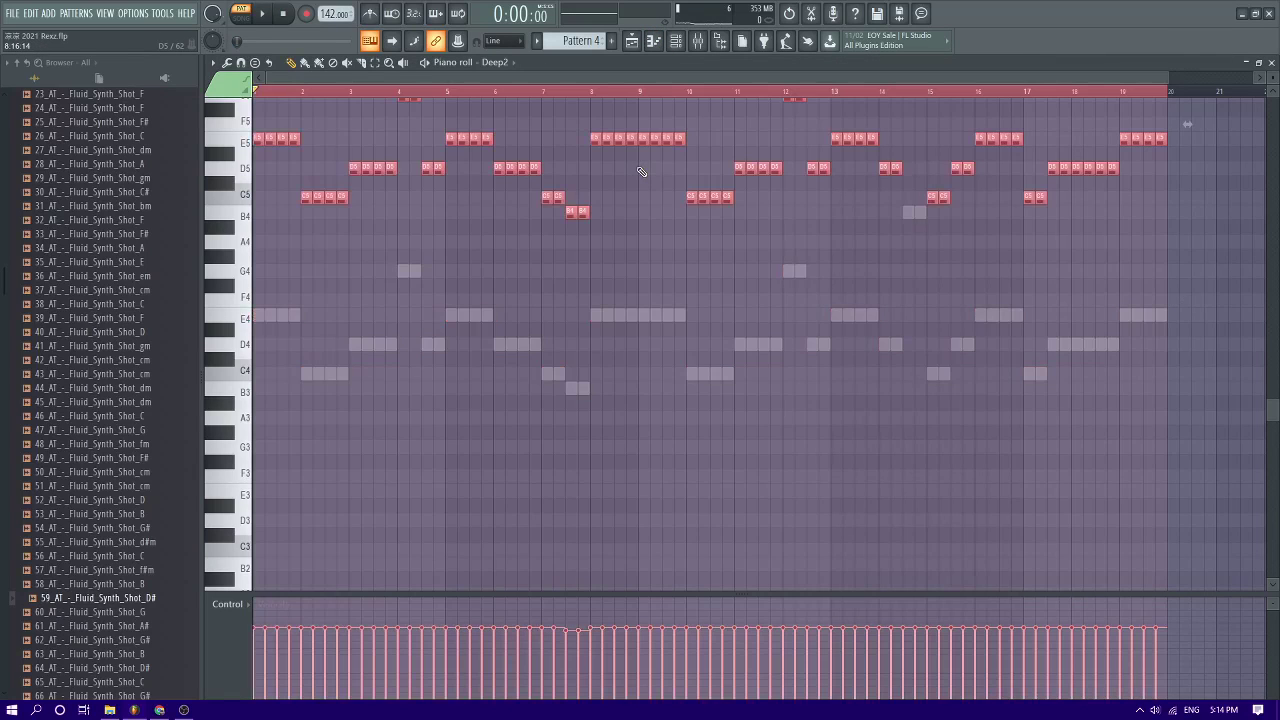
key("space")
key("F9")
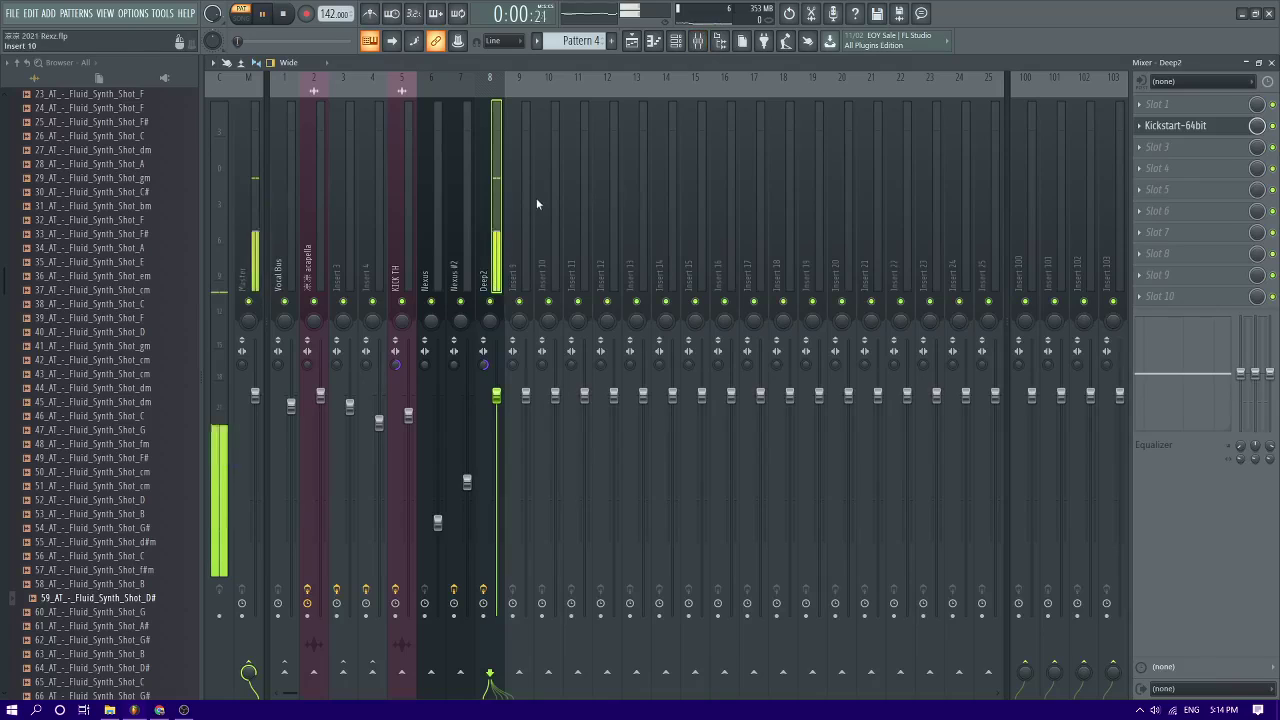
key("space")
Assign the Perc 2 channel to mixer track 9 and adjust that track's stereo separation
left_click(696, 43)
left_click(676, 43)
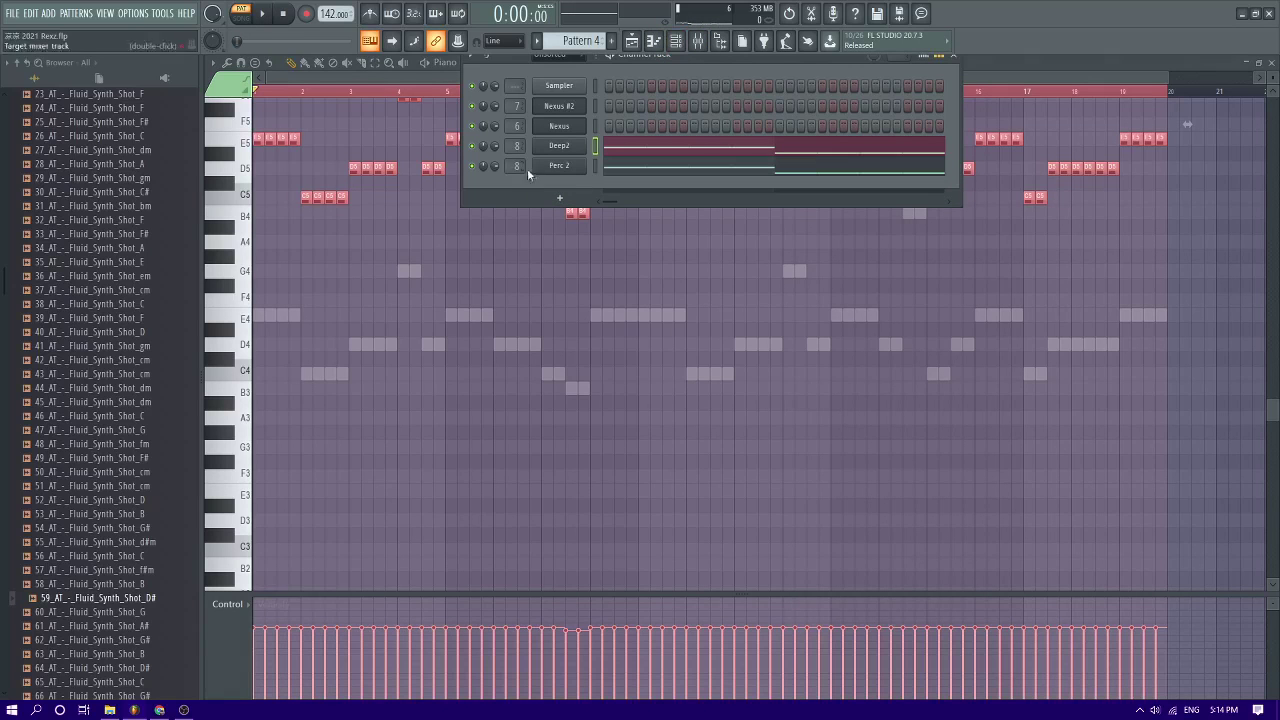
key("ctrl+l")
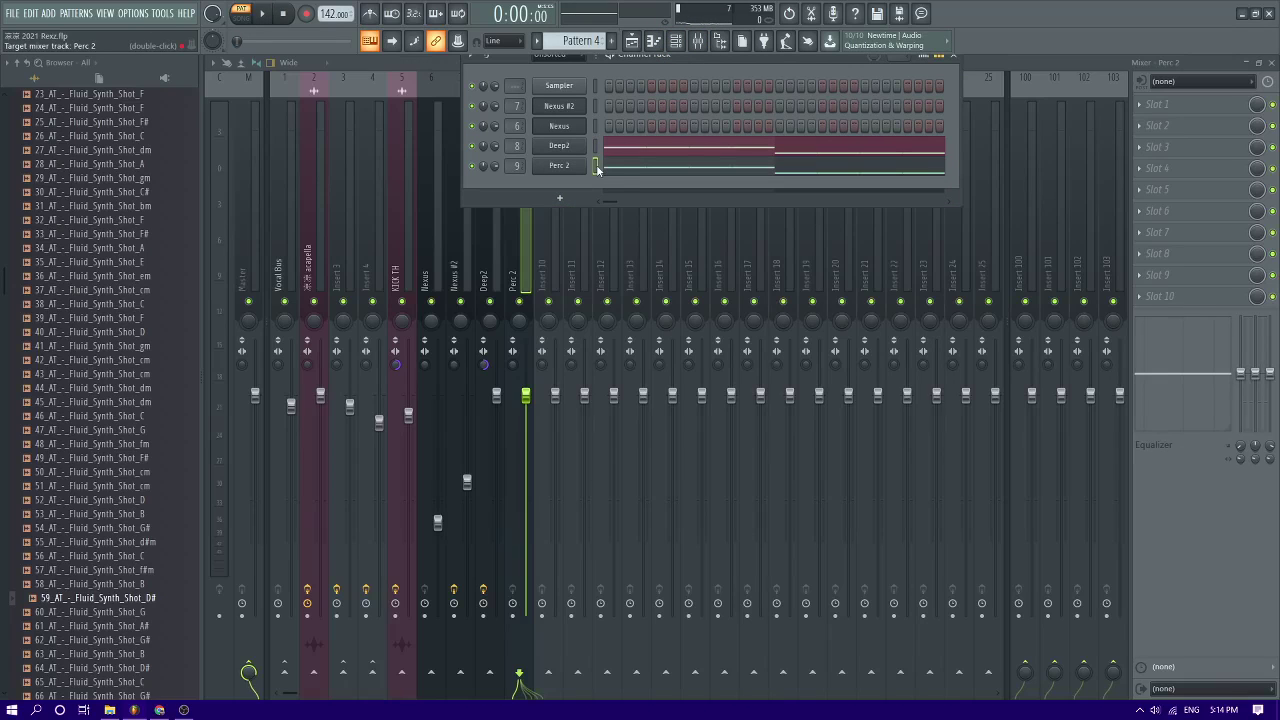
key("space")
key("space")
left_click_drag(513, 365, 513, 353)
Copy the Kickstart-64bit effect from the Deep2 mixer track to slot 1 of Perc 2 and audition it
left_click(493, 260)
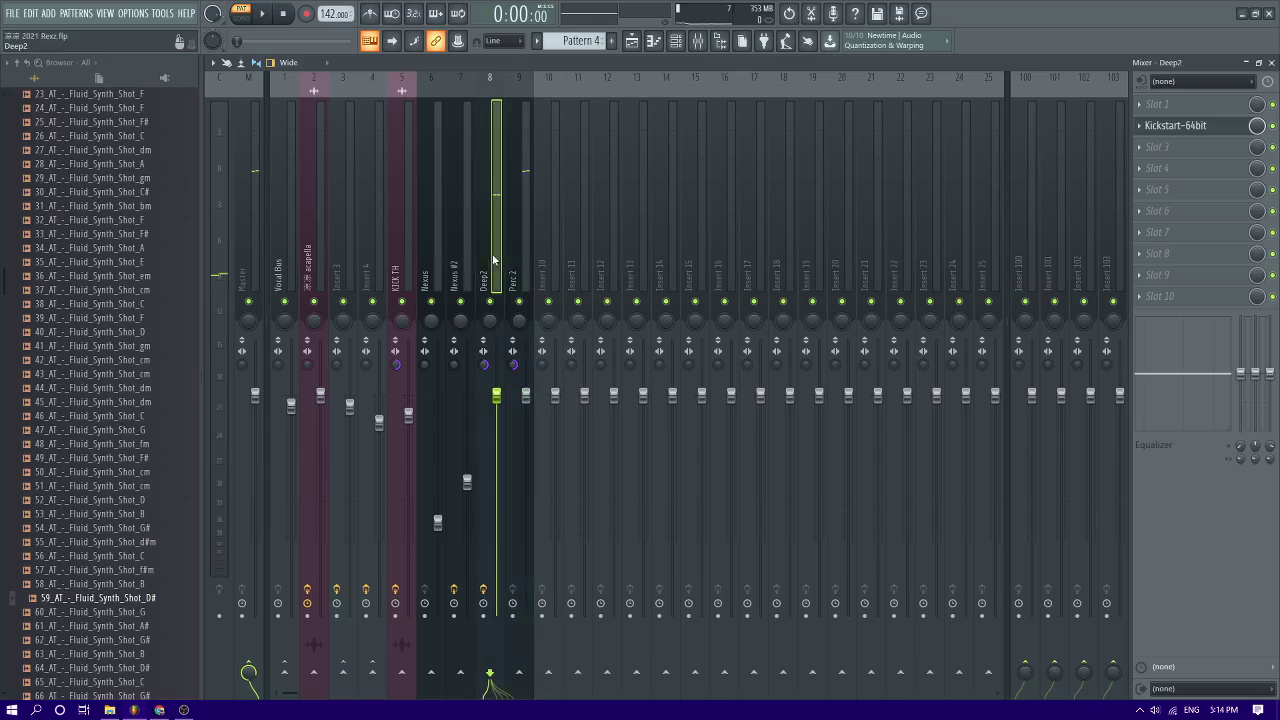
left_click(1138, 128)
left_click_drag(1139, 205, 522, 155)
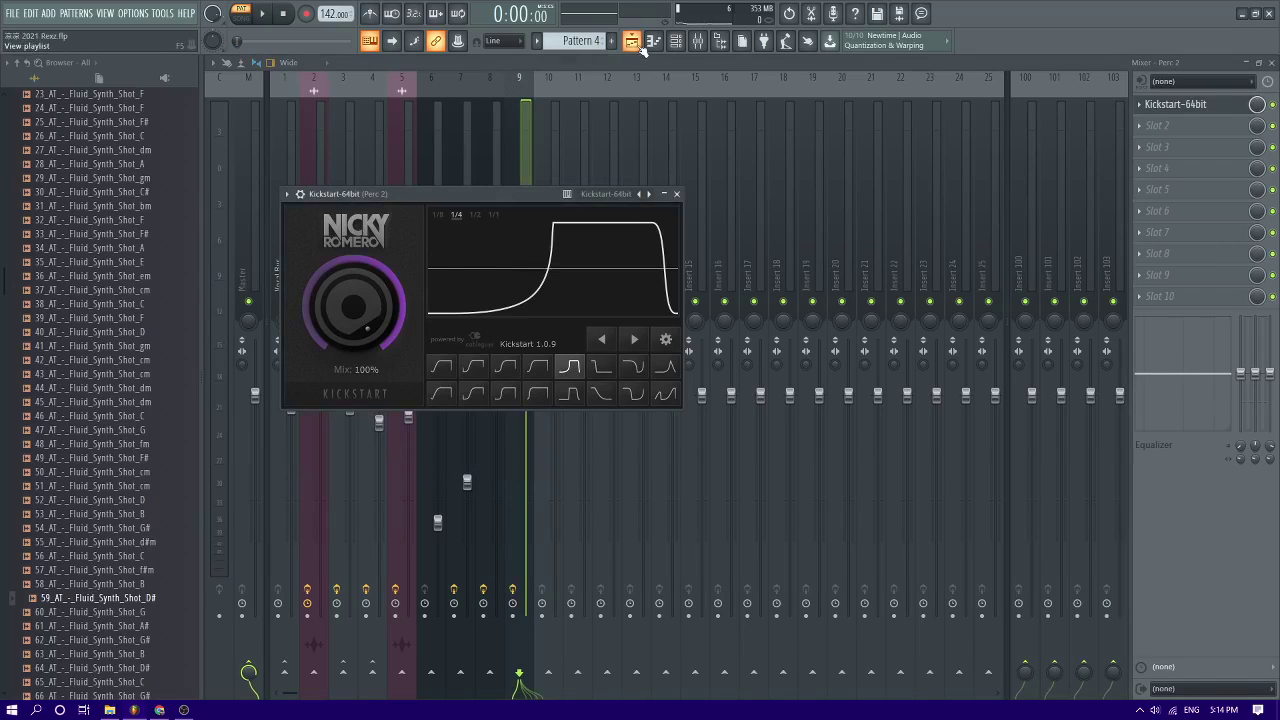
key("space")
left_click(484, 119)
key("space")
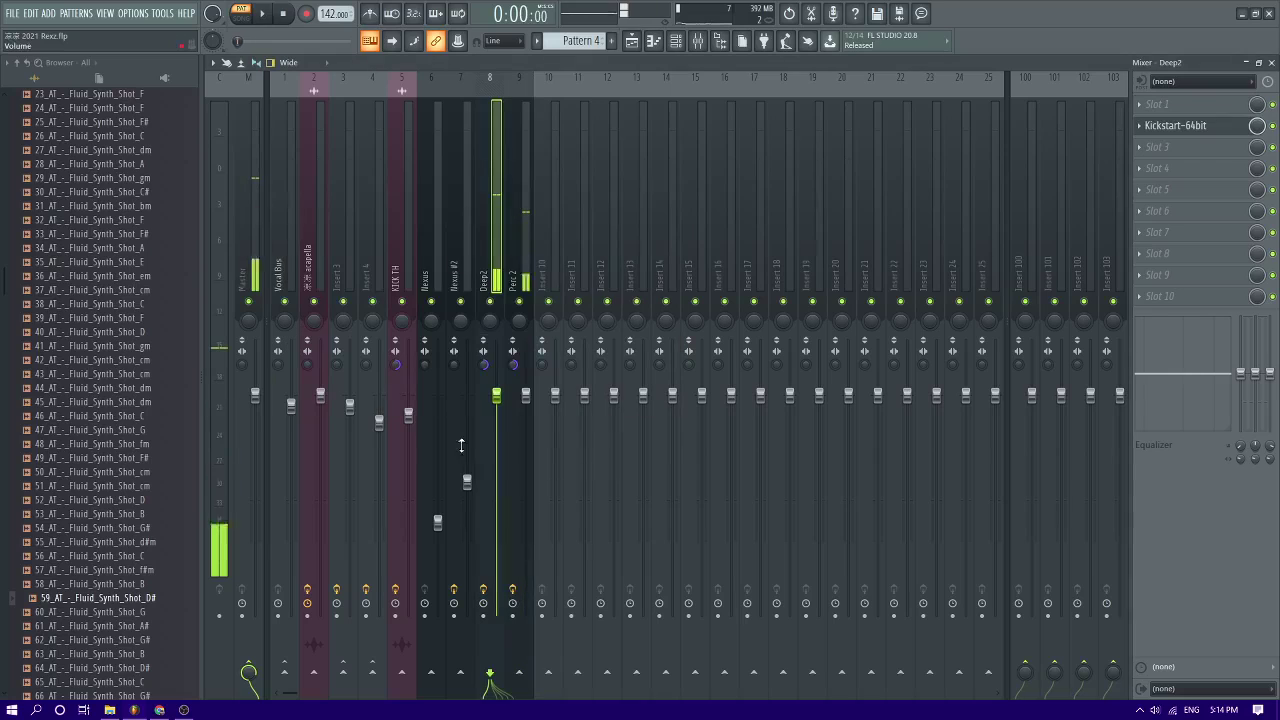
Route the Deep2 and Perc 2 mixer tracks exclusively to Insert 10
right_click(553, 677)
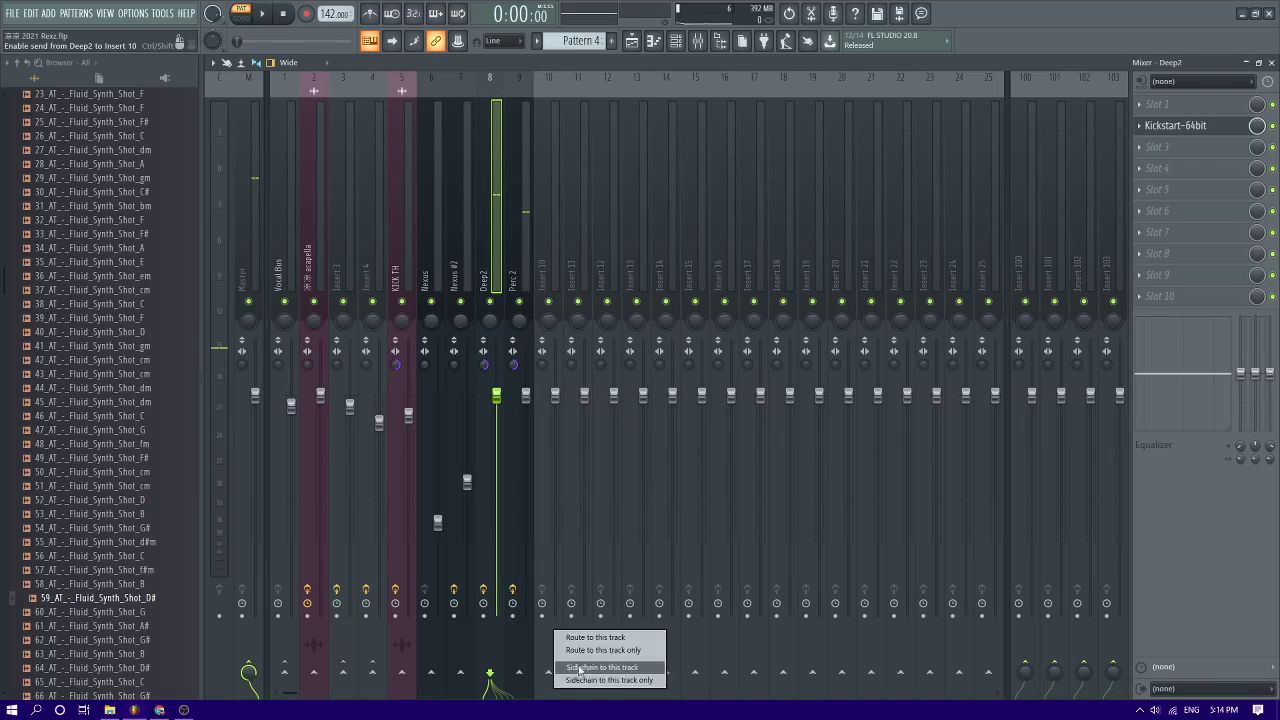
left_click(576, 652)
left_click(531, 279)
right_click(549, 672)
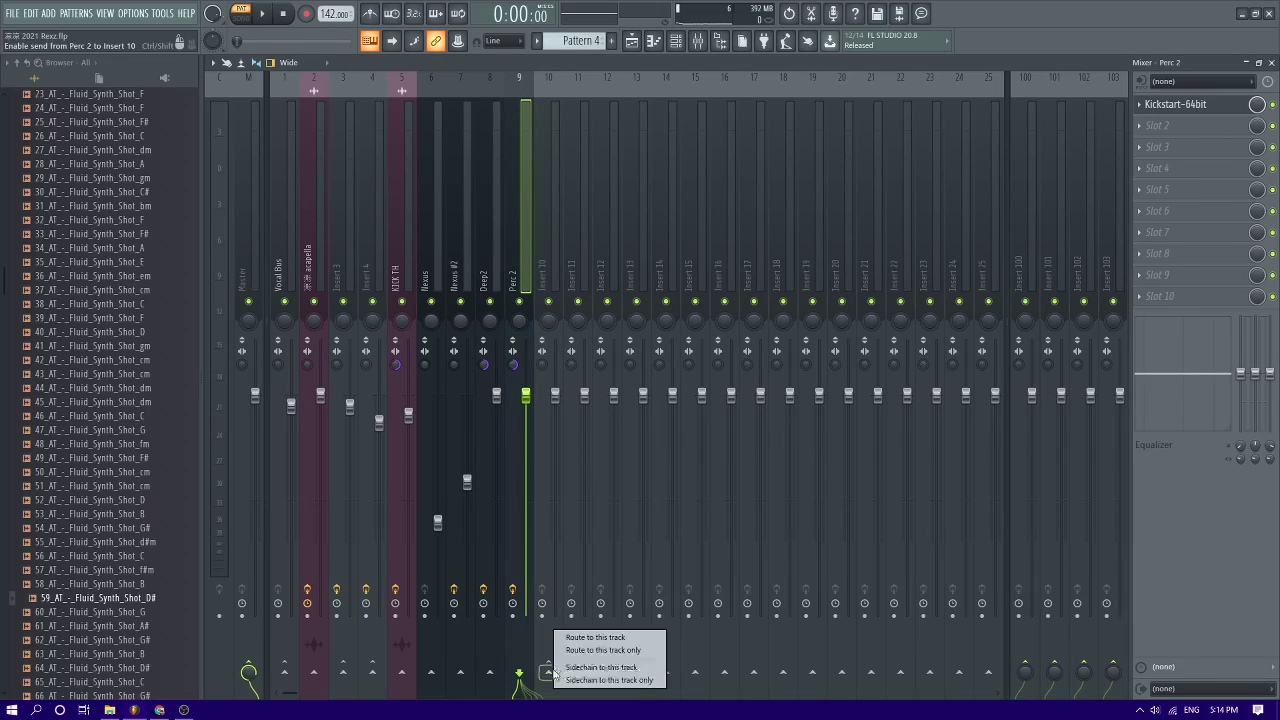
left_click(586, 651)
Play the pattern and compare the Deep2, Perc 2 and Insert 10 mixer tracks
key("space")
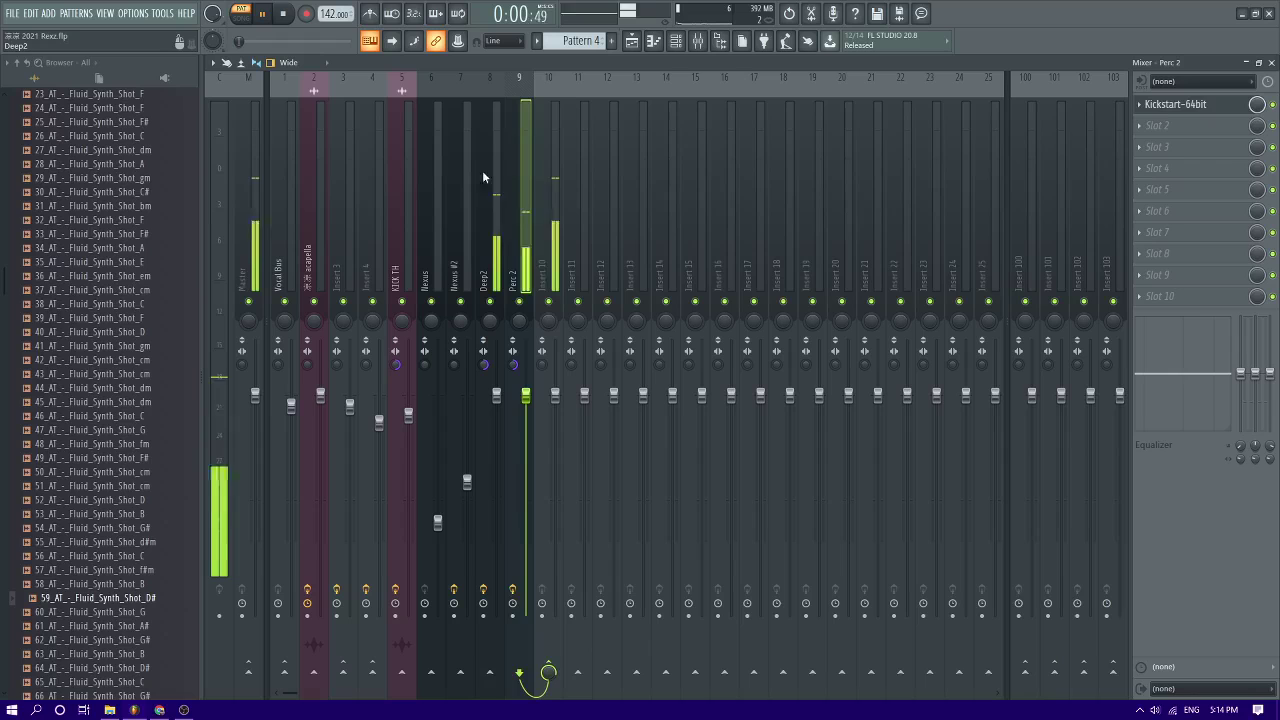
left_click(543, 202)
left_click(528, 212)
left_click(555, 195)
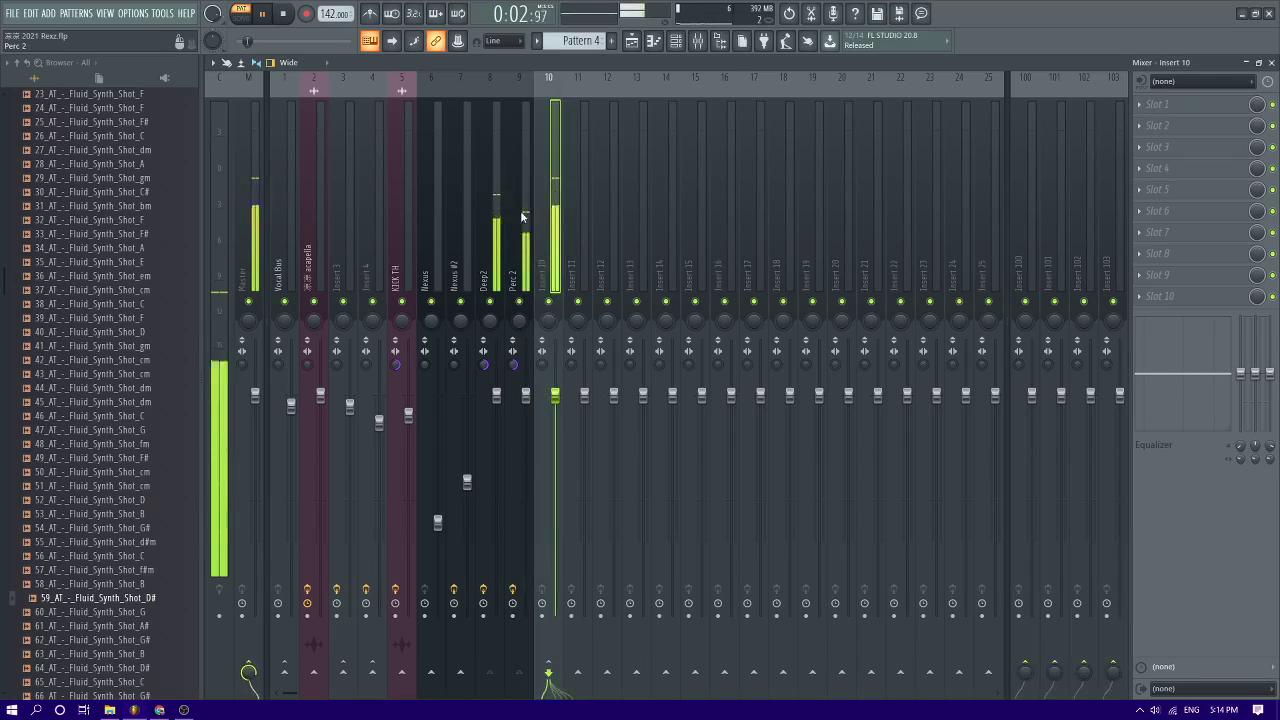
left_click(520, 210)
left_click(493, 205)
left_click(553, 186)
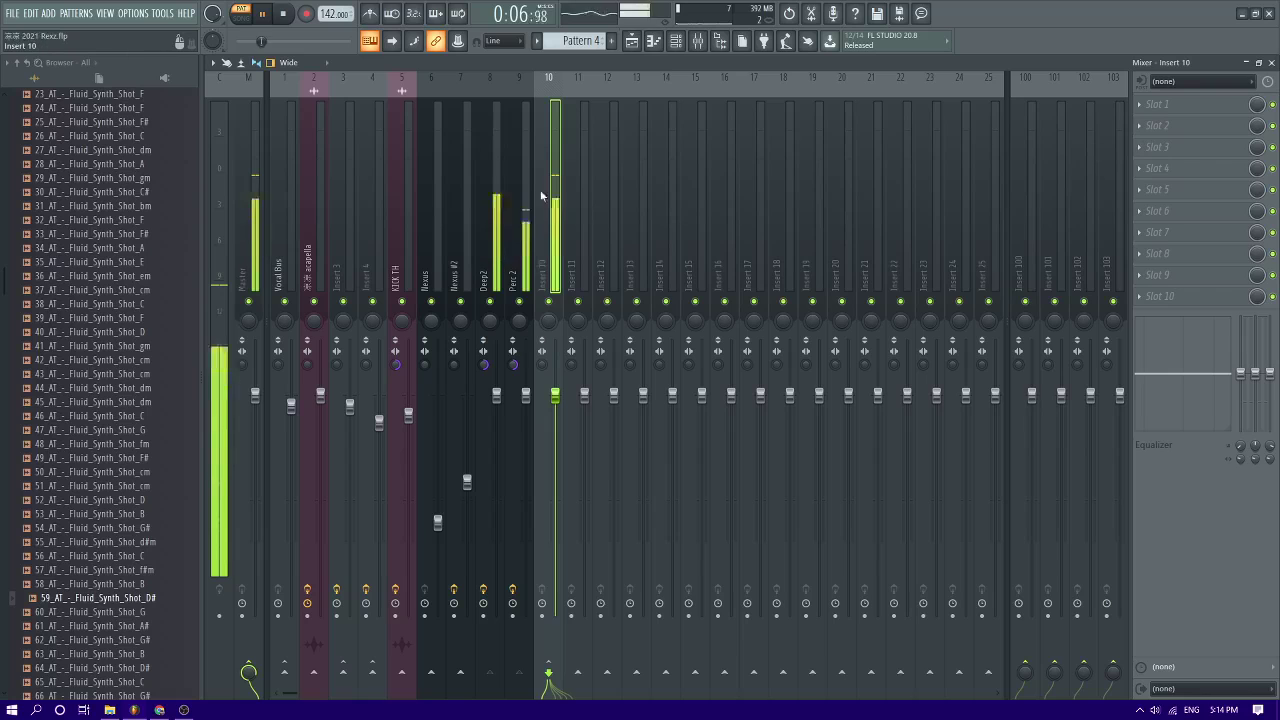
Load Fruity Parametric EQ 2 into slot 1 of the Perc 2 mixer track, ahead of Kickstart
key("Left")
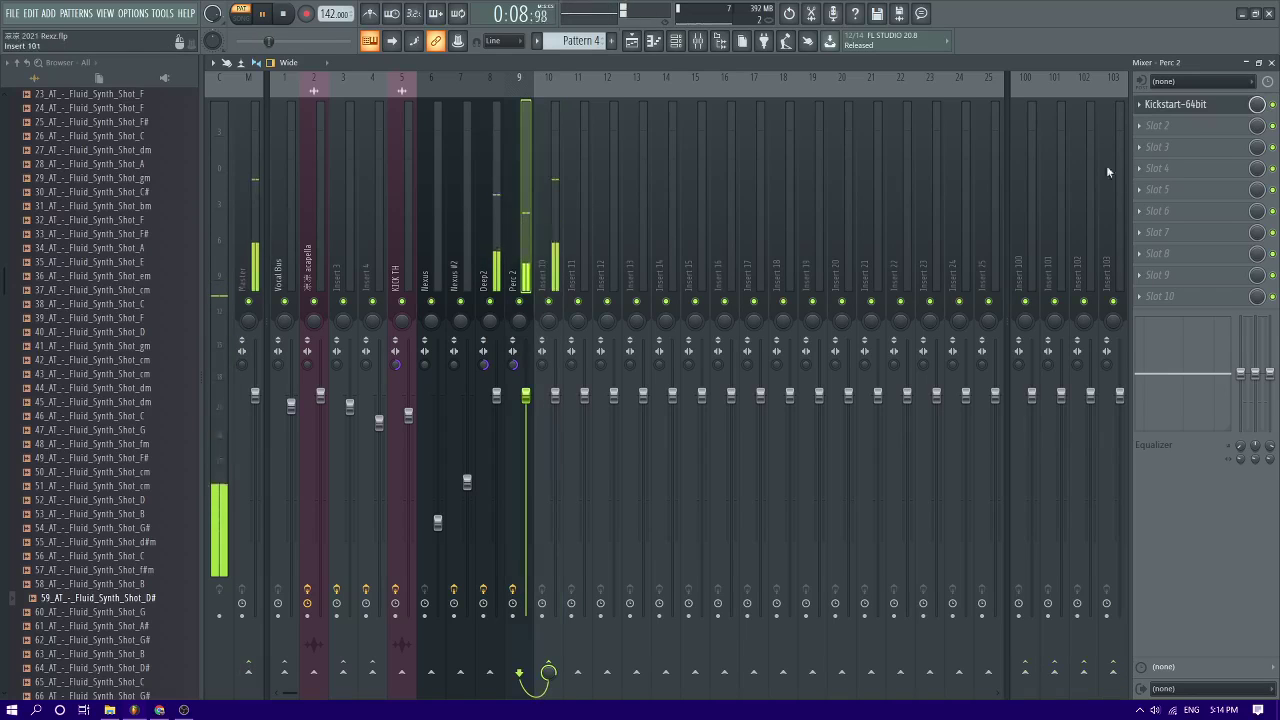
right_click(1167, 110)
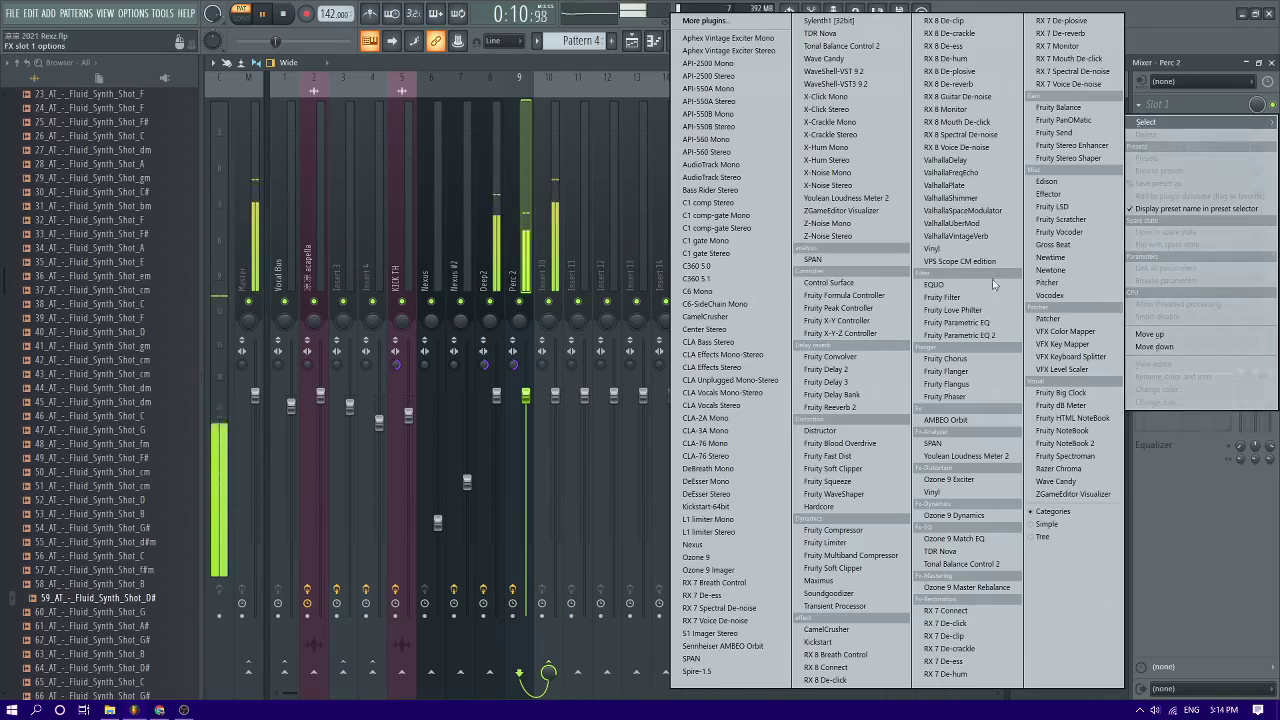
left_click(975, 336)
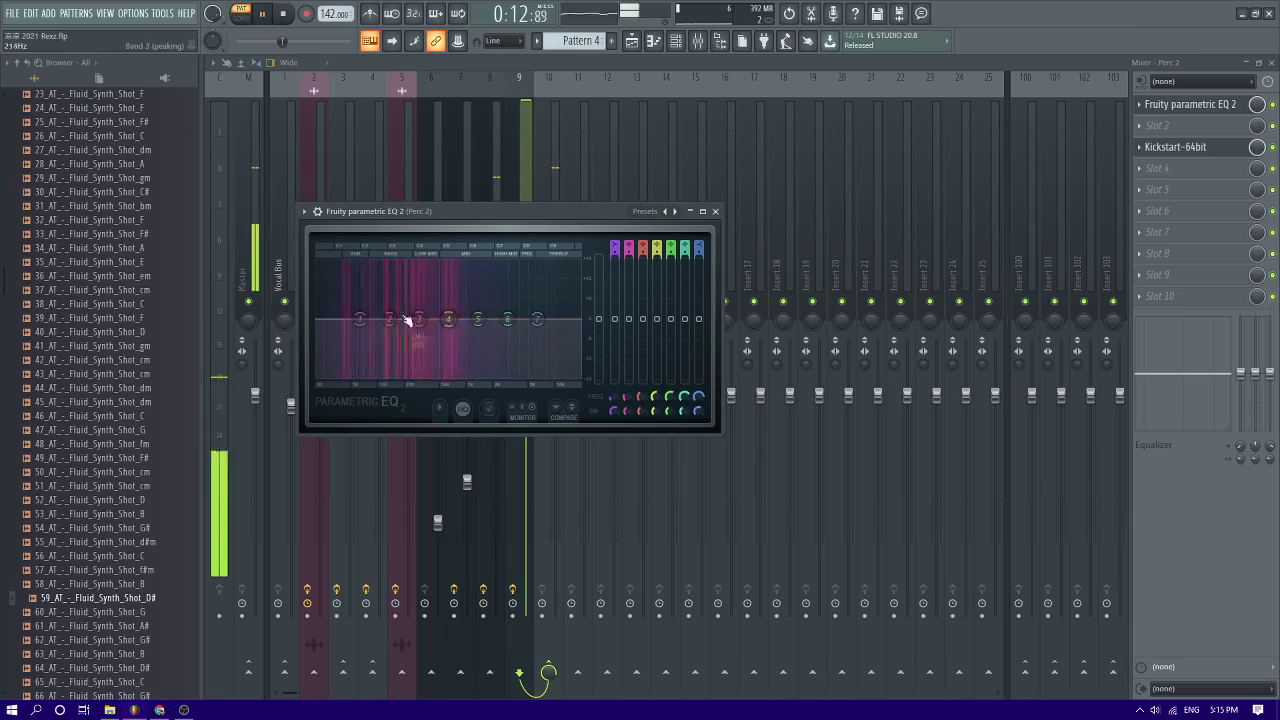
Cut the Perc 2 low end with EQ band 1 at -18 dB, 133 Hz and 51% bandwidth
key("space")
key("space")
left_click_drag(361, 328, 388, 378)
scroll(383, 377, "down", 2)
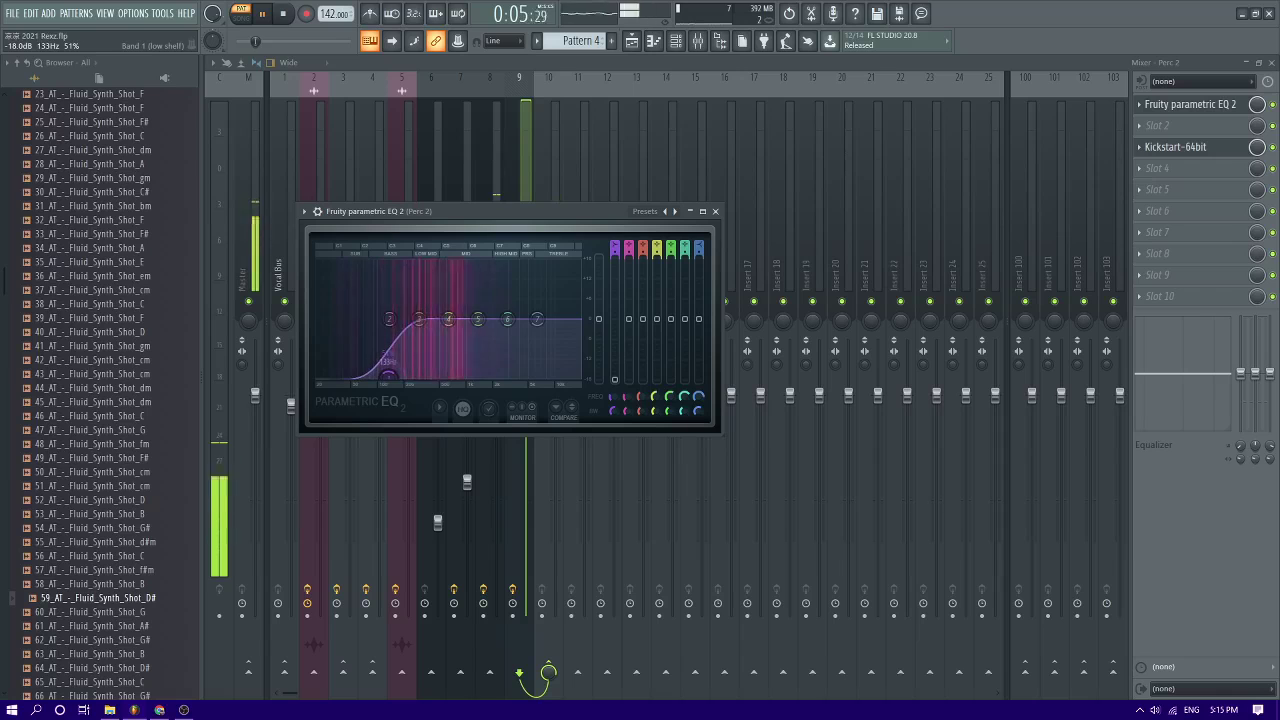
Load Fruity Parametric EQ 2 into slot 1 of the Deep2 mixer track, ahead of Kickstart
left_click(496, 164)
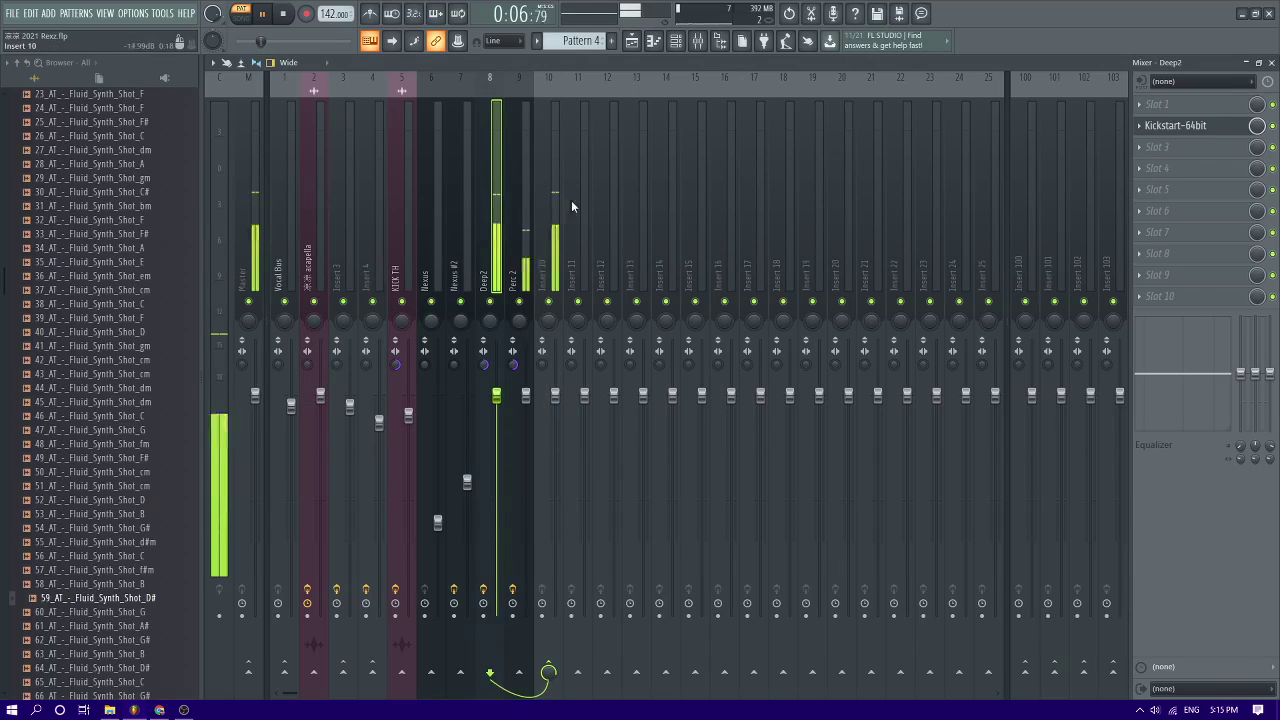
left_click(1216, 126)
left_click(1216, 104)
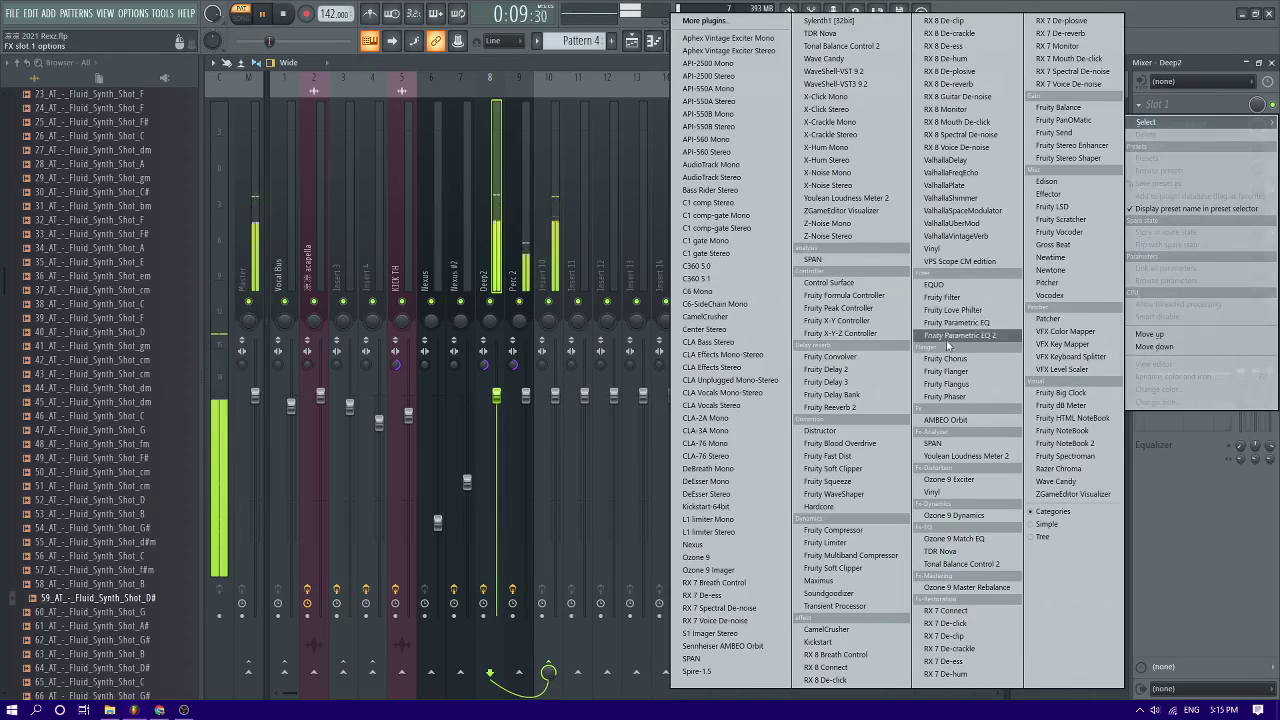
left_click(947, 340)
mouse_move(366, 267)
left_mouse_down()
mouse_move(386, 266)
mouse_move(366, 271)
mouse_move(370, 285)
left_mouse_up()
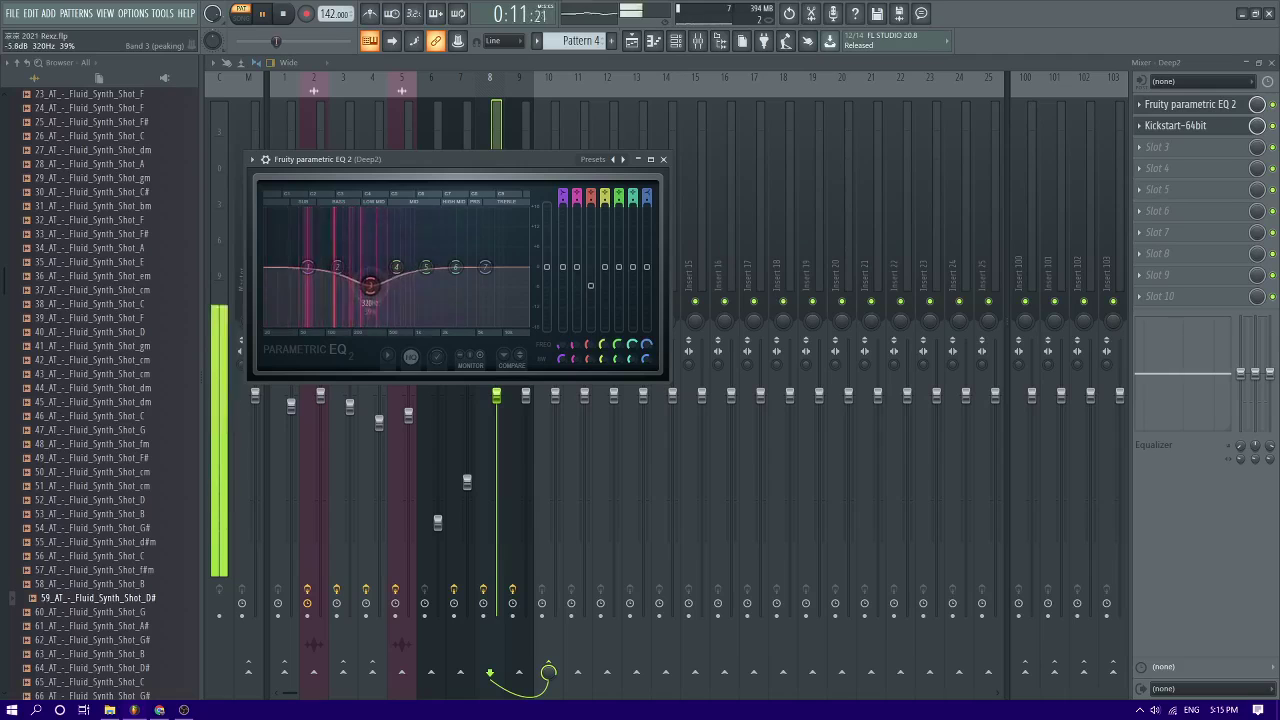
right_click(370, 289)
left_click(388, 308)
Cut the Deep2 high end with EQ band 7 at -18 dB, 390 Hz and 61% bandwidth, then return to the mixer
left_click_drag(486, 267, 381, 323)
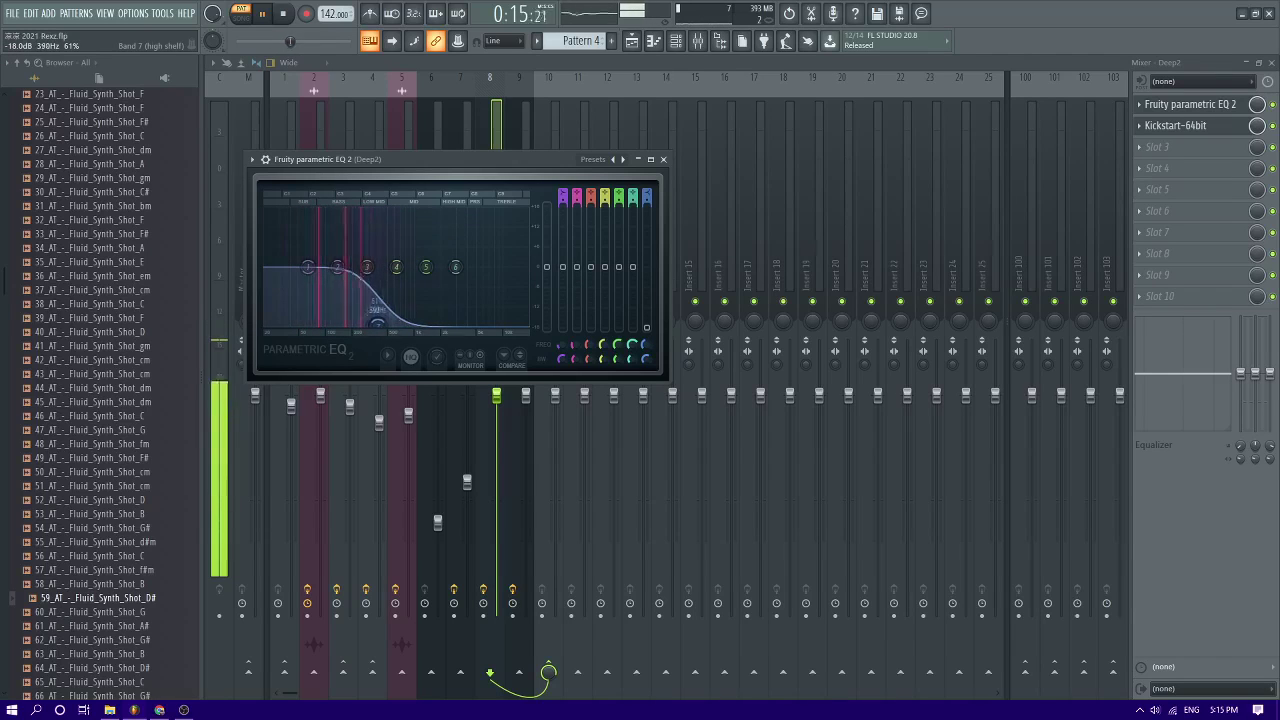
left_click(640, 44)
key("F9")
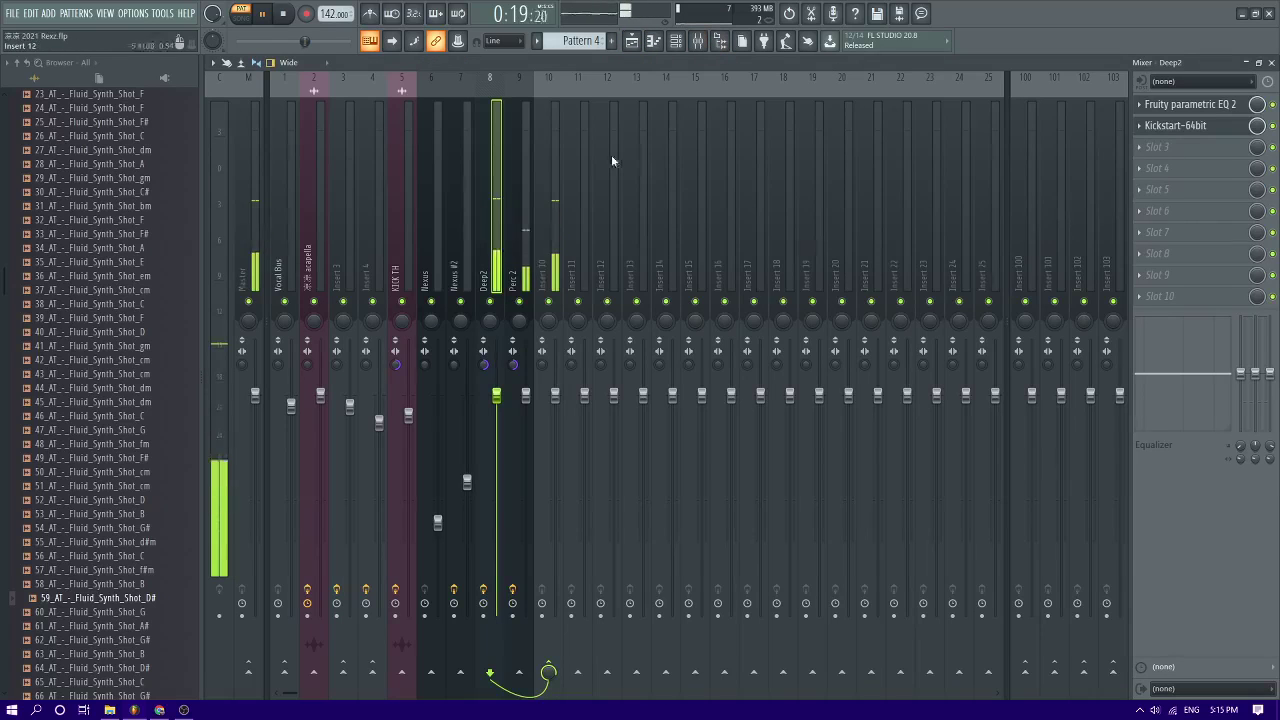
left_click(563, 145)
left_click(1160, 125)
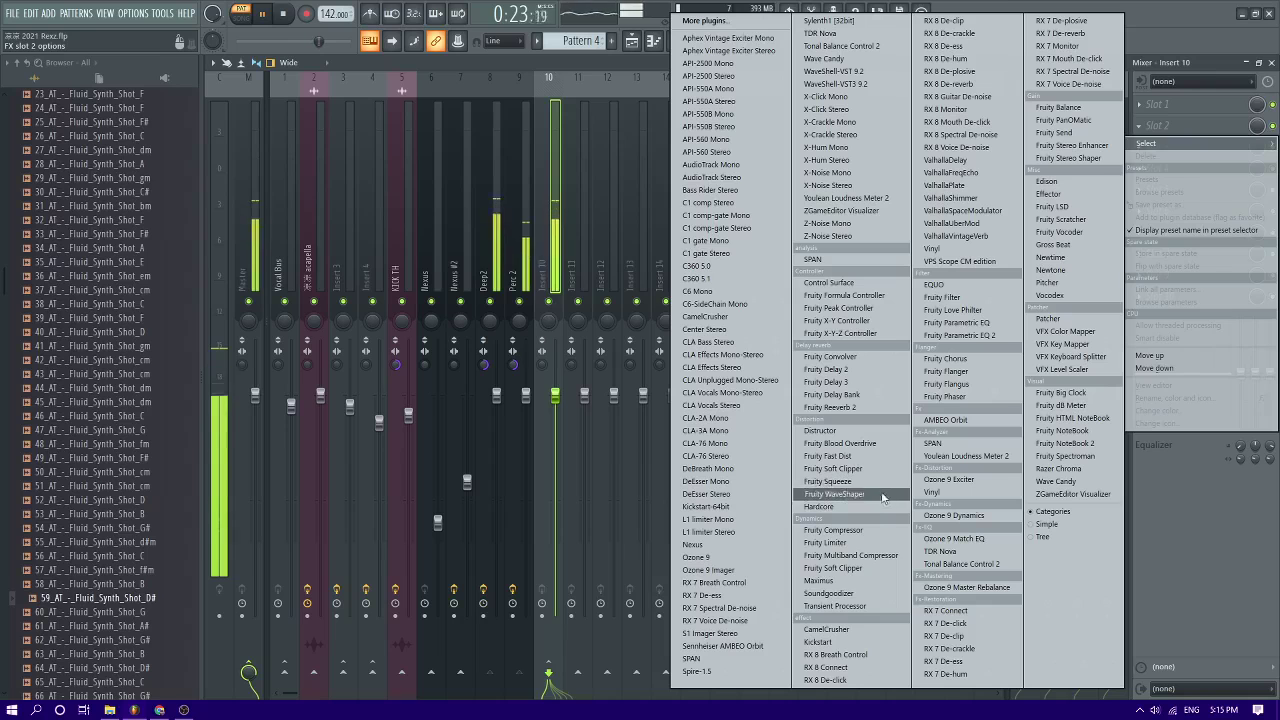
left_click(655, 64)
key("space")
Open the Perc 2 notes of Pattern 4 and delete the B4 note pairs in the second halves of bars 7 and 14
left_click(635, 43)
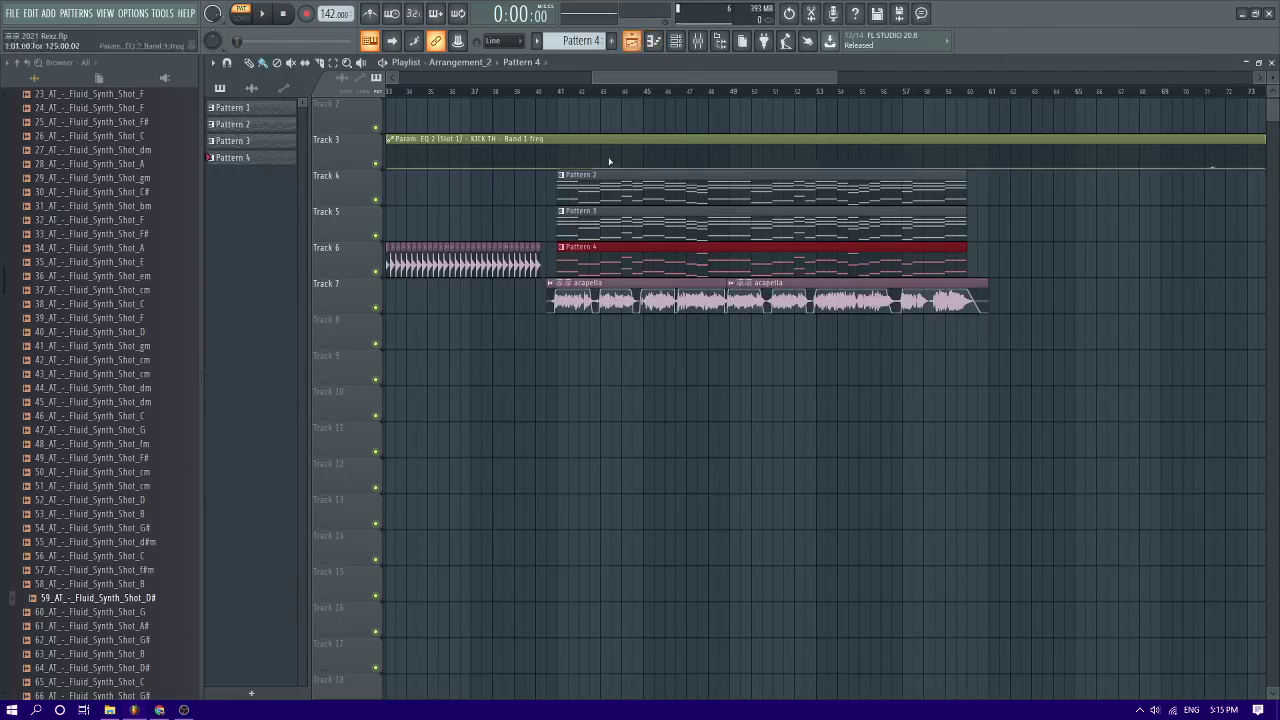
double_click(633, 261)
scroll(640, 286, "up", 3)
scroll(640, 286, "down", 3)
scroll(626, 287, "up", 3)
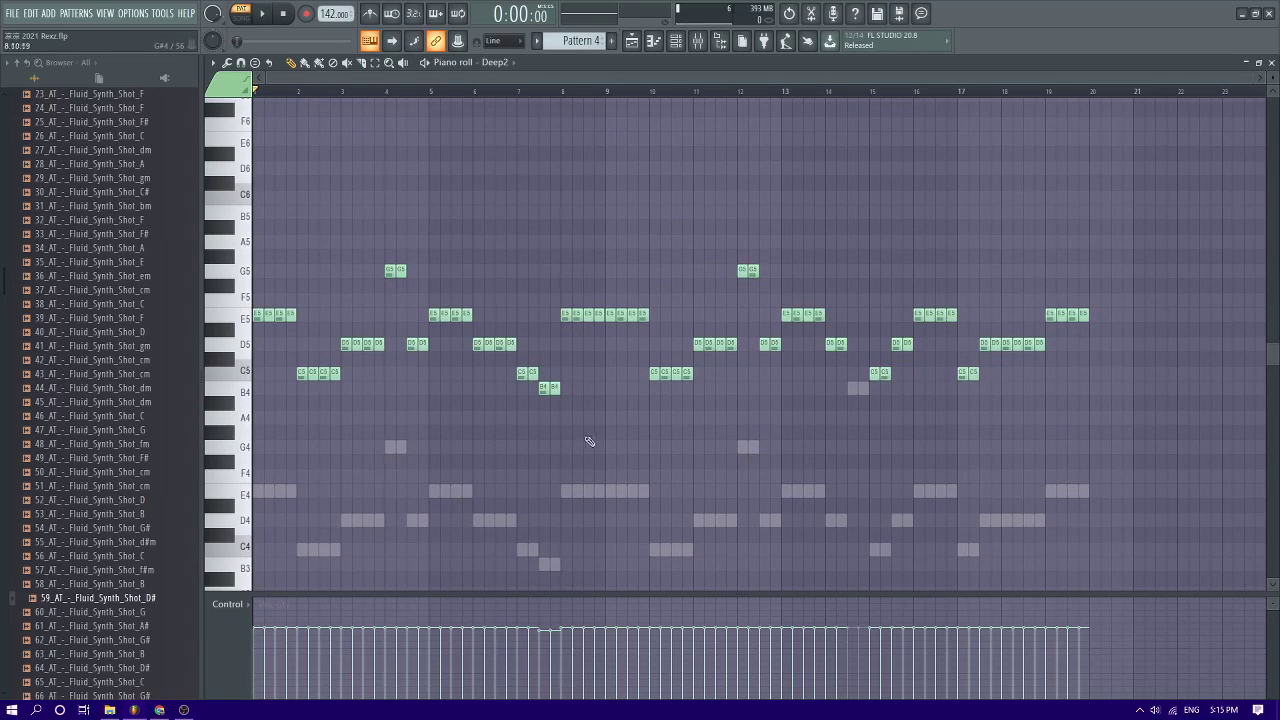
scroll(630, 432, "down", 3)
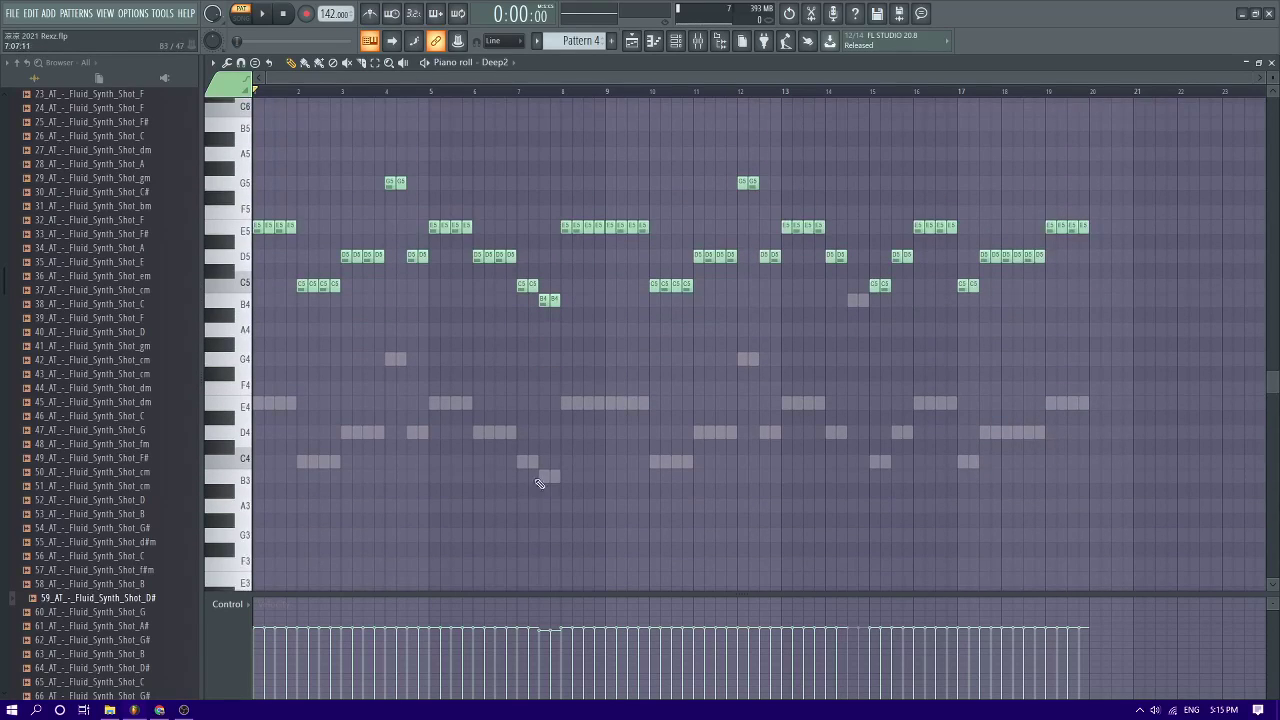
double_click(546, 478)
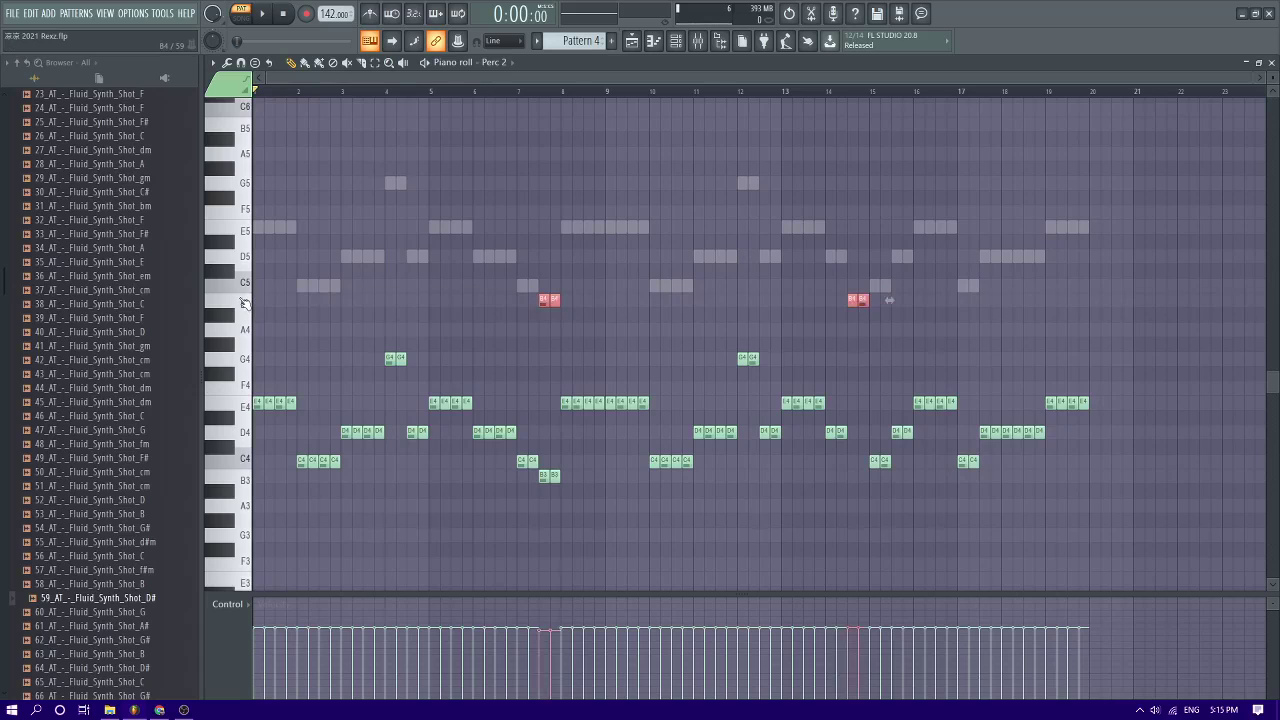
Play Pattern 4 and inspect the Perc 2 notes around the gap in the second half of bar 14
key("space")
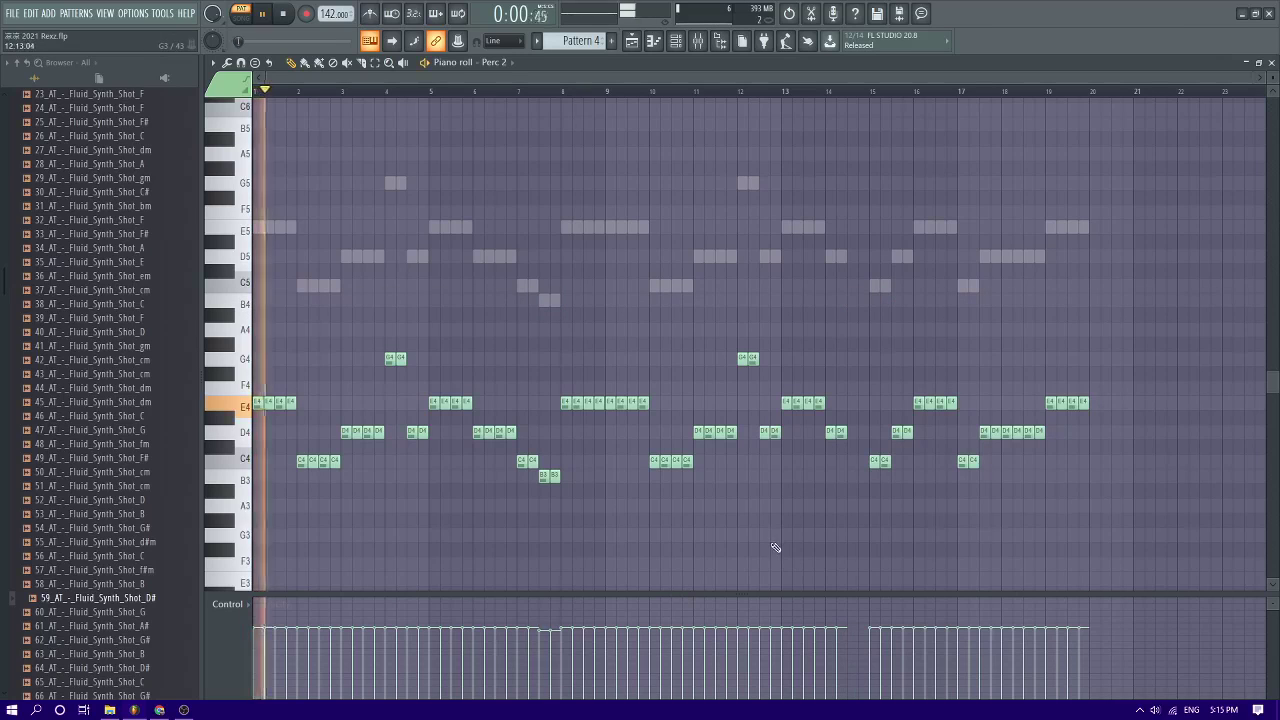
key("space")
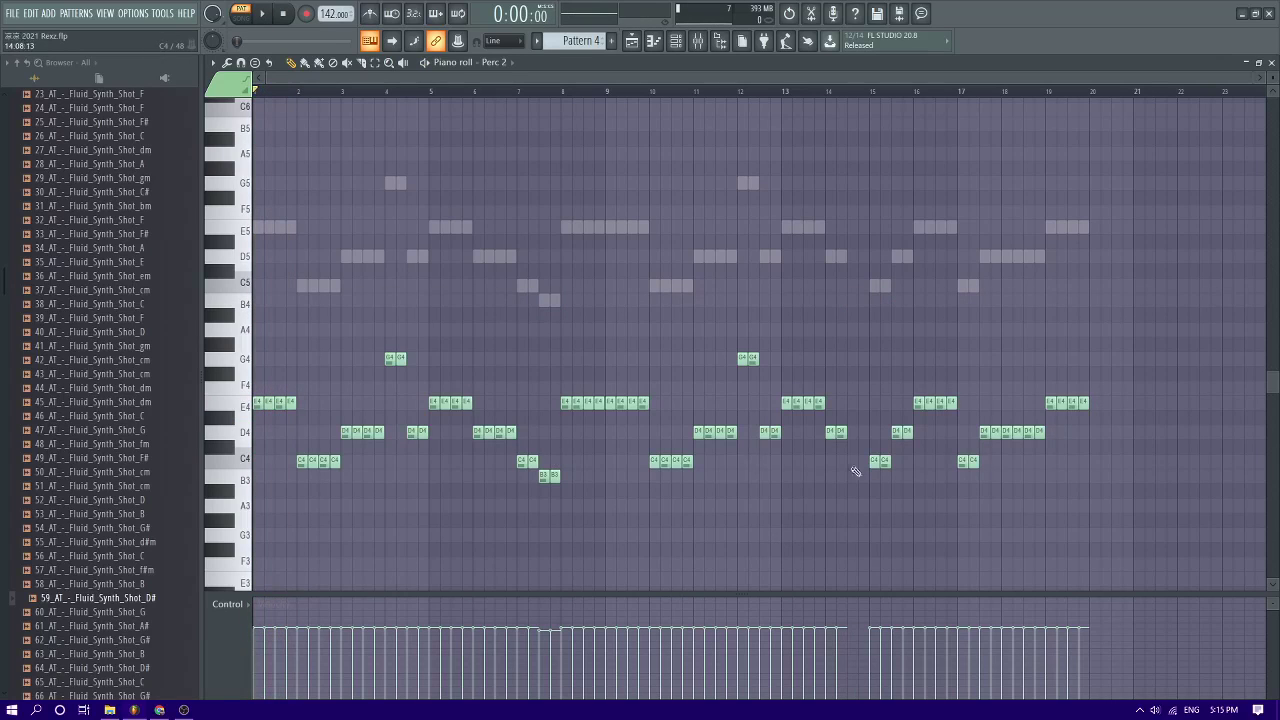
key("space")
key("space")
scroll(850, 437, "up", 2)
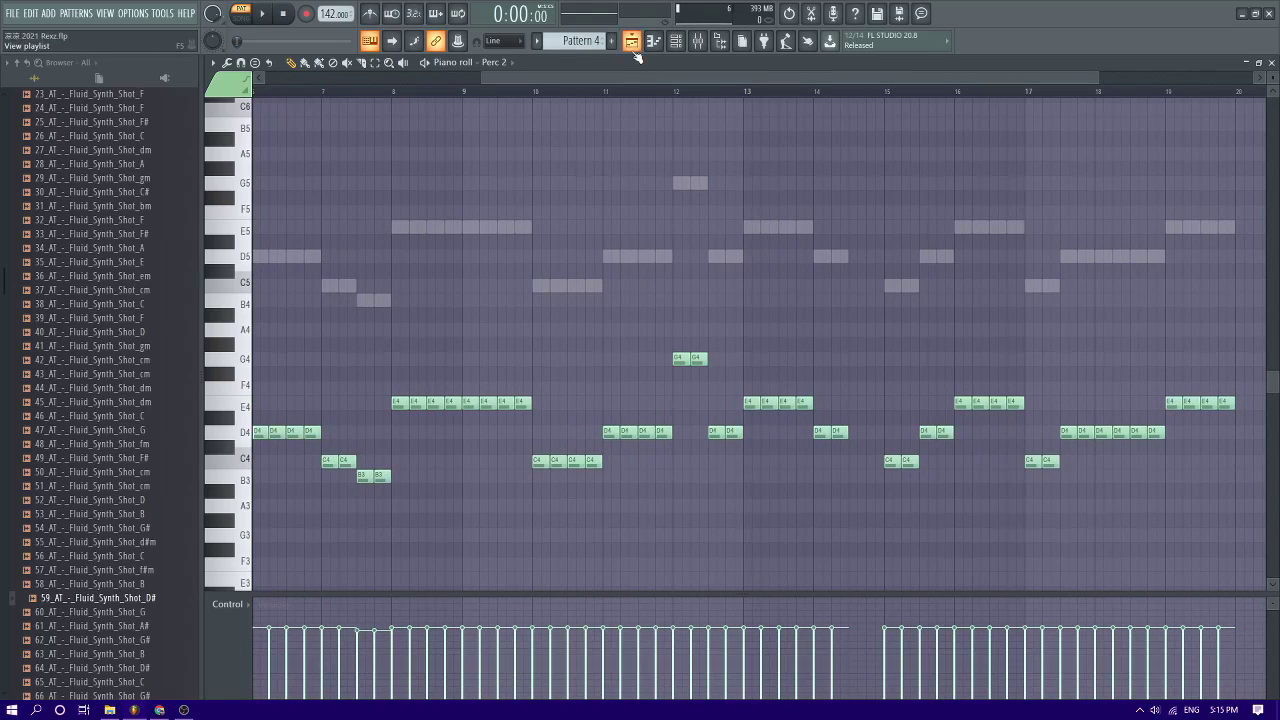
scroll(725, 300, "down", 2)
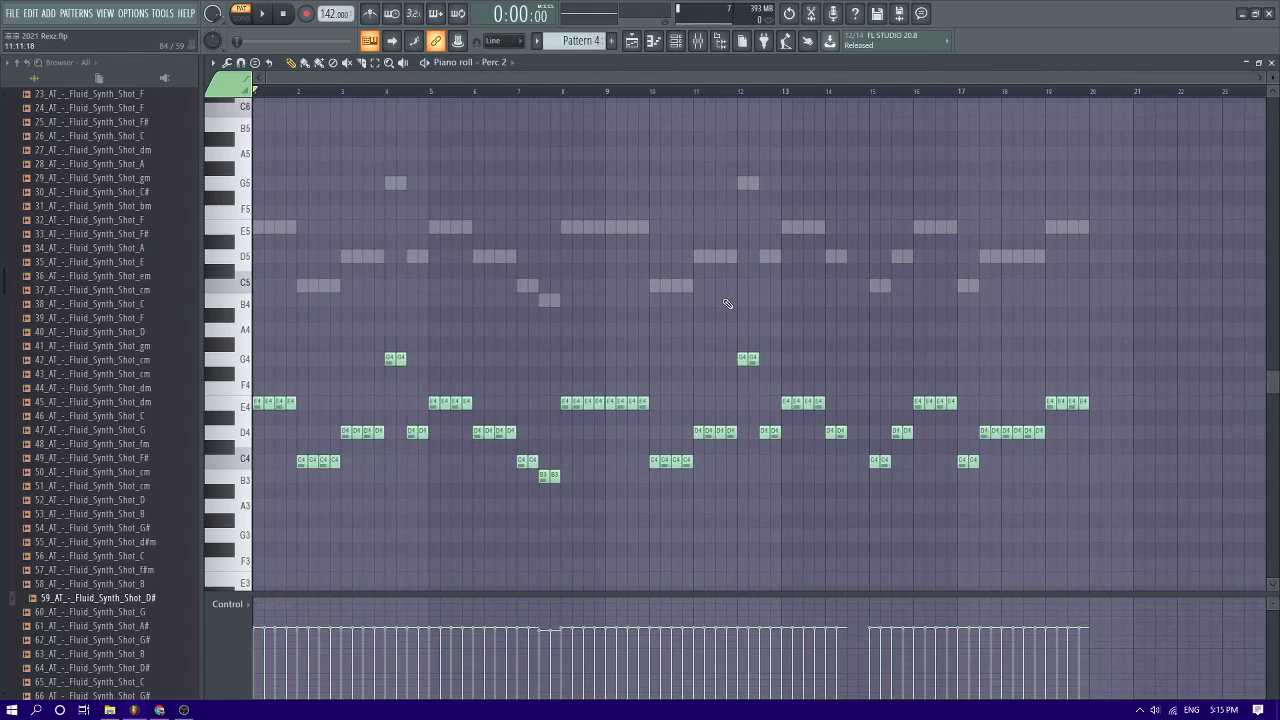
scroll(725, 300, "up", 2)
scroll(725, 300, "down", 2)
Try to fill the Perc 2 gap in bar 14 by copying the preceding D4 note pair down to C4
key("space")
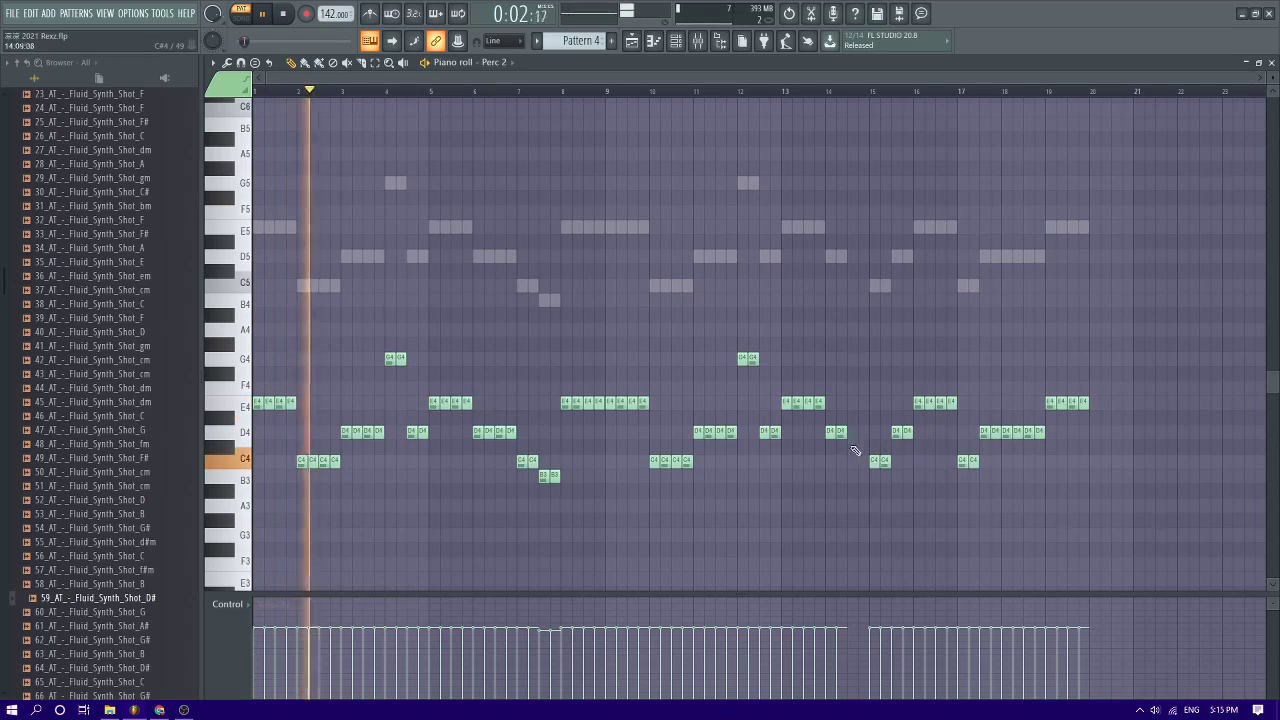
left_click(831, 432)
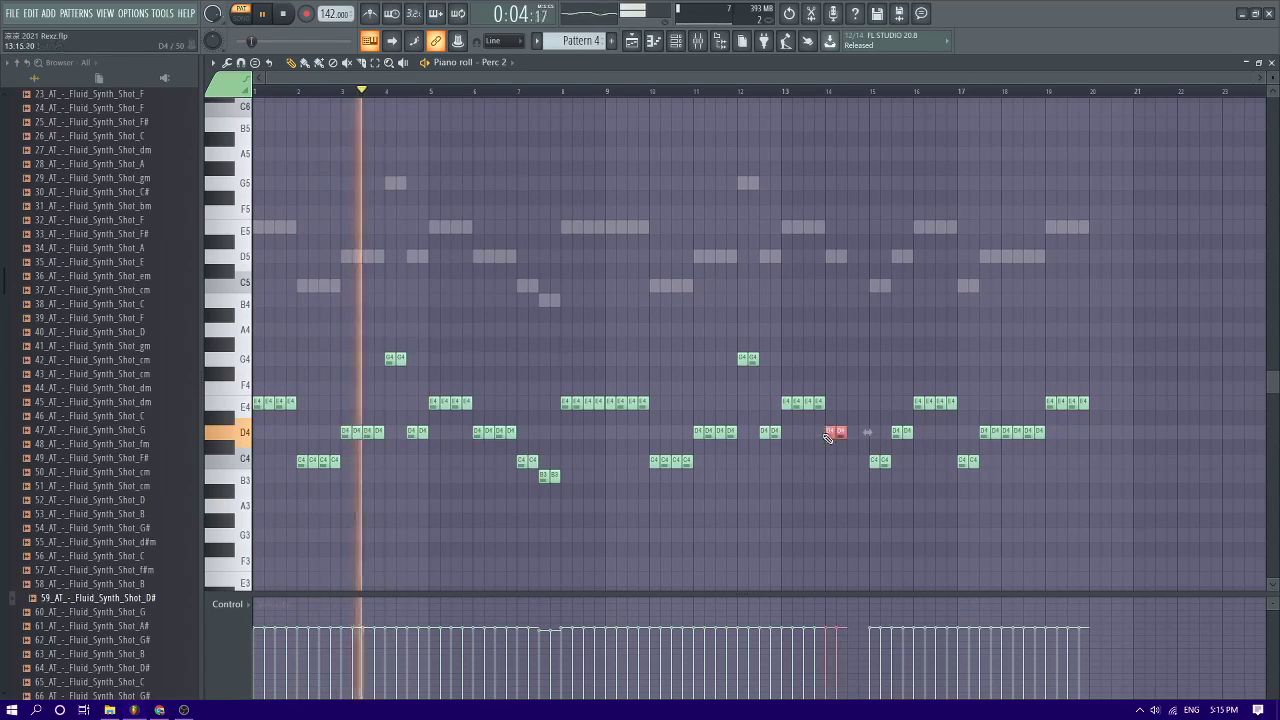
left_click_drag(828, 432, 851, 461)
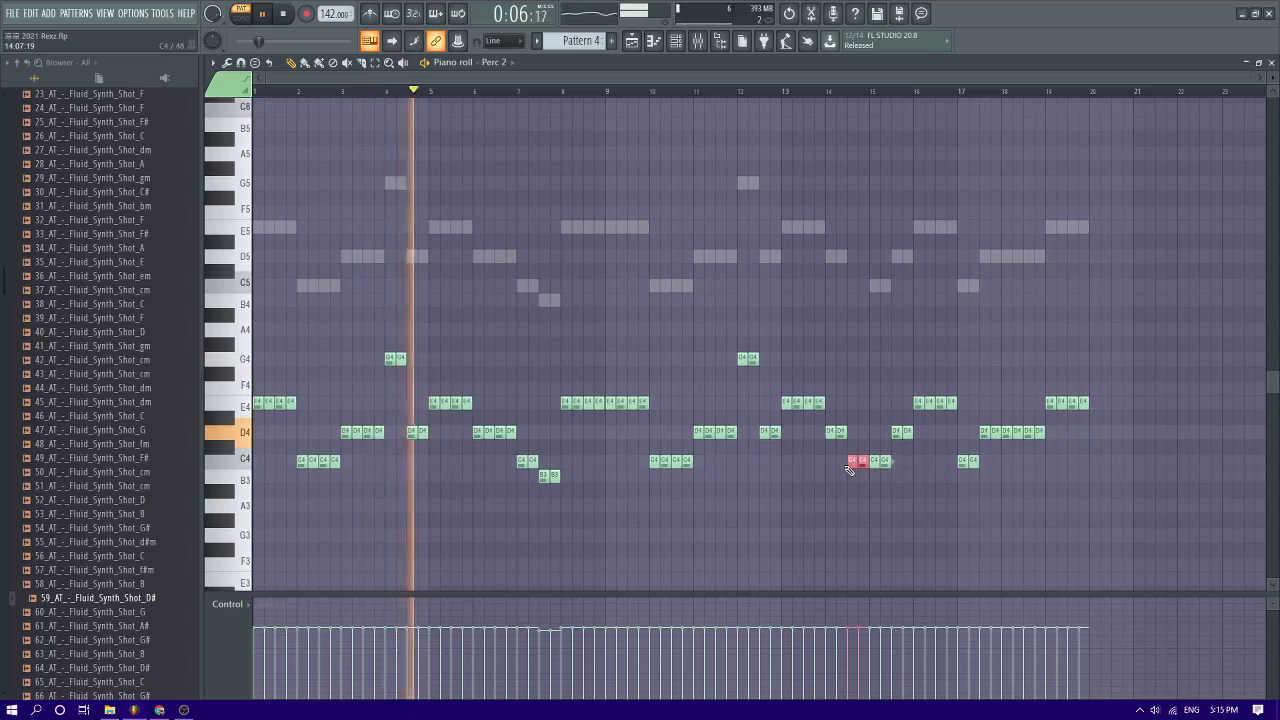
key("Delete")
key("space")
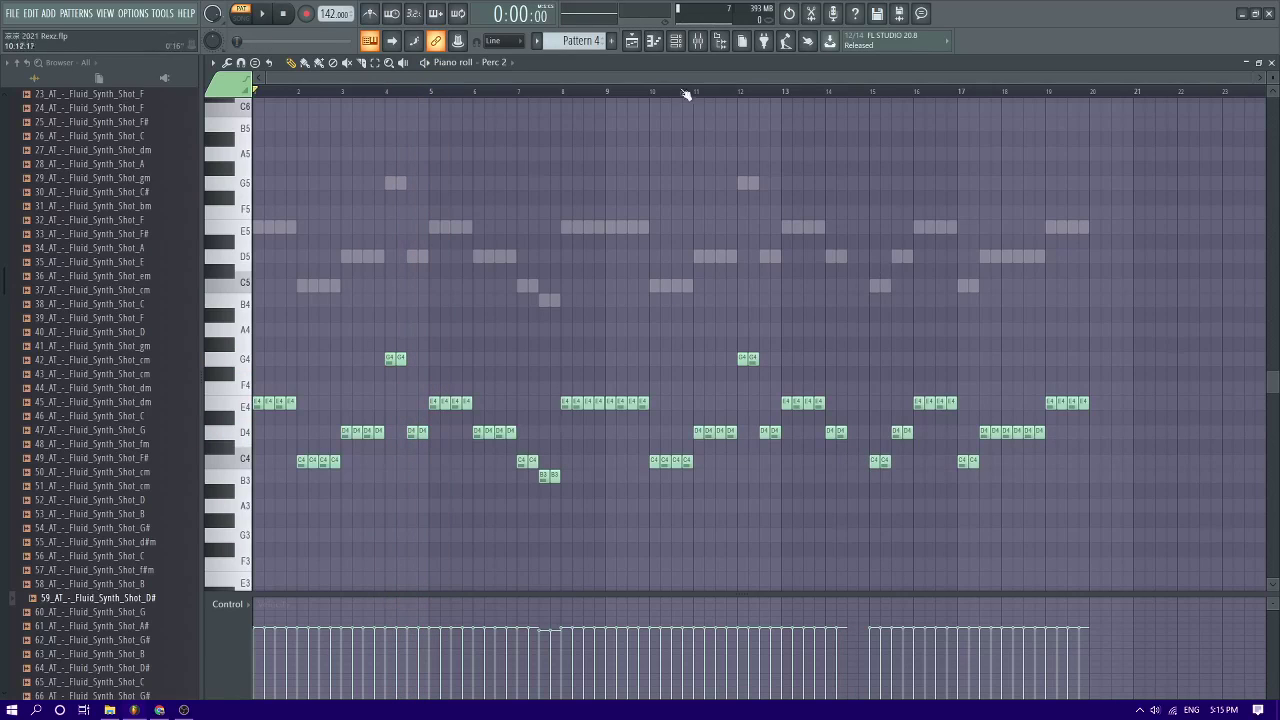
Open Pattern 3's Nexus notes and set the lowest note in the second half of bar 14 to B3
key("space")
left_click(632, 41)
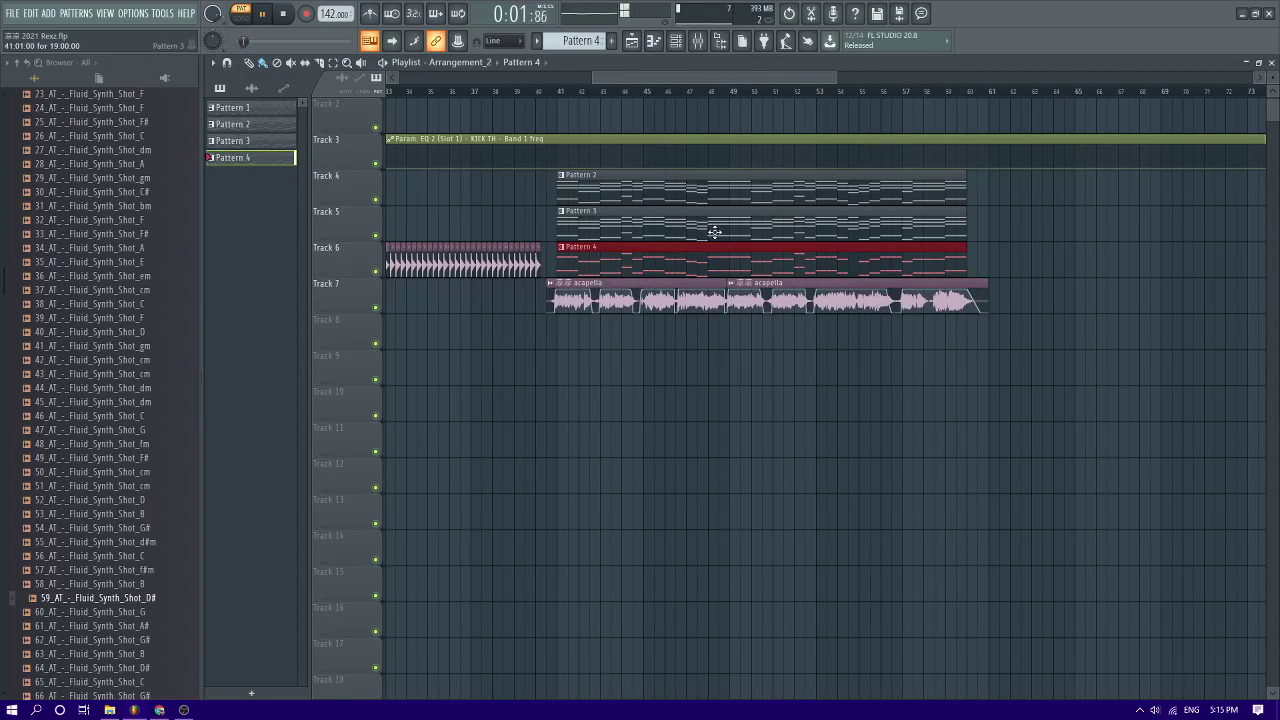
double_click(835, 233)
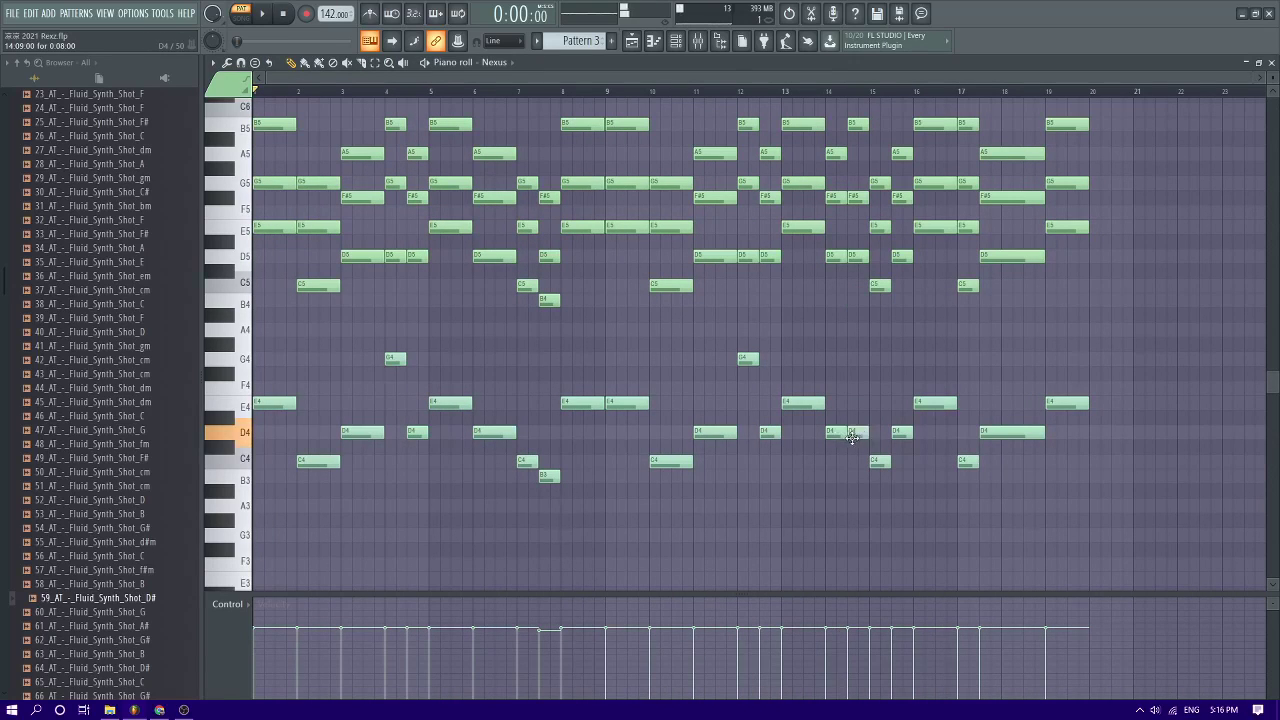
scroll(851, 476, "up", 3)
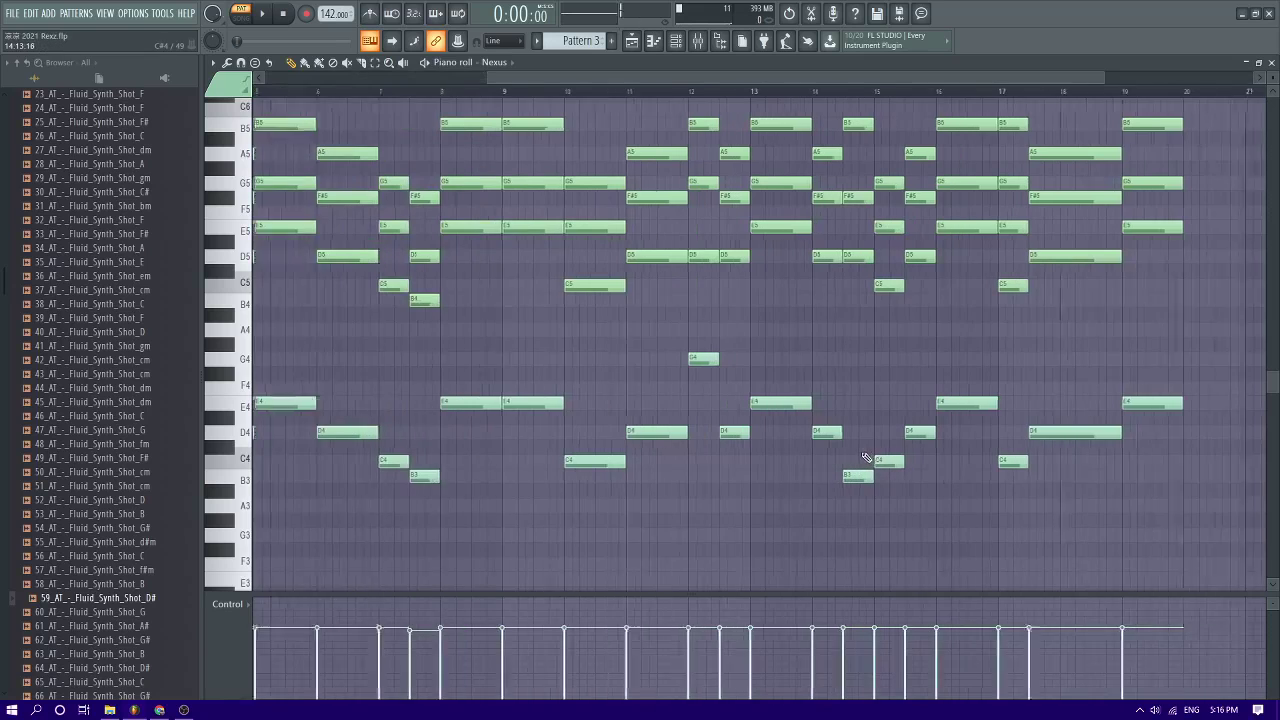
scroll(867, 483, "down", 3)
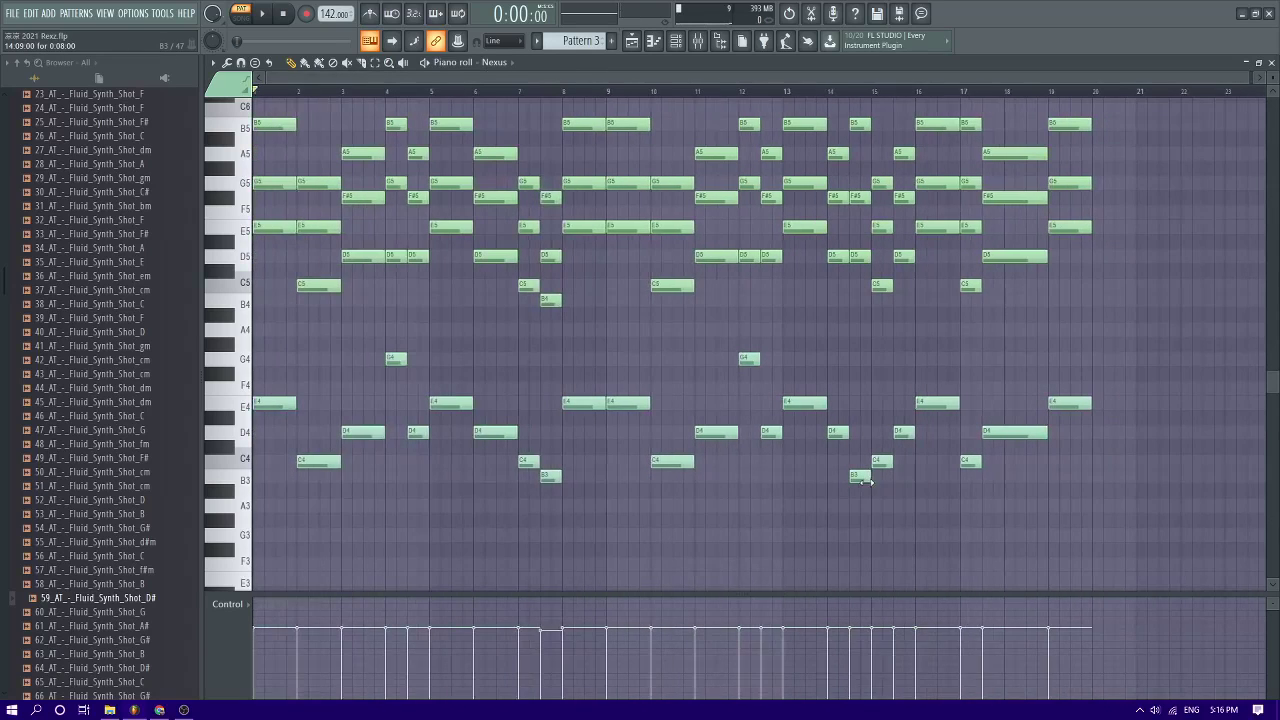
Play Pattern 3 from about bar 13 to check the B3 note in bar 14
left_click(790, 97)
key("space")
scroll(907, 447, "up", 3)
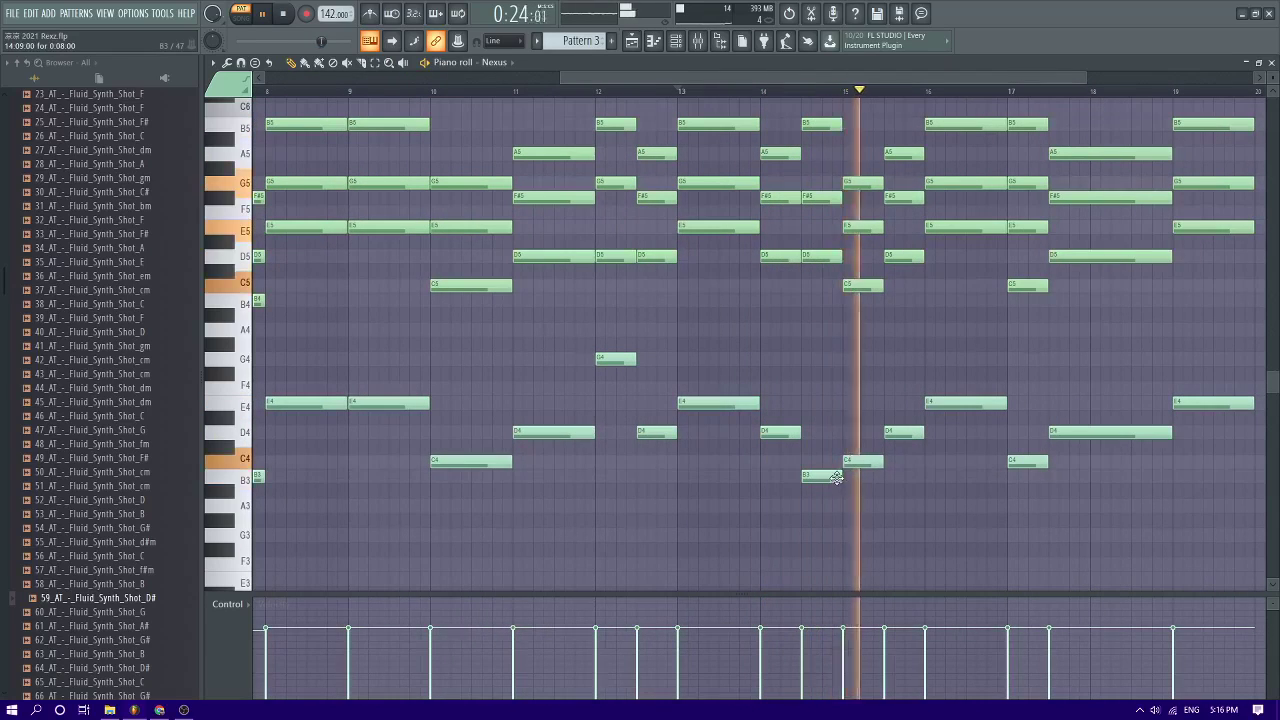
scroll(836, 478, "down", 3)
key("space")
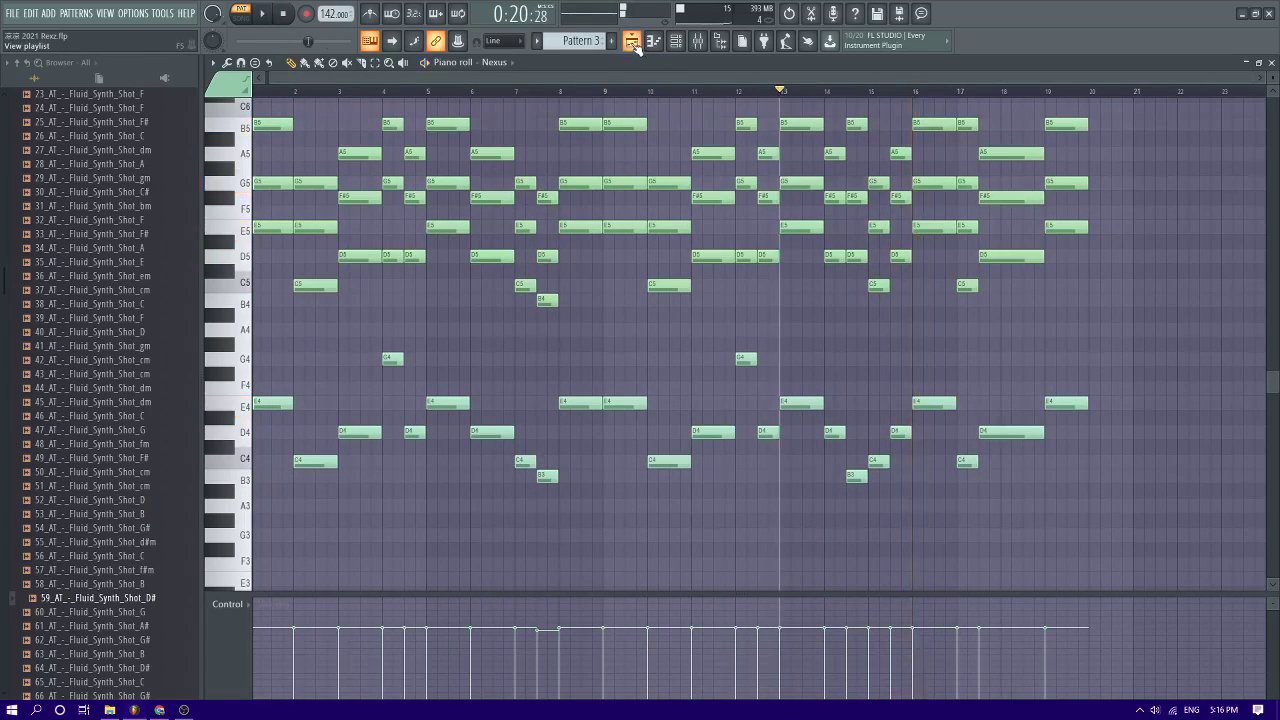
In Pattern 4's Perc 2 part, copy the bar 14 D4 note pair down to B3 in the bar's second half and play it back
left_click(634, 44)
double_click(797, 257)
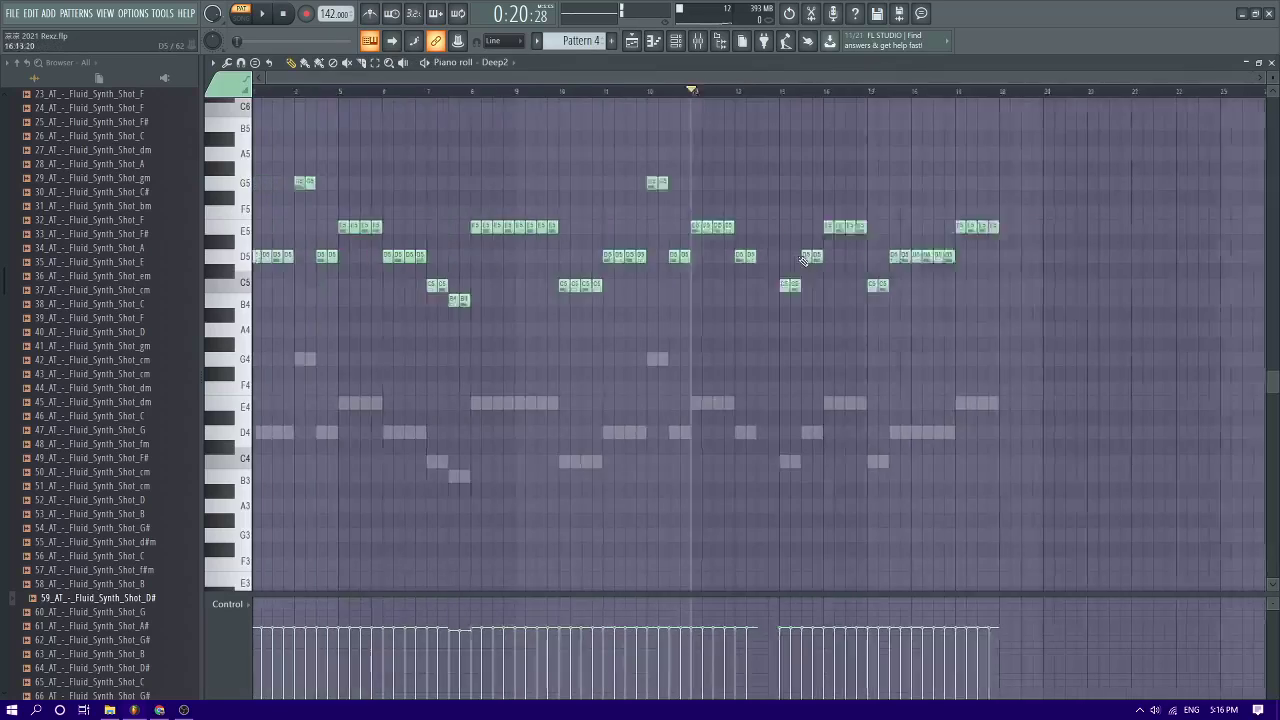
scroll(840, 440, "up", 4)
double_click(838, 436)
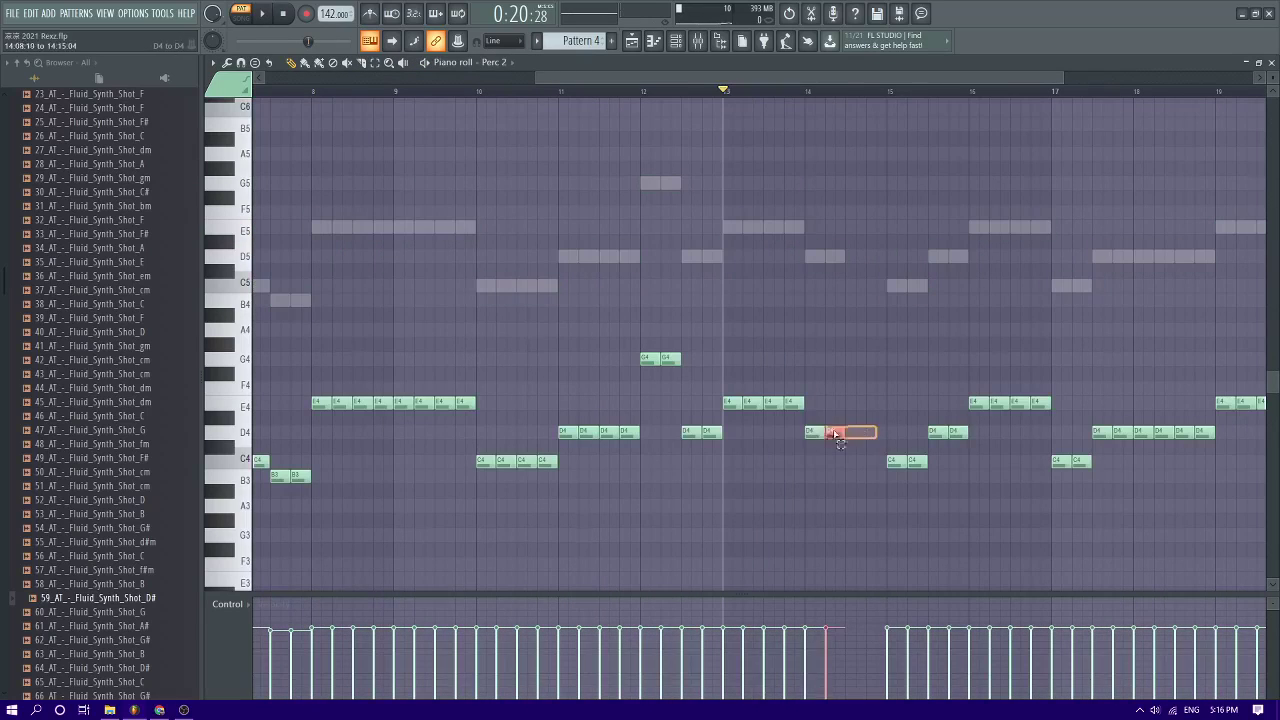
key("space")
scroll(840, 465, "down", 4)
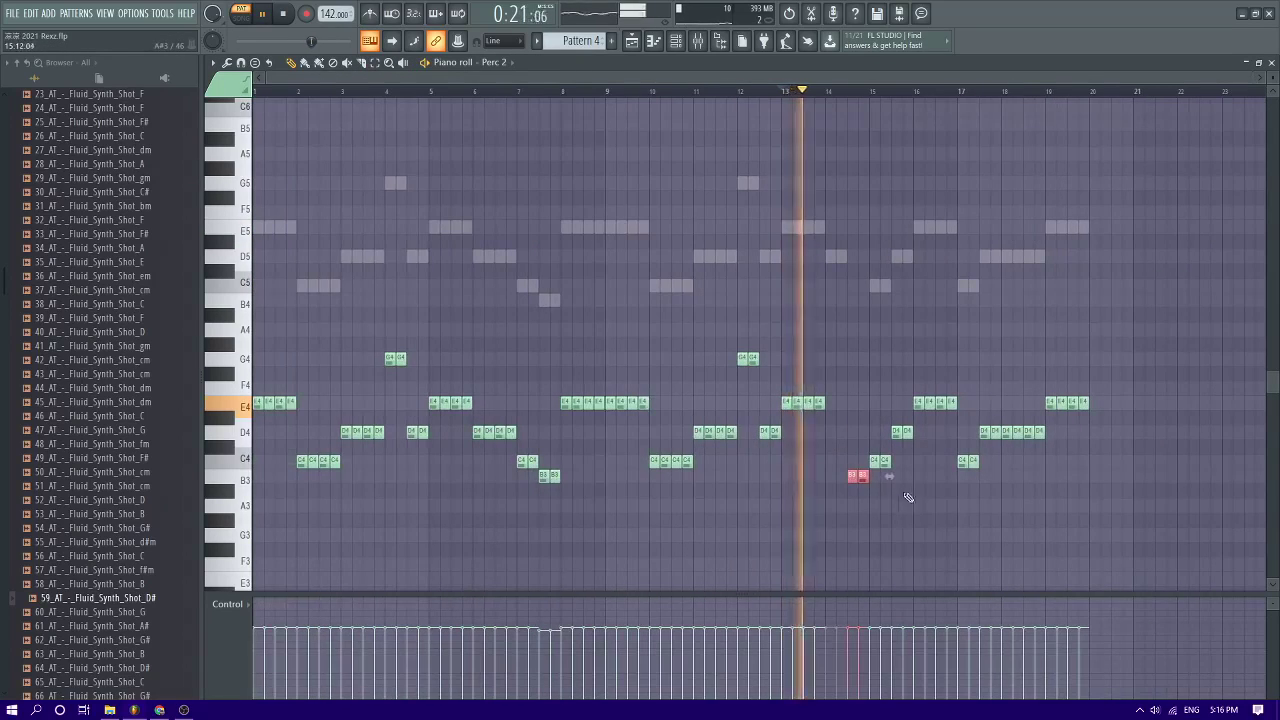
left_click(908, 482, "ctrl")
key("space")
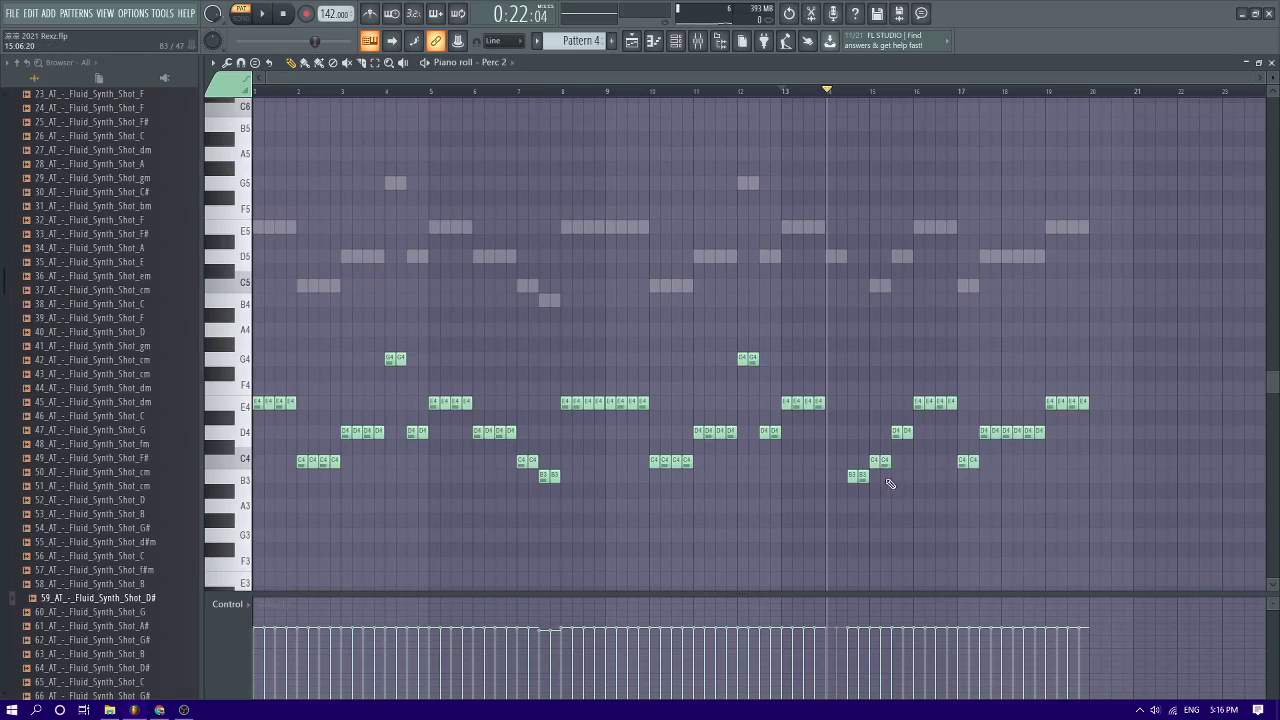
key("ctrl+z")
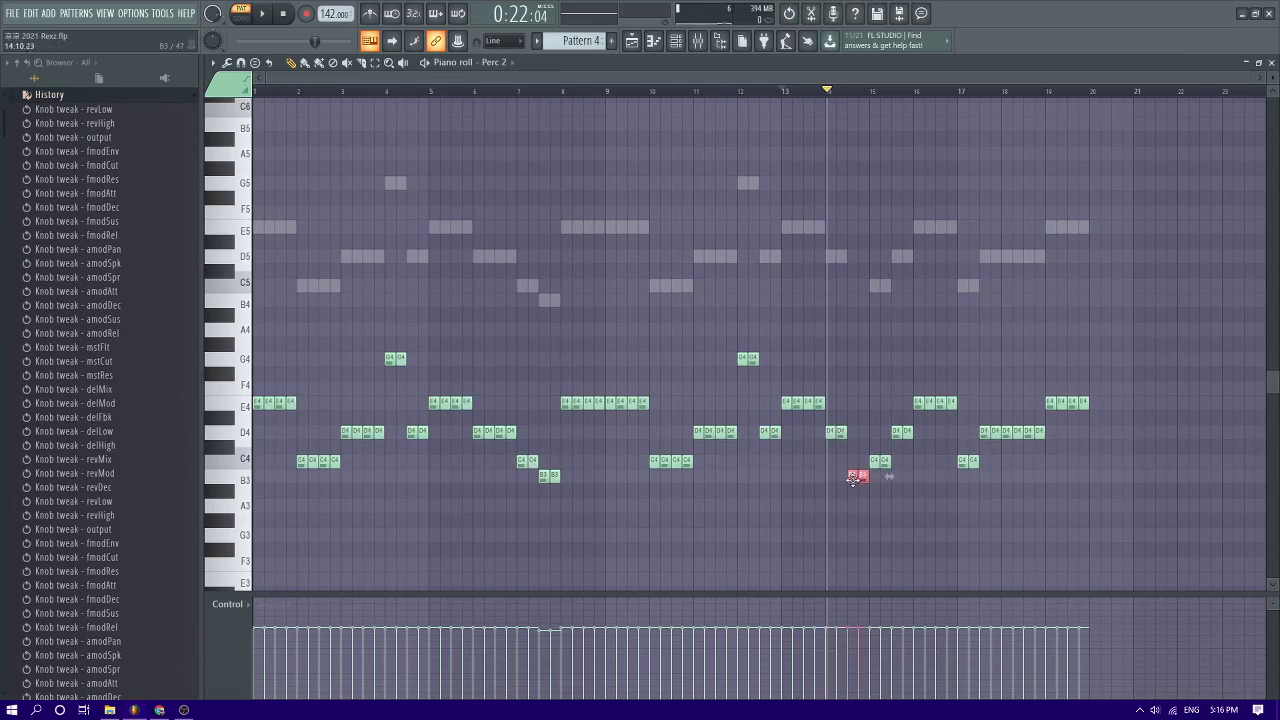
key("space")
left_click(894, 500, "ctrl")
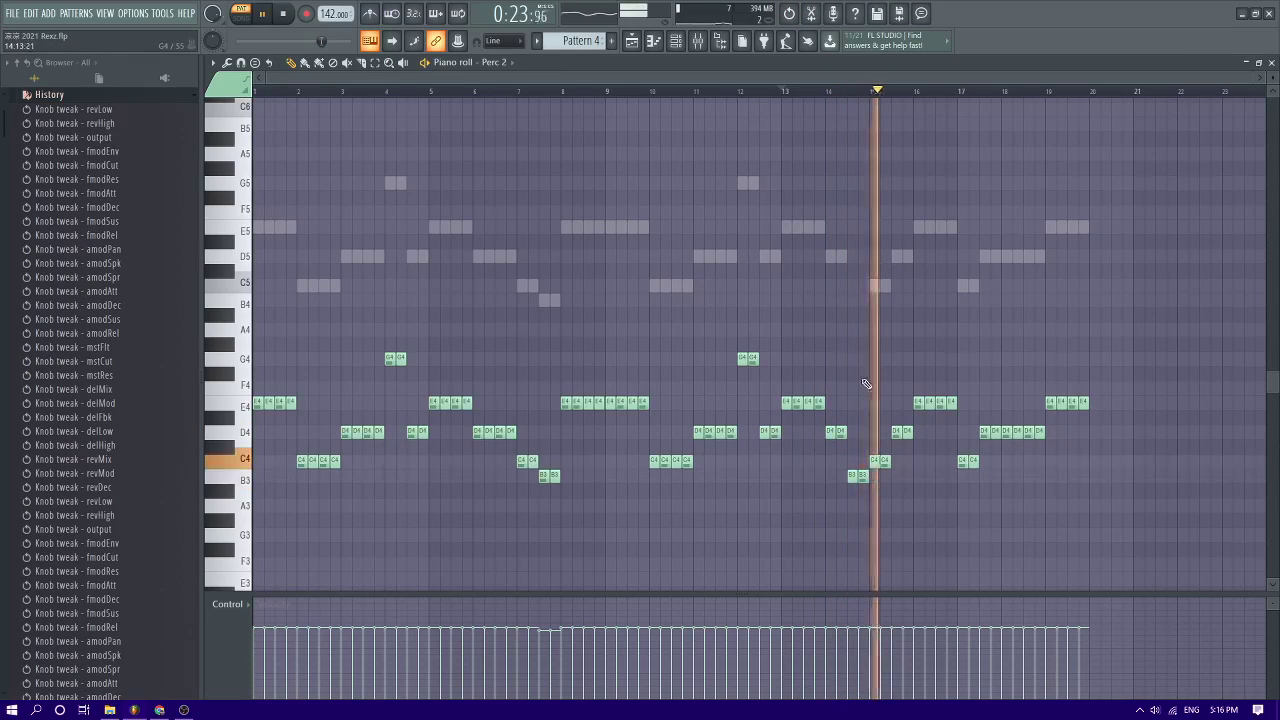
key("space")
Copy the bar 14 D5 note pair of Deep2 to B4 in the bar's second half, play it and save the project
right_click(845, 263)
right_click(845, 263)
left_click_drag(857, 266, 839, 316)
key("space")
left_click(877, 371)
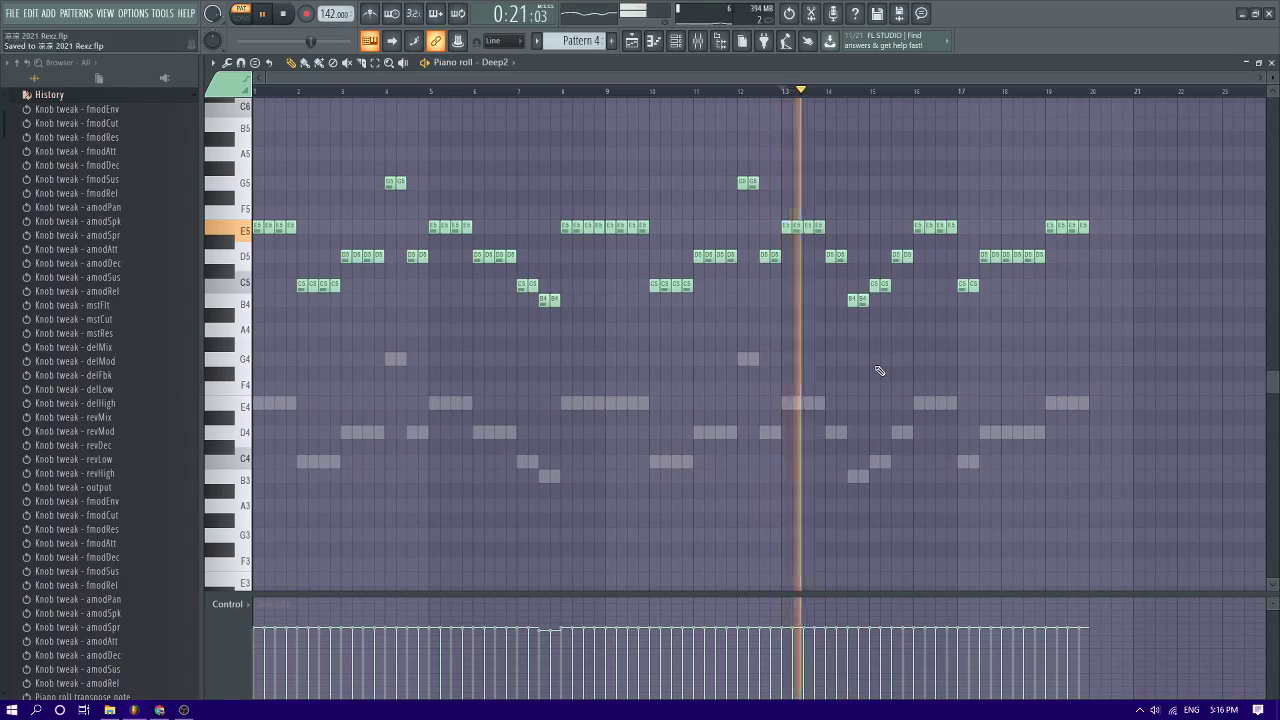
Play the whole arrangement in song mode from just before bar 41 and check the track levels in the mixer
left_click(636, 42)
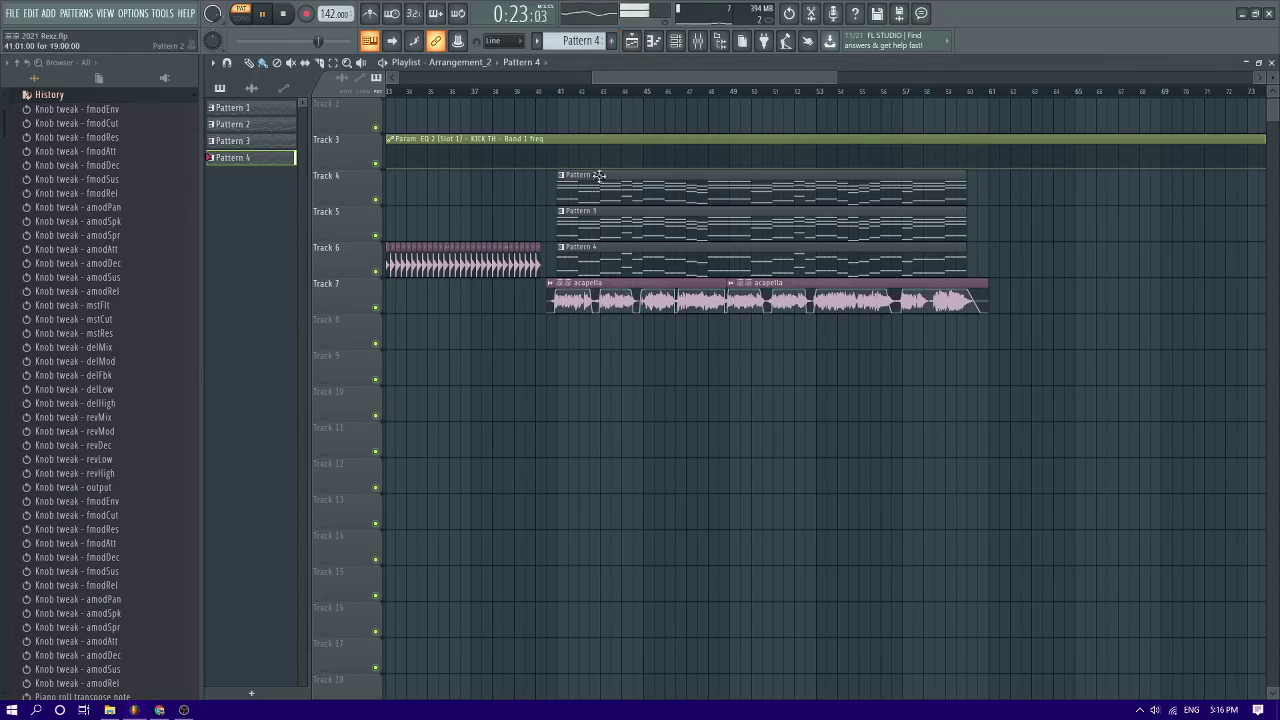
left_click(553, 91)
key("space")
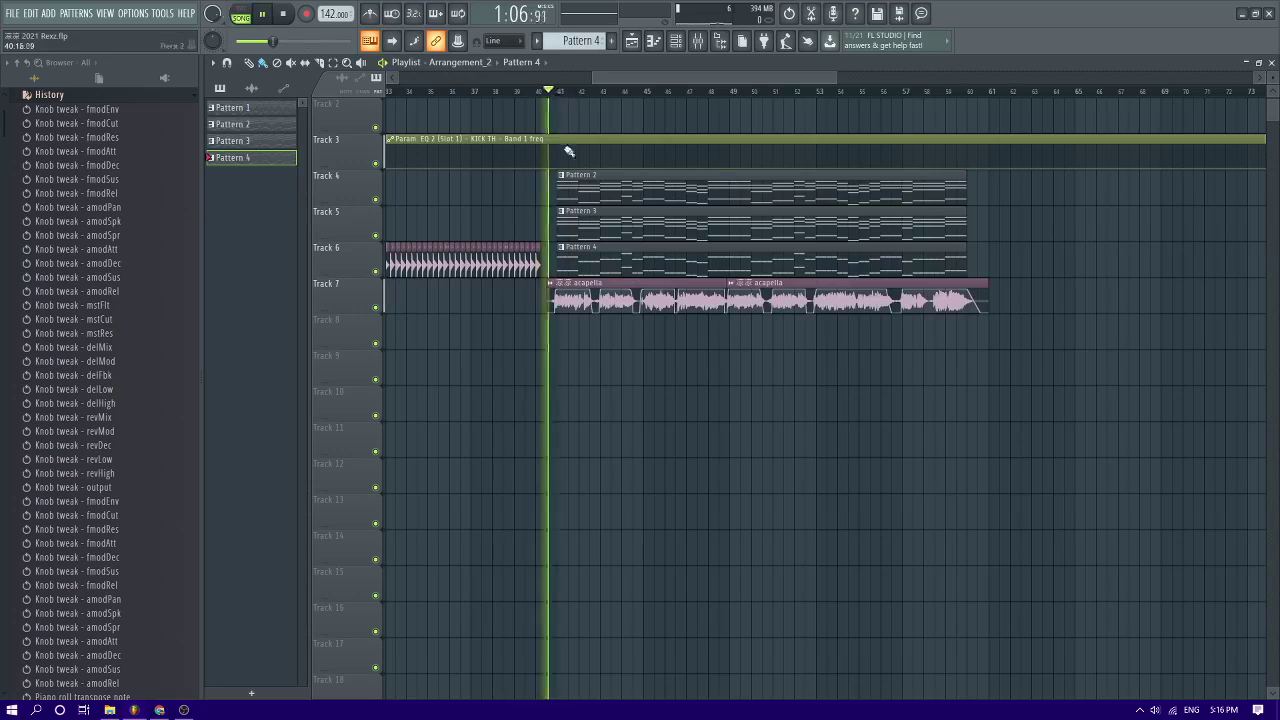
scroll(574, 265, "up", 7)
scroll(574, 265, "down", 6)
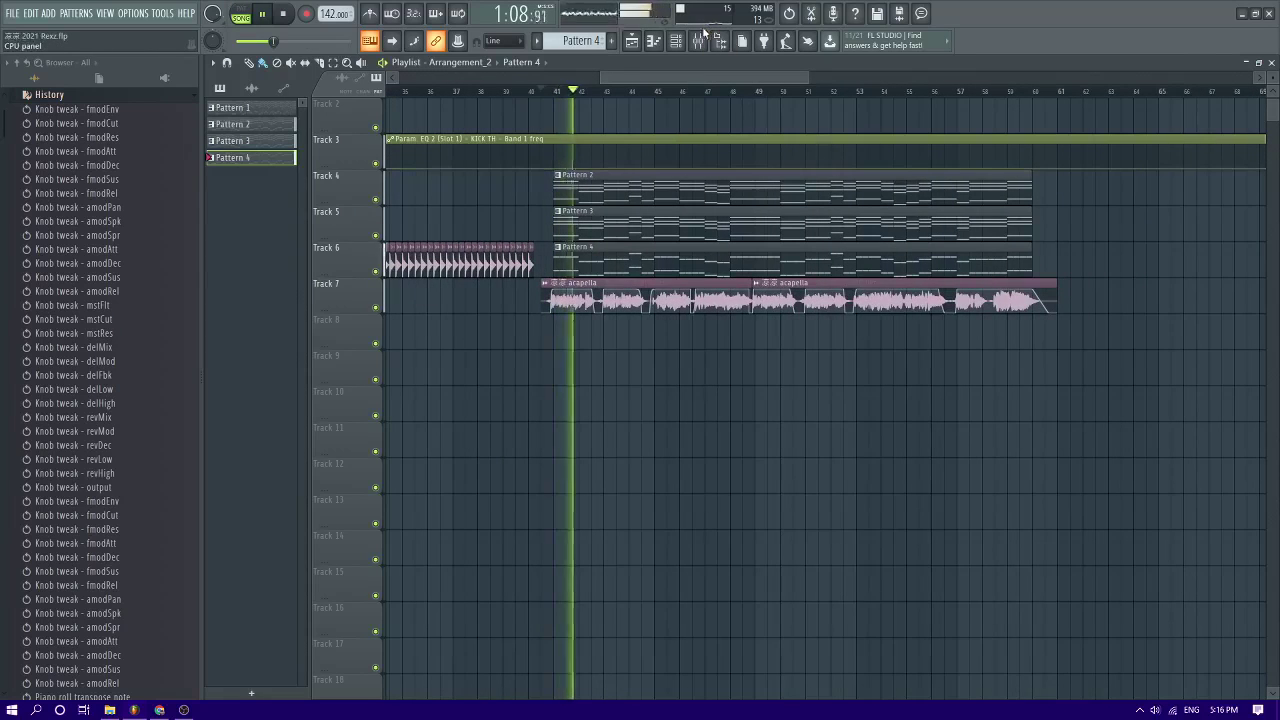
key("F9")
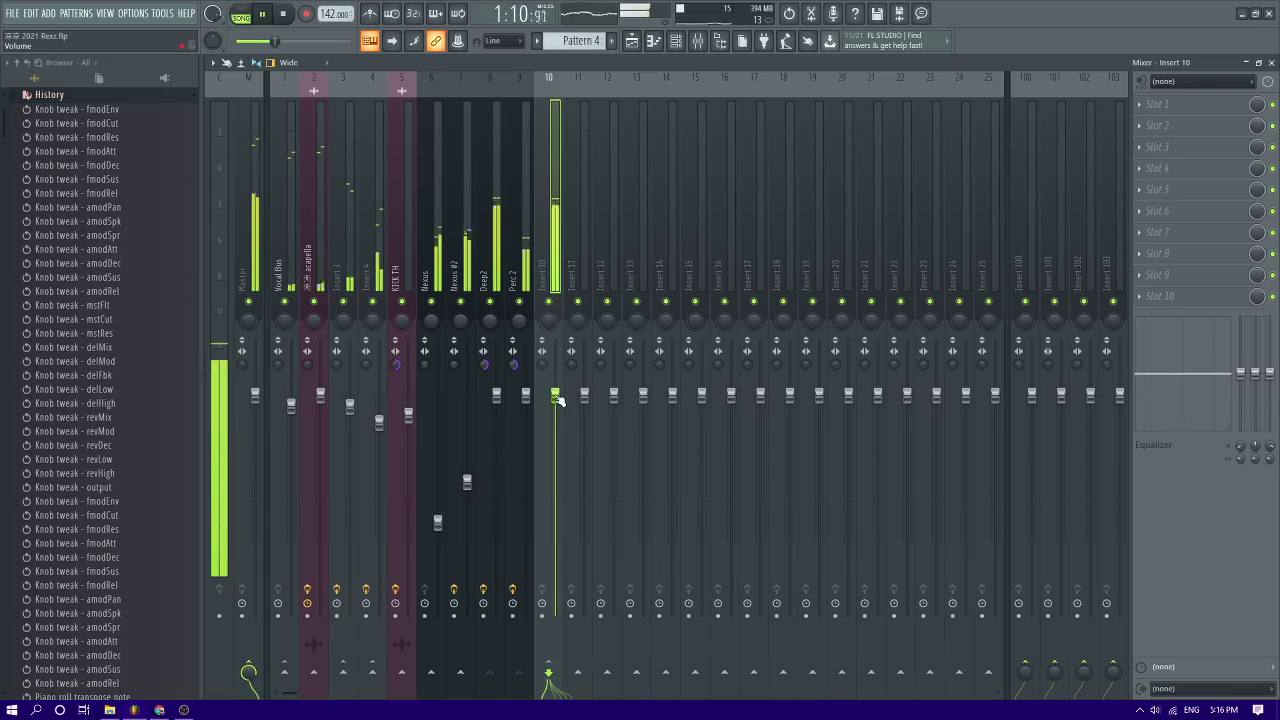
Raise the Deep2 and Perc 2 track levels slightly in the mixer
left_click_drag(558, 398, 497, 403)
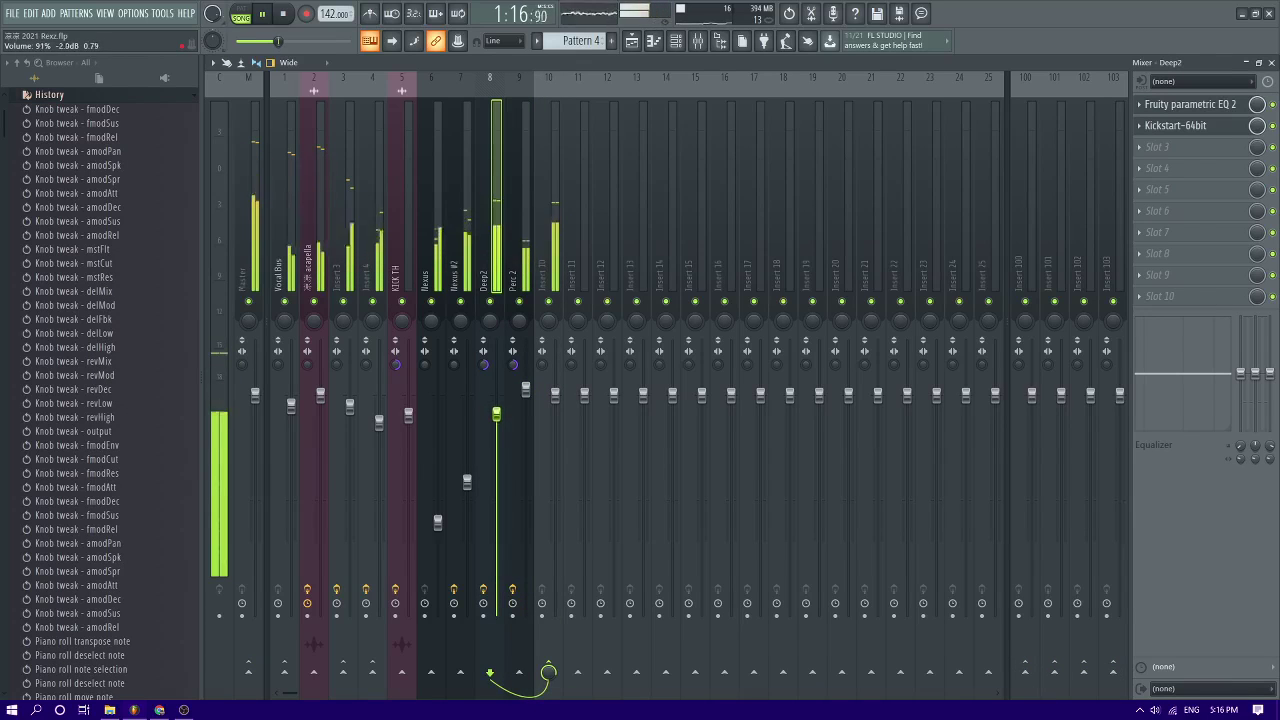
left_click_drag(496, 418, 496, 383)
Add Fruity Parametric EQ 2 to slot 3 and the SPAN analyser to slot 4 of mixer Insert 10
left_click(558, 250)
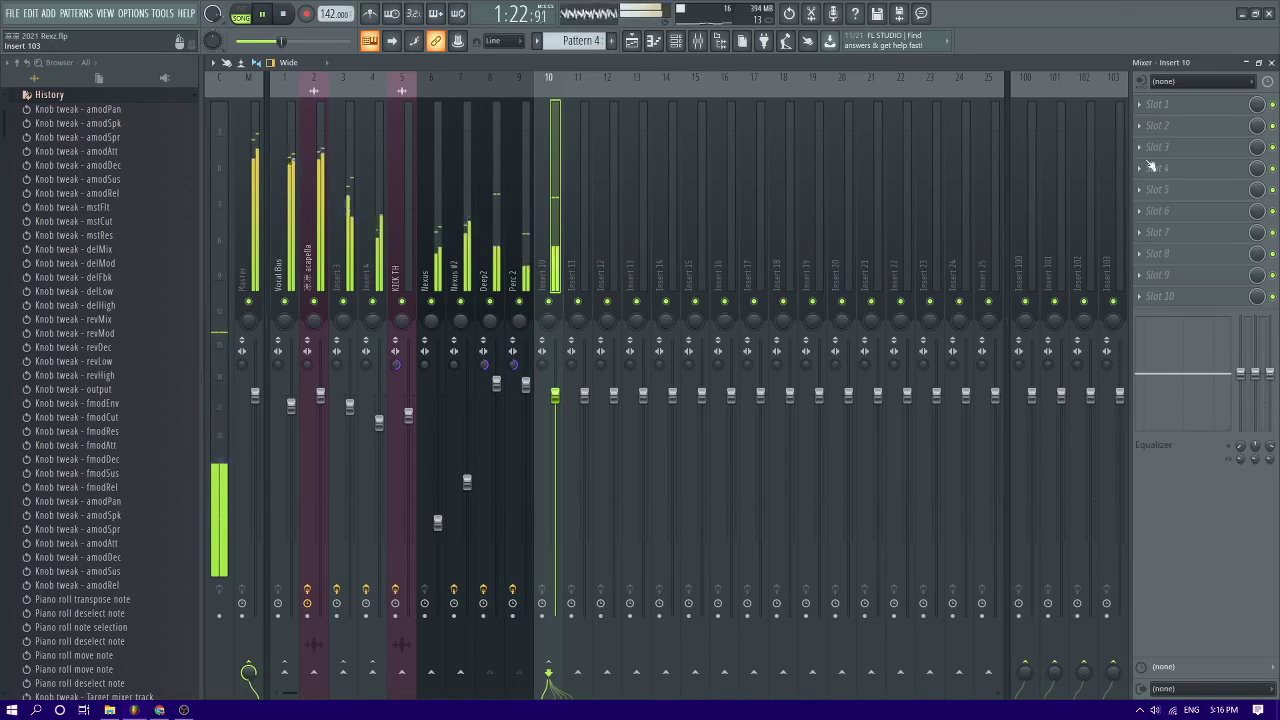
left_click(1155, 148)
left_click(978, 337)
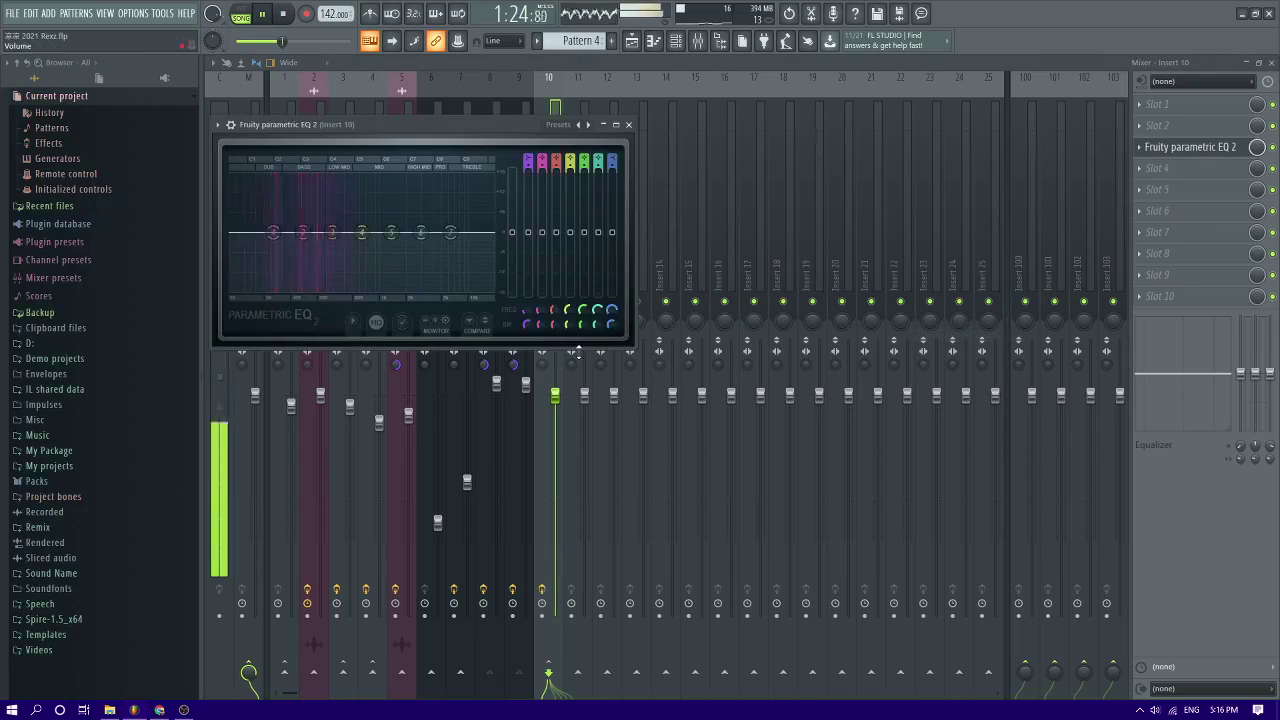
left_click(1155, 168)
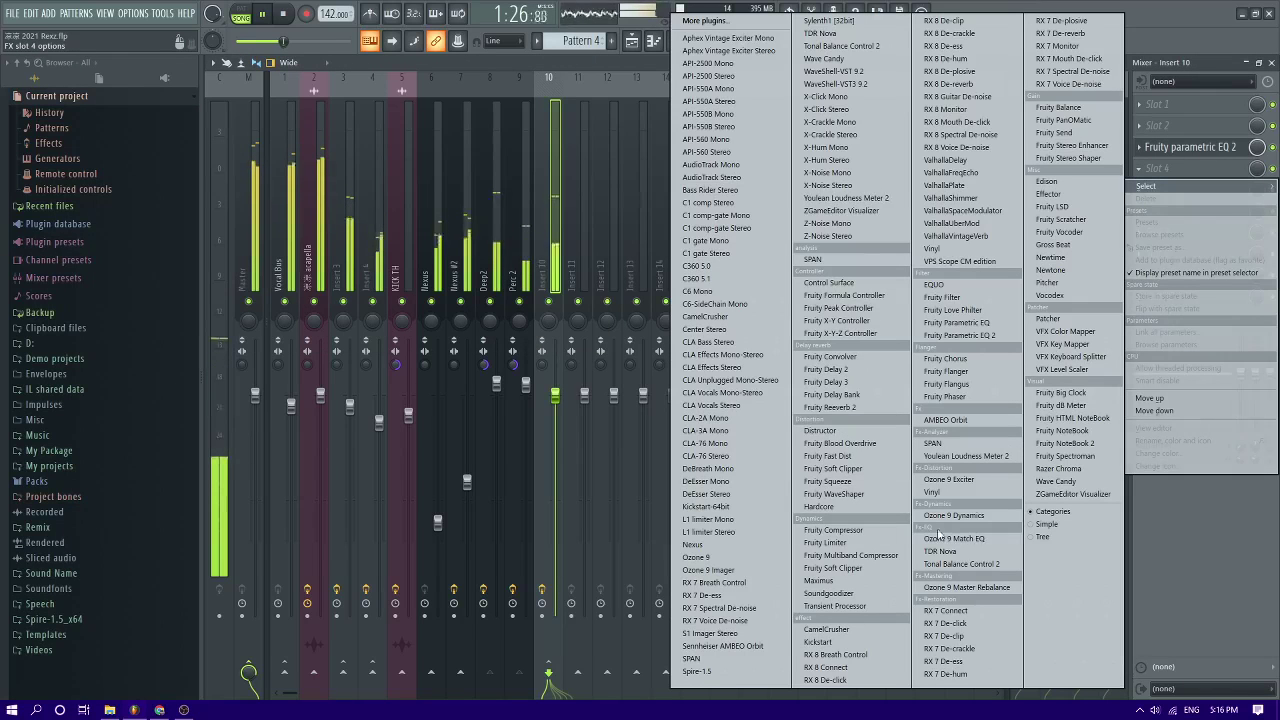
left_click(932, 443)
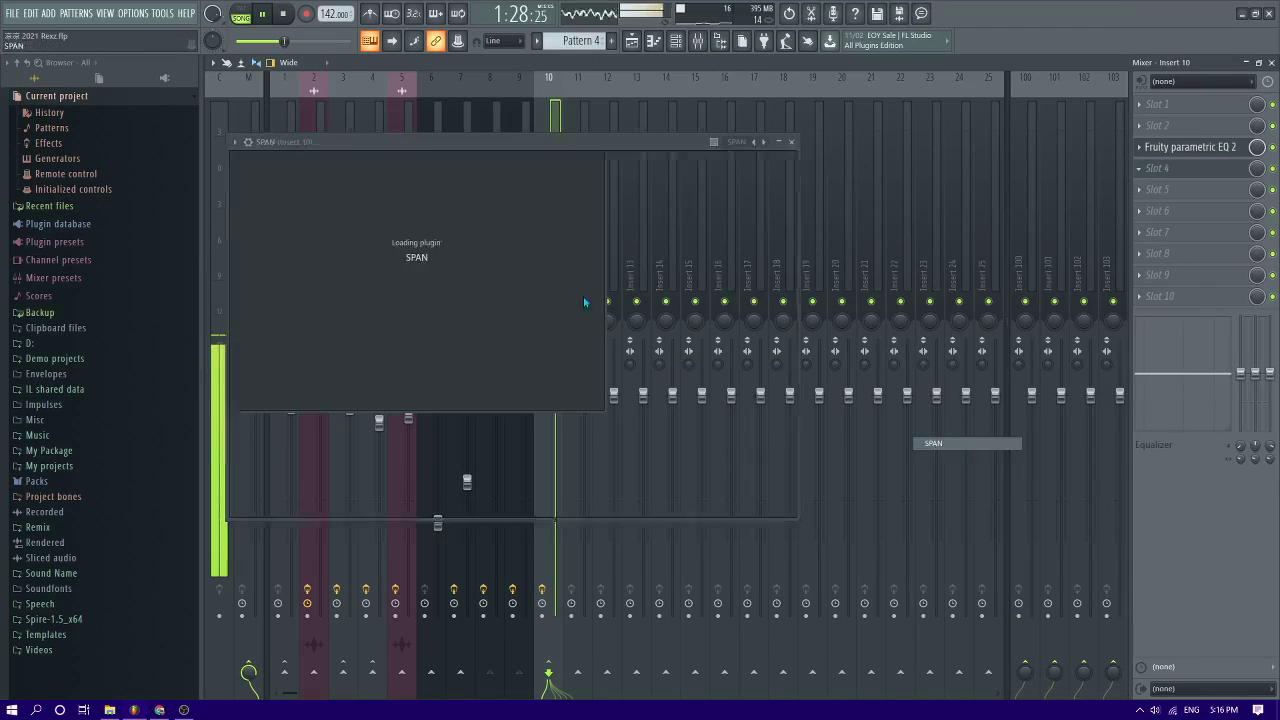
left_click_drag(495, 154, 687, 222)
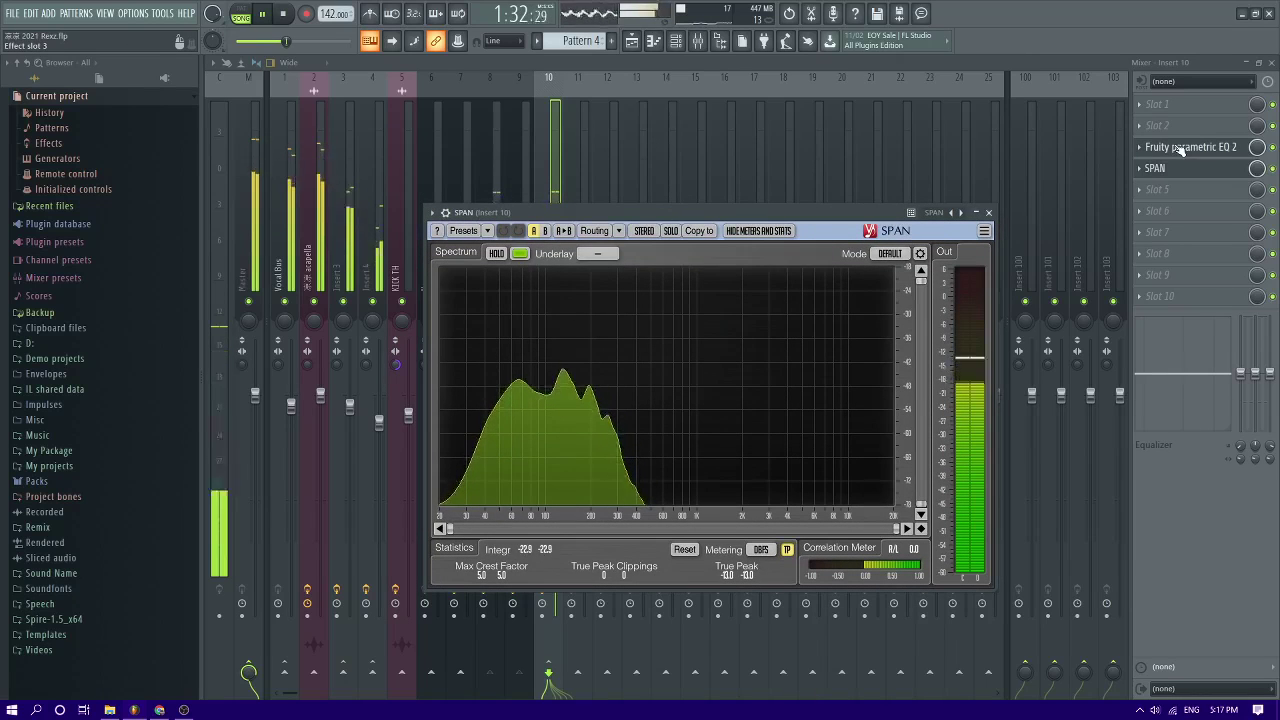
Load Soundgoodizer in slot 1 of Insert 10 and set it to mode C with a low amount
left_click(1178, 108)
left_click(850, 594)
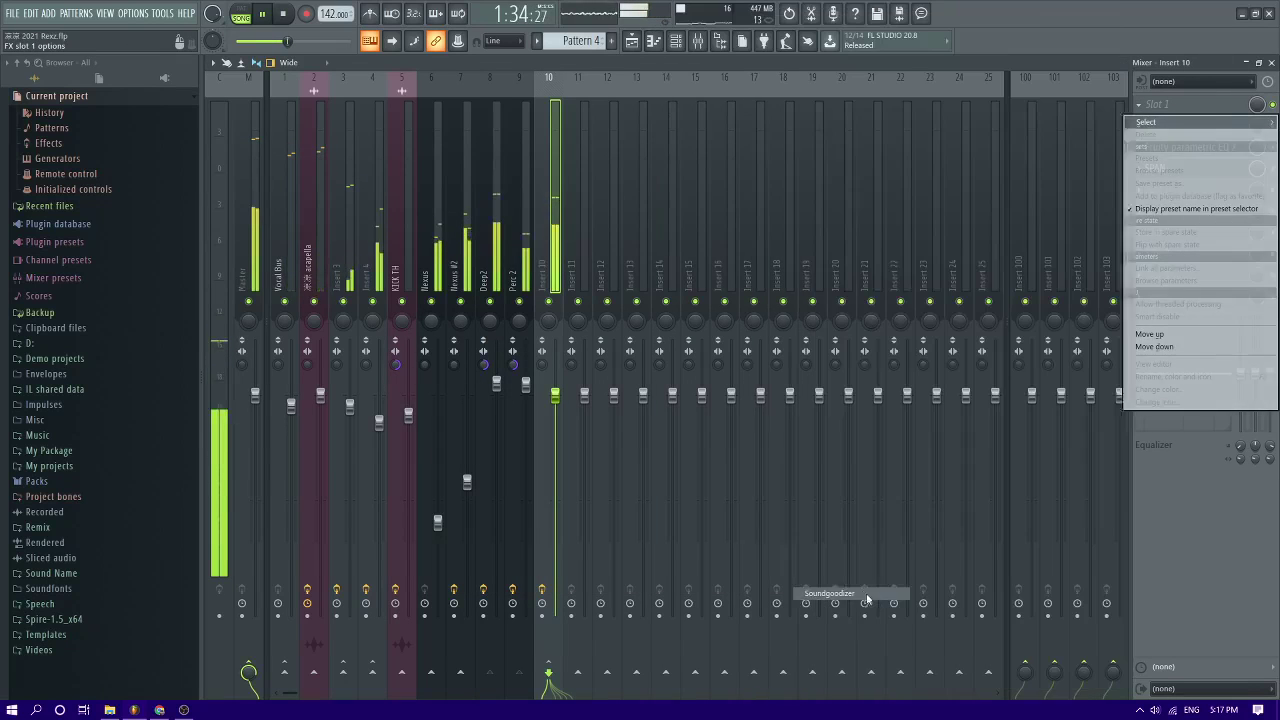
left_click(400, 404)
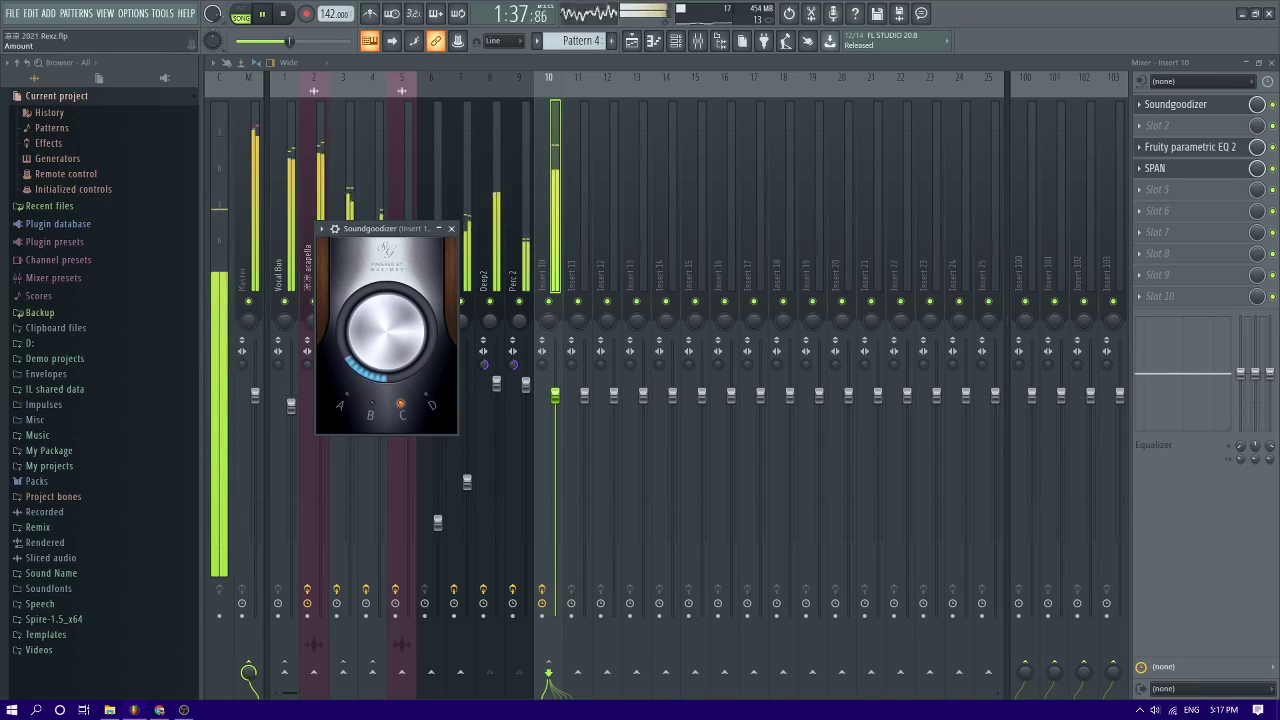
Restart playback of the arrangement from just before bar 41 and listen to it in the playlist
key("space")
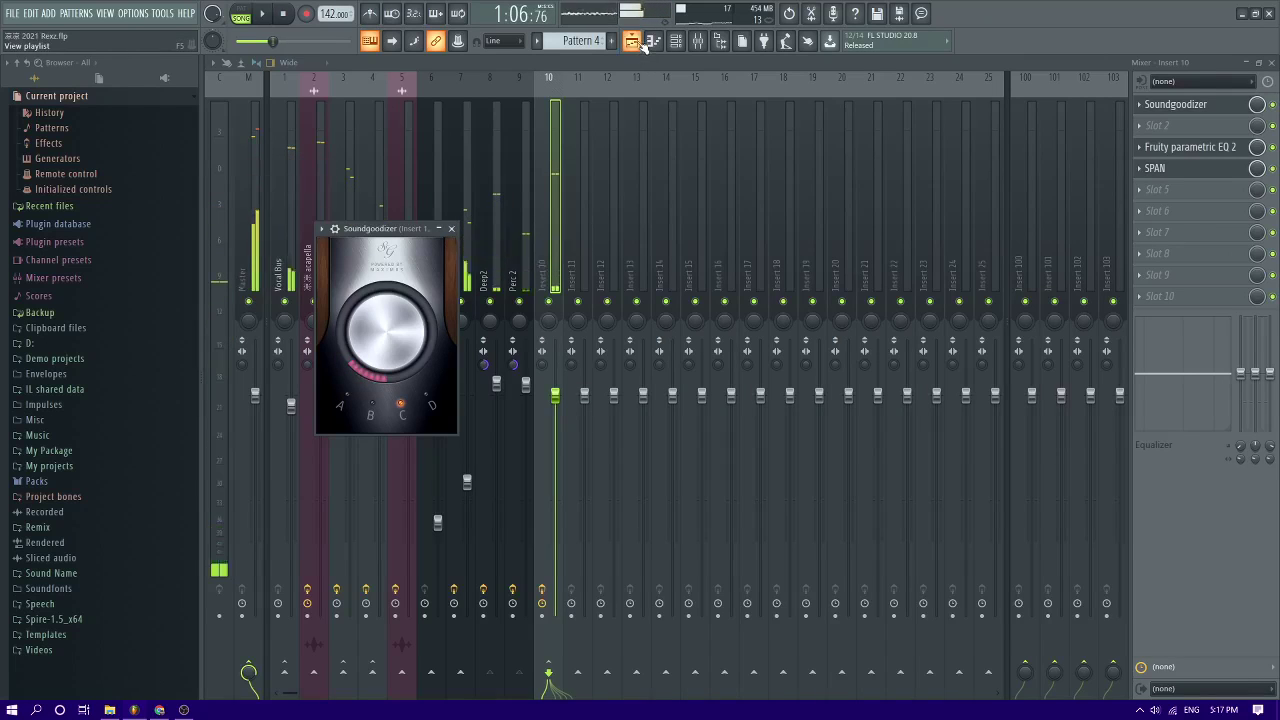
left_click(631, 40)
scroll(551, 115, "down", 5)
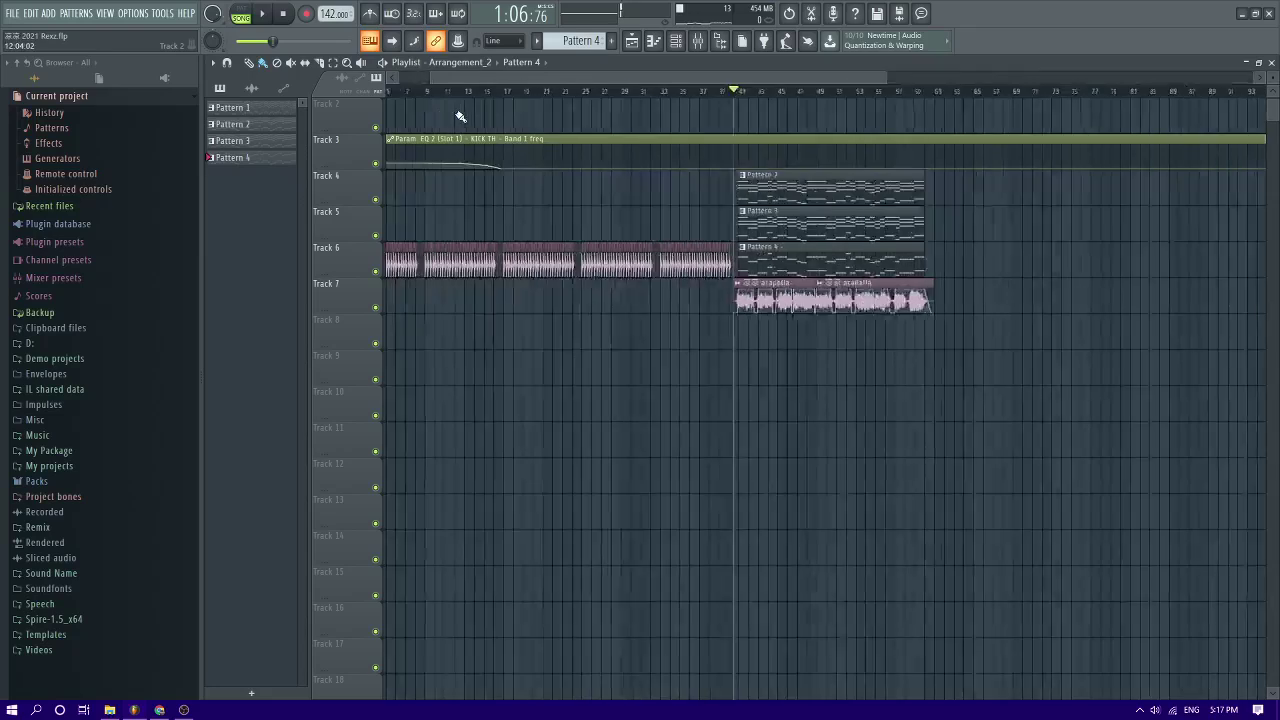
scroll(866, 272, "up", 4)
key("space")
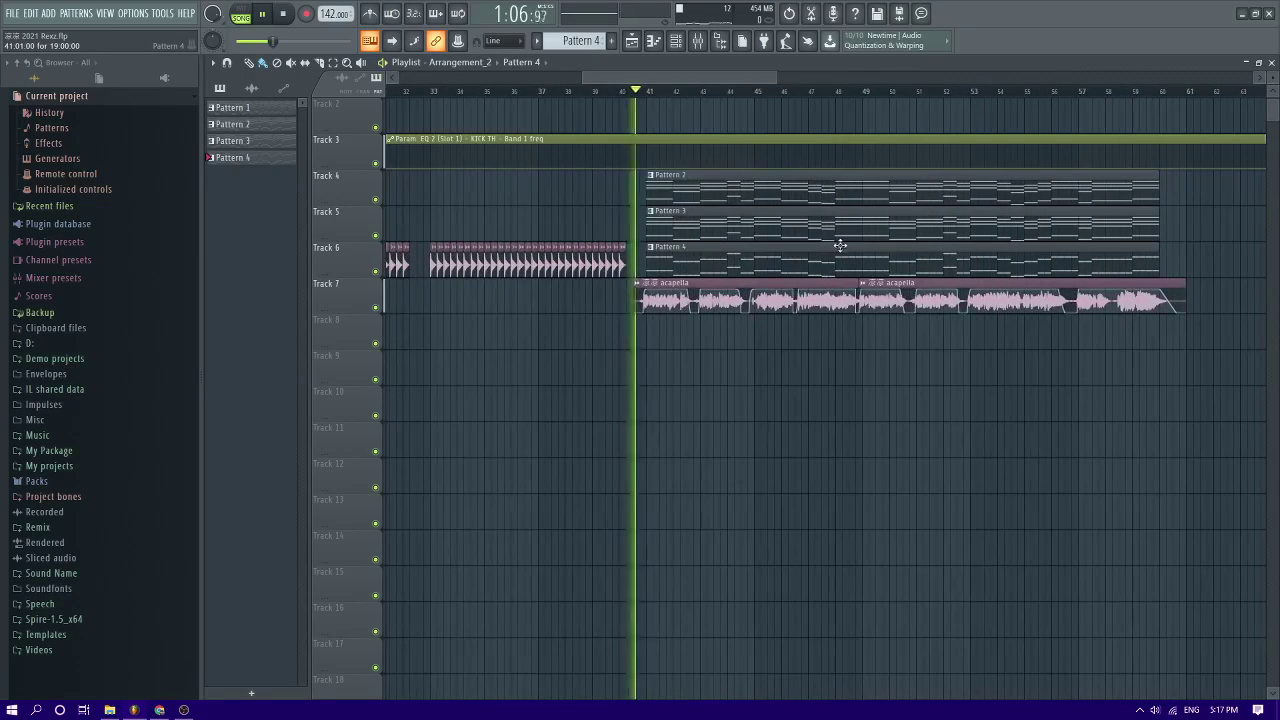
double_click(703, 227)
left_click(631, 41)
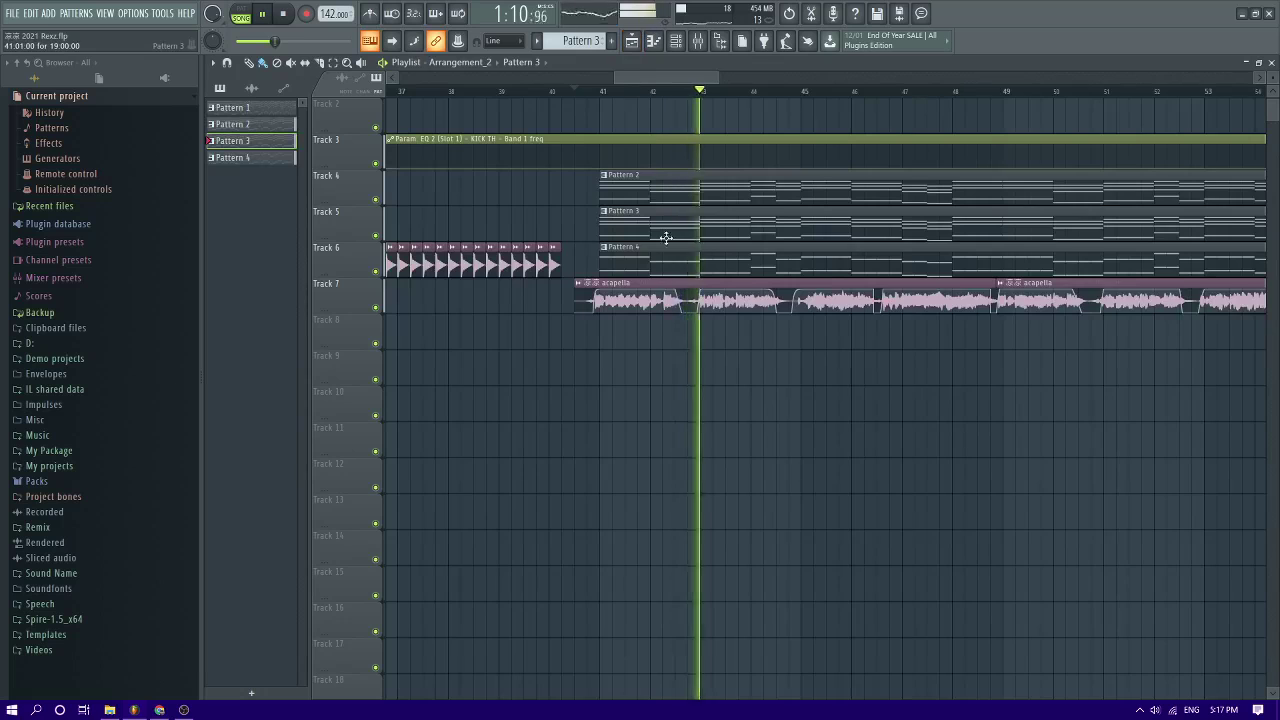
Solo Track 4 and Track 5 in turn to compare Patterns 2 and 3, ending on Track 4
right_click(378, 198)
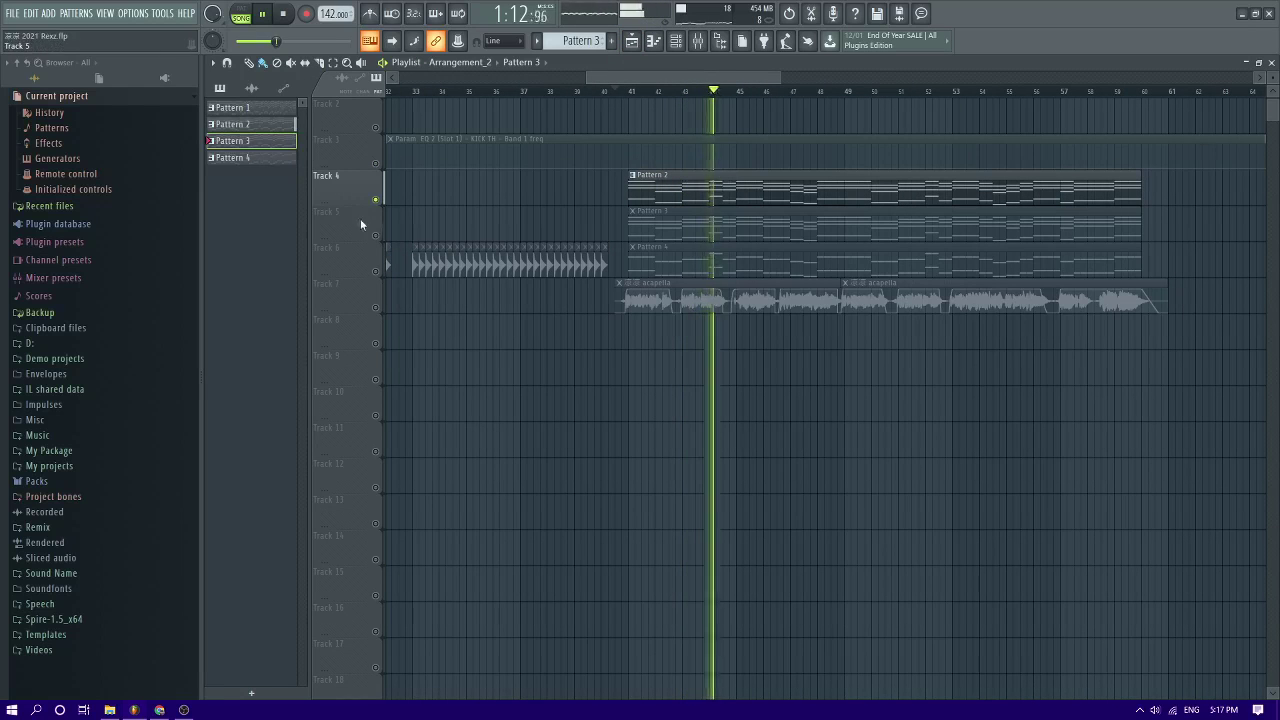
right_click(377, 237)
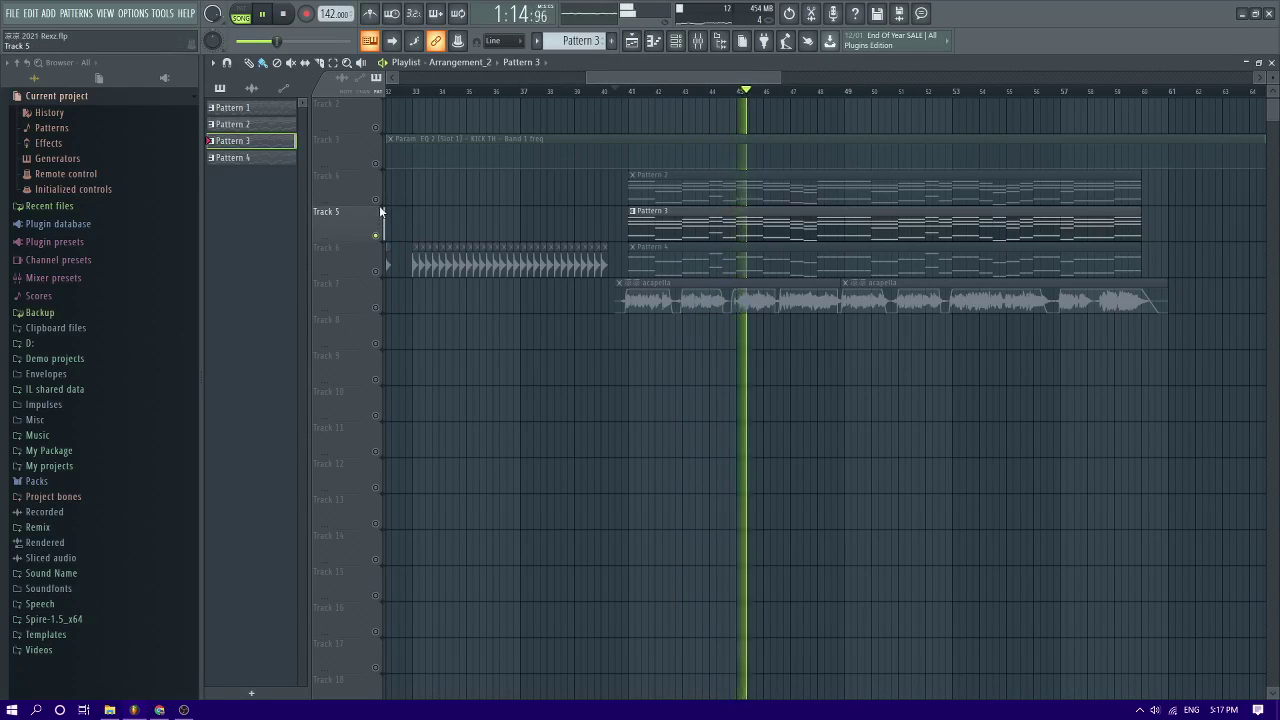
right_click(377, 202)
Open Pattern 2's Nexus #2, audition BA Juno Bass and 808 Mafia Glide, and load the 808 Mafia Piano 1 preset
double_click(666, 196)
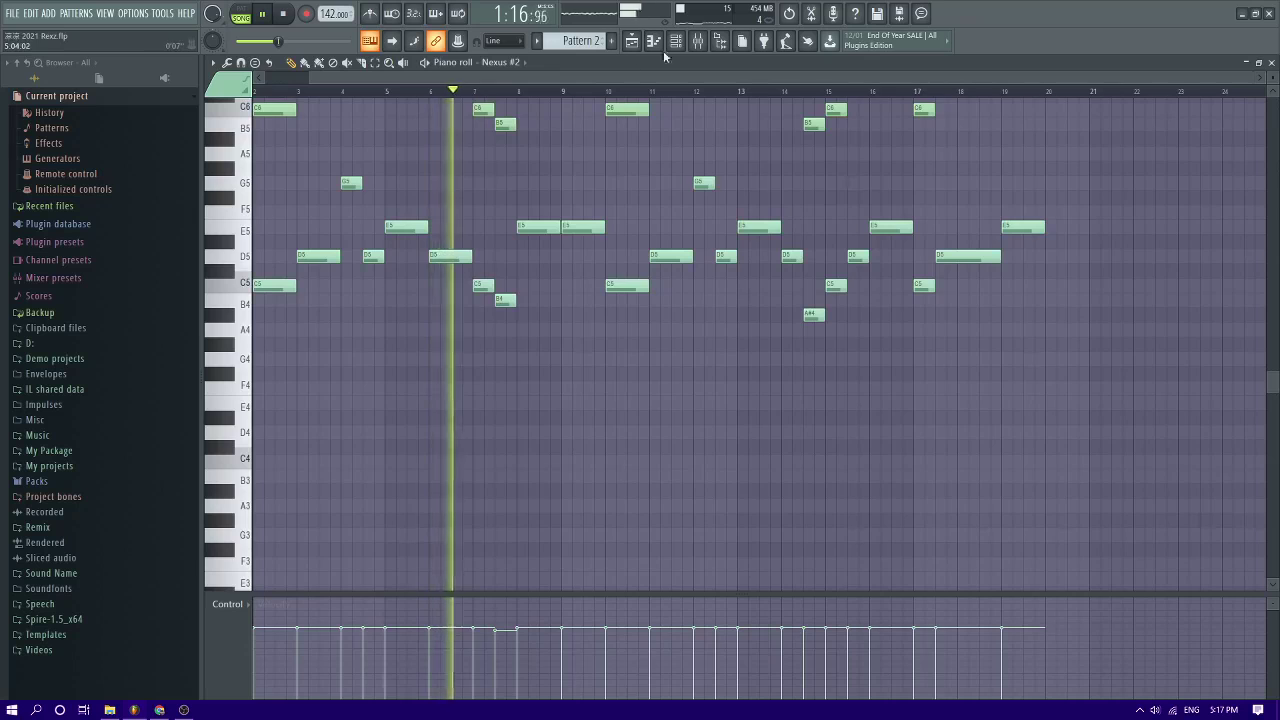
left_click(677, 41)
left_click(558, 126)
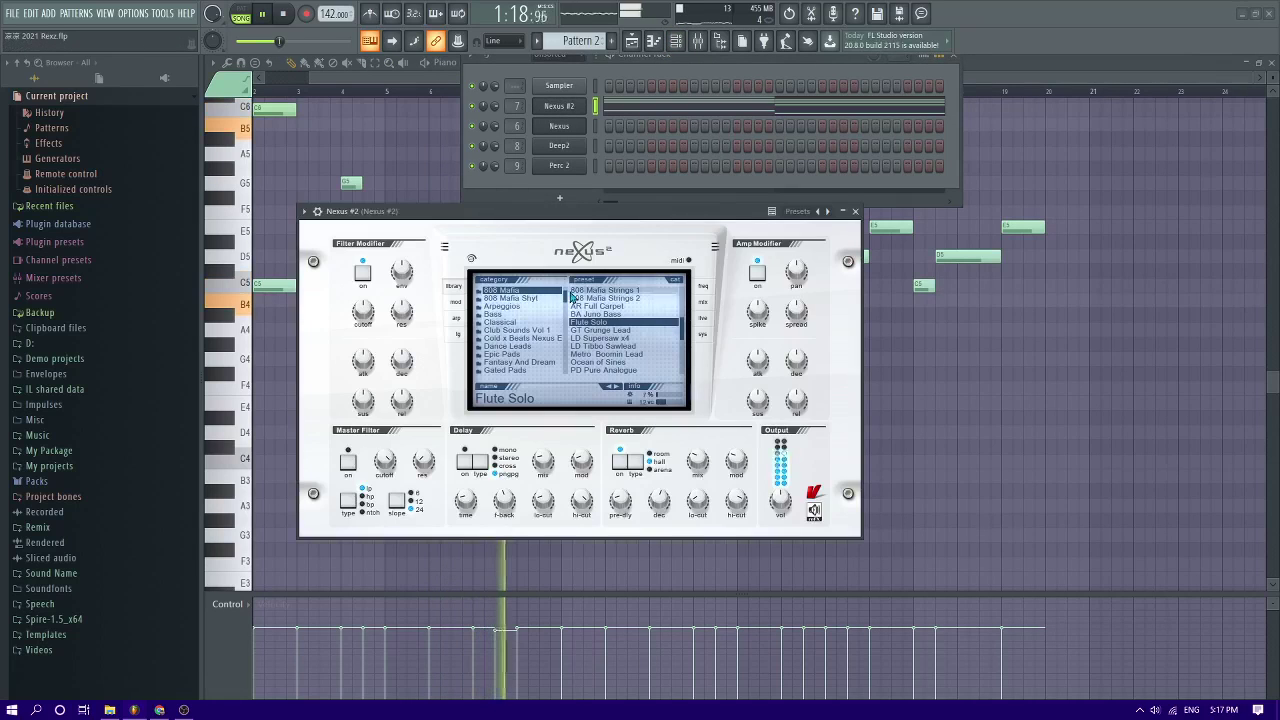
left_click(678, 314)
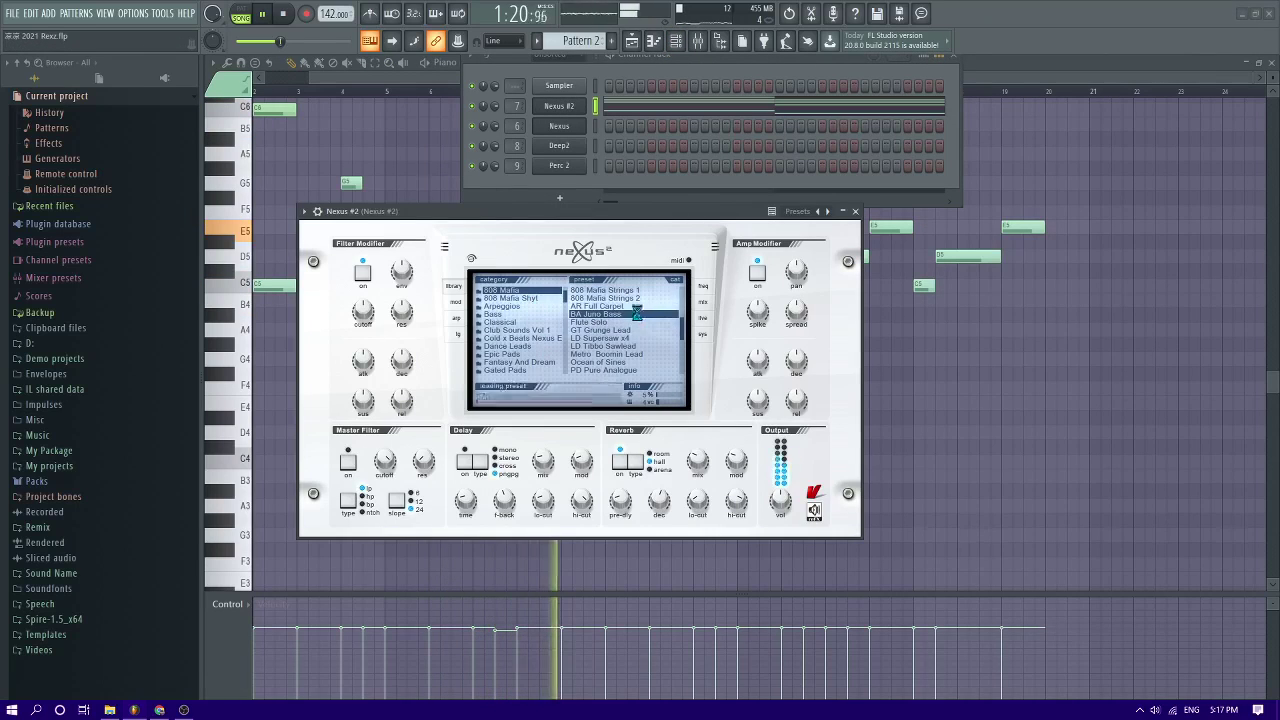
scroll(680, 328, "up", 3)
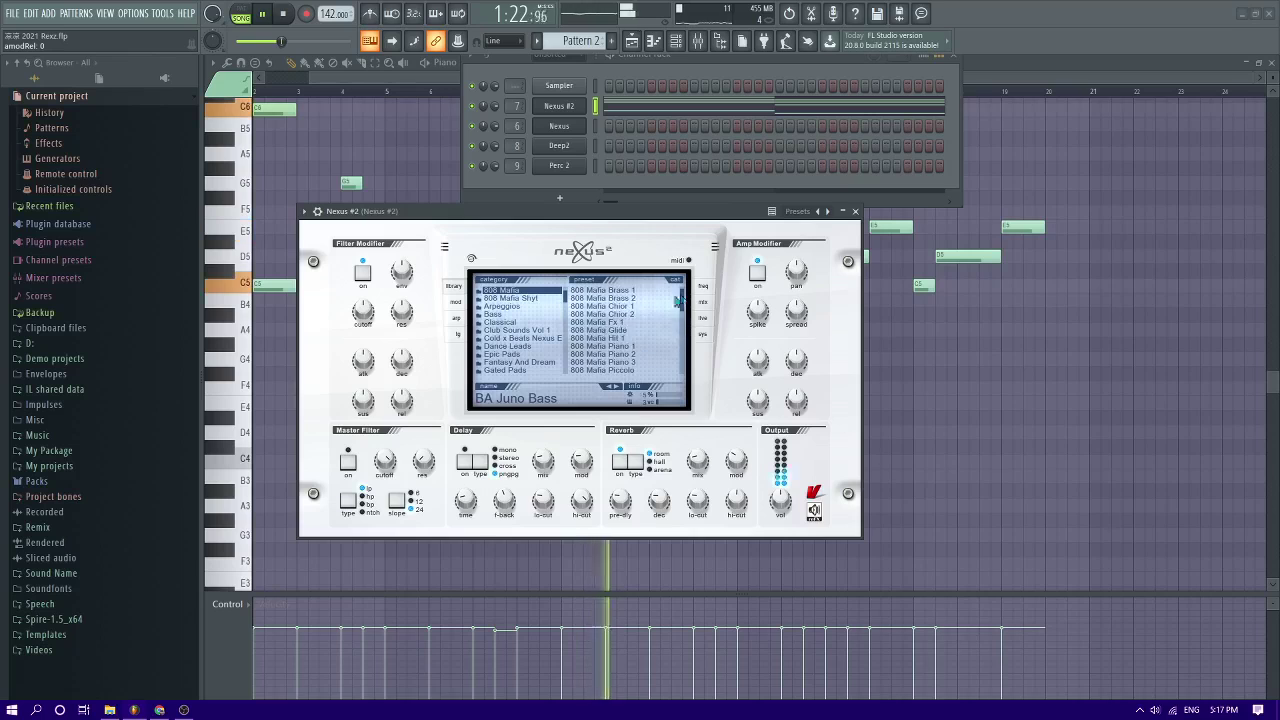
left_click(634, 328)
left_click(620, 347)
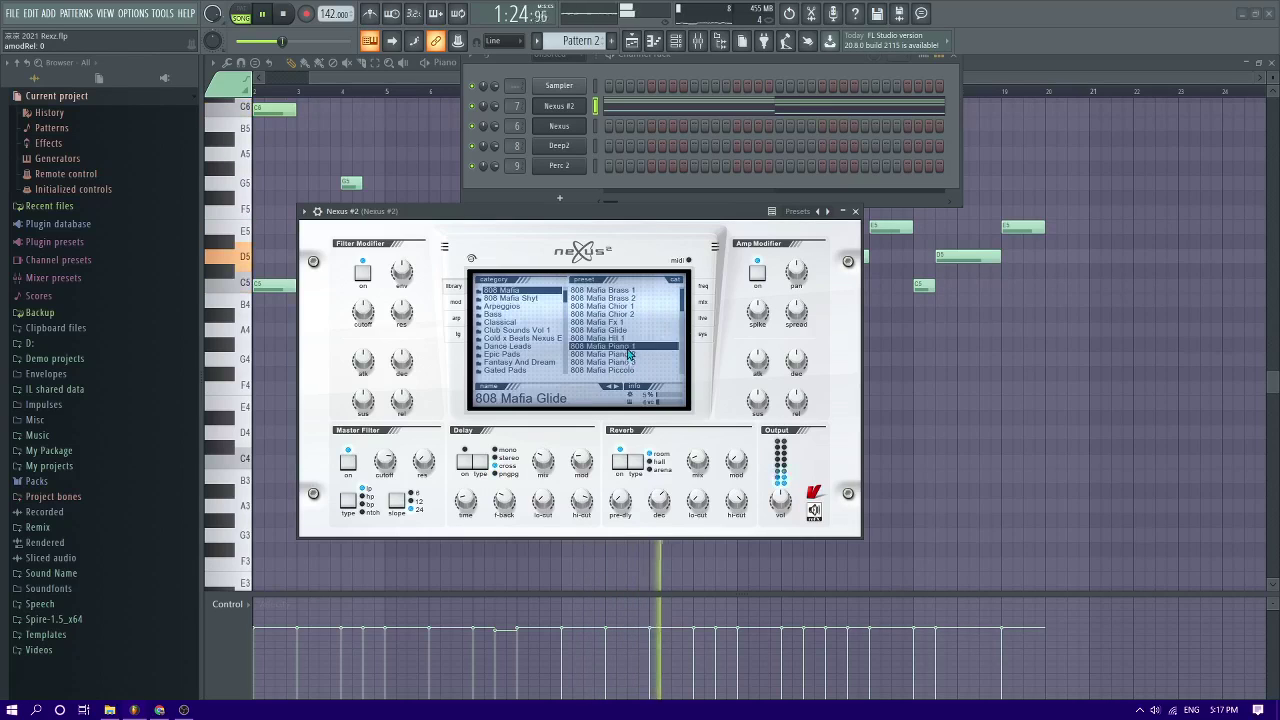
left_click(621, 354)
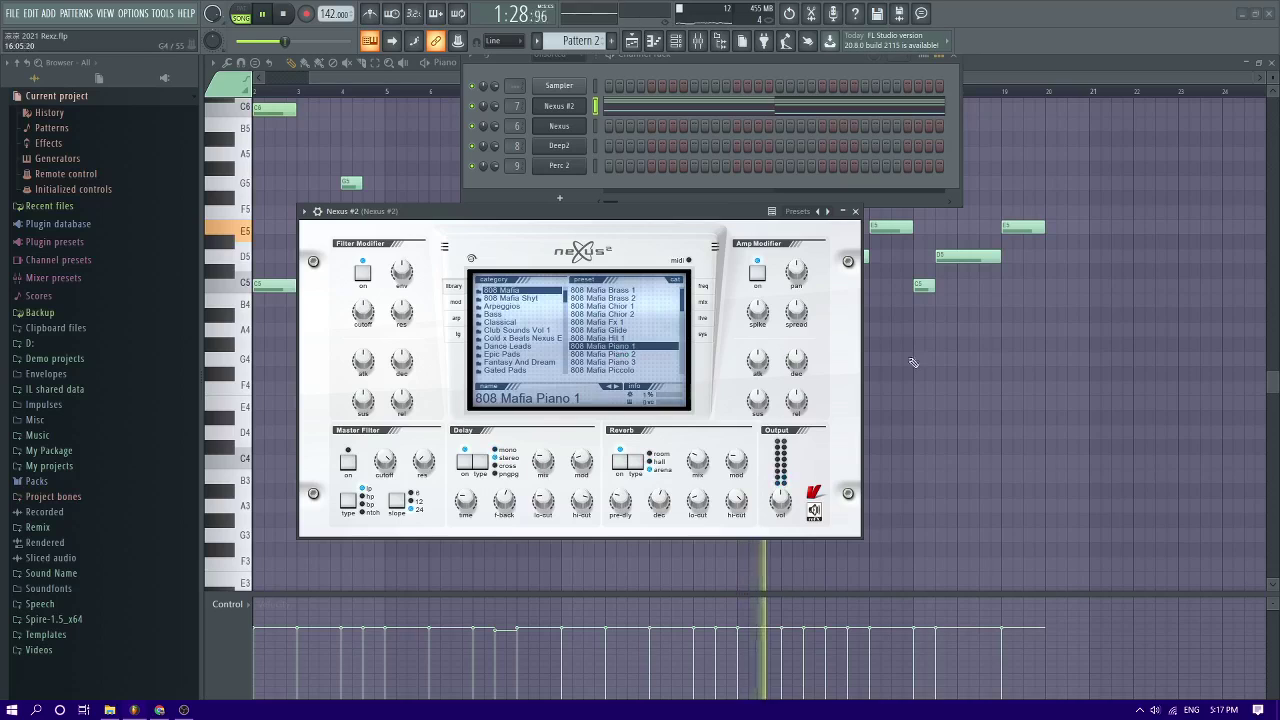
Raise the bar 14 A#4 note of Pattern 2's Nexus #2 part to B4 and play that passage
key("F9")
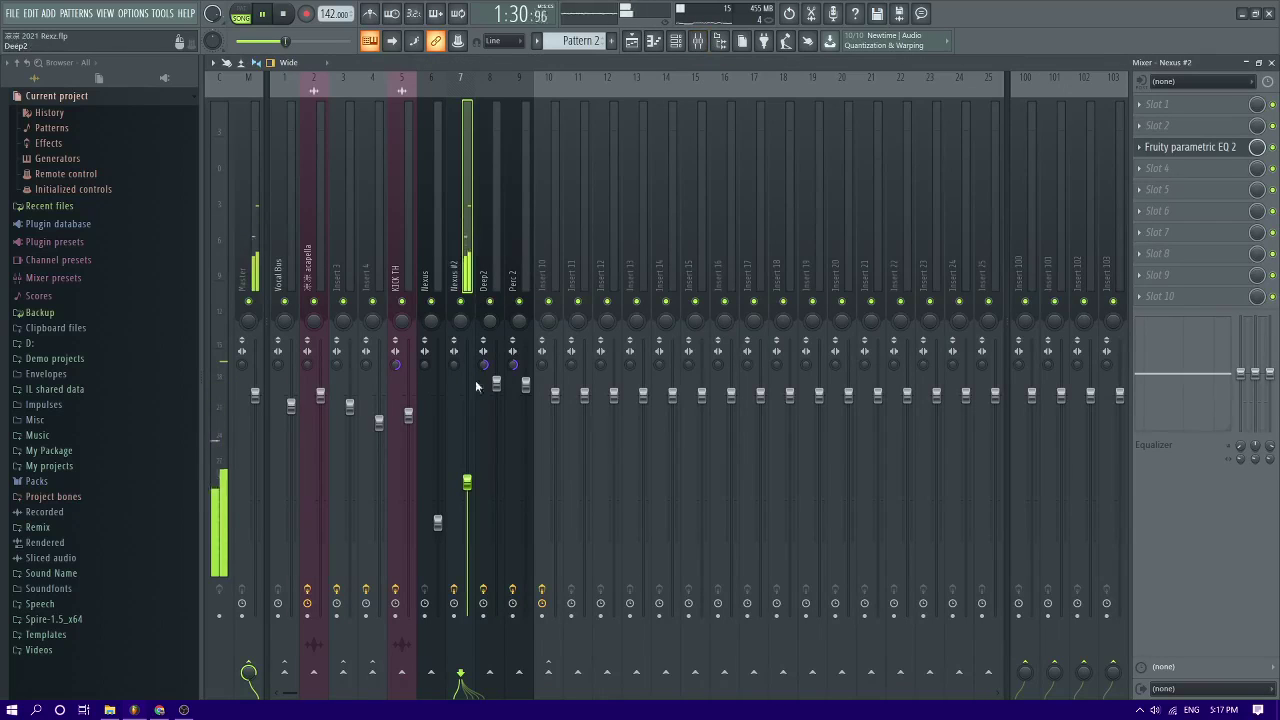
left_click(653, 41)
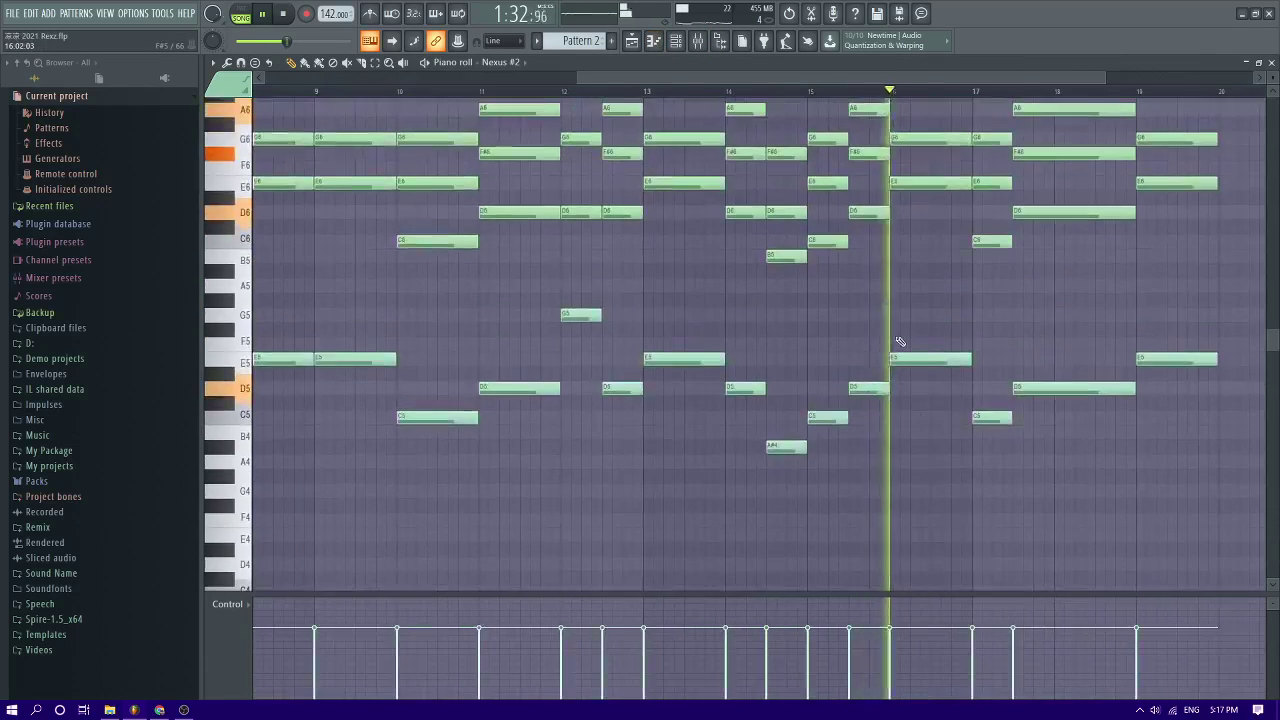
left_click(831, 91)
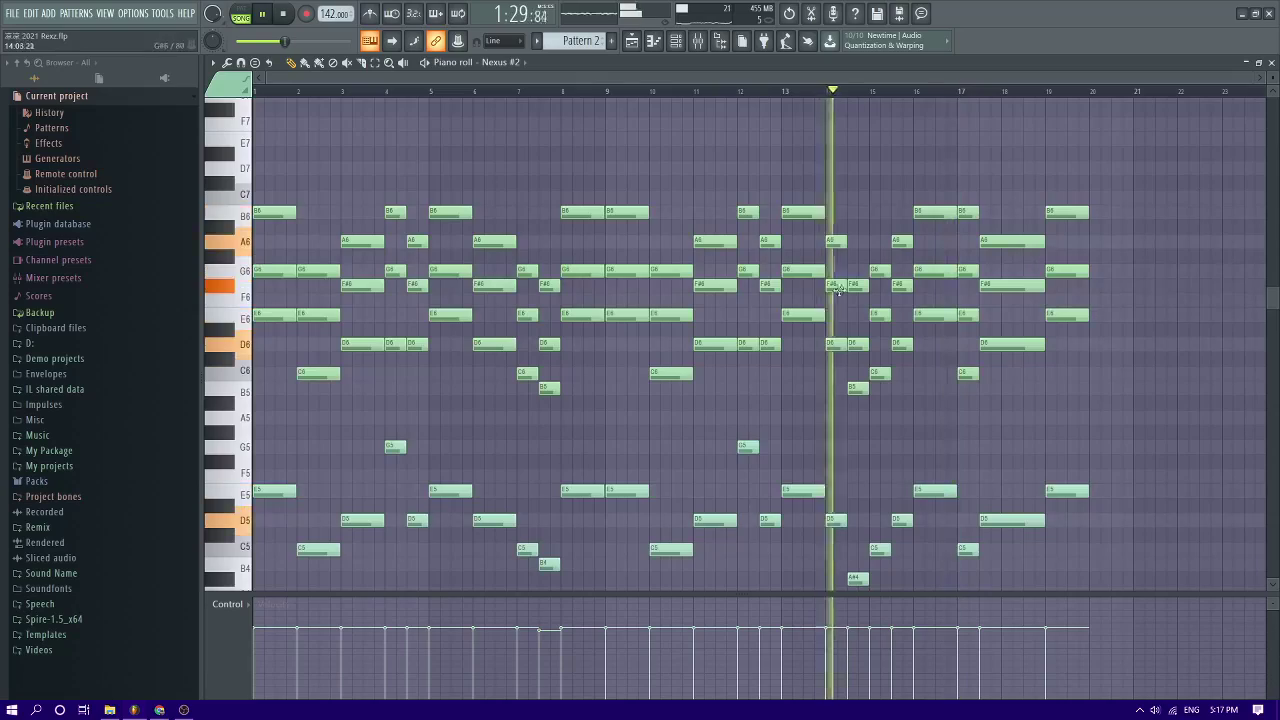
scroll(878, 455, "down", 3)
scroll(878, 461, "up", 3)
key("space")
key("space")
left_click_drag(842, 447, 842, 433)
scroll(879, 446, "down", 3)
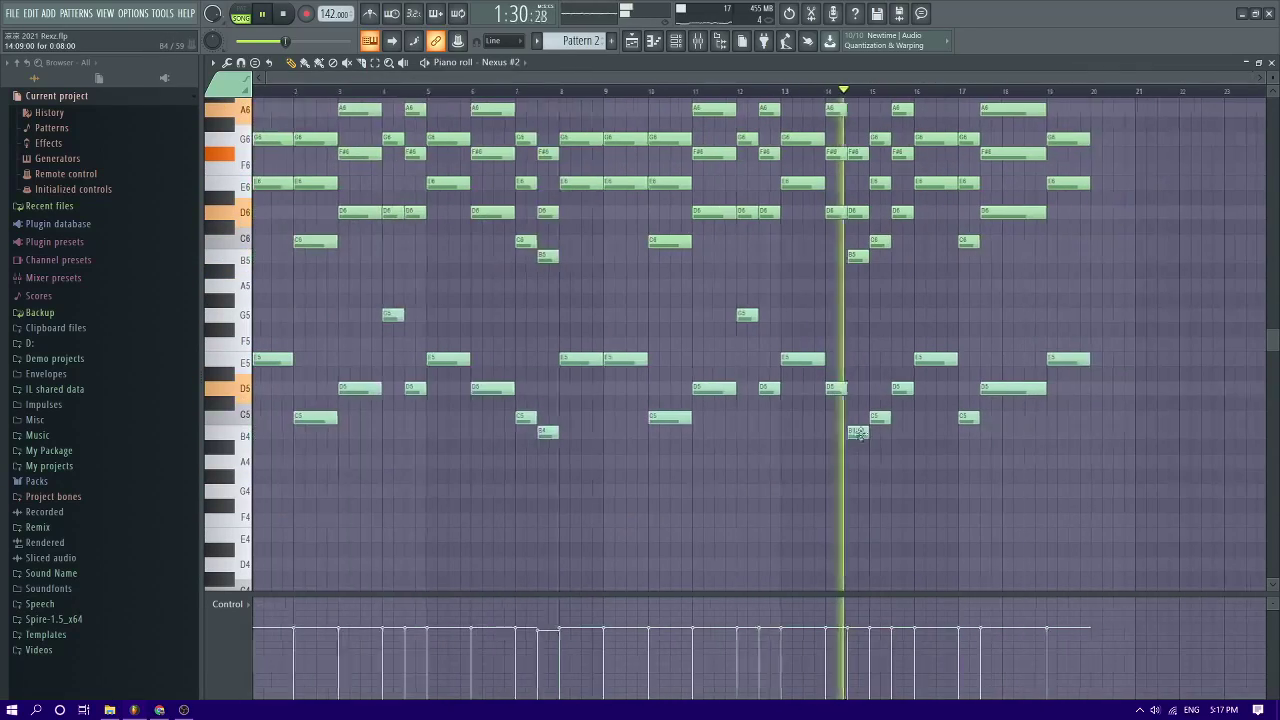
scroll(888, 446, "up", 3)
scroll(888, 446, "up", 3)
scroll(890, 460, "down", 3, "ctrl")
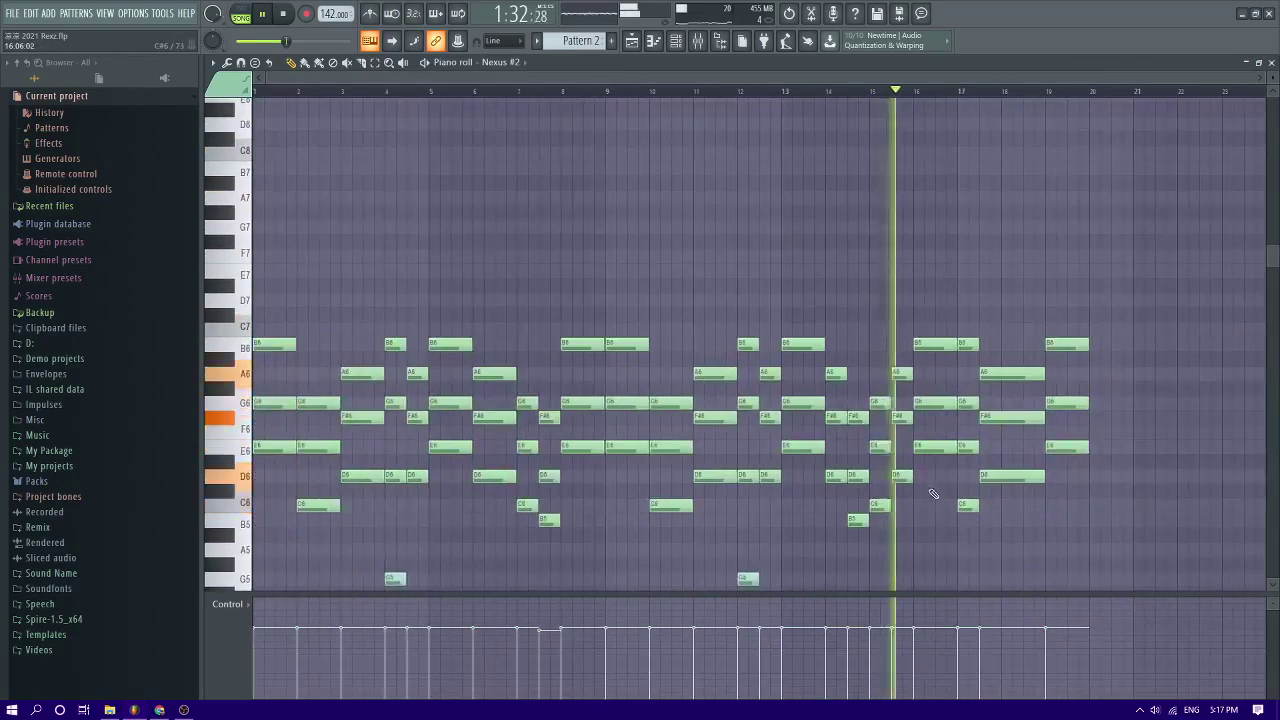
scroll(890, 470, "down", 3)
Unsolo Track 4, play the full arrangement from just before bar 41 and save the project
left_click(632, 40)
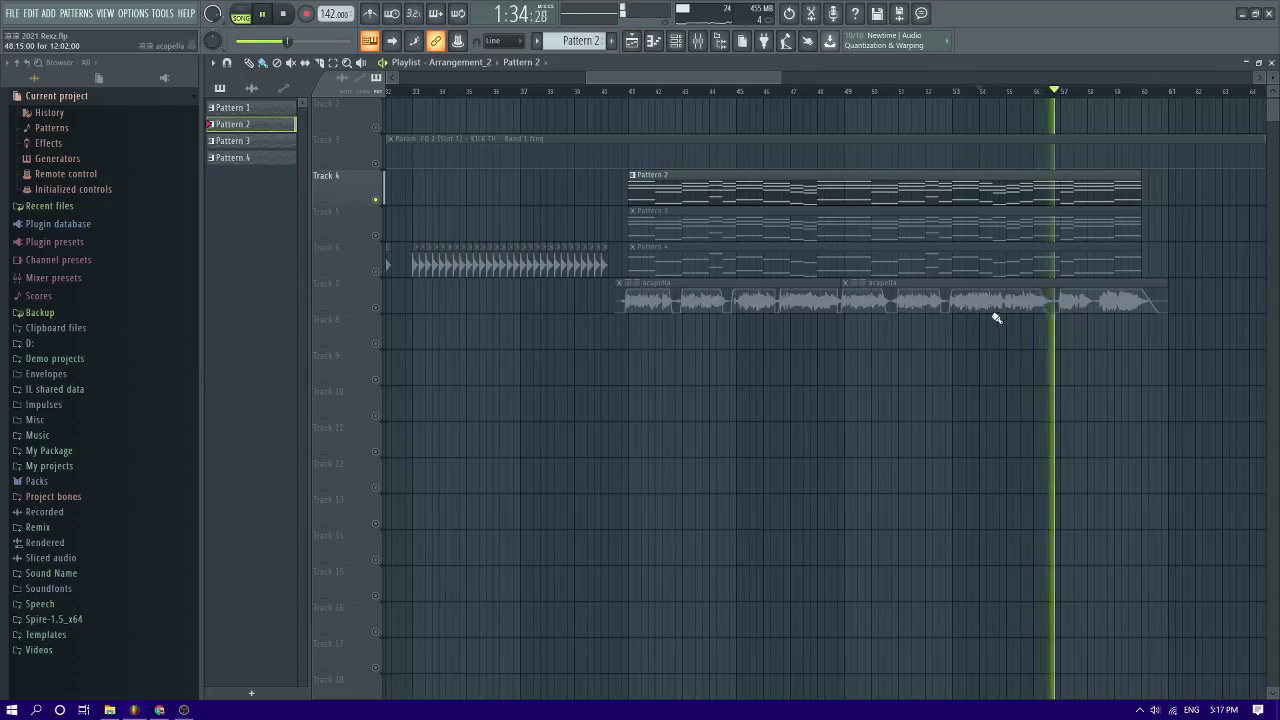
scroll(978, 329, "up", 3)
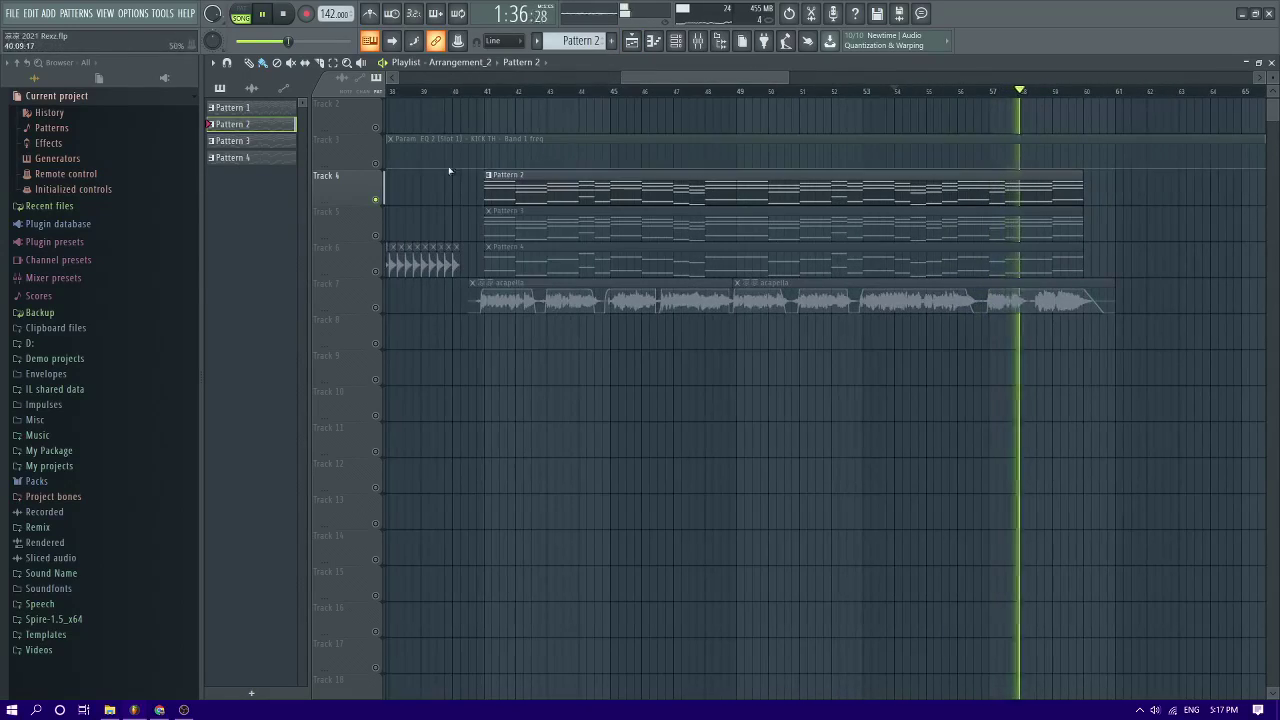
right_click(376, 200)
scroll(438, 160, "down", 3)
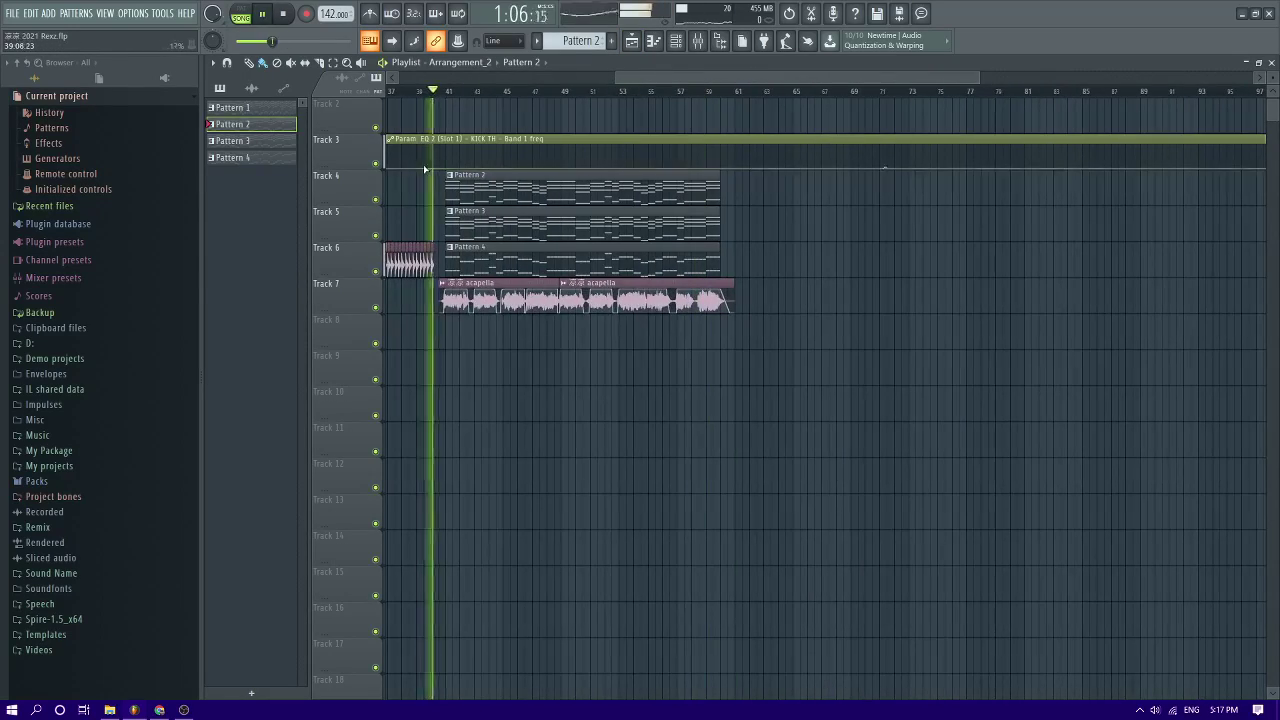
scroll(430, 175, "up", 4, "ctrl")
scroll(451, 202, "down", 4, "ctrl")
key("ctrl+s")
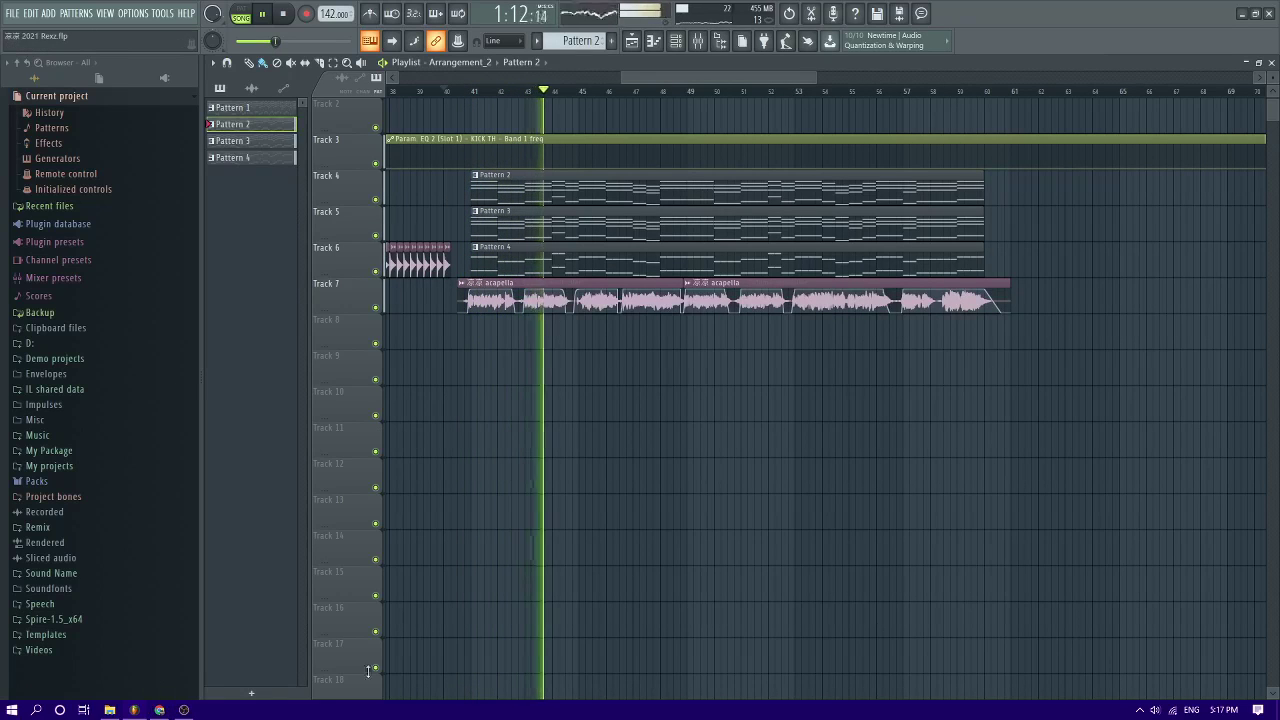
Copy the Pattern 4 clip from Track 6 to Track 7, starting at bar 17
scroll(617, 560, "up", 1)
scroll(620, 552, "down", 2, "ctrl")
scroll(623, 548, "down", 2, "ctrl")
scroll(651, 360, "up", 2, "ctrl")
left_click_drag(700, 292, 649, 327, "shift")
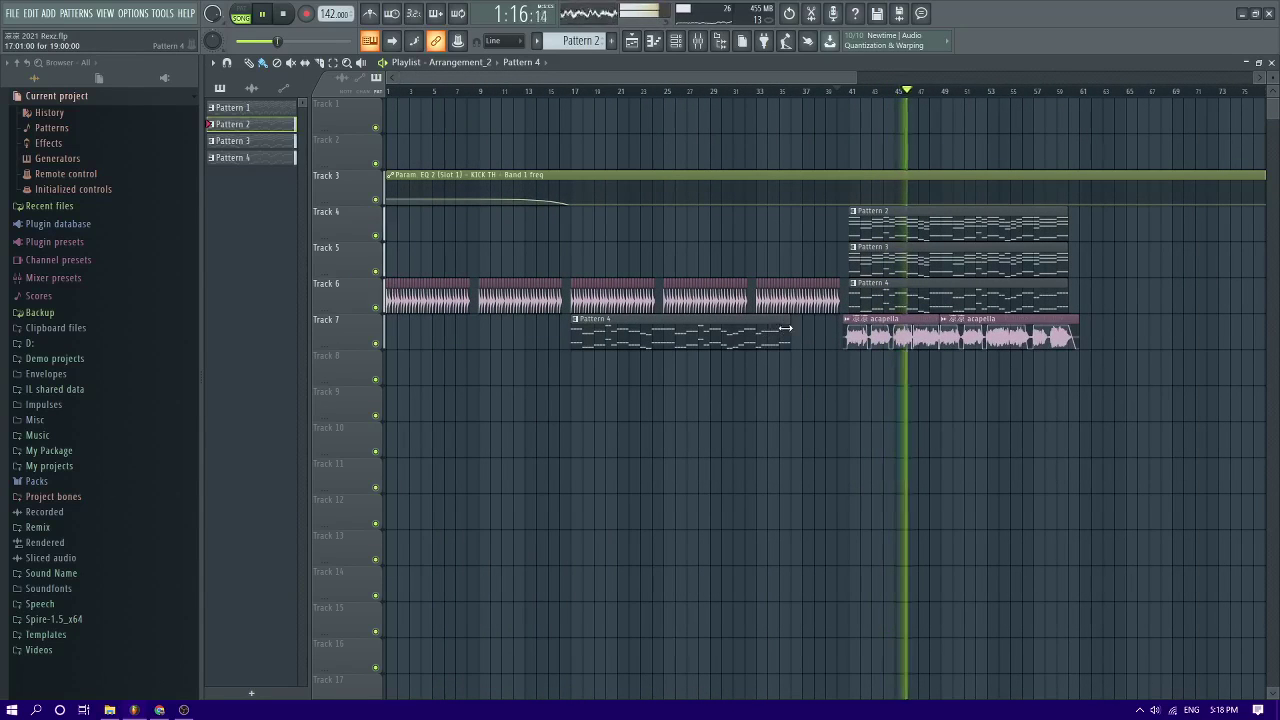
double_click(667, 340)
left_click(631, 44)
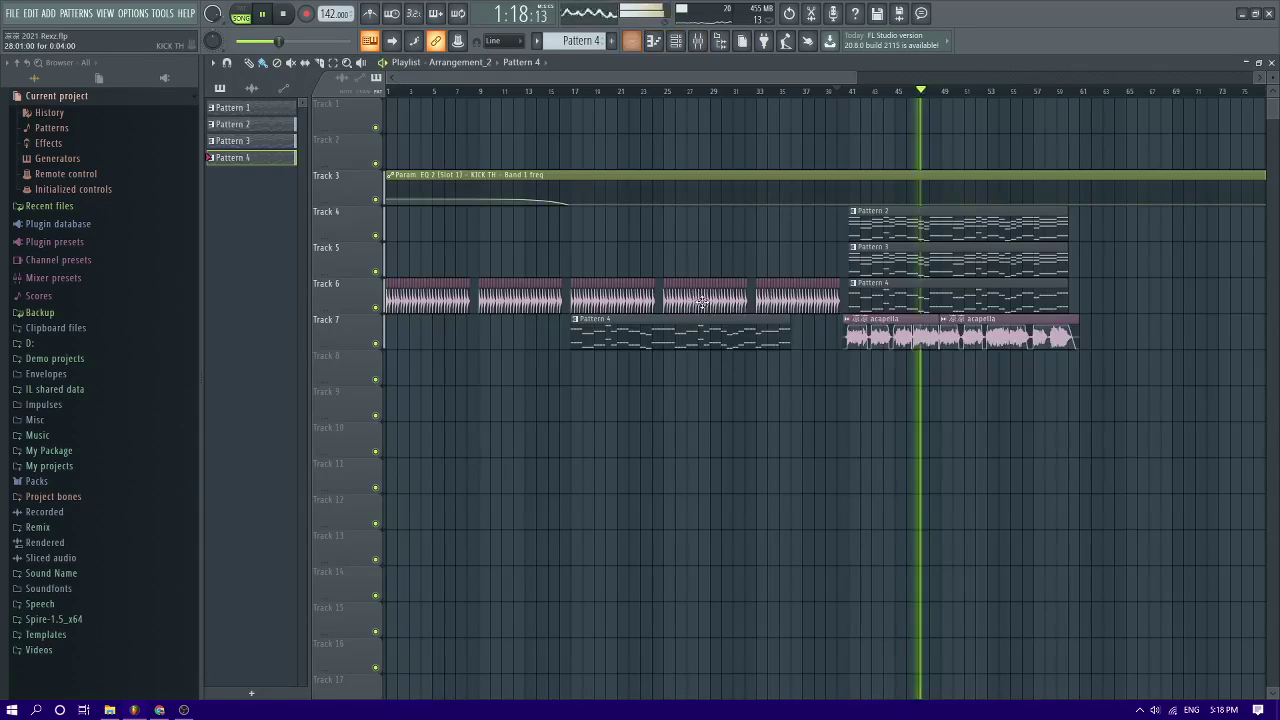
Trim the Track 7 copy of Pattern 4 to one bar, repeat it to fill four bars and merge the clips into one pattern
left_click_drag(783, 331, 575, 370)
scroll(575, 370, "up", 3)
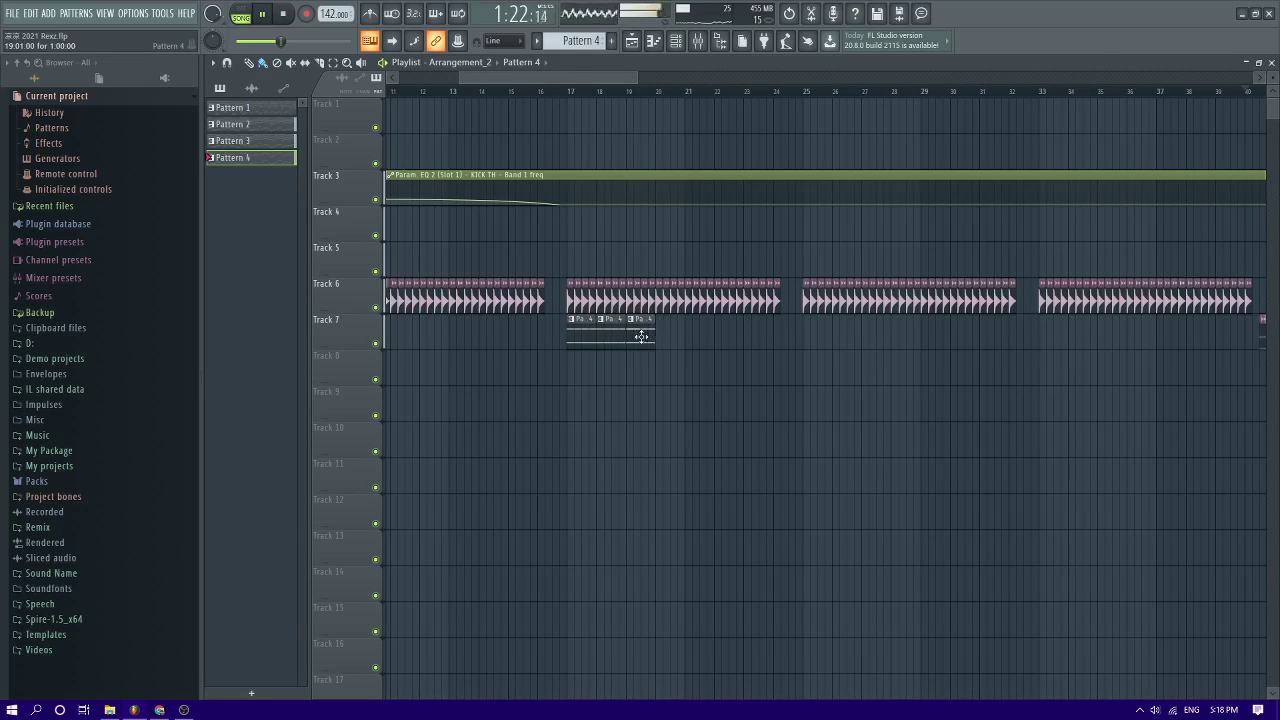
left_click_drag(742, 343, 709, 349)
key("ctrl+g")
Repeat the merged four-bar clip from bar 17 up to bar 41 and move all the copies to Track 8
key("ctrl+b")
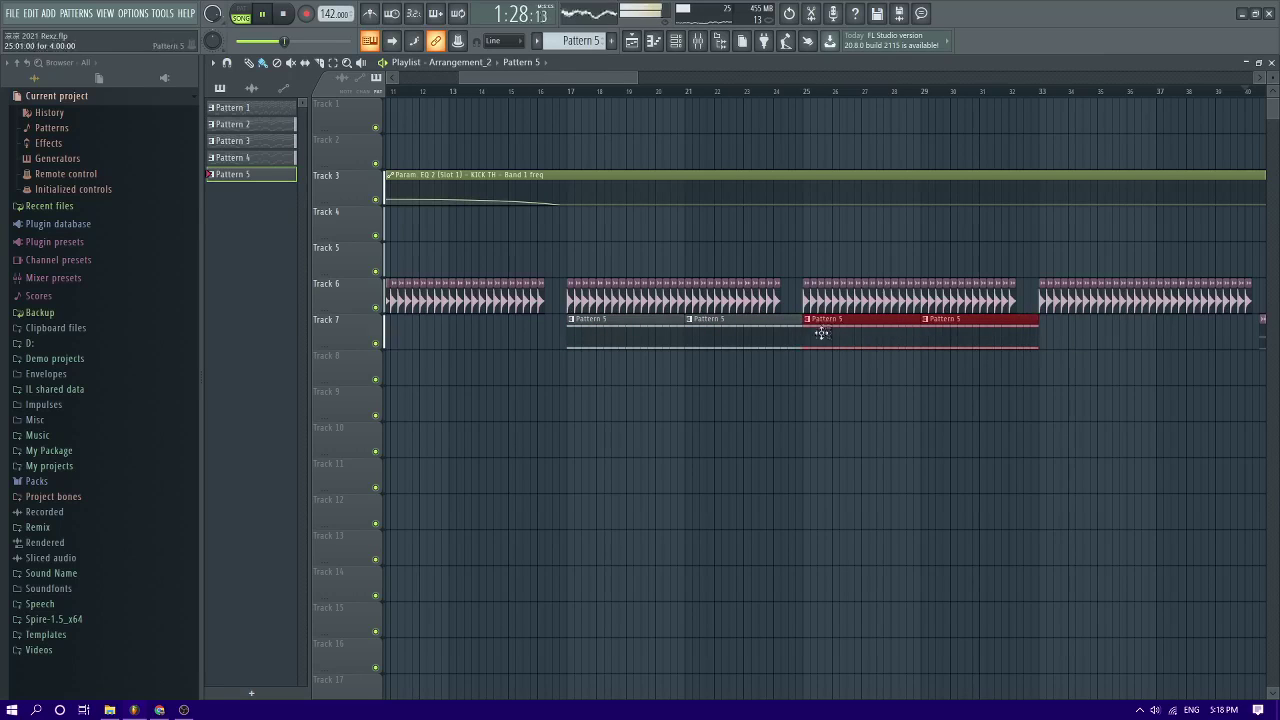
key("ctrl+b")
scroll(1046, 342, "down", 3)
scroll(946, 335, "up", 3)
left_click_drag(1054, 342, 458, 346)
left_click_drag(460, 344, 460, 381)
scroll(570, 469, "down", 2)
left_click(575, 473, "ctrl")
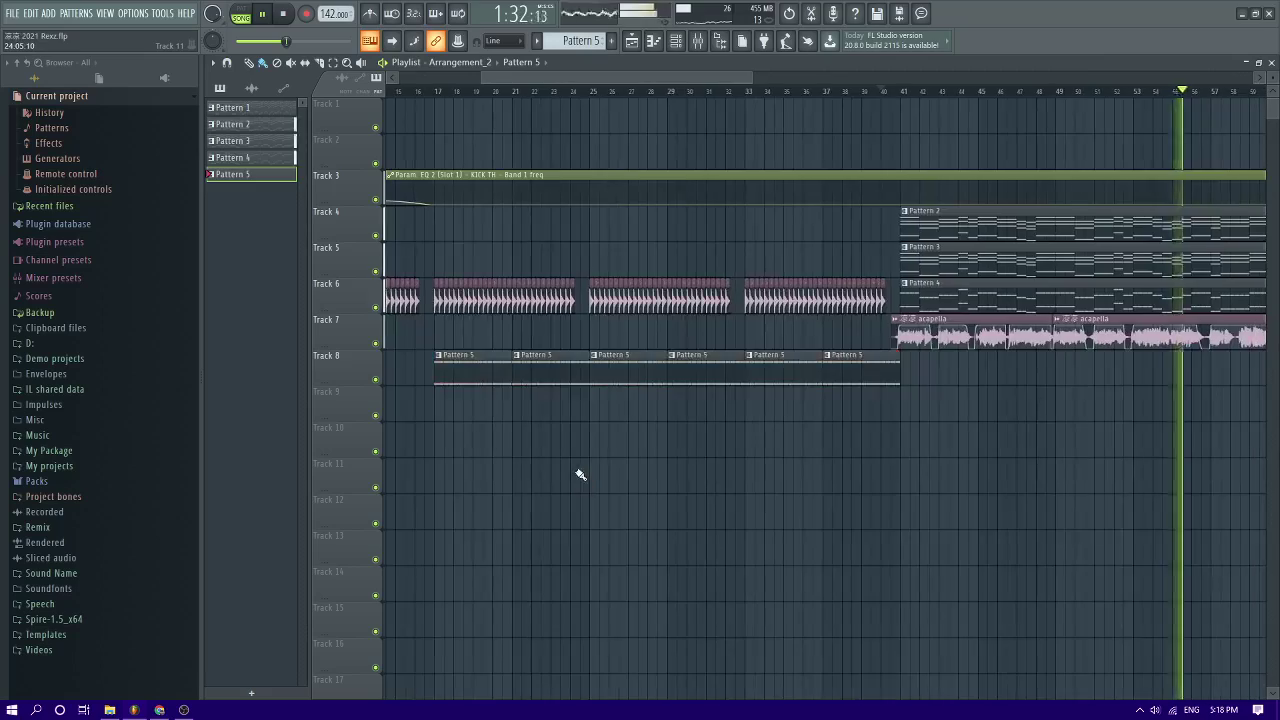
scroll(618, 474, "down", 4)
scroll(628, 473, "up", 3)
key("space")
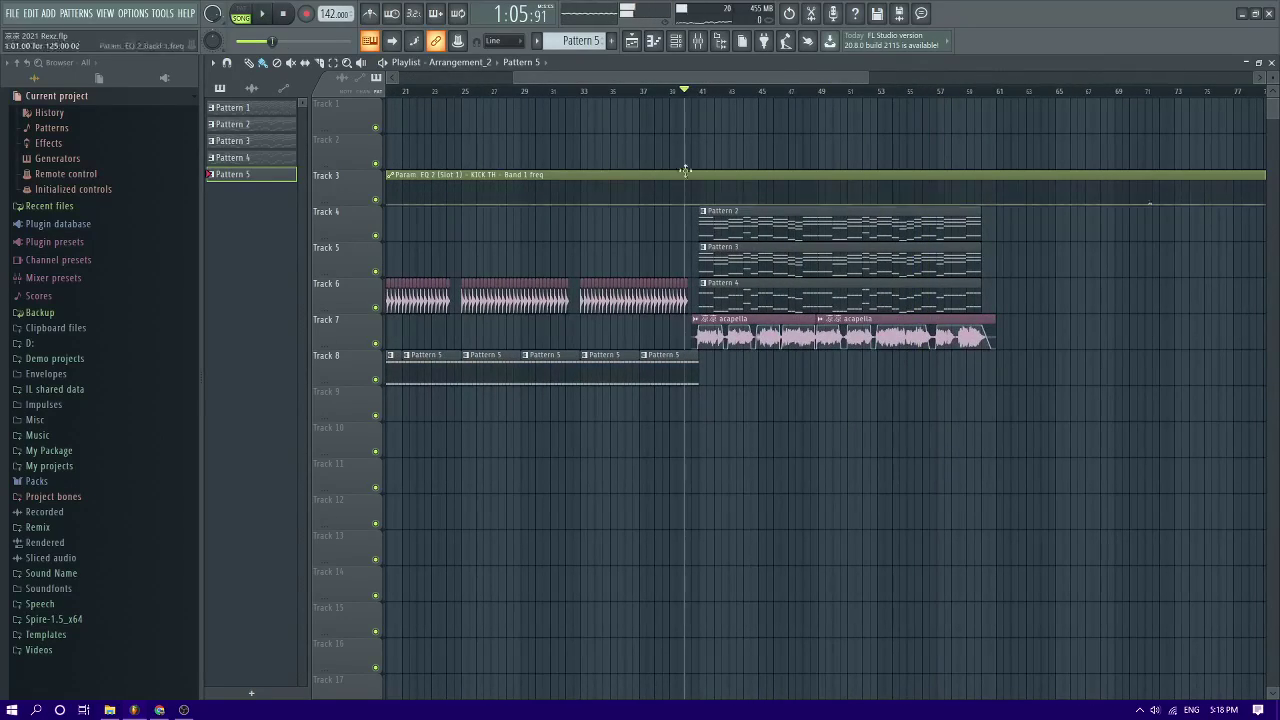
Play the arrangement from around bar 13 into the Pattern 5 entry at bar 17
scroll(640, 158, "down", 3)
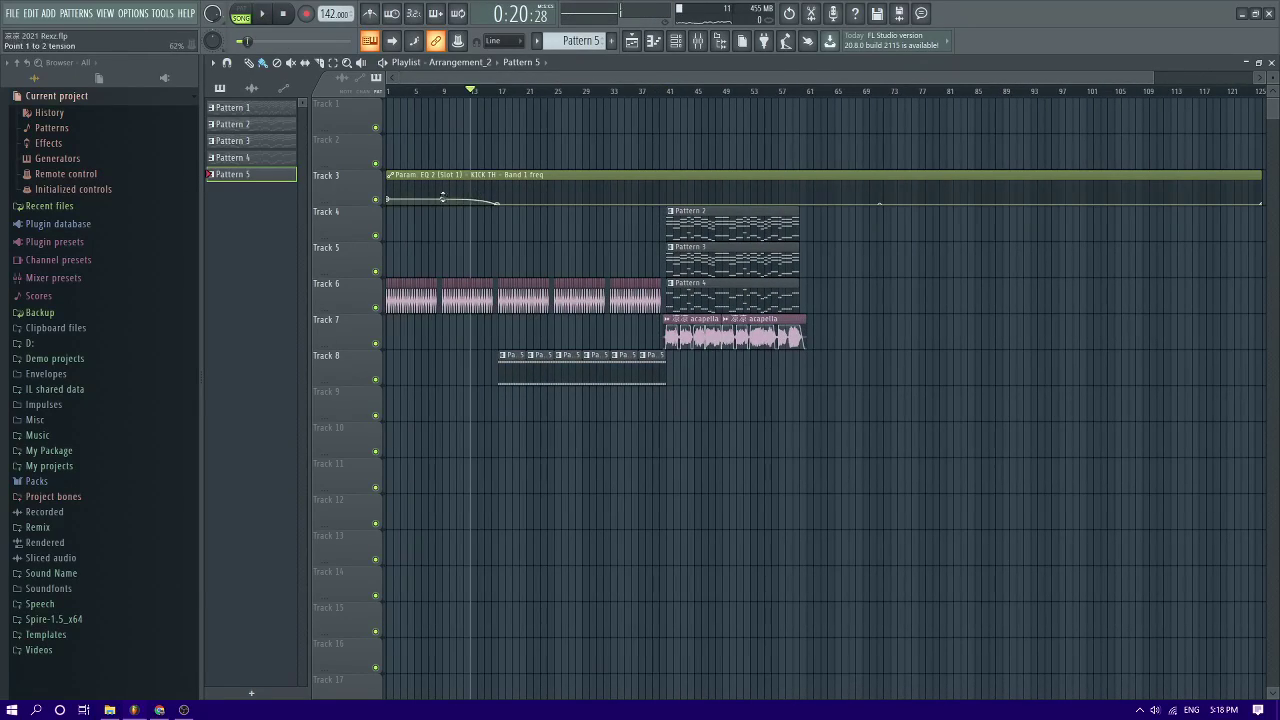
key("space")
scroll(440, 310, "up", 4)
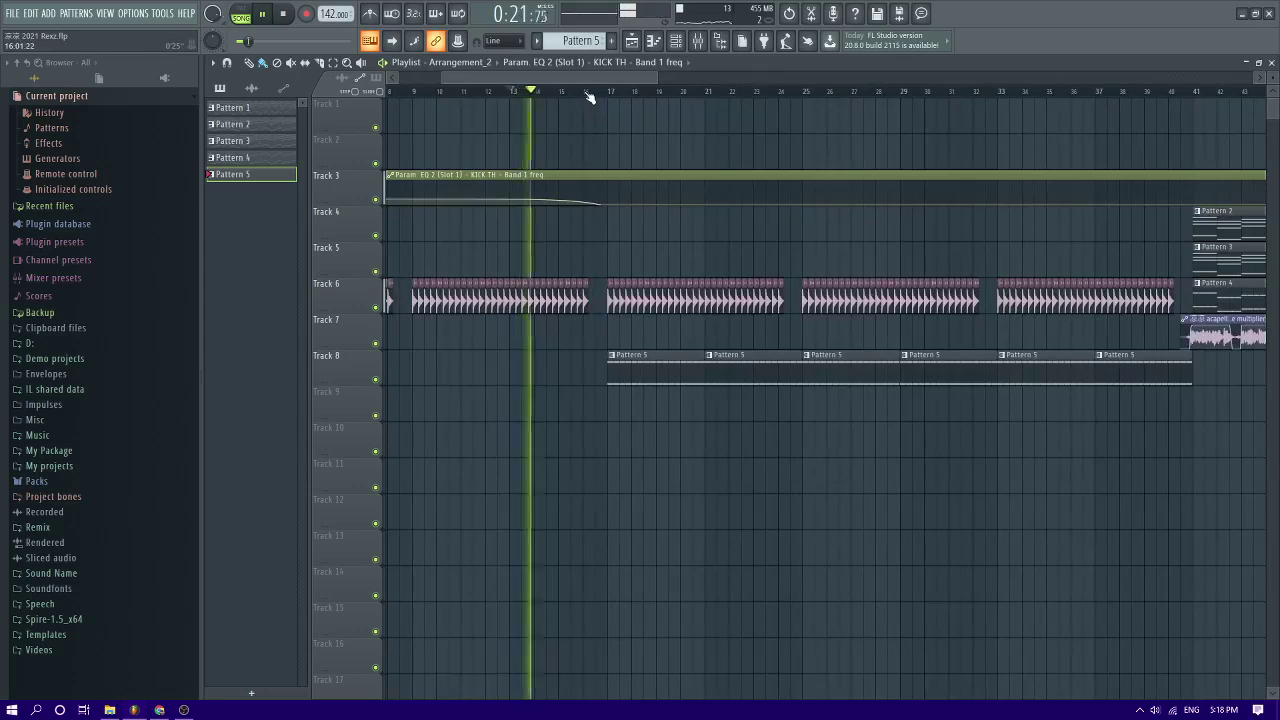
scroll(634, 297, "up", 4)
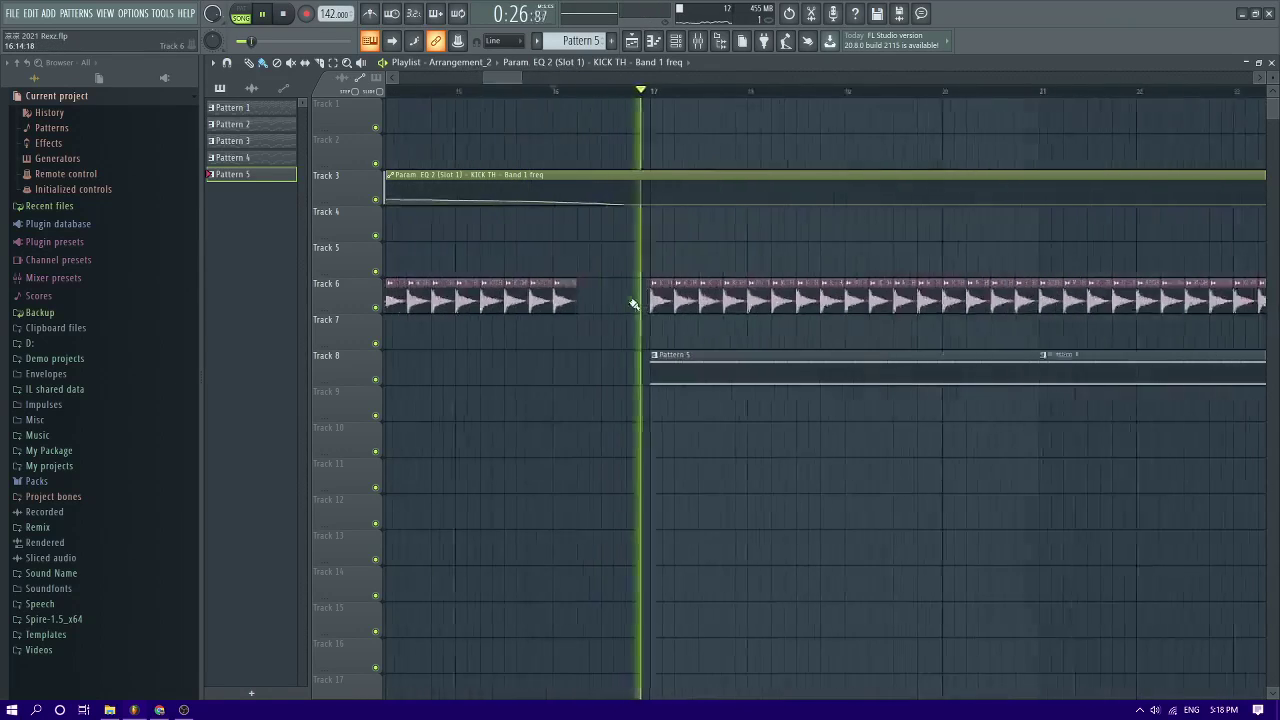
scroll(640, 312, "down", 2)
key("space")
Open the first Pattern 5 clip on Track 8 and audition its Deep2 notes in the piano roll
double_click(674, 371)
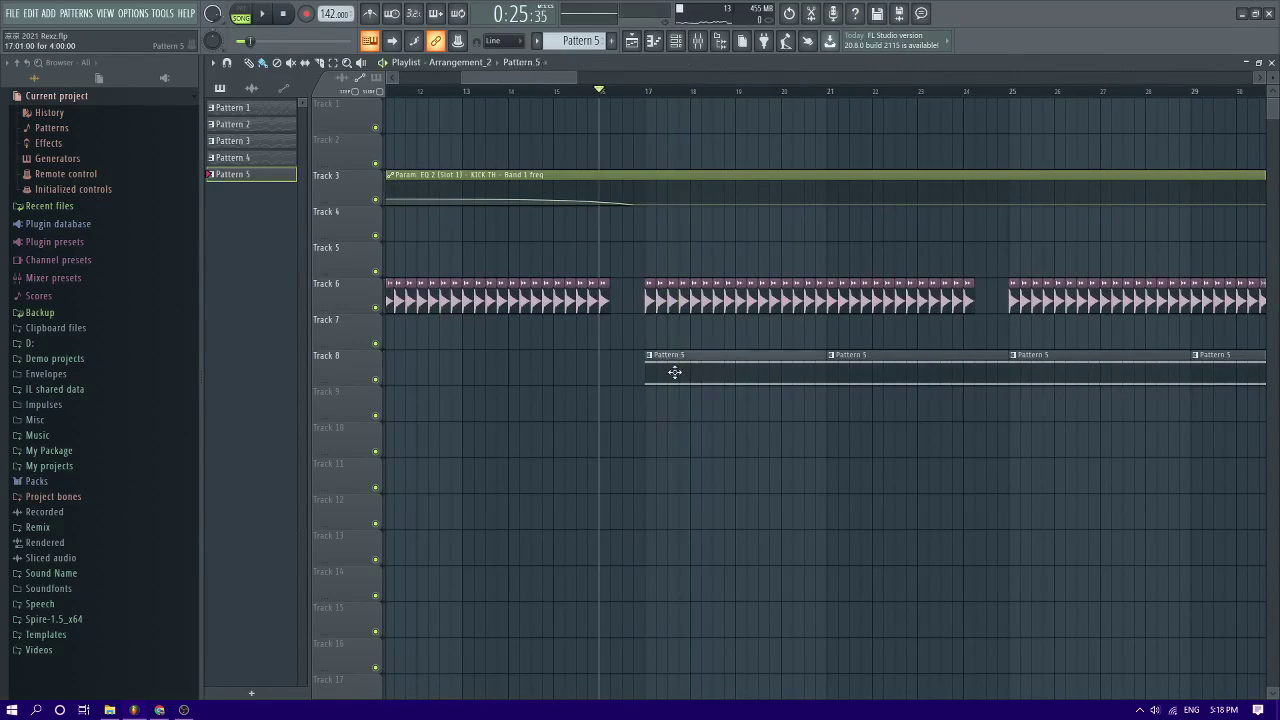
key("space")
scroll(679, 377, "down", 3)
scroll(216, 280, "up", 5)
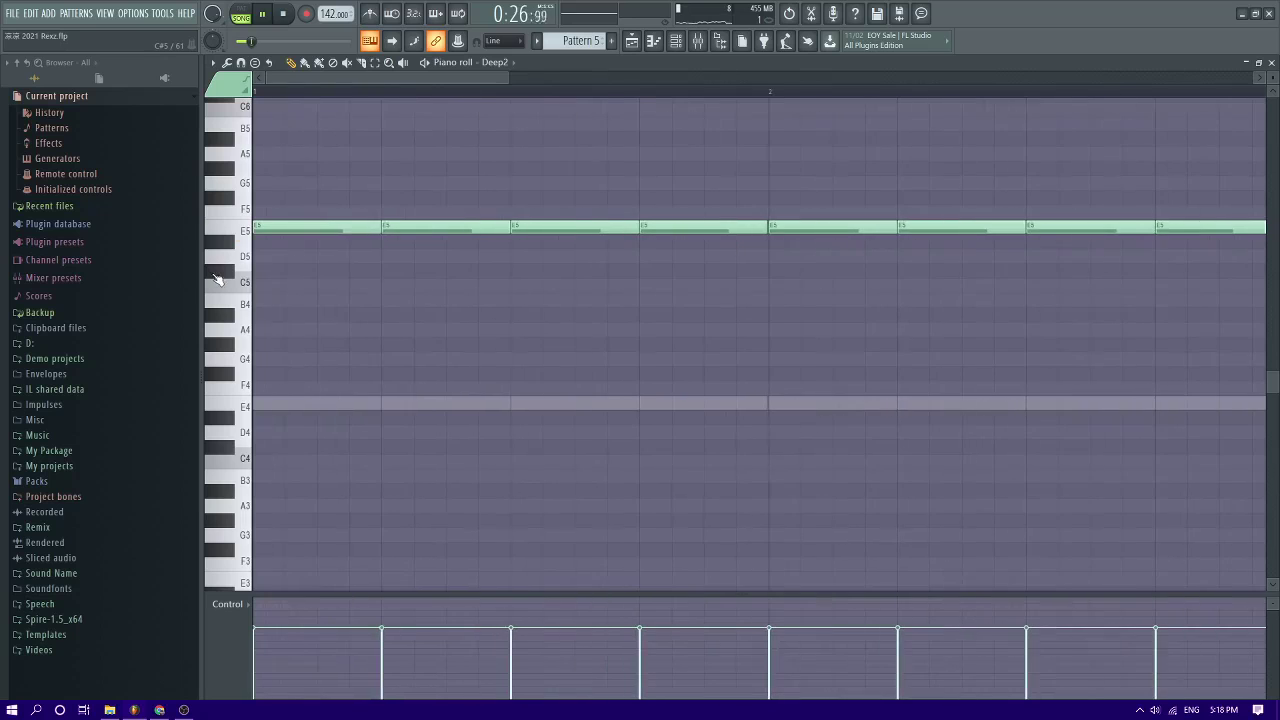
key("space")
Lower the Perc 2 track volume in the mixer and replay the transition into bar 17 of the arrangement
left_click(697, 40)
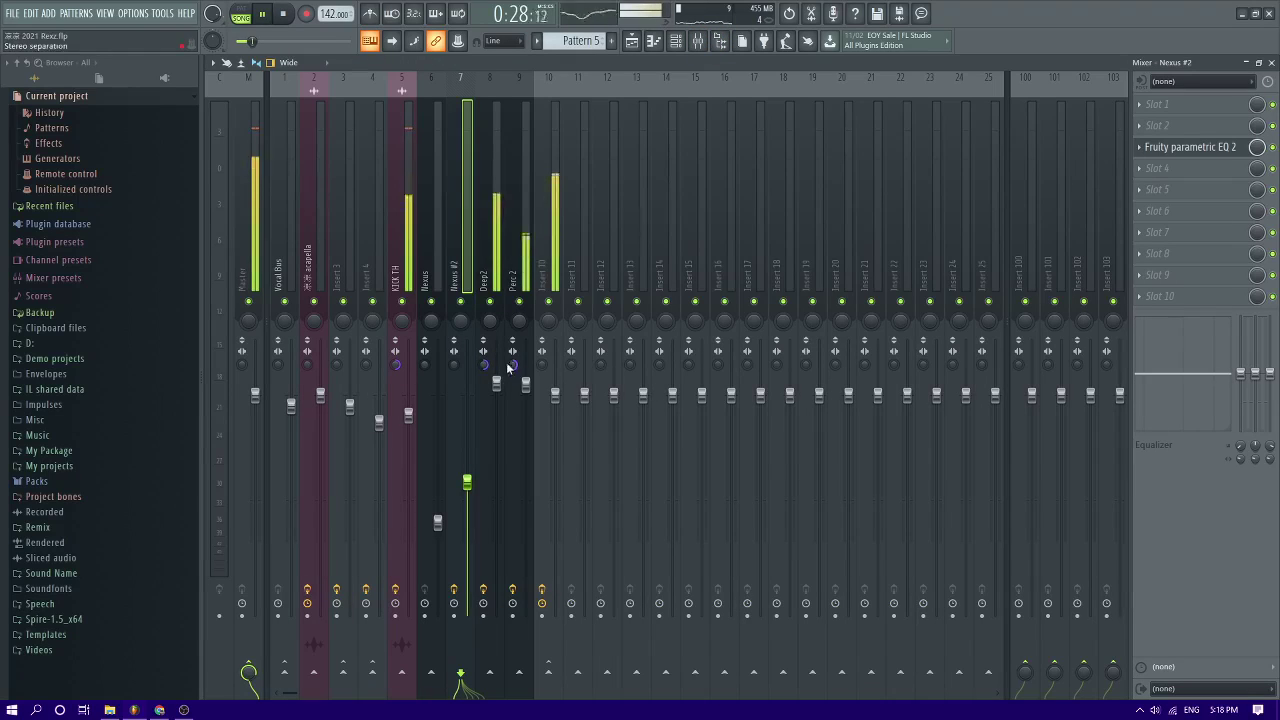
left_click_drag(517, 384, 517, 402)
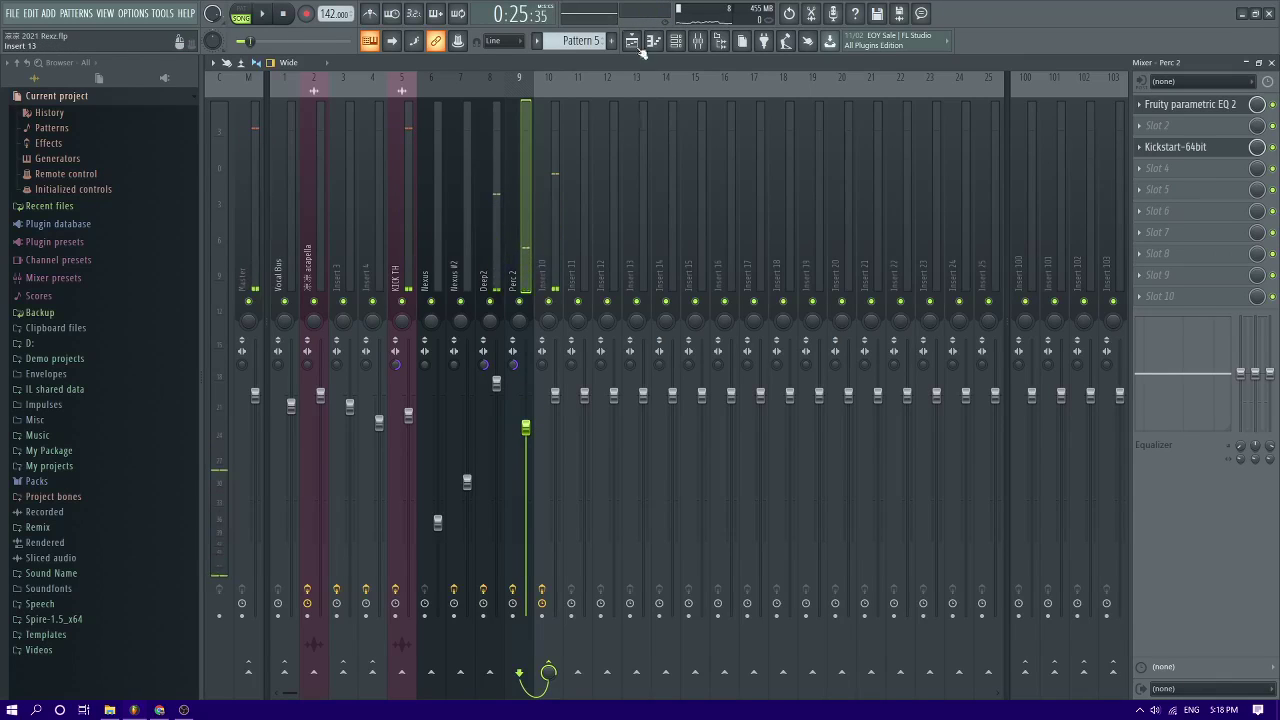
key("F5")
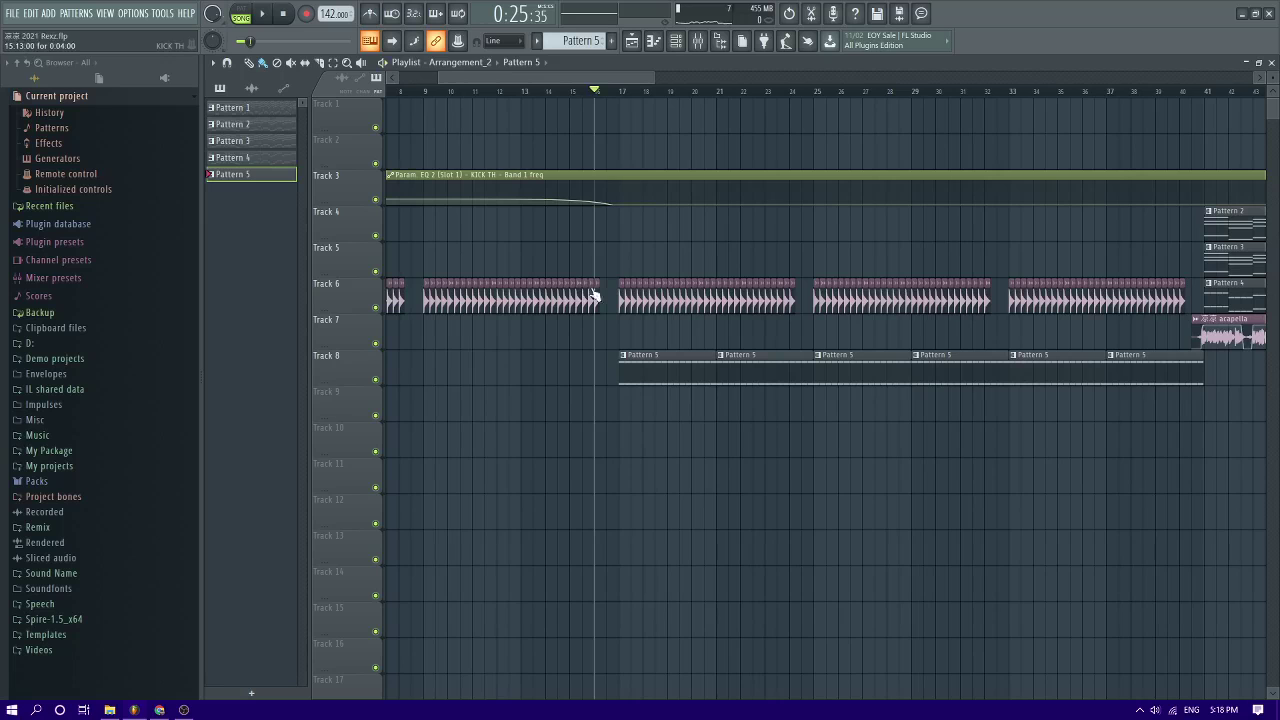
key("space")
scroll(640, 320, "up", 5)
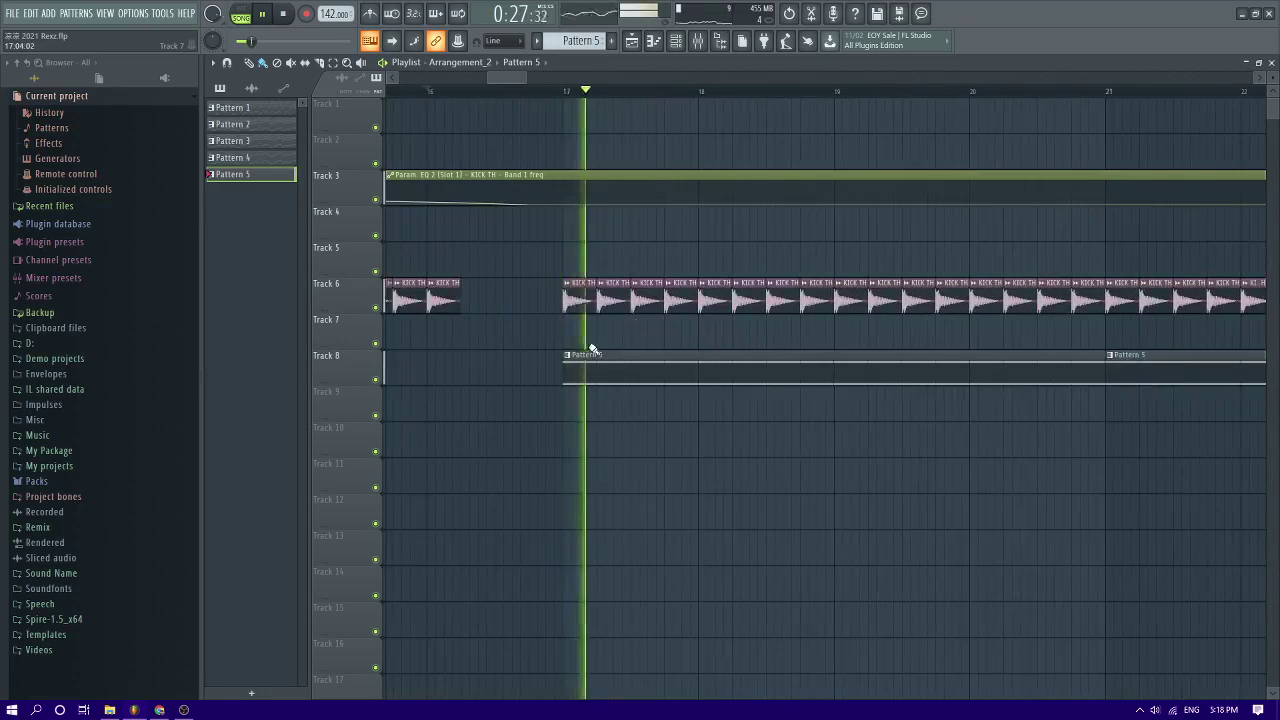
scroll(600, 345, "down", 4)
key("space")
Audition the one-shots in My Package's Audiotent - Fluid Synth Shots folder up to 84_AT_-_Fluid_Synth_Shot_F#
left_click(50, 450)
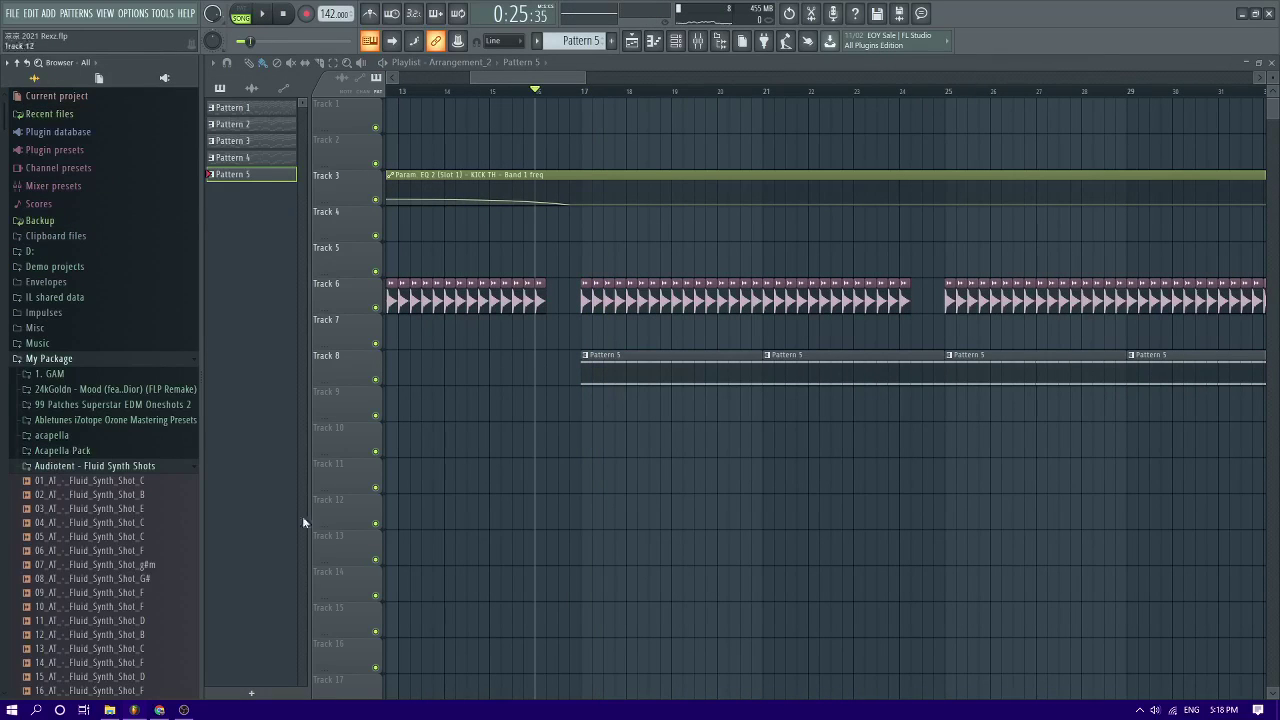
scroll(145, 521, "down", 5)
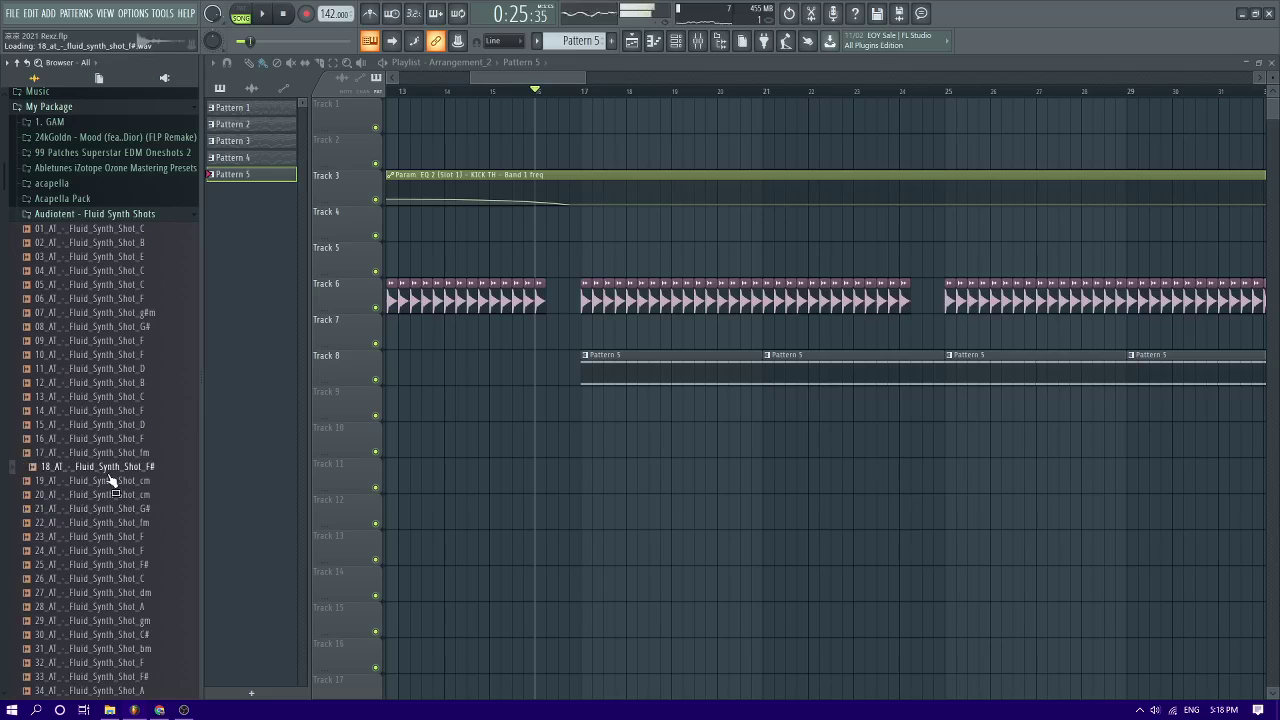
scroll(127, 483, "down", 8)
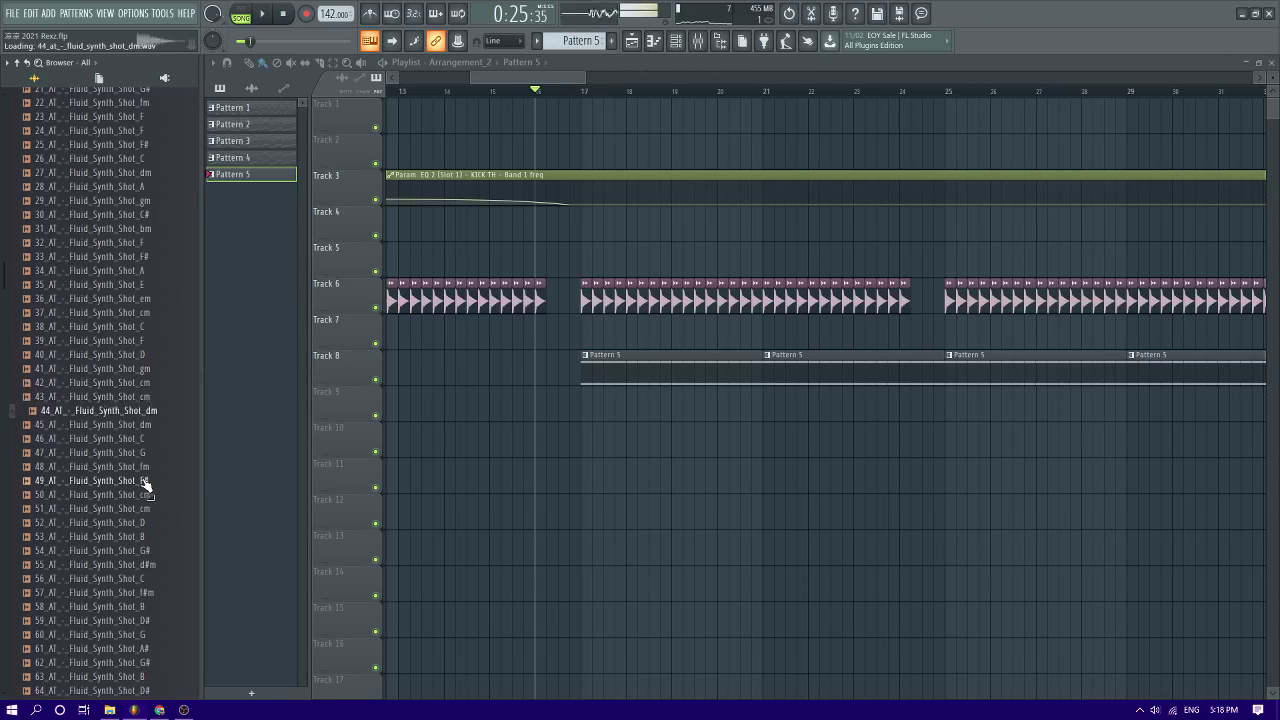
key("Down")
key("Down")
key("Down")
key("Down")
key("Down")
key("Down")
key("Down")
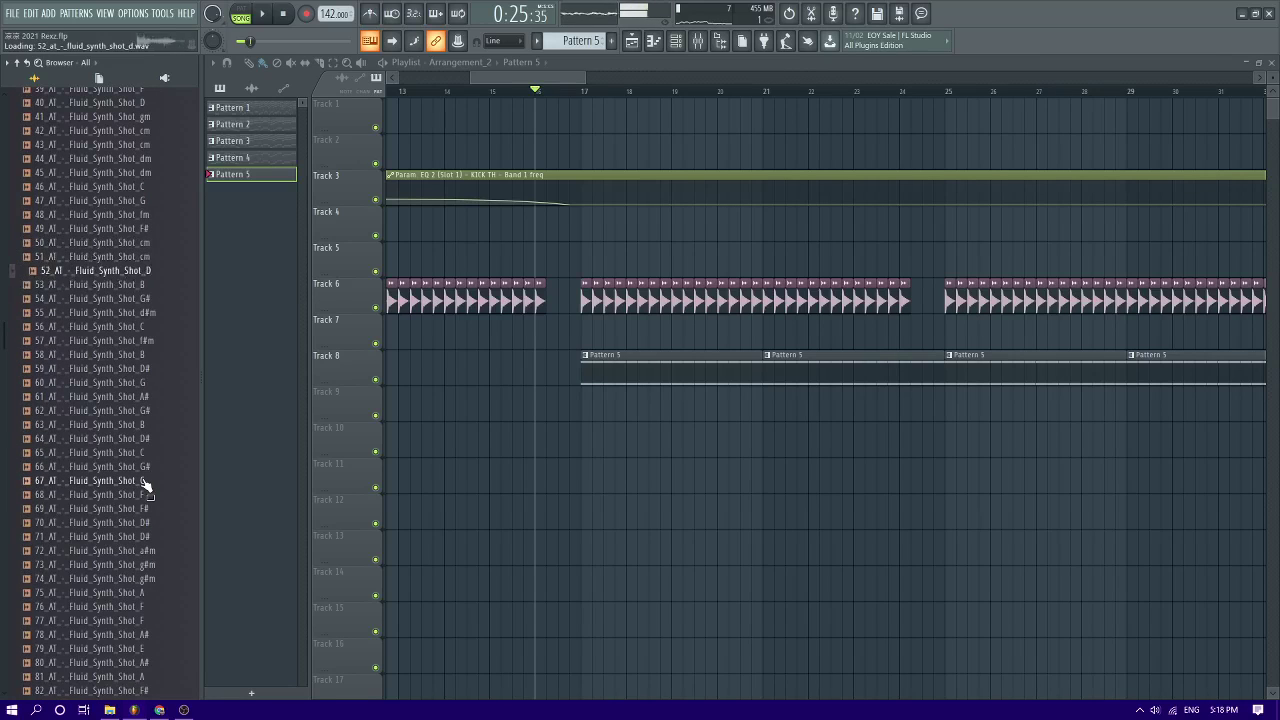
key("Down")
key("Down")
key("Down")
key("Down")
key("Down")
key("Down")
key("Down")
key("Down")
key("Down")
key("Down")
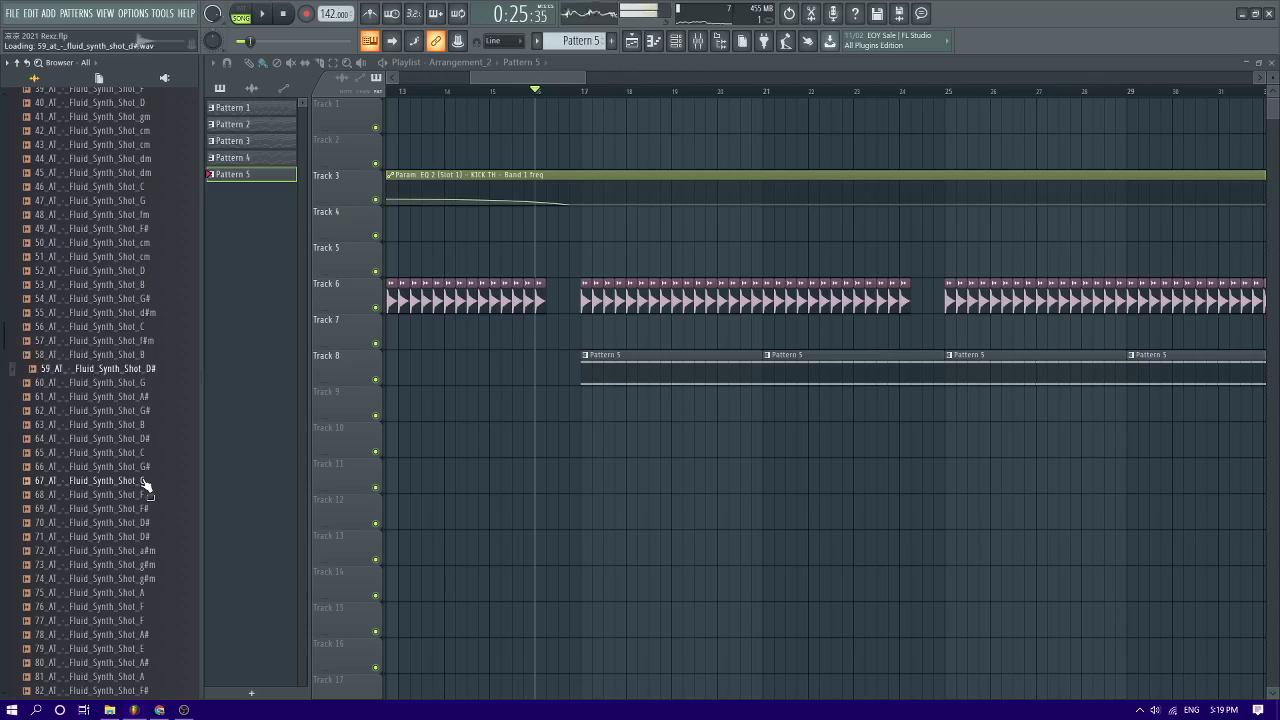
key("Down")
key("Down")
key("Down")
key("Down")
key("Down")
key("Down")
key("Down")
key("Down")
key("Down")
key("Down")
key("Down")
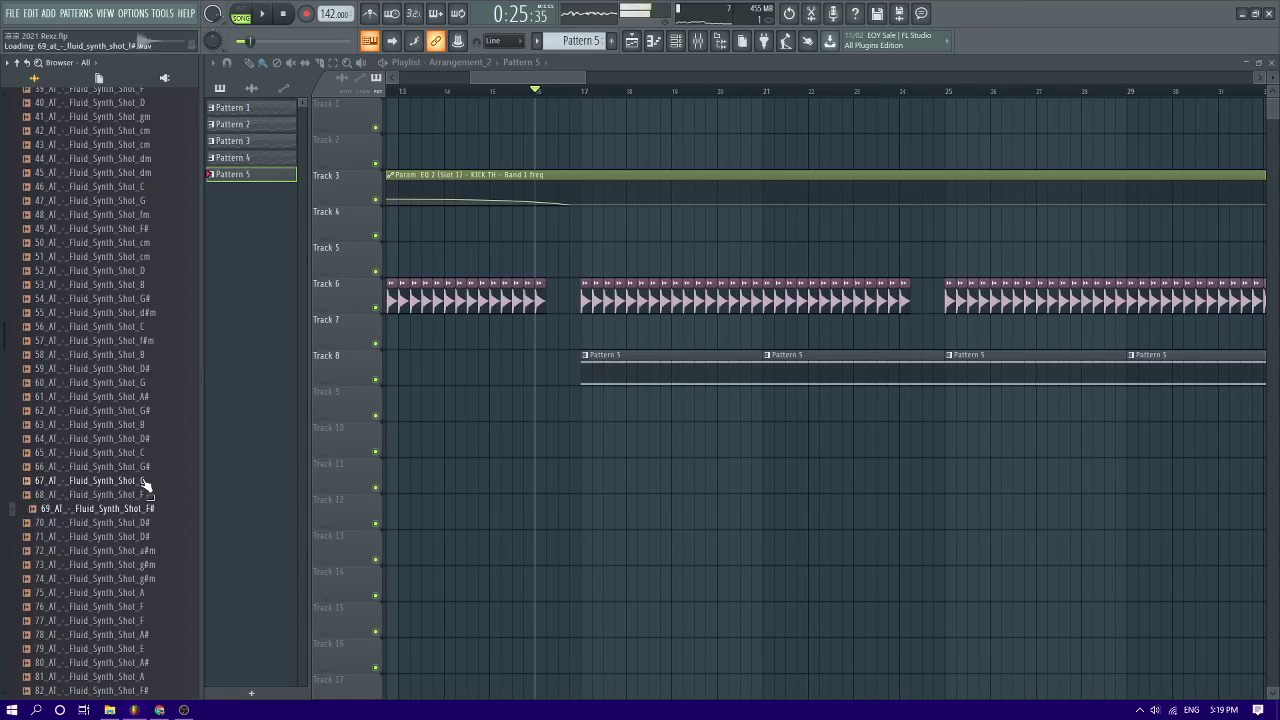
key("Down")
key("Down")
key("Down")
key("Down")
key("Down")
key("Down")
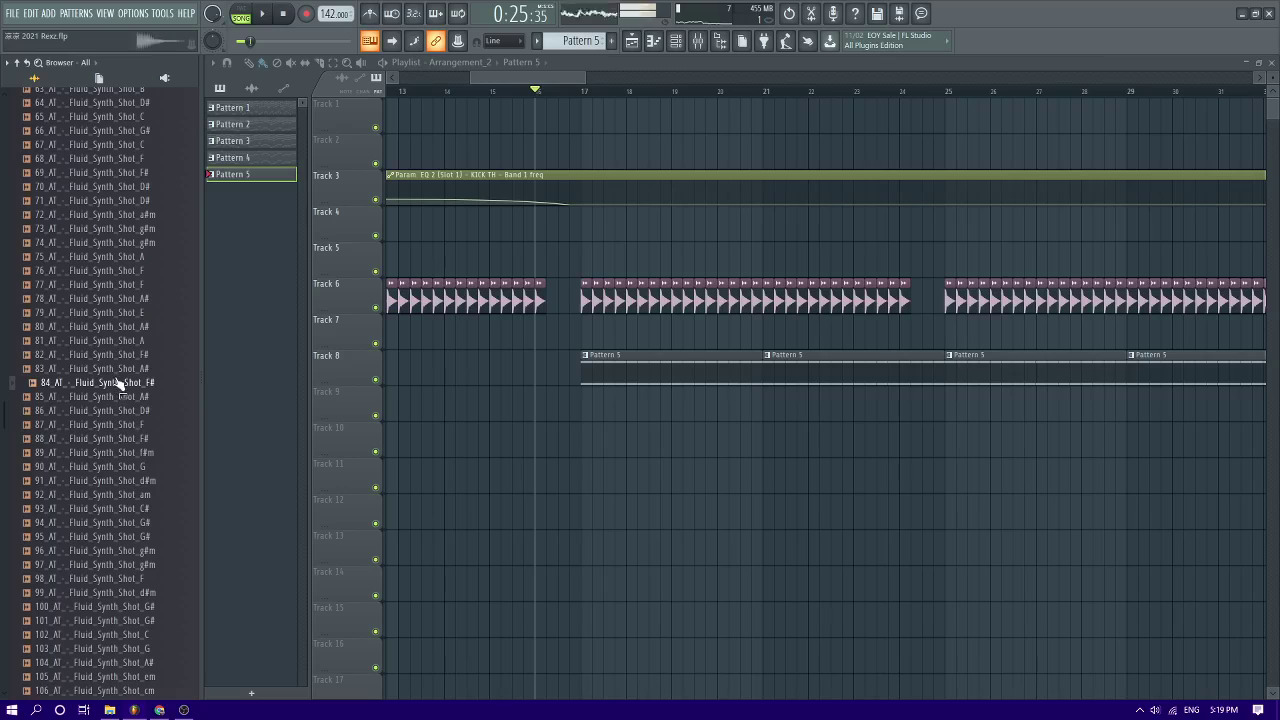
Create Pattern 6 and load 84_AT_-_Fluid_Synth_Shot_F# as a new sampler channel in the Channel rack
left_click(673, 42)
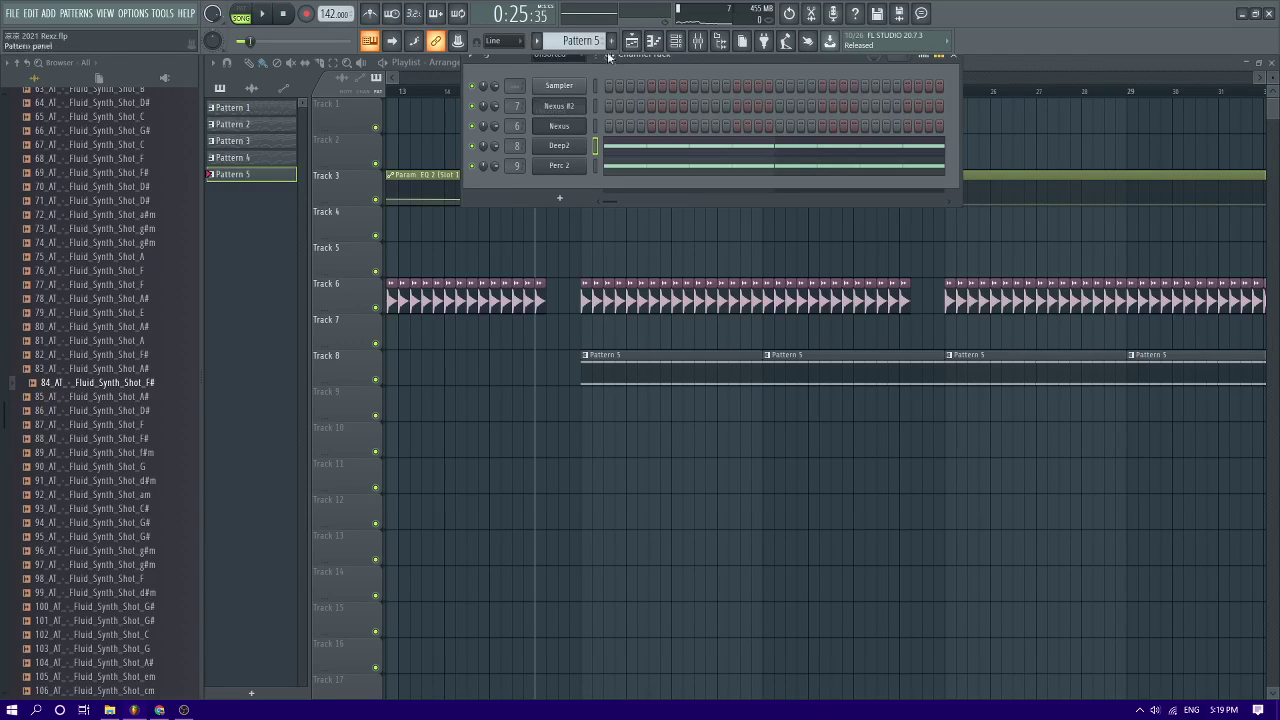
left_click(611, 41)
left_click(628, 58)
left_click_drag(130, 390, 567, 190)
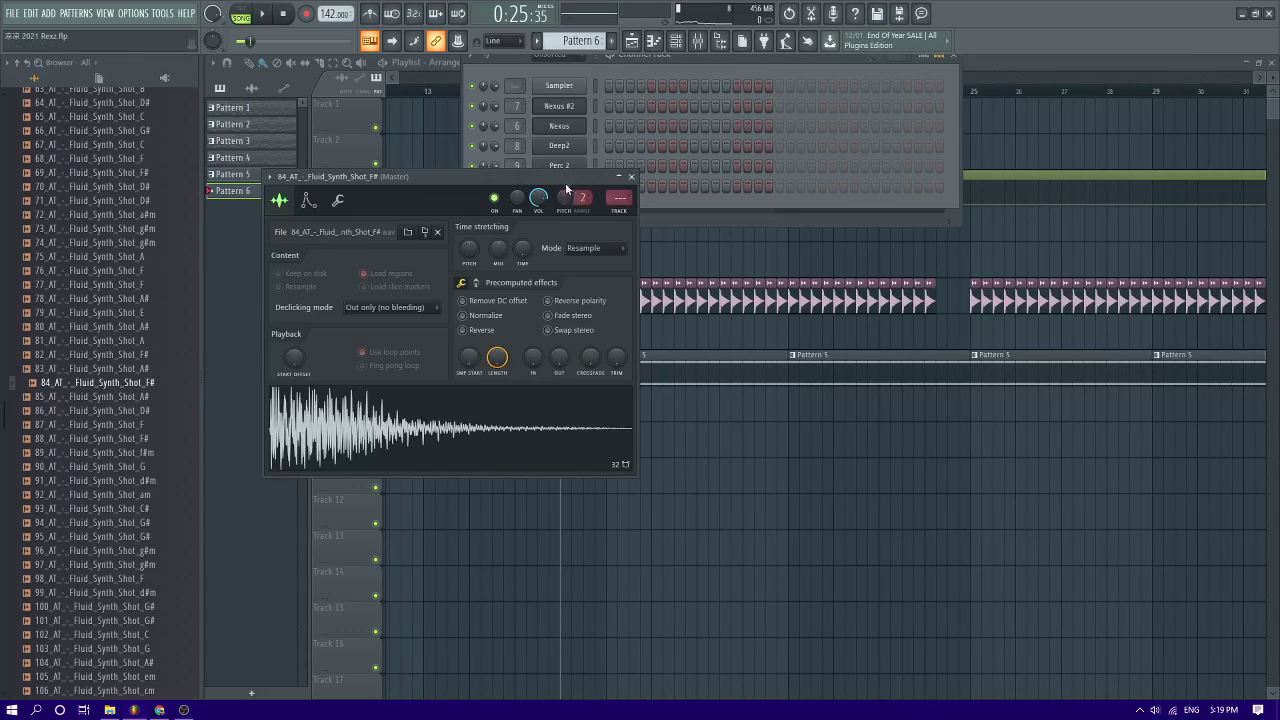
Set the synth shot's root note to F#5 and enable its volume envelope with a hold time of about 86%
left_click(339, 201)
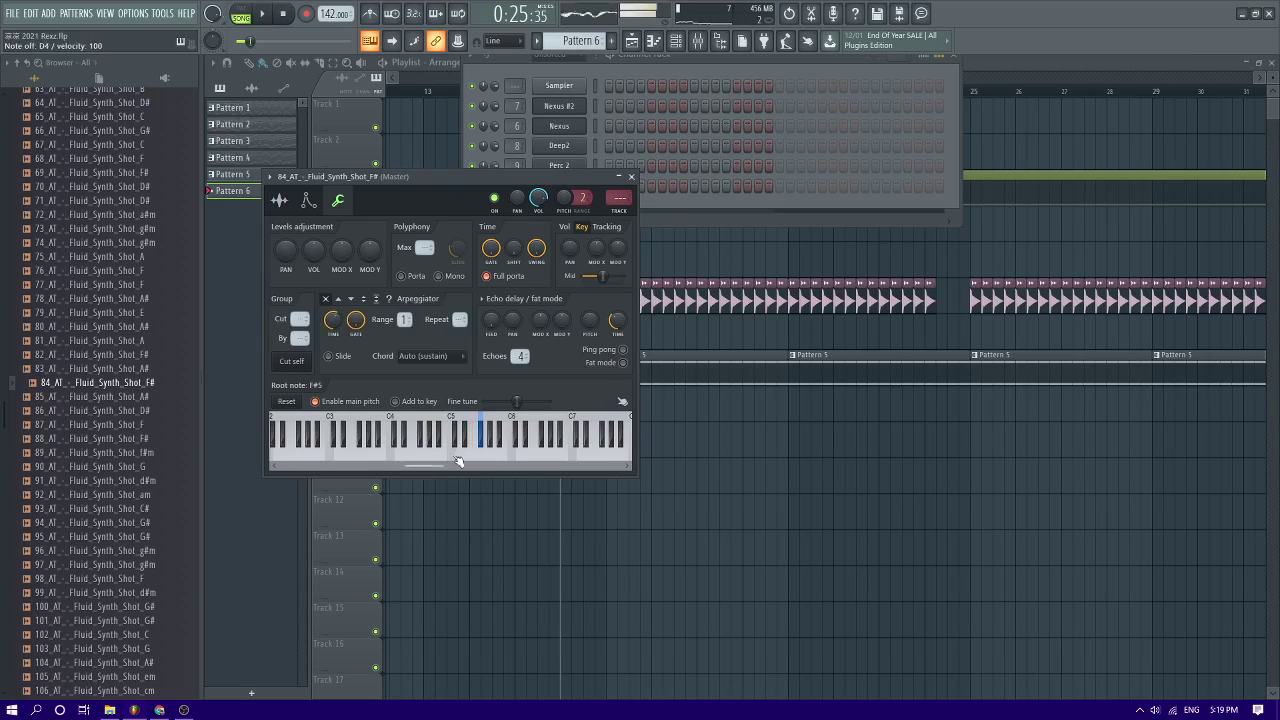
left_click(309, 200)
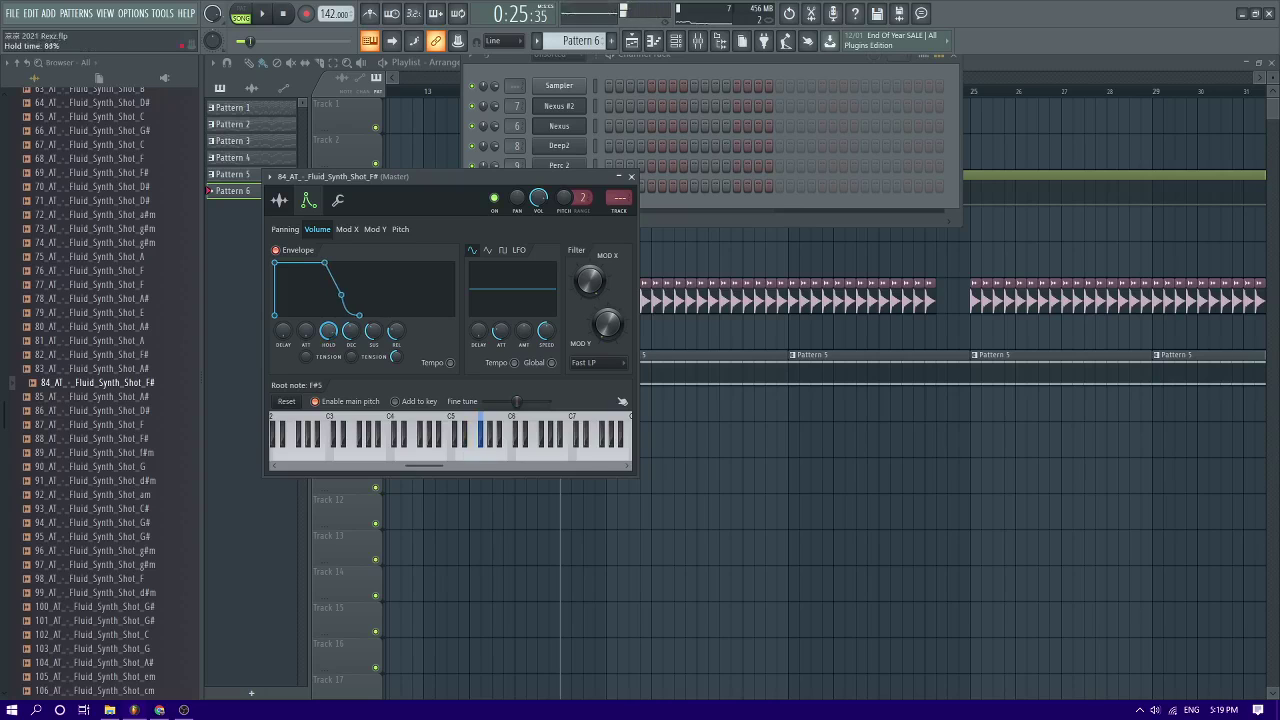
Add Fruity Parametric EQ 2 in slot 2 of the synth shot's mixer track, cutting the lows, boosting the mids and slightly reducing the highs
key("F9")
left_click(1160, 125)
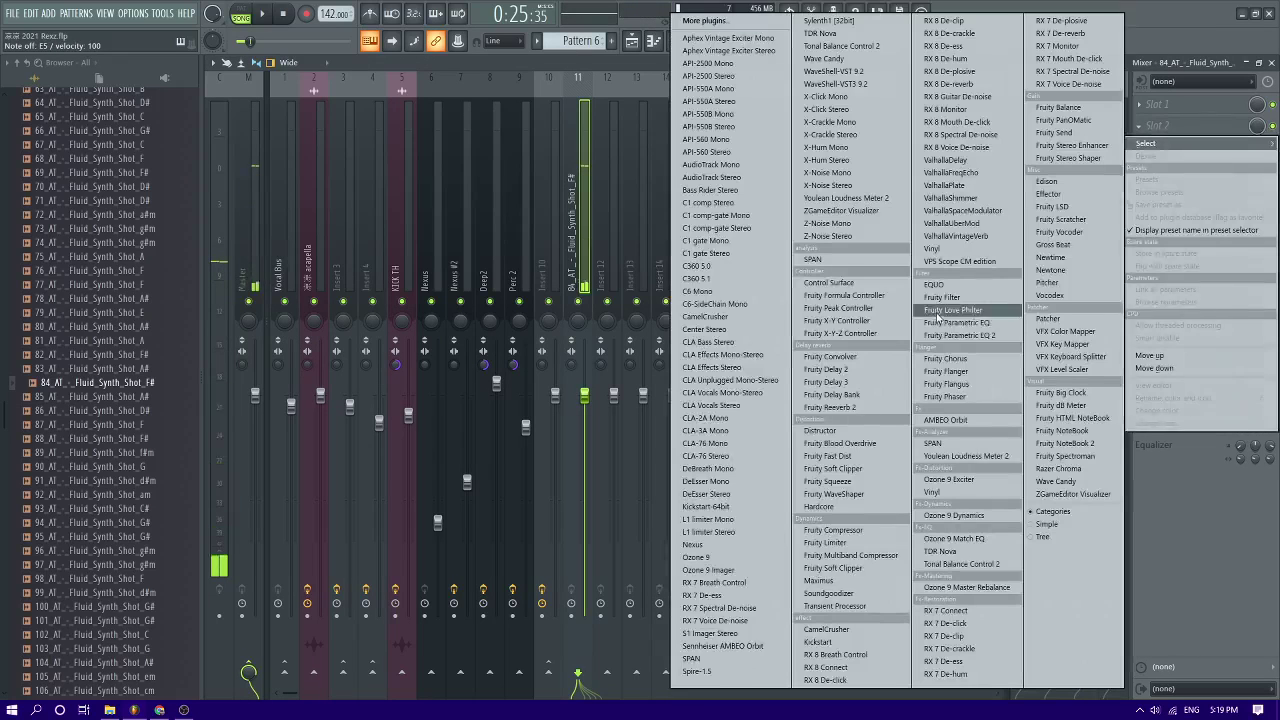
left_click(945, 334)
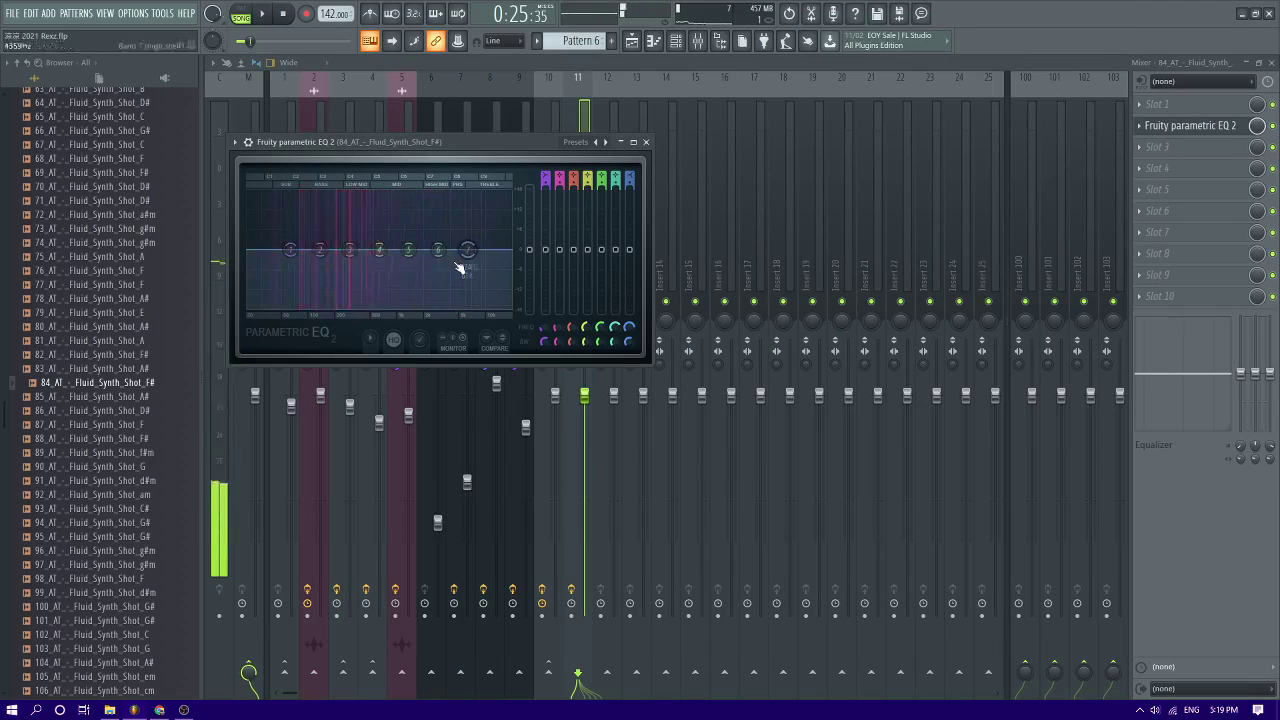
left_click_drag(464, 266, 508, 266)
left_click_drag(291, 250, 309, 297)
left_click_drag(379, 249, 347, 263)
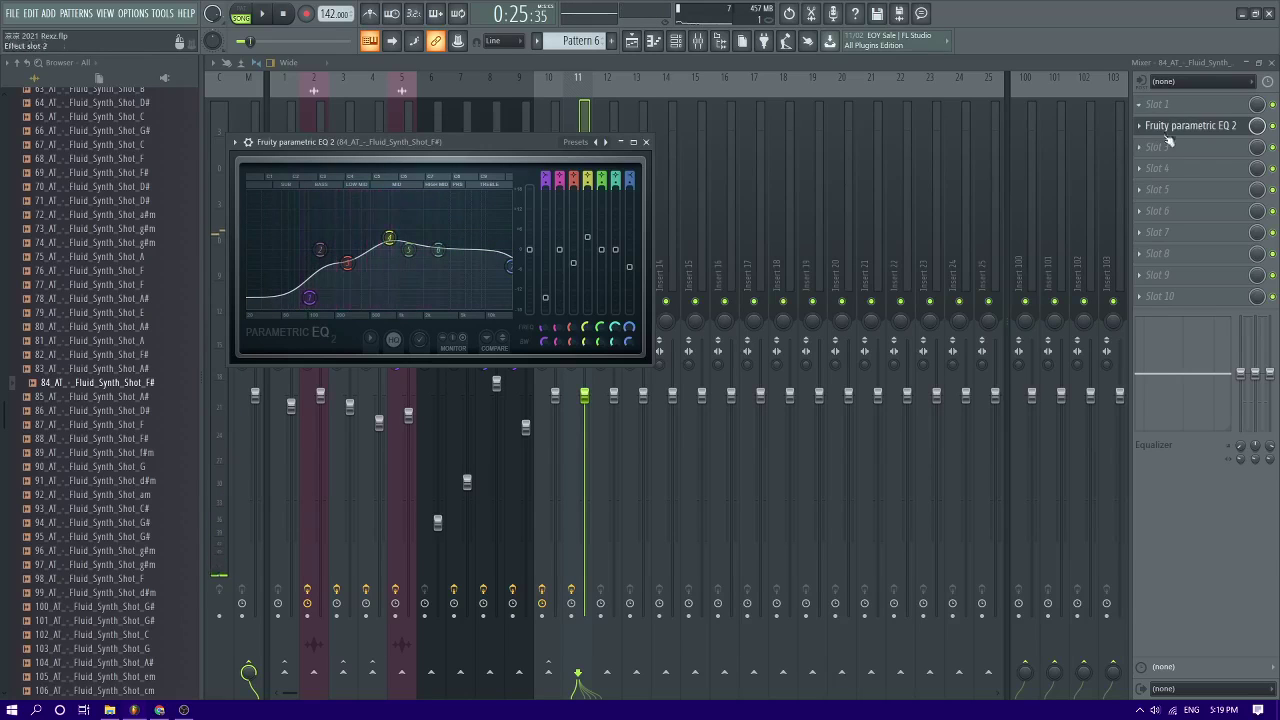
Add RX 8 Voice De-noise in slot 3 of the synth shot's mixer track
left_click(1166, 142)
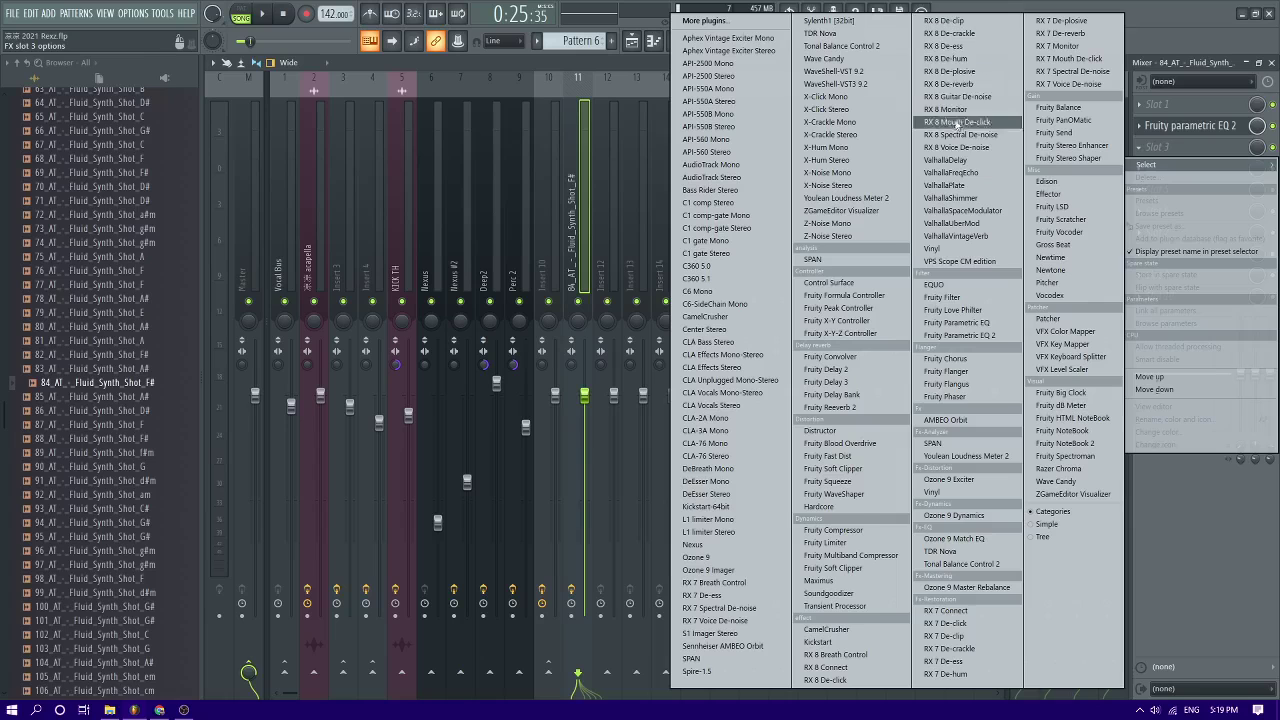
left_click(958, 147)
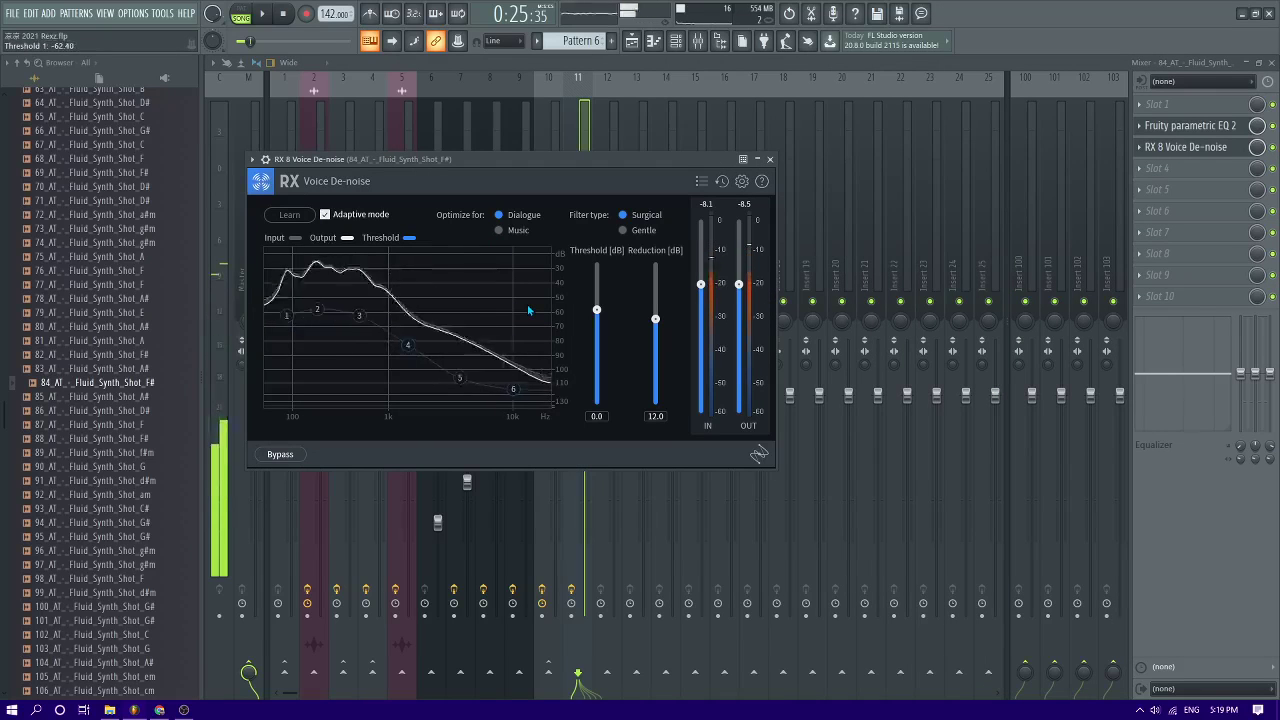
left_click(1207, 128)
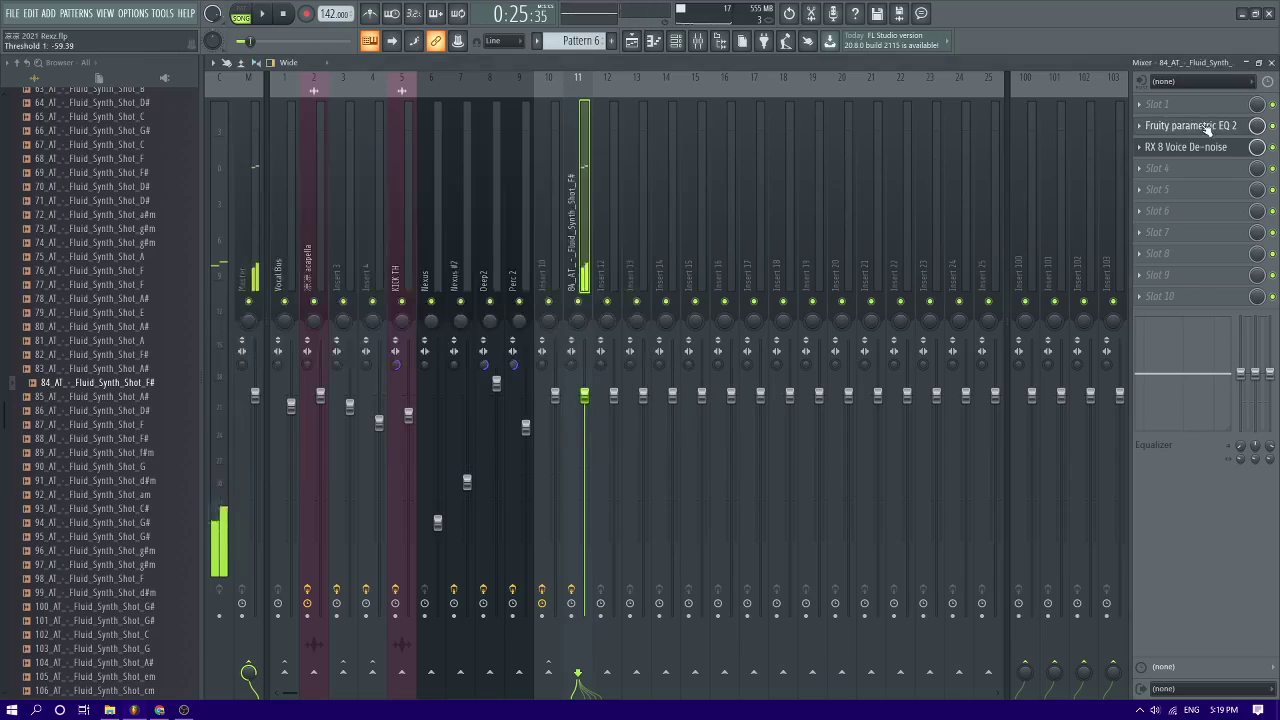
Reshape the synth shot's EQ with a deep band 4 cut at about 48 Hz and a band 3 boost in the mids
left_click(1207, 131)
left_click_drag(391, 251, 280, 303)
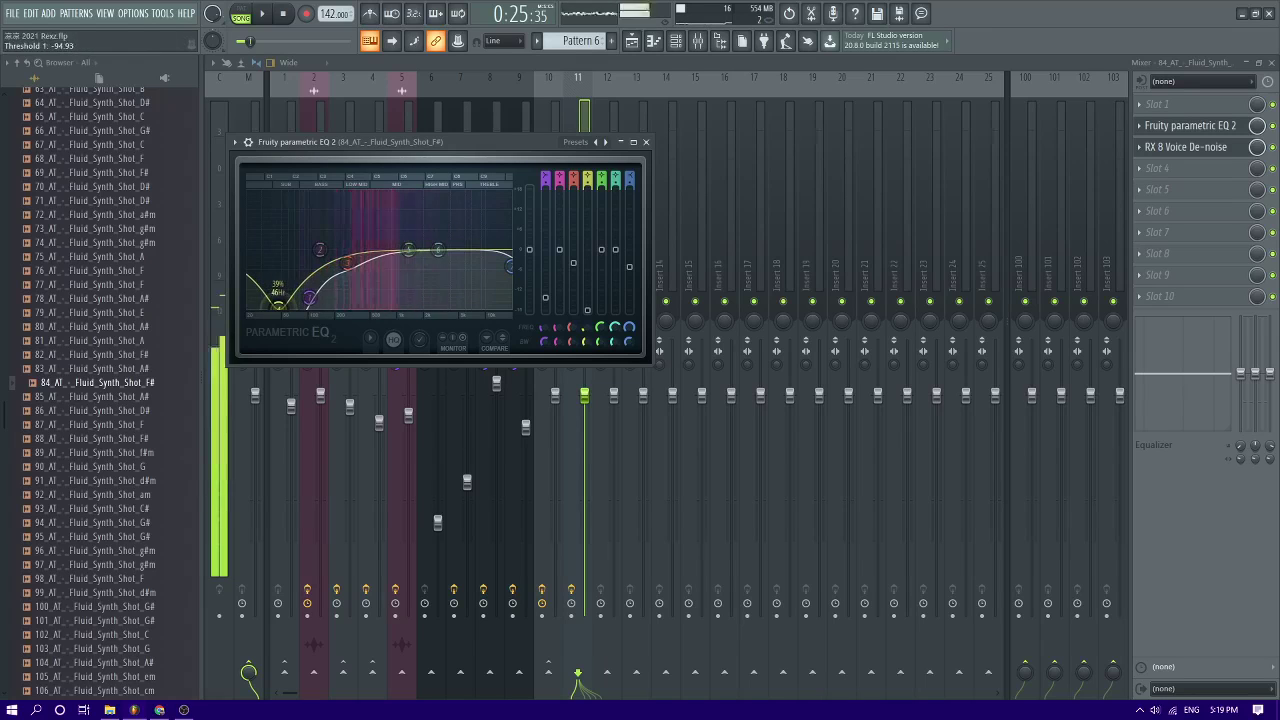
left_click_drag(347, 263, 406, 236)
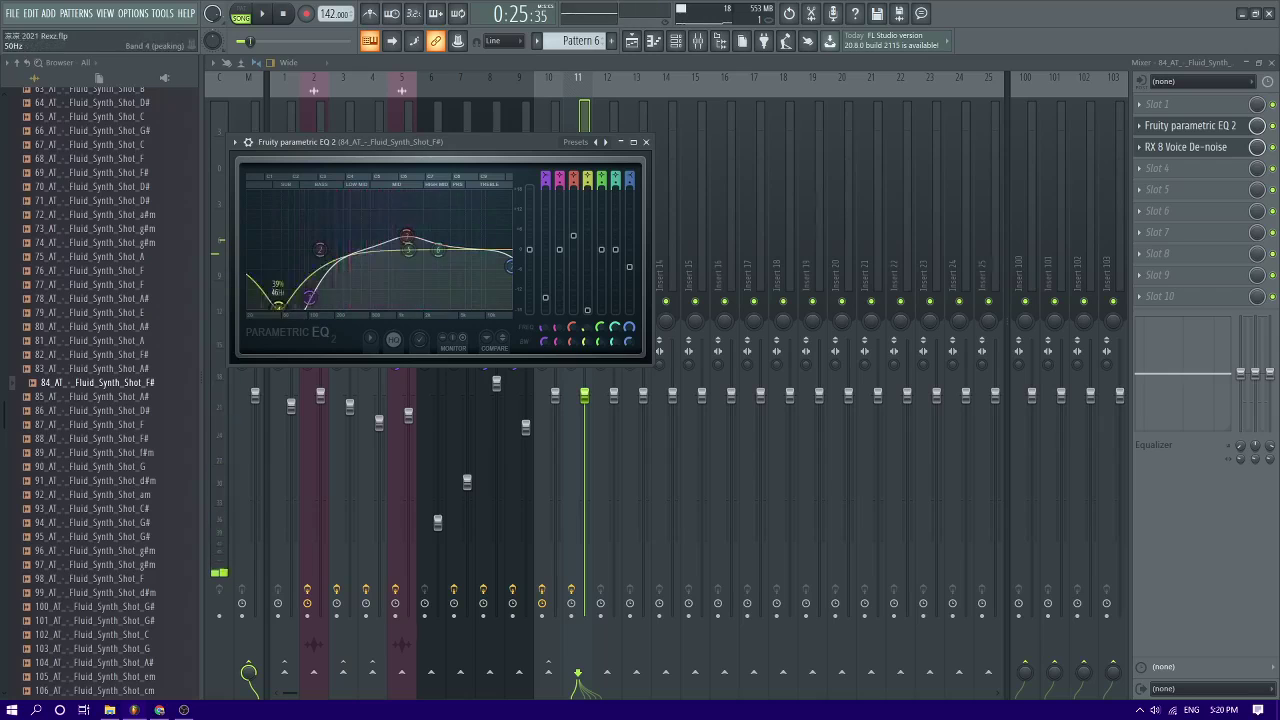
mouse_move(278, 306)
left_mouse_down()
mouse_move(309, 305)
mouse_move(280, 307)
left_mouse_up()
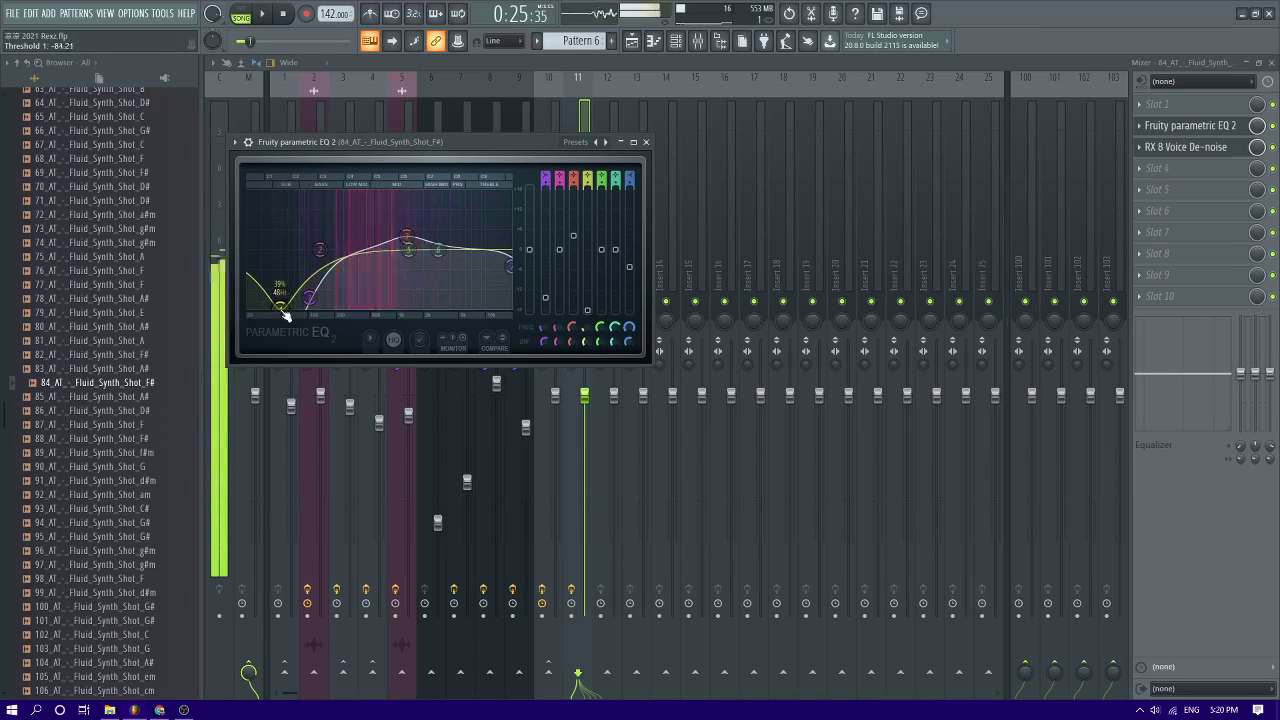
Clear the existing note in Pattern 6 and place an E5 note at the start, shortened to about one beat
left_click(653, 40)
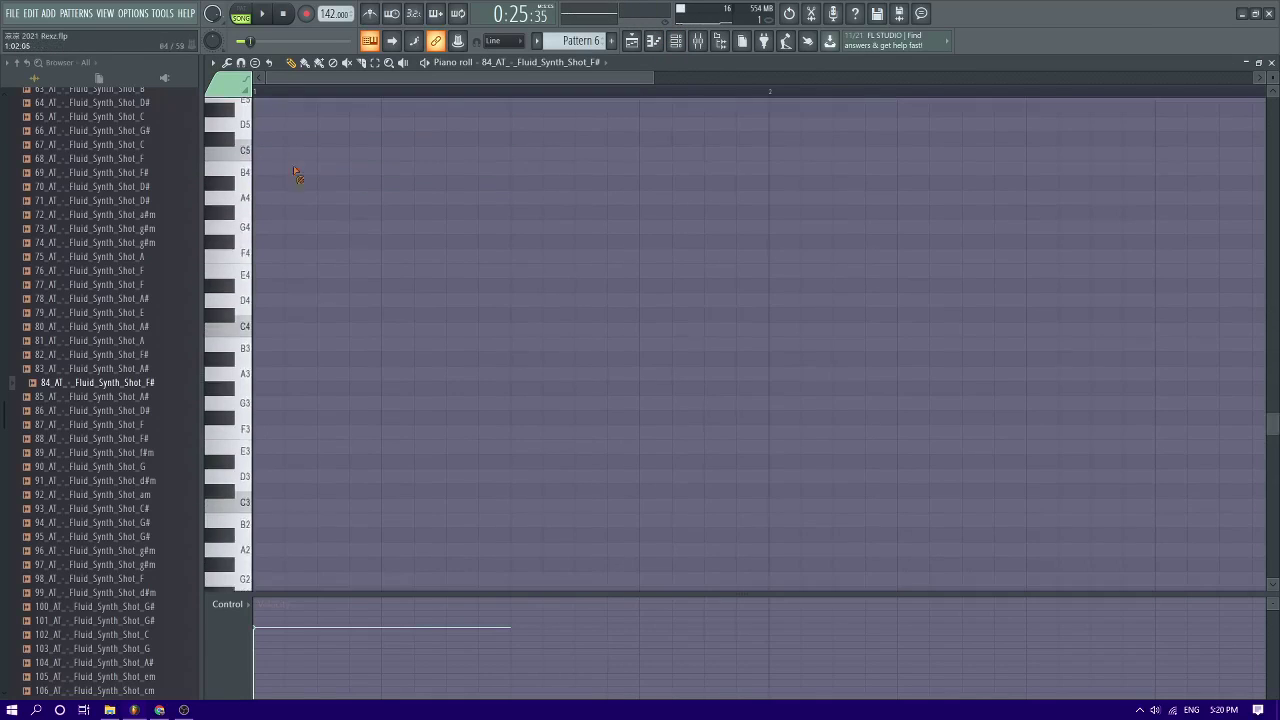
scroll(286, 304, "down", 1)
key("ctrl+x")
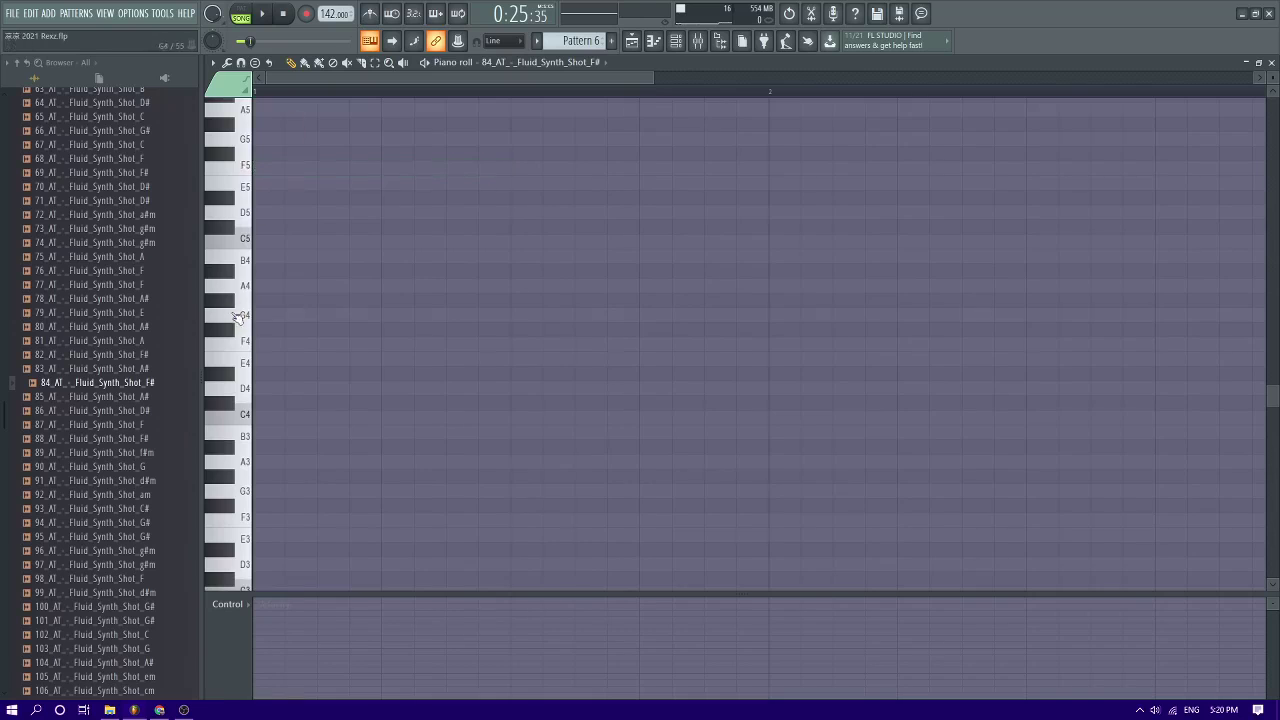
mouse_move(350, 259)
left_mouse_down()
mouse_move(206, 204)
mouse_move(180, 88)
mouse_move(162, 170)
mouse_move(175, 263)
left_mouse_up()
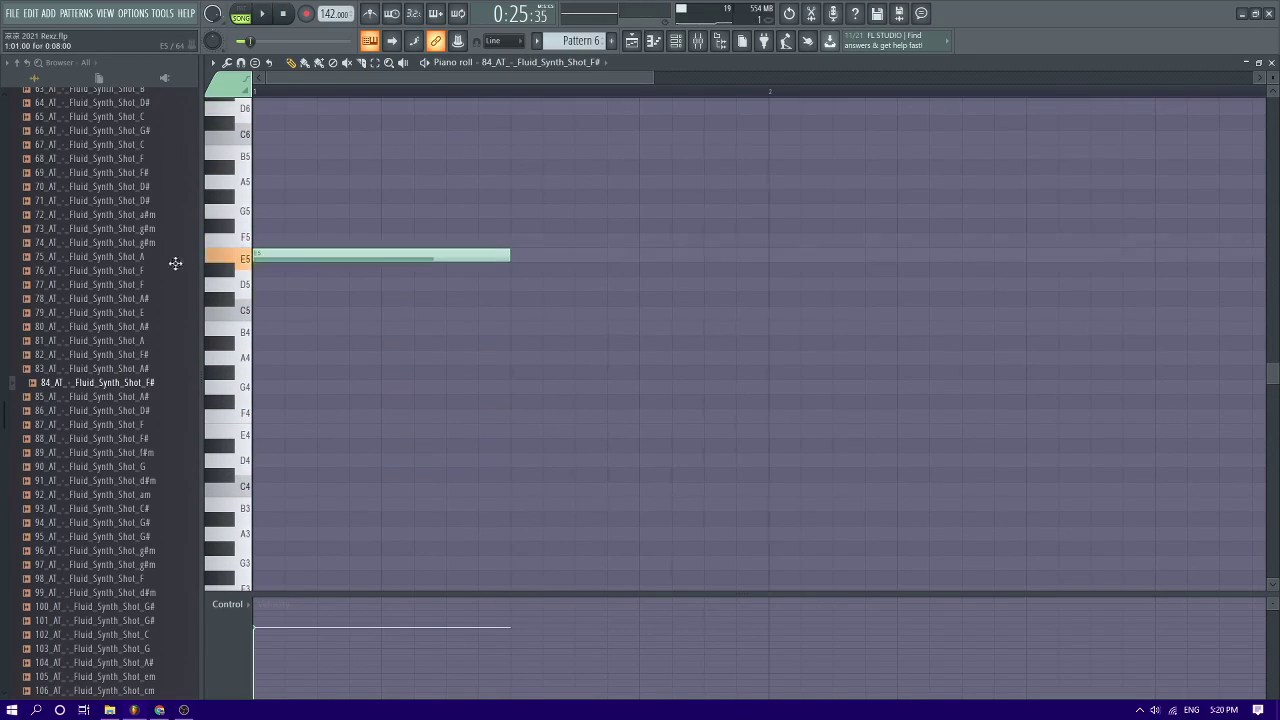
left_click_drag(512, 258, 388, 257)
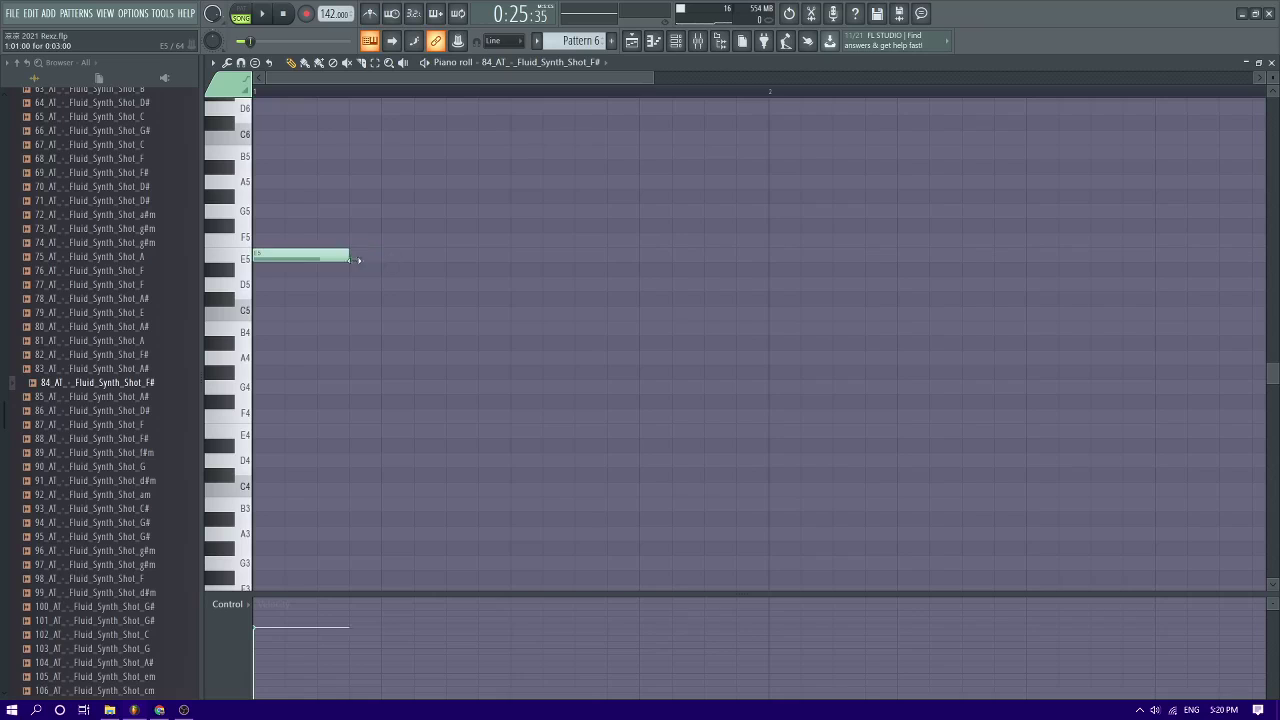
scroll(400, 252, "down", 3)
Place a Pattern 6 clip on Track 5 at bar 17 and start playback just before it
left_click(629, 40)
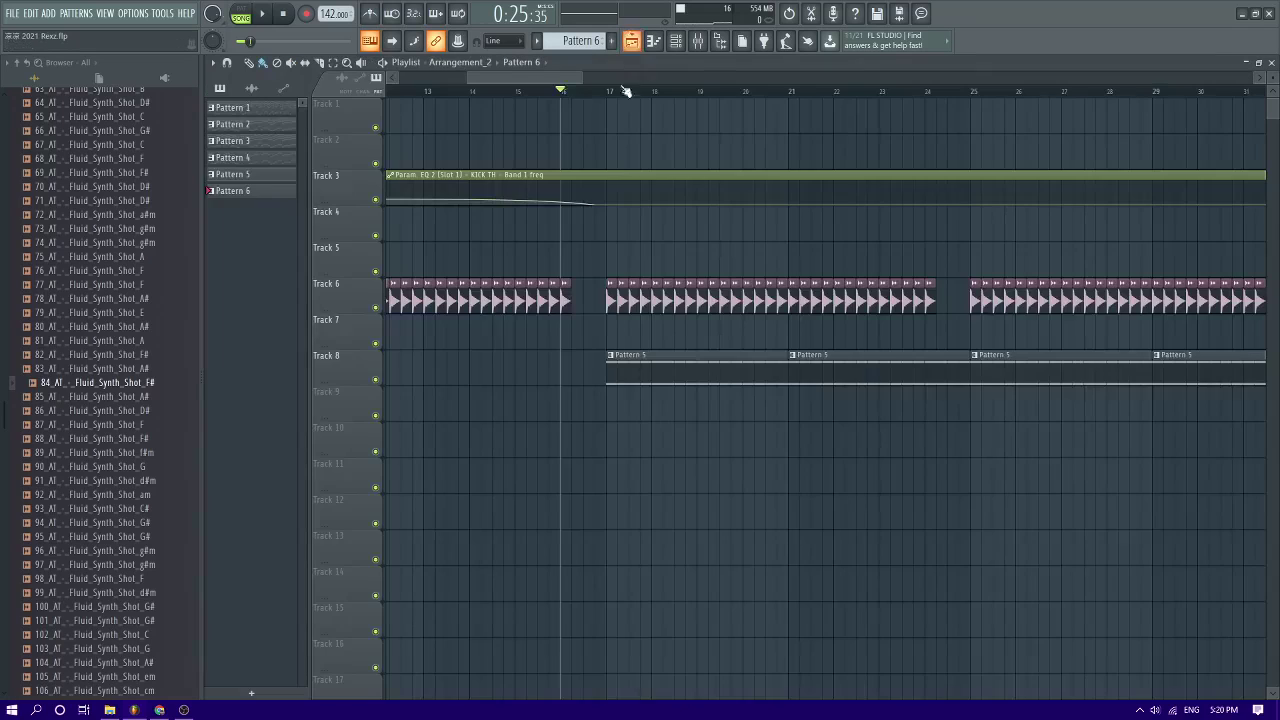
key("space")
scroll(626, 251, "up", 5)
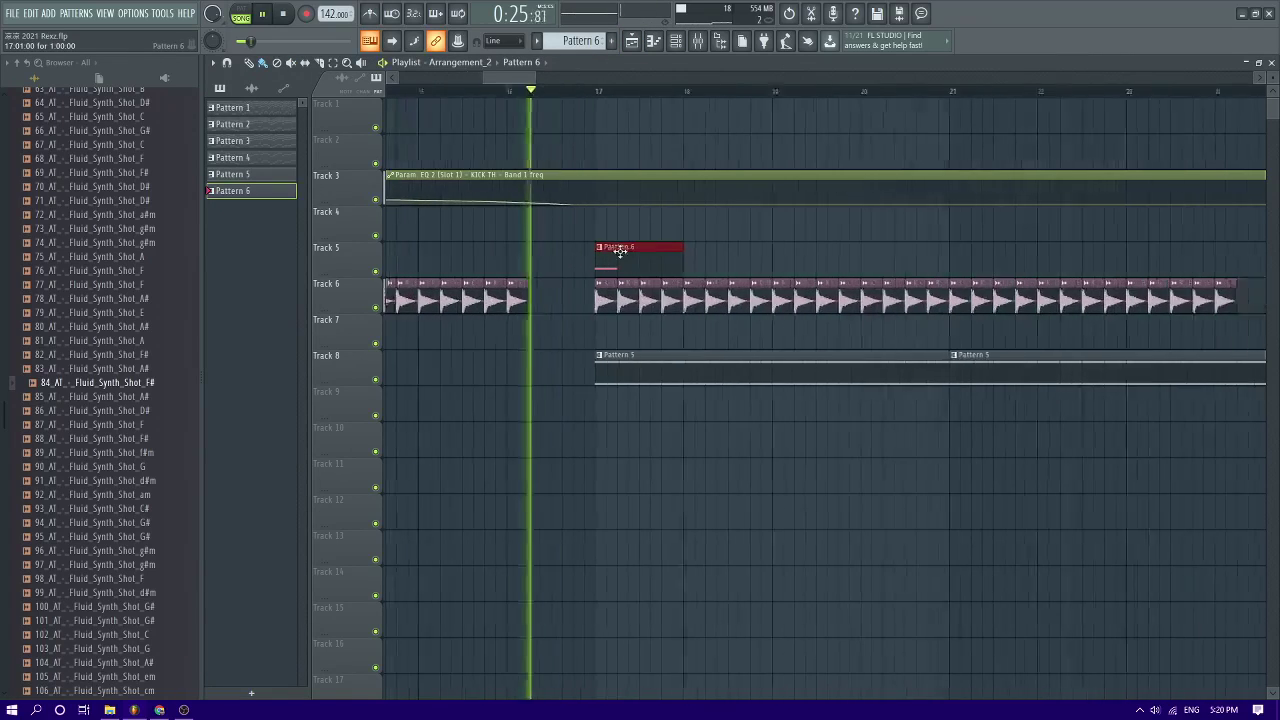
Play back Pattern 6's E5 note in the arrangement, and display the channel rack over the playlist
key("space")
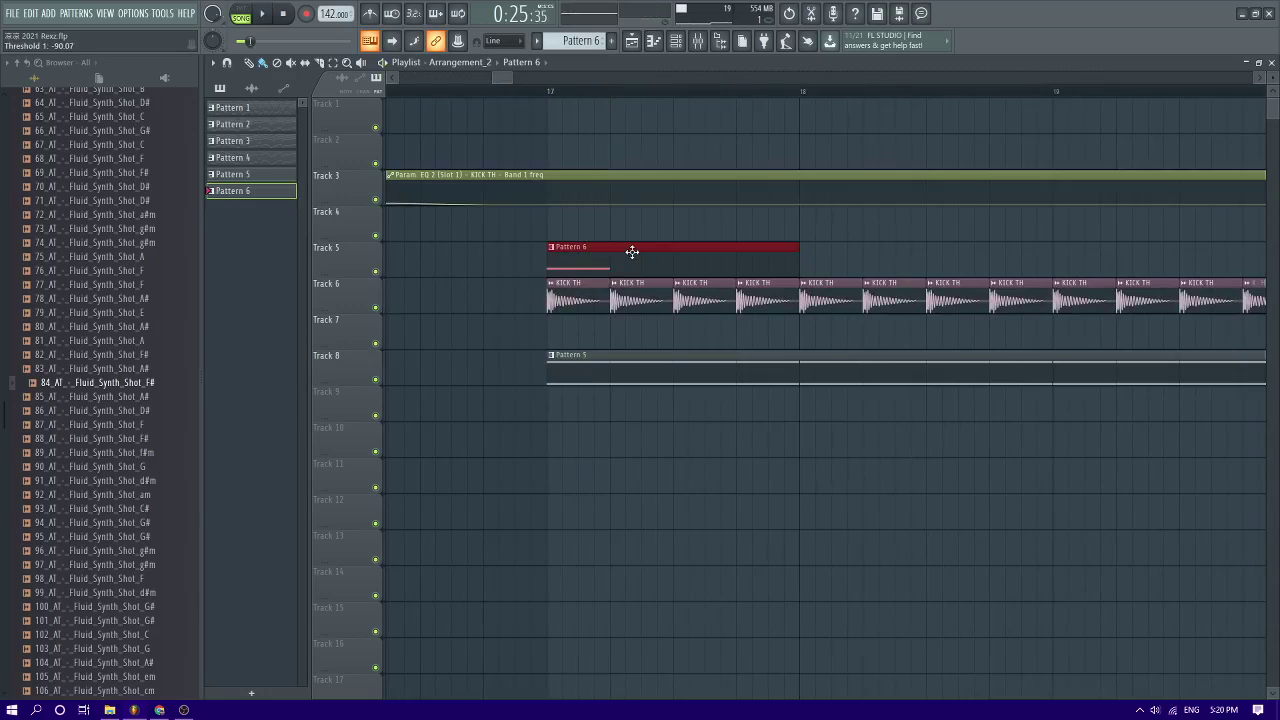
double_click(632, 251)
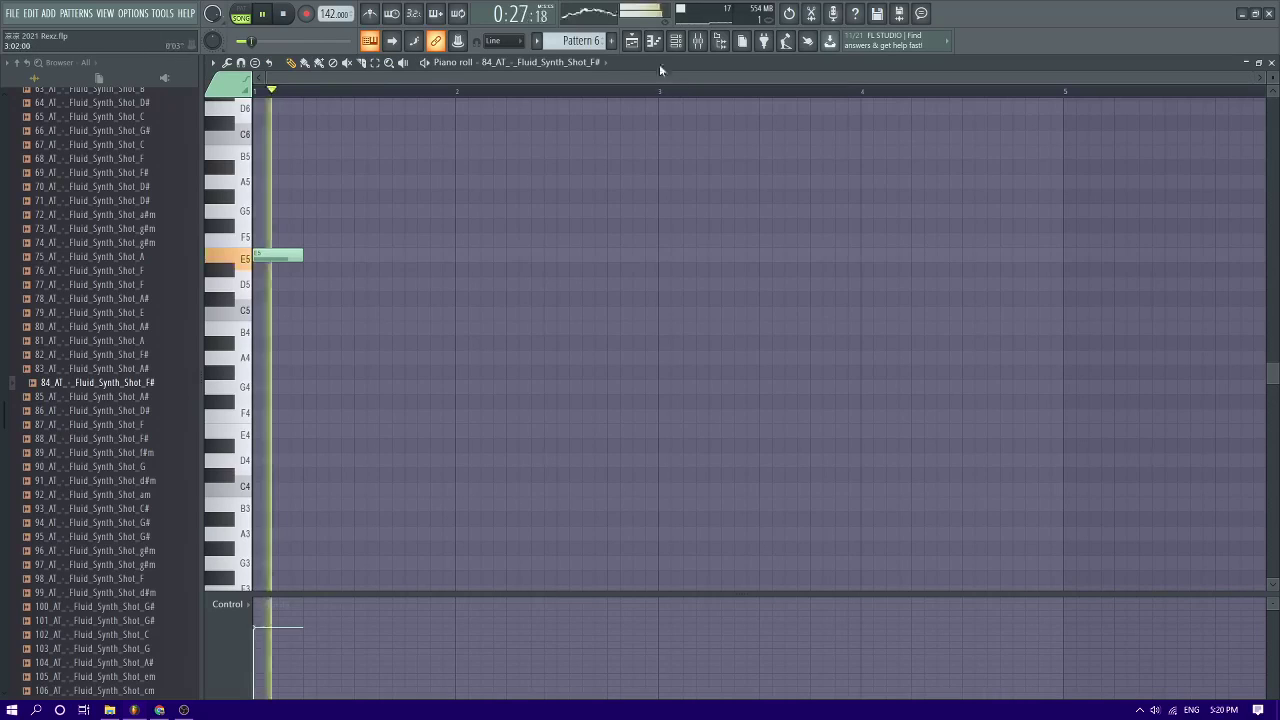
key("space")
key("F5")
left_click(676, 40)
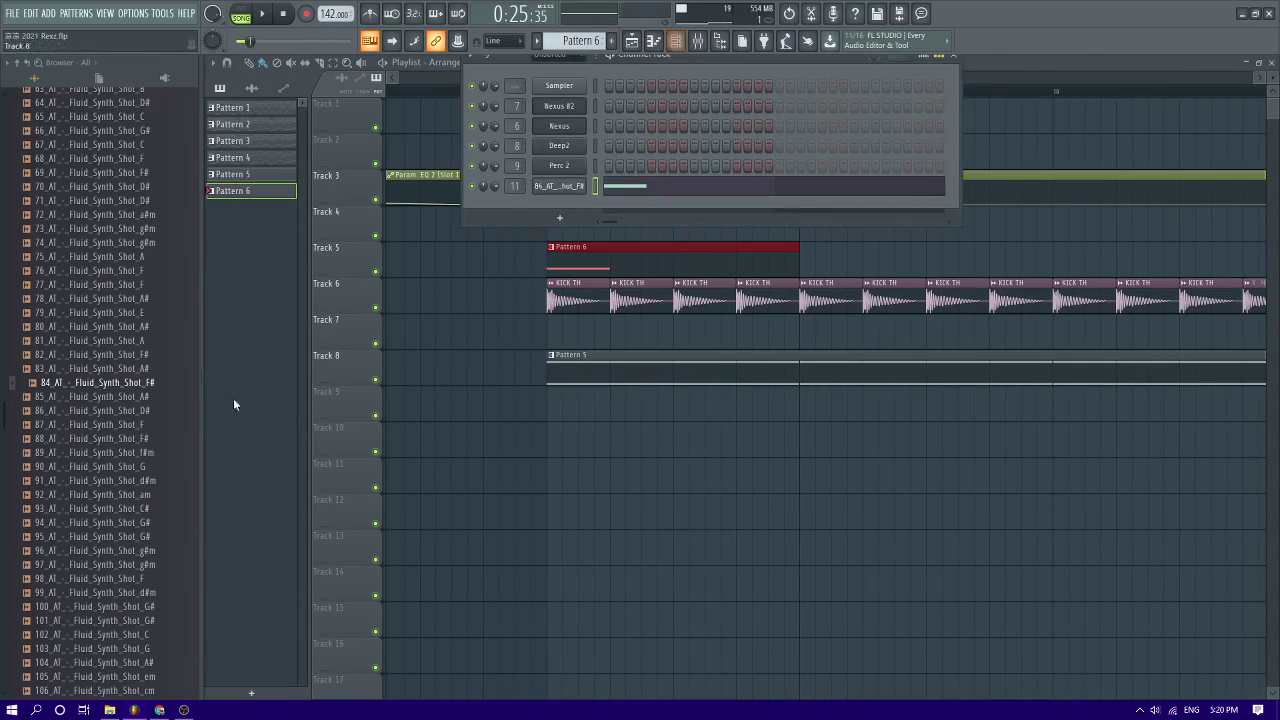
Audition the remaining Fluid Synth Shot samples below number 84 for a replacement sound
key("Down")
key("Down")
key("Down")
key("Down")
key("Down")
key("Down")
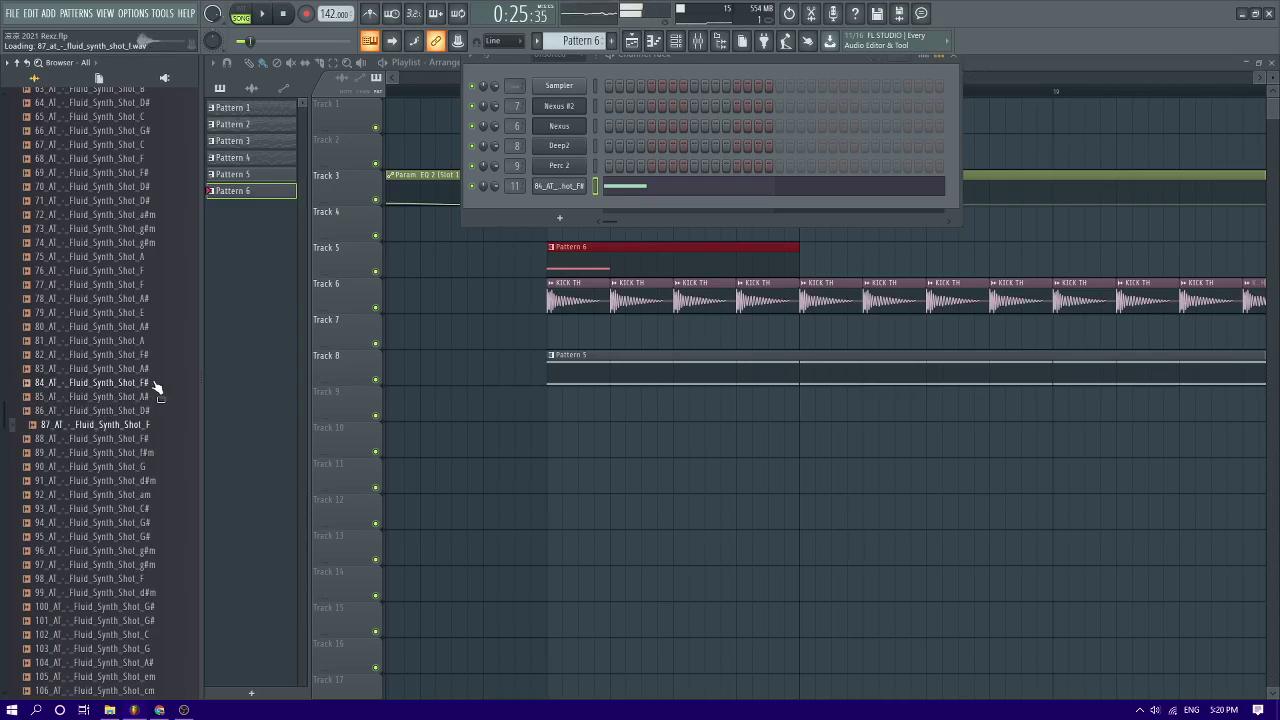
key("Down")
key("Down")
key("Down")
scroll(172, 391, "down", 8)
key("Down")
key("Down")
key("Down")
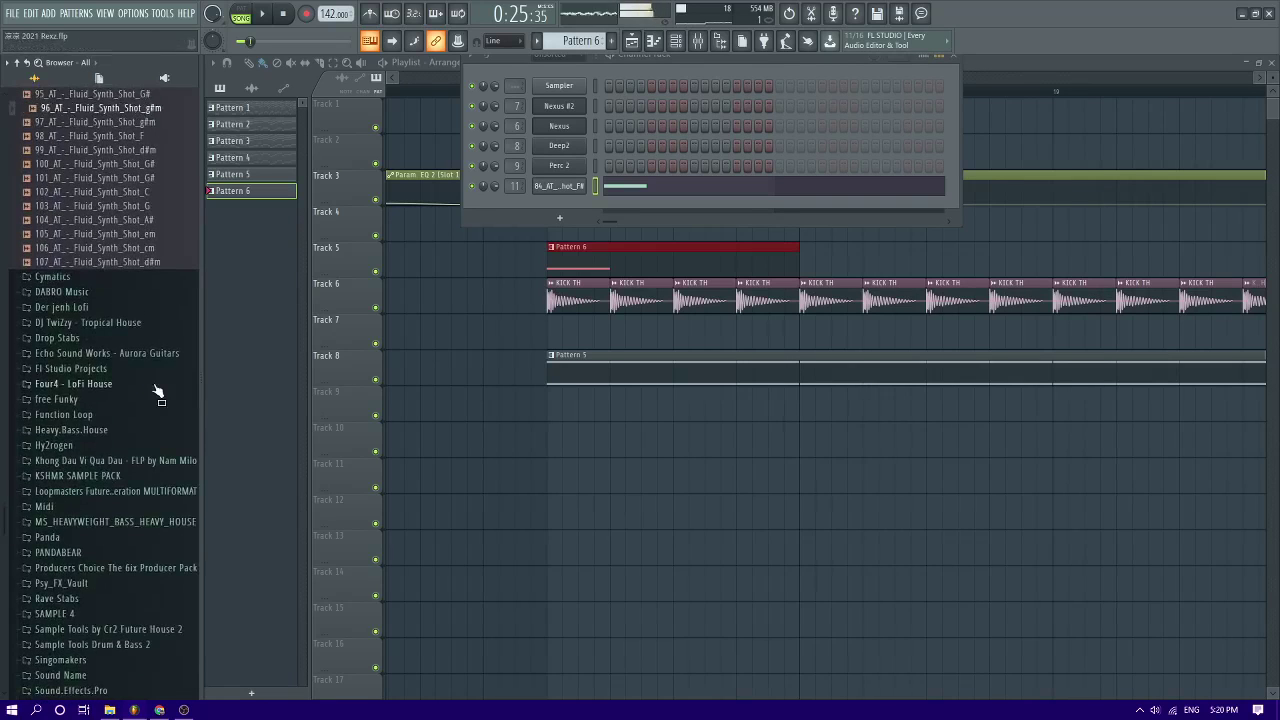
scroll(156, 388, "up", 3)
key("Down")
key("Down")
key("Down")
key("Down")
key("Down")
key("Down")
key("Down")
key("Down")
key("Down")
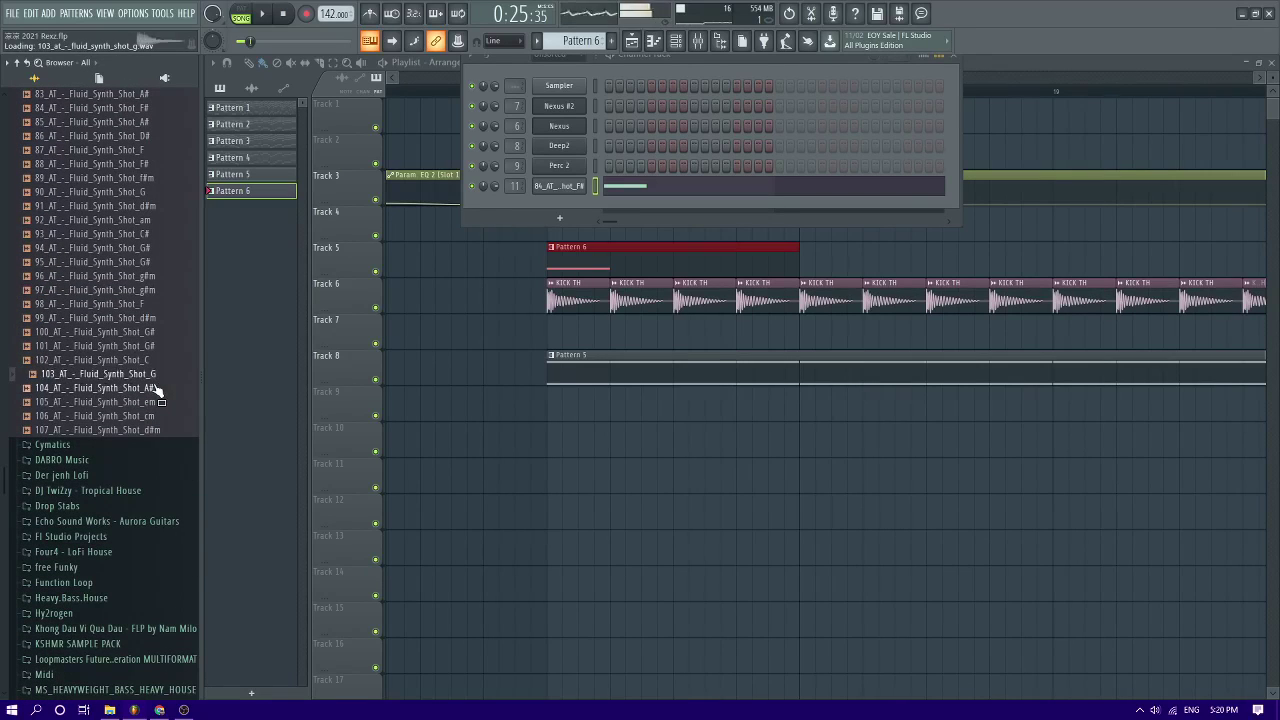
scroll(140, 388, "down", 6)
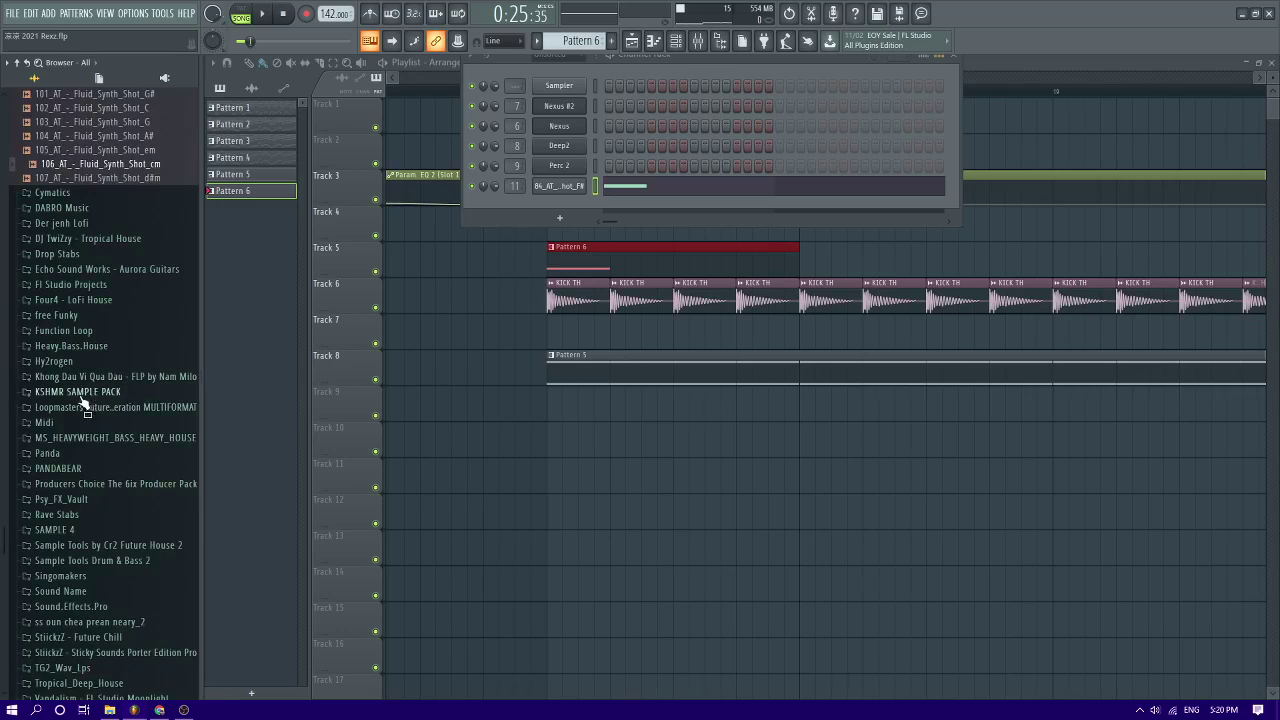
Open the KSHMR_Stabs folder inside KSHMR_FX_Elements of KSHMR Sample Pack Vol.3
left_click(82, 395)
left_click(110, 439)
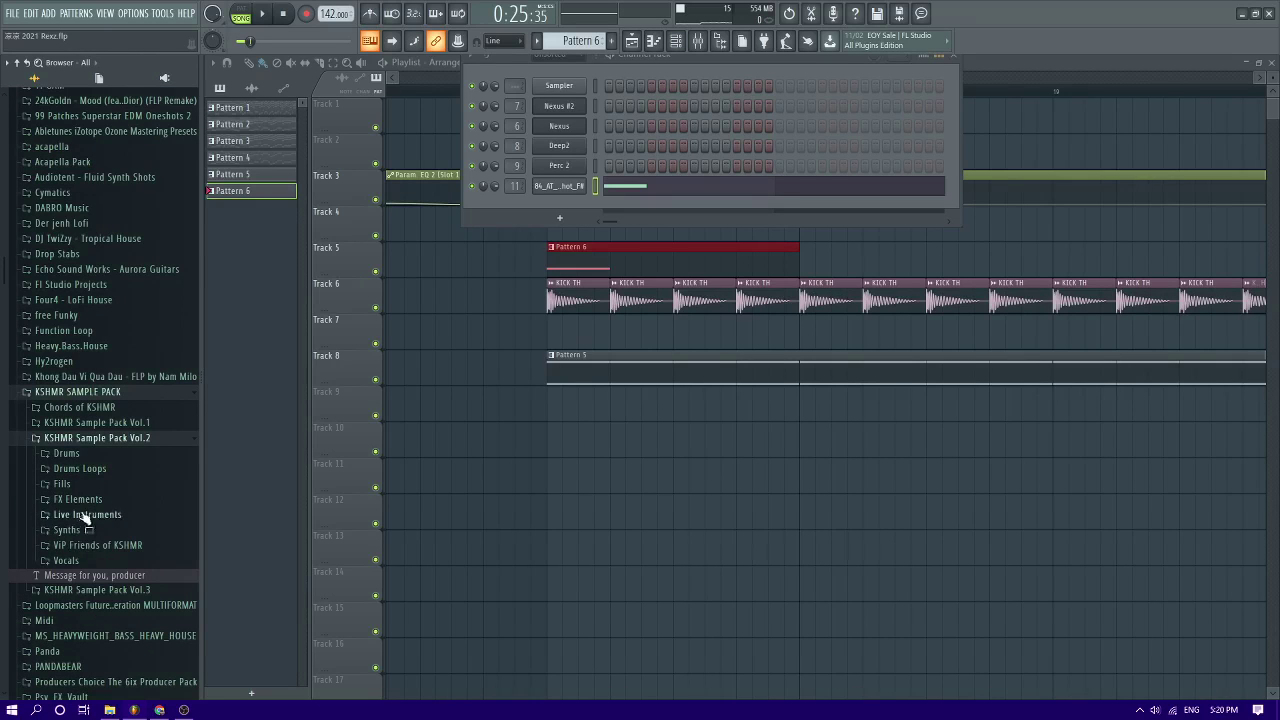
left_click(88, 438)
left_click(90, 453)
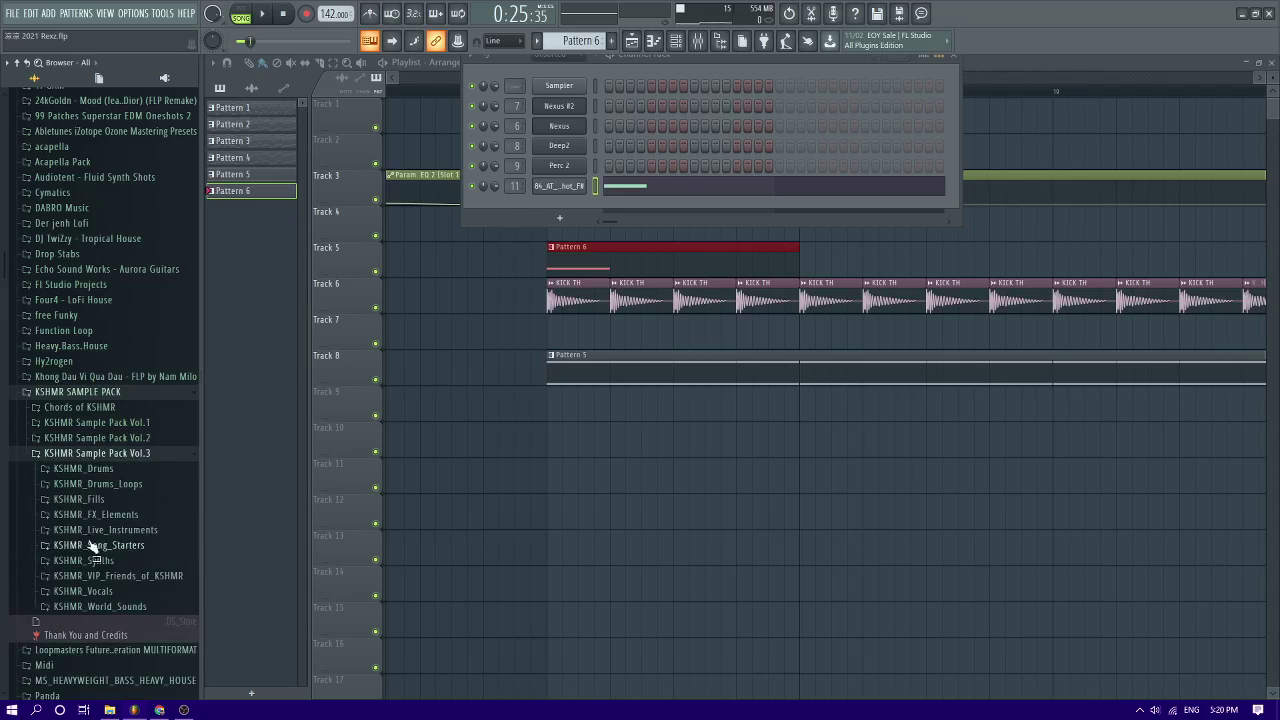
left_click(113, 513)
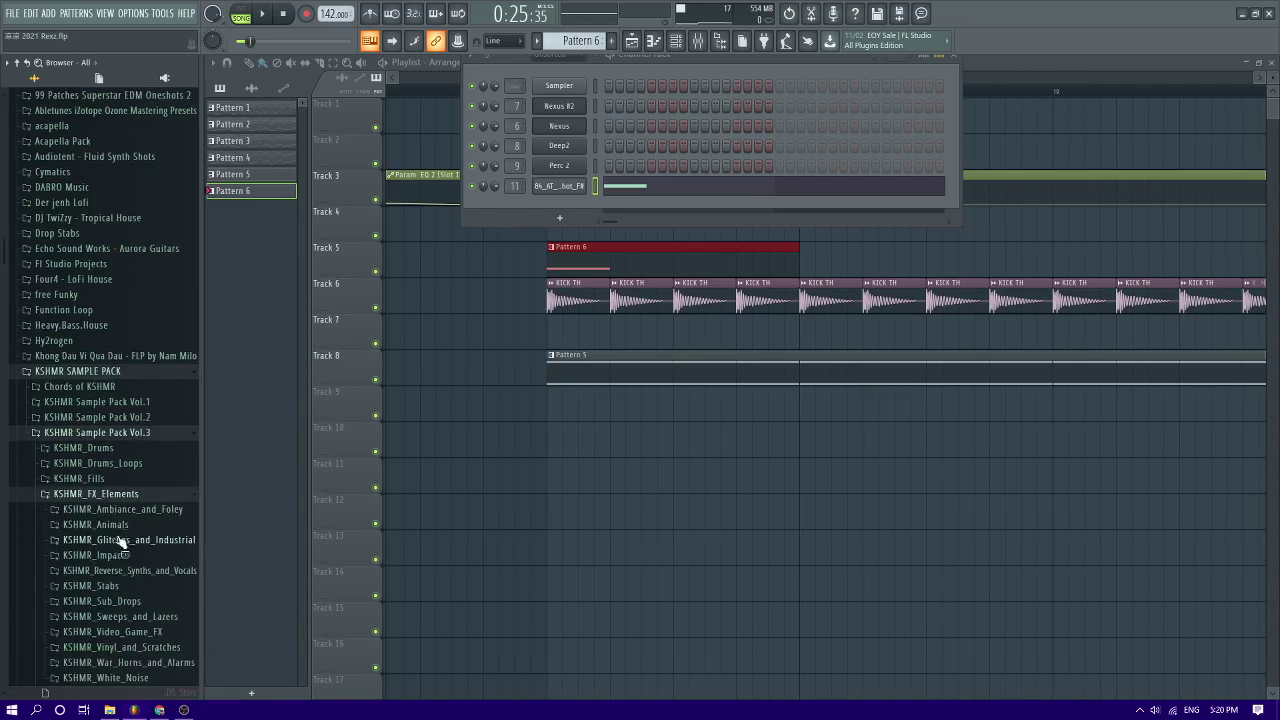
left_click(140, 587)
Audition several KSHMR stabs and replace channel 11's synth shot sample with KSHMR_Stab_09_E
left_click(133, 595)
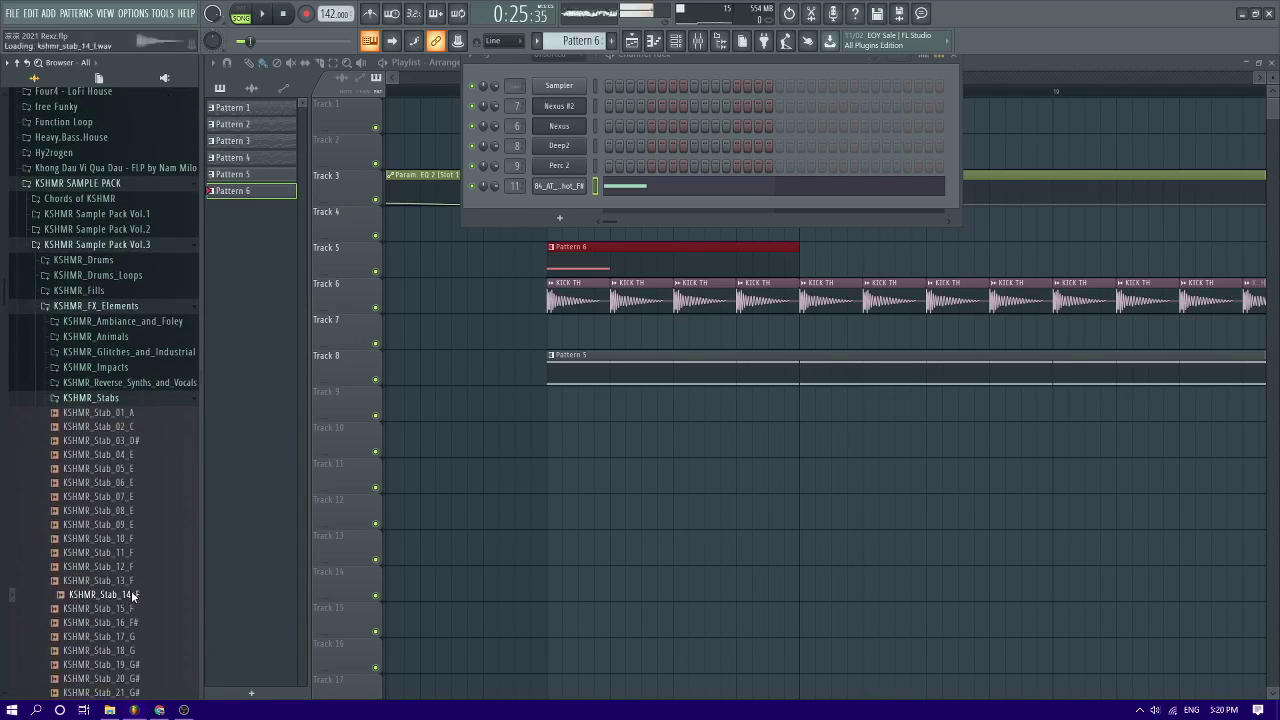
left_click(132, 525)
left_click(138, 512)
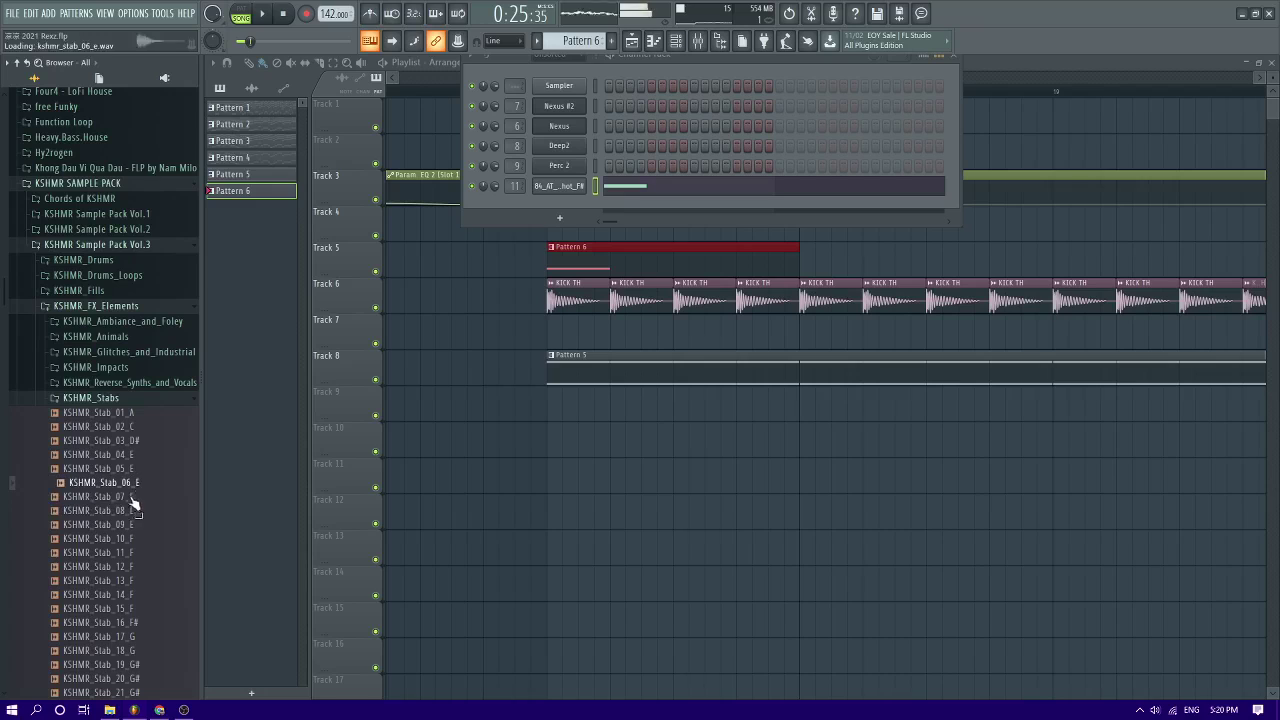
left_click(120, 484)
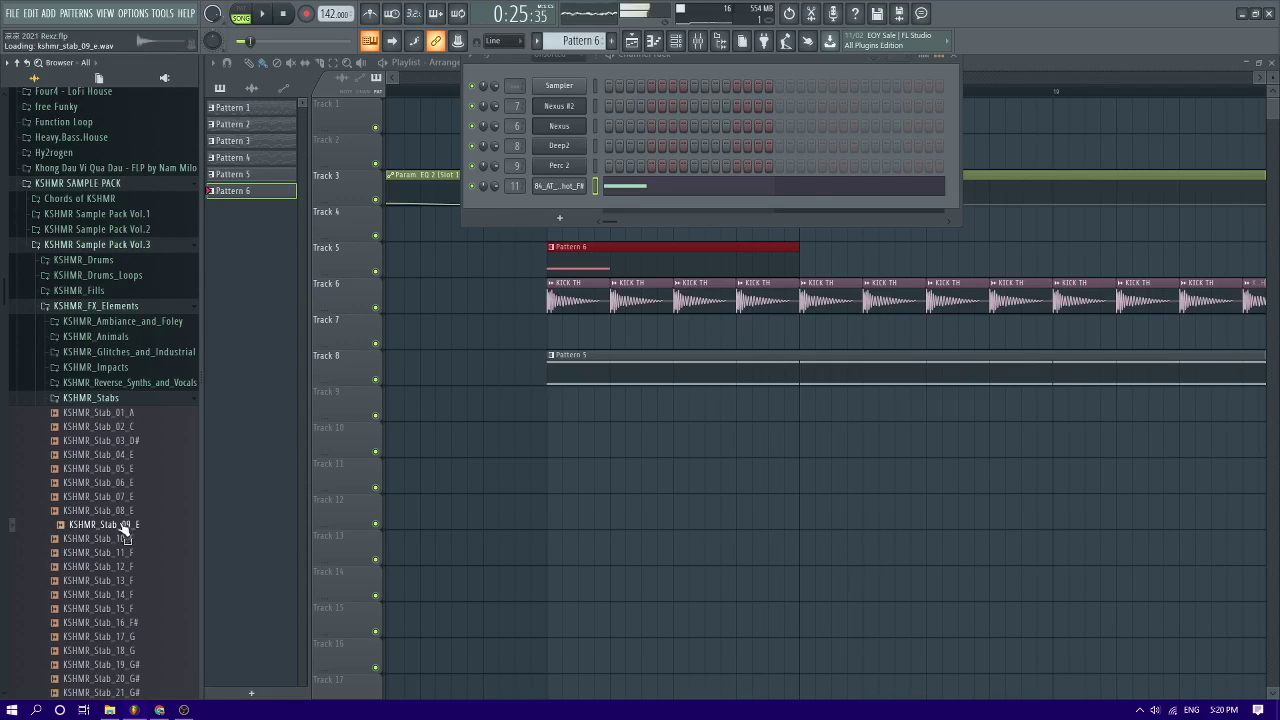
left_click_drag(270, 401, 575, 188)
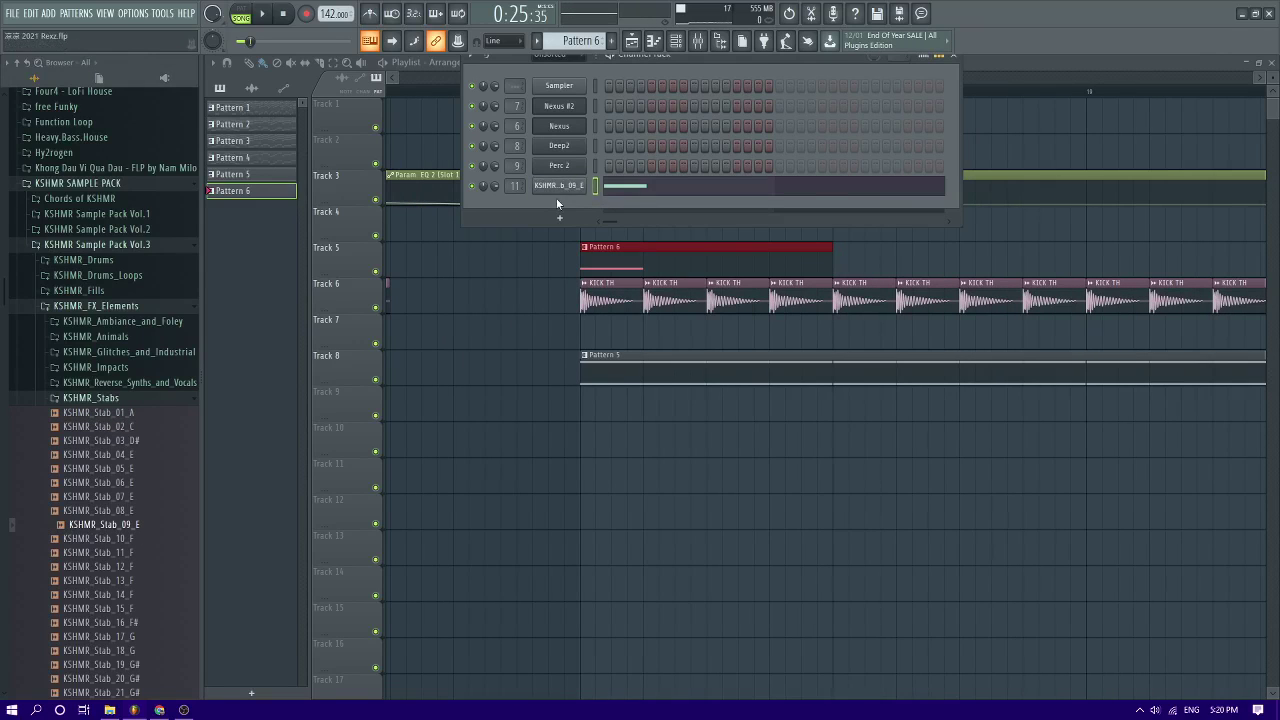
Set the stab channel's root note to E5 and reduce its volume envelope's decay and sustain to minimum
left_click(559, 186)
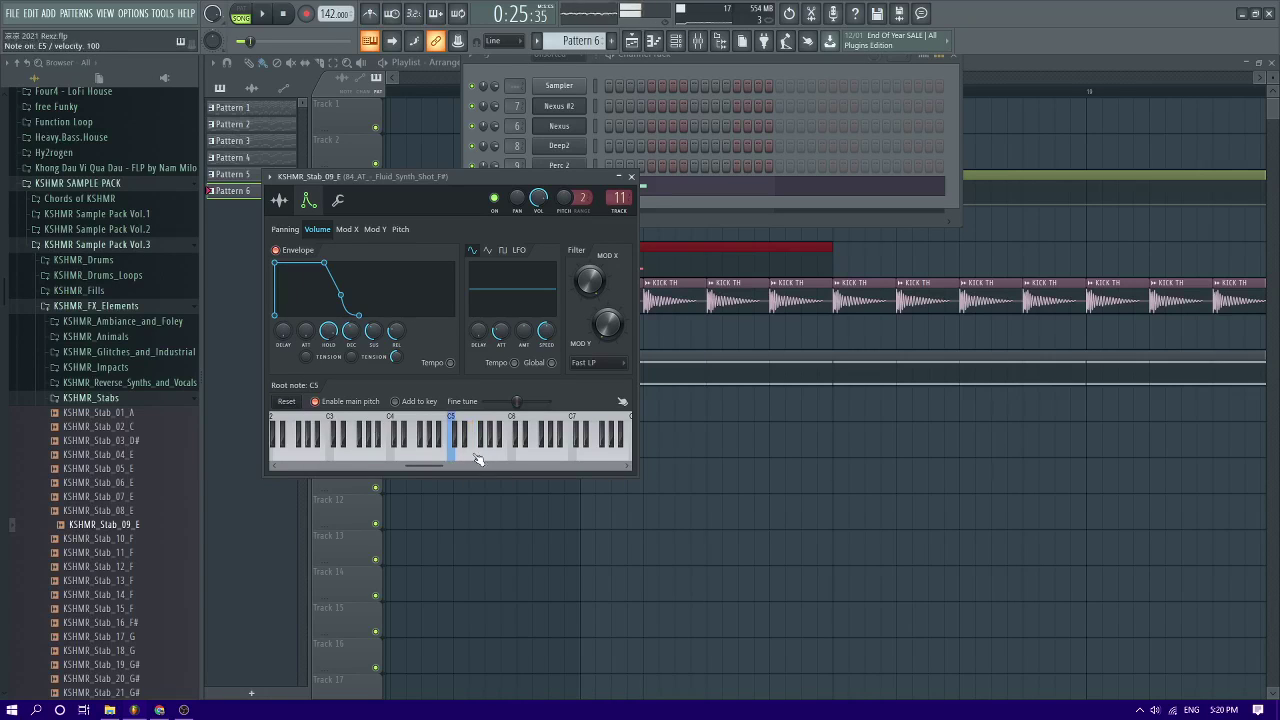
left_click(279, 200)
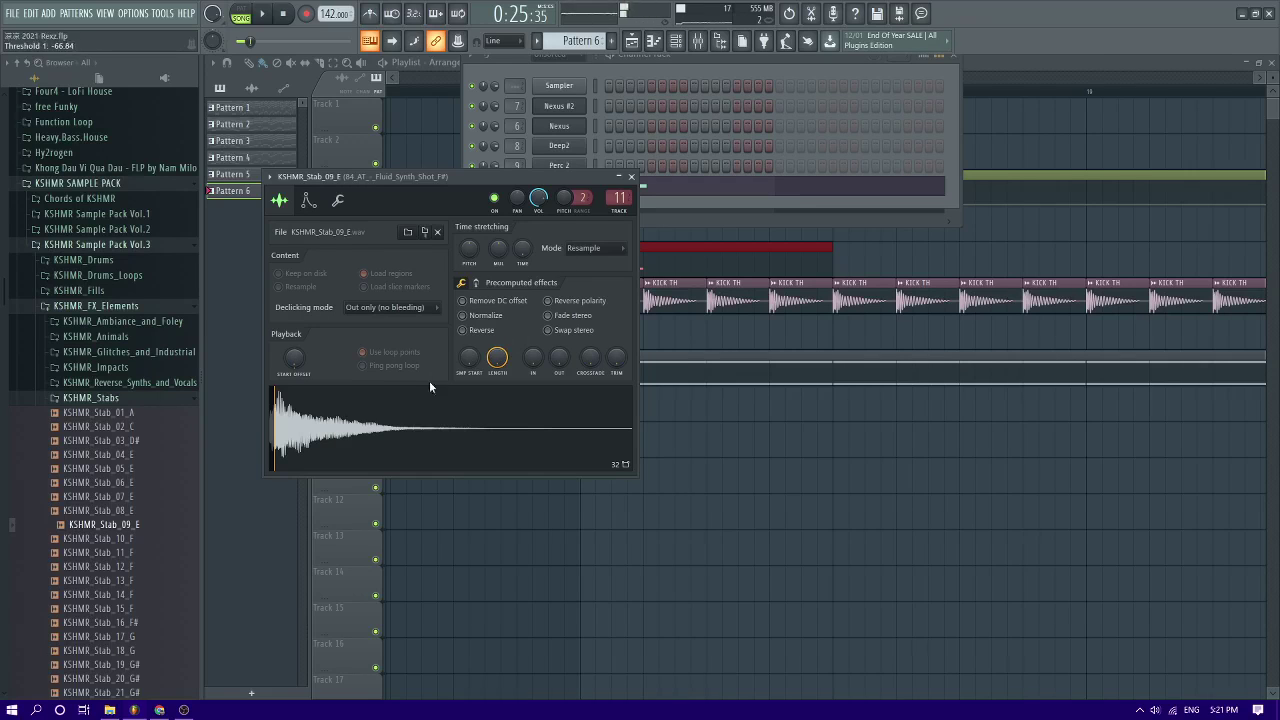
left_click(309, 201)
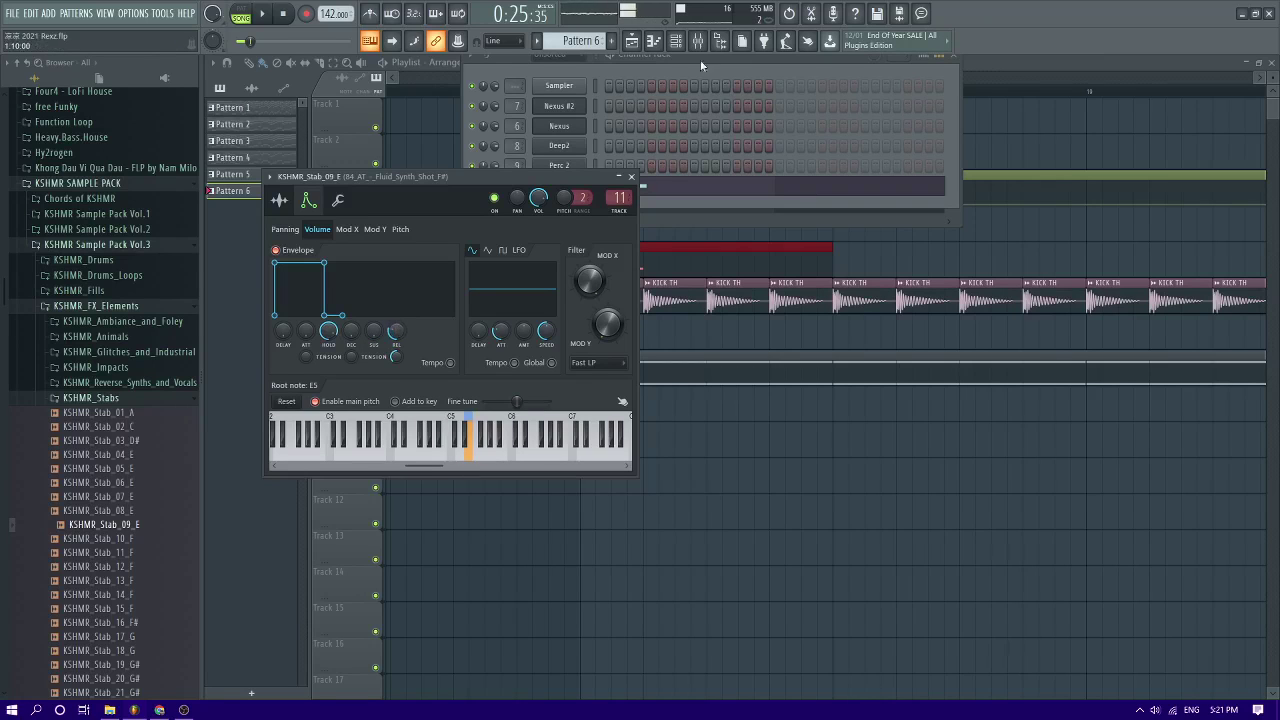
Replace RX 8 Voice De-noise in slot 3 of the stab's mixer track with Fruity Reeverb 2
left_click(698, 41)
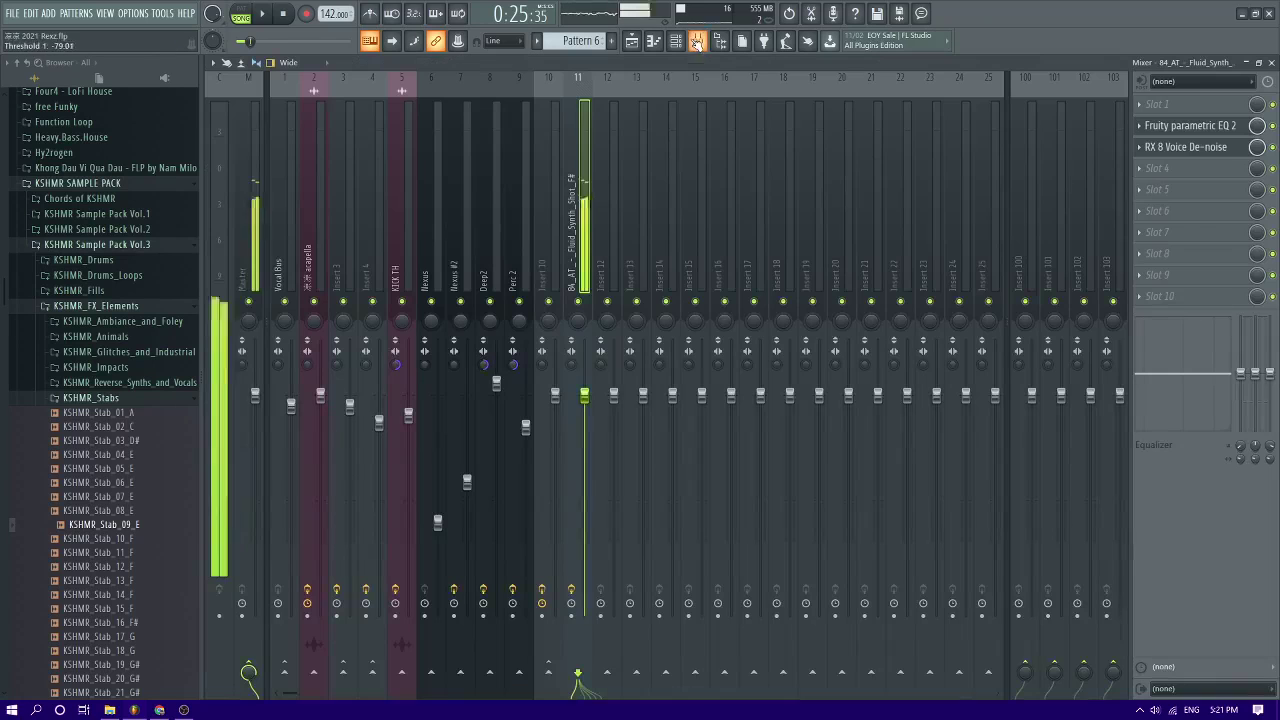
left_click(1273, 147)
key("e")
key("e")
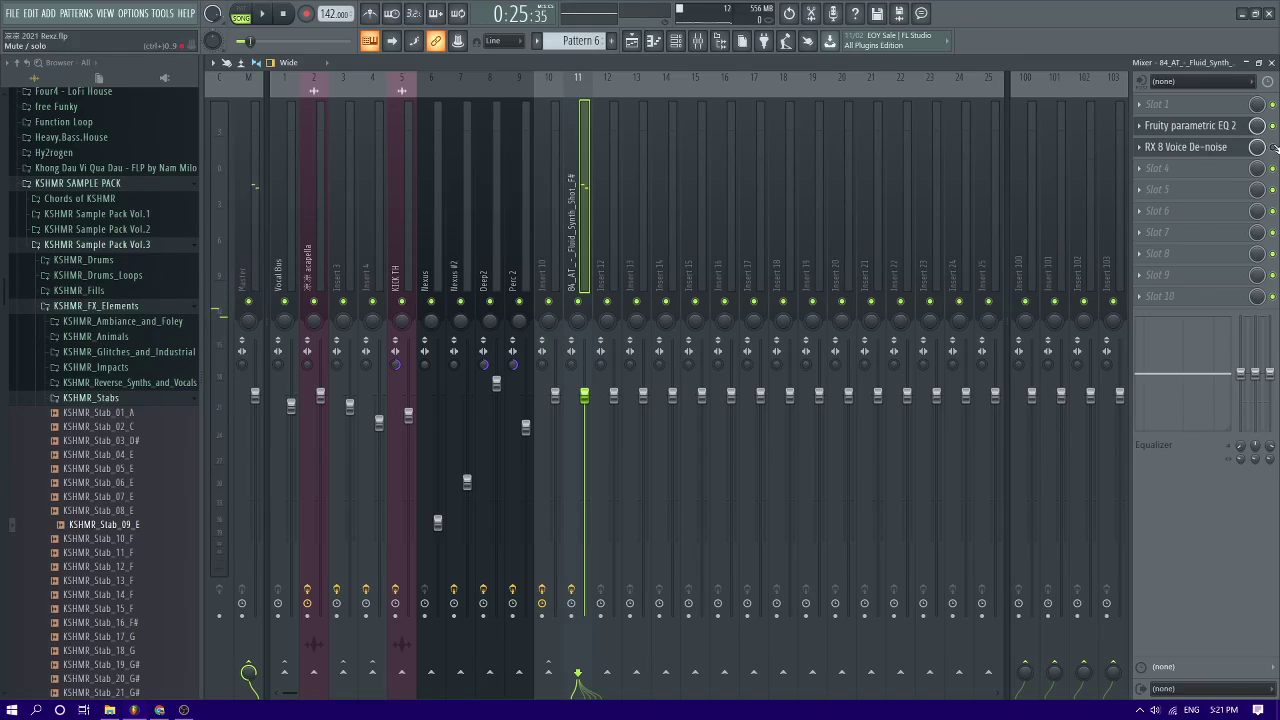
left_click(1141, 148)
mouse_move(1146, 164)
left_click(886, 407)
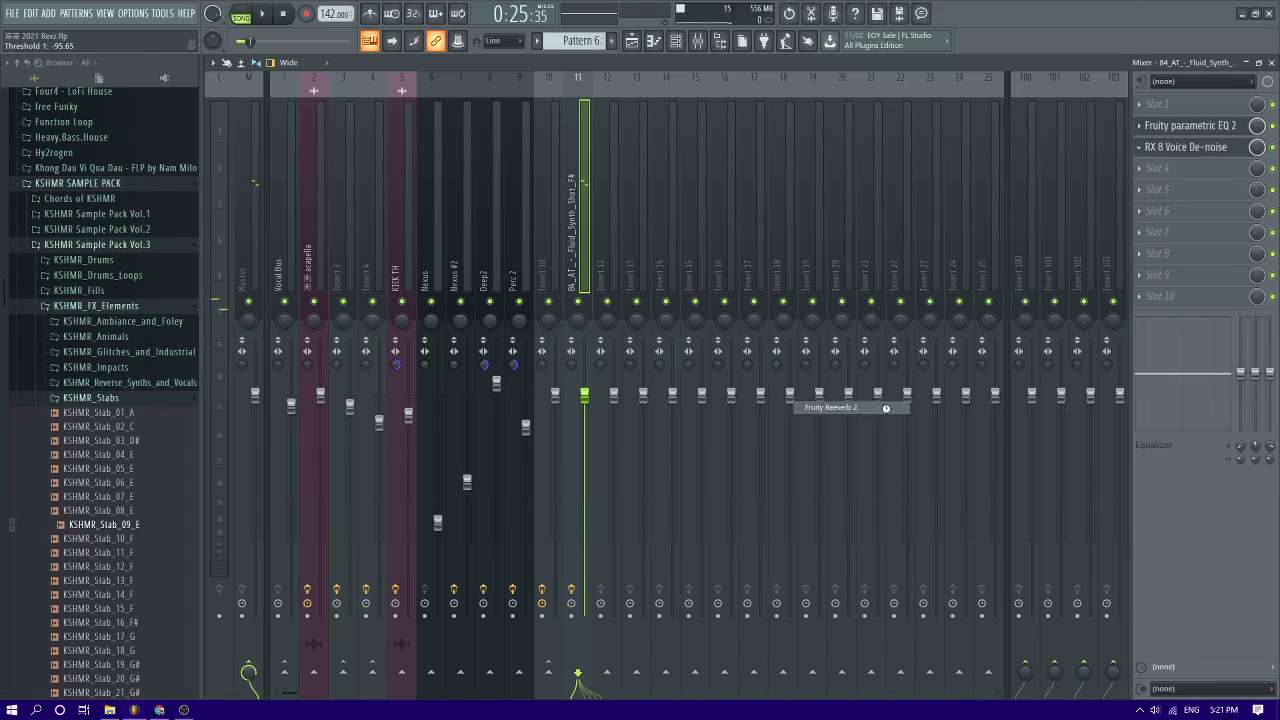
Adjust the Fruity Reeverb 2 level sliders while playing test notes of the stab
key("e")
key("e")
left_click_drag(565, 202, 586, 203)
key("e")
key("e")
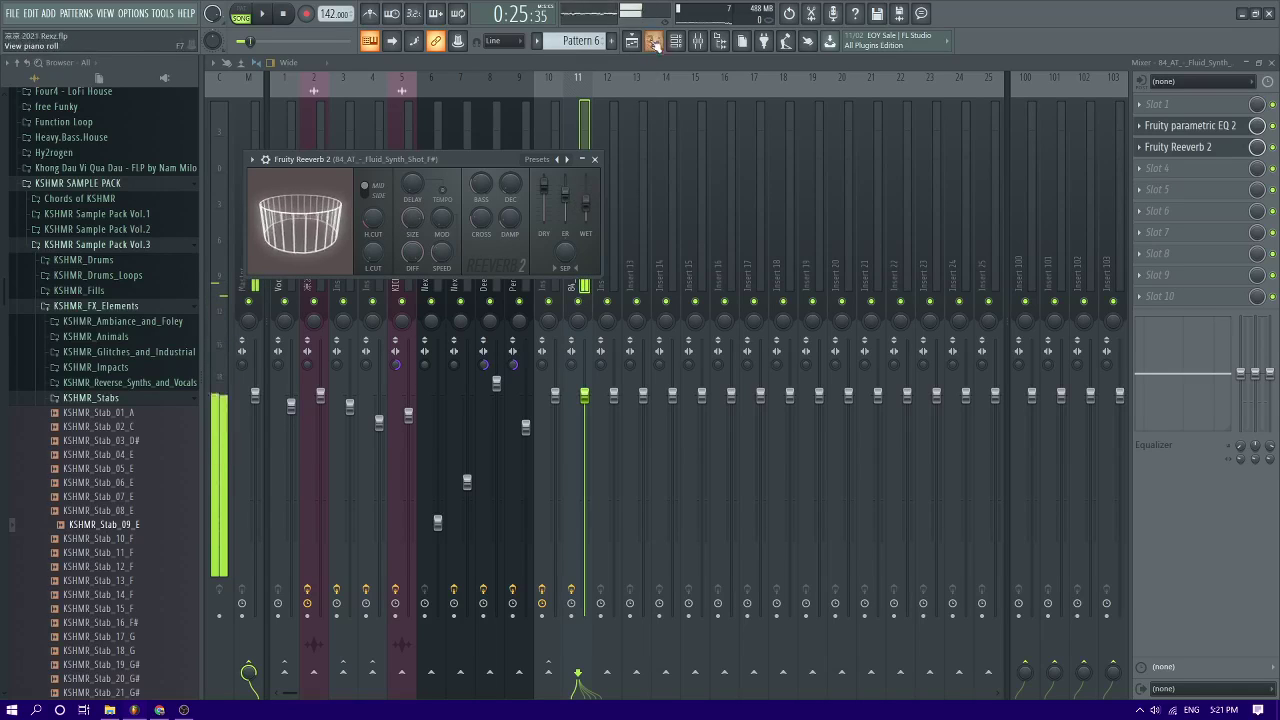
In Pattern 6, add a one-beat E5 stab note at bar 3 and an F#5 note directly before it
key("F7")
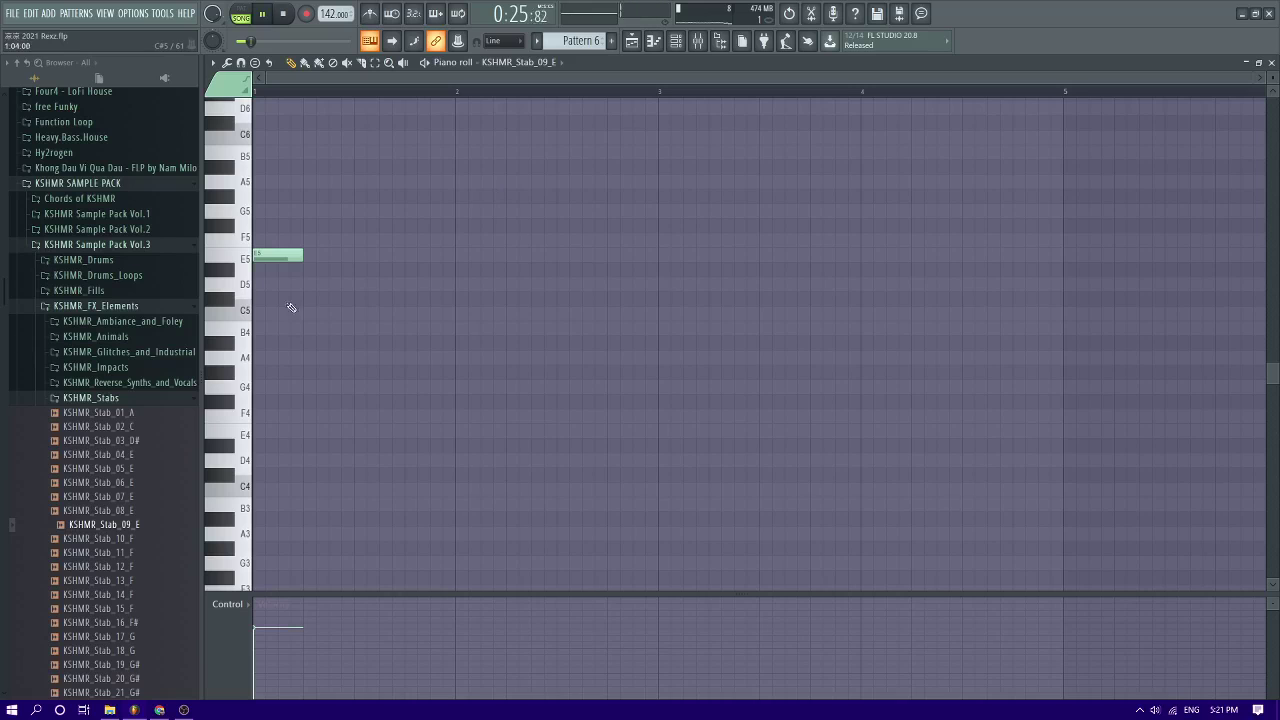
left_click(632, 44)
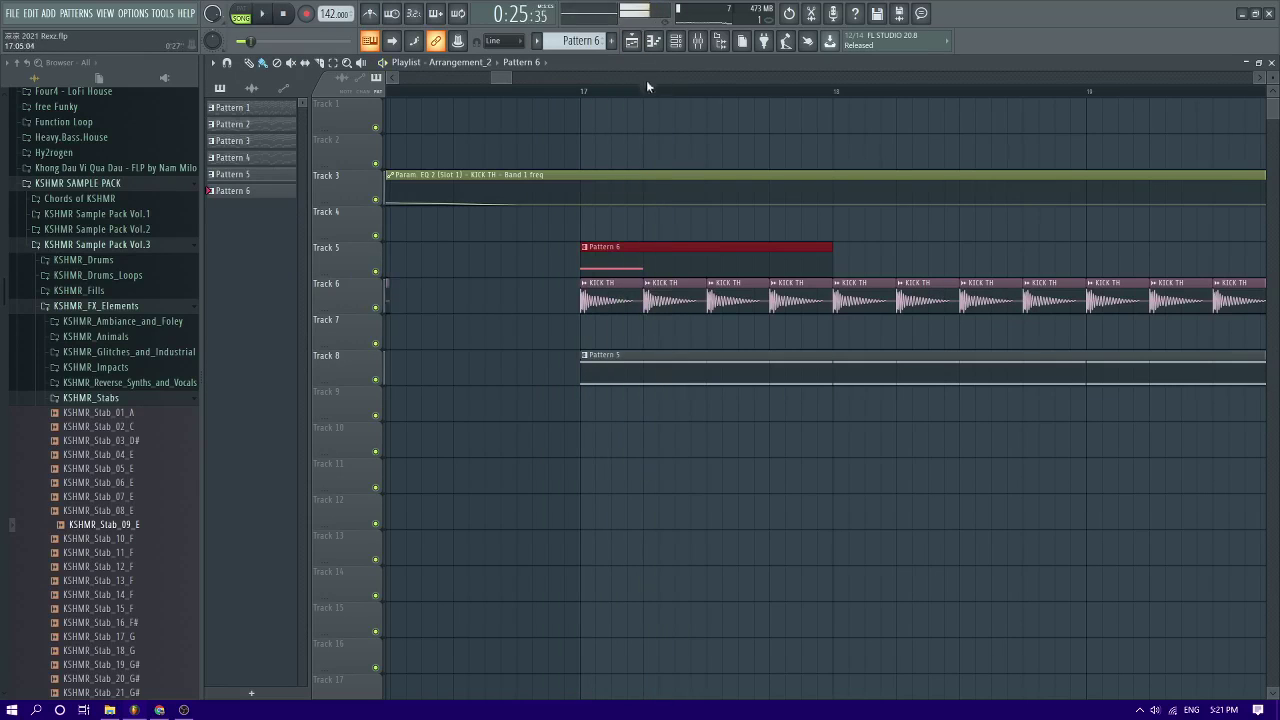
double_click(660, 249)
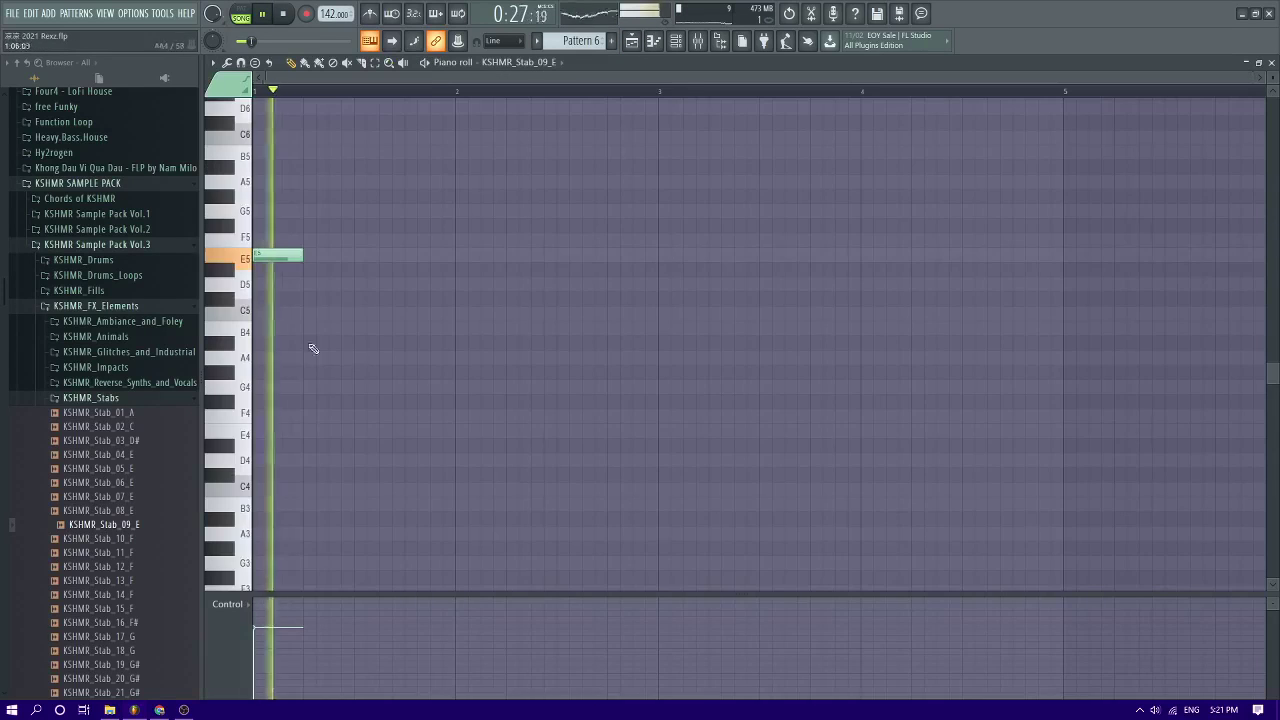
left_click(665, 256)
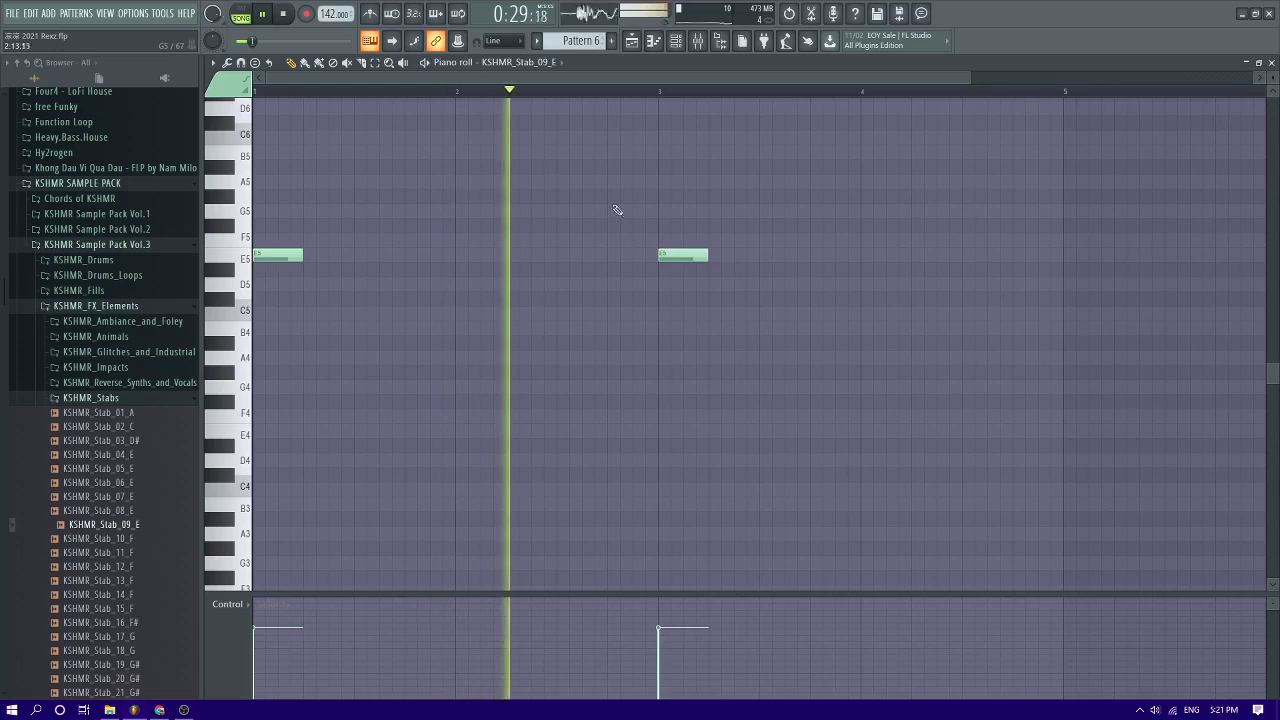
left_click(626, 197)
key("space")
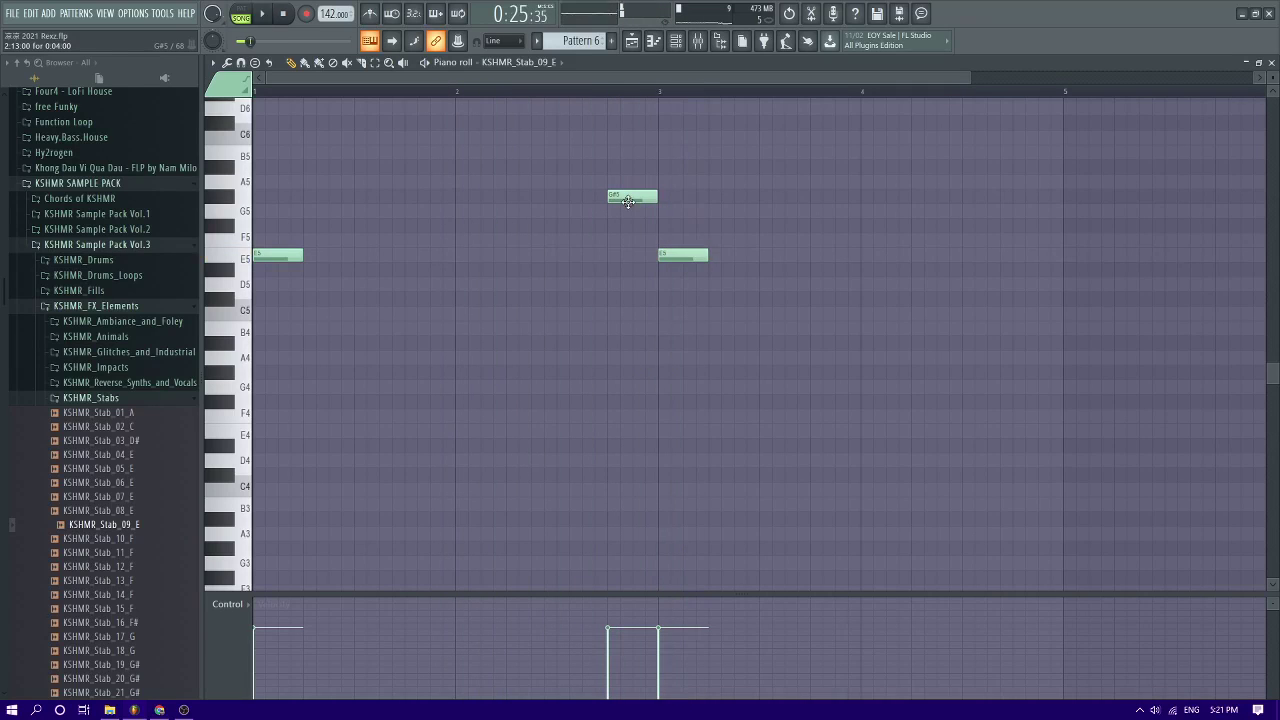
left_click_drag(628, 210, 620, 227)
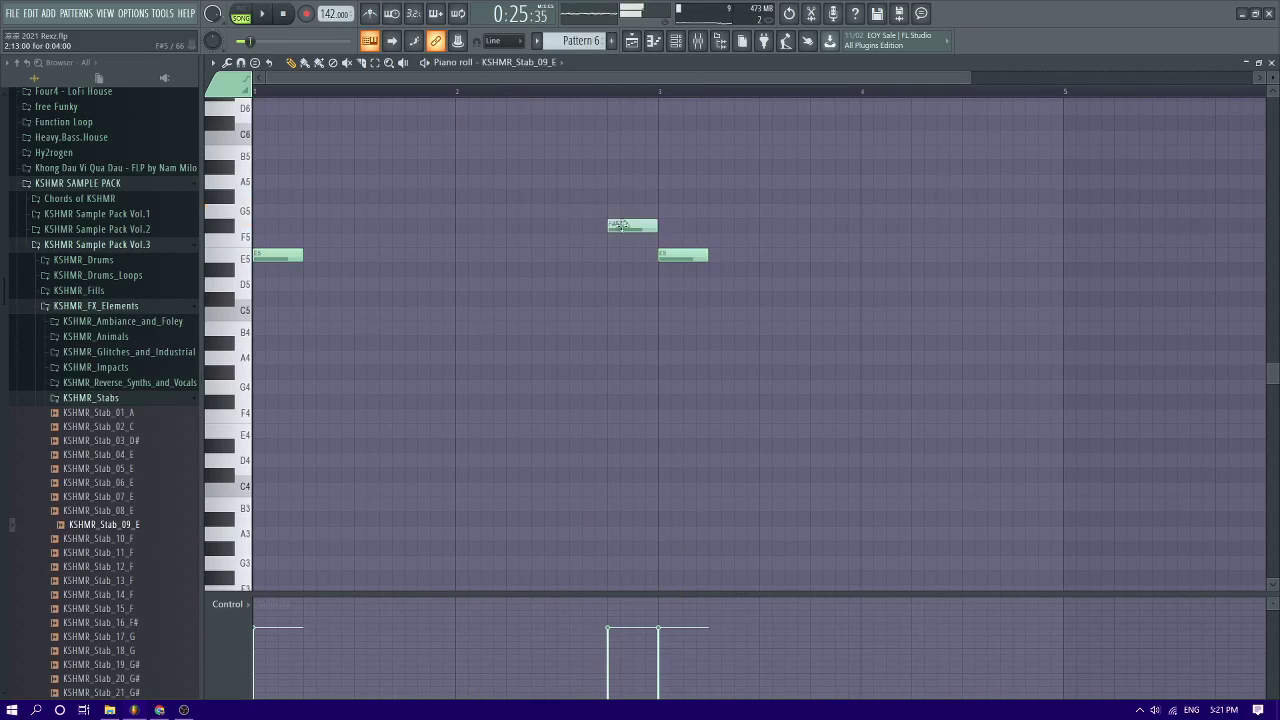
Add a one-beat G5 note directly before Pattern 6's F#5 note and play the phrase back
key("space")
scroll(580, 205, "down", 1)
scroll(604, 274, "up", 2)
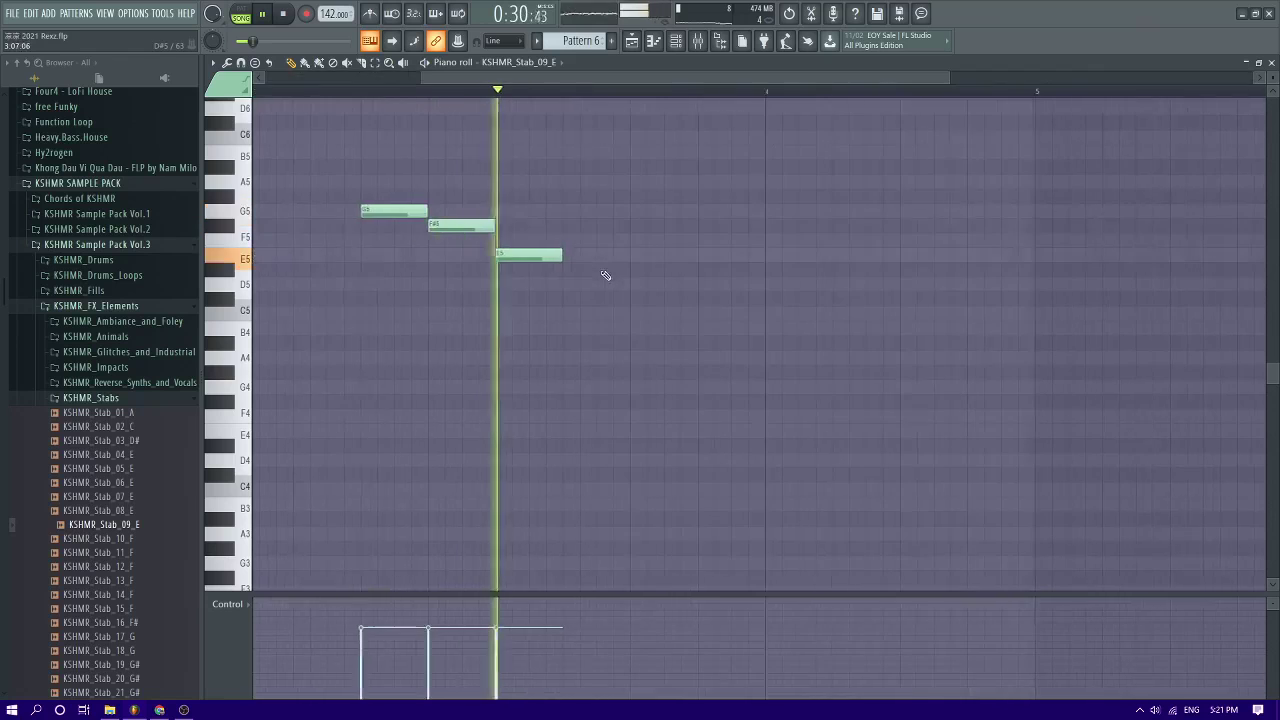
scroll(500, 309, "down", 2)
key("space")
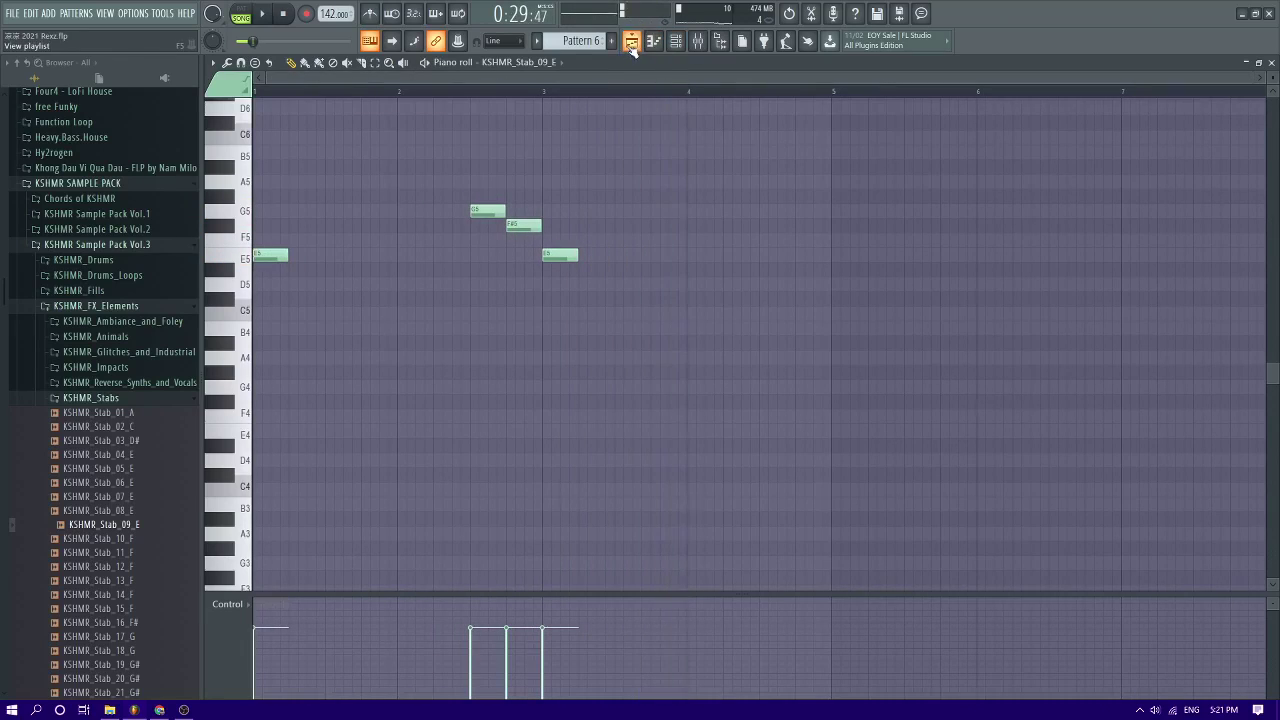
Play the arrangement from just before bar 17 to check the stab phrase against the kick and Pattern 5
left_click(631, 40)
left_click(628, 92)
key("space")
scroll(685, 290, "up", 3)
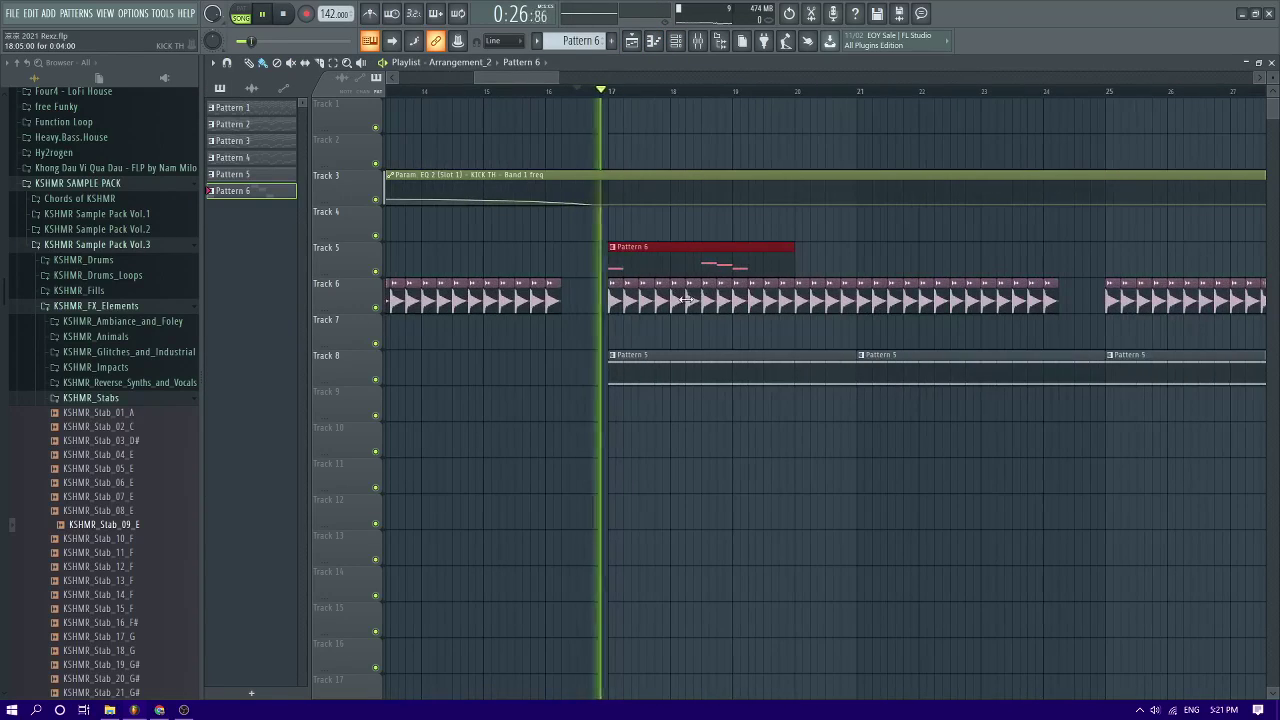
scroll(704, 286, "up", 3)
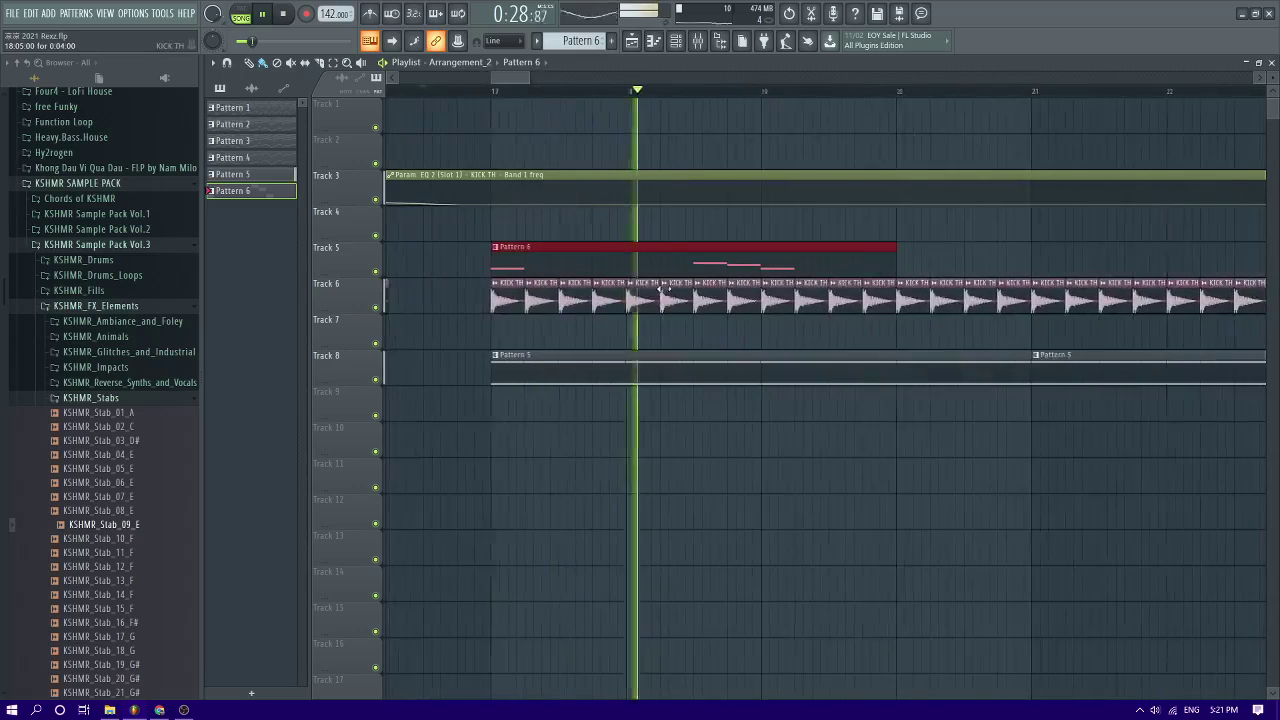
scroll(666, 288, "down", 2)
scroll(736, 289, "up", 3)
scroll(595, 262, "down", 4)
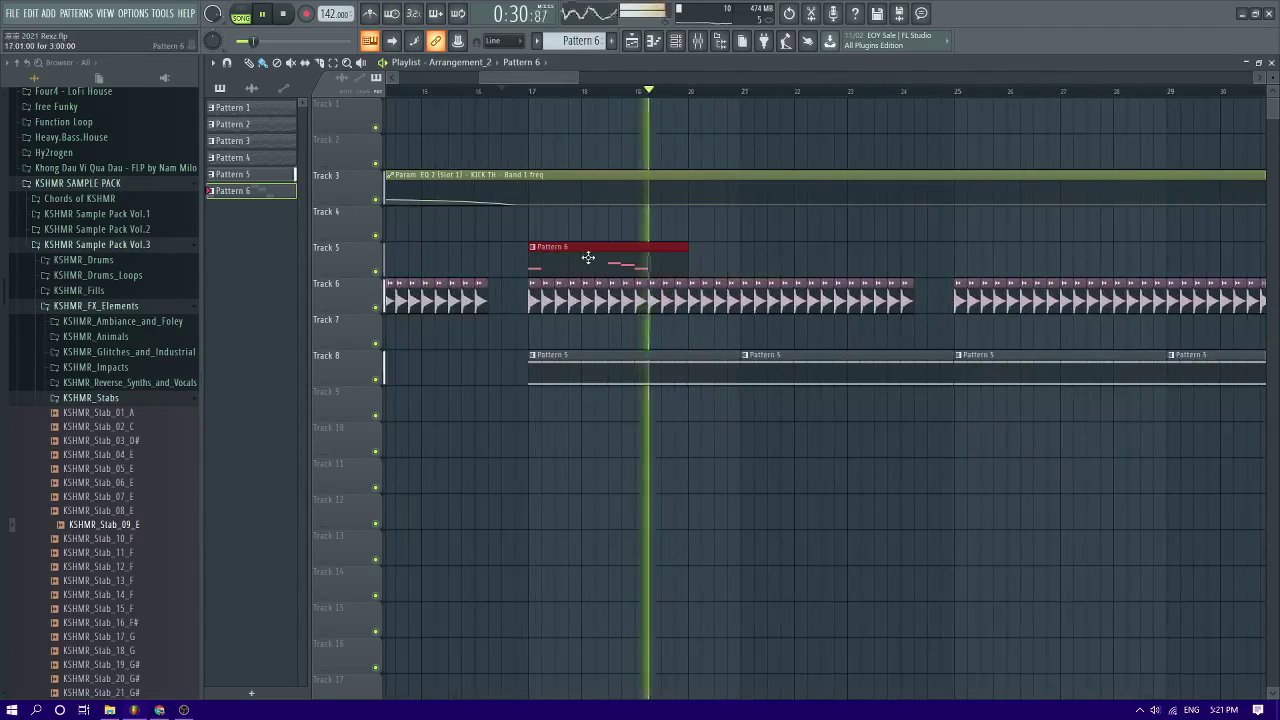
double_click(603, 260)
key("space")
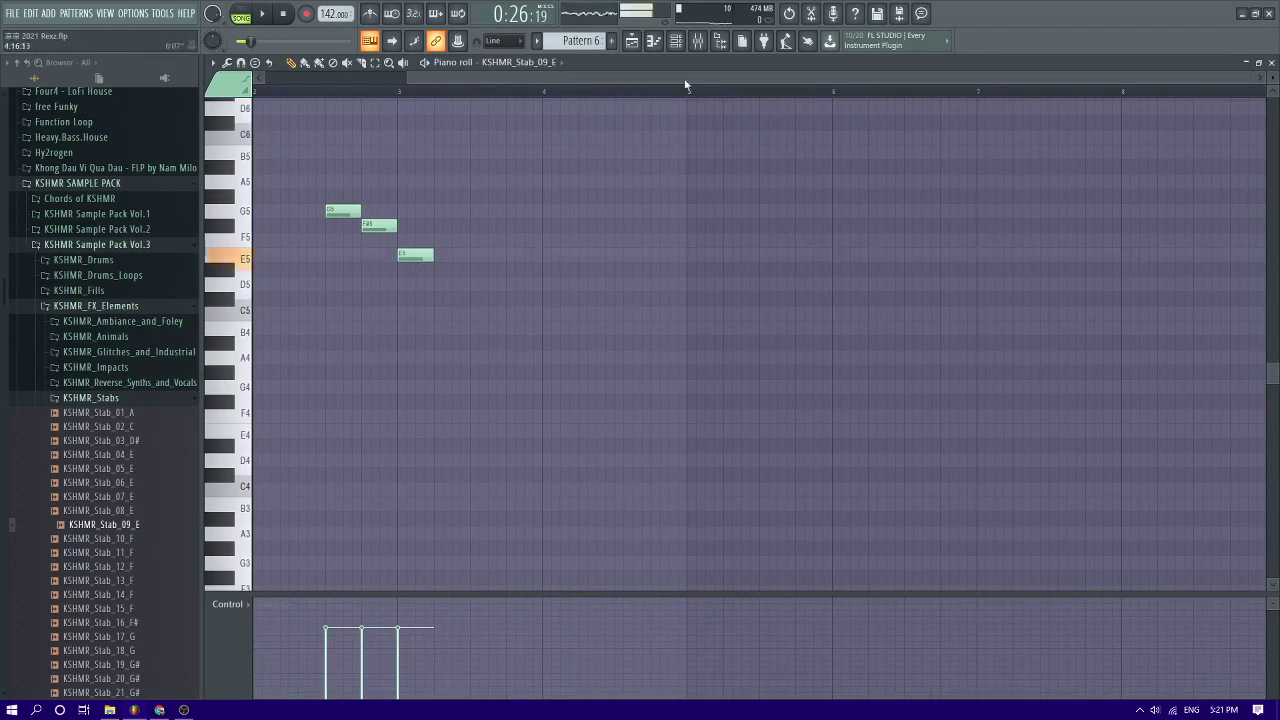
Add Fruity Delay Bank to effect slot 4 of the stab's mixer insert 11 and load its Classic ping pong preset
left_click(698, 41)
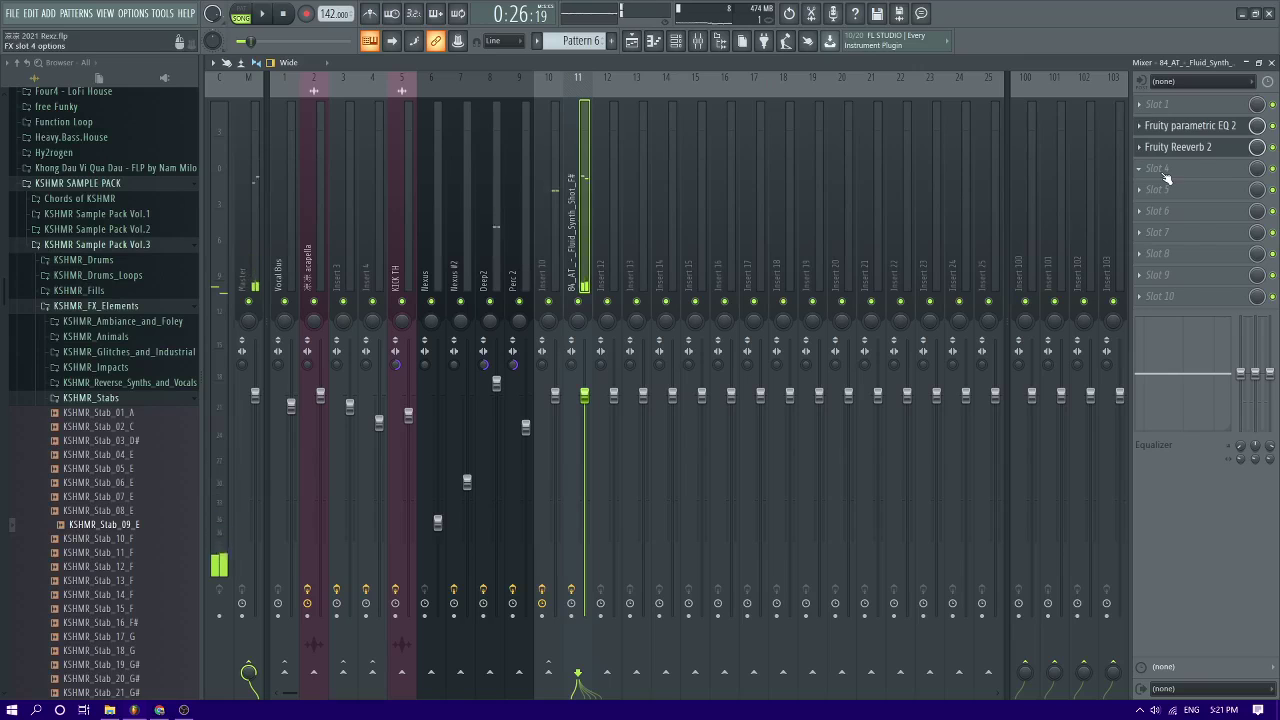
left_click(1165, 172)
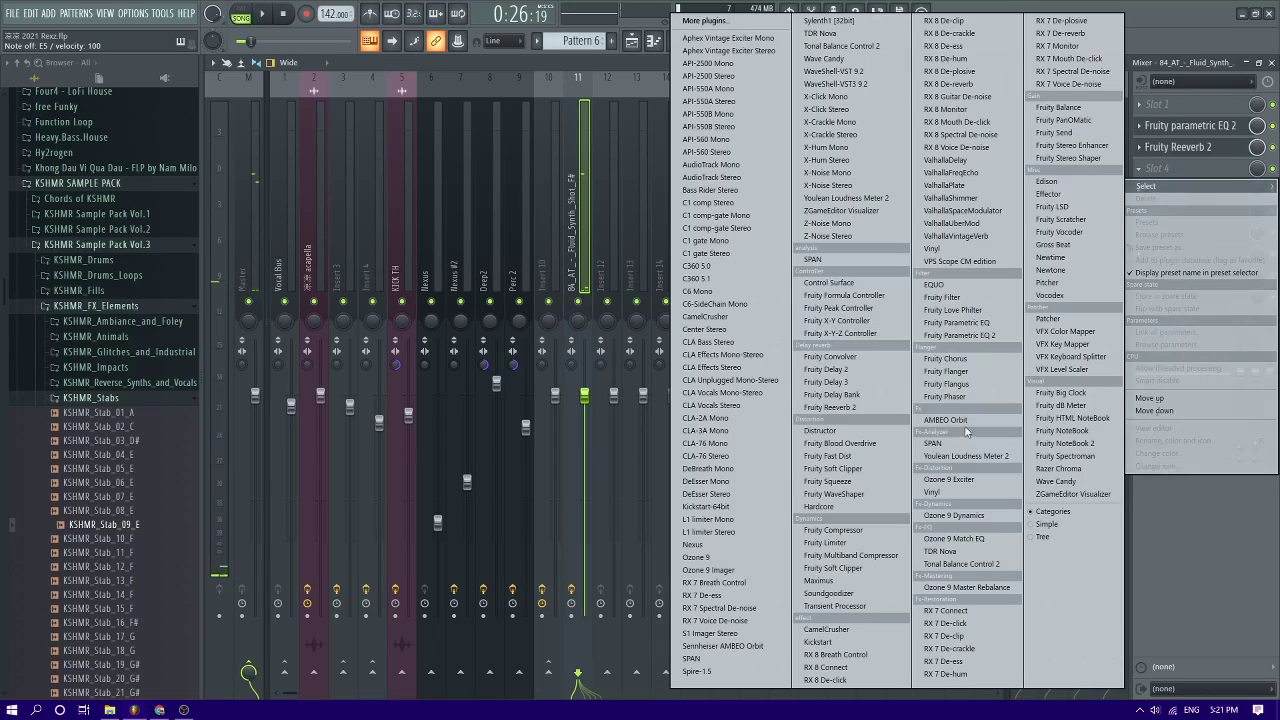
left_click(831, 394)
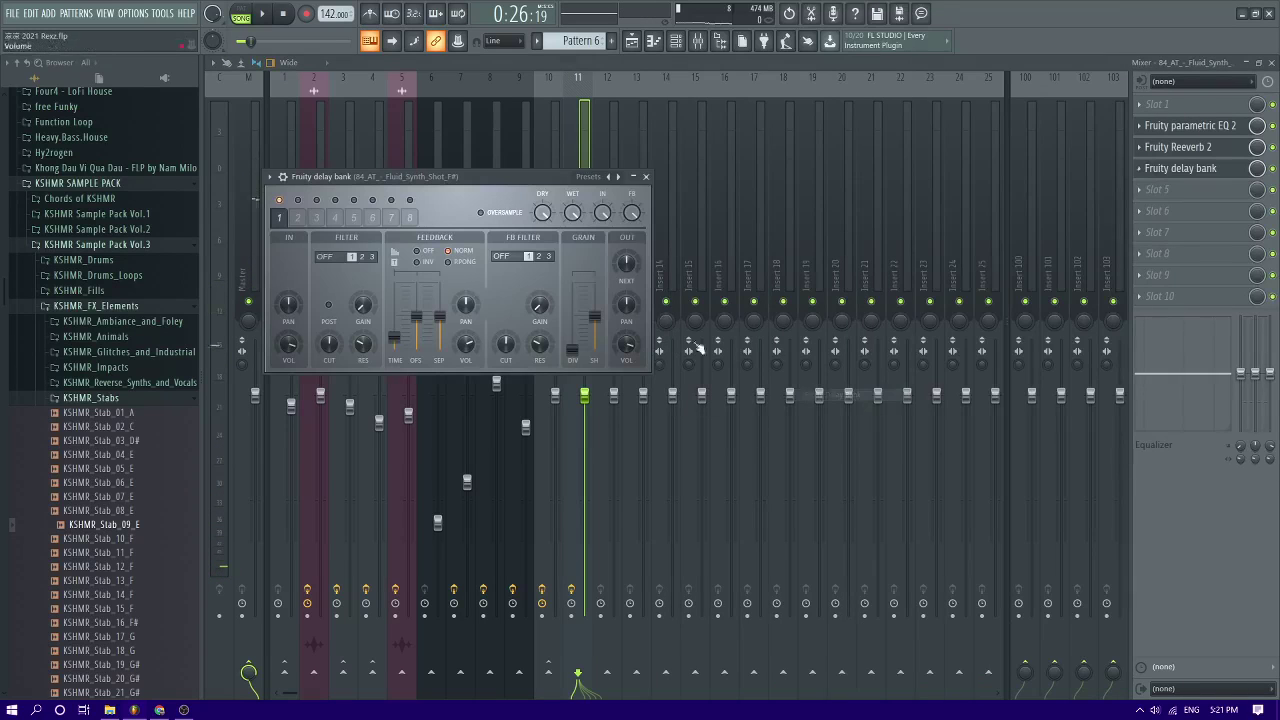
left_click(593, 176)
left_click(660, 279)
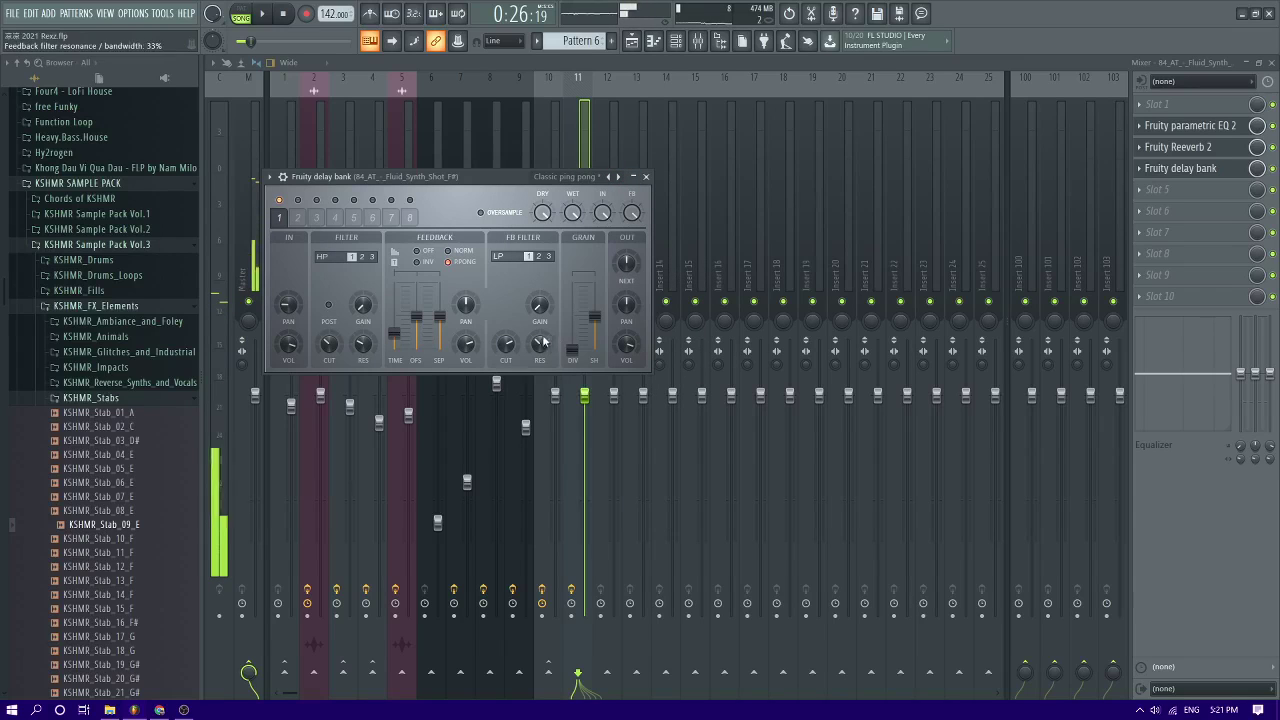
Adjust the delay bank's feedback filter cutoff and overall feedback level while playing test notes of the stab
left_click_drag(505, 344, 505, 356)
left_click_drag(632, 212, 632, 238)
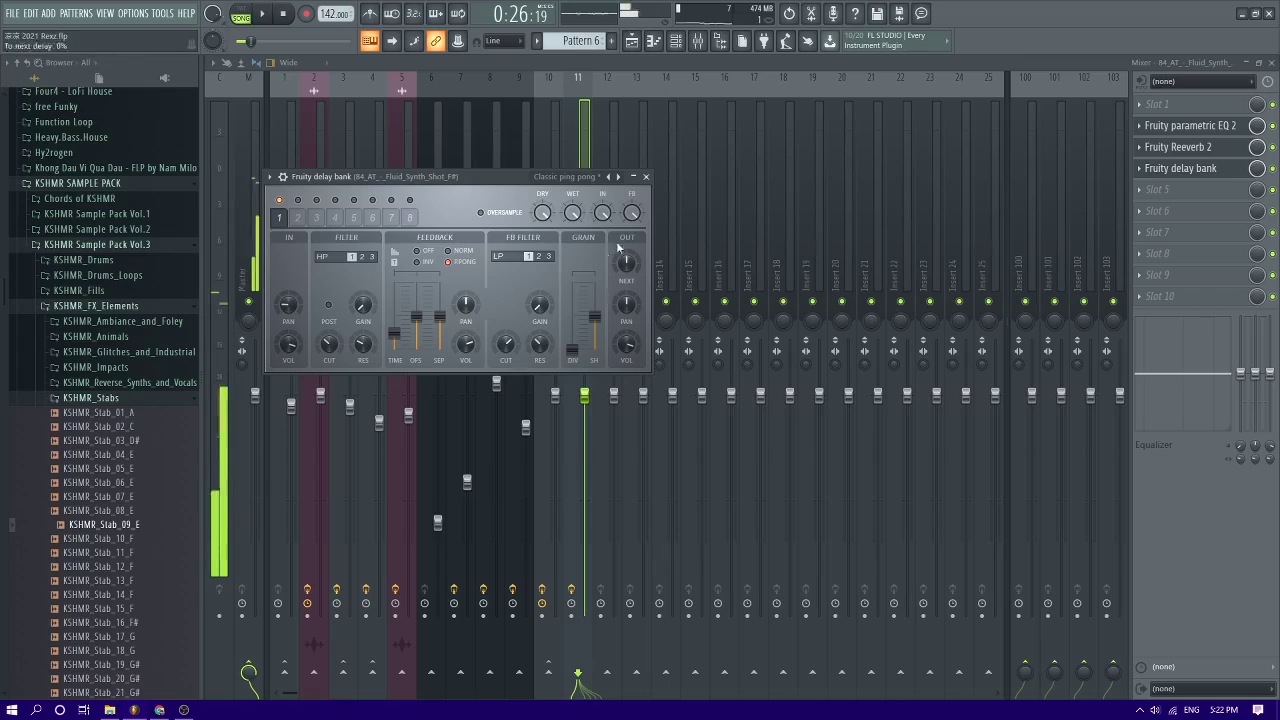
key("c")
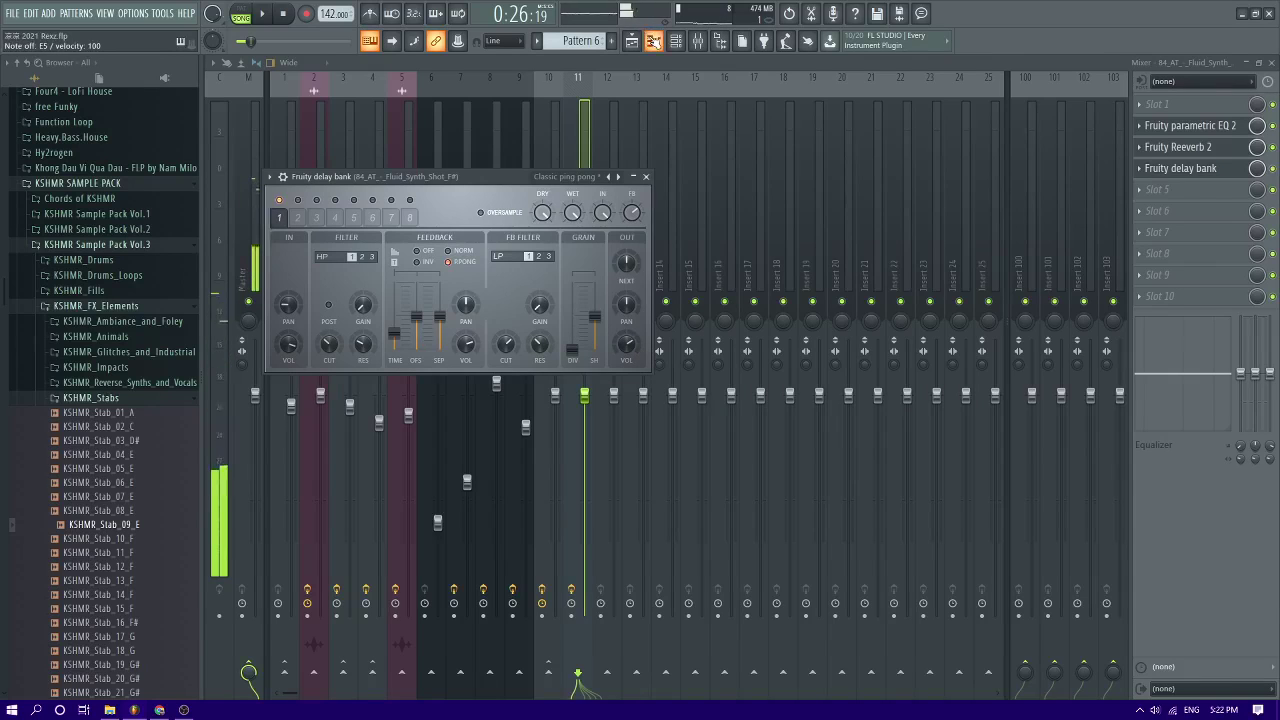
Transpose all of Pattern 6's stab notes down one octave and play the phrase back
left_click(654, 41)
left_click_drag(519, 304, 1, 147)
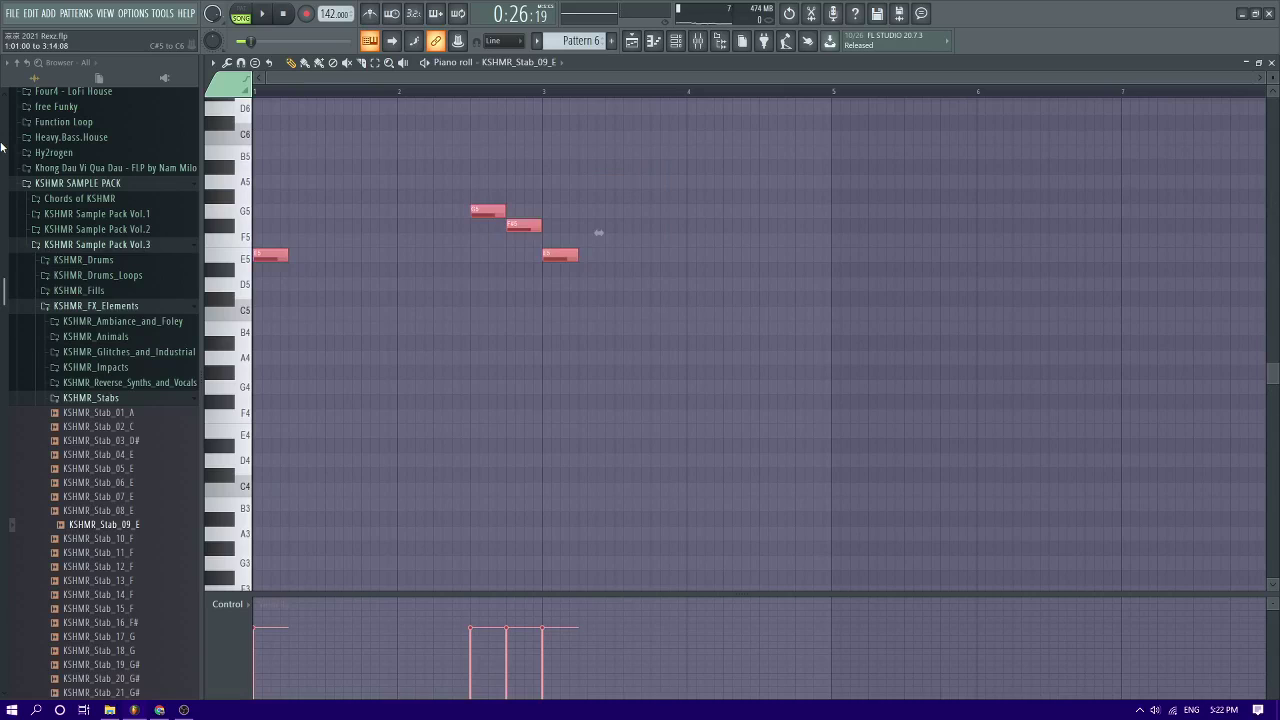
key("ctrl+Down")
key("space")
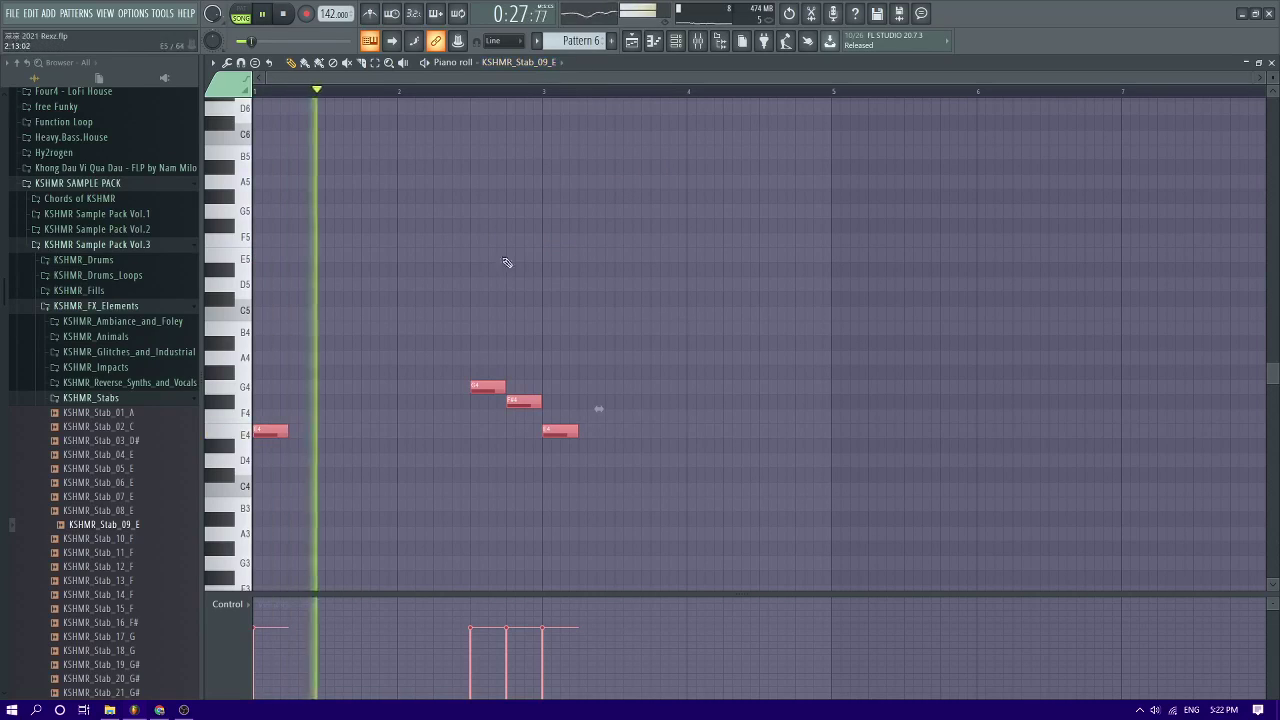
key("space")
key("space")
In Pattern 6, remove the G4 and F#4 notes before bar 3 and add F#4 and G4 as the last two beats of bar 4
left_click(342, 444, "ctrl")
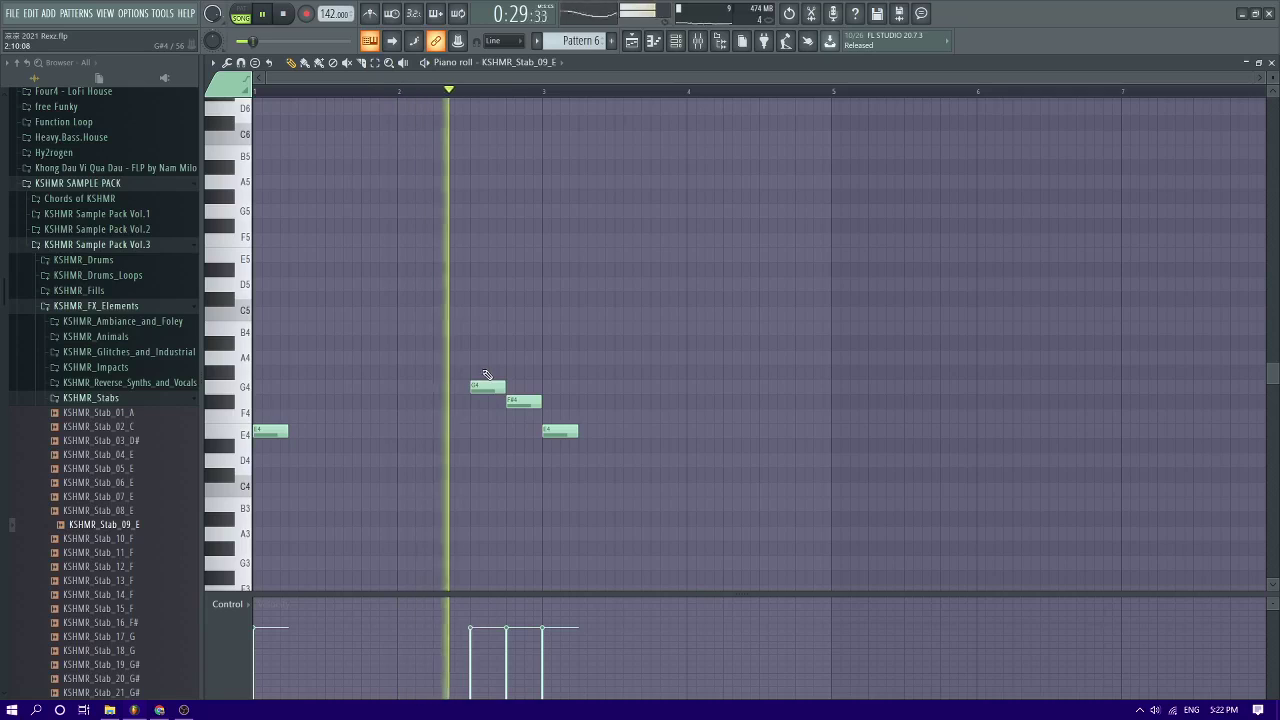
key("space")
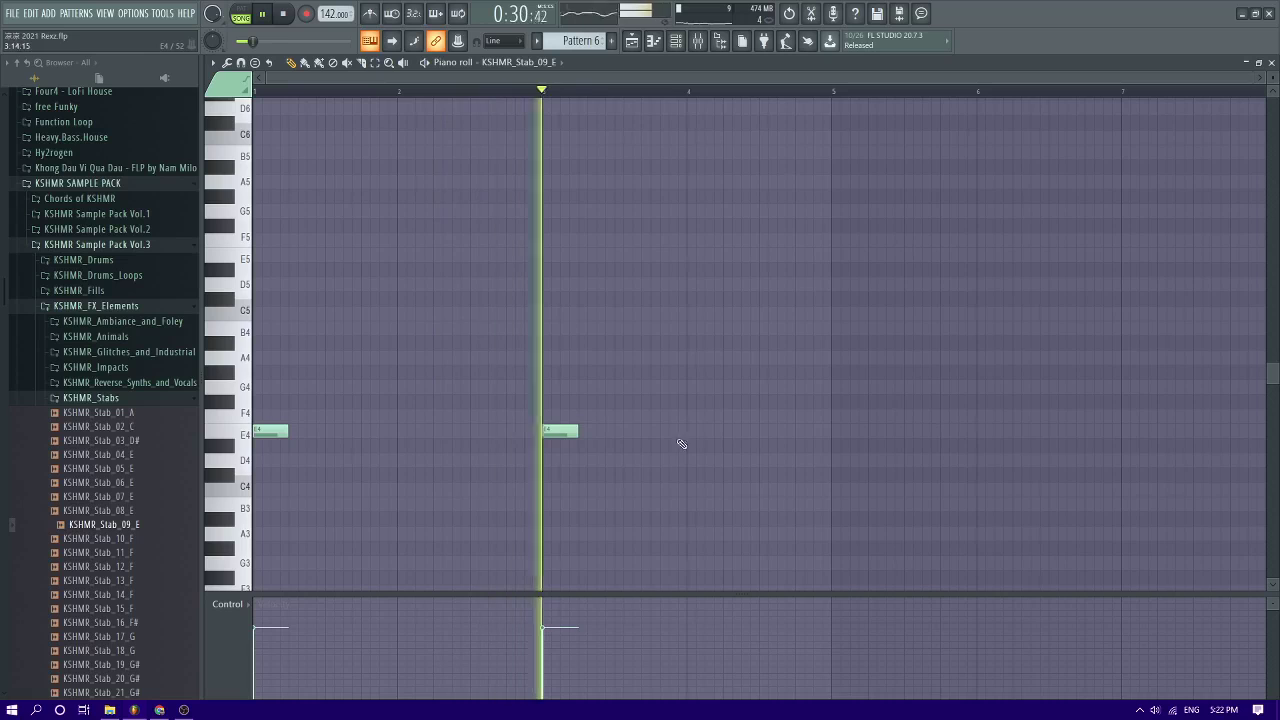
left_click(770, 401)
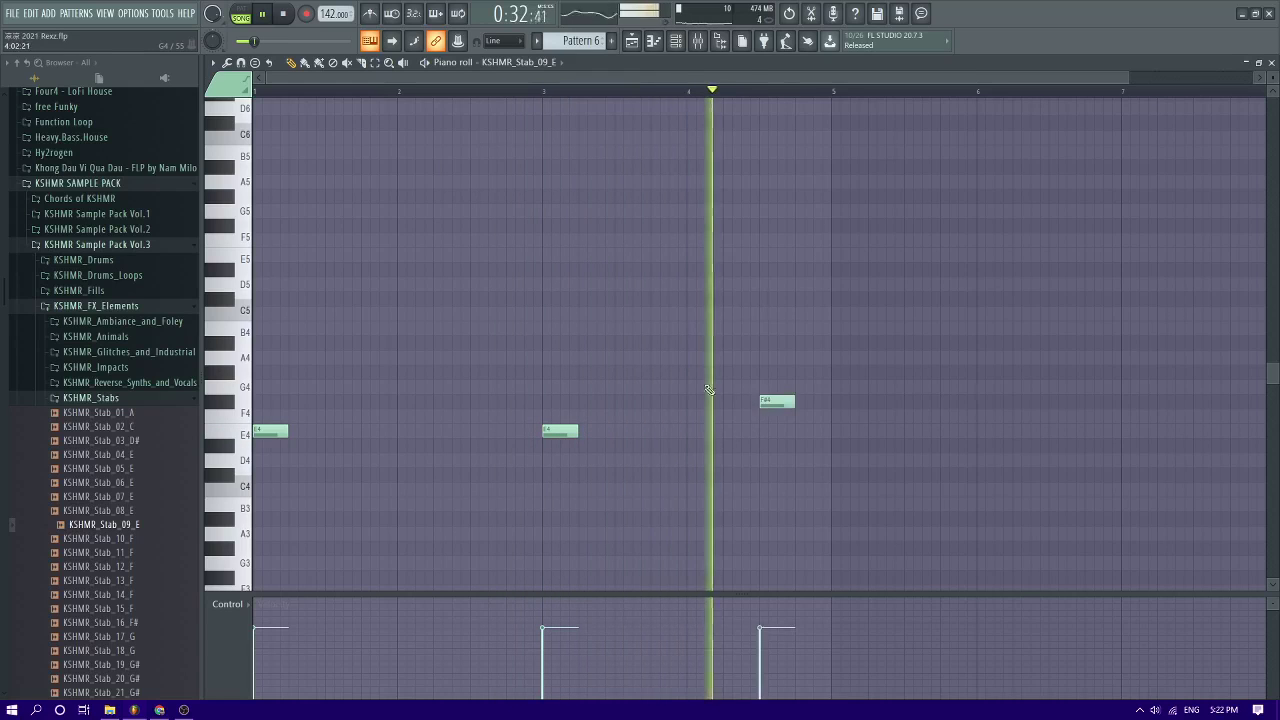
left_click(803, 387)
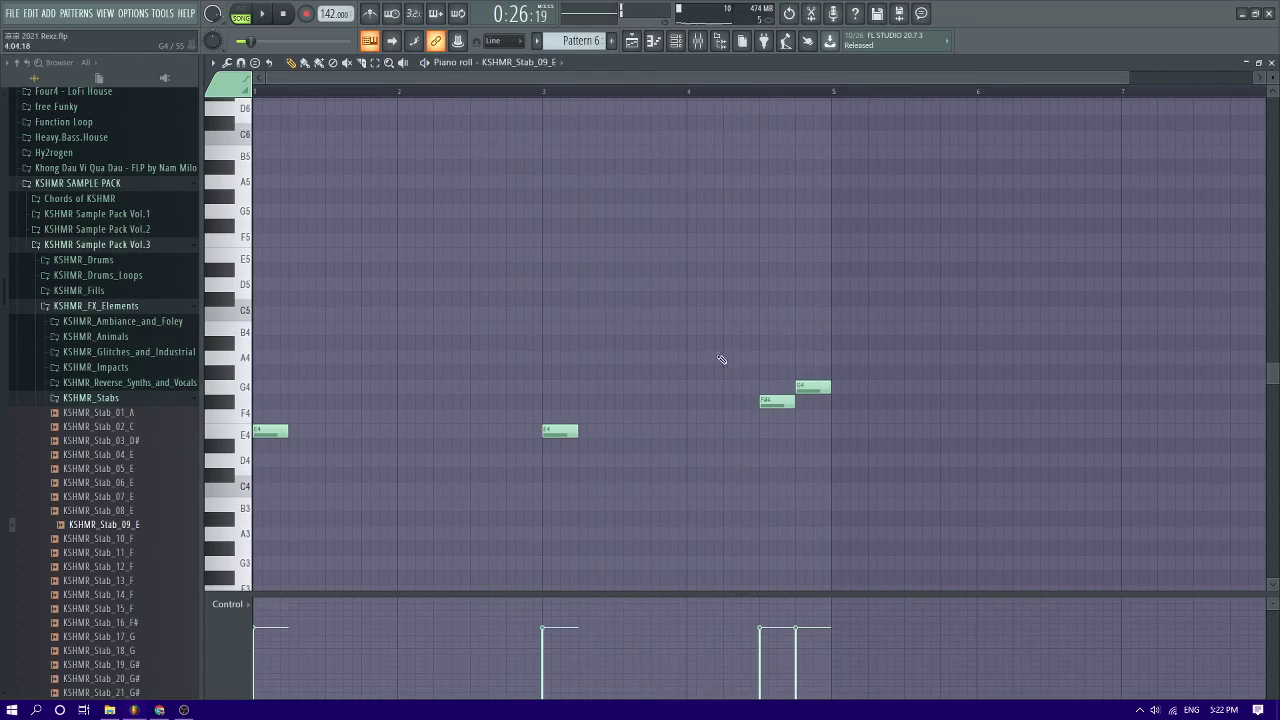
Place a copy of the Pattern 6 clip at bar 21 on Track 5 and play the arrangement
left_click(638, 44)
left_click_drag(659, 274, 837, 251)
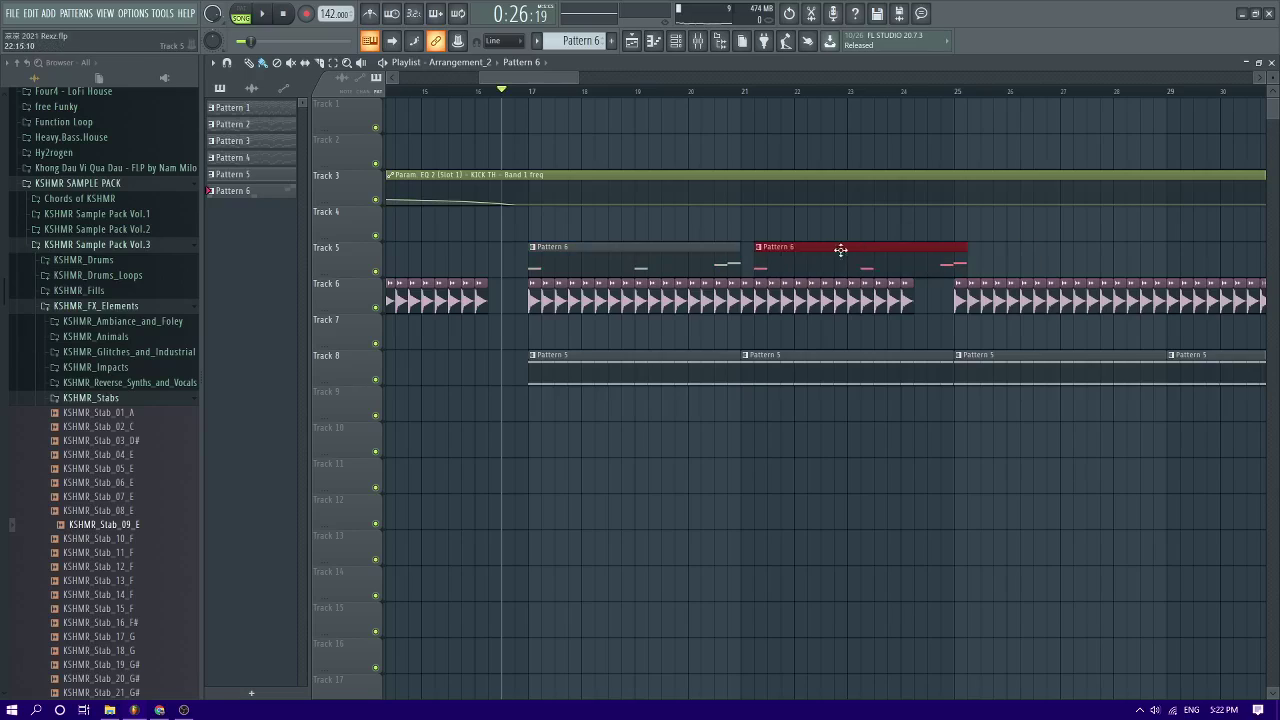
key("space")
scroll(771, 220, "down", 4)
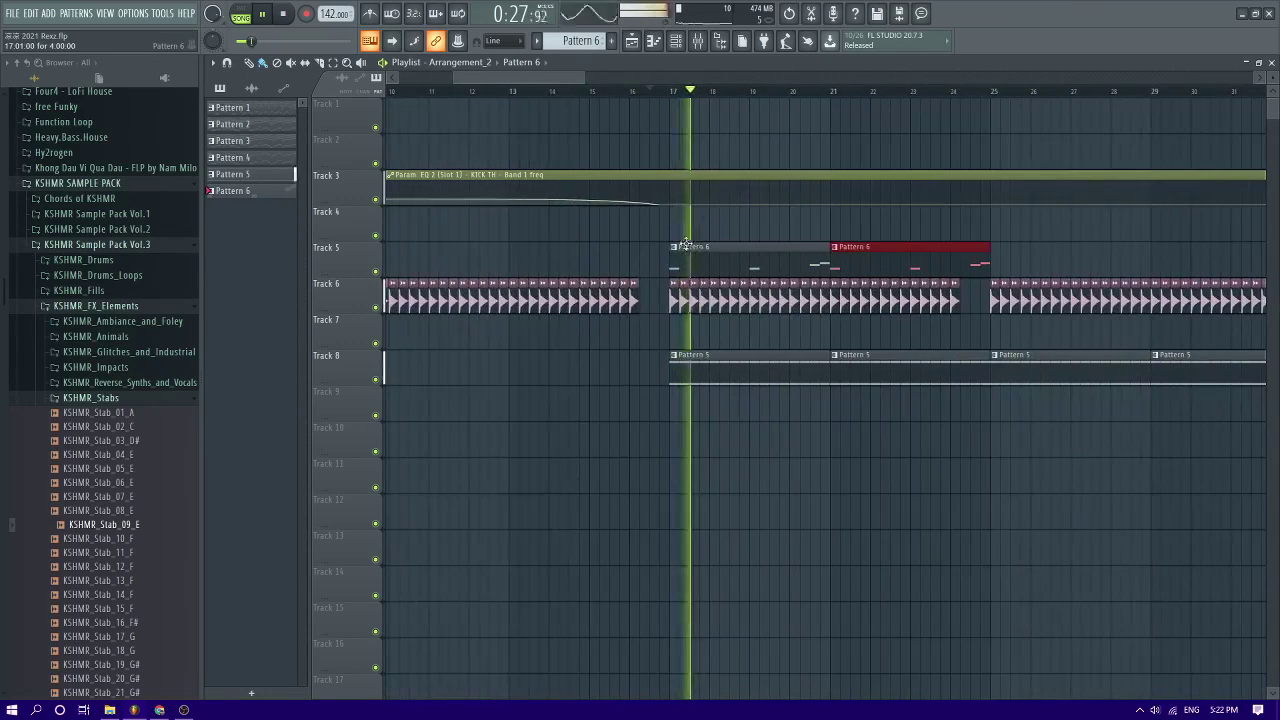
scroll(740, 242, "up", 5)
scroll(743, 240, "down", 4)
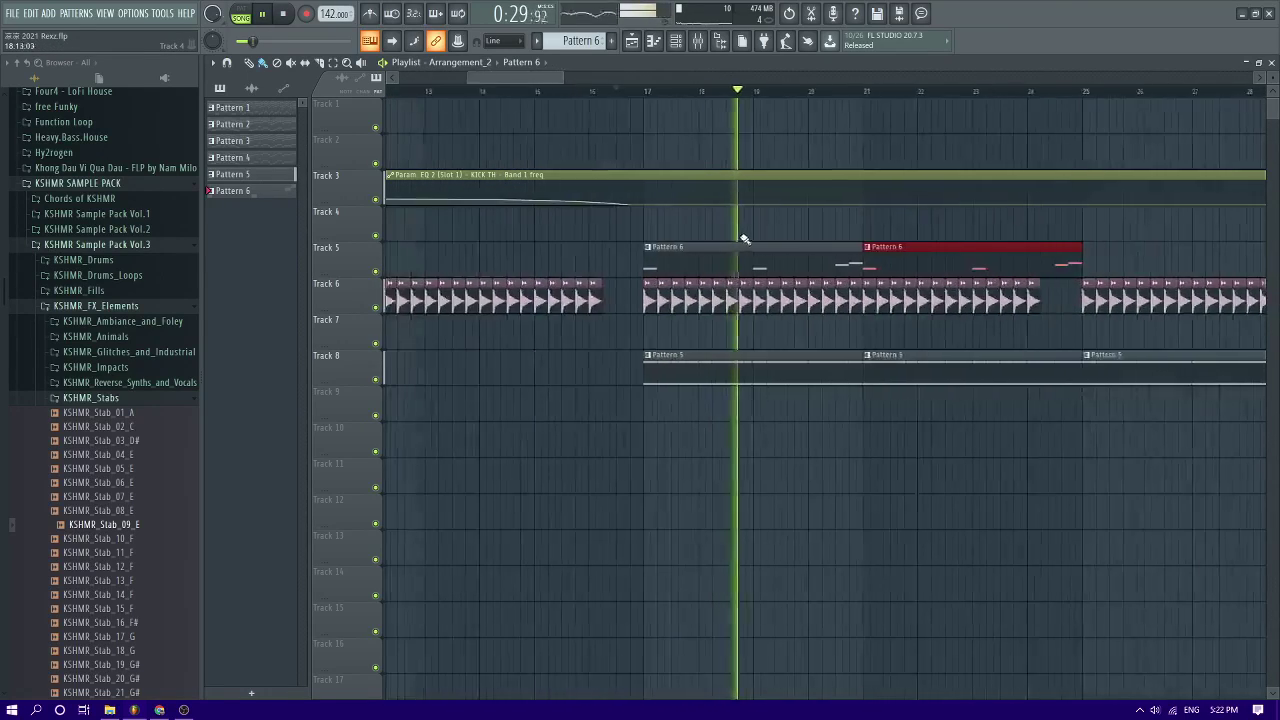
scroll(757, 242, "up", 3)
scroll(766, 243, "down", 3)
scroll(848, 243, "up", 3)
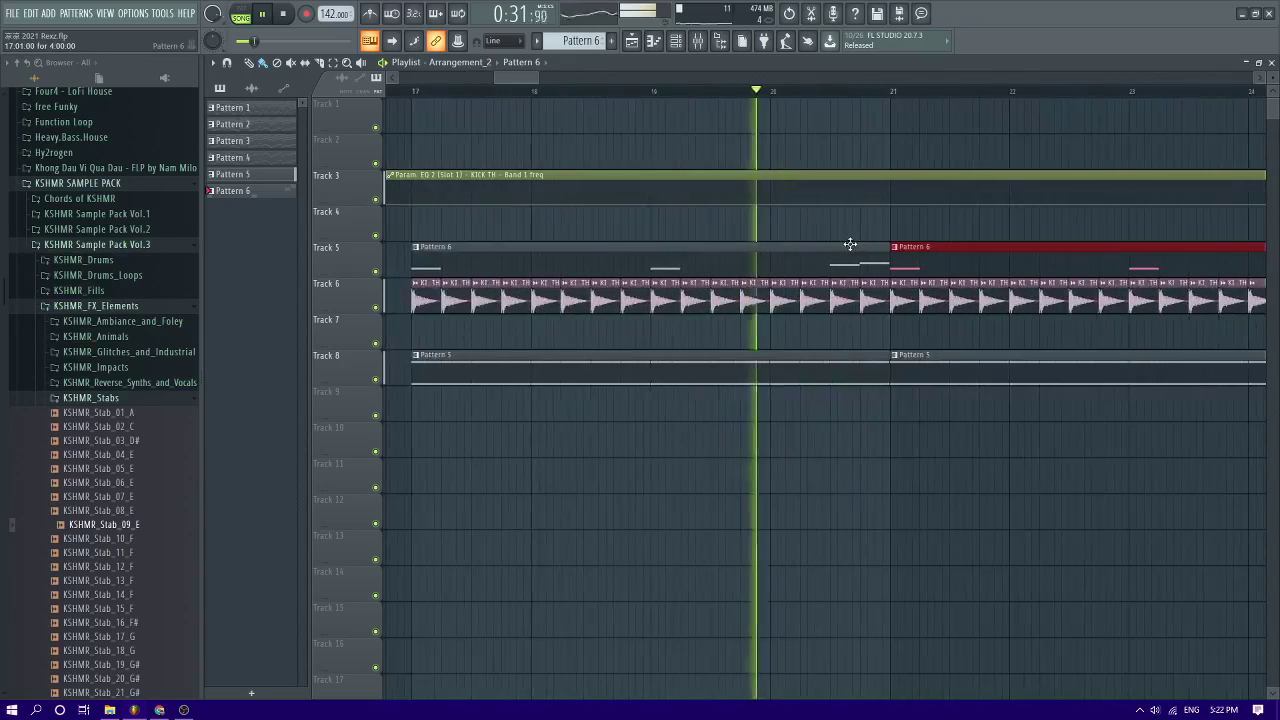
scroll(870, 241, "down", 3)
left_click(877, 229)
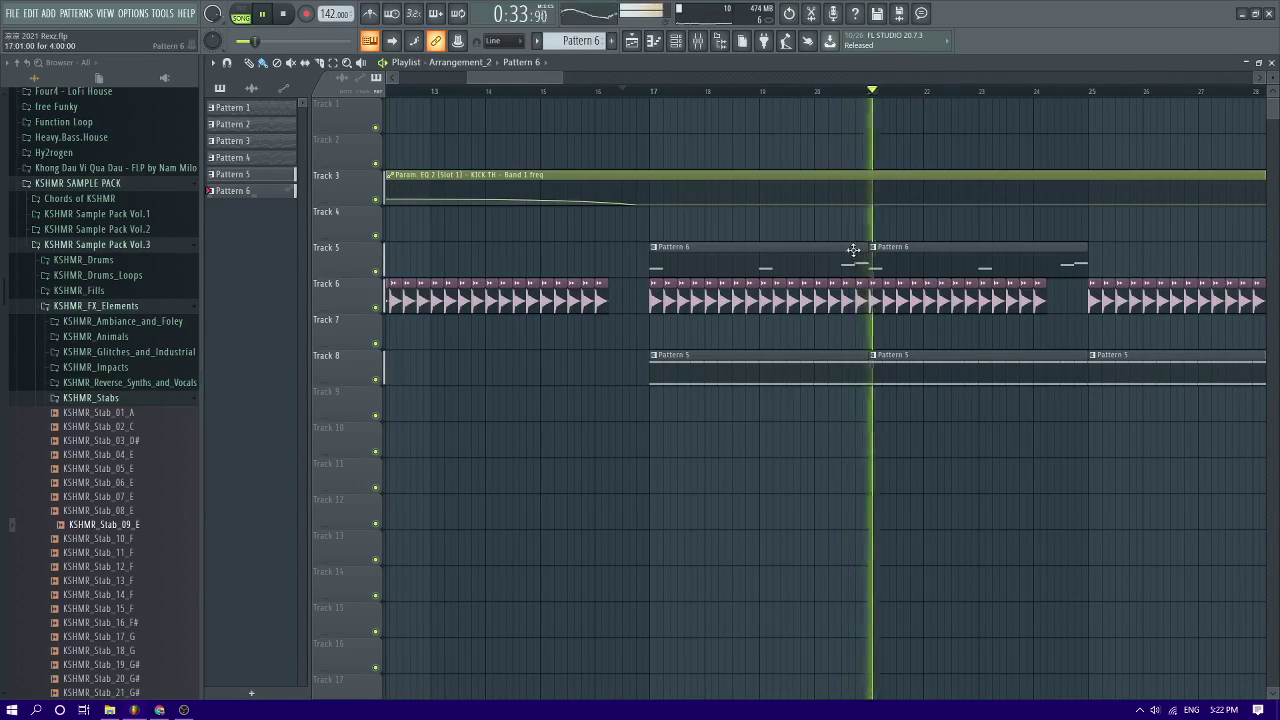
Try F4 and G#4 as the last note of Pattern 6, playing the phrase back after each change
double_click(851, 251)
key("space")
scroll(440, 357, "up", 4)
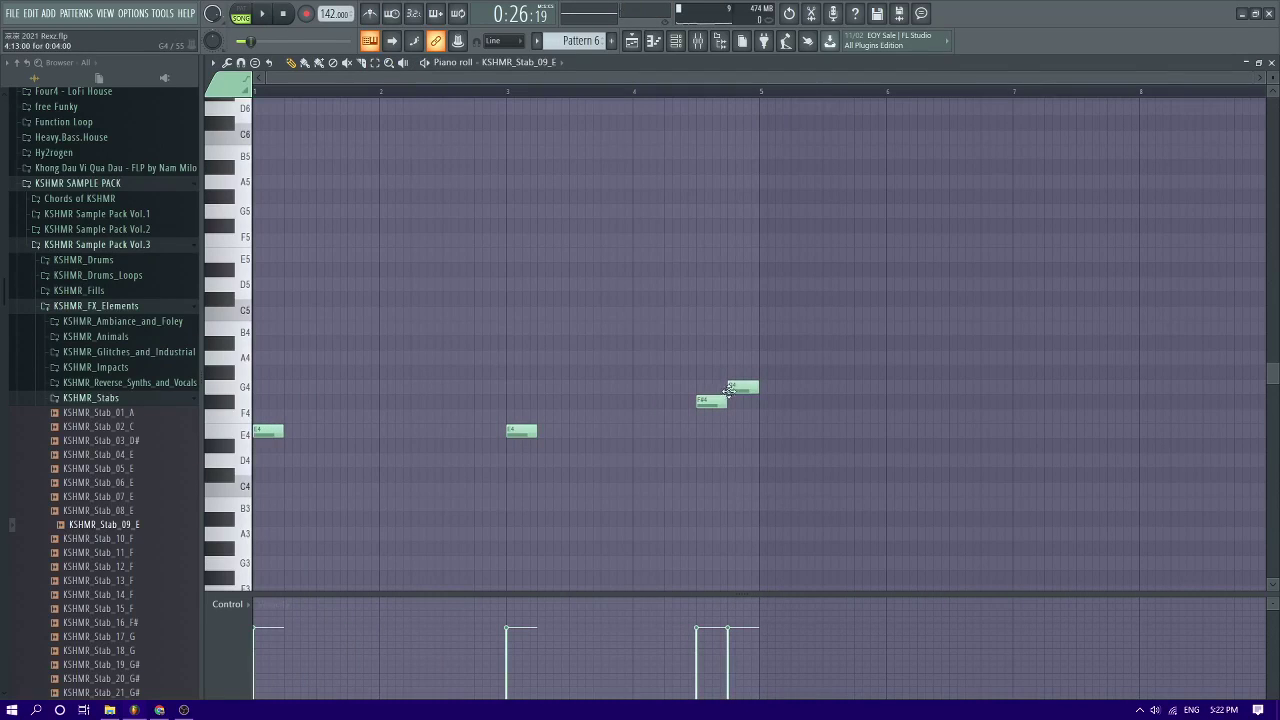
key("space")
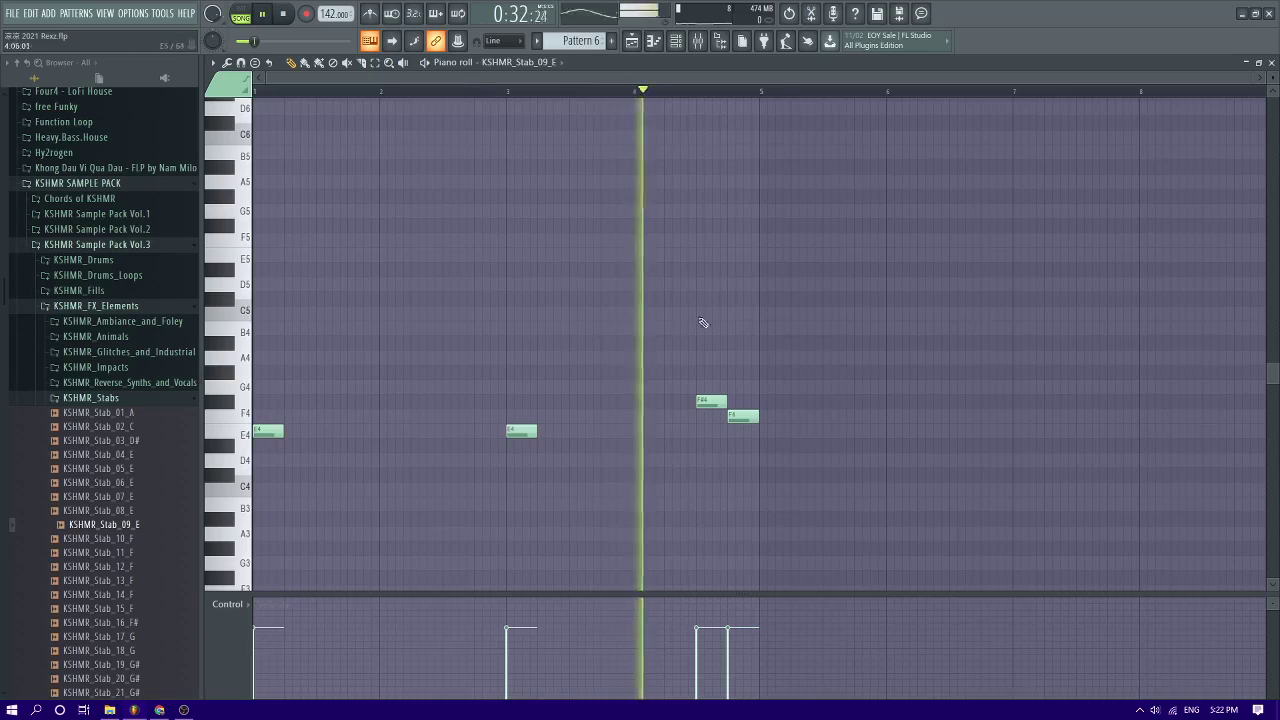
scroll(723, 371, "up", 3)
scroll(738, 410, "down", 2)
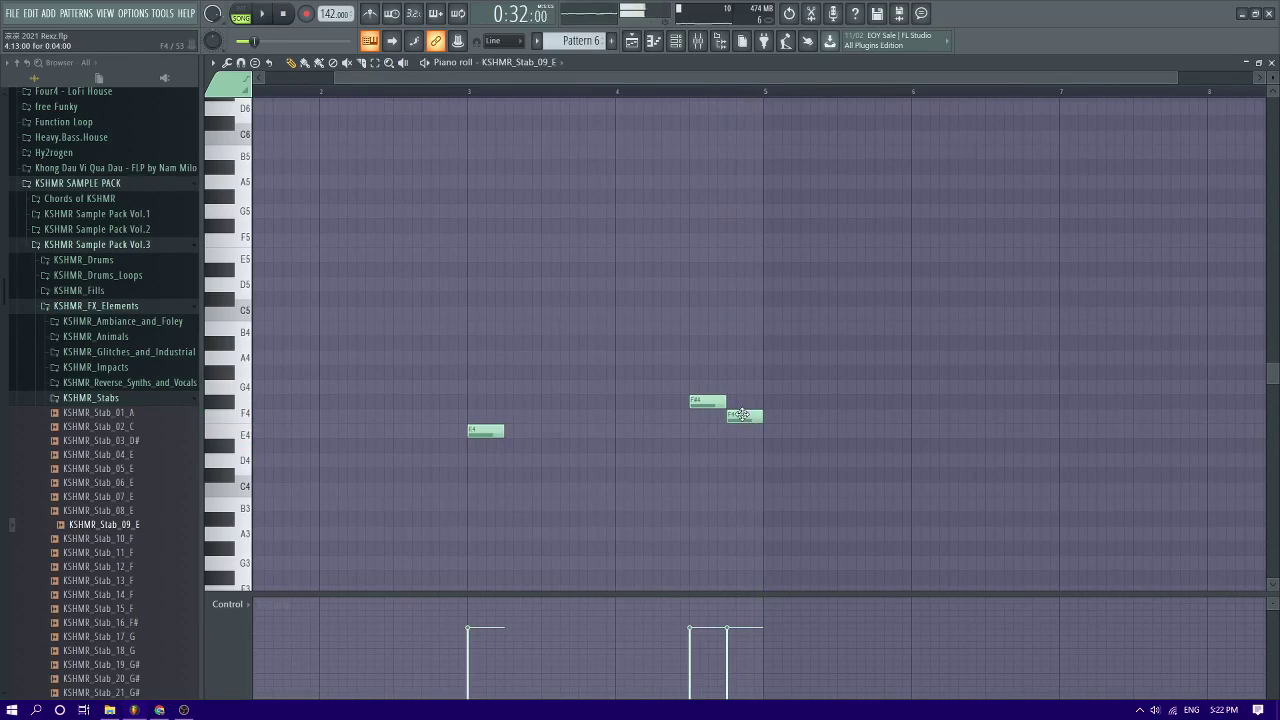
key("space")
key("space")
scroll(743, 400, "up", 2)
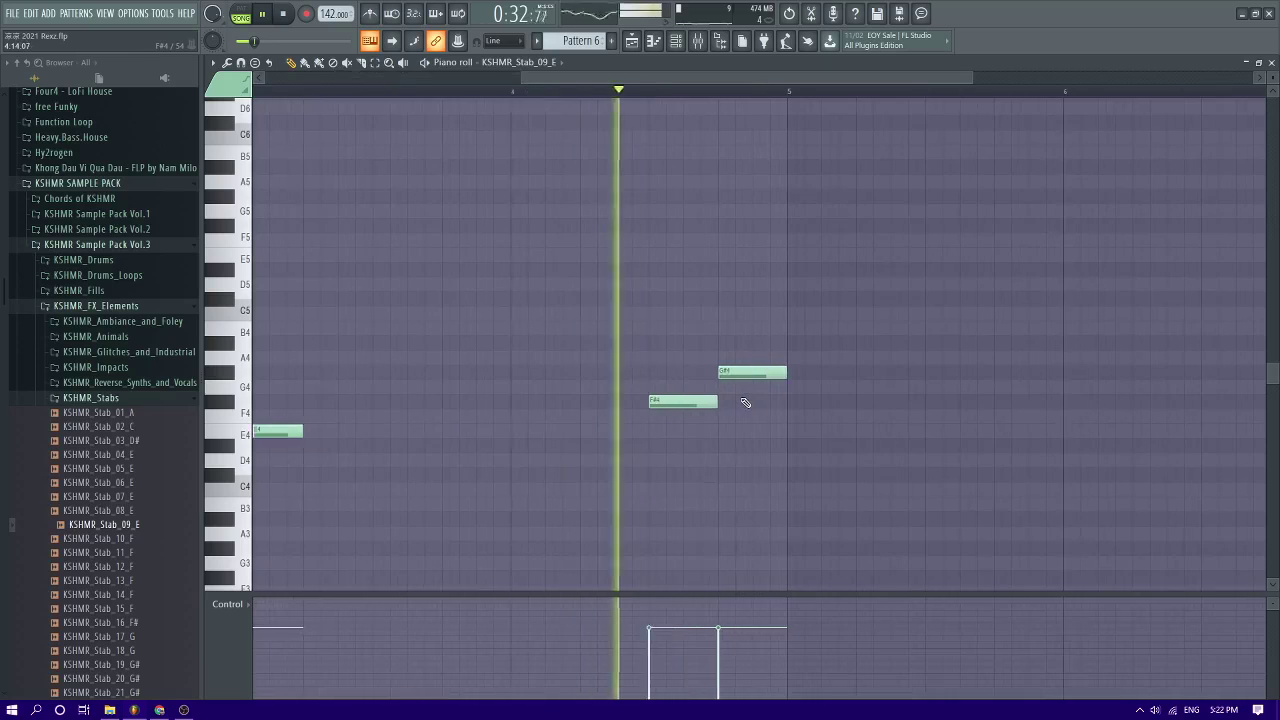
scroll(743, 403, "down", 2)
scroll(736, 393, "up", 3)
key("space")
key("space")
Change Pattern 6's last two notes to G4 followed by F#4, play the phrase, and return to the playlist
left_click_drag(716, 375, 716, 403)
scroll(718, 402, "down", 3)
scroll(731, 404, "down", 2)
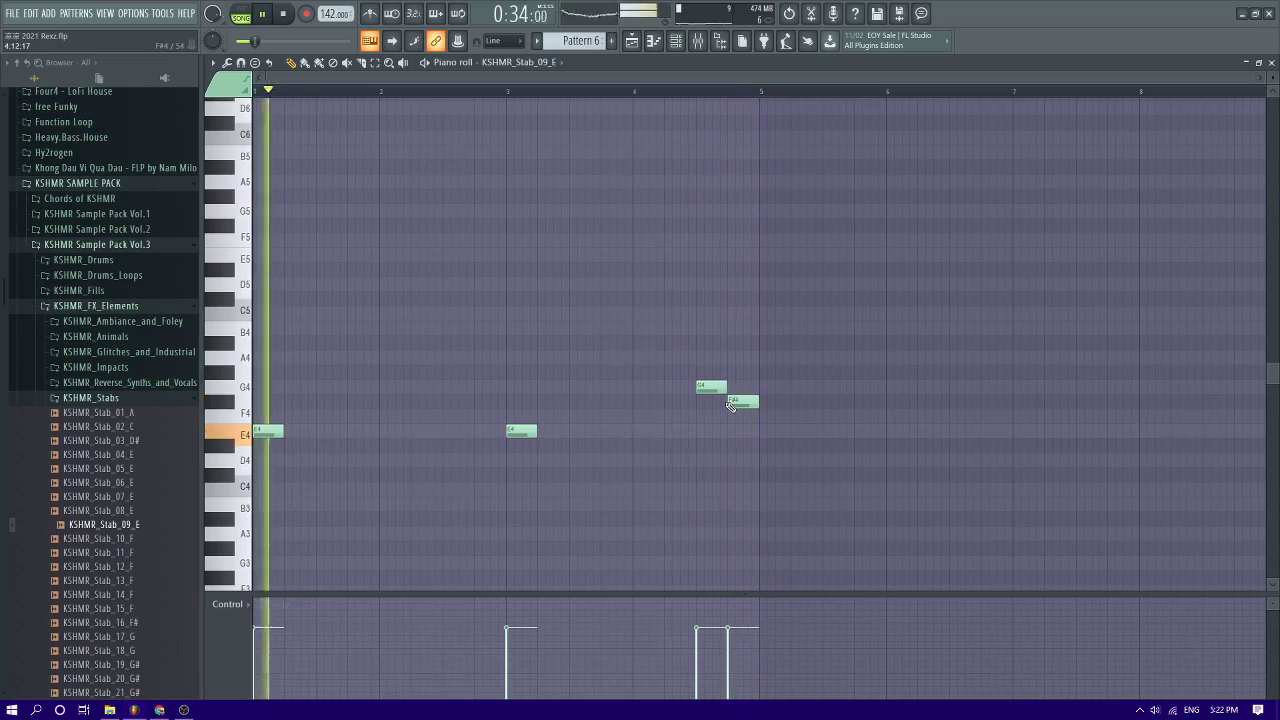
left_click(632, 42)
scroll(730, 348, "down", 3)
key("space")
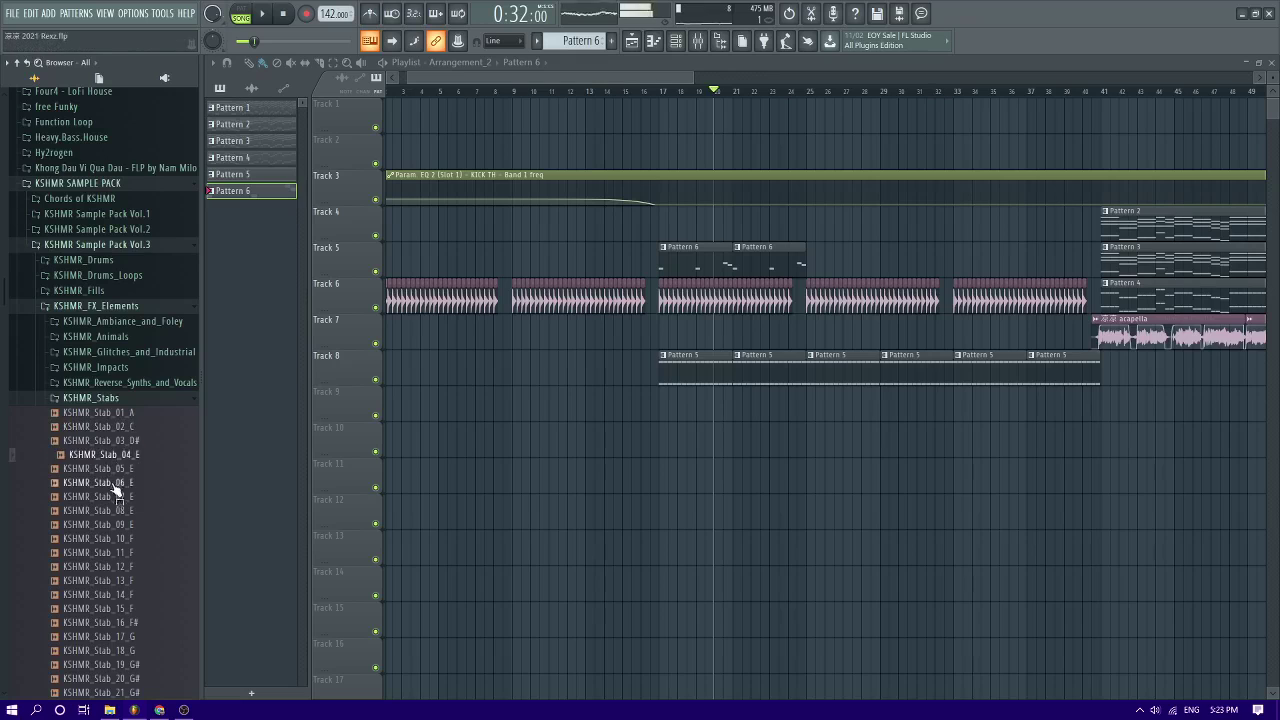
Audition samples in the KSHMR stab, white noise and exhaust folders
scroll(137, 512, "down", 10)
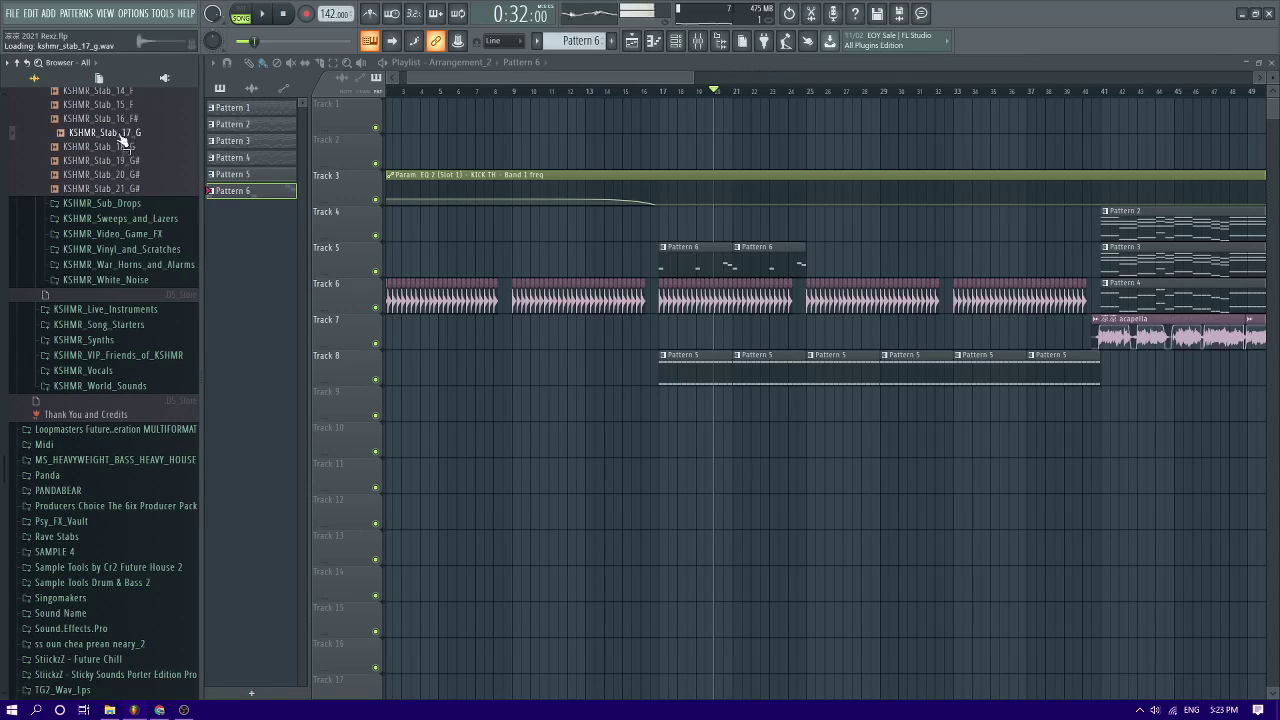
left_click(141, 281)
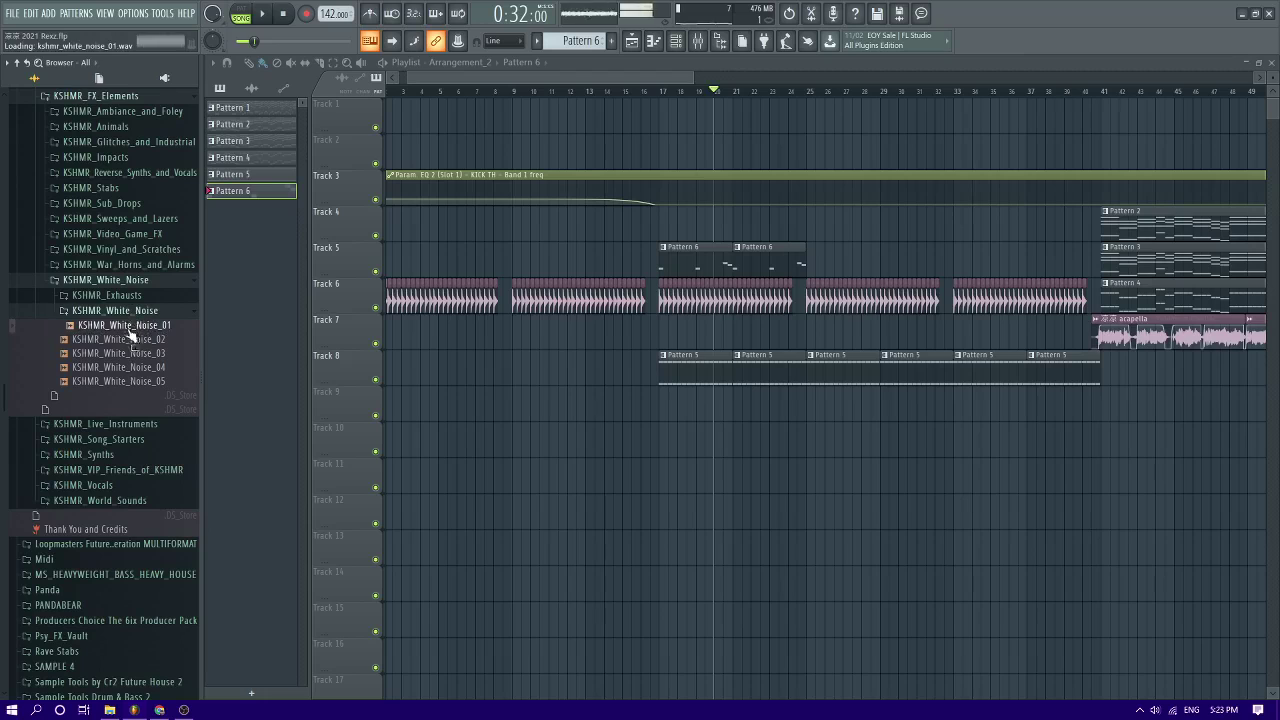
left_click(125, 296)
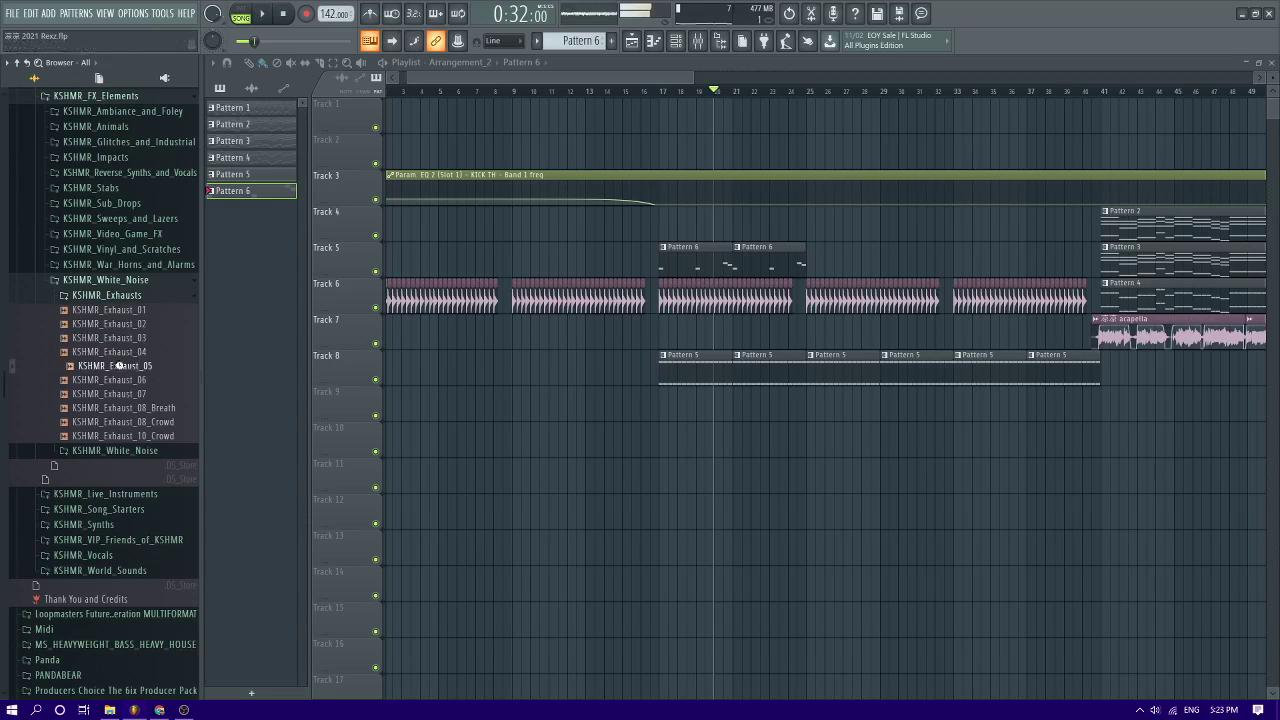
Duplicate Track 5's two Pattern 6 clips to bars 25 and 29 during playback, and check the stab's channel
key("space")
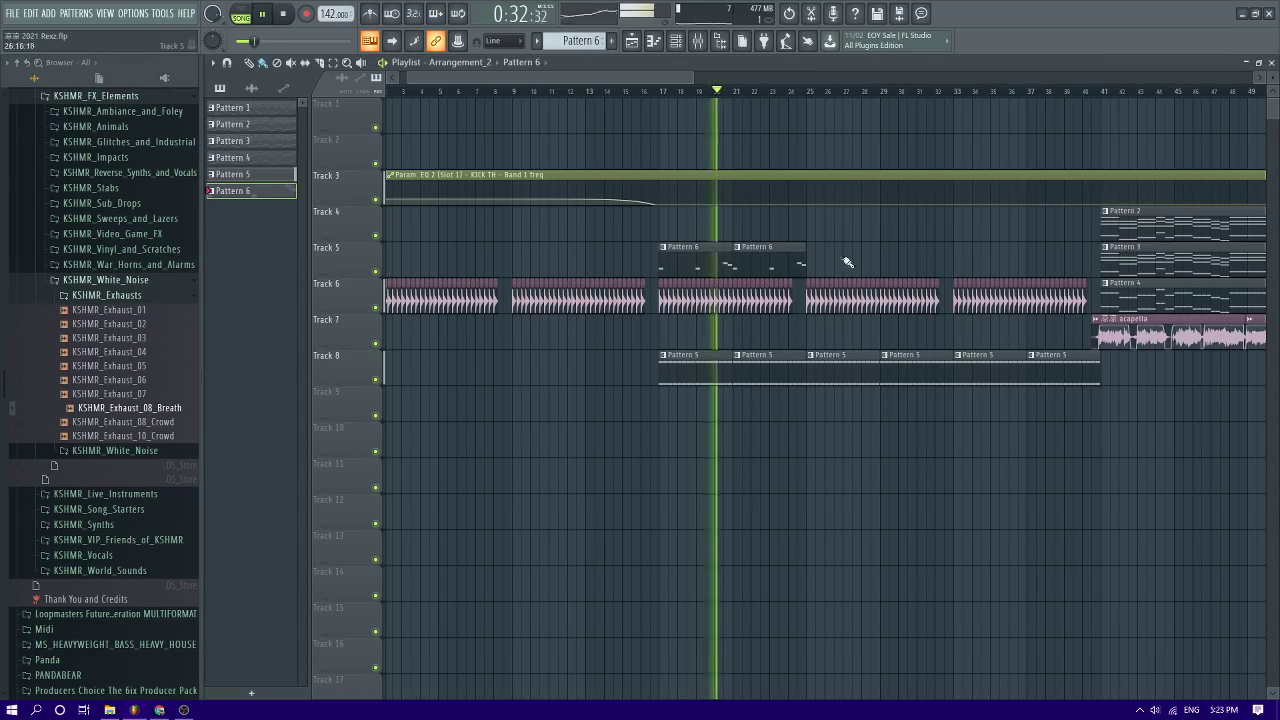
left_click_drag(846, 260, 666, 246)
key("ctrl+b")
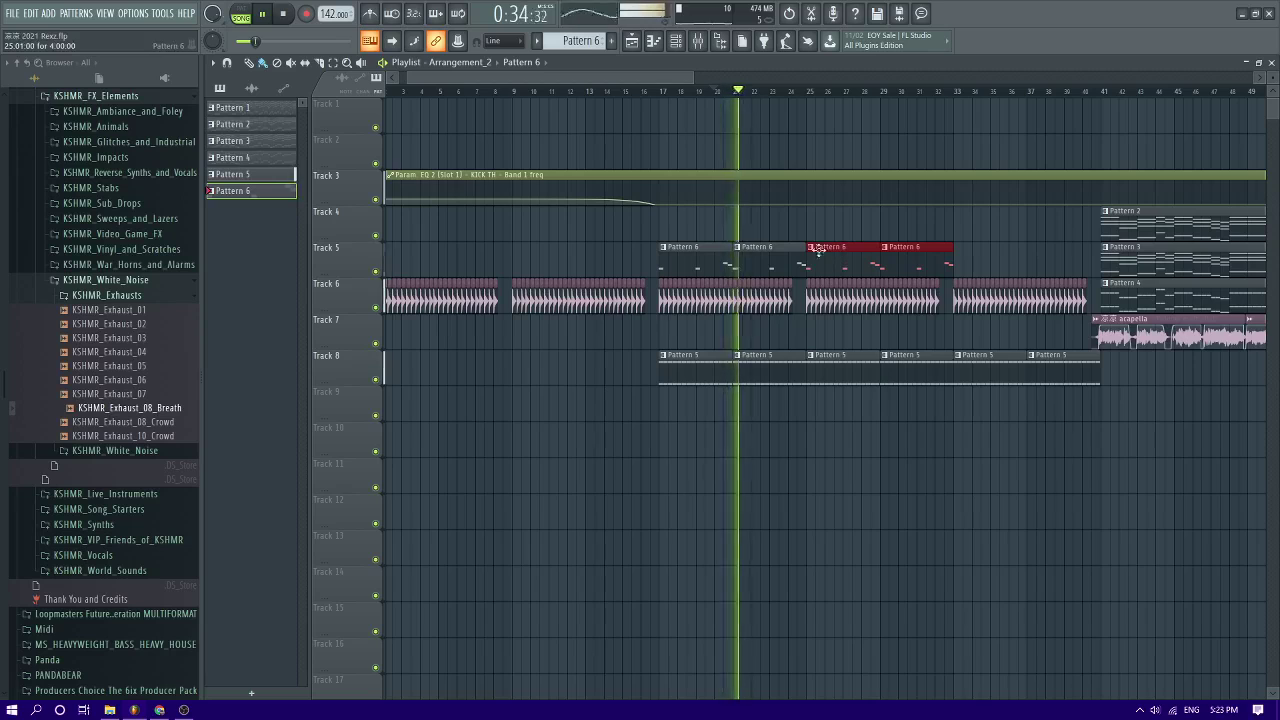
key("F6")
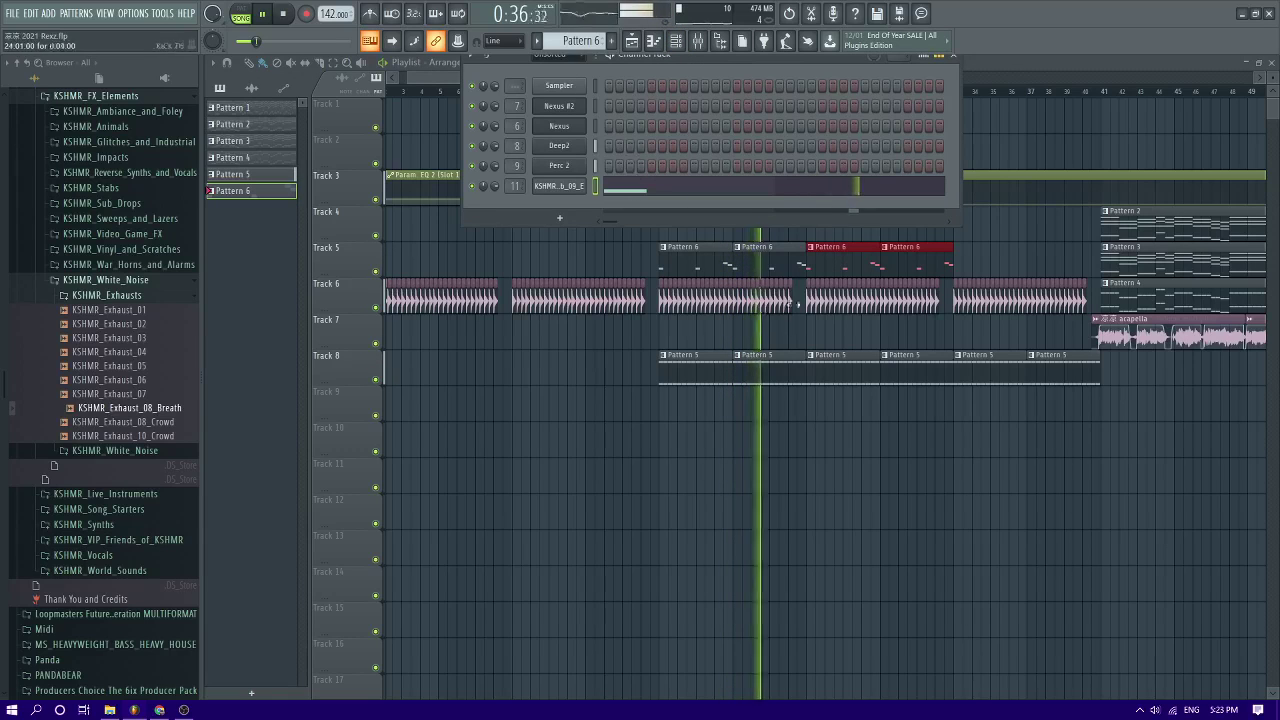
left_click(814, 408)
key("space")
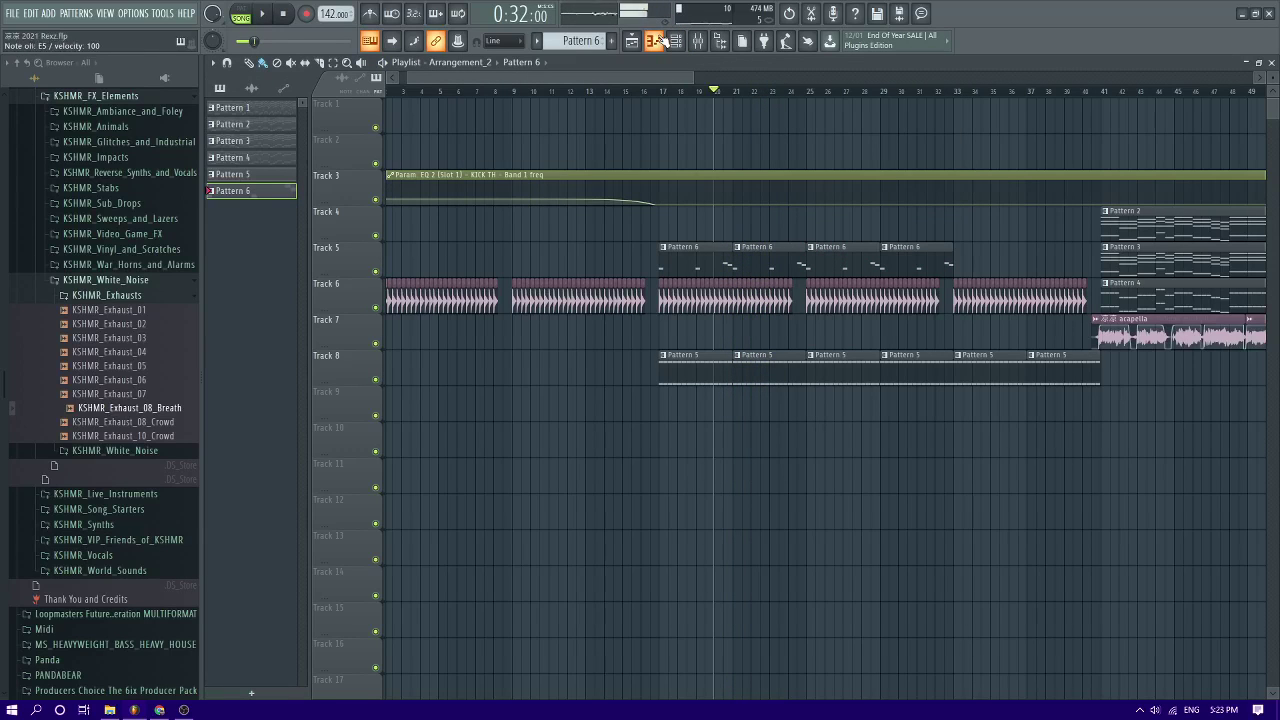
Audition more KSHMR exhaust samples and open the Vengeance Essential Deep House folder while the arrangement plays from about bar 17
left_click(116, 353)
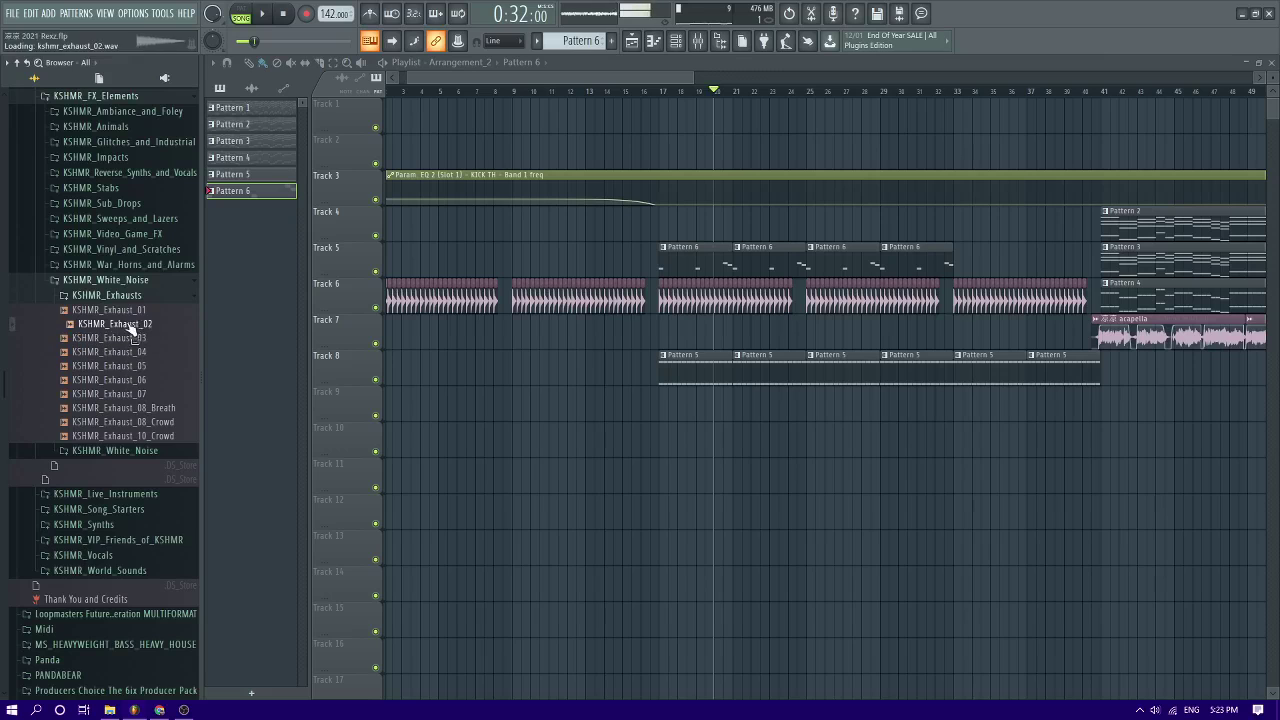
scroll(136, 370, "down", 10)
key("space")
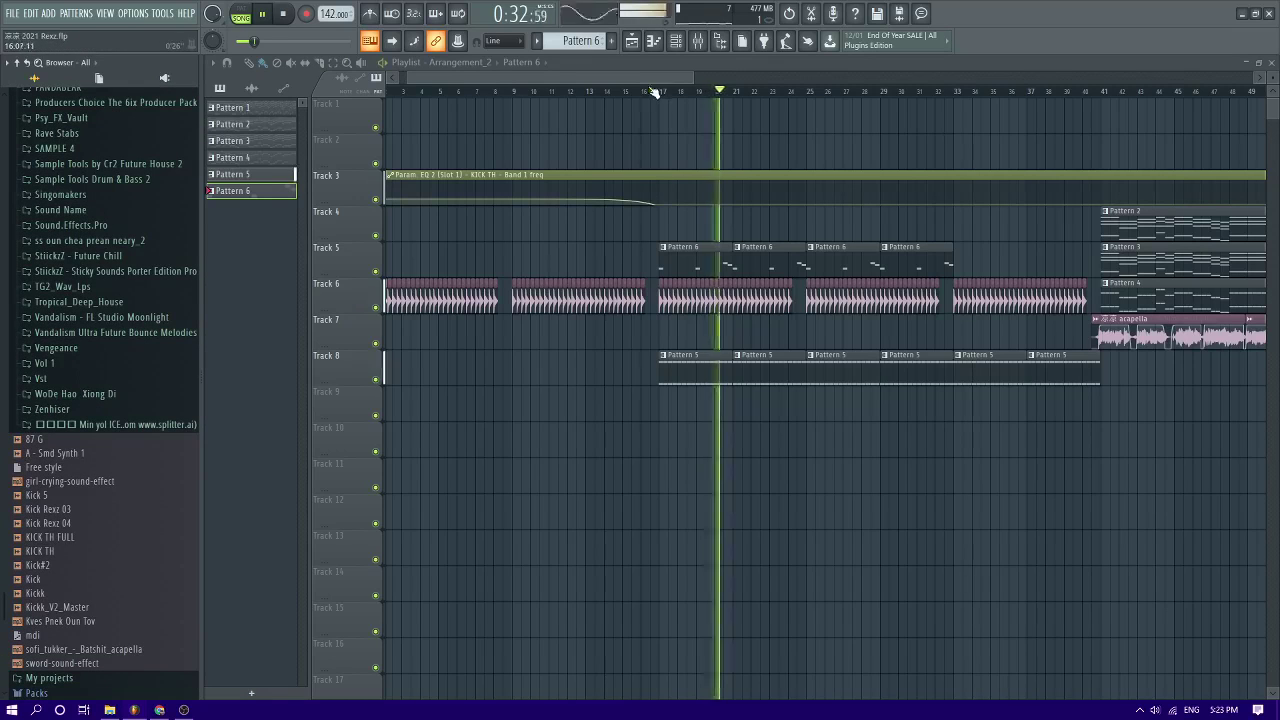
left_click(113, 346)
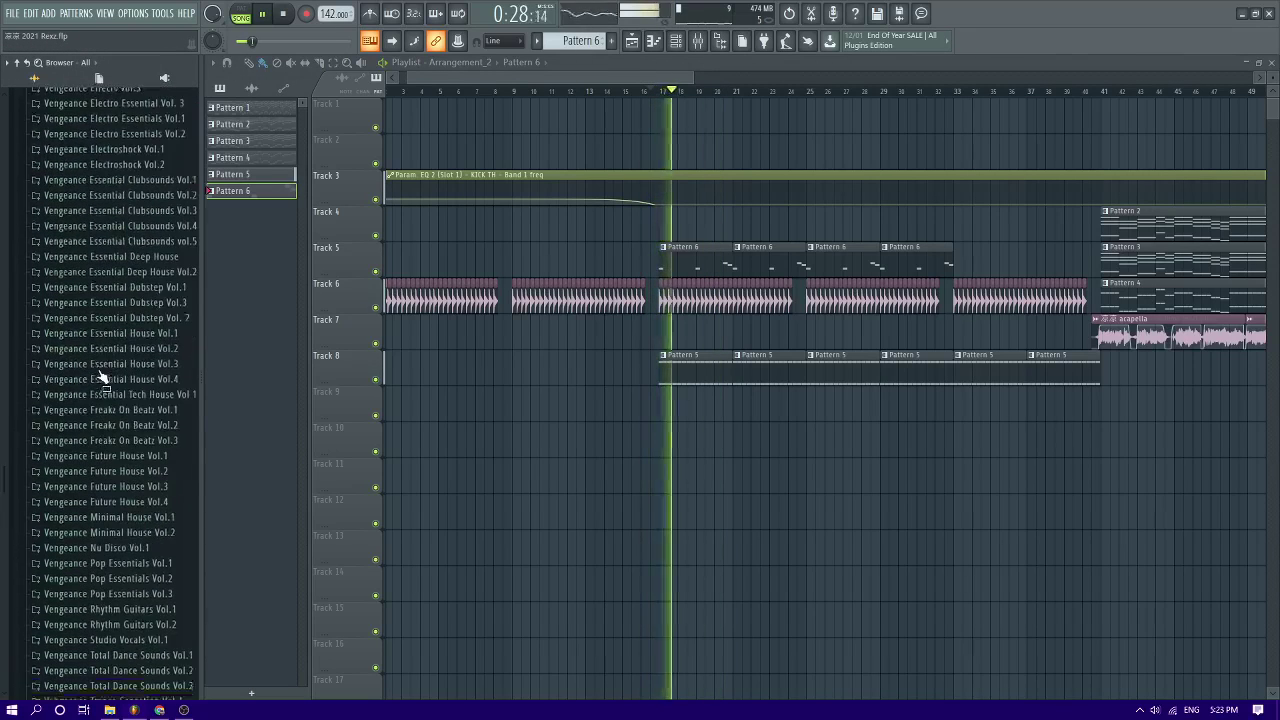
scroll(100, 366, "down", 3)
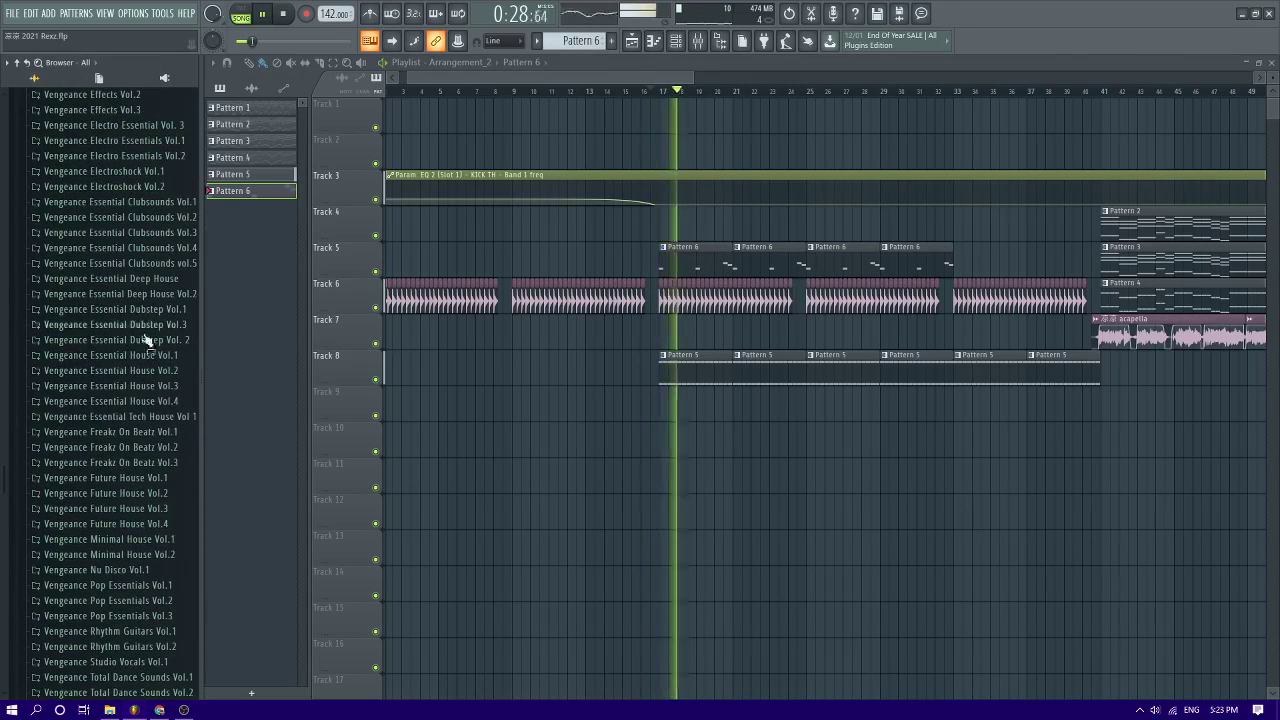
left_click(174, 284)
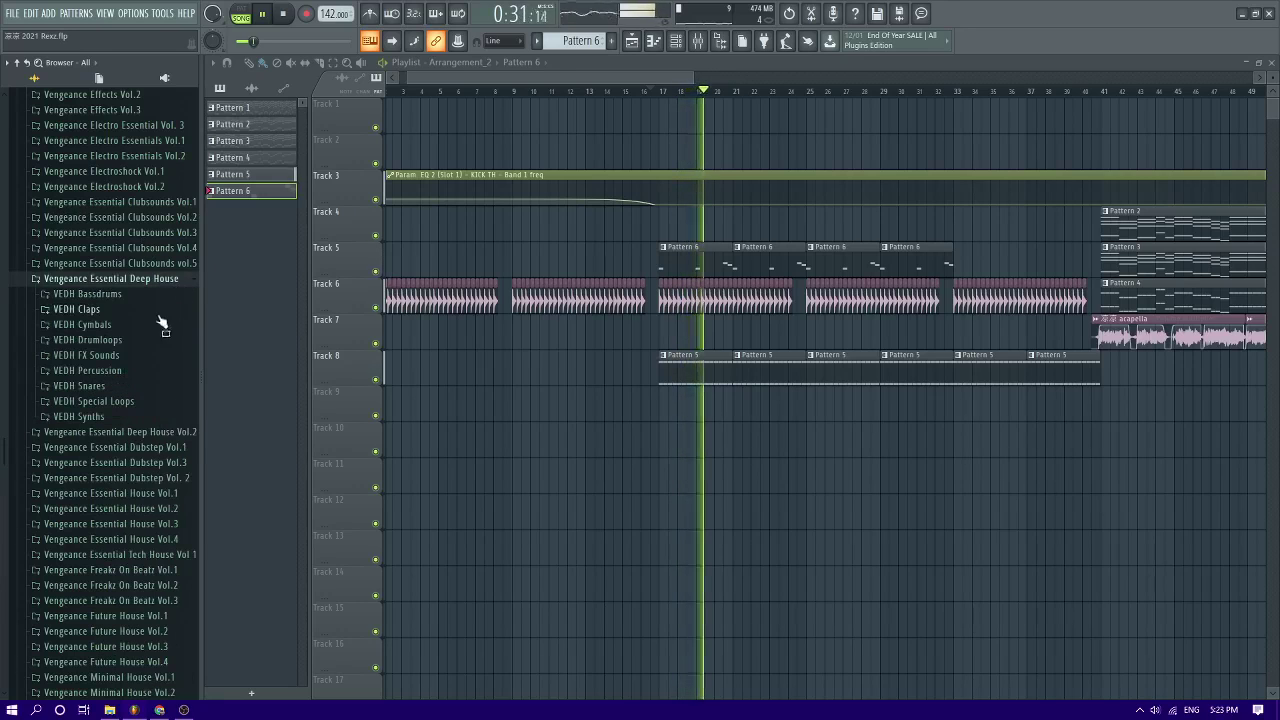
Stop playback and audition samples through the VEDH Synth Cutz folder of Vengeance Essential Deep House, up to about Synth Cut 093
left_click(88, 416)
left_click(118, 445)
key("space")
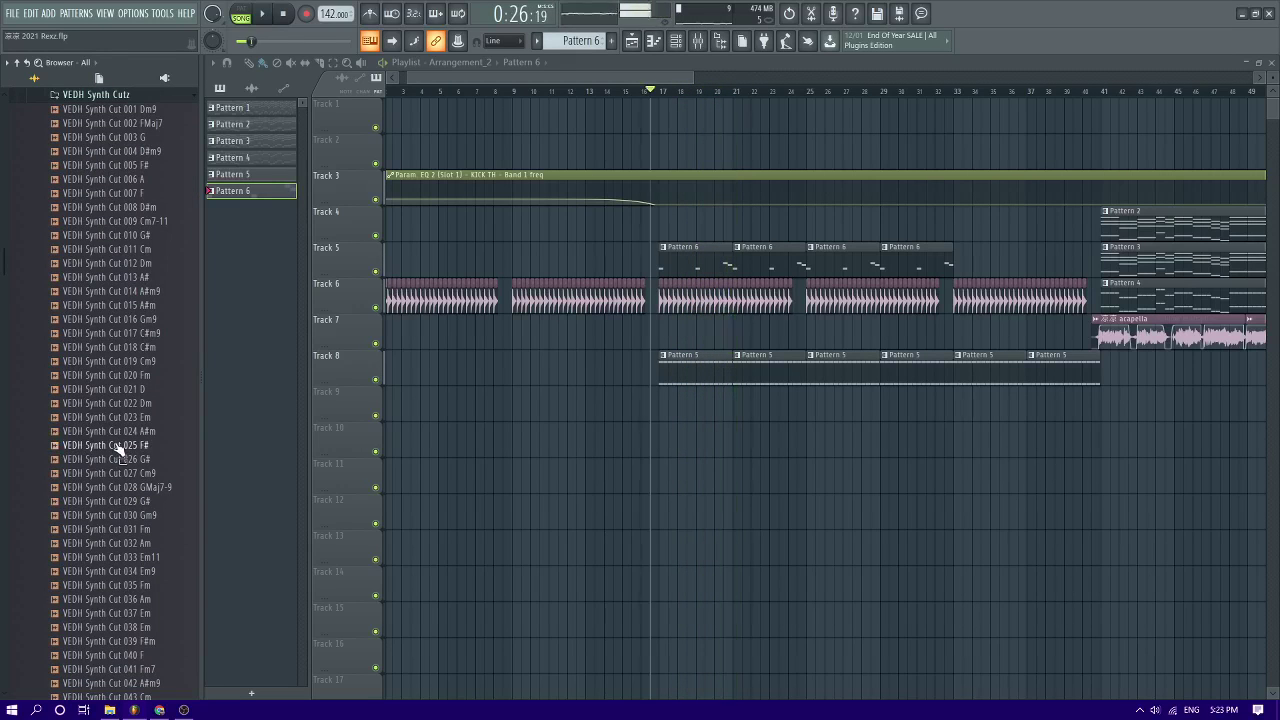
scroll(120, 420, "down", 8)
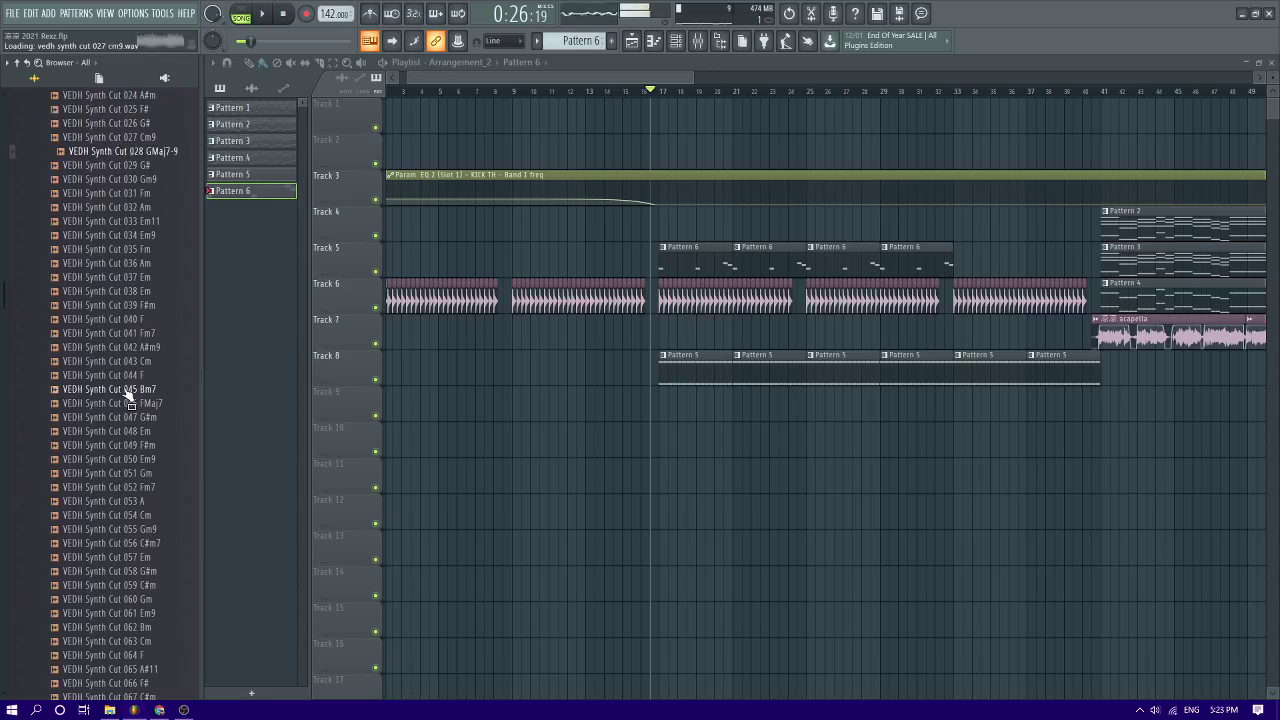
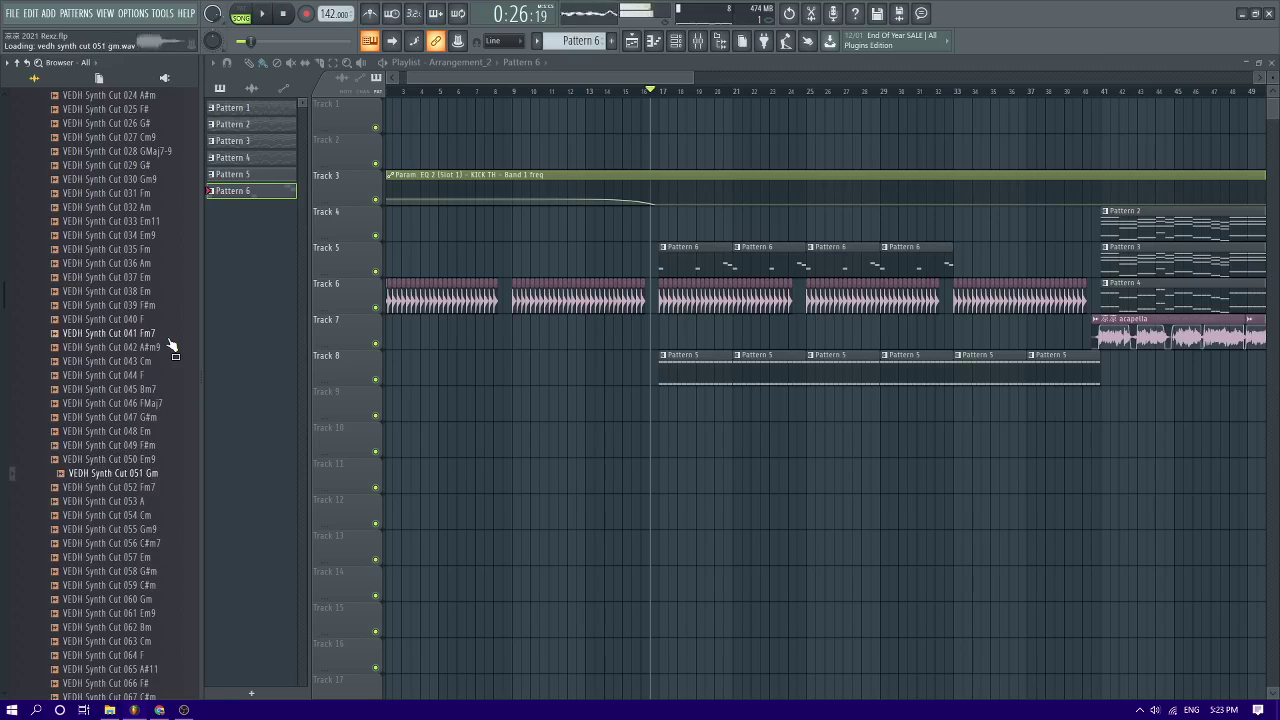
scroll(172, 346, "down", 4)
key("Down")
key("Down")
key("Down")
key("Down")
key("Down")
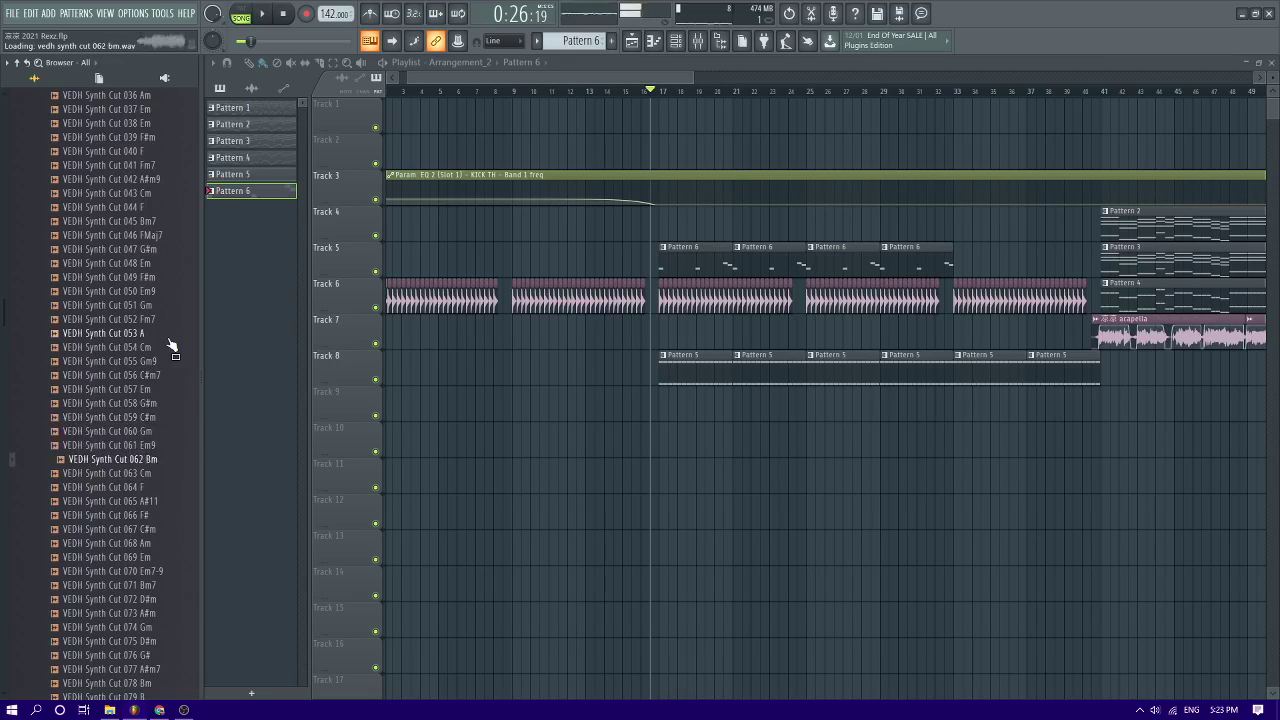
key("Down")
scroll(172, 346, "down", 4)
key("Down")
key("Down")
key("Down")
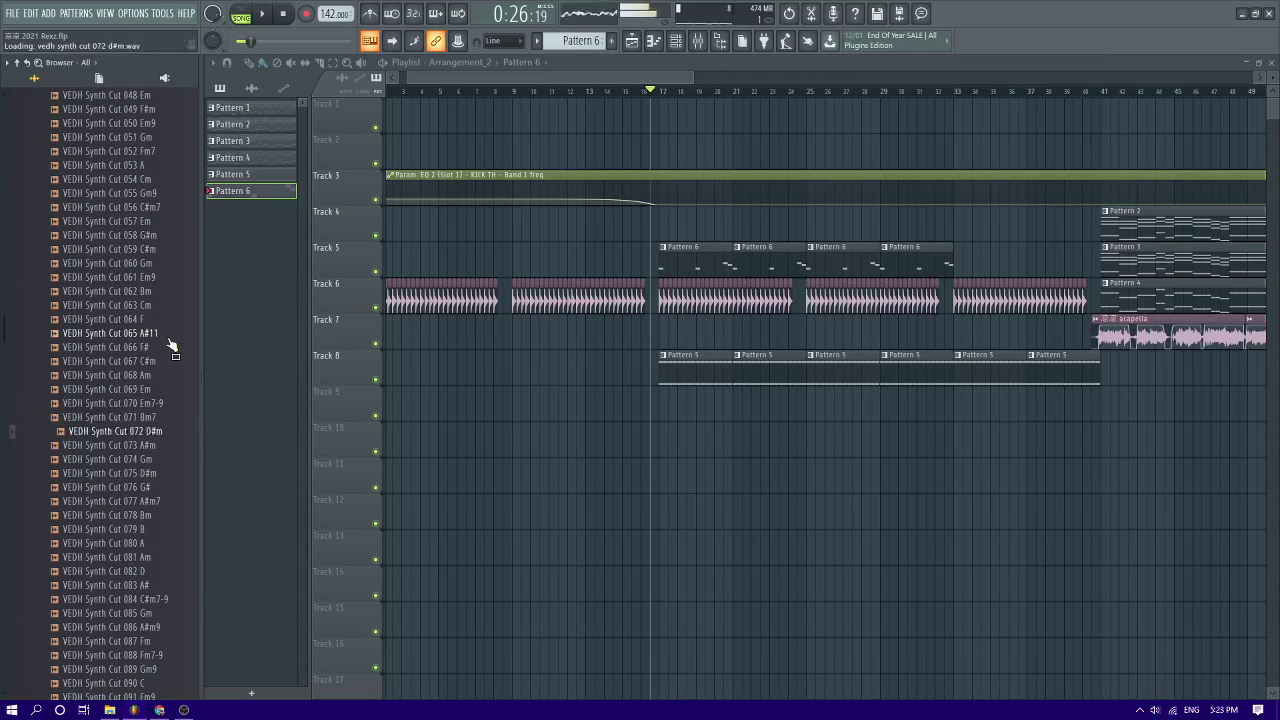
scroll(172, 346, "down", 4)
key("Down")
key("Down")
key("Down")
key("Down")
key("Down")
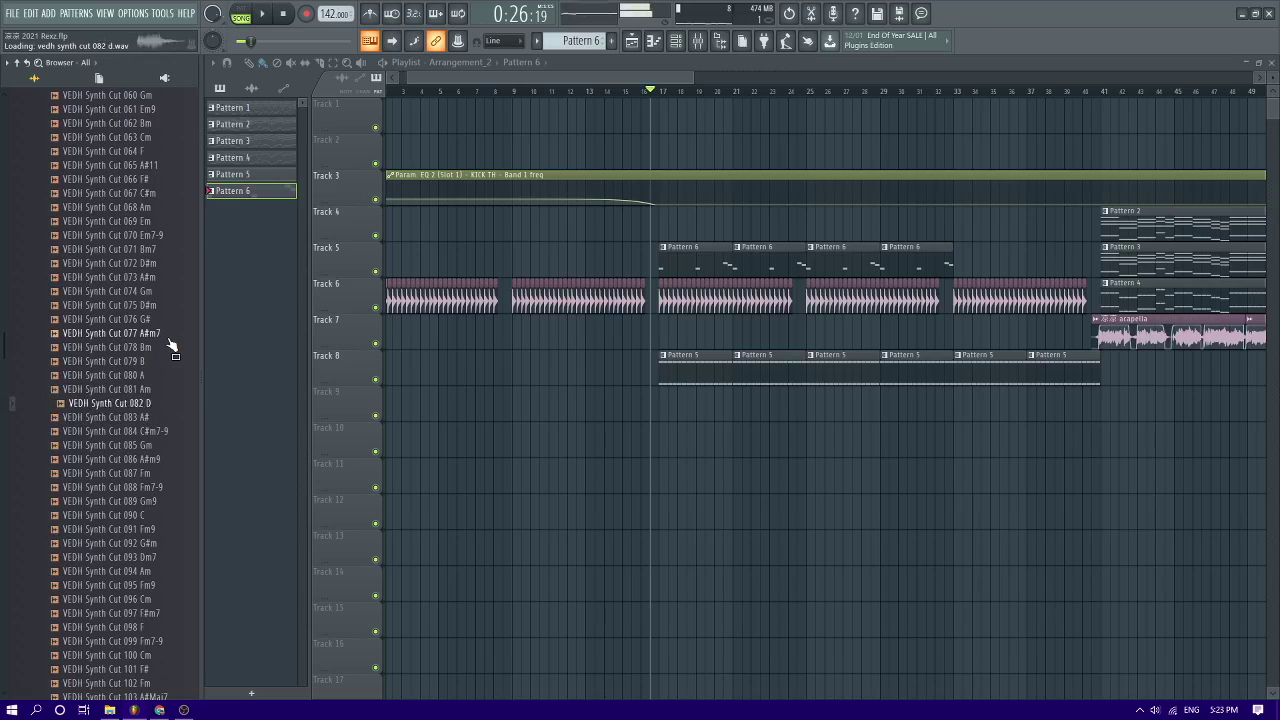
scroll(172, 346, "down", 6)
key("Down")
key("Down")
key("Down")
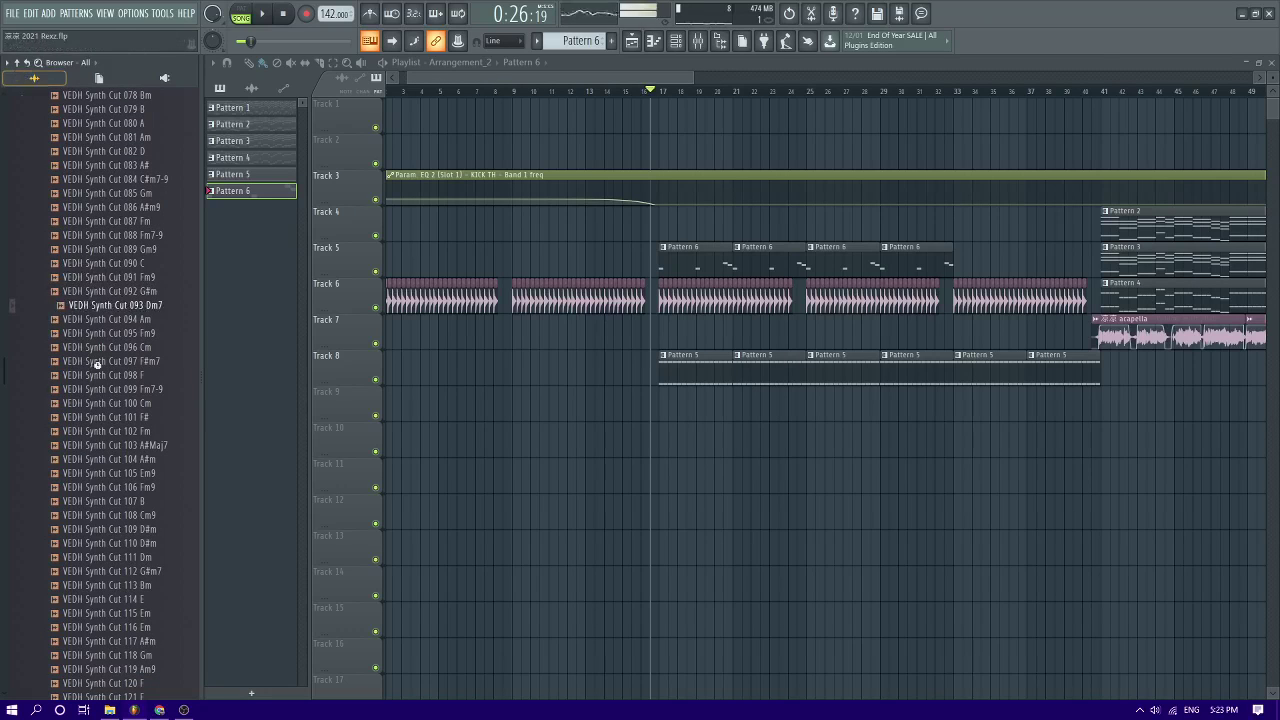
Load the 87 G sample from My Package as a new channel and set its root note to G5
left_click(17, 63)
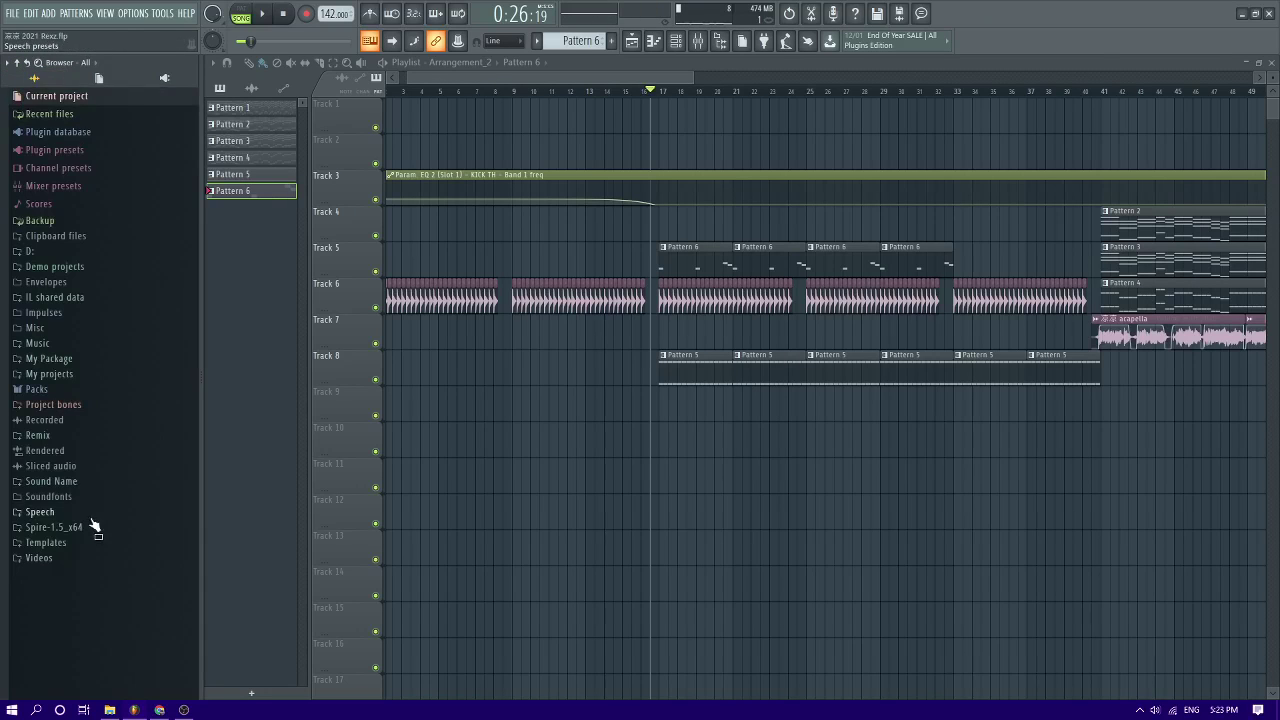
left_click(49, 364)
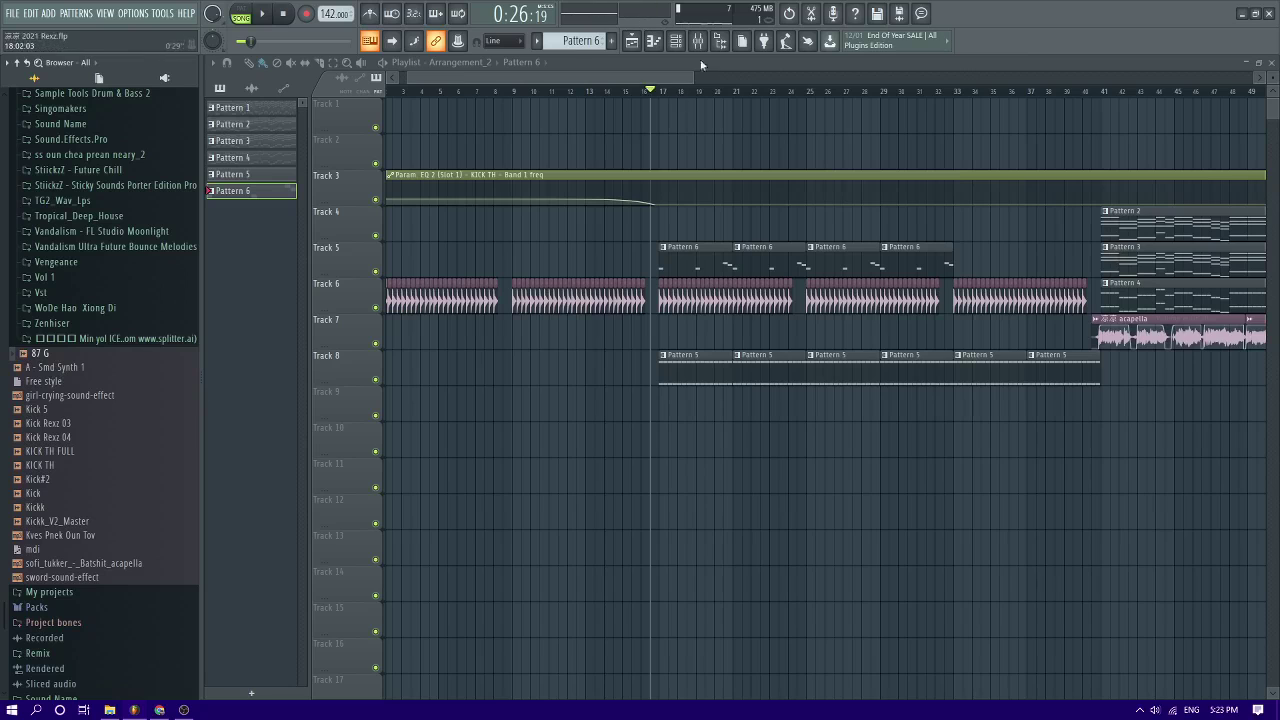
left_click(677, 40)
left_click_drag(35, 365, 566, 203)
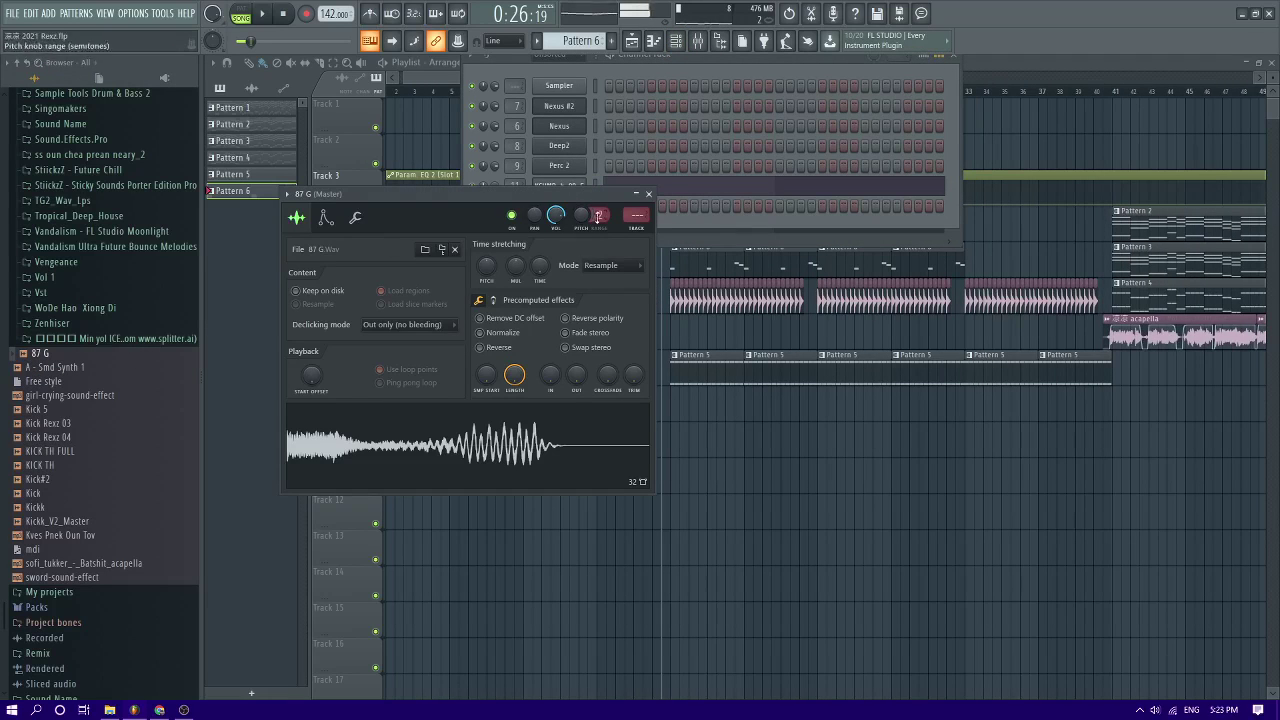
left_click(355, 219)
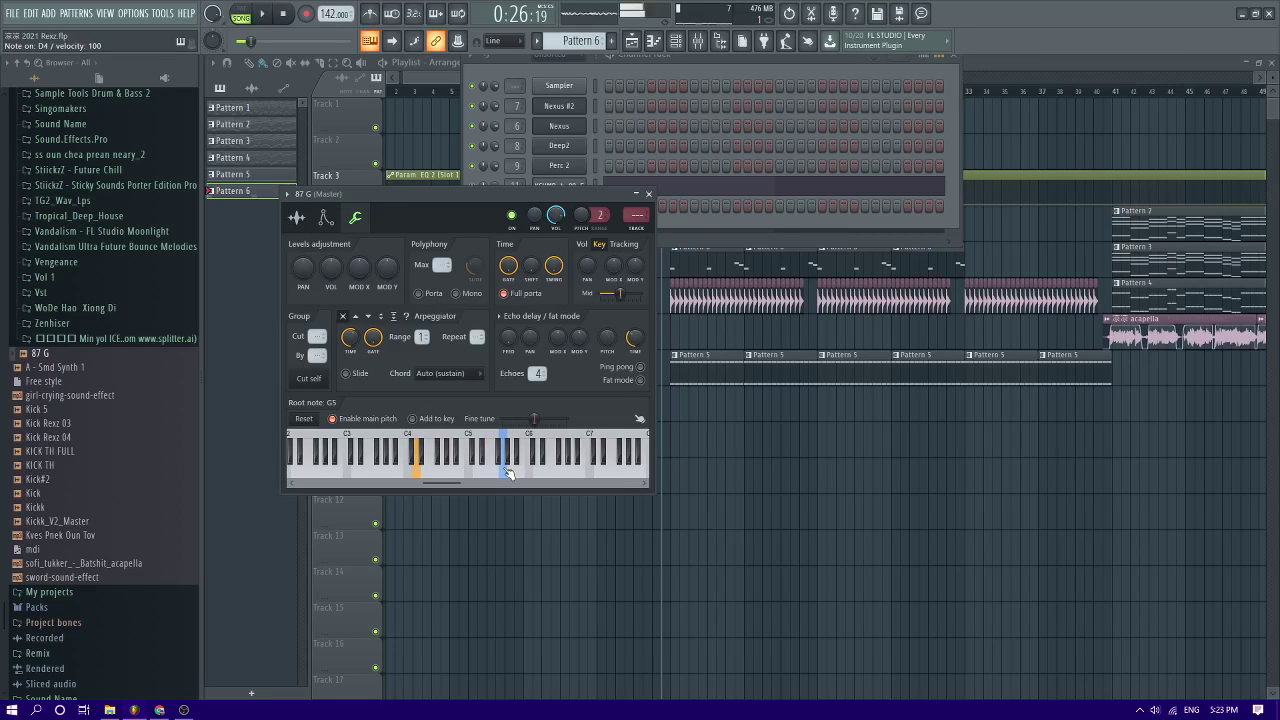
Enable the 87 G channel's volume envelope and route the channel to mixer insert 12
left_click(326, 219)
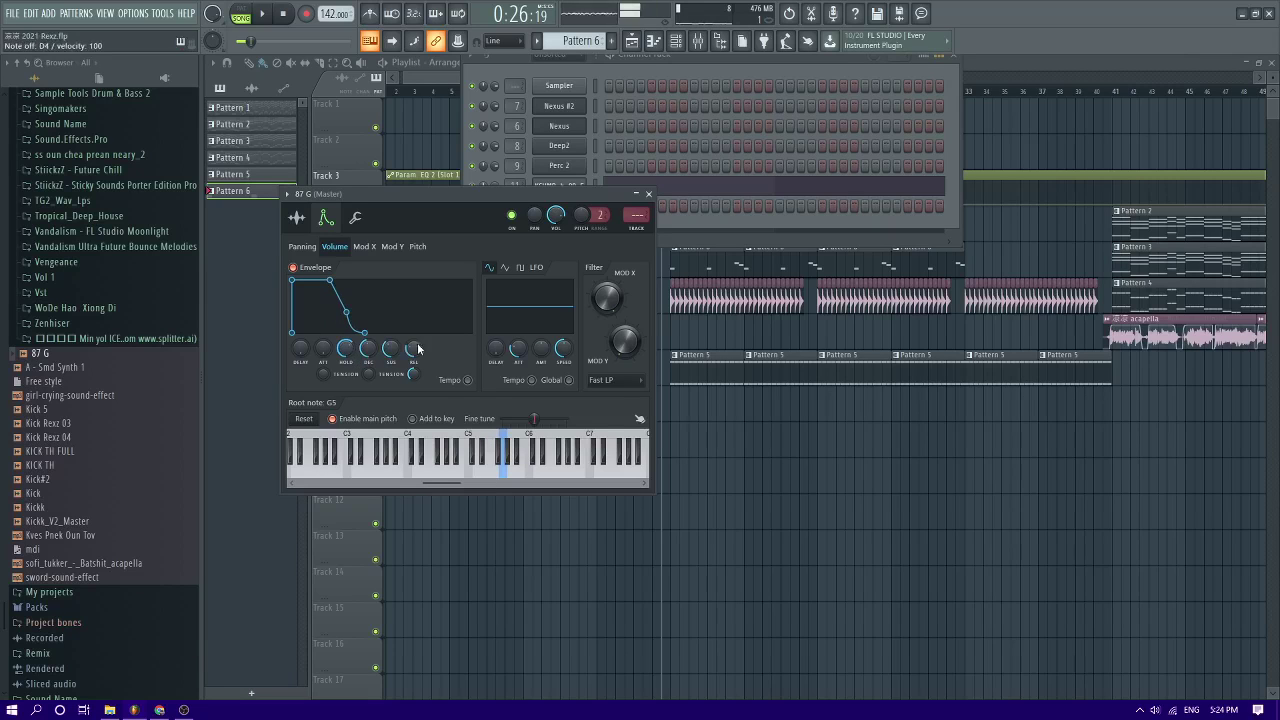
left_click(641, 228)
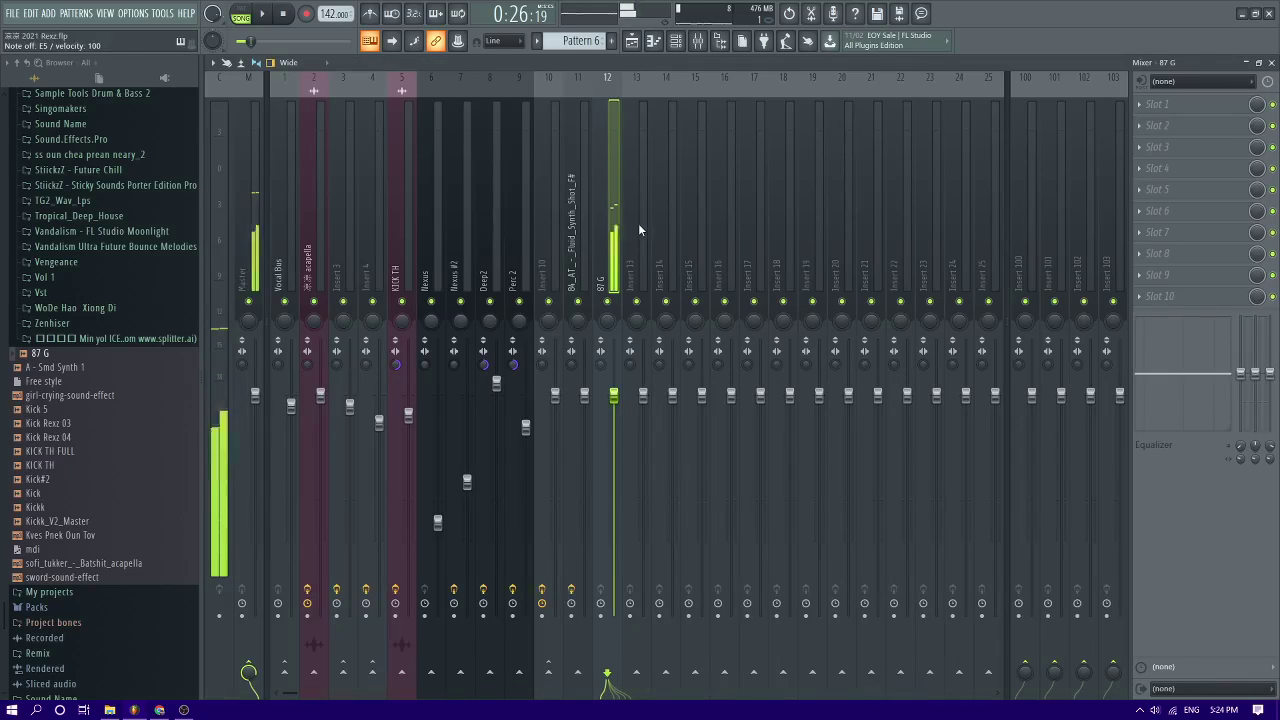
left_click(1158, 105)
left_click(608, 64)
Place an 87 G note at E5 on the second beat of bar 1 in Pattern 6 and start playback
left_click(655, 42)
left_click_drag(486, 256, 461, 282)
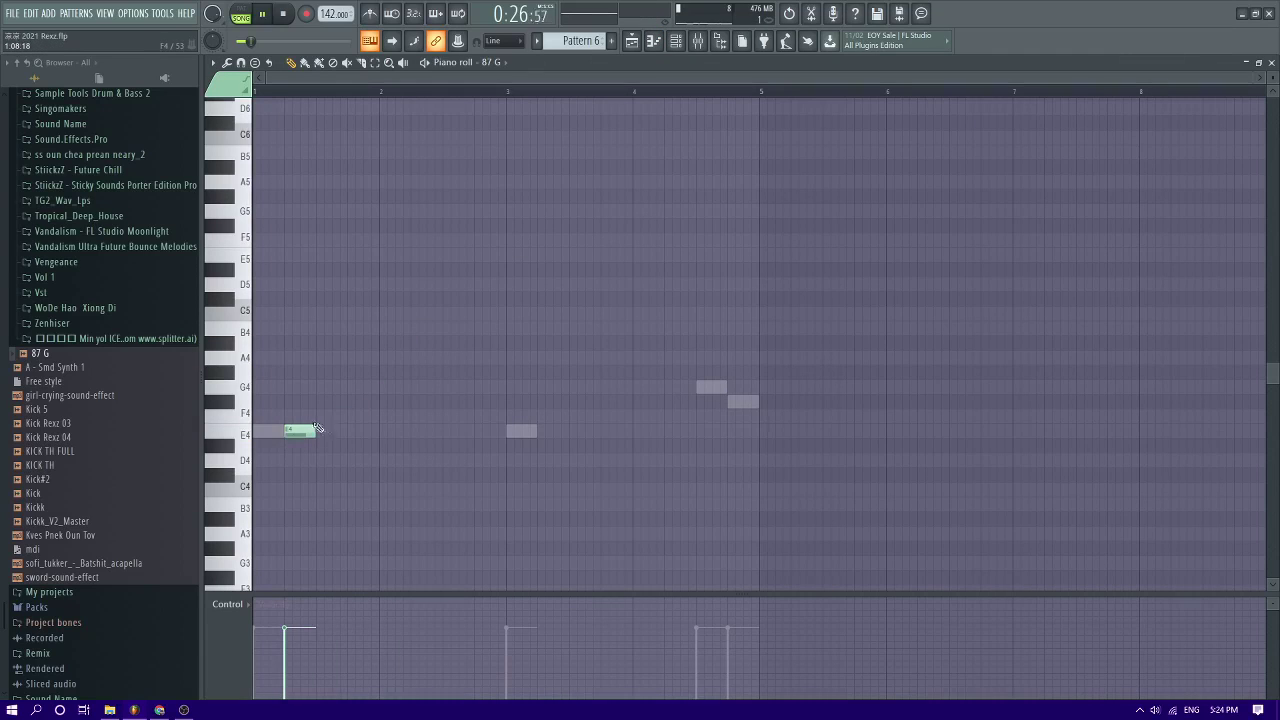
left_click_drag(310, 420, 310, 252)
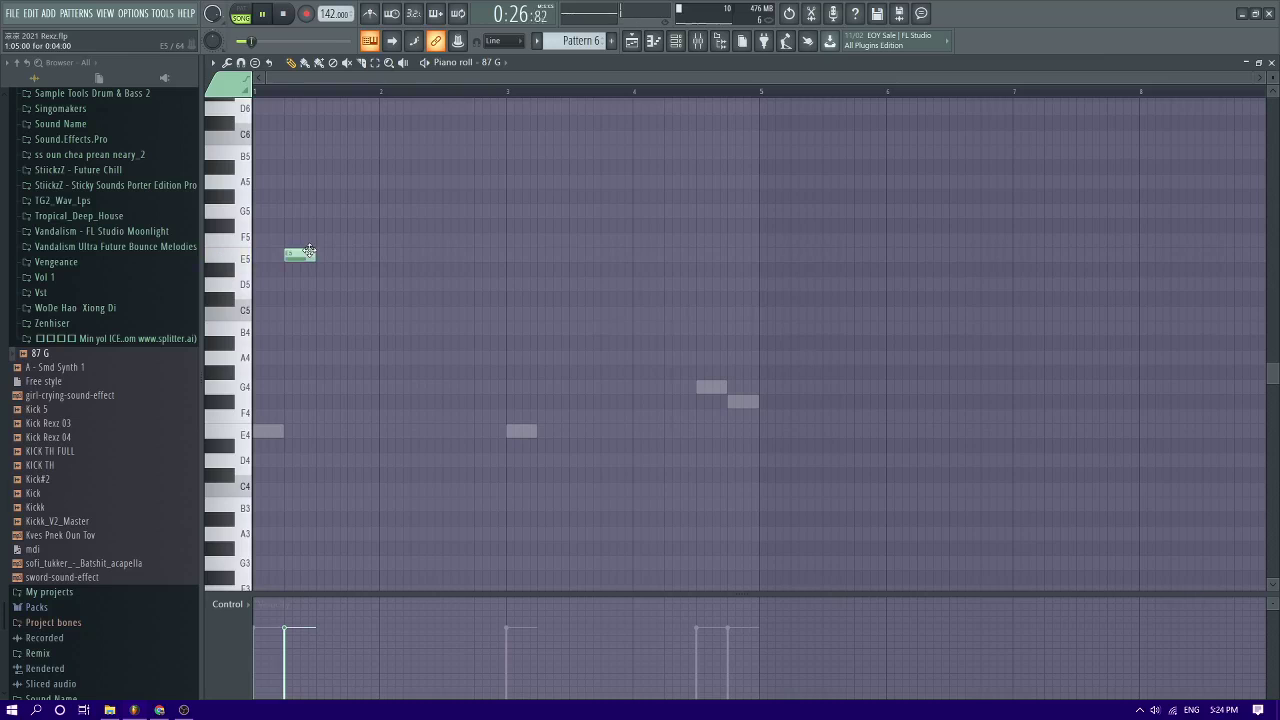
key("space")
Try an extra 87 G note in bar 2 of Pattern 6, around E5 and F5
left_click(422, 258)
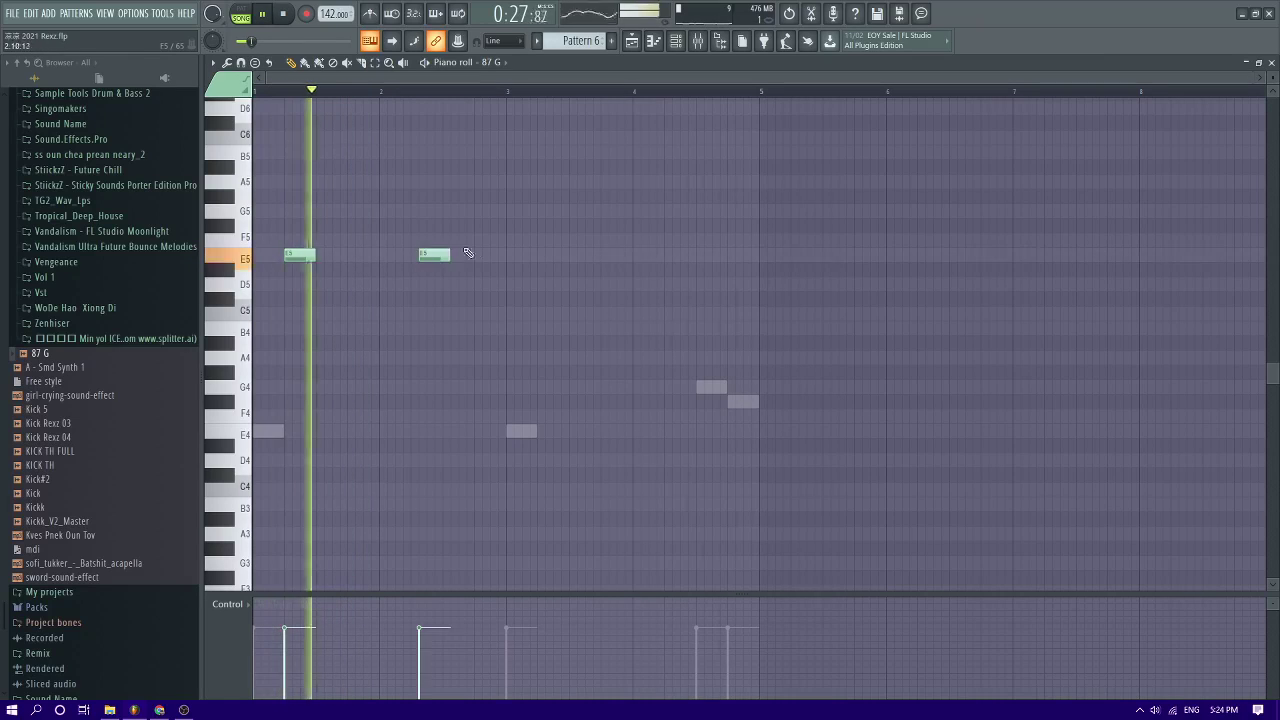
left_click_drag(440, 242, 430, 242)
right_click(433, 254)
right_click(434, 242)
key("space")
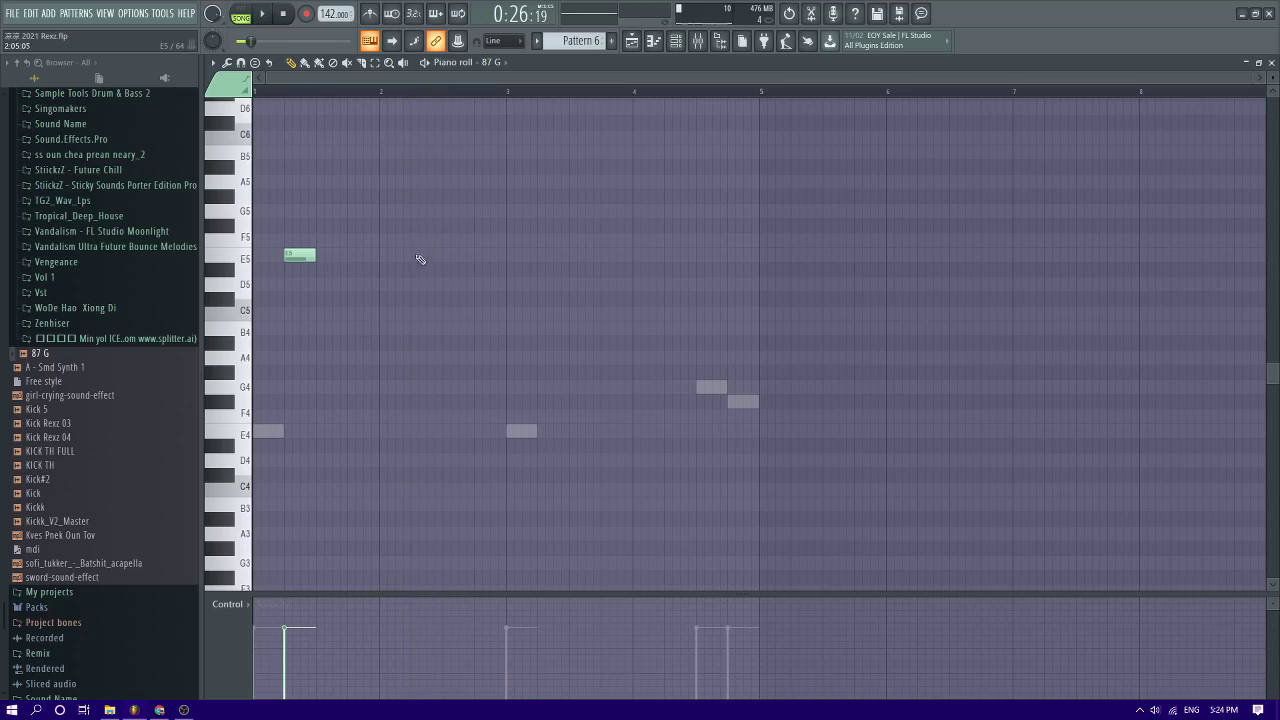
Add an 87 G note at E5 on the second beat of bar 3 and listen to it in the playlist
left_click(538, 253)
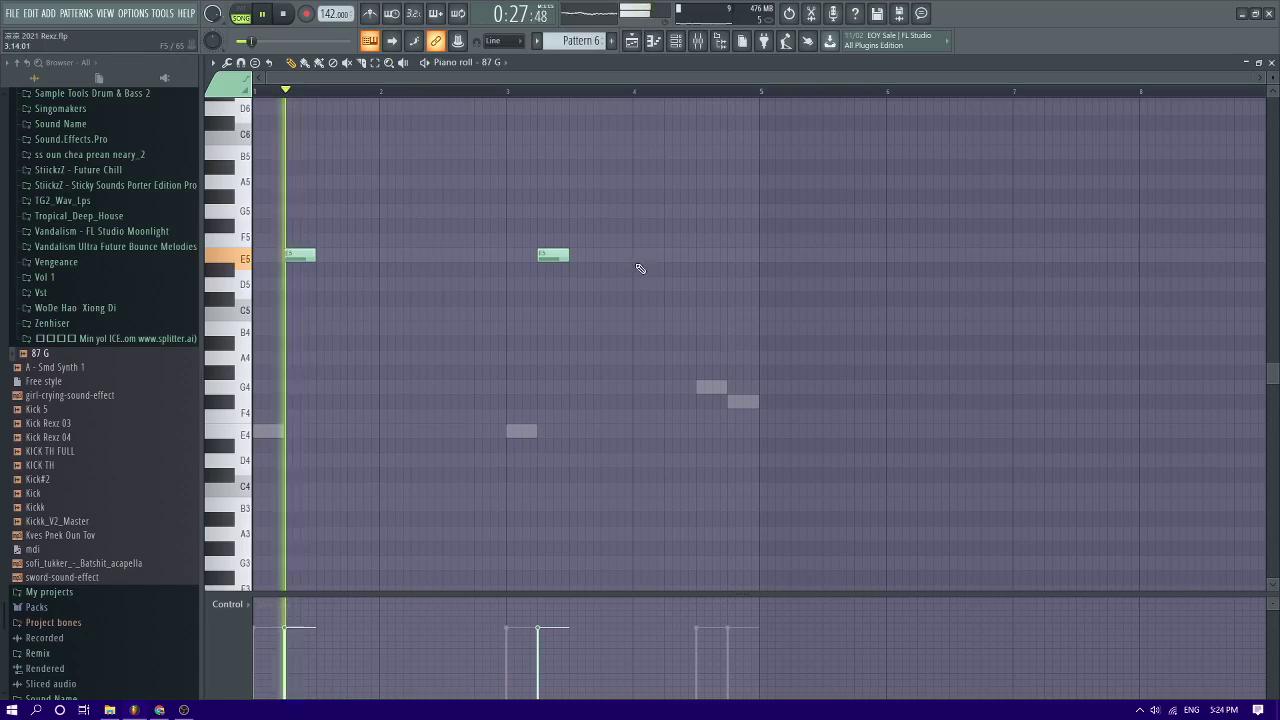
left_click(653, 40)
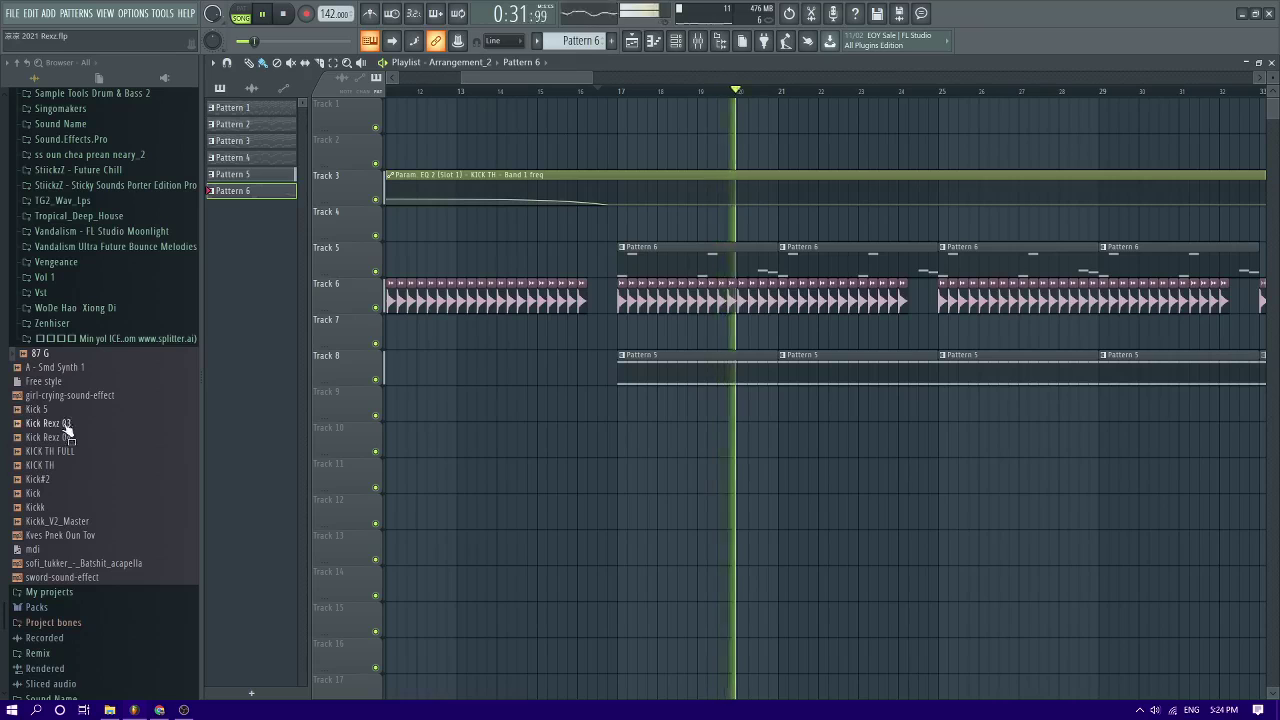
scroll(855, 457, "down", 2)
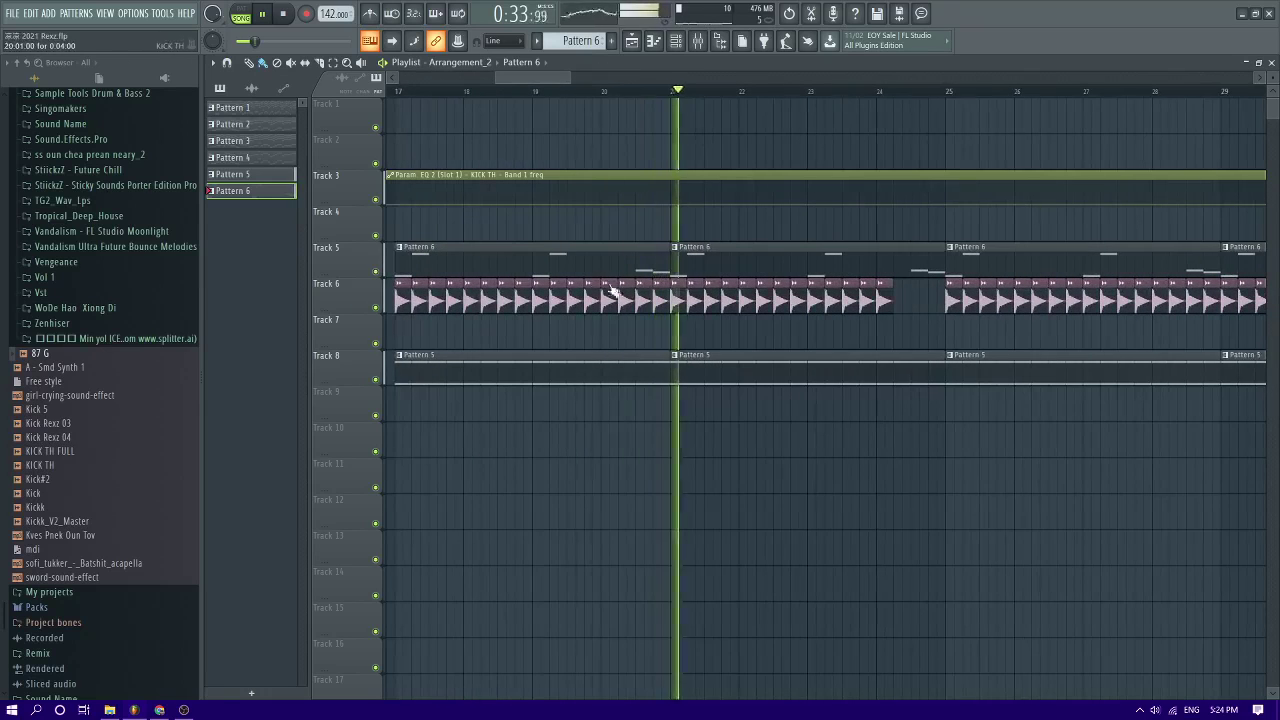
Reset the Fruity Parametric EQ 2 on the Fluid Synth Shot mixer track to its Default preset
left_click(697, 40)
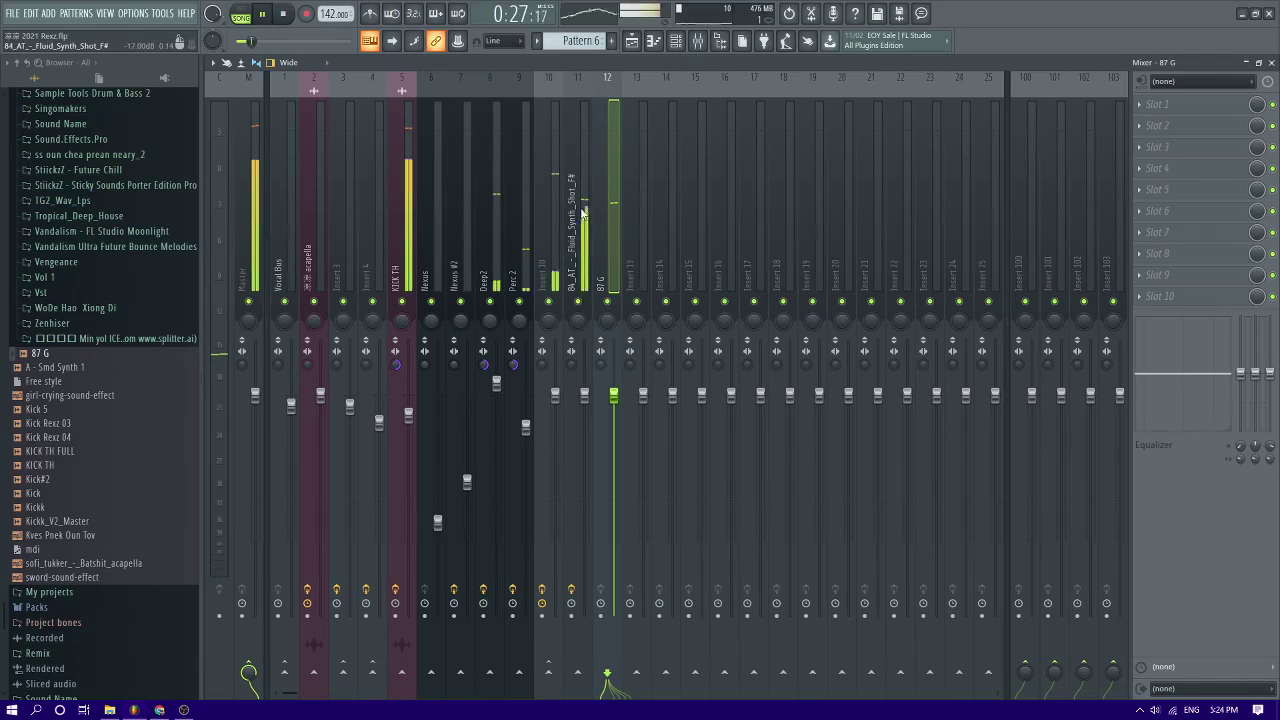
left_click(583, 213)
left_click(1182, 127)
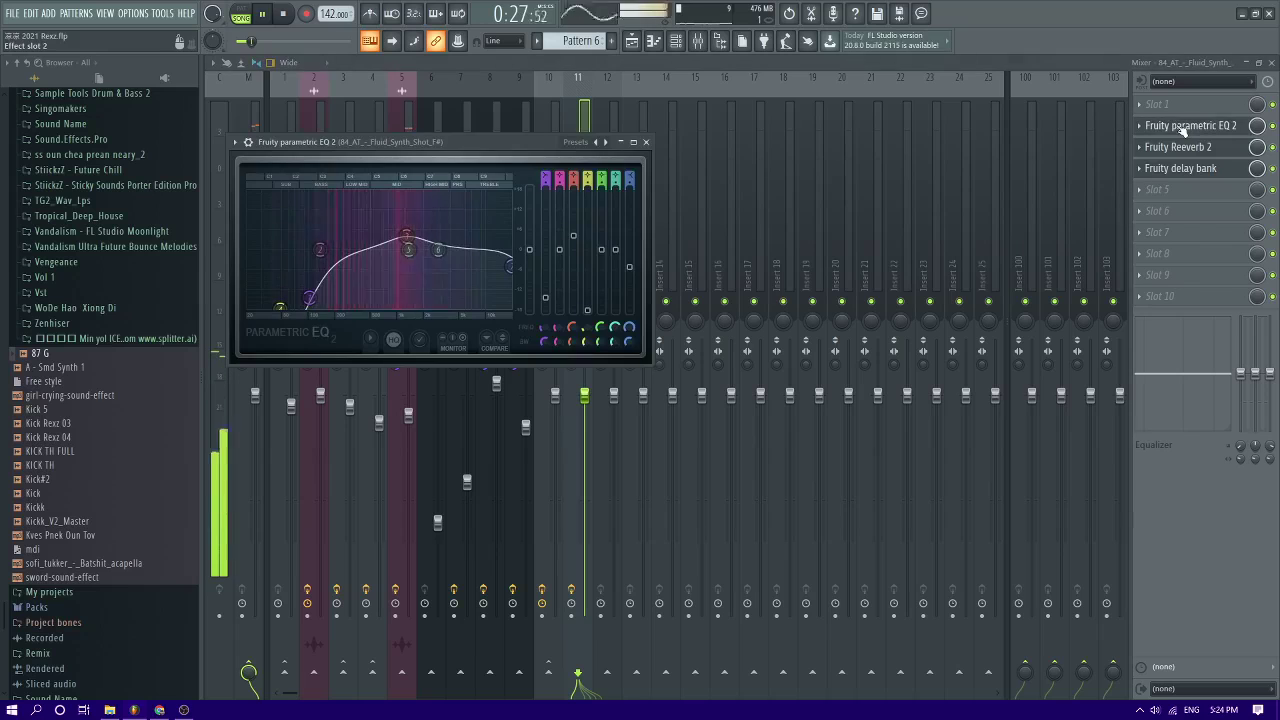
right_click(597, 142)
left_click(614, 153)
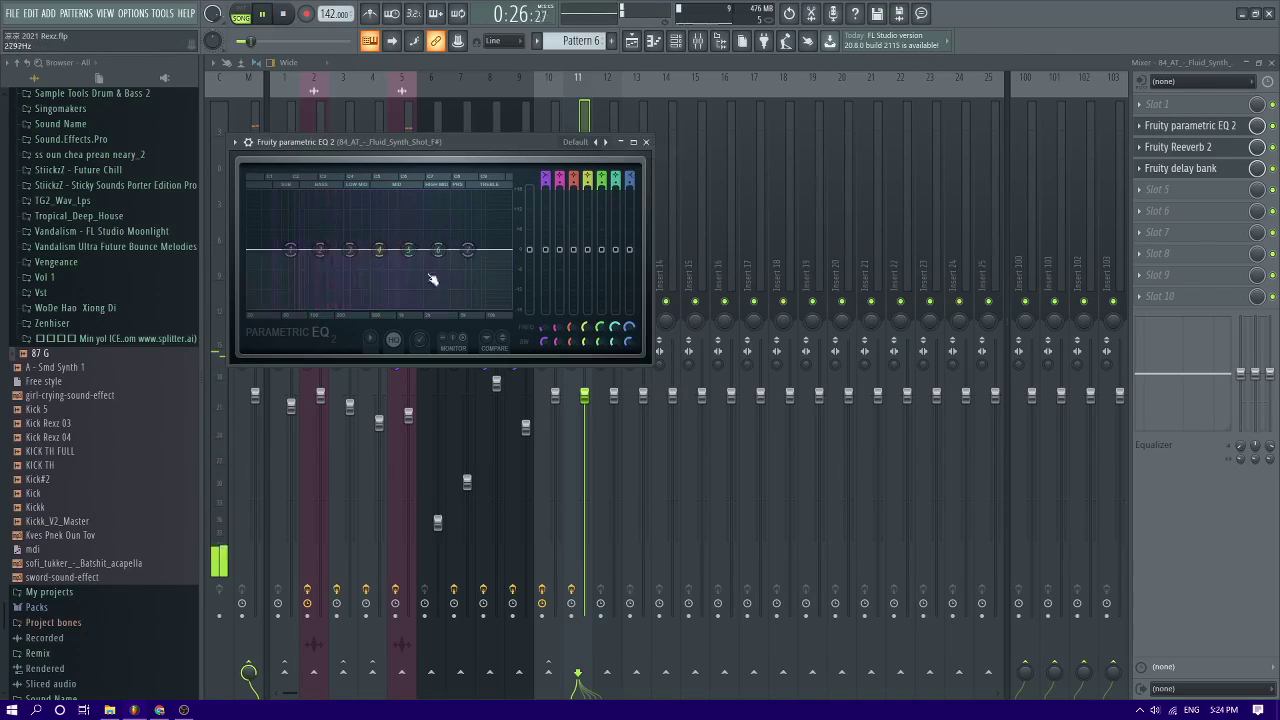
Boost bands 3 and 5 of the synth shot's EQ and cut the band 1 low shelf to about -17.5 dB at 157 Hz
left_click_drag(409, 251, 409, 240)
key("space")
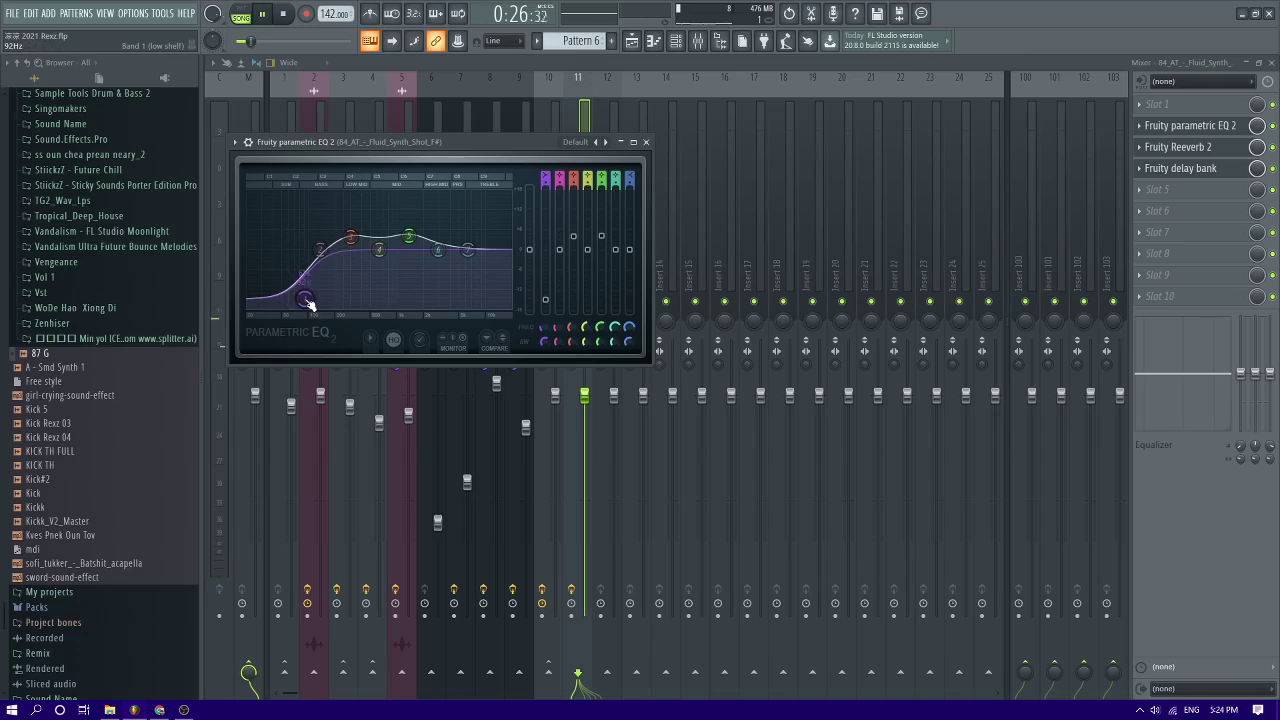
left_click_drag(308, 303, 319, 303)
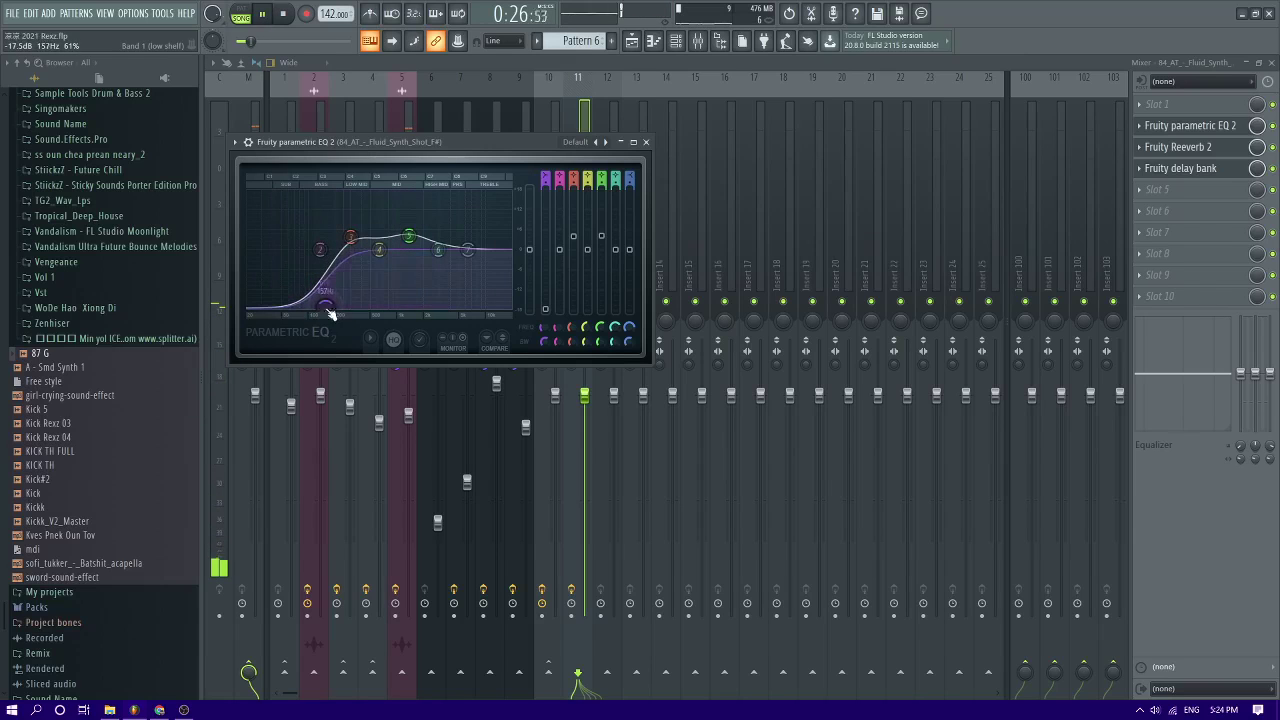
key("space")
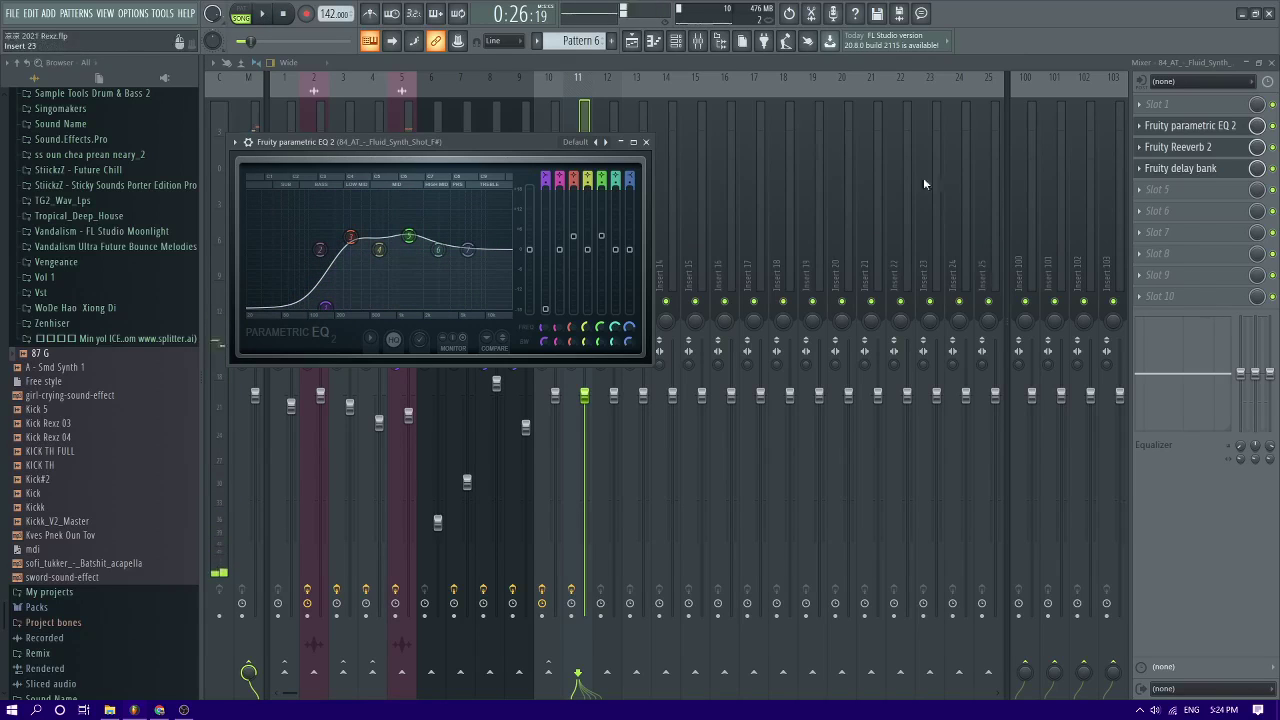
Play the arrangement from about bar 17 while checking the 87 G notes and the Pattern 6 clips
key("F7")
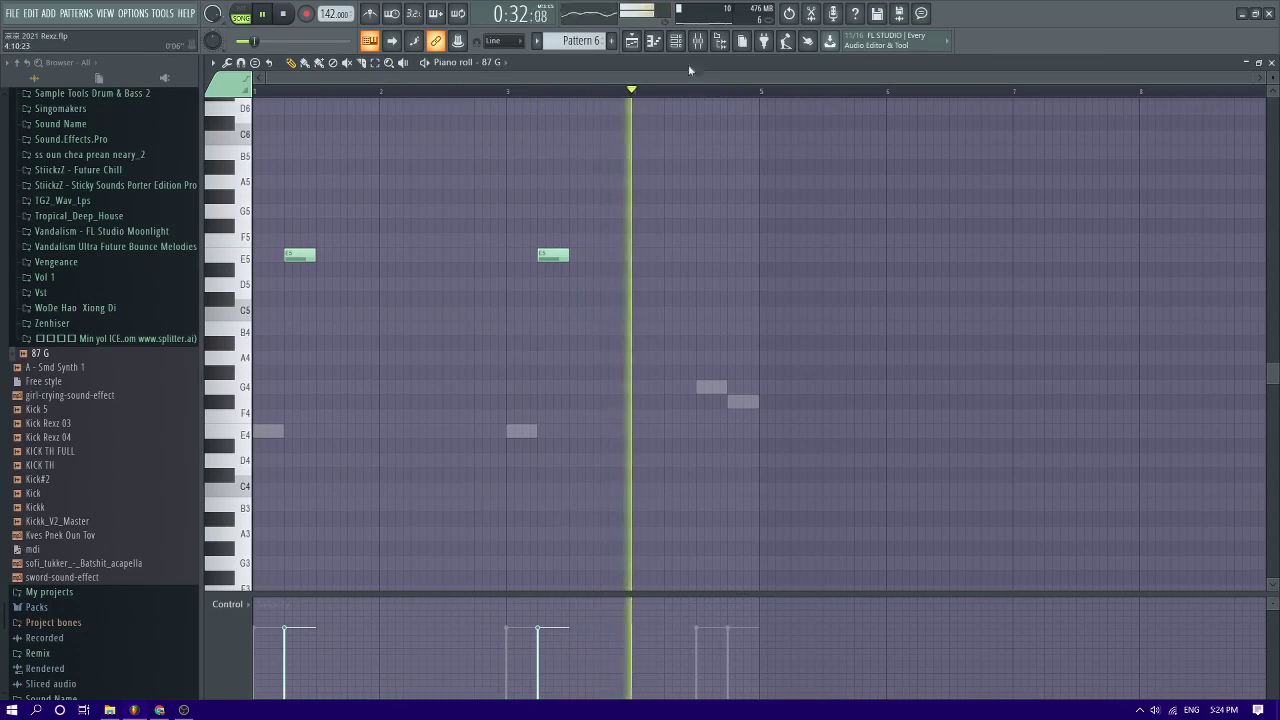
left_click(632, 41)
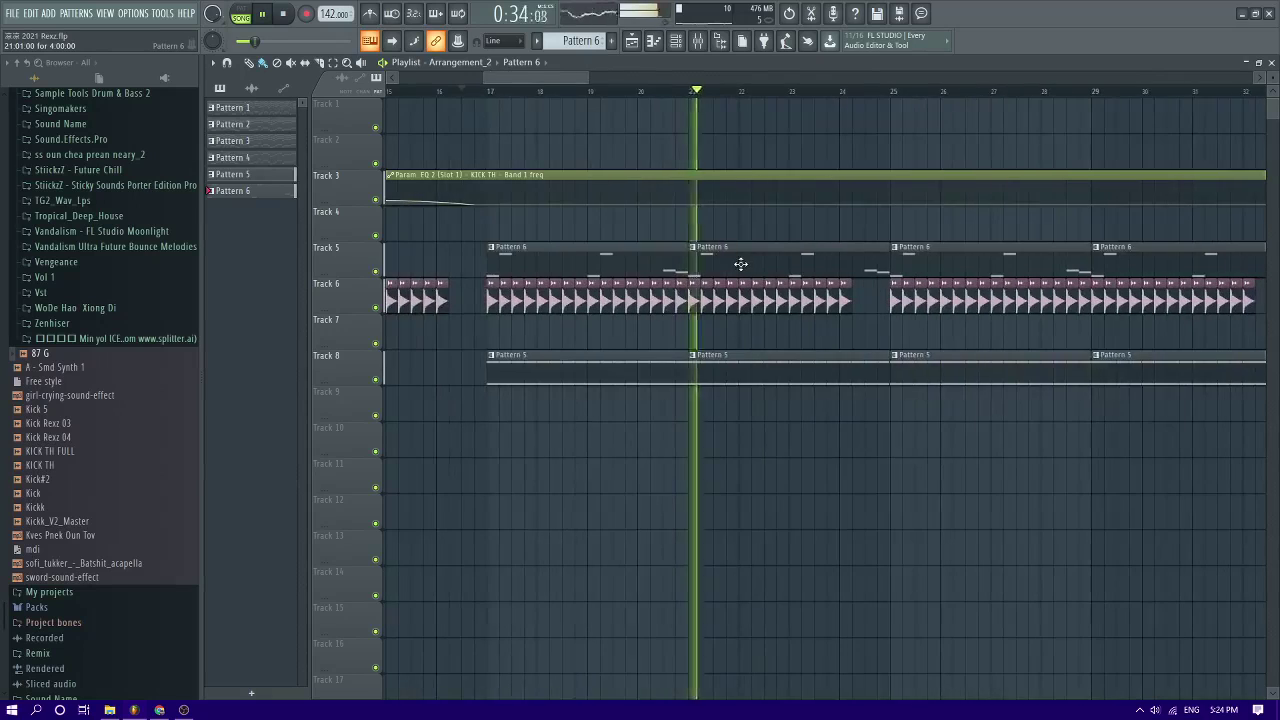
scroll(741, 264, "up", 1)
key("space")
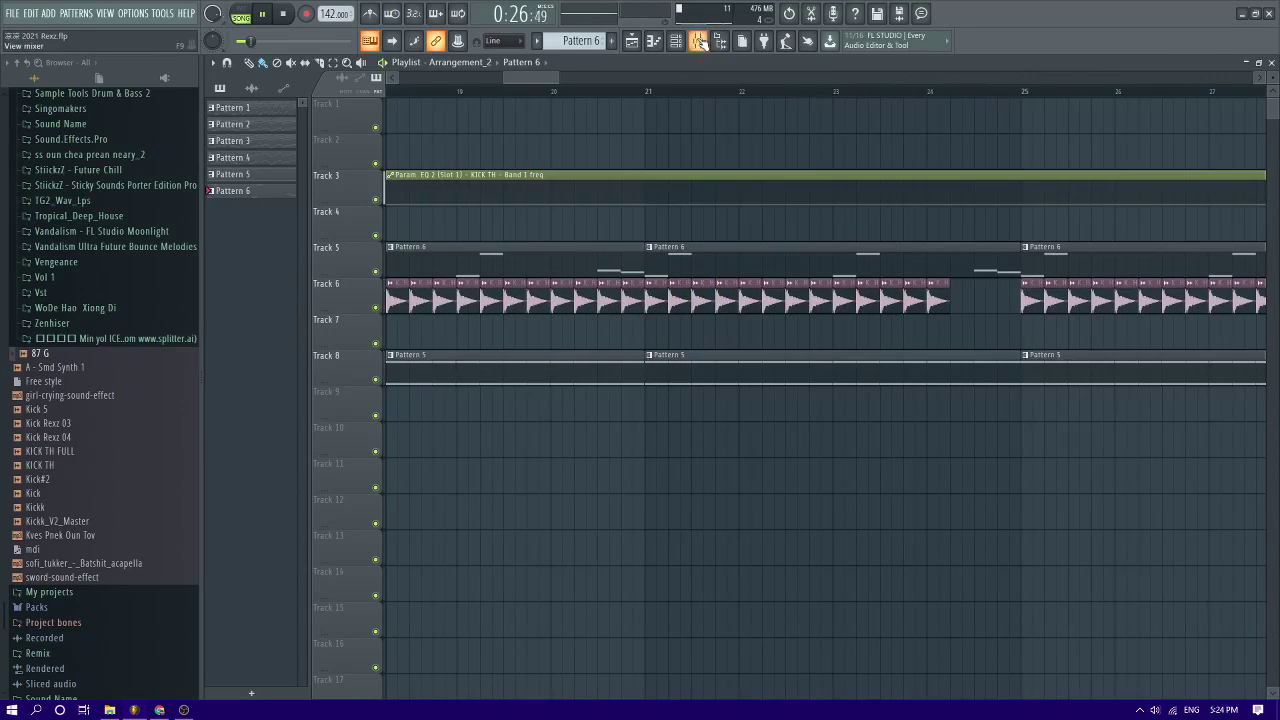
Add Fruity Reeverb 2 to slot 2 of the 87 G mixer track and adjust the reverb
left_click(699, 41)
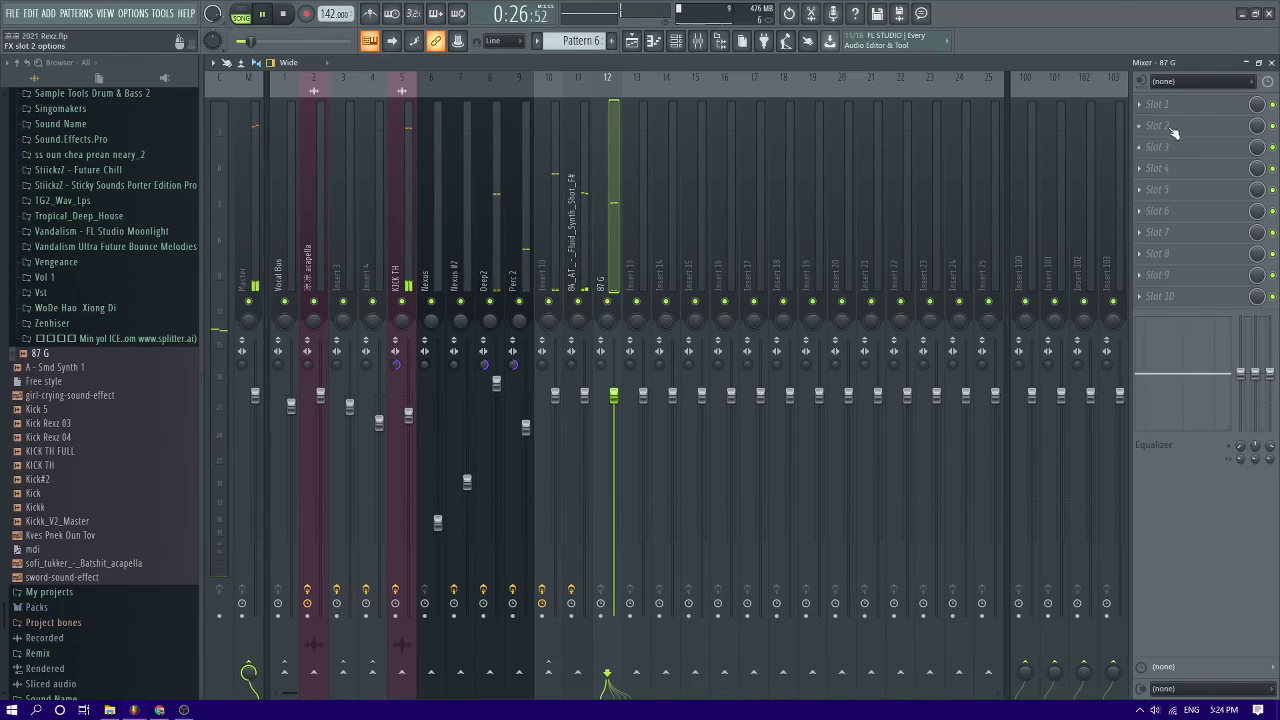
left_click(1175, 130)
left_click(845, 408)
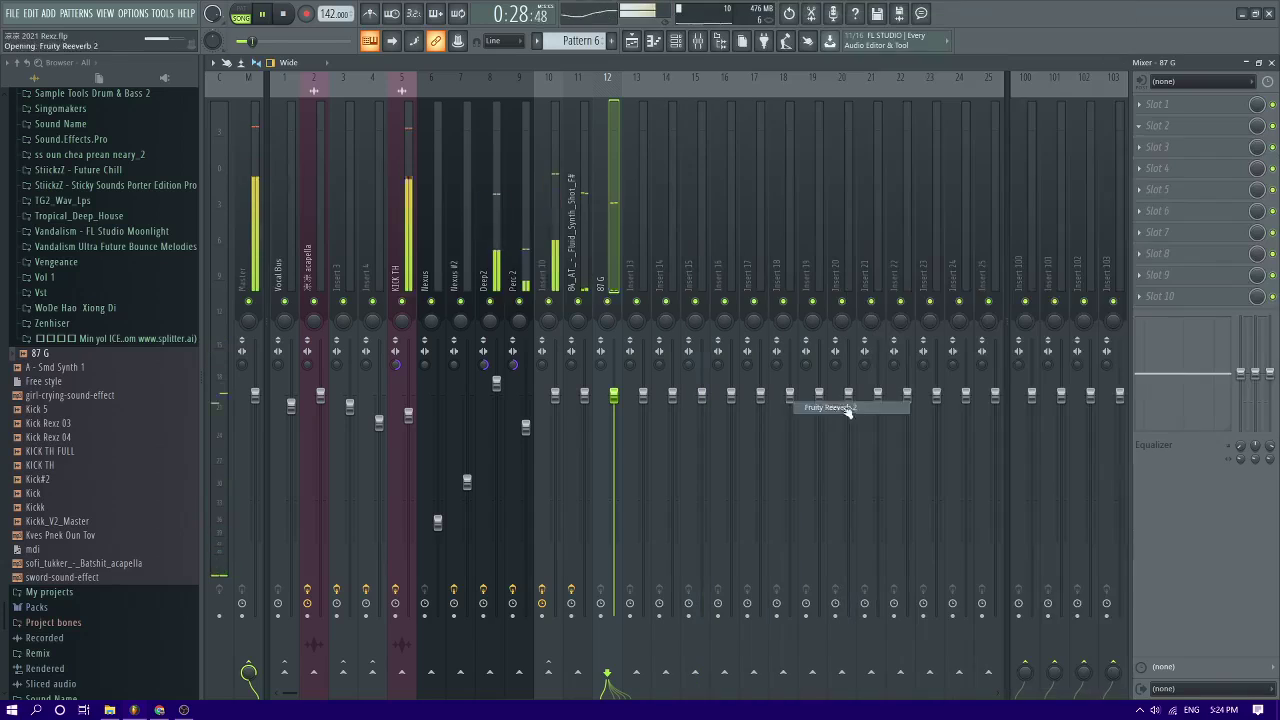
mouse_move(603, 218)
left_mouse_down()
mouse_move(582, 220)
mouse_move(606, 206)
left_mouse_up()
Load Fruity Parametric EQ 2 into slot 1 of the 87 G track and lower the band 1 low shelf at about 81 Hz
left_click(1163, 104)
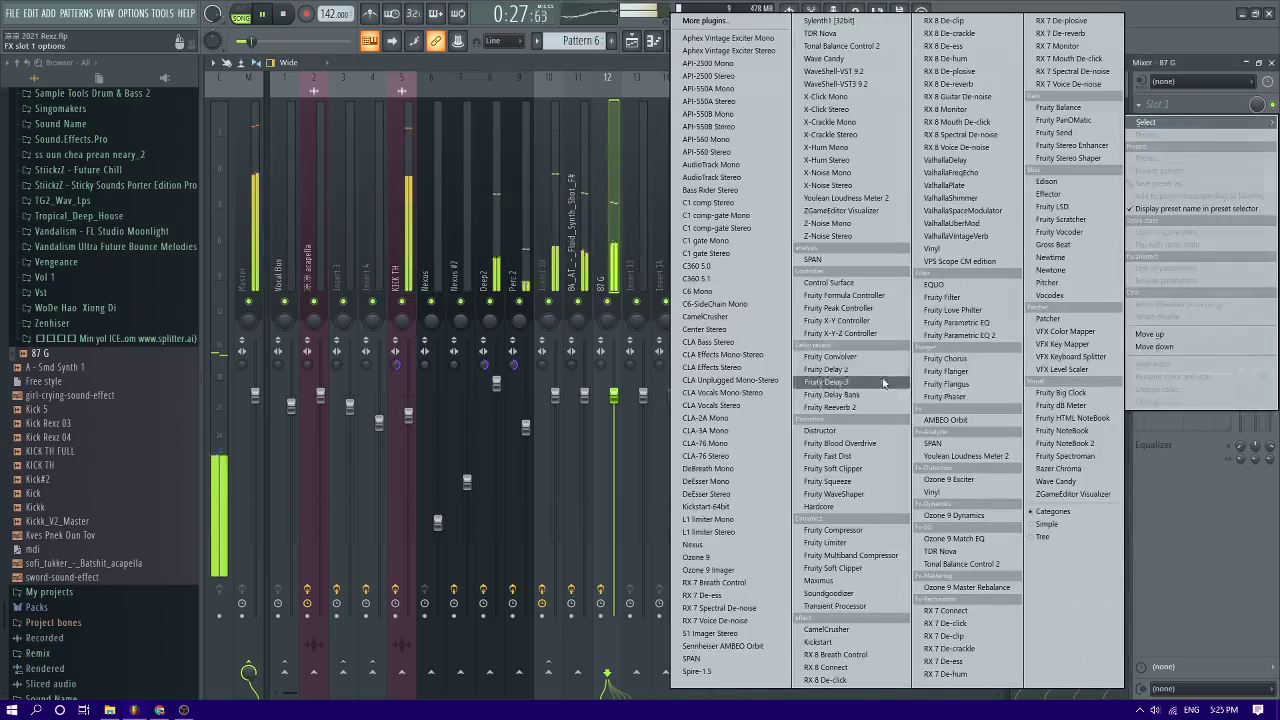
left_click(980, 323)
key("space")
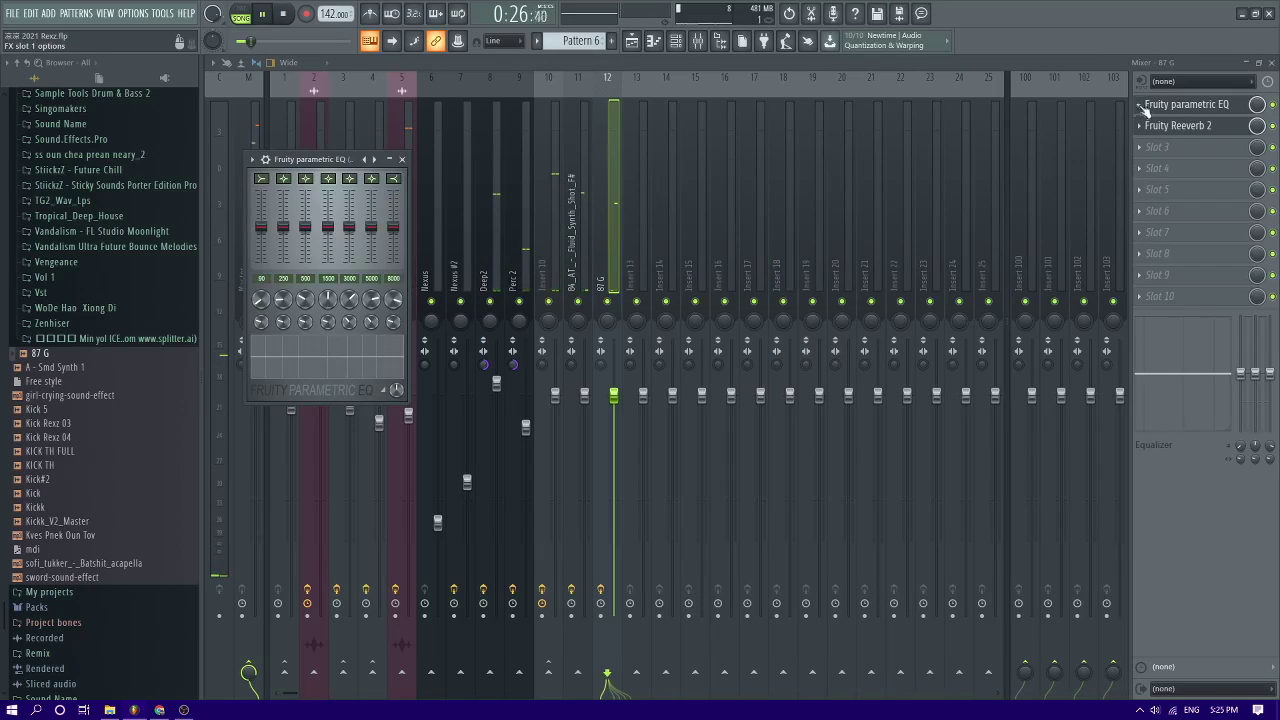
left_click(1142, 107)
mouse_move(1150, 124)
left_click(976, 338)
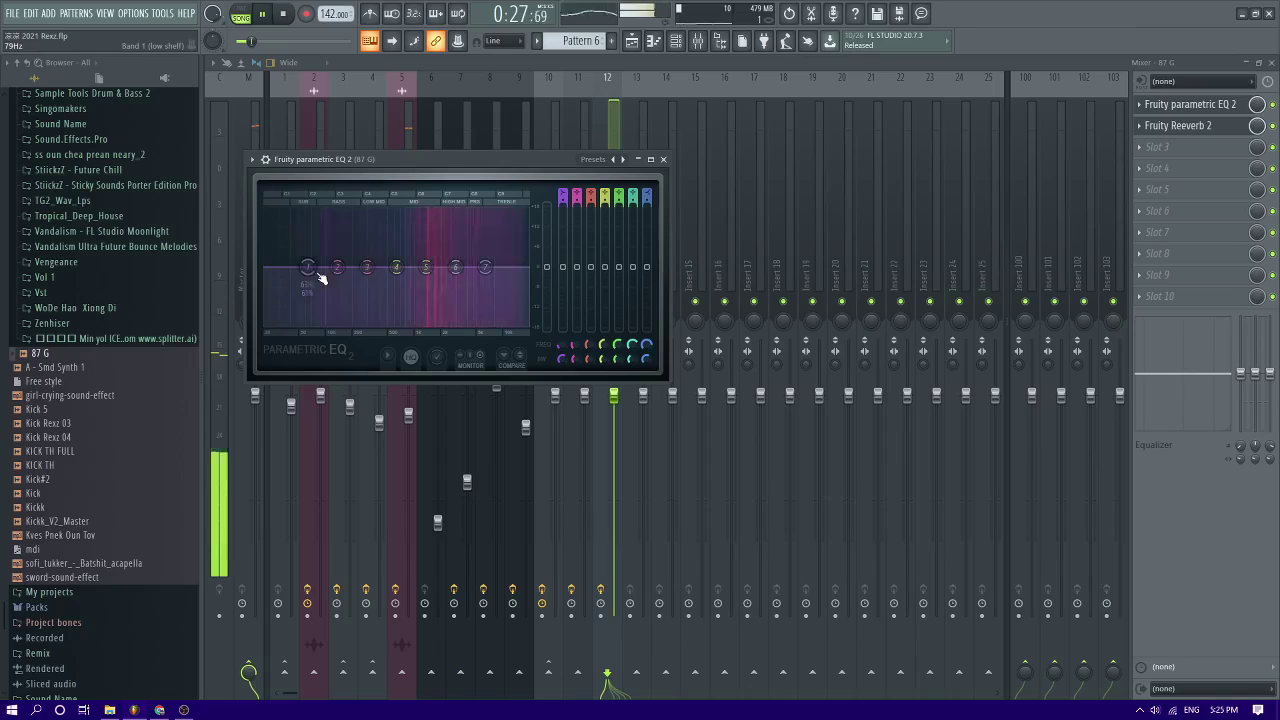
left_click_drag(318, 275, 328, 289)
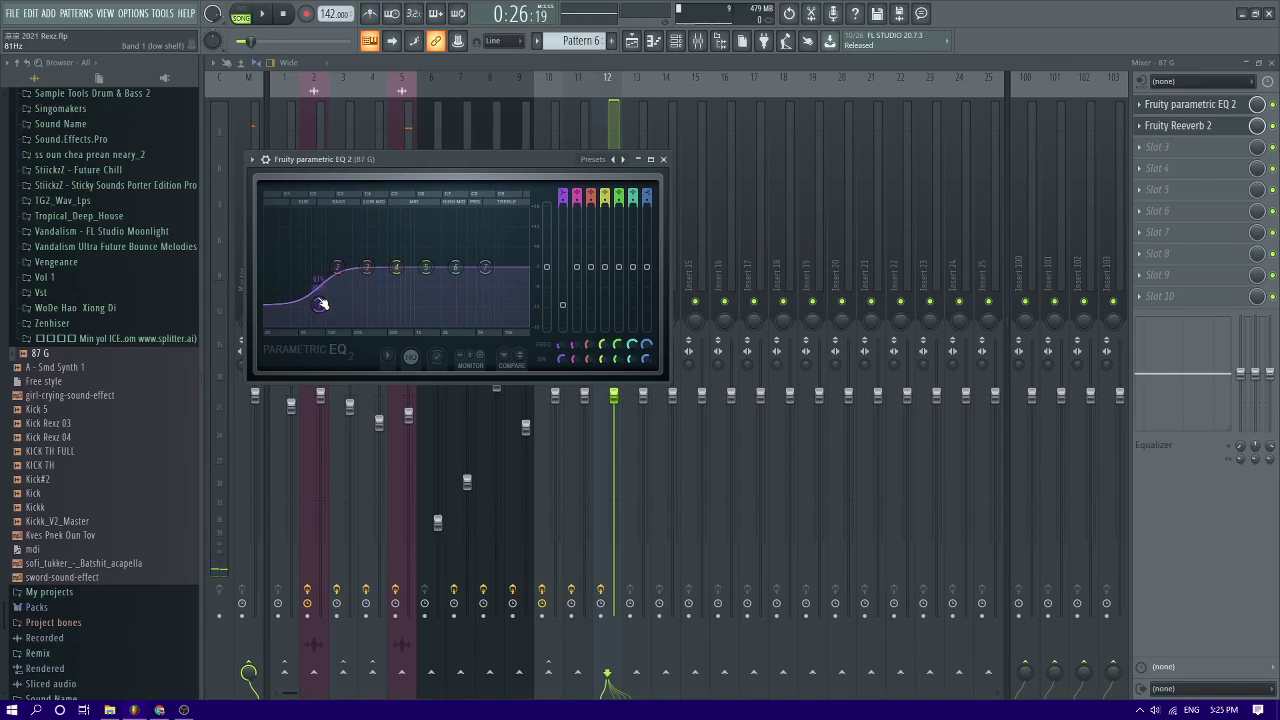
Set the 87 G EQ's band 1 order to Steep 8 and lower its low shelf to the bottom of the graph
mouse_move(328, 353)
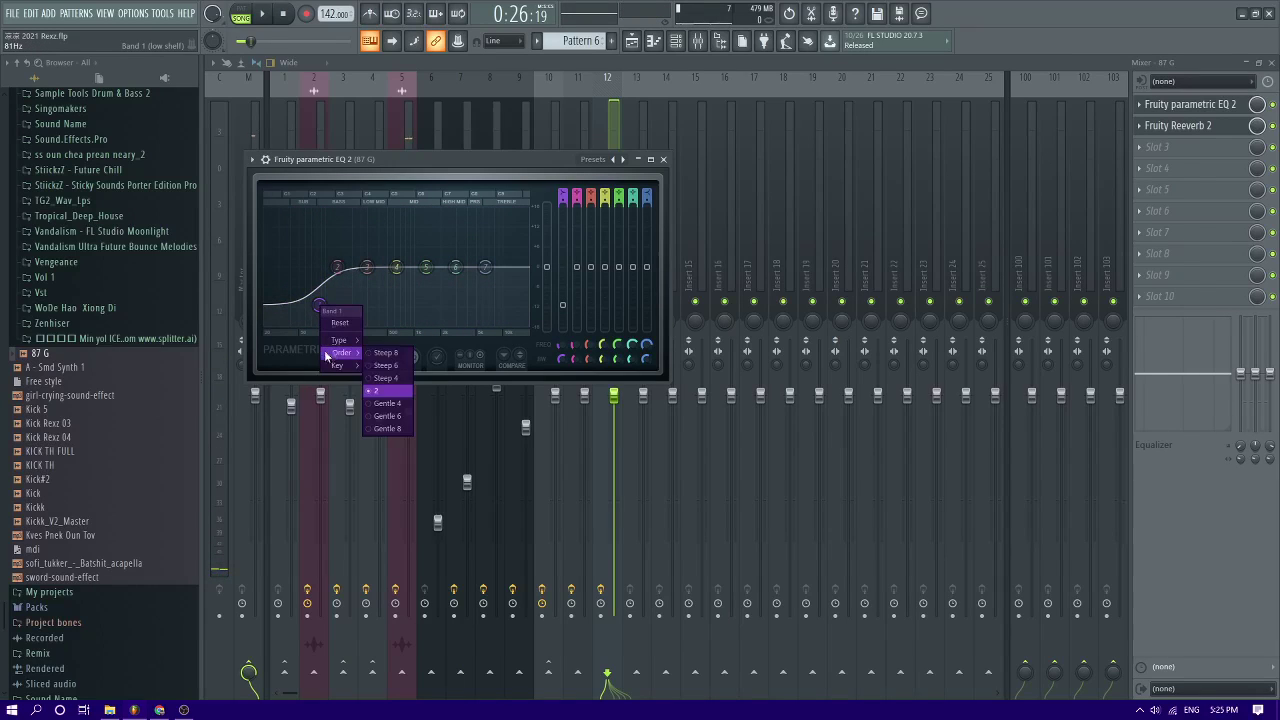
left_click(375, 356)
left_click_drag(319, 304, 318, 321)
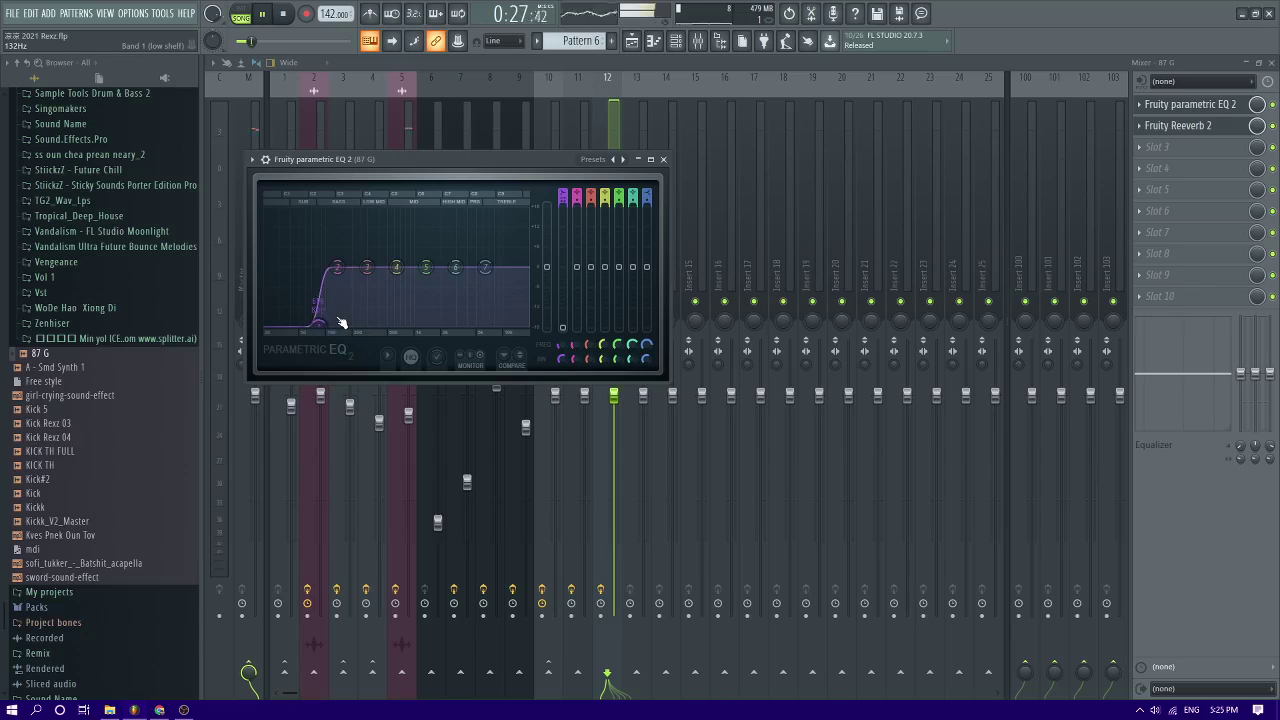
Play the arrangement in the playlist from about bar 16 to hear the adjusted 87 G part
left_click(654, 42)
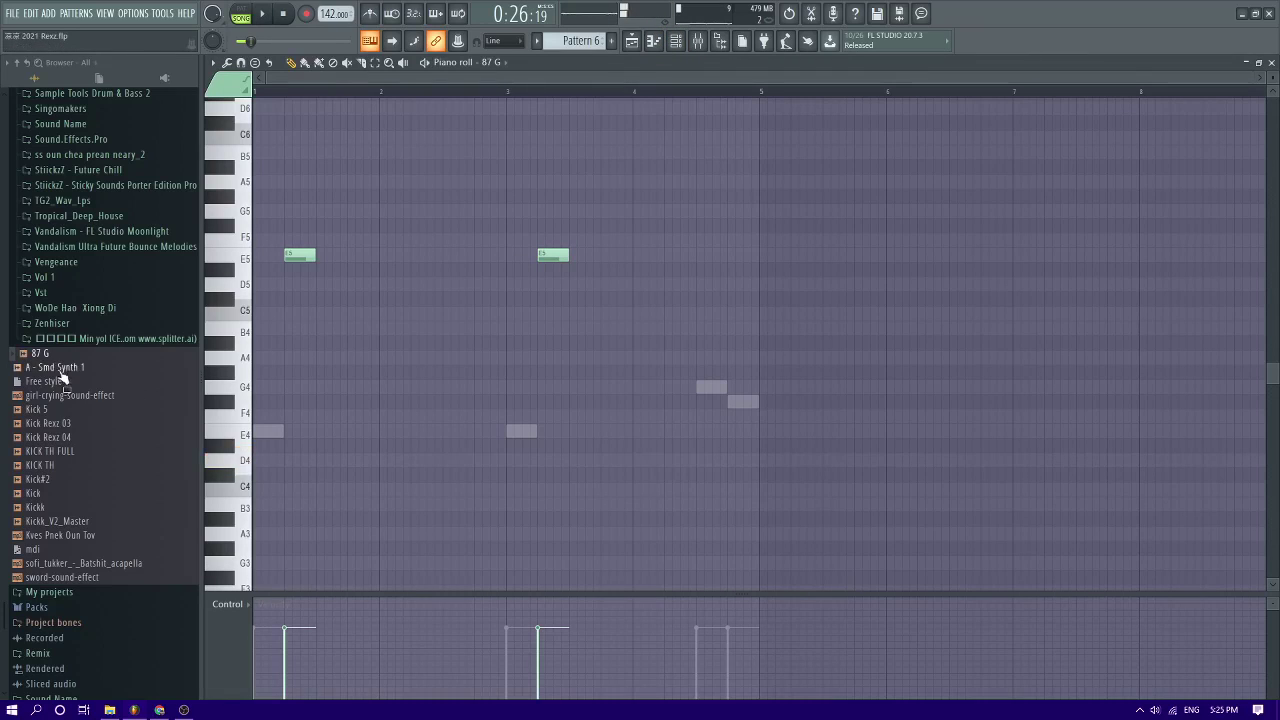
left_click(633, 44)
scroll(620, 200, "down", 6)
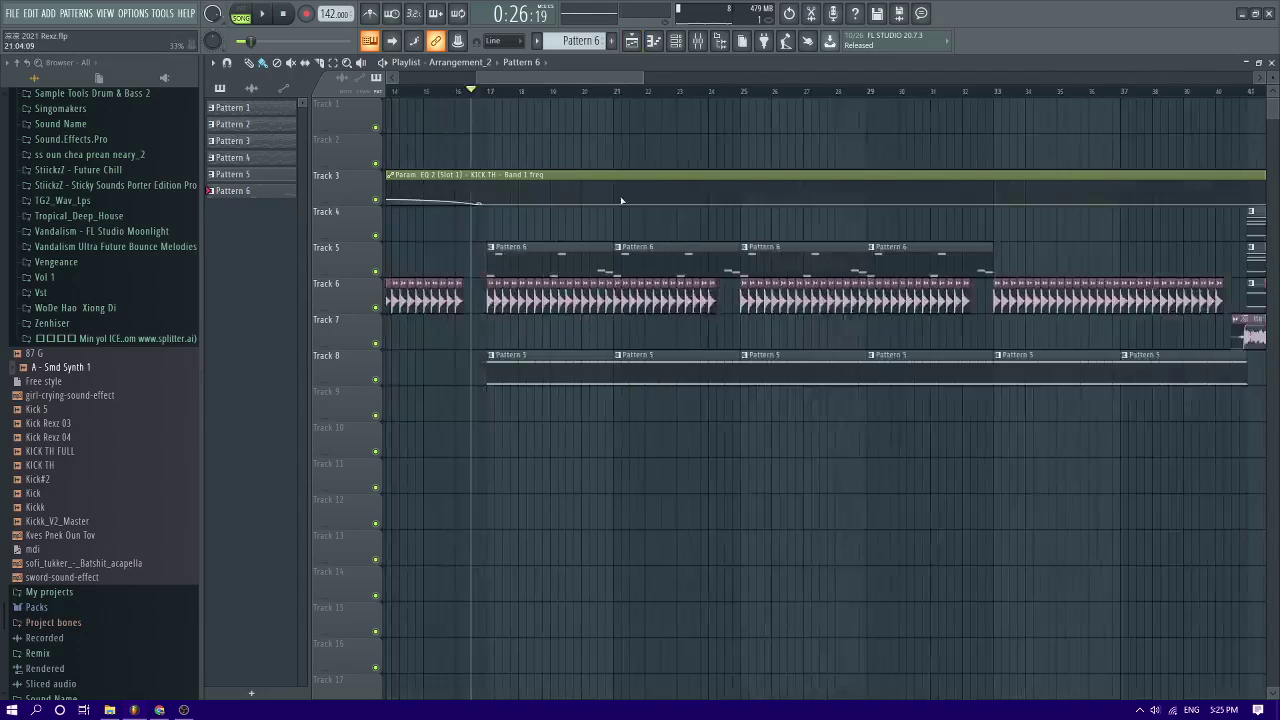
key("space")
scroll(478, 366, "up", 2)
Open the VEC4 Reverse Vocals folder under VEC4 Effects in Vengeance Essential Clubsounds Vol.4 and stop playback
scroll(69, 342, "up", 4)
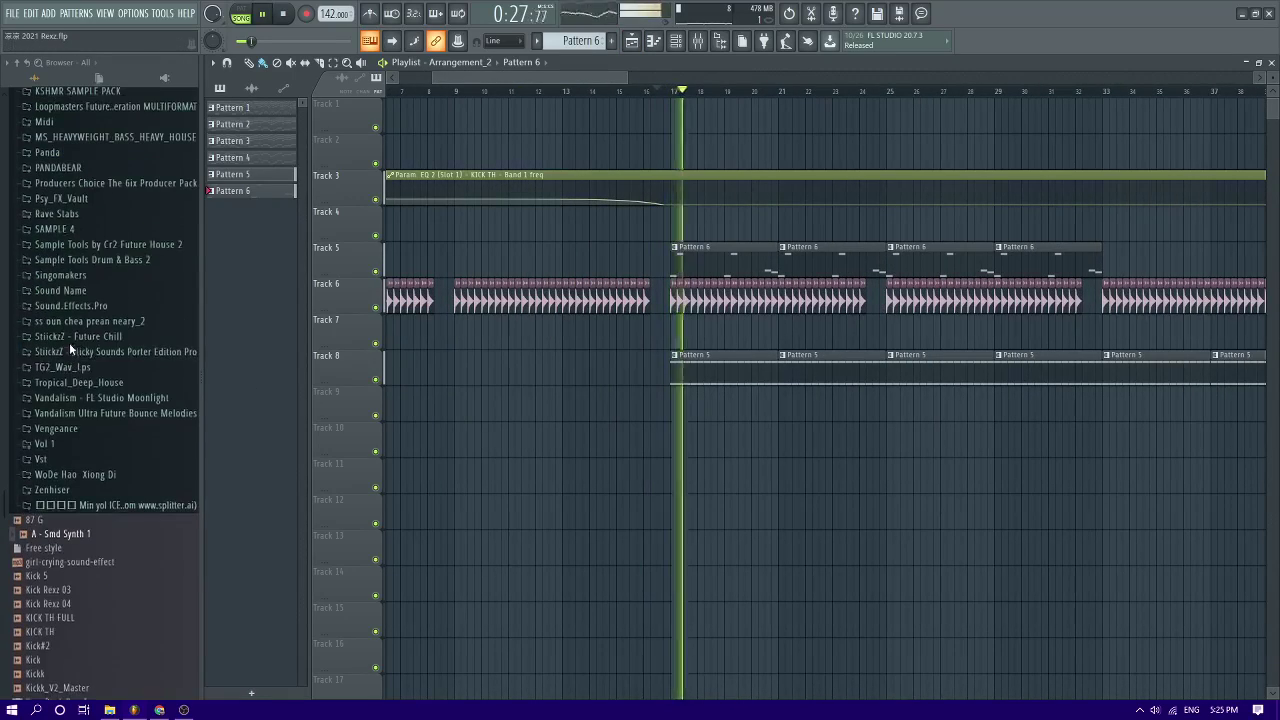
left_click(70, 431)
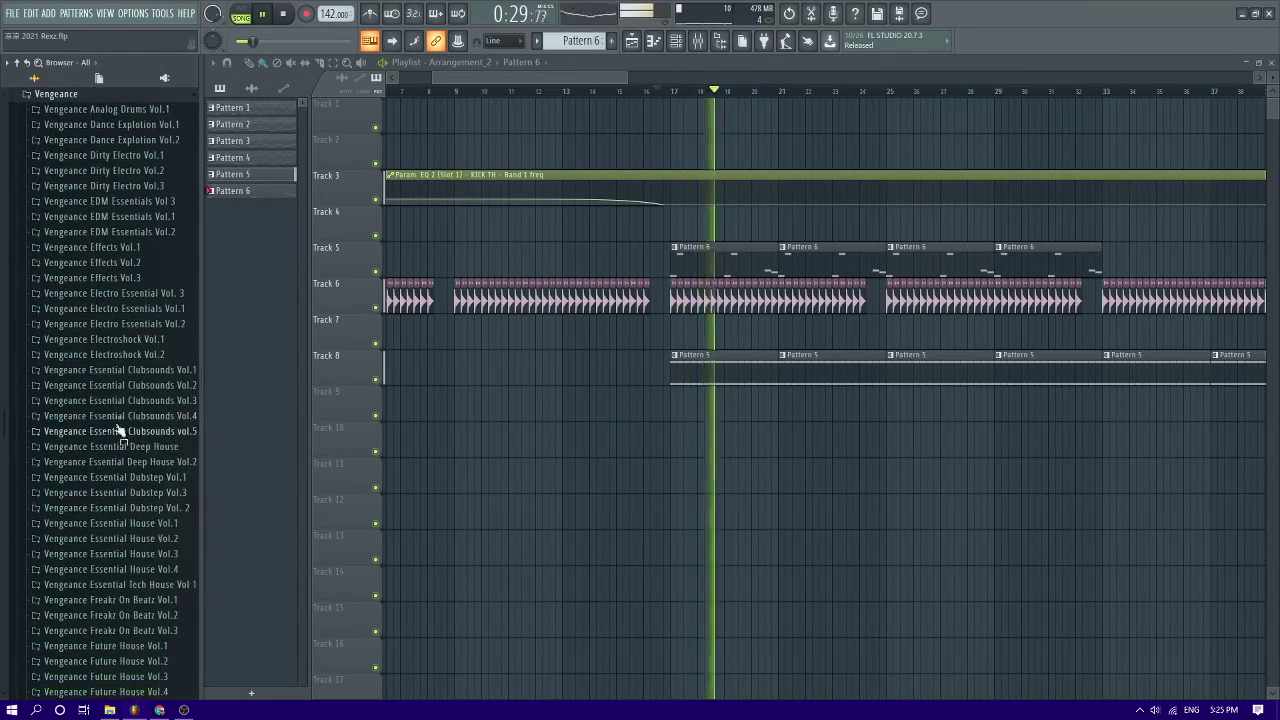
left_click(100, 415)
left_click(100, 479)
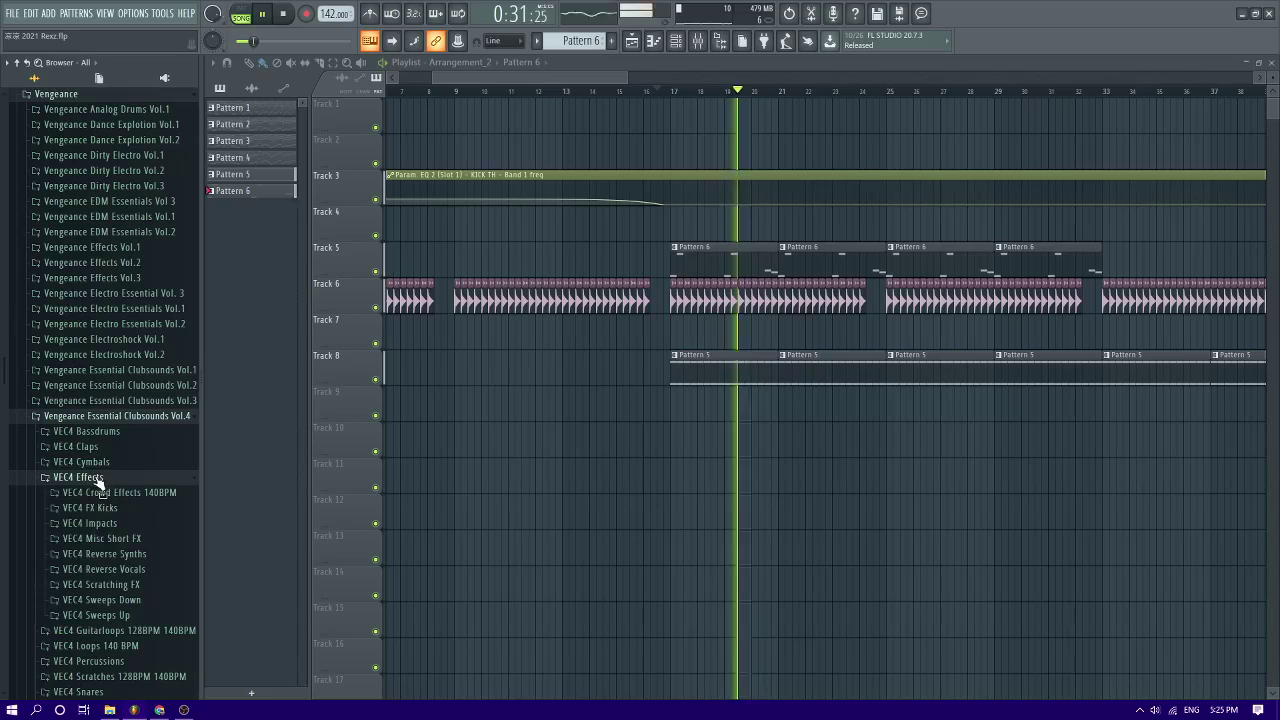
left_click(128, 570)
key("space")
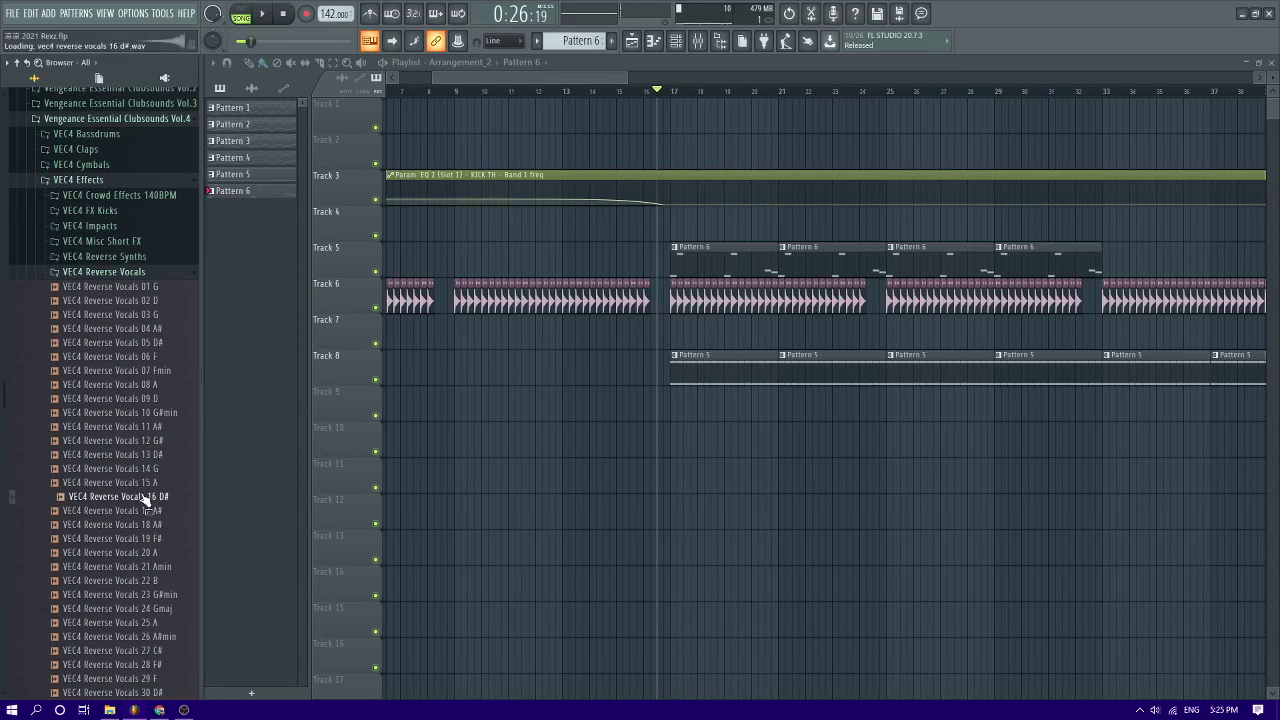
Audition the reverse vocal samples and place VEC4 Reverse Vocals 05 D# on Track 9 at bar 14
scroll(551, 403, "up", 2)
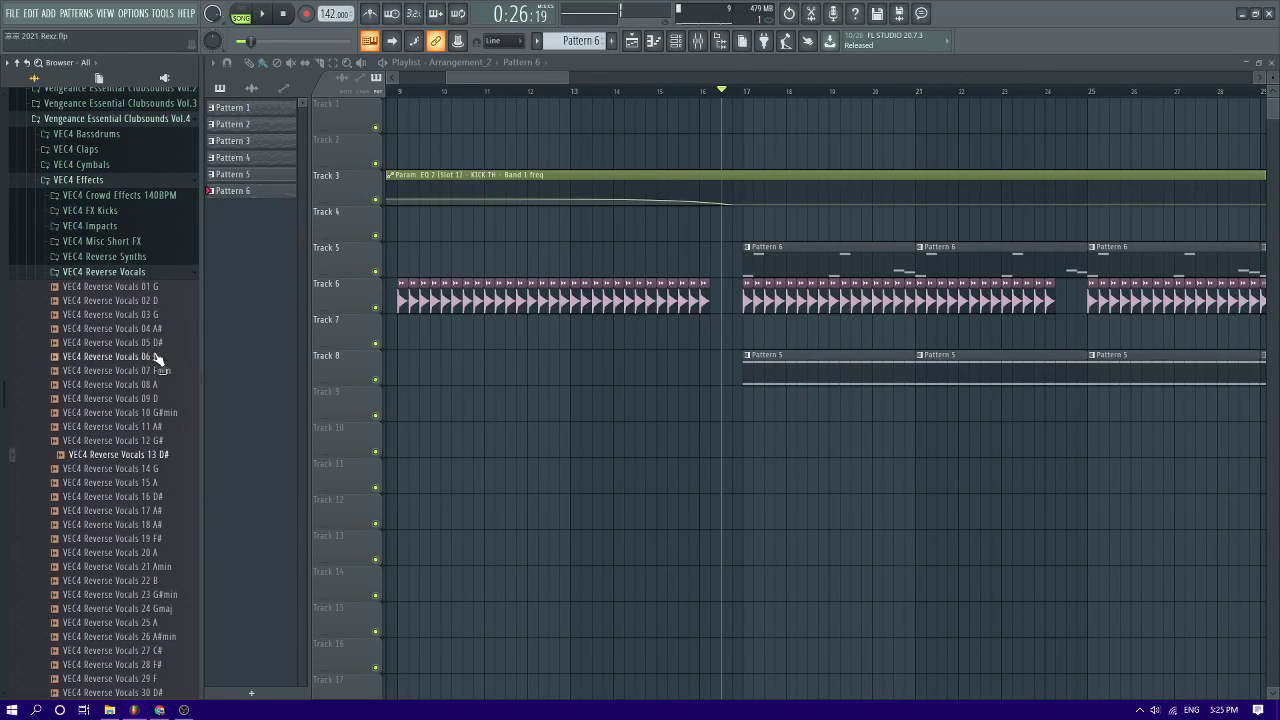
left_click(147, 664)
scroll(145, 640, "down", 2)
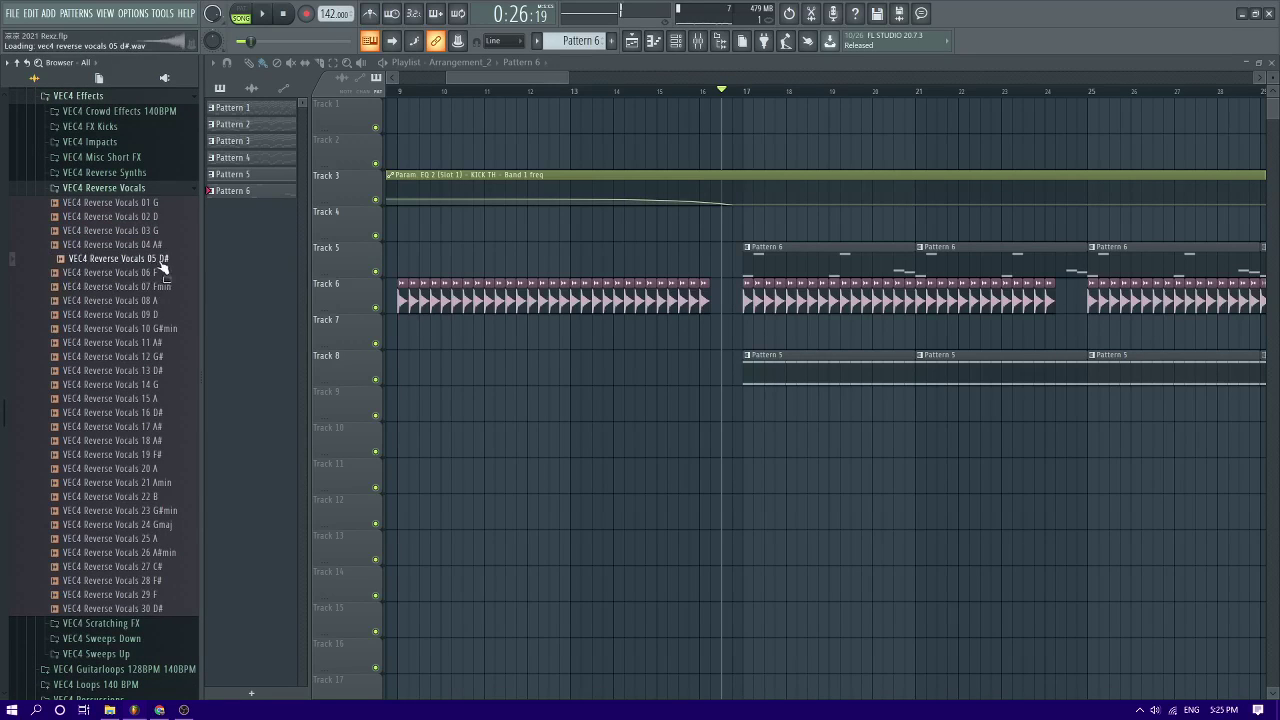
left_click_drag(160, 265, 643, 410)
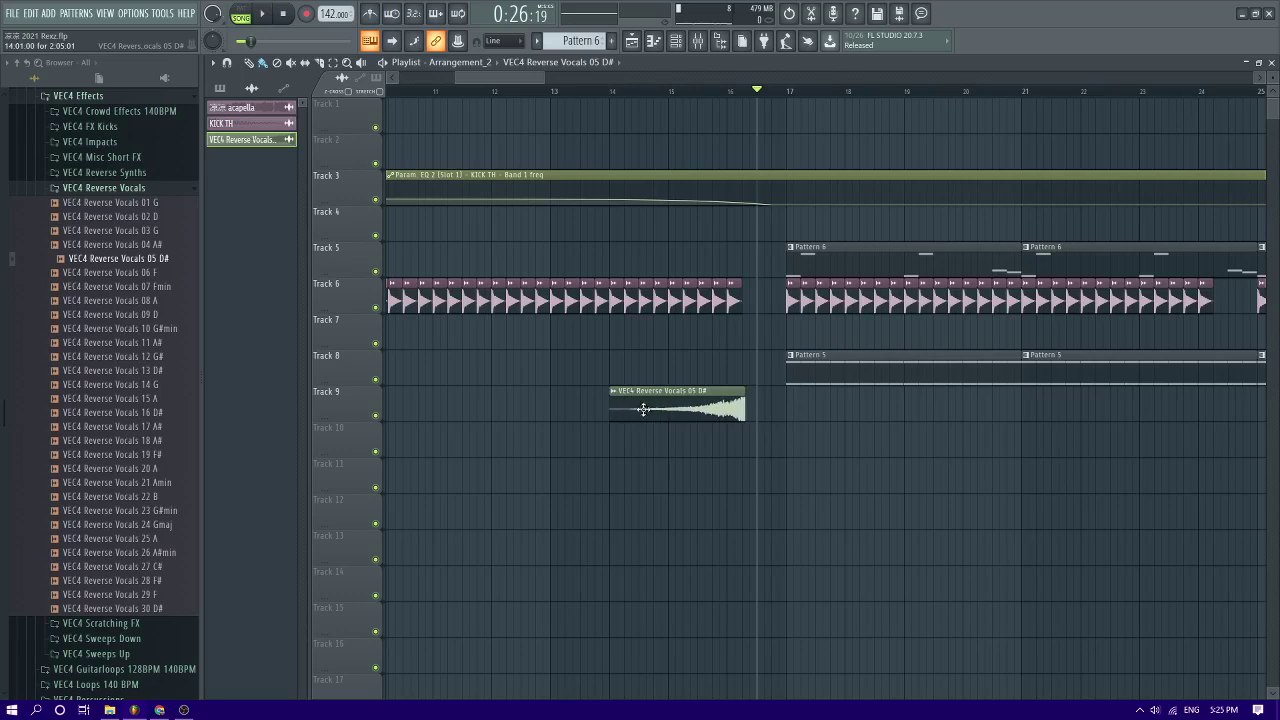
Stretch the reverse vocal clip to span bars 15 to 17 on Track 9 and lower its channel volume
left_click(616, 394)
left_click(640, 368)
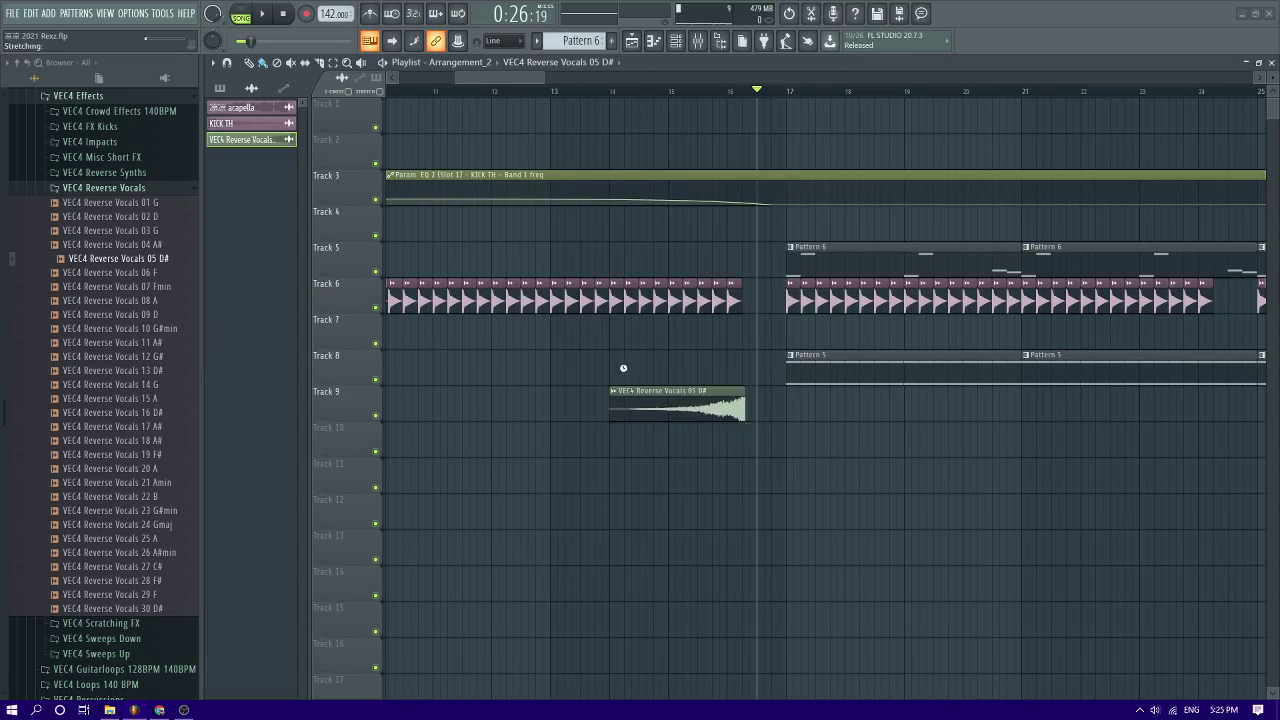
double_click(742, 391)
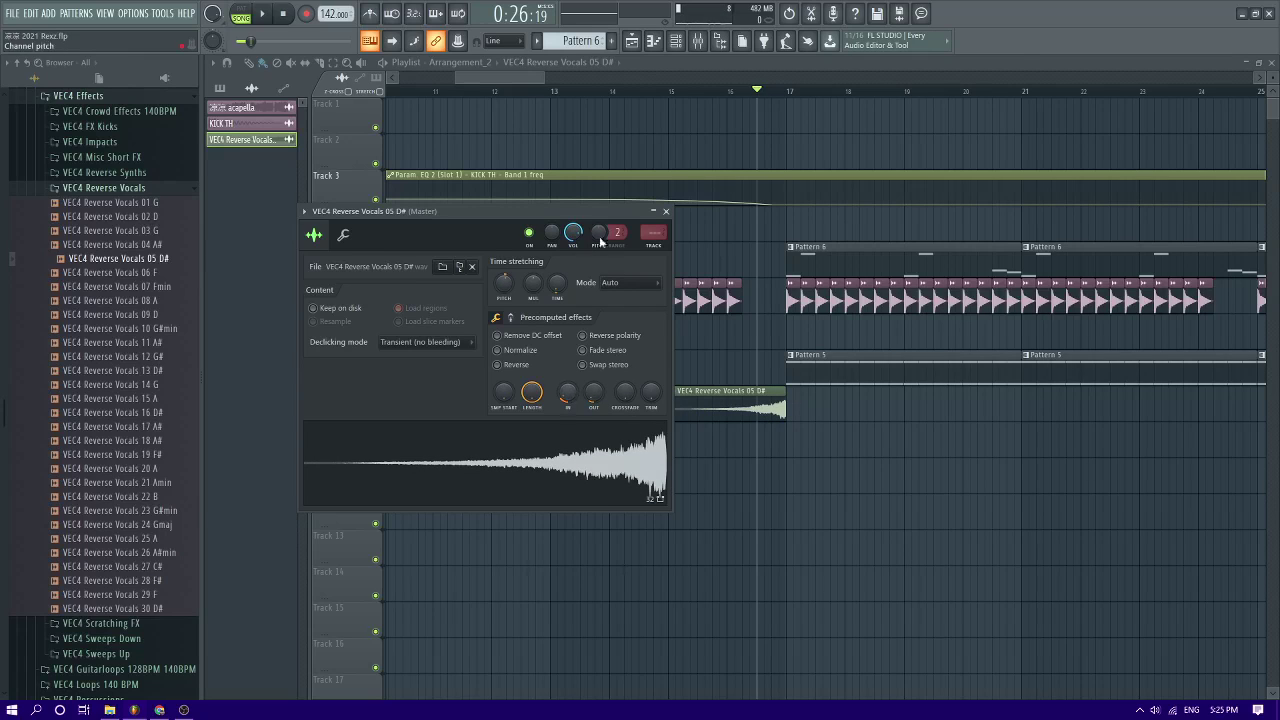
key("space")
key("space")
key("space")
key("Escape")
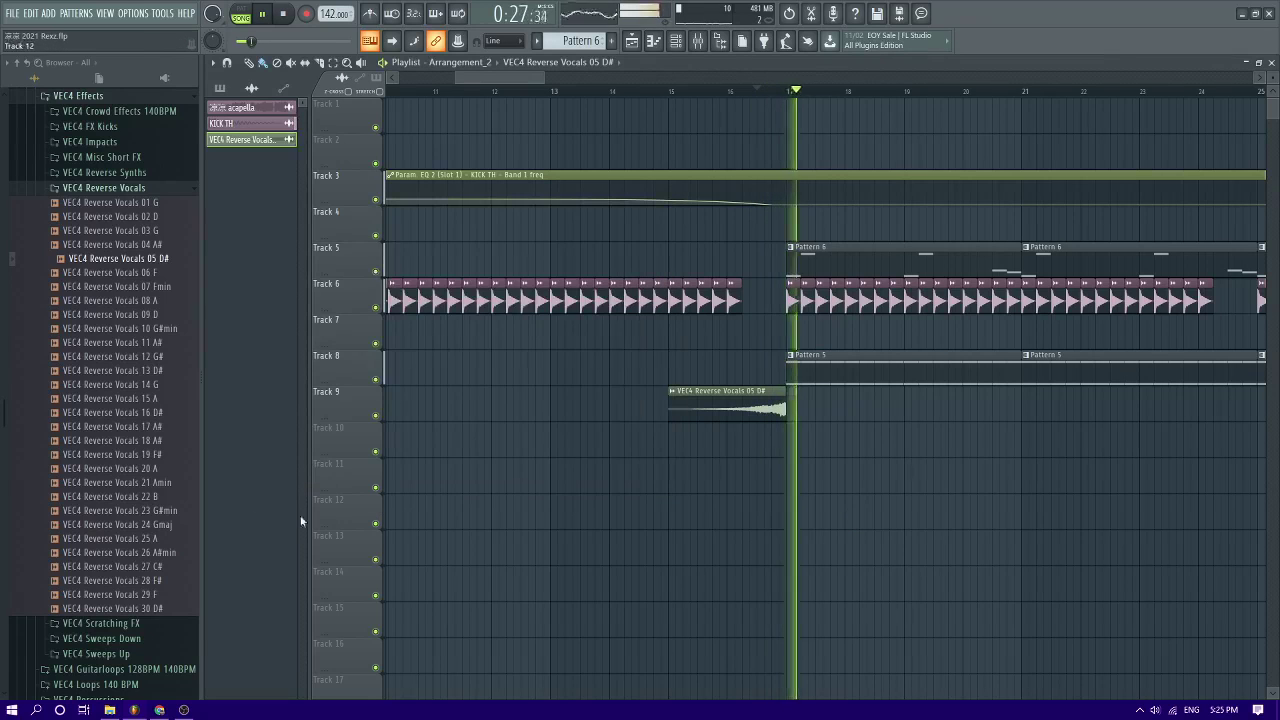
Play the transition into bar 17 to check the reverse vocal, and preview VEC4 Reverse Vocals 10 G#min
key("space")
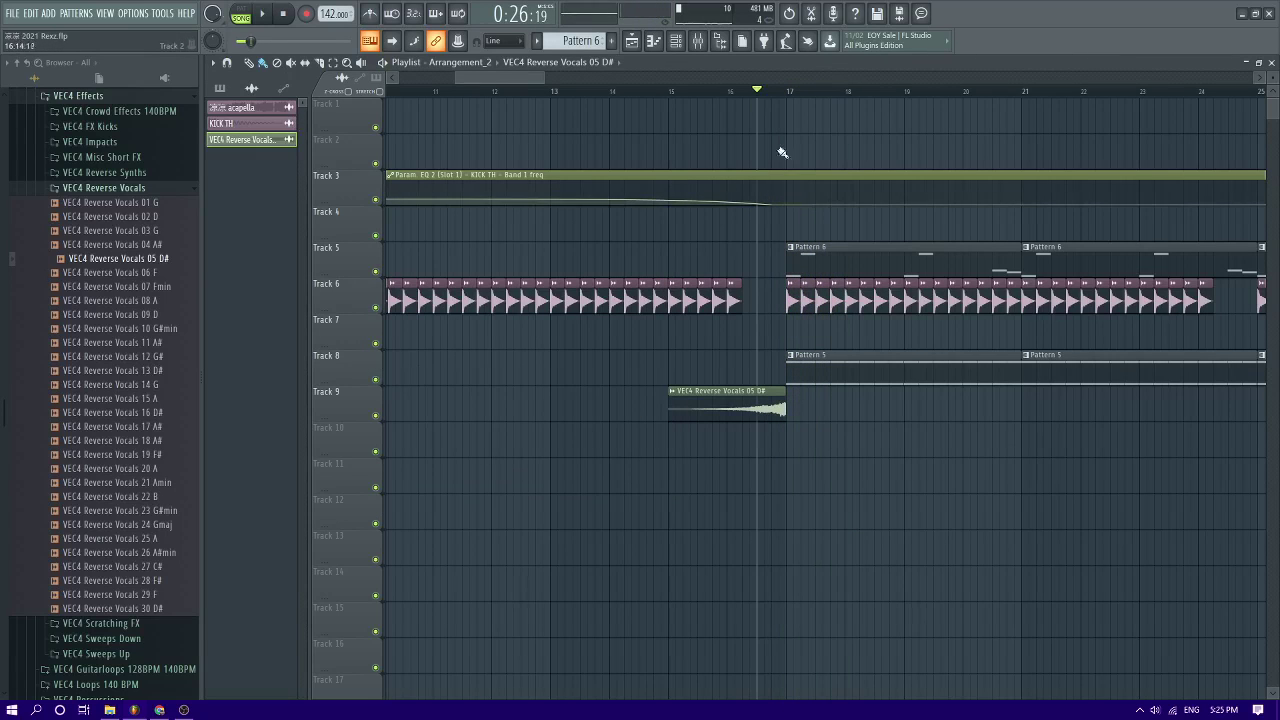
scroll(790, 153, "up", 5)
scroll(742, 161, "down", 4)
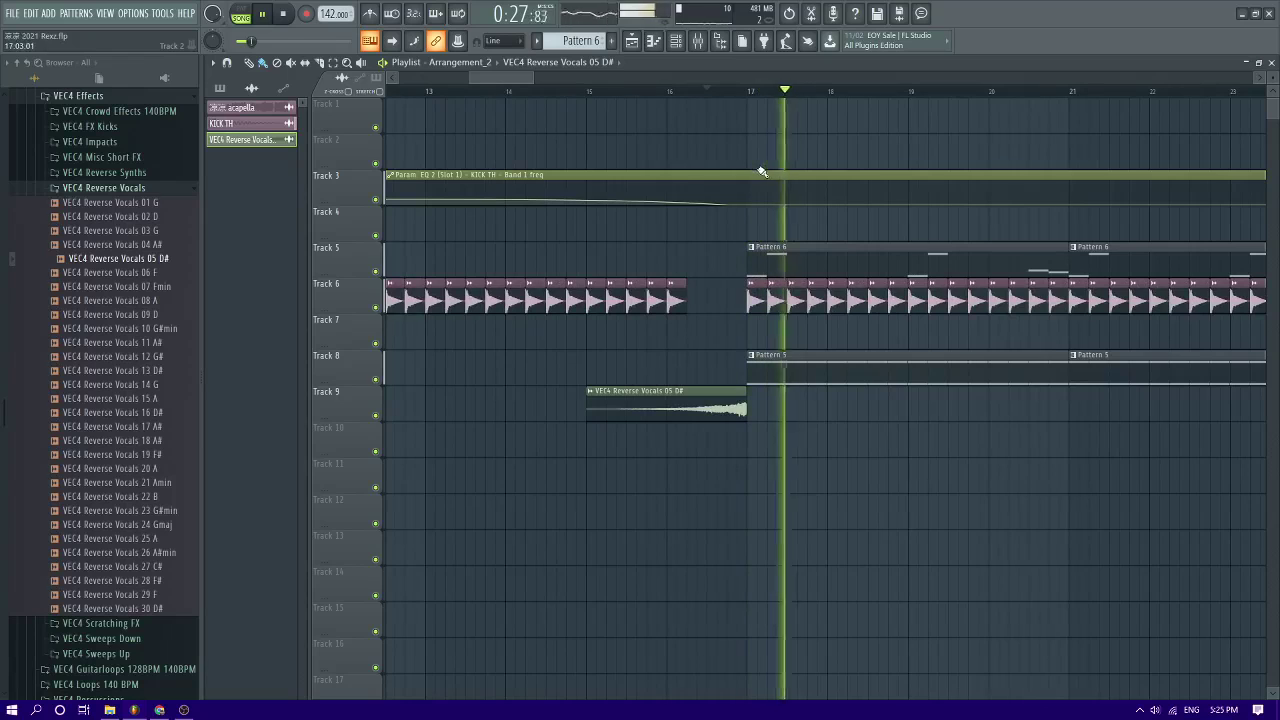
key("space")
left_click(70, 328)
key("space")
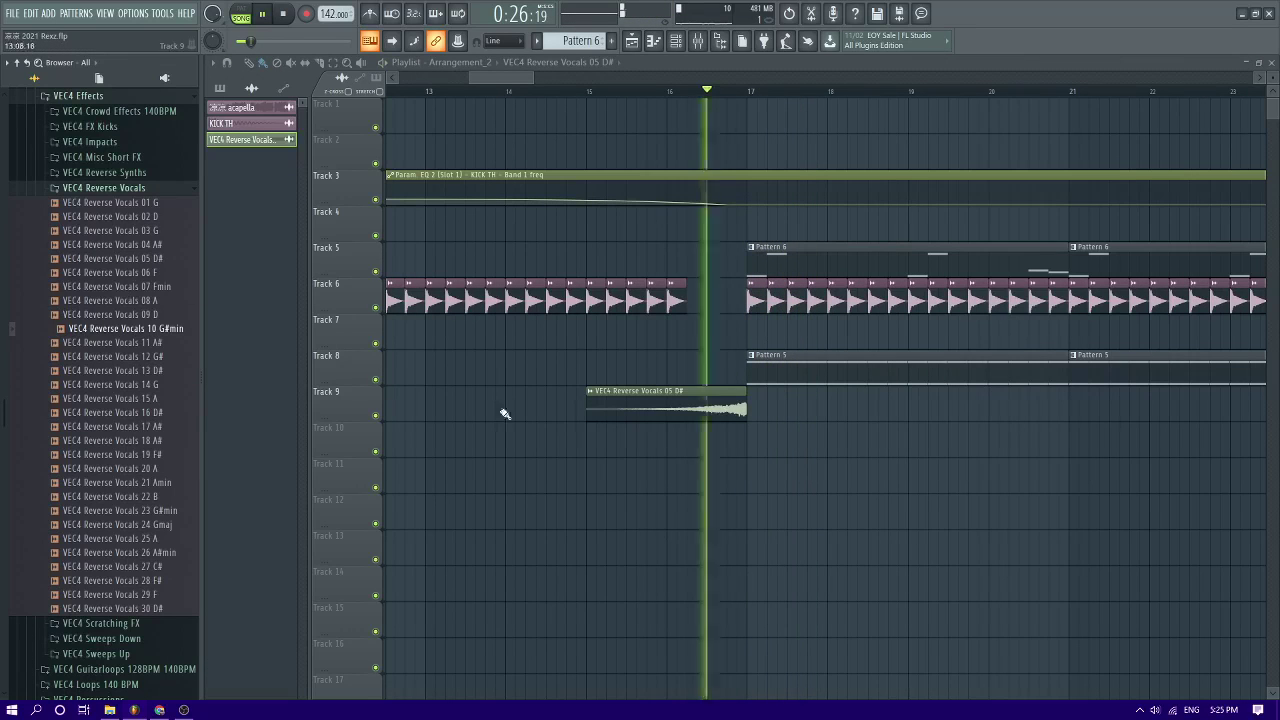
scroll(690, 410, "down", 3)
key("space")
Assign the VEC4 Reverse Vocals 05 D# channel to free mixer track 13
double_click(678, 307)
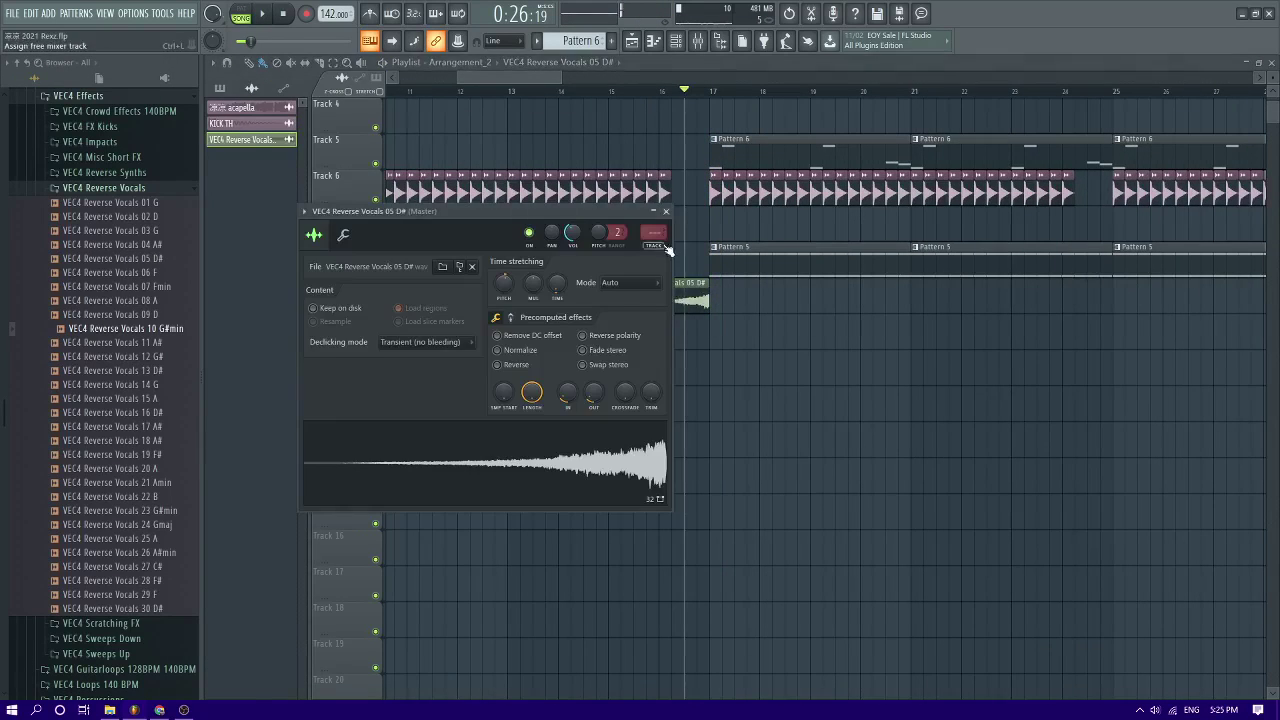
left_click(666, 246)
key("space")
Load Fruity Reeverb 2 into slot 3 of the reverse vocal mixer track and raise its wet level
left_click(1180, 147)
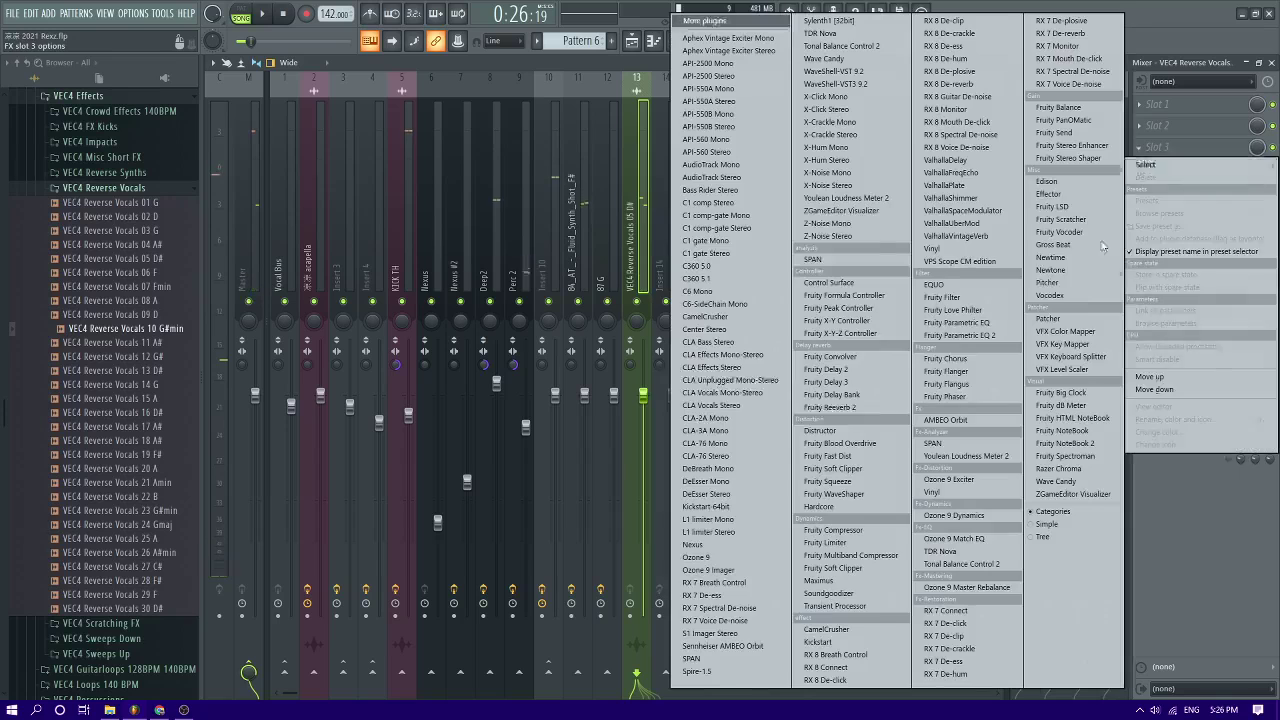
left_click(835, 408)
key("space")
left_click_drag(645, 283, 645, 271)
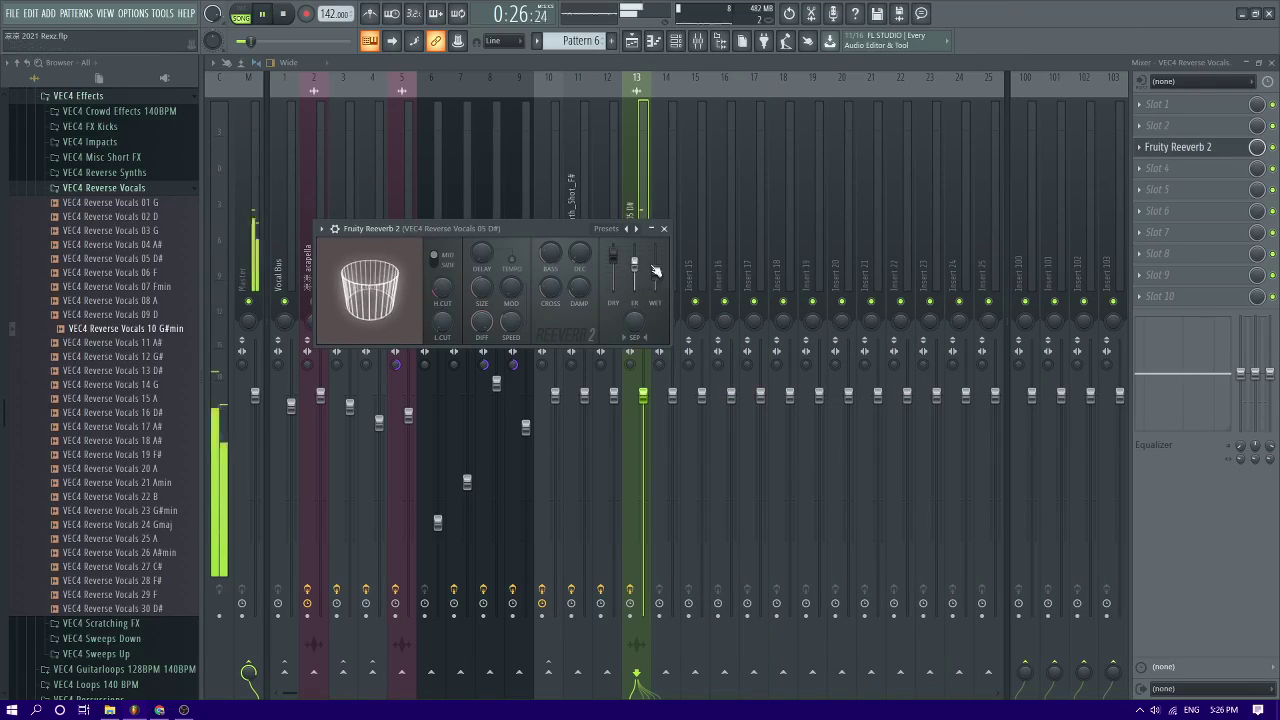
Load Fruity Delay Bank into slot 5 of the reverse vocal track and choose the Classic ping pong preset
left_click(1170, 189)
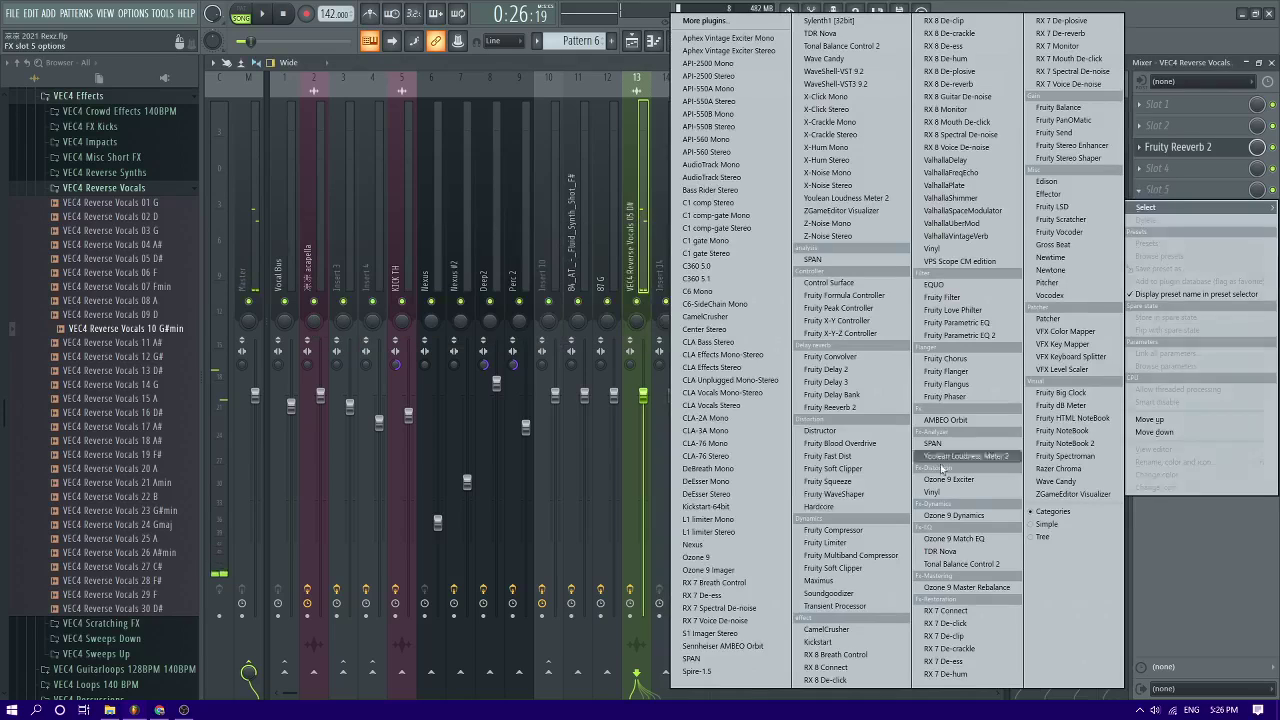
left_click(830, 395)
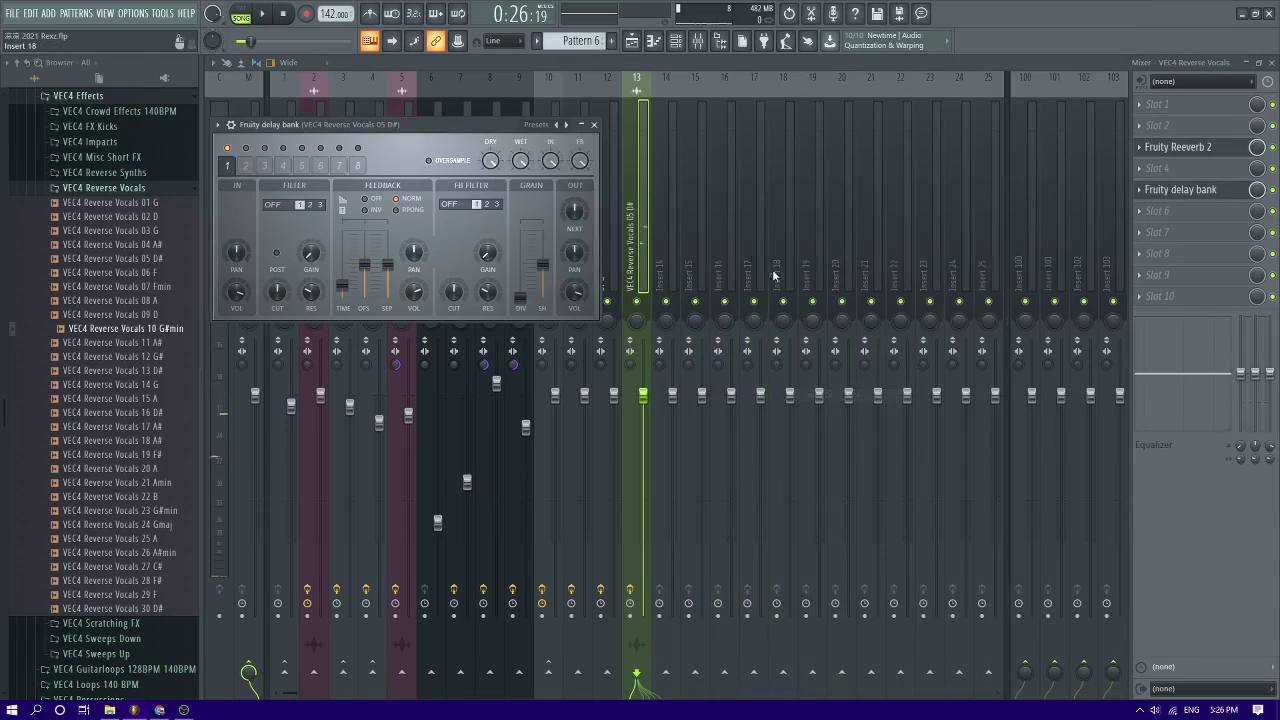
left_click(561, 125)
left_click(605, 220)
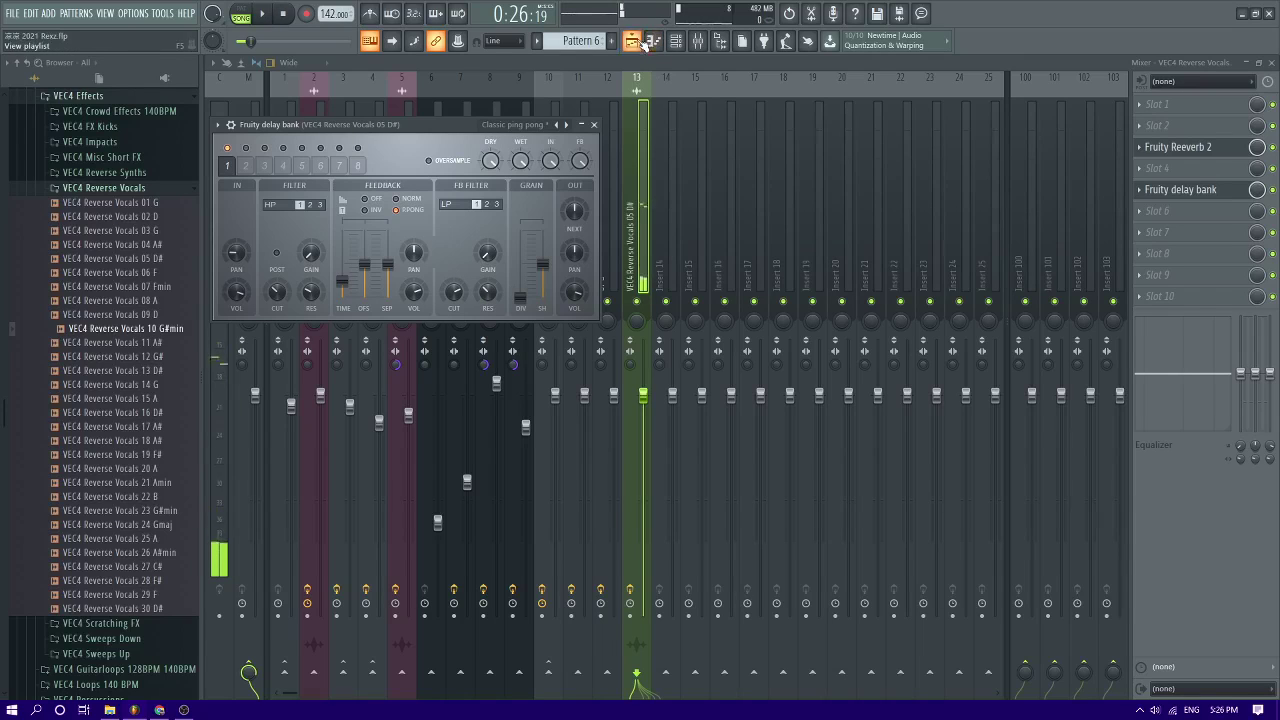
Solo the reverse vocal mixer track and set the delay bank's feedback filter cutoff to 73%
key("Escape")
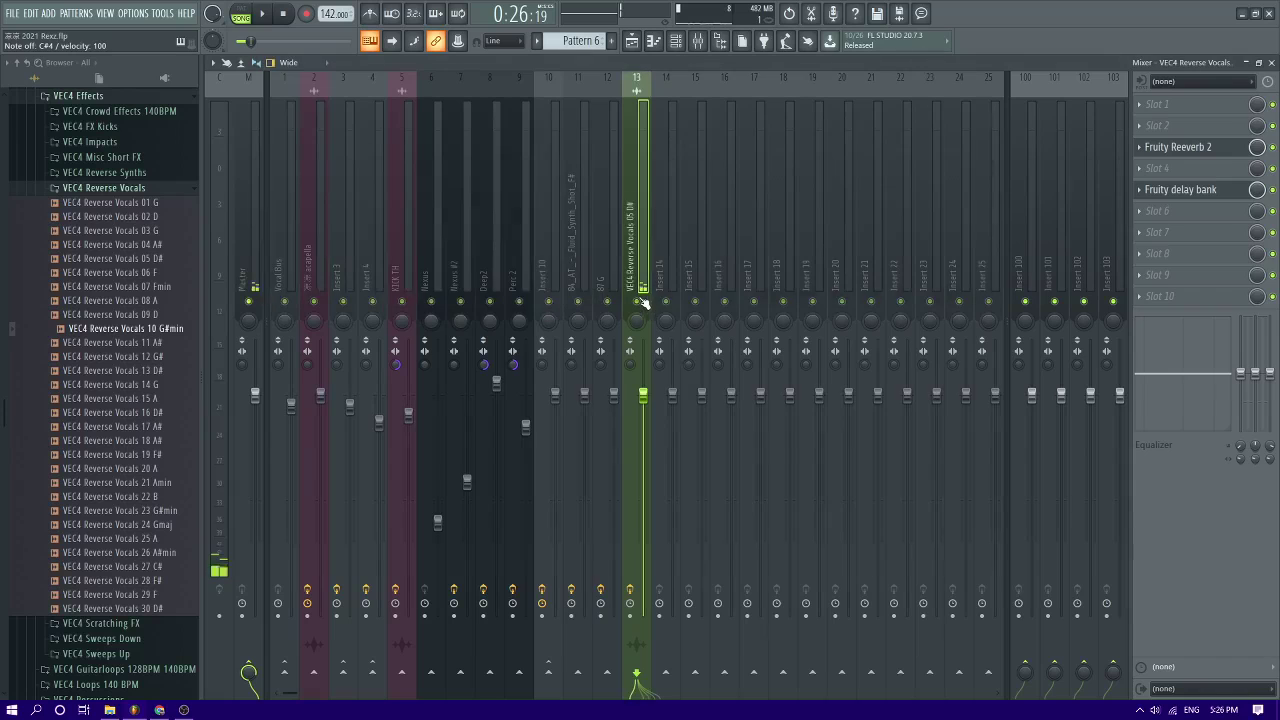
left_click(1150, 190)
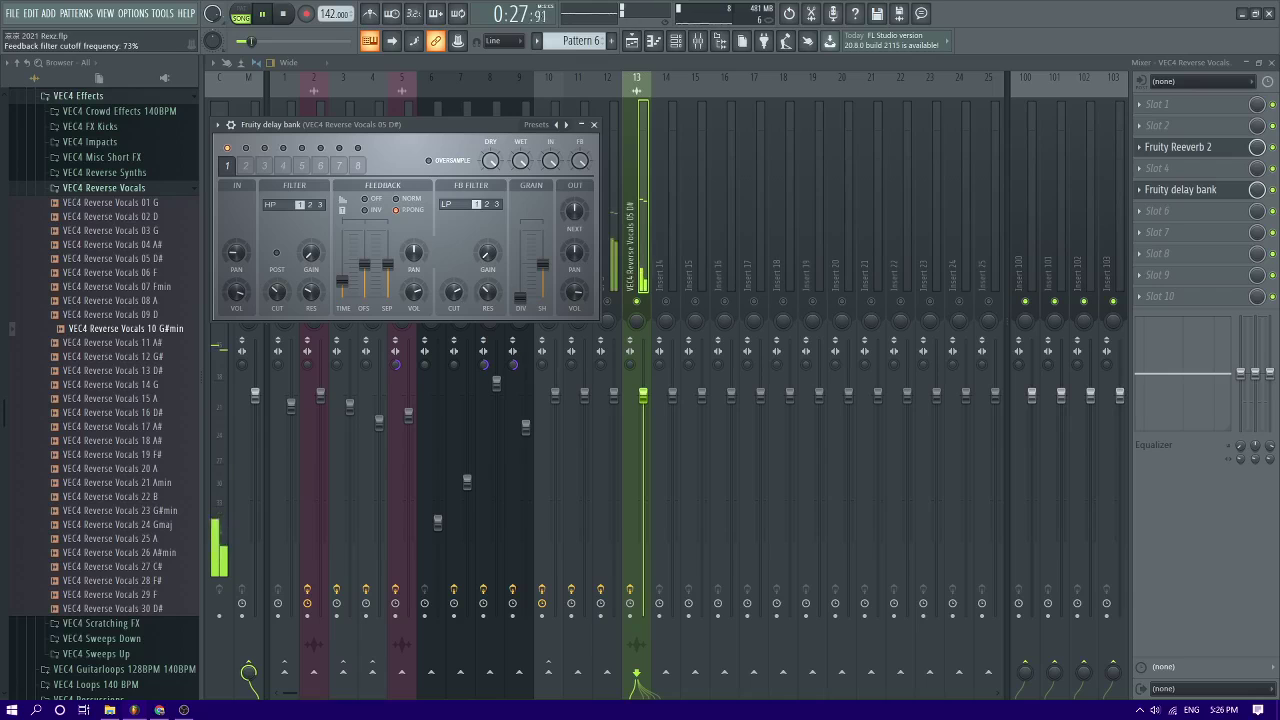
left_click(641, 47)
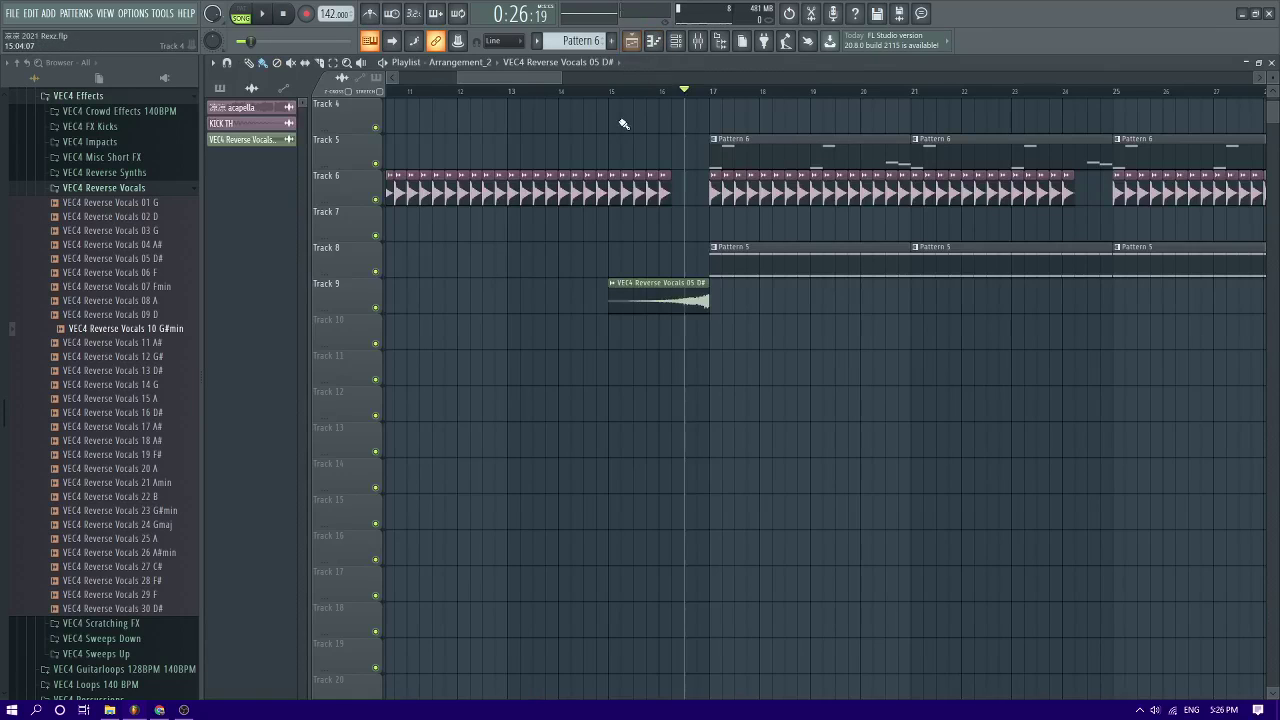
Turn off the solo on the reverse vocal mixer track and play the transition with the full mix
key("space")
left_click(700, 40)
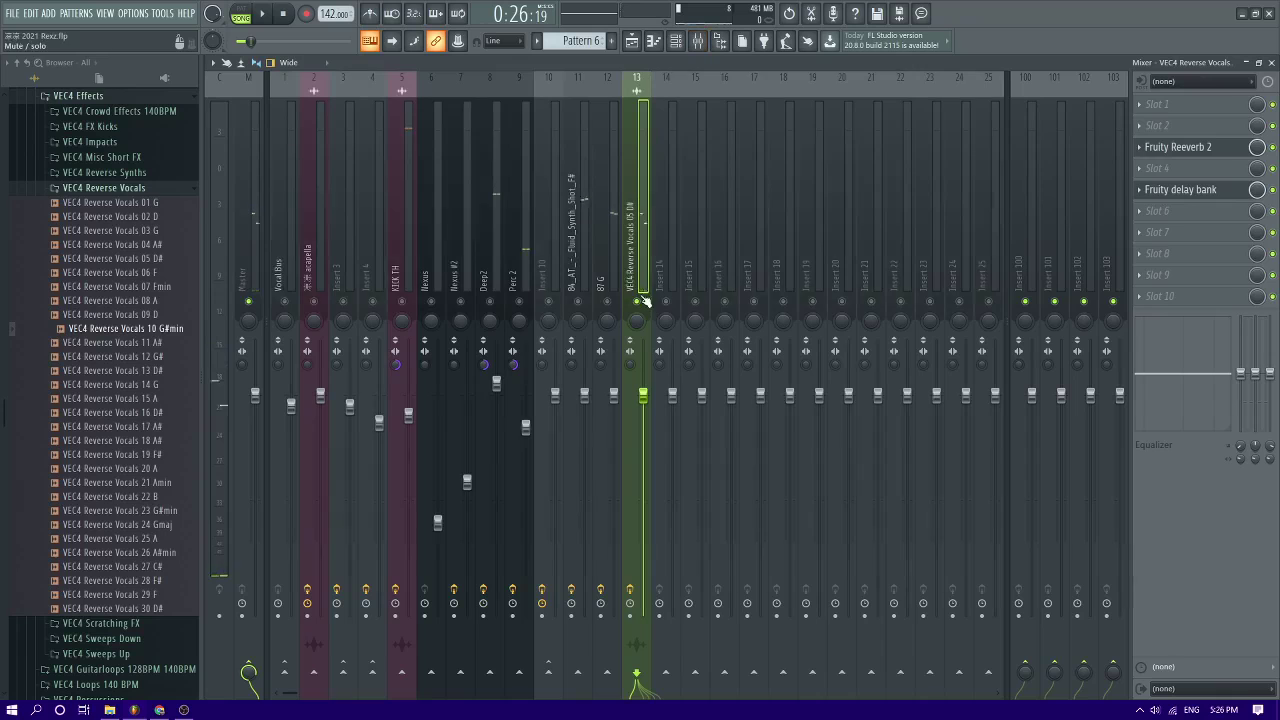
key("space")
Copy the reverse vocal clip on Track 9 to bars 23, 31 and 39
left_click(633, 40)
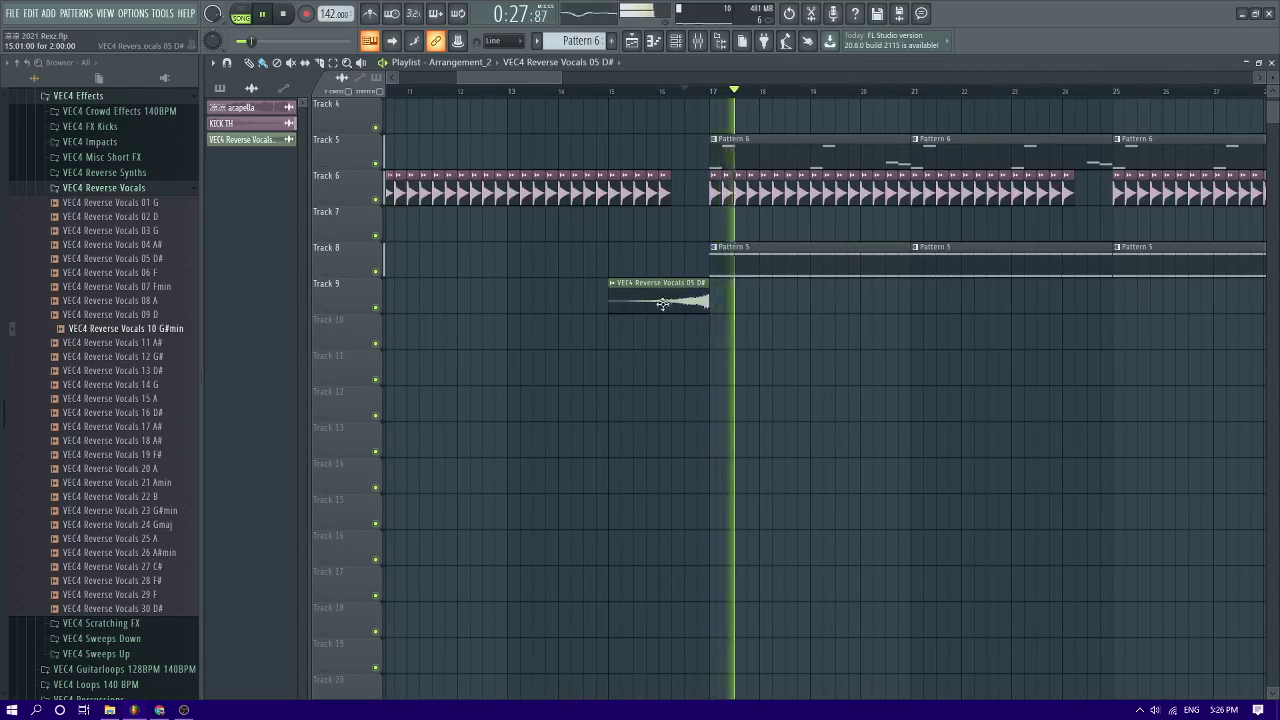
scroll(660, 160, "down", 3)
left_click(853, 302)
left_click_drag(855, 307, 845, 300)
left_click(1040, 297)
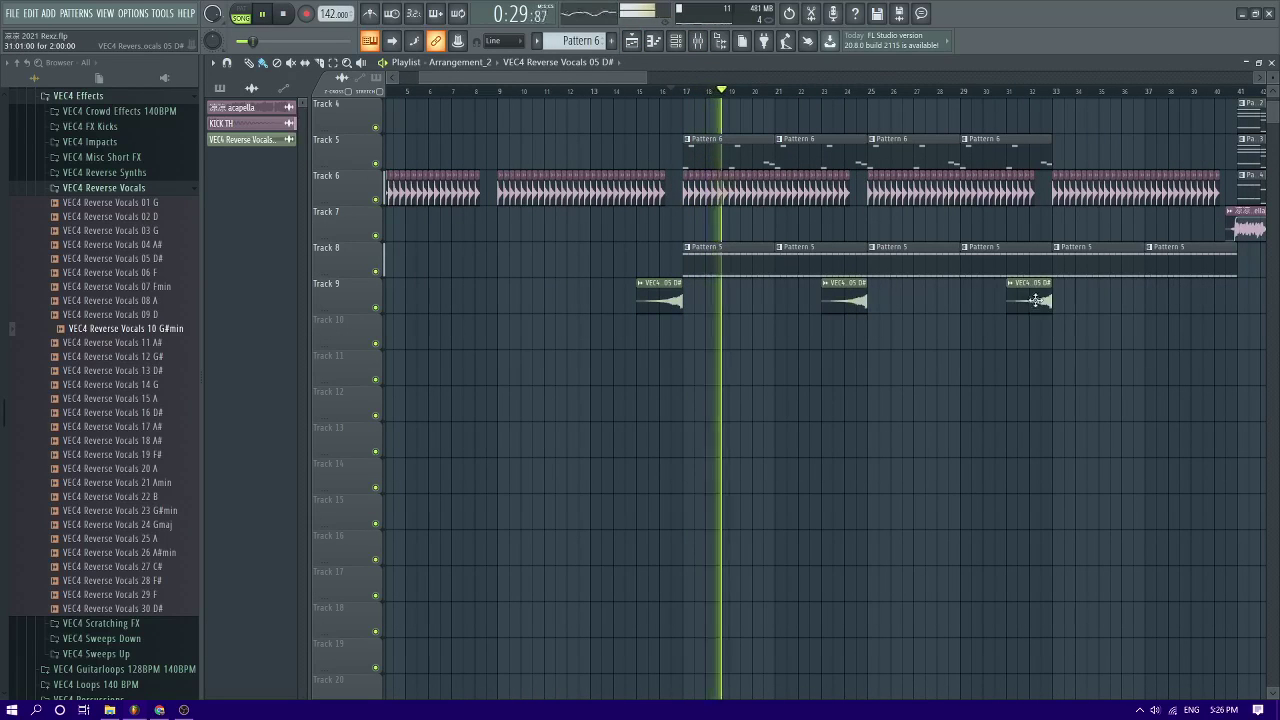
left_click_drag(1145, 297, 1227, 277)
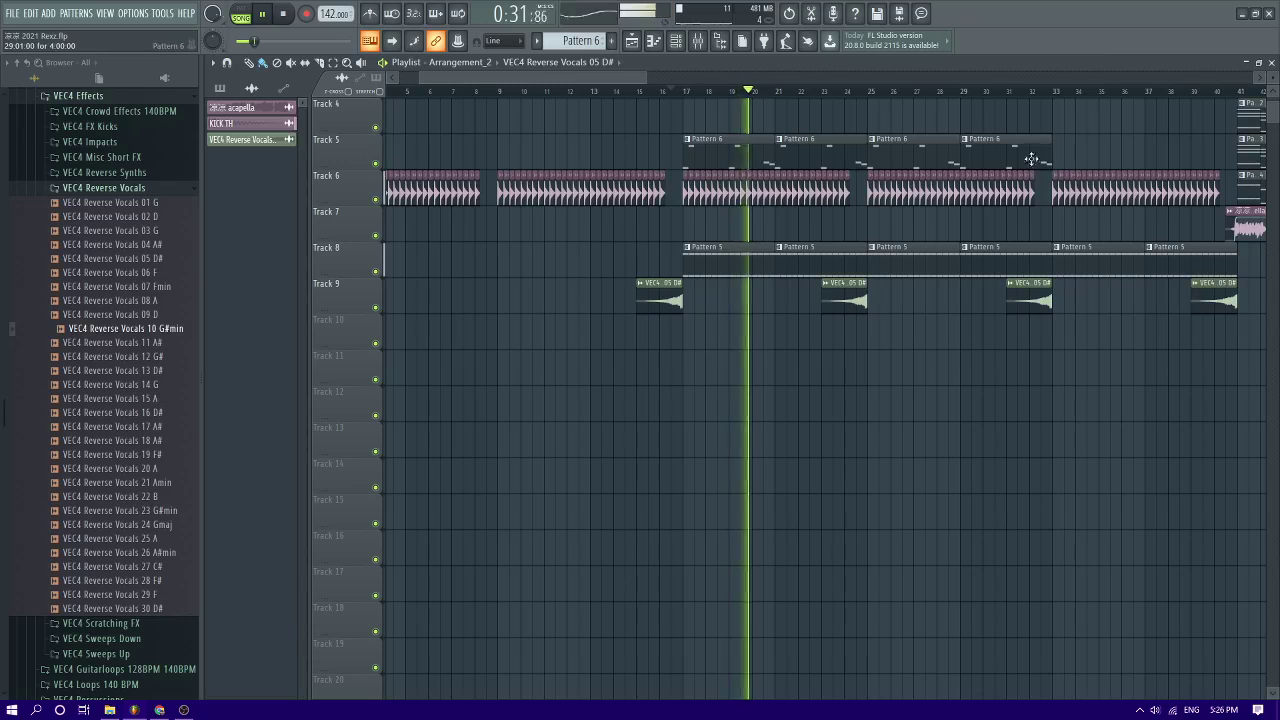
Add two more Pattern 6 clips on Track 5 at bars 33 and 37, and stop playback
left_click_drag(1031, 158, 1096, 160)
left_click(824, 113, "ctrl")
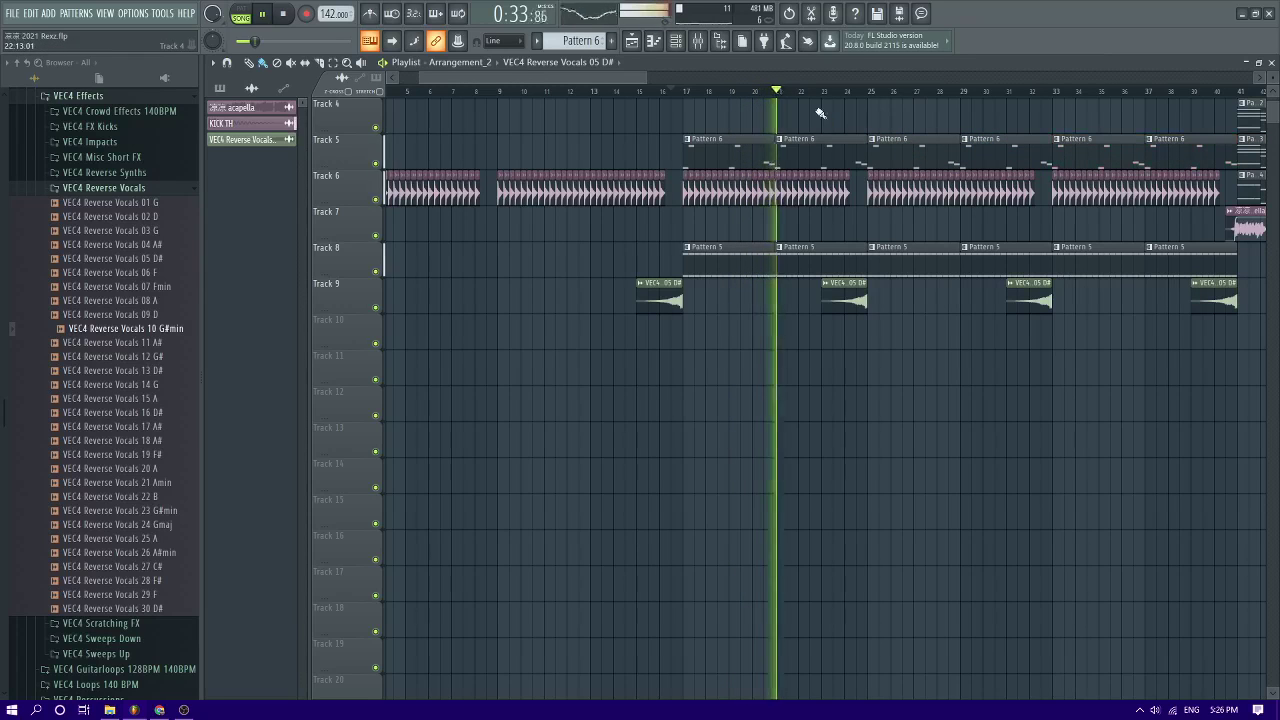
key("space")
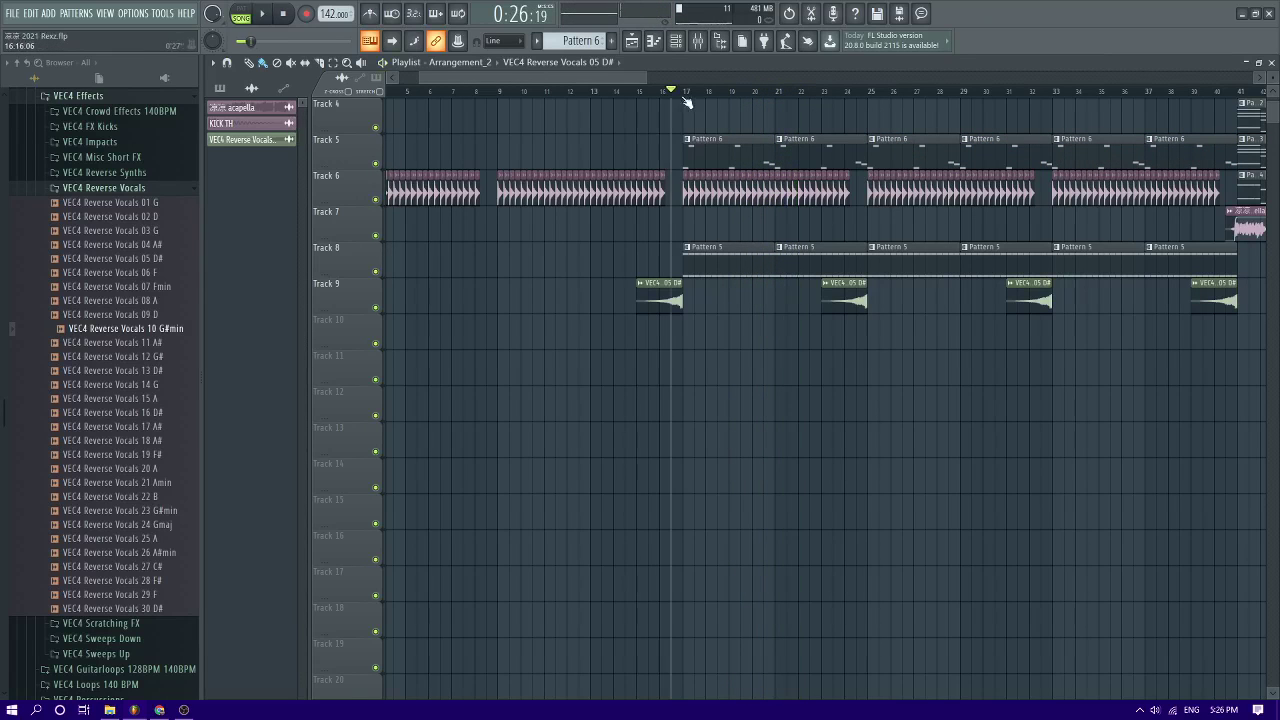
scroll(120, 405, "down", 8)
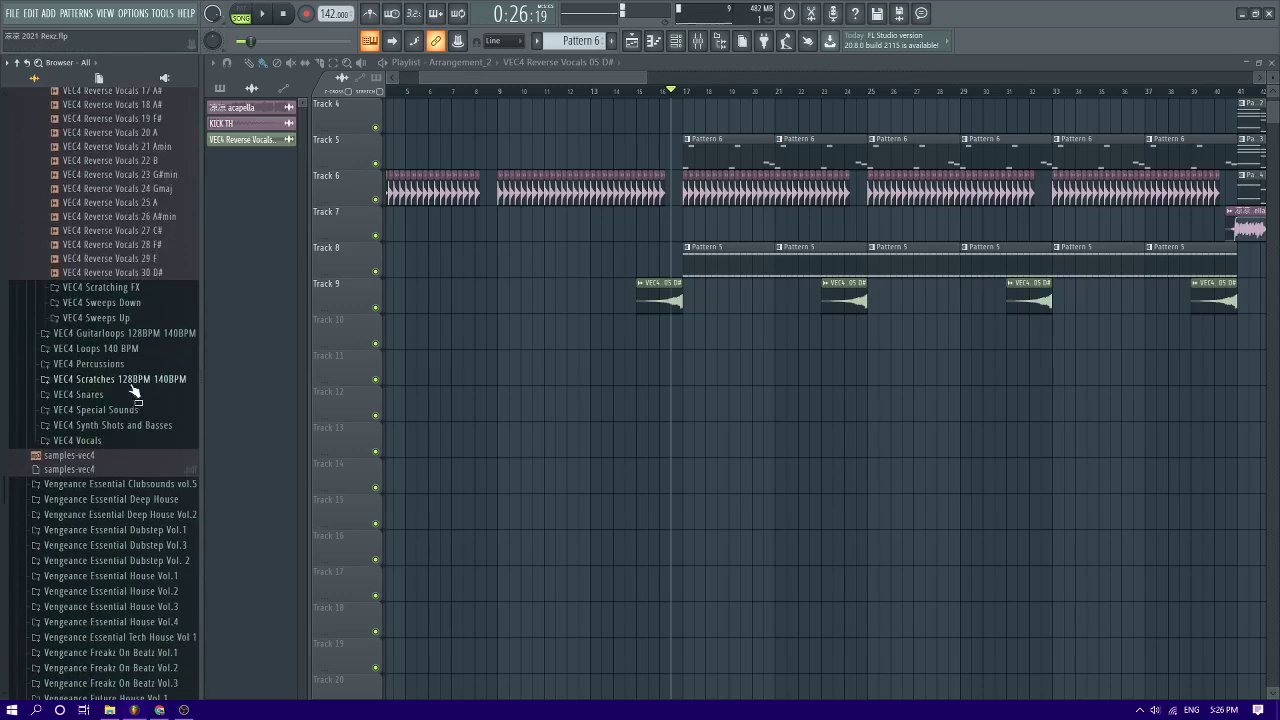
Play back the arrangement across bar 17 to check the reverse vocal transition on Track 9
scroll(148, 440, "down", 8)
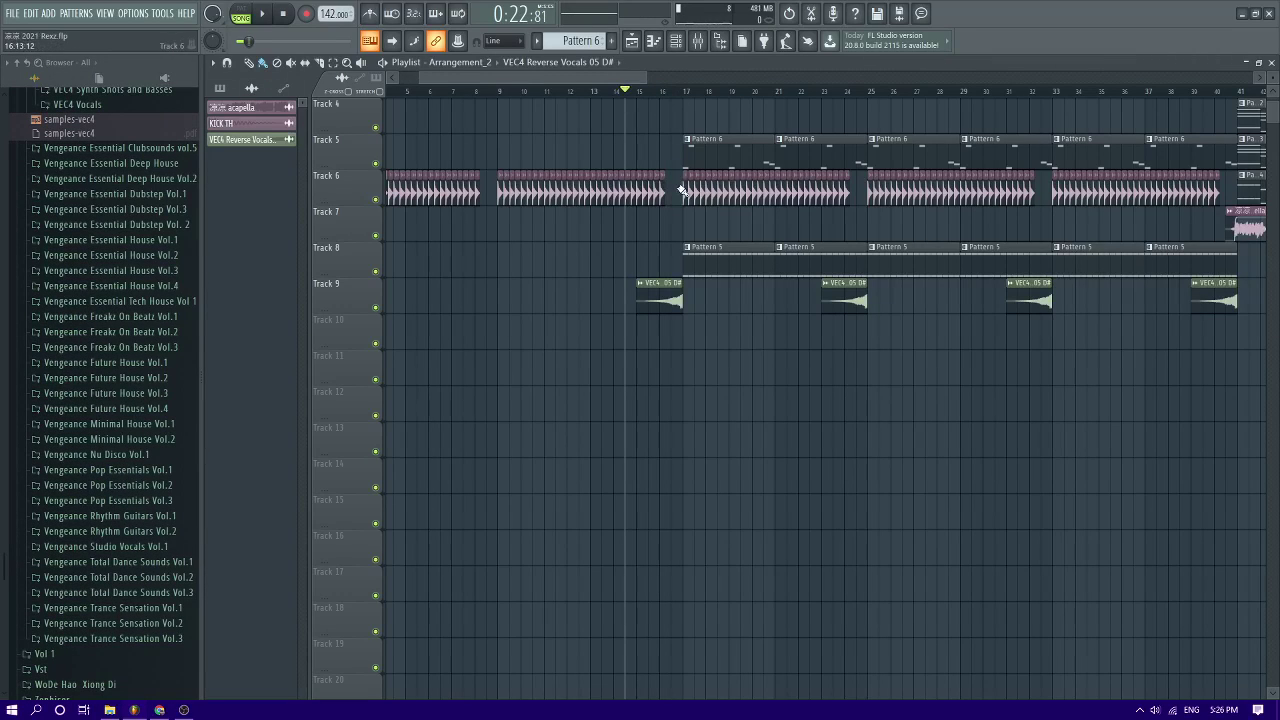
key("space")
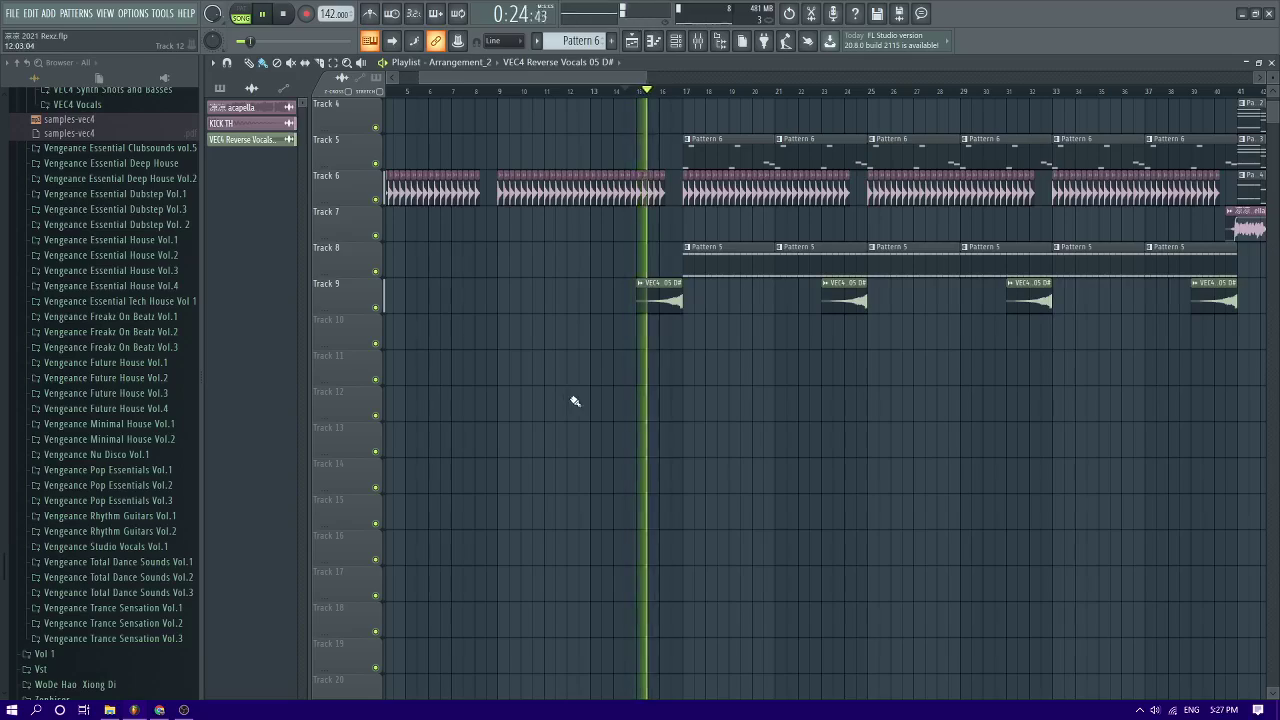
scroll(652, 270, "up", 6)
scroll(687, 294, "down", 3)
scroll(704, 305, "up", 3)
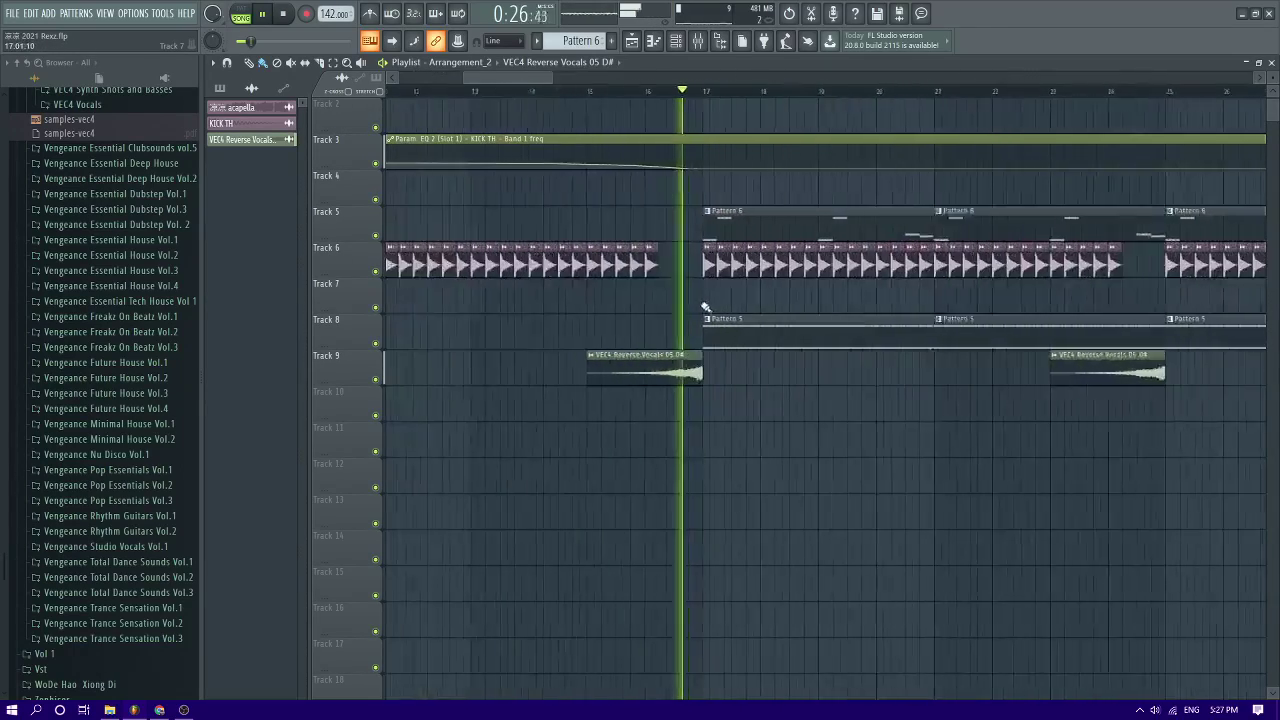
scroll(704, 306, "up", 3)
double_click(664, 367)
right_click(863, 398)
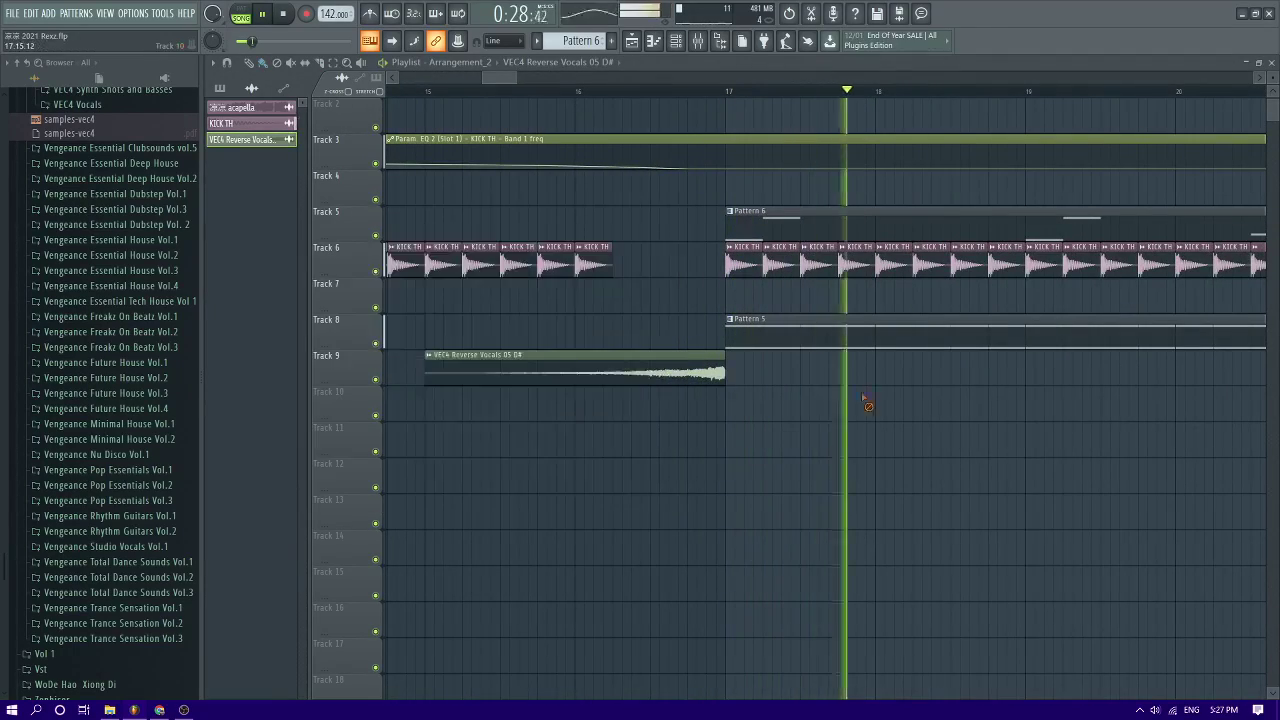
scroll(594, 394, "down", 4)
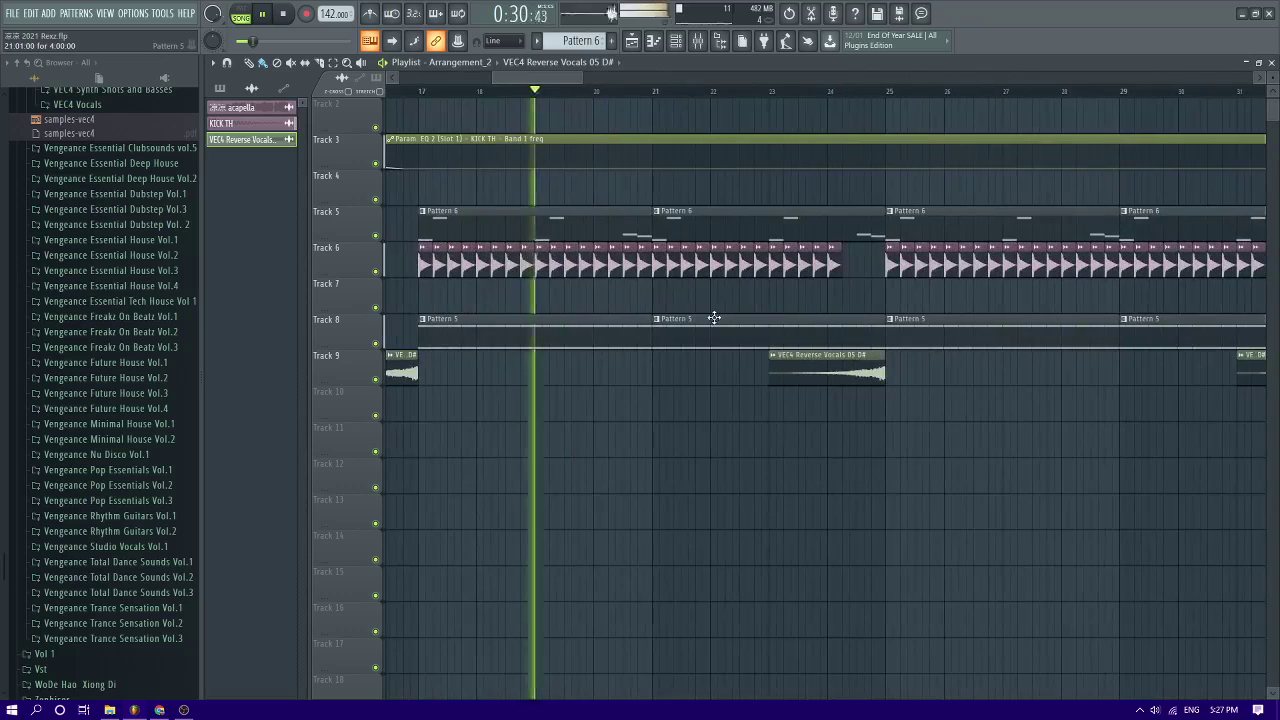
Browse the Vengeance Nu Disco Vol.1 pack and audition several samples from its VND Synth Stabs folder
left_click(100, 455)
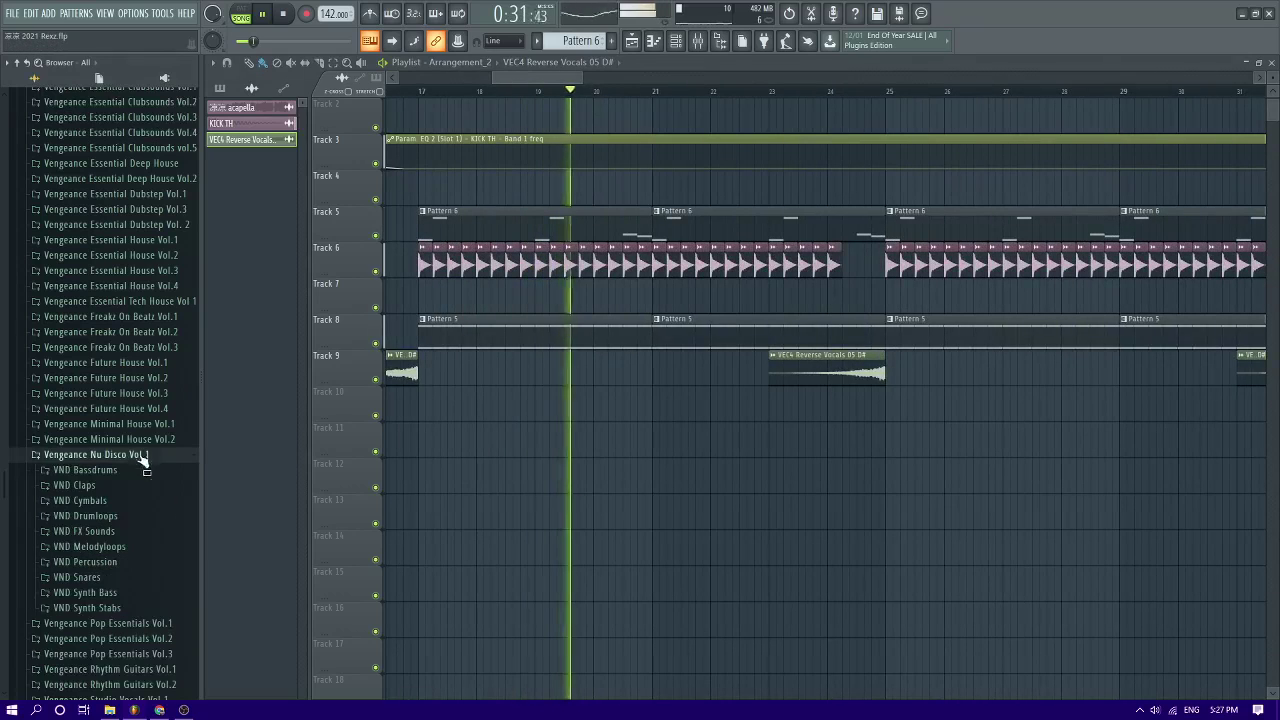
left_click(120, 609)
left_click(118, 560)
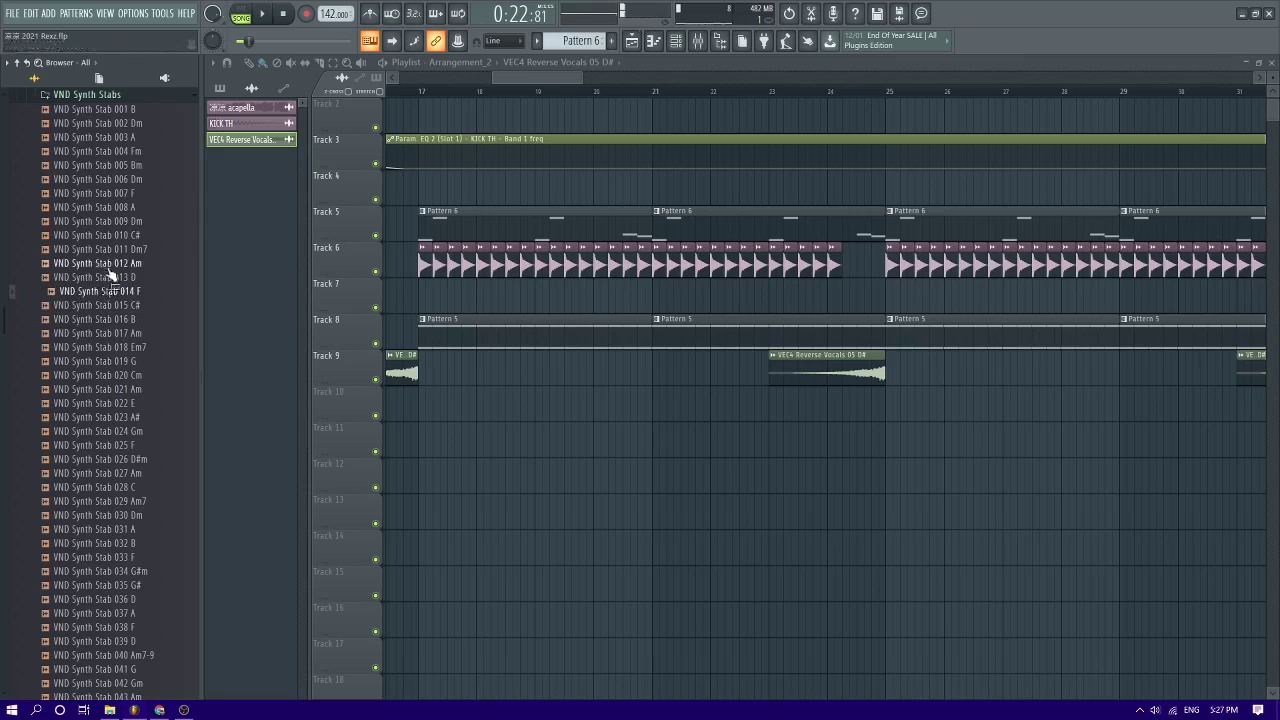
left_click(125, 194)
scroll(118, 300, "up", 4)
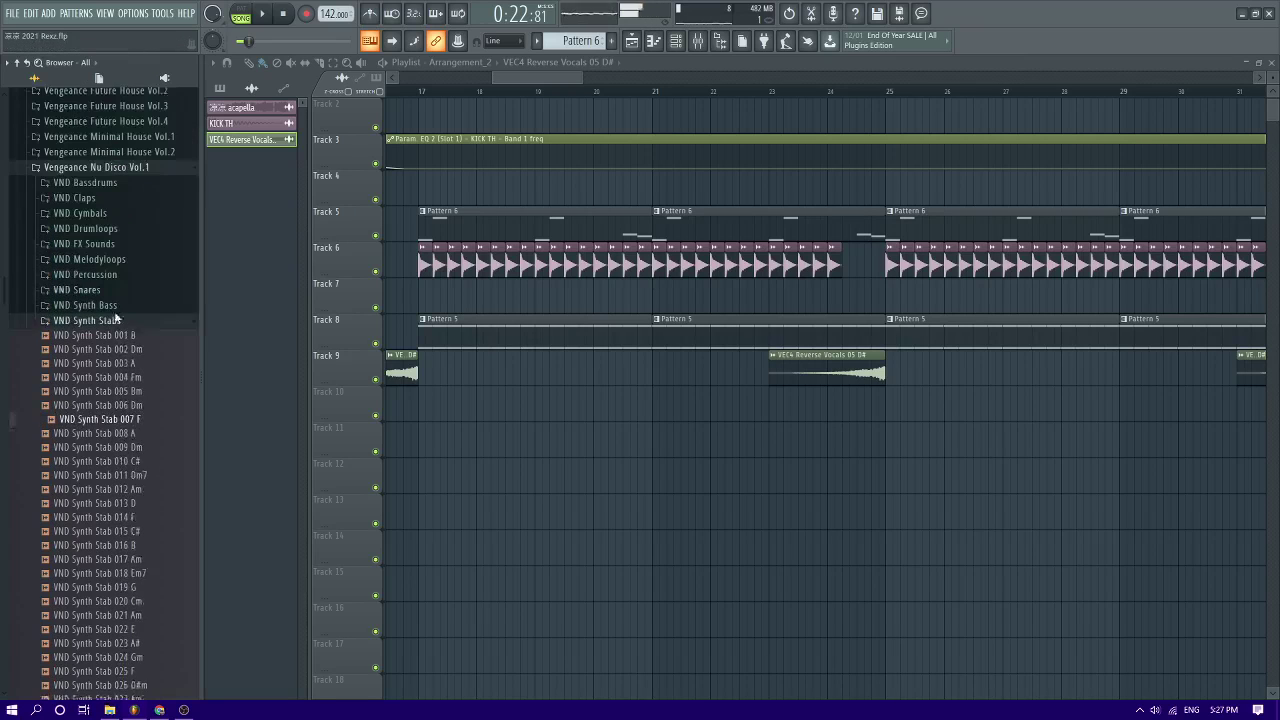
left_click(119, 402)
left_click(119, 377)
scroll(550, 505, "down", 3)
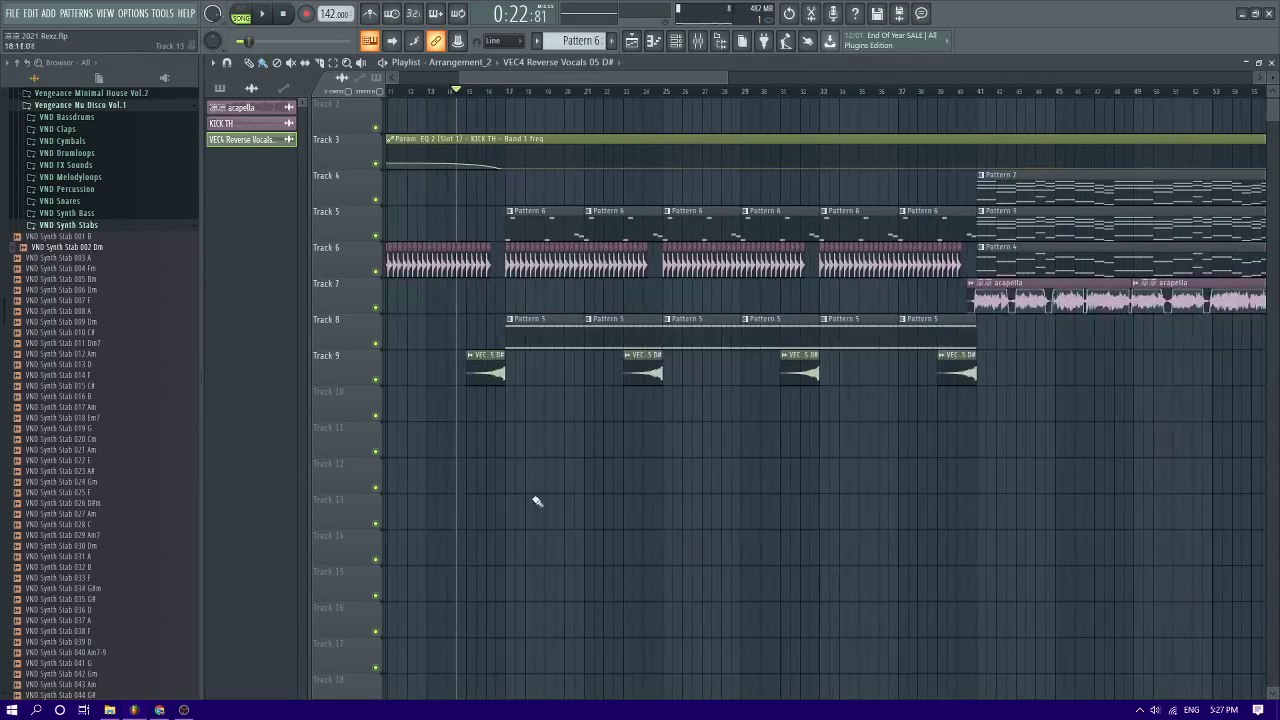
scroll(90, 345, "up", 10)
scroll(93, 348, "up", 6)
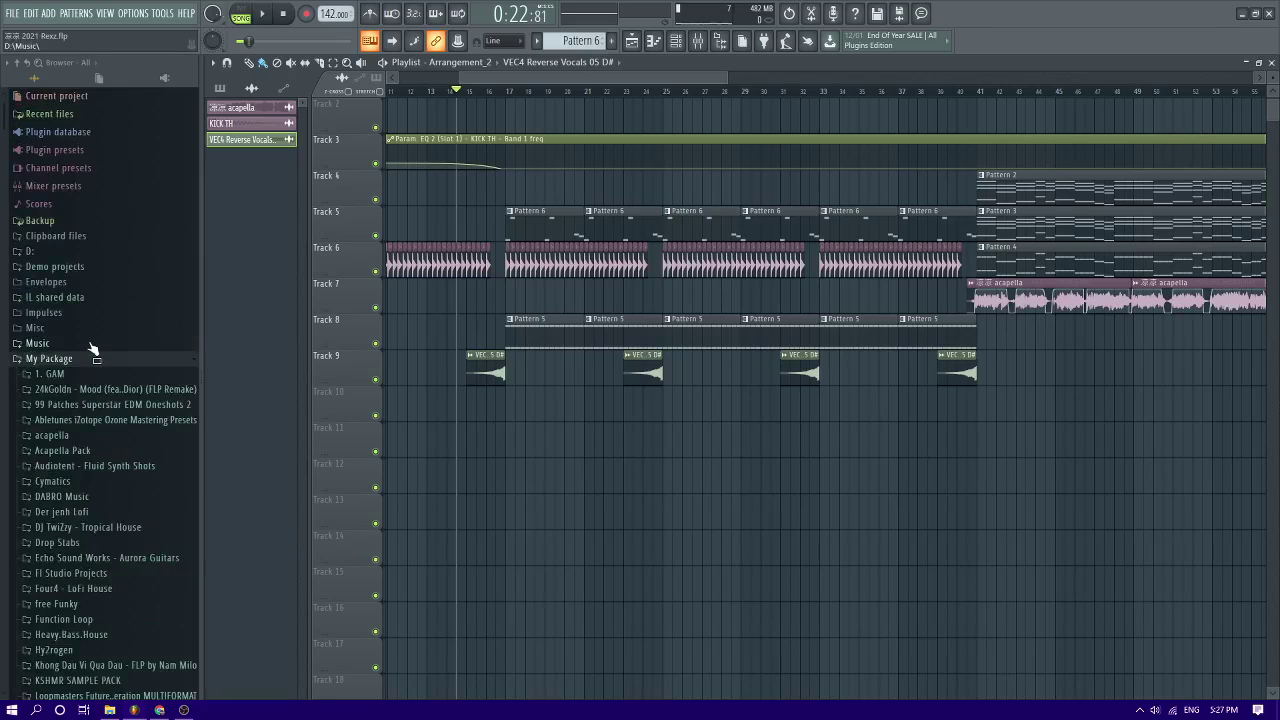
scroll(93, 348, "down", 6)
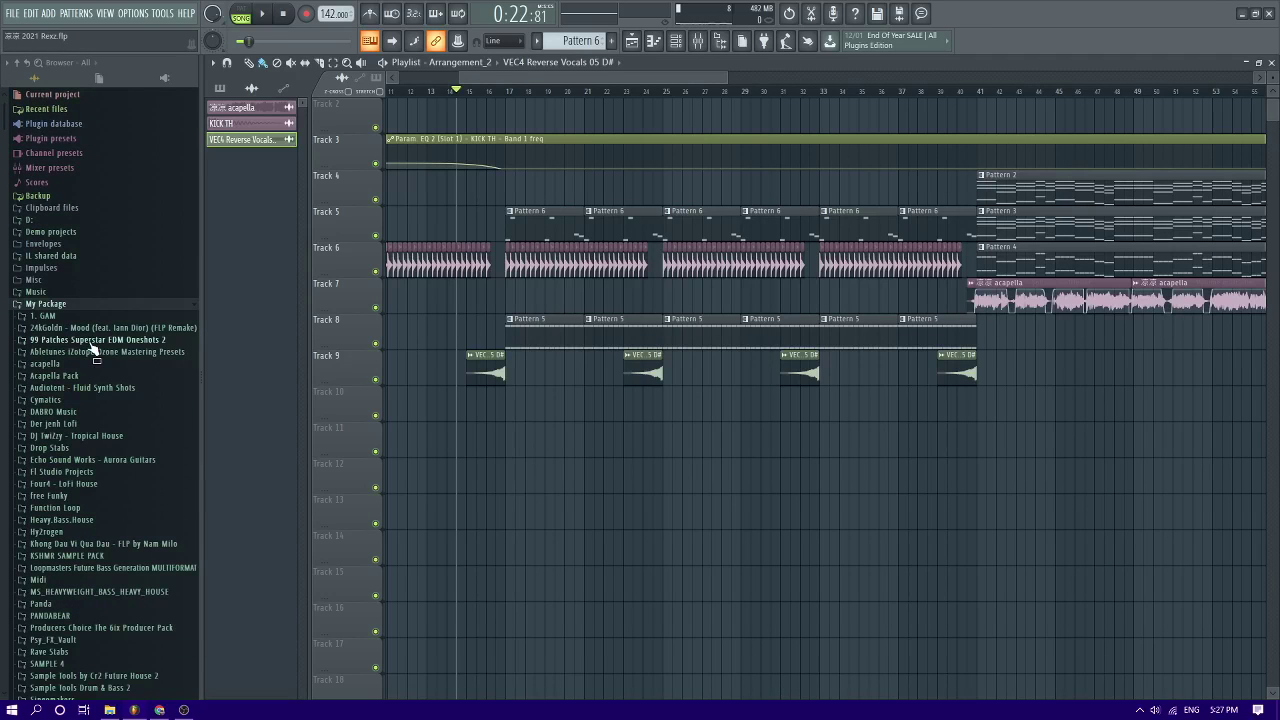
Play the arrangement from about bar 39 to listen to the transition into the acapella section
key("space")
scroll(652, 458, "down", 2)
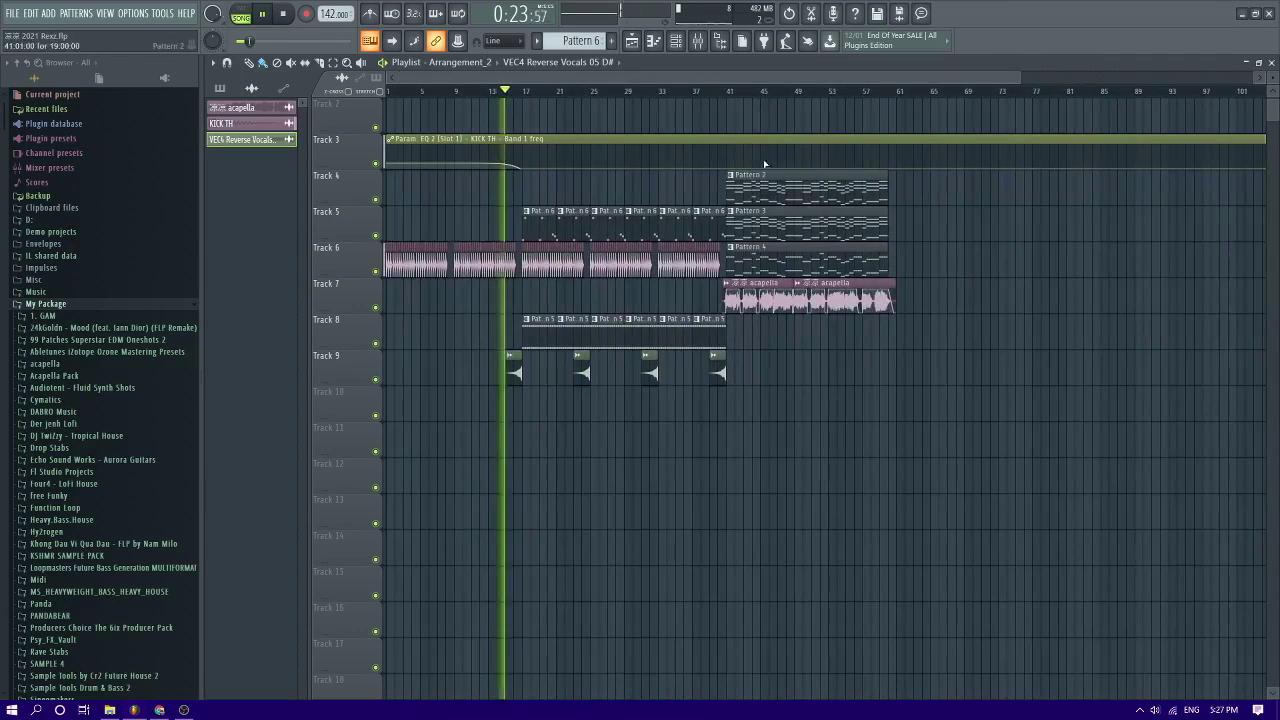
key("space")
left_click(713, 91)
key("space")
scroll(784, 316, "up", 1)
scroll(763, 326, "up", 4)
scroll(567, 334, "down", 2)
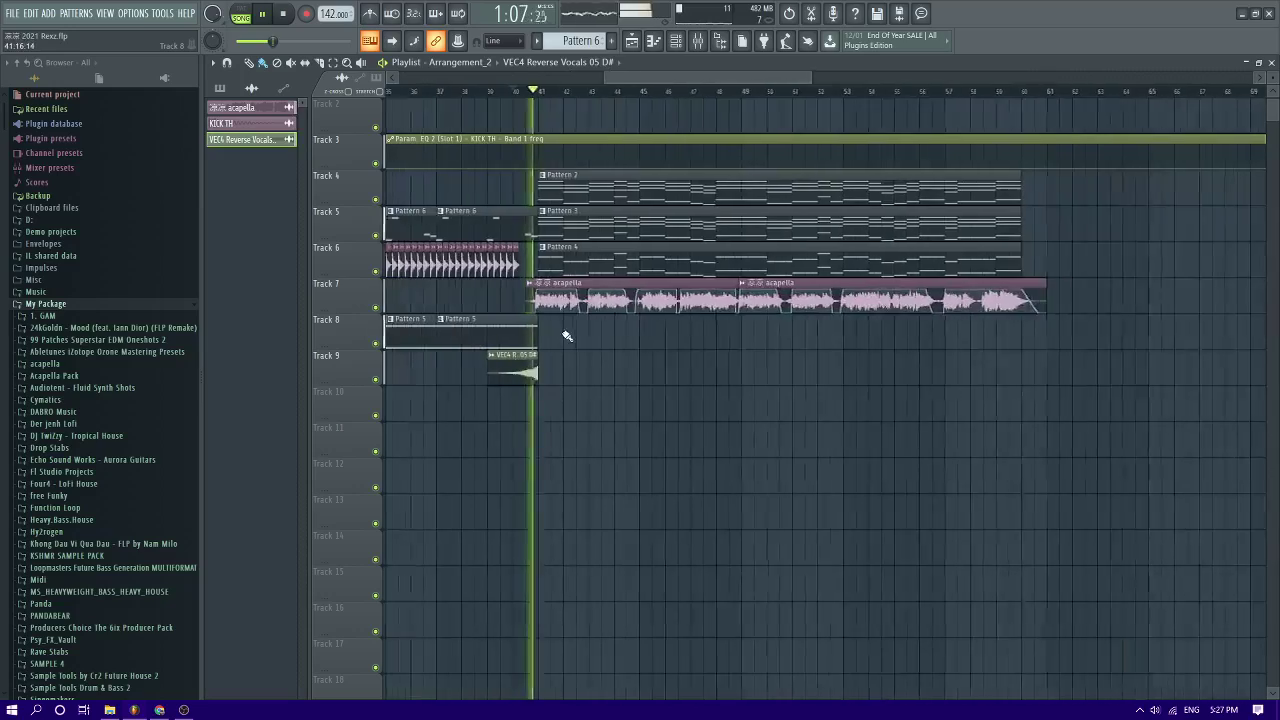
scroll(525, 330, "up", 2)
scroll(528, 328, "down", 3)
scroll(774, 349, "up", 2)
scroll(797, 369, "down", 4)
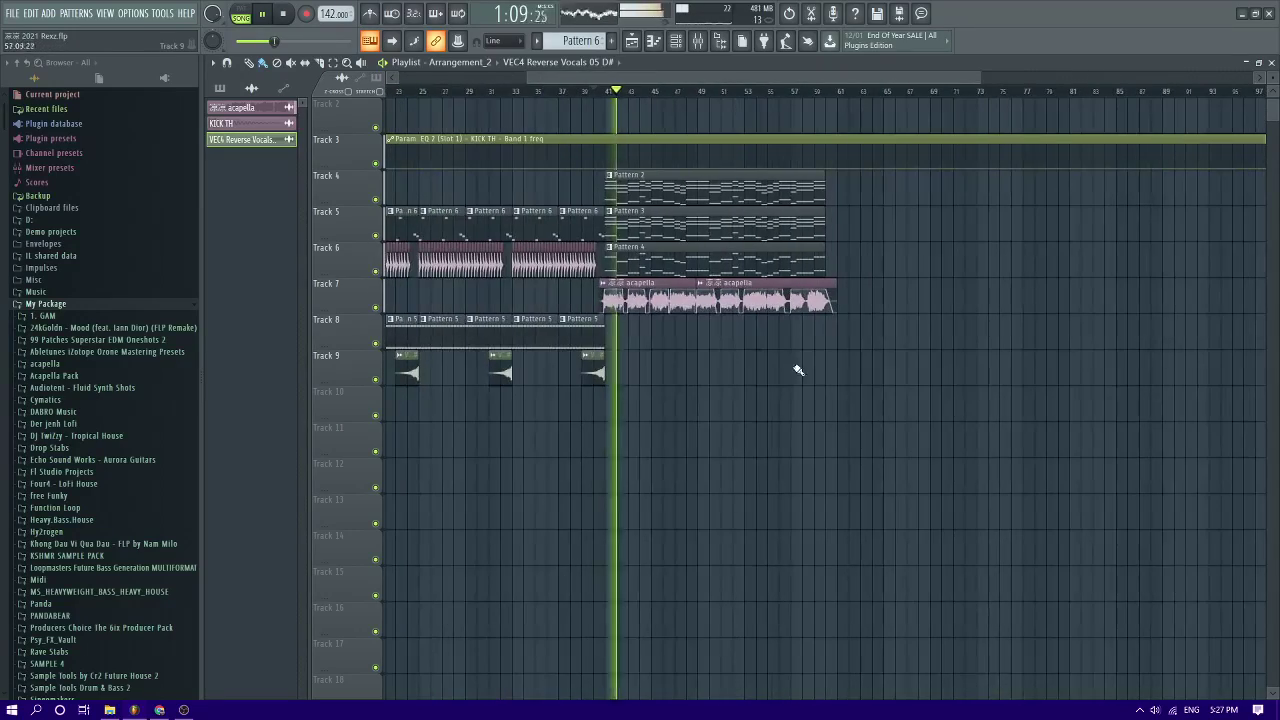
Widen the sample browser and audition sweeps from the VFX2 Sweeps Long folder of Vengeance Effects Vol.2
scroll(160, 440, "down", 5)
scroll(157, 443, "up", 3)
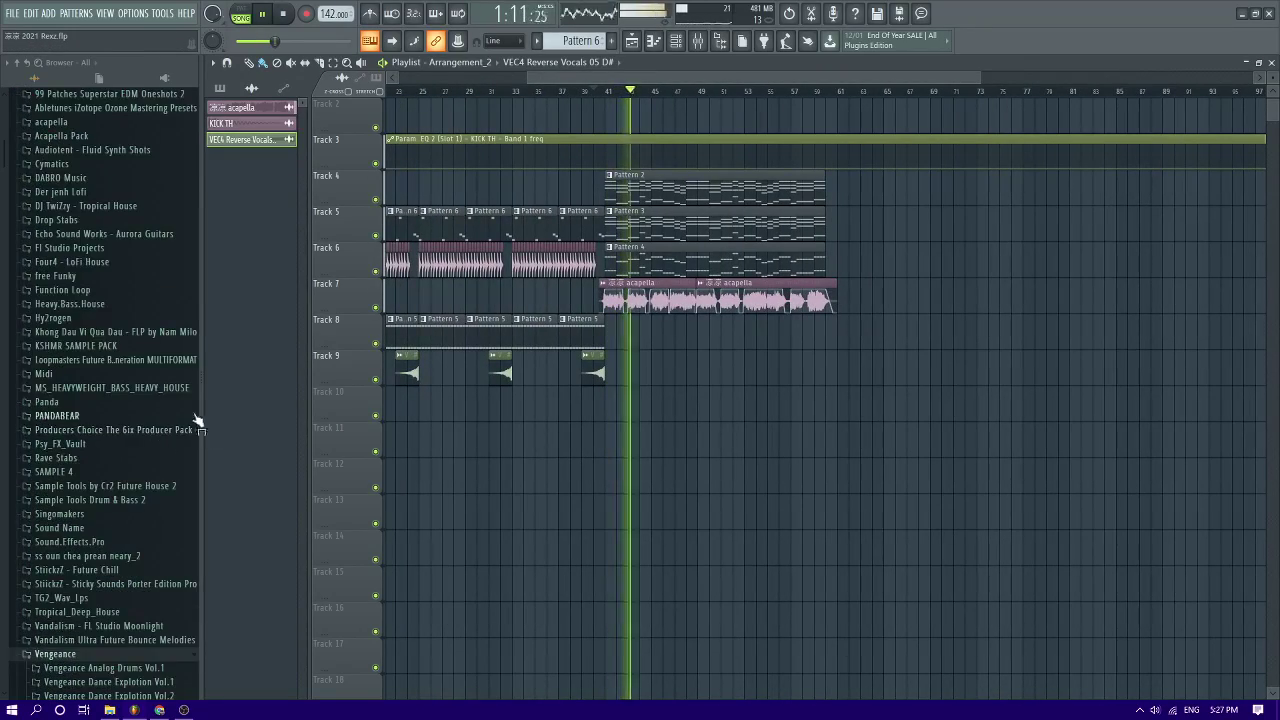
scroll(200, 410, "down", 10)
left_click_drag(200, 368, 215, 368)
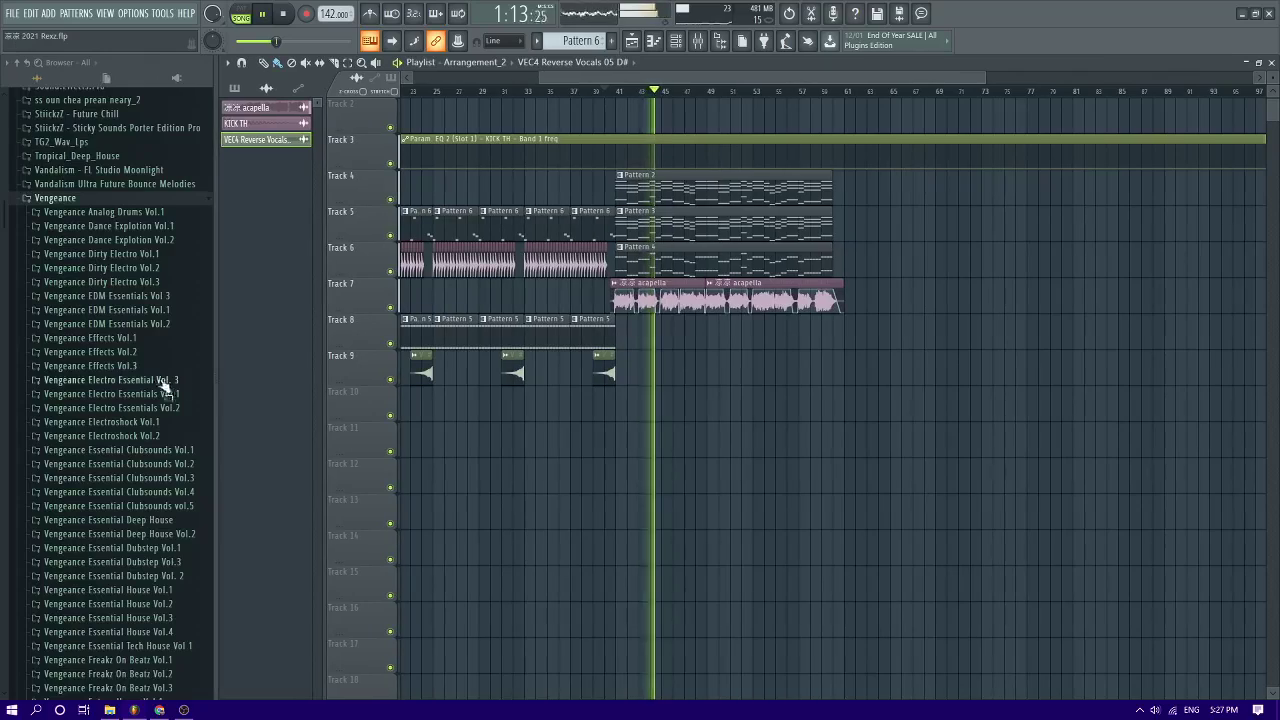
scroll(160, 384, "down", 5)
scroll(148, 390, "up", 2)
scroll(145, 420, "up", 5)
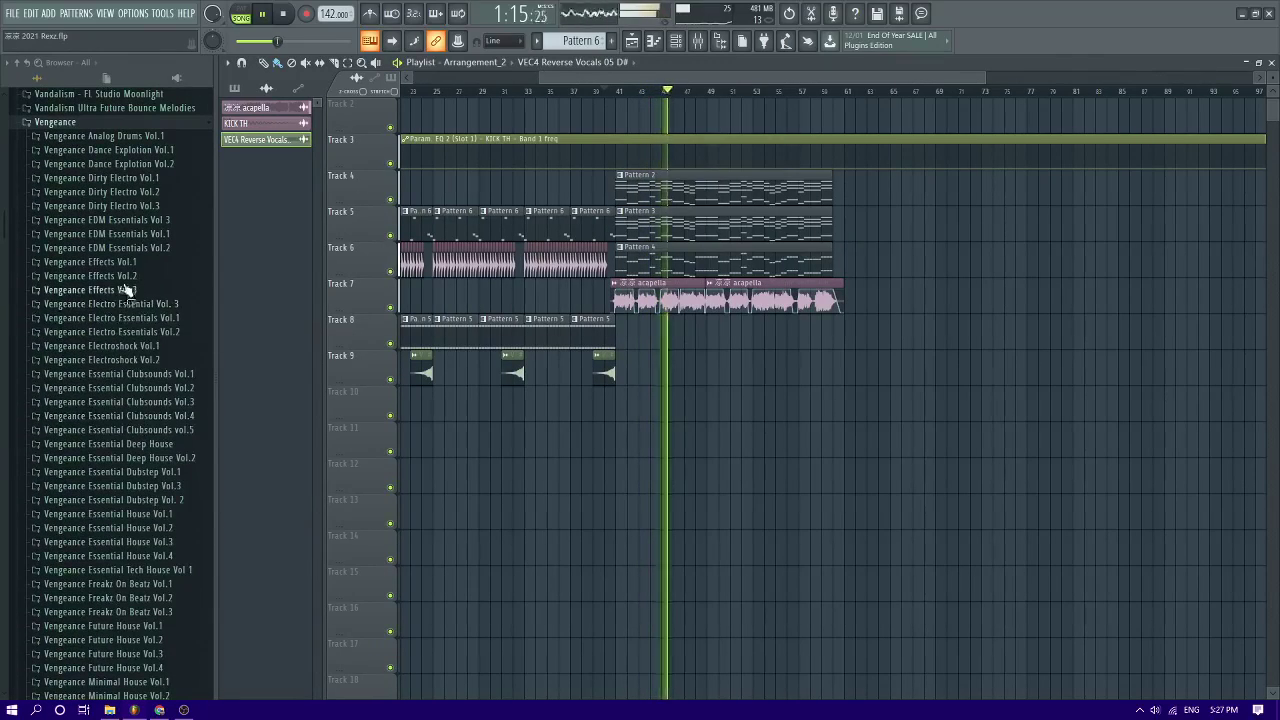
left_click(90, 276)
scroll(665, 413, "up", 3)
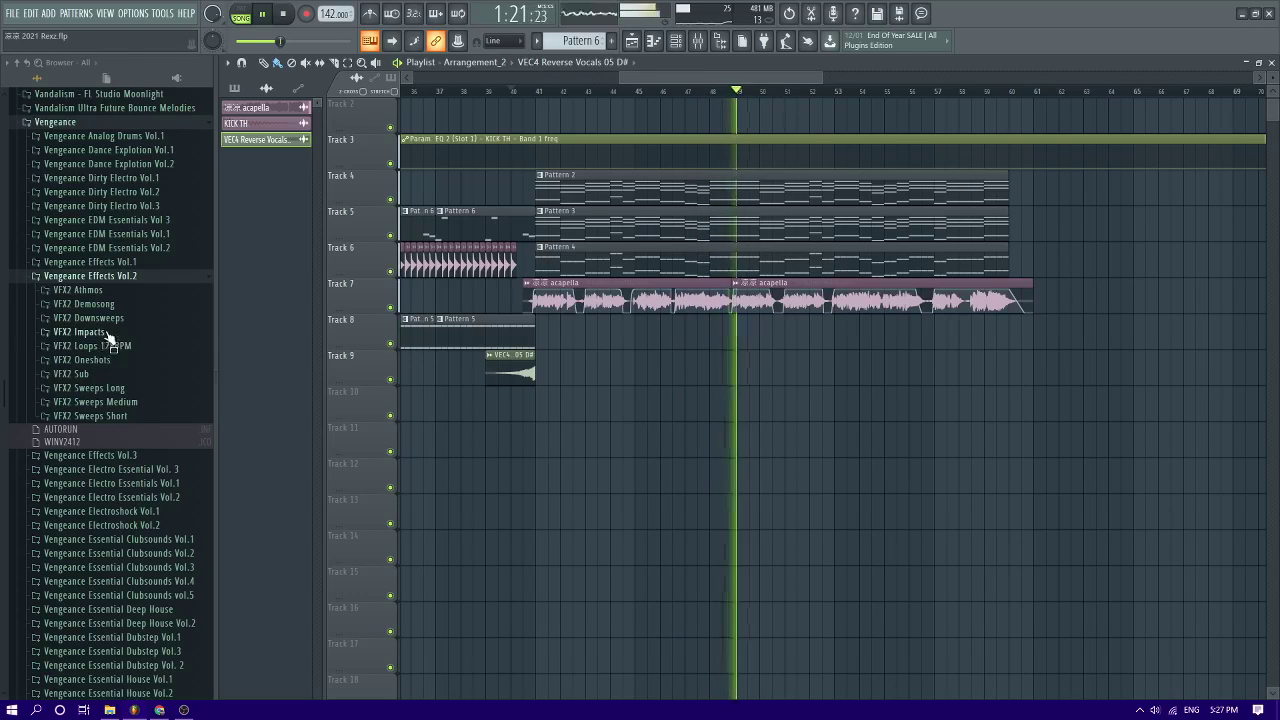
left_click(100, 401)
scroll(128, 361, "up", 6)
left_click(109, 309)
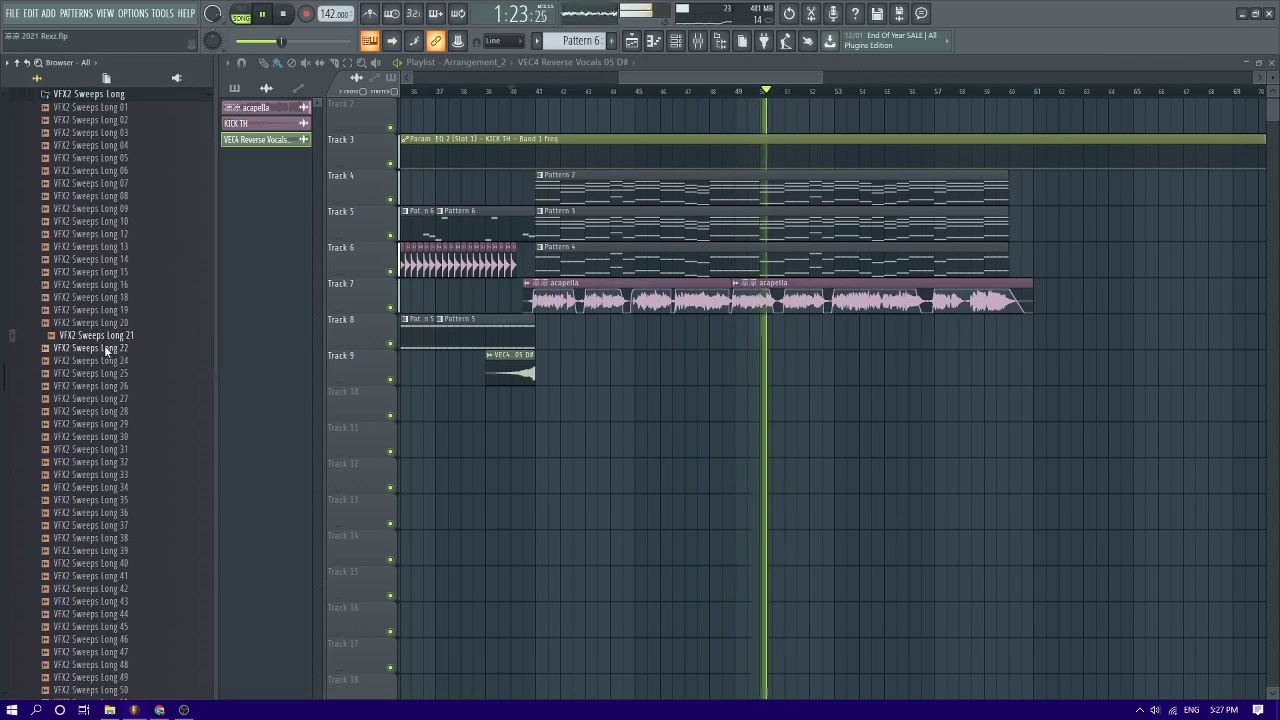
Place the VFX2 Sweeps Long 21 sample on Track 10, starting at bar 33 and leading into bar 41
left_click_drag(119, 336, 570, 410)
scroll(654, 408, "down", 4)
left_click_drag(656, 404, 579, 404)
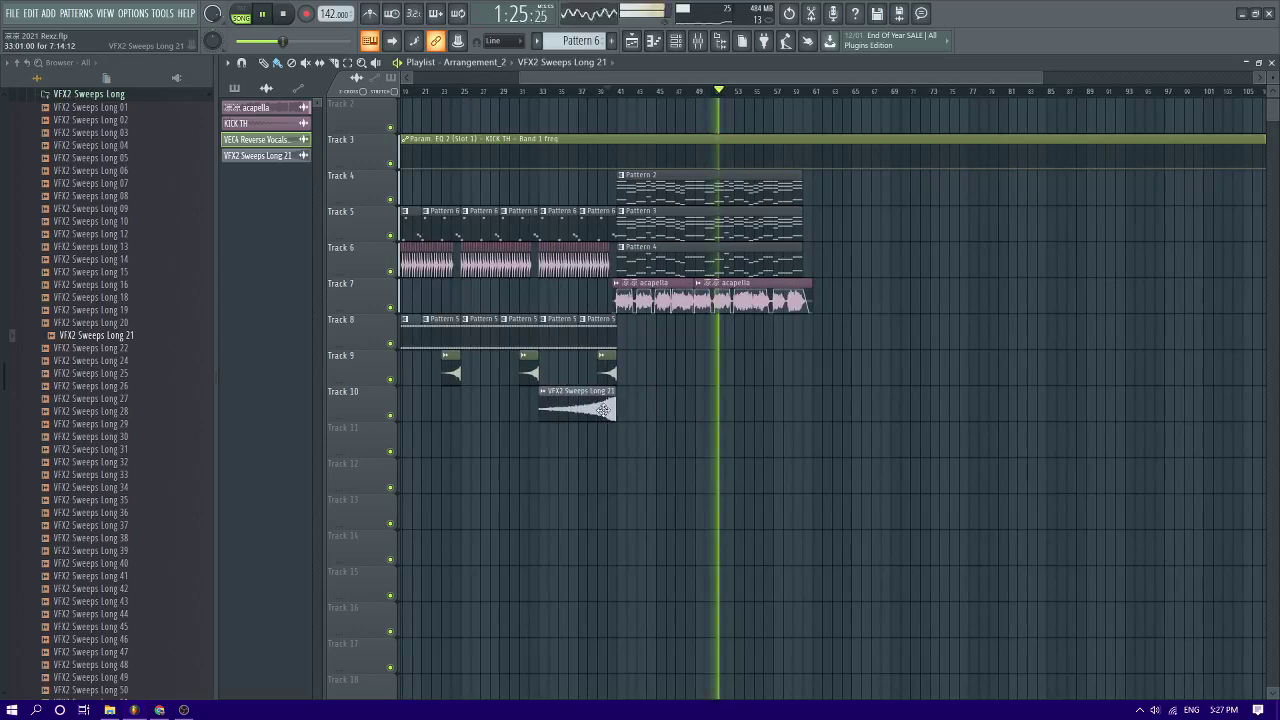
Fit the VFX2 Sweeps Long 21 clip to the project tempo, using the estimated 143.703 BPM
left_click(544, 392)
left_click(670, 466)
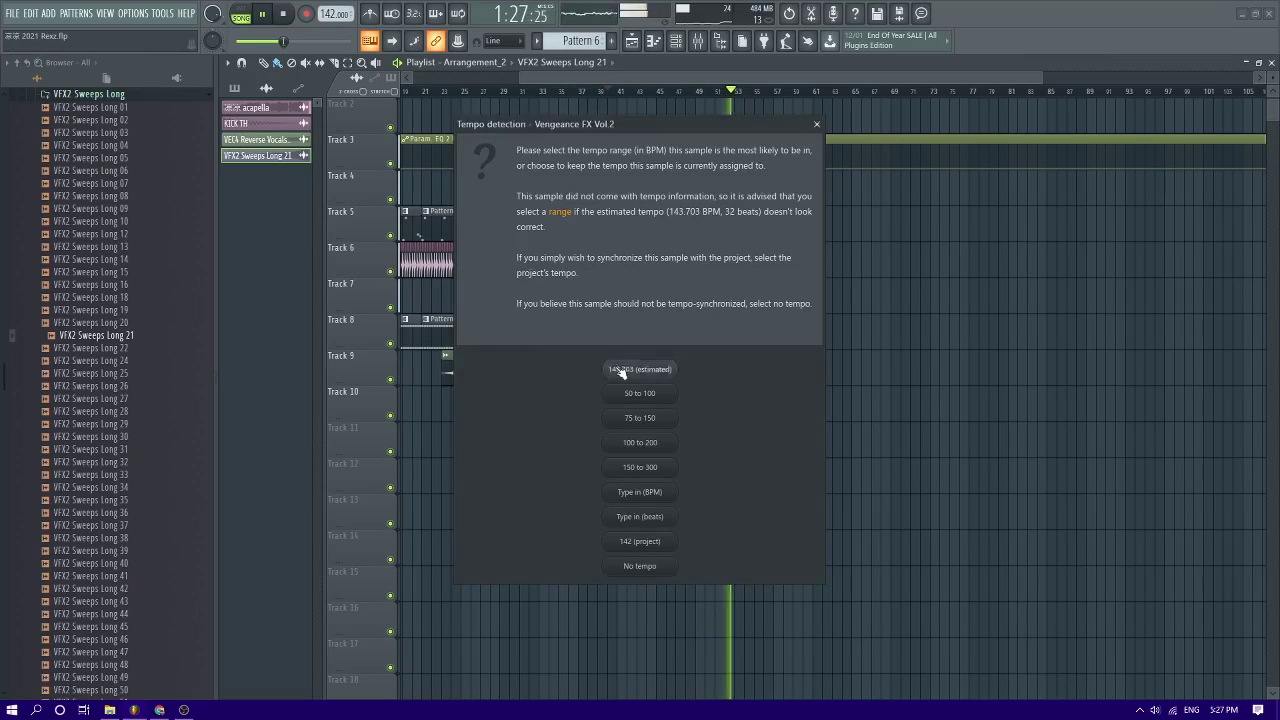
left_click(621, 372)
Lower the VFX2 Sweeps Long 21 channel volume to 23% while checking it in playback from about bar 37
double_click(590, 404)
left_click_drag(605, 250, 605, 290)
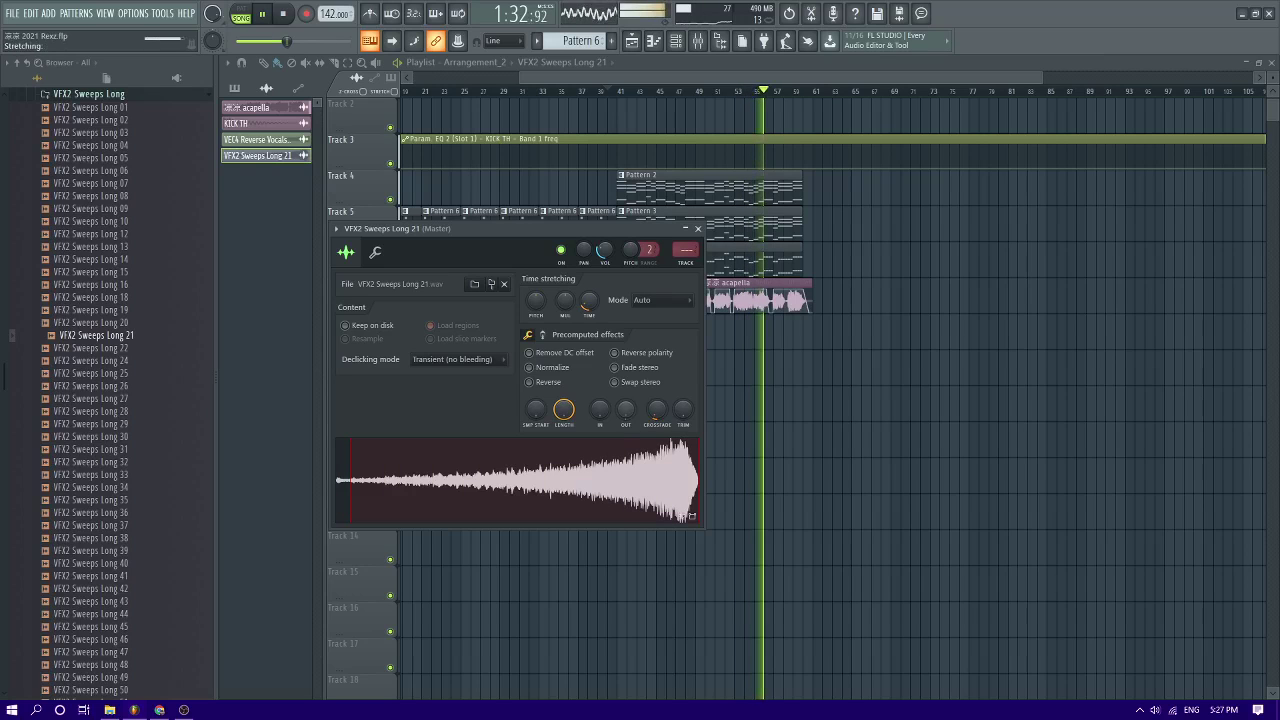
left_click(590, 97)
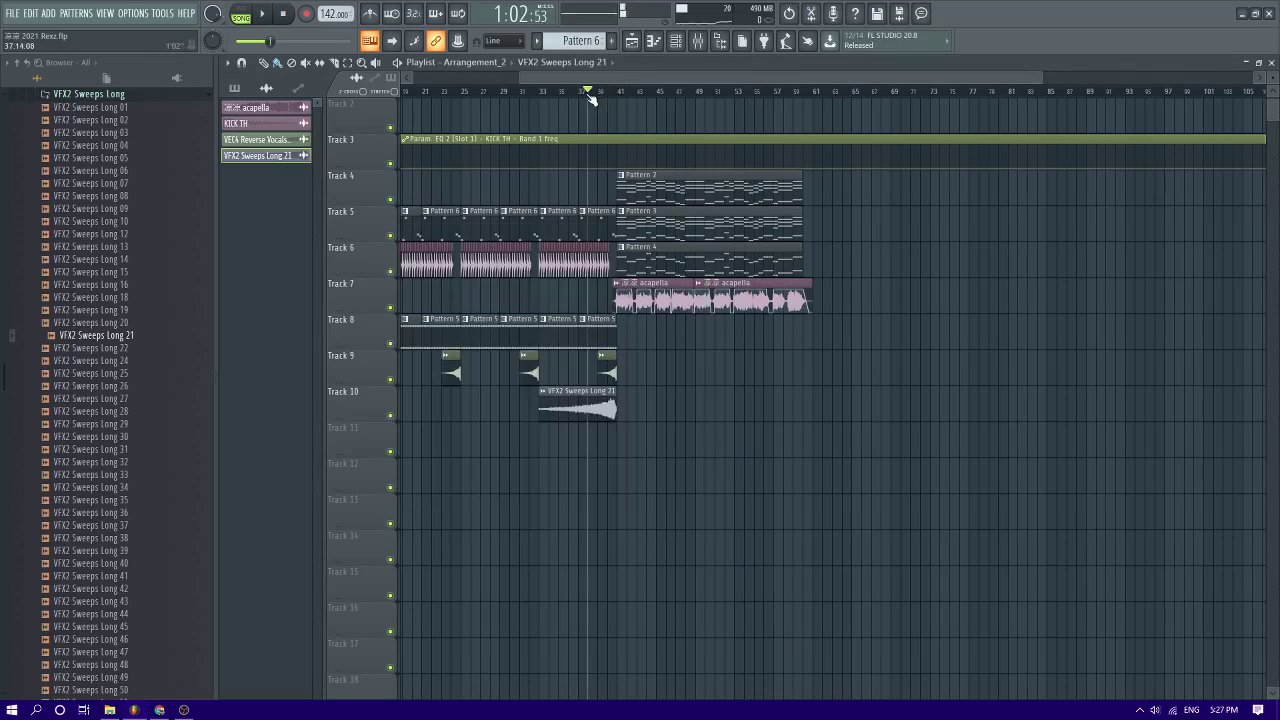
key("space")
scroll(578, 400, "up", 3)
double_click(578, 400)
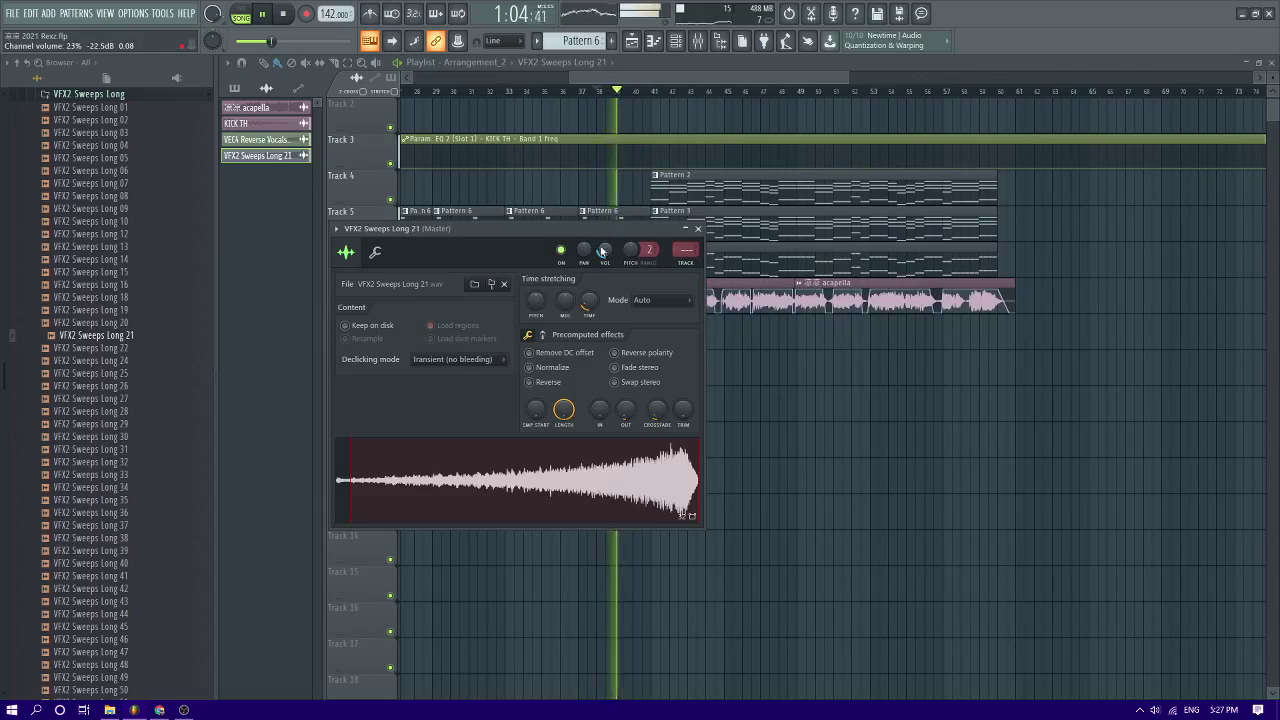
right_click(769, 391)
Apply a fade-out to the end of the VFX2 Sweeps Long 21 sample
scroll(641, 410, "up", 4)
double_click(630, 411)
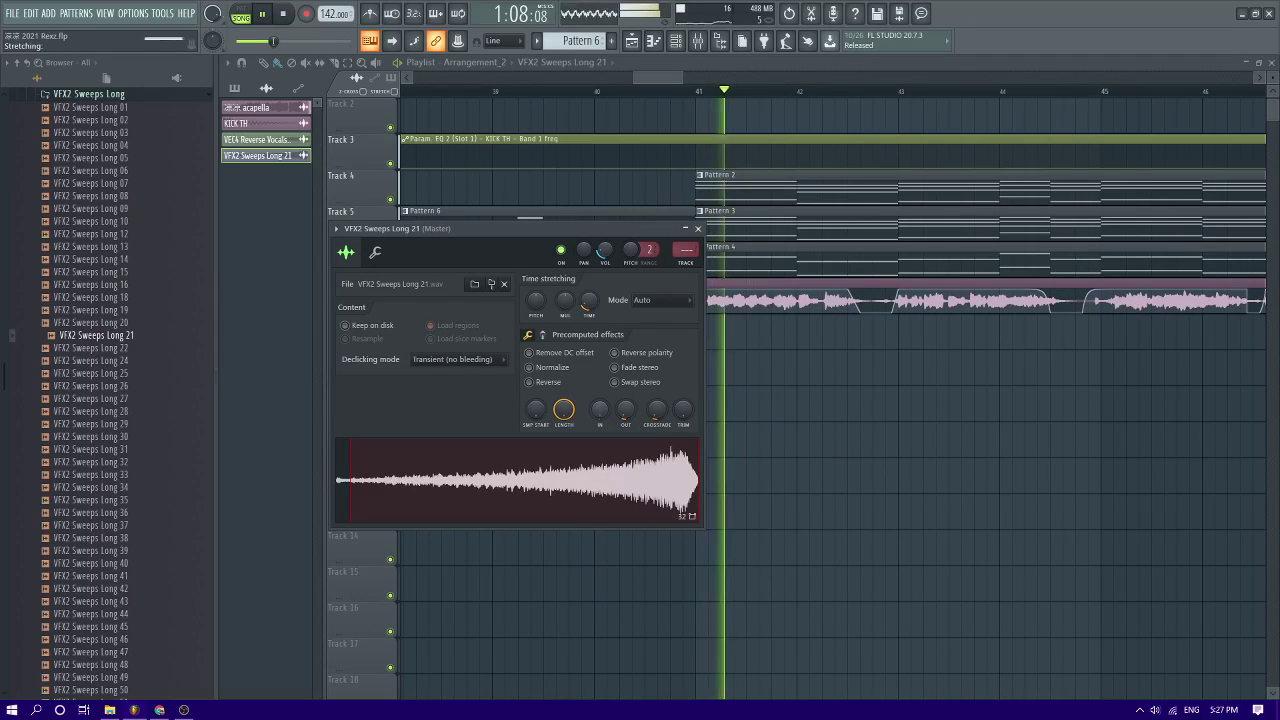
scroll(770, 435, "down", 6)
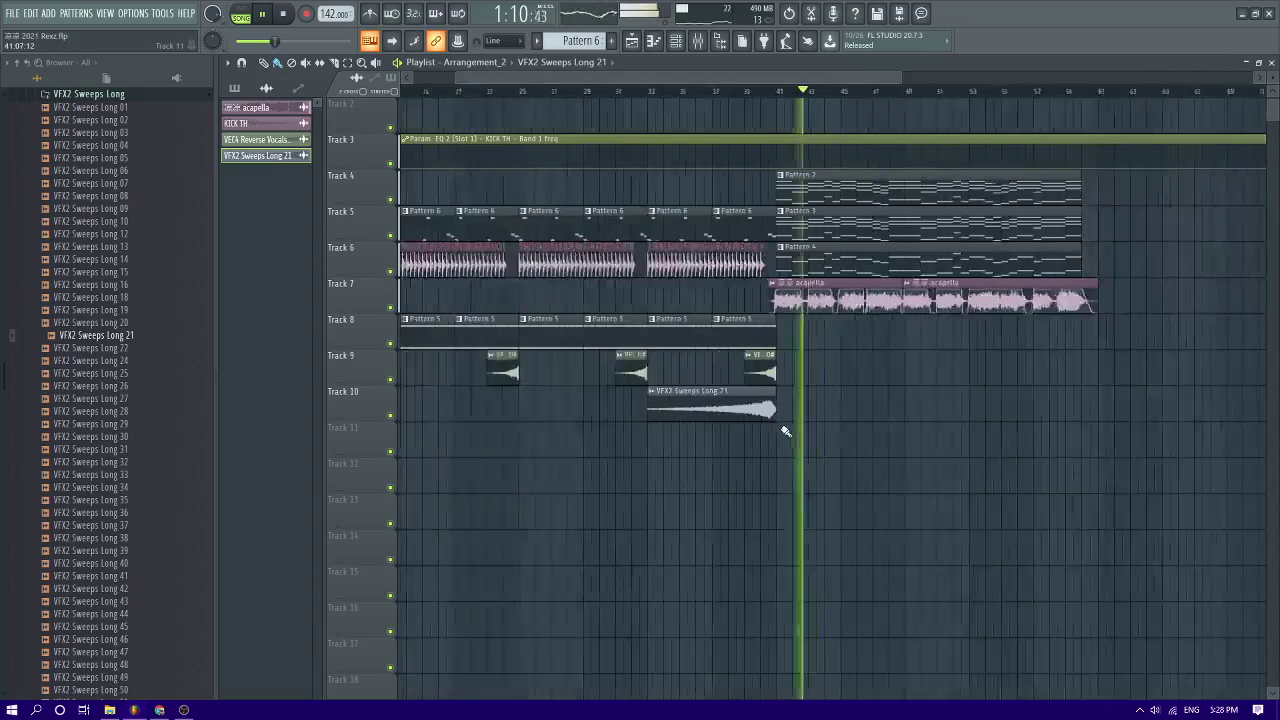
Solo Track 4 and transpose all notes of Pattern 2 down one octave in the piano roll
scroll(785, 431, "up", 5)
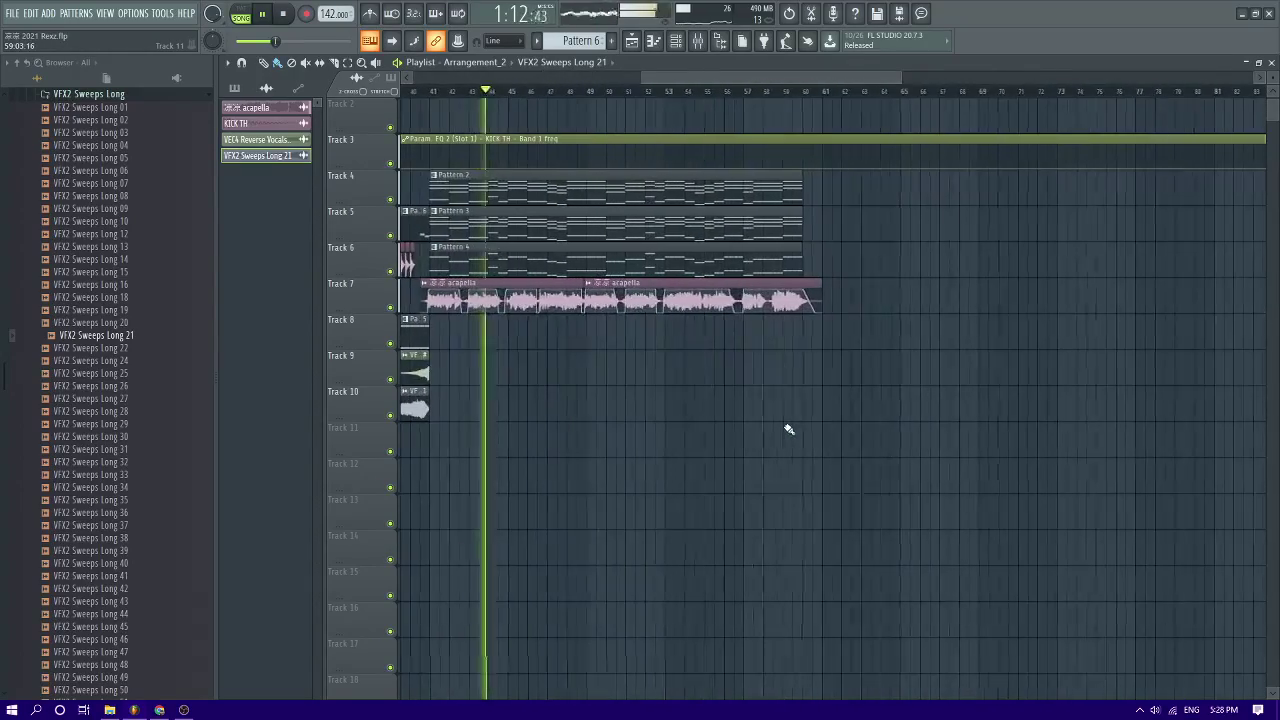
scroll(627, 385, "up", 2)
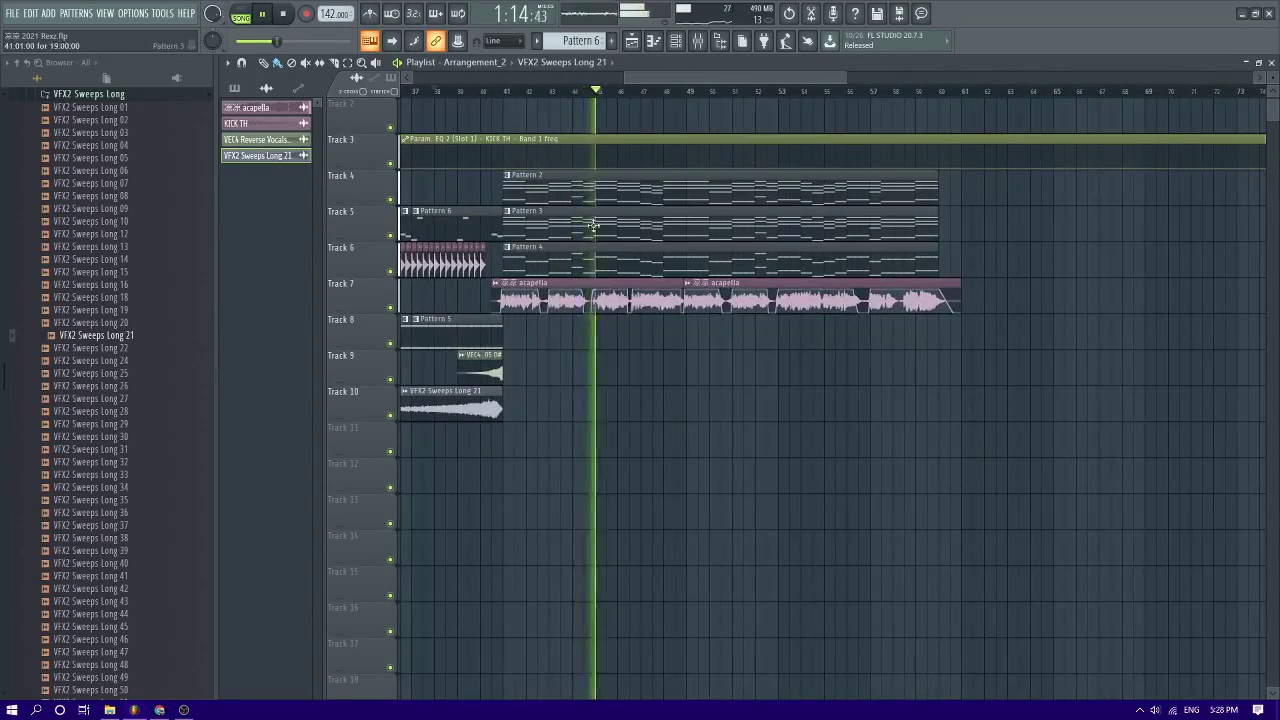
scroll(472, 285, "up", 2)
right_click(391, 199)
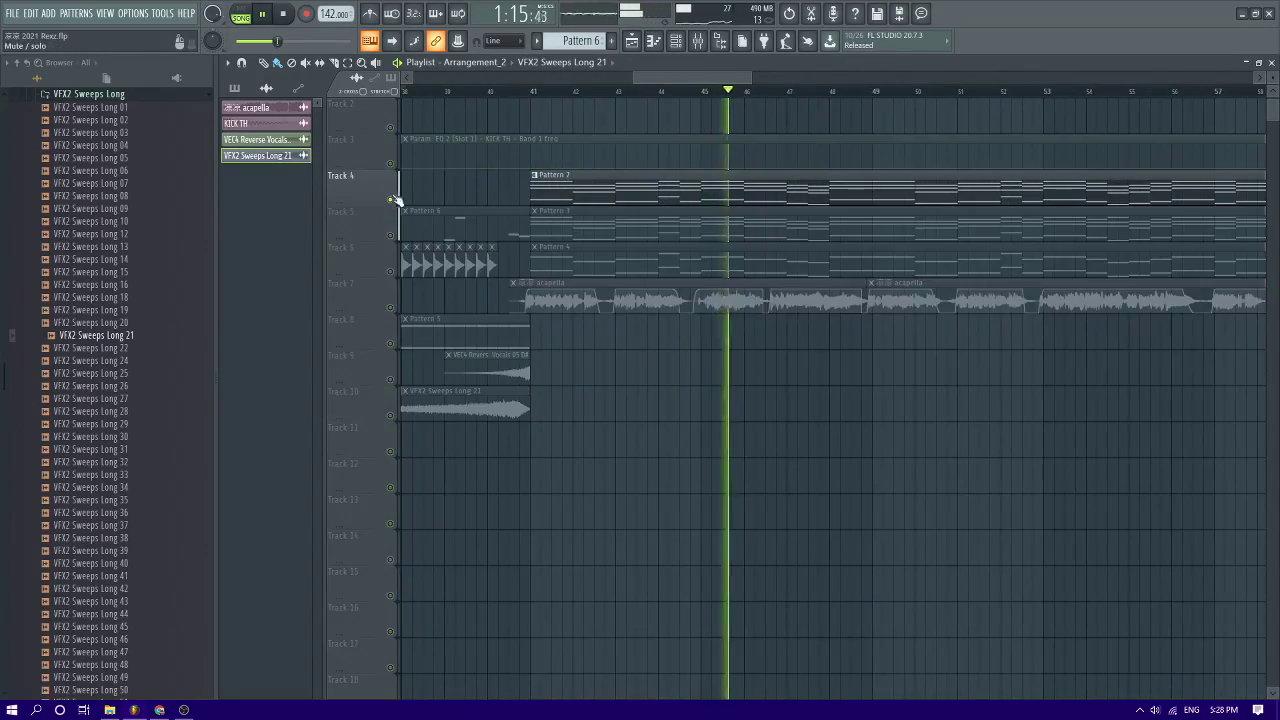
double_click(532, 177)
key("ctrl+a")
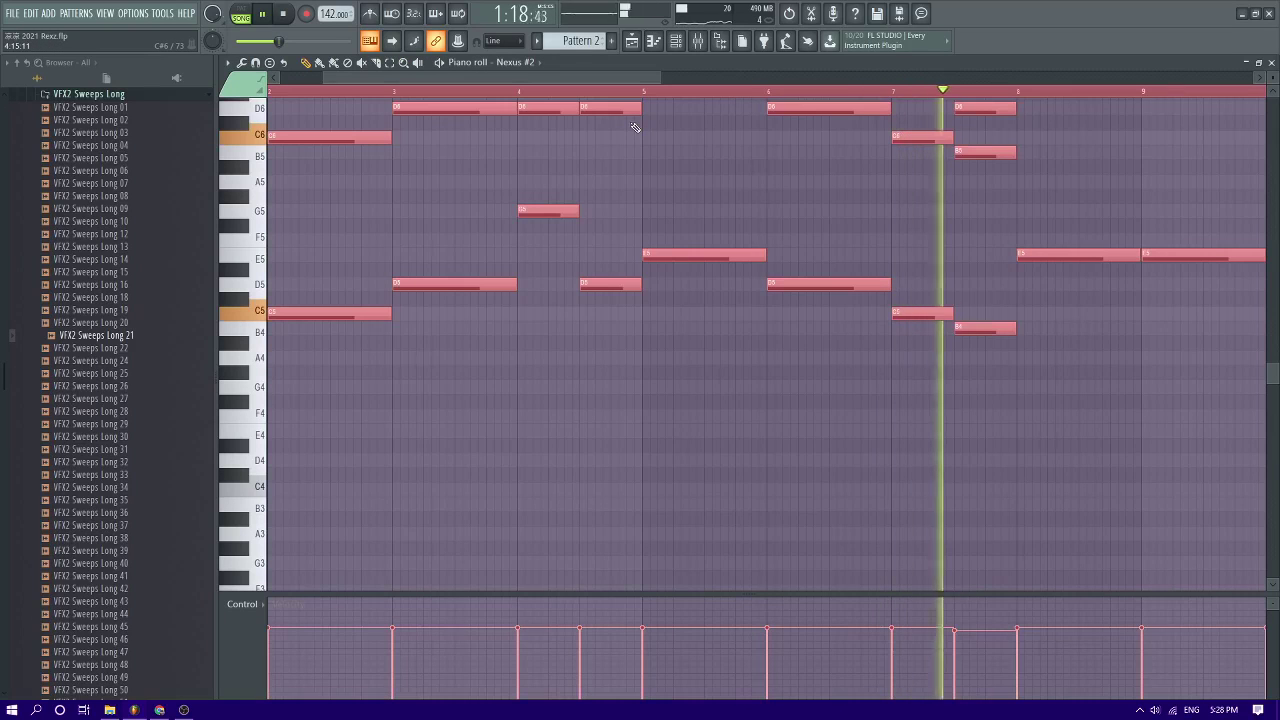
key("ctrl+Down")
key("space")
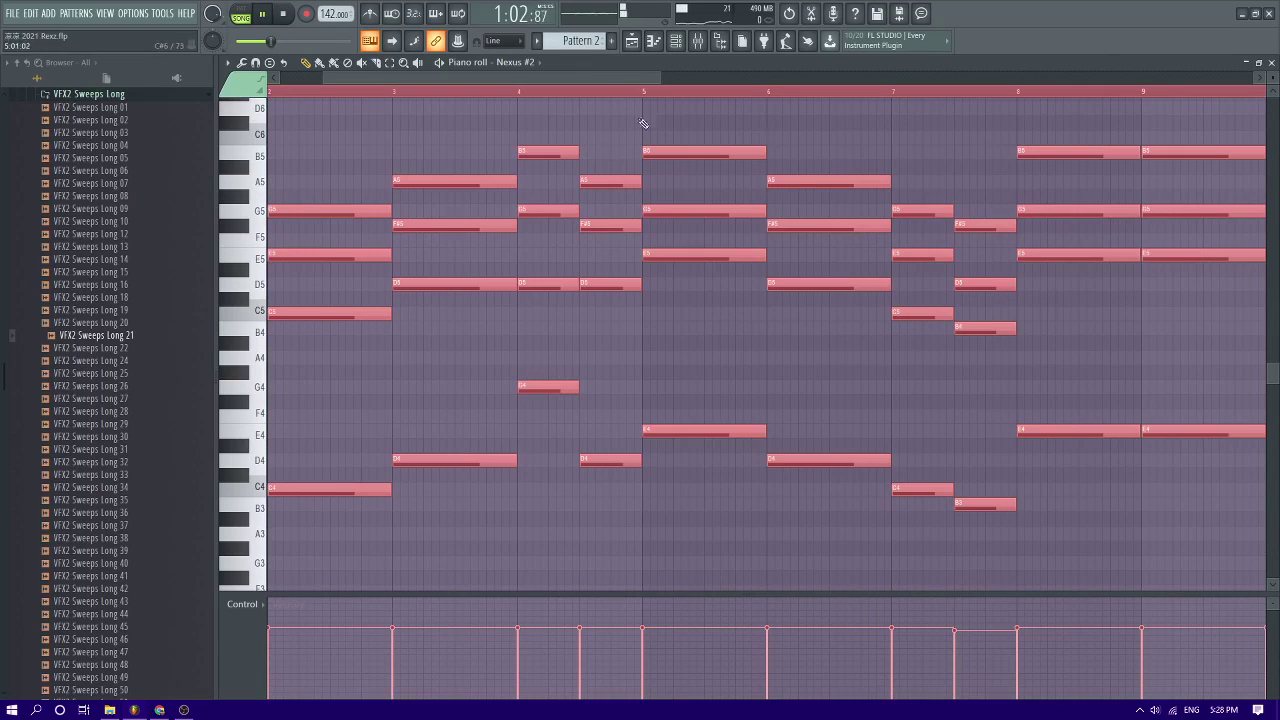
Reopen Pattern 2 from the playlist, select all its notes and create a new empty pattern
left_click(631, 41)
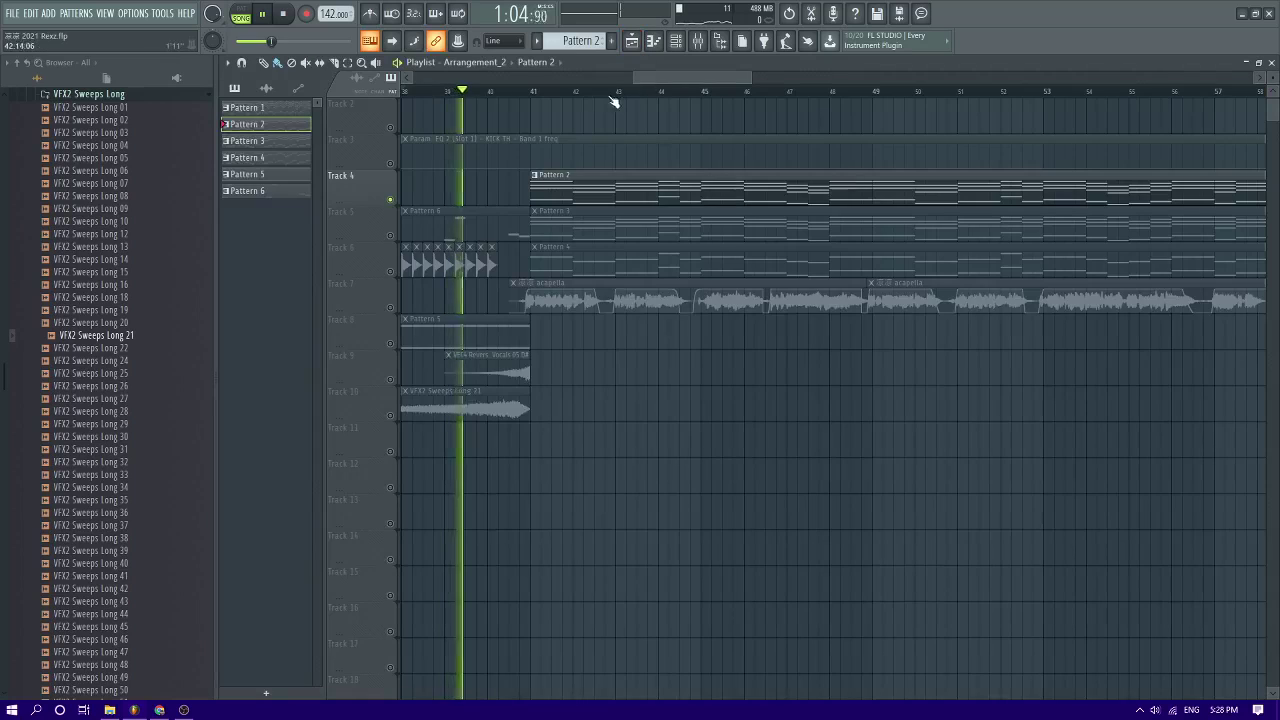
double_click(609, 178)
key("ctrl+a")
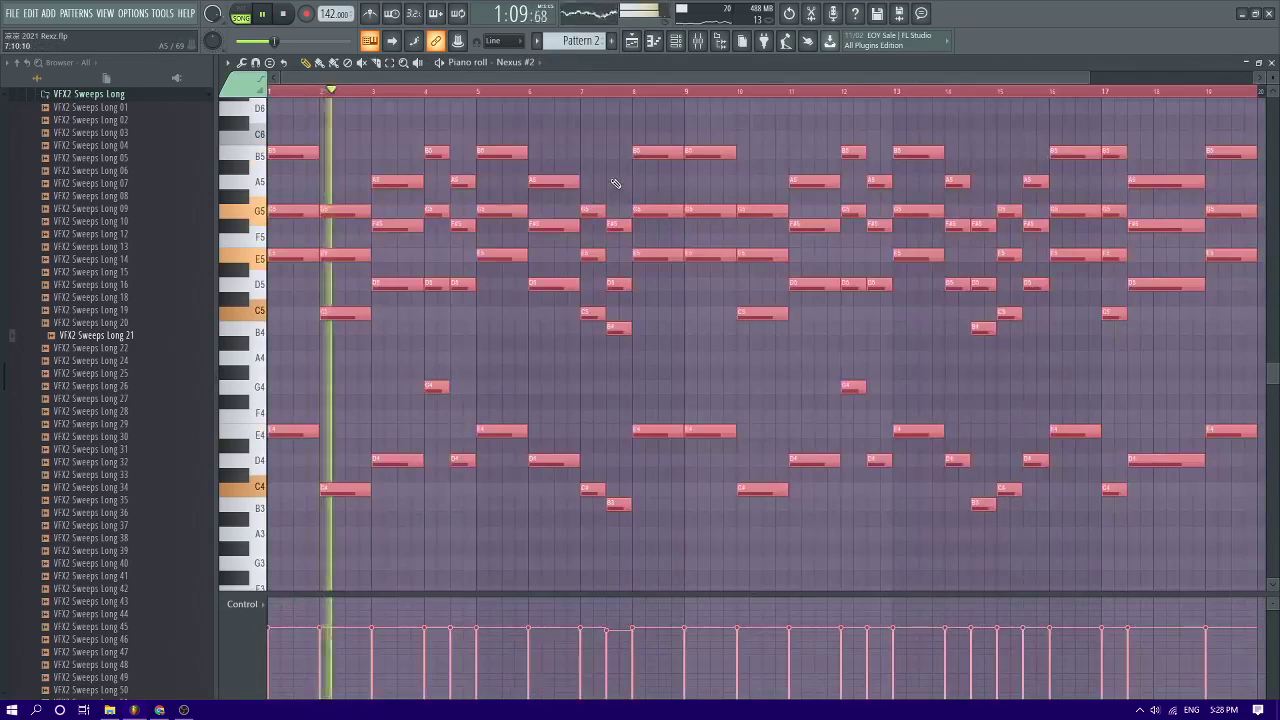
left_click(612, 42)
Add a Sylenth1 instrument channel to the channel rack for Pattern 7
left_click(673, 42)
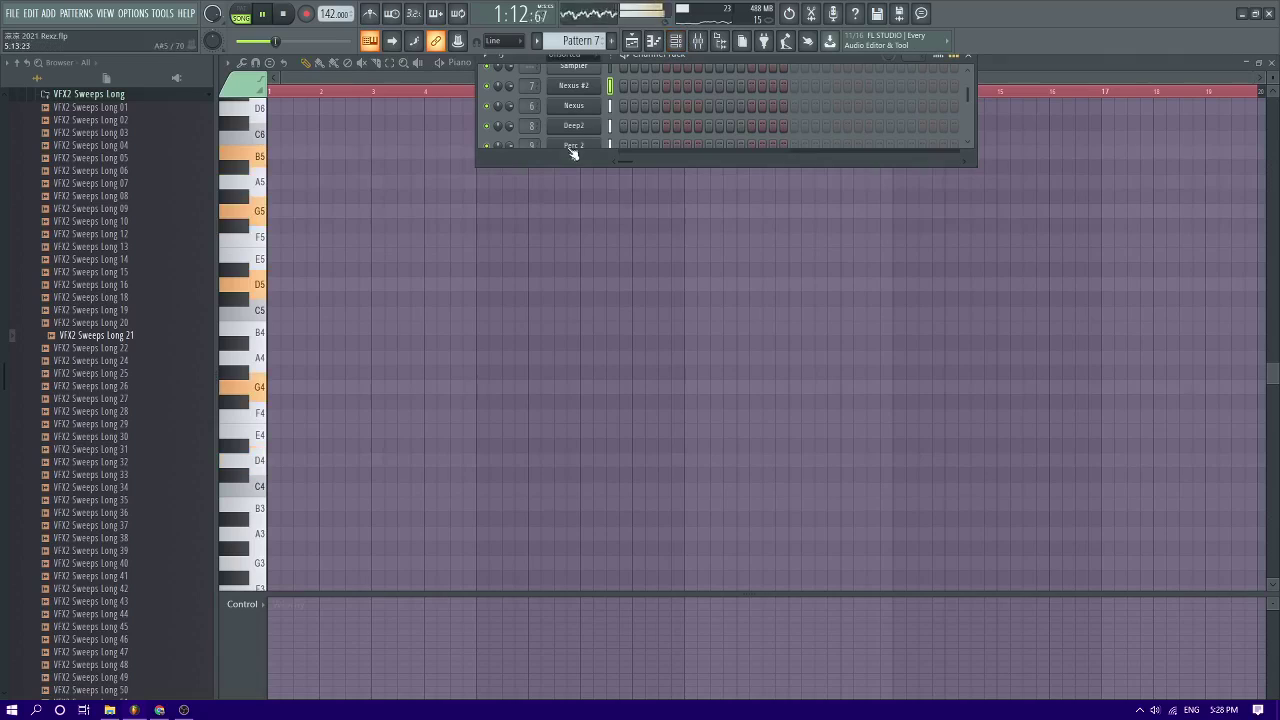
left_click_drag(665, 174, 648, 448)
left_click(573, 237)
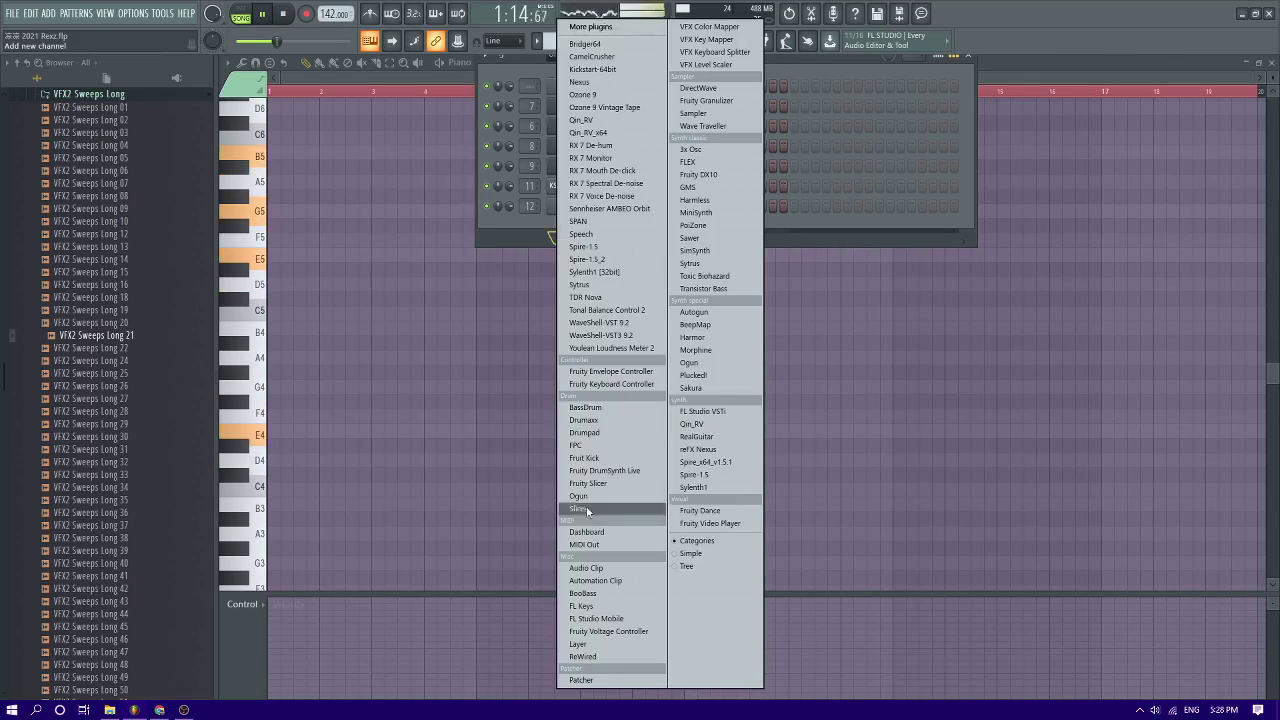
left_click(710, 487)
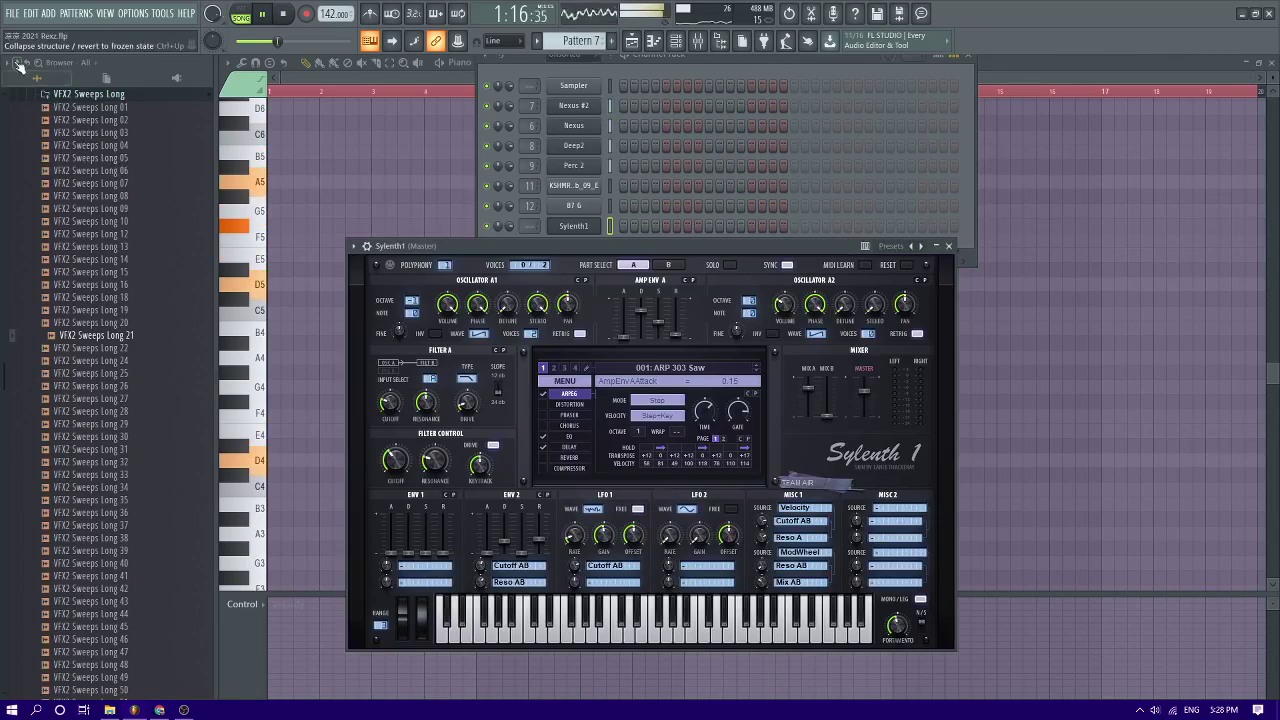
Find the Sylenth1 preset collection in My Package's Vst folder and expand its Banks folder
left_click(58, 326)
left_click(58, 326)
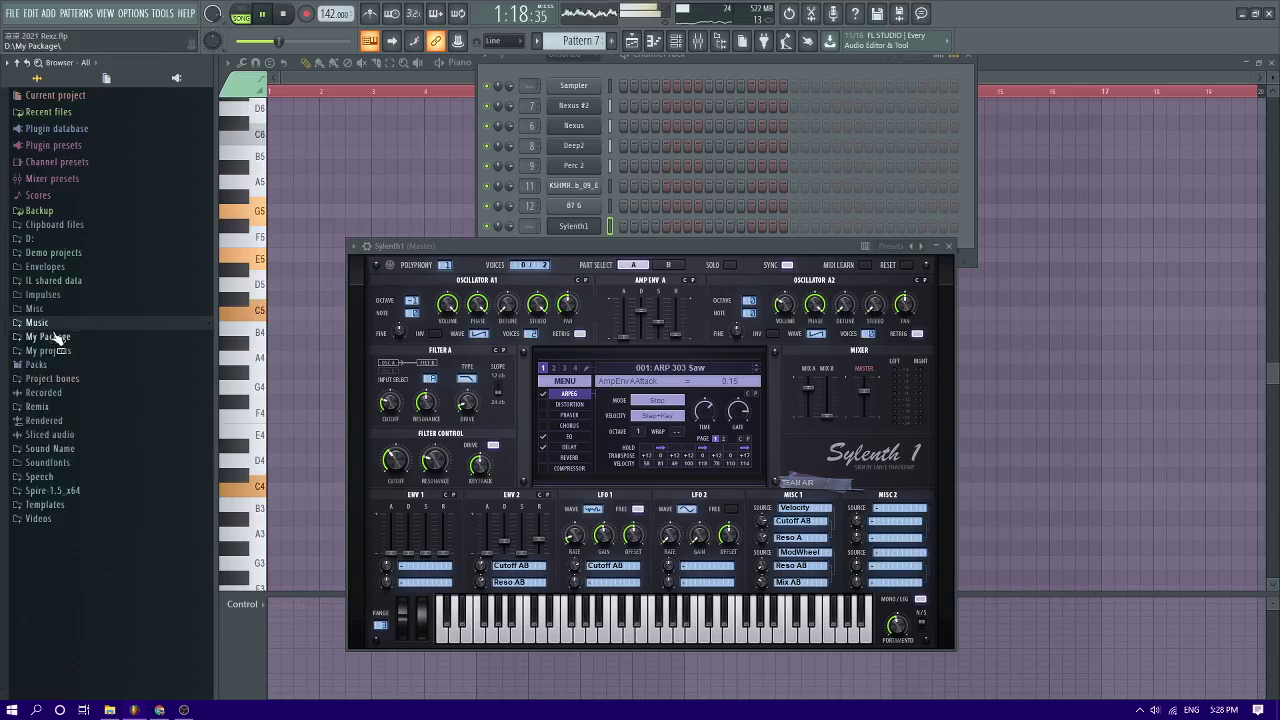
left_click(58, 337)
scroll(59, 350, "down", 10)
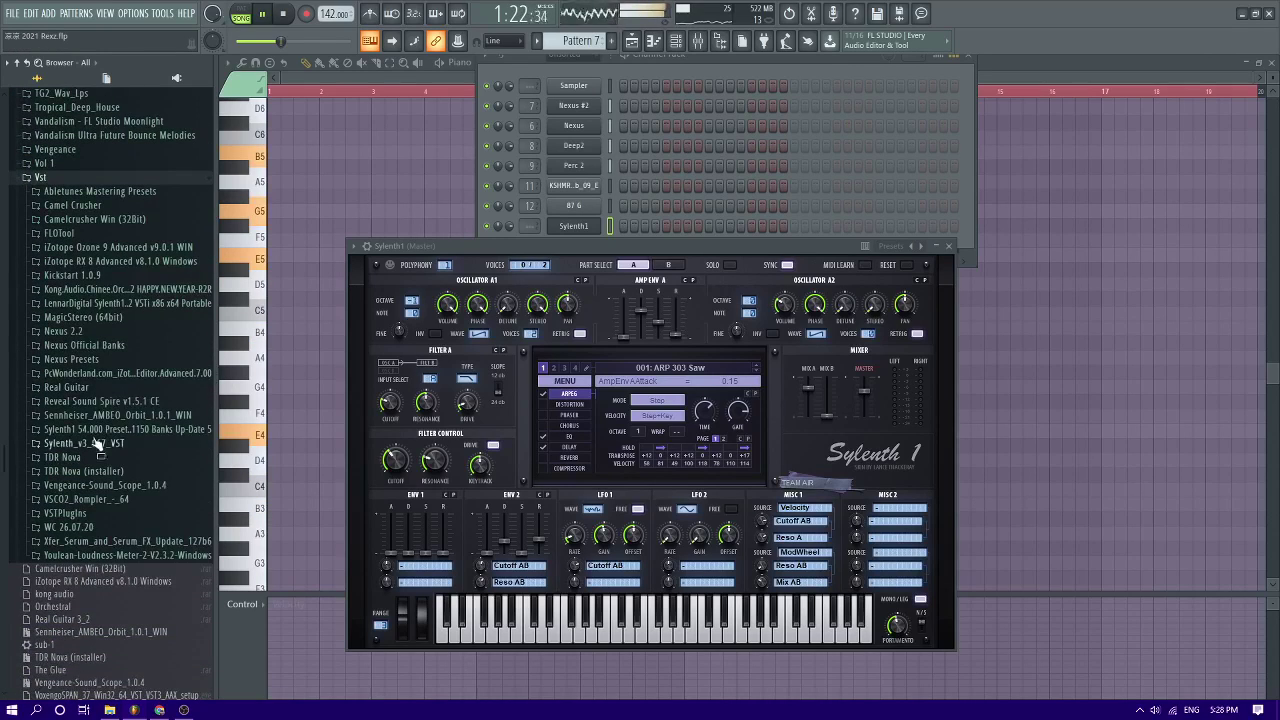
left_click(97, 430)
scroll(93, 432, "down", 7)
scroll(62, 146, "up", 3)
left_click(86, 230)
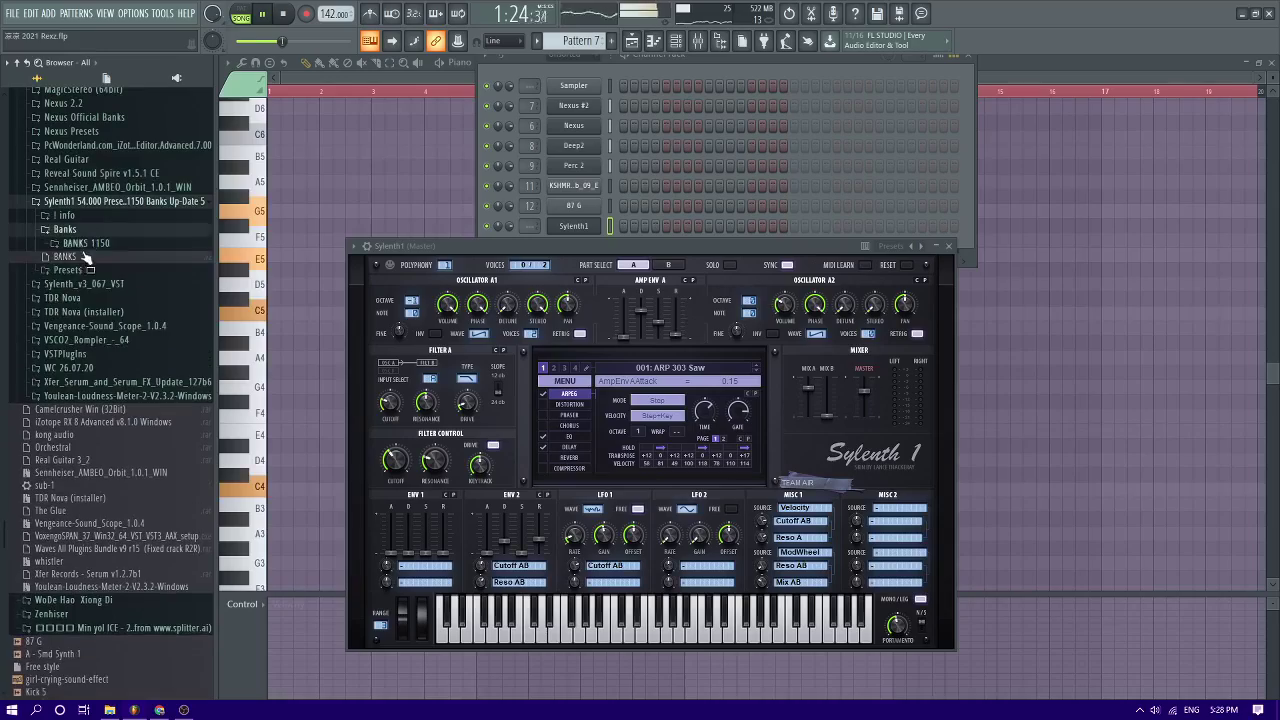
left_click(85, 255)
Load the Zenhiser Trance vol 1 bank into Sylenth1 and choose its preset 035: Lead 05
left_click_drag(1, 172, 1, 617)
scroll(28, 413, "down", 5)
scroll(63, 420, "down", 10)
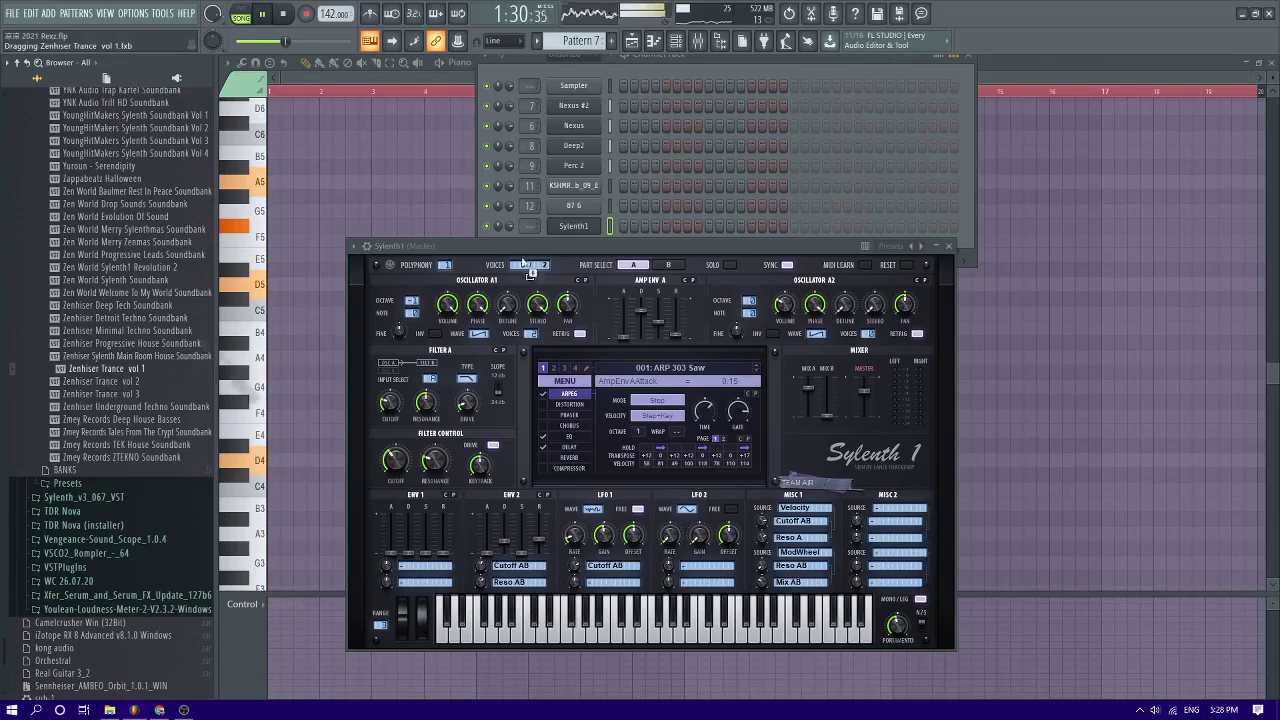
left_click_drag(547, 250, 548, 258)
left_click(668, 367)
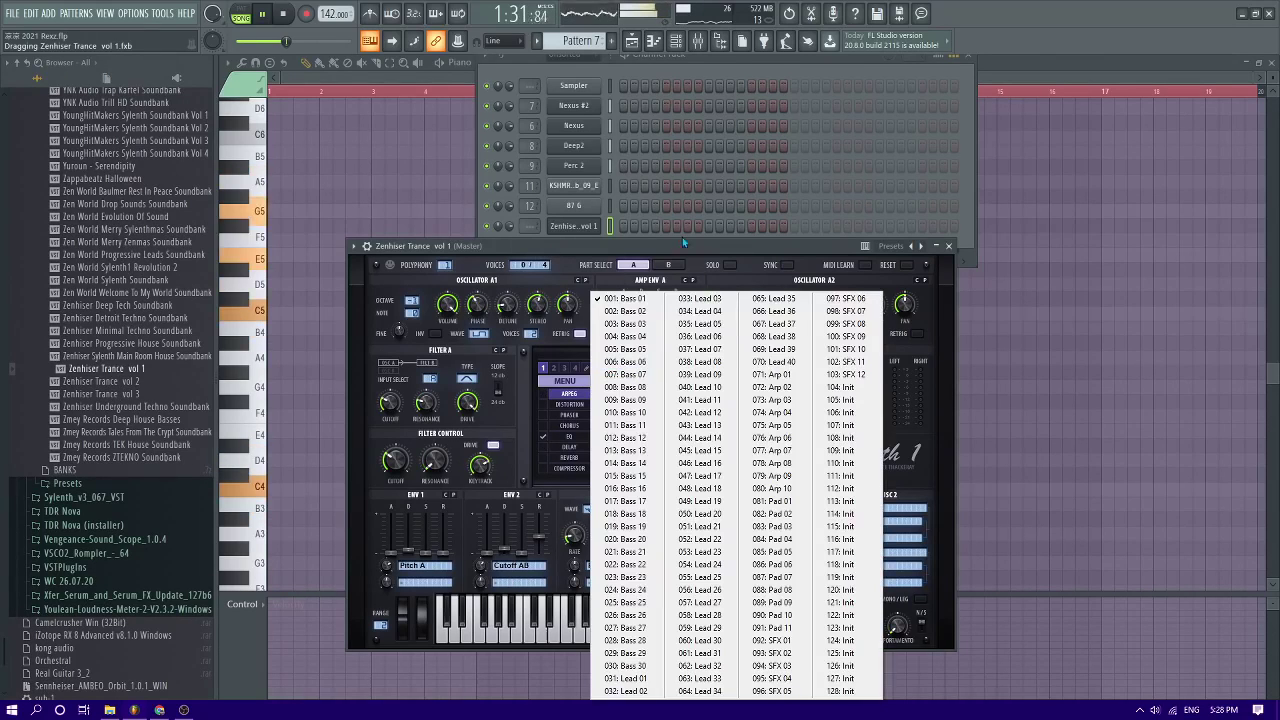
left_click(700, 328)
Save the current Sylenth1 sound as a preset file named pluck
left_click(355, 247)
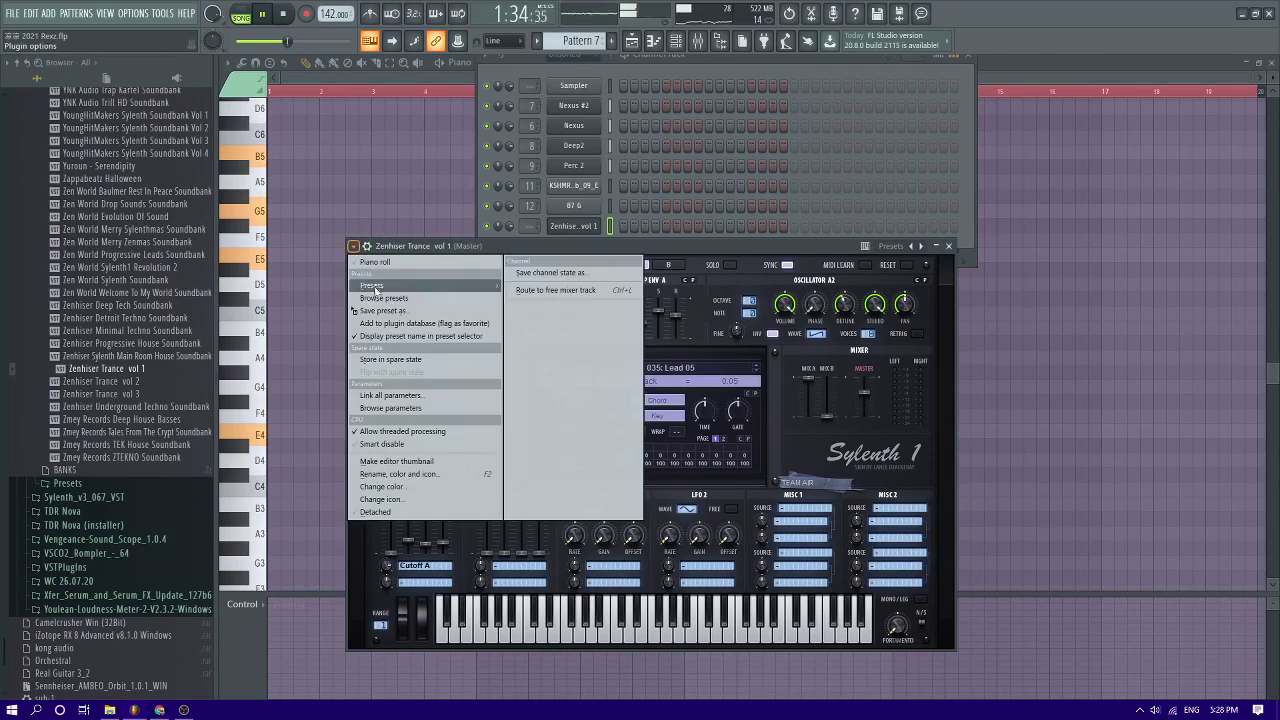
left_click(383, 310)
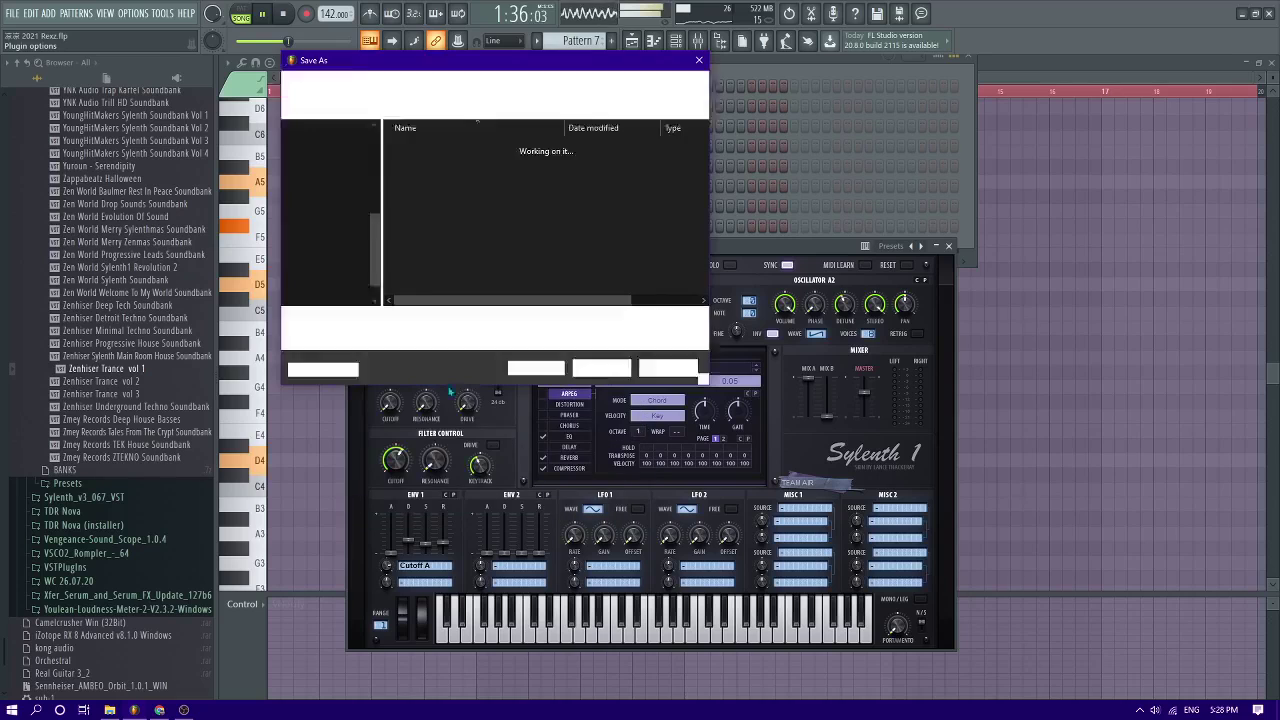
type("pluck")
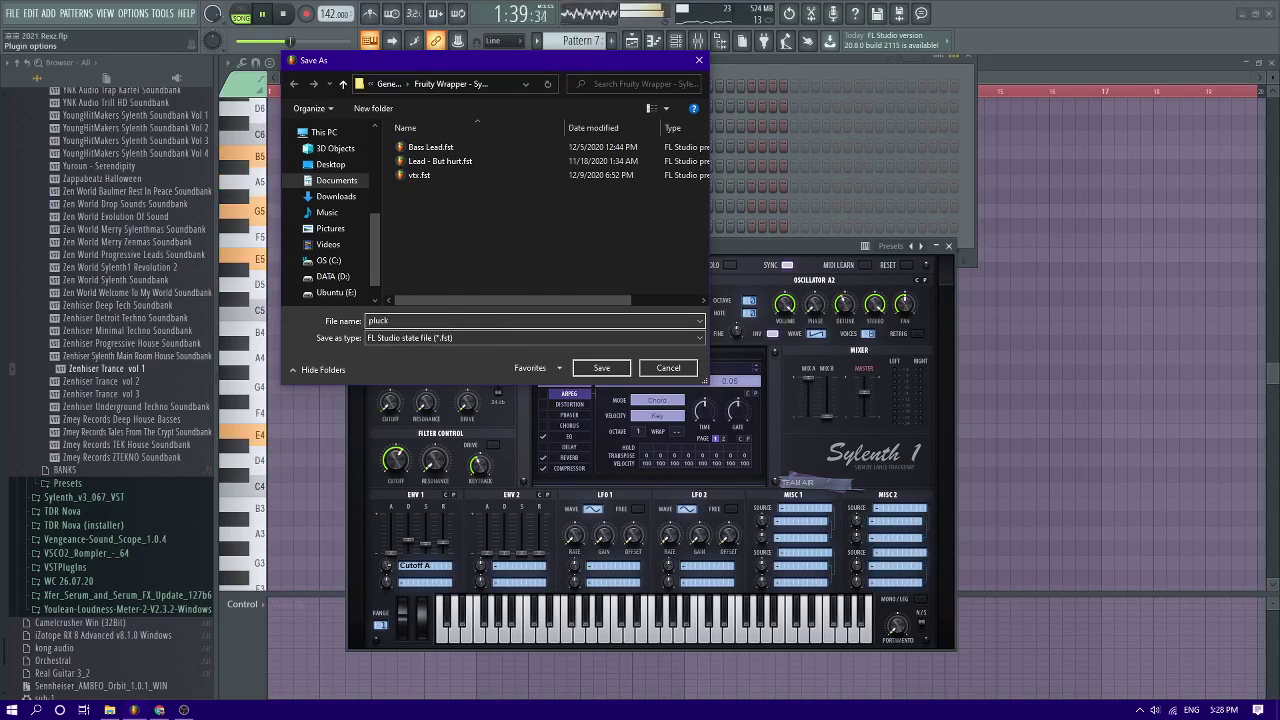
key("Return")
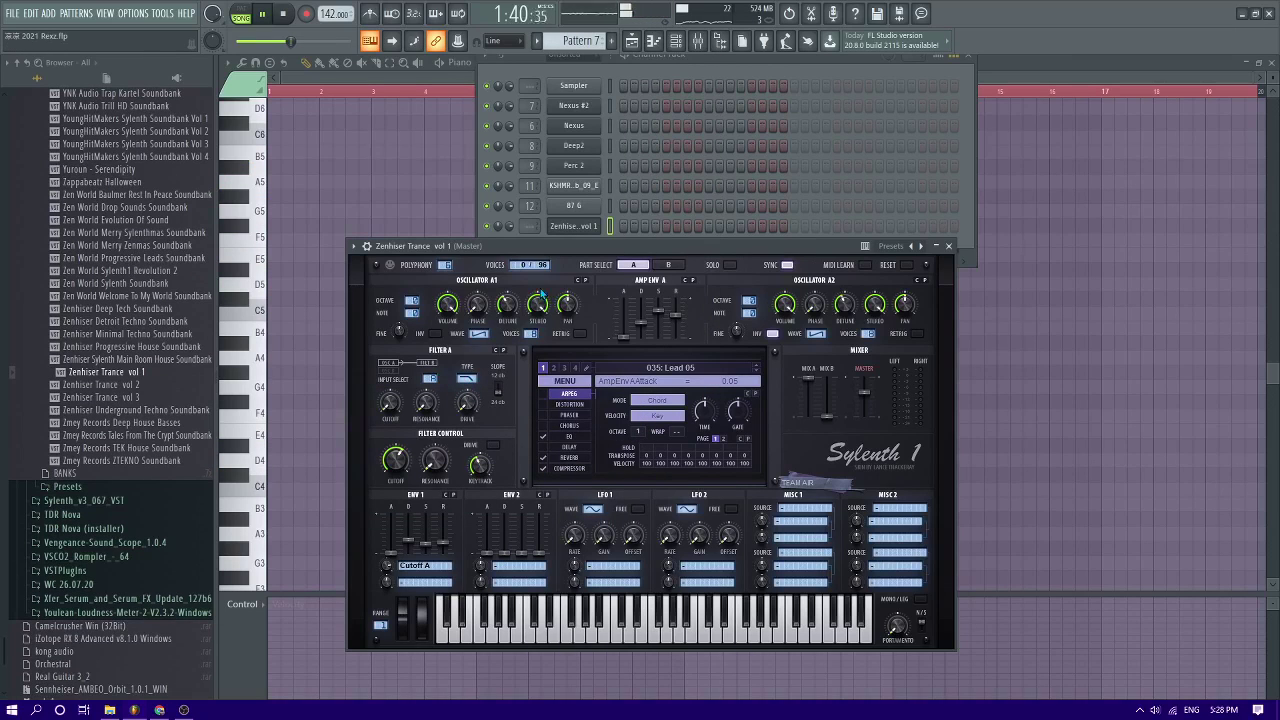
Insert the copied Pattern 2 chord notes into the Zenhiser Trance vol 1 channel's piano roll and play Pattern 7
left_click(949, 248)
right_click(606, 222)
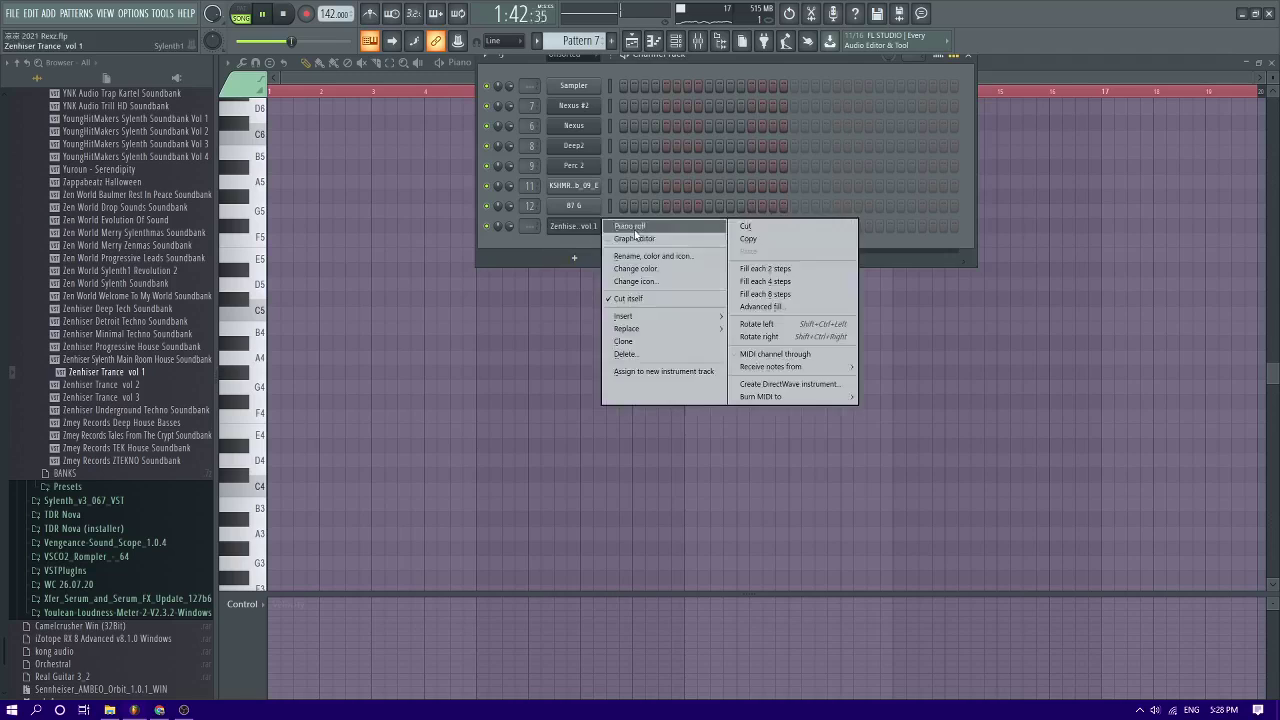
left_click(632, 226)
key("space")
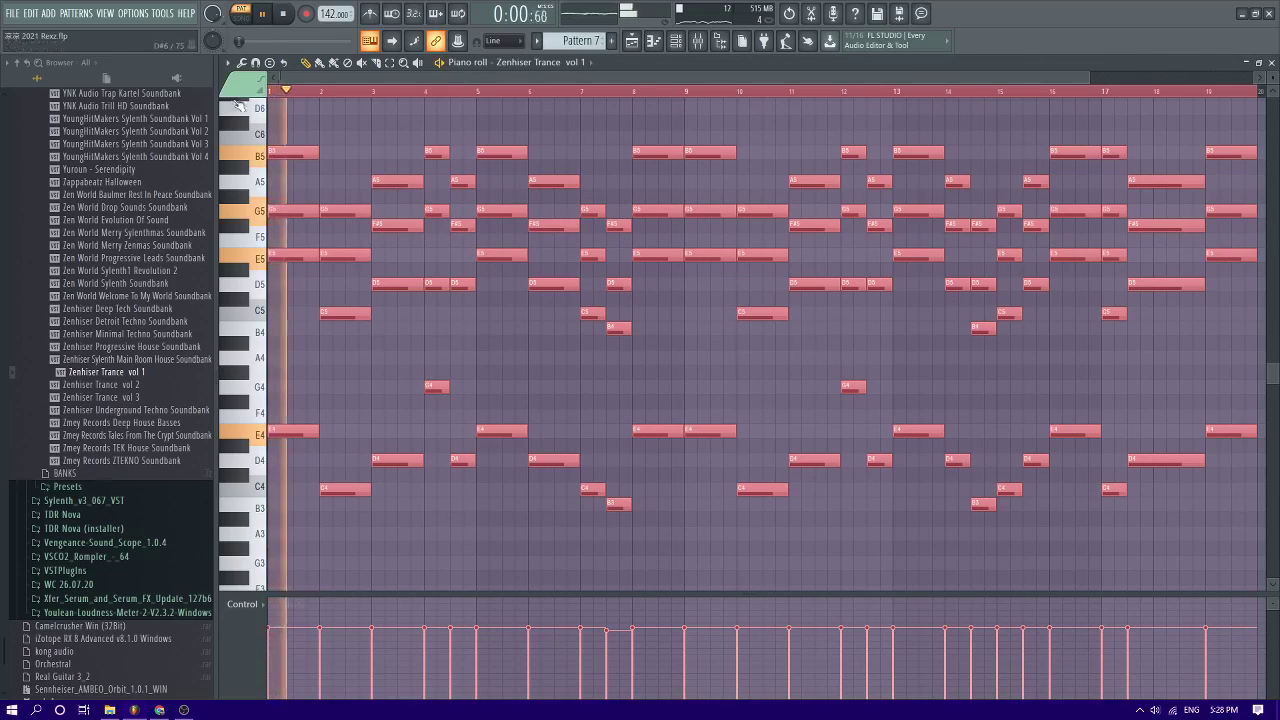
Chop all notes of Pattern 7 into short repeated hits using the default chopper pattern, adjusting the time multiplier
left_click(228, 62)
mouse_move(245, 104)
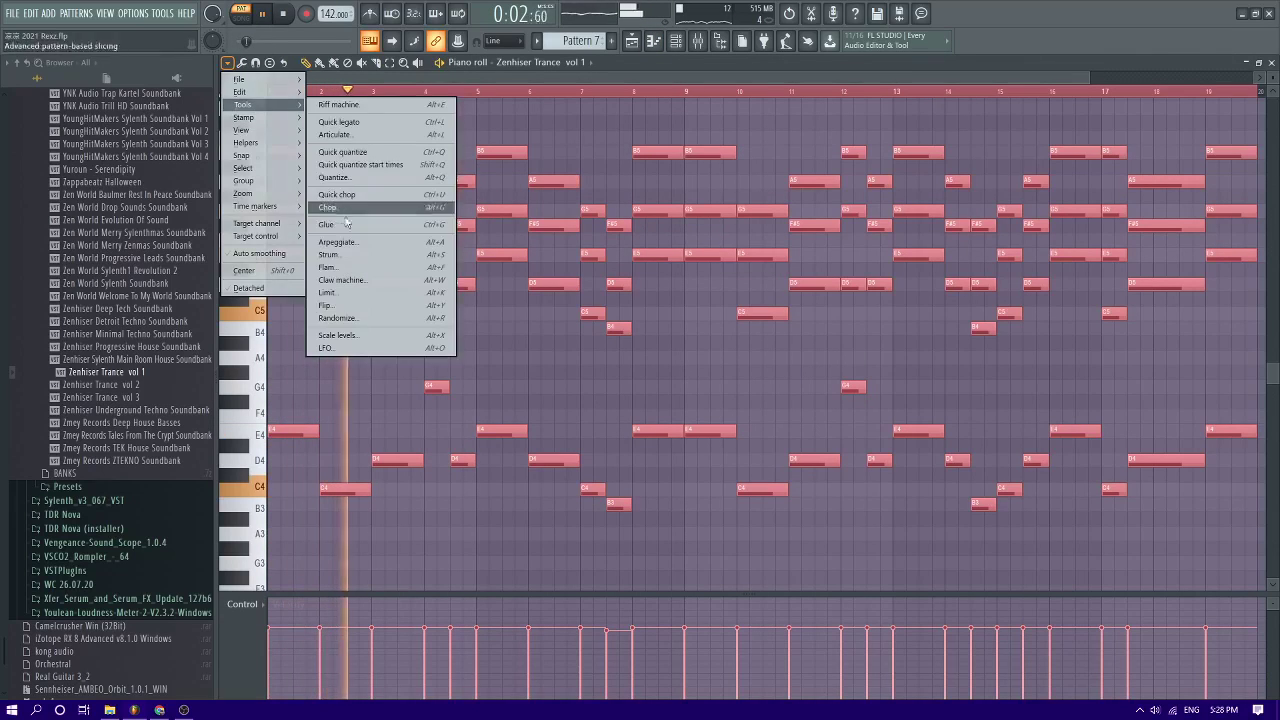
left_click(348, 212)
left_click_drag(604, 323, 604, 351)
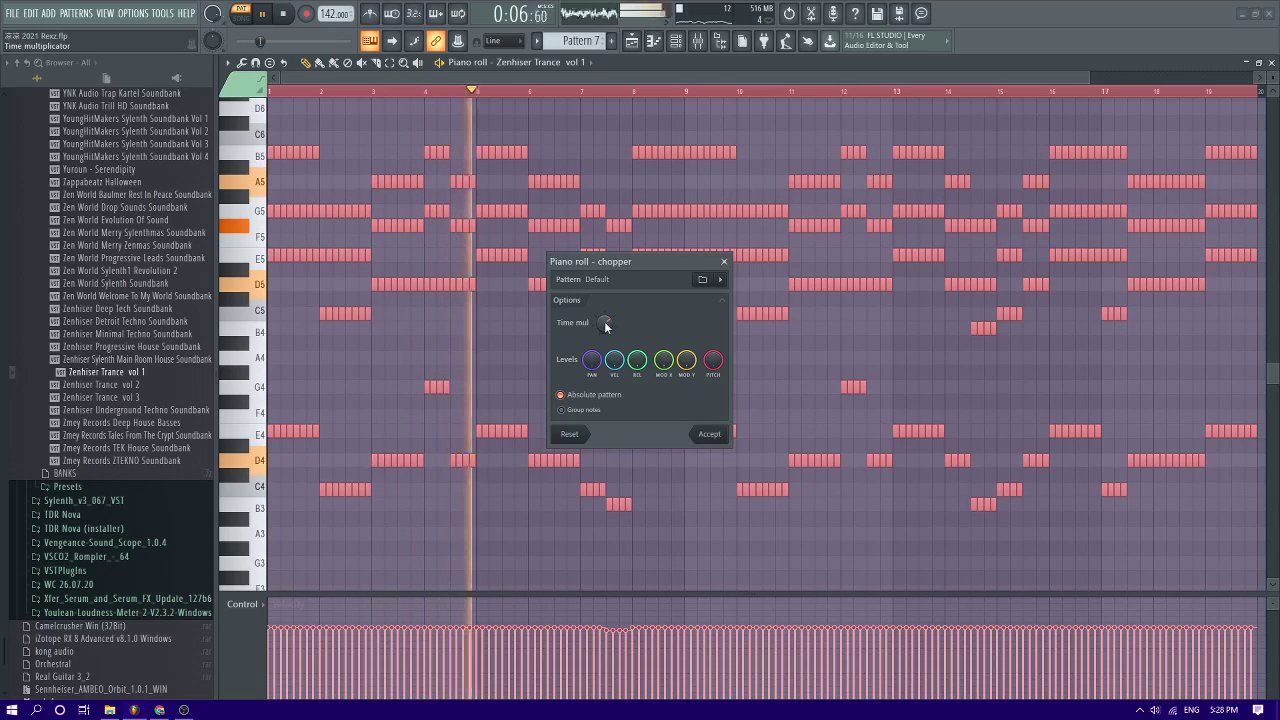
Place Pattern 7 in the playlist on Track 8 below the acapella, starting at about bar 41
left_click(677, 42)
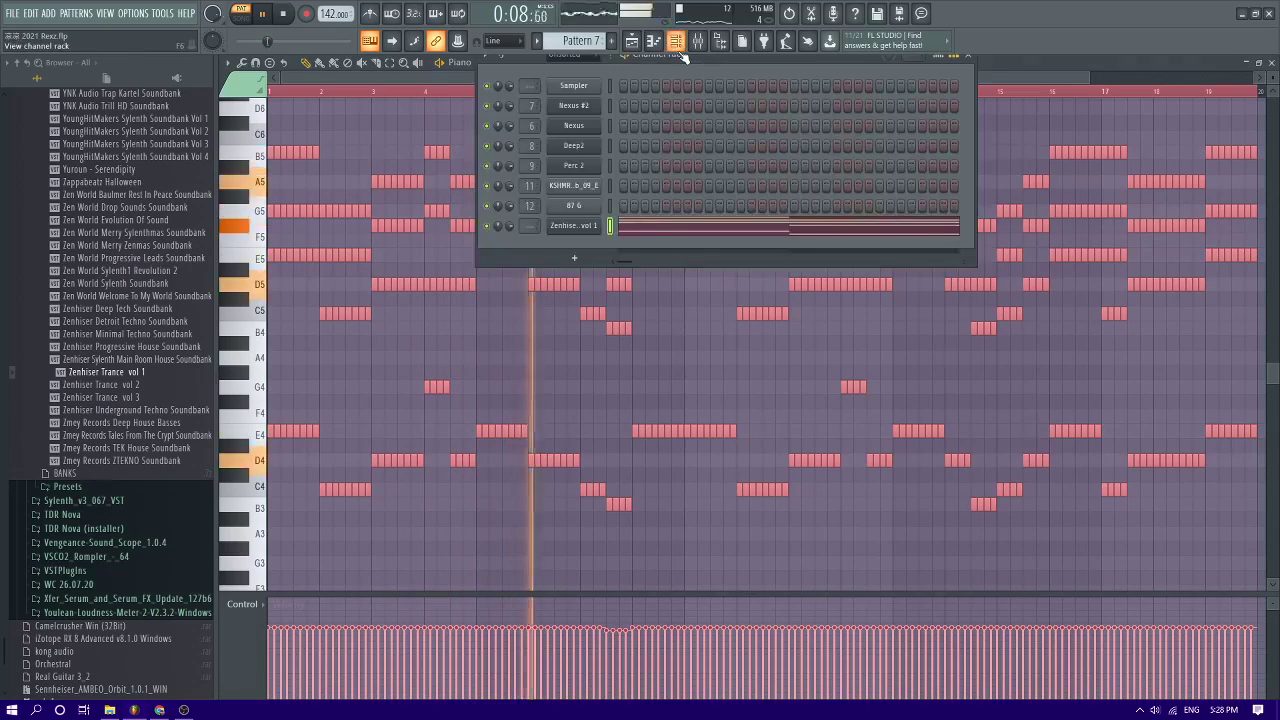
left_click(700, 42)
left_click(633, 42)
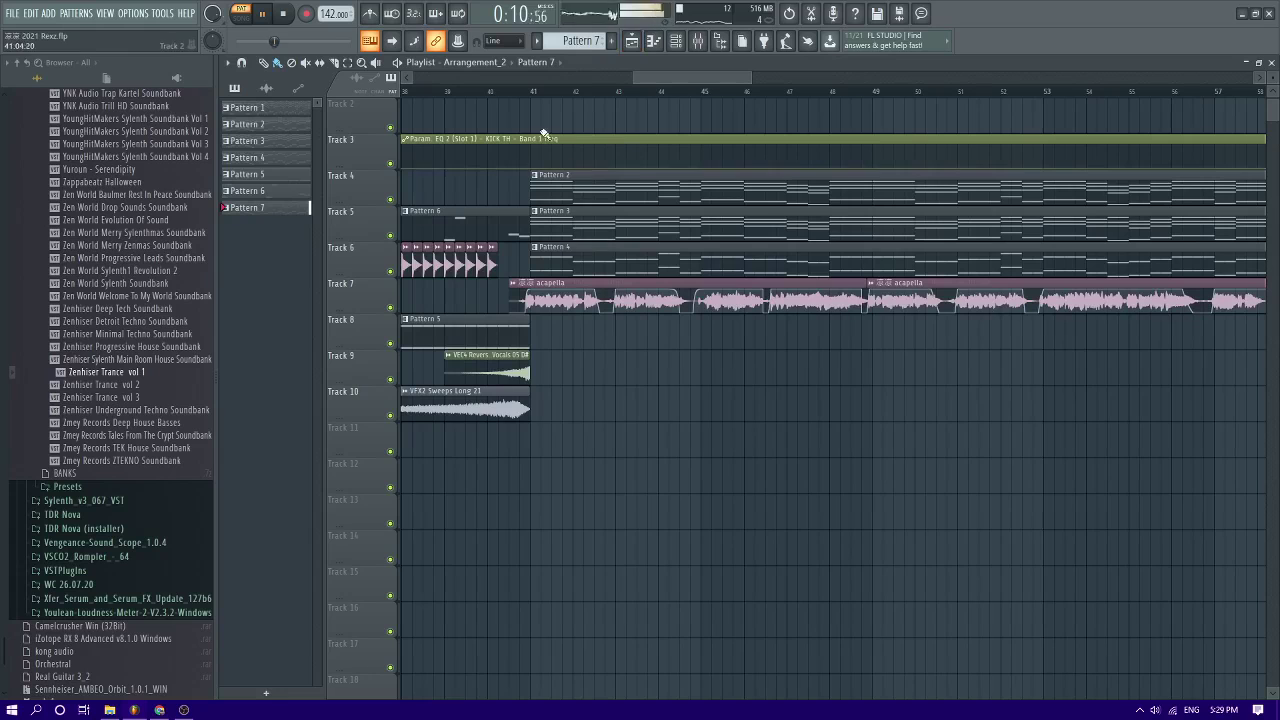
left_click(583, 403)
left_click_drag(623, 401, 574, 330)
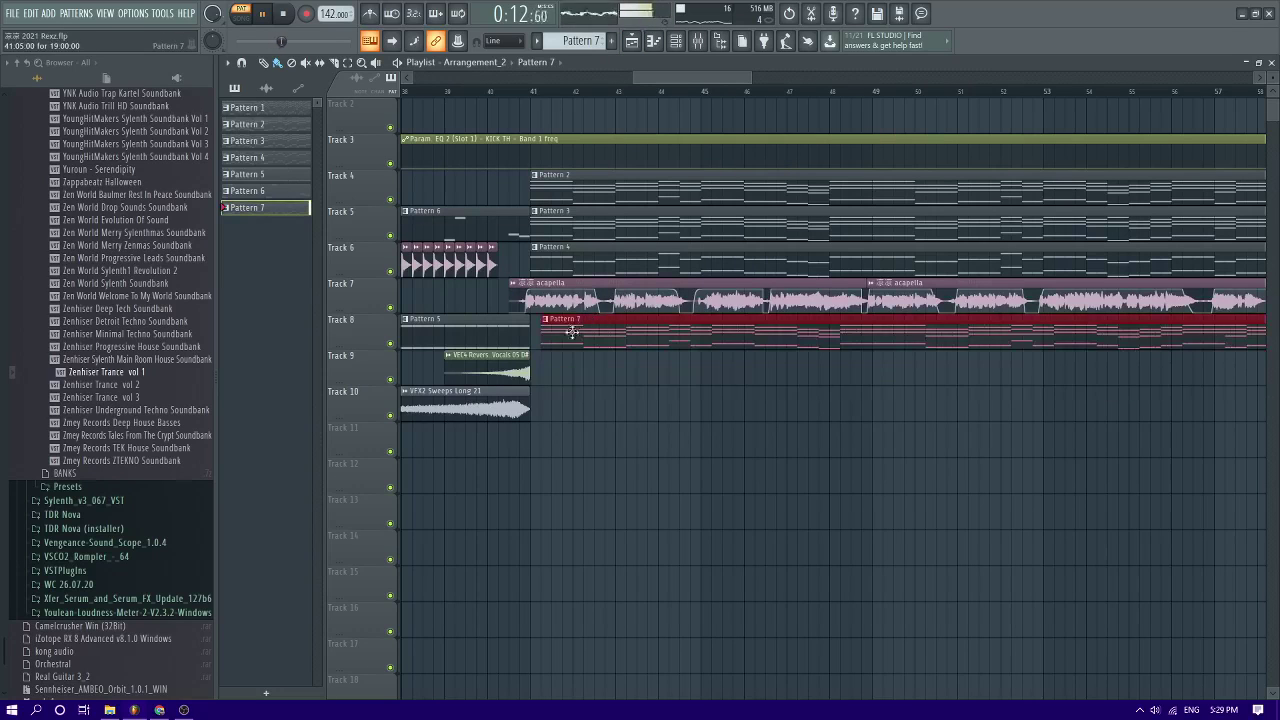
scroll(592, 335, "down", 3)
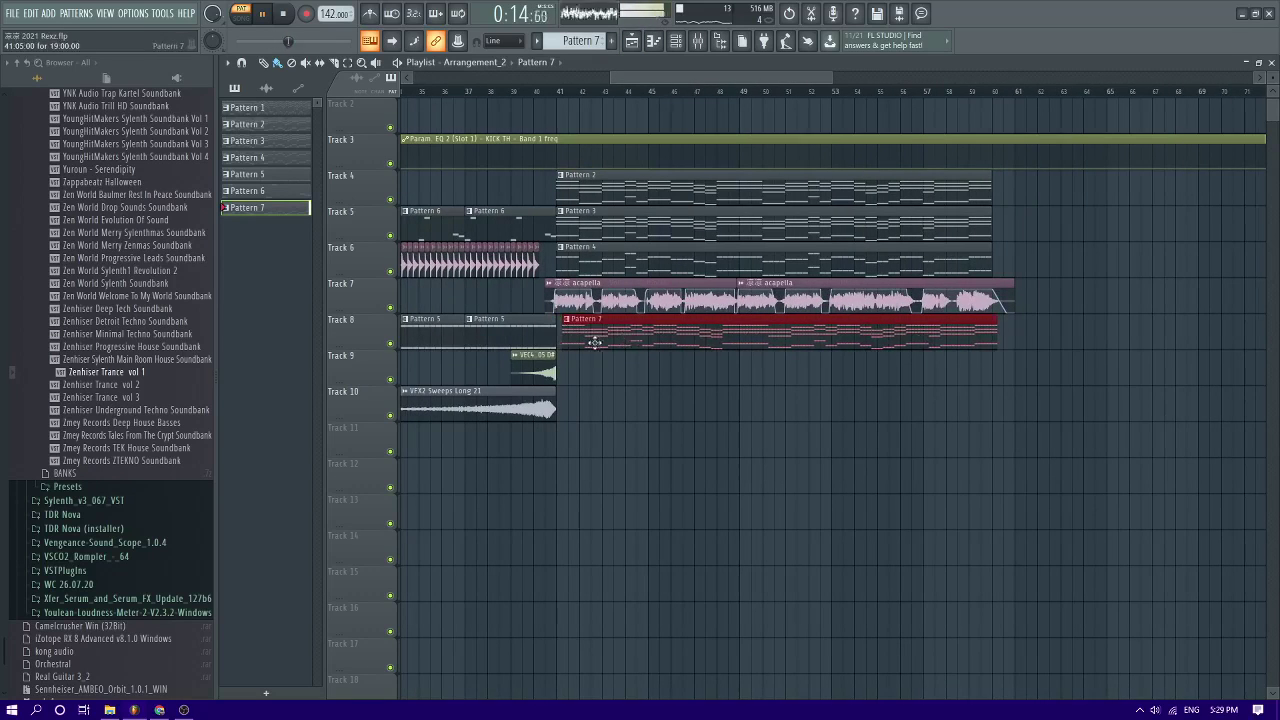
scroll(595, 339, "up", 2)
Route the Zenhiser Trance vol 1 channel to mixer insert 14 and lower that insert's volume
left_click(703, 42)
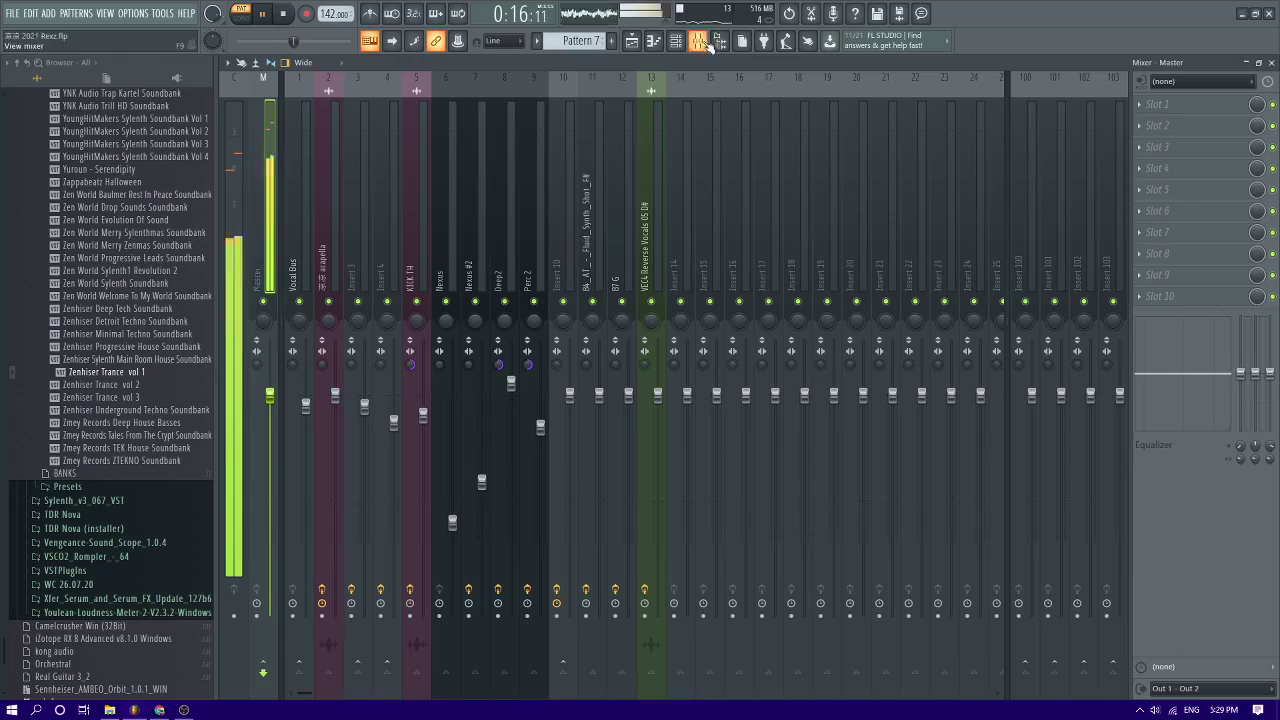
left_click(690, 169)
key("ctrl+l")
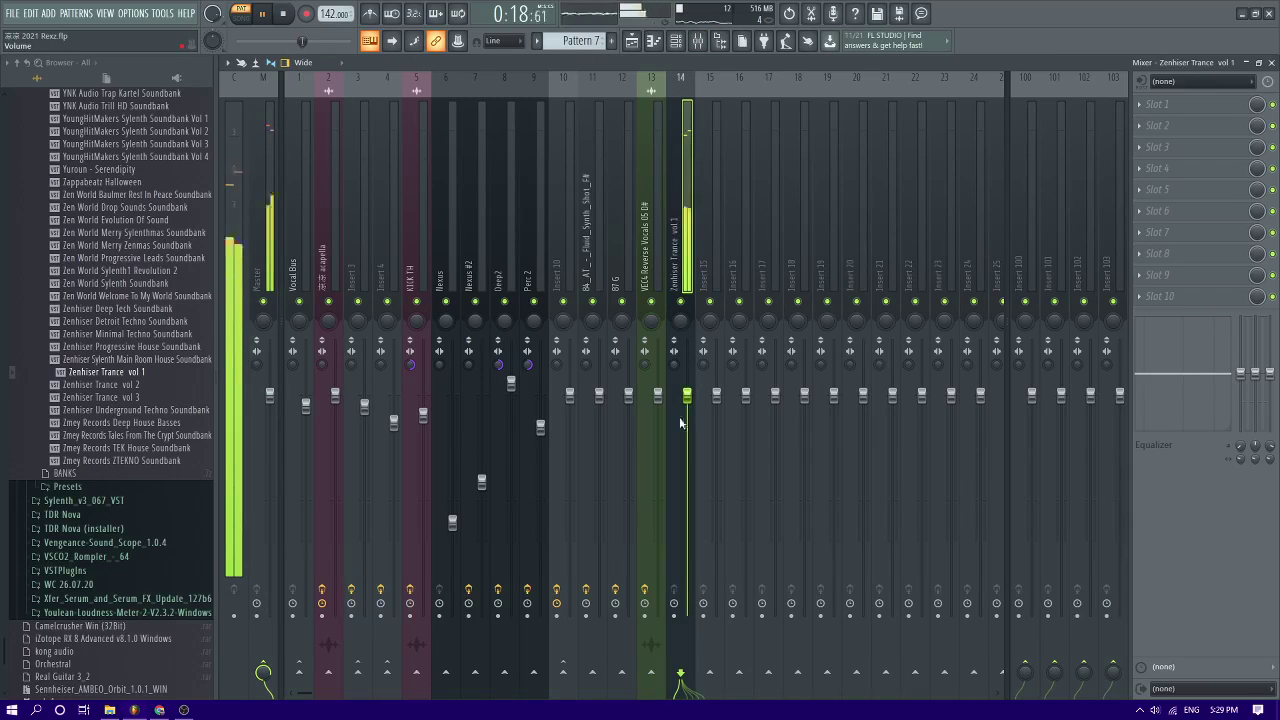
left_click_drag(687, 397, 687, 461)
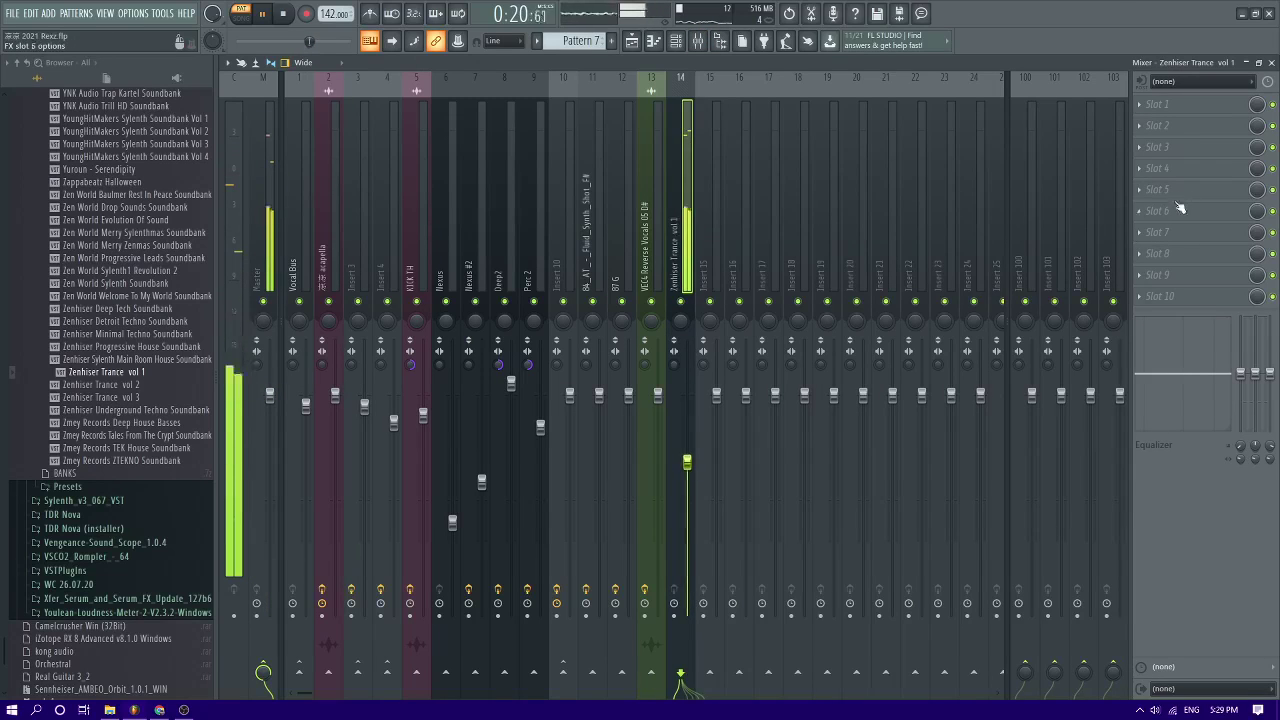
Add Fruity parametric EQ 2 in slot 4 of insert 14, cutting the lows with a Steep 8 band and dipping the mids slightly
left_click(1160, 168)
left_click(965, 334)
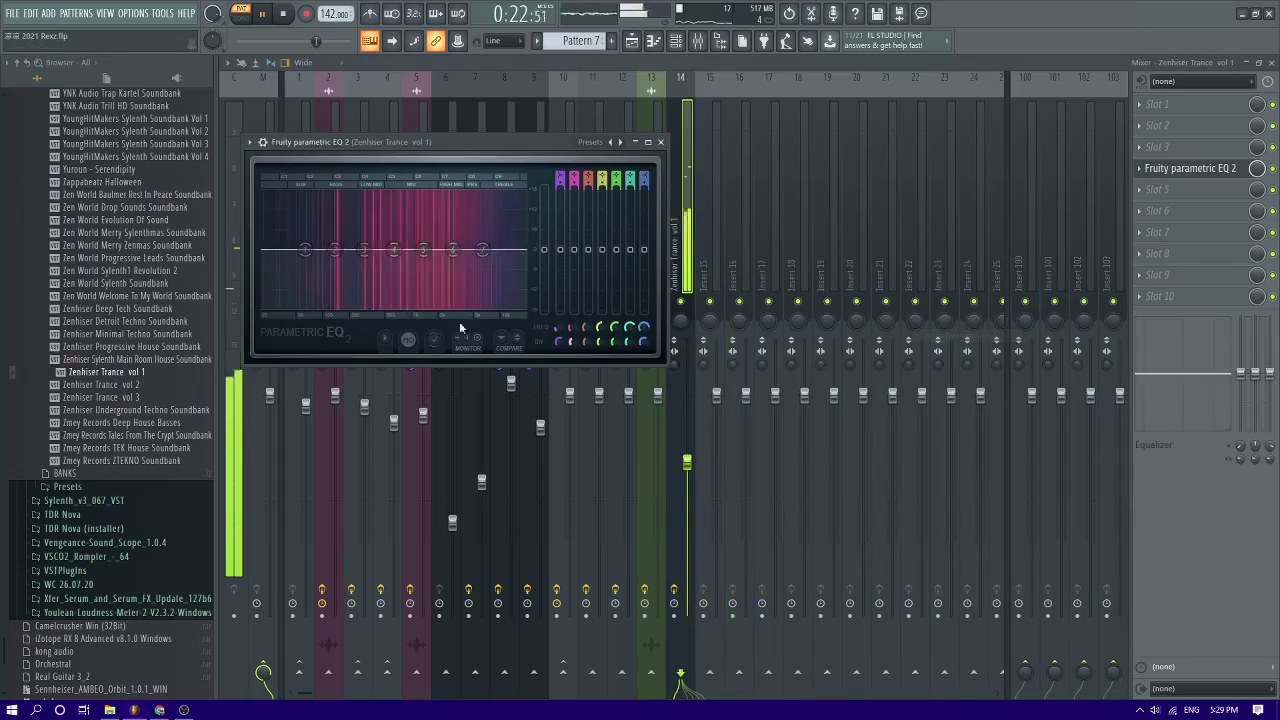
left_click_drag(310, 259, 335, 292)
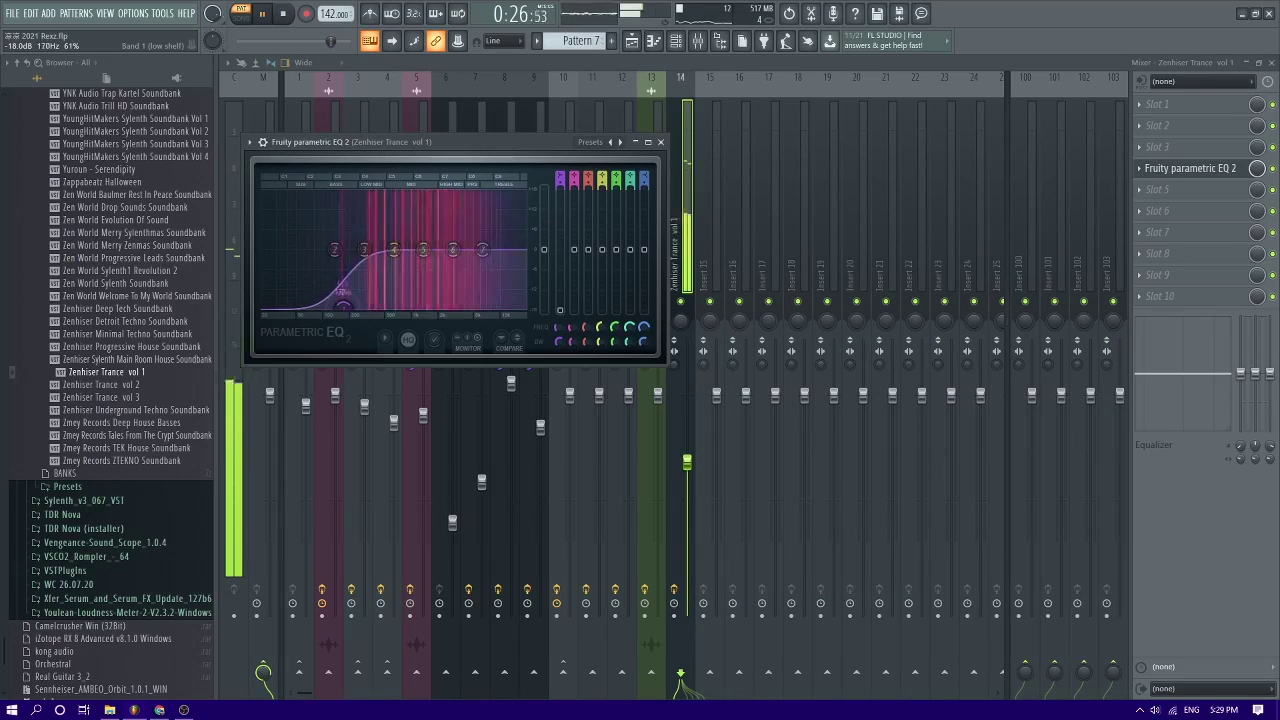
mouse_move(358, 359)
left_click(408, 360)
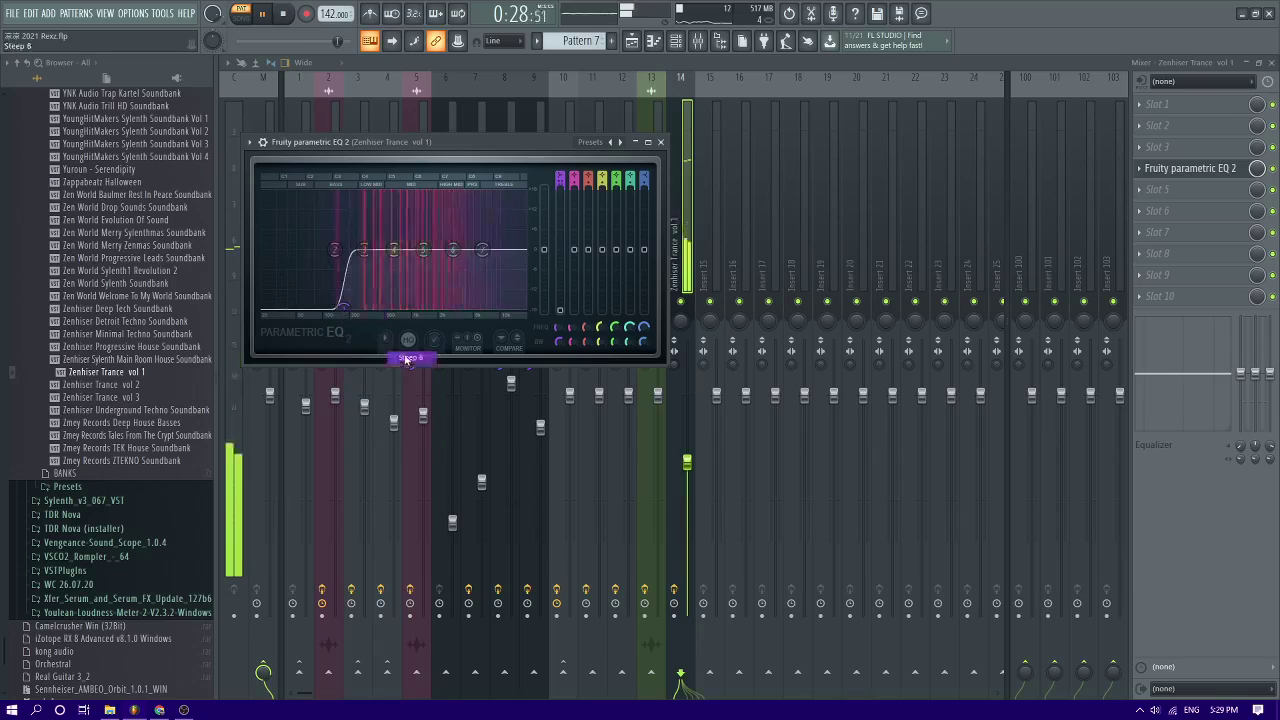
left_click_drag(344, 307, 350, 306)
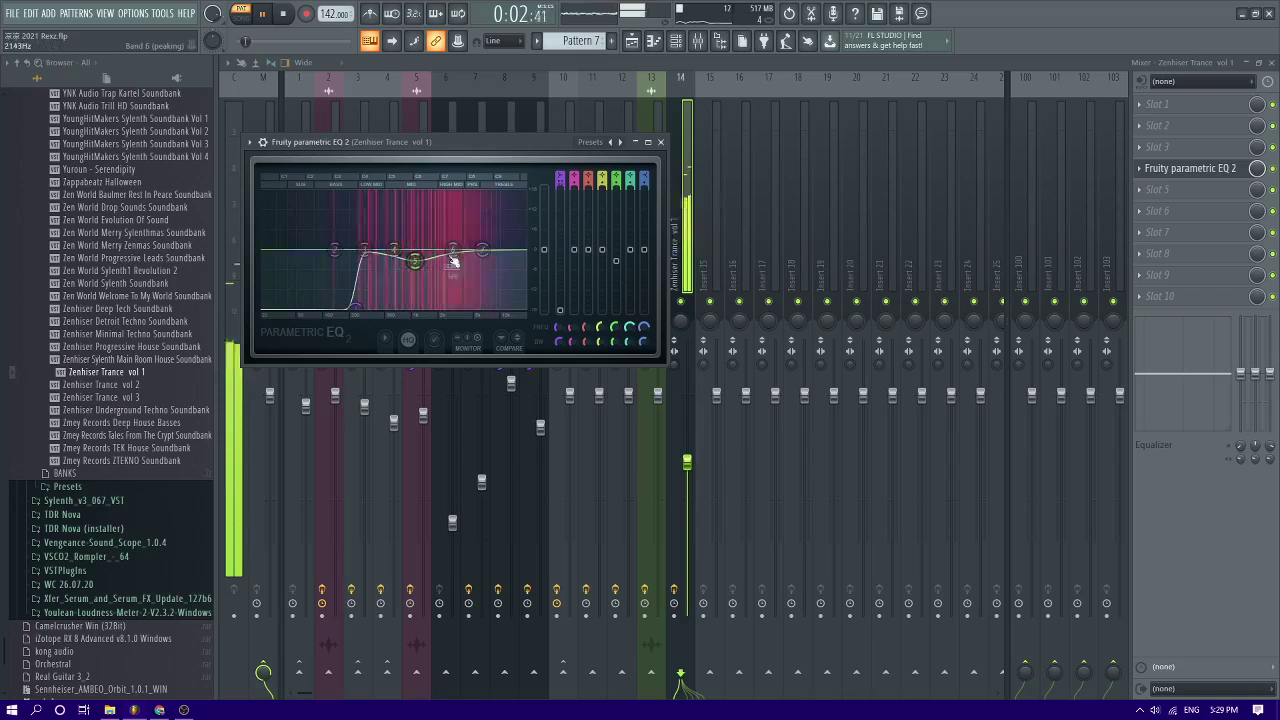
key("space")
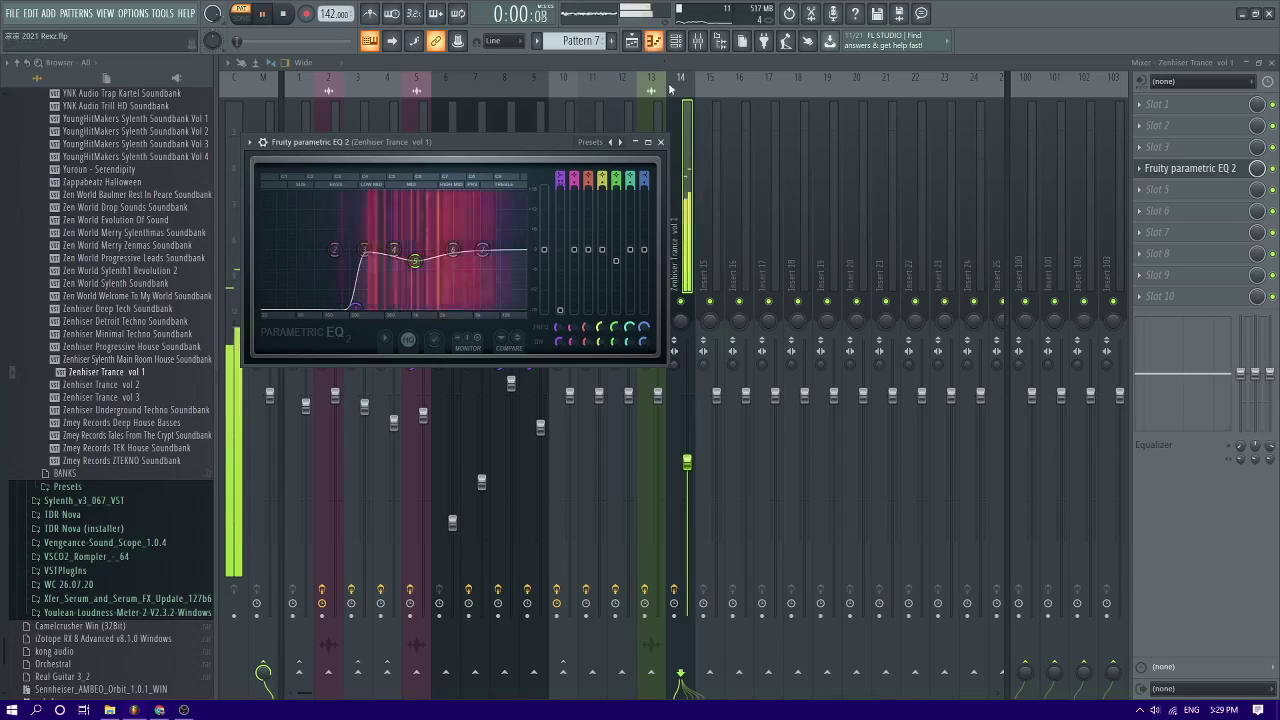
Add Kickstart-64bit in slot 5 with the first lower-row ducking curve, and reduce the insert's volume slightly
left_click(1165, 203)
mouse_move(1150, 207)
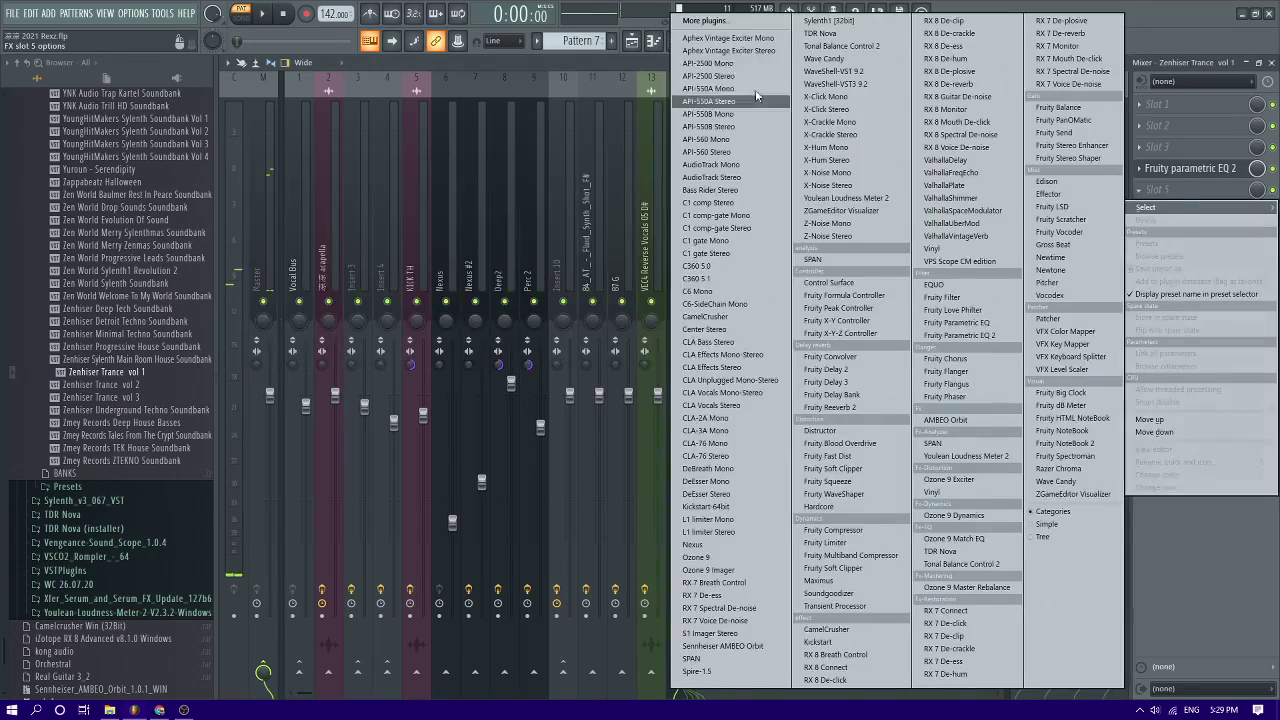
left_click(720, 507)
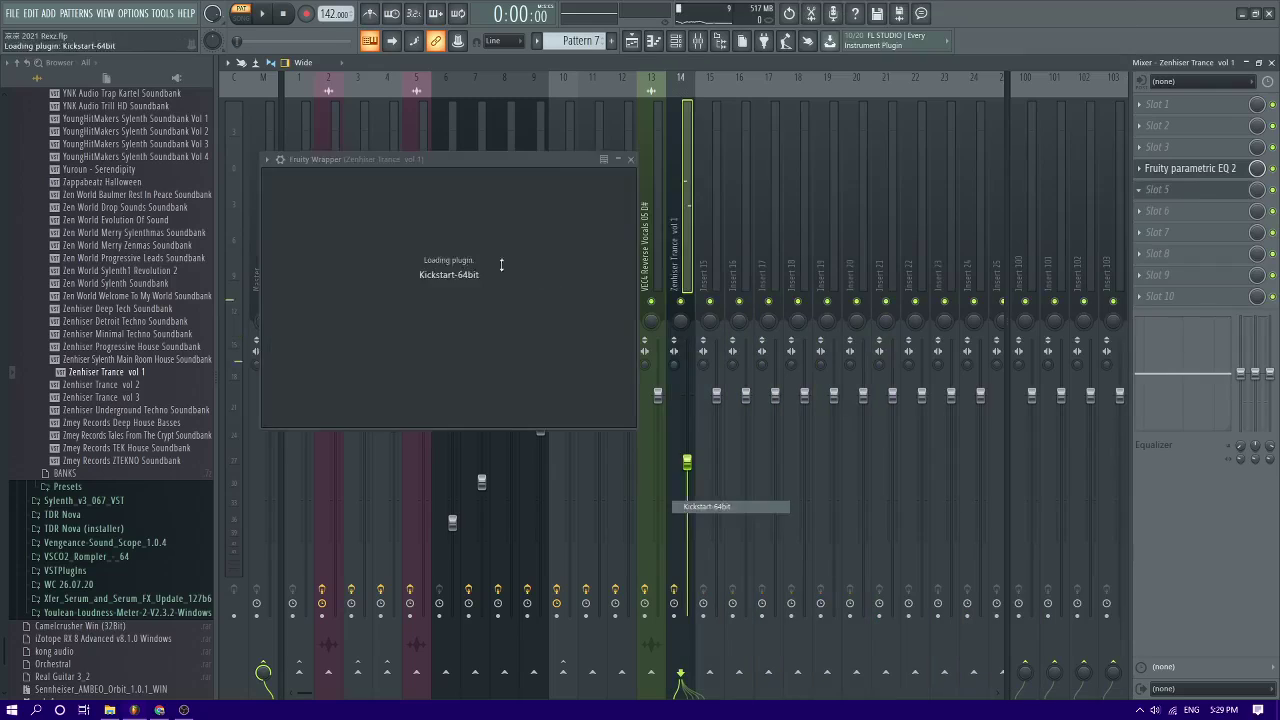
left_click(430, 364)
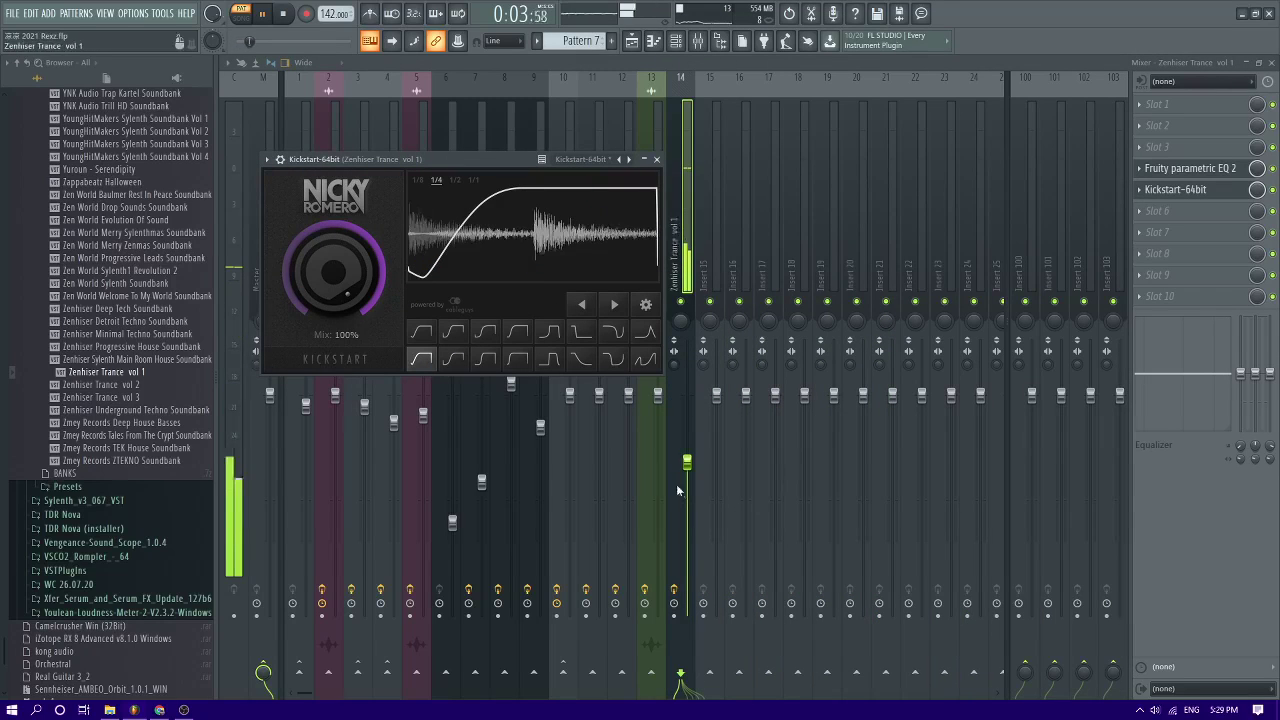
left_click_drag(688, 463, 688, 470)
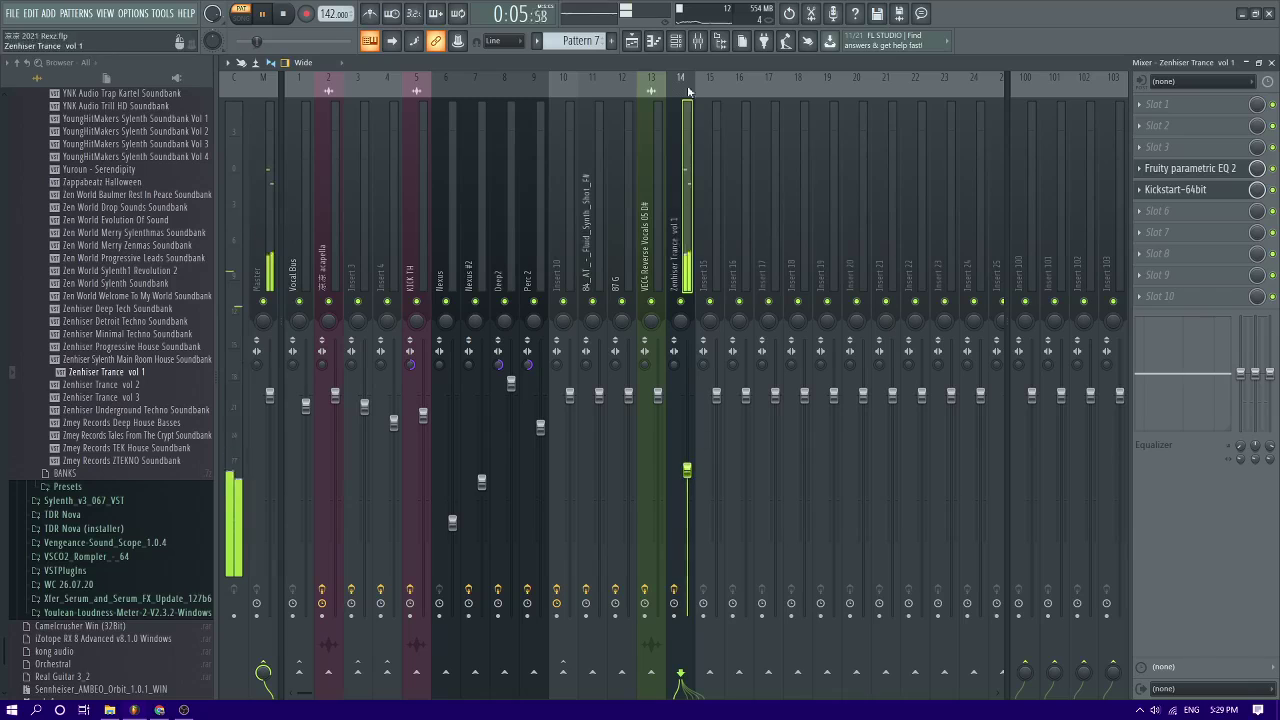
Turn off the reverb in the Zenhiser Trance vol 1 channel's Sylenth1 and close the plugin
left_click(676, 40)
left_click(568, 226)
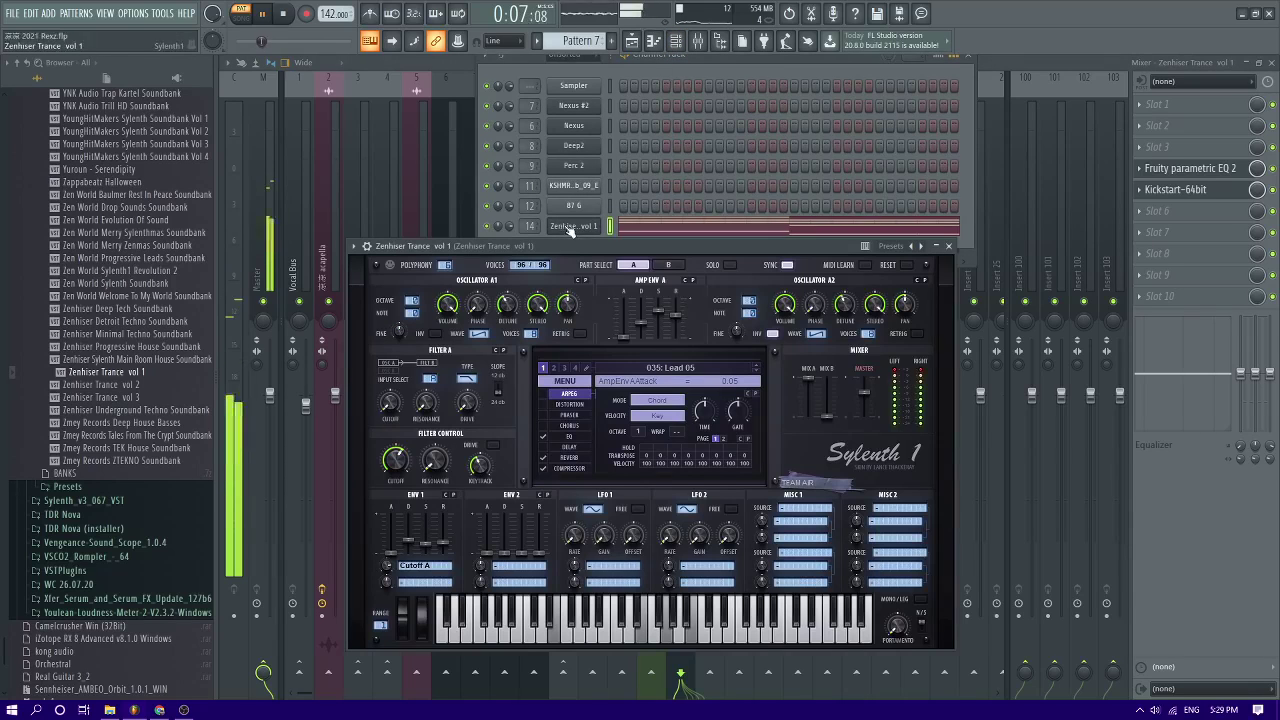
left_click(542, 458)
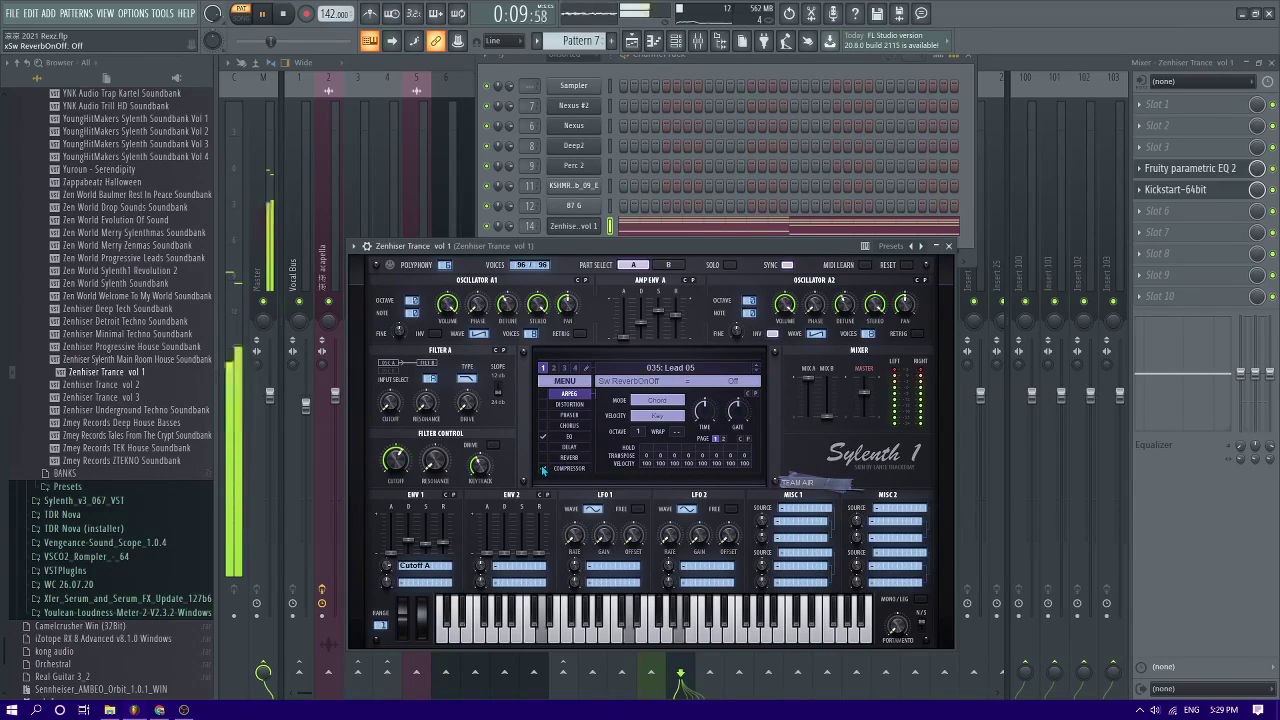
left_click(949, 246)
Add Fruity Reeverb 2 in slot 6 of insert 14 and set its wet level to about 48%
left_click(1160, 211)
mouse_move(1150, 228)
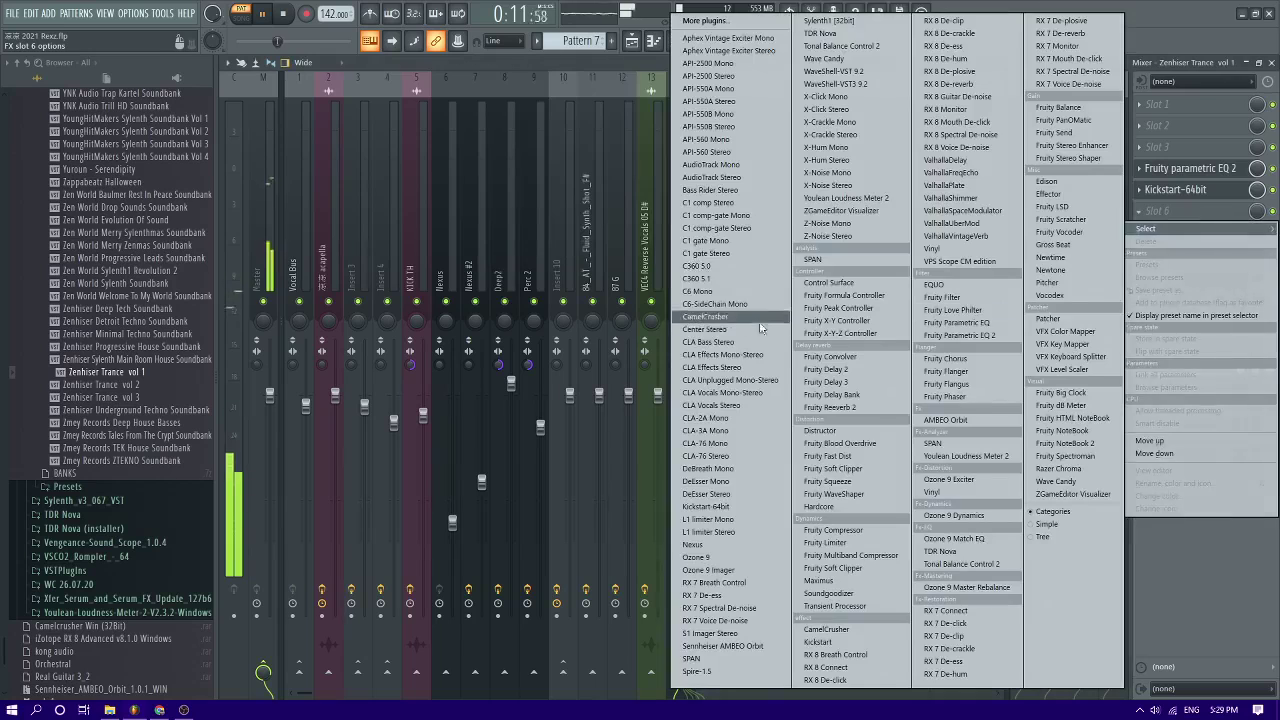
left_click(836, 408)
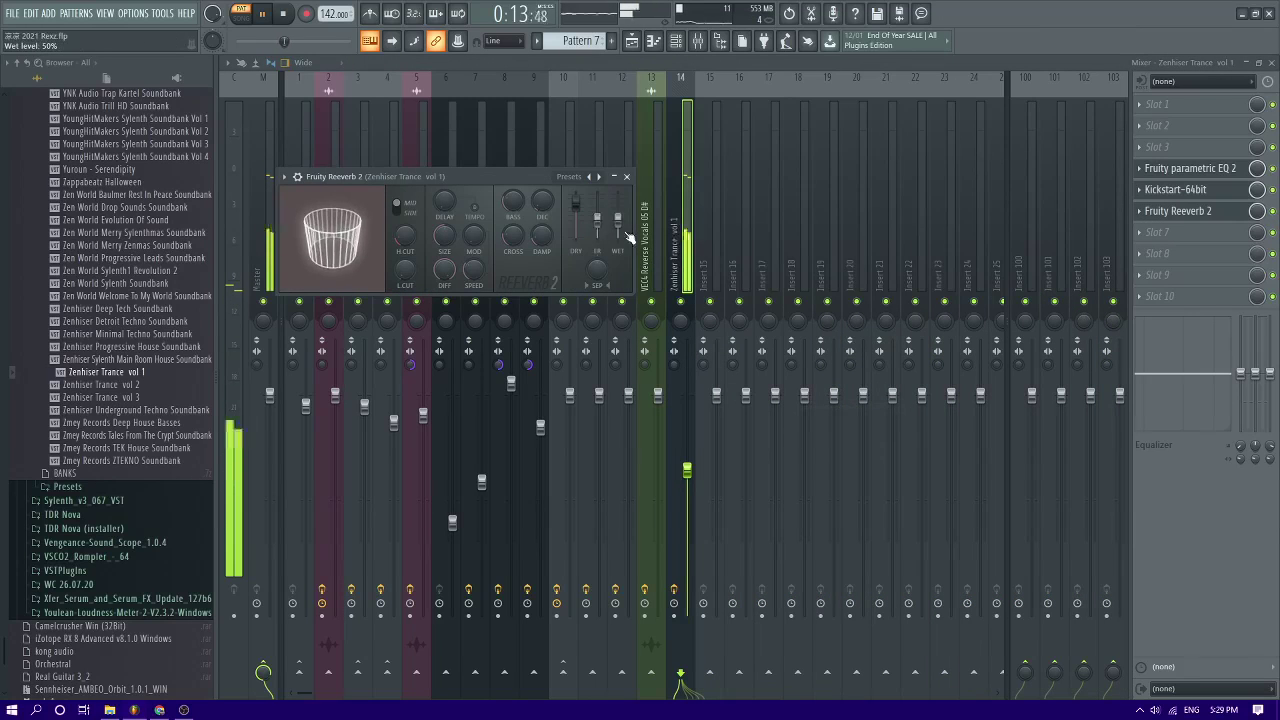
left_click_drag(618, 236, 619, 226)
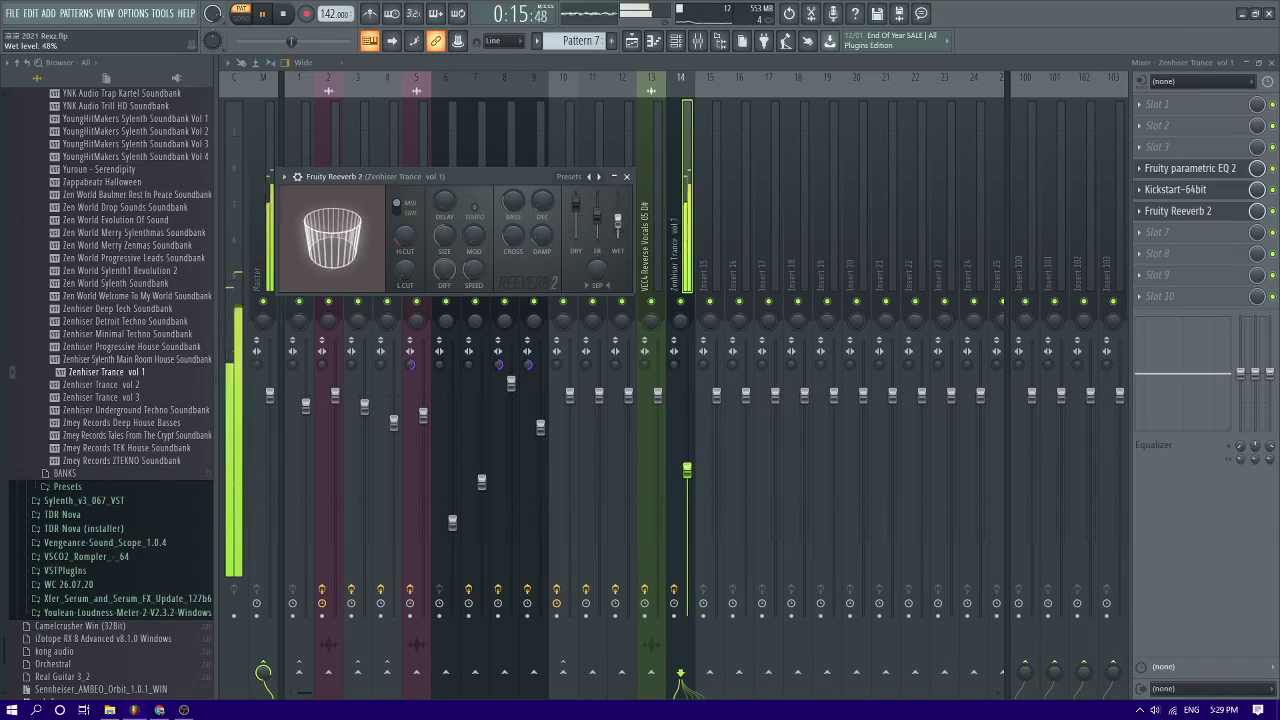
key("space")
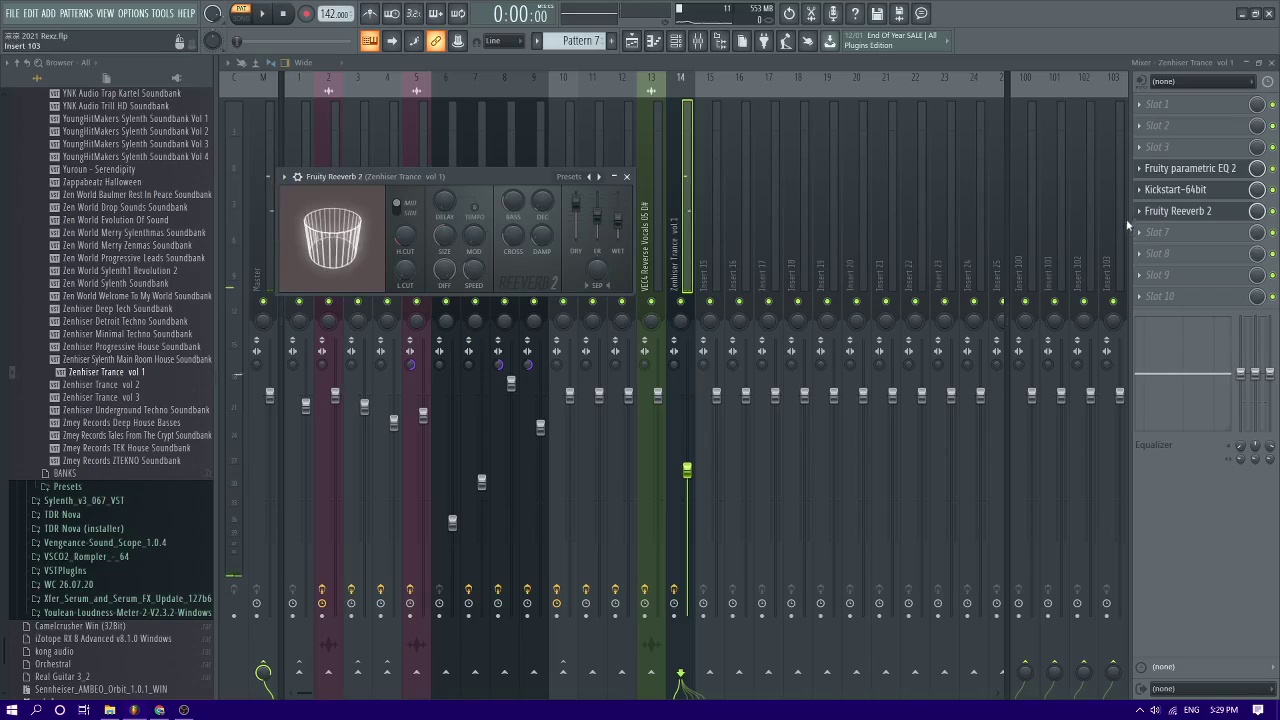
Sidechain insert 14 to insert 15 and copy the Fruity Reeverb 2 from insert 14 onto insert 15
right_click(710, 673)
left_click(722, 669)
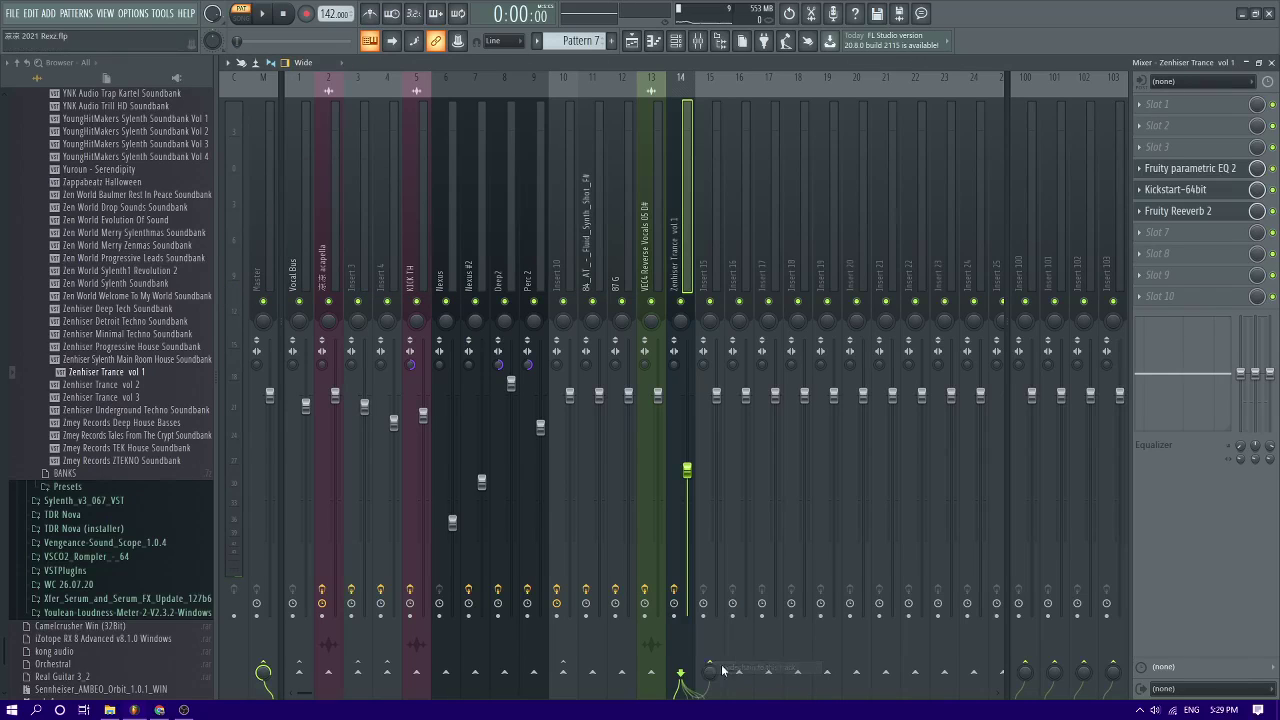
key("Right")
left_click(673, 188)
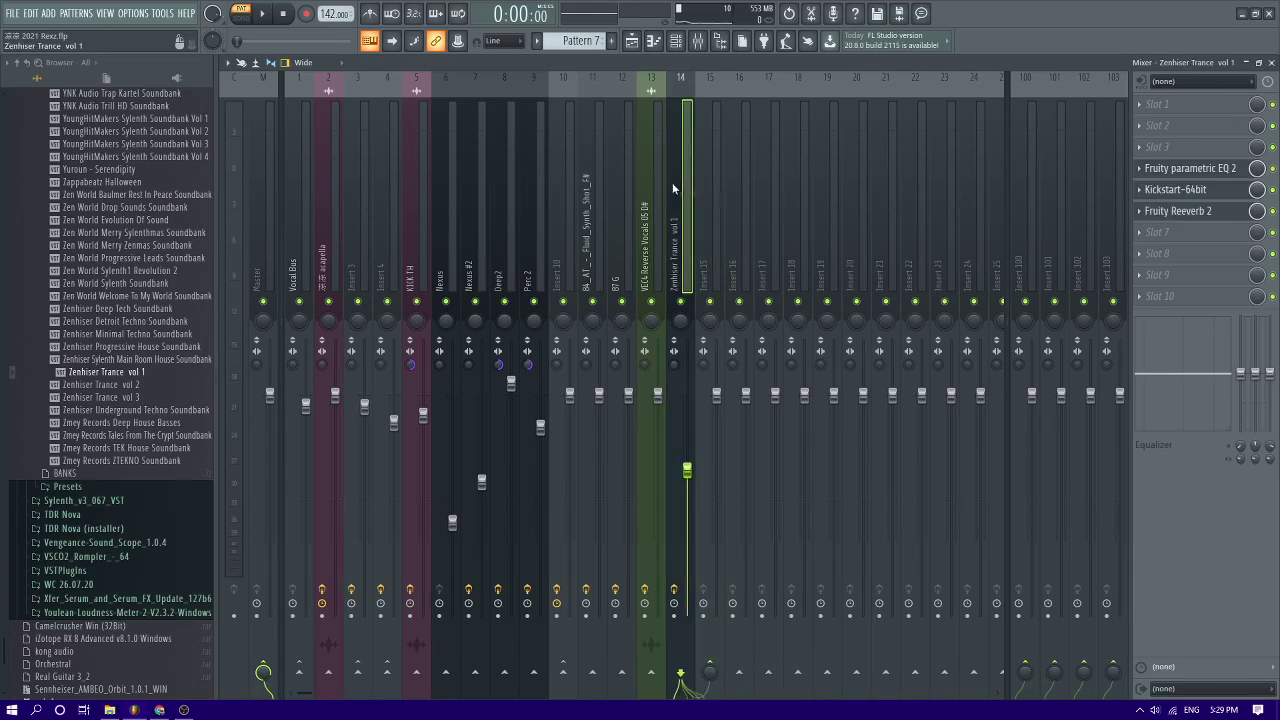
left_click(1138, 218)
left_click_drag(1160, 294, 717, 190)
left_click(686, 203)
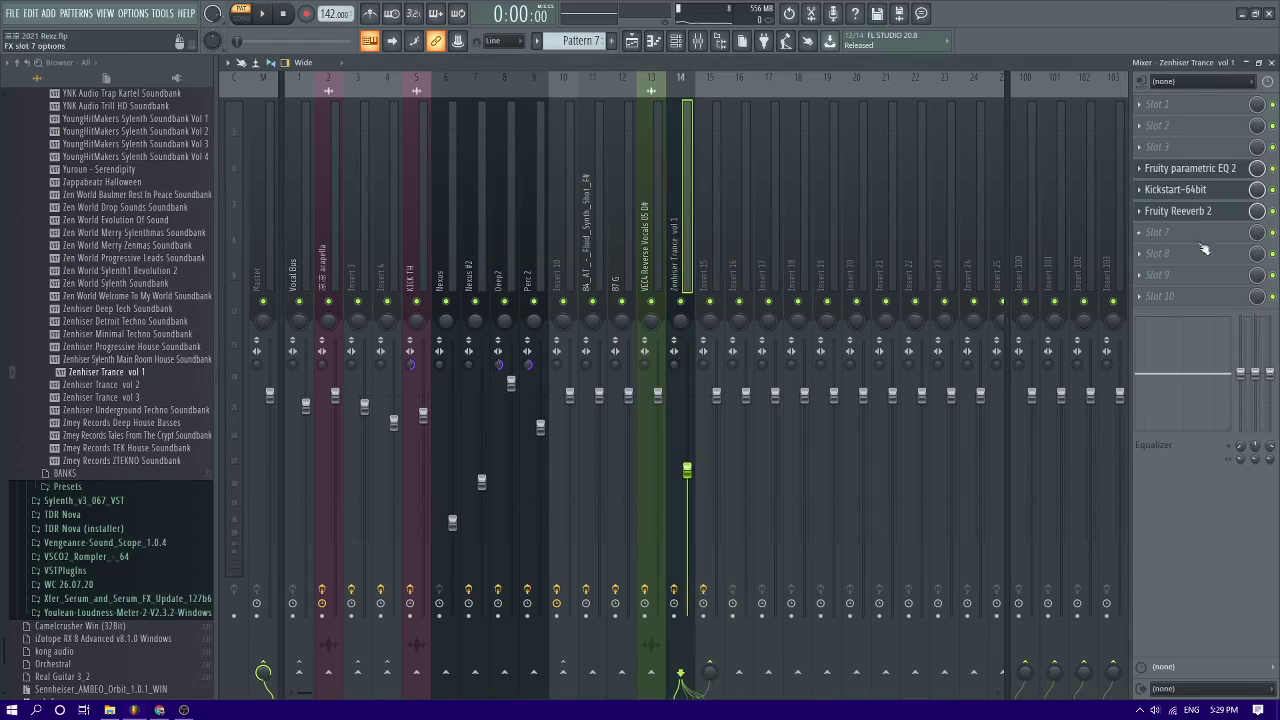
Replace the Fruity Reeverb 2 in slot 6 of insert 14 with Fruity Send and target it to Insert 15
key("space")
left_click(714, 178)
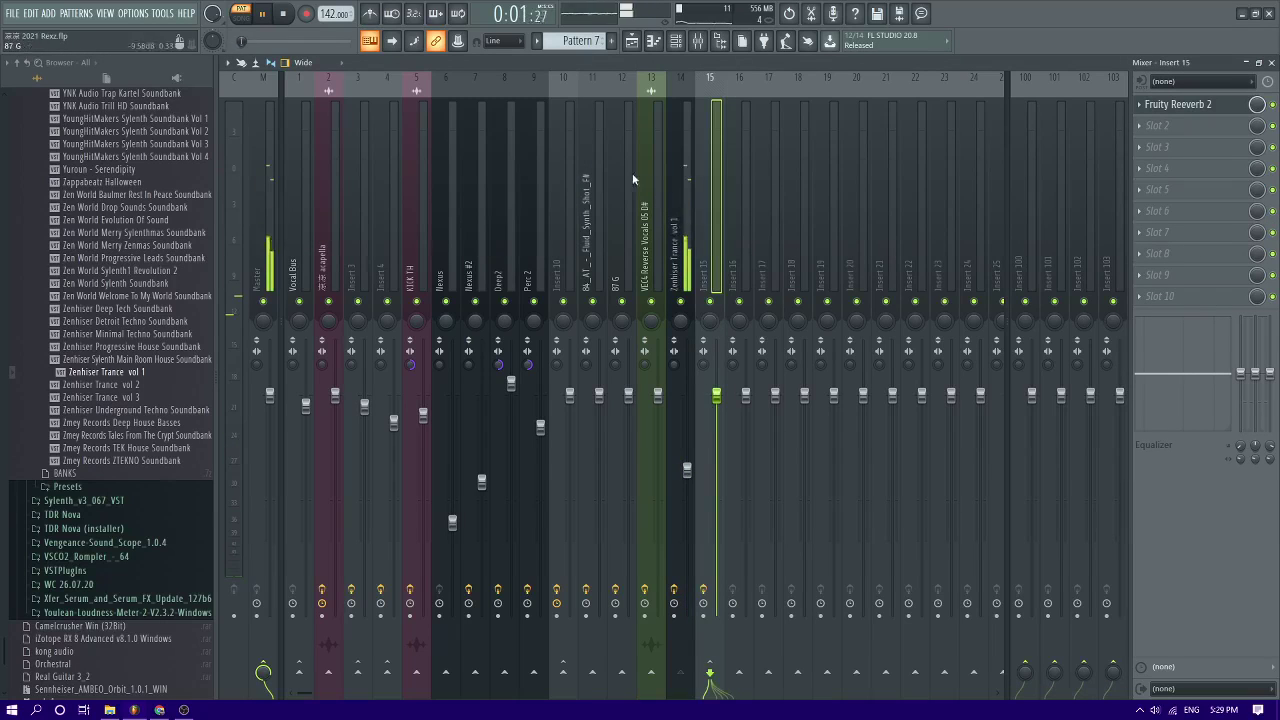
left_click(686, 173)
left_click(1141, 213)
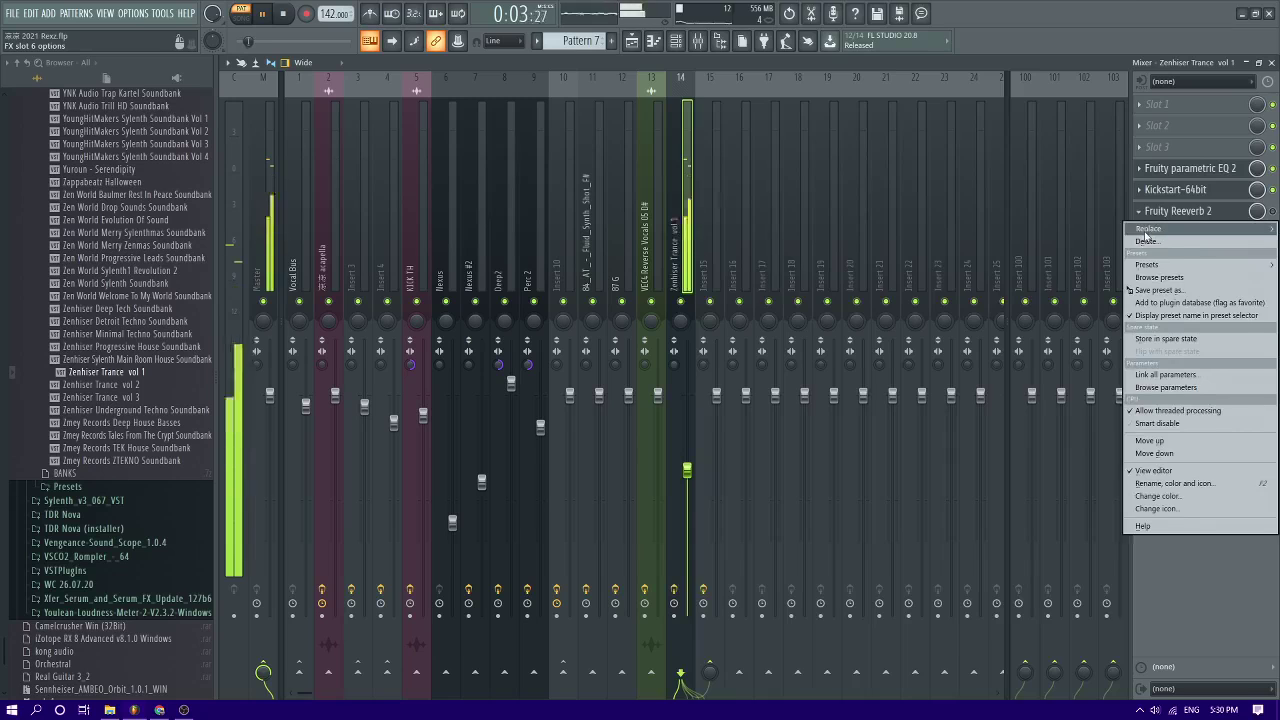
mouse_move(1150, 228)
left_click(1058, 133)
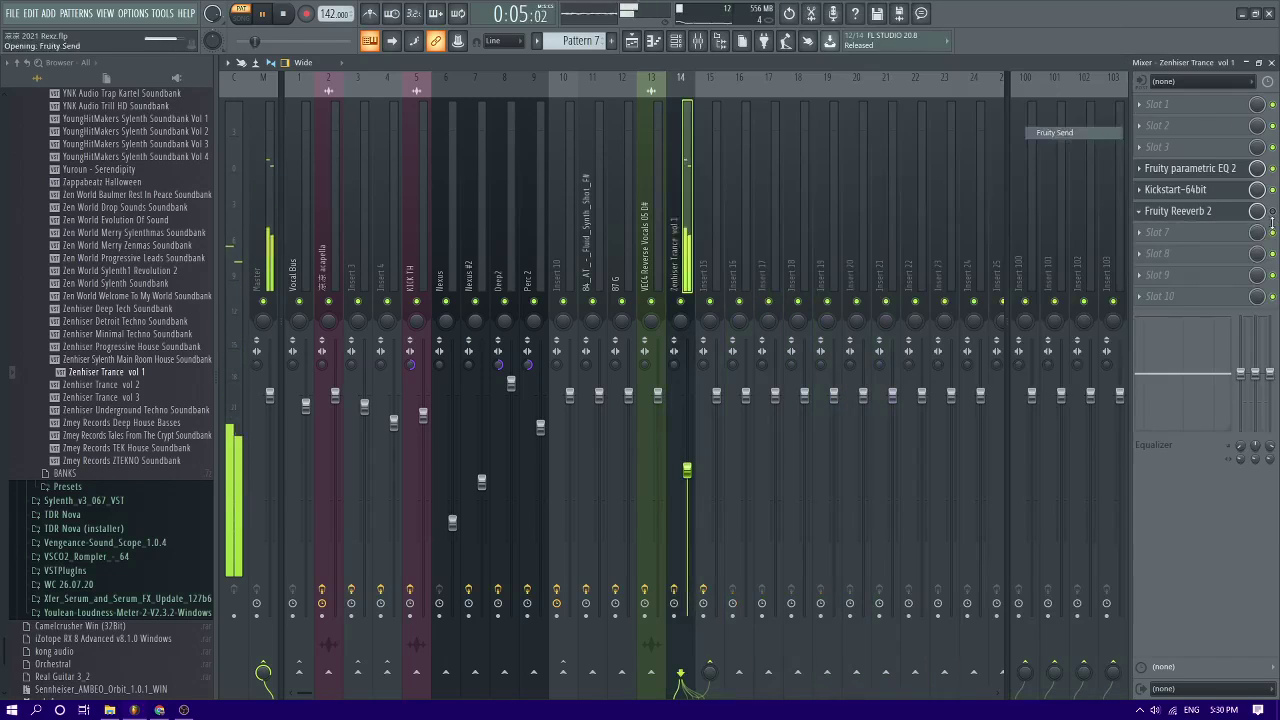
left_click(1180, 211)
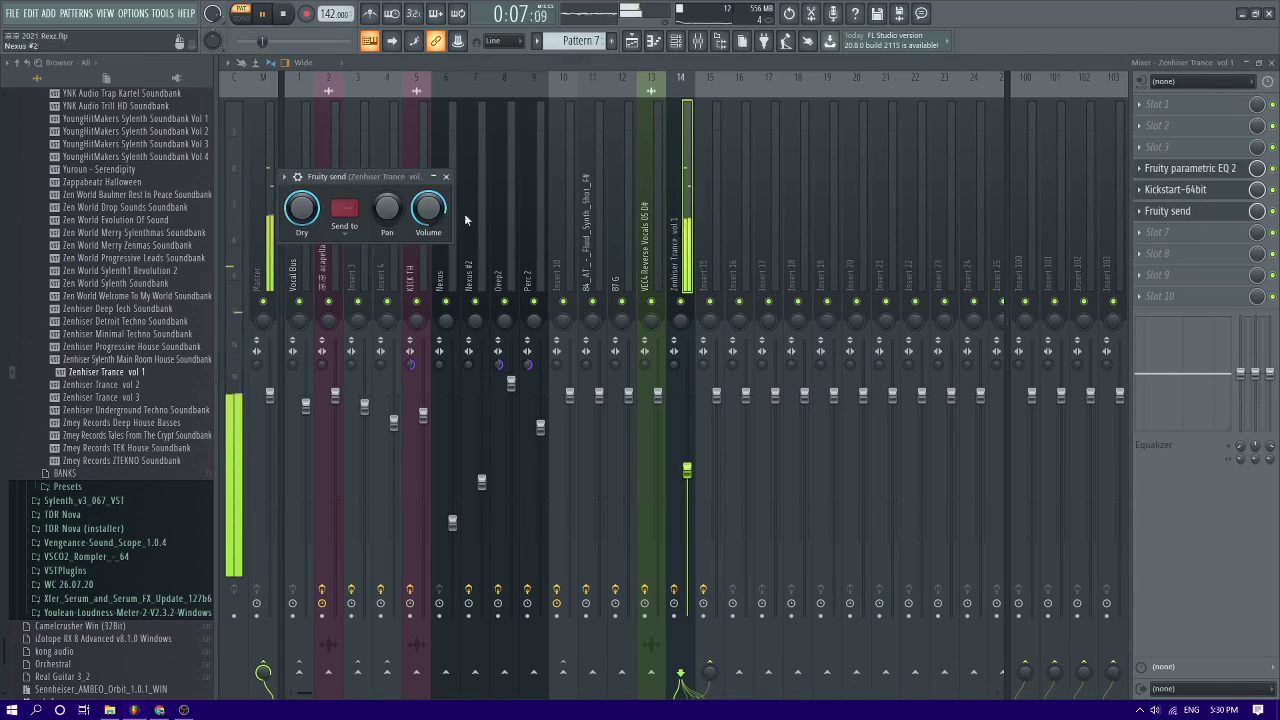
left_click(344, 207)
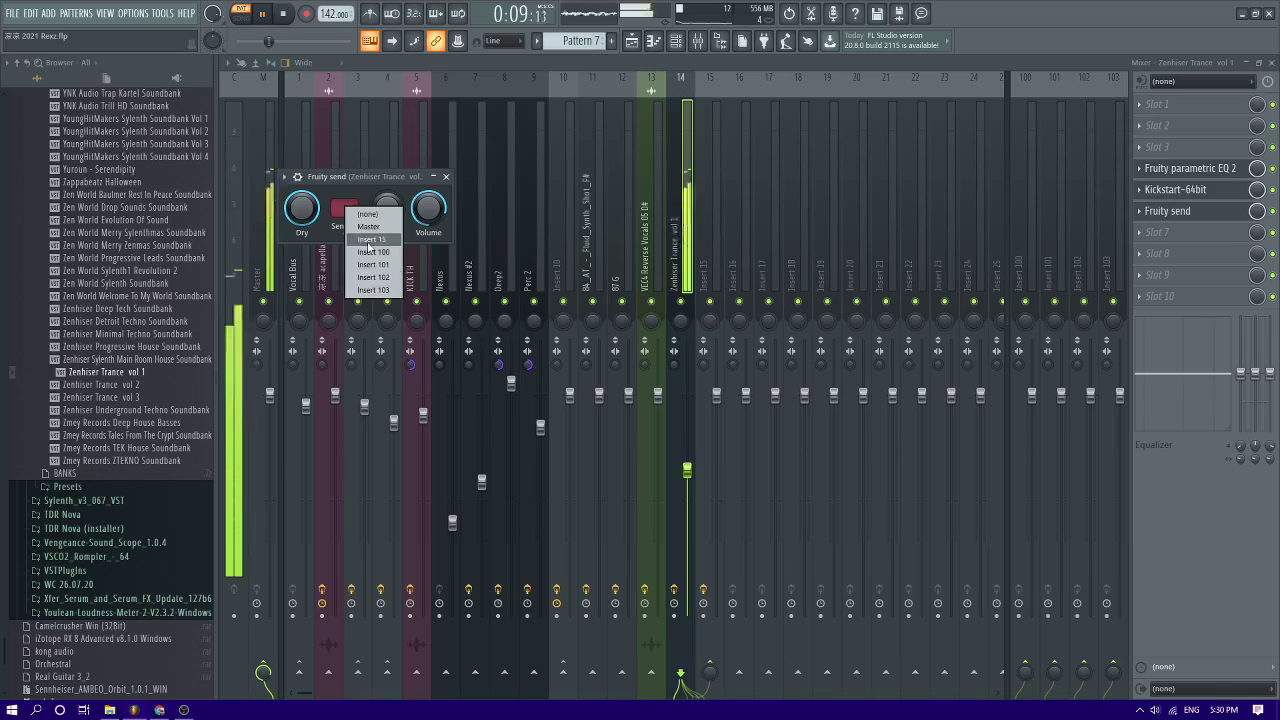
left_click(364, 279)
Turn the dry level fully down in insert 15's Fruity Reeverb 2 and lower that insert's volume
left_click(714, 207)
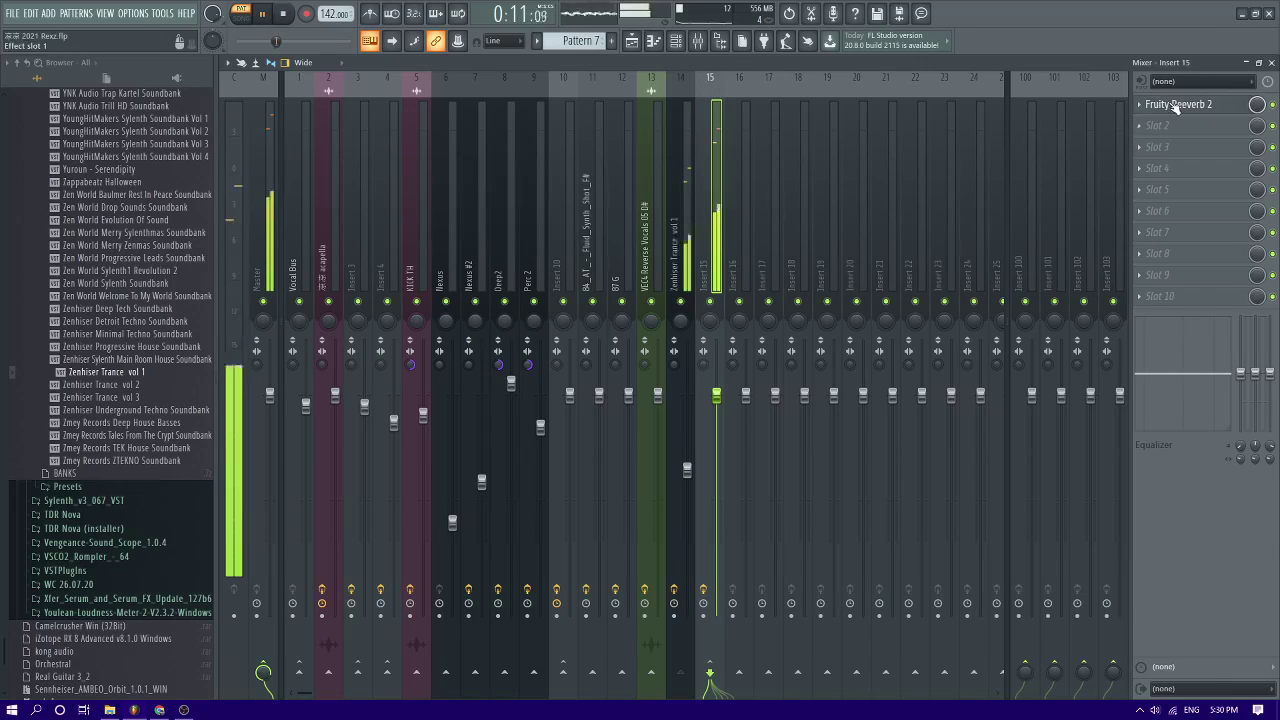
left_click(1172, 104)
left_click_drag(525, 155, 526, 190)
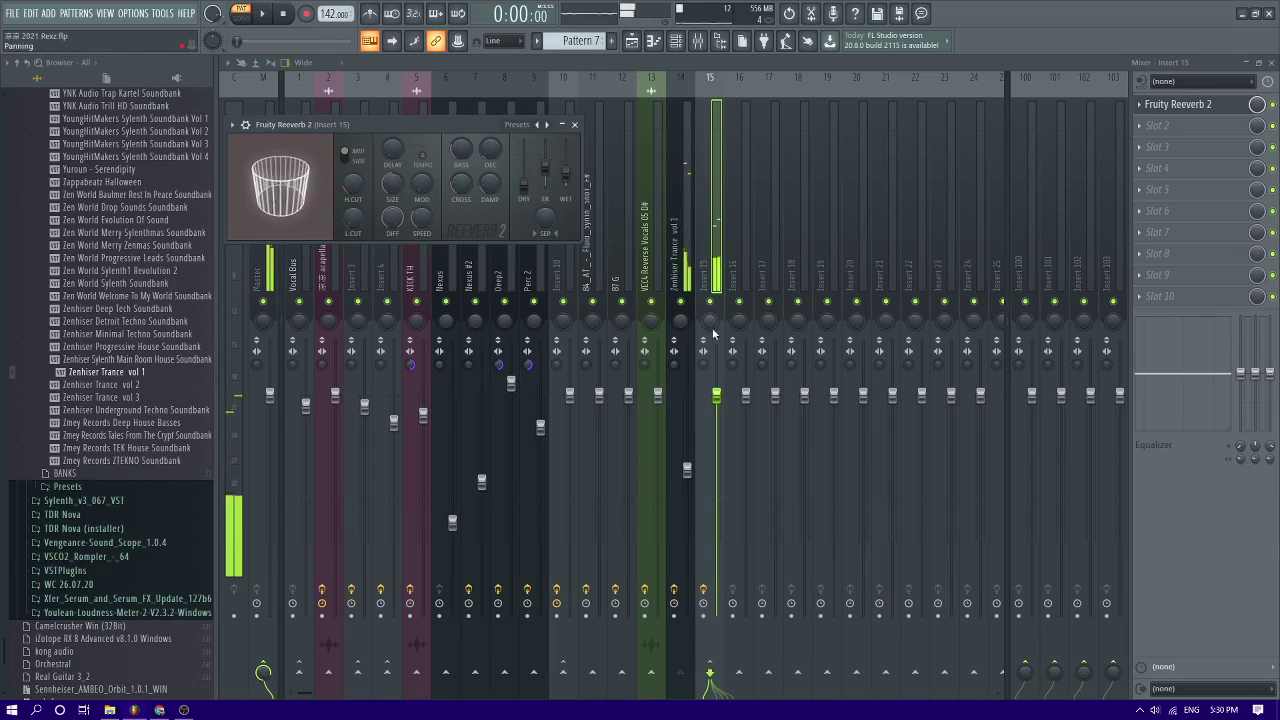
left_click_drag(716, 396, 716, 413)
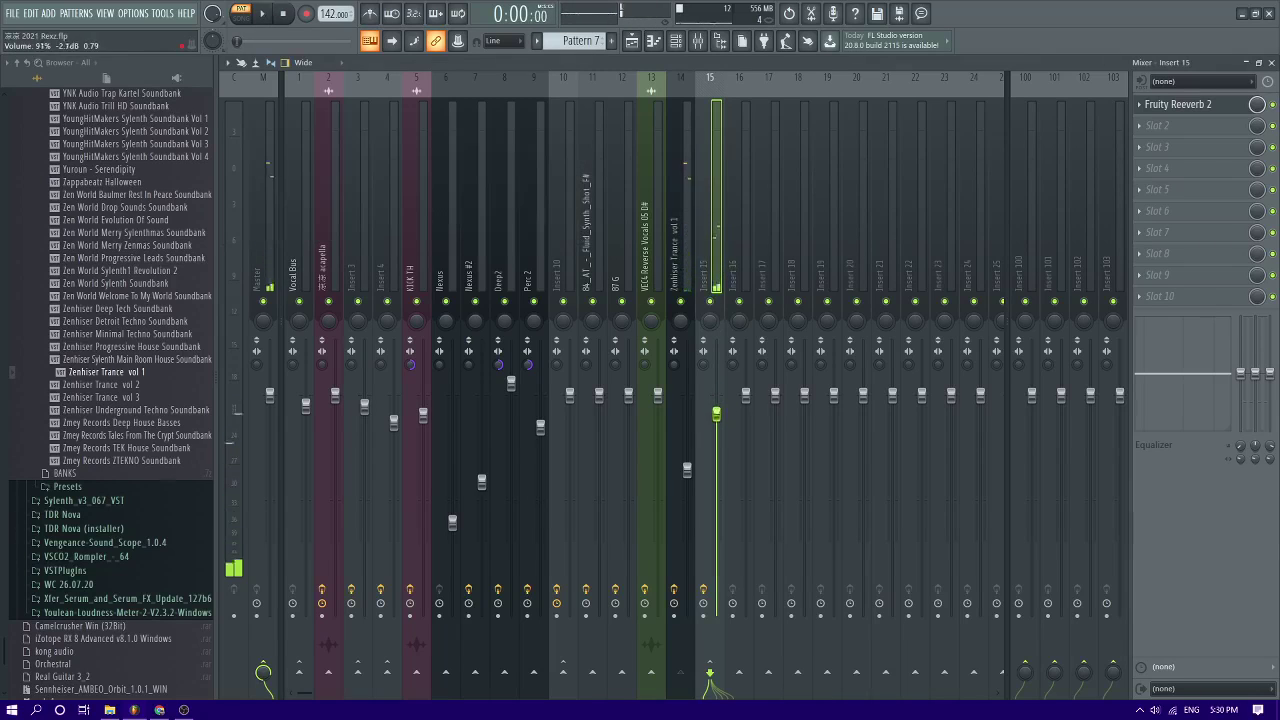
Compare the levels and effect chains of inserts 14 and 15 while the pattern plays
left_click(674, 169)
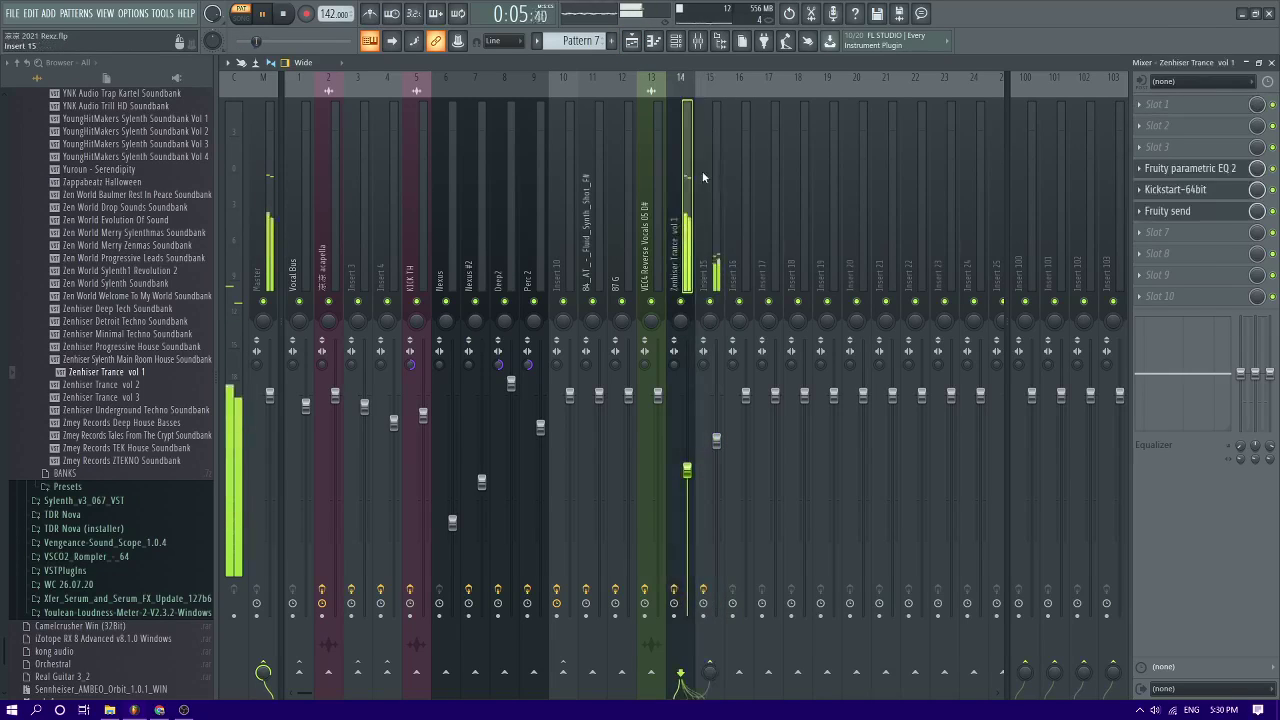
left_click(702, 172)
left_click(669, 171)
left_click(701, 174)
left_click(660, 173)
left_click(701, 179)
left_click(682, 178)
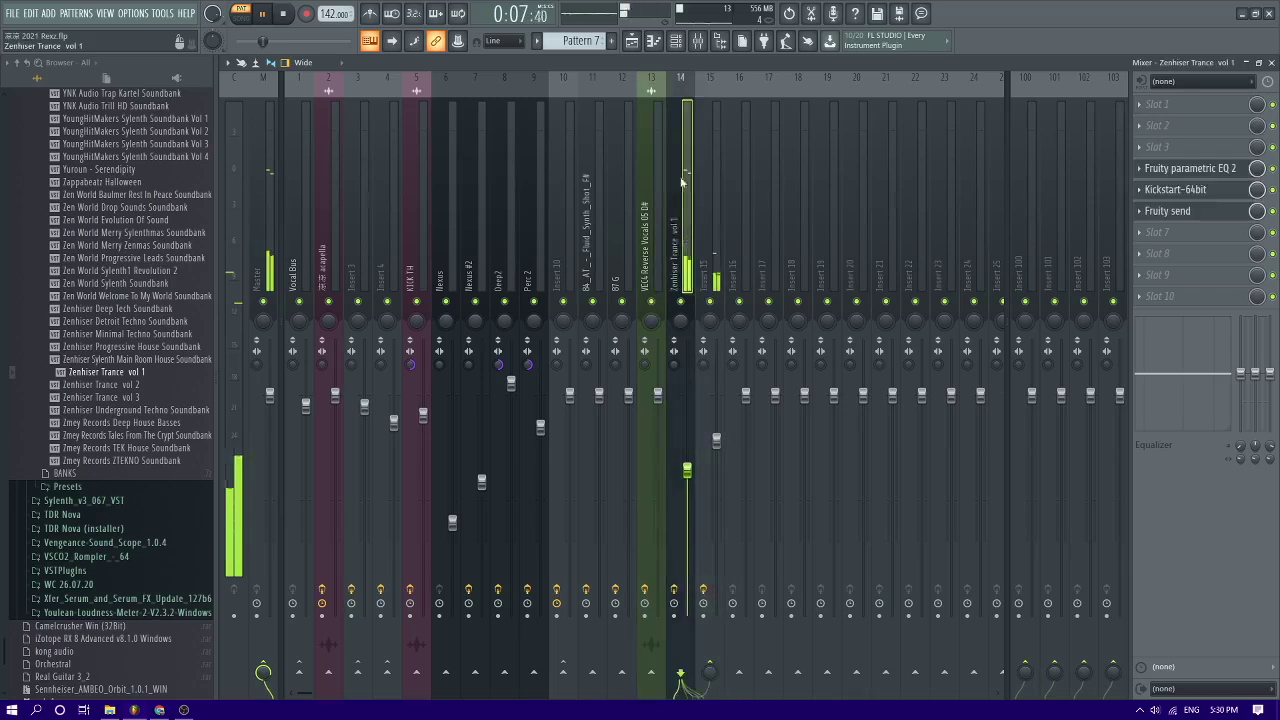
left_click(704, 178)
left_click(674, 181)
left_click(712, 174)
Play the arrangement in the playlist from just before bar 41 to hear the pluck in the acapella section
left_click(631, 41)
key("space")
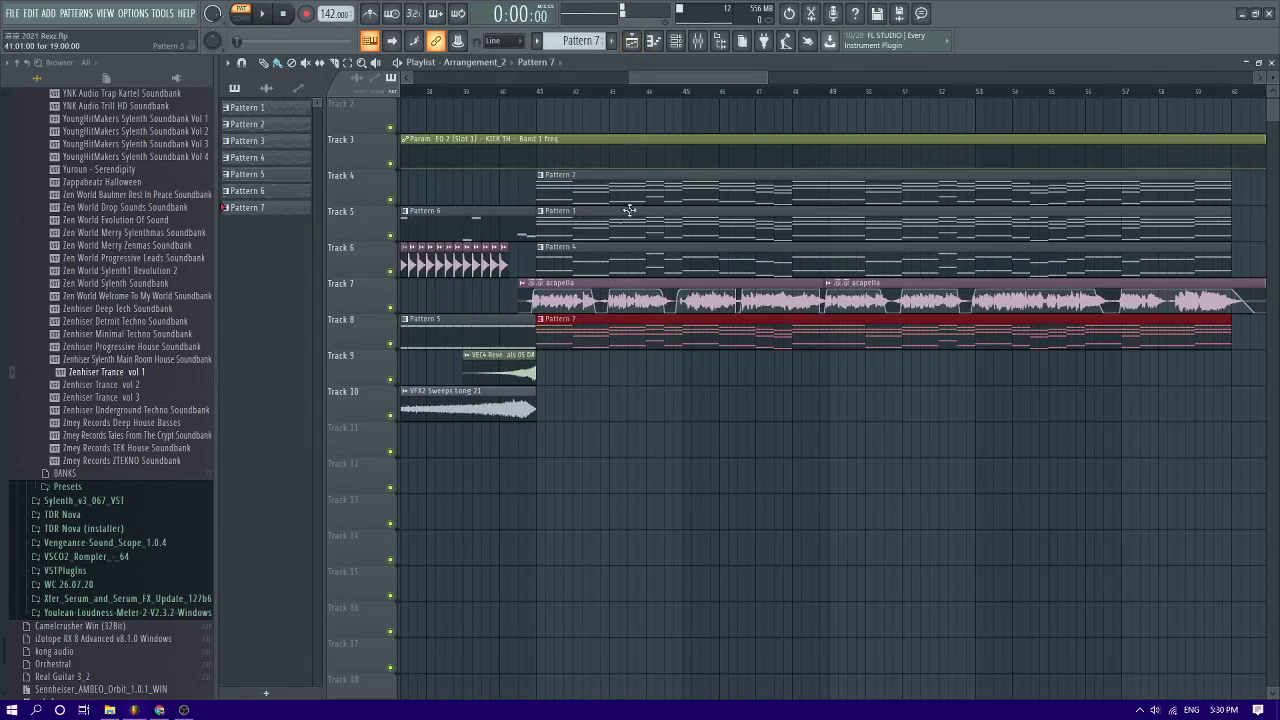
left_click(520, 94)
key("space")
scroll(537, 263, "up", 4)
scroll(537, 263, "down", 4)
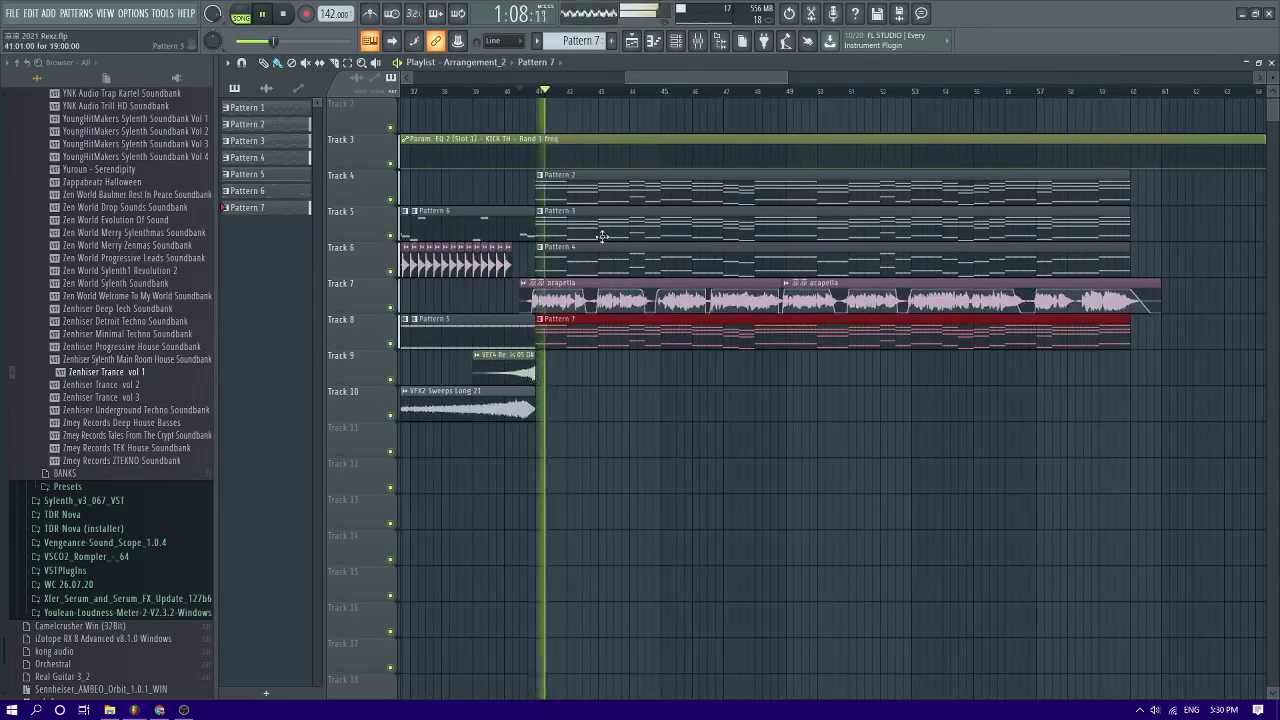
scroll(570, 393, "up", 3)
scroll(554, 376, "down", 4)
scroll(554, 376, "up", 1)
scroll(580, 388, "up", 4)
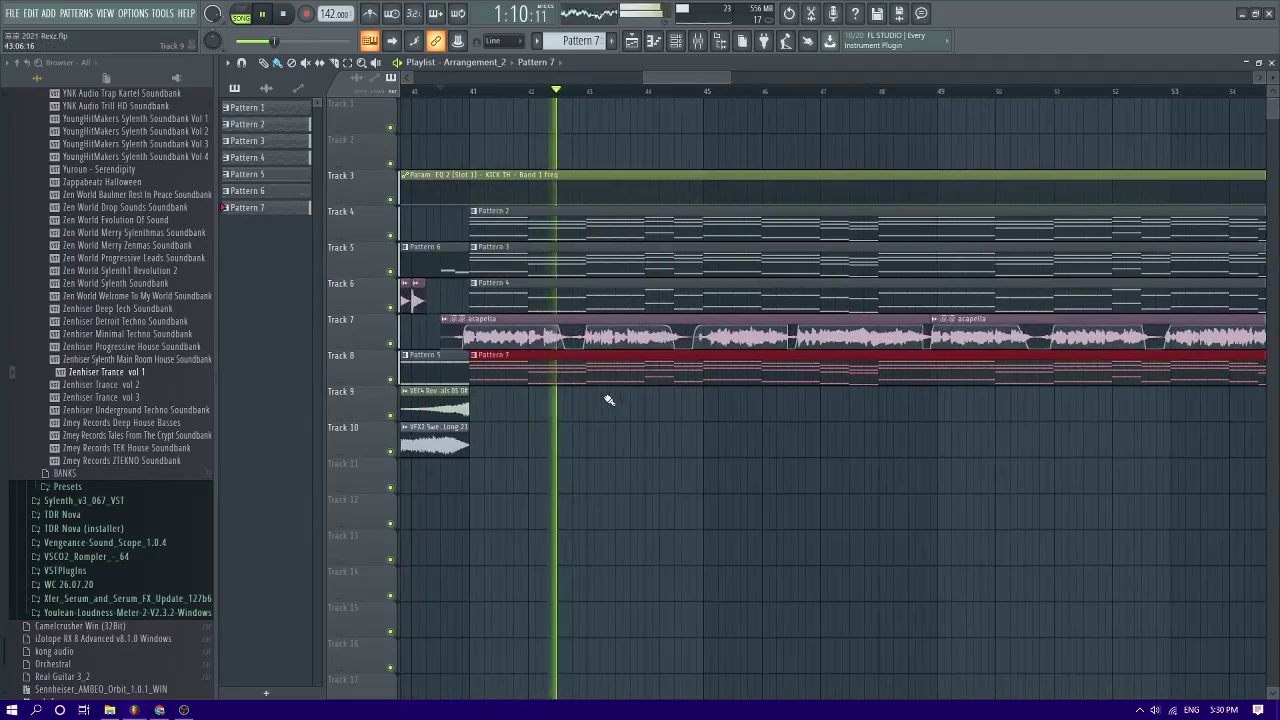
Set the Zenhiser Trance vol 1 Sylenth1's filter control cutoff to 194.31 Hz and raise insert 14's volume to about 76%
left_click(698, 42)
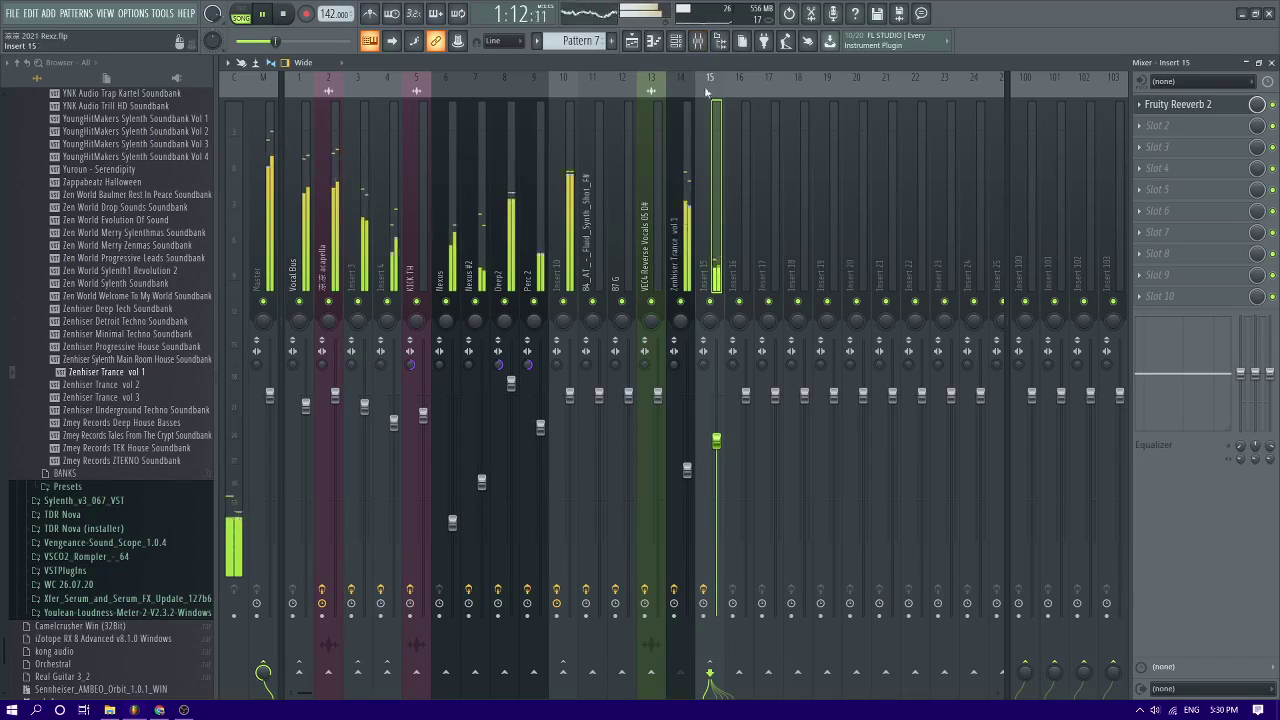
left_click(677, 42)
left_click(572, 227)
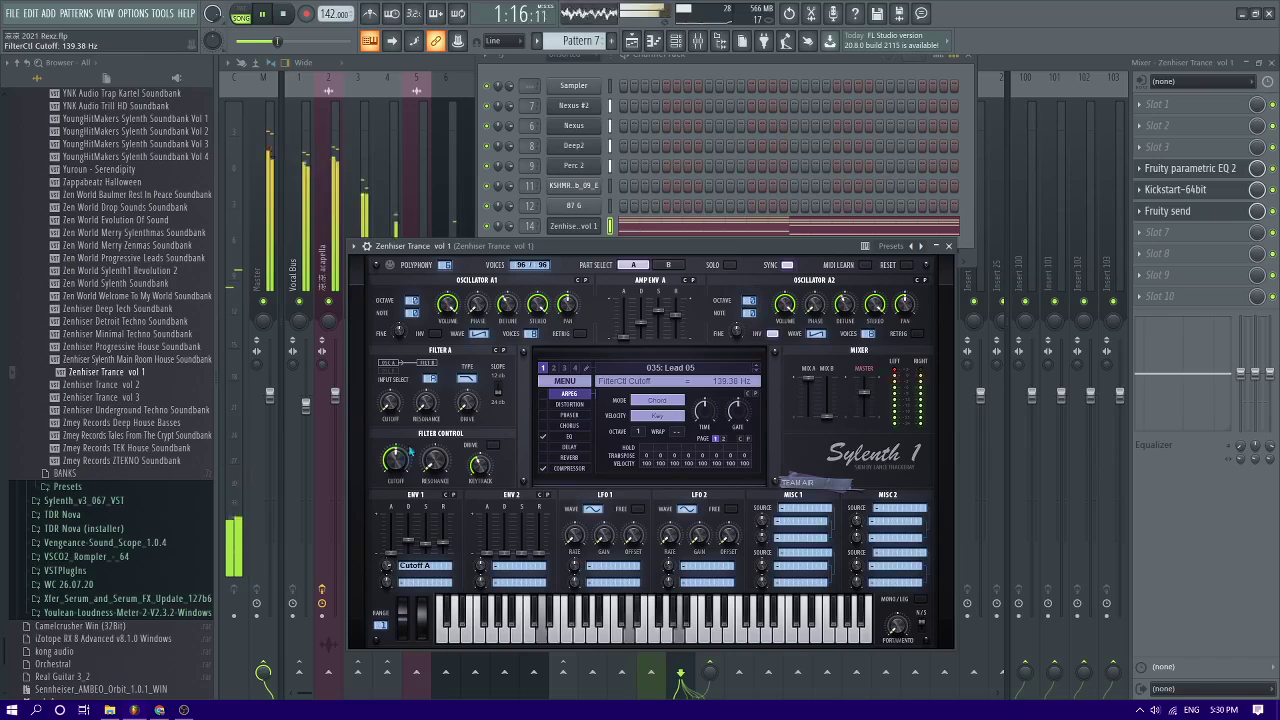
key("space")
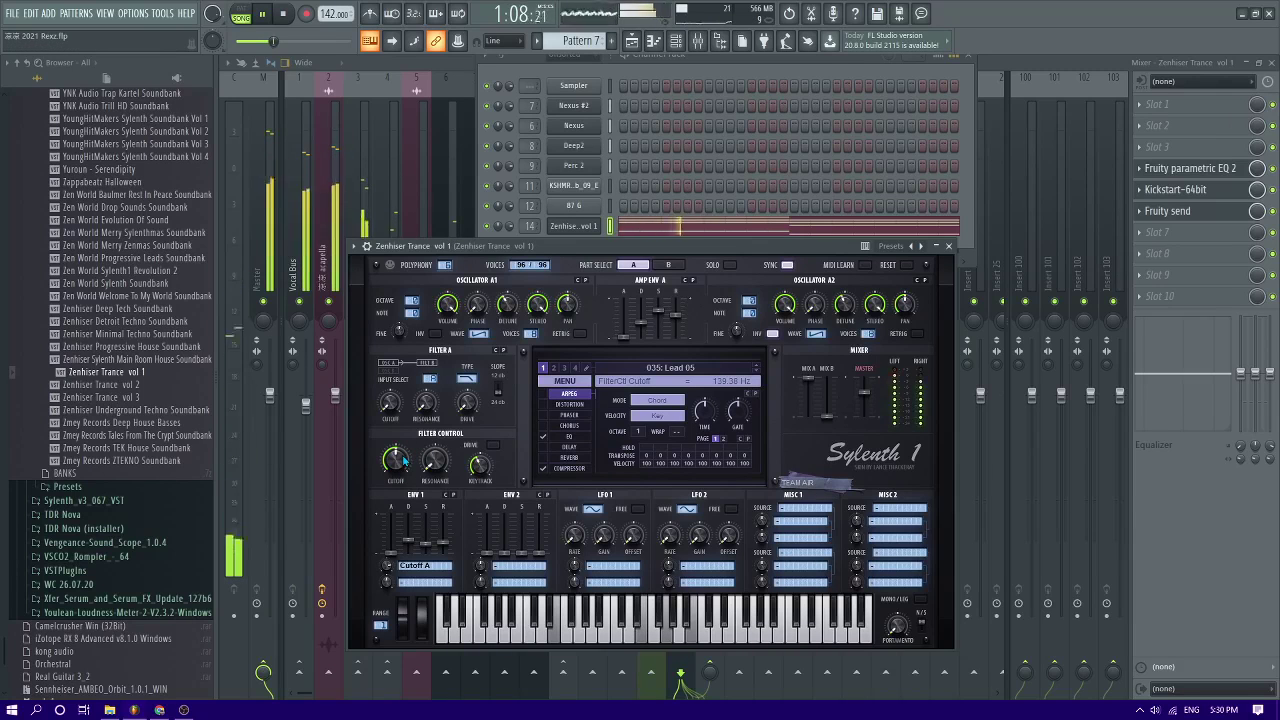
left_click_drag(404, 460, 403, 456)
scroll(401, 455, "up", 3)
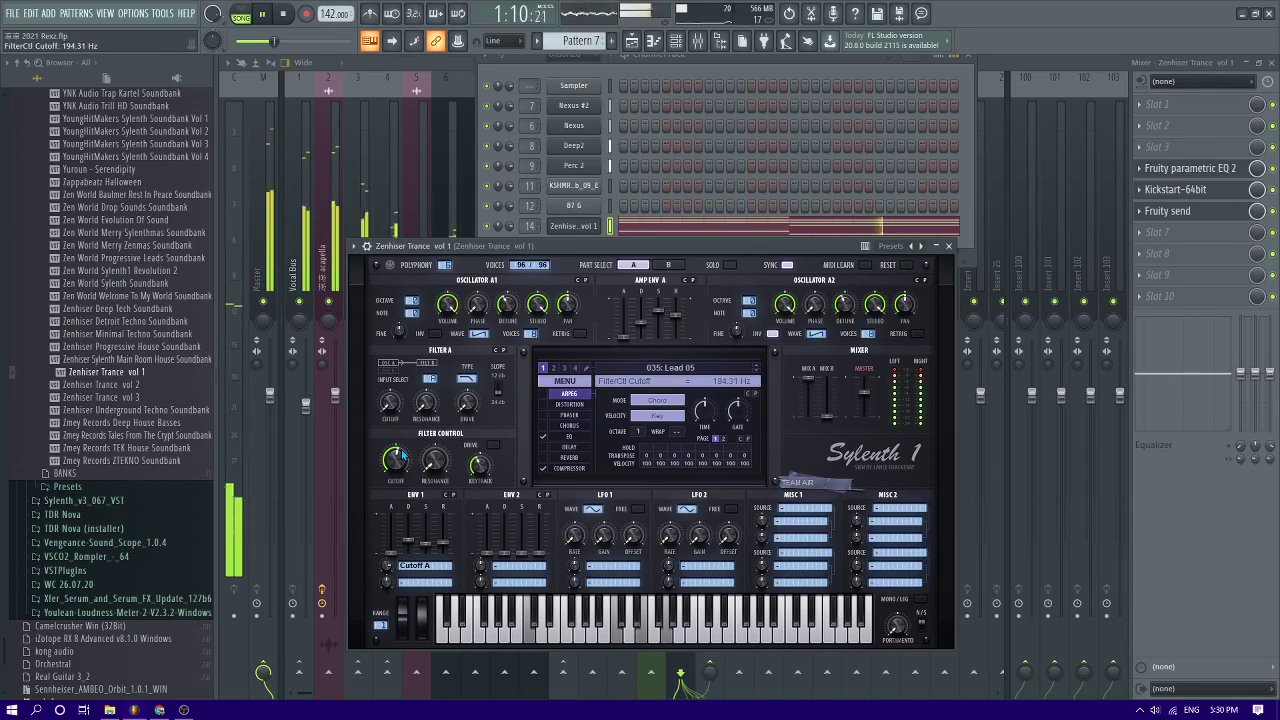
left_click(1031, 70)
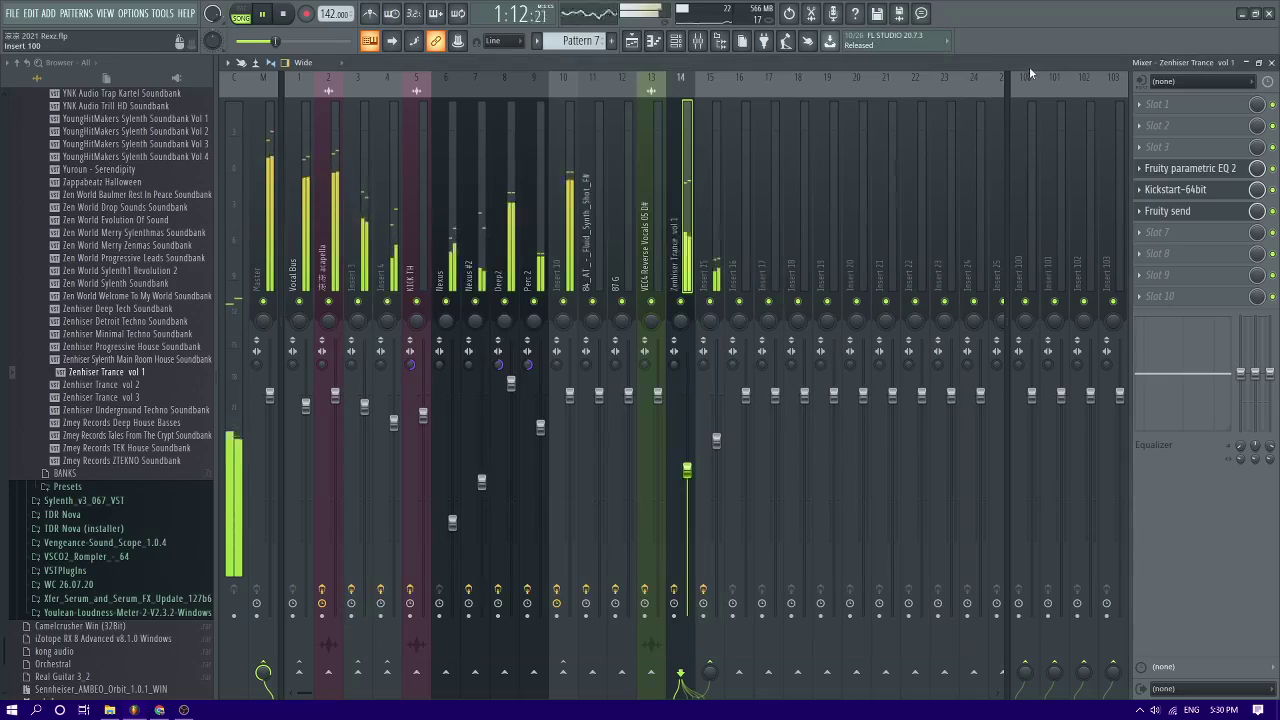
left_click_drag(686, 468, 686, 447)
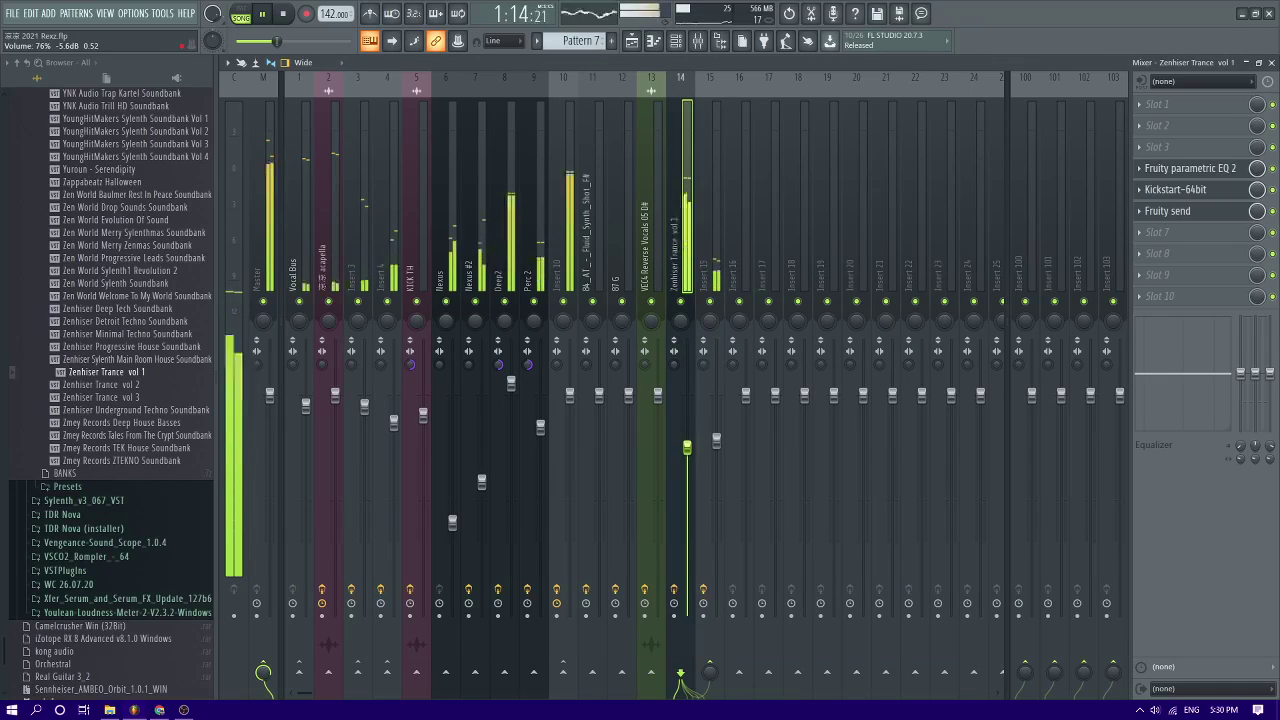
Solo track 5 in the playlist and open its Pattern 3 chords in the piano roll
left_click(640, 43)
left_click(636, 41)
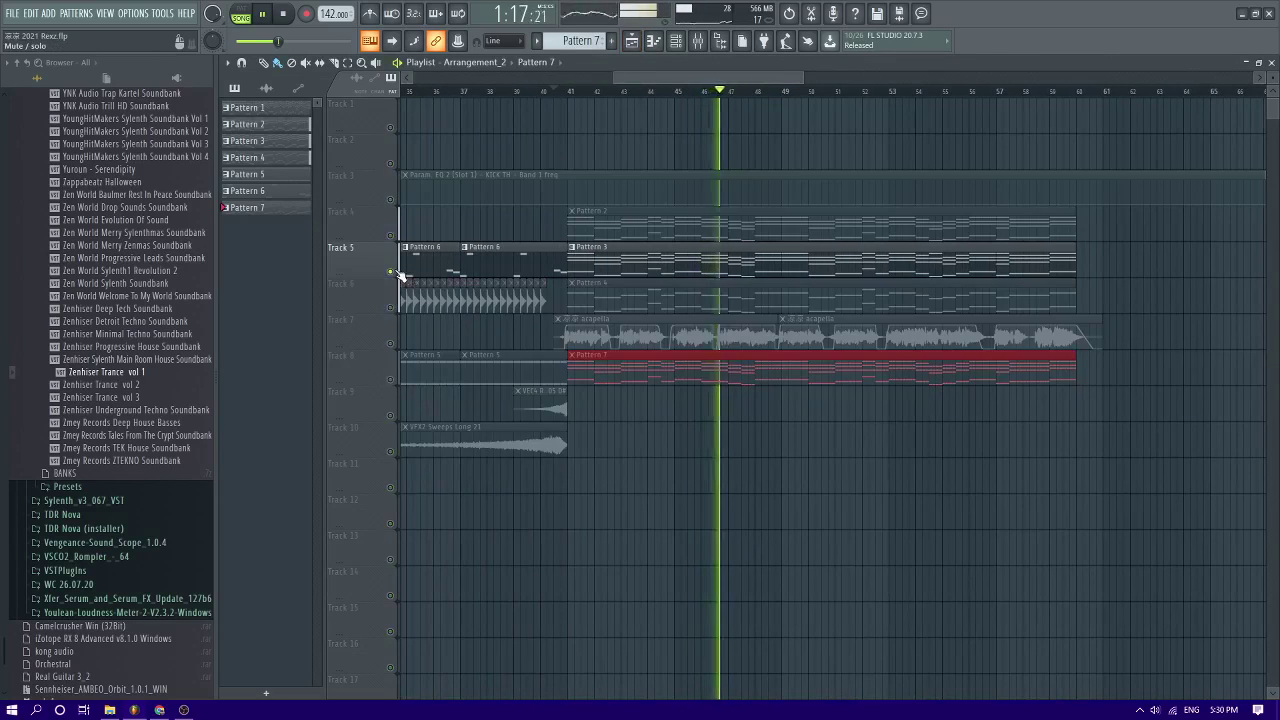
left_click(676, 41)
left_click(583, 226)
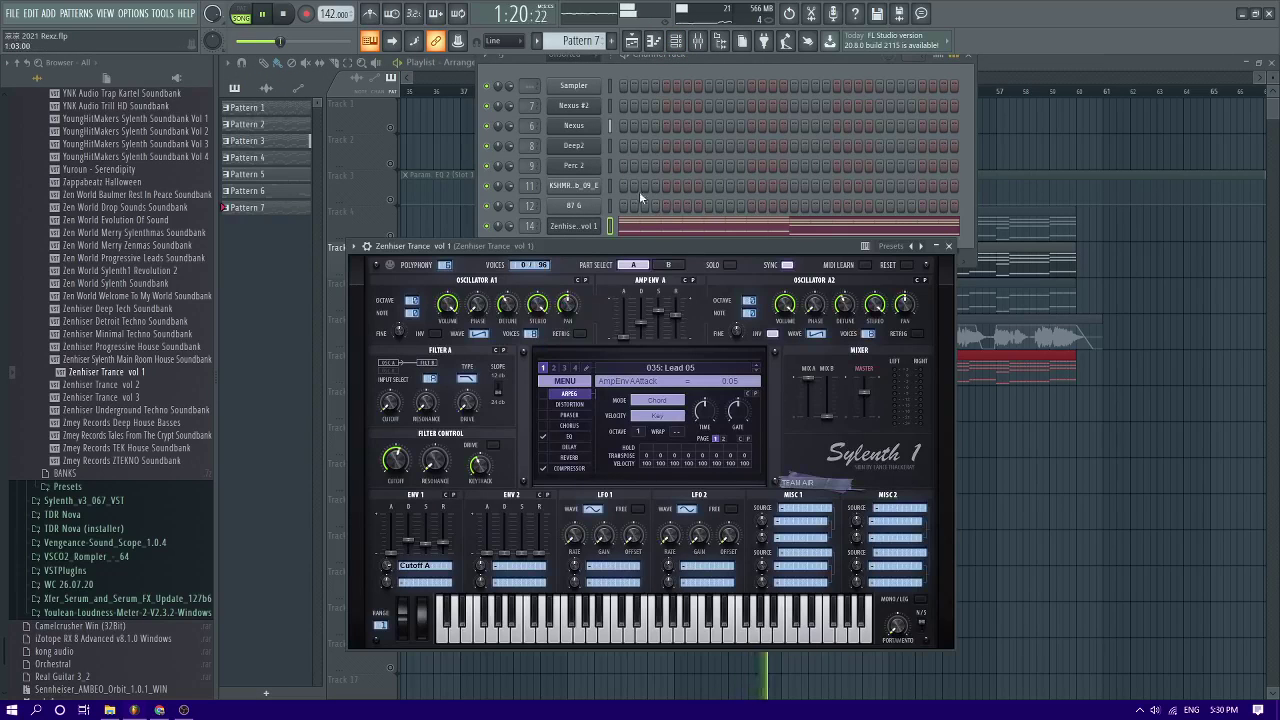
left_click(1071, 427)
double_click(674, 288)
Examine the sound presets loaded in the Nexus channels, and close the plugin
left_click(679, 43)
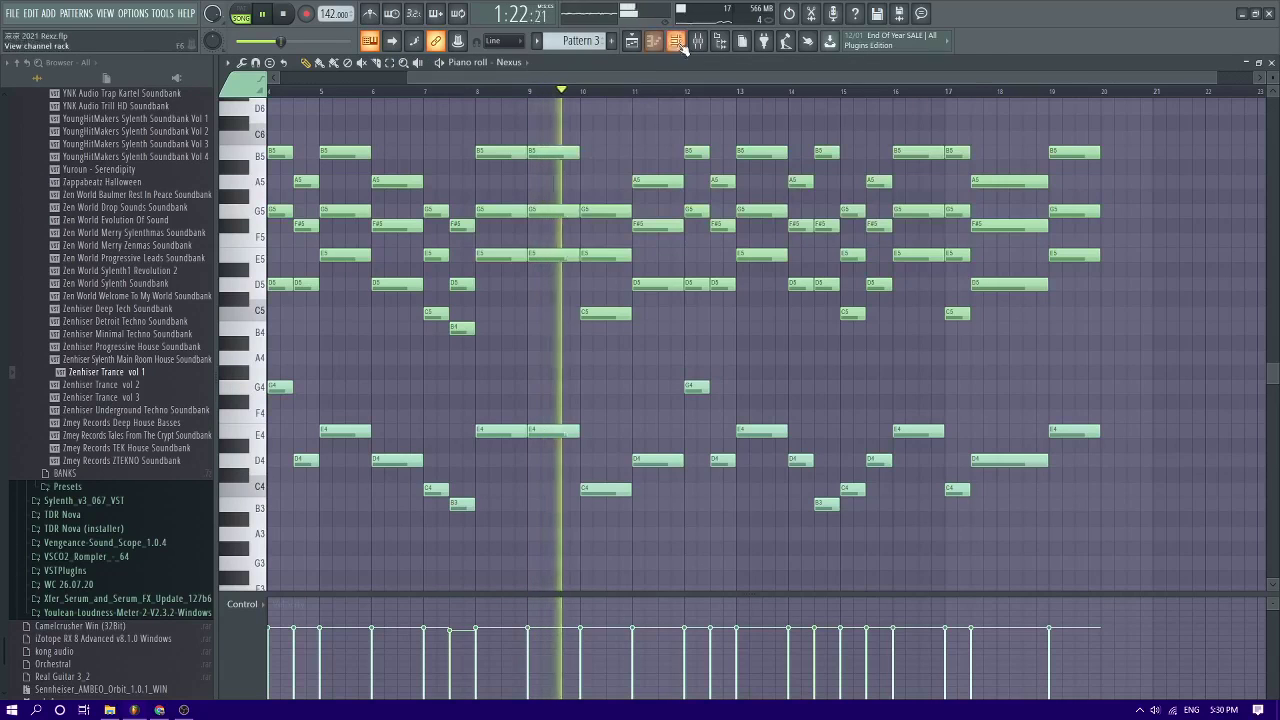
left_click(676, 41)
left_click(573, 105)
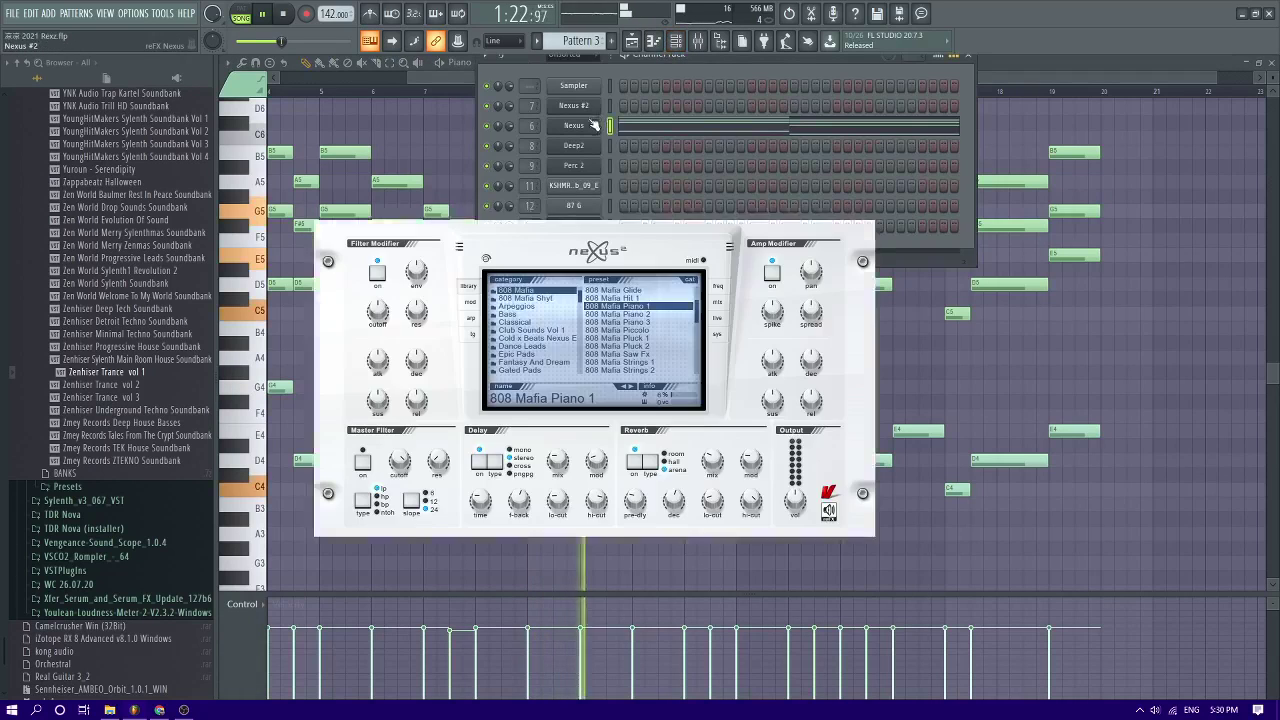
scroll(644, 303, "up", 5)
left_click(640, 306)
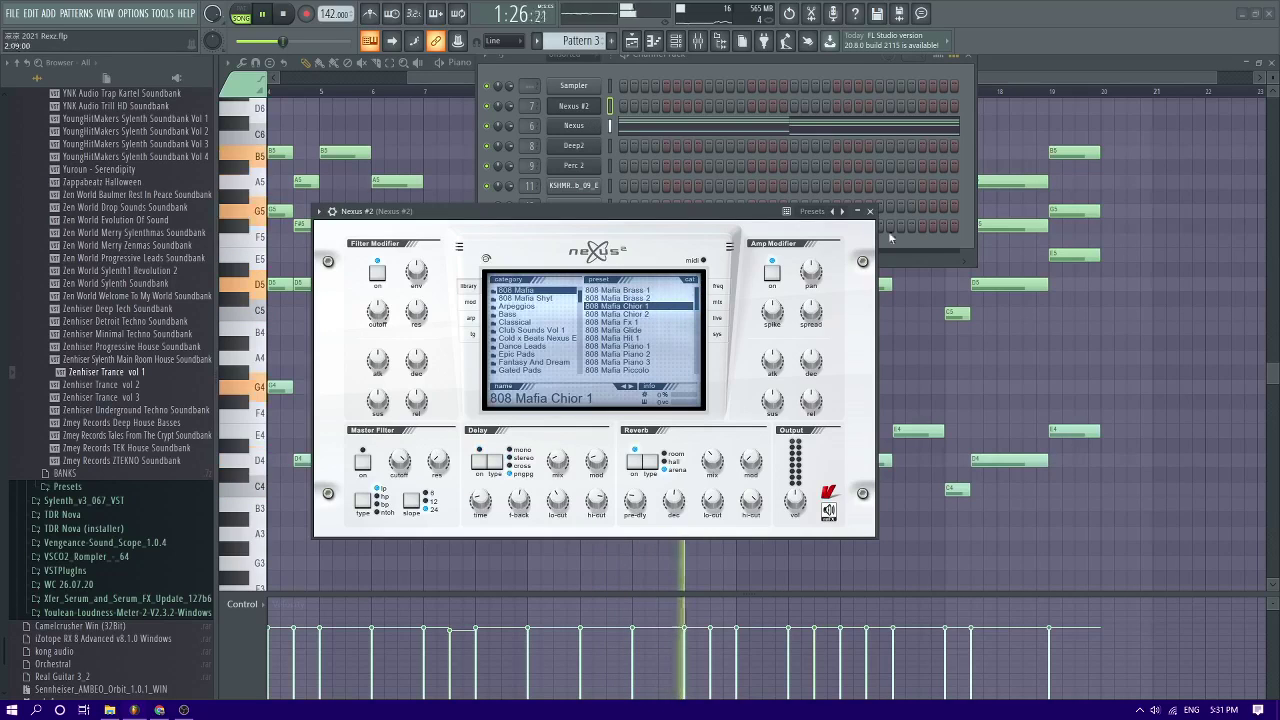
left_click(640, 308)
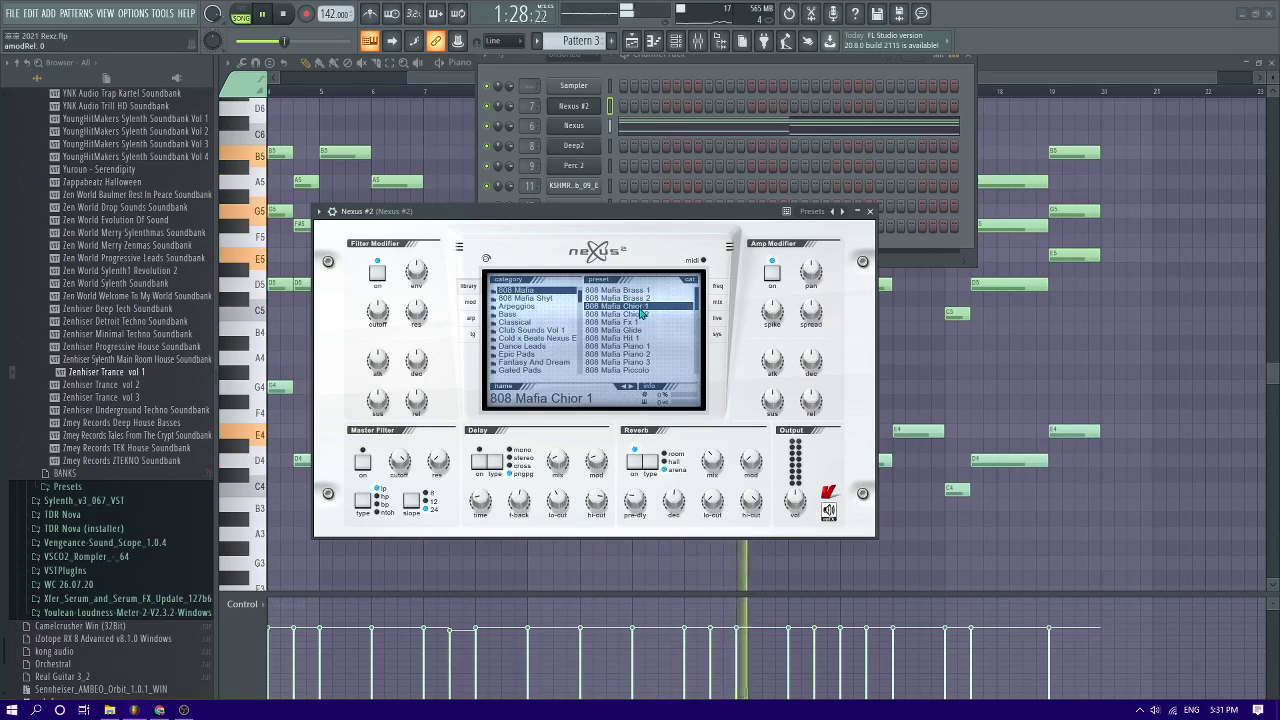
left_click(451, 174)
left_click(440, 63)
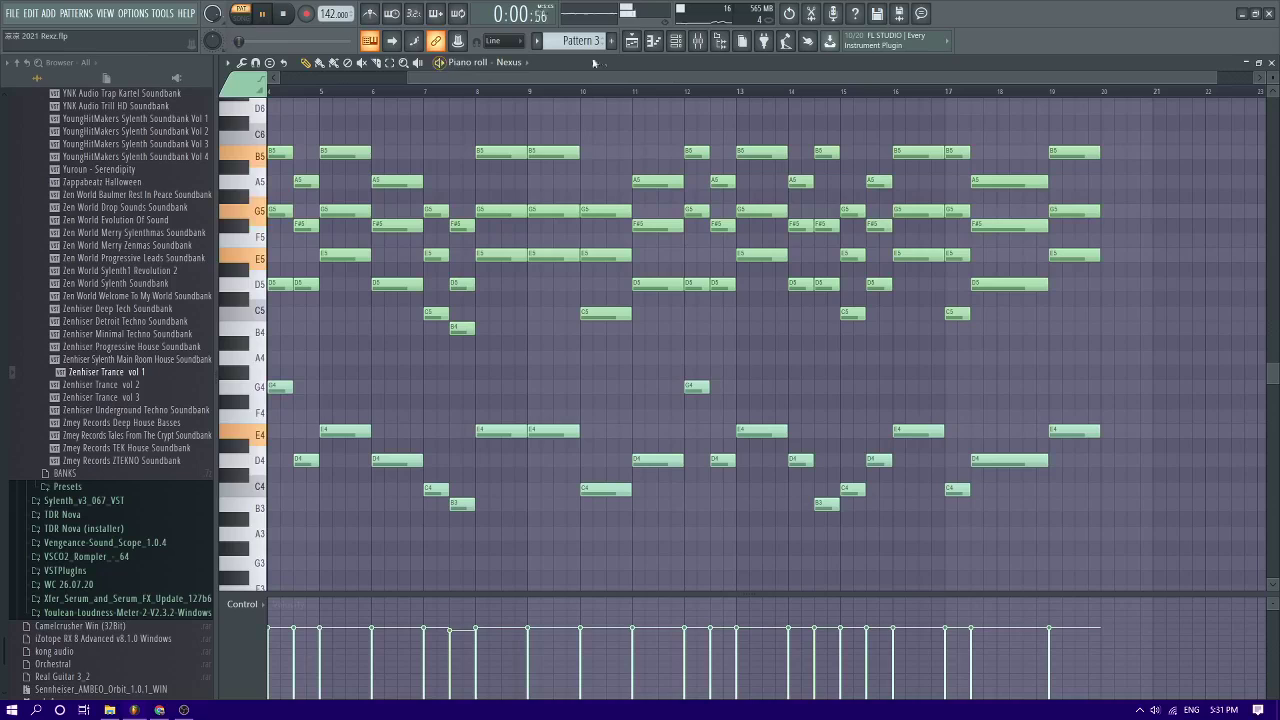
Solo track 4 in the playlist and play its Pattern 2 clip from bar 41
key("F5")
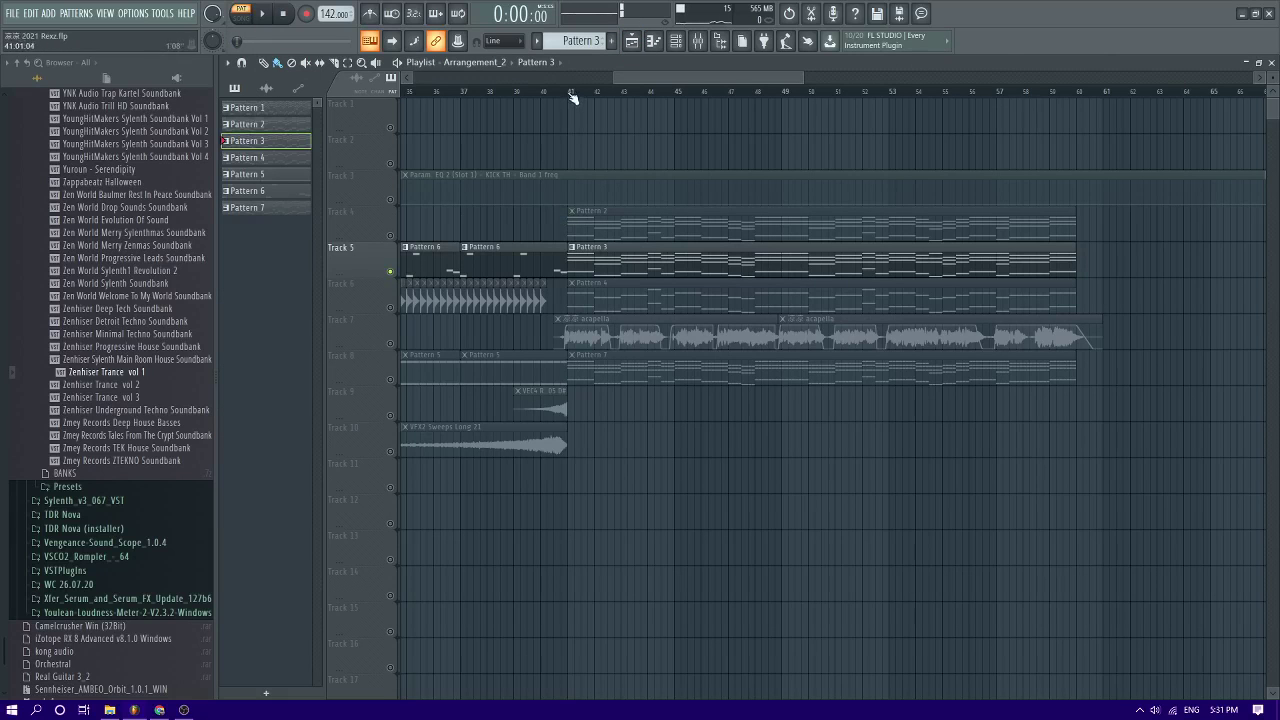
double_click(571, 93)
right_click(390, 237)
key("space")
key("space")
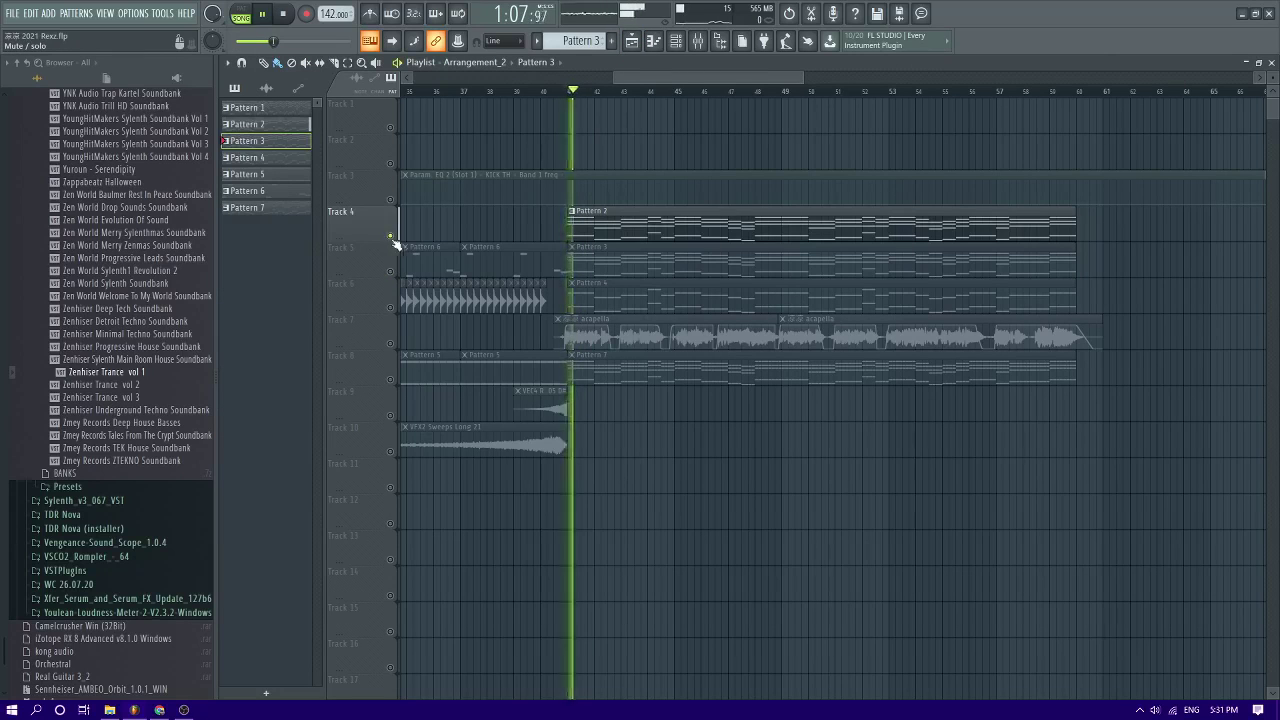
Open track 5's Pattern 3 chords in the piano roll and display the Nexus plugin that plays them
double_click(635, 257)
left_click(677, 42)
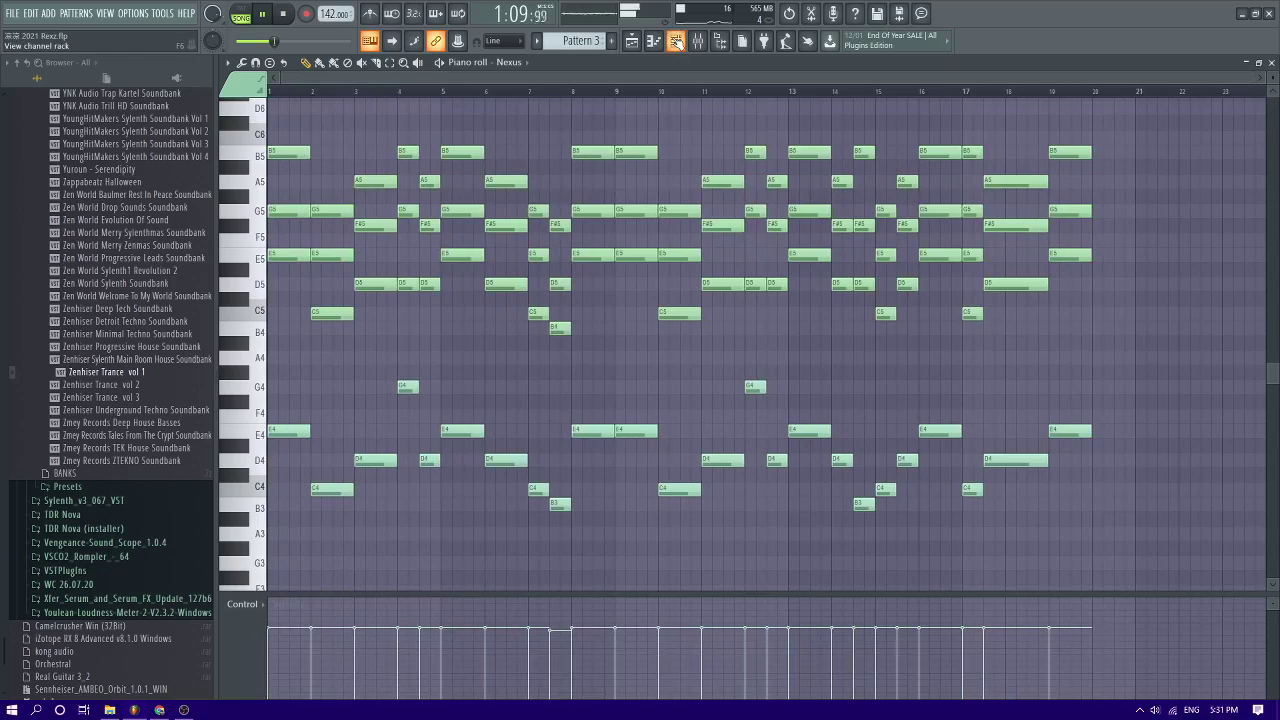
left_click(676, 40)
left_click(640, 44)
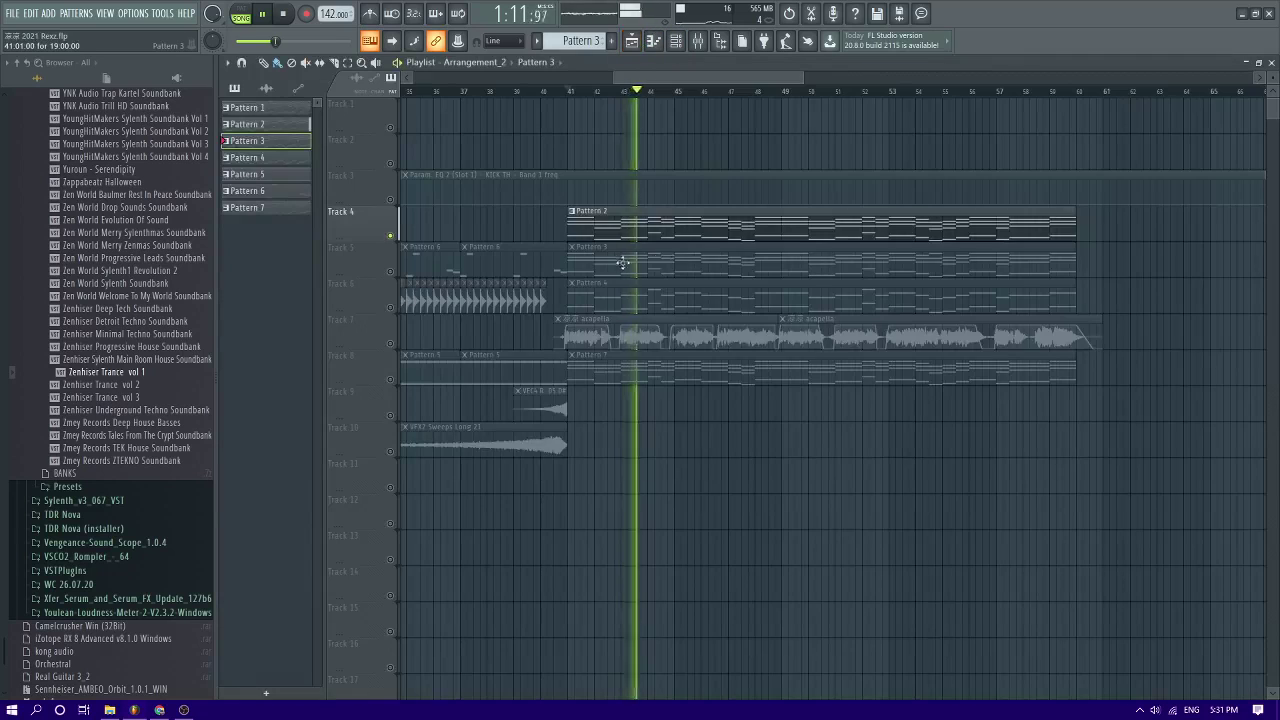
double_click(616, 258)
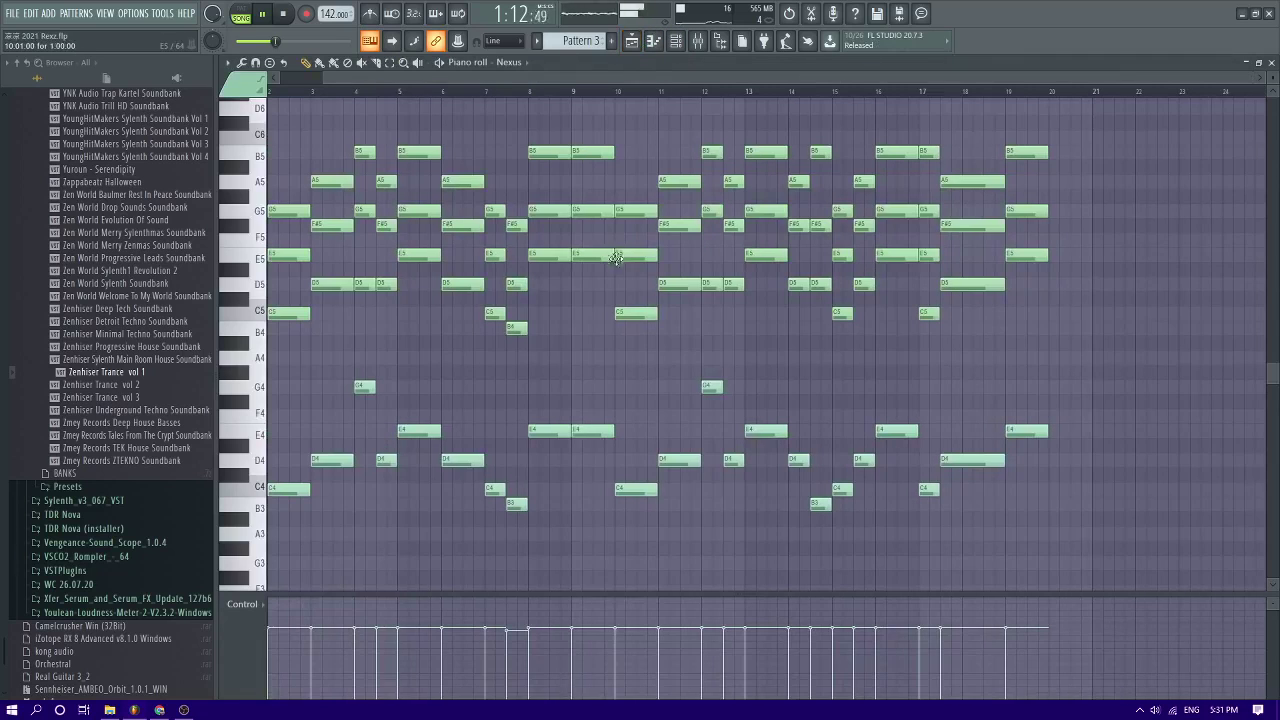
left_click(441, 62)
left_click(676, 40)
left_click(574, 126)
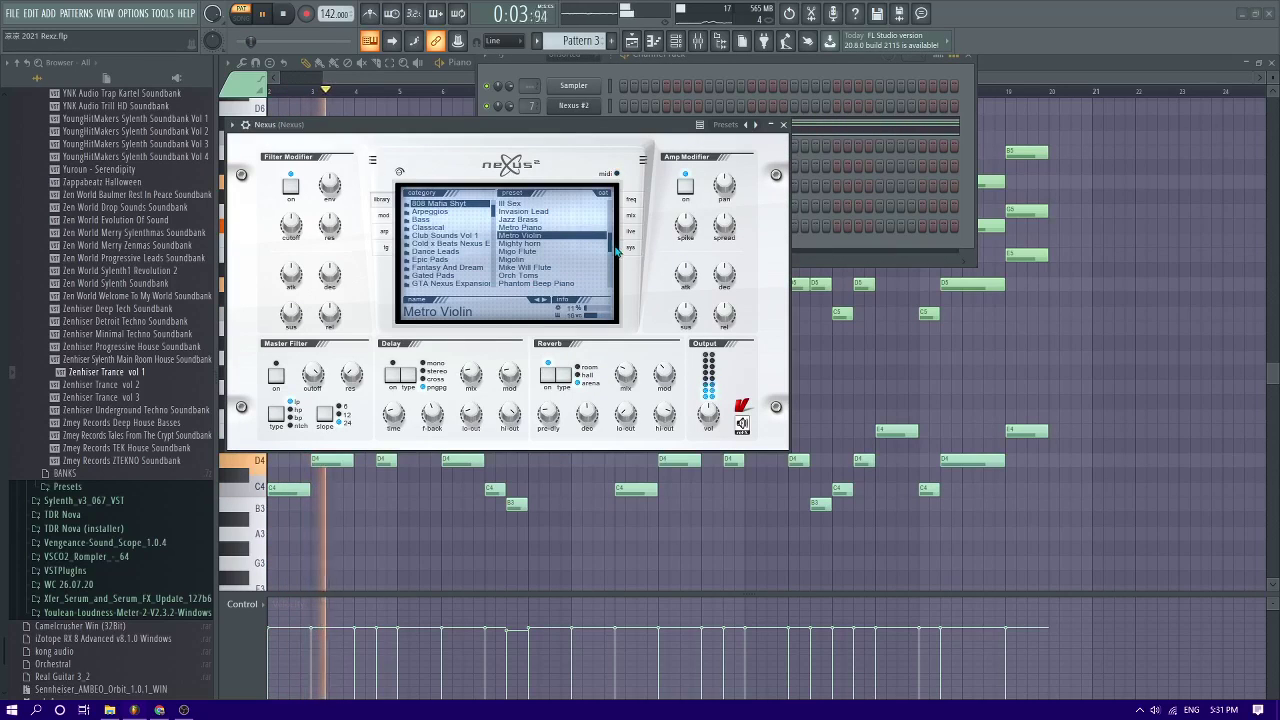
Load the 808 Mafia Piano 1 preset from the 808 Mafia category in Nexus
scroll(613, 250, "down", 1)
left_click_drag(613, 252, 612, 205)
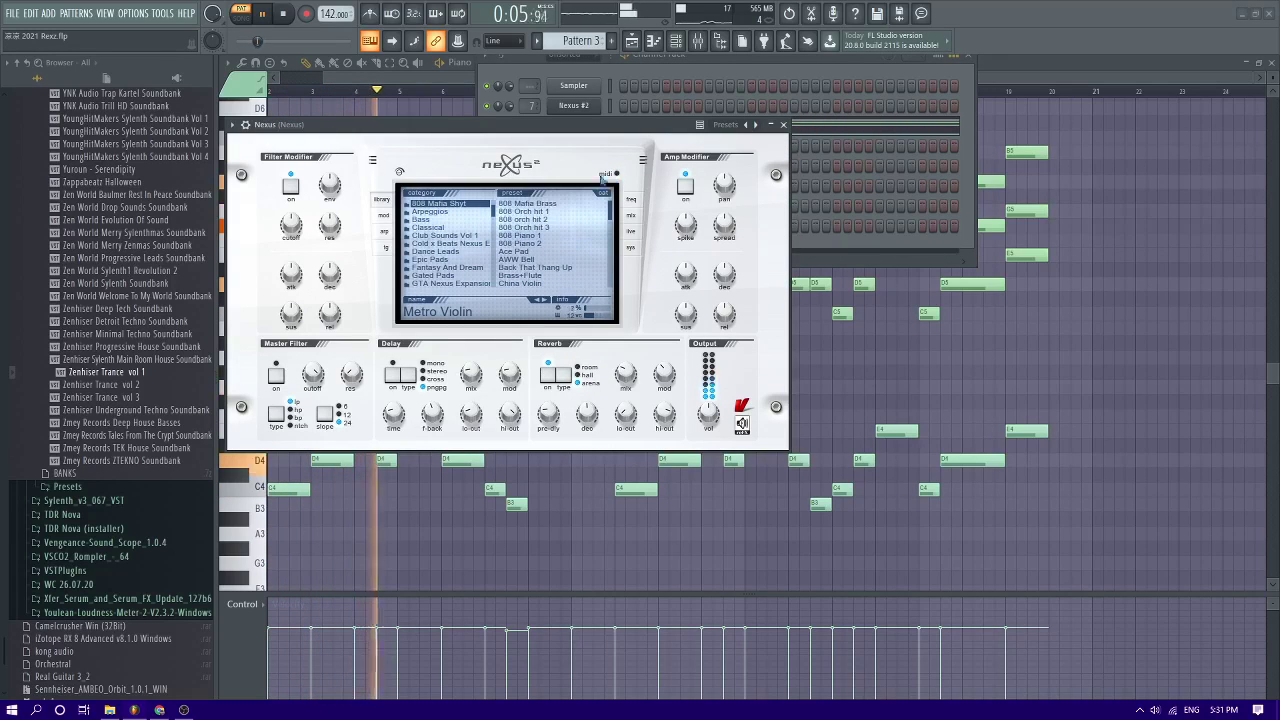
left_click_drag(492, 219, 492, 205)
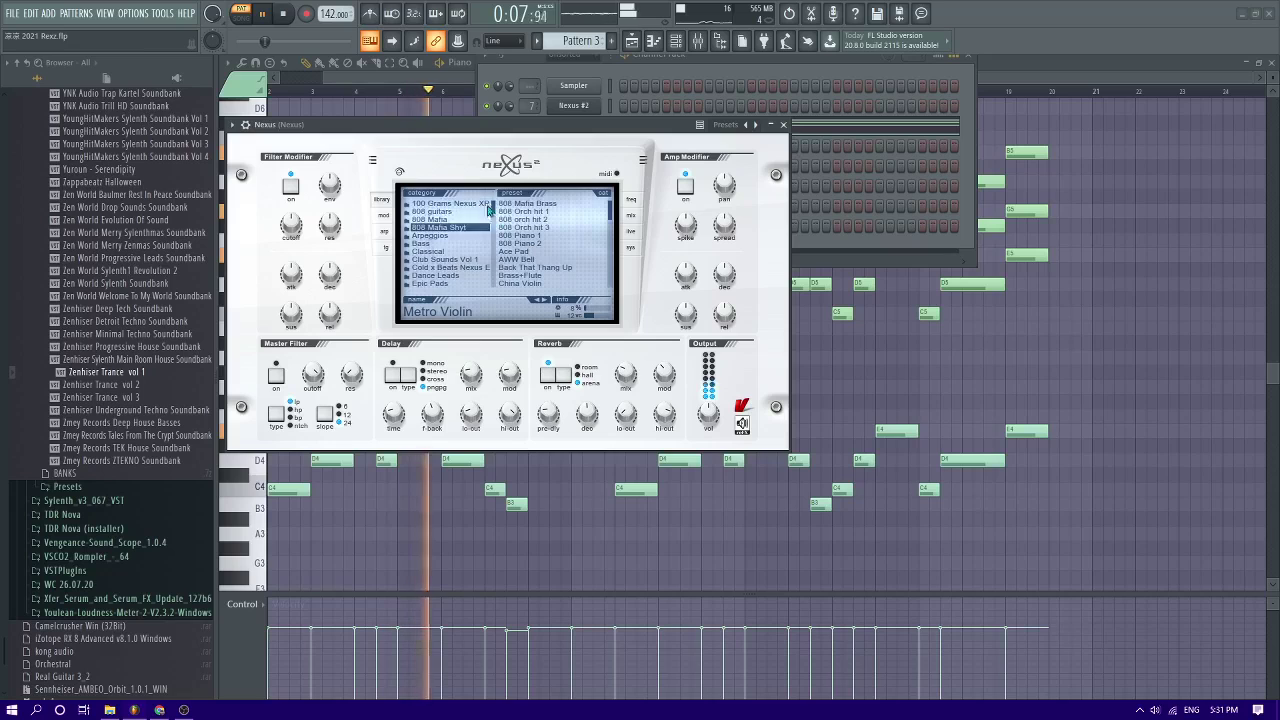
left_click(462, 220)
left_click(565, 262)
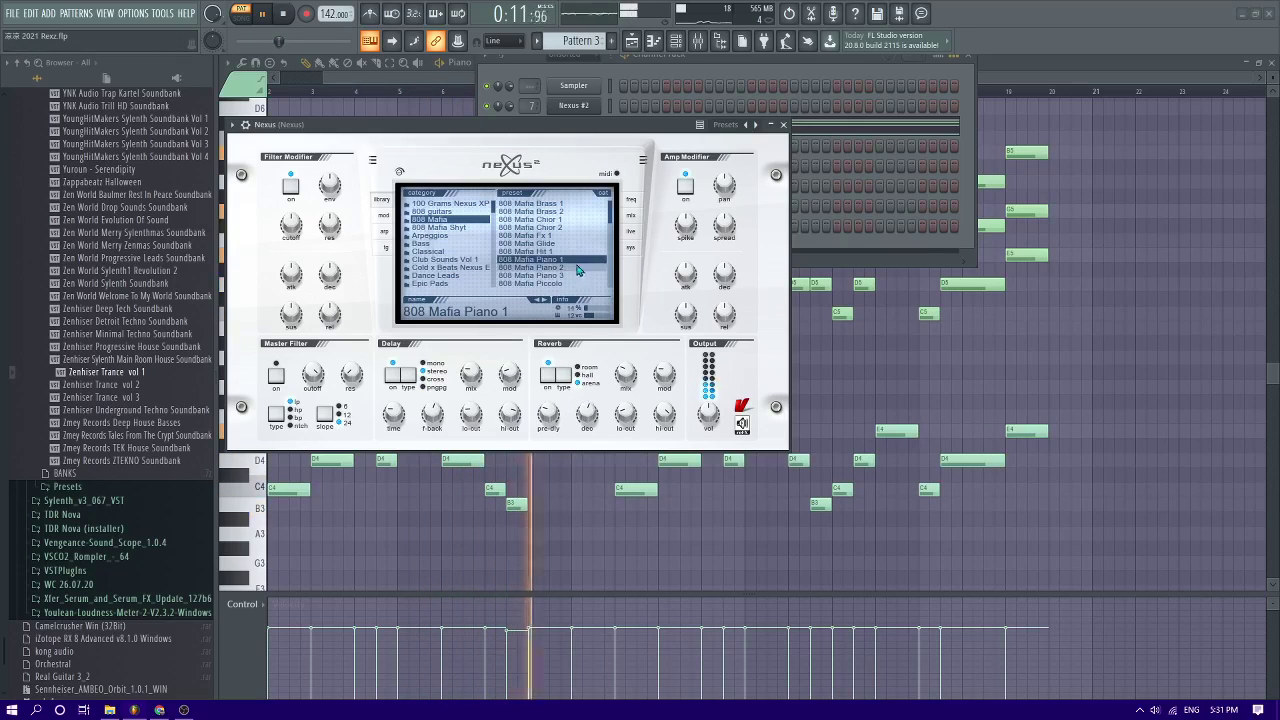
Transpose all of Pattern 3's notes down one octave in the piano roll
right_click(1115, 323)
key("ctrl+a")
key("ctrl+Down")
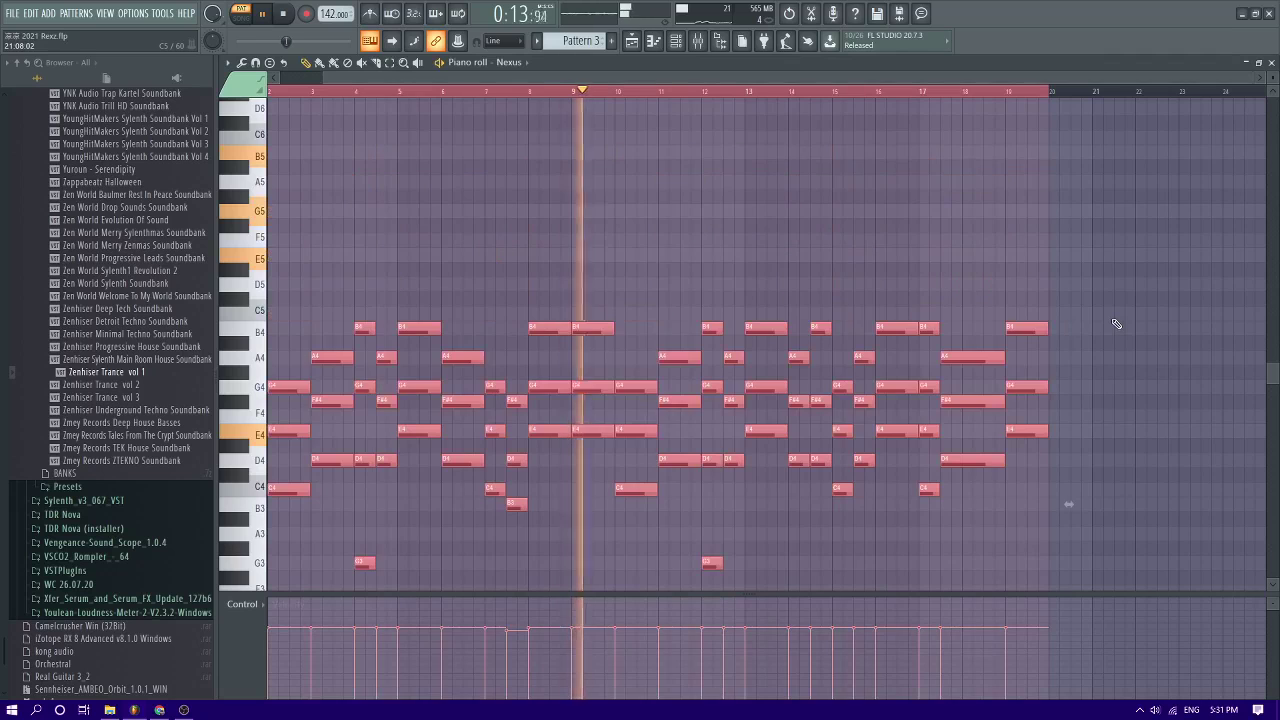
Play the soloed Pattern 2 clip from just before bar 41 and check its Nexus #2 insert level in the mixer
left_click(633, 42)
left_click(553, 92)
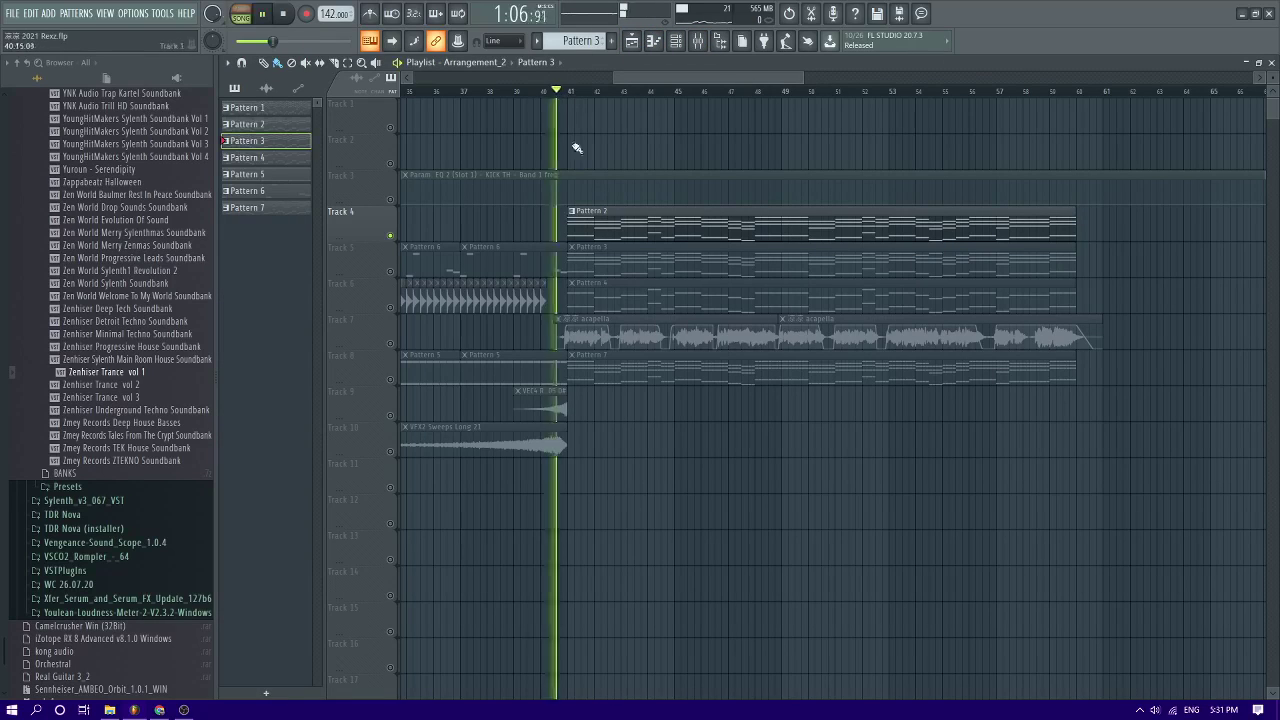
double_click(592, 226)
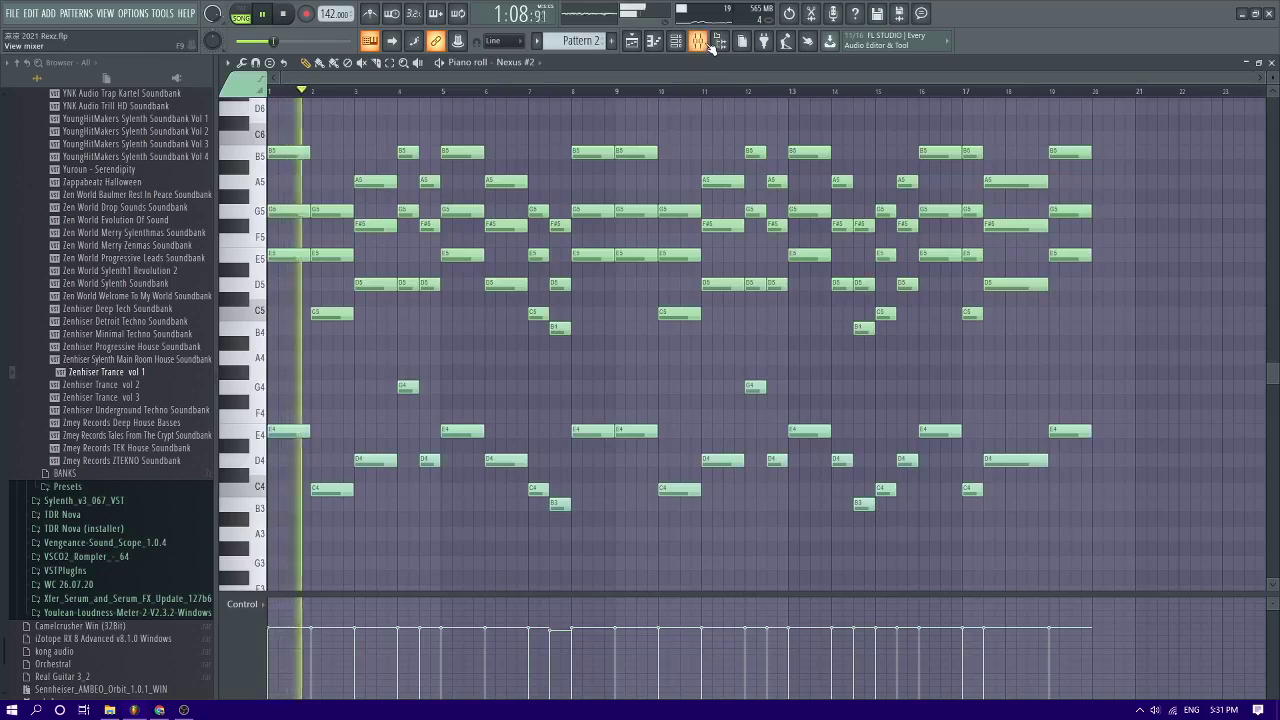
key("F9")
left_click(490, 262)
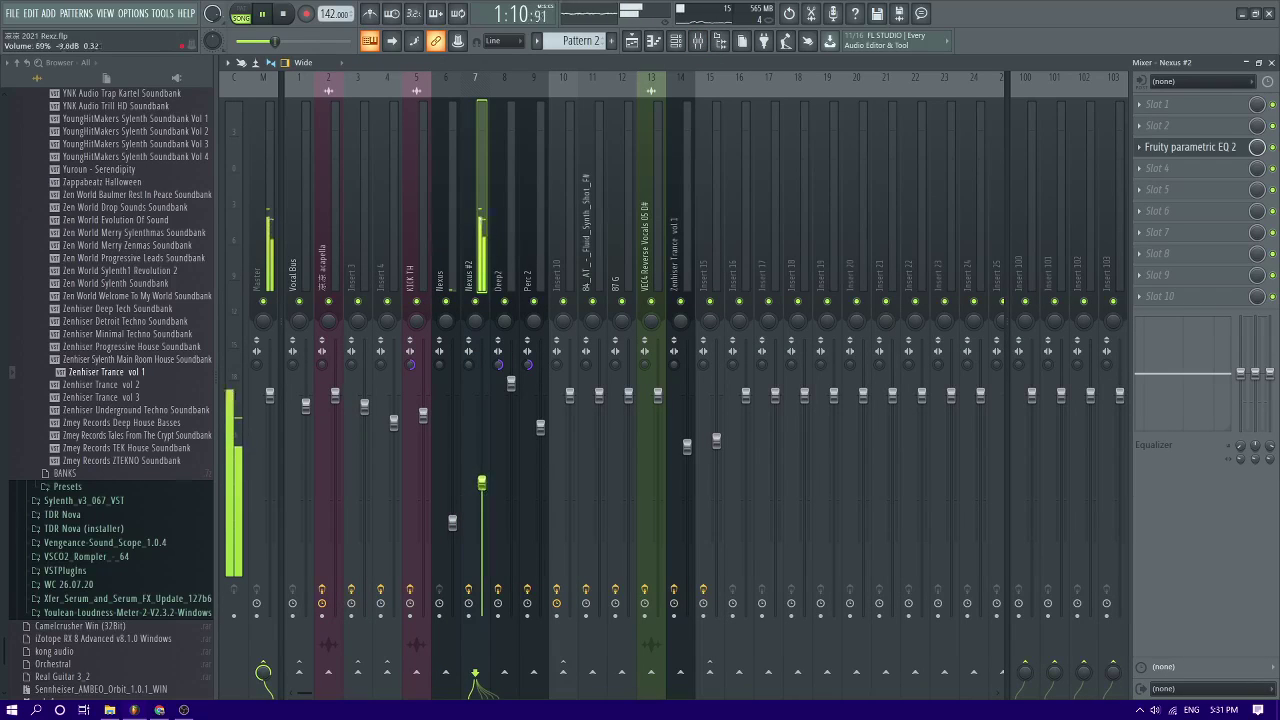
Return to the playlist and unsolo track 4 so that all tracks play together
left_click(631, 40)
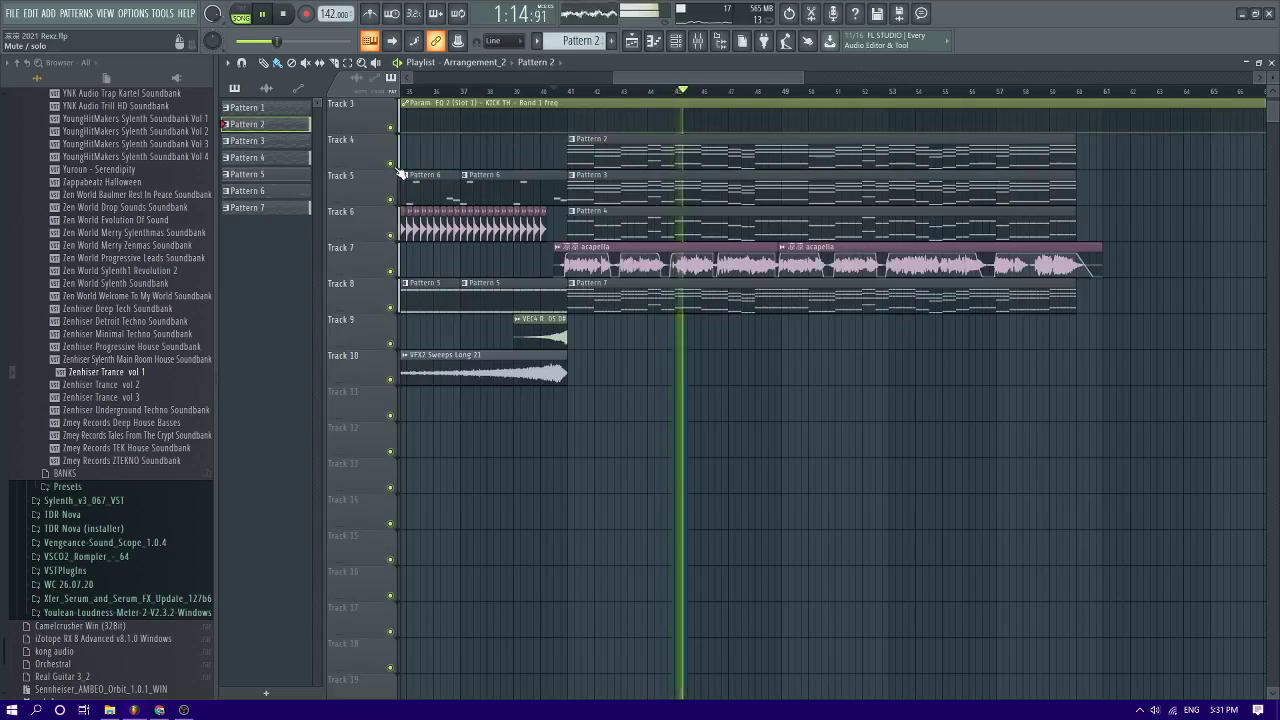
scroll(686, 391, "up", 2)
scroll(786, 449, "down", 3)
scroll(843, 455, "up", 4)
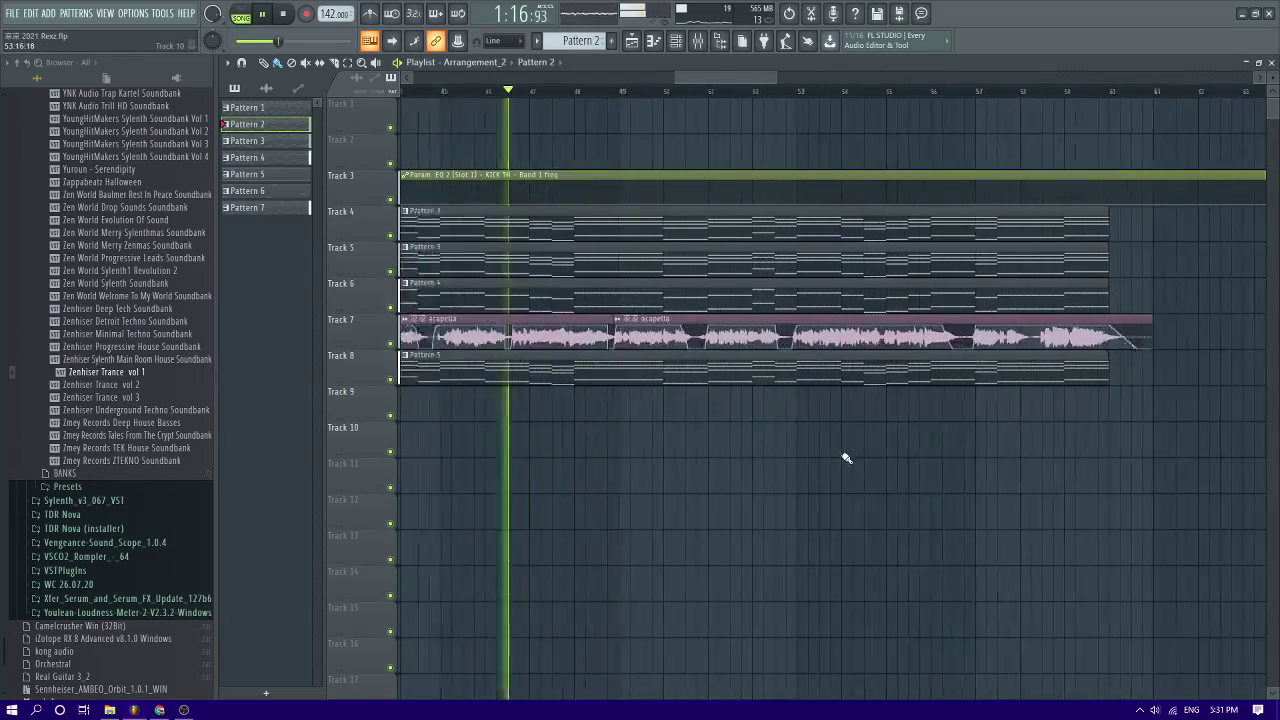
Examine the full playlist arrangement while the layered chords and acapella play
scroll(845, 456, "down", 3)
scroll(678, 228, "up", 3)
scroll(678, 228, "down", 3)
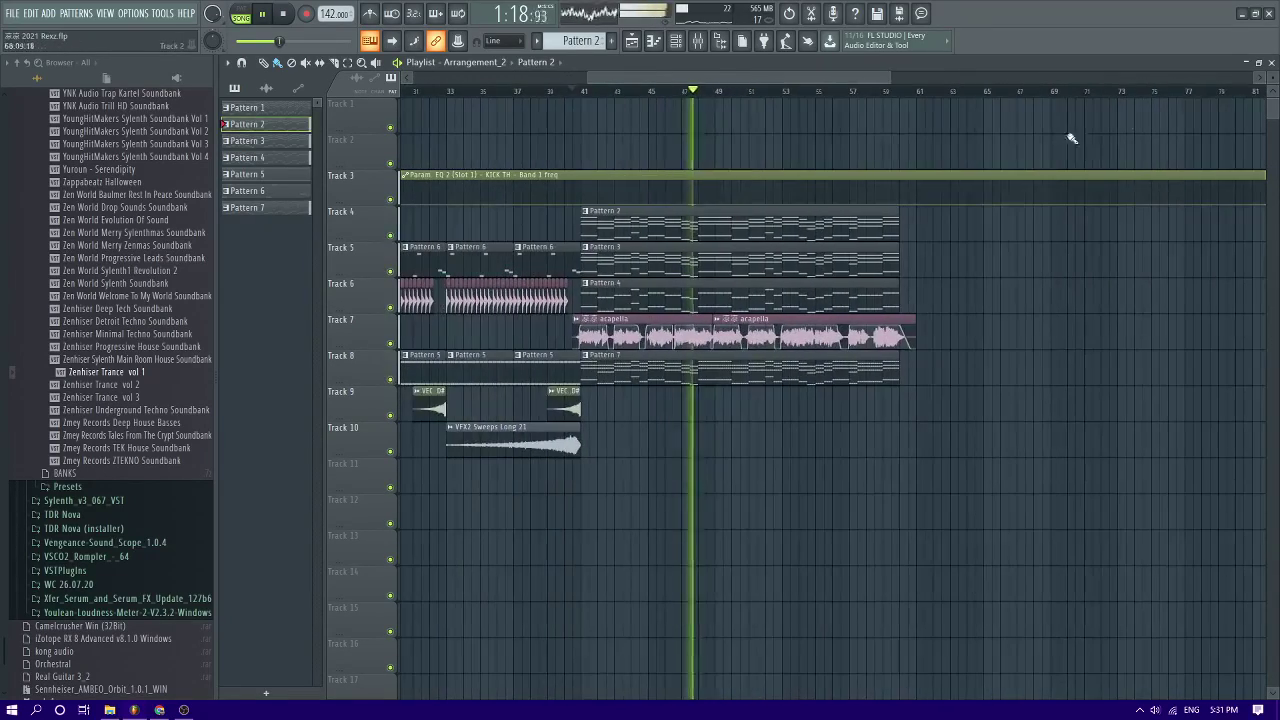
left_click_drag(1272, 78, 1272, 105)
scroll(1071, 137, "down", 4)
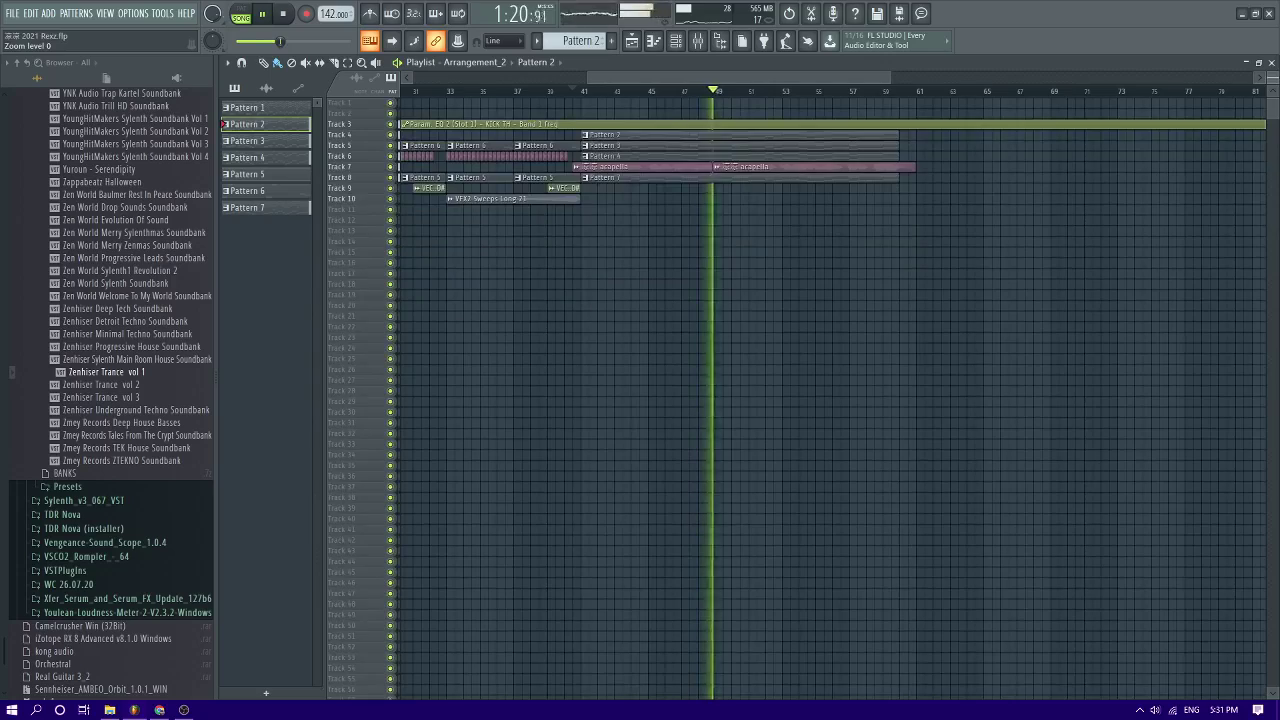
scroll(887, 264, "up", 4)
scroll(887, 264, "down", 4)
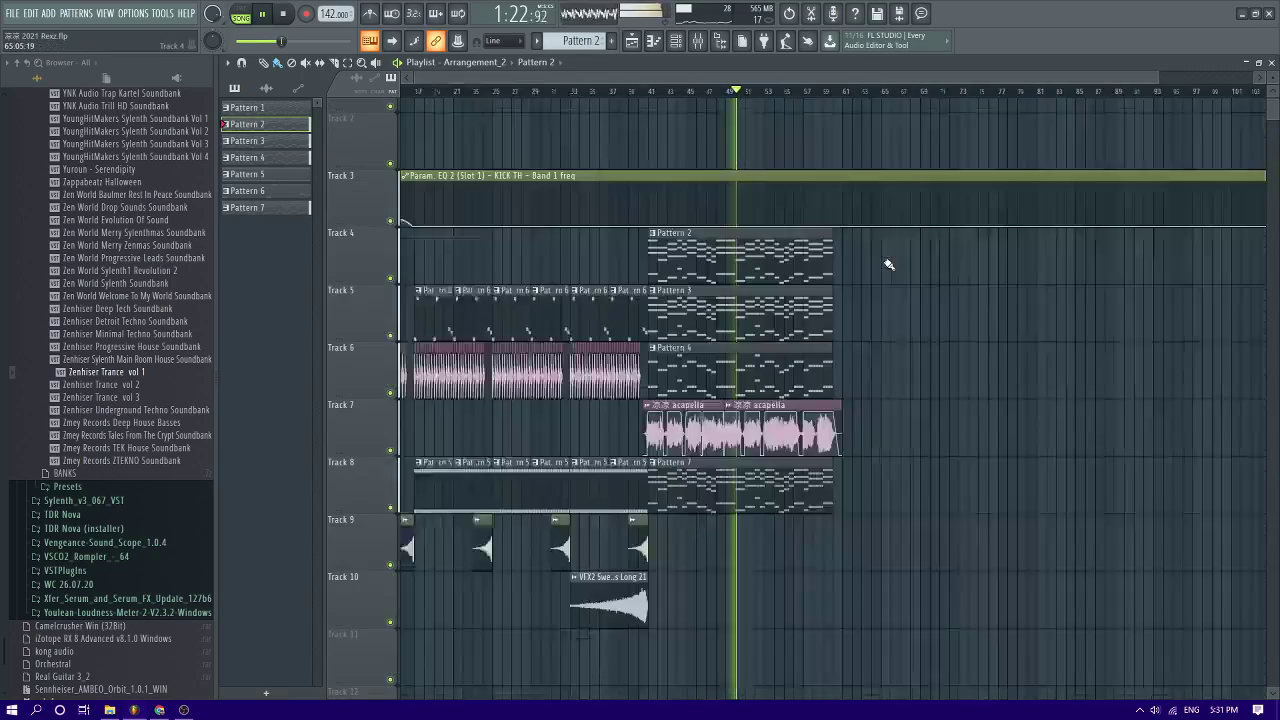
scroll(787, 280, "up", 4)
left_click_drag(1272, 84, 1272, 95)
scroll(889, 264, "down", 2)
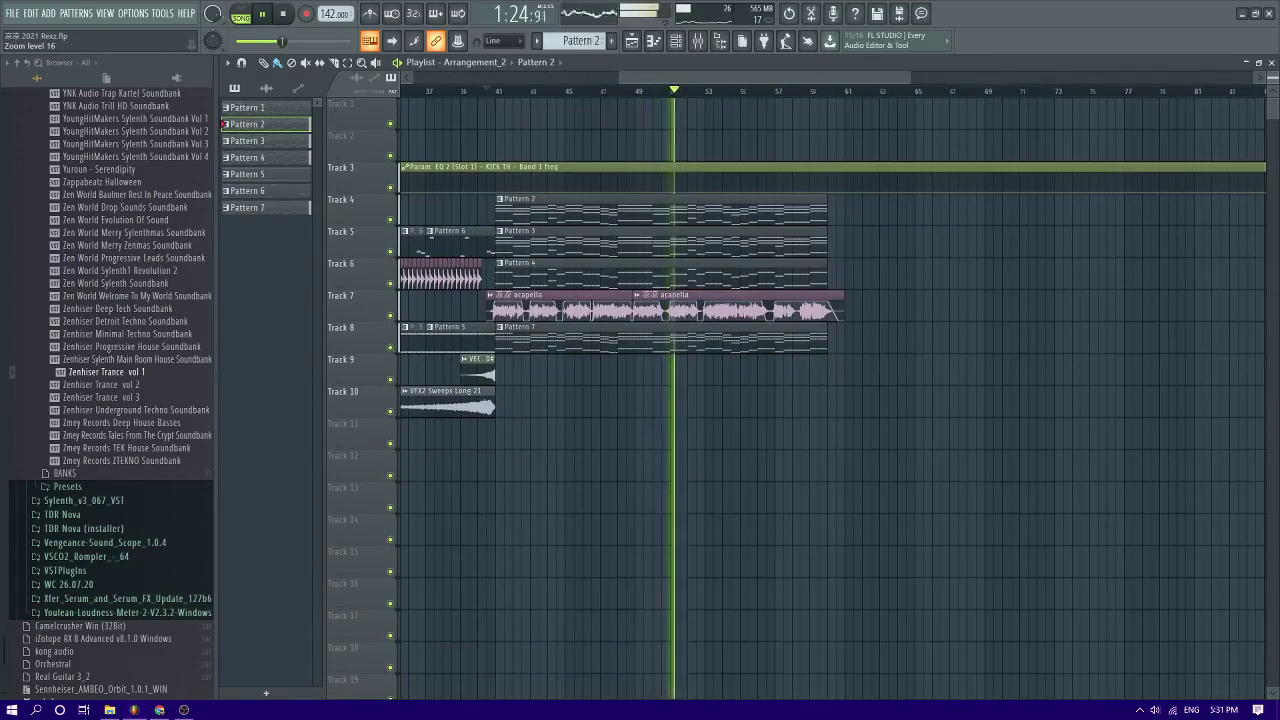
Collapse the browser structure and expand the My Package folder to view its sample packs
scroll(140, 215, "up", 4)
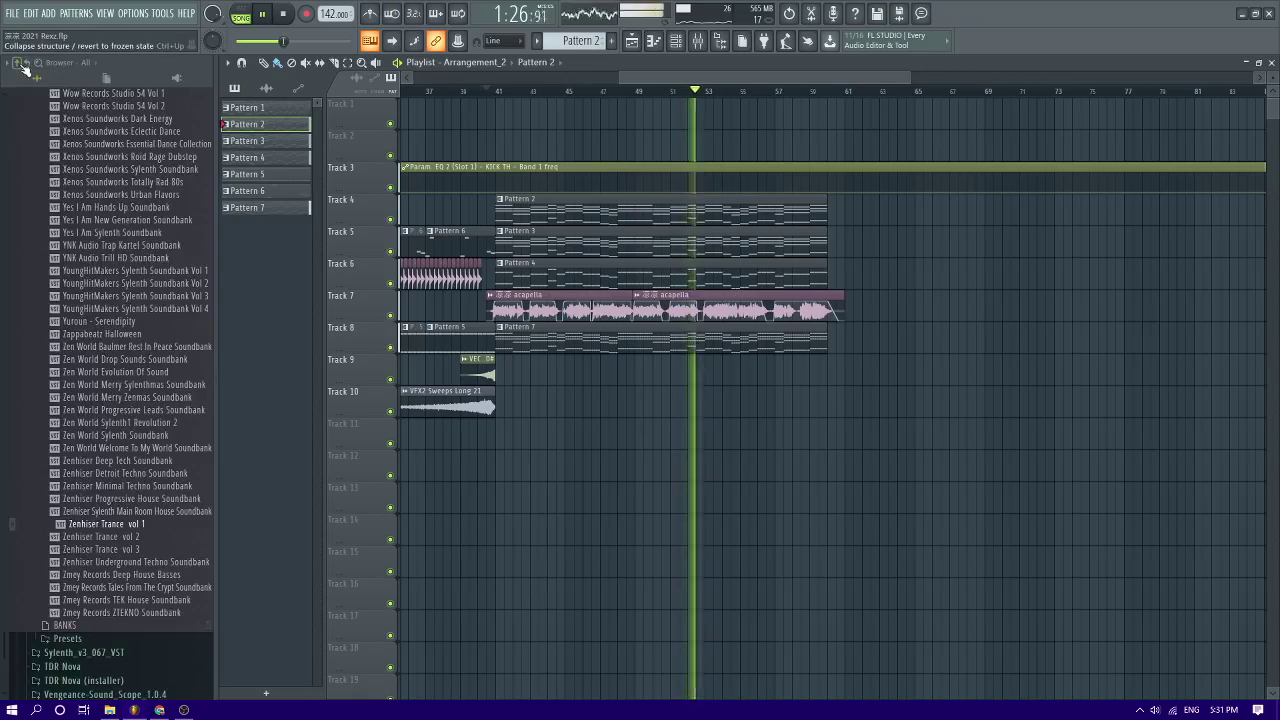
left_click(19, 64)
scroll(486, 354, "down", 4)
left_click(54, 342)
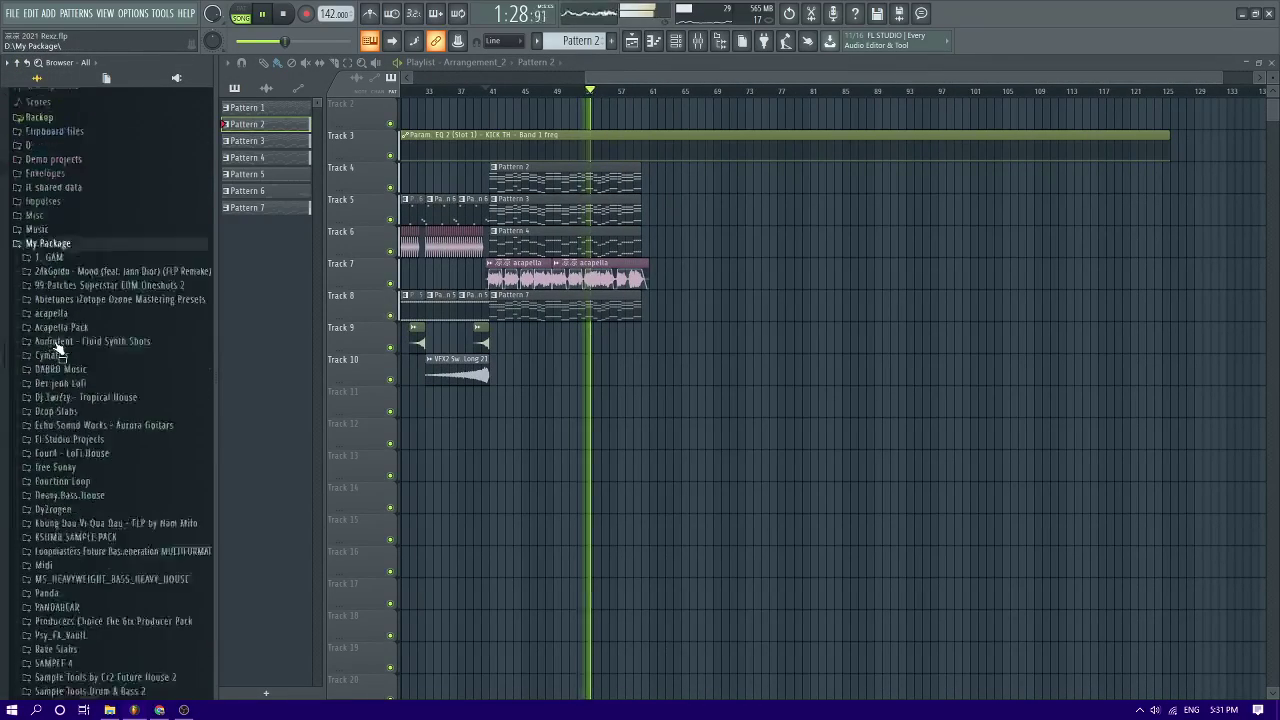
scroll(57, 350, "down", 5)
scroll(503, 110, "up", 3)
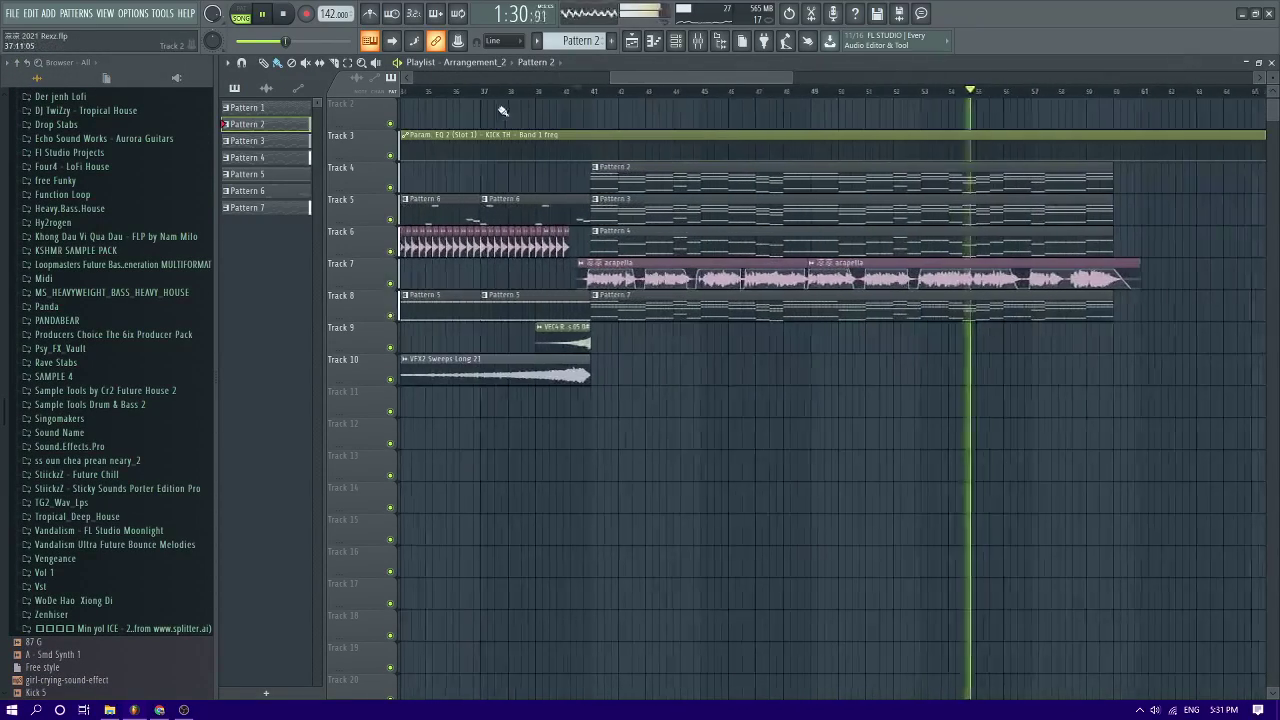
Replay the acapella section from just before bar 41 and review how all the chord layers sound together
key("space")
scroll(592, 200, "up", 5)
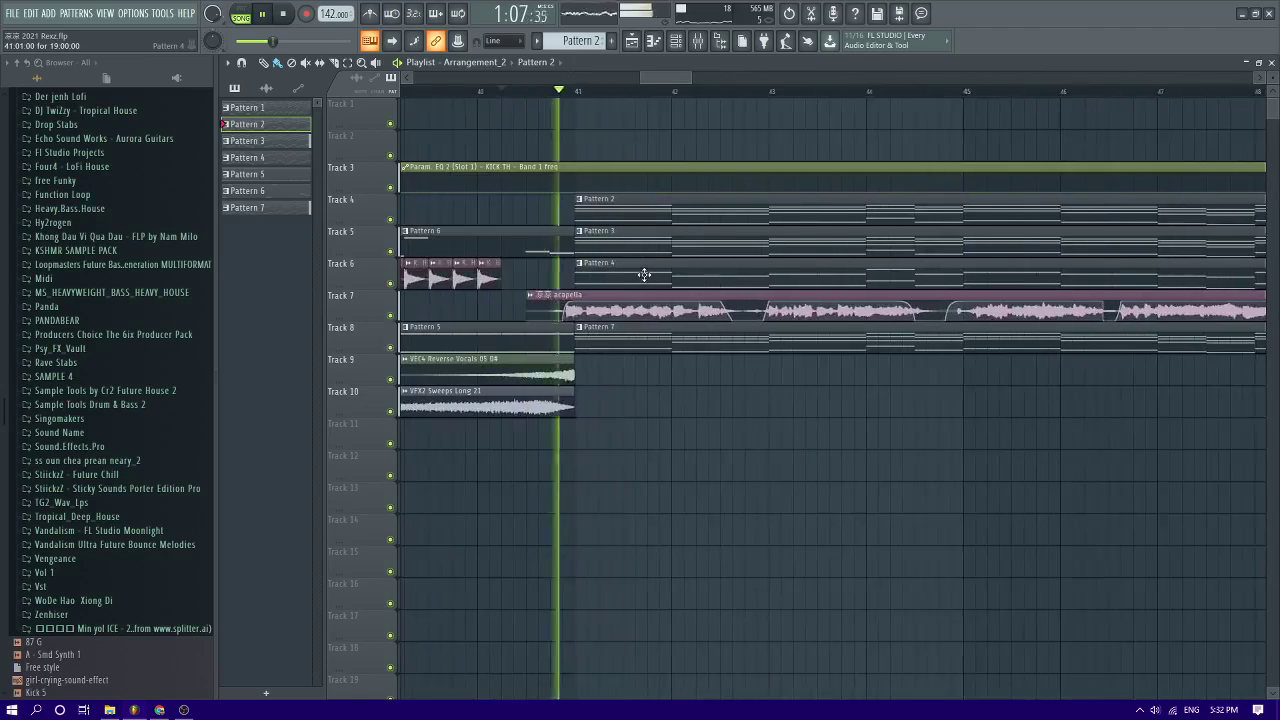
scroll(644, 276, "down", 3)
scroll(643, 275, "down", 3)
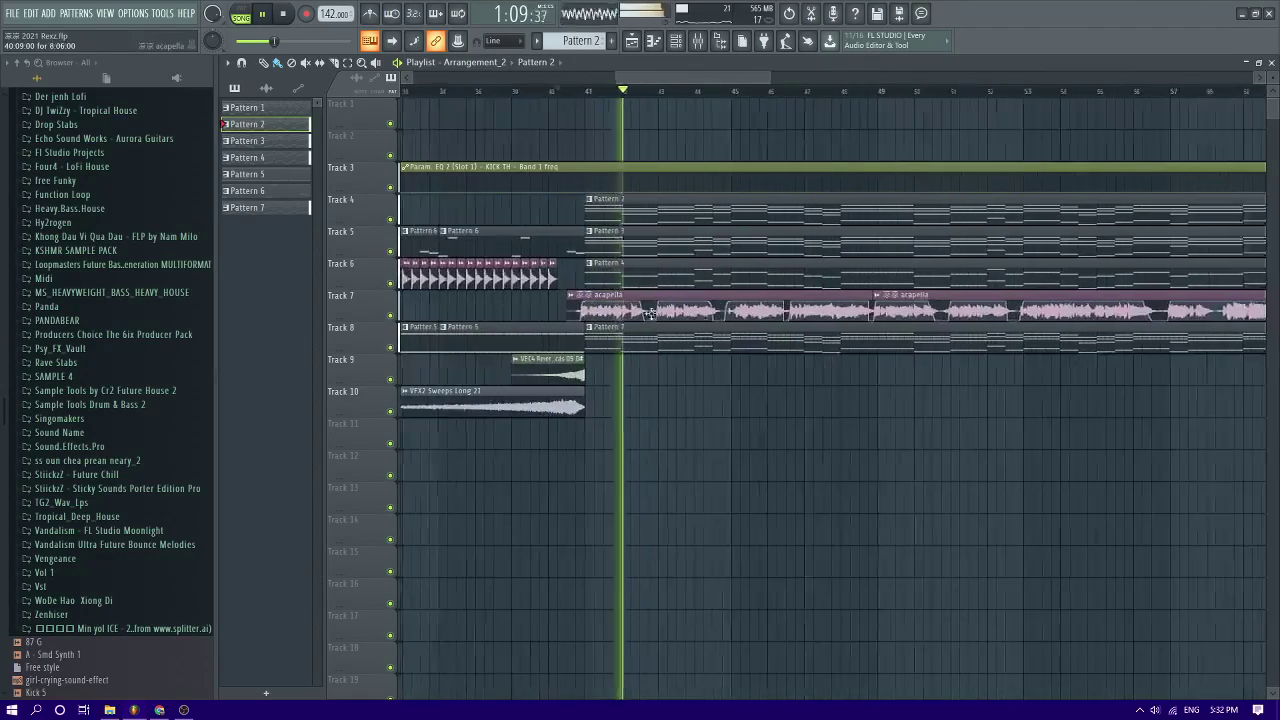
scroll(652, 282, "down", 1)
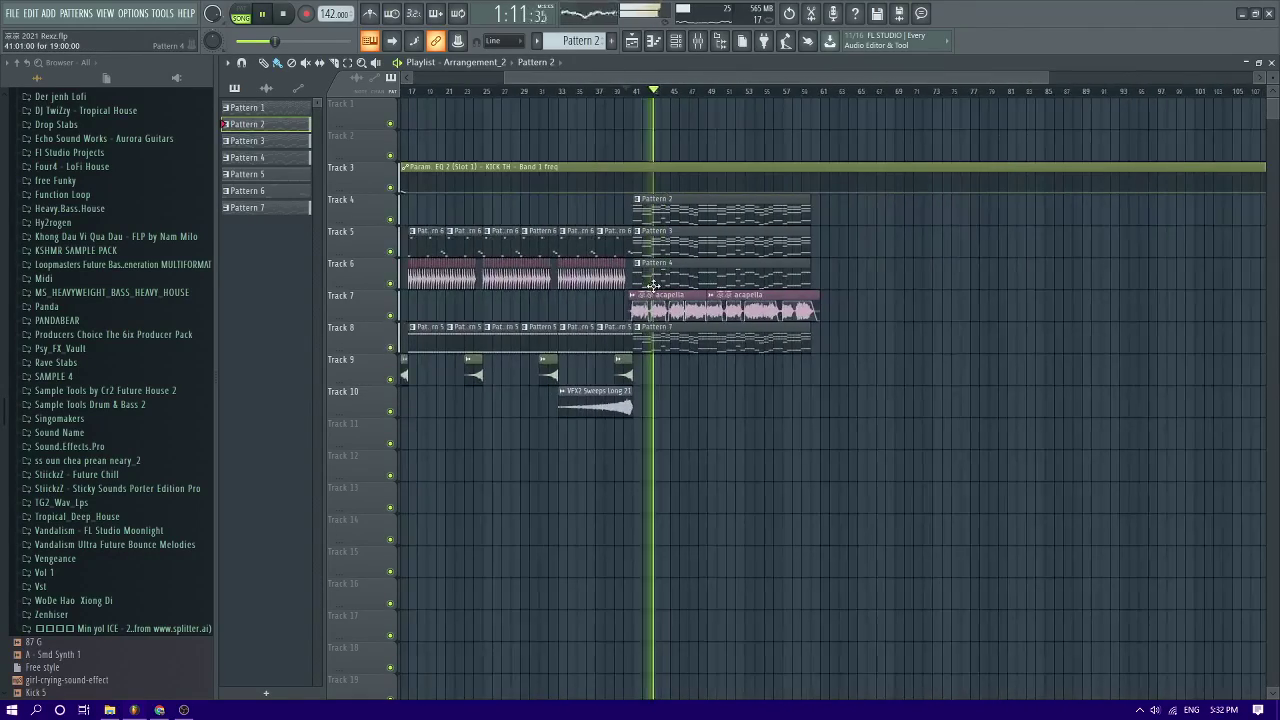
scroll(641, 280, "down", 2)
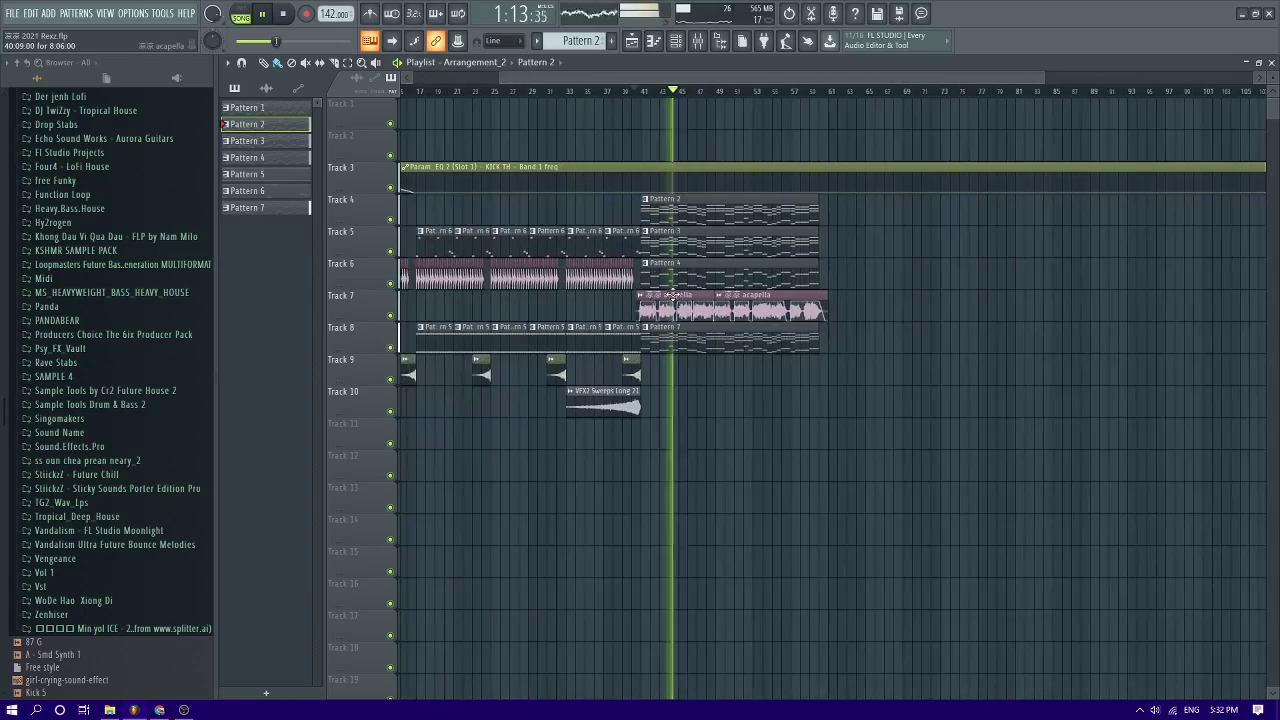
scroll(673, 296, "up", 3)
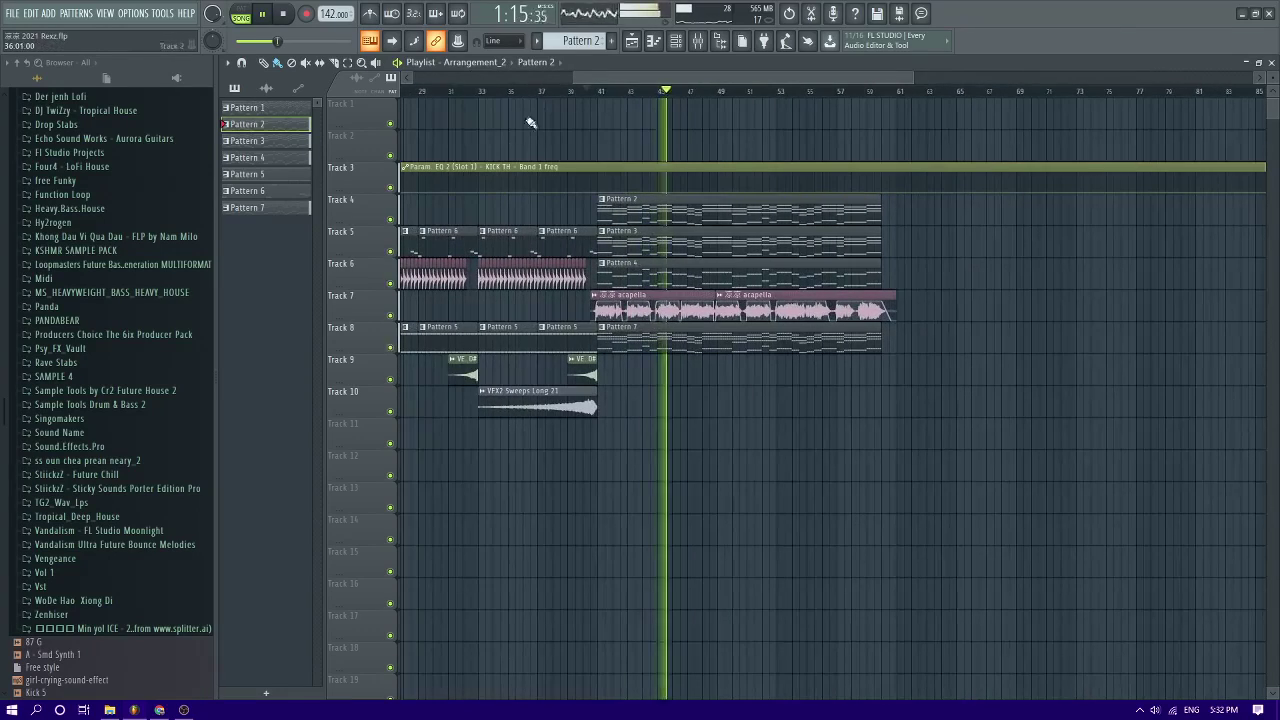
Clone the current playlist arrangement under the name Arrangement_3
left_click(479, 63)
left_click(491, 128)
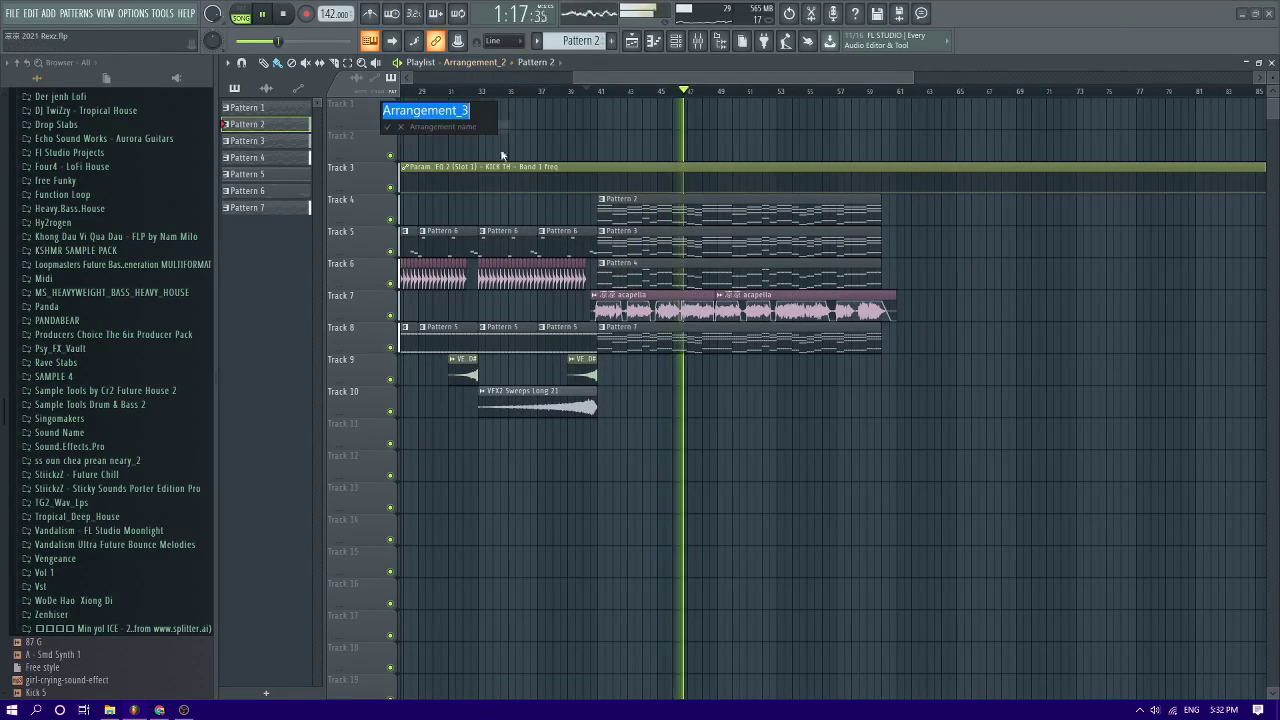
scroll(545, 285, "down", 2)
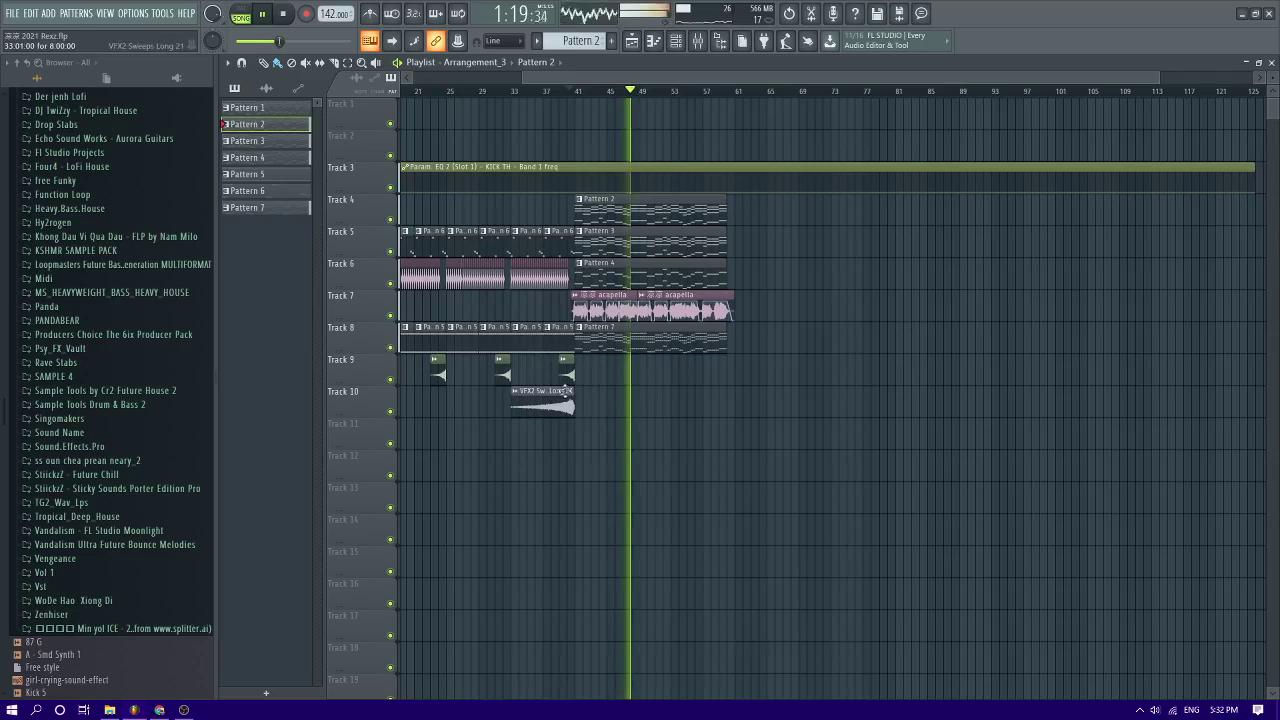
Delete the clips before bar 41 on tracks 5, 6, 8, 9 and 10, keeping the acapella and its chord patterns
left_click_drag(401, 208, 189, 248)
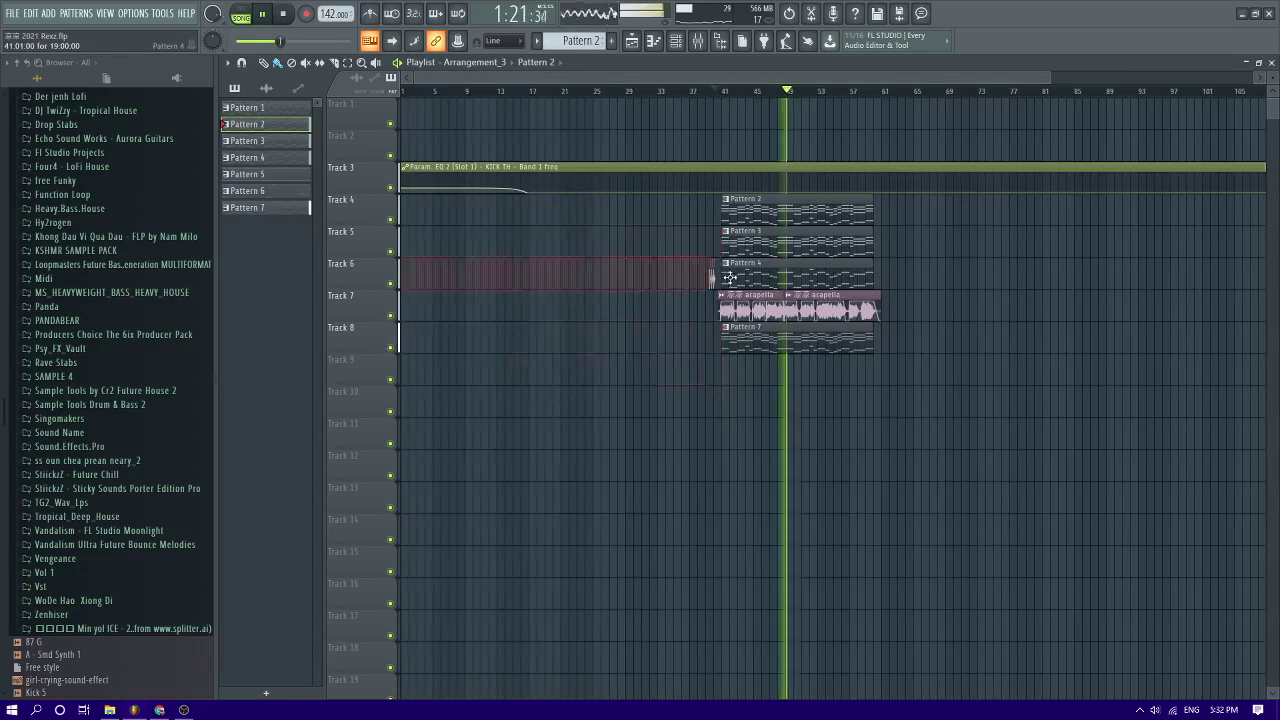
scroll(730, 277, "up", 2)
right_click(695, 276)
scroll(700, 277, "down", 1)
scroll(818, 277, "up", 3)
Play Arrangement_3 from bar 40 to review the acapella with its chord layers, and stop playback
key("space")
left_click(438, 92)
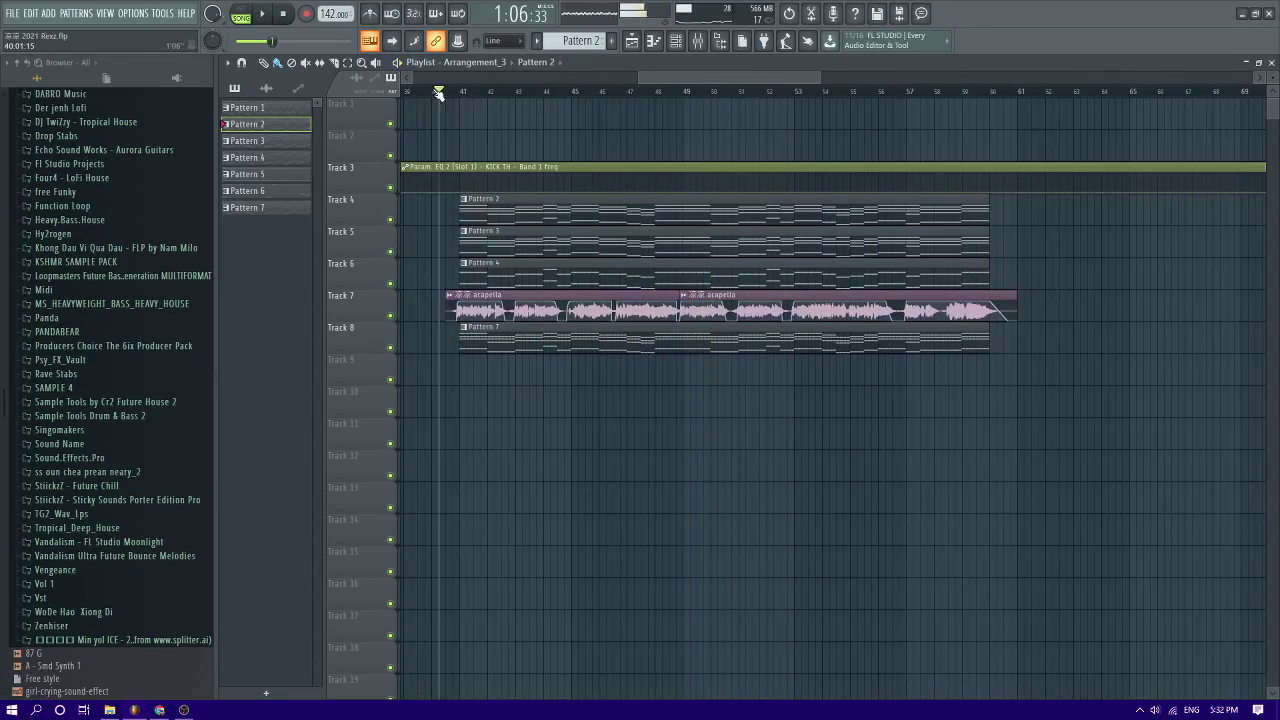
key("space")
scroll(468, 108, "up", 2)
scroll(434, 223, "up", 3)
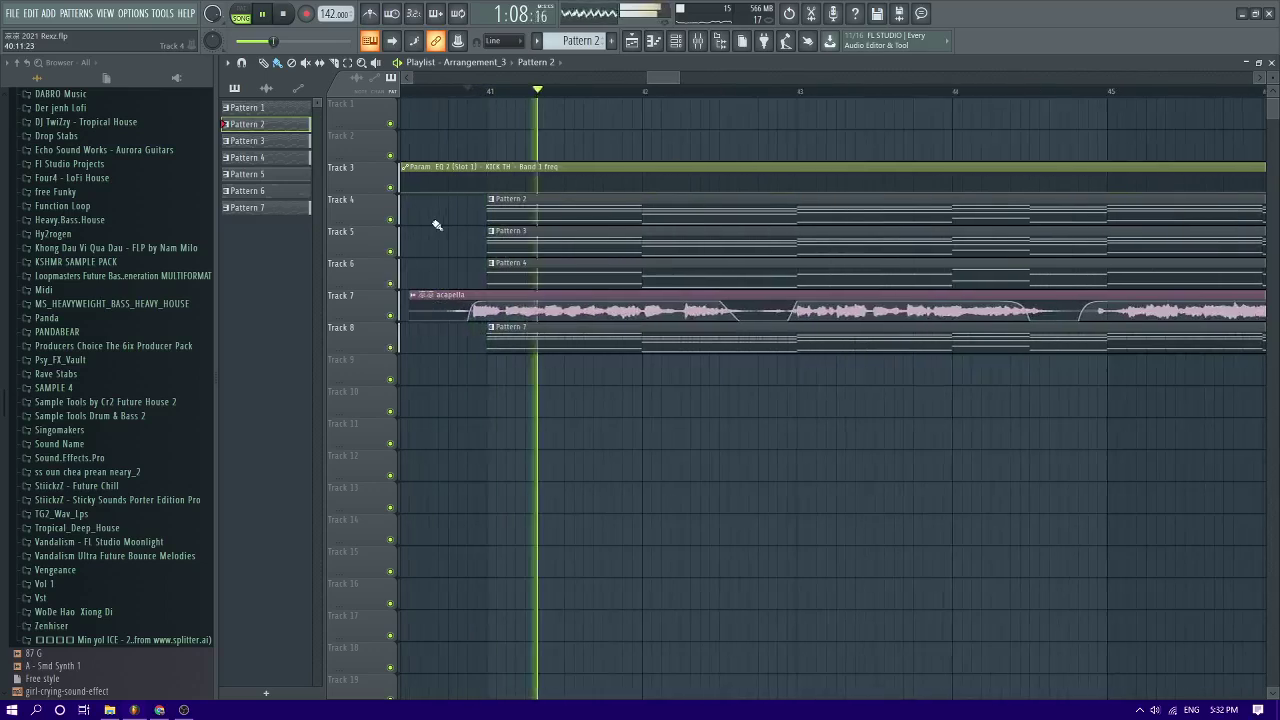
scroll(526, 274, "down", 6)
scroll(582, 380, "up", 1)
scroll(580, 379, "up", 2)
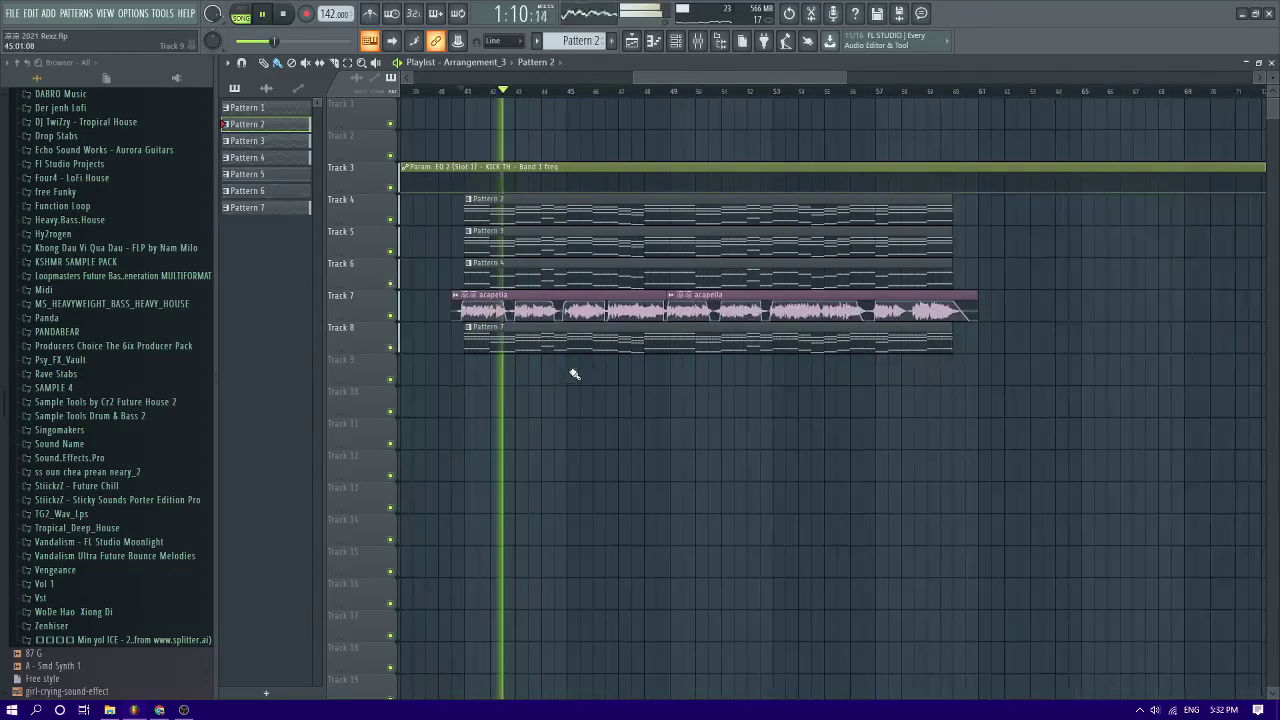
scroll(572, 374, "down", 1)
scroll(534, 282, "down", 2)
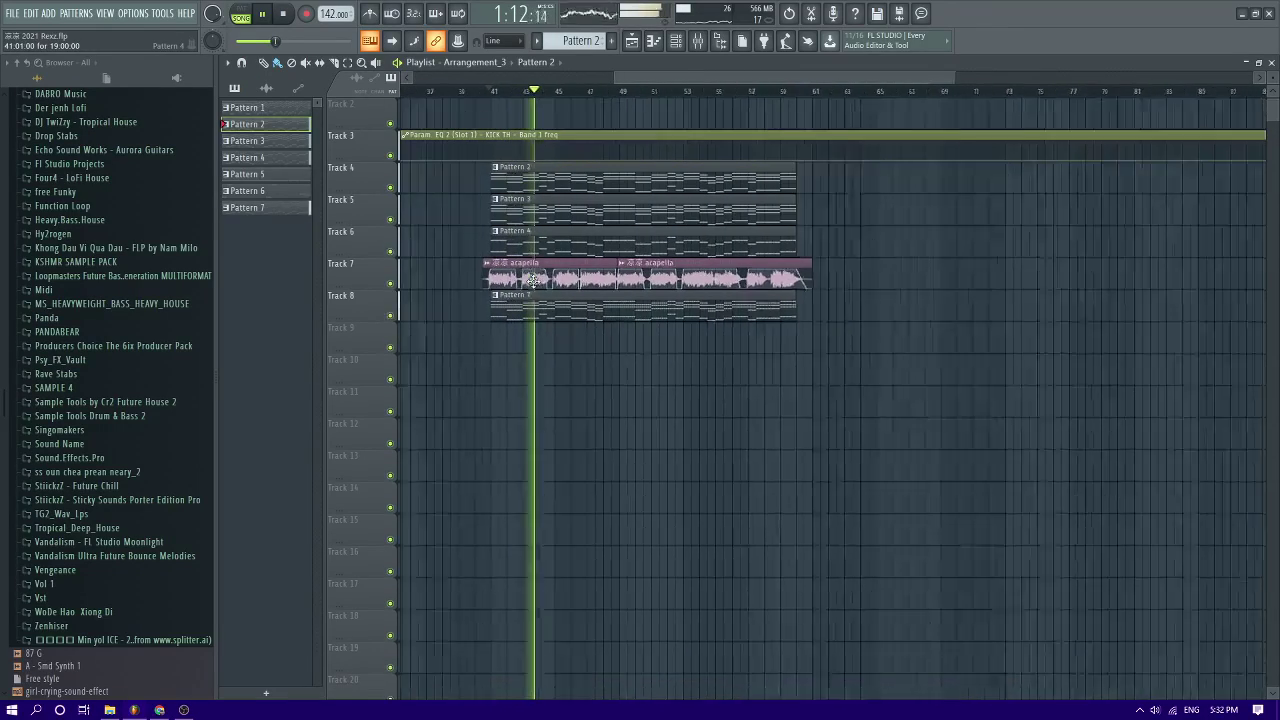
key("space")
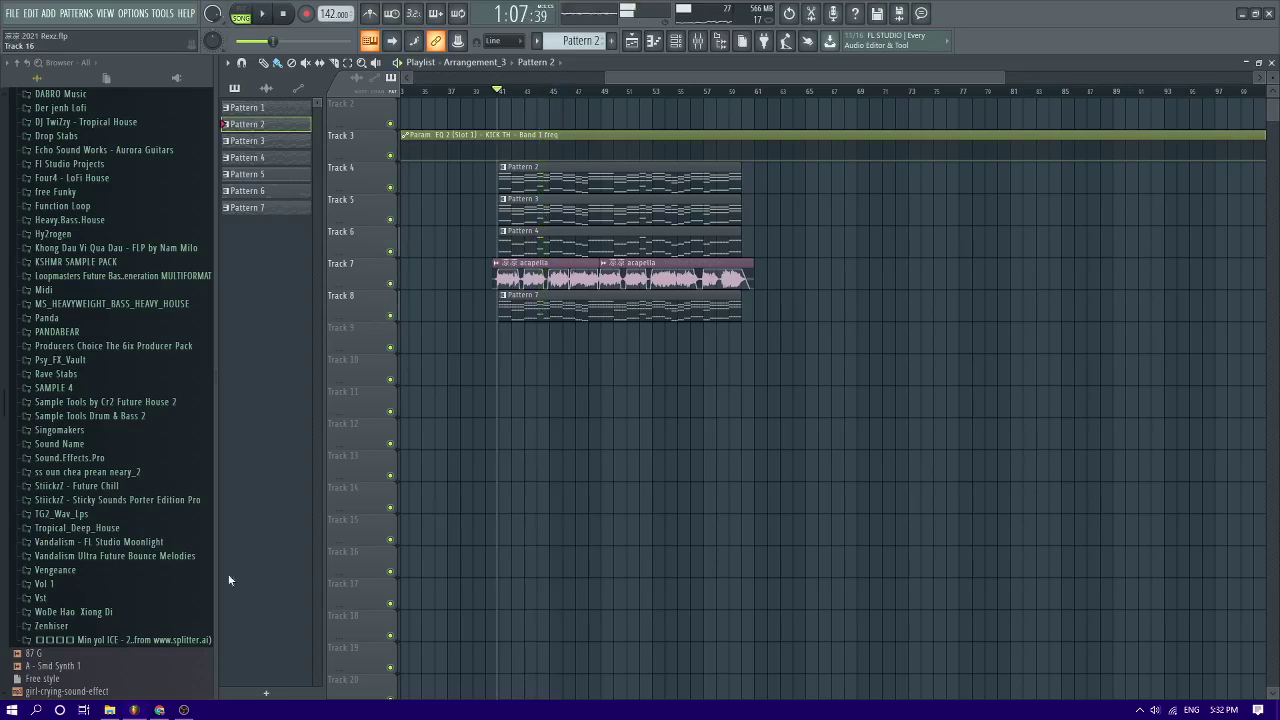
Switch to Facebook Live Producer in the browser to check the live stream's comments, and return to FL Studio
left_click(158, 710)
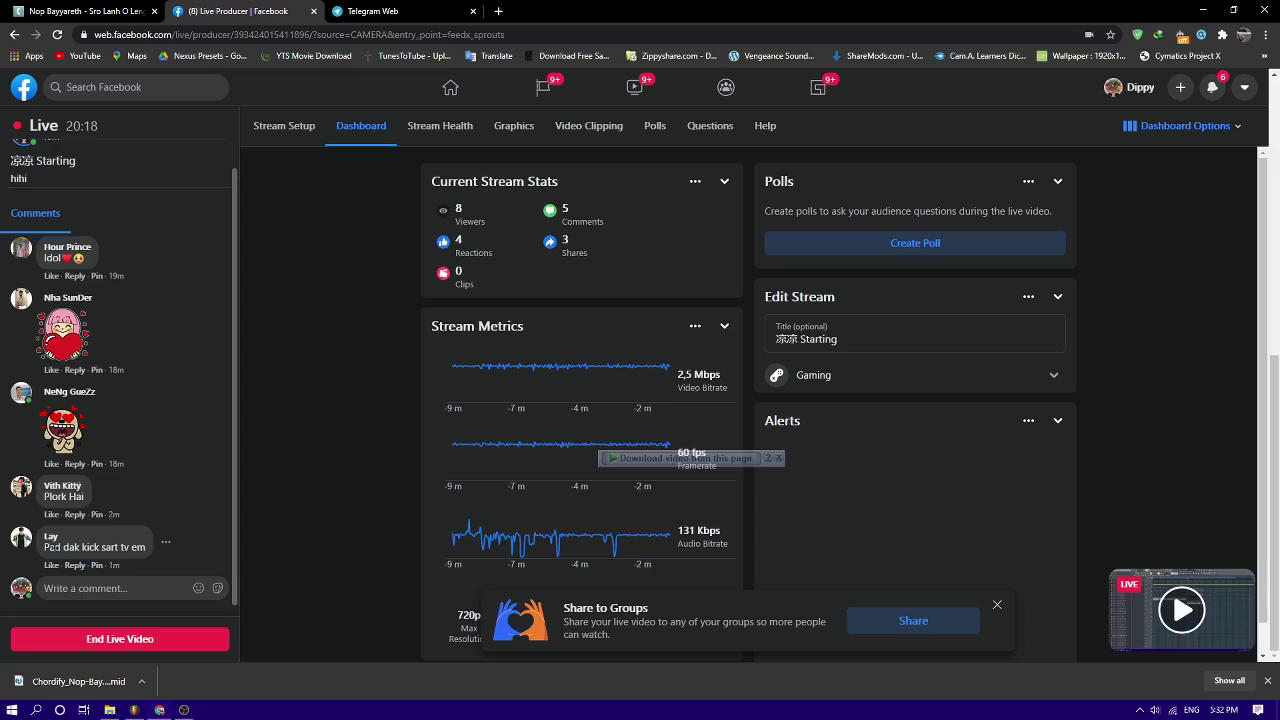
left_click(136, 709)
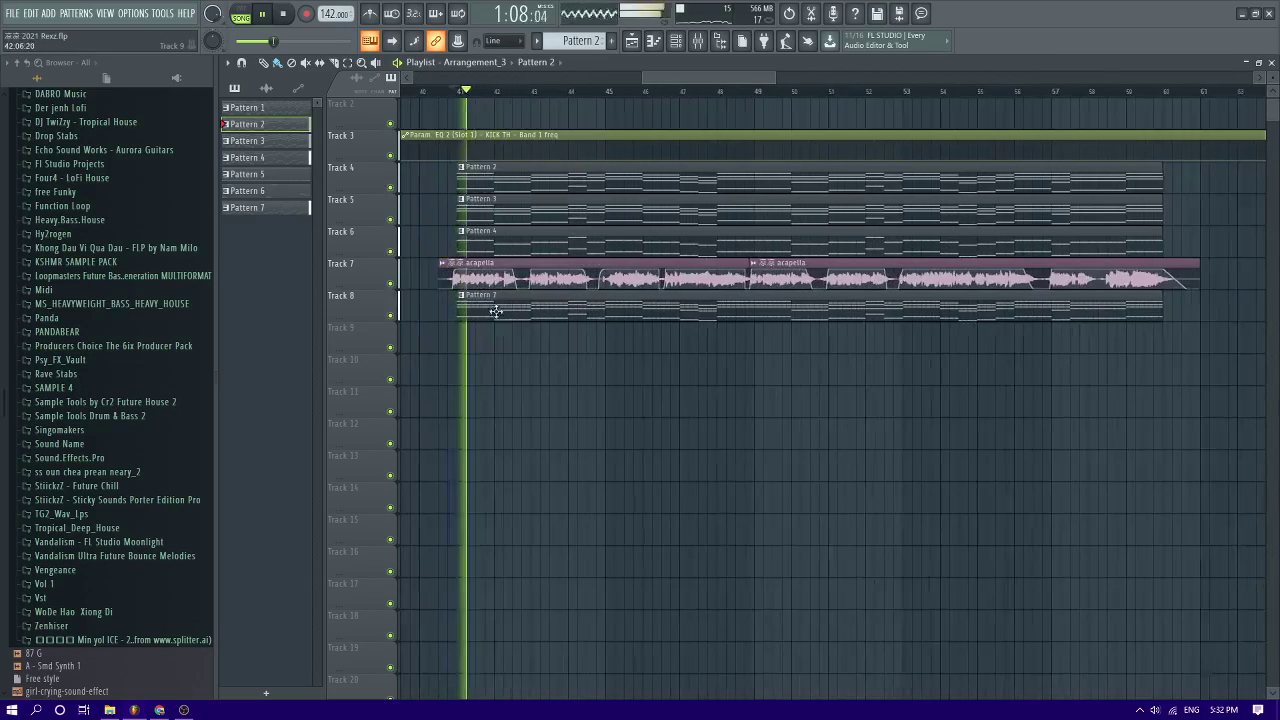
During playback, slightly lower the volume fader of the Nexus #2 mixer track
right_click(392, 188)
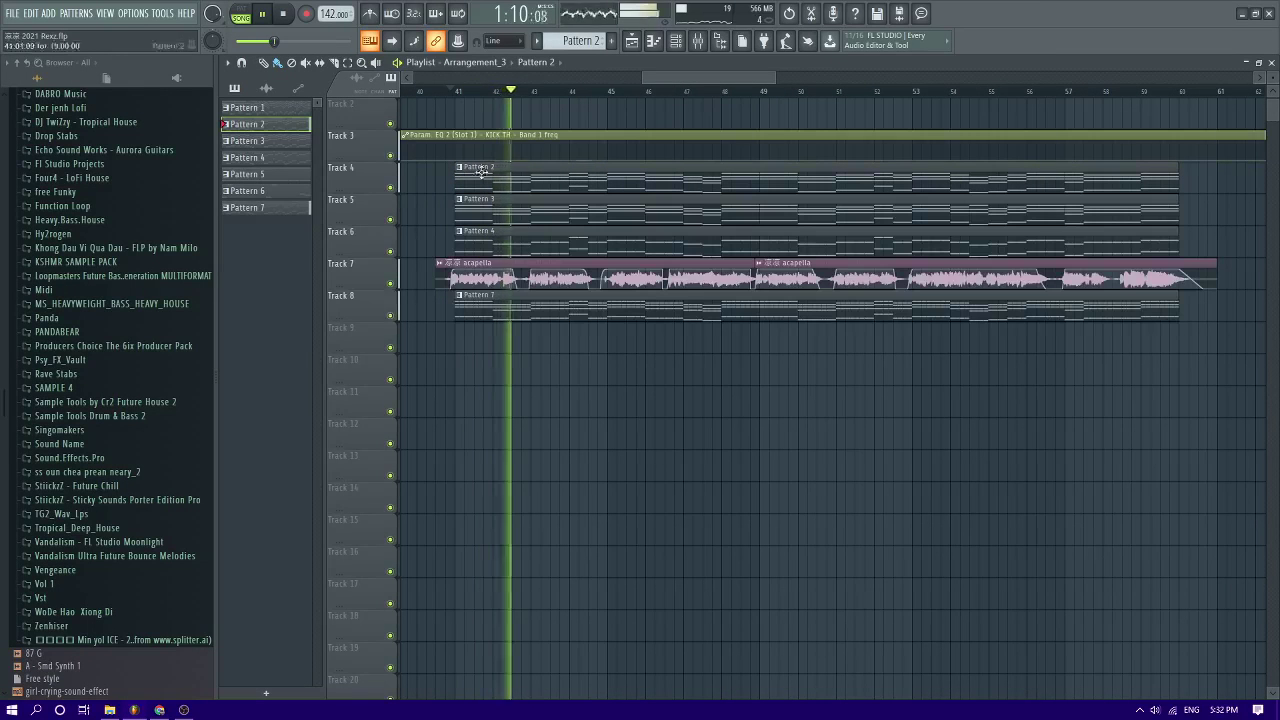
left_click(698, 41)
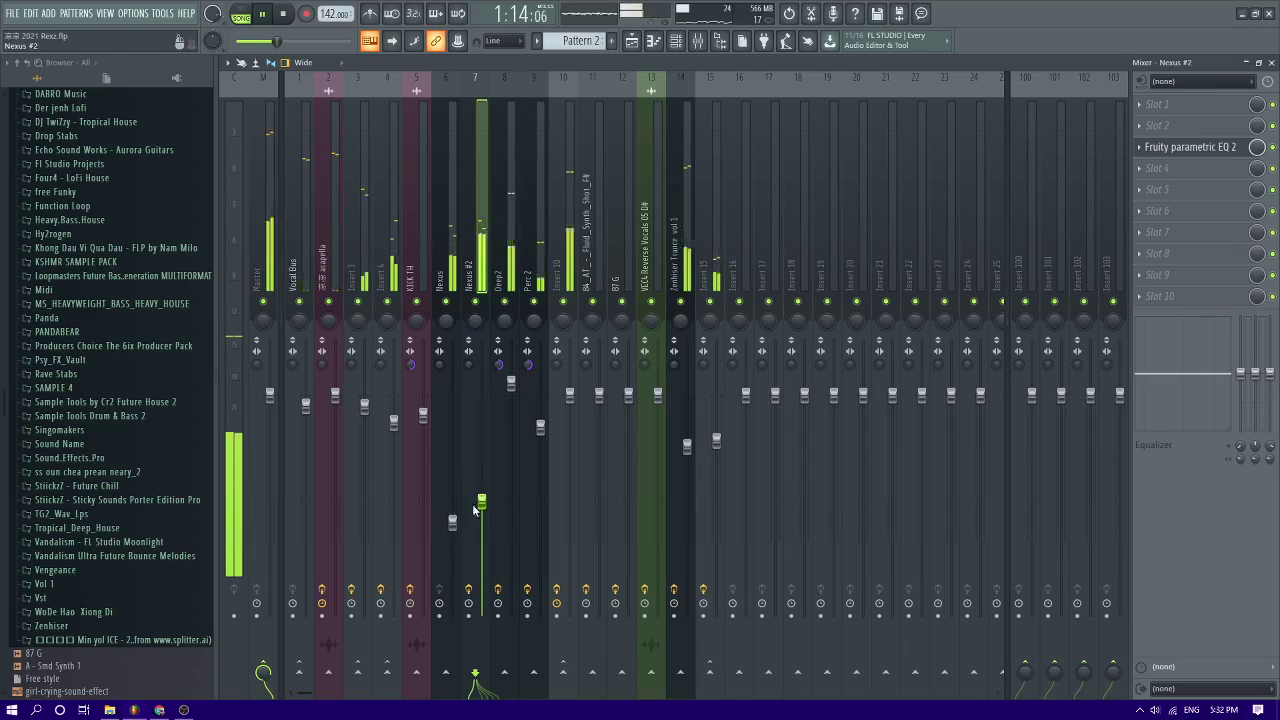
left_click_drag(474, 507, 474, 412)
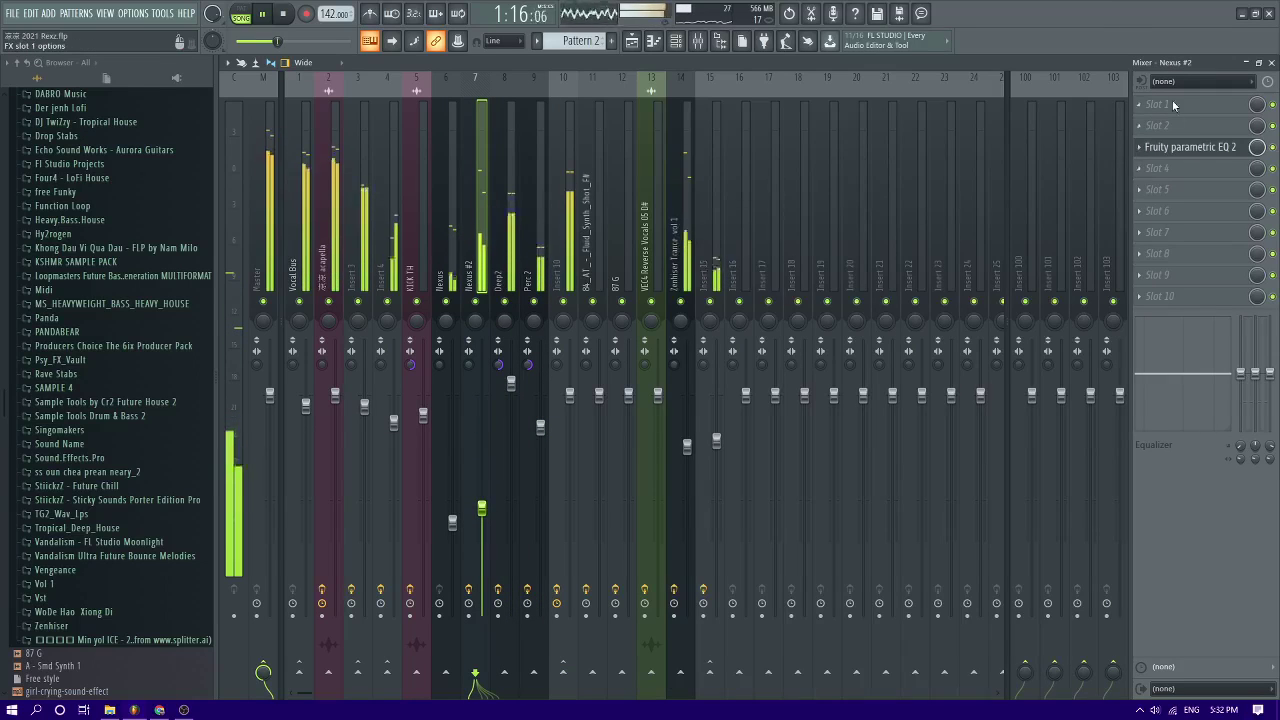
Load Kickstart-64bit in the first effect slot of the Nexus #2 mixer track and choose the fifth curve in its upper row
left_click(1174, 106)
left_click(700, 508)
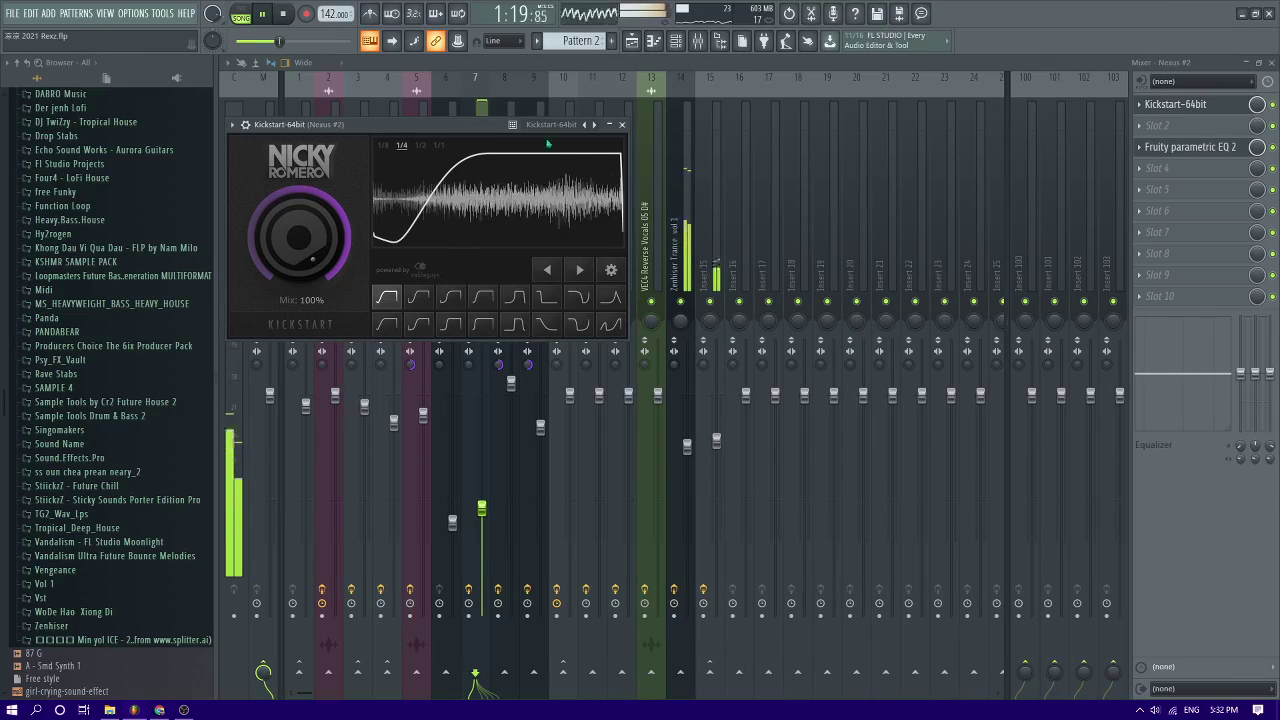
left_click(474, 98)
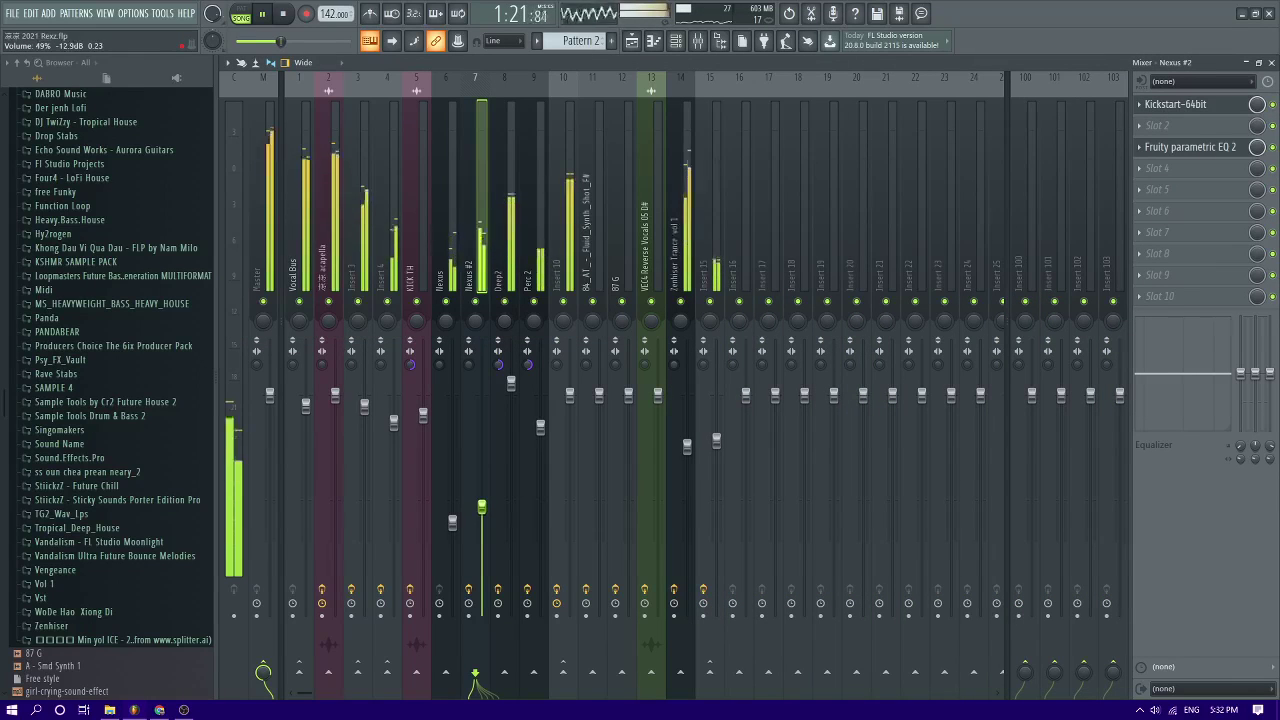
left_click(1151, 122)
left_click(1165, 109)
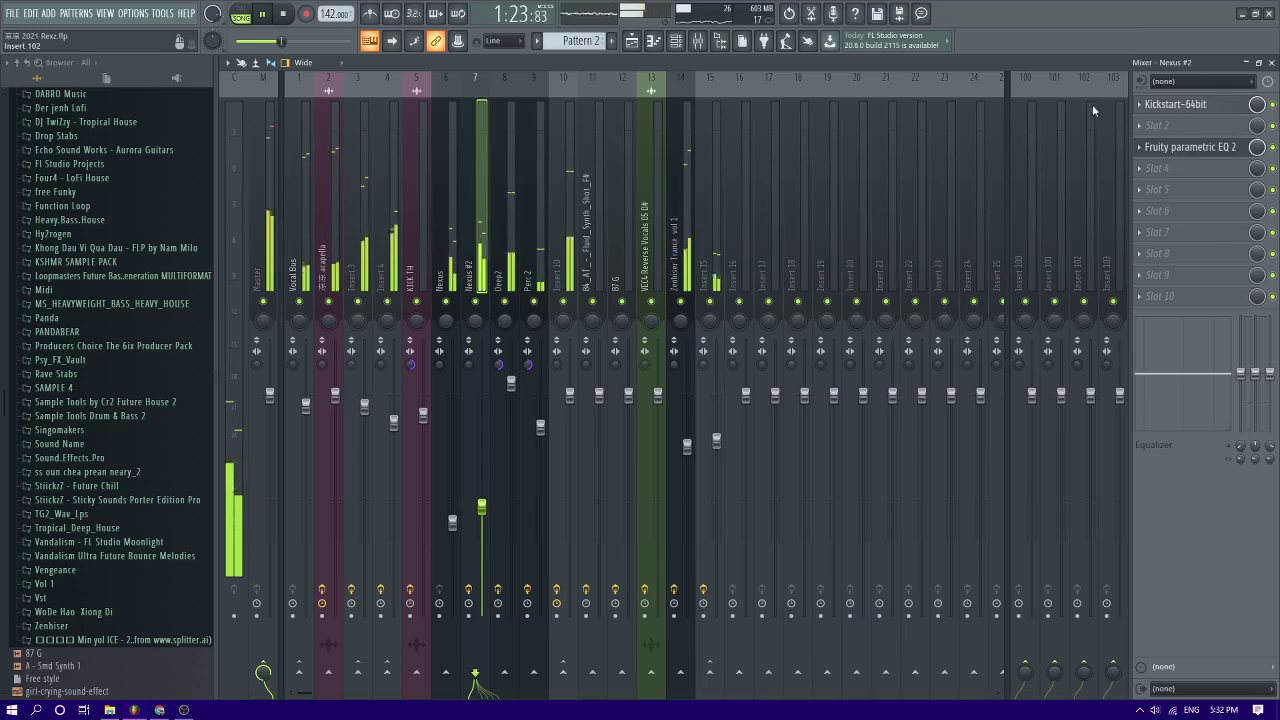
left_click(1180, 106)
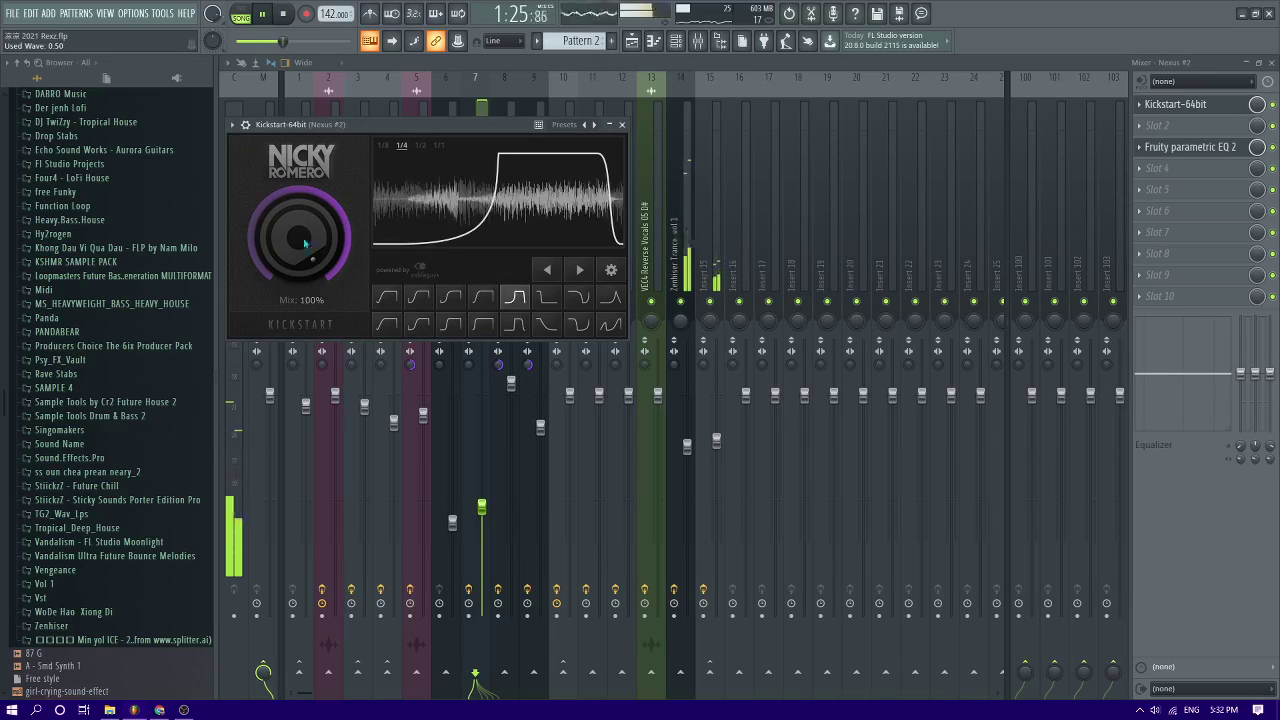
Return to the playlist showing the acapella and chord clips, and save the project
left_click(631, 41)
scroll(594, 299, "down", 2)
scroll(650, 301, "up", 3)
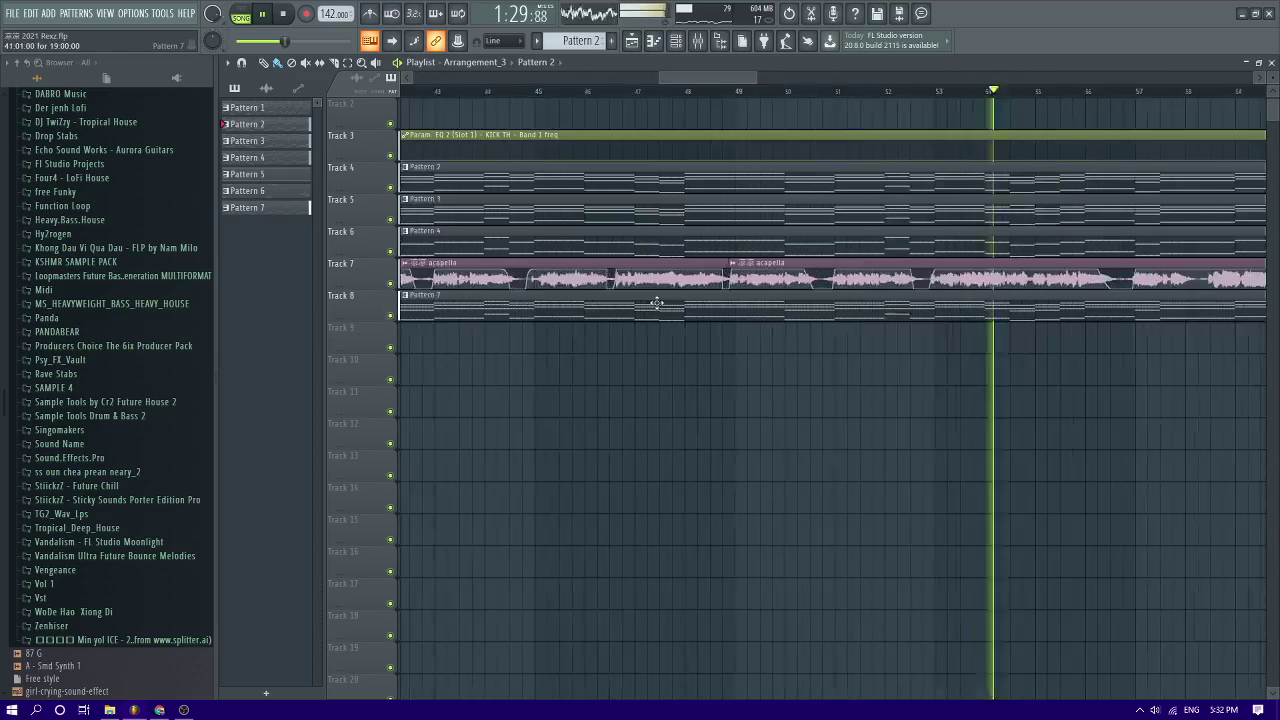
scroll(700, 318, "down", 4)
scroll(740, 328, "up", 4)
scroll(752, 332, "down", 4)
key("ctrl+s")
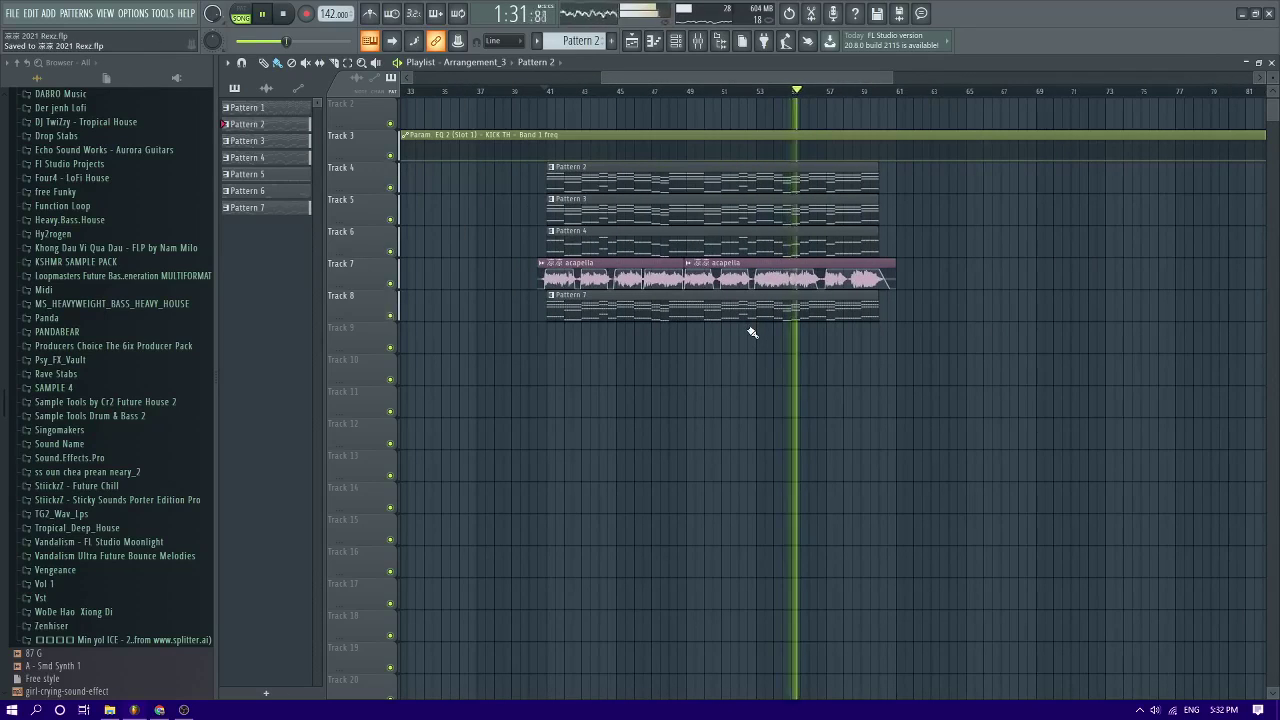
Replay Arrangement_3 from the start of the acapella, just before bar 41
scroll(580, 408, "up", 1)
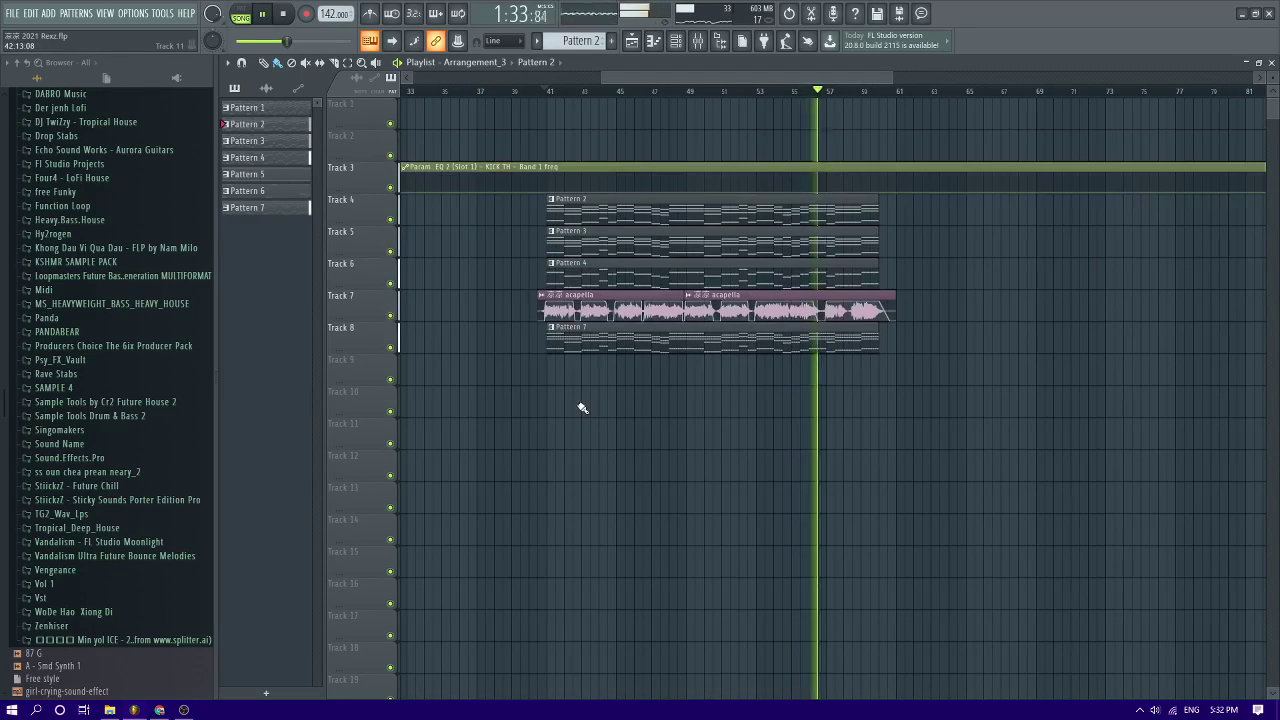
left_click_drag(546, 92, 540, 92)
scroll(545, 290, "up", 4)
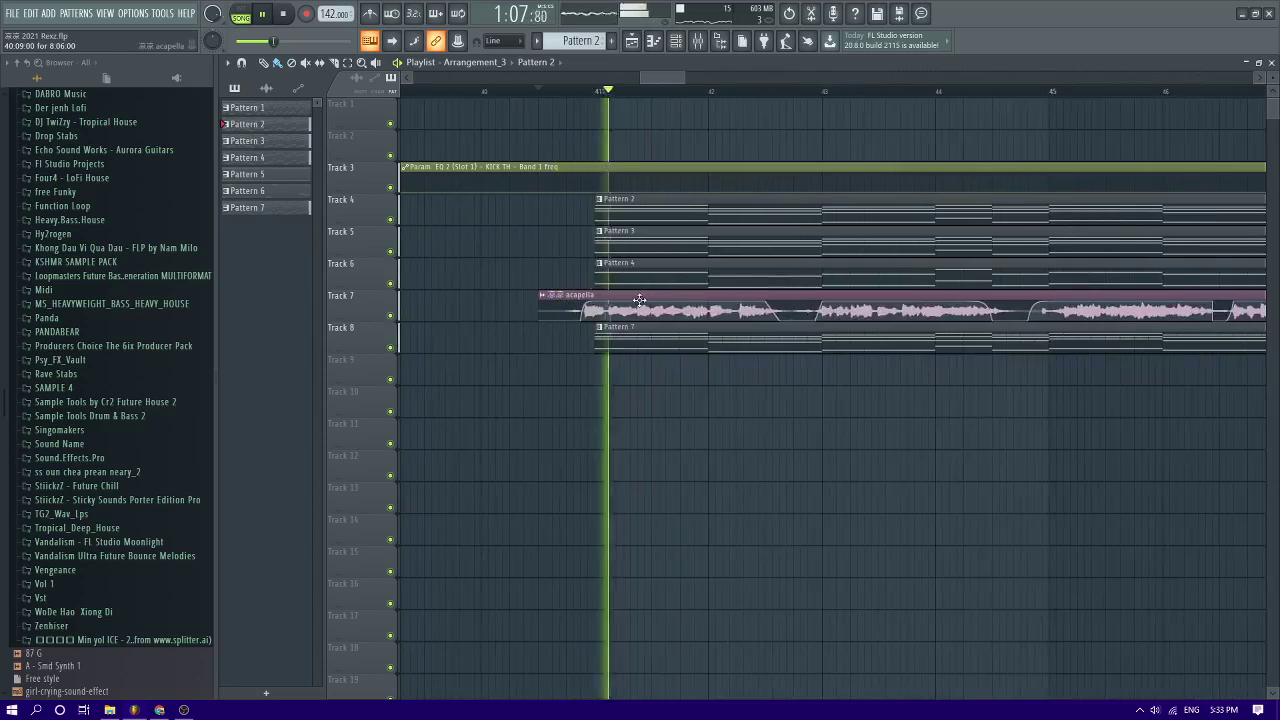
scroll(665, 302, "up", 2)
scroll(640, 285, "down", 3)
scroll(615, 250, "up", 2)
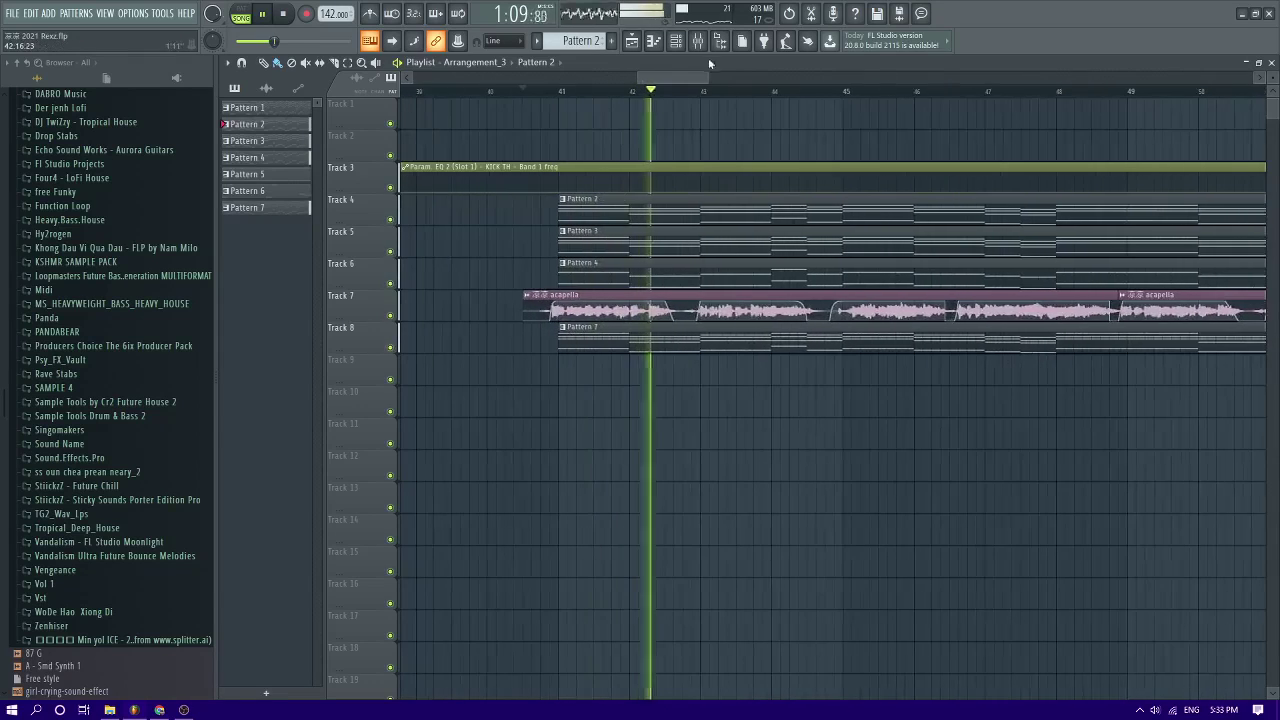
Rebalance the mixer by lowering Zenhiser Trance vol 1 and raising the Nexus #2 and Nexus faders
left_click(698, 41)
left_click(686, 268)
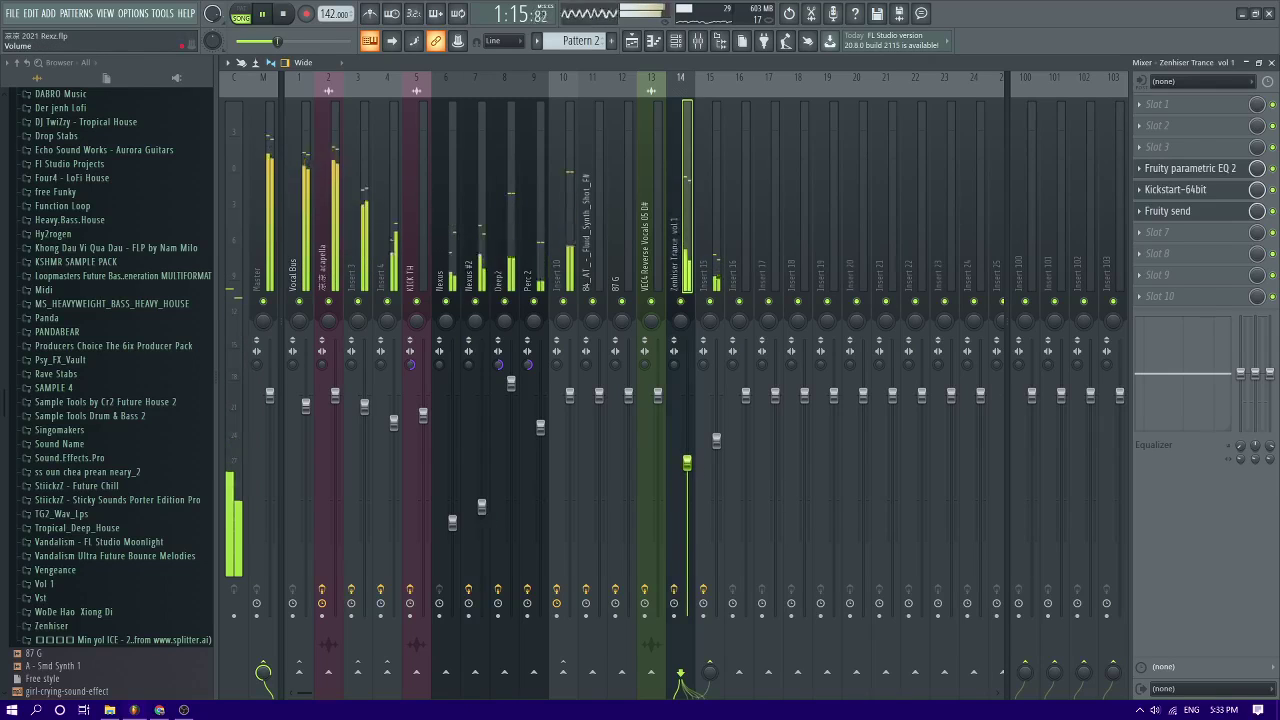
left_click_drag(481, 505, 452, 495)
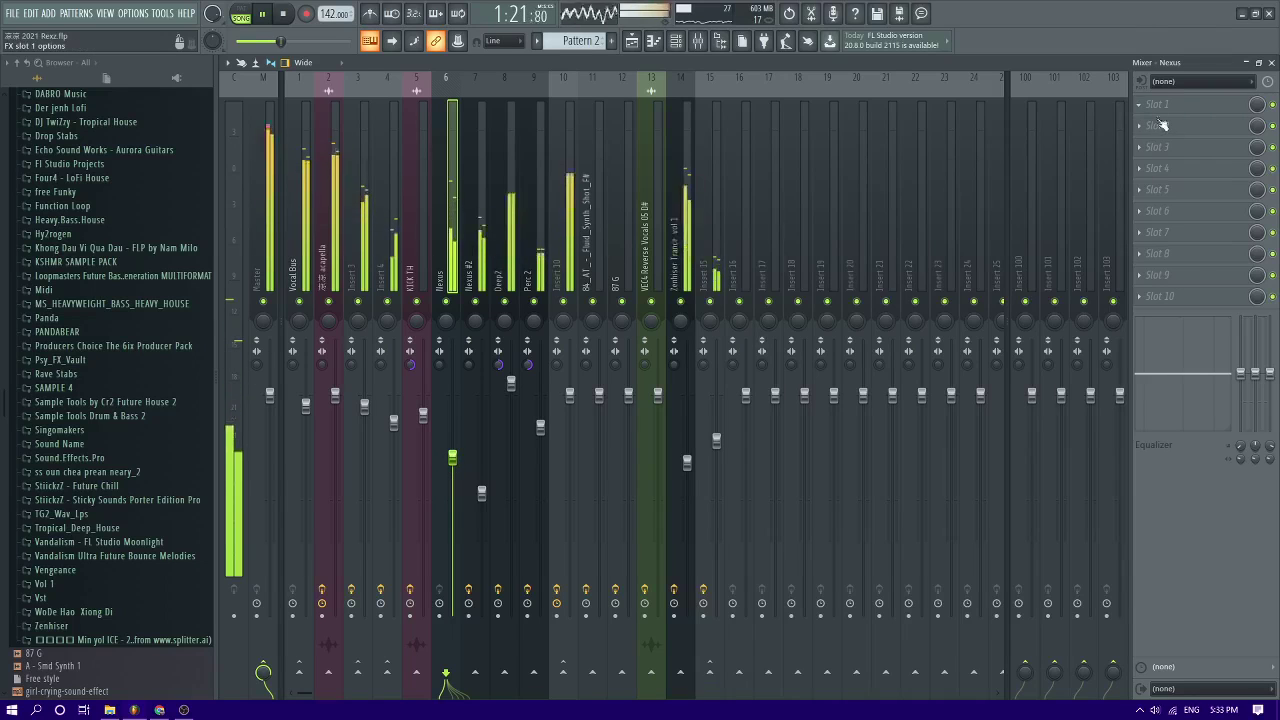
Add Fruity parametric EQ 2 with slight cuts on bands 2 and 4, and S1 Imager Stereo with width 1.25, to the Nexus track
left_click(1157, 147)
left_click(958, 335)
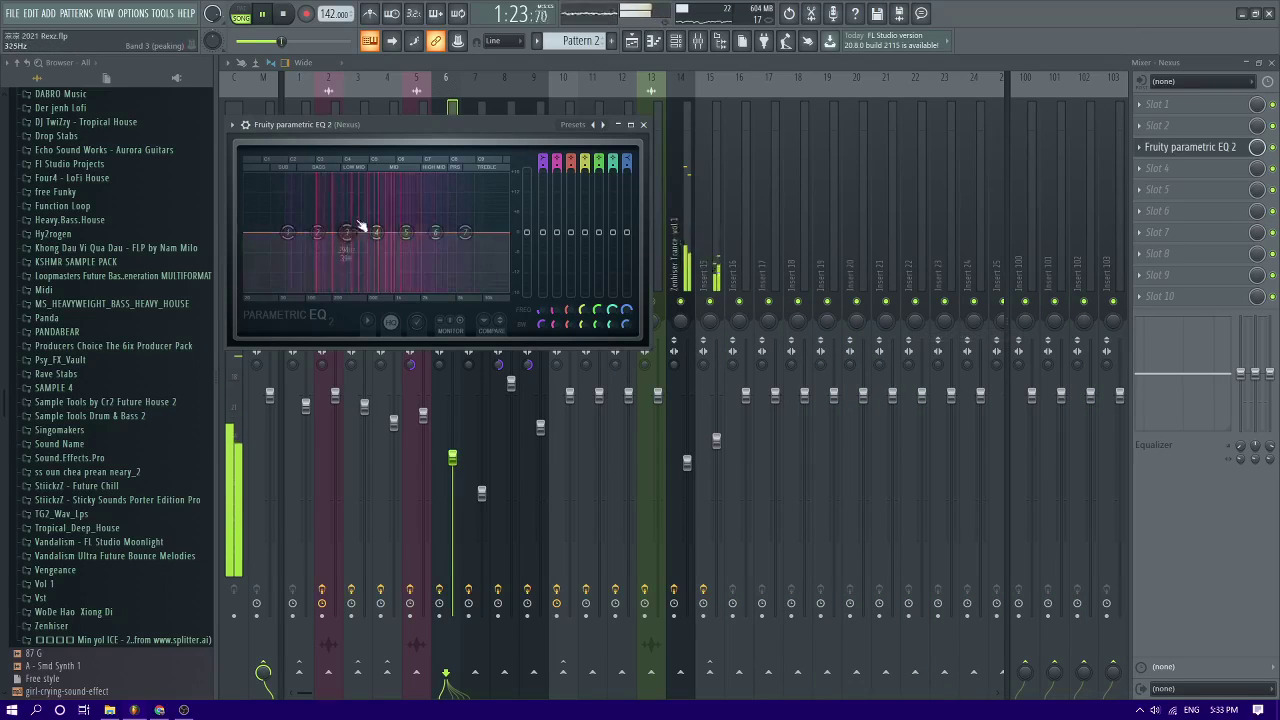
left_click_drag(376, 232, 376, 238)
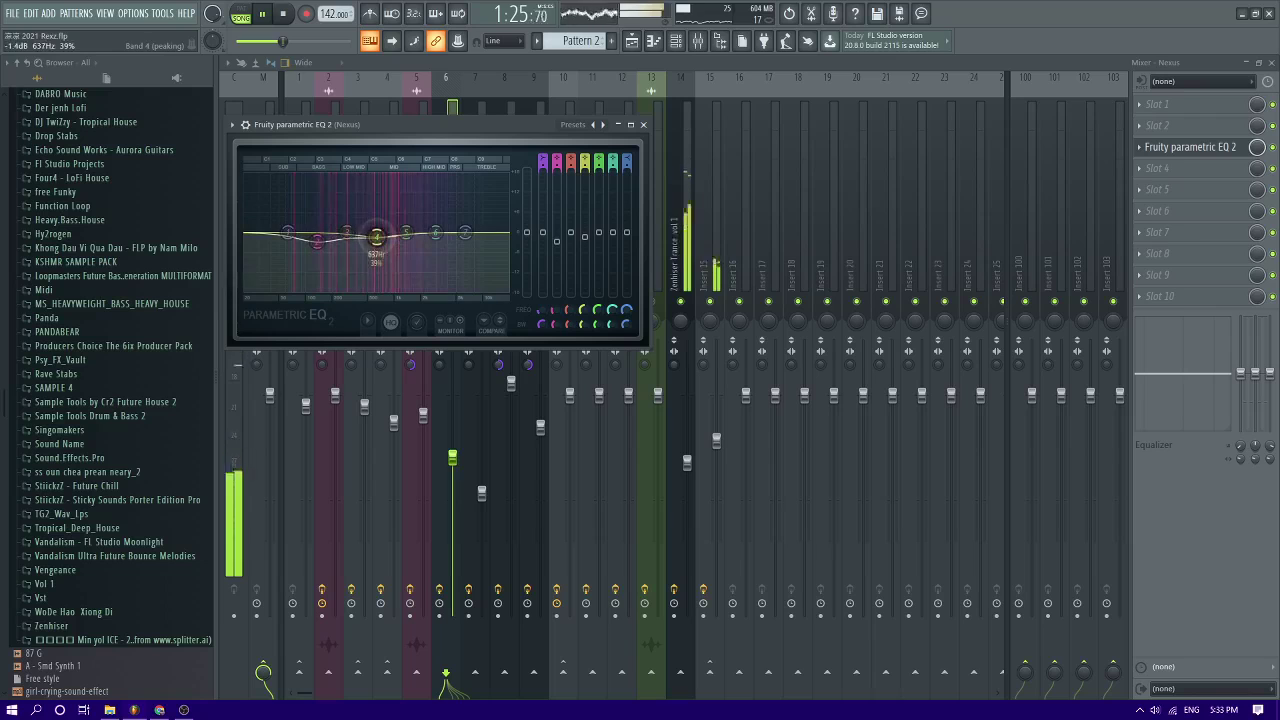
left_click(1155, 183)
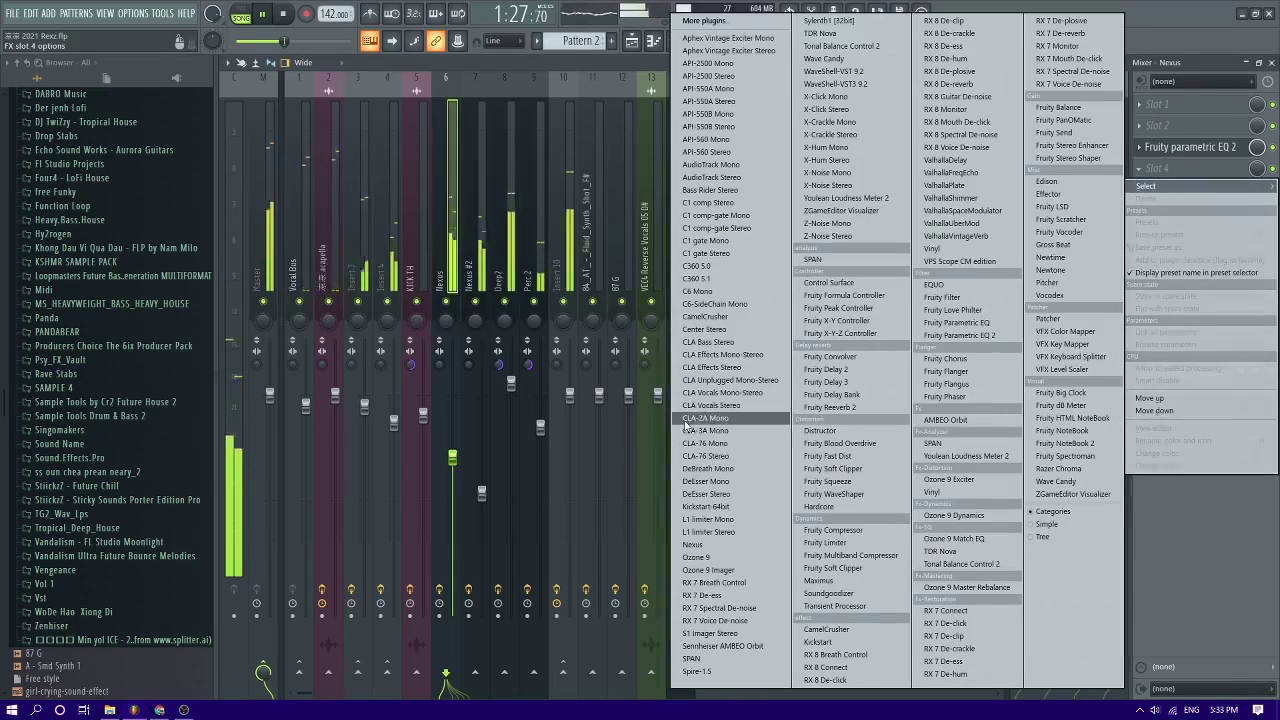
left_click(720, 634)
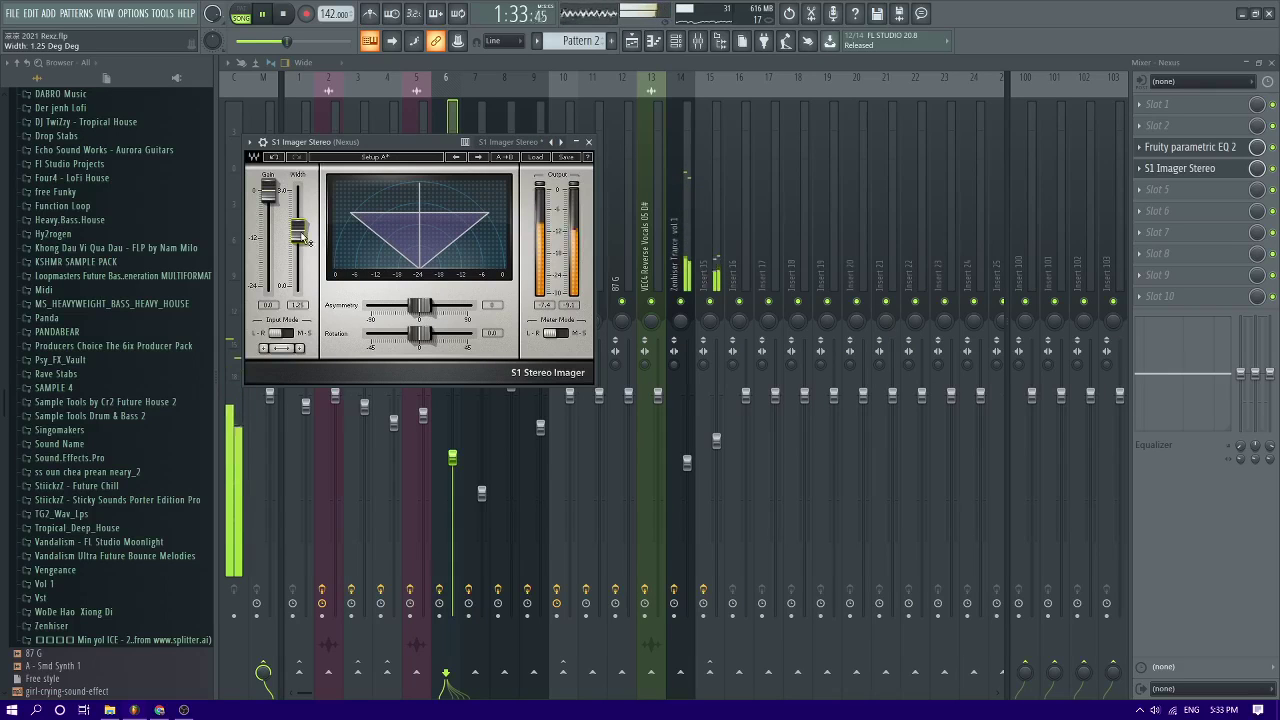
Save the project and restart playback of Arrangement_3 from the start of the acapella
left_click(632, 42)
scroll(638, 205, "down", 6)
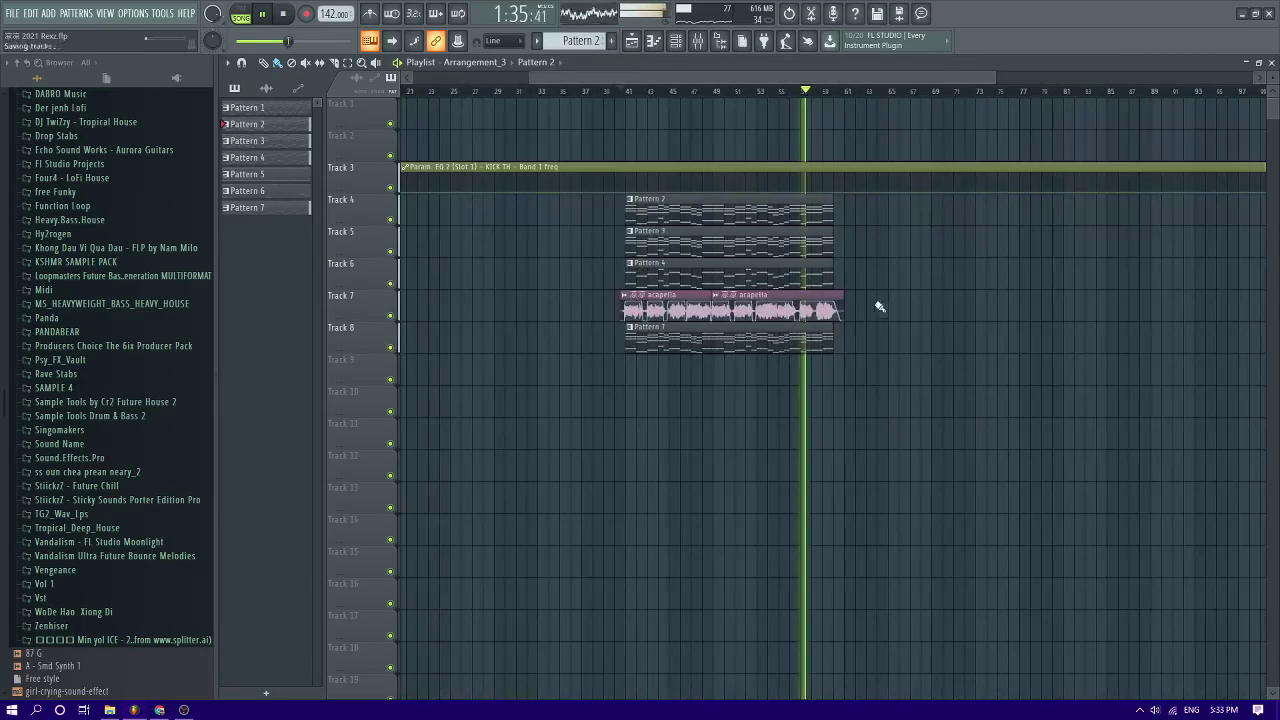
scroll(892, 309, "up", 2)
scroll(895, 310, "down", 2)
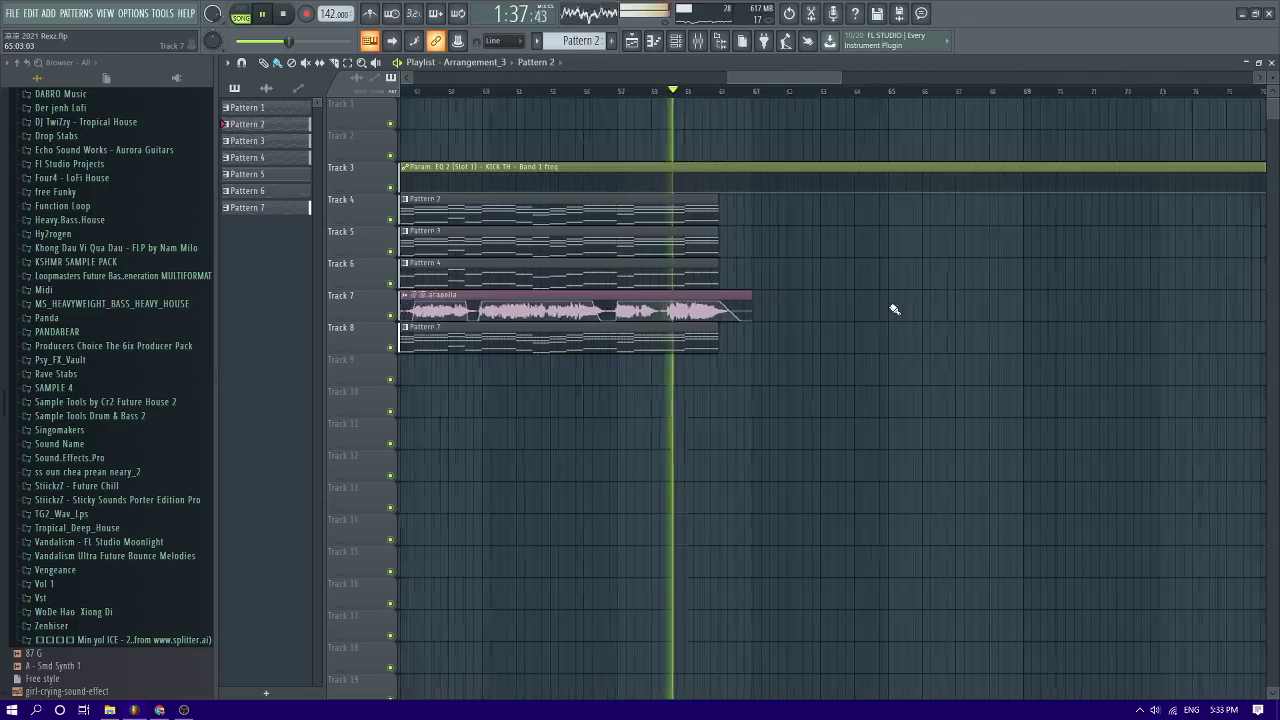
scroll(895, 310, "down", 2)
key("space")
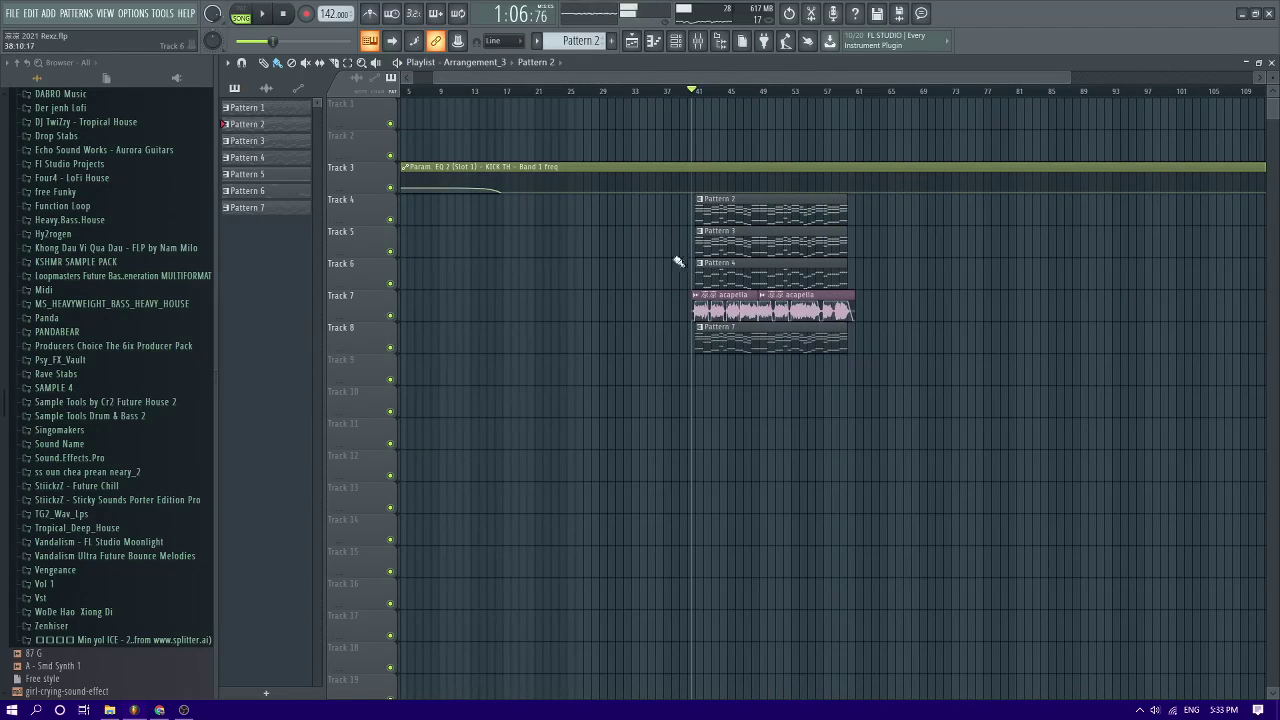
key("space")
scroll(90, 478, "down", 5)
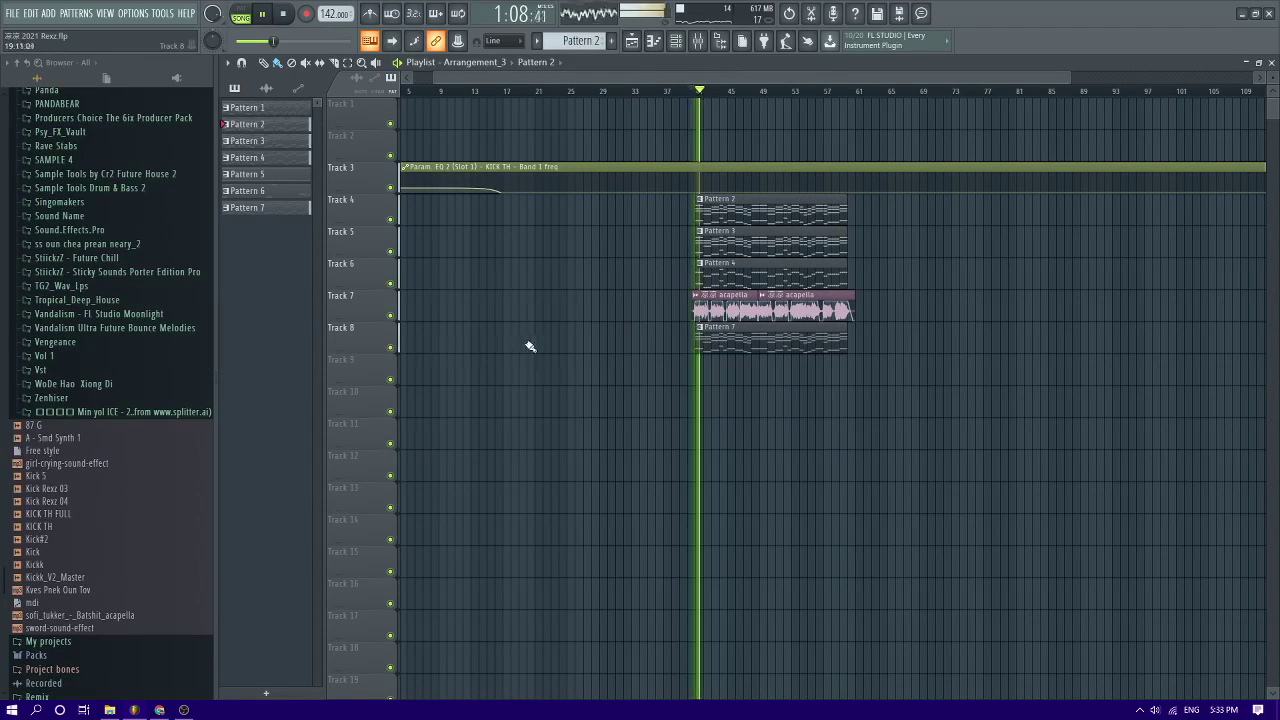
scroll(860, 375, "up", 1)
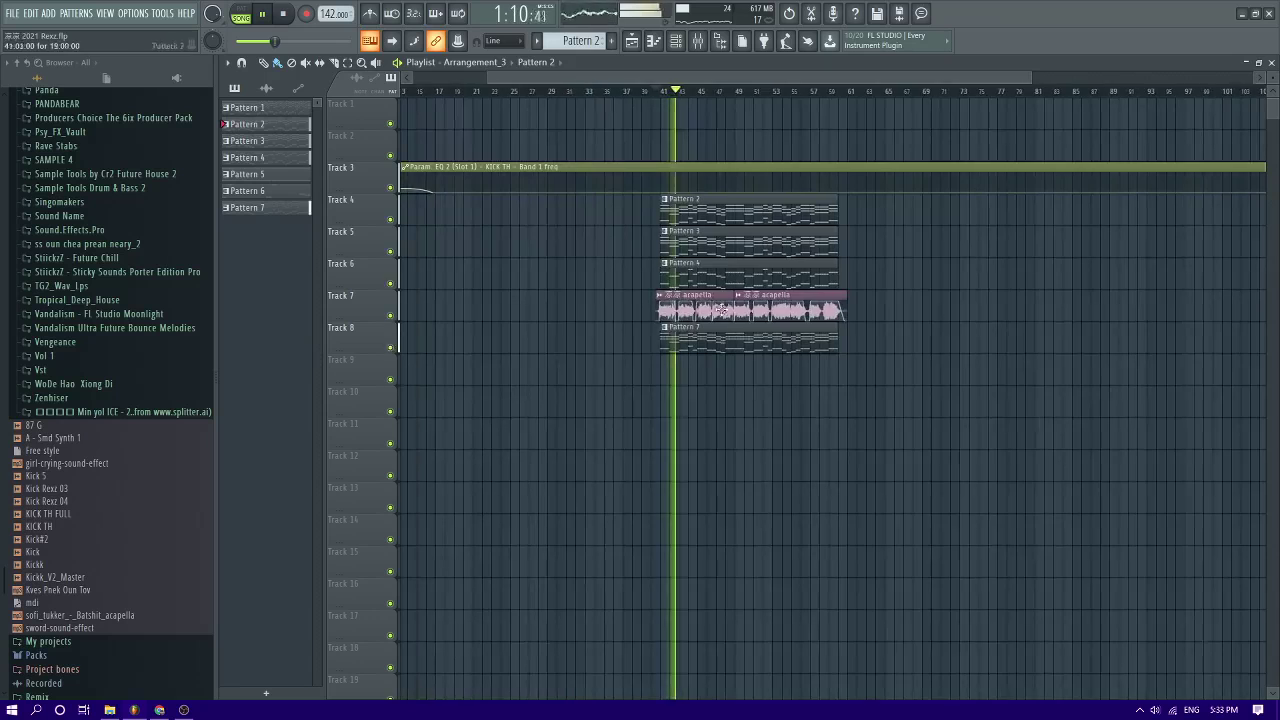
scroll(621, 219, "up", 3)
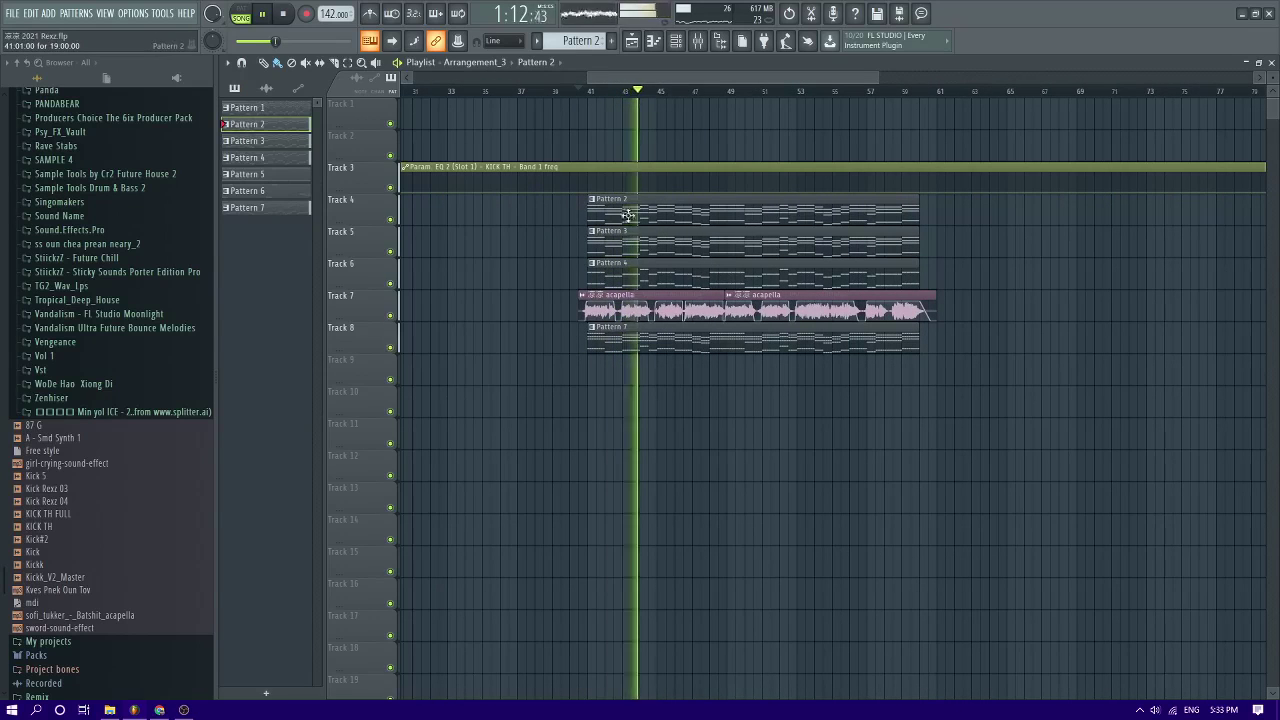
Copy the Nexus #2 chord notes from Pattern 2 and create a new empty pattern
double_click(628, 215)
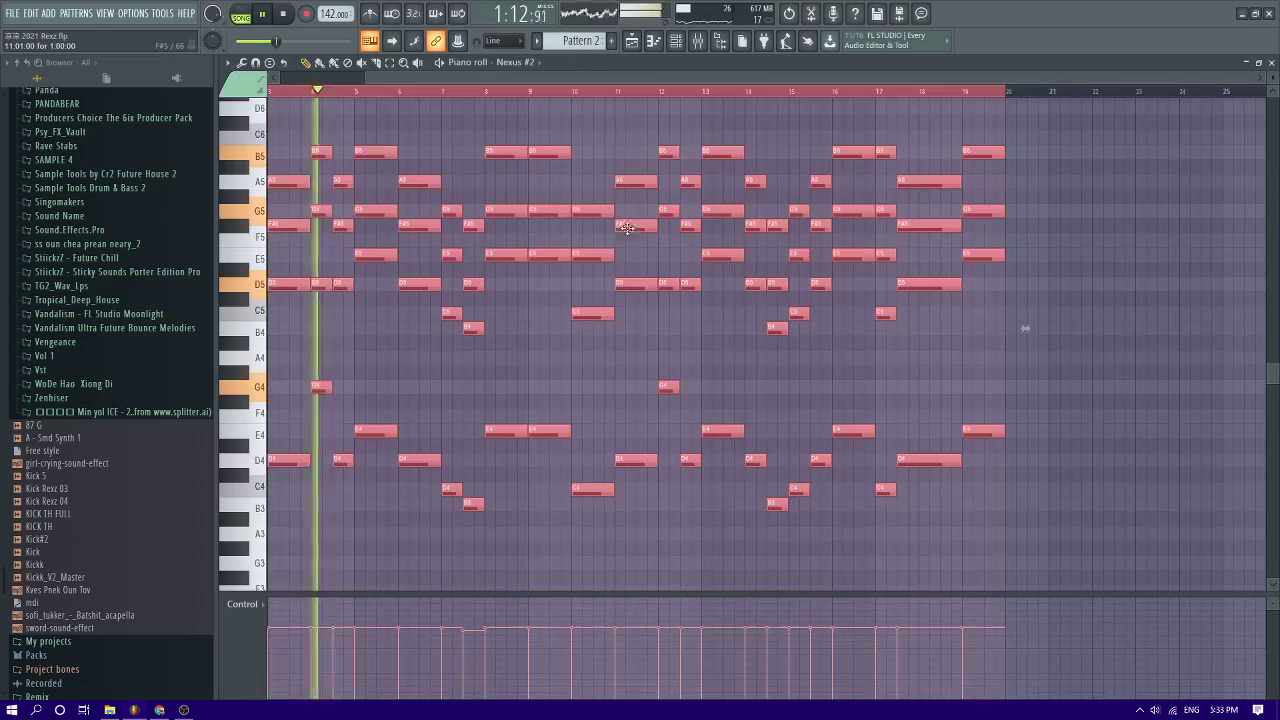
left_click(620, 39)
left_click(688, 45)
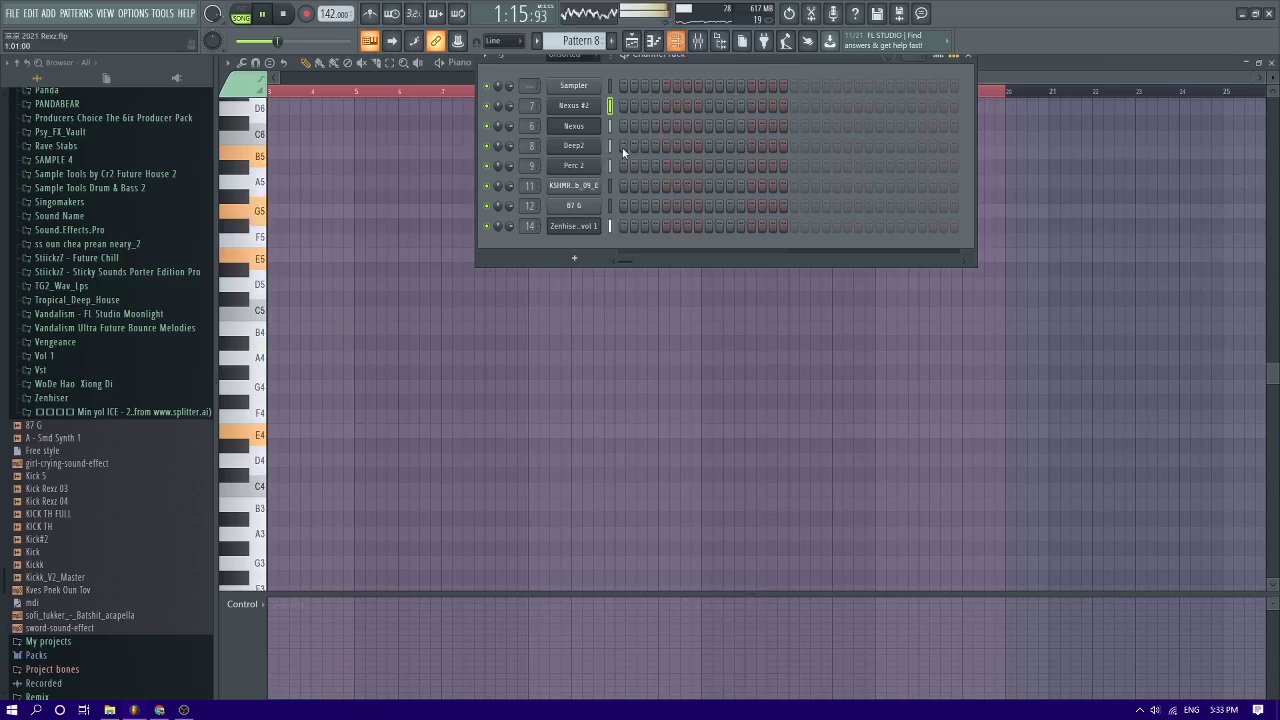
Add a Sampler channel and paste the copied chords into its piano roll, moving them to start at bar 1
left_click(580, 257)
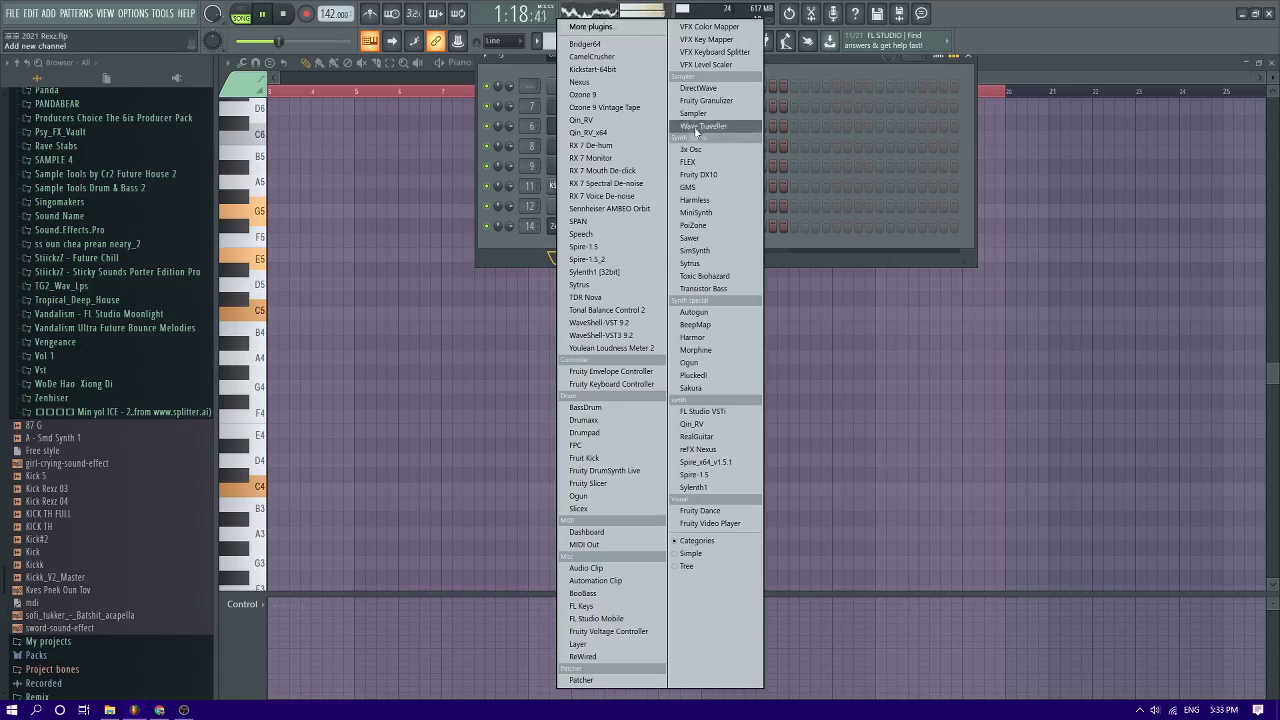
left_click(696, 128)
right_click(597, 249)
left_click(638, 256)
right_click(595, 248)
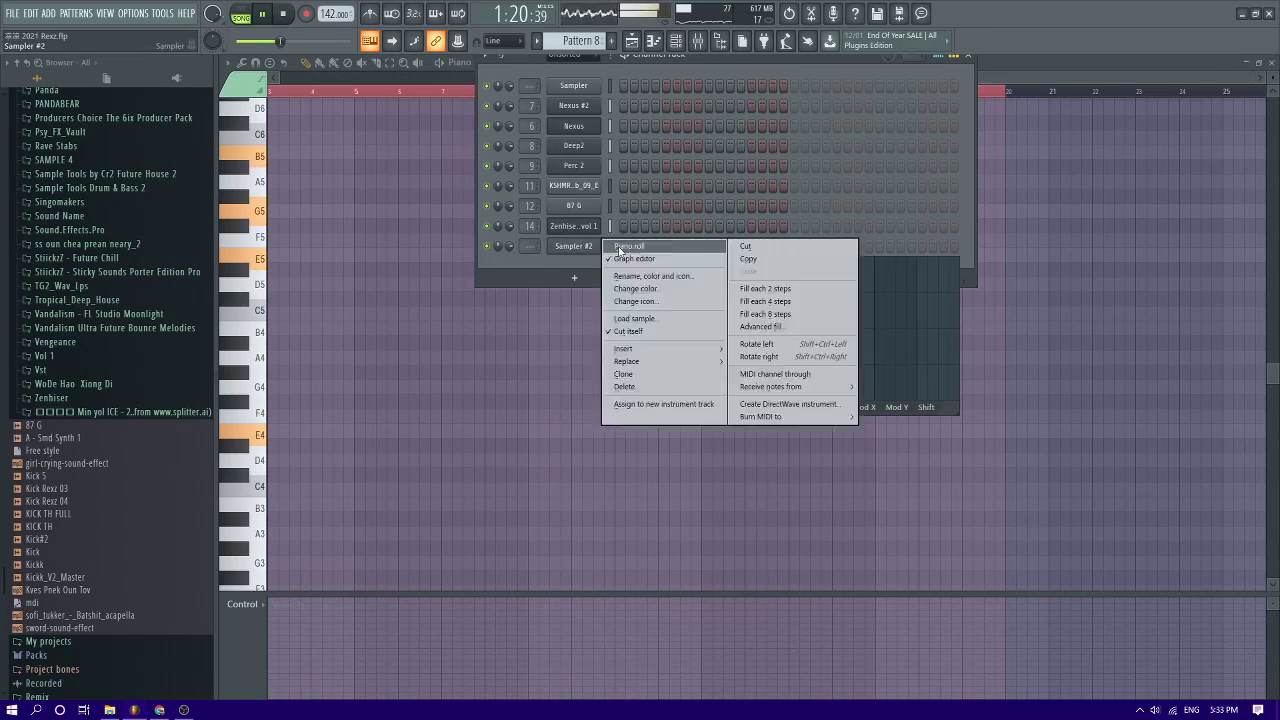
left_click(623, 247)
key("ctrl+v")
key("space")
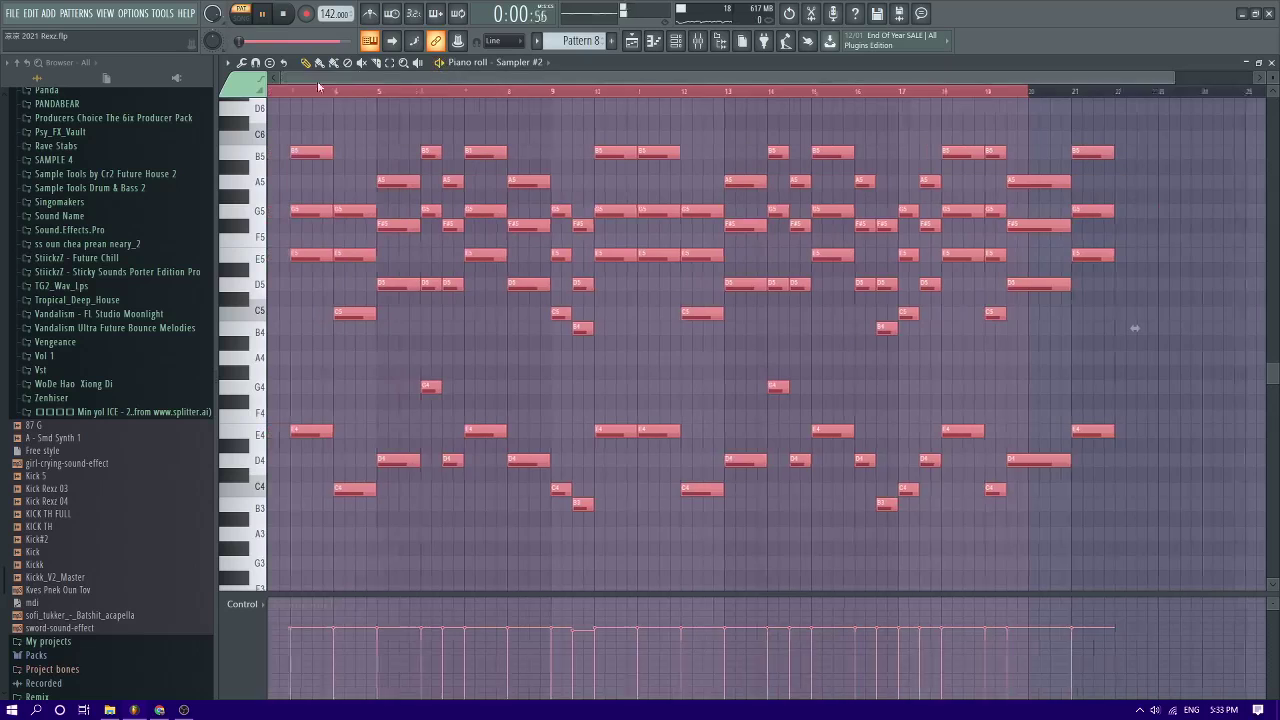
left_click_drag(372, 252, 275, 250)
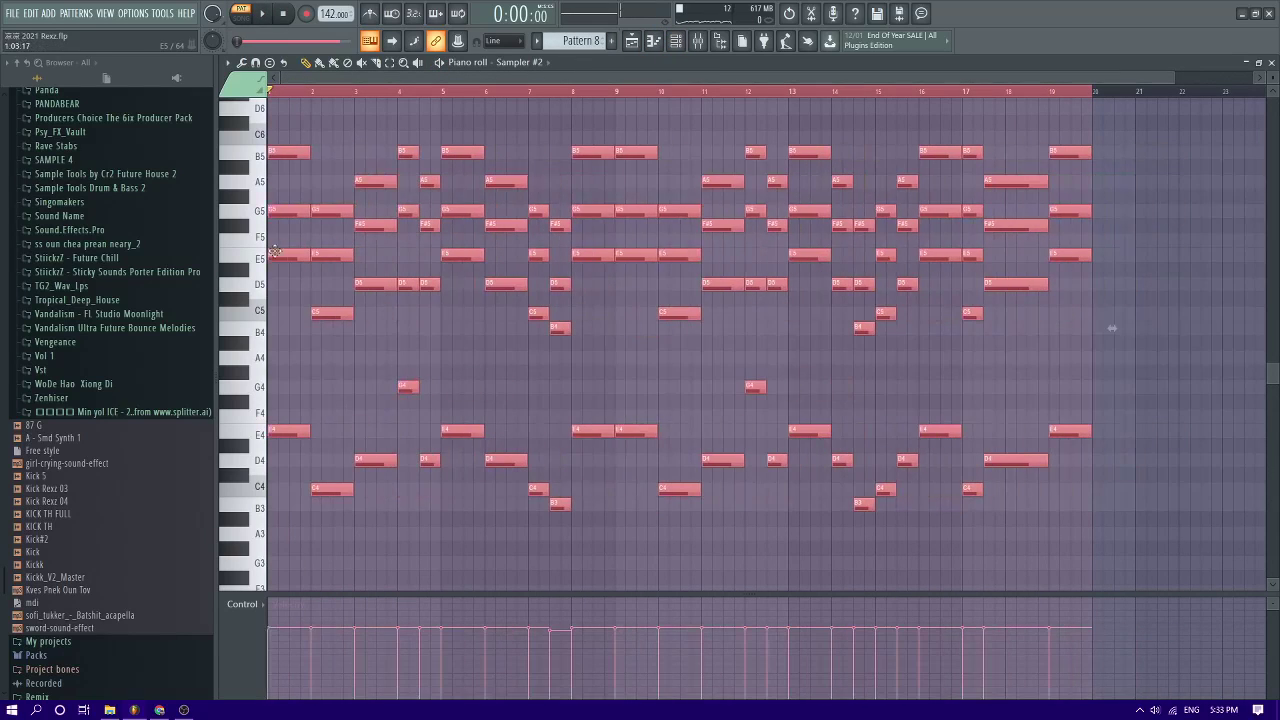
Add an FL Keys instrument channel to the project
key("F6")
left_click(556, 276)
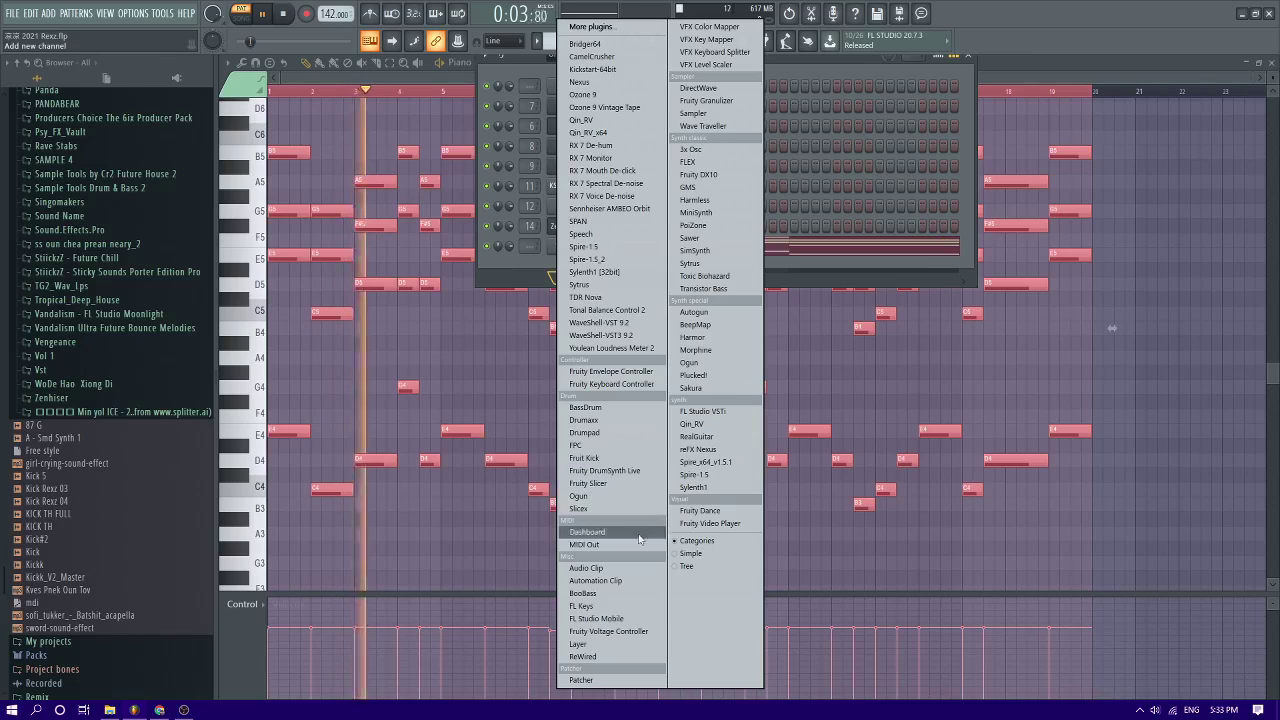
left_click(600, 606)
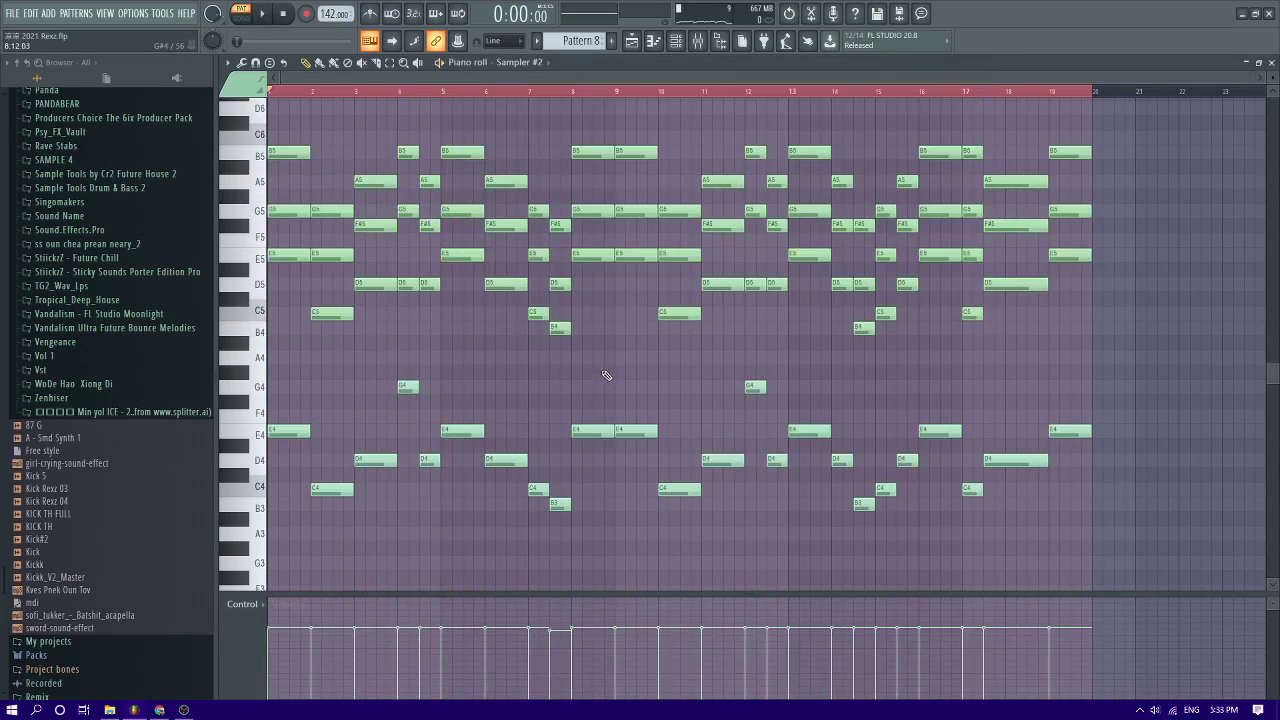
Add the original 凉凉 (官方歌詞版) song from the D: folder to Arrangement_3 on Track 9 and solo that track
left_click(631, 42)
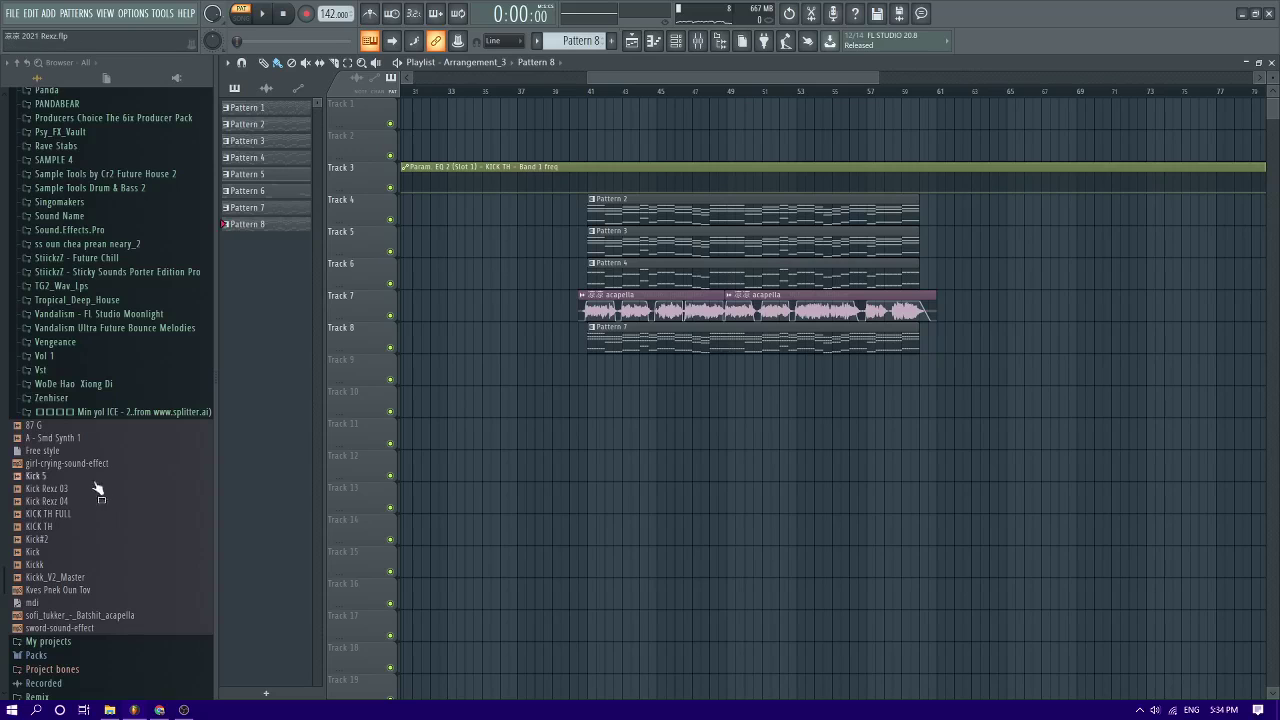
scroll(95, 495, "up", 15)
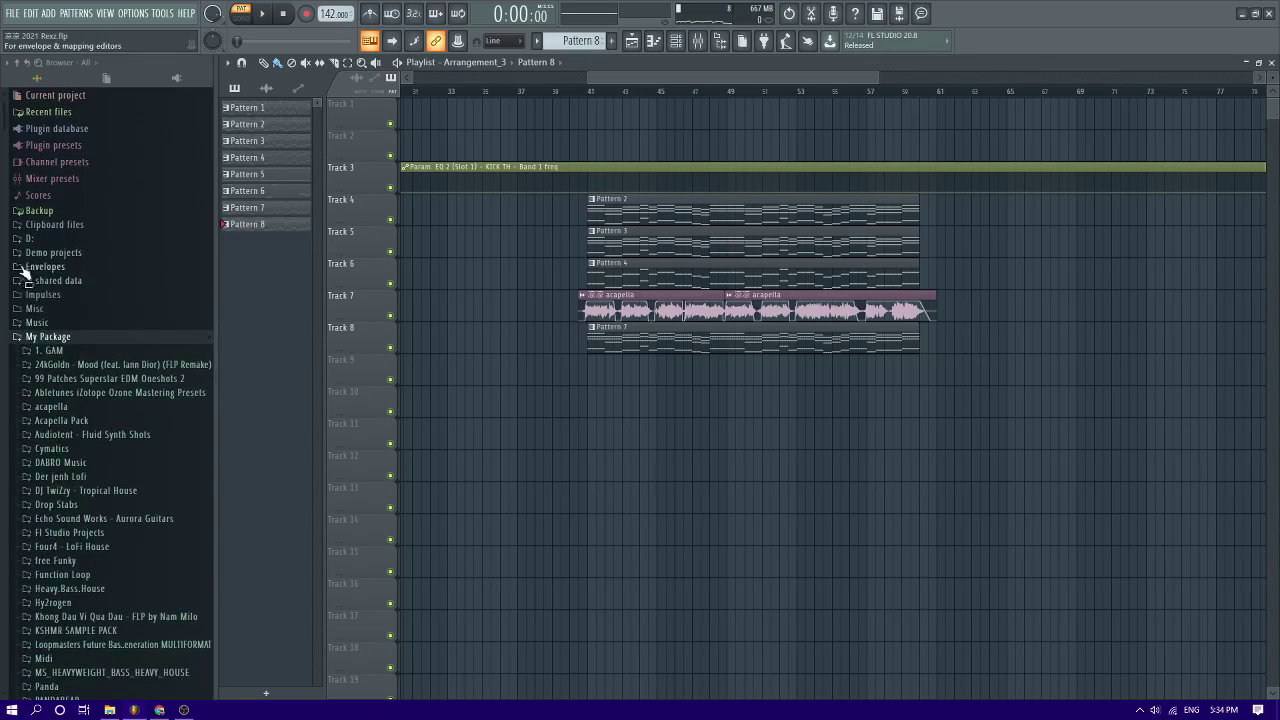
left_click(29, 238)
scroll(90, 468, "down", 3)
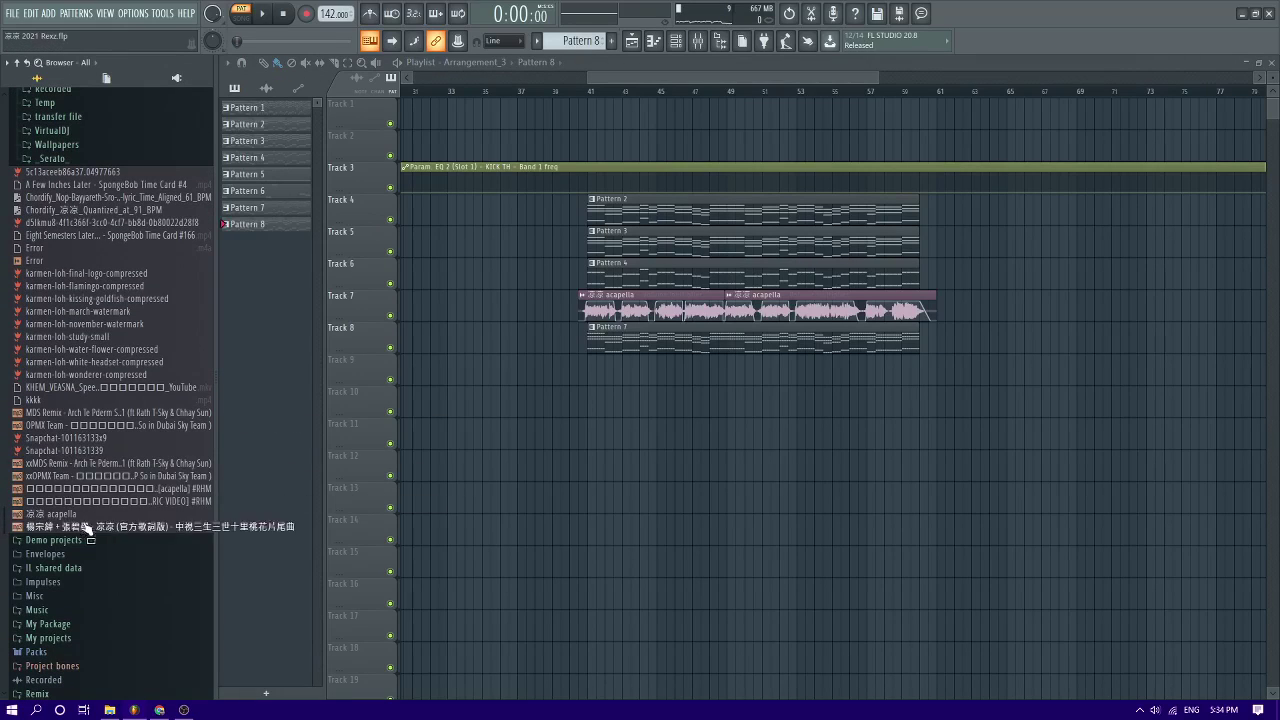
left_click_drag(85, 527, 664, 437)
left_click_drag(563, 407, 438, 372)
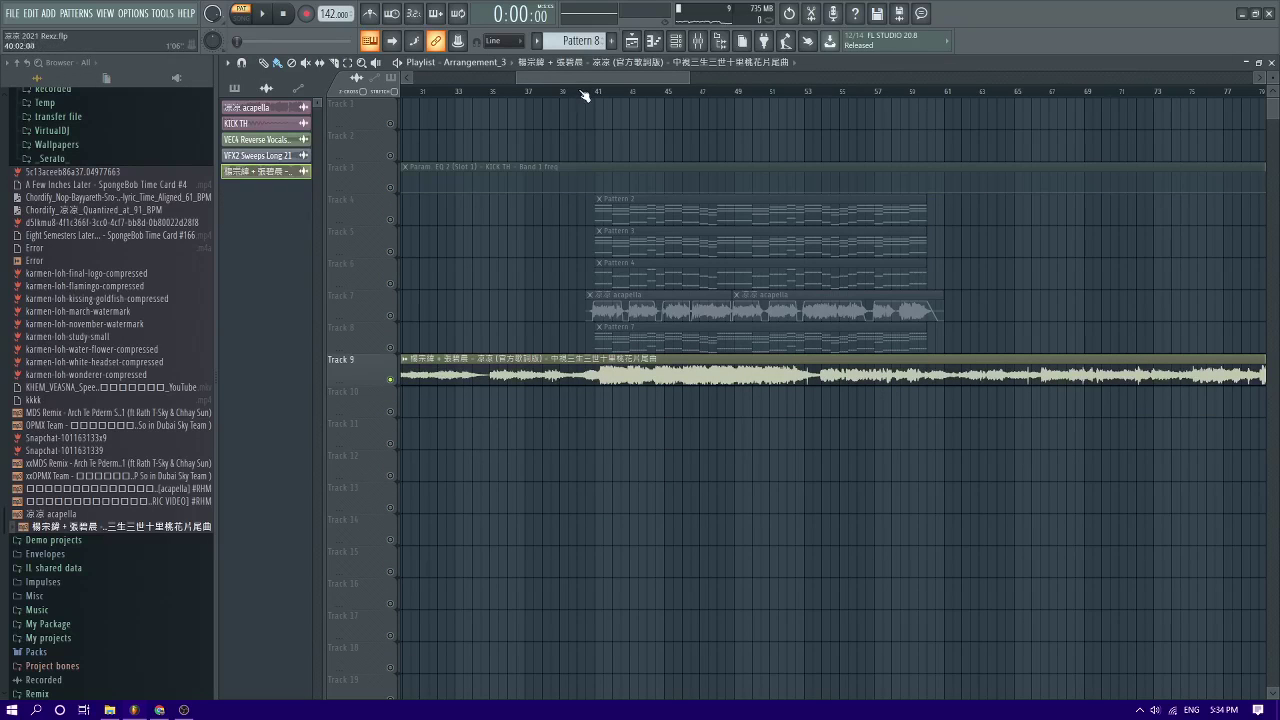
Play the soloed song around bars 42 and 54 to find where its verse begins
key("space")
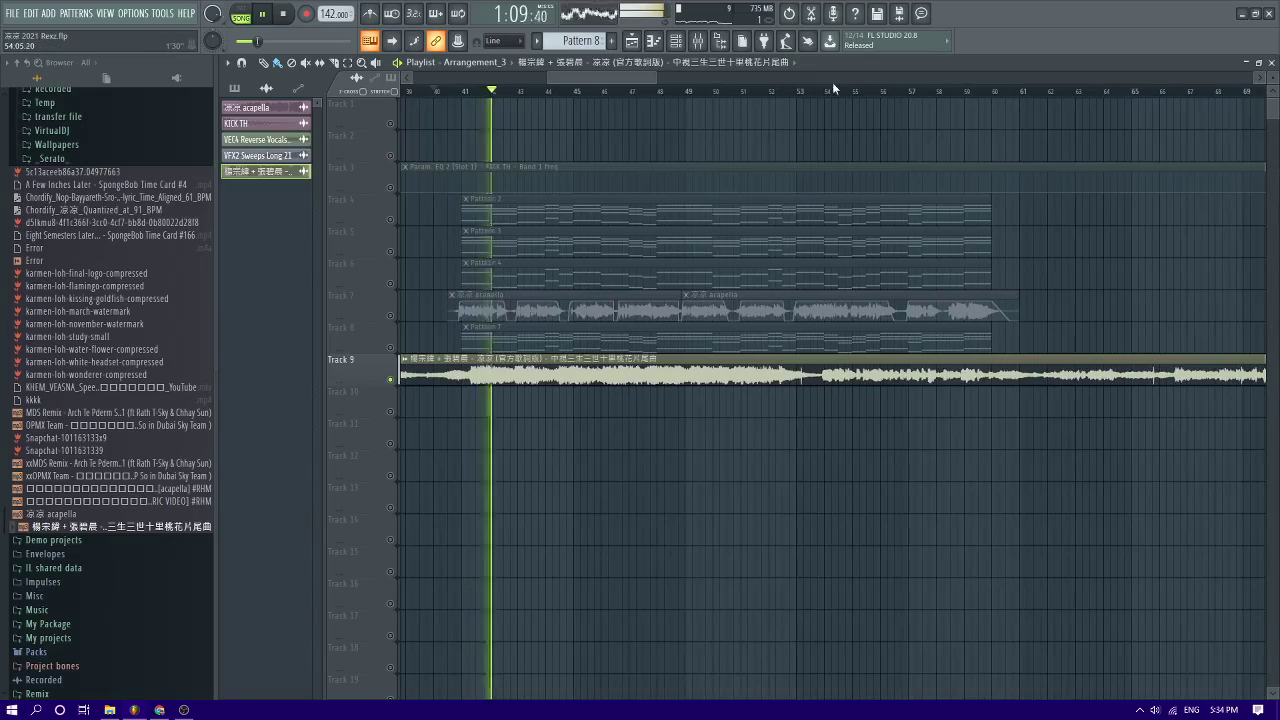
left_click(827, 91)
scroll(827, 91, "up", 4)
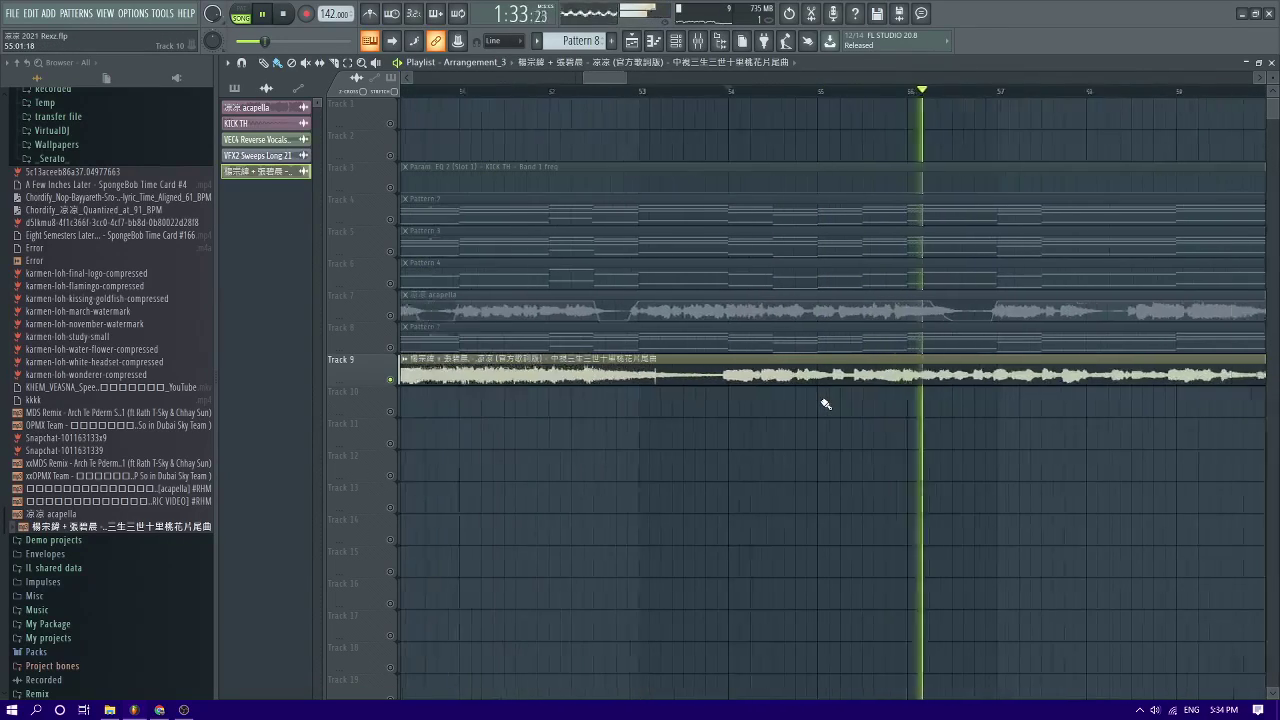
scroll(826, 404, "down", 3)
scroll(826, 404, "down", 3)
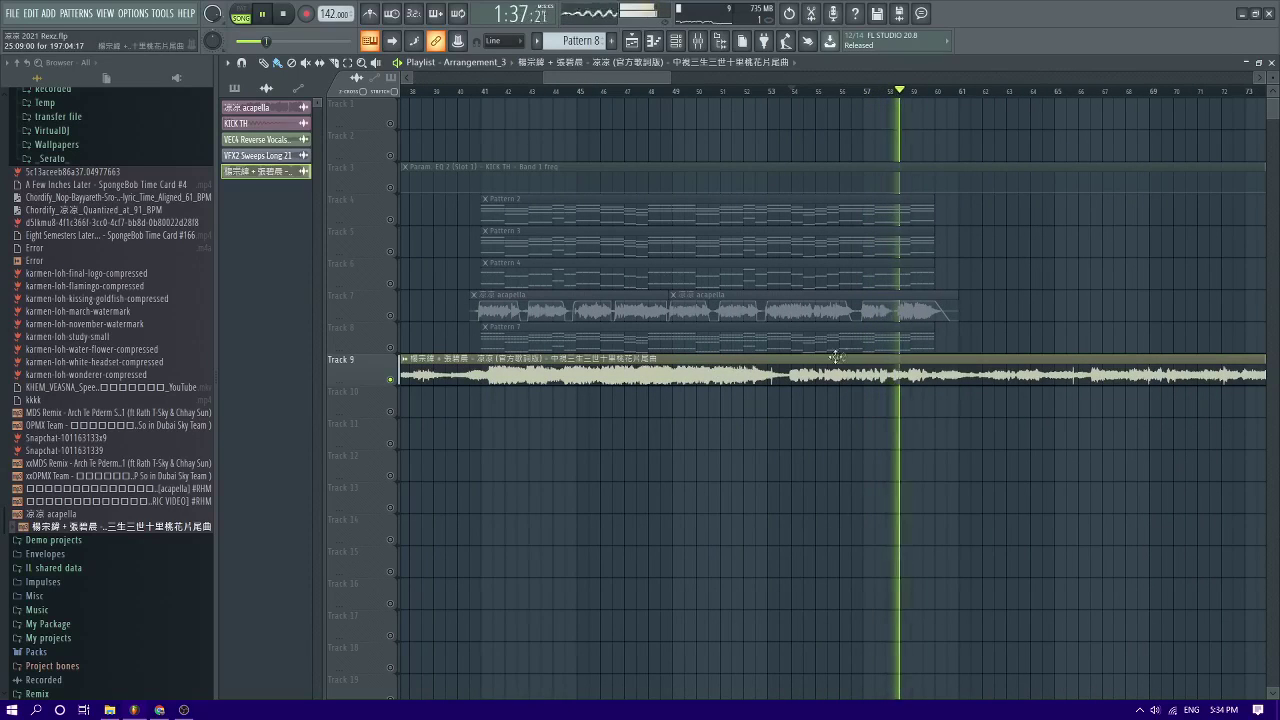
Move the song clip on Track 9 earlier in the timeline so that it starts at 19:09:00
left_click_drag(836, 357, 824, 390)
left_click(531, 380)
right_click(565, 363)
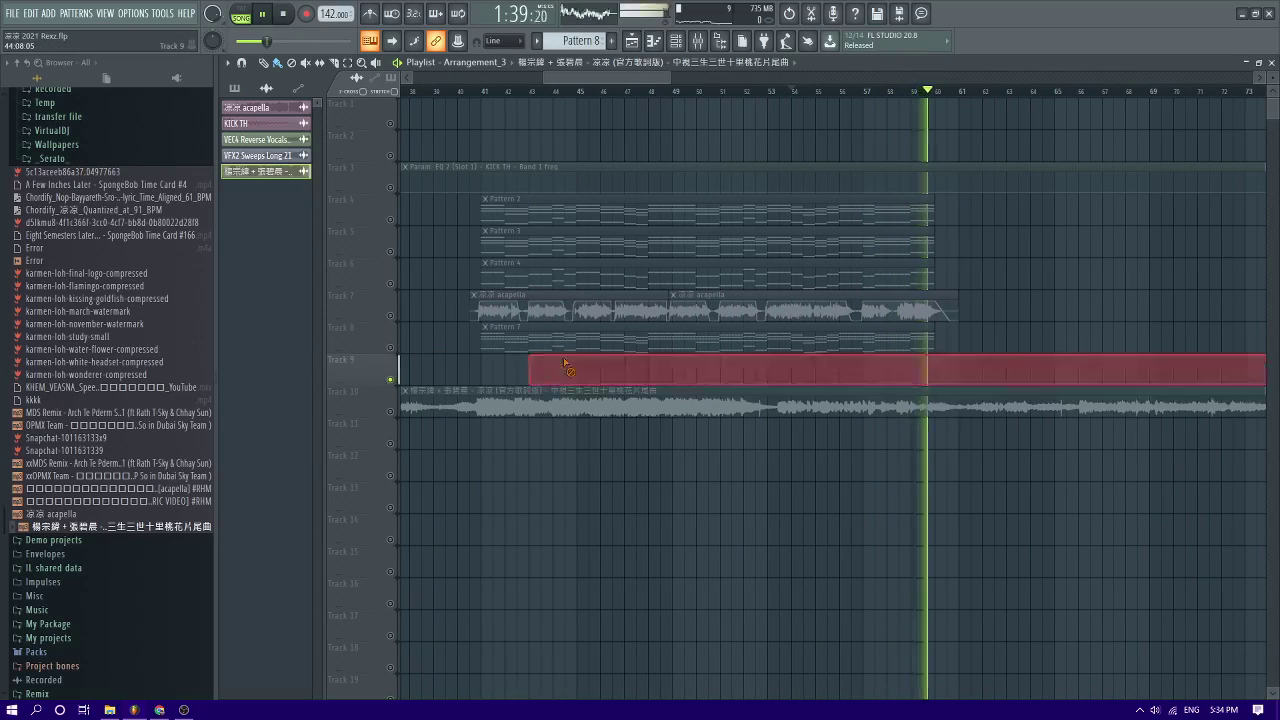
left_click_drag(567, 368, 549, 366)
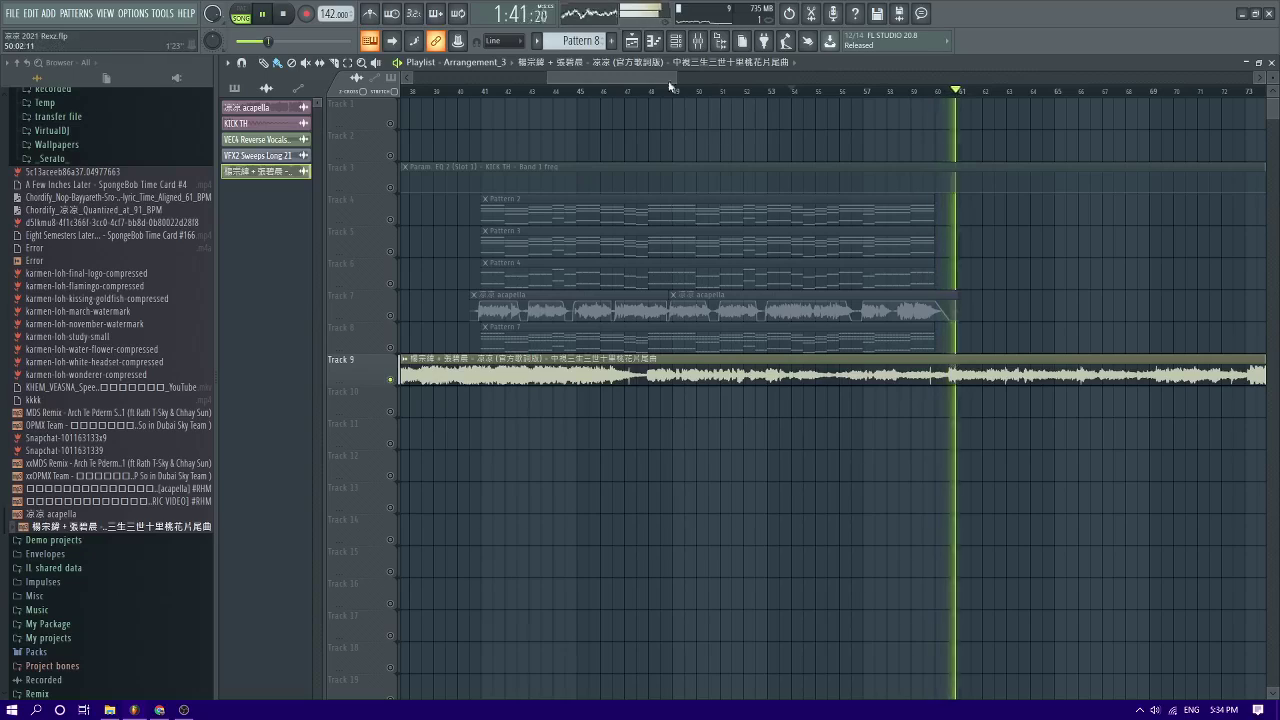
Examine the song's waveform around bar 48 against the acapella and chord patterns during playback
scroll(580, 352, "up", 6)
scroll(588, 379, "up", 5)
scroll(618, 358, "down", 4)
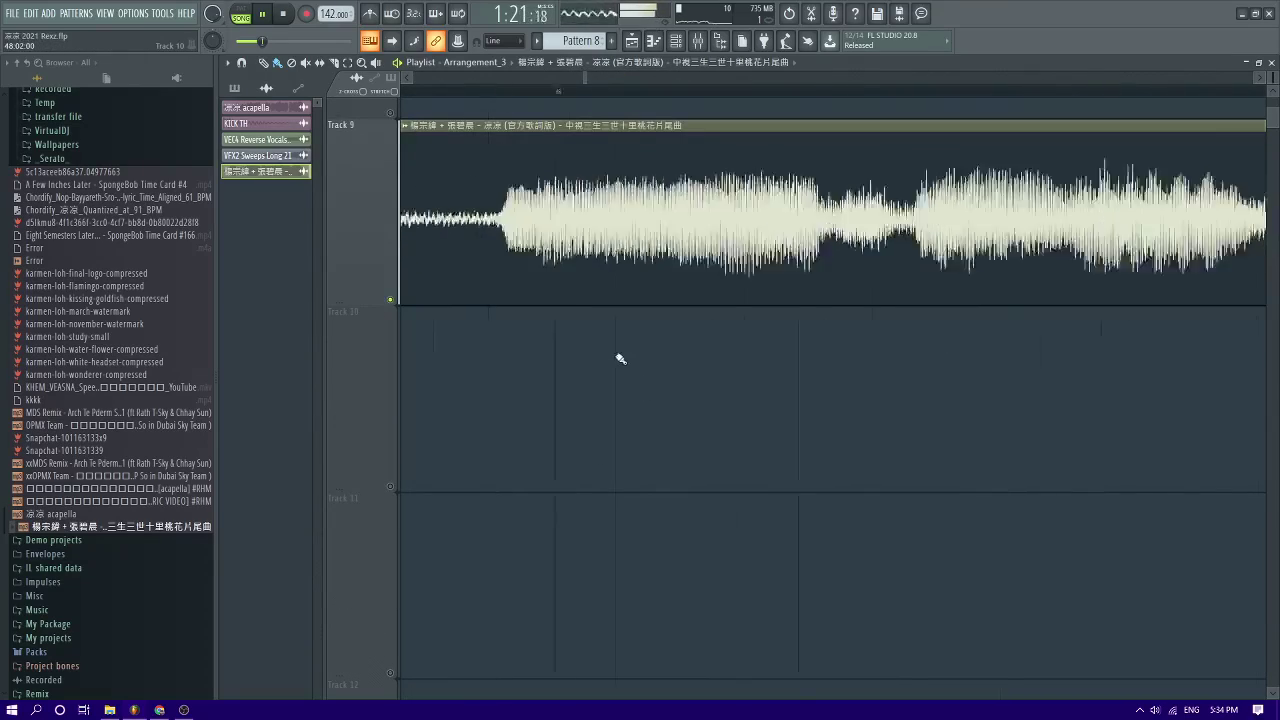
scroll(1014, 171, "down", 4, "alt")
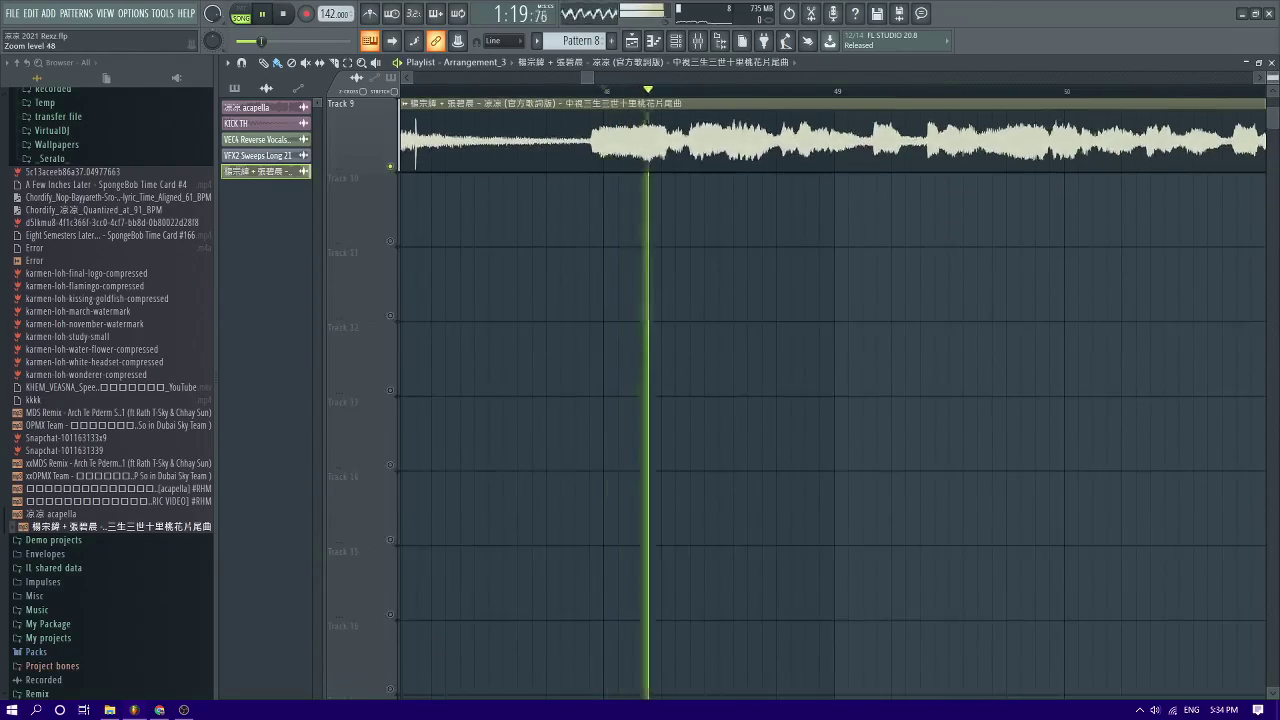
scroll(883, 403, "down", 3, "ctrl")
scroll(883, 403, "down", 5)
scroll(903, 408, "up", 4, "ctrl")
scroll(903, 408, "up", 5)
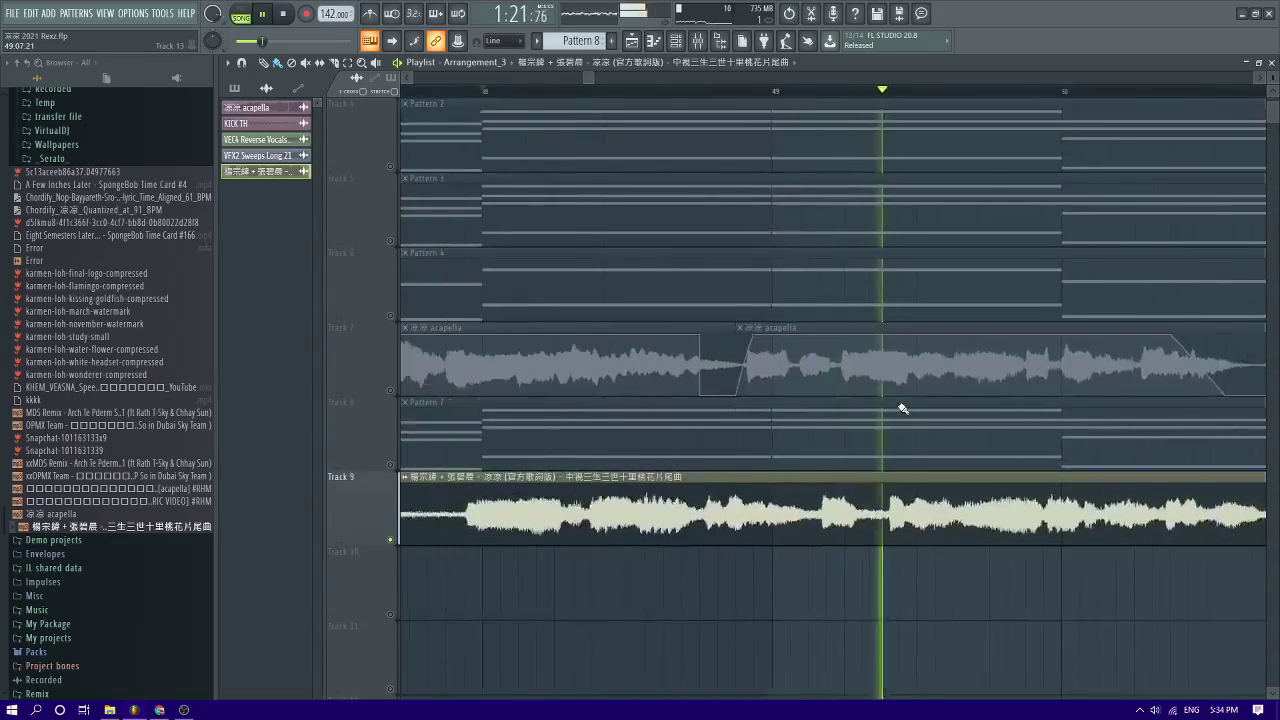
scroll(903, 408, "down", 2, "ctrl")
scroll(609, 400, "down", 3, "ctrl")
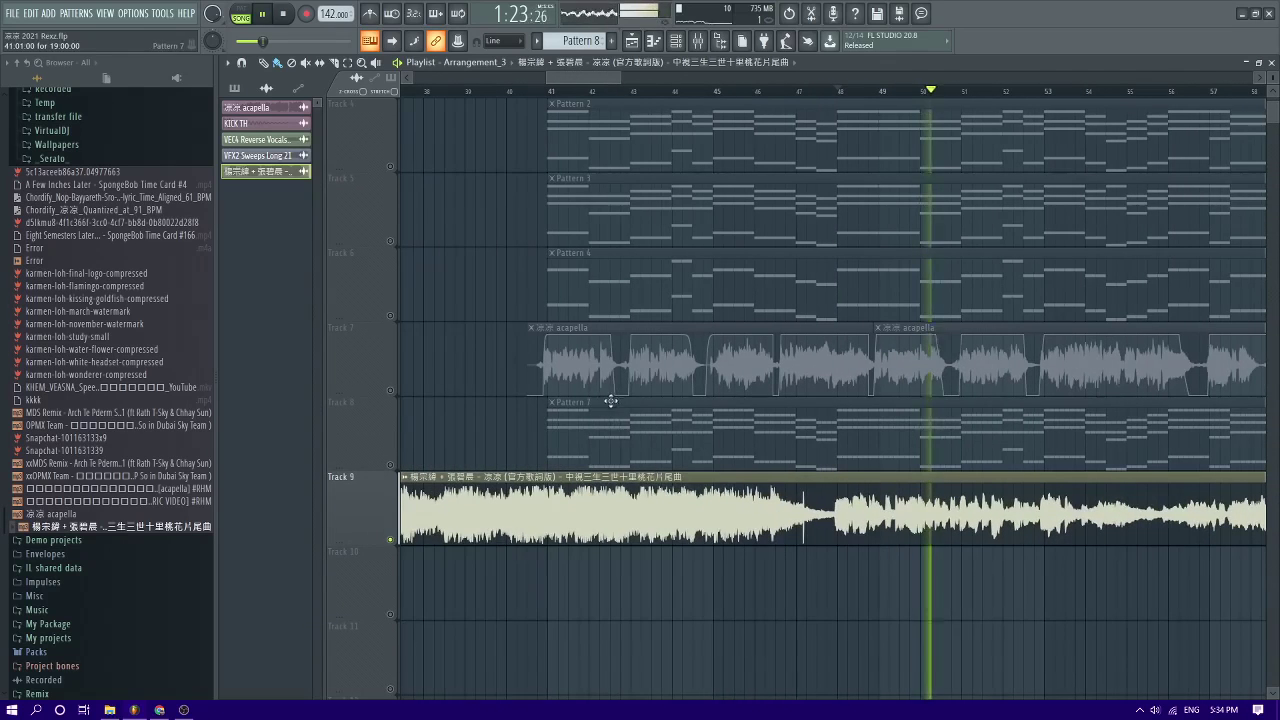
Mute the song on Track 9 and place Pattern 8 on Track 10 starting at bar 42
left_click(391, 541)
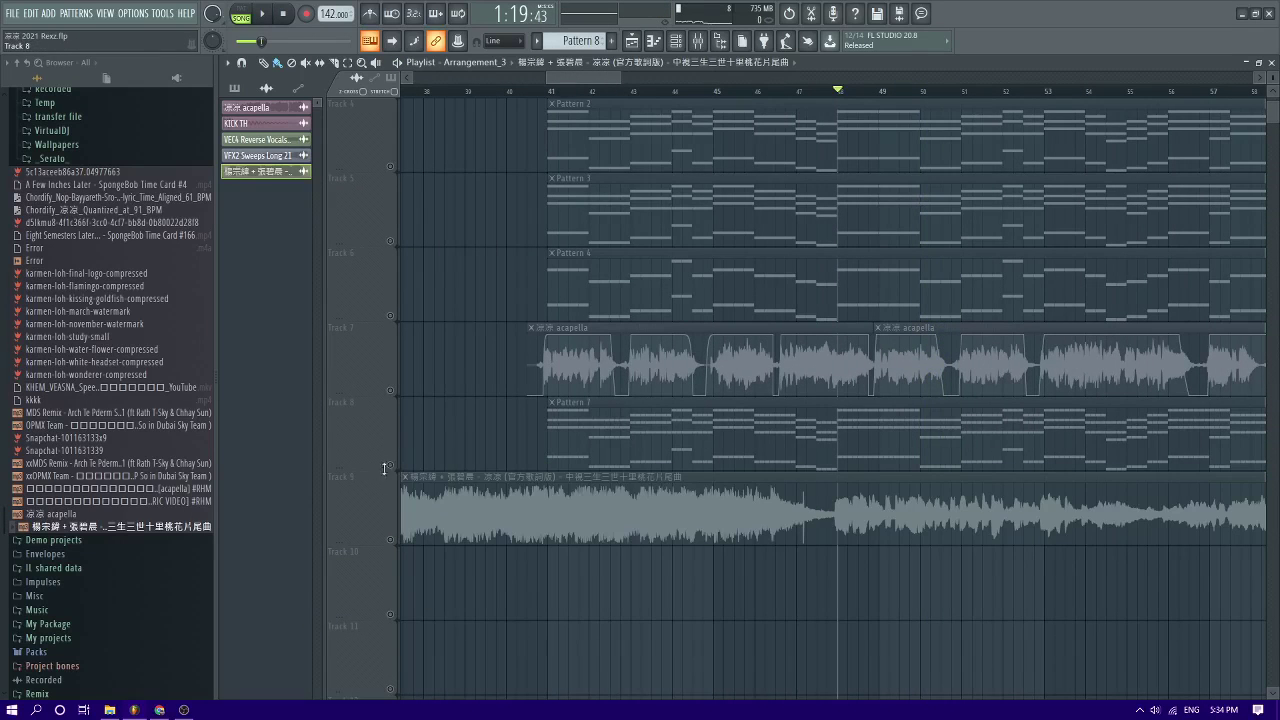
scroll(417, 394, "up", 2)
left_click(236, 89)
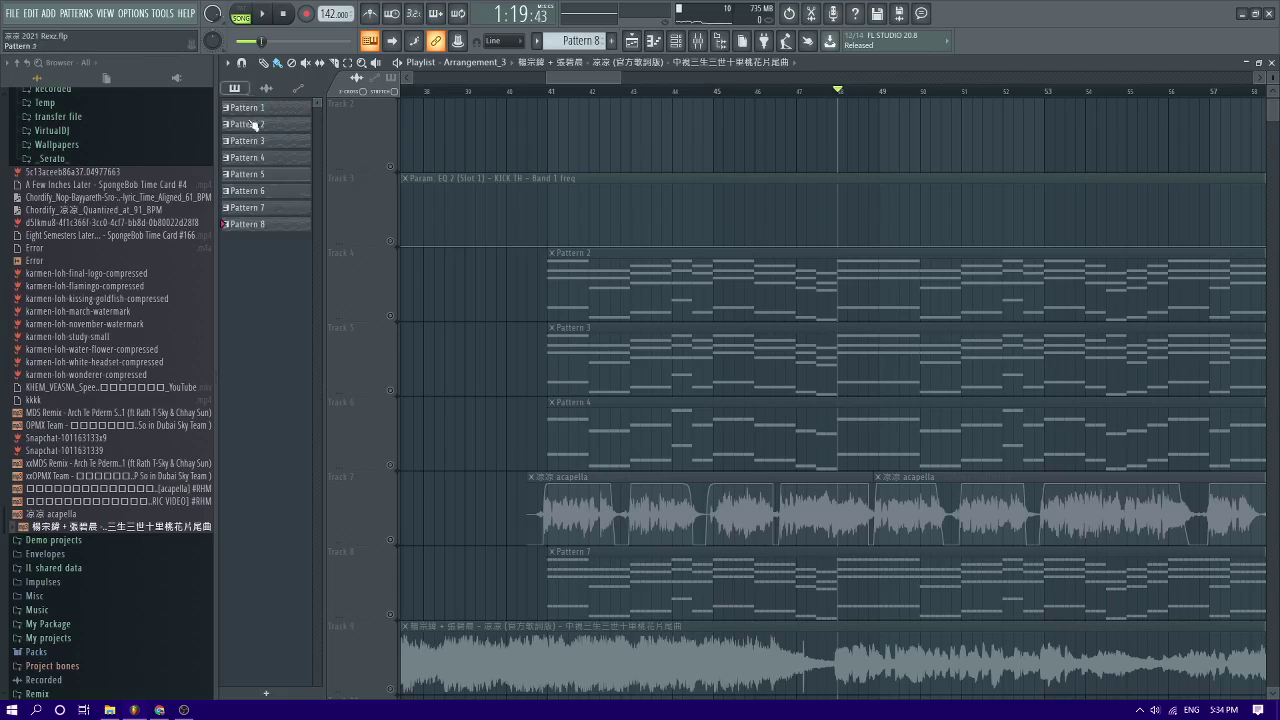
left_click_drag(295, 228, 666, 576)
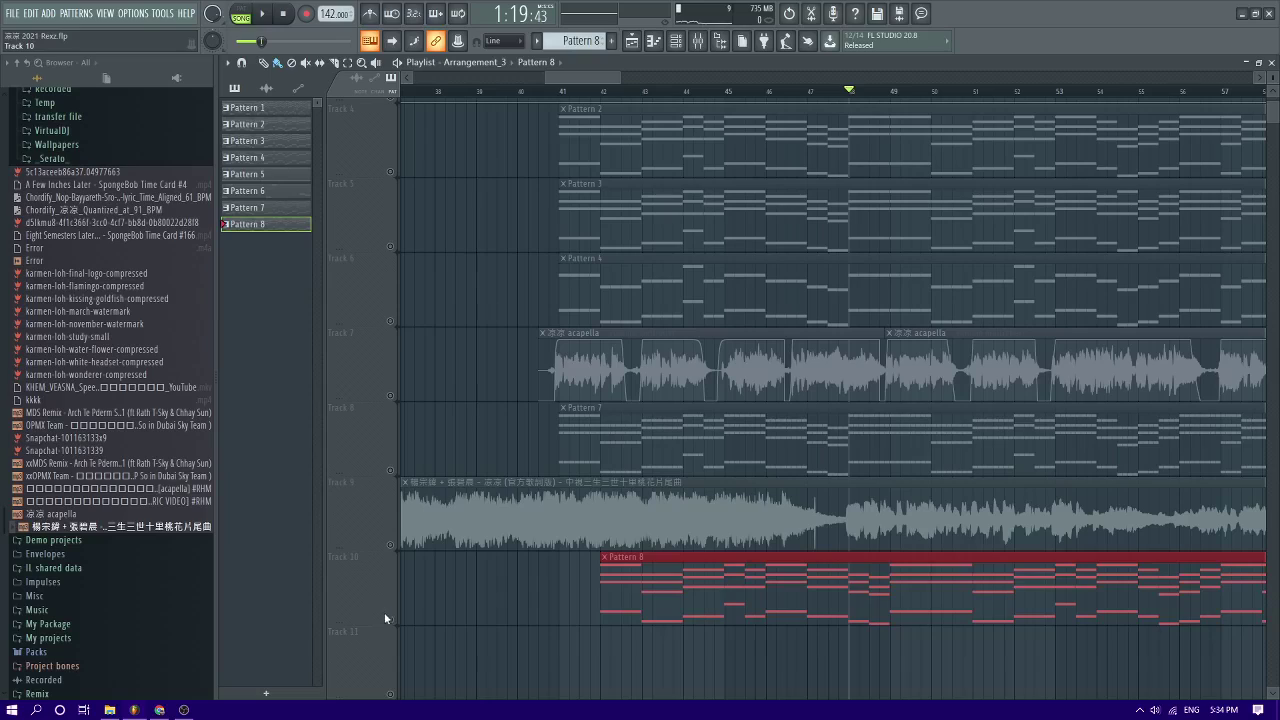
Enable Tracks 9 and 10 for playback and move the Pattern 8 clip to start at bar 48
key("space")
scroll(400, 595, "down", 3)
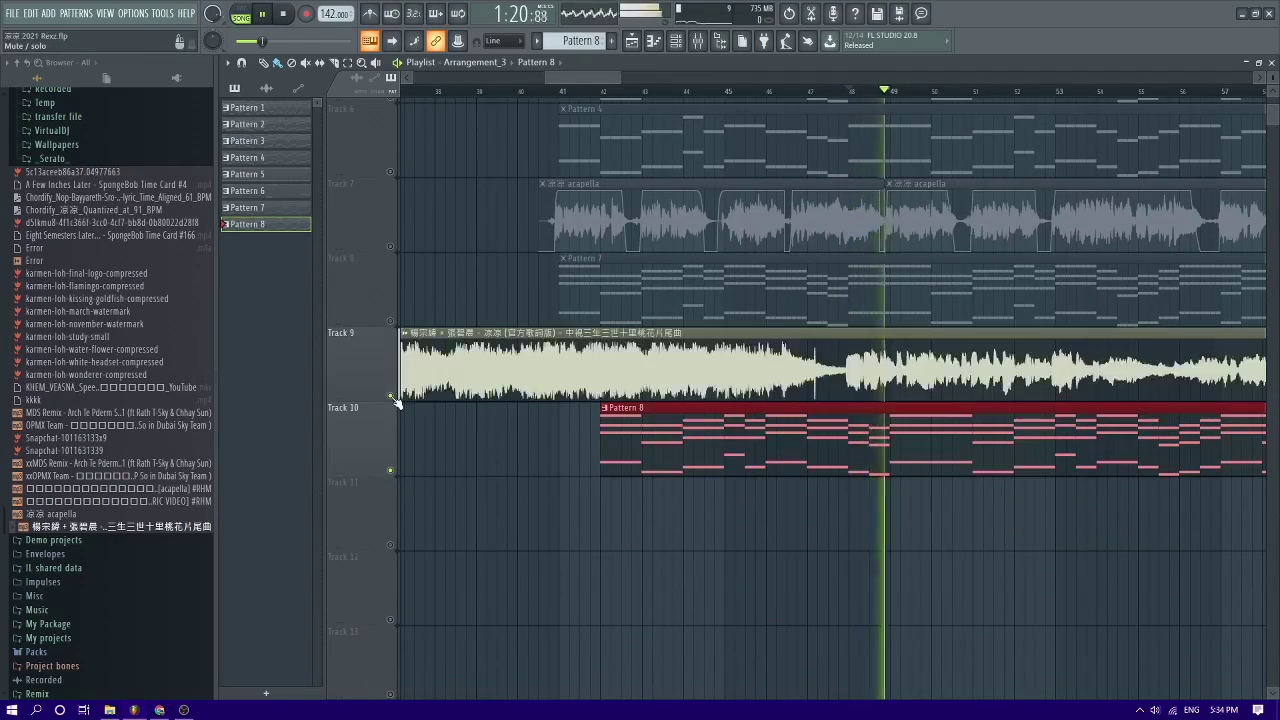
scroll(401, 403, "down", 3)
scroll(762, 415, "up", 2)
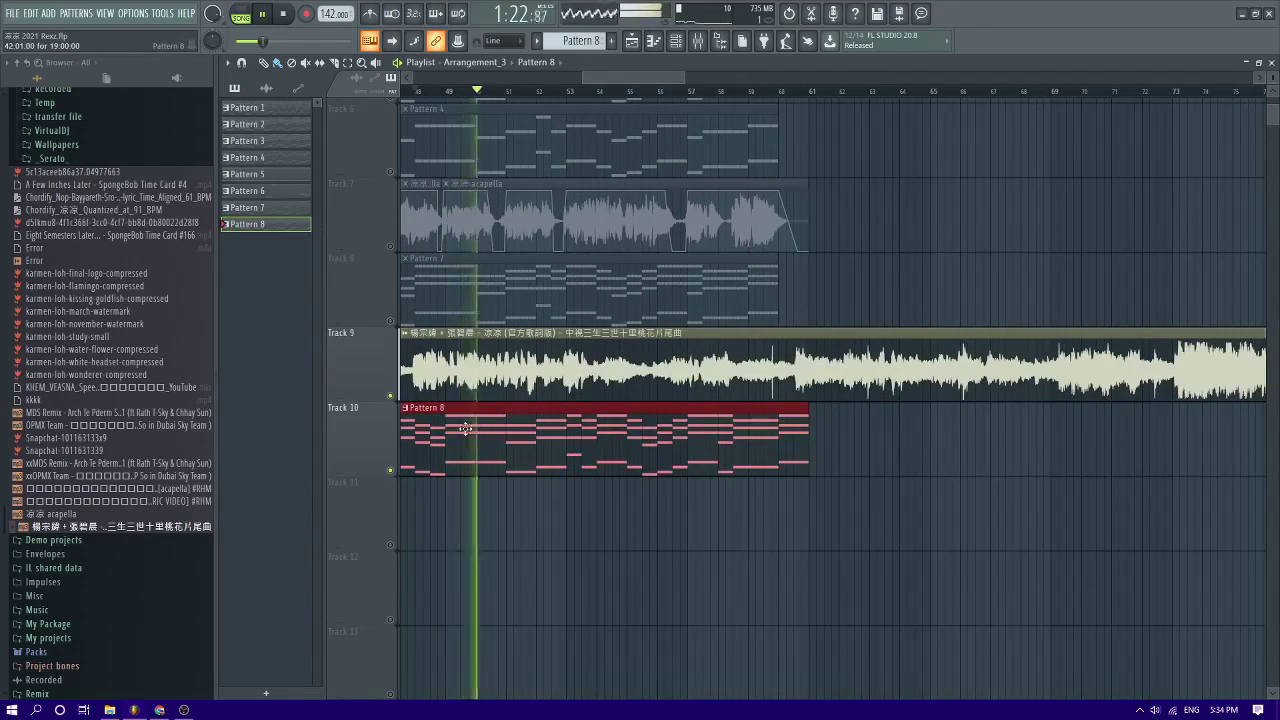
scroll(465, 428, "down", 3)
scroll(410, 430, "up", 3)
left_click_drag(427, 430, 609, 431)
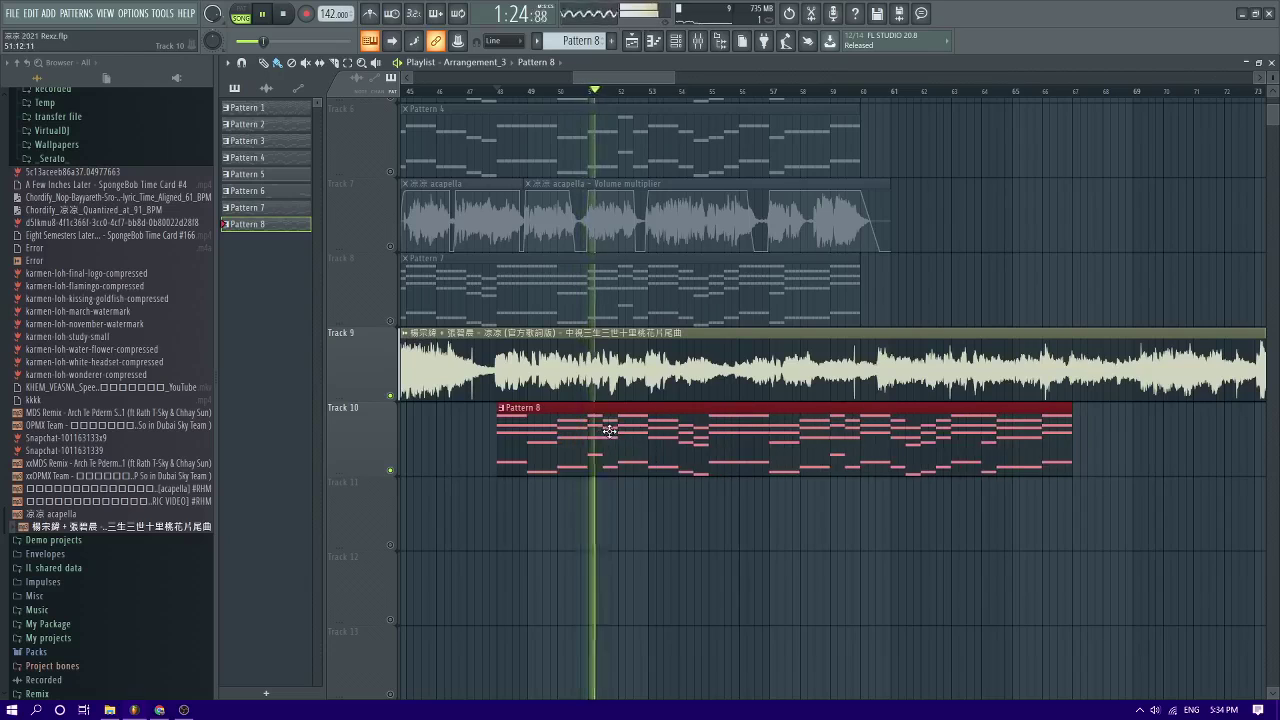
Play the song together with Pattern 8 from bar 48 and around bar 61 to compare their chords
key("space")
scroll(771, 187, "down", 2, "ctrl")
key("space")
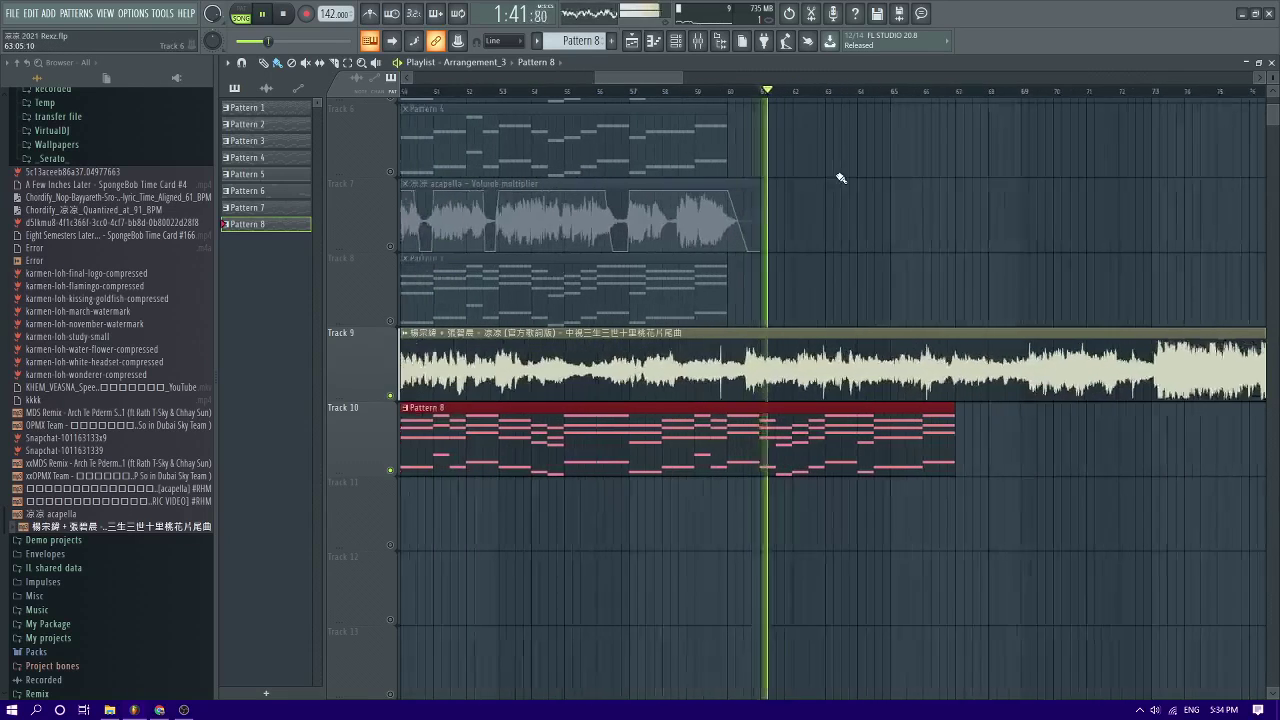
left_click(495, 94)
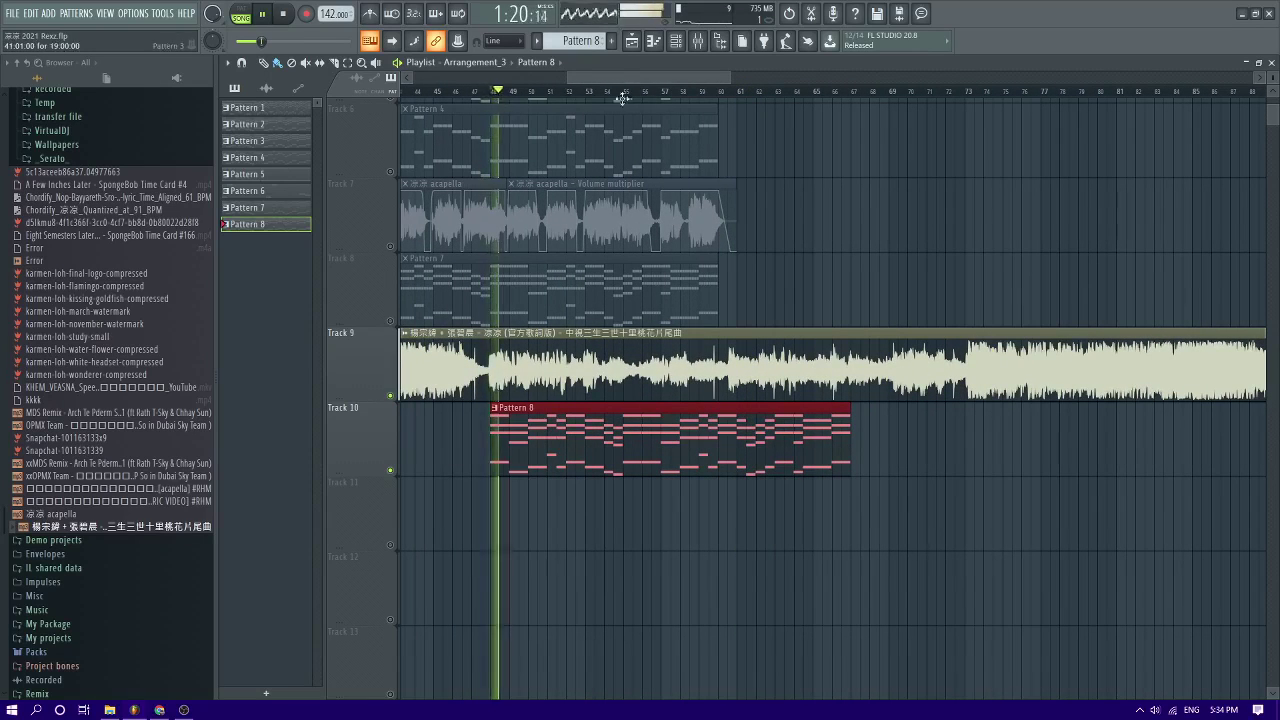
scroll(660, 100, "up", 2, "ctrl")
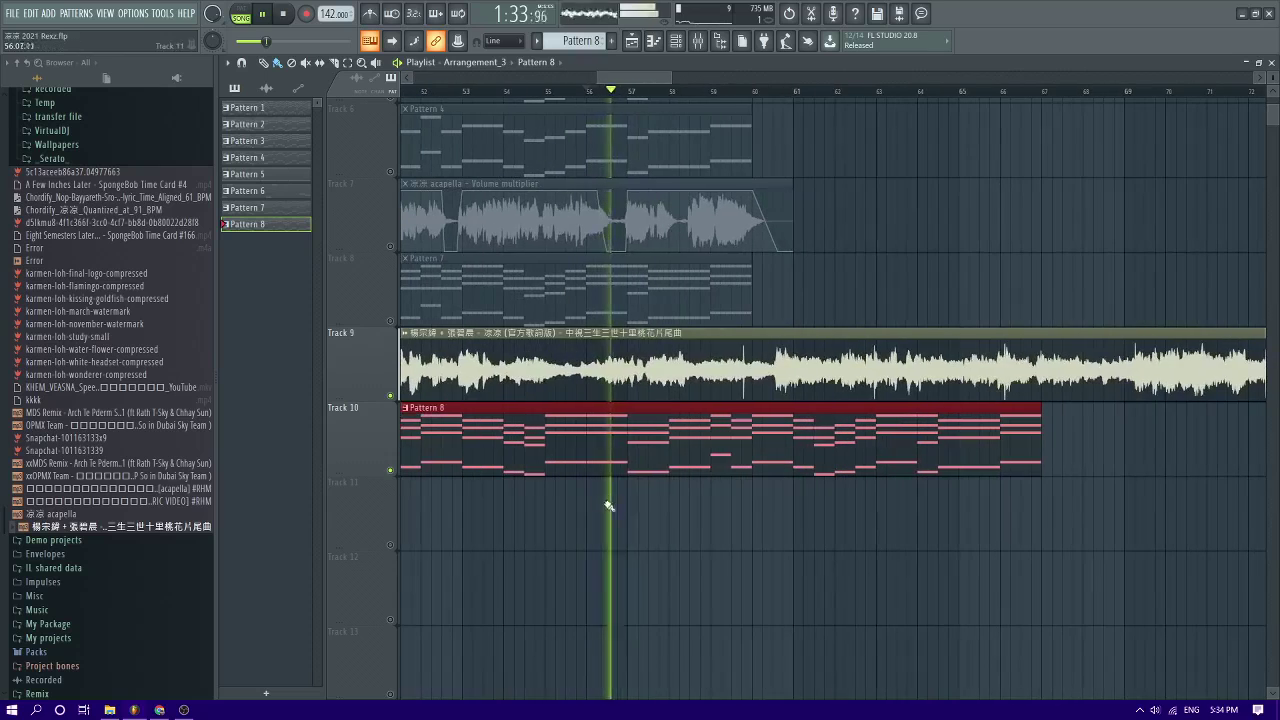
left_click(786, 93)
scroll(716, 128, "down", 2, "ctrl")
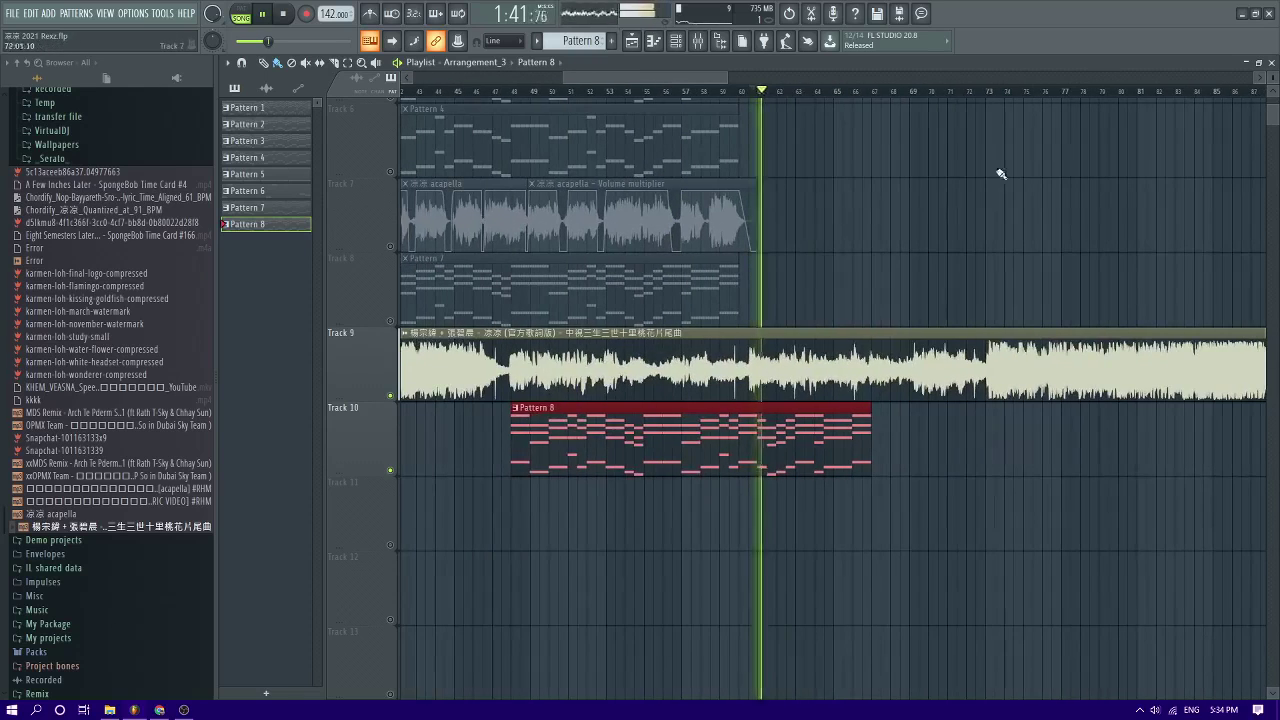
Move the Pattern 8 clip on Track 10 to start at bar 73 and play from there
left_click(986, 93)
left_click_drag(624, 439, 1100, 437)
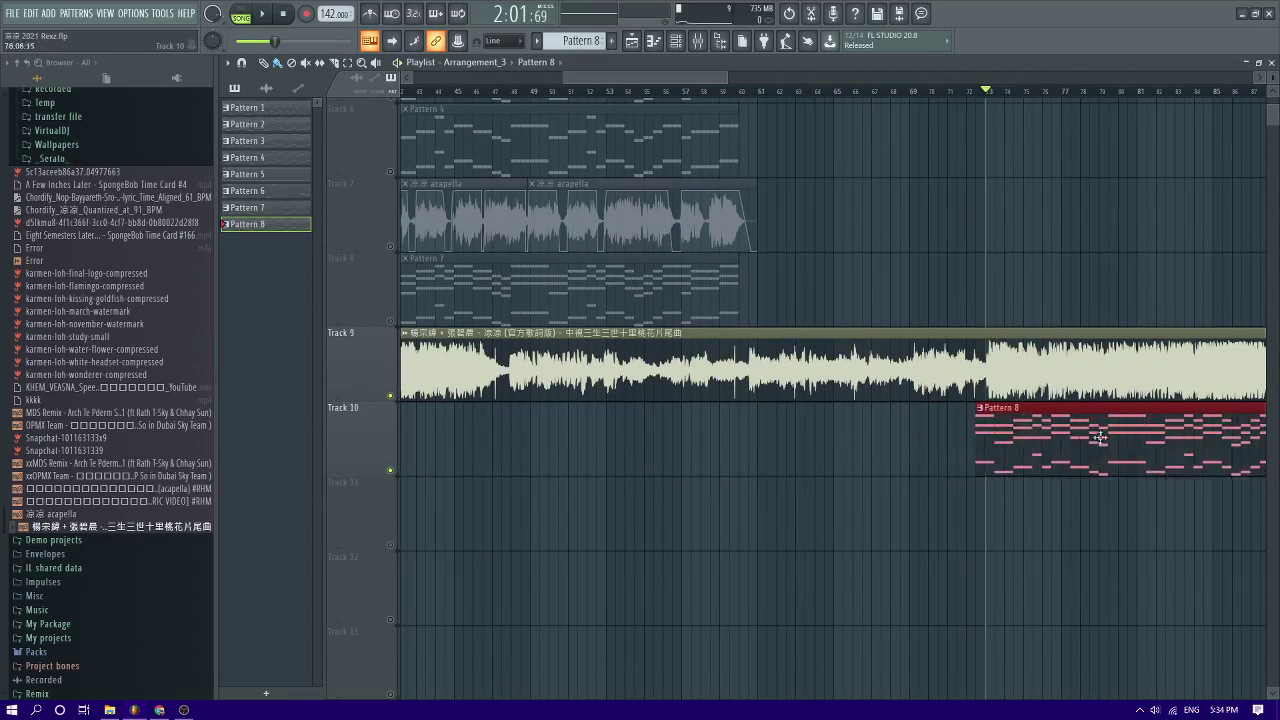
scroll(1055, 411, "up", 3, "ctrl")
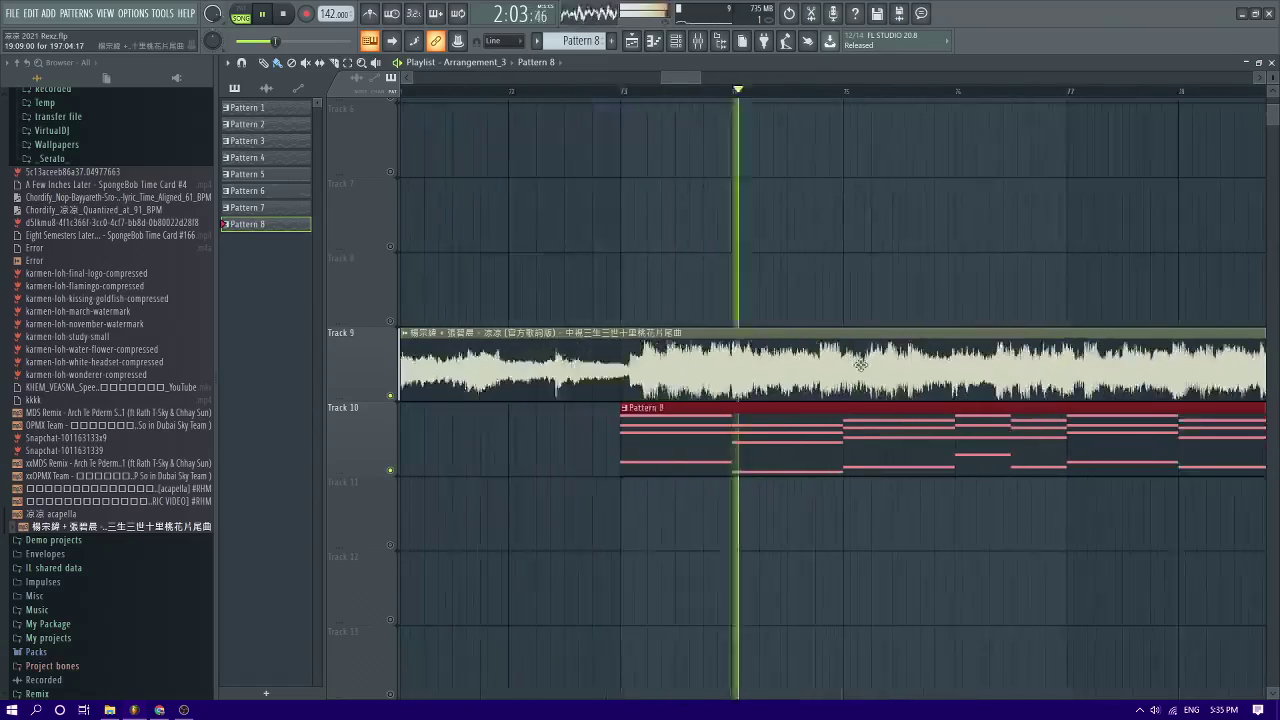
Listen to Pattern 8 against the song's louder section from bar 73 and compare the chord changes with the waveform
scroll(862, 364, "down", 1, "ctrl")
scroll(886, 366, "up", 2)
scroll(886, 366, "down", 3)
scroll(886, 366, "up", 3, "ctrl")
scroll(892, 363, "down", 1, "ctrl")
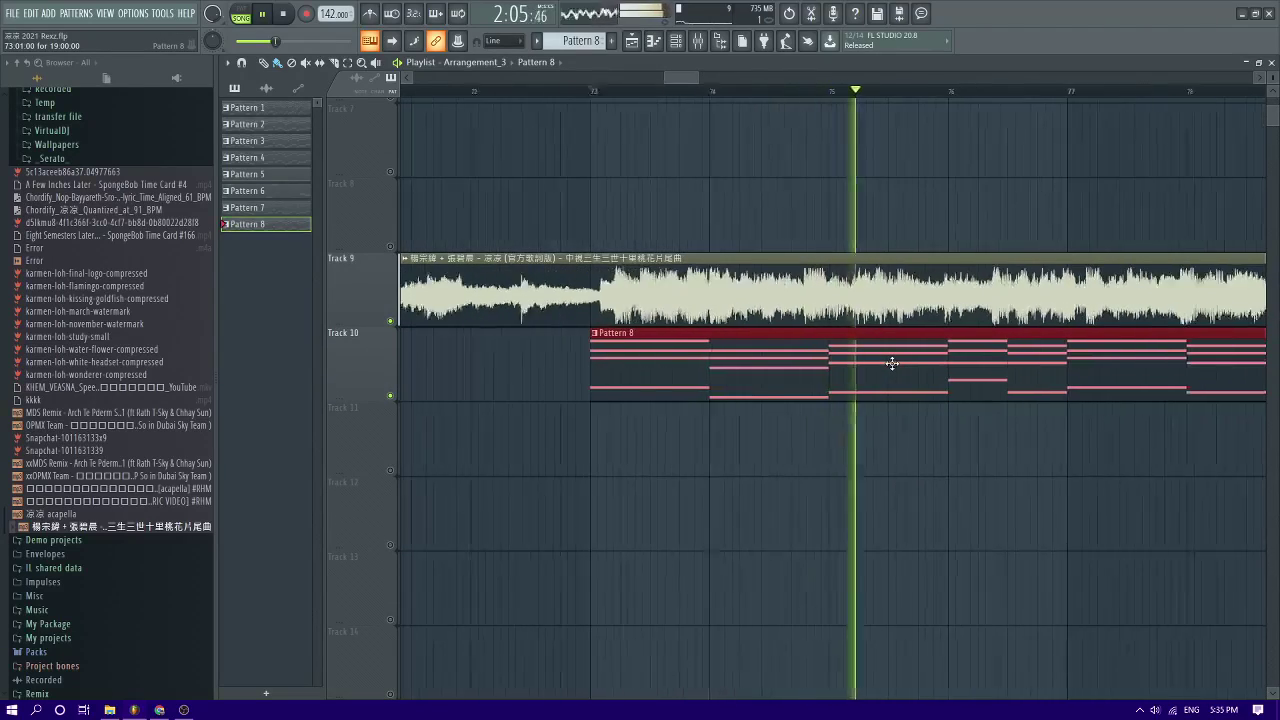
scroll(892, 363, "up", 2, "ctrl")
scroll(892, 363, "down", 3, "ctrl")
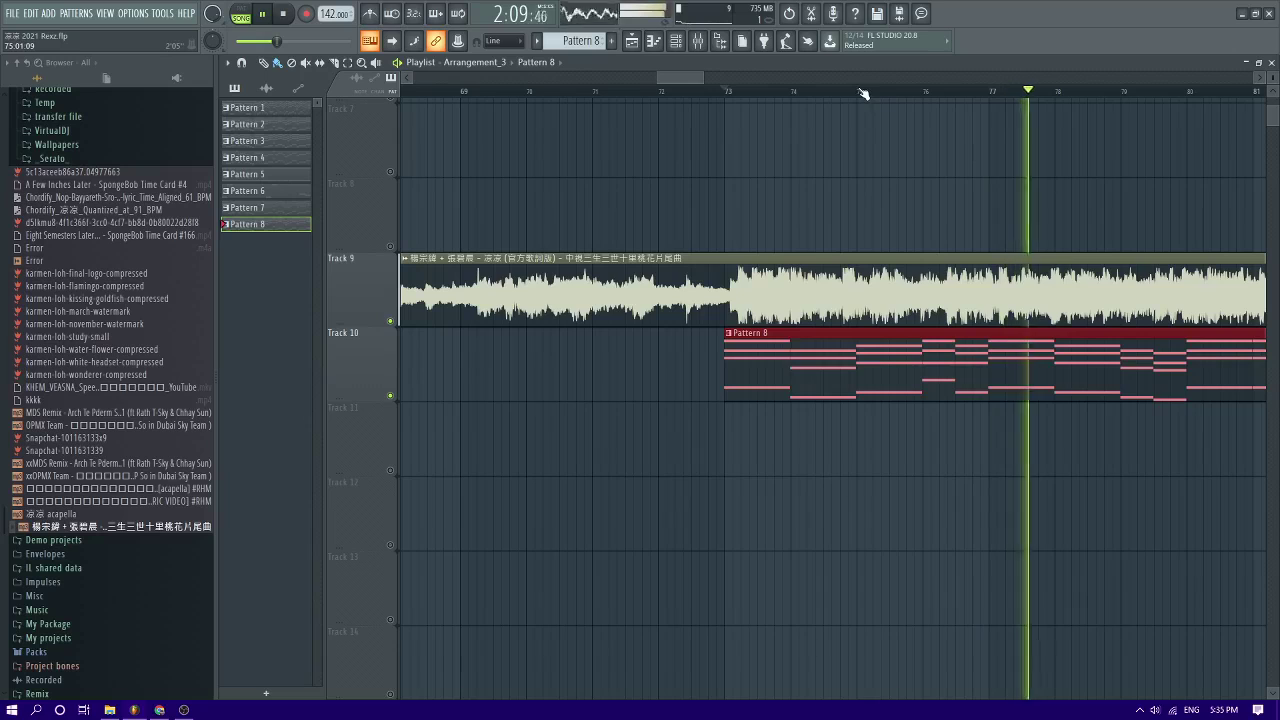
scroll(737, 243, "down", 2, "ctrl")
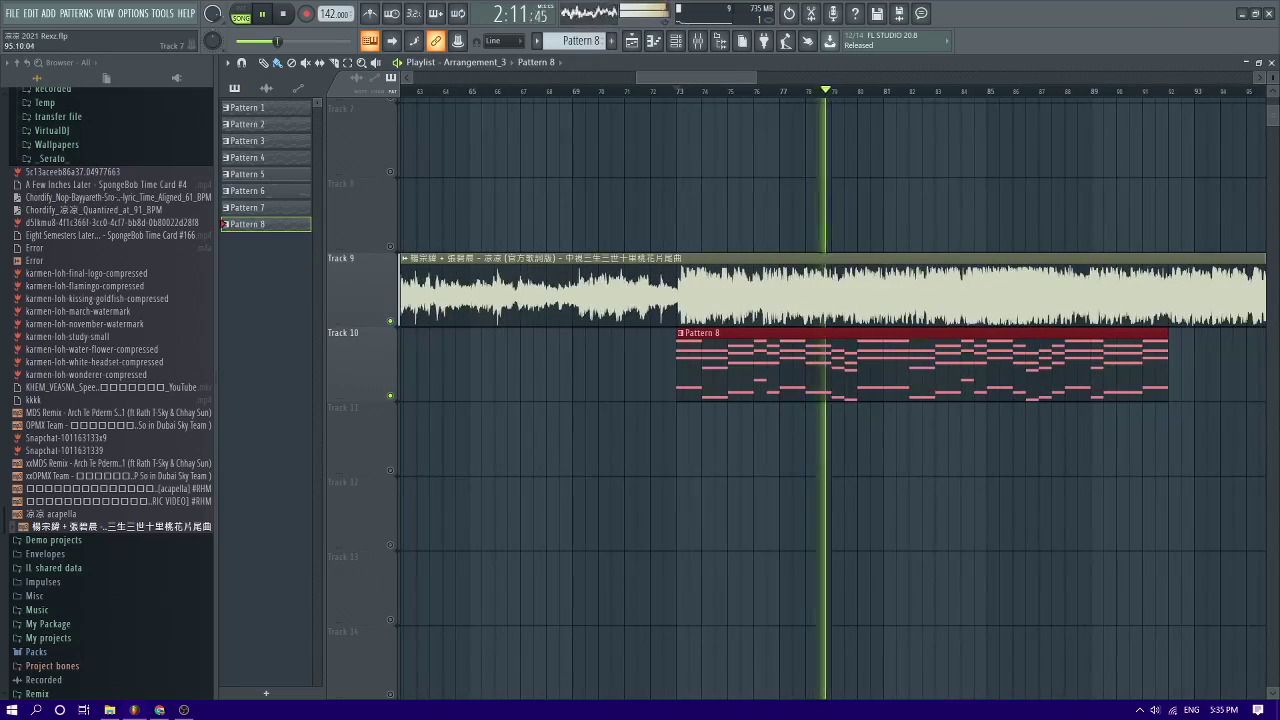
left_click_drag(1277, 79, 1277, 82)
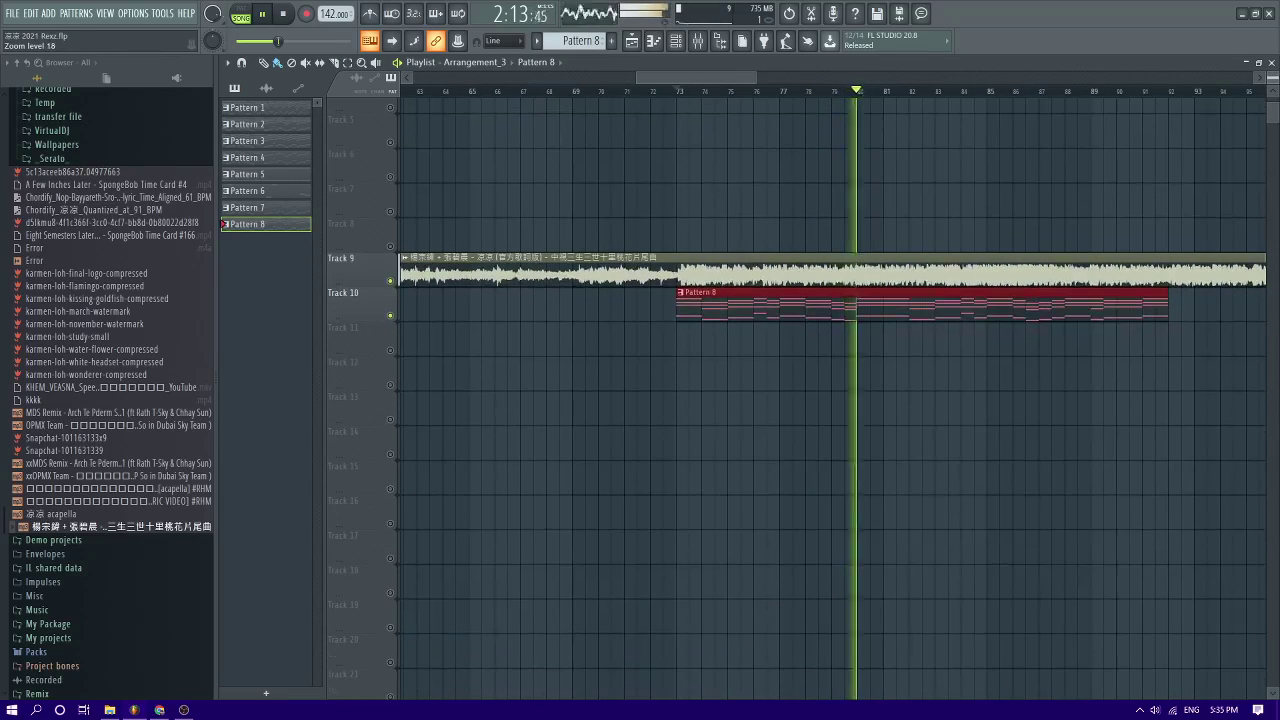
scroll(874, 285, "up", 1, "ctrl")
scroll(873, 286, "down", 2, "ctrl")
scroll(905, 289, "up", 2, "ctrl")
scroll(906, 290, "down", 2, "ctrl")
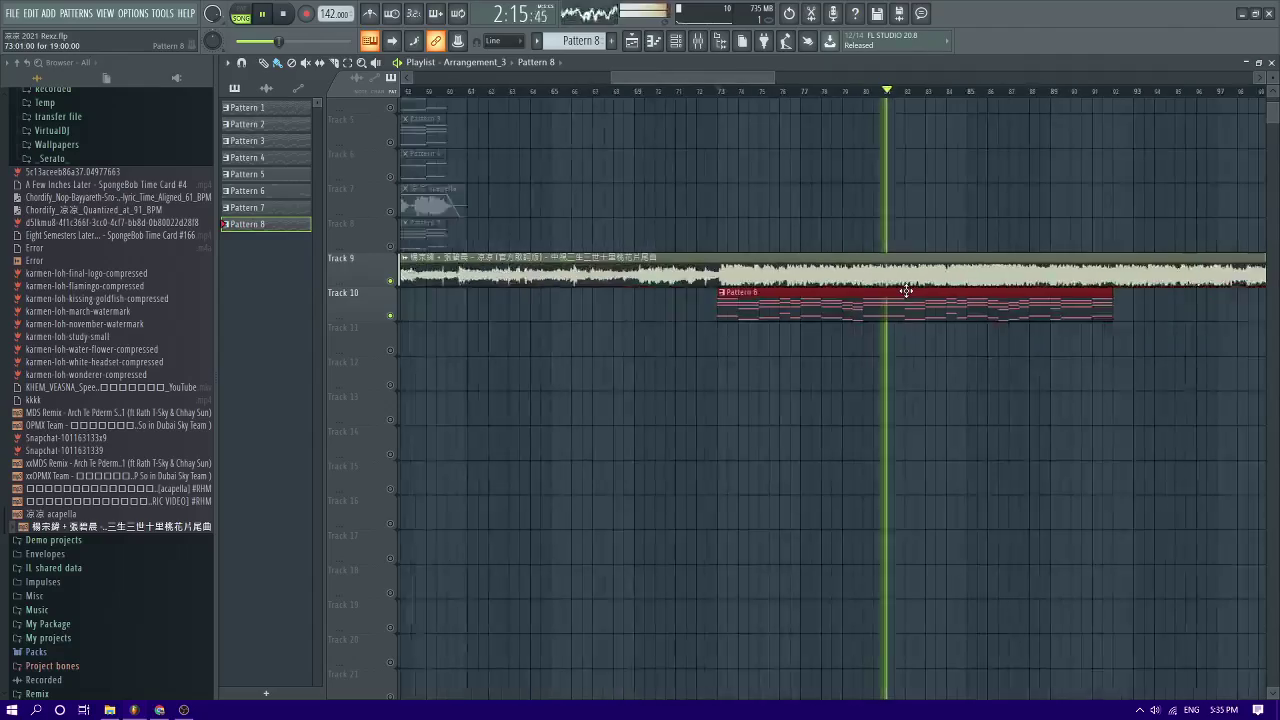
scroll(906, 291, "up", 2, "ctrl")
scroll(905, 289, "down", 2, "ctrl")
scroll(903, 287, "up", 2, "ctrl")
scroll(931, 287, "down", 2, "ctrl")
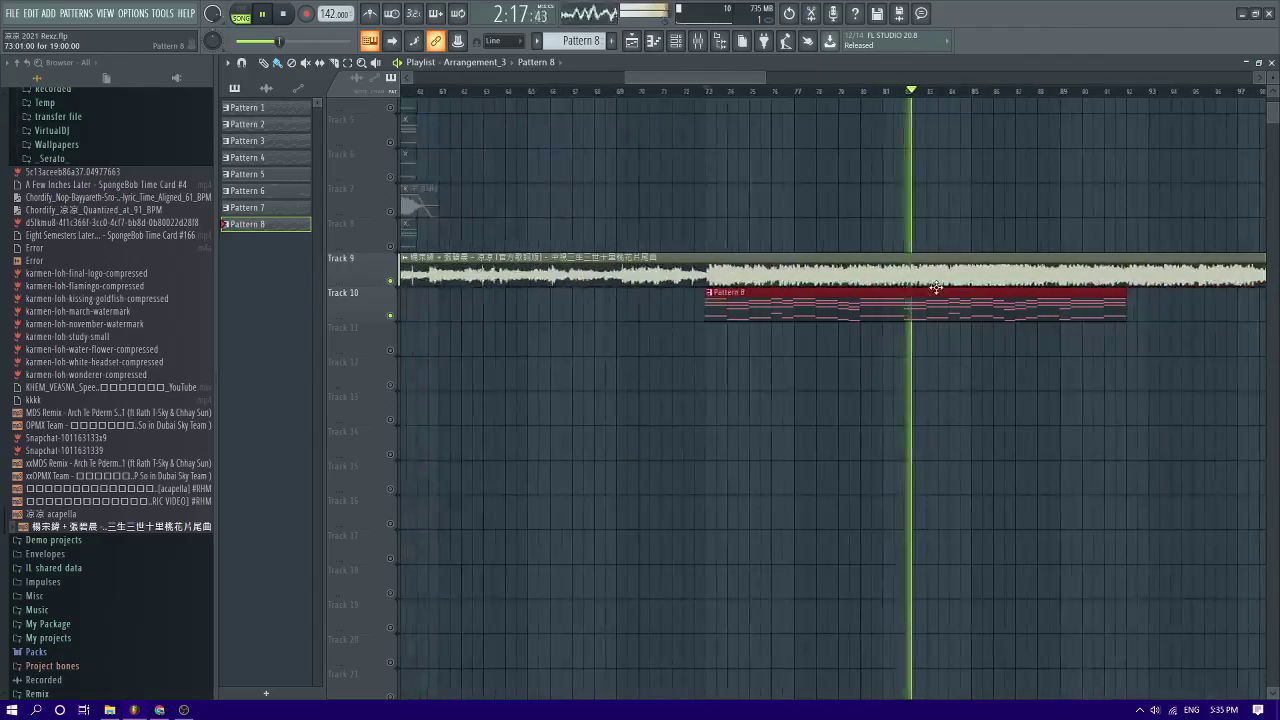
scroll(942, 287, "up", 4, "ctrl")
scroll(942, 287, "down", 4, "ctrl")
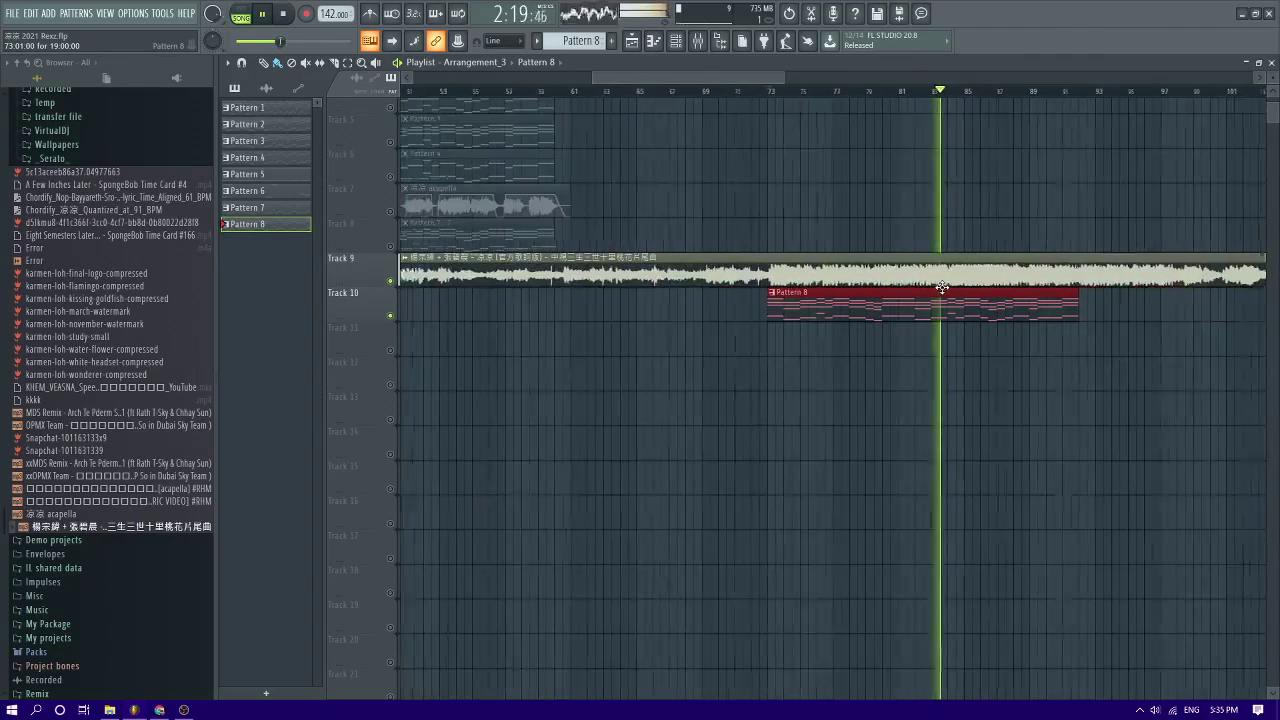
scroll(942, 287, "up", 3, "ctrl")
scroll(940, 288, "down", 3, "ctrl")
scroll(930, 290, "up", 3, "ctrl")
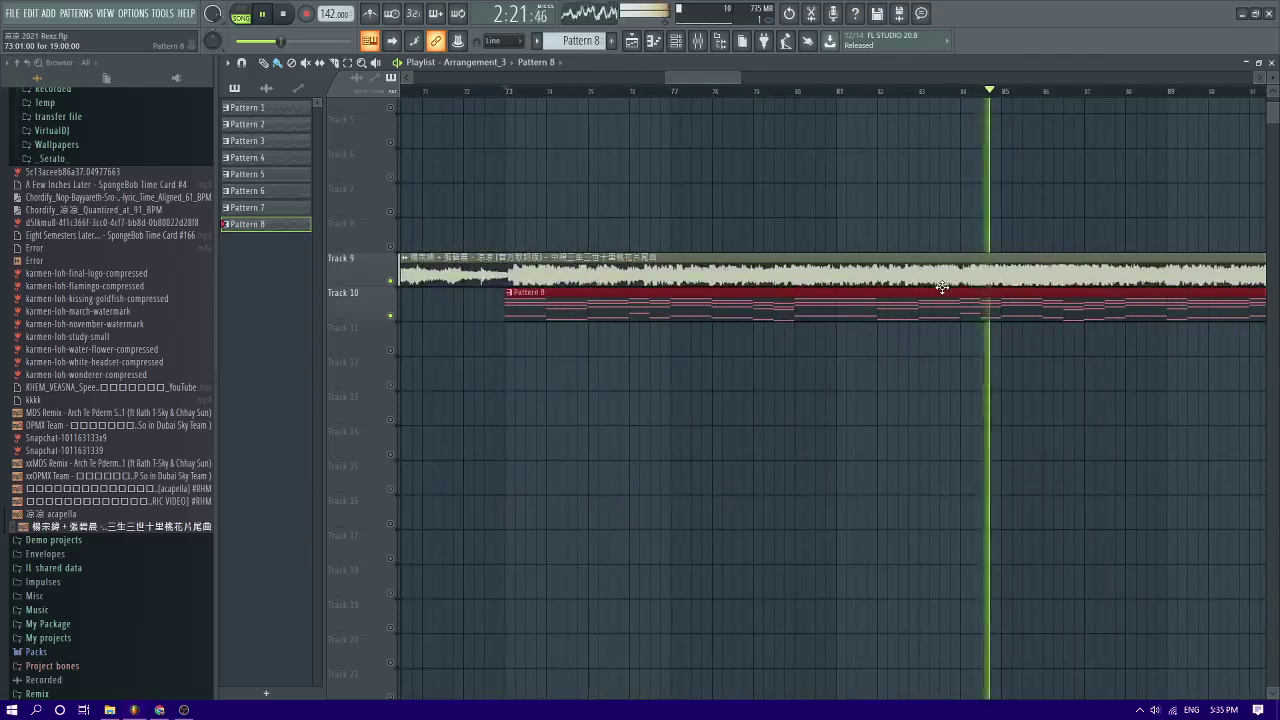
scroll(845, 299, "down", 2, "ctrl")
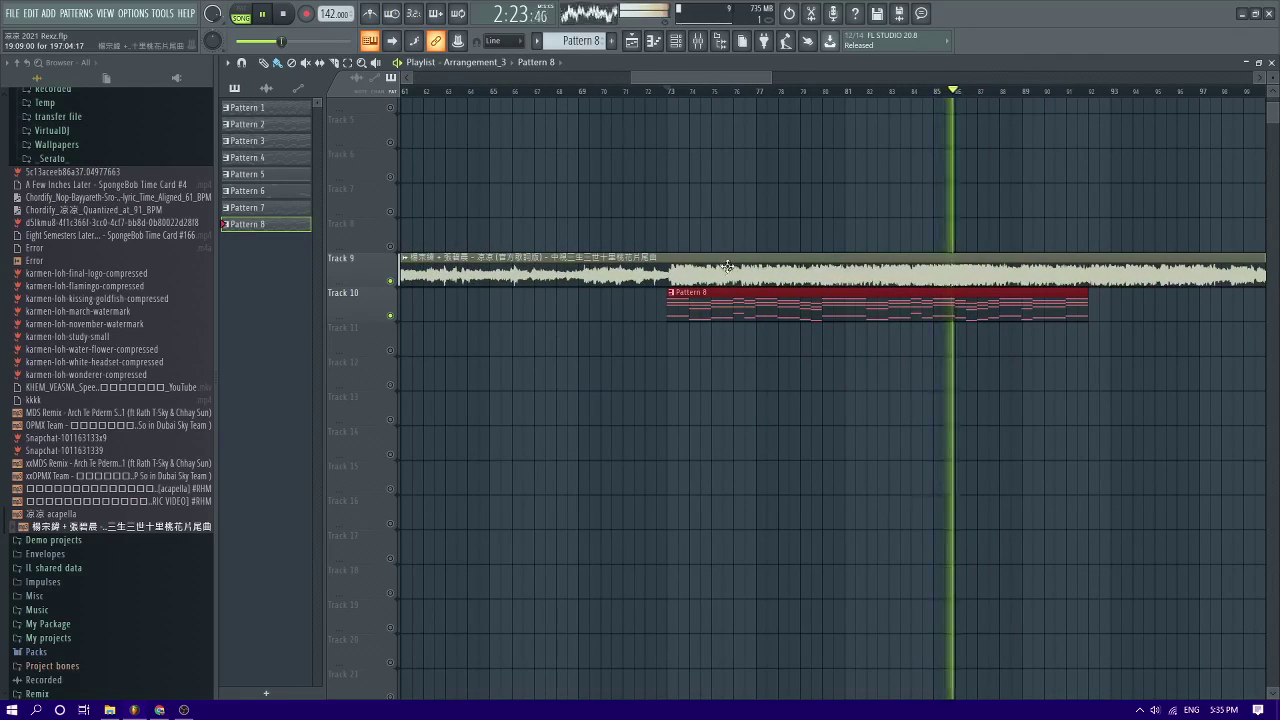
Copy the Track 7 acapella clips to line up with Pattern 8 around bar 73, mute Track 9 and enable Track 7
scroll(758, 252, "down", 2, "ctrl")
scroll(758, 253, "down", 1, "ctrl")
left_click_drag(780, 207, 524, 211, "ctrl")
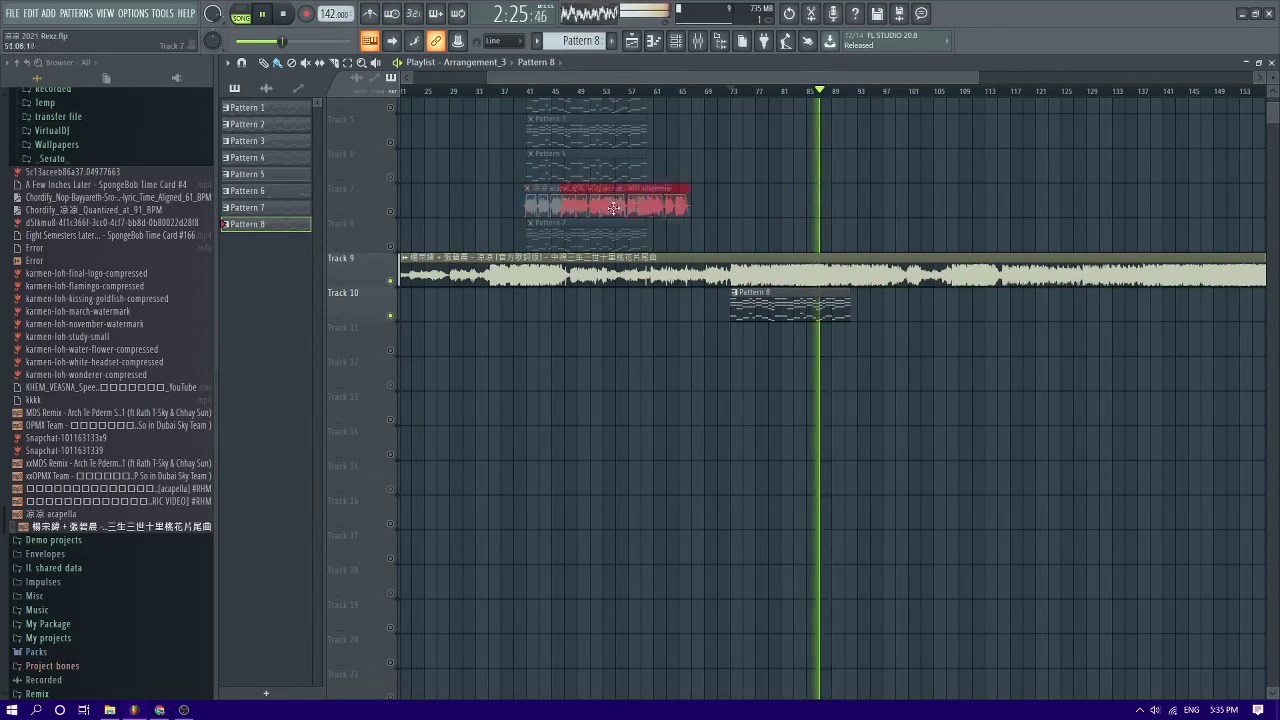
left_click(388, 283)
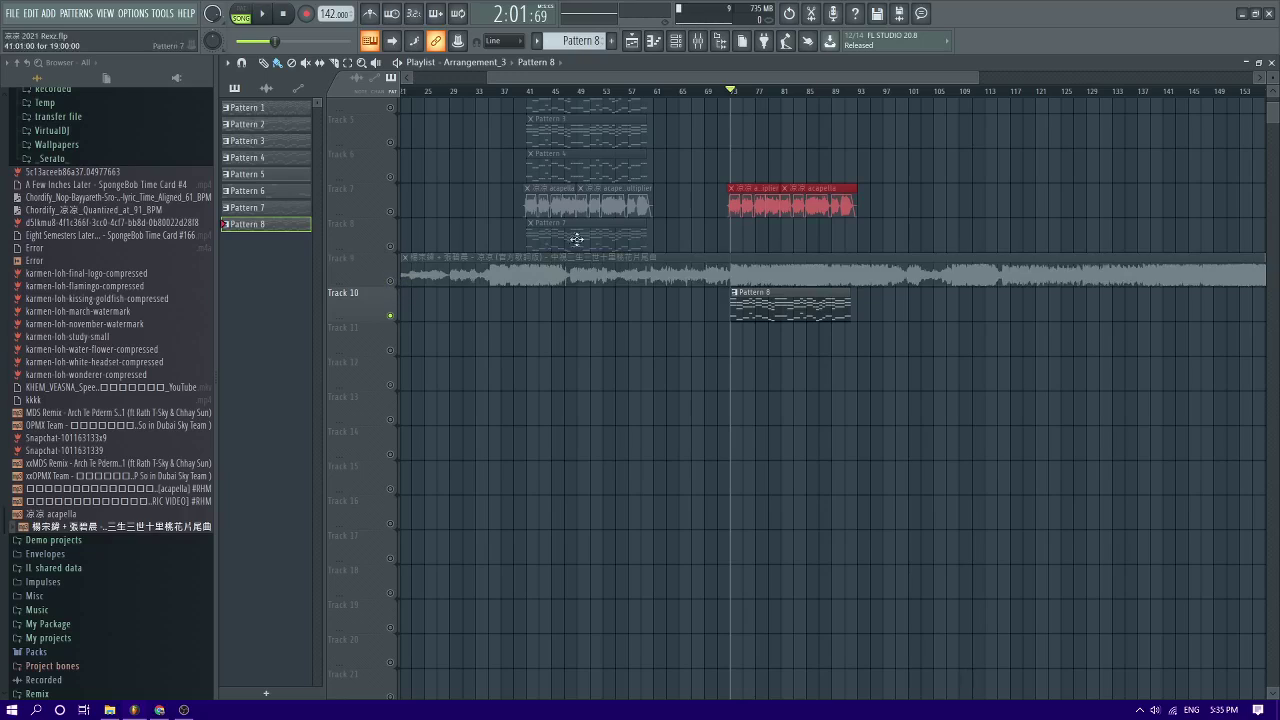
left_click(391, 214)
Play from bar 73 and check the copied acapella's timing against the Pattern 8 chords
scroll(737, 218, "up", 5, "ctrl")
scroll(730, 230, "up", 1)
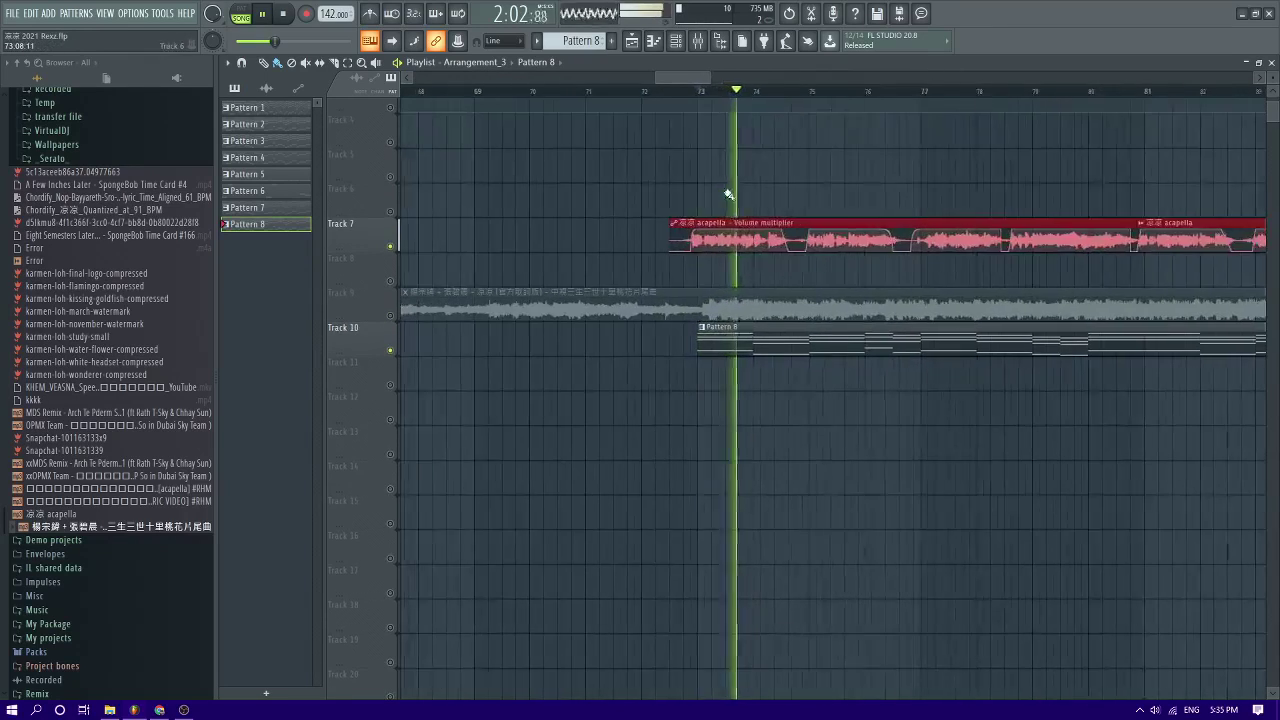
scroll(704, 251, "down", 2, "ctrl")
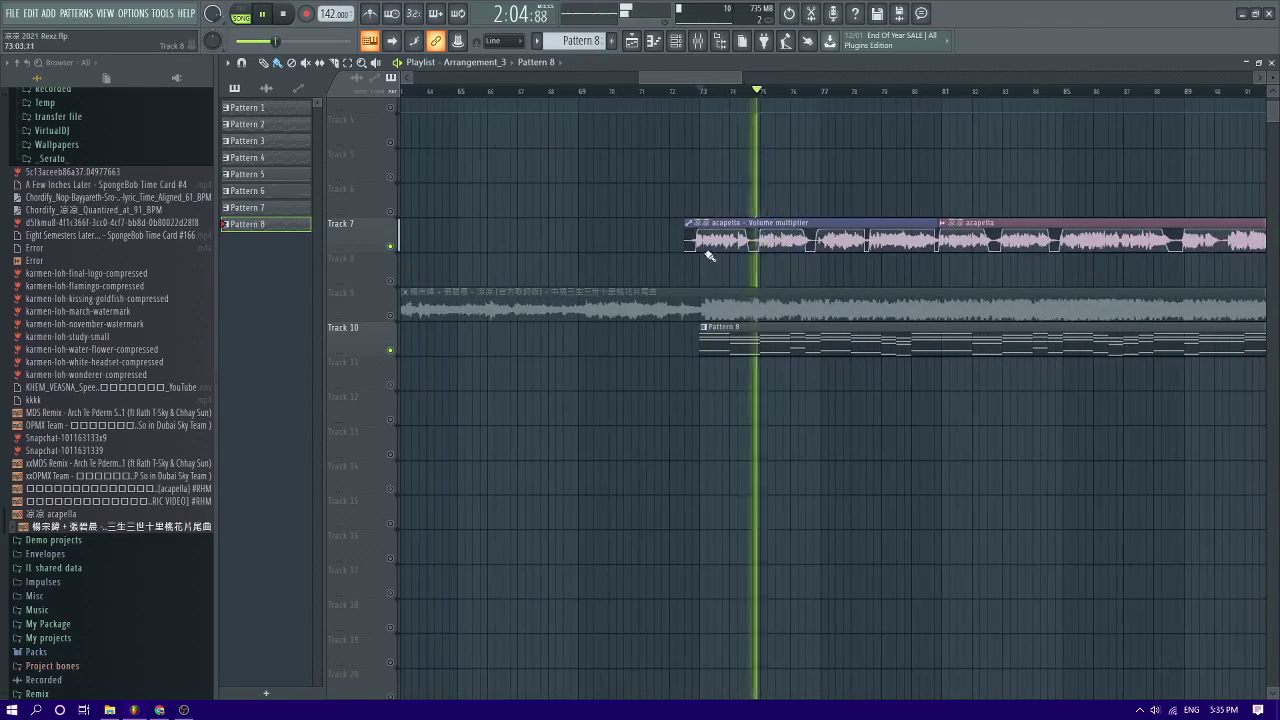
scroll(741, 316, "up", 3, "ctrl")
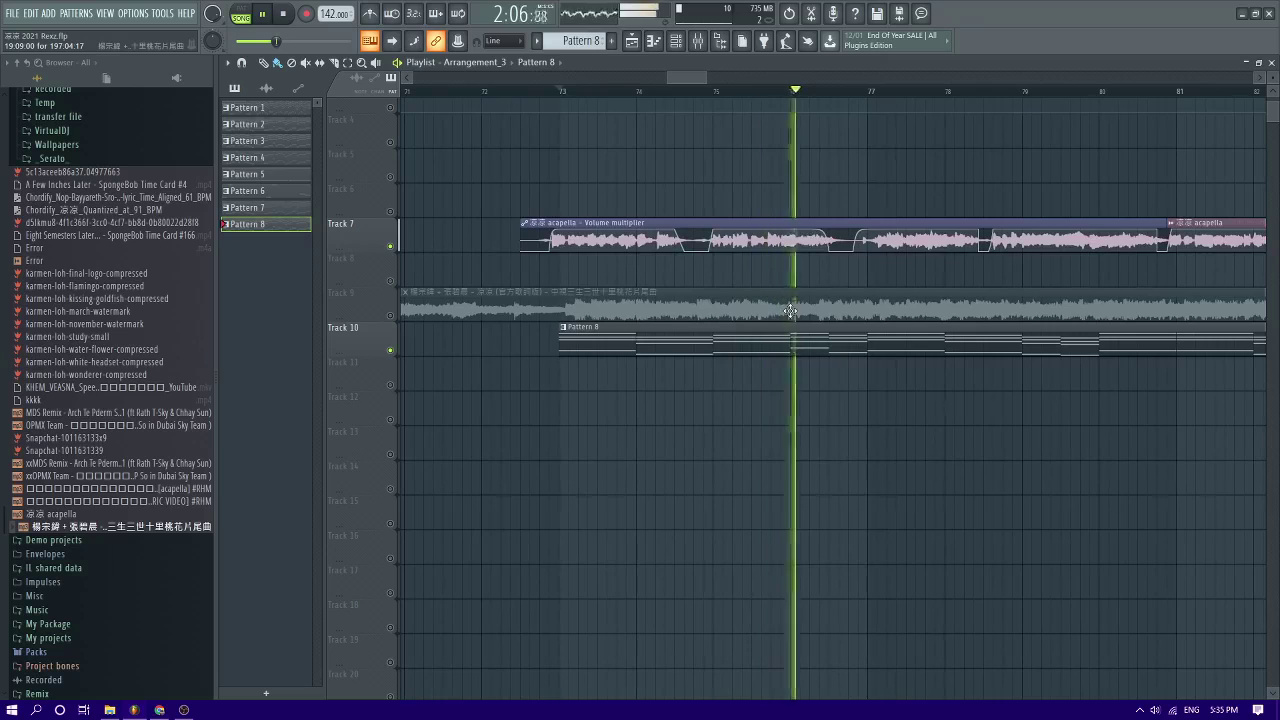
left_click(541, 91)
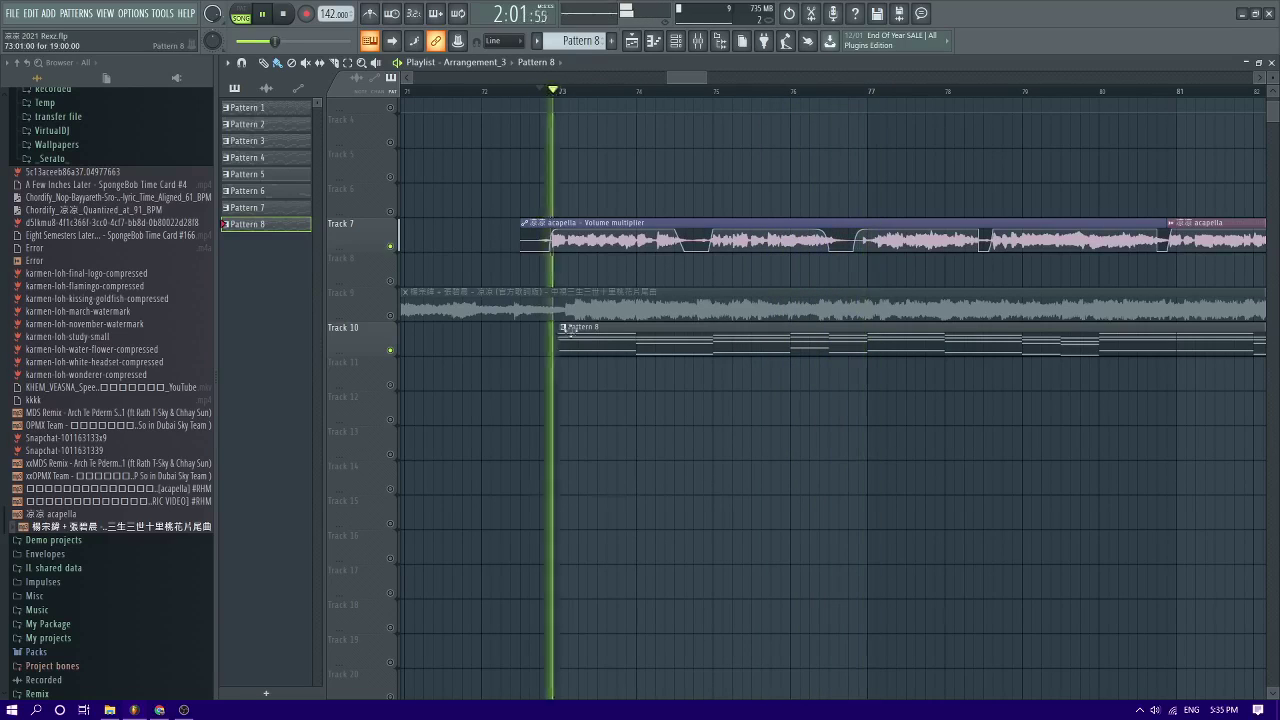
Open Pattern 8 in the piano roll, switch to the FL Keys channel and play over the ghosted chords
double_click(604, 343)
key("space")
left_click(520, 62)
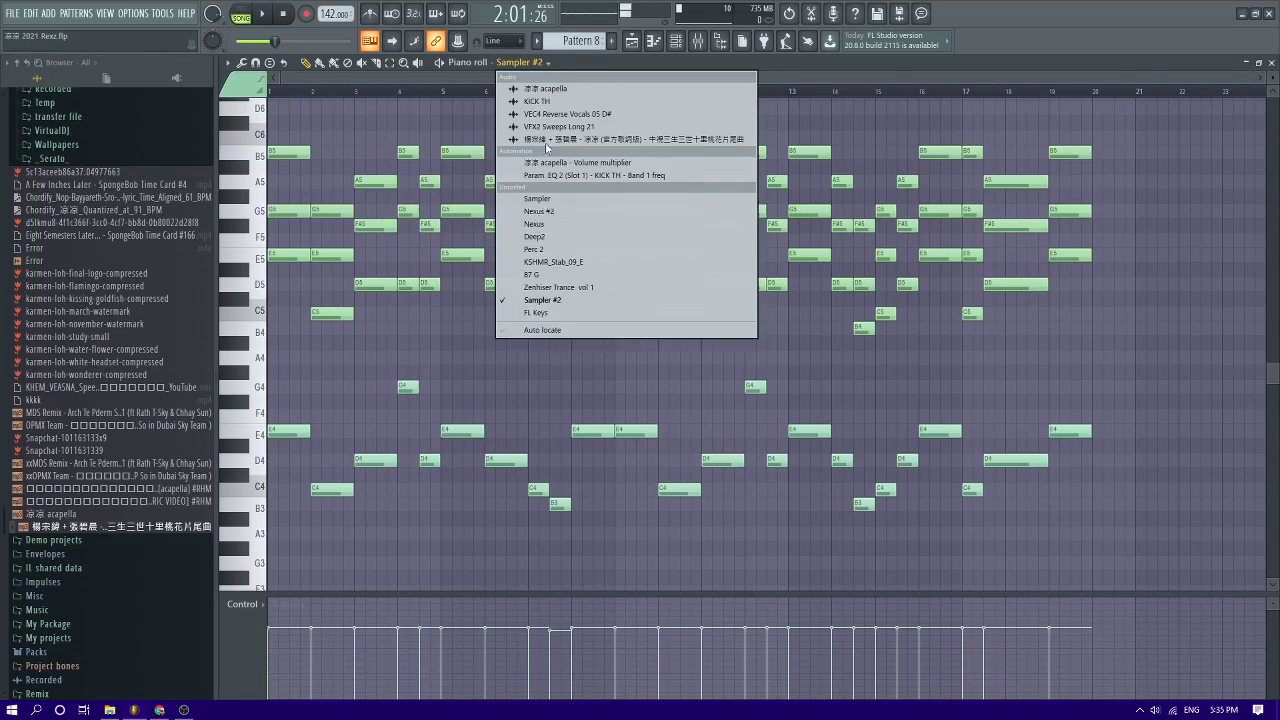
left_click(538, 312)
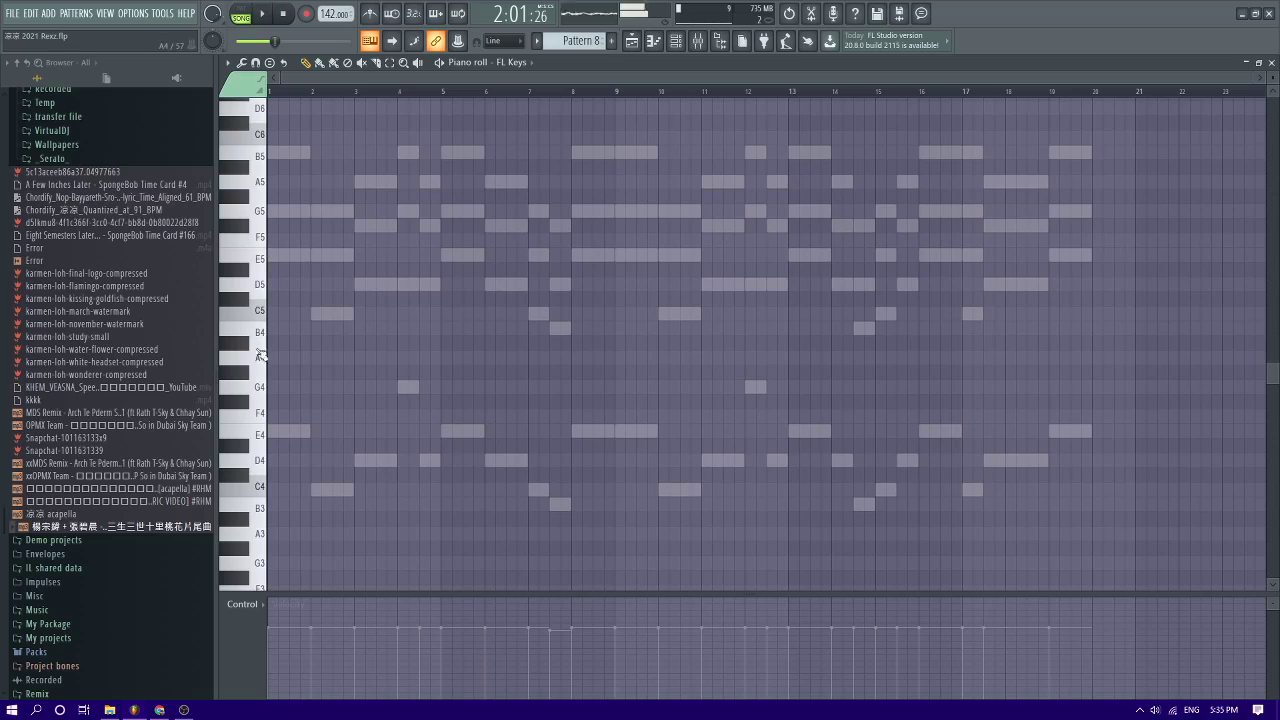
key("space")
scroll(290, 345, "up", 3)
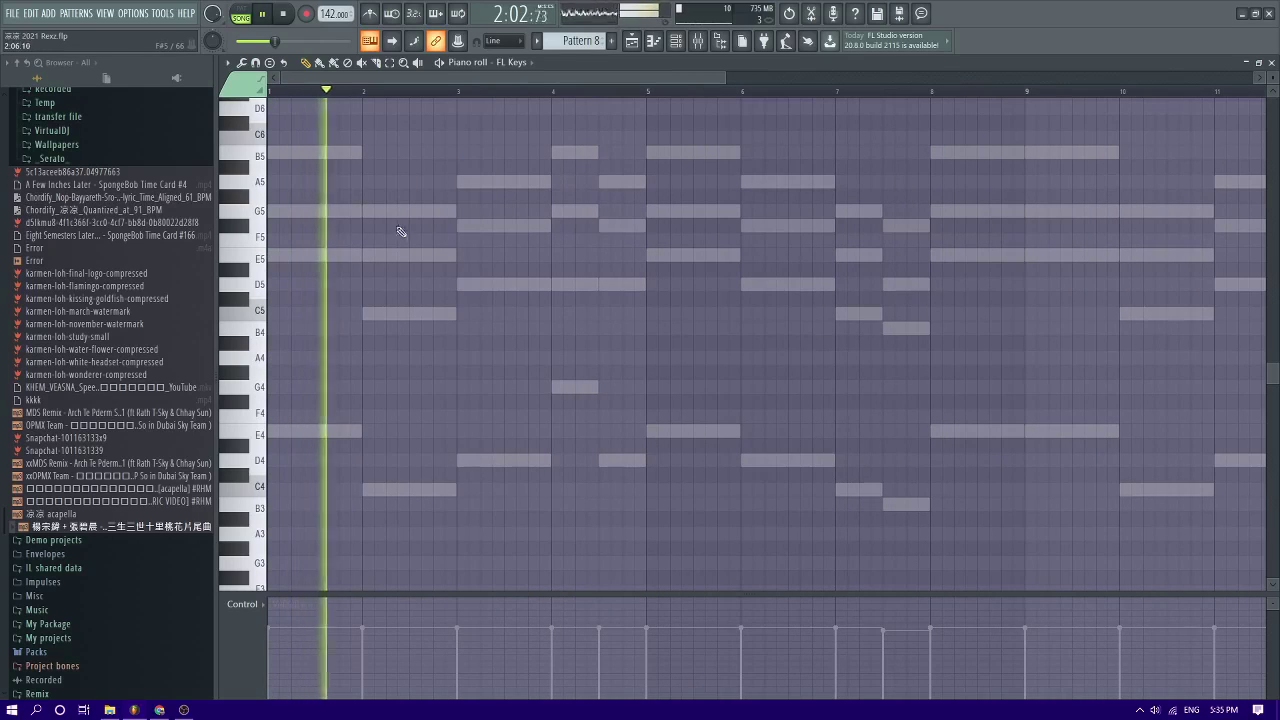
left_click(424, 211)
key("space")
left_click_drag(431, 212, 412, 219)
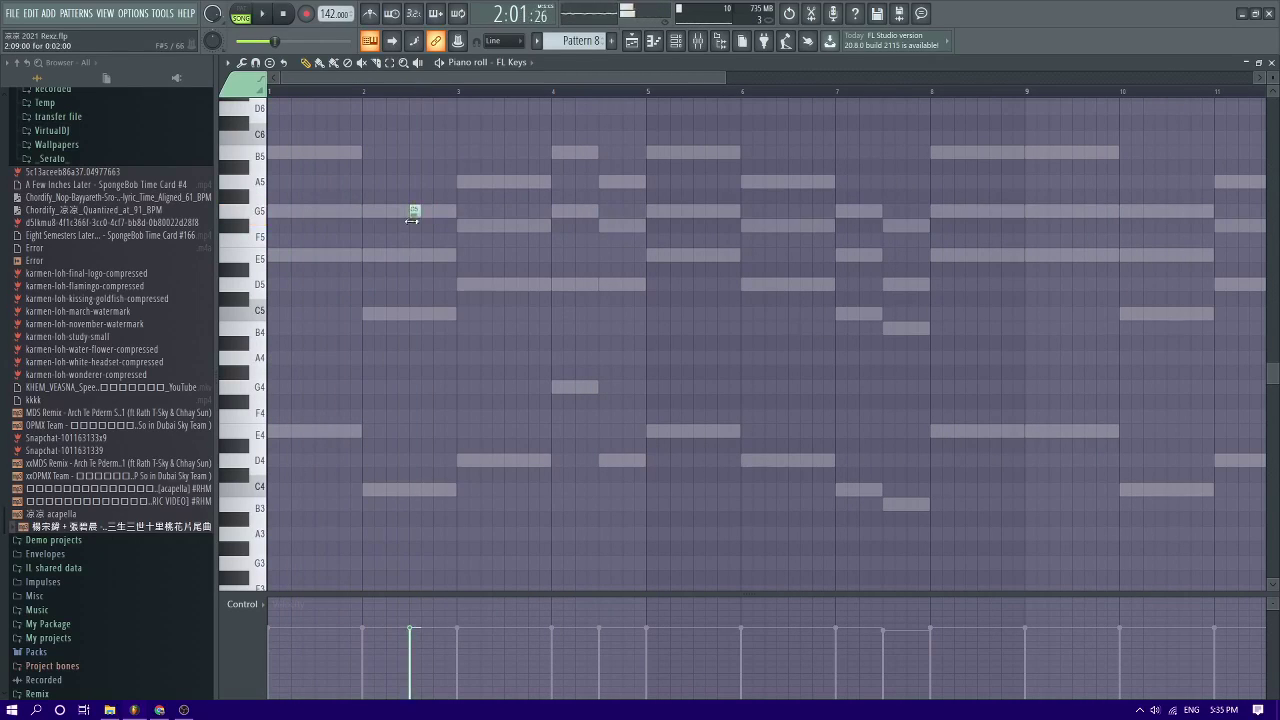
right_click(411, 215)
Place short E5, G5 and B5 notes as a rising arpeggio at the start of bar 1 and audition it in pattern mode
key("space")
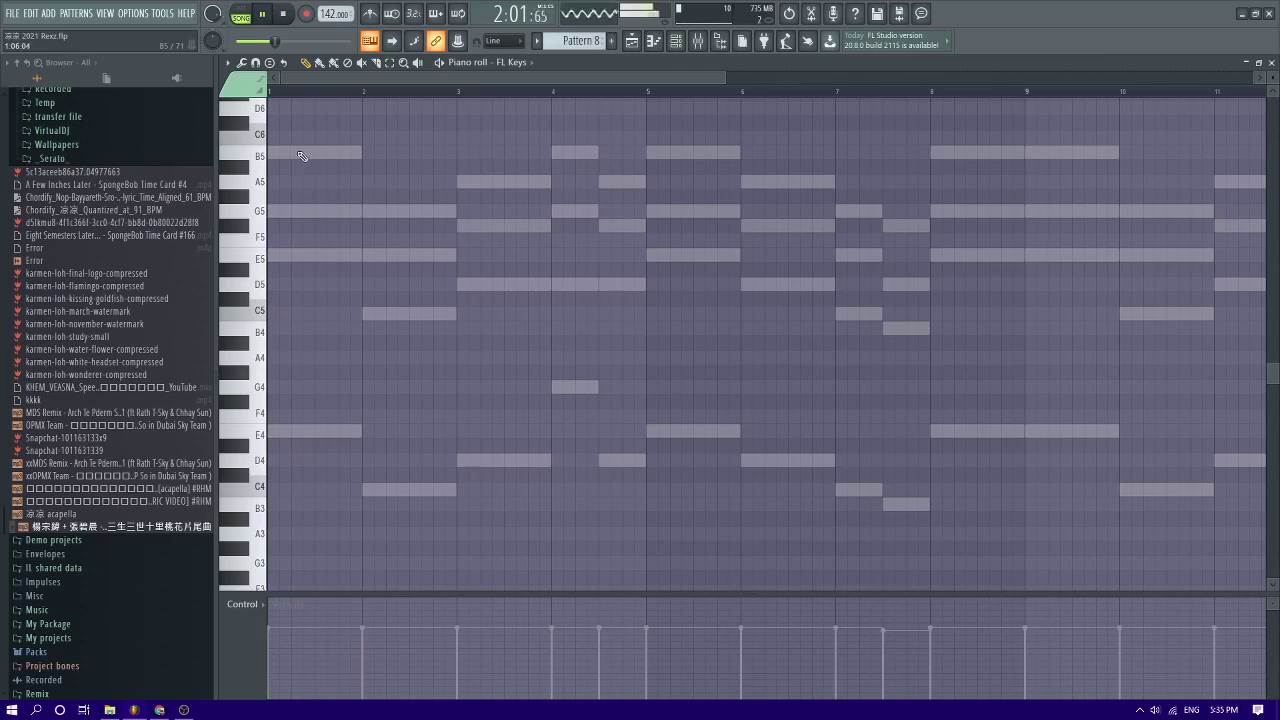
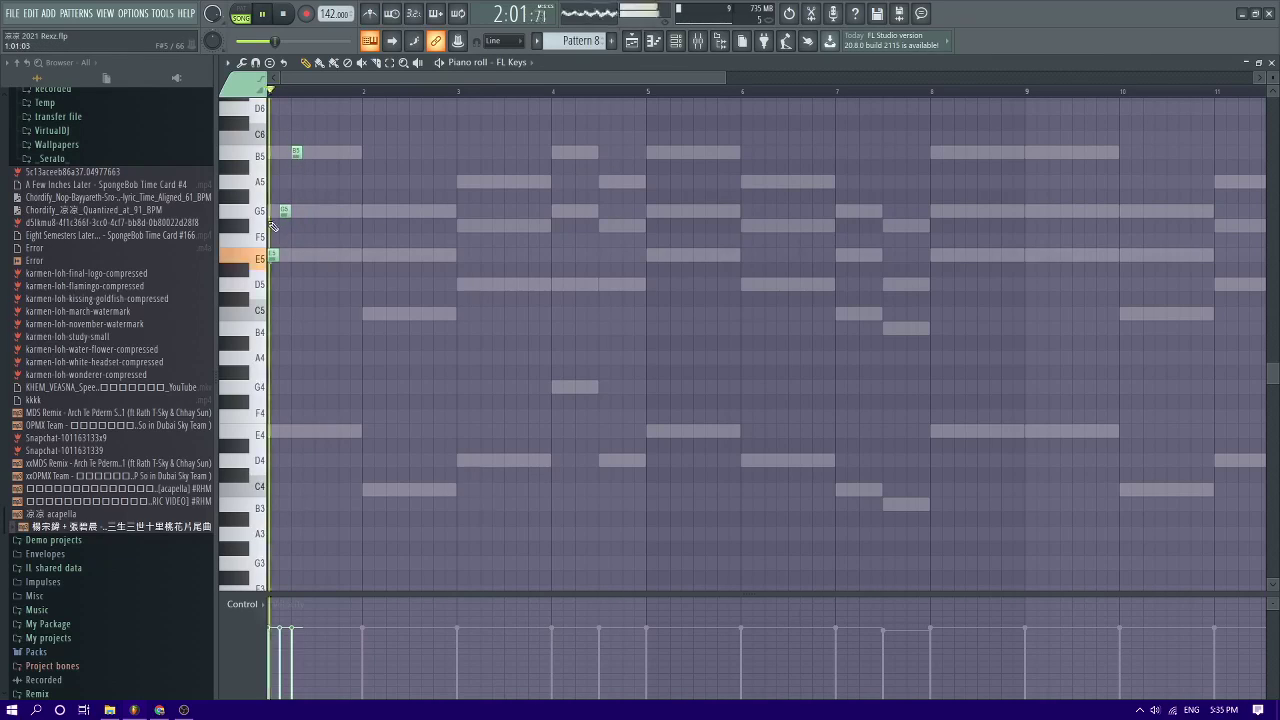
key("space")
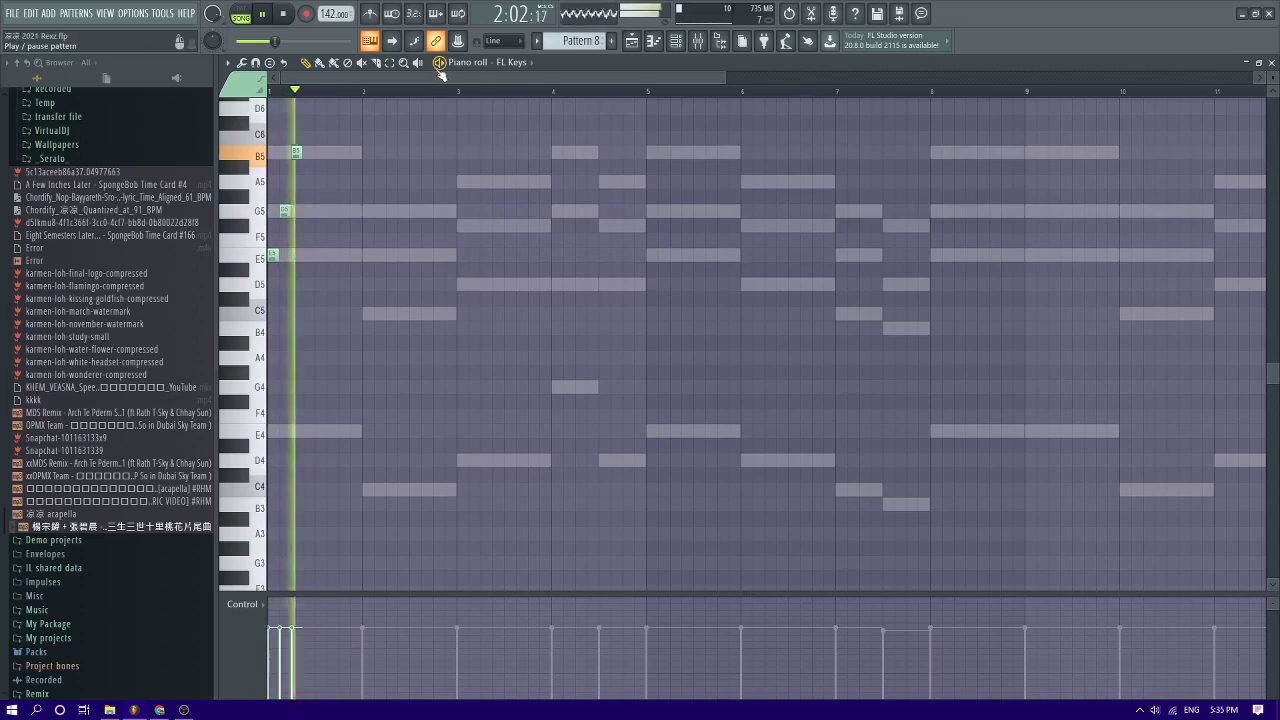
key("space")
key("space")
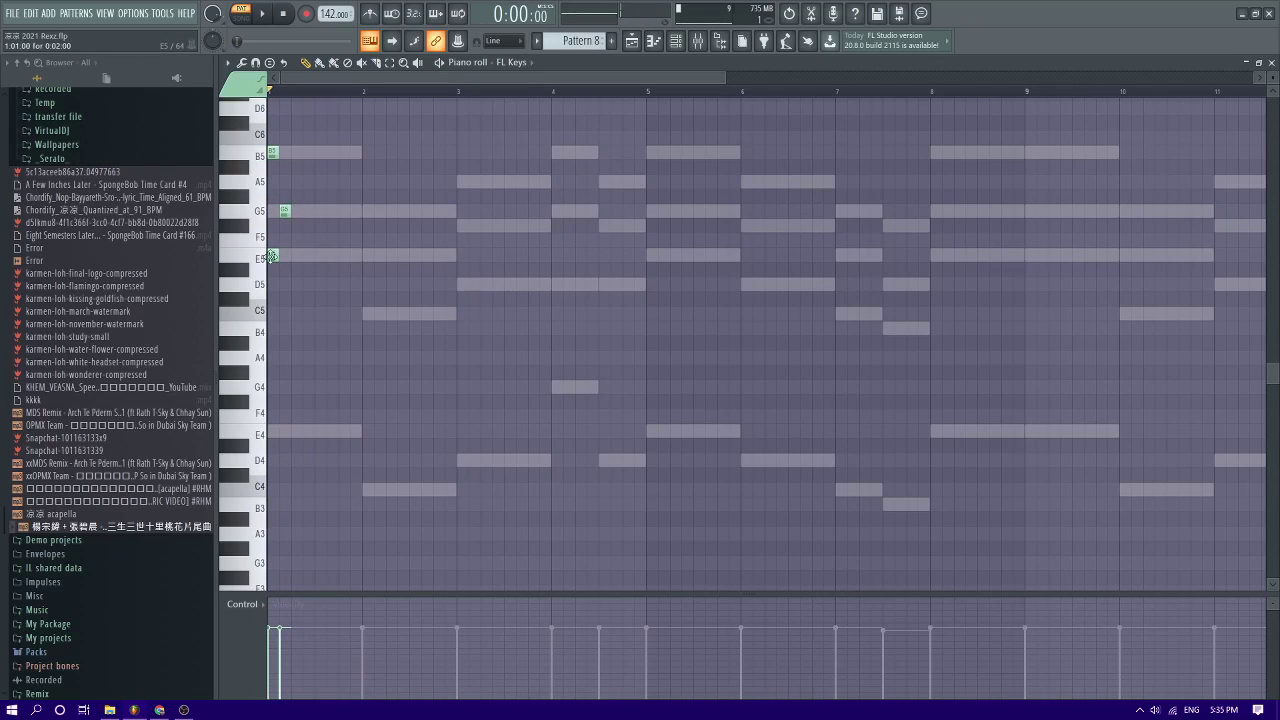
key("space")
key("space")
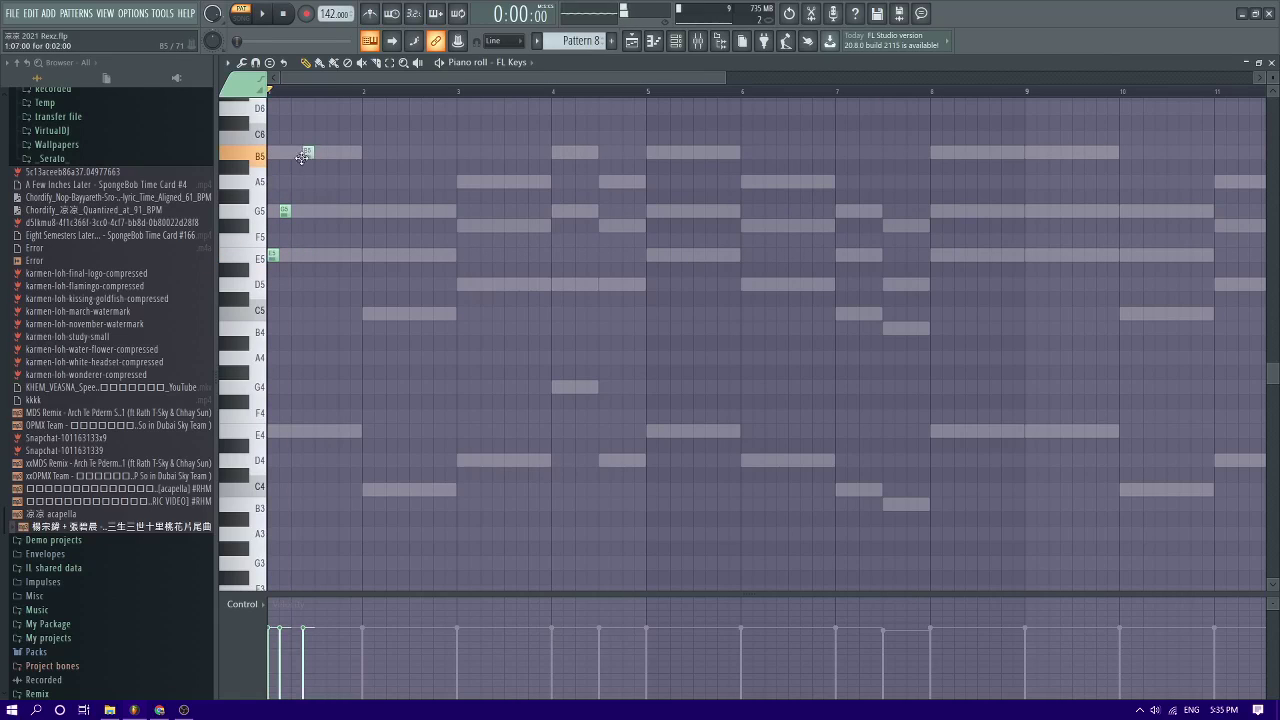
Repeat the arpeggio in the second half of bar 1 and copy it to bar 2 as C5, E5 and G5
key("ctrl+a")
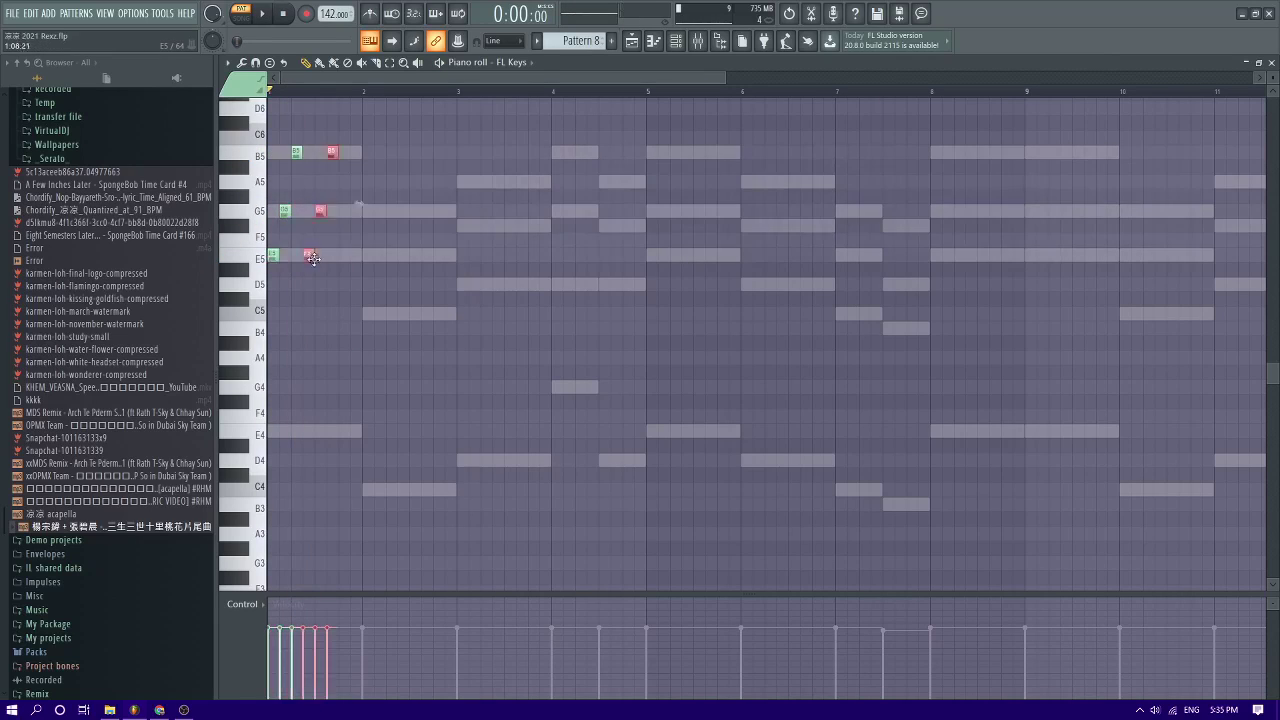
mouse_move(320, 257)
left_mouse_down()
mouse_move(380, 300)
mouse_move(368, 316)
left_mouse_up()
key("ctrl+d")
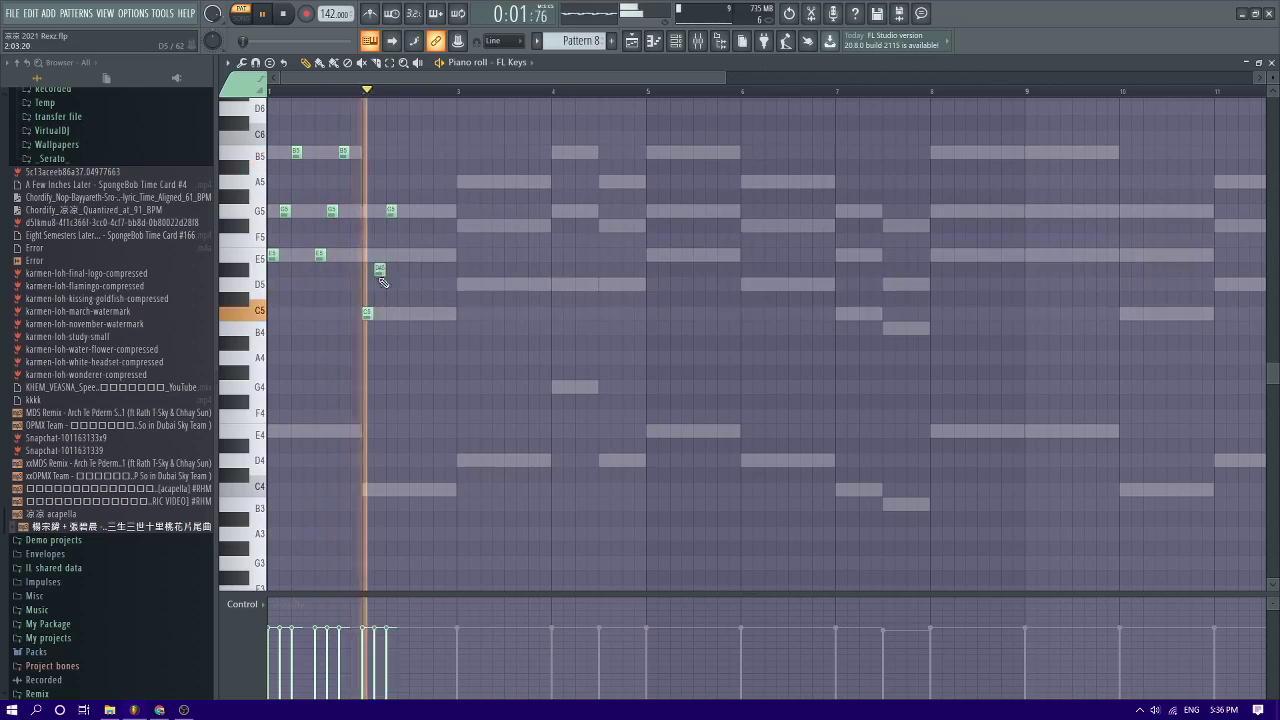
left_click_drag(381, 273, 381, 260)
Copy the arpeggio to bar 3 as D5, F#5 and A5, and repeat both figures in the second halves of bars 2 and 3
left_click_drag(424, 351, 367, 197)
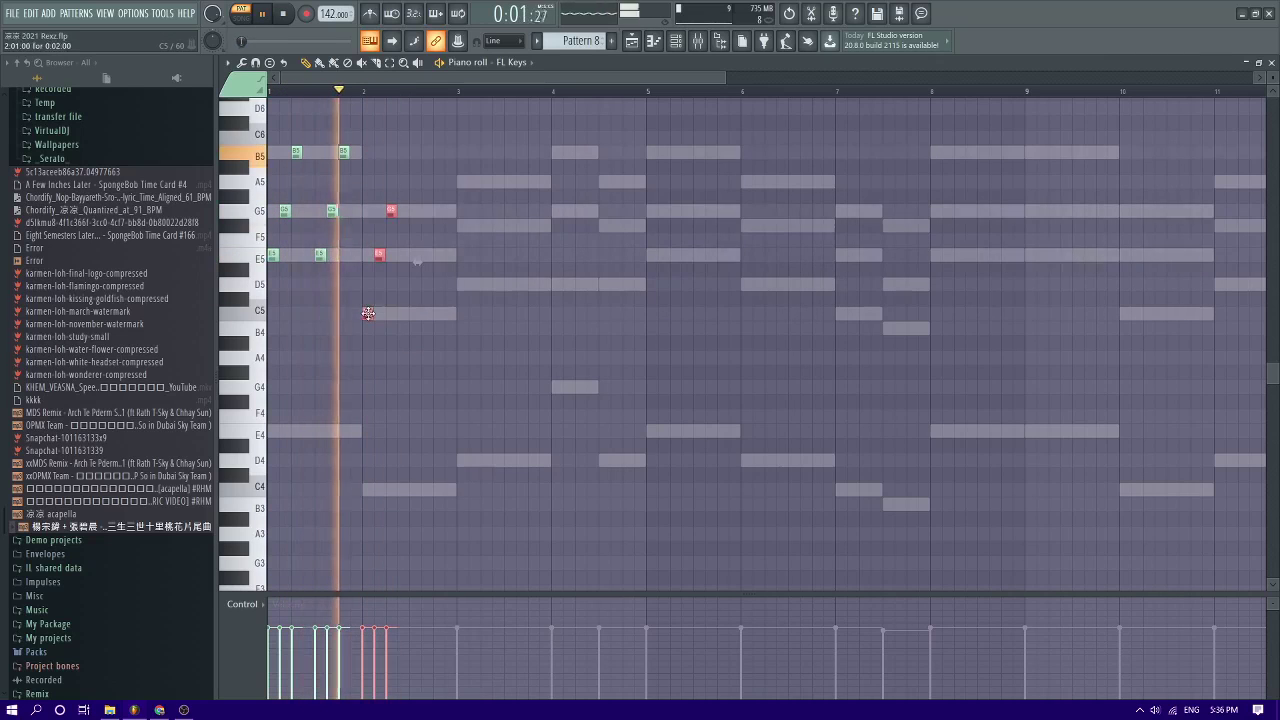
left_click_drag(364, 307, 458, 277)
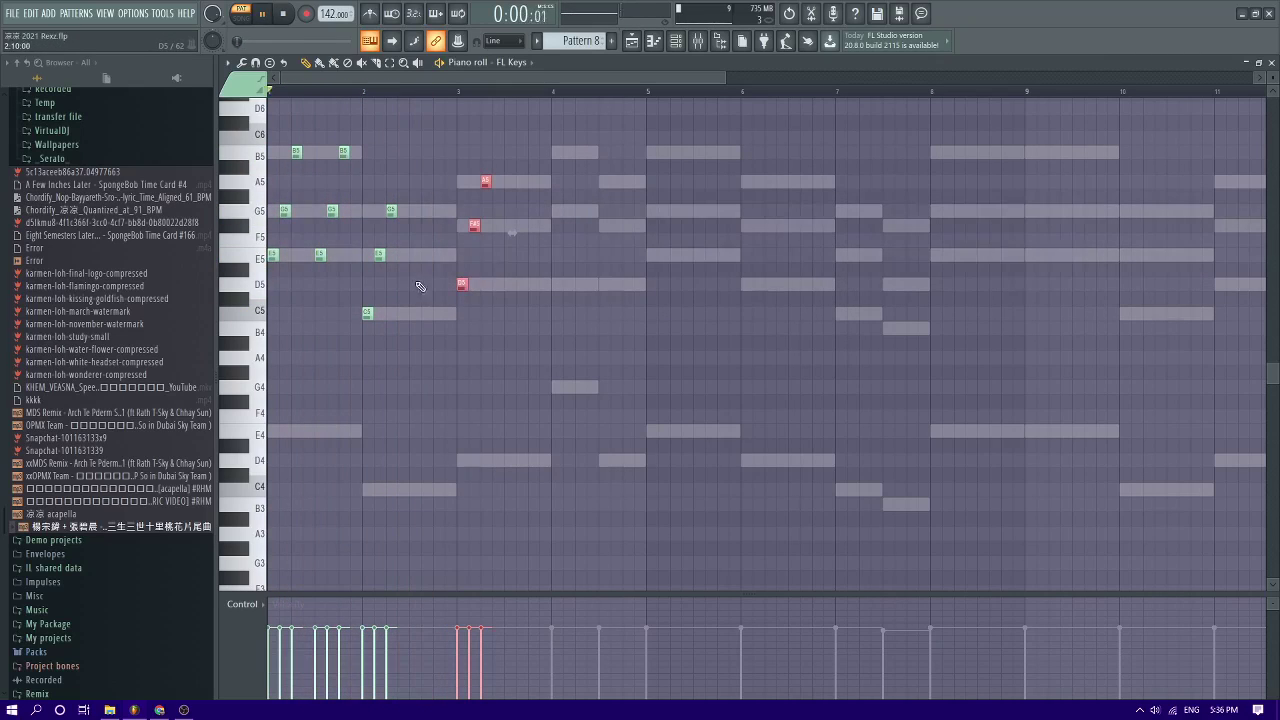
key("ctrl+b")
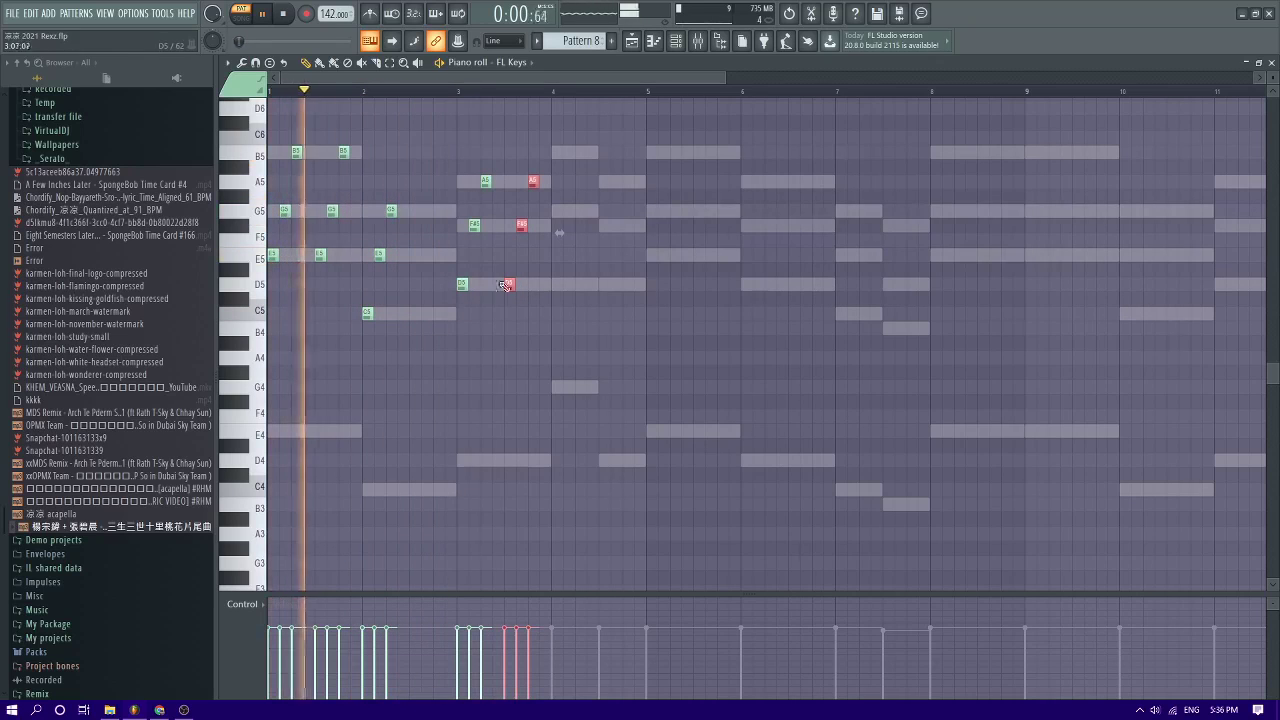
left_click_drag(510, 280, 415, 314)
left_click_drag(541, 320, 527, 150)
left_click_drag(571, 378, 507, 177)
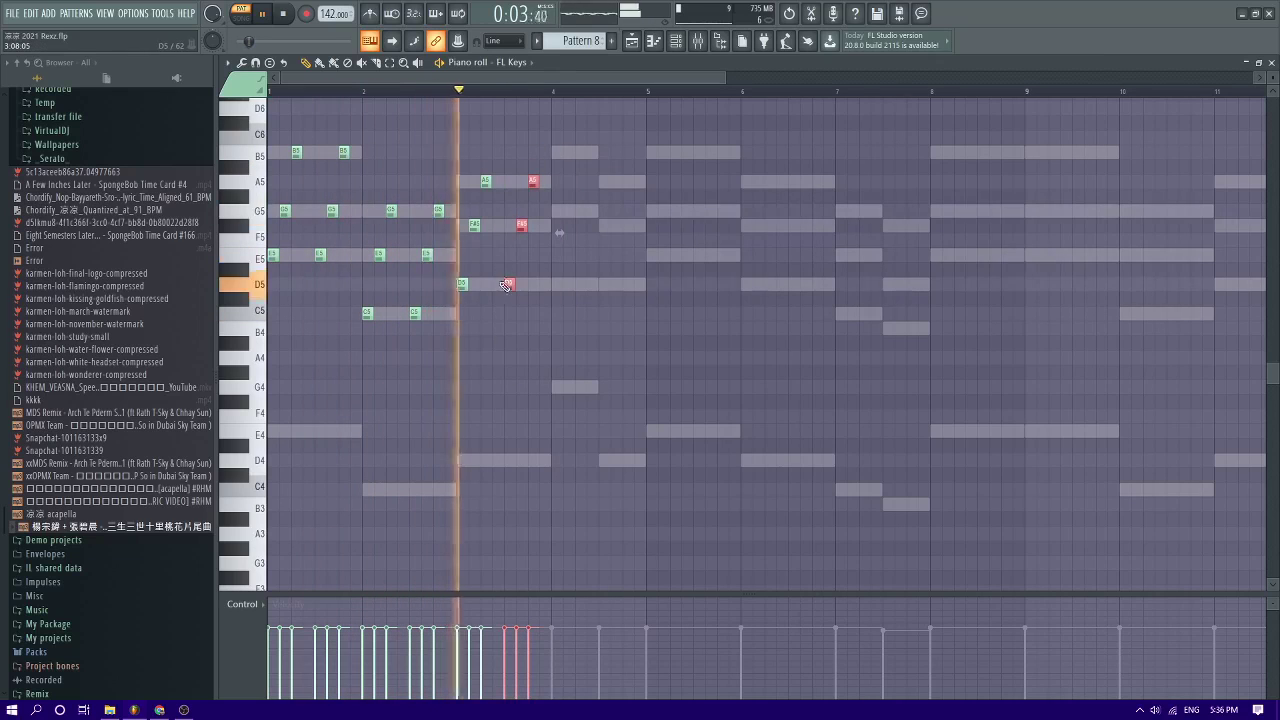
Add the arpeggio at the start of bar 4 as D5, G5 and B5 and restart playback
key("ctrl+b")
key("space")
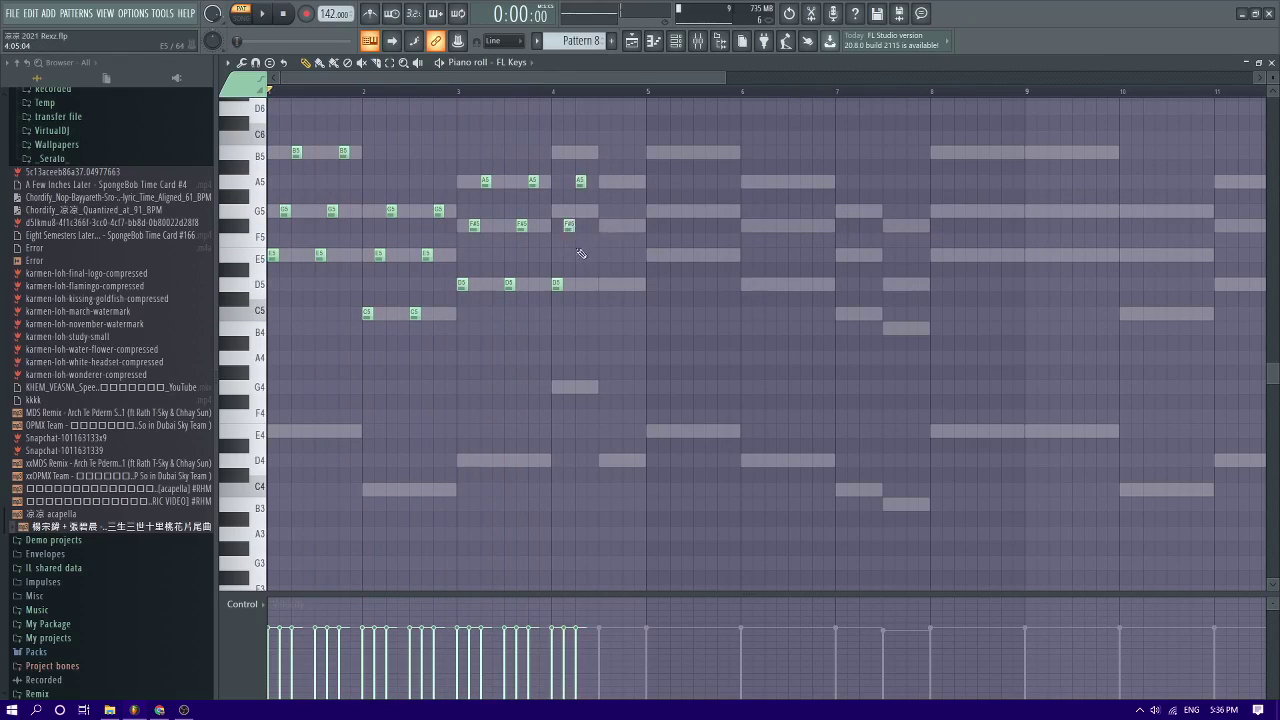
key("space")
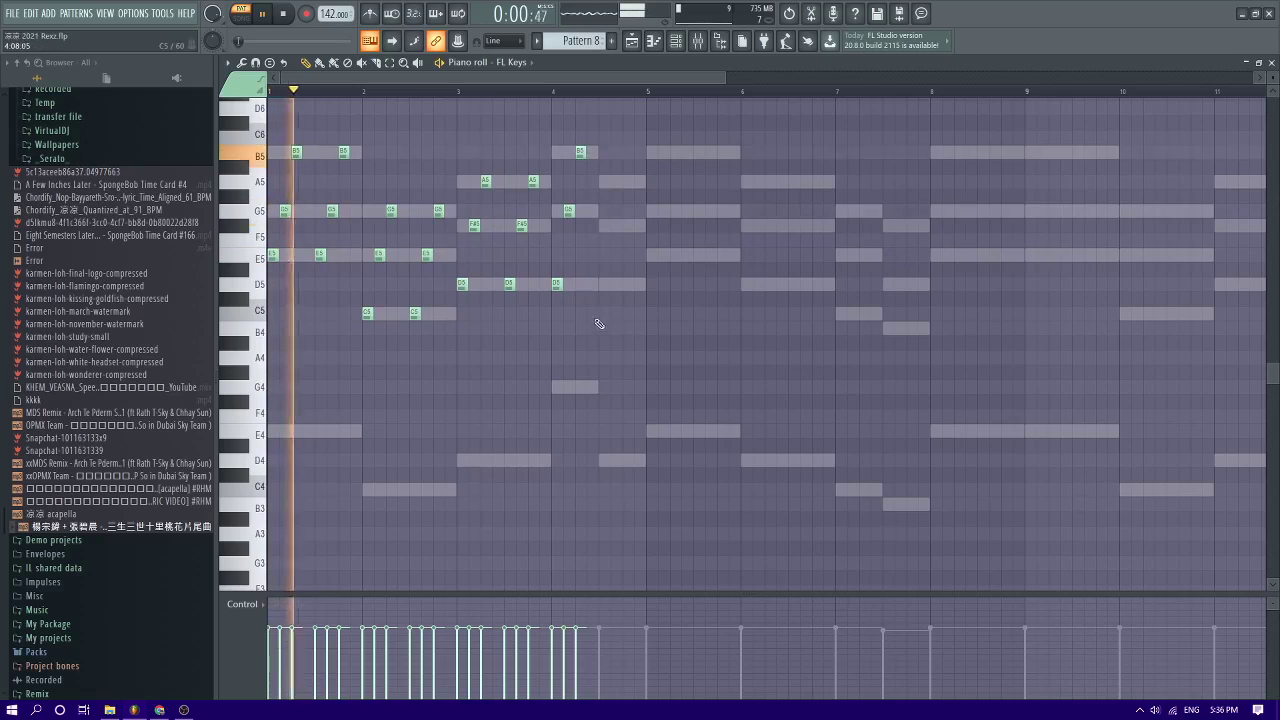
Duplicate the bar 4 arpeggio into the second half of the bar and change its notes to D5, F#5 and A5
left_click_drag(592, 320, 563, 106)
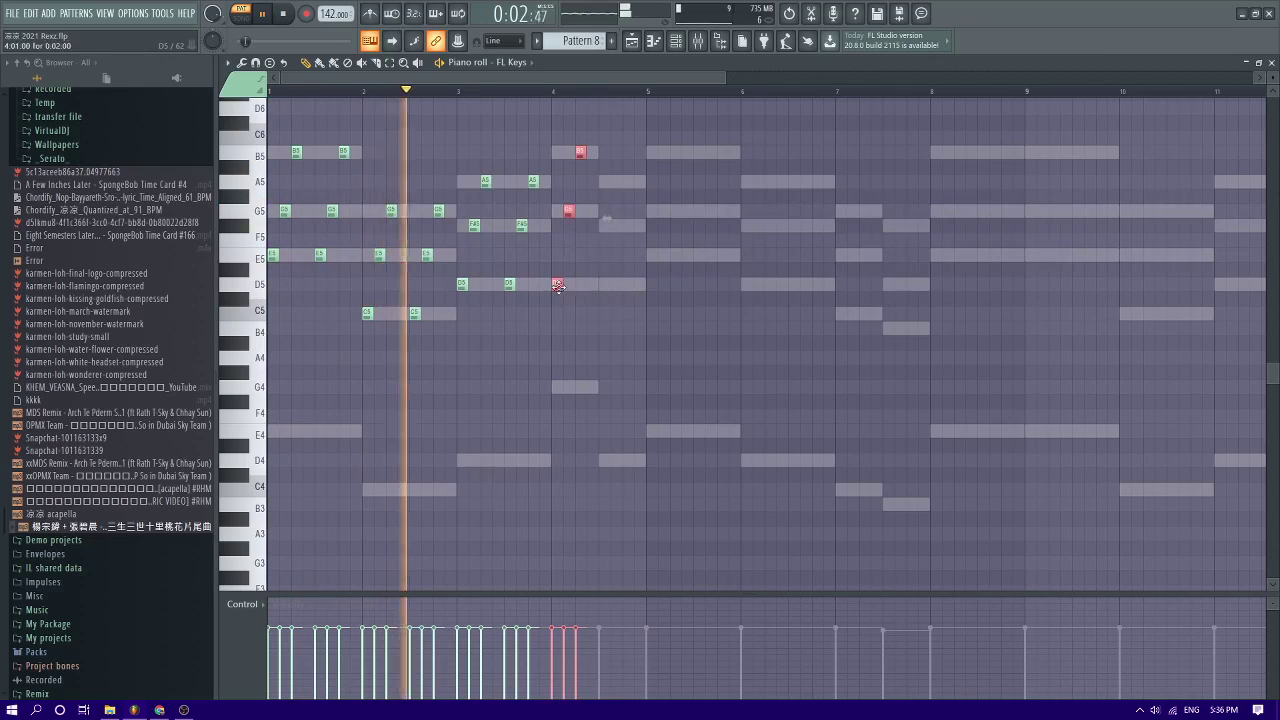
key("ctrl+b")
left_click(612, 240, "ctrl")
left_click_drag(612, 214, 611, 232)
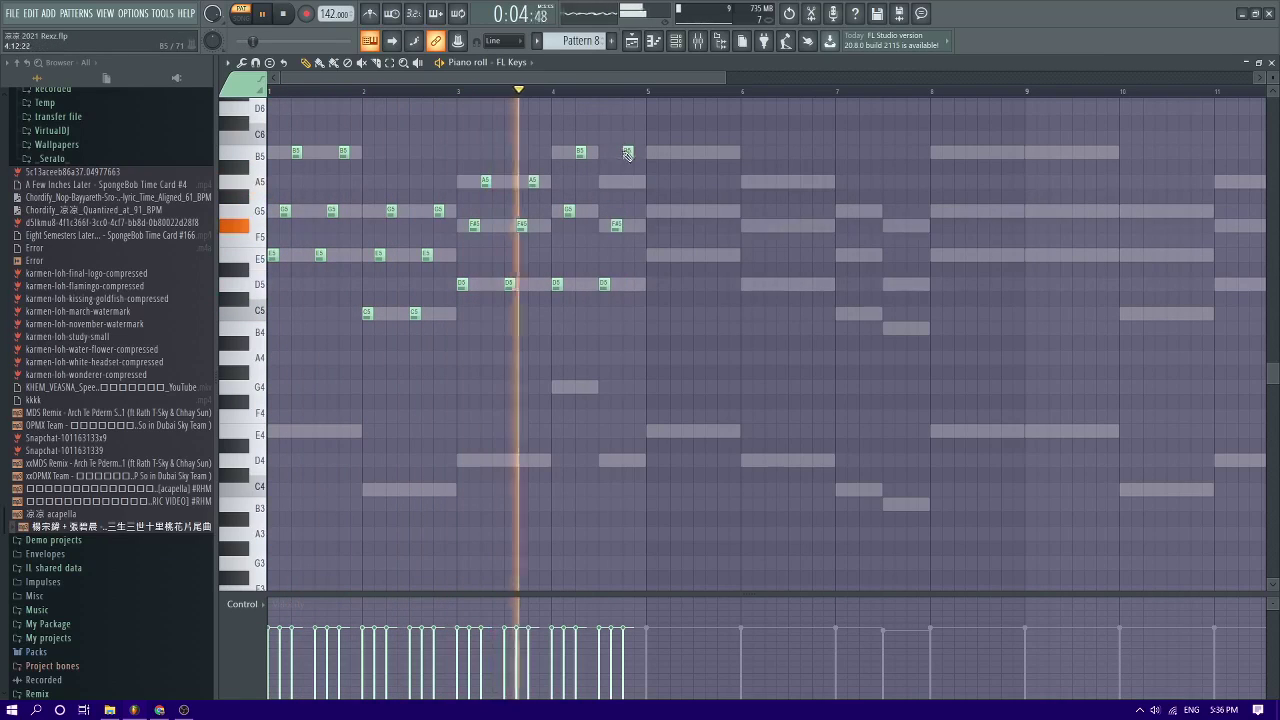
left_click_drag(627, 152, 627, 181)
Copy the last arpeggio to the start of bar 5 and adjust its notes to E5, G5 and B5
scroll(645, 228, "up", 2, "ctrl")
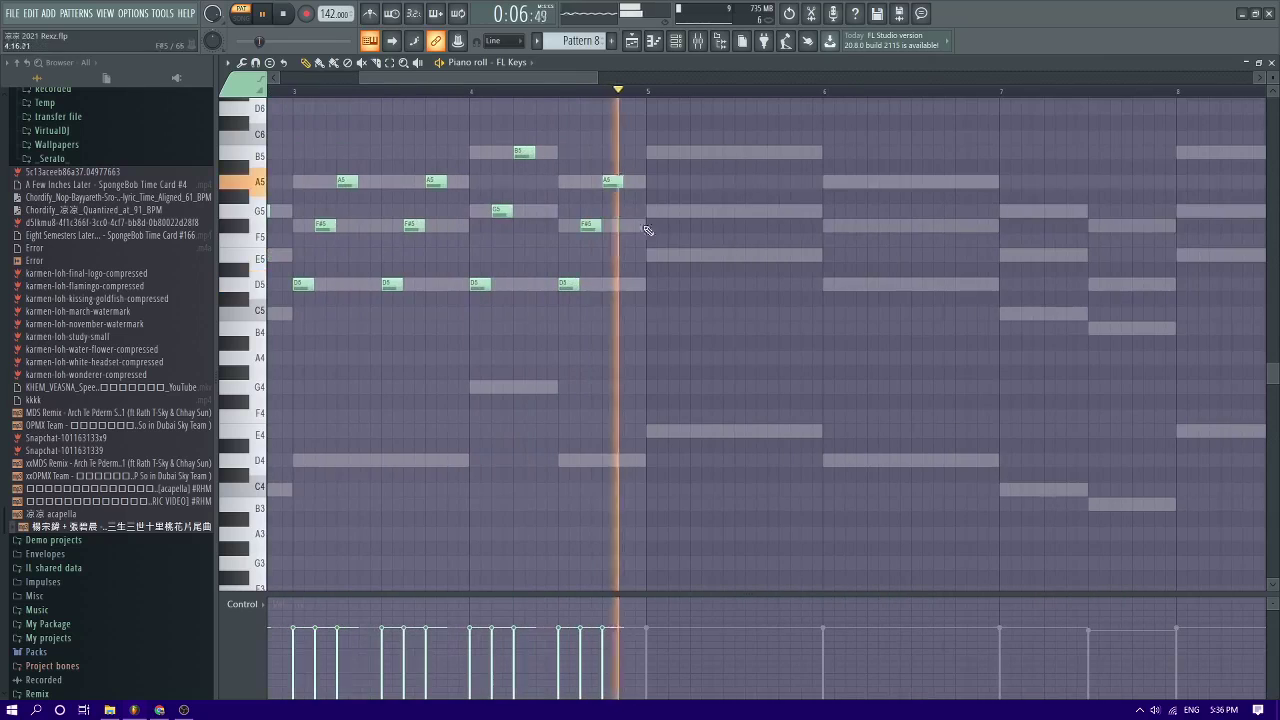
left_click_drag(676, 336, 576, 129, "ctrl")
scroll(590, 170, "down", 2, "ctrl")
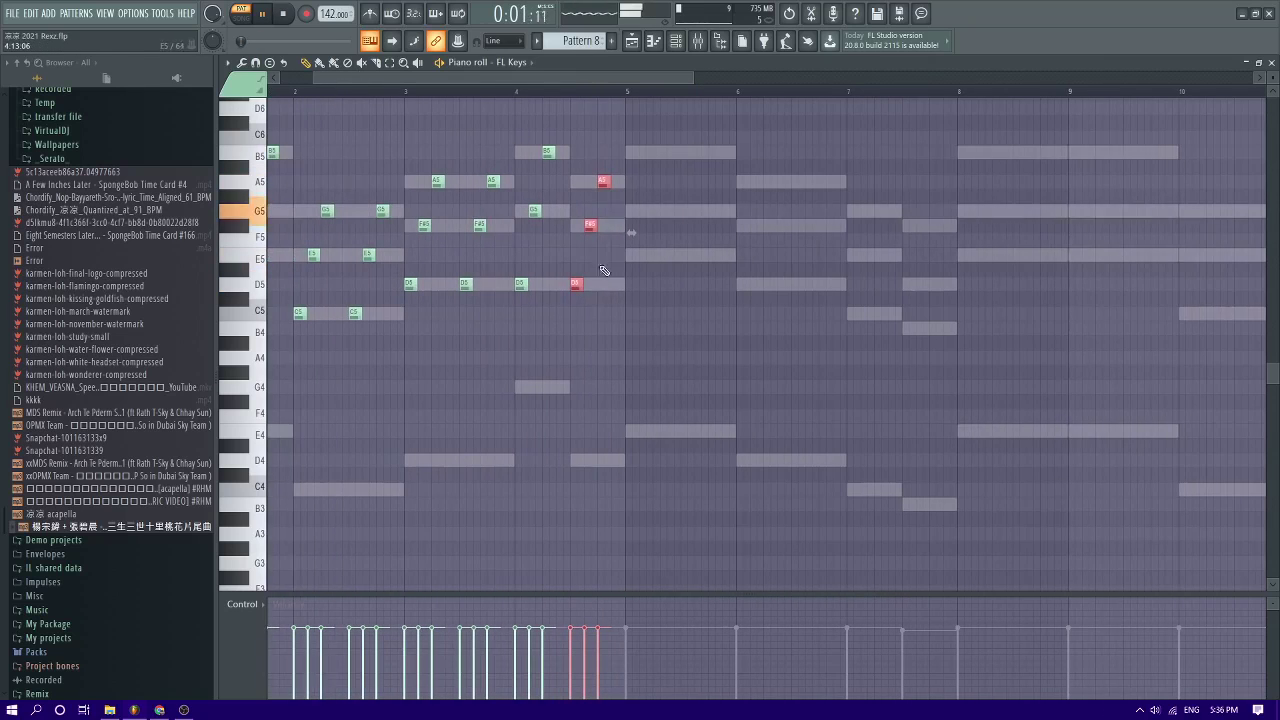
left_click_drag(577, 284, 633, 254, "shift")
left_click(660, 226, "ctrl")
left_click_drag(646, 197, 646, 211)
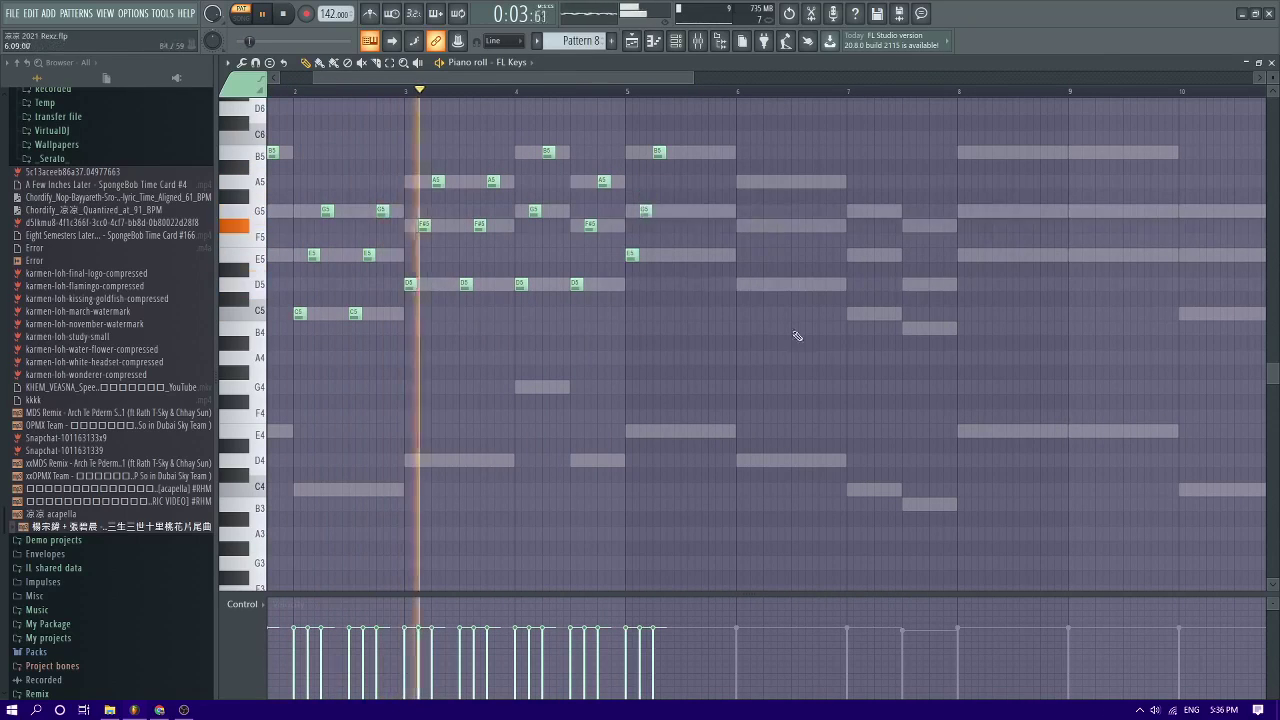
Repeat the arpeggio in the second half of bar 5 and fill both halves of bar 6 with D5, F#5 and A5
left_click_drag(797, 337, 638, 122, "ctrl")
mouse_move(632, 255)
left_mouse_down("shift")
mouse_move(743, 257)
mouse_move(734, 286)
left_mouse_up("shift")
left_click(764, 267, "ctrl")
left_click_drag(792, 335, 732, 156, "ctrl")
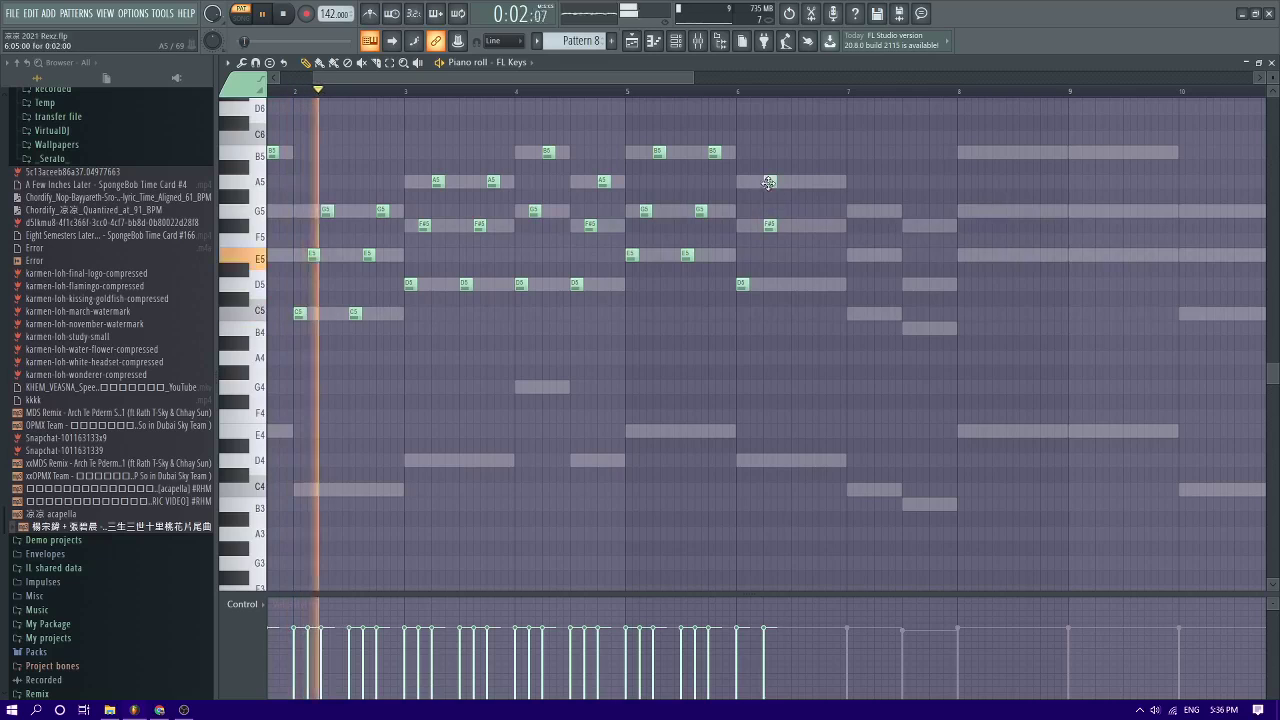
left_click_drag(770, 182, 785, 181)
left_click_drag(843, 318, 748, 161, "ctrl")
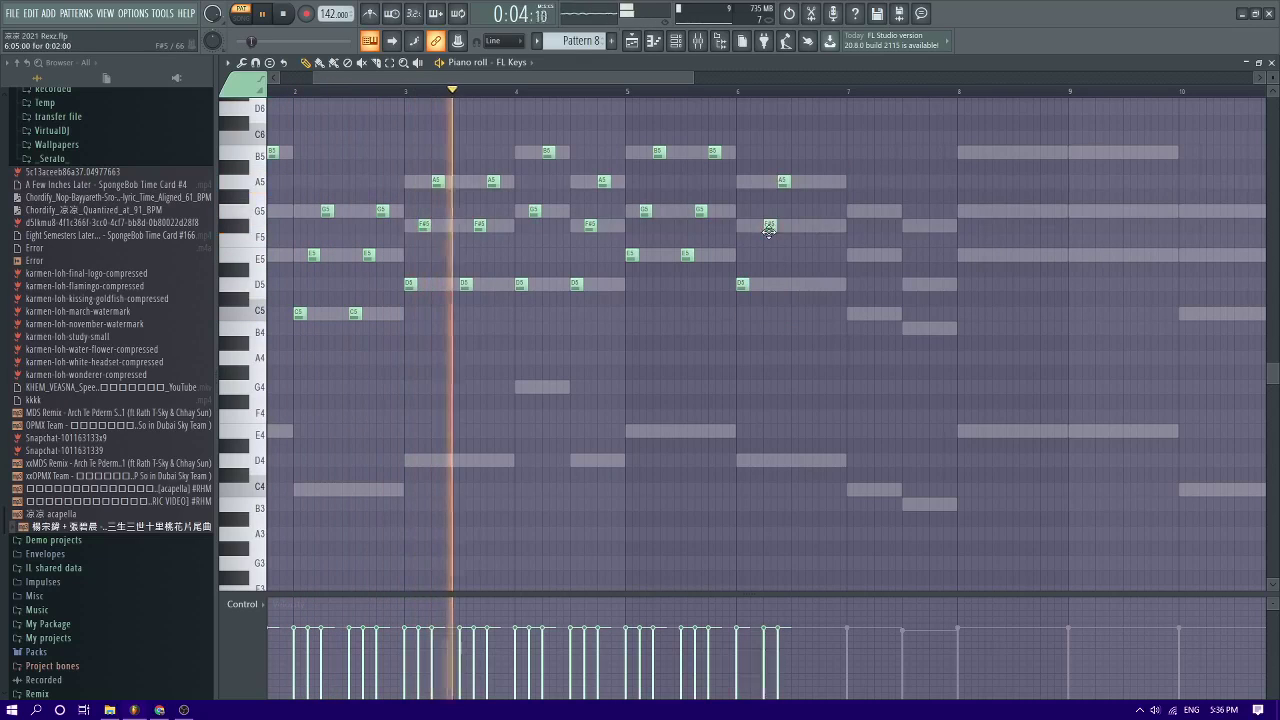
left_click_drag(788, 378, 736, 159, "ctrl")
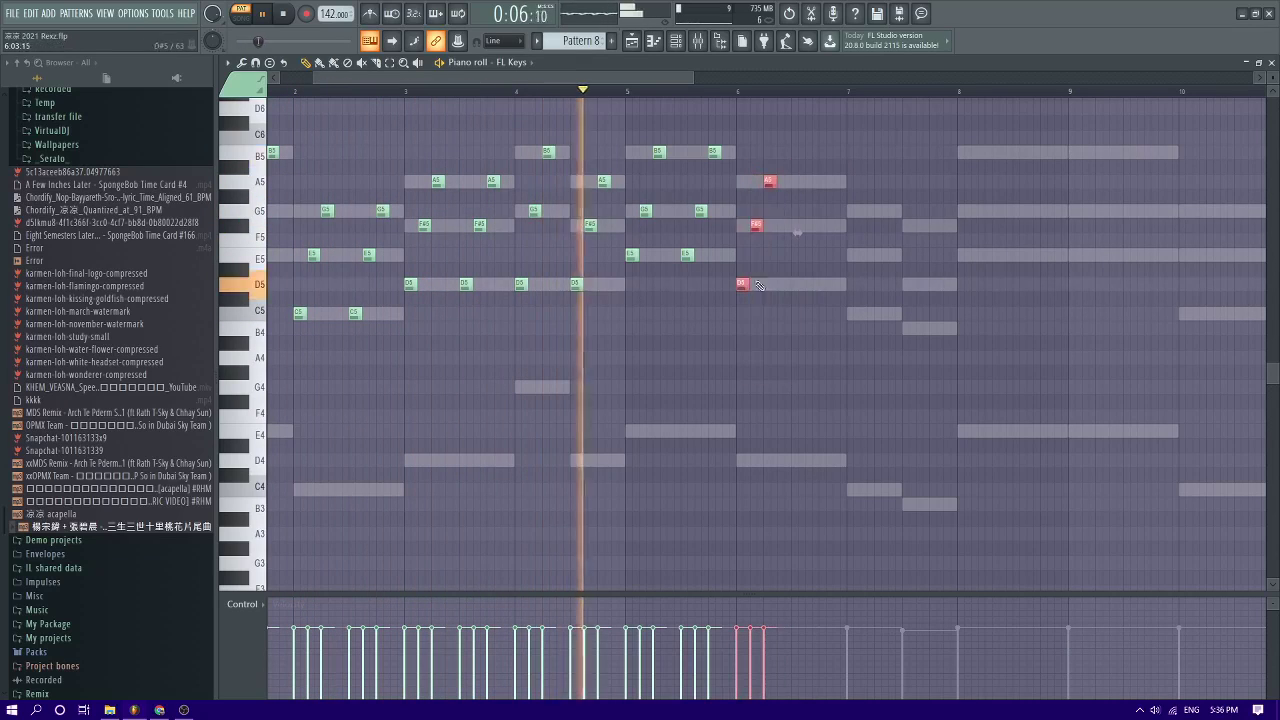
left_click_drag(744, 284, 792, 283, "shift")
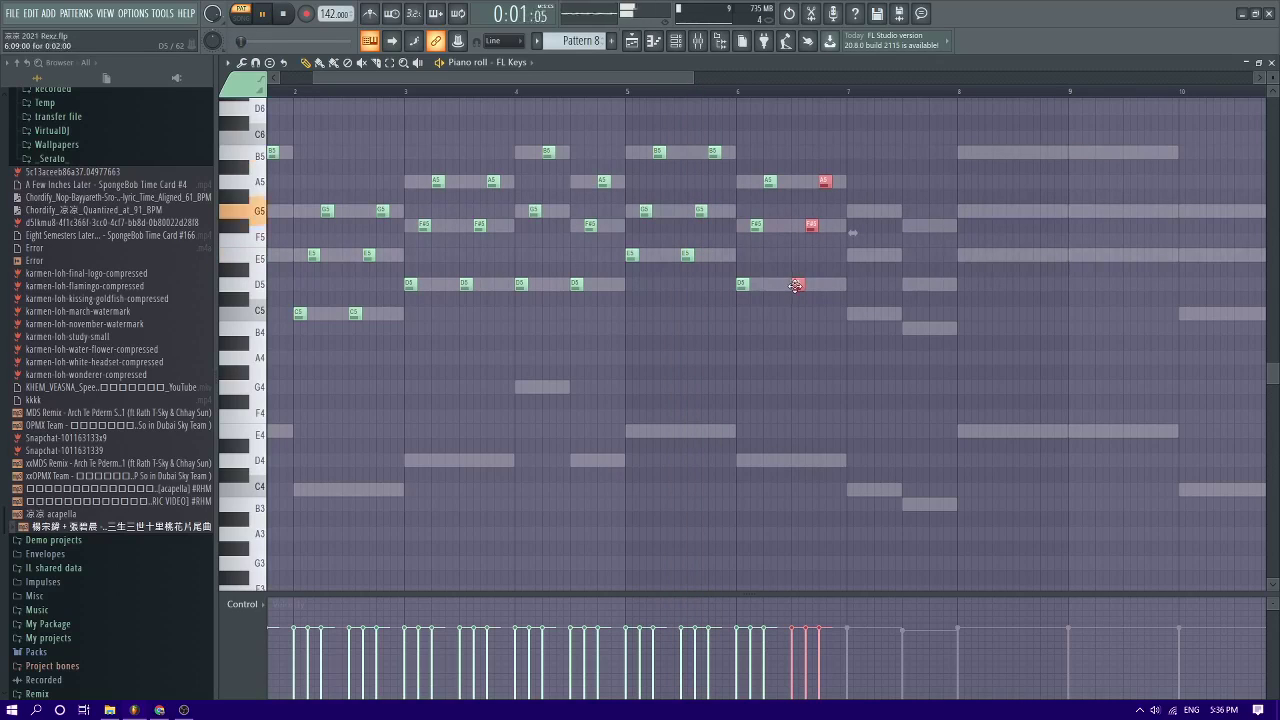
Fill bar 7 with a C5, E5, G5 arpeggio followed by a B4, D5, F#5 arpeggio in its second half
left_click_drag(795, 286, 903, 332, "shift")
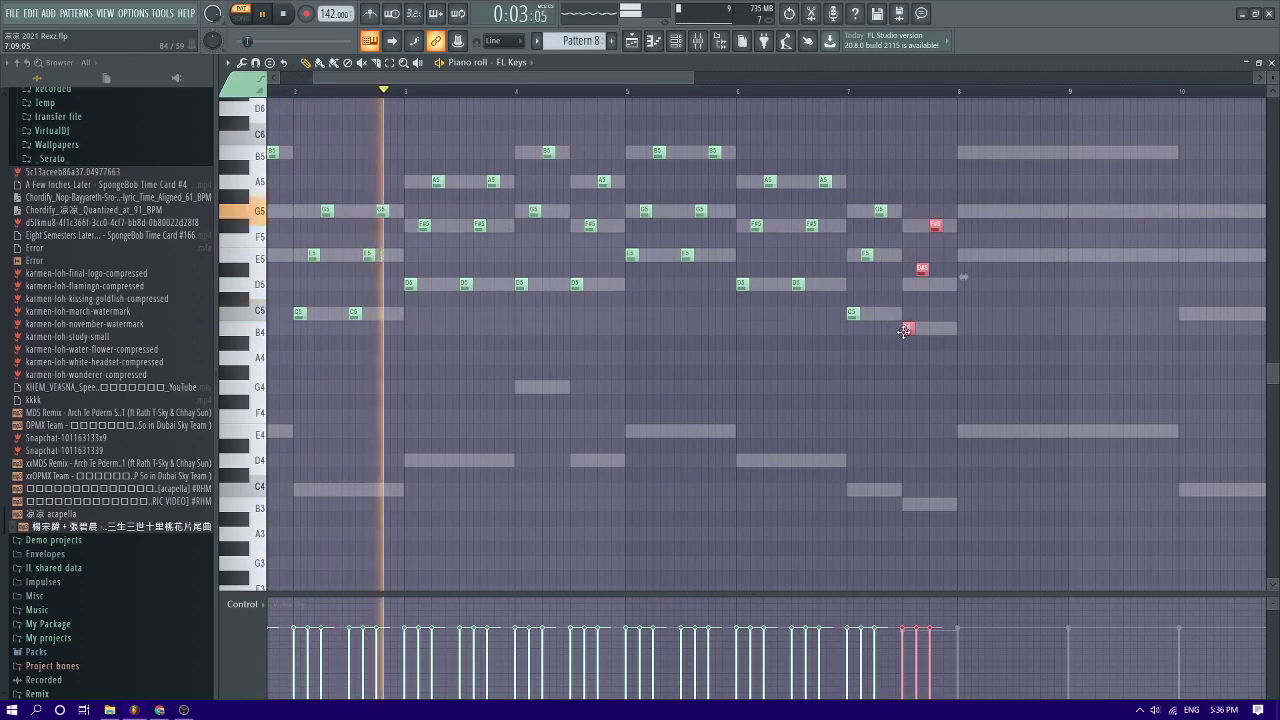
left_click(936, 286, "ctrl")
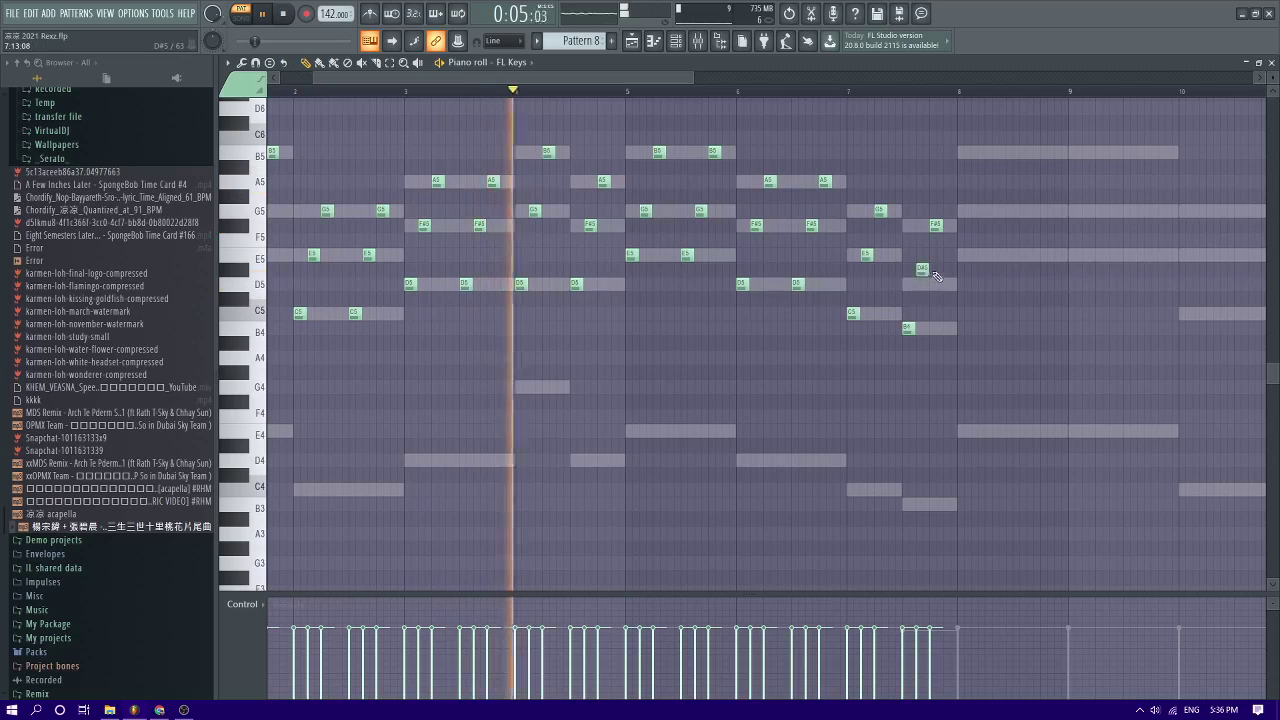
left_click_drag(922, 271, 922, 284)
scroll(755, 280, "down", 3)
scroll(740, 282, "up", 3)
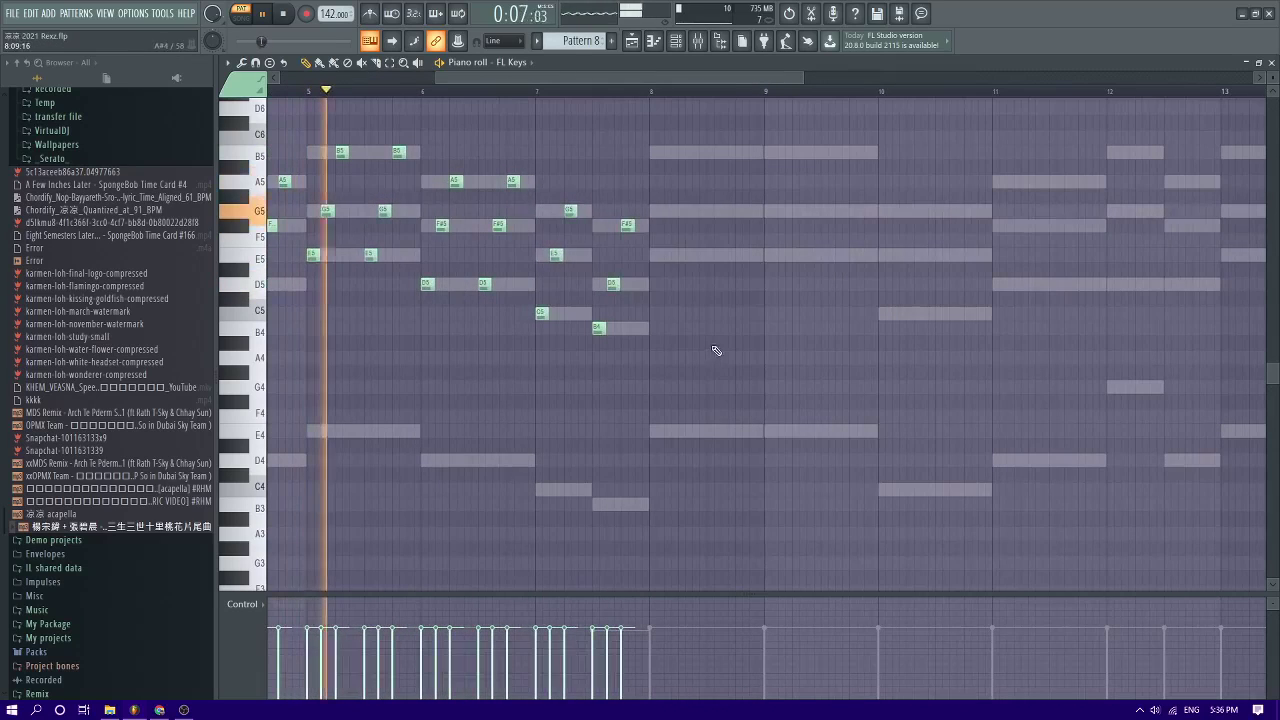
Copy the bar 7 arpeggio into bar 8 and set both halves to E5, G5 and B5
left_click_drag(712, 363, 532, 190, "ctrl")
left_click_drag(541, 314, 655, 255, "shift")
left_click(711, 305, "ctrl")
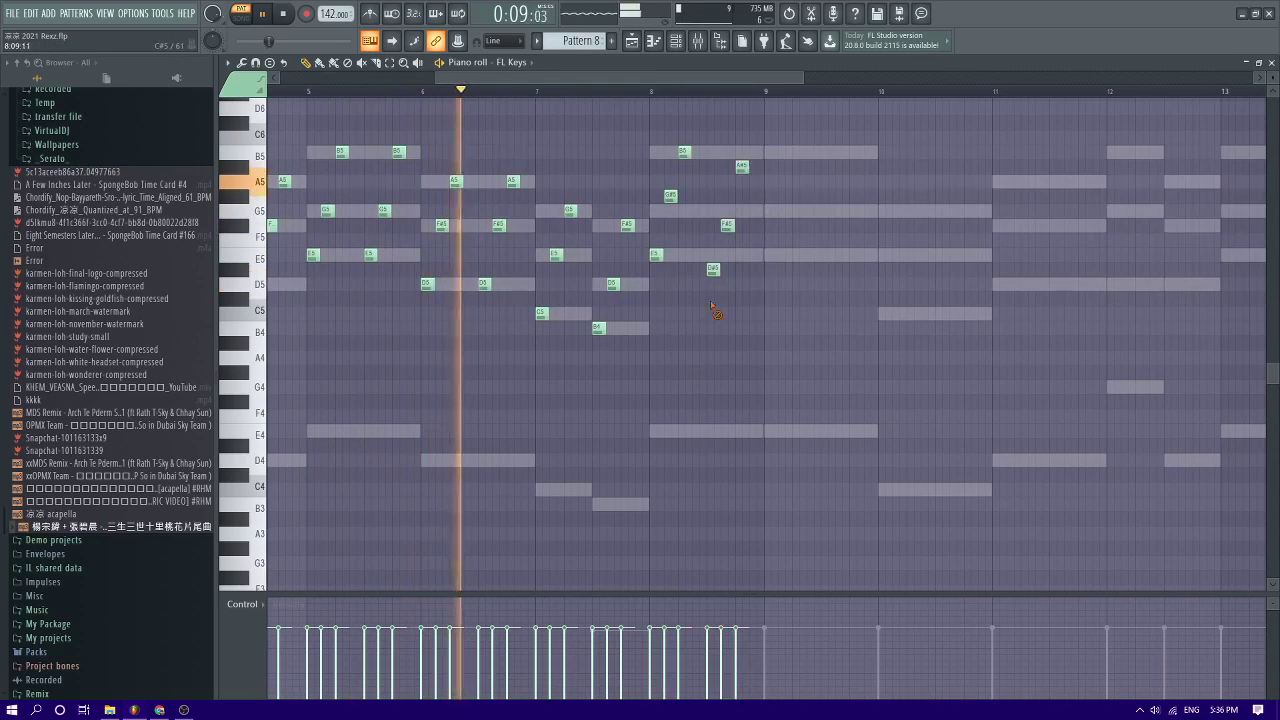
left_click_drag(758, 300, 709, 153, "ctrl")
key("space")
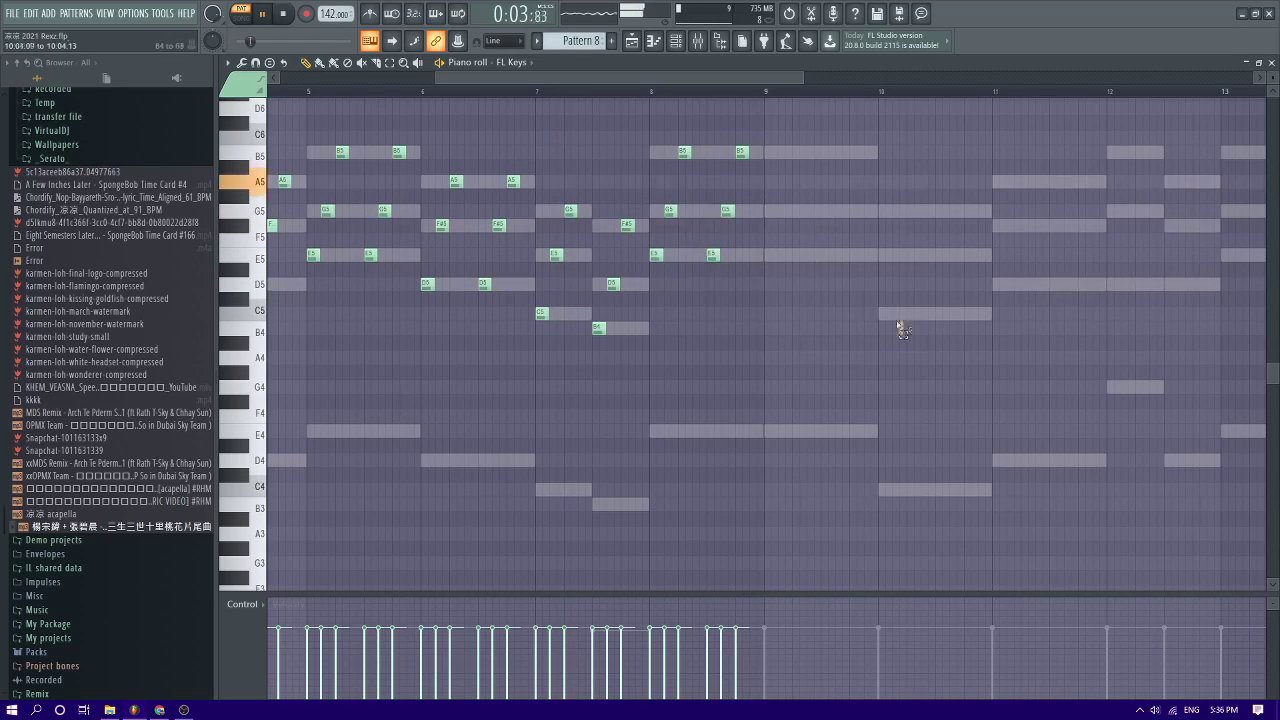
Repeat the bar 8 arpeggio in bar 9 and fill both halves of bar 10 with C5, E5 and G5
left_click_drag(903, 330, 651, 105, "ctrl")
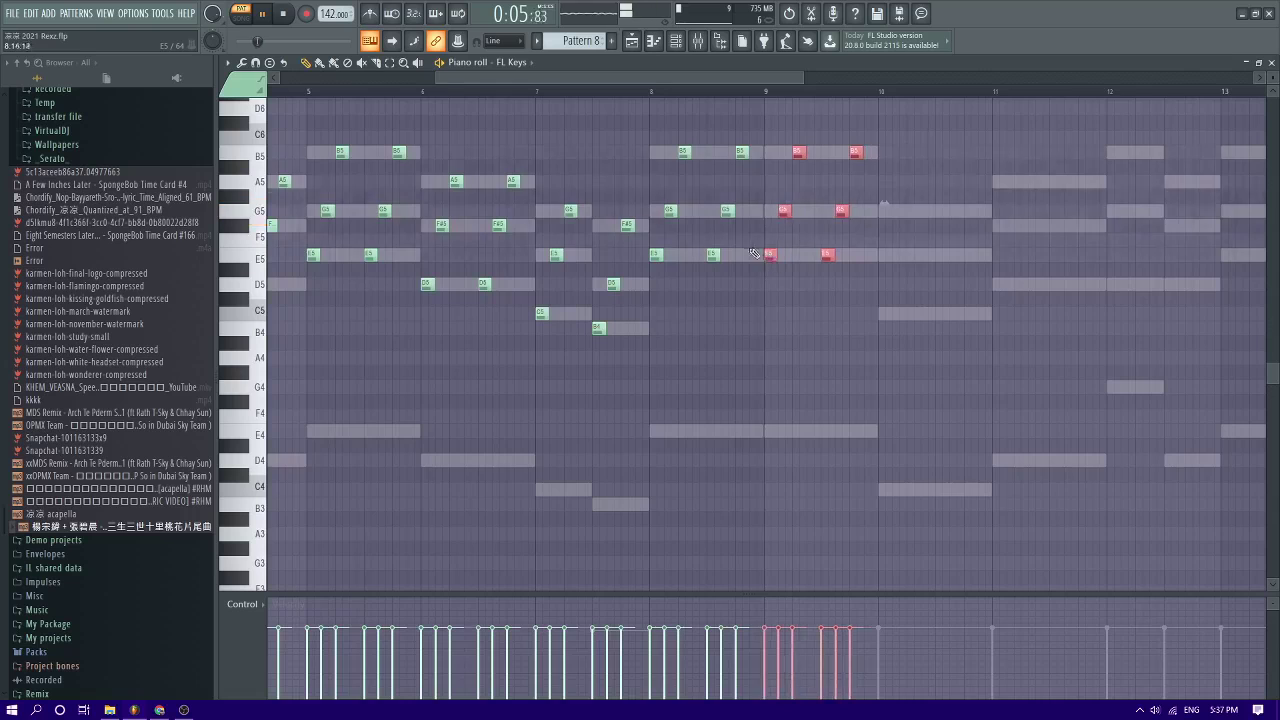
scroll(754, 253, "down", 3)
scroll(797, 271, "up", 2)
left_click_drag(793, 257, 848, 249, "shift")
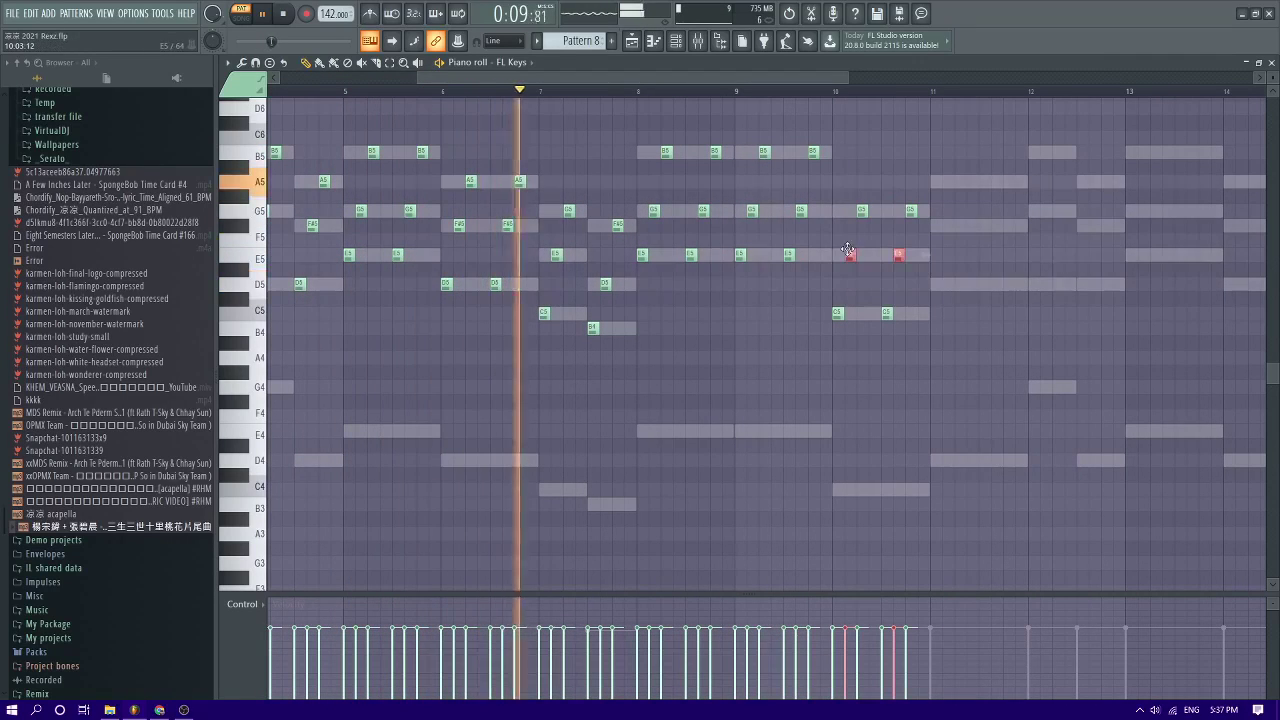
Fill bar 11 with D5, F#5, A5 arpeggios and bar 12 with D5, G5, B5 followed by D5, F#5, A5
left_click_drag(946, 360, 838, 196, "ctrl")
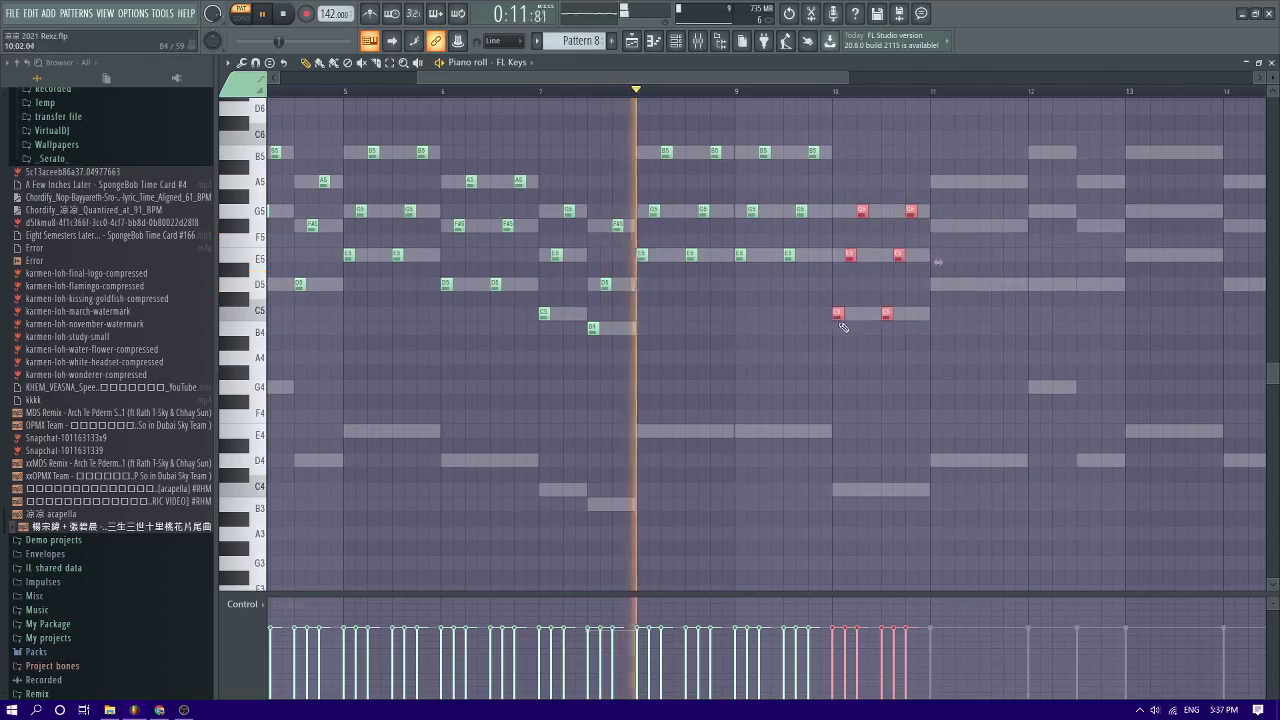
left_click_drag(835, 316, 1032, 286, "shift")
left_click_drag(1139, 222, 1059, 154, "ctrl")
scroll(1171, 240, "down", 2)
scroll(1080, 245, "up", 3)
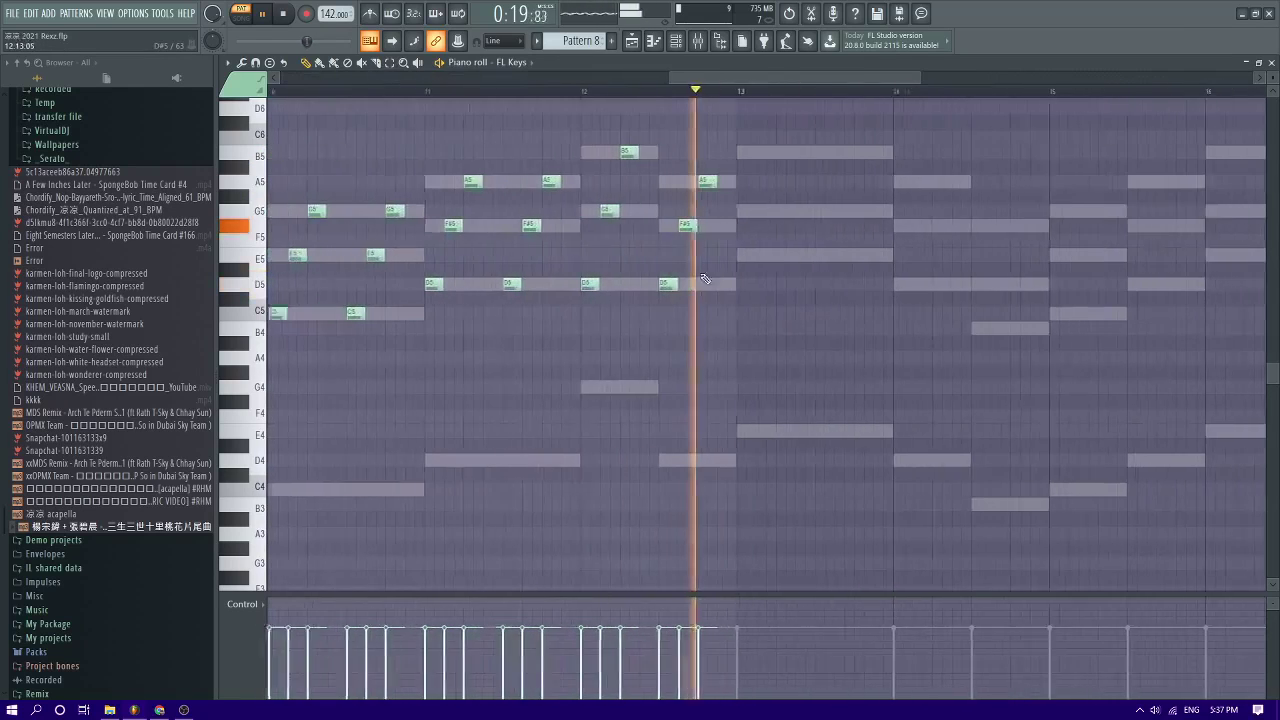
Fill bar 13 with two E5, G5, B5 arpeggios and start bar 14 with D5, F#5 and A5
scroll(720, 265, "down", 3)
left_click_drag(780, 333, 666, 130)
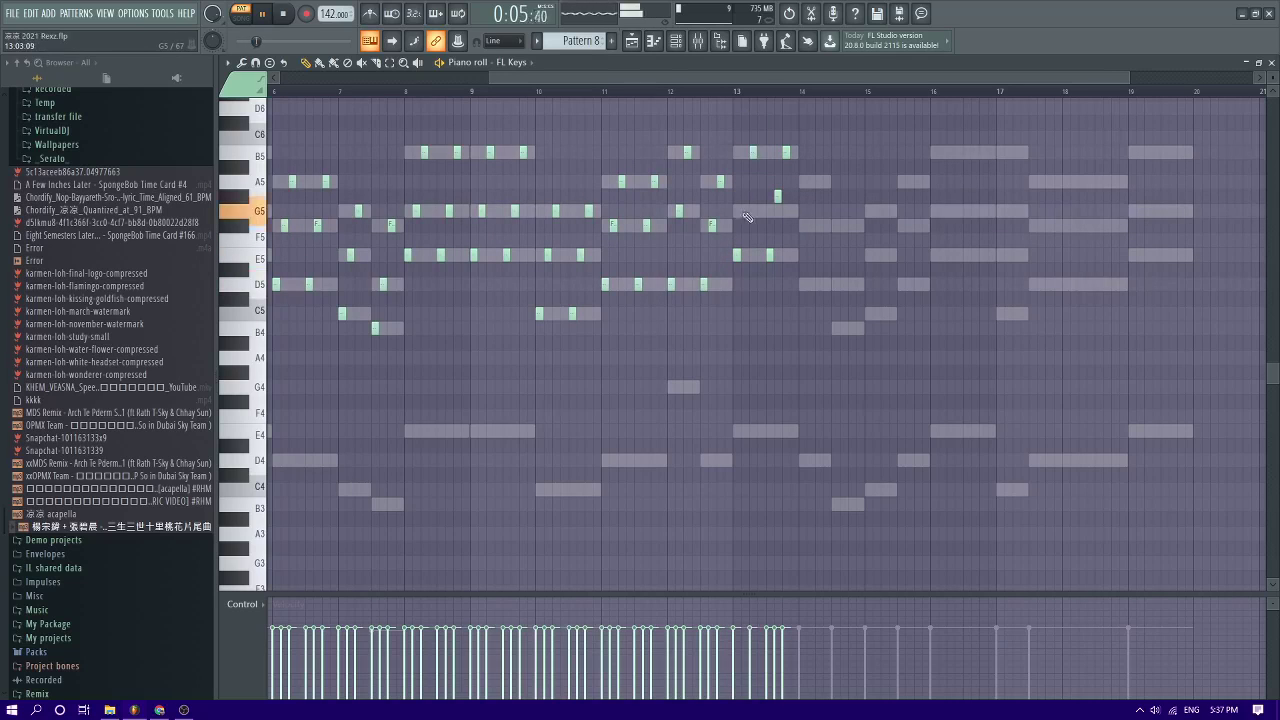
scroll(770, 215, "up", 2)
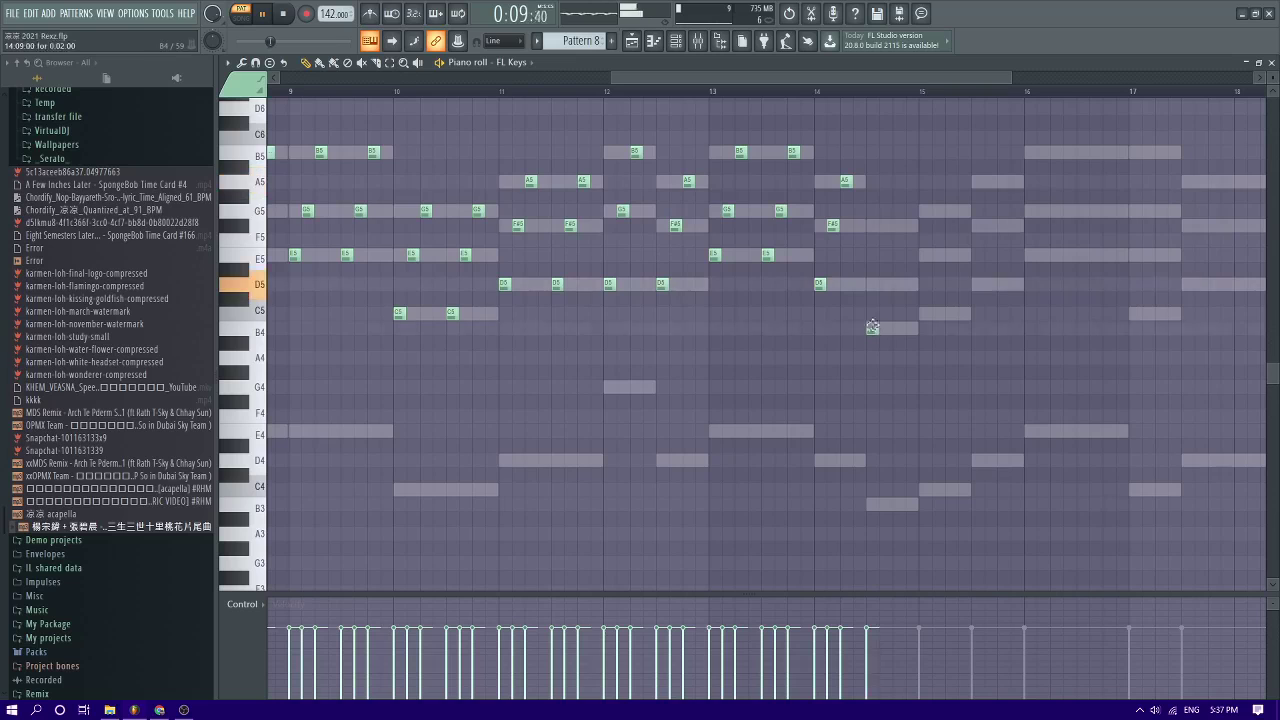
Add B4, D5, F#5 in the second half of bar 14, then C5, E5, G5 and D5, F#5, A5 in bar 15
scroll(900, 300, "up", 1)
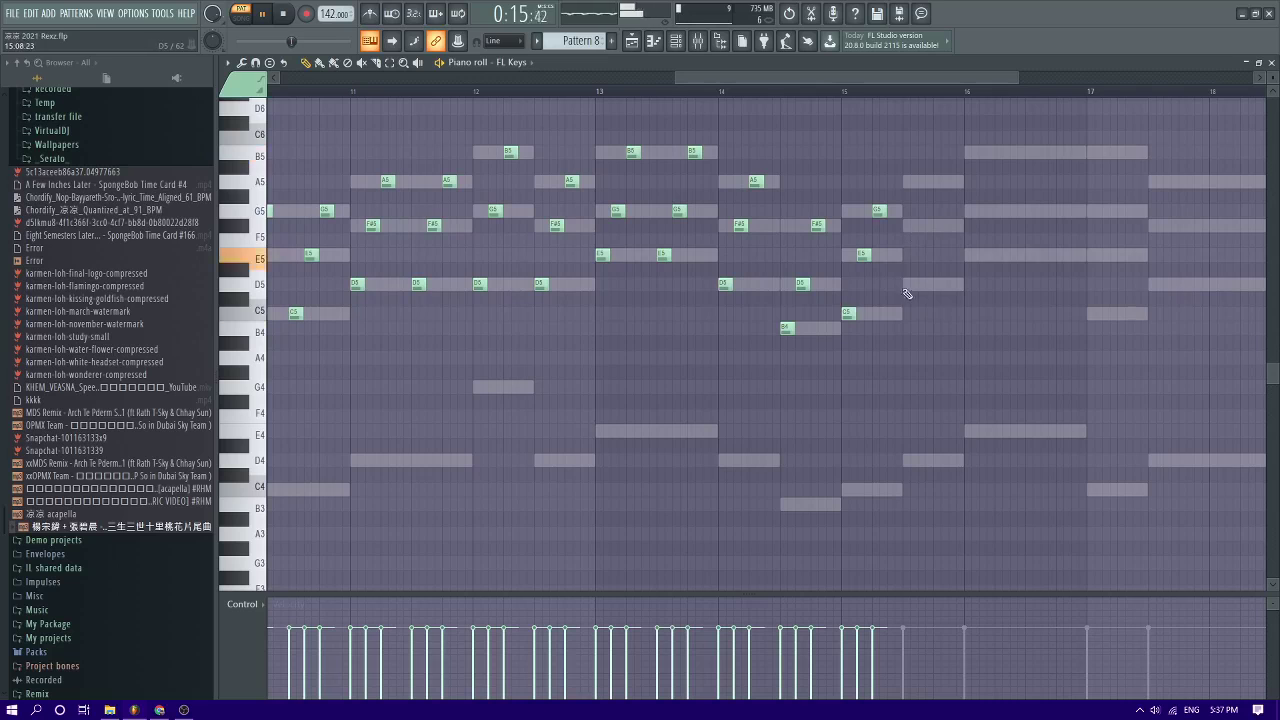
left_click(925, 226)
left_click(940, 182)
key("space")
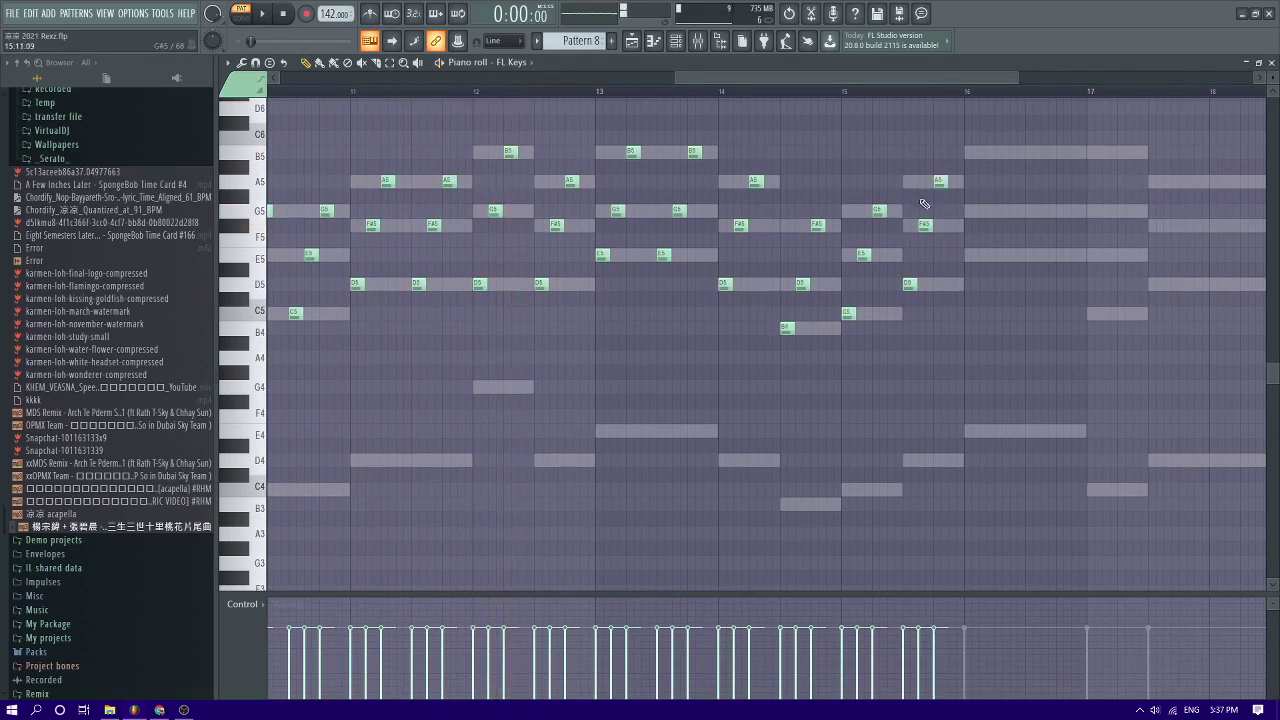
Play the arpeggio from the start and place an extra G5 note at the end of bar 1
scroll(754, 270, "down", 4)
key("space")
scroll(297, 250, "down", 3)
key("space")
scroll(293, 249, "up", 4)
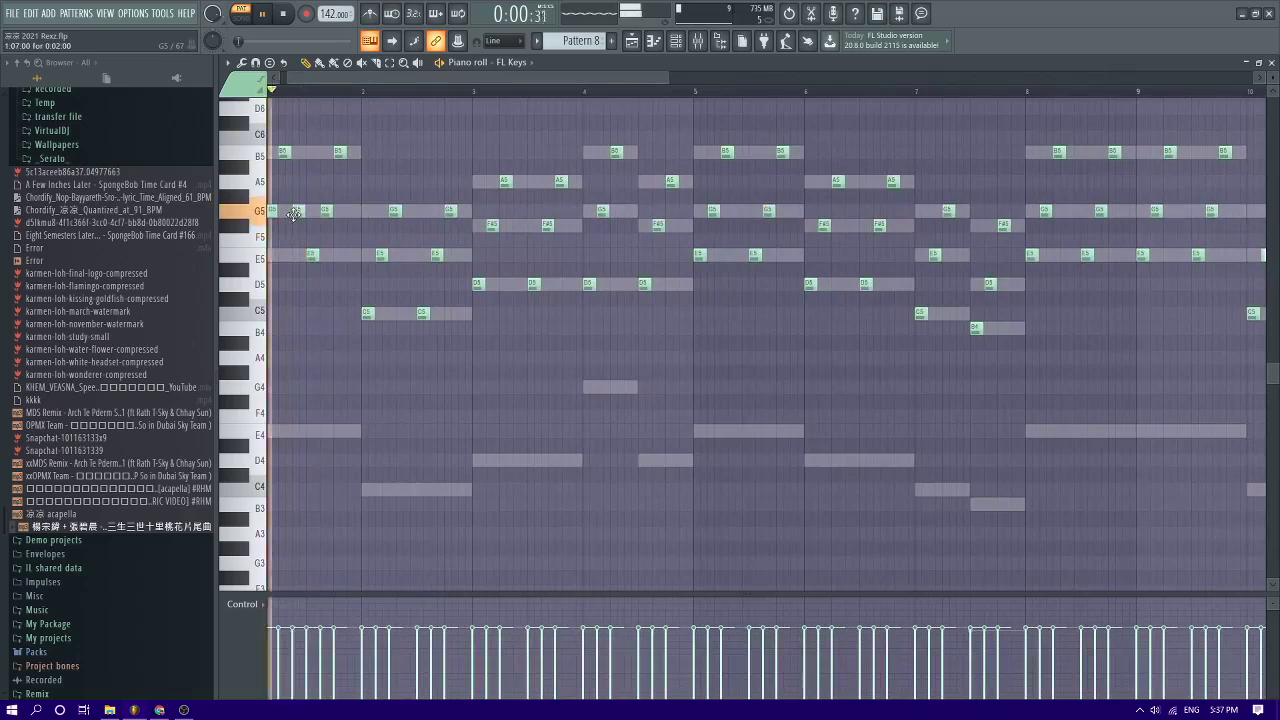
key("space")
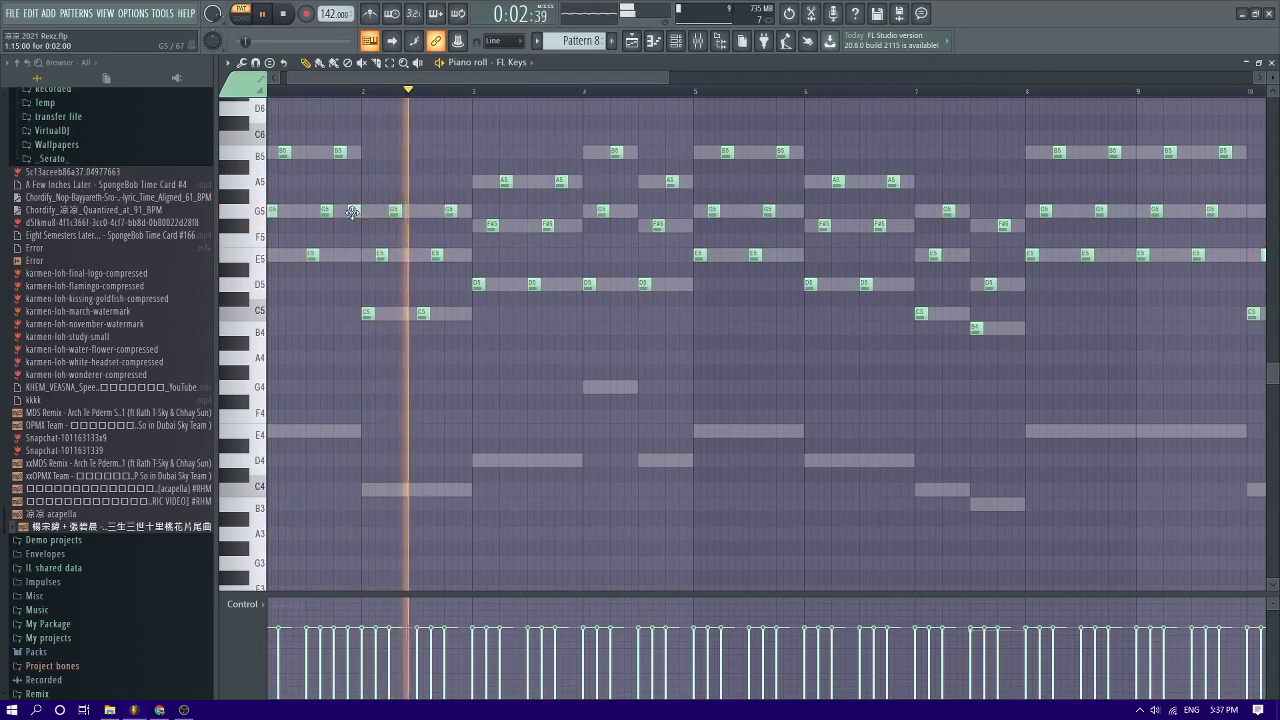
Fill both halves of bar 16 and the first half of bar 17 with E5, G5, B5 arpeggios
scroll(1121, 287, "down", 4)
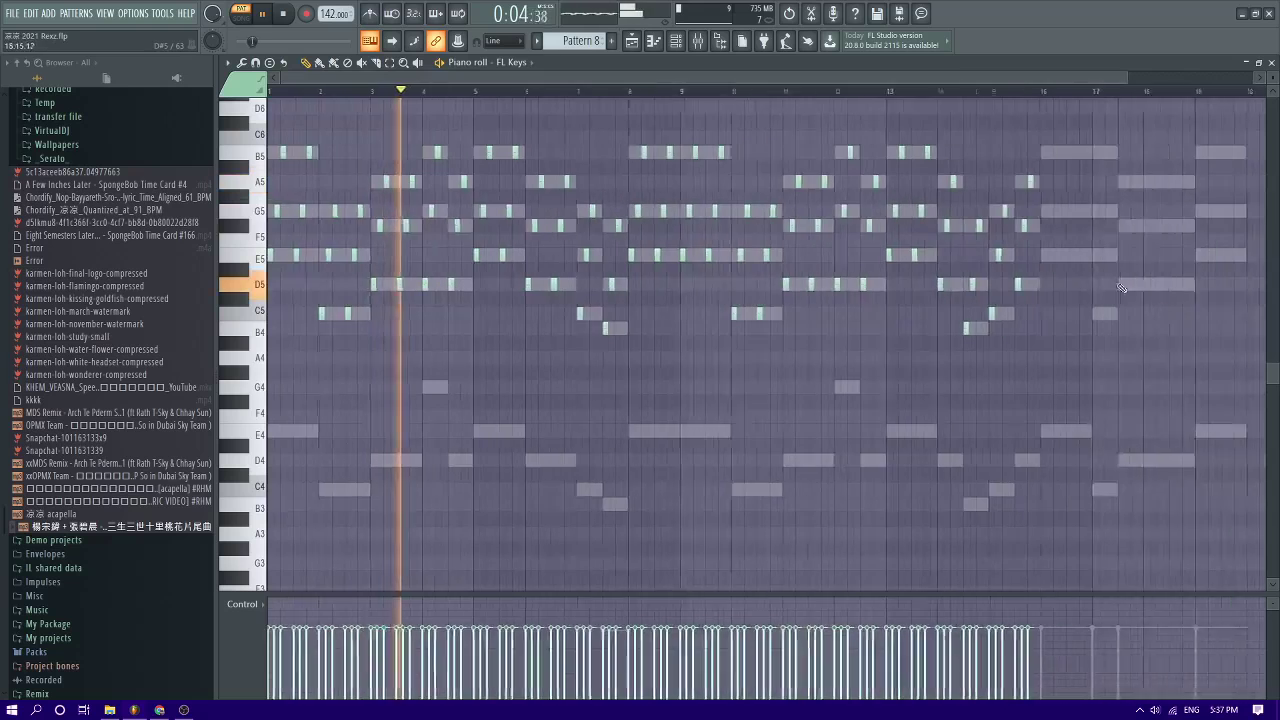
scroll(1121, 287, "up", 4)
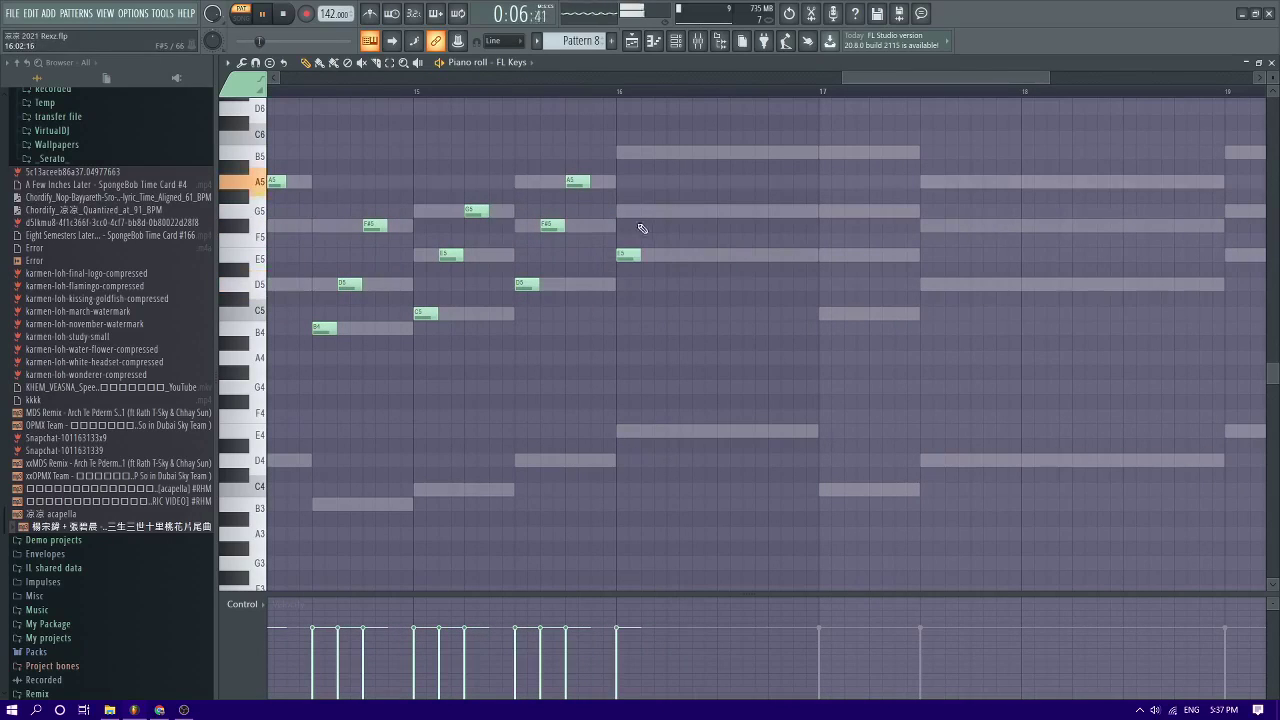
scroll(672, 152, "down", 3)
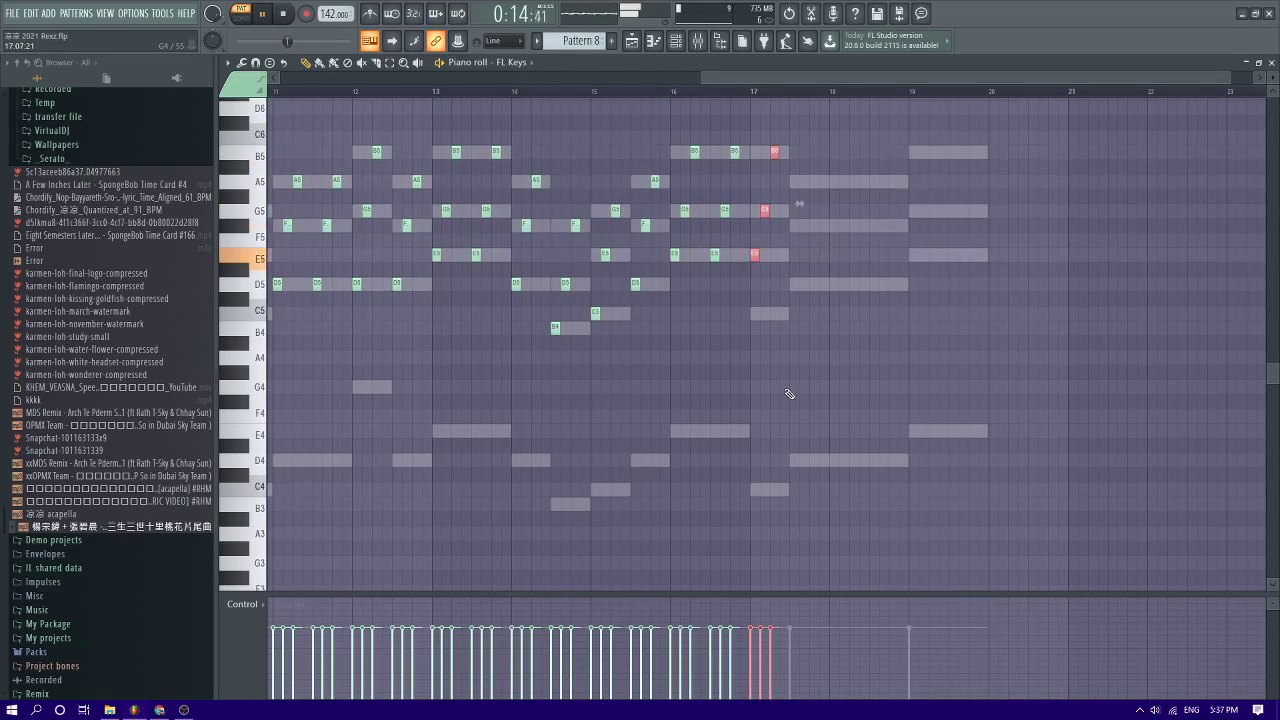
scroll(789, 394, "down", 2)
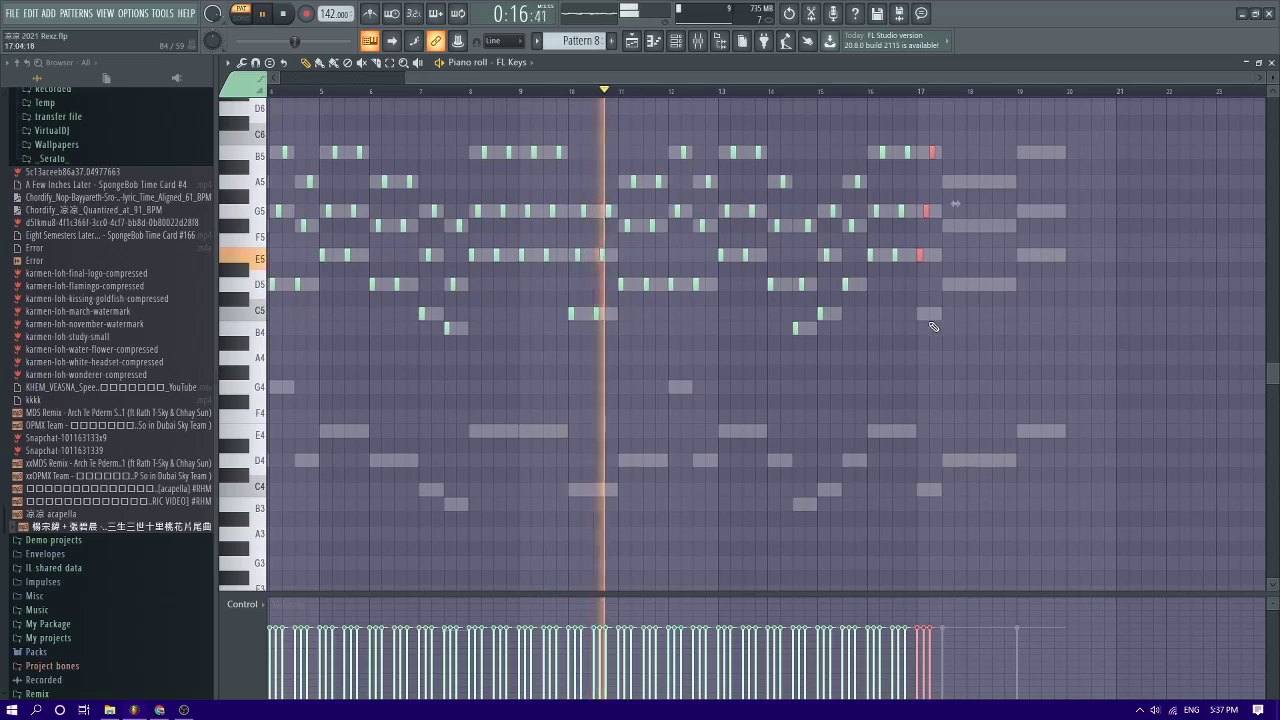
scroll(932, 327, "up", 2)
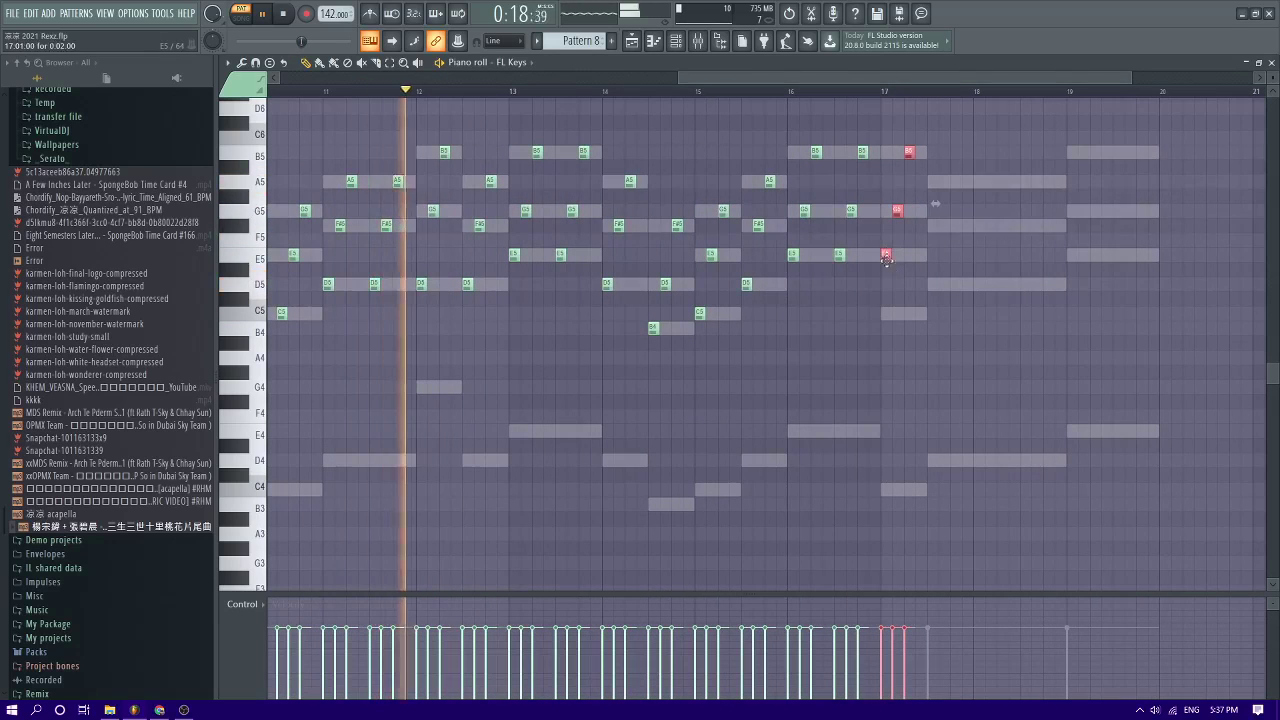
Copy the arpeggio into the second half of bar 17 and change its notes to D5, F#5 and A5
mouse_move(886, 259)
left_mouse_down()
mouse_move(946, 291)
mouse_move(932, 290)
left_mouse_up()
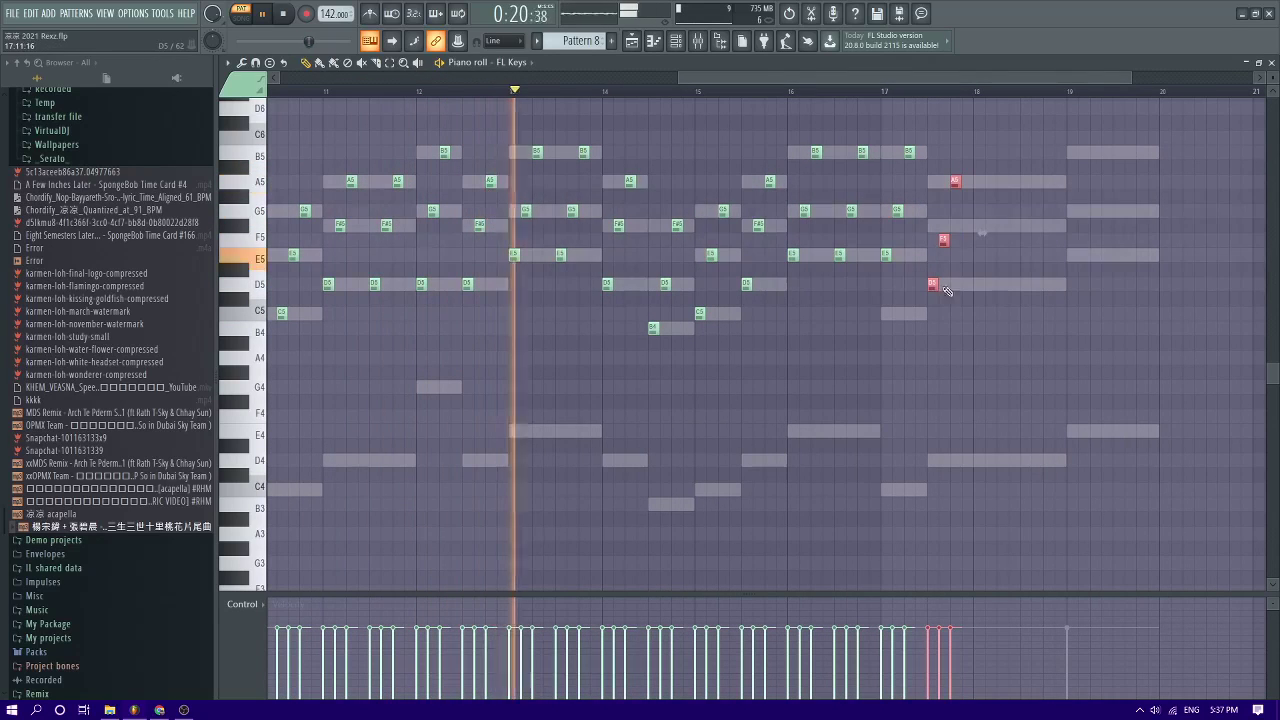
left_click(947, 290, "ctrl")
left_click_drag(943, 240, 943, 225)
Repeat the D5, F#5, A5 arpeggio through bar 18 and fill bar 19 with two E5, G5, B5 arpeggios
left_click_drag(1039, 348, 936, 181)
left_click_drag(932, 284, 1013, 284)
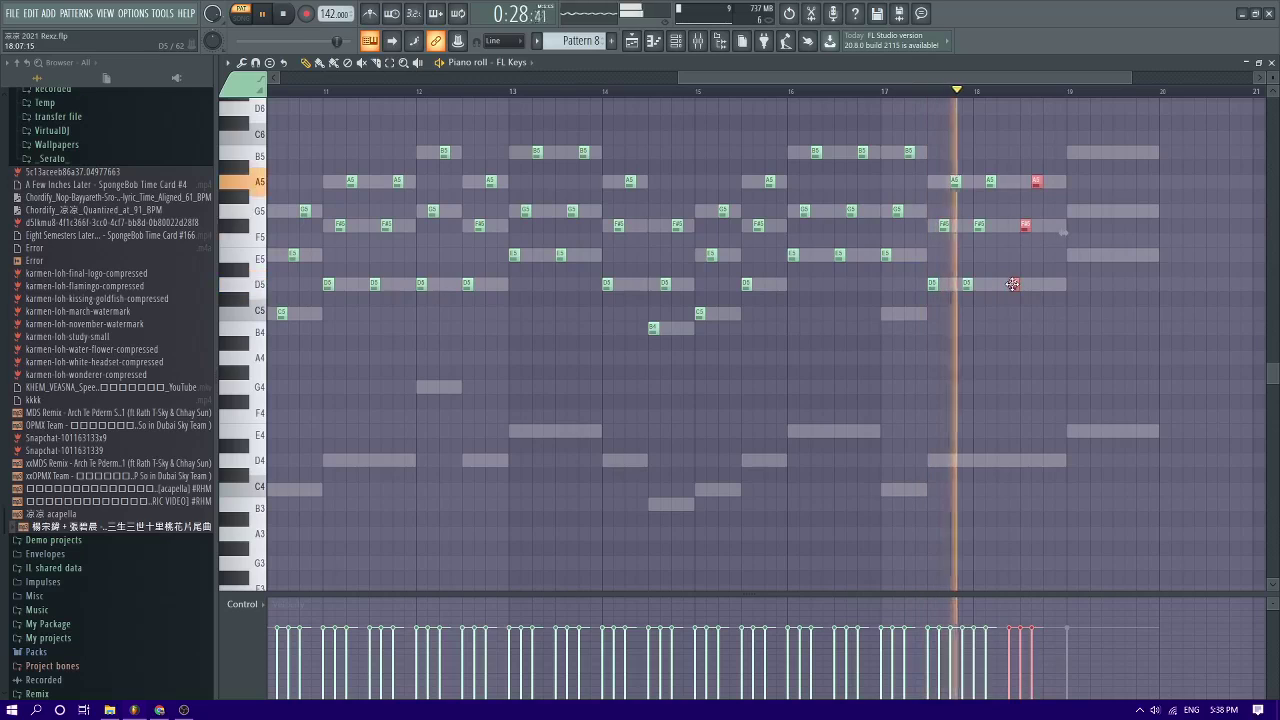
key("space")
left_click_drag(1104, 334, 969, 166, "ctrl")
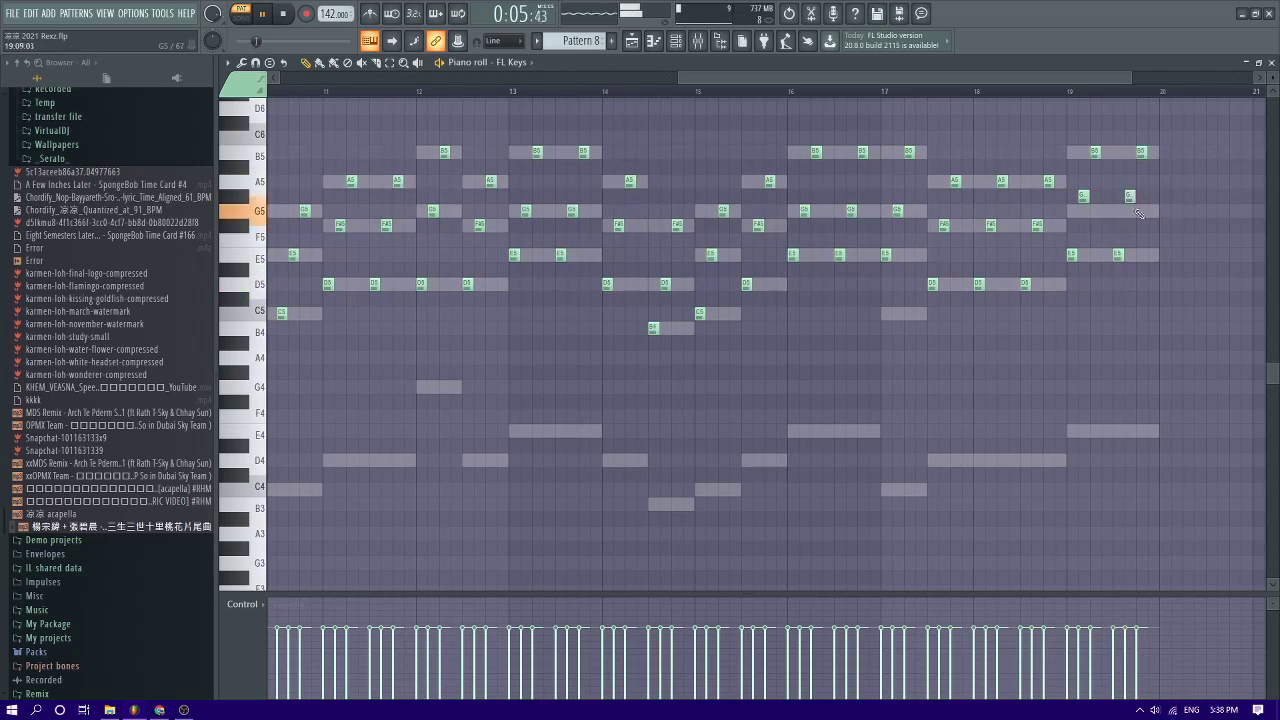
Replace the FL Keys channel's instrument with Nexus
left_click(681, 44)
right_click(573, 266)
mouse_move(641, 370)
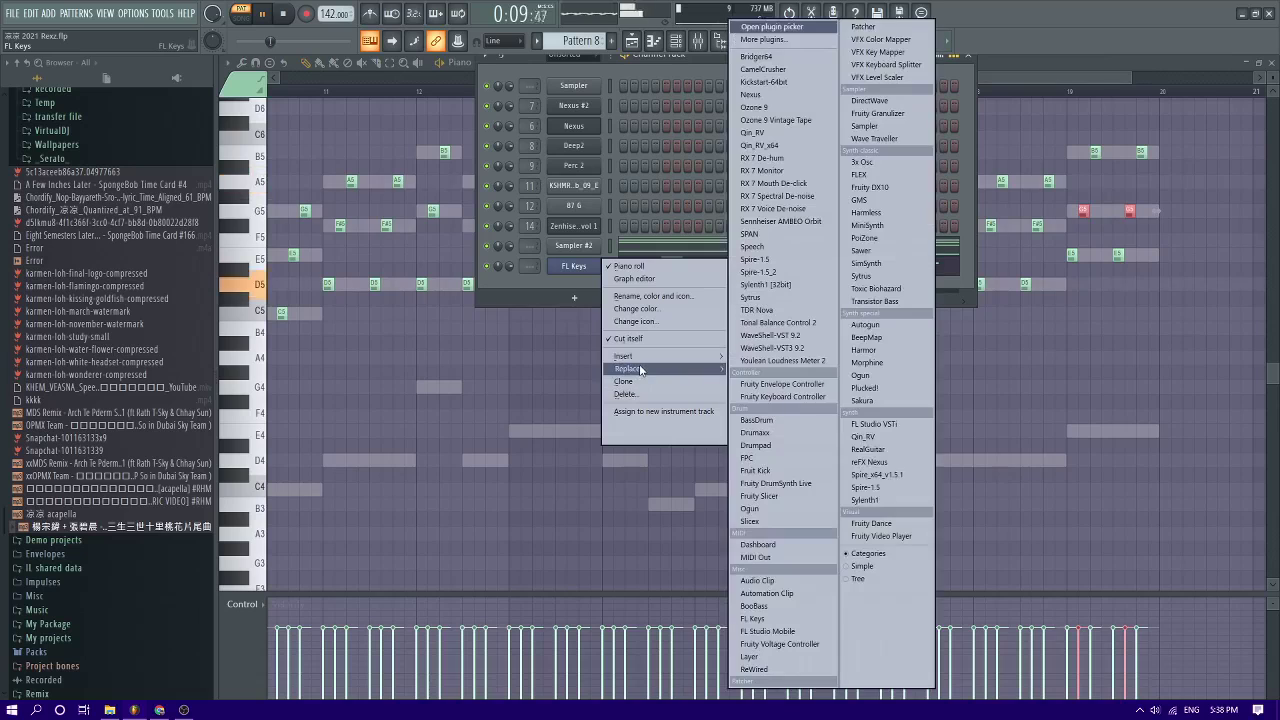
left_click(572, 284)
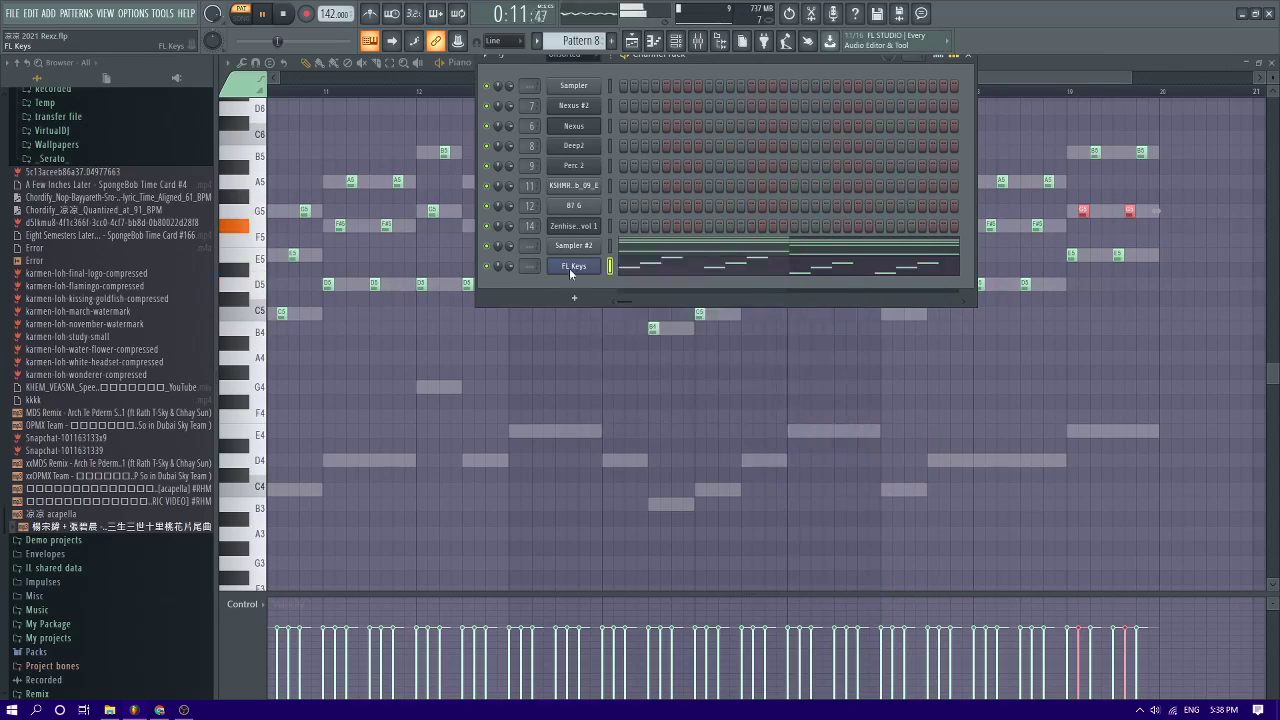
right_click(569, 268)
mouse_move(633, 368)
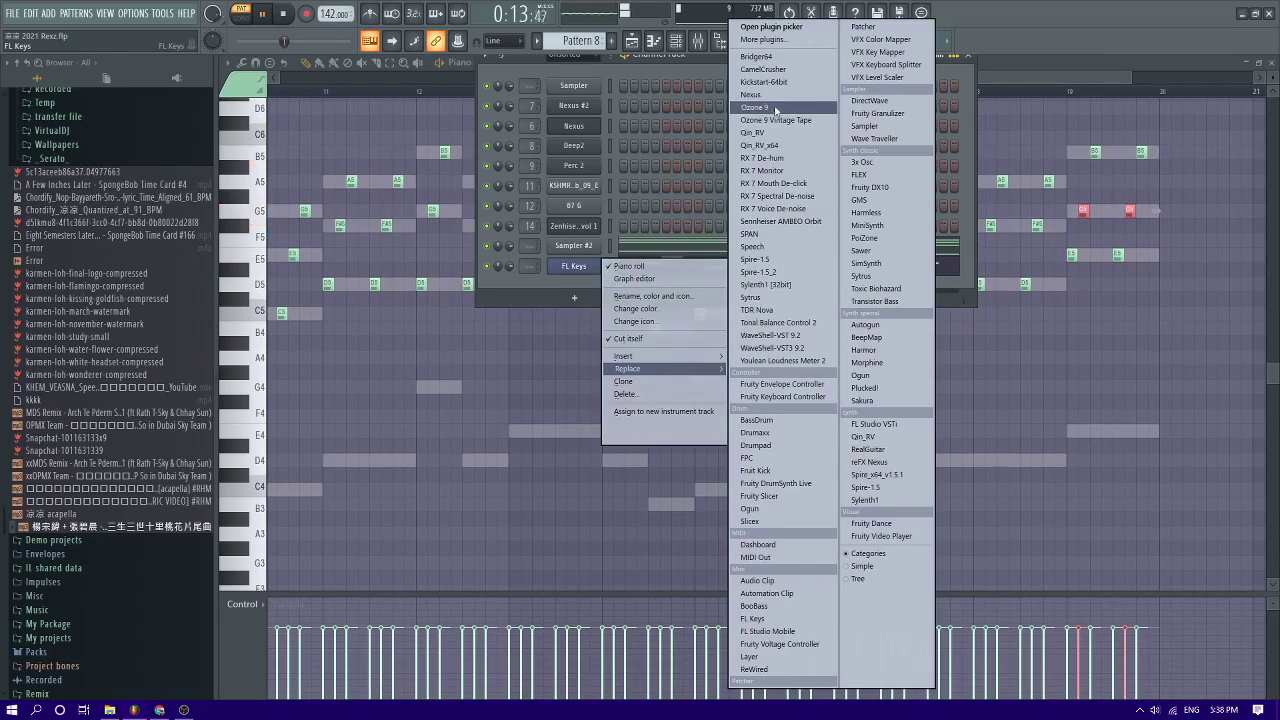
left_click(752, 94)
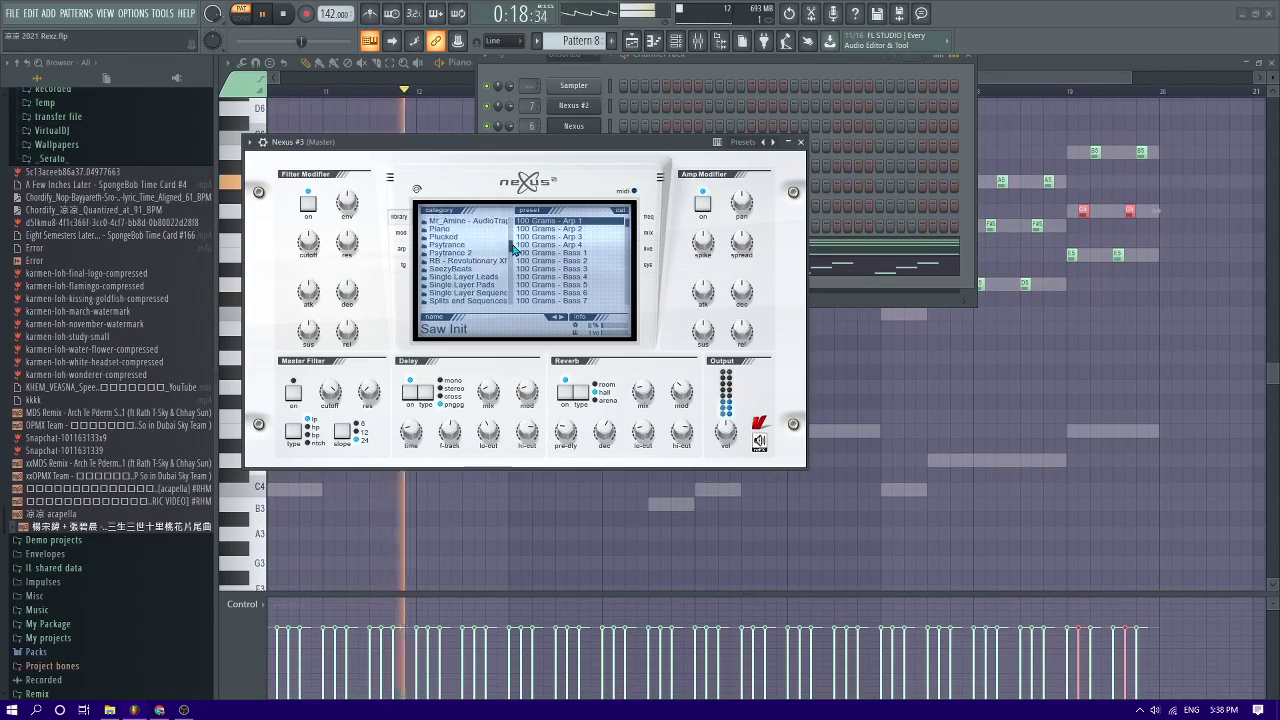
Audition Nexus presets in the Single Layer Leads category and load LD Pluckin Synth 2
left_click_drag(512, 249, 515, 254)
left_click(508, 253)
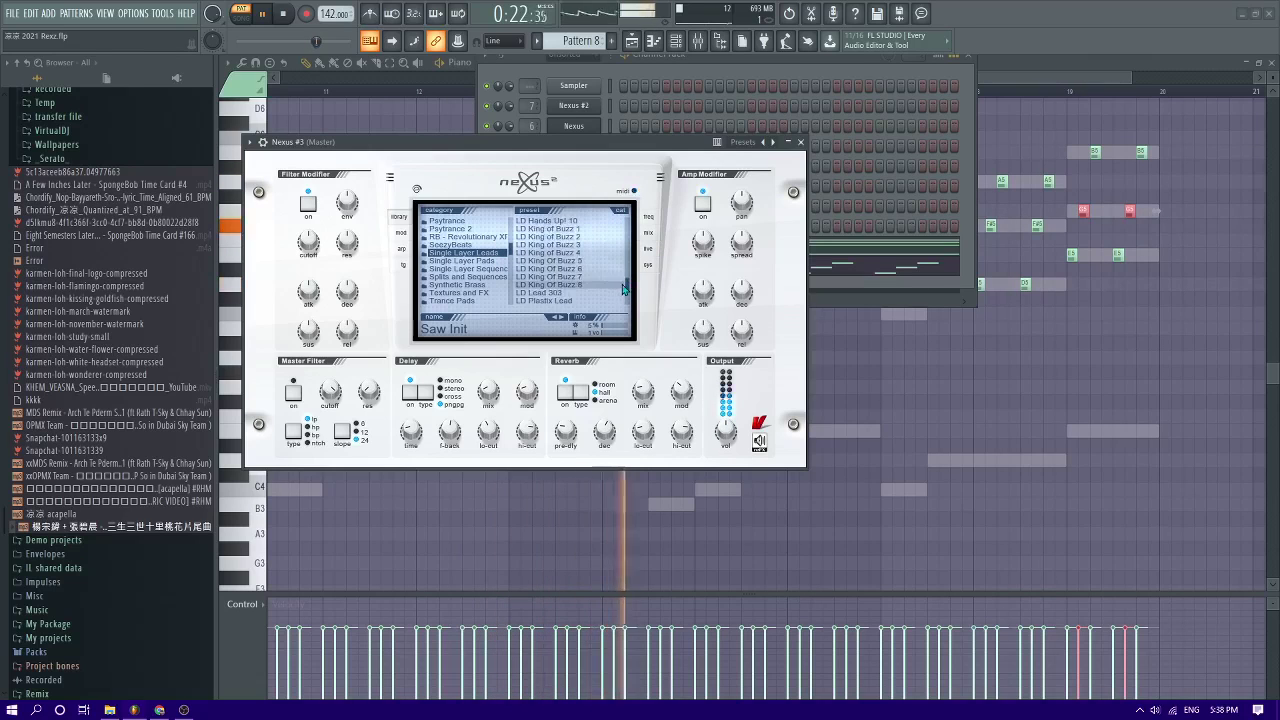
left_click(594, 238)
left_click(560, 292)
left_click(575, 300)
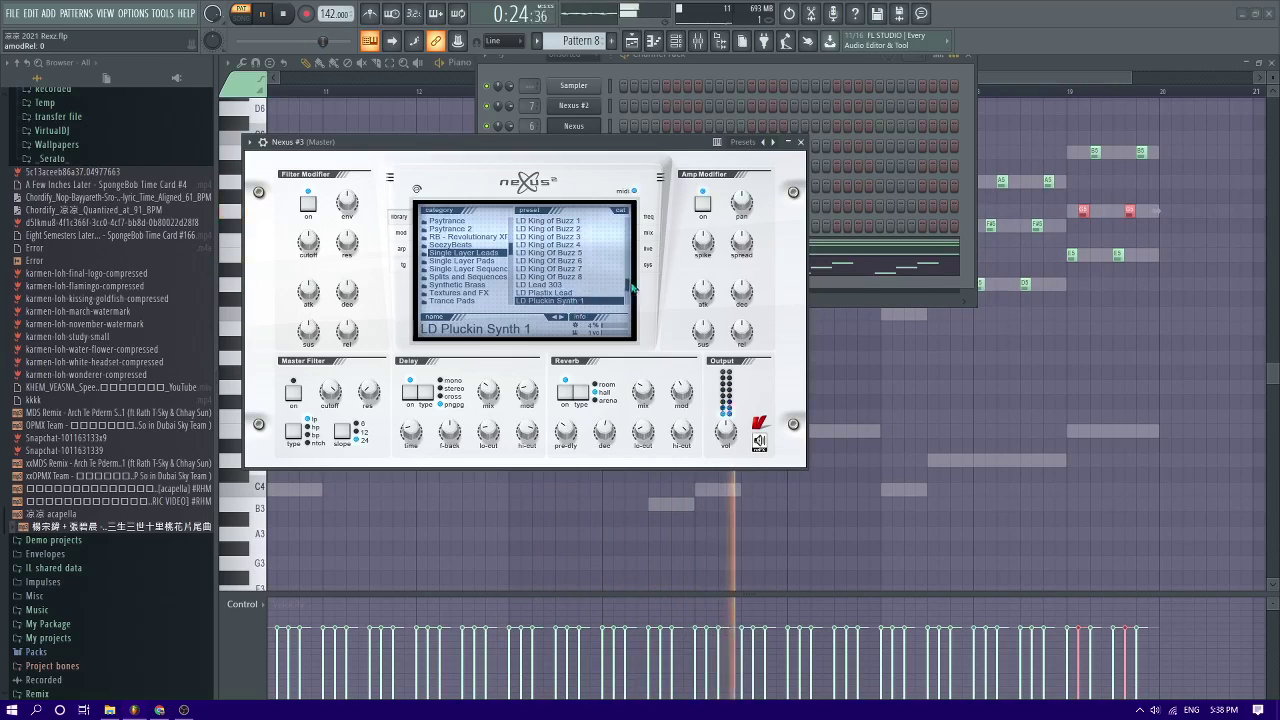
scroll(631, 287, "down", 3)
left_click(593, 270)
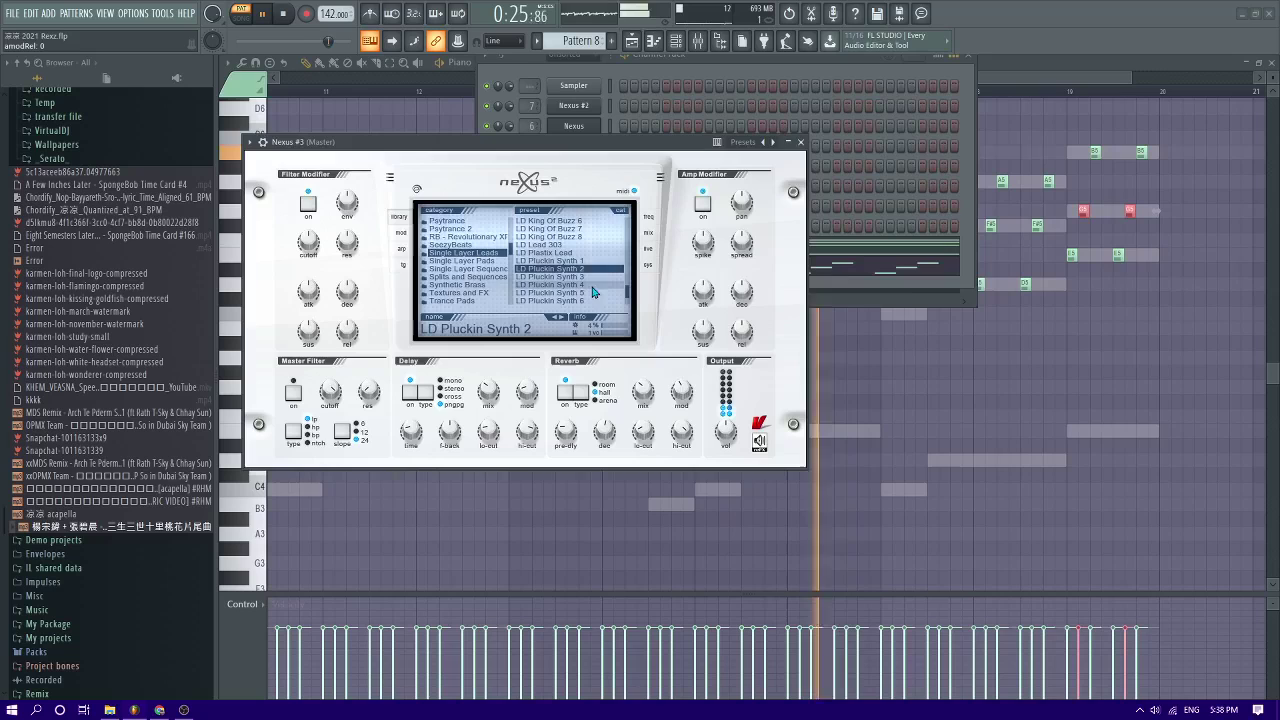
Transpose all the arpeggio notes up one octave and clear the selection
left_click(863, 357)
key("ctrl+a")
key("ctrl+Up")
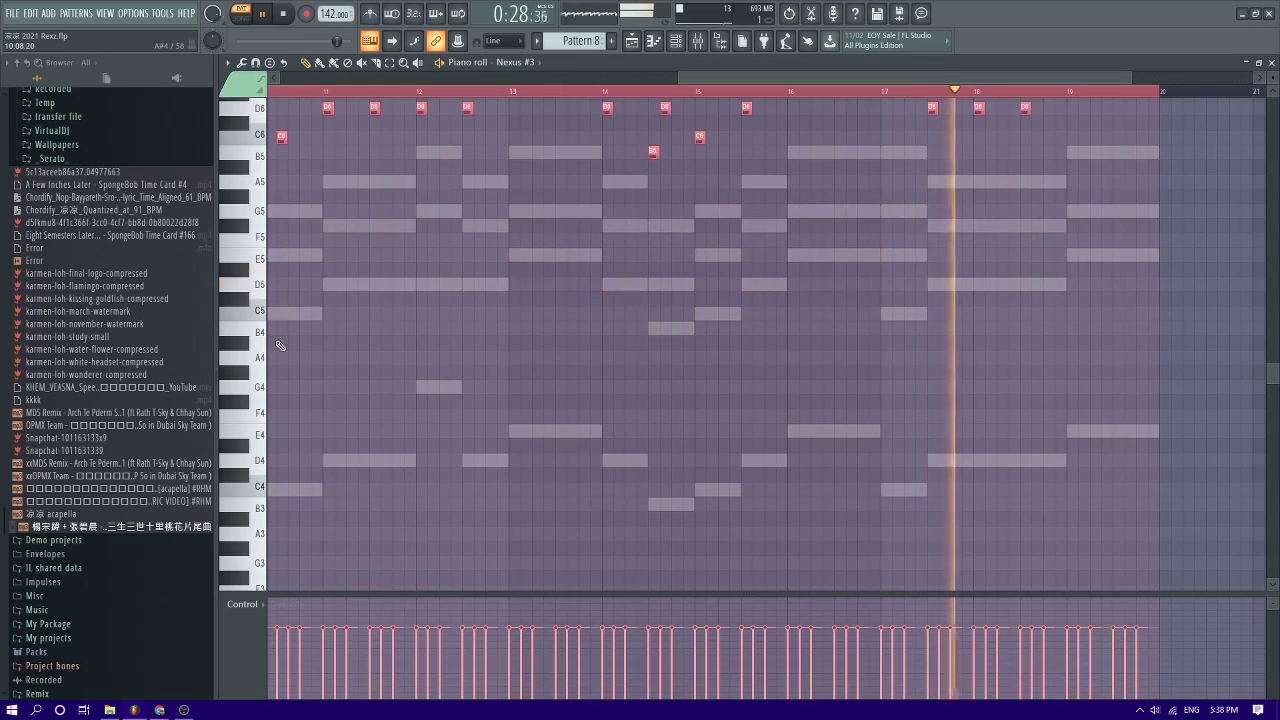
key("ctrl+d")
scroll(288, 346, "up", 3)
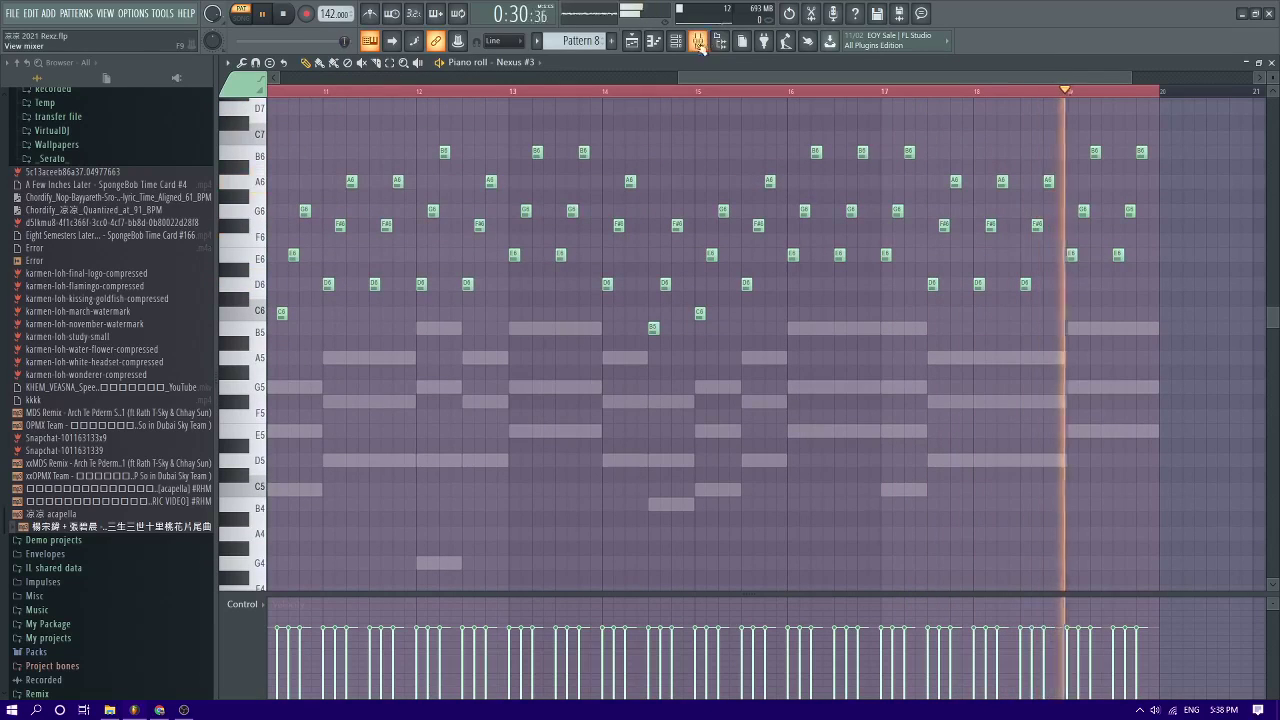
Adjust the delay modulation of Nexus #3 and route its channel to mixer insert 16
key("F6")
left_click(575, 266)
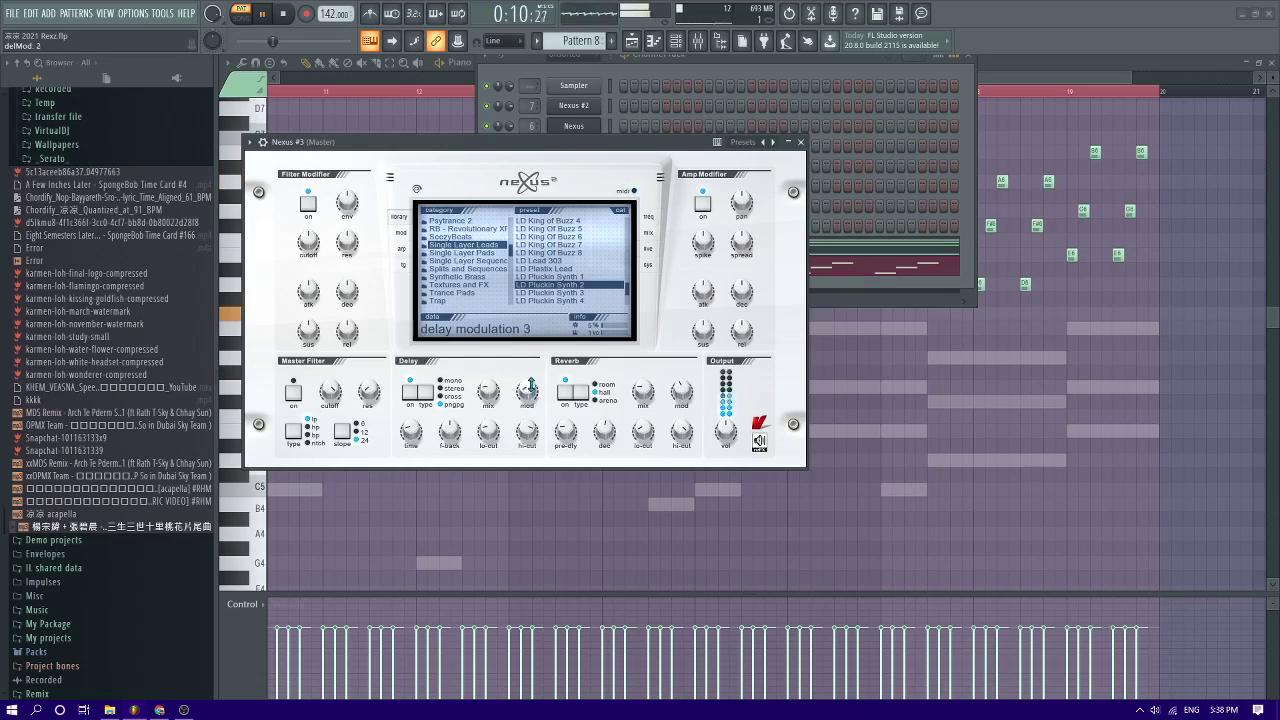
left_click(700, 42)
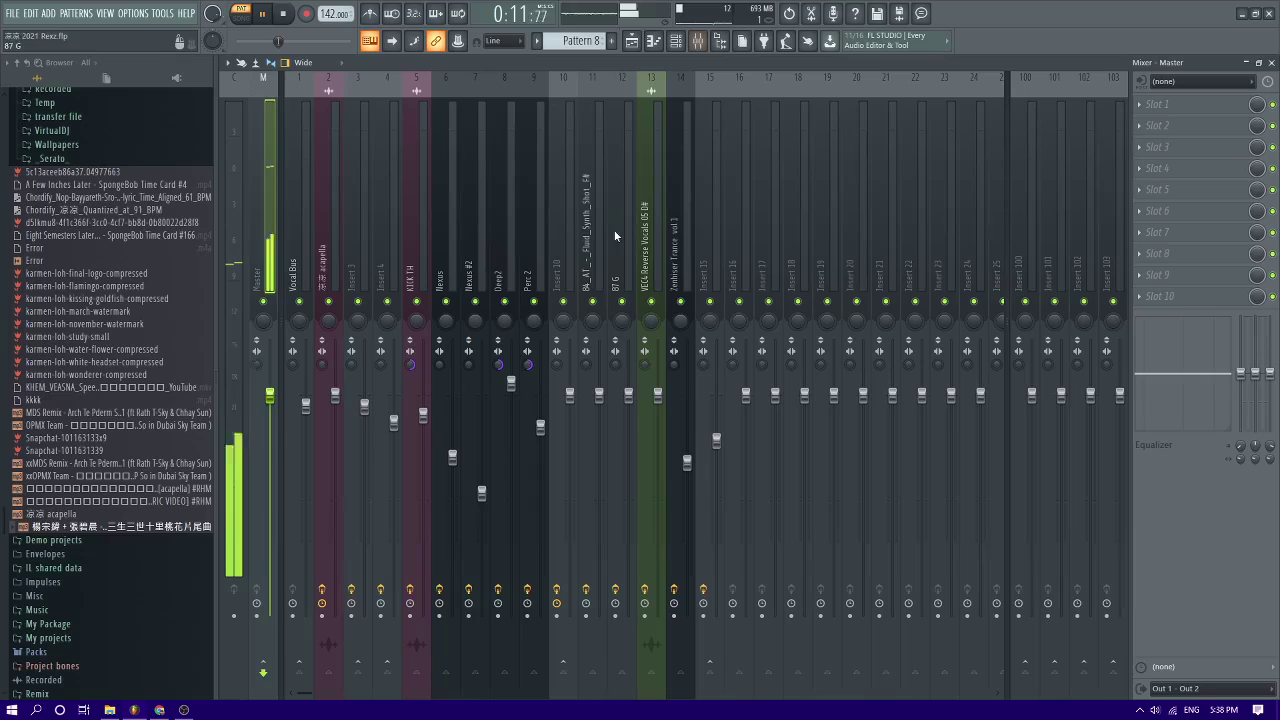
left_click(716, 155)
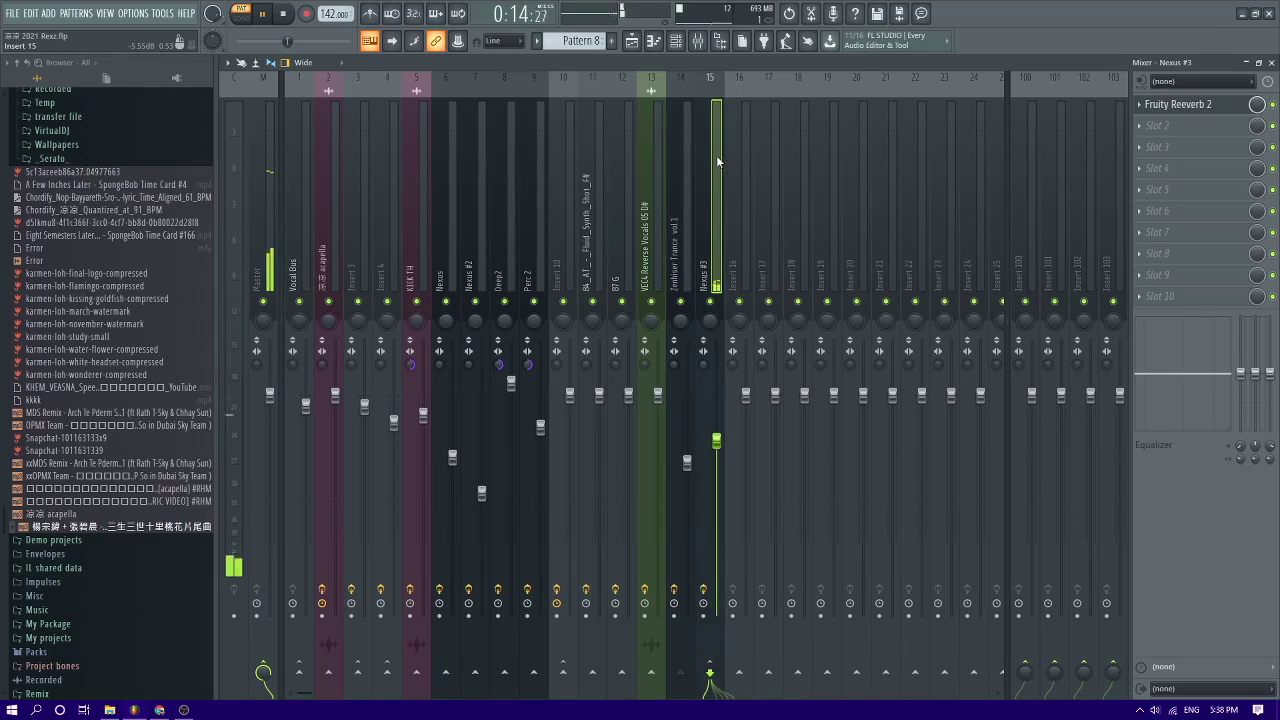
key("space")
key("ctrl+l")
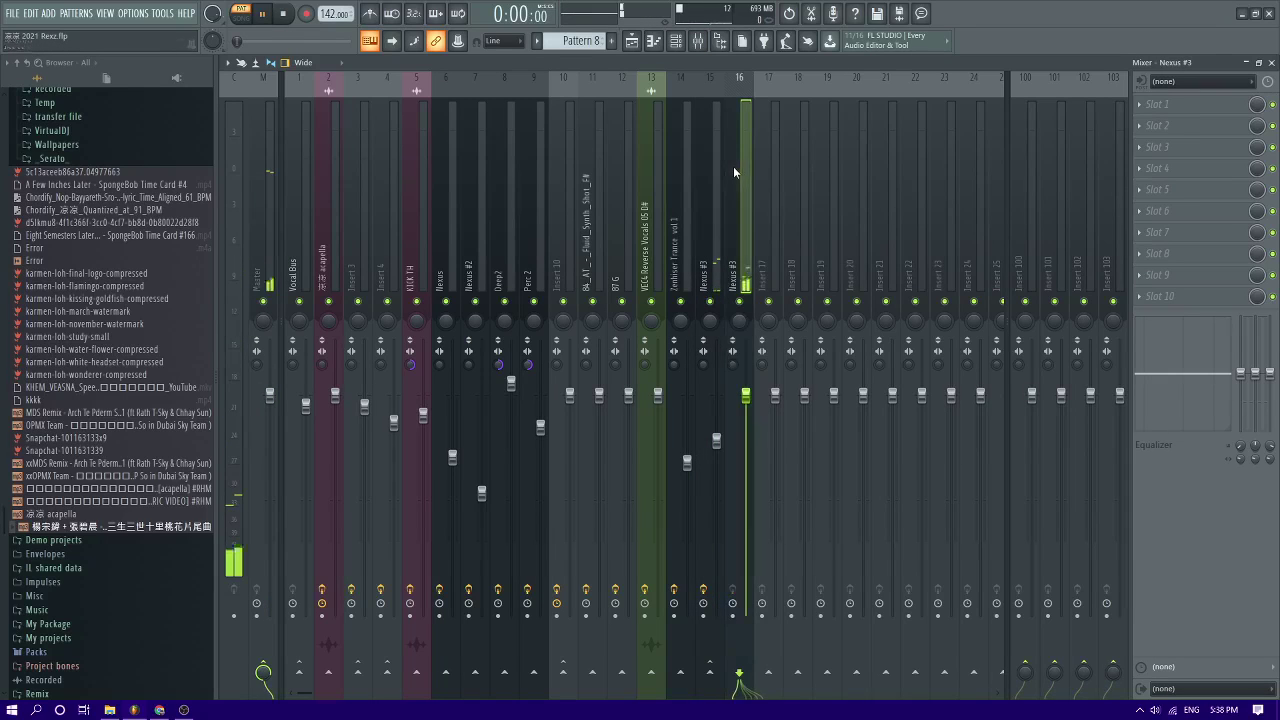
Load Fruity Parametric EQ 2 into effects slot 2 of insert 16 and cut the low frequencies during playback
key("space")
left_click(1182, 123)
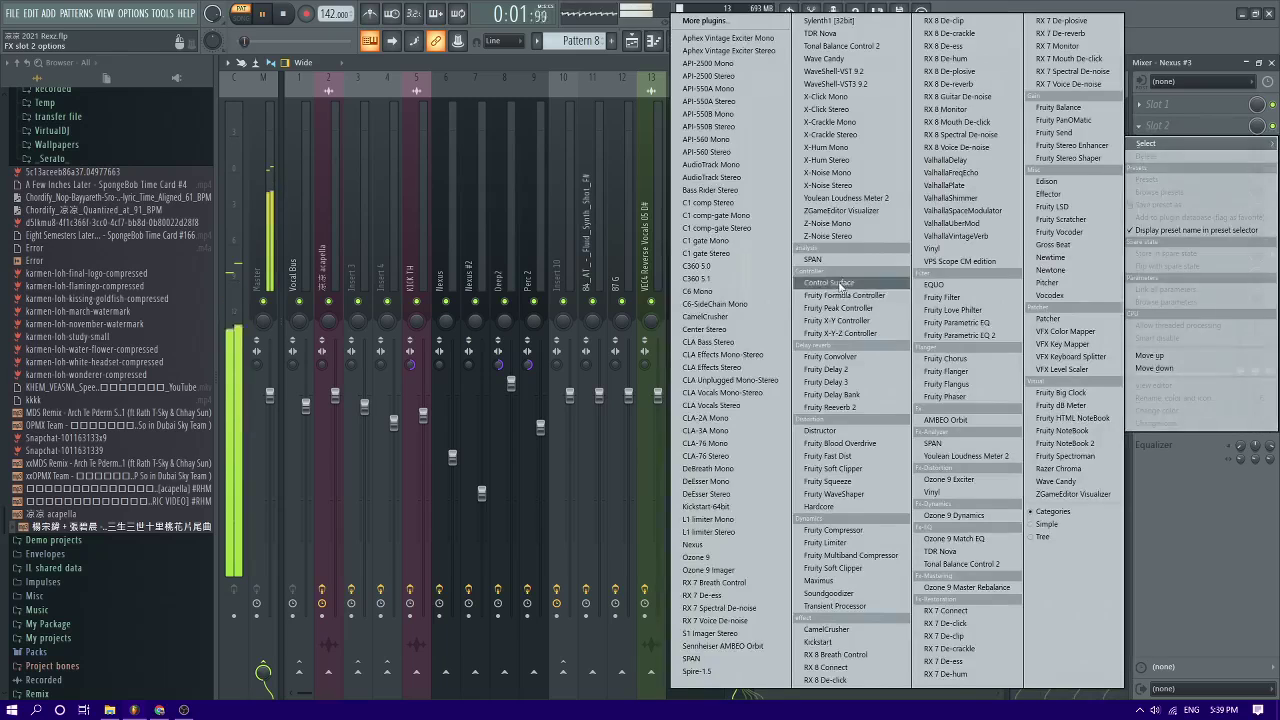
left_click(950, 337)
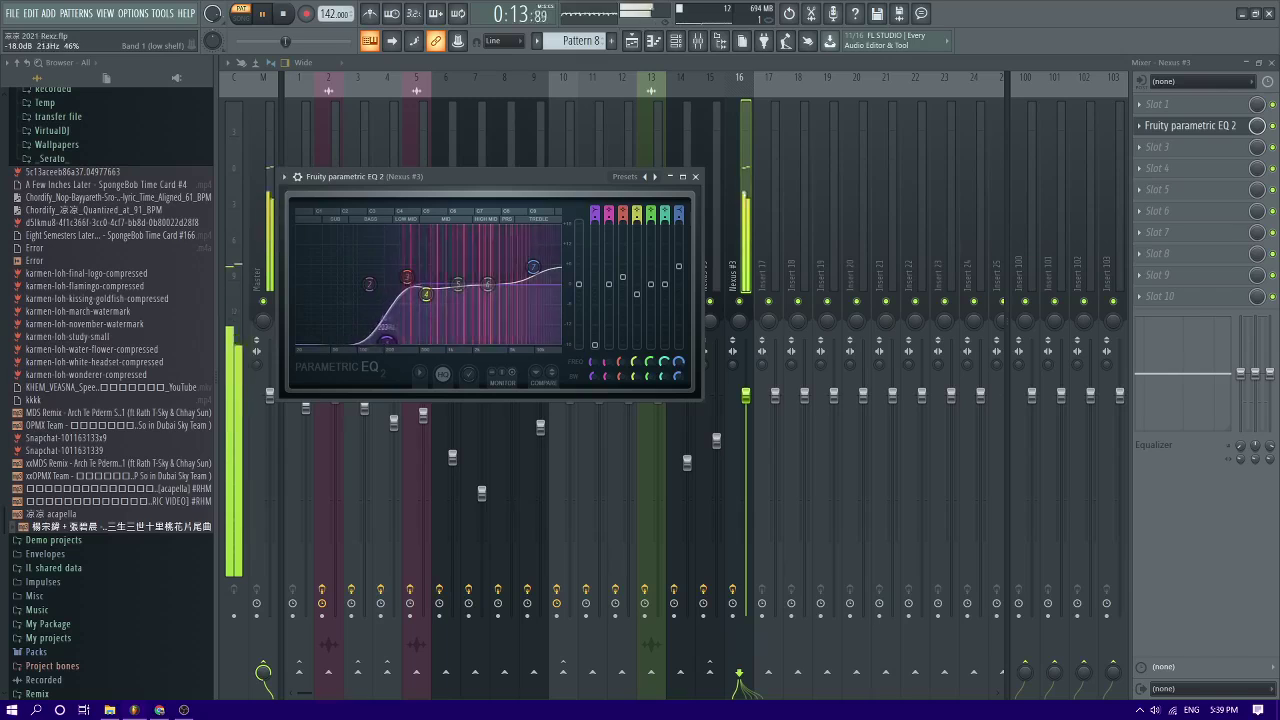
Steepen the band 1 low cut in insert 16's Parametric EQ 2 and raise it to about 248 Hz
mouse_move(409, 393)
left_click(450, 393)
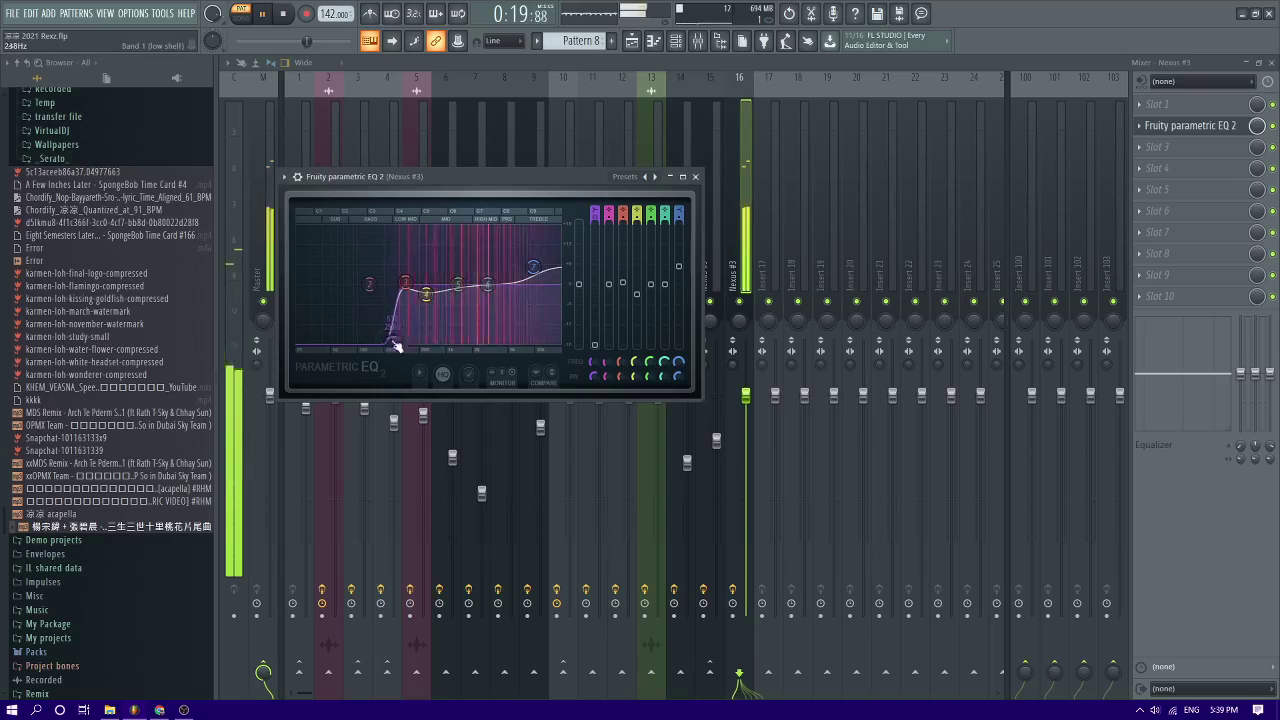
key("F5")
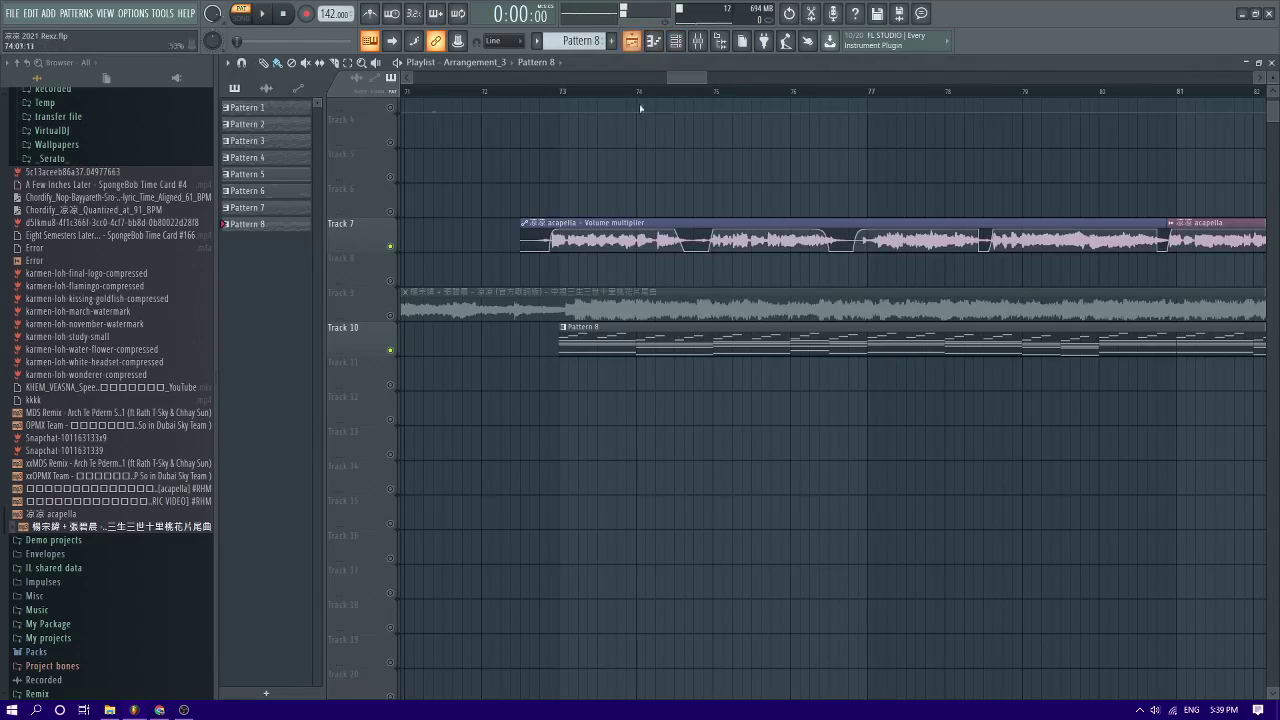
Play the arrangement from bar 73 and lower the volume of Nexus #3 on mixer insert 16
left_click(560, 97)
key("space")
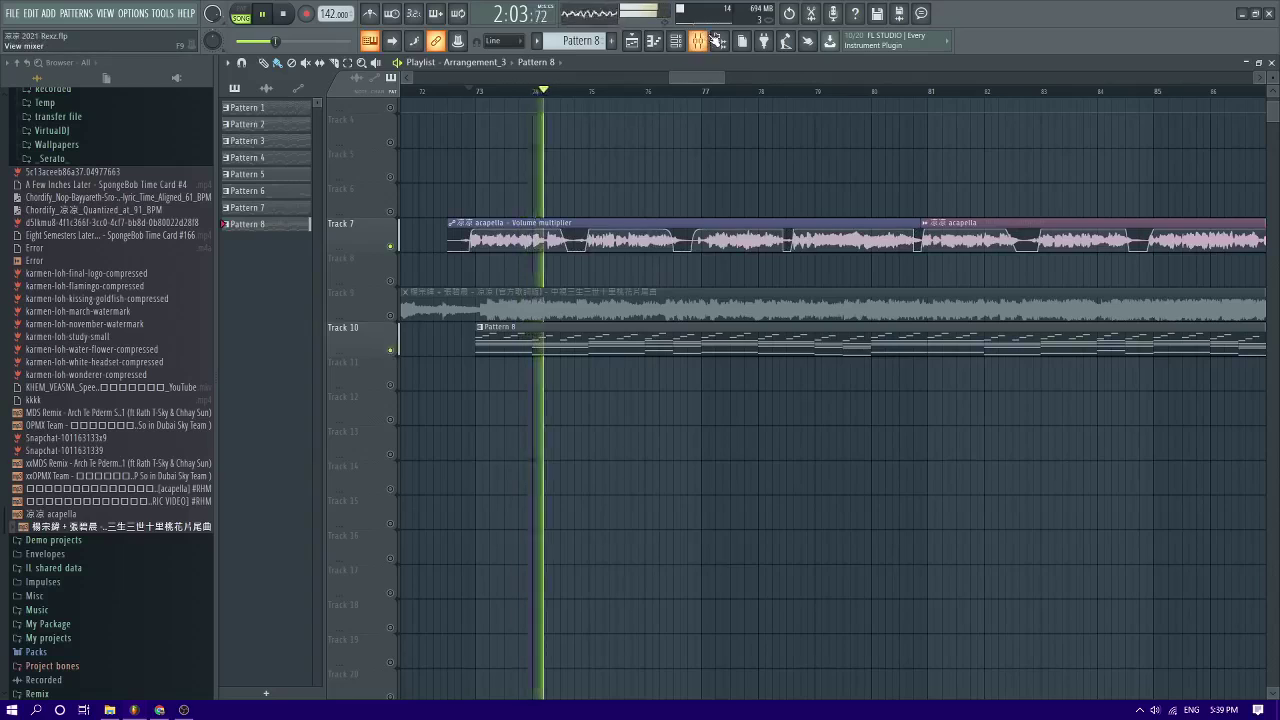
key("F9")
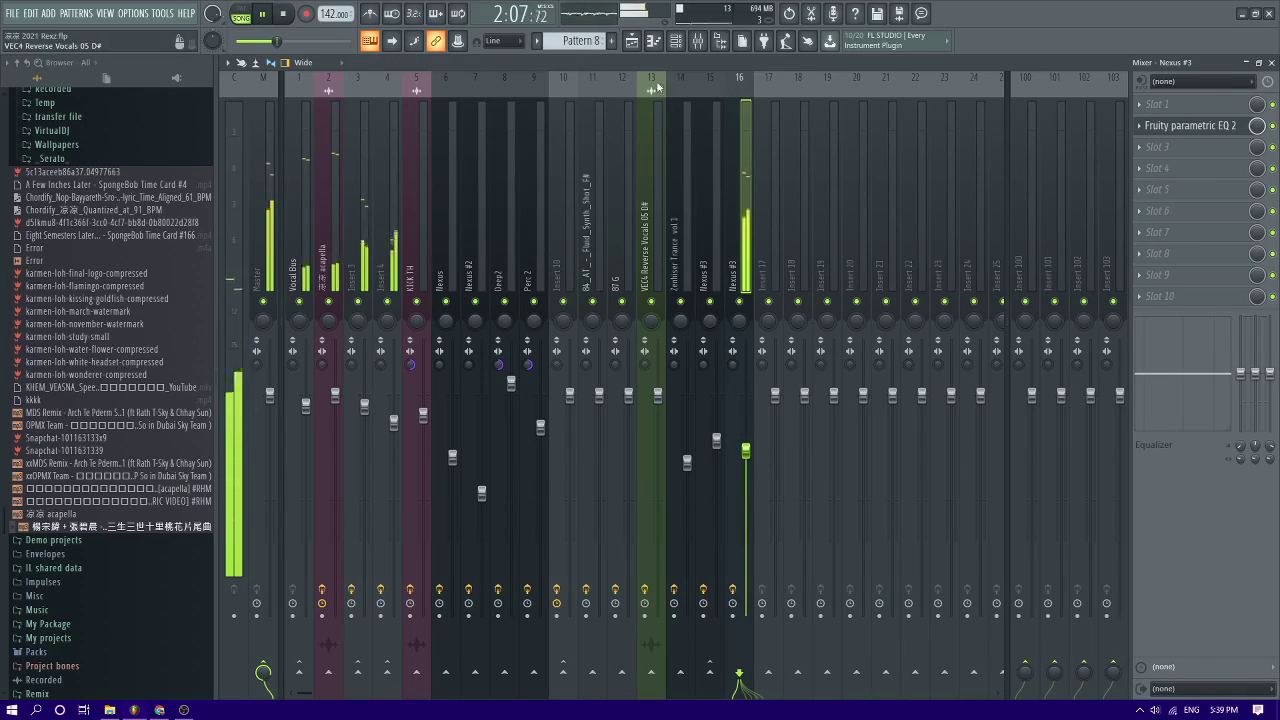
key("space")
Fill the gaps in the Nexus #3 arpeggio across bars 1 to 4 with extra G6, E6 and F#6 notes during playback
key("F7")
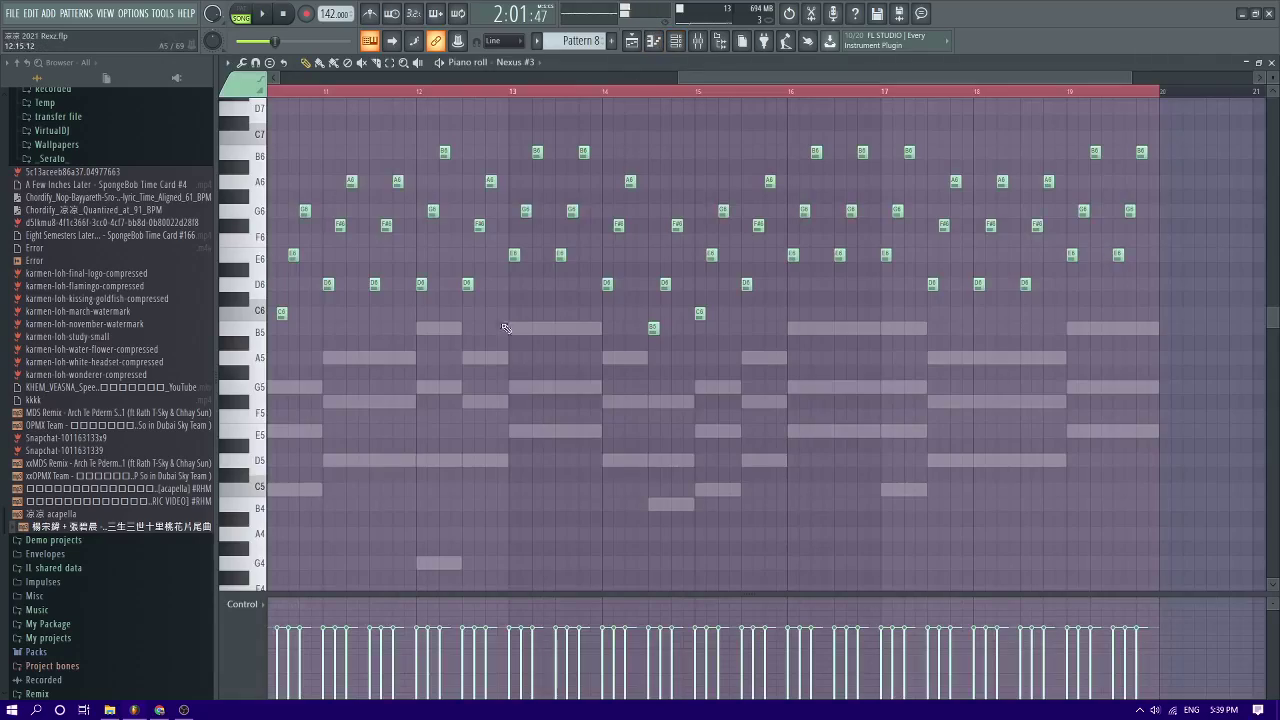
scroll(296, 295, "down", 5, "ctrl")
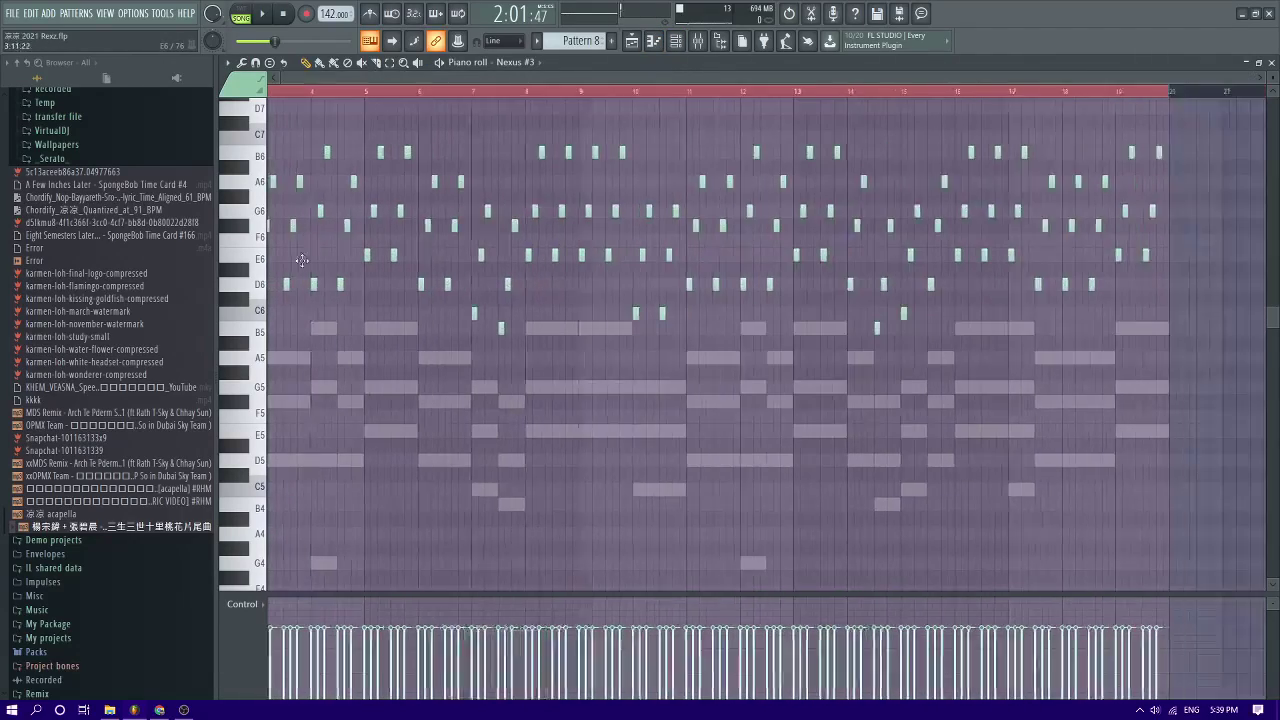
scroll(300, 231, "up", 5, "ctrl")
left_click(353, 210)
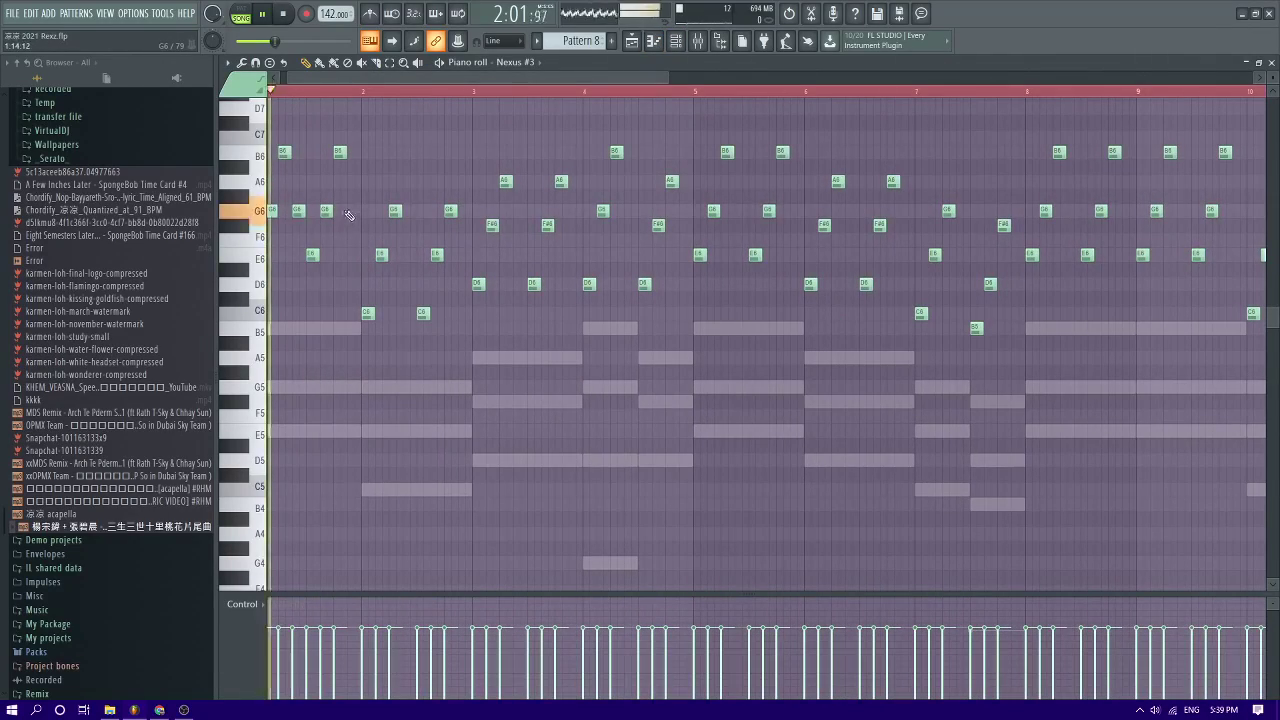
key("space")
left_click(408, 254)
left_click(464, 254)
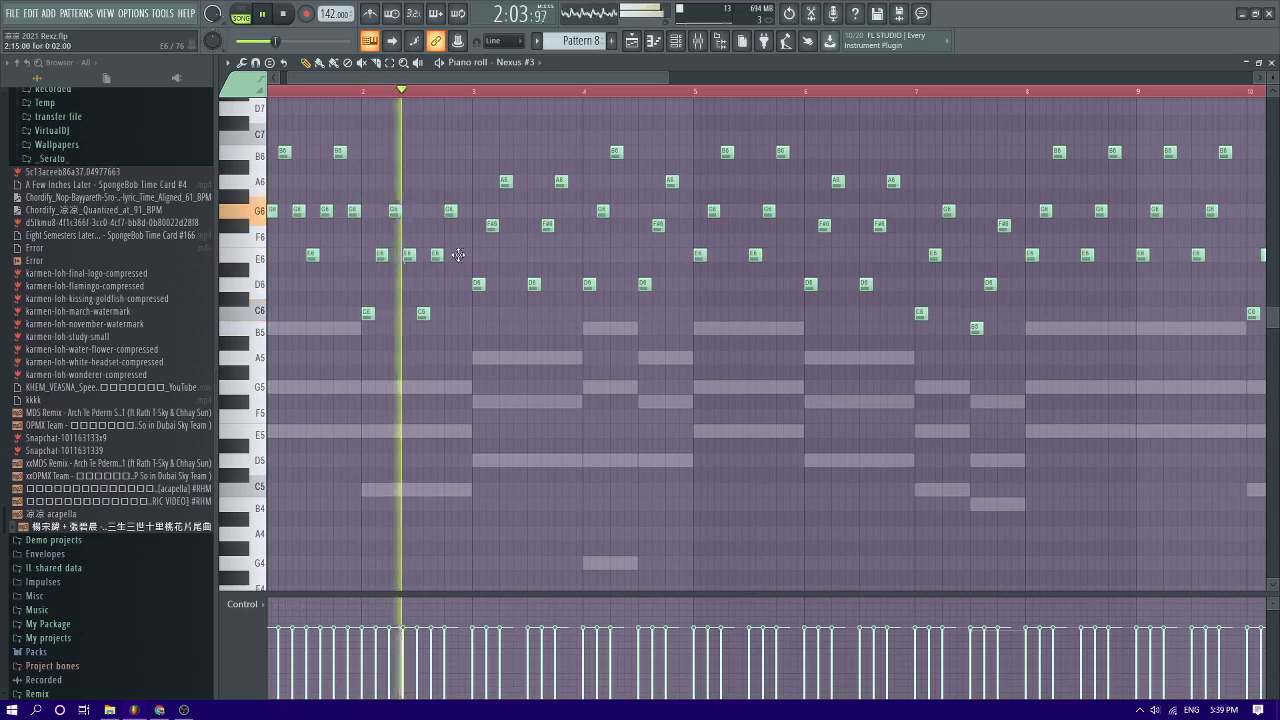
left_click(519, 225)
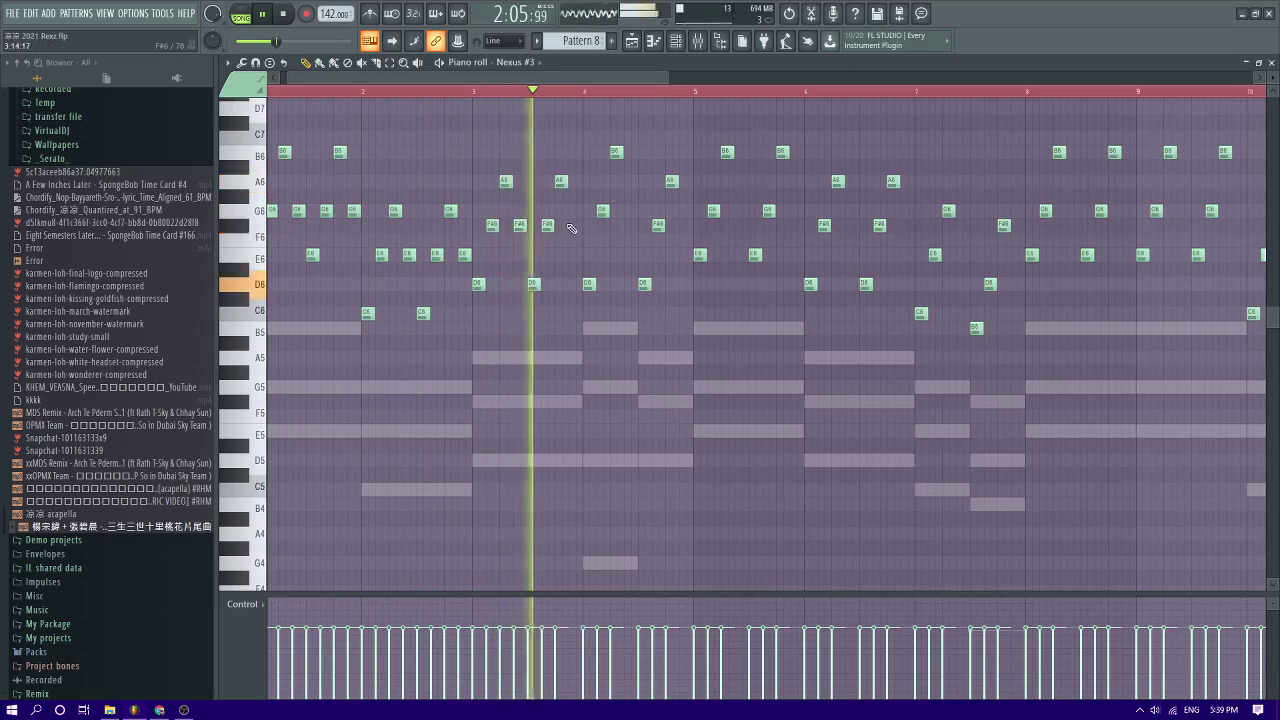
left_click(575, 225)
left_click(630, 210)
left_click(681, 225)
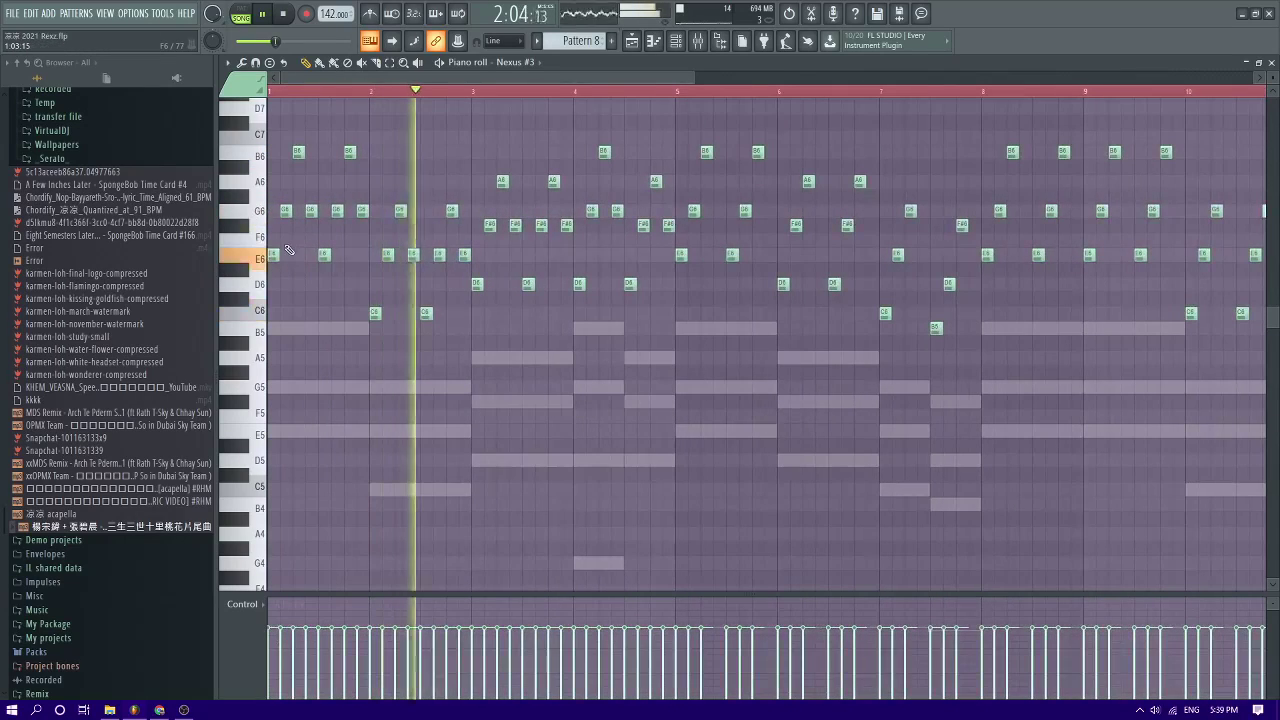
key("ctrl+a")
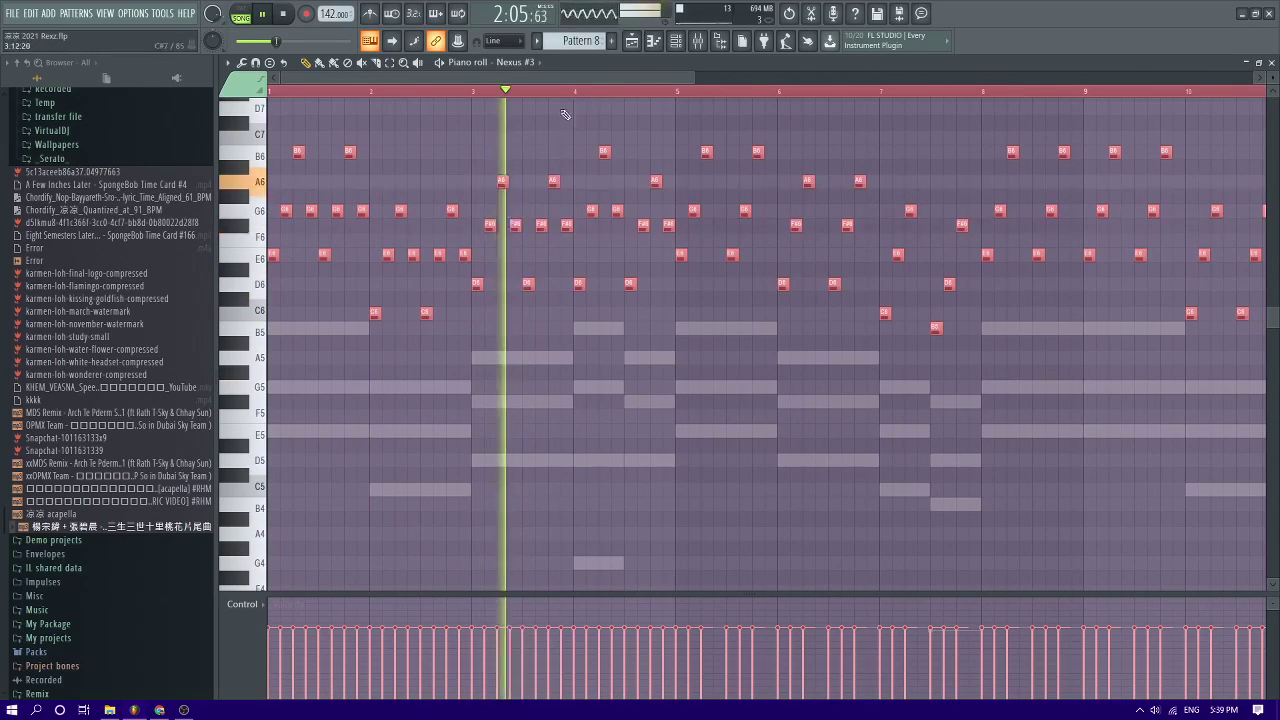
Solo Track 9 in the playlist and listen to the original song around bar 73
left_click(644, 45)
key("space")
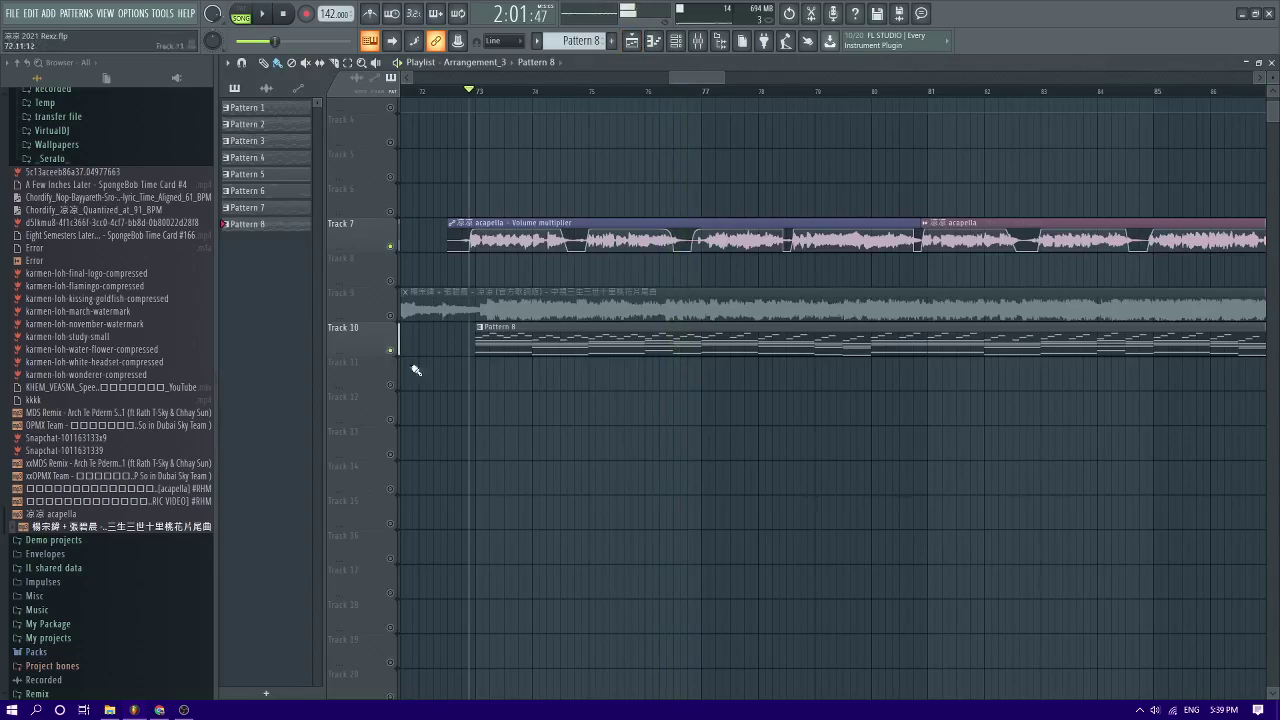
right_click(393, 316)
key("space")
scroll(541, 290, "down", 8)
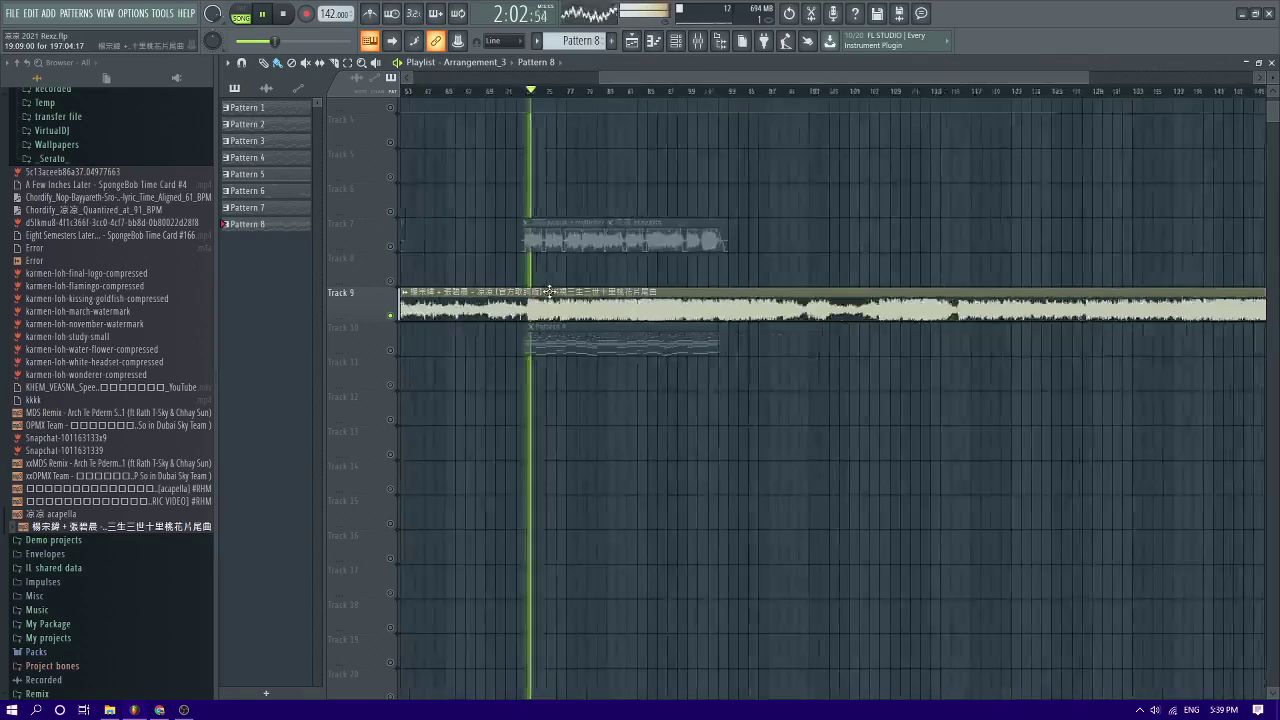
scroll(420, 264, "up", 4)
scroll(470, 222, "up", 3)
Listen to the original song's quieter section from about bar 62 and again from bar 48
key("space")
left_click(598, 93)
key("space")
scroll(673, 228, "up", 4)
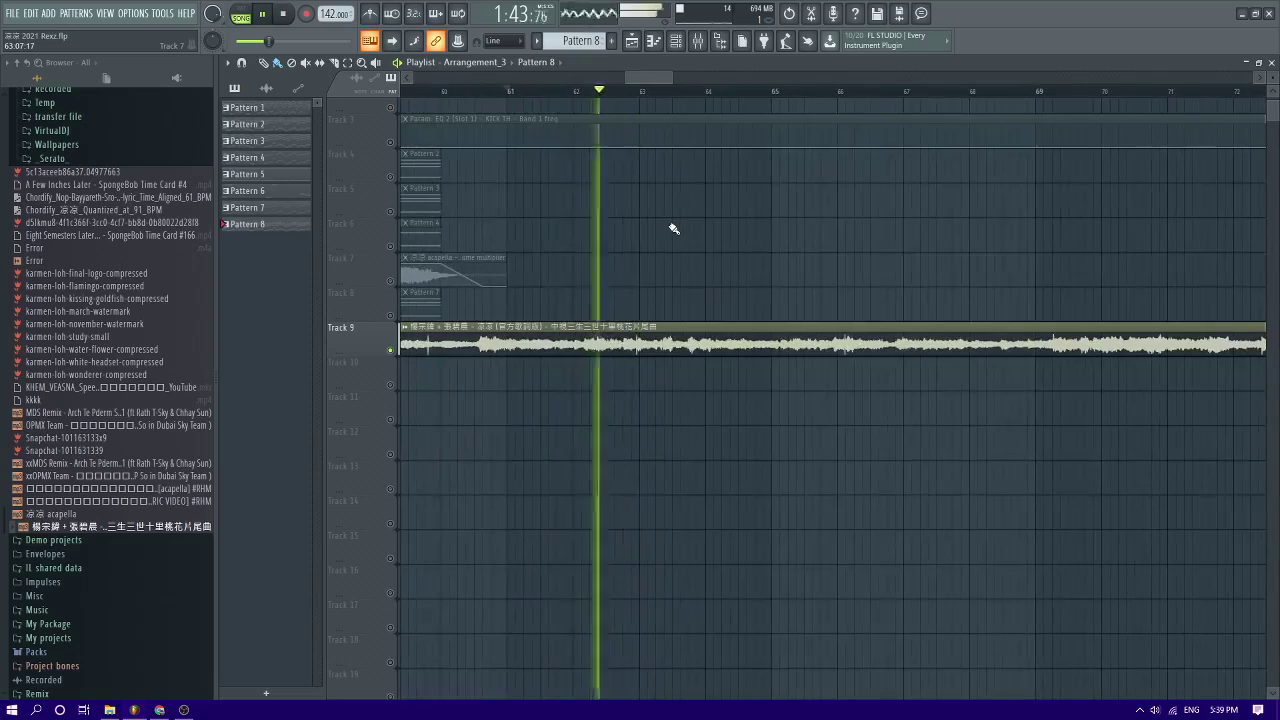
scroll(674, 229, "down", 2)
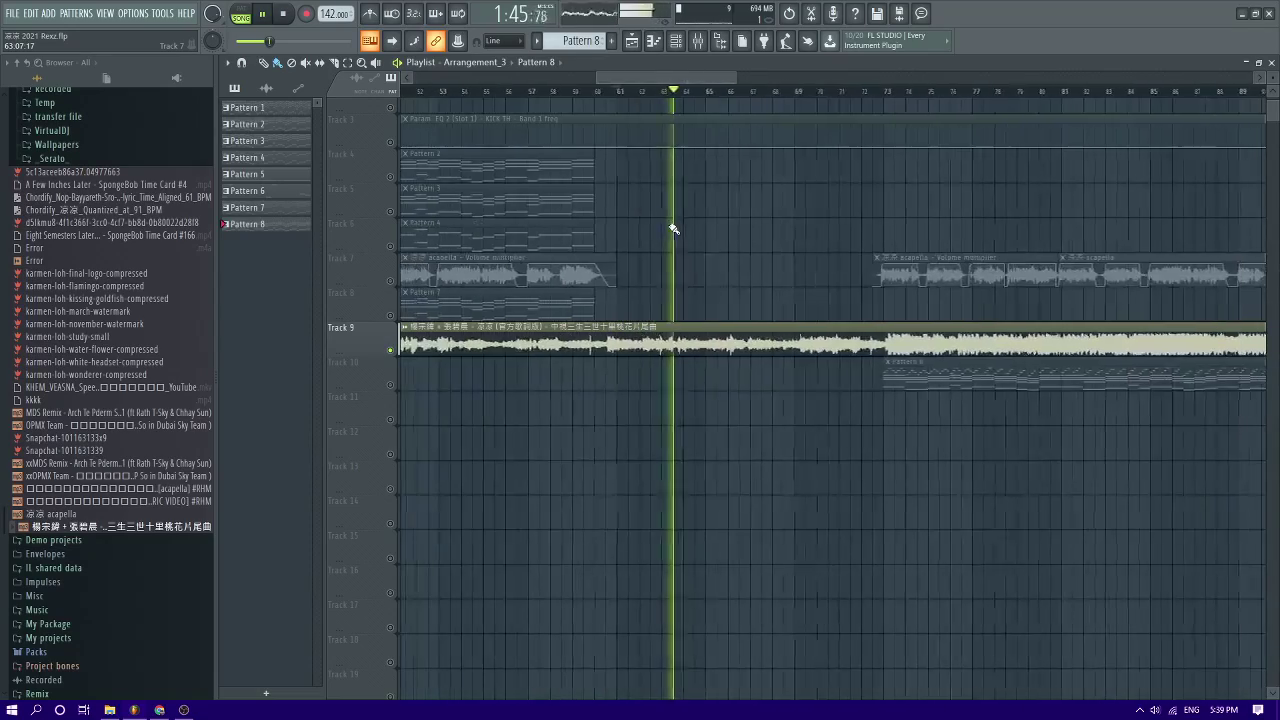
scroll(669, 229, "down", 1)
scroll(490, 172, "up", 2)
left_click(440, 91)
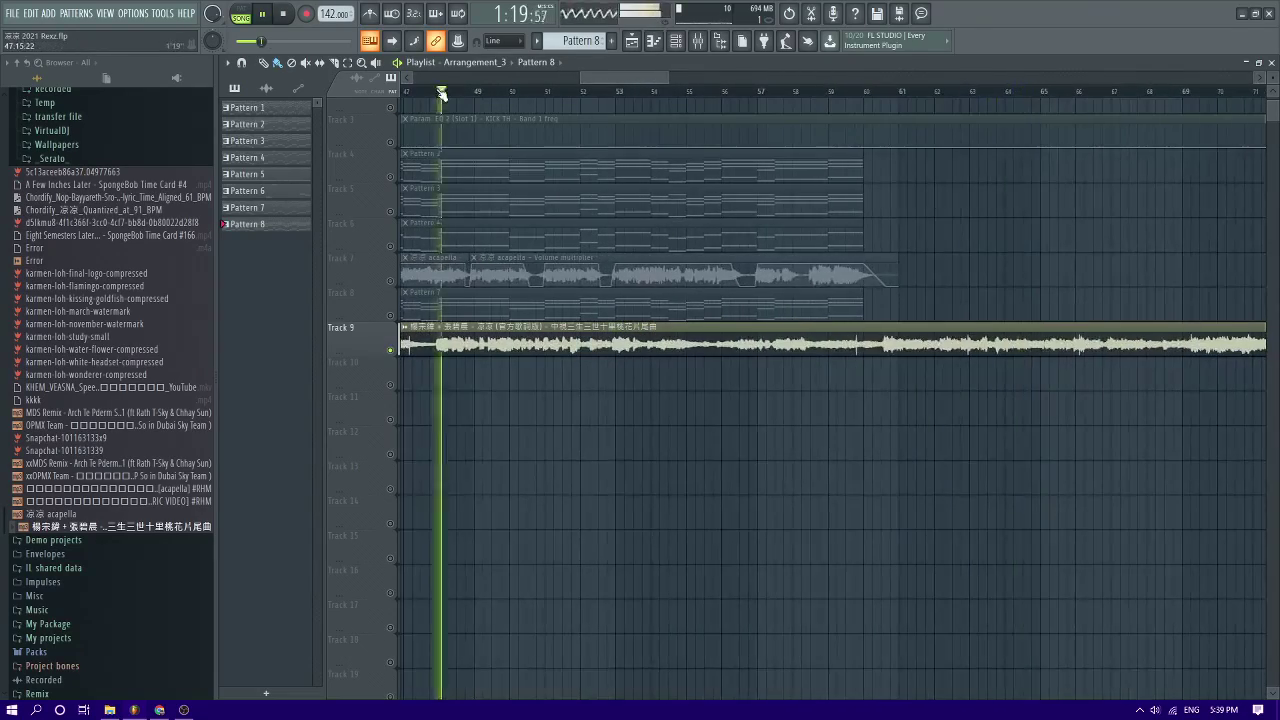
scroll(420, 285, "up", 1)
scroll(508, 309, "up", 1)
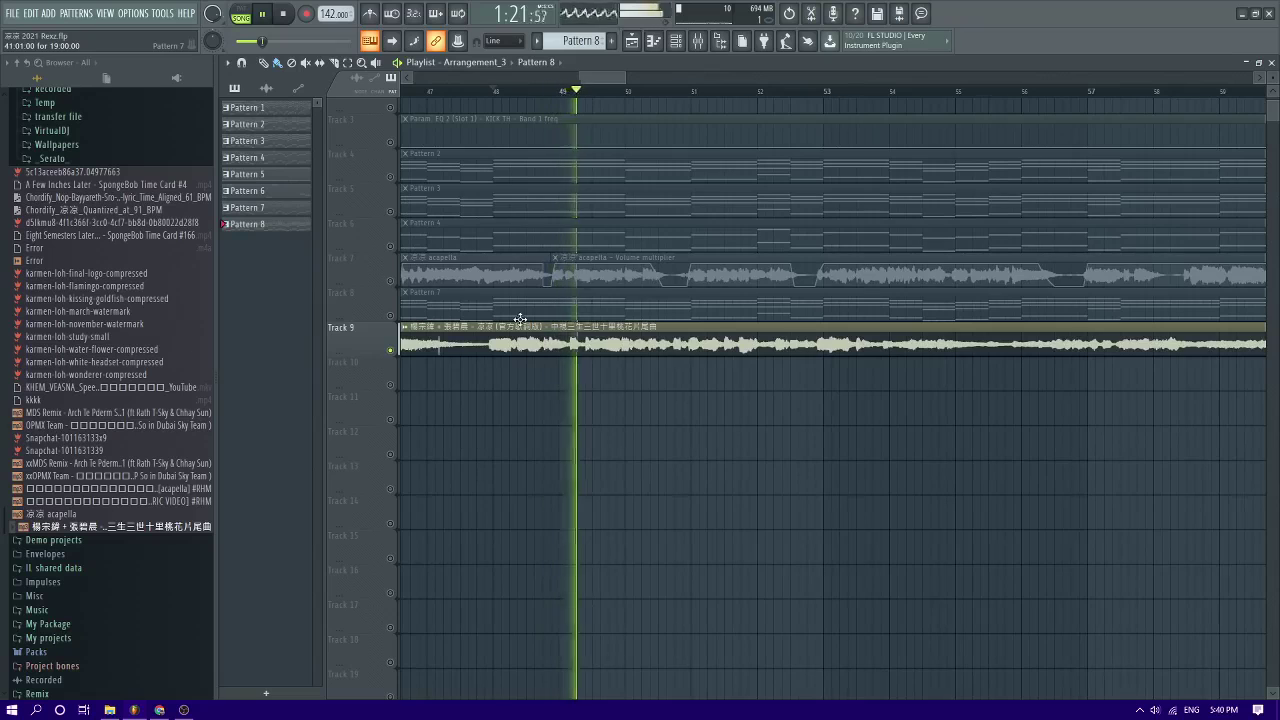
scroll(520, 318, "down", 1)
key("space")
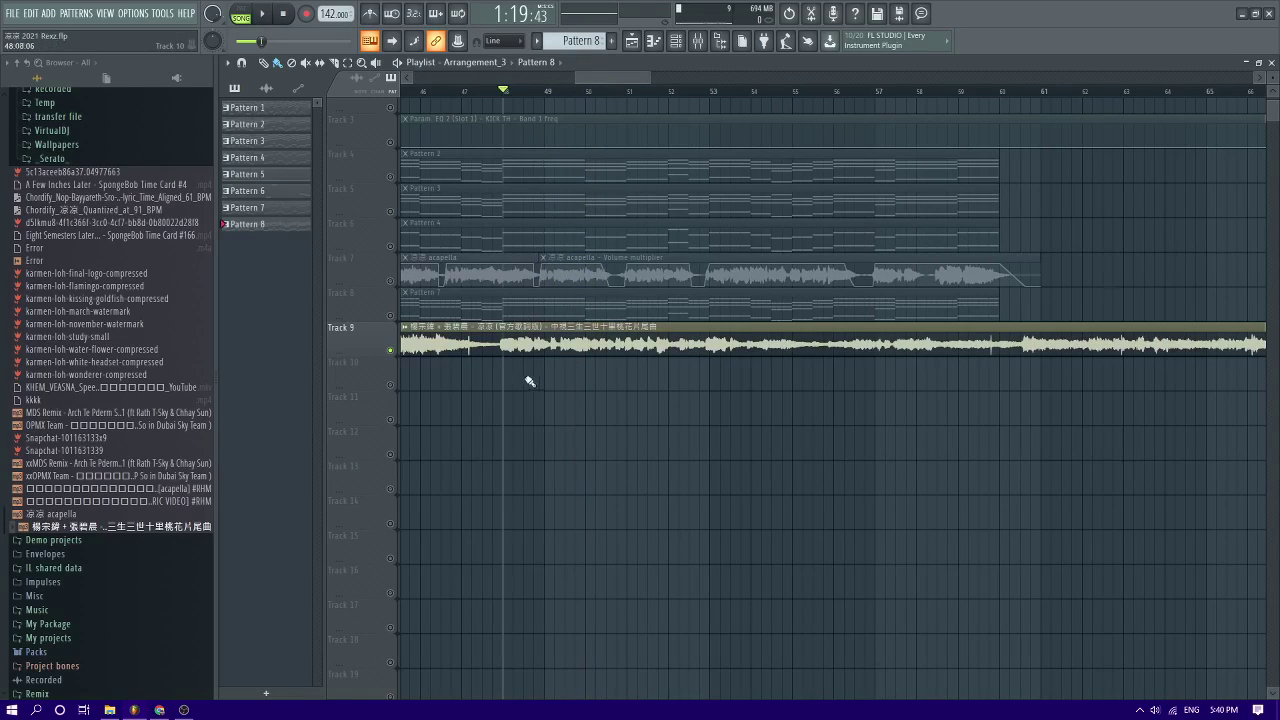
scroll(529, 360, "down", 2)
key("space")
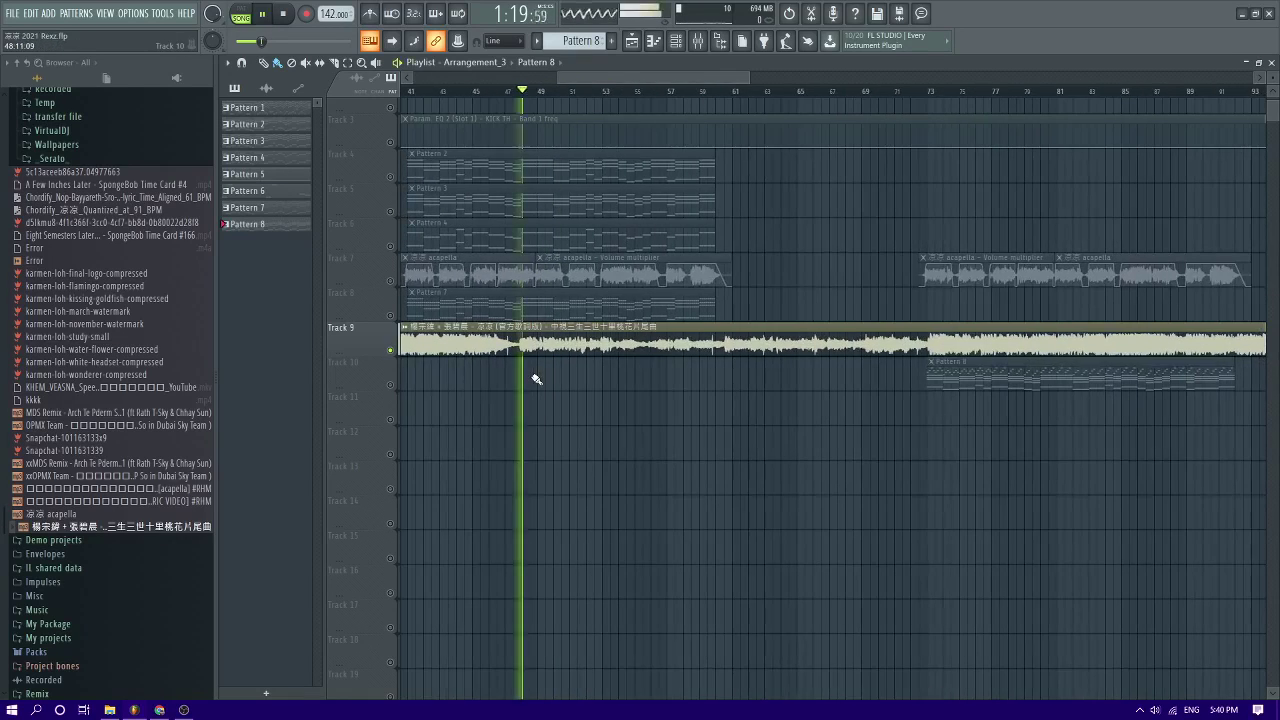
Open the Nexus #3 notes of Pattern 8 in pattern mode and respace bar 1's opening into rising E6, G6 and B6 notes
double_click(972, 374)
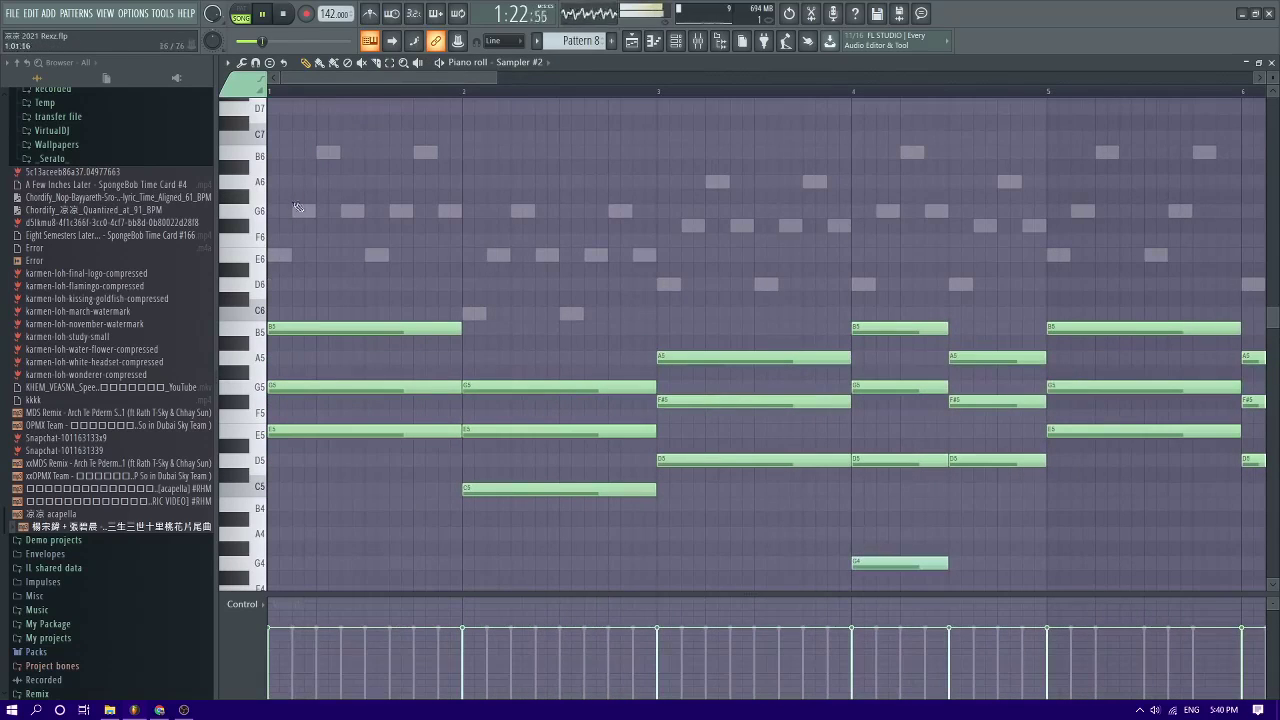
key("l")
key("space")
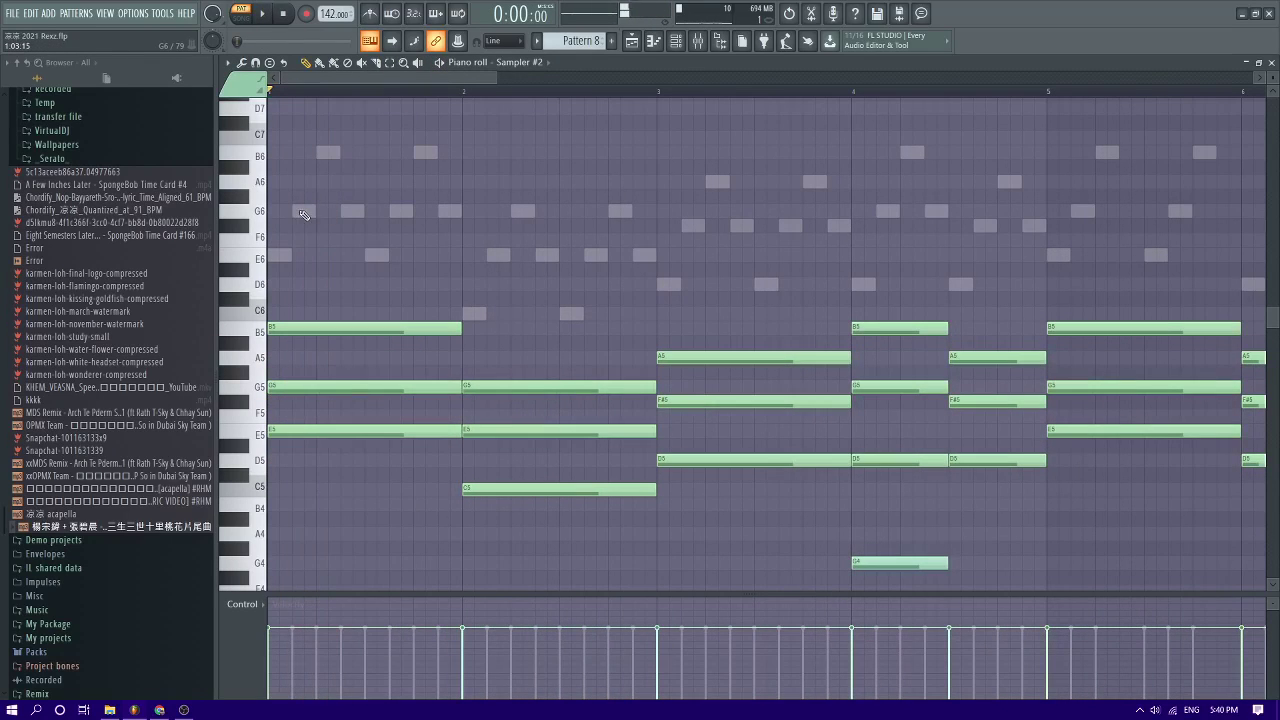
double_click(303, 212)
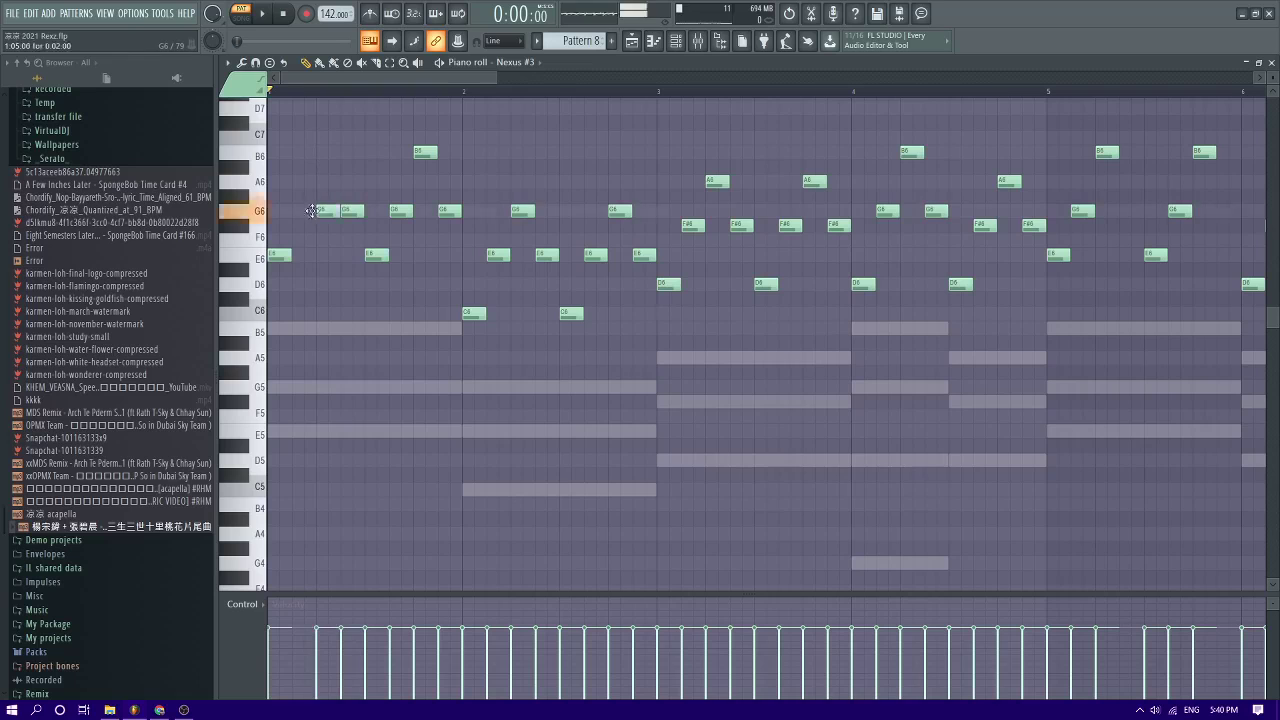
key("space")
left_click_drag(346, 211, 366, 142)
key("space")
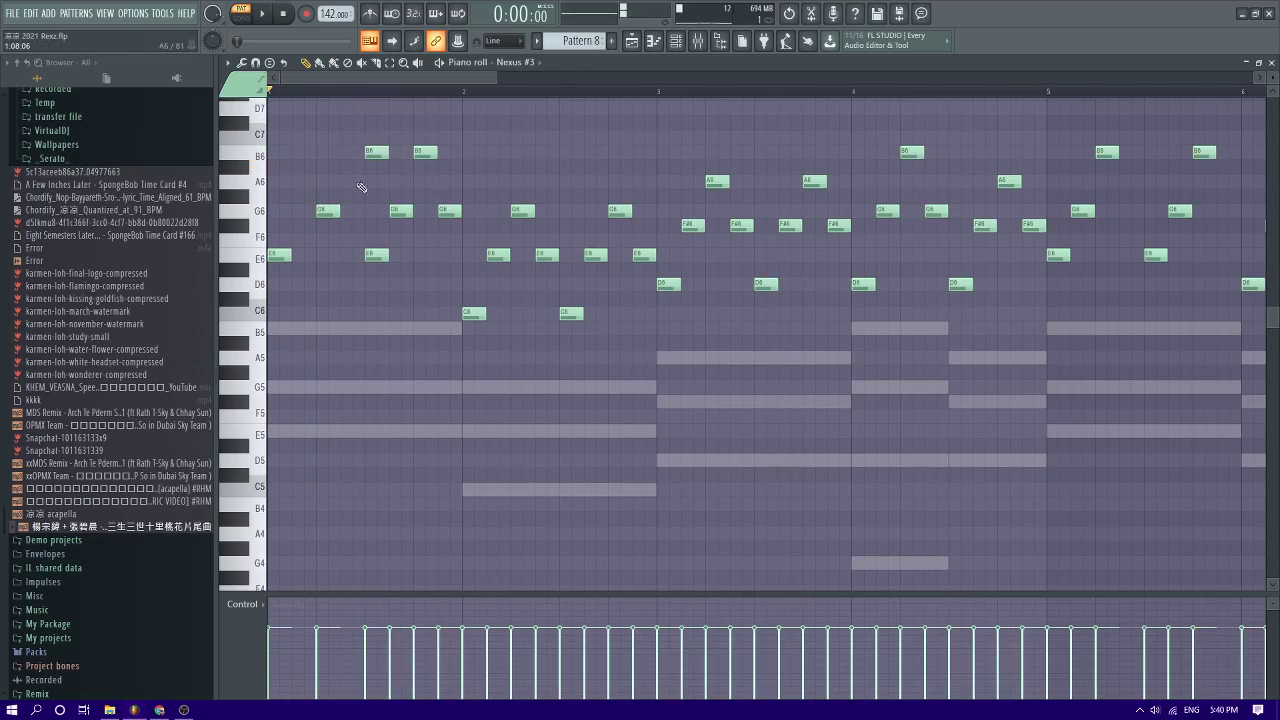
Delete the remaining arpeggio notes in bar 1 after the new B6 and preview the pattern
key("space")
right_click(378, 257)
right_click(402, 213)
key("space")
right_click(420, 156)
key("space")
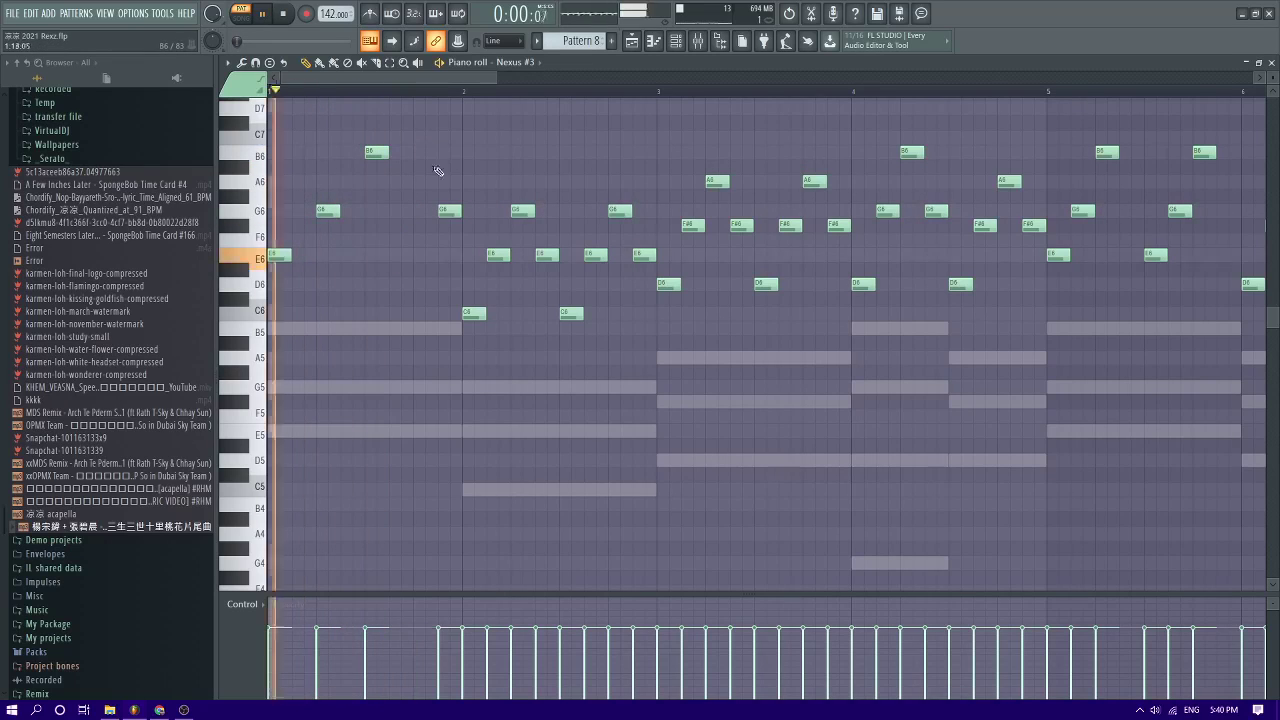
scroll(394, 254, "down", 4)
scroll(394, 254, "up", 1)
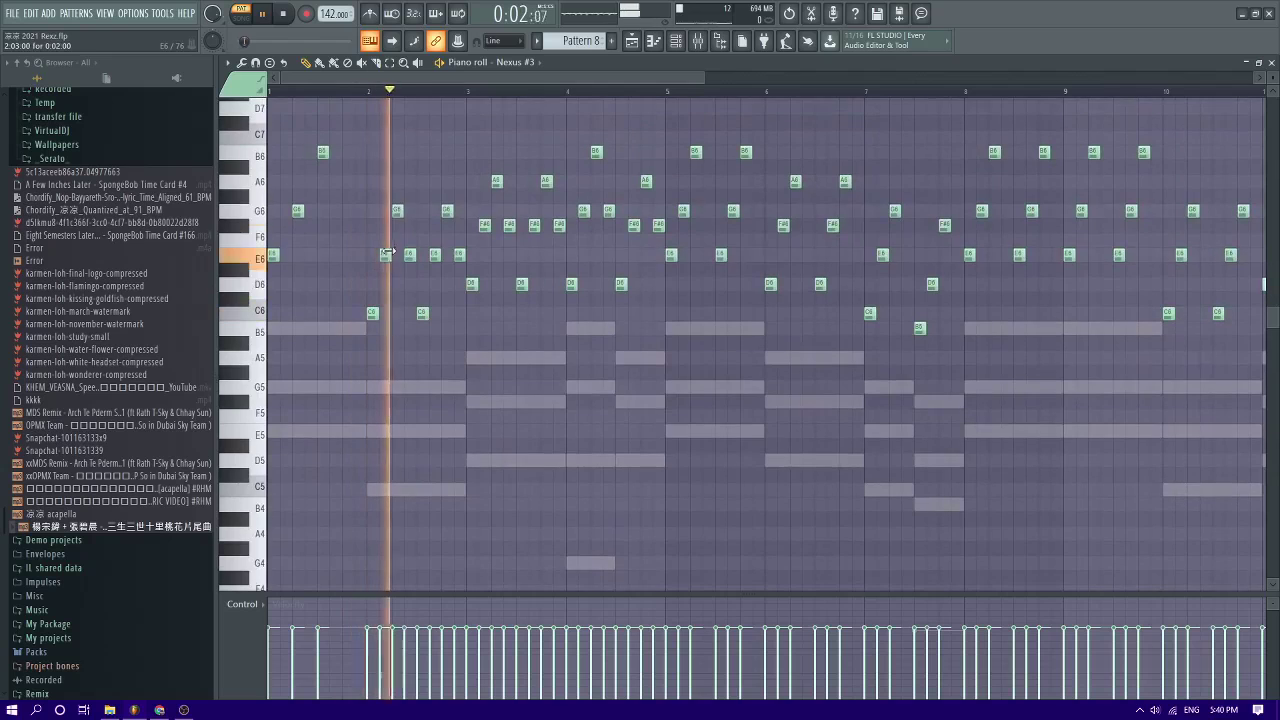
key("space")
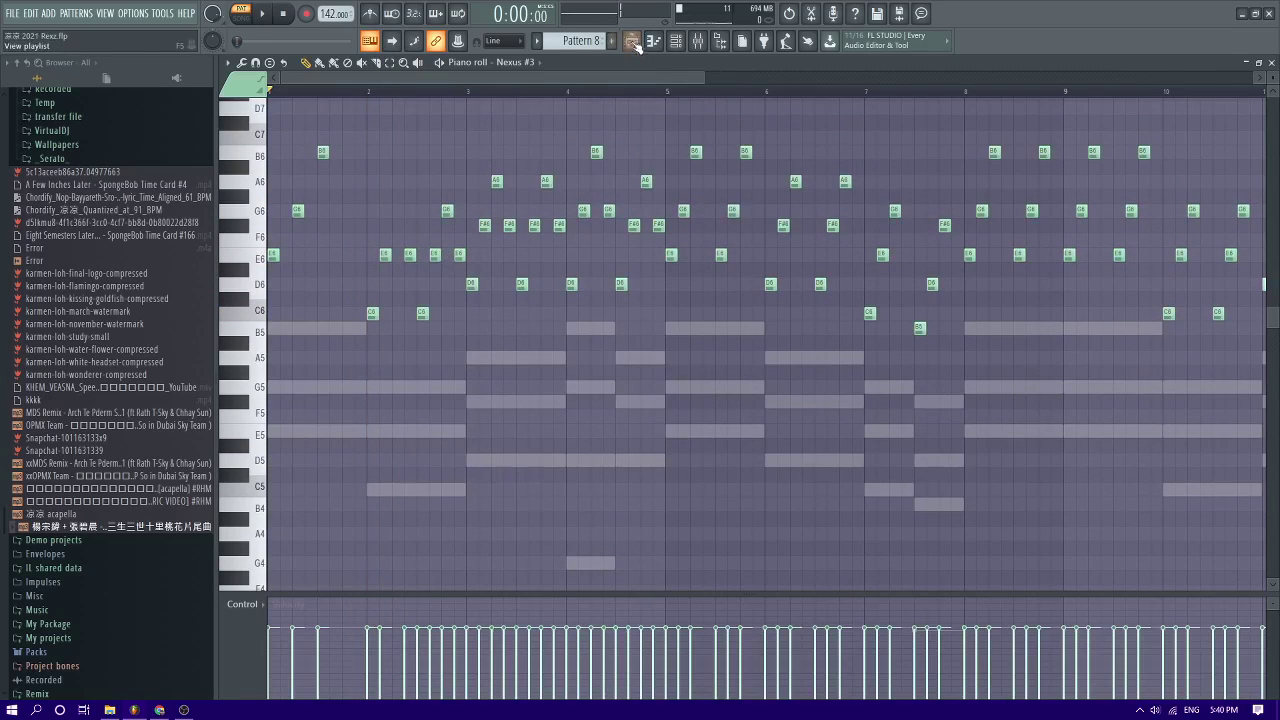
Delete the original song clip from Track 9, turn off the track's solo and play the arrangement from bar 41
left_click(633, 42)
scroll(672, 170, "down", 4)
right_click(430, 344)
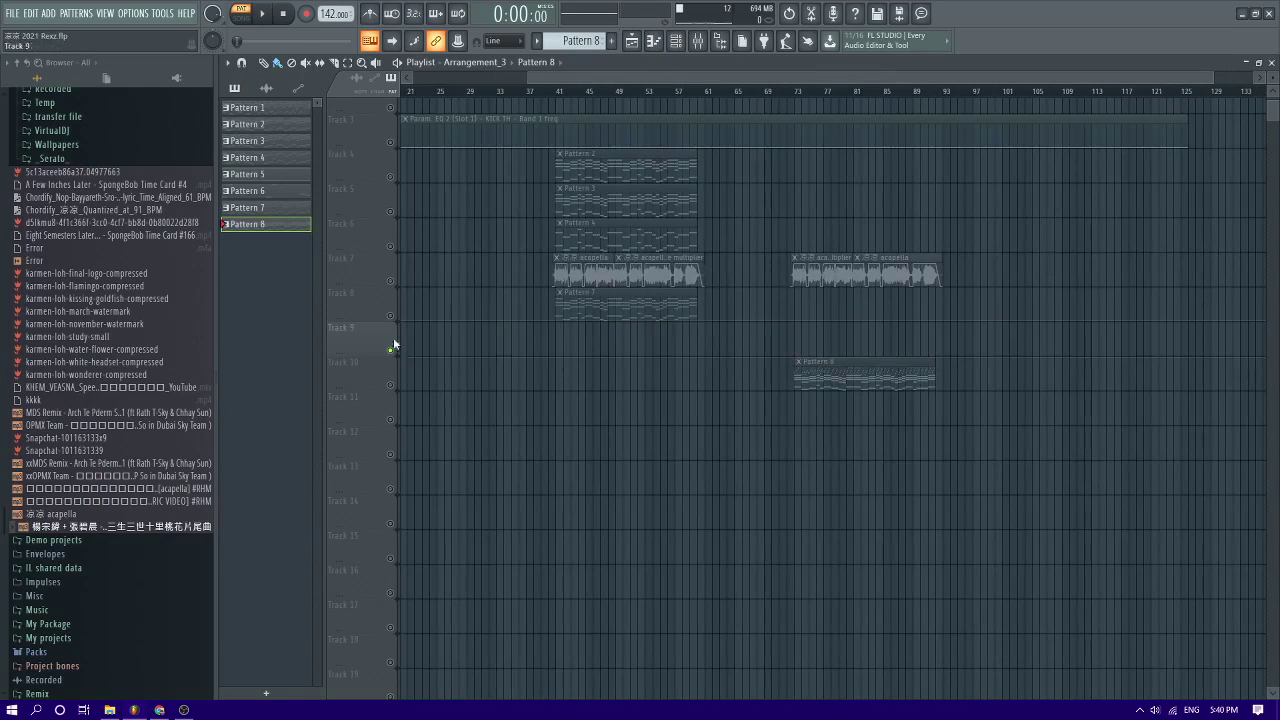
right_click(391, 348)
key("space")
scroll(567, 118, "up", 3)
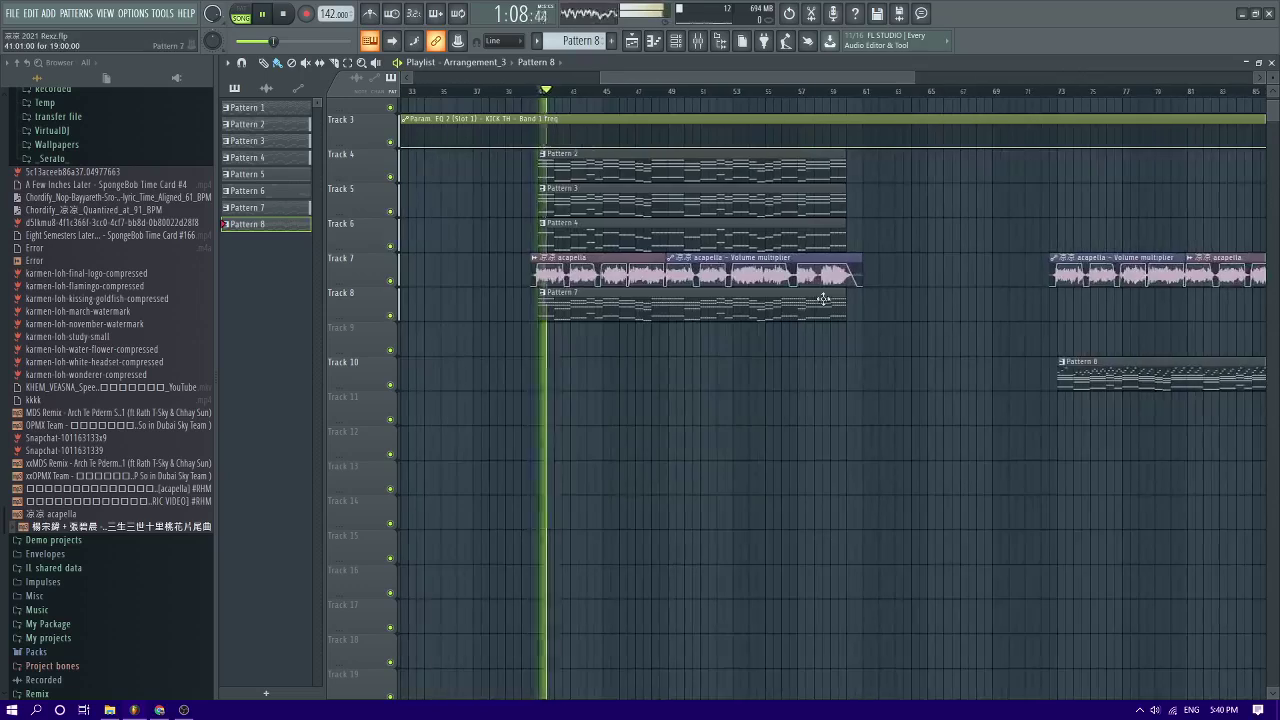
Remove the Pattern 8 clip from Track 10 and place it again at bar 73
scroll(830, 304, "down", 3)
right_click(1002, 380)
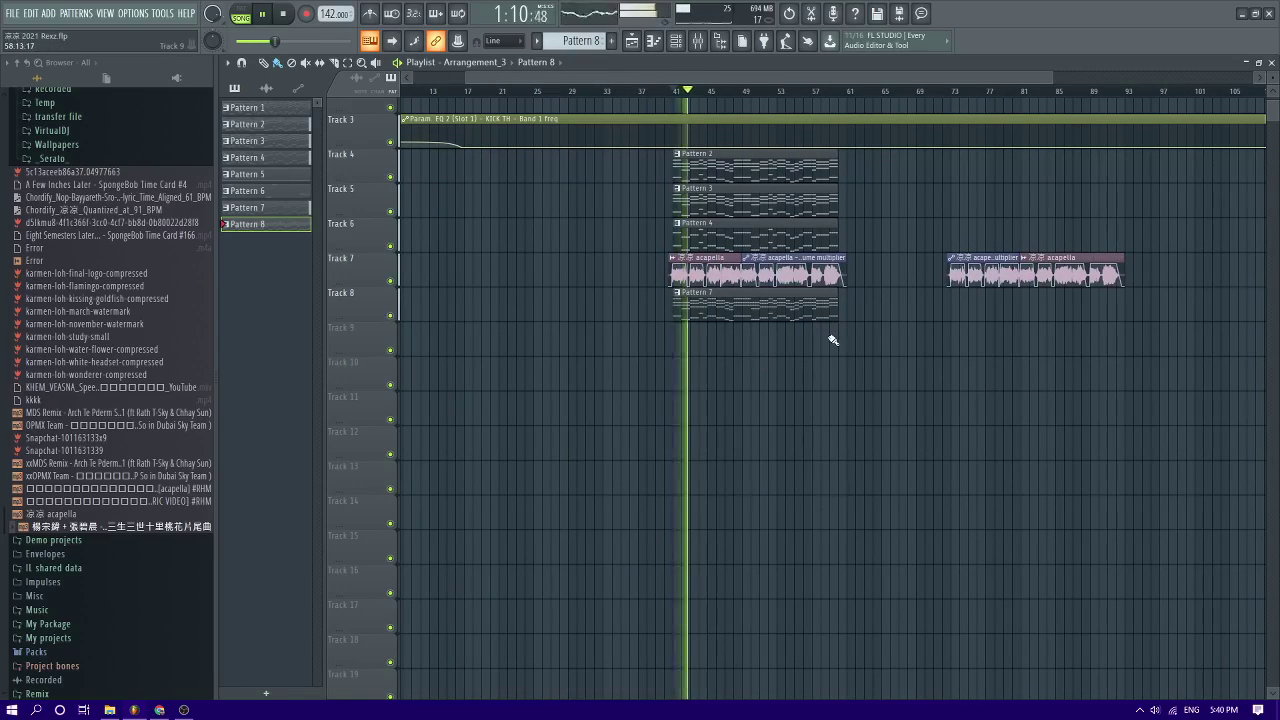
left_click(952, 352)
scroll(905, 140, "up", 3)
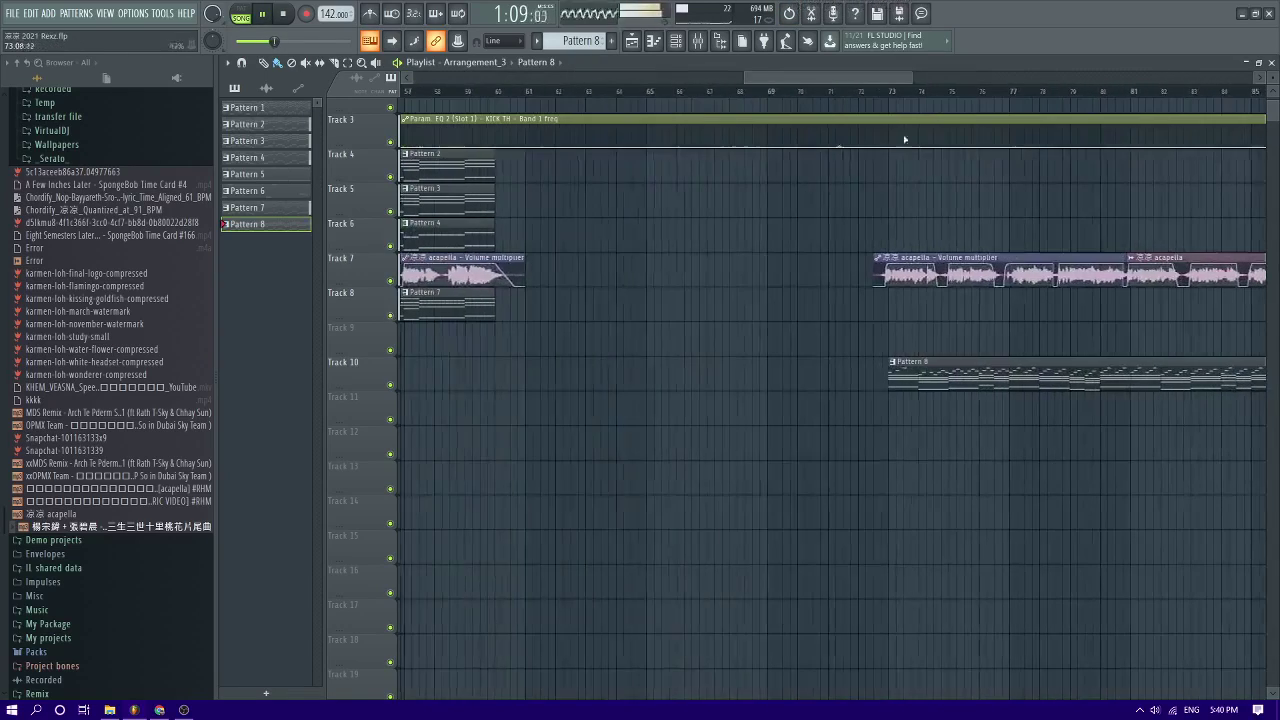
Delete all Nexus #3 notes in Pattern 8 except the first three rising notes in bar 1
double_click(910, 372)
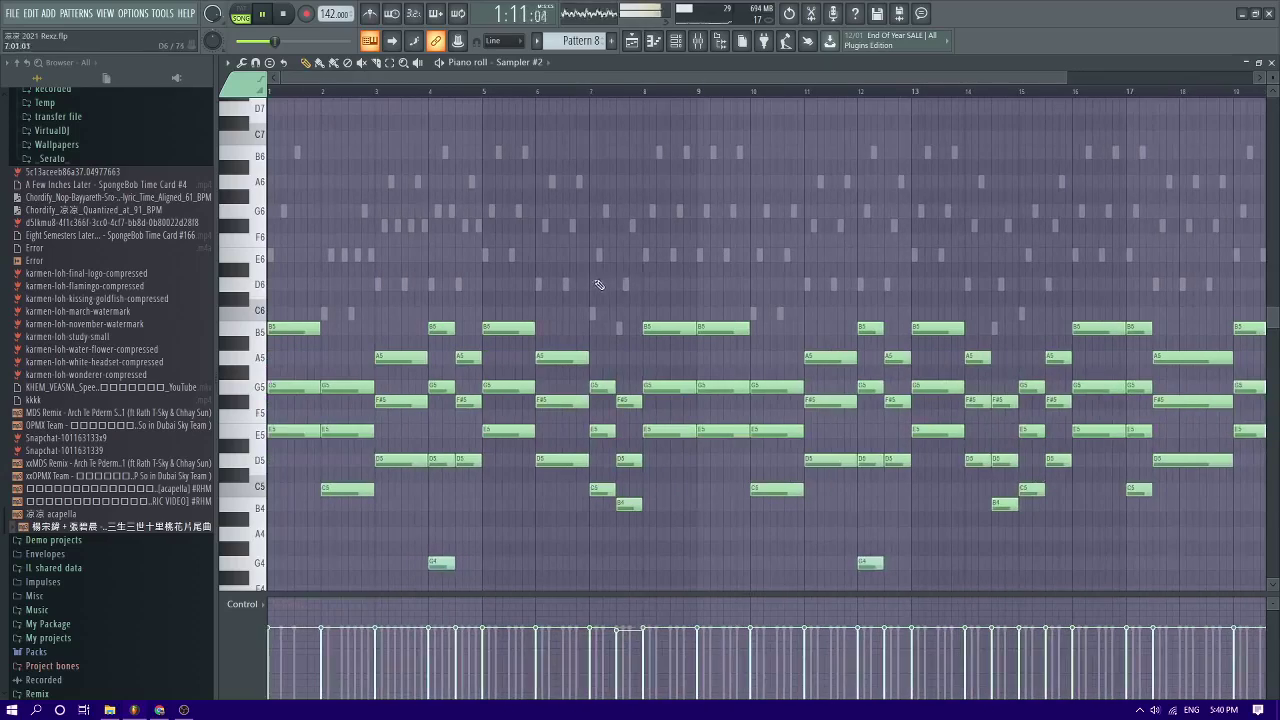
right_click(645, 262)
scroll(630, 266, "down", 1)
left_click_drag(1128, 369, 320, 127)
key("Delete")
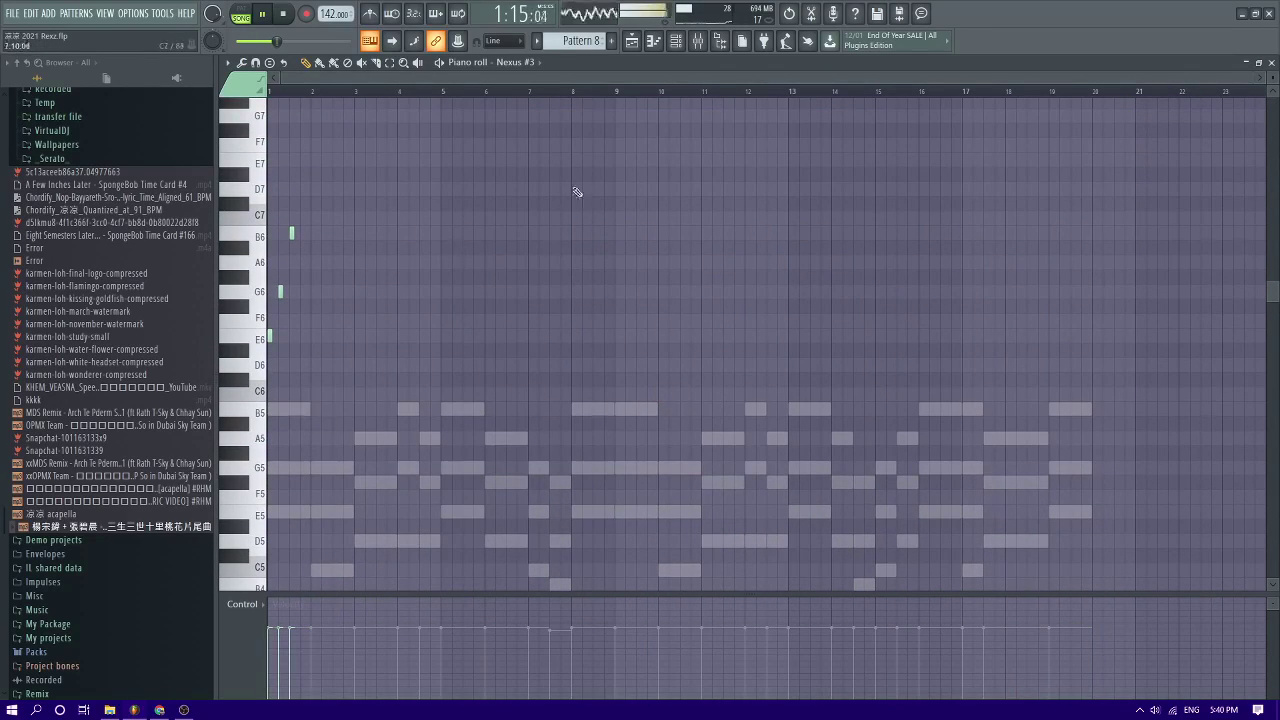
Move the Pattern 8 clip to Track 9 at bar 41, beneath the first acapella section, and play it
left_click(632, 48)
key("space")
scroll(628, 372, "down", 2)
left_click_drag(867, 374, 629, 320)
scroll(449, 329, "up", 3)
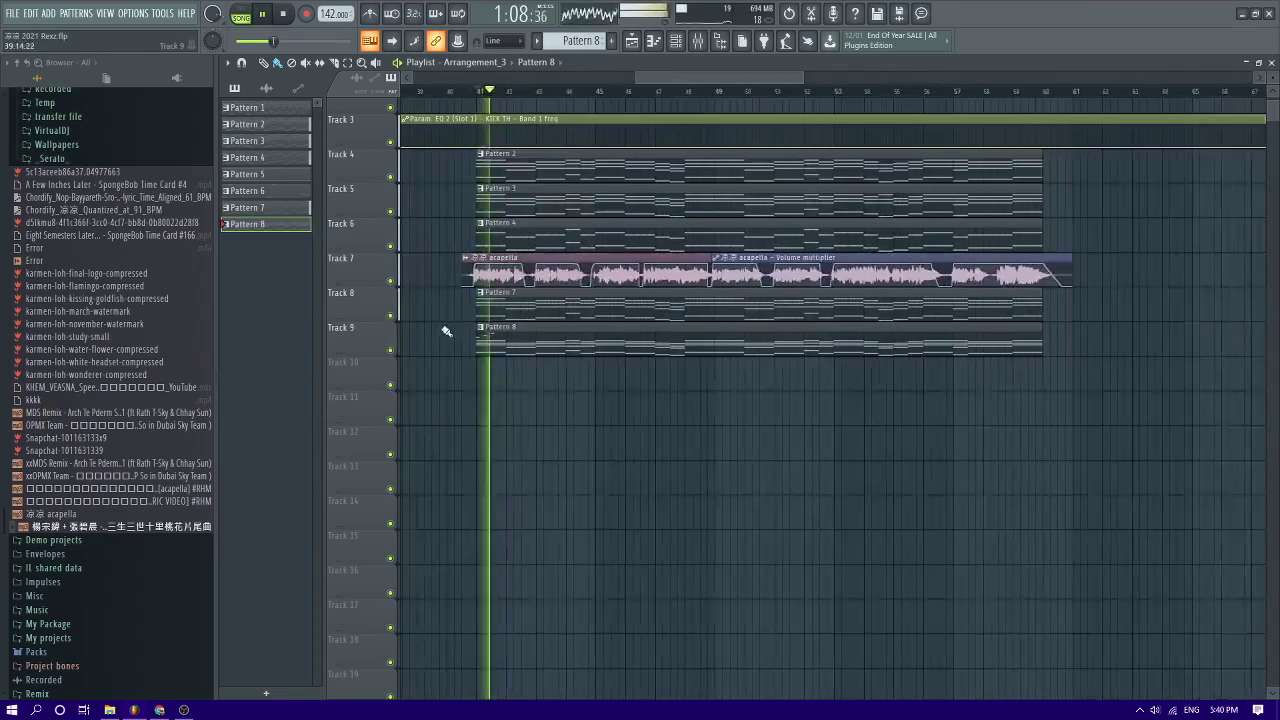
Reopen Pattern 8 from its Track 9 clip and switch to the Nexus #3 notes for editing
double_click(504, 345)
scroll(264, 358, "up", 5)
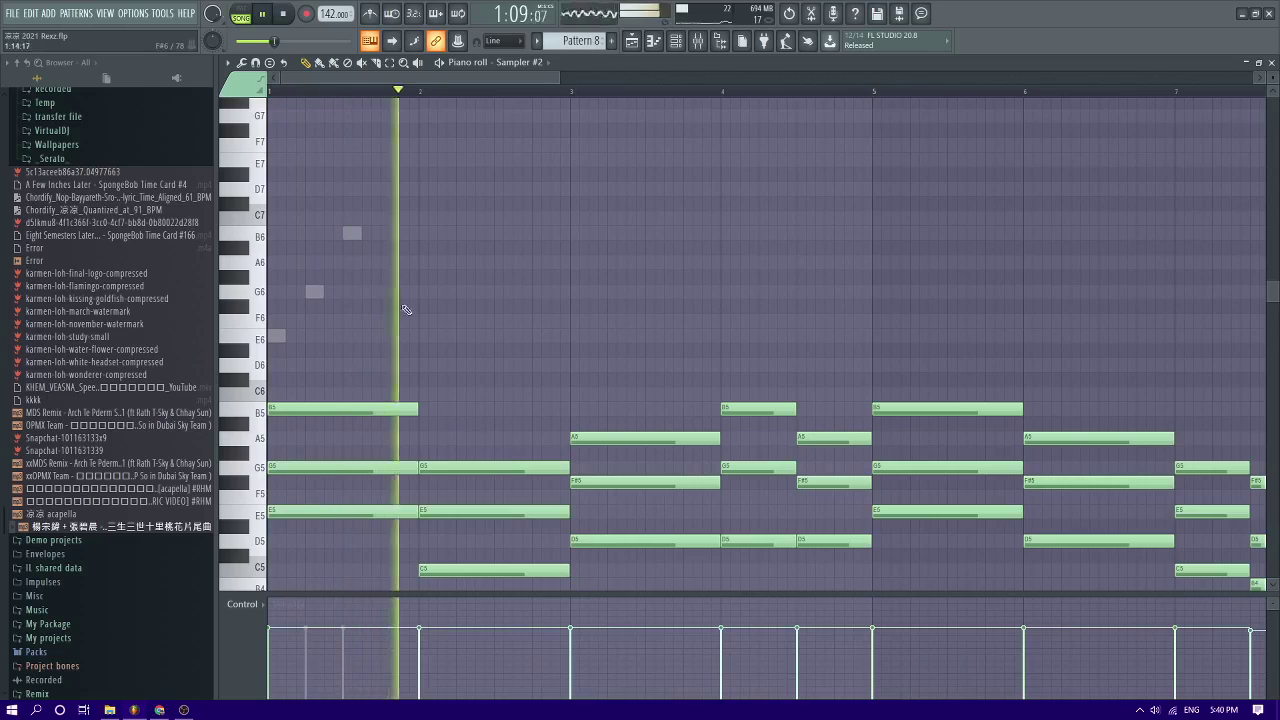
double_click(284, 337)
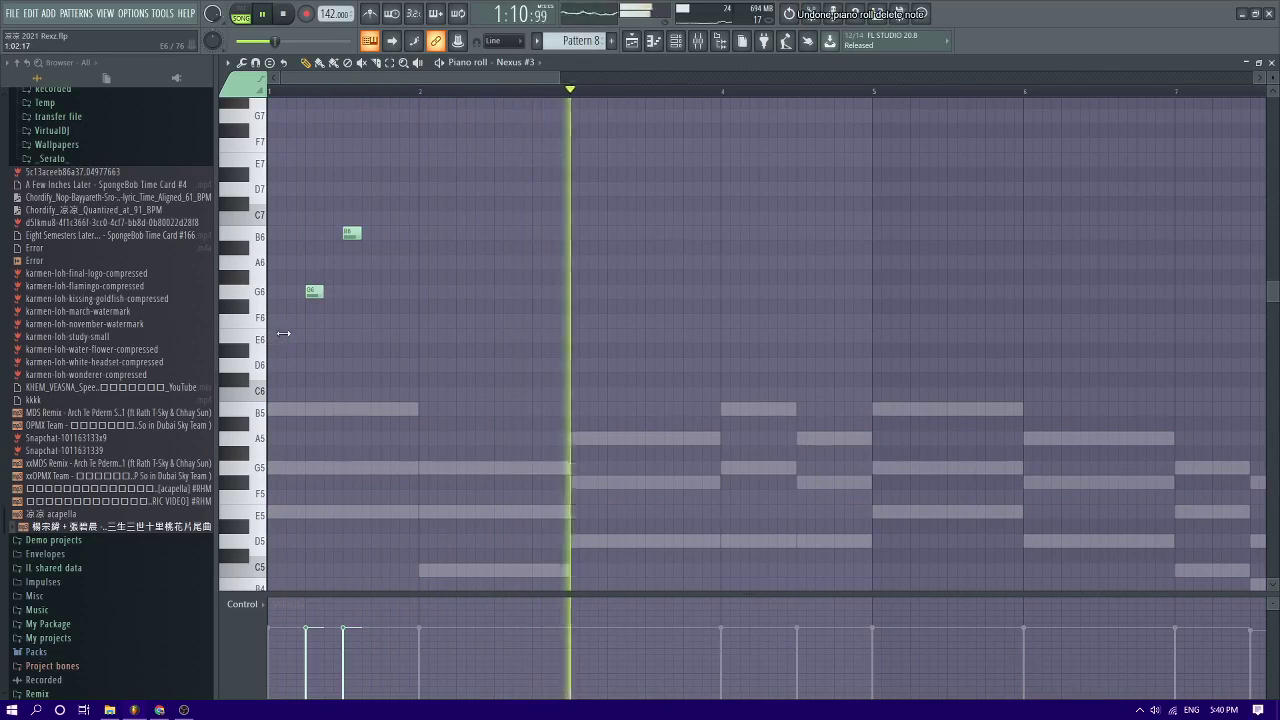
Try transposing the three short Nexus #3 notes in Pattern 8 down one octave, and undo it
key("ctrl+Down")
scroll(405, 360, "down", 3)
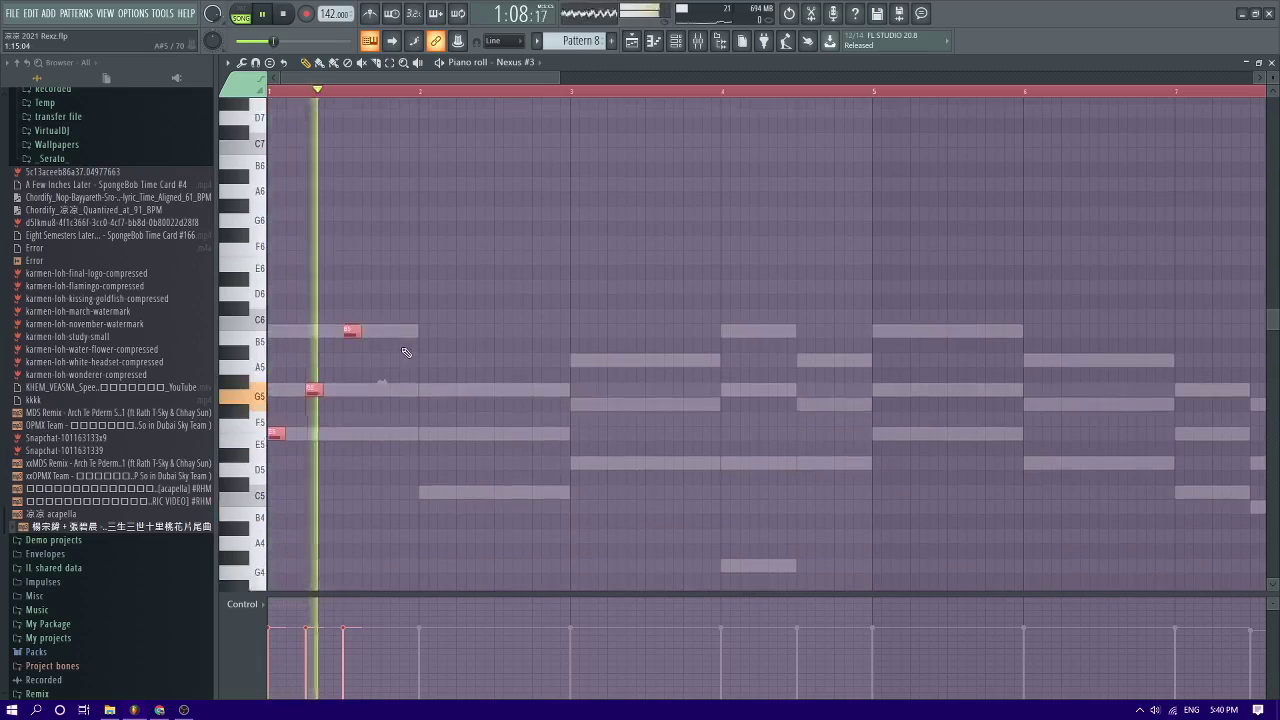
key("ctrl+z")
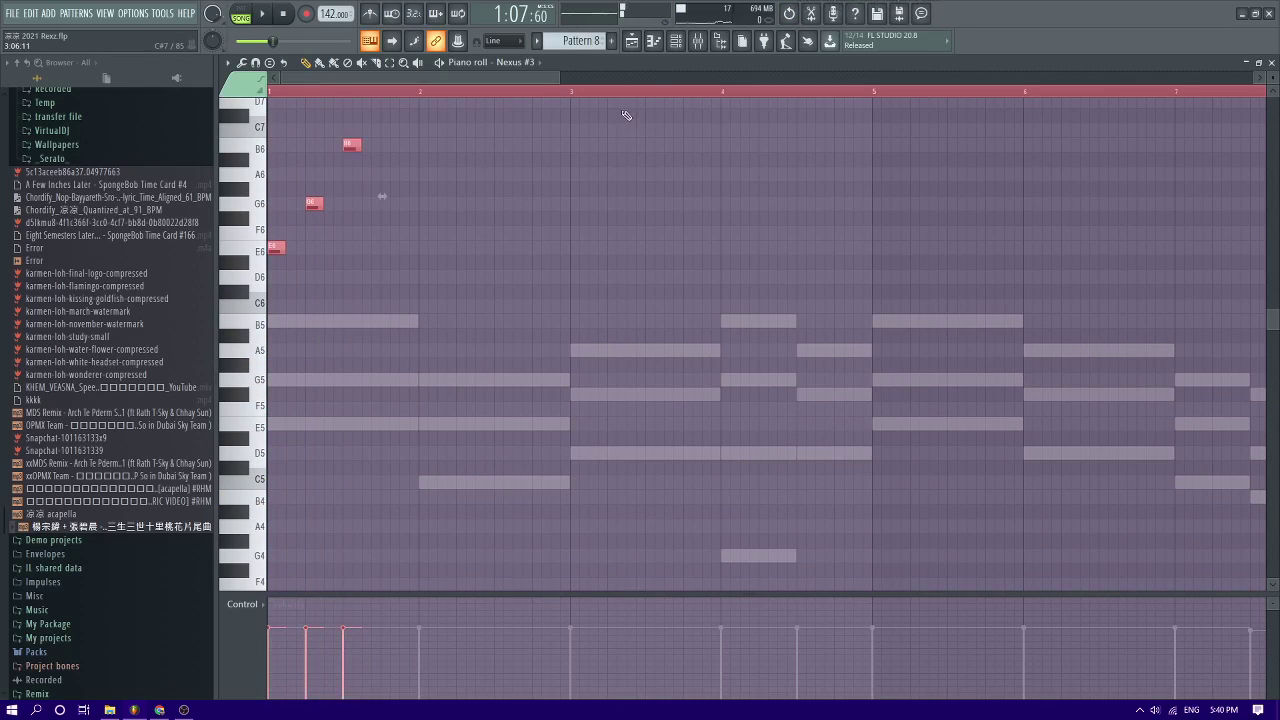
Play Arrangement_3 in the playlist and examine the pattern and acapella clips from bar 41
key("F5")
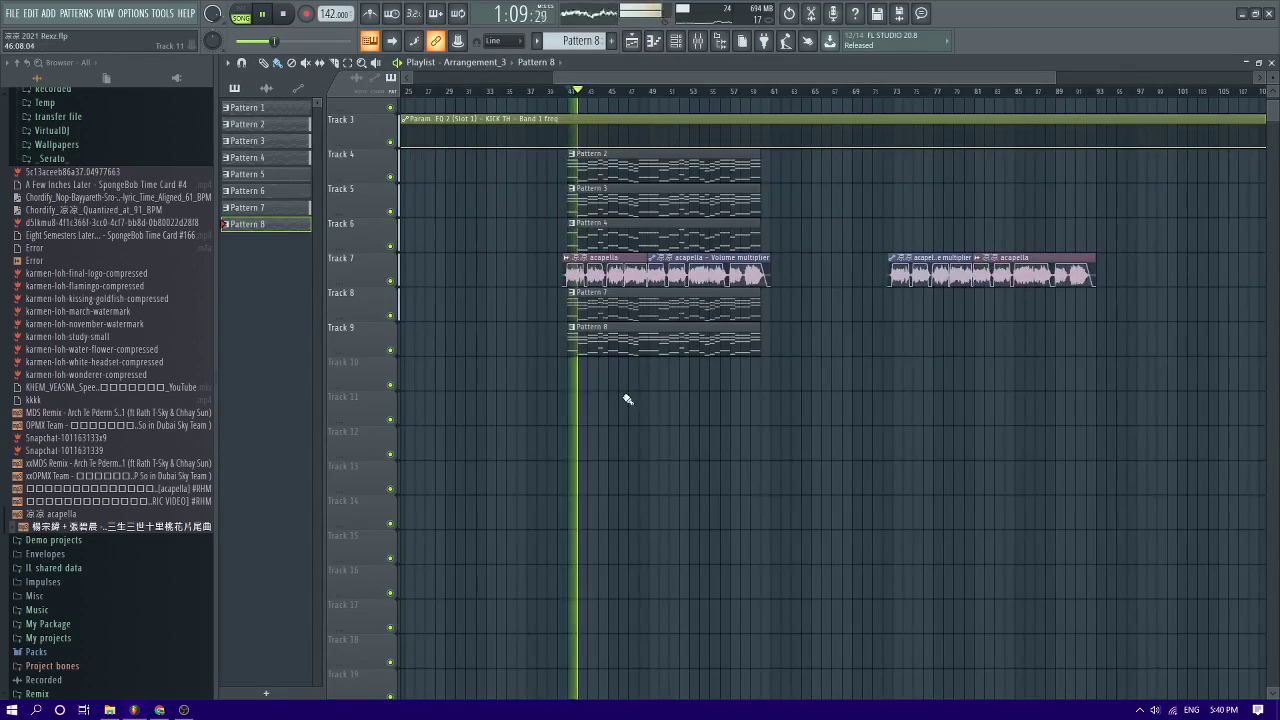
scroll(627, 399, "up", 3)
scroll(627, 399, "up", 2)
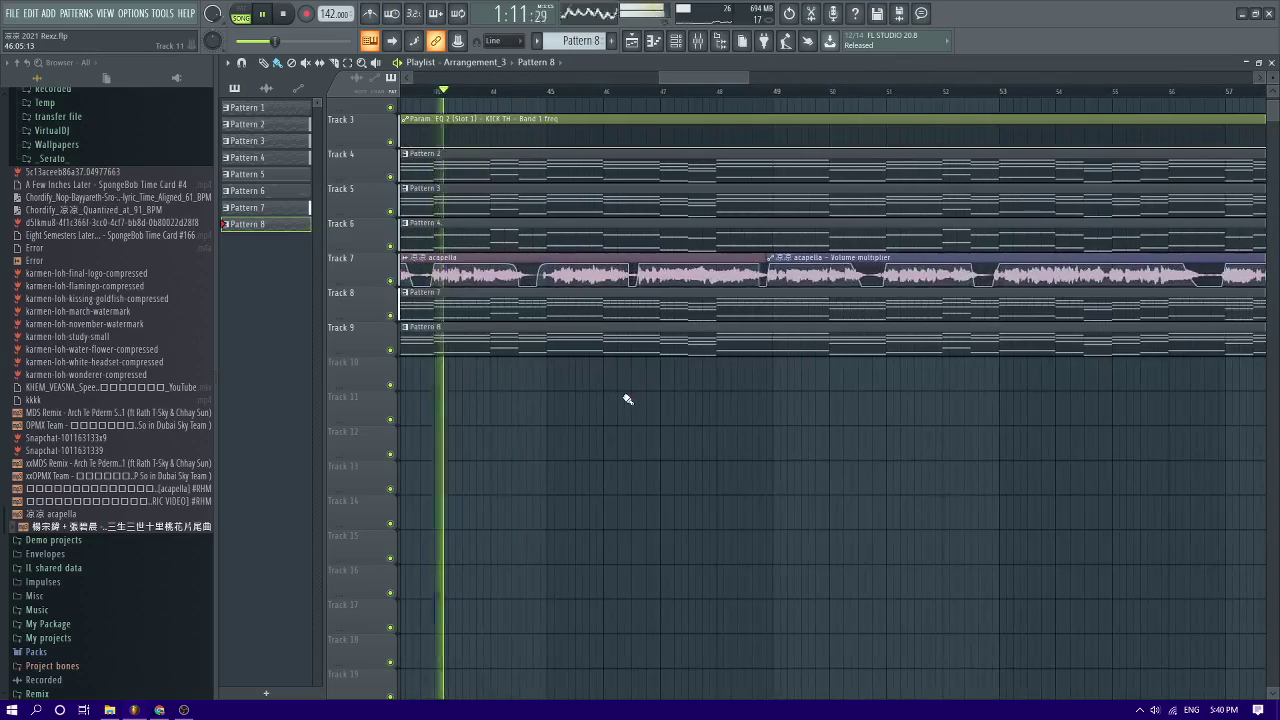
scroll(627, 399, "down", 4)
scroll(624, 397, "up", 2)
scroll(624, 397, "up", 4)
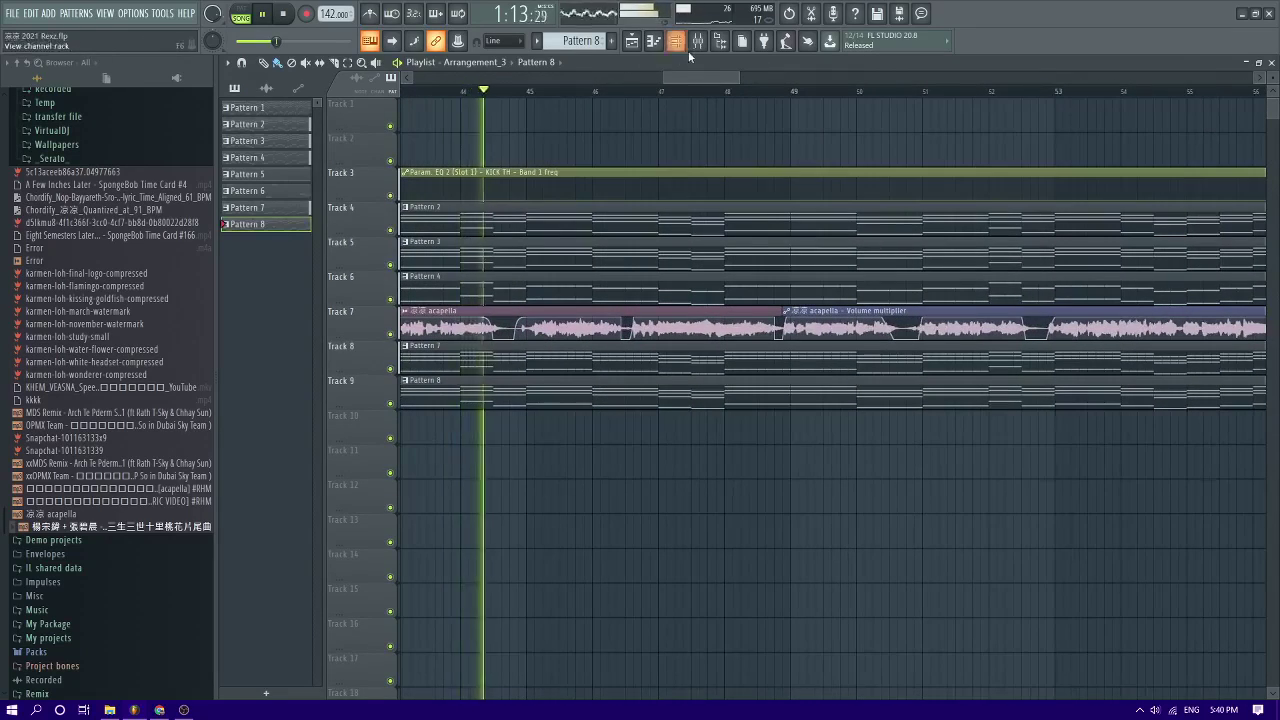
Check the Facebook live stream dashboard in the browser, and return to the FL Studio playlist
left_click(697, 40)
key("alt+Tab")
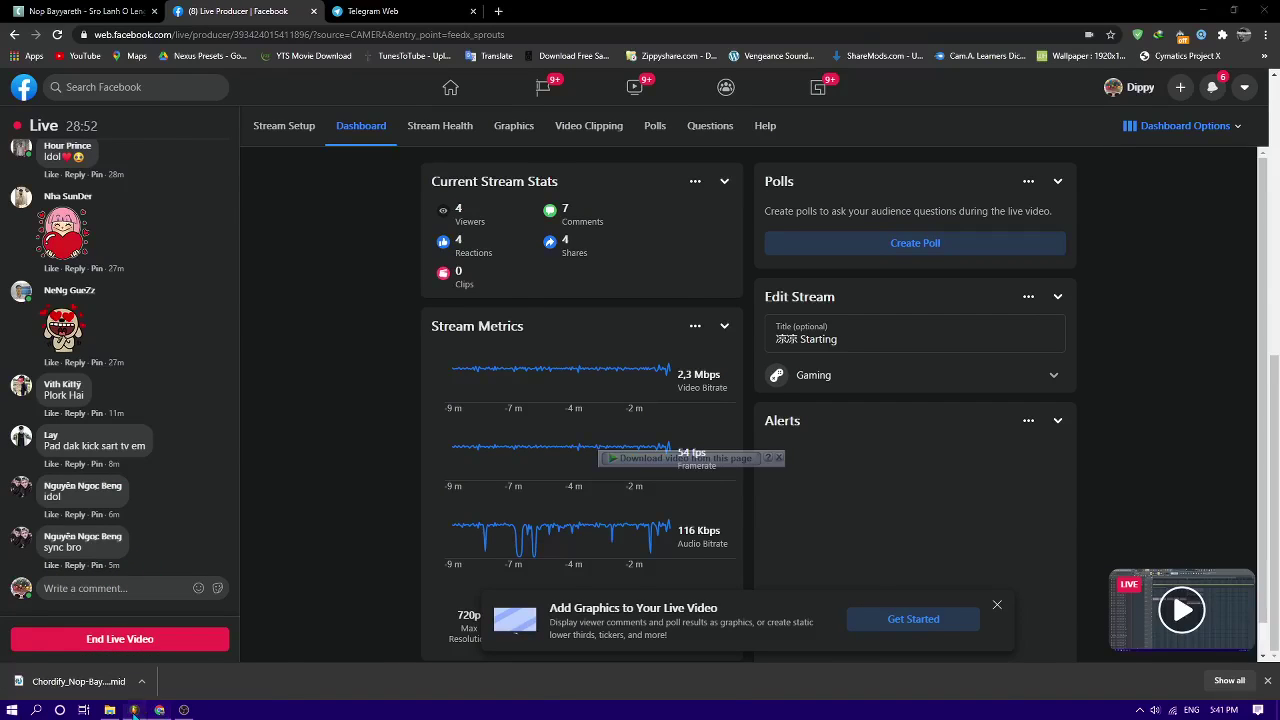
left_click(134, 710)
left_click(632, 41)
Stop playback and switch the playlist to Arrangement_2
scroll(619, 201, "down", 6)
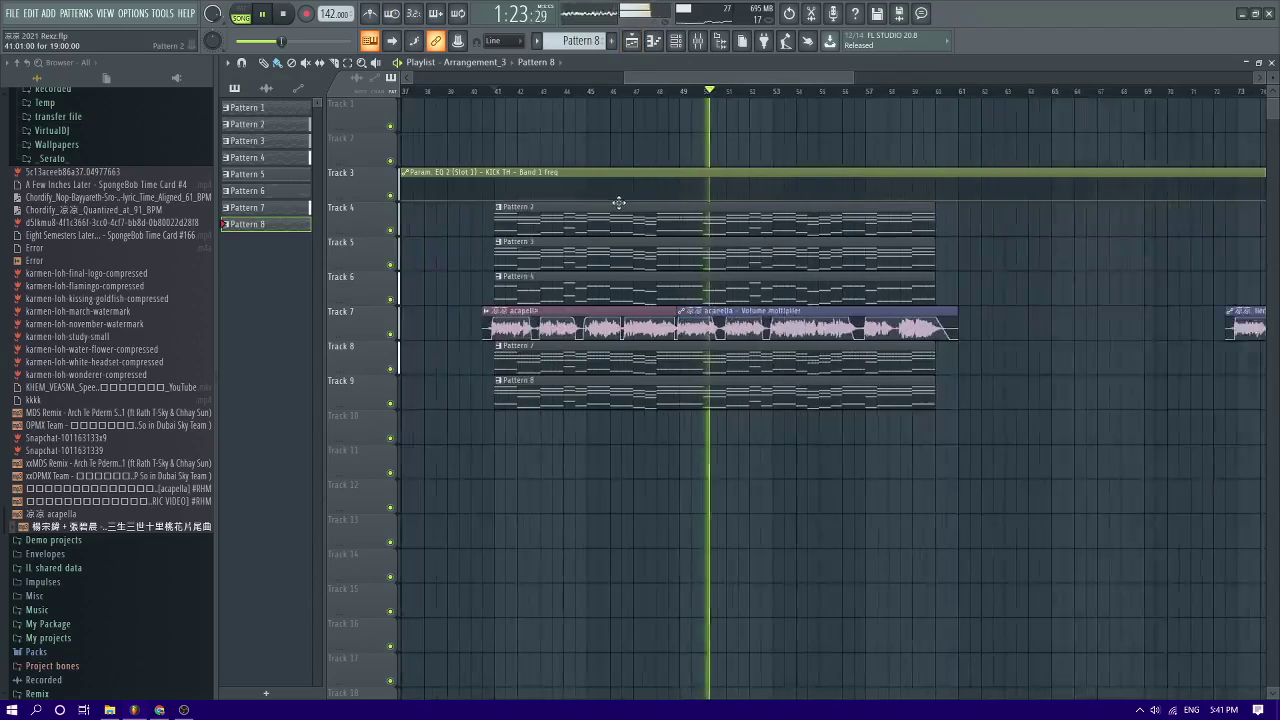
scroll(783, 374, "down", 4)
key("space")
left_click(475, 62)
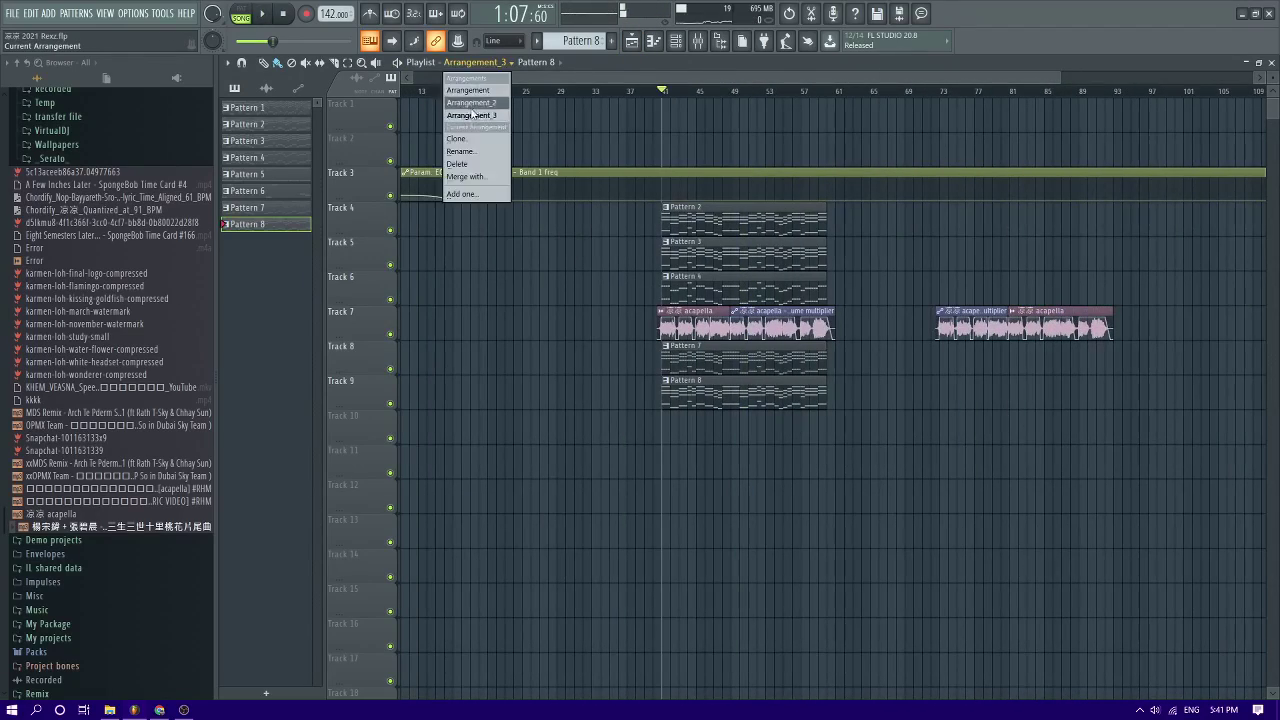
left_click(470, 98)
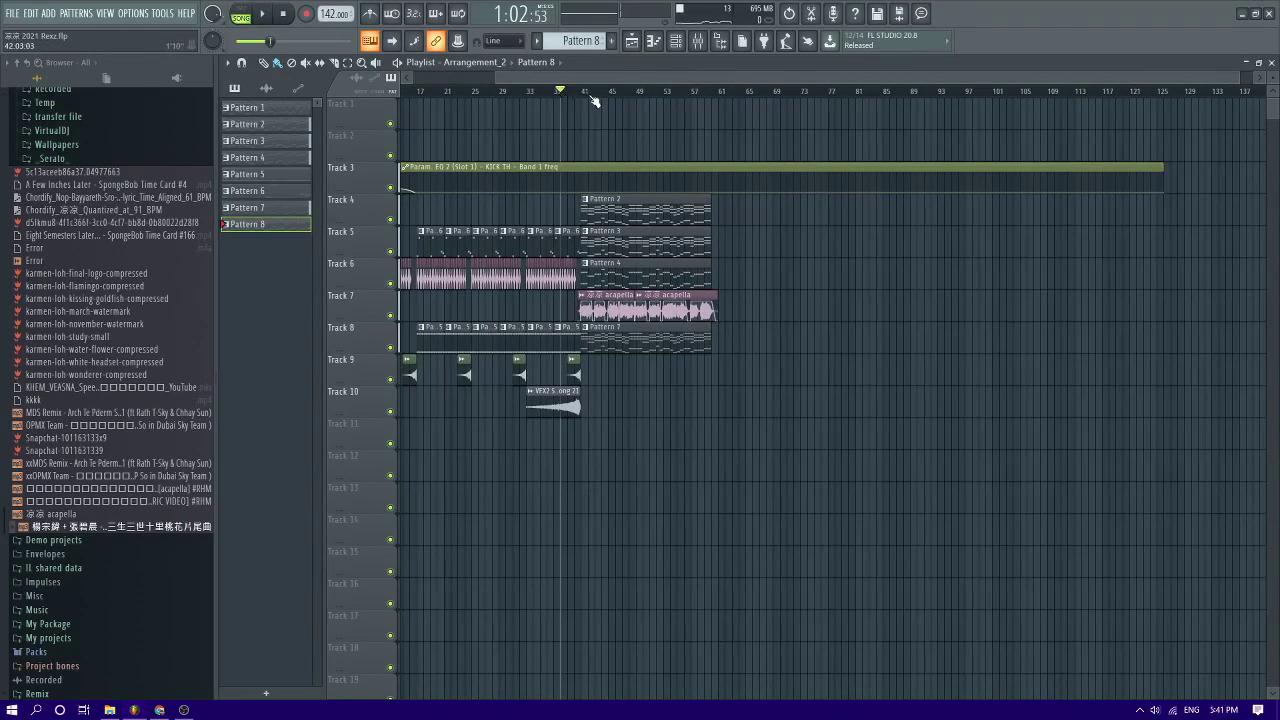
Play Arrangement_2 through the transition into the acapella section at bar 41
key("space")
scroll(578, 101, "up", 5)
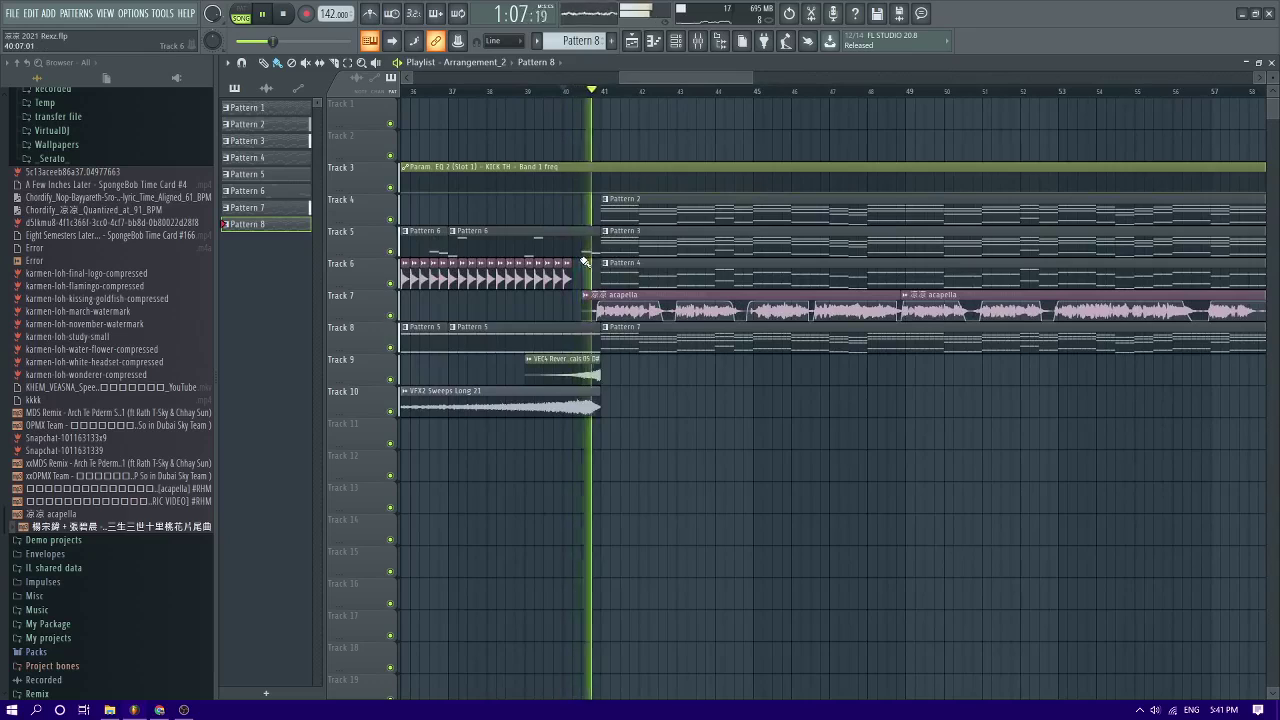
scroll(640, 374, "down", 4)
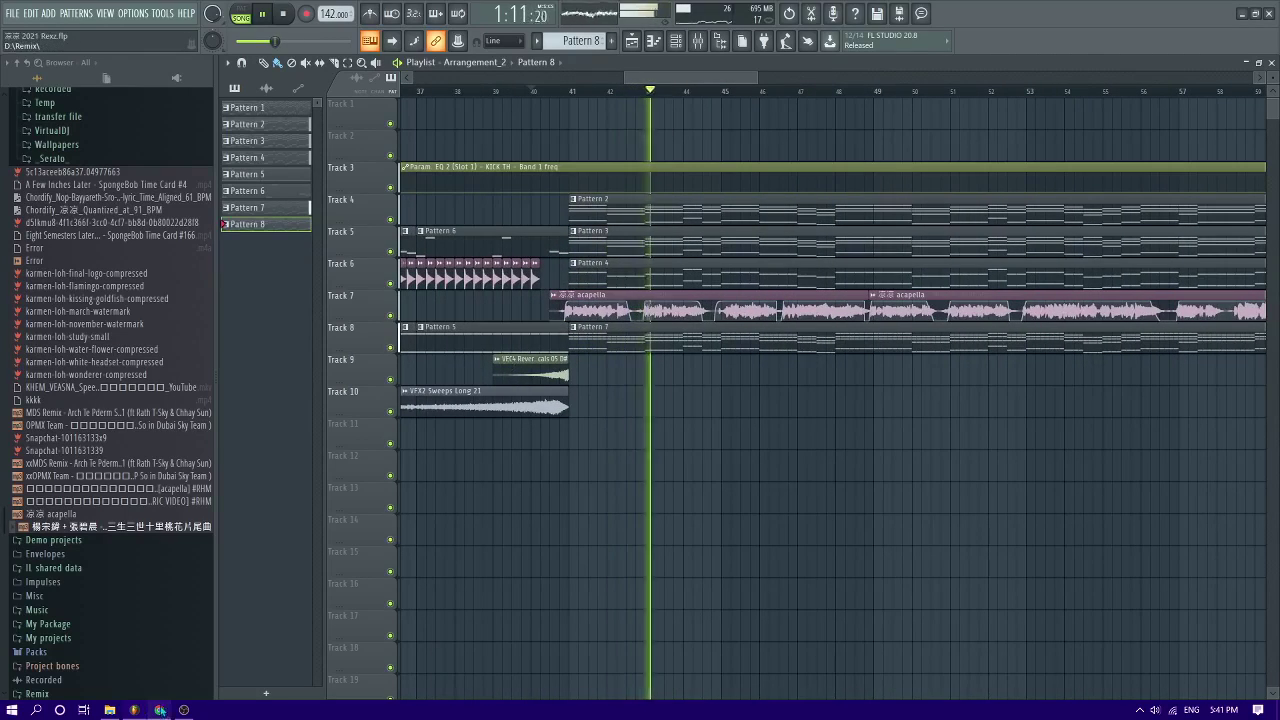
Switch to the Facebook live page and reply "if i sync it, it kinda fast" to the viewer's "sync bro" comment
left_click(158, 708)
left_click(75, 566)
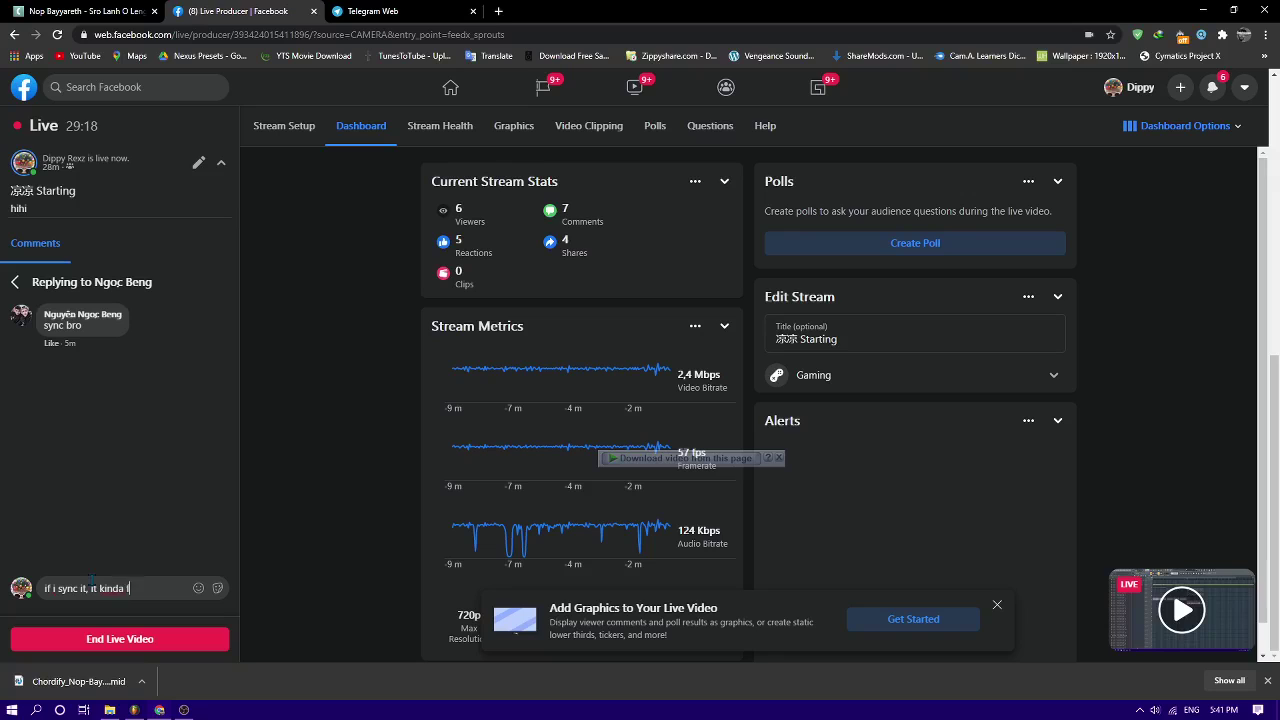
key("Return")
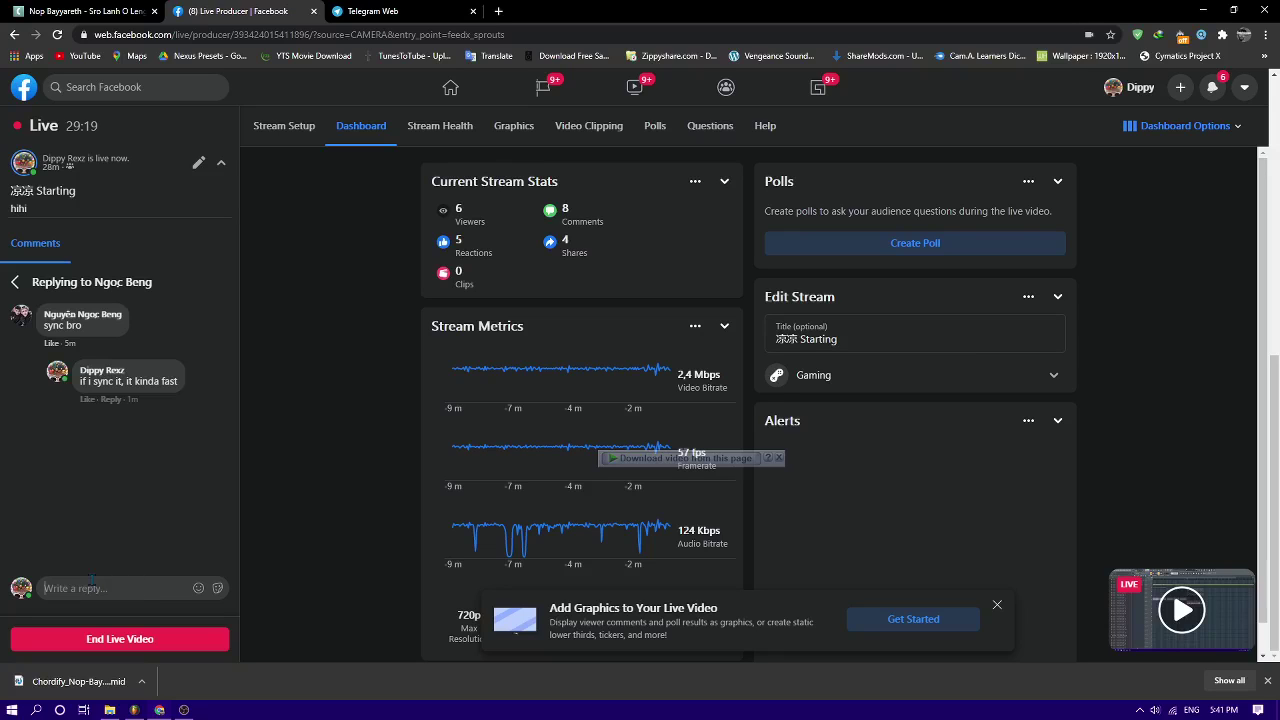
left_click(16, 282)
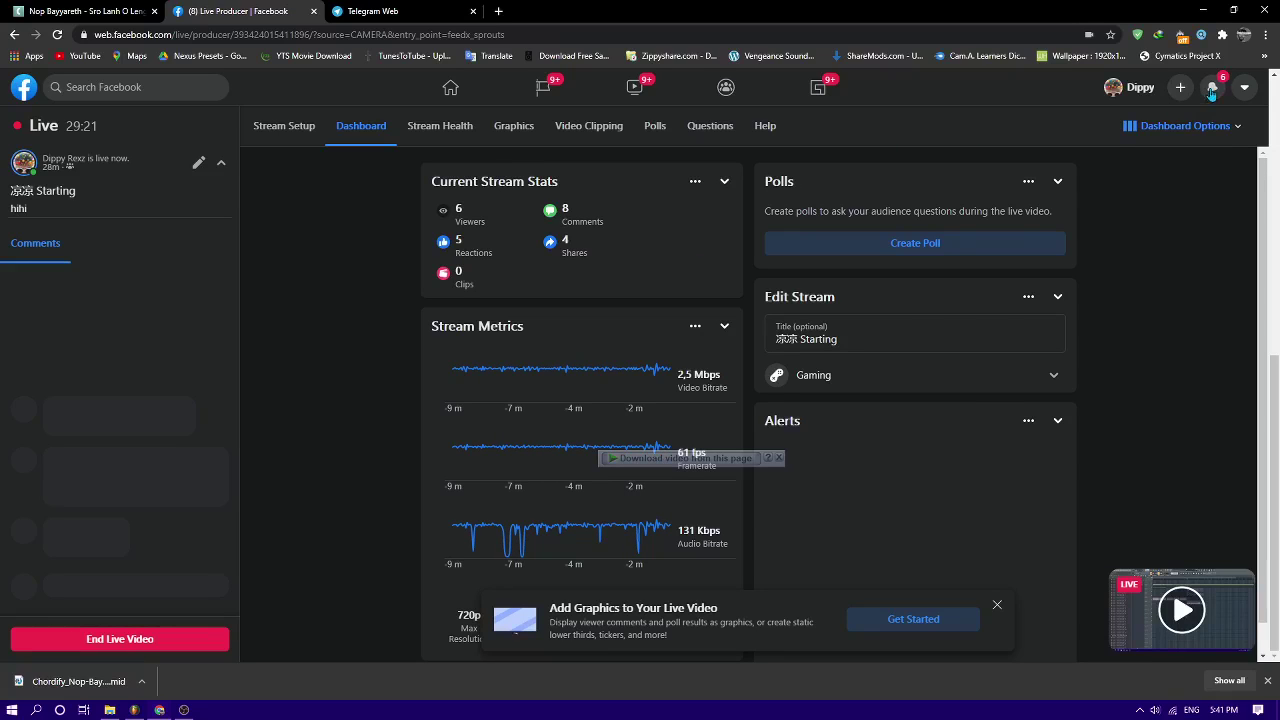
Check the Facebook notifications and return to the FL Studio playlist
left_click(1212, 89)
left_click(1224, 89)
left_click(1224, 89)
left_click(1224, 89)
left_click(1200, 12)
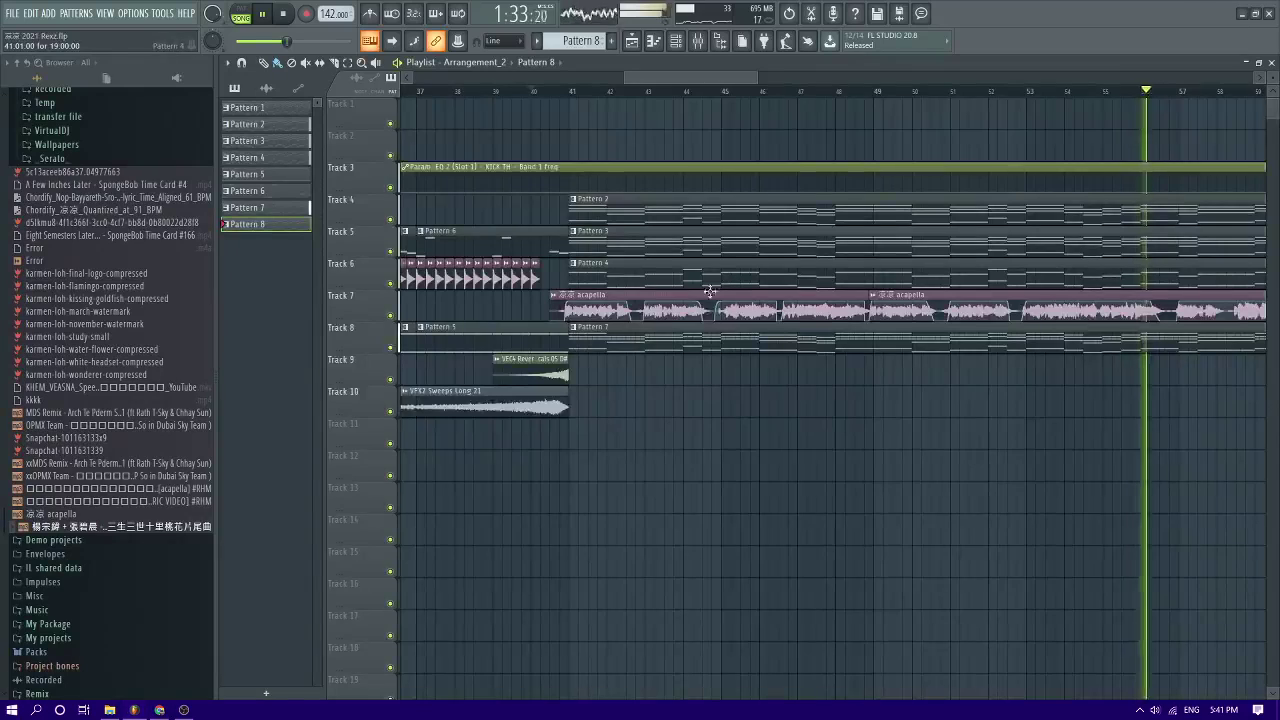
Examine the end of the acapella section in Arrangement_2 and stop playback
scroll(1000, 306, "up", 3)
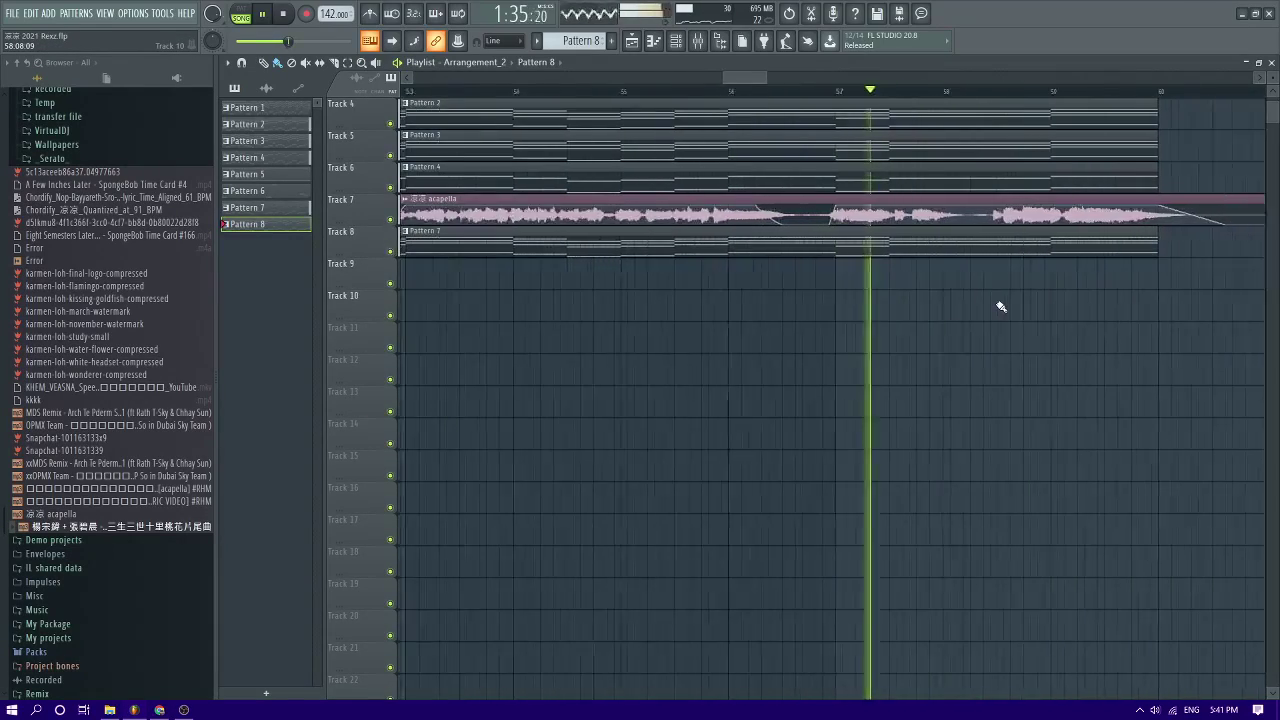
scroll(1001, 306, "down", 4)
scroll(1003, 306, "up", 3)
scroll(1003, 306, "down", 3)
scroll(660, 323, "down", 2)
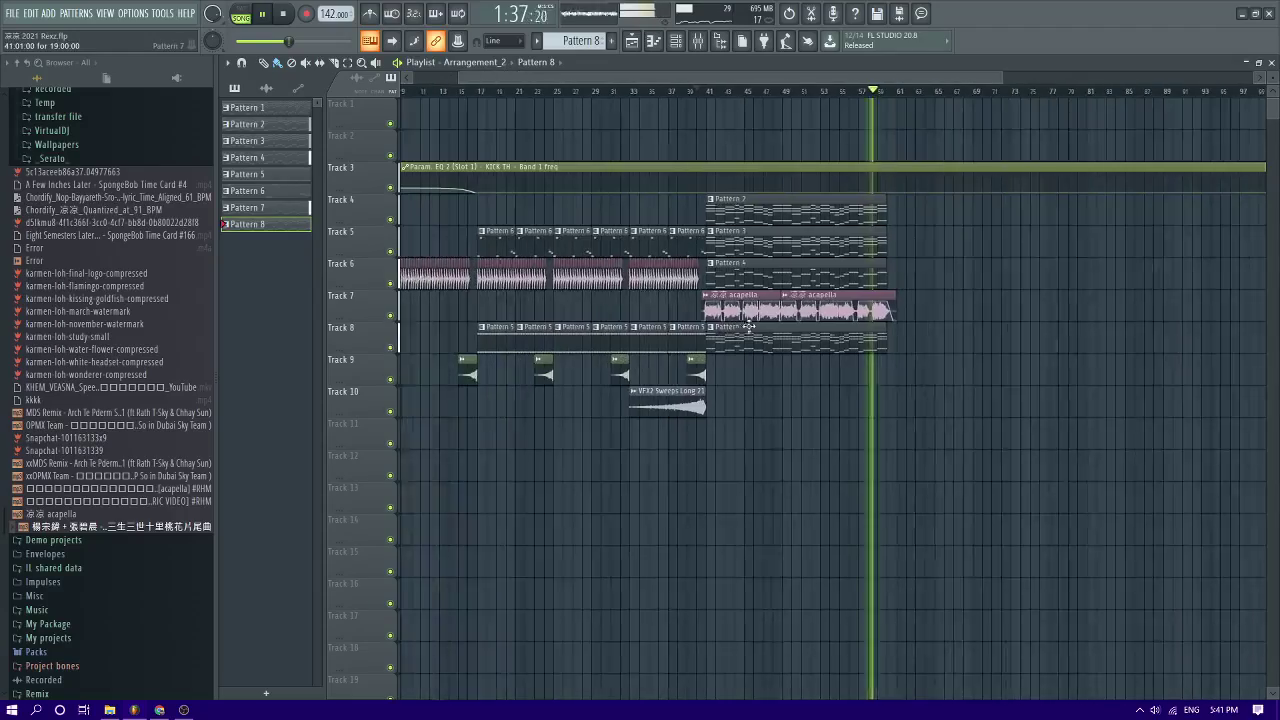
scroll(428, 252, "up", 3)
key("space")
Play Arrangement_2 from about bar 16, where the Pattern 5 and Pattern 6 clips begin, and replay it
left_click_drag(497, 78, 441, 79)
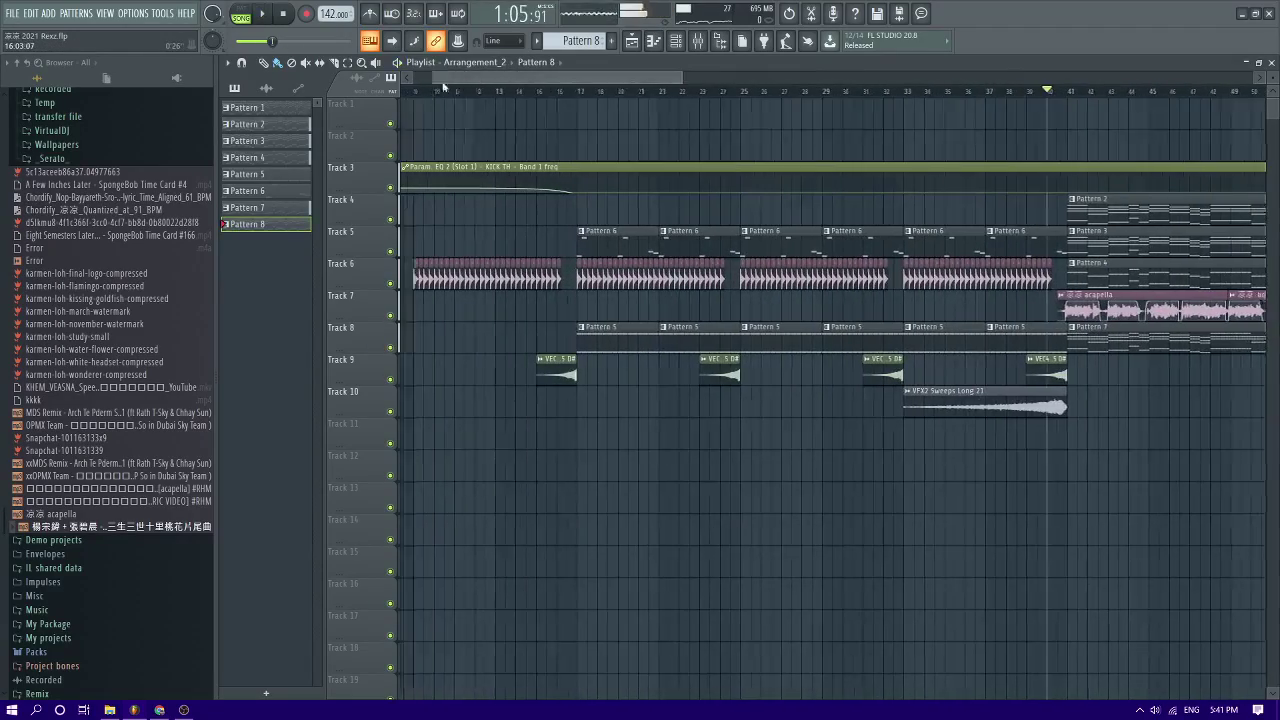
left_click(710, 91)
key("space")
scroll(721, 254, "up", 3)
scroll(721, 254, "down", 3)
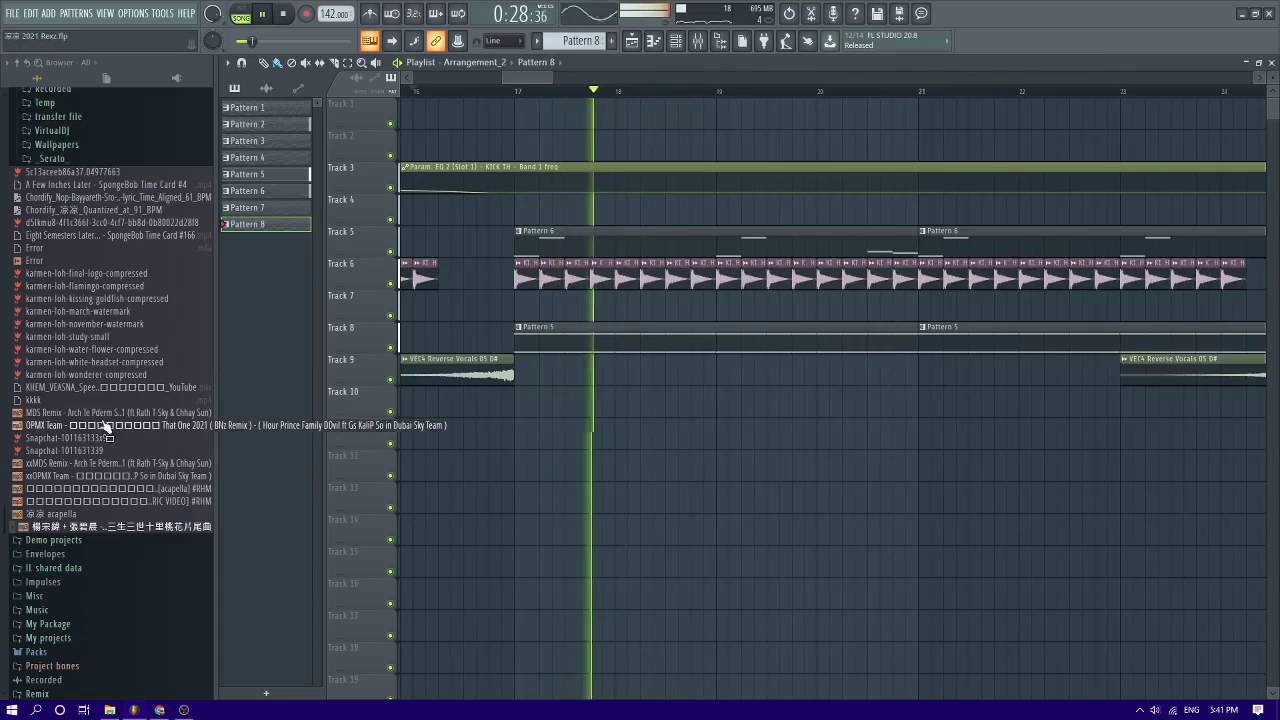
scroll(706, 420, "down", 2)
scroll(580, 403, "down", 3)
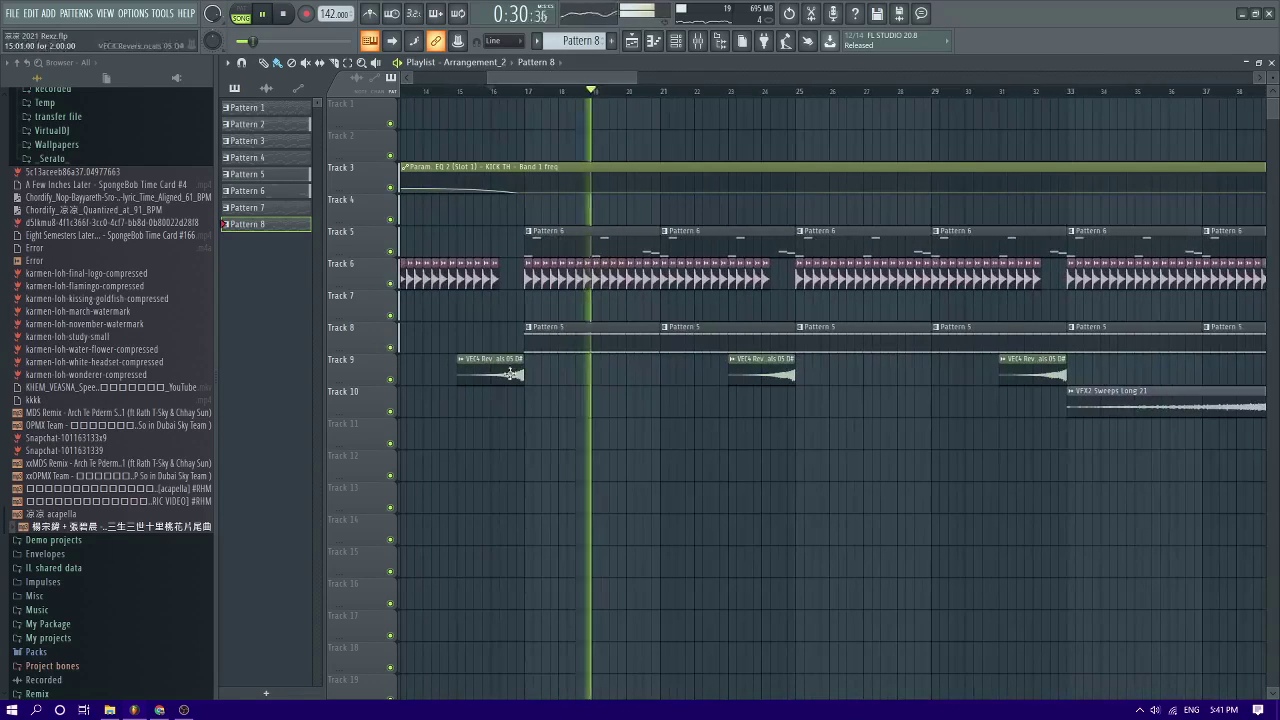
key("space")
key("space")
Load CamelCrusher into the empty first effect slot of the Fluid Synth Shot track, mixer insert 11
left_click(677, 48)
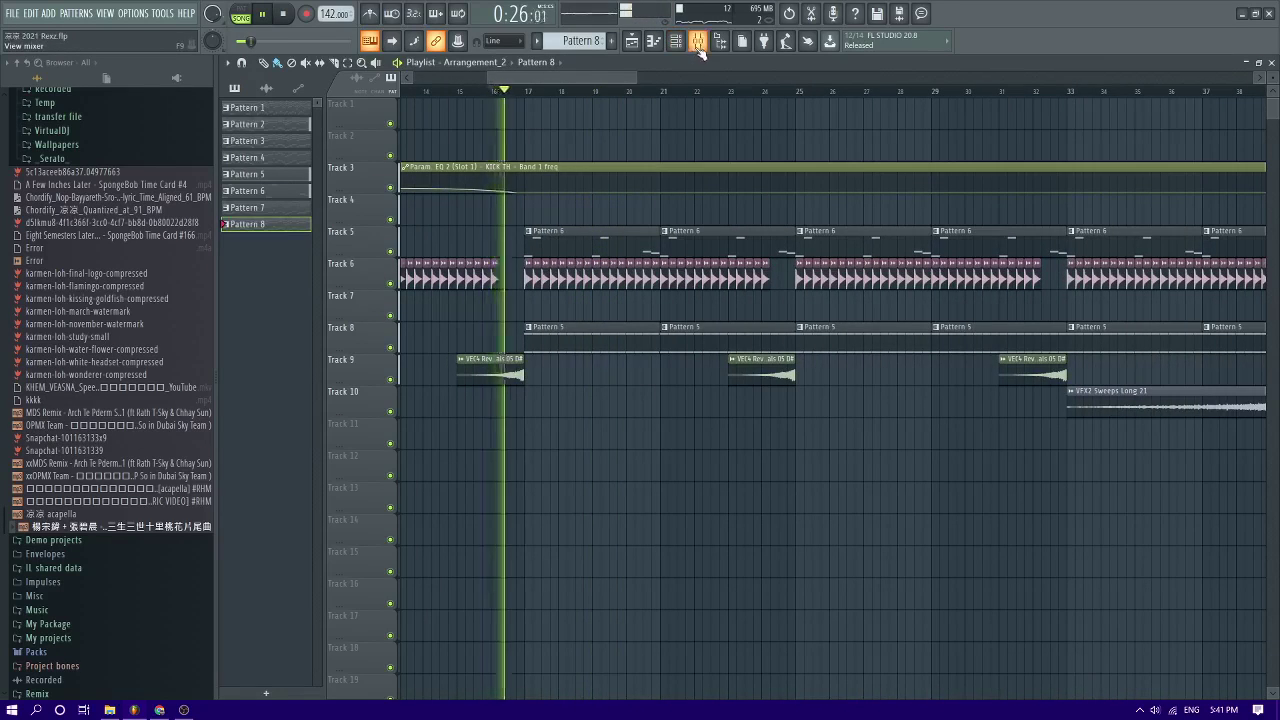
left_click(676, 45)
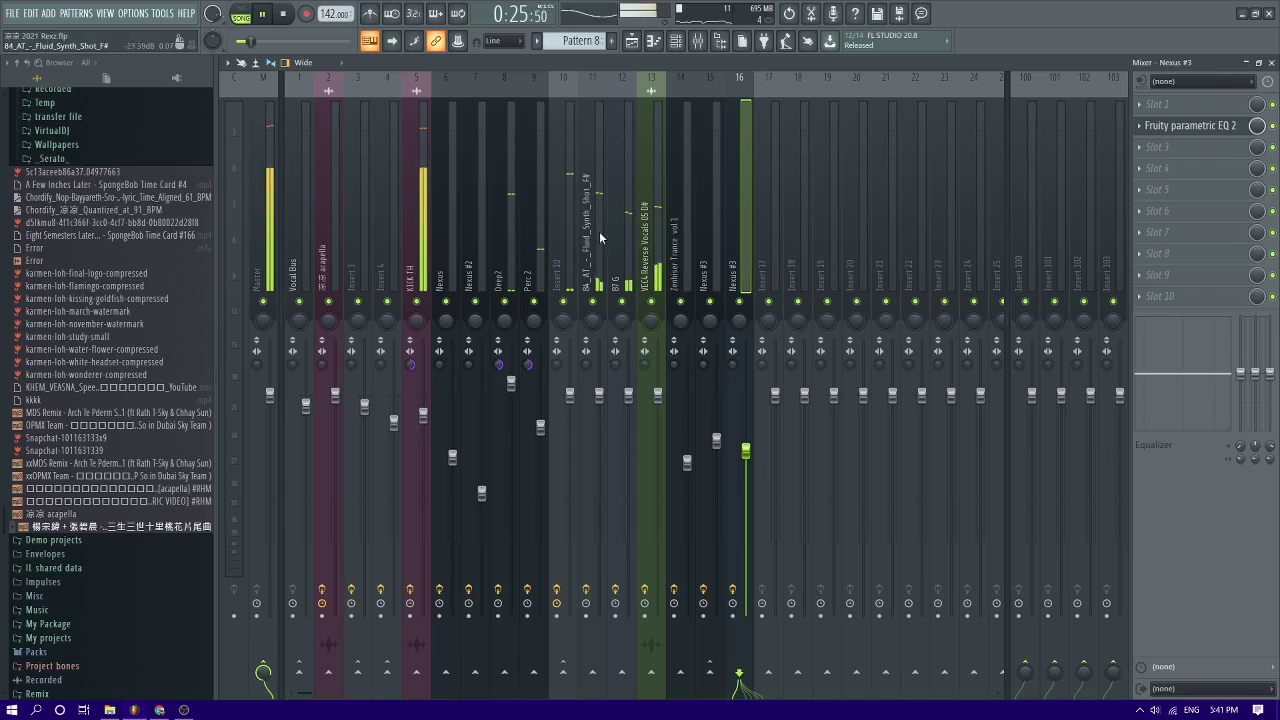
left_click(593, 333)
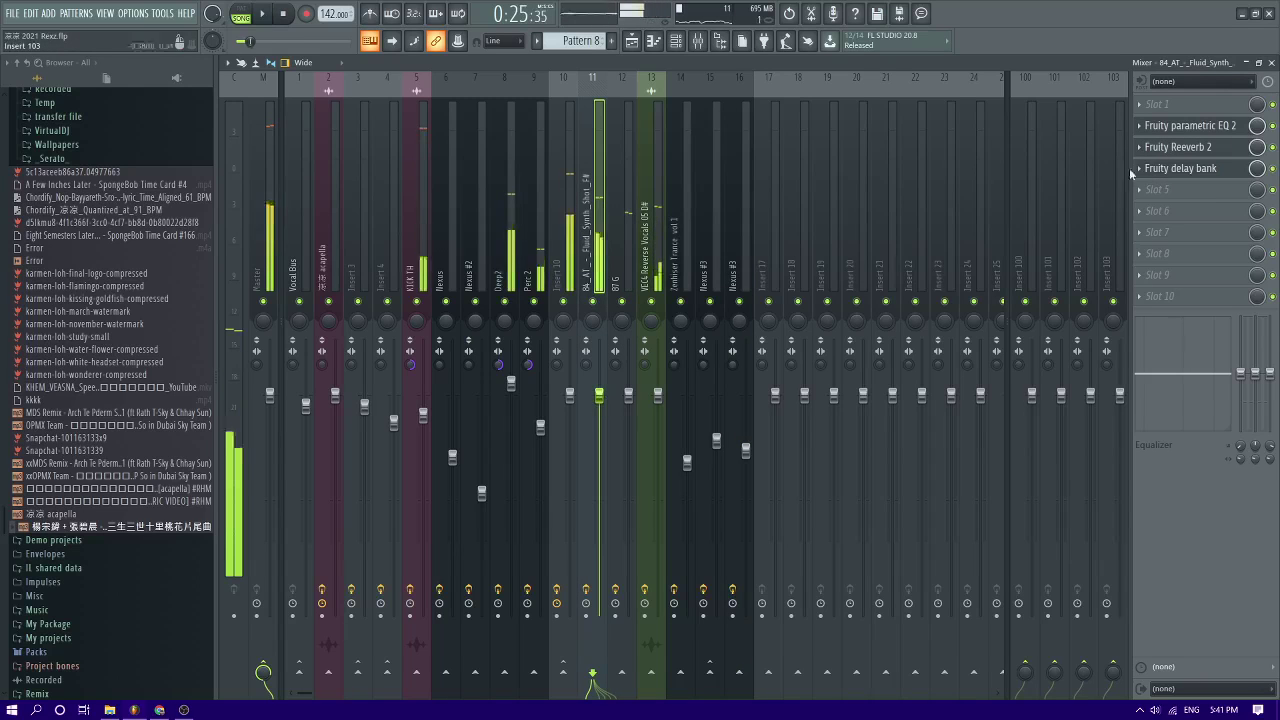
left_click(1160, 104)
mouse_move(1145, 122)
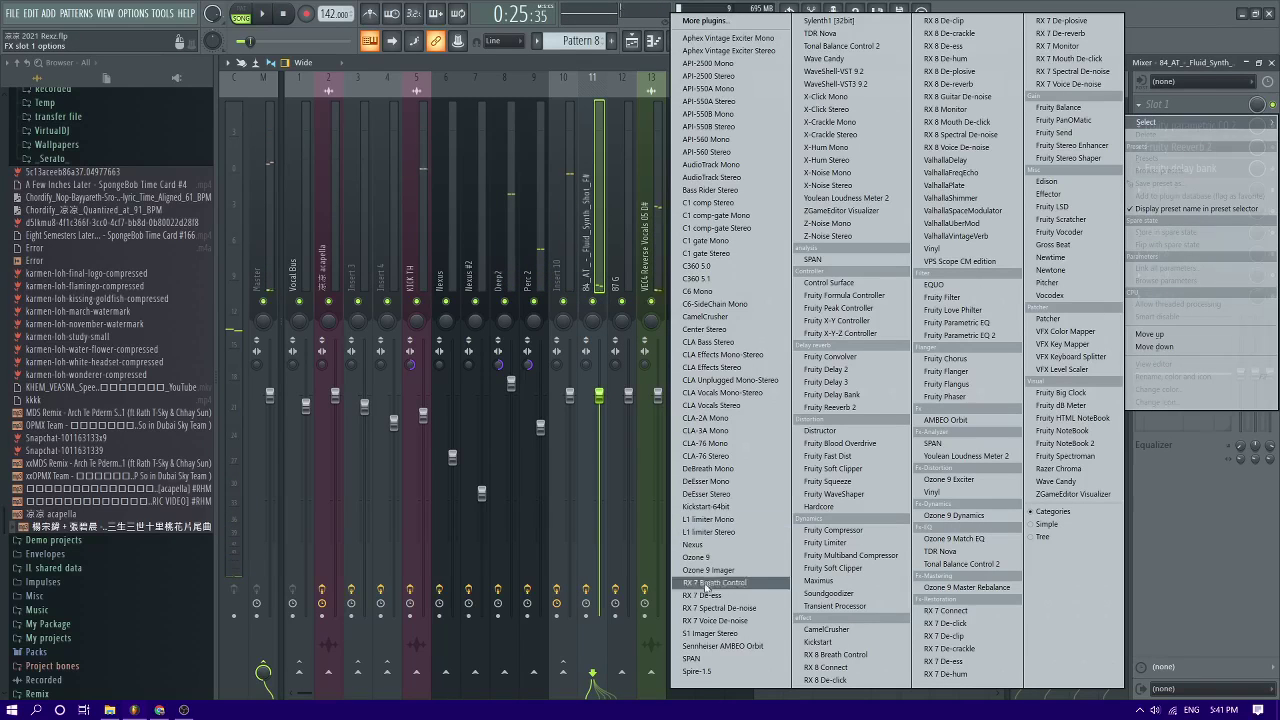
left_click(700, 317)
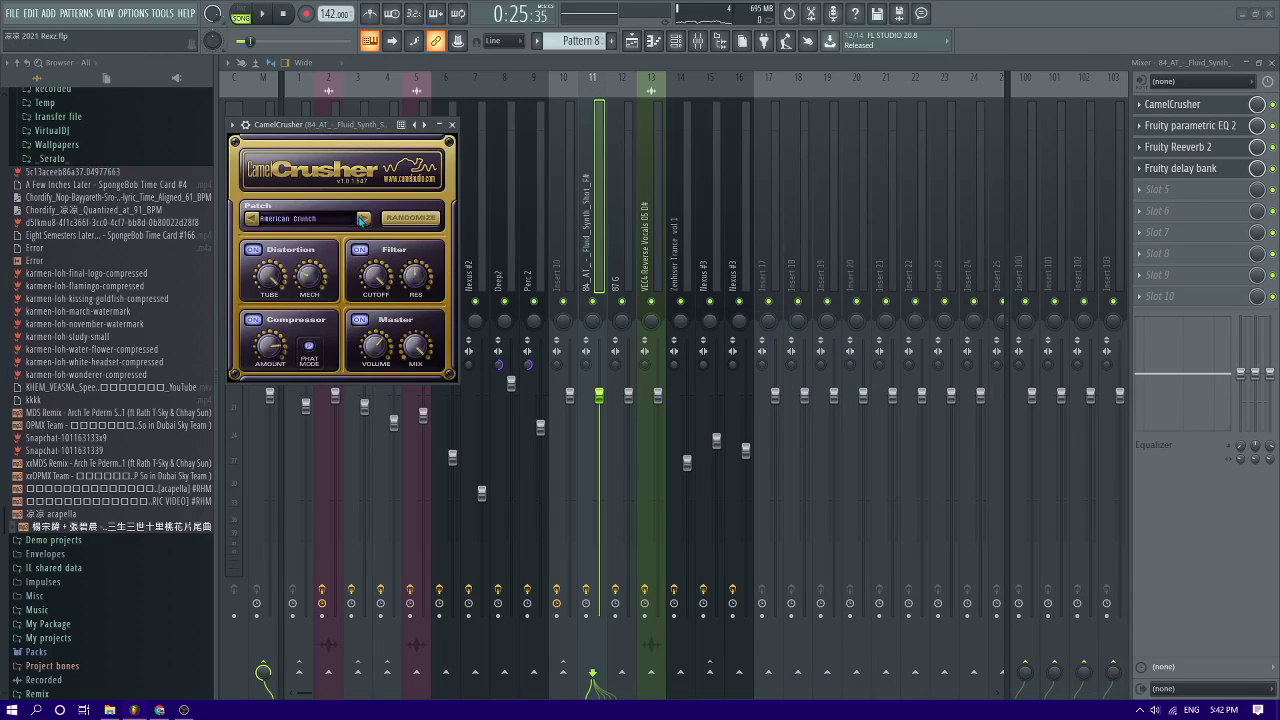
Solo Track 5 from bar 17 and audition it with CamelCrusher's British Crunch patch
left_click(632, 40)
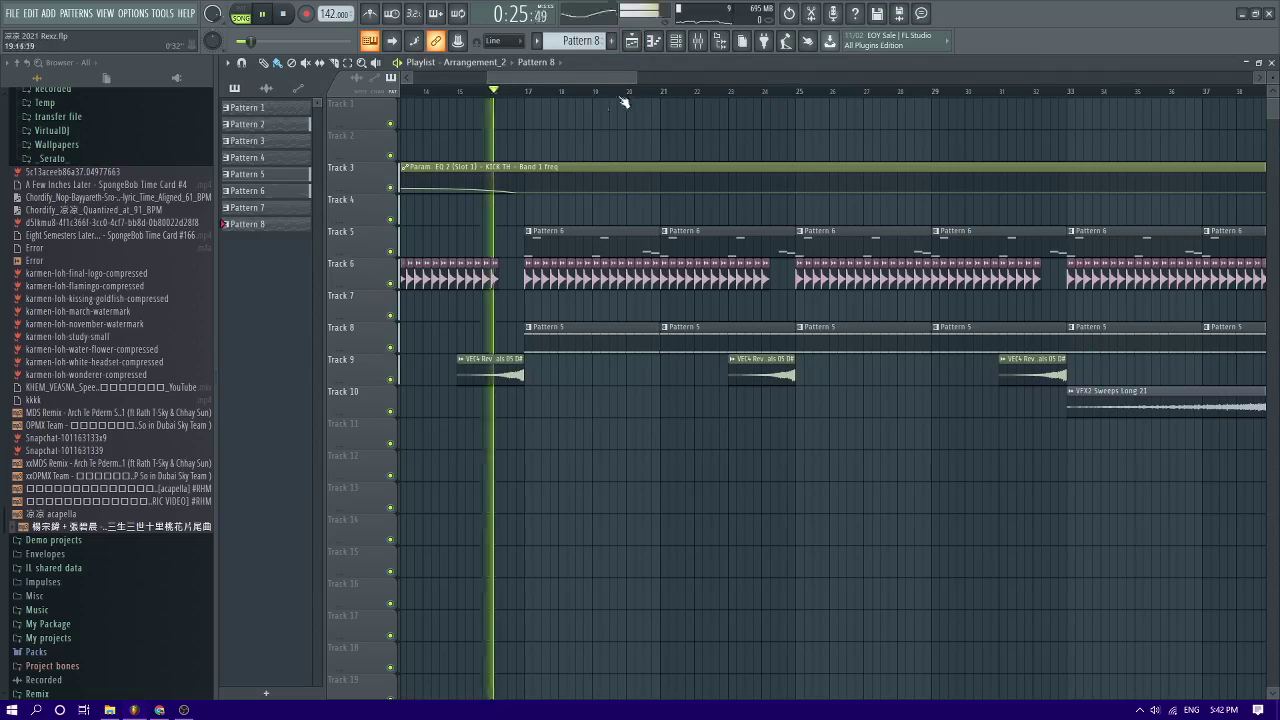
left_click(527, 90)
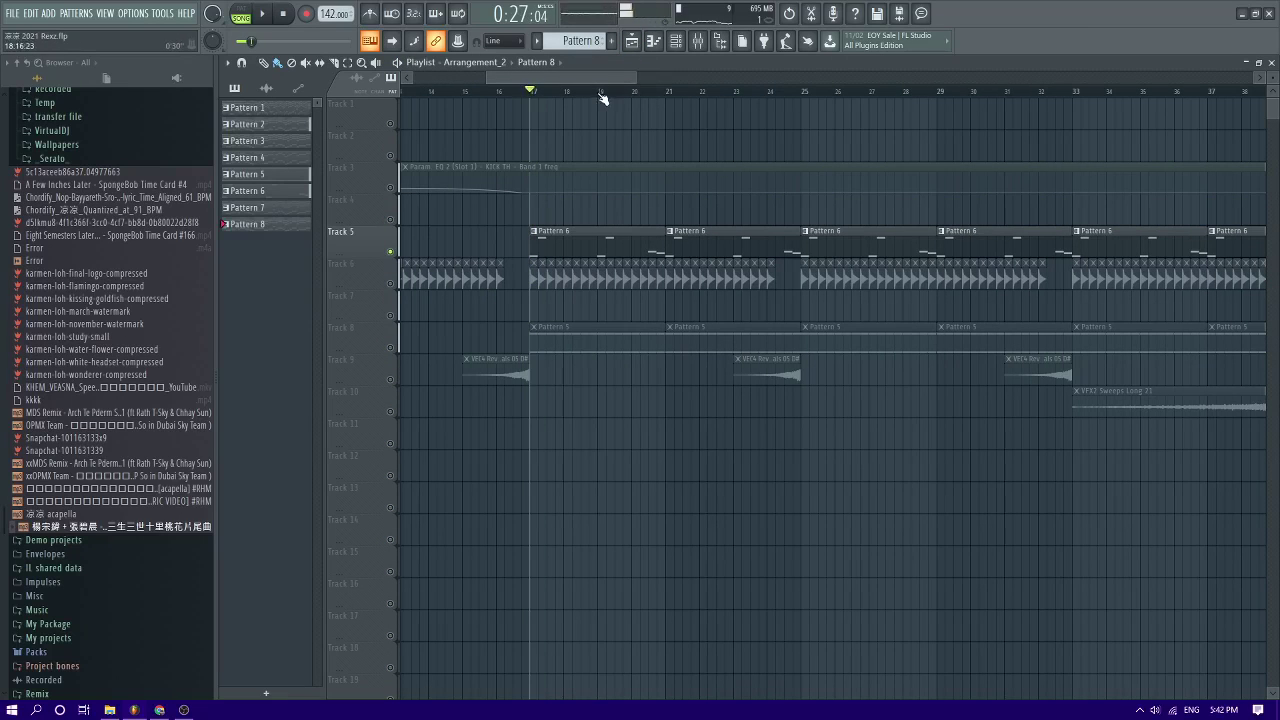
left_click(697, 40)
left_click(1180, 106)
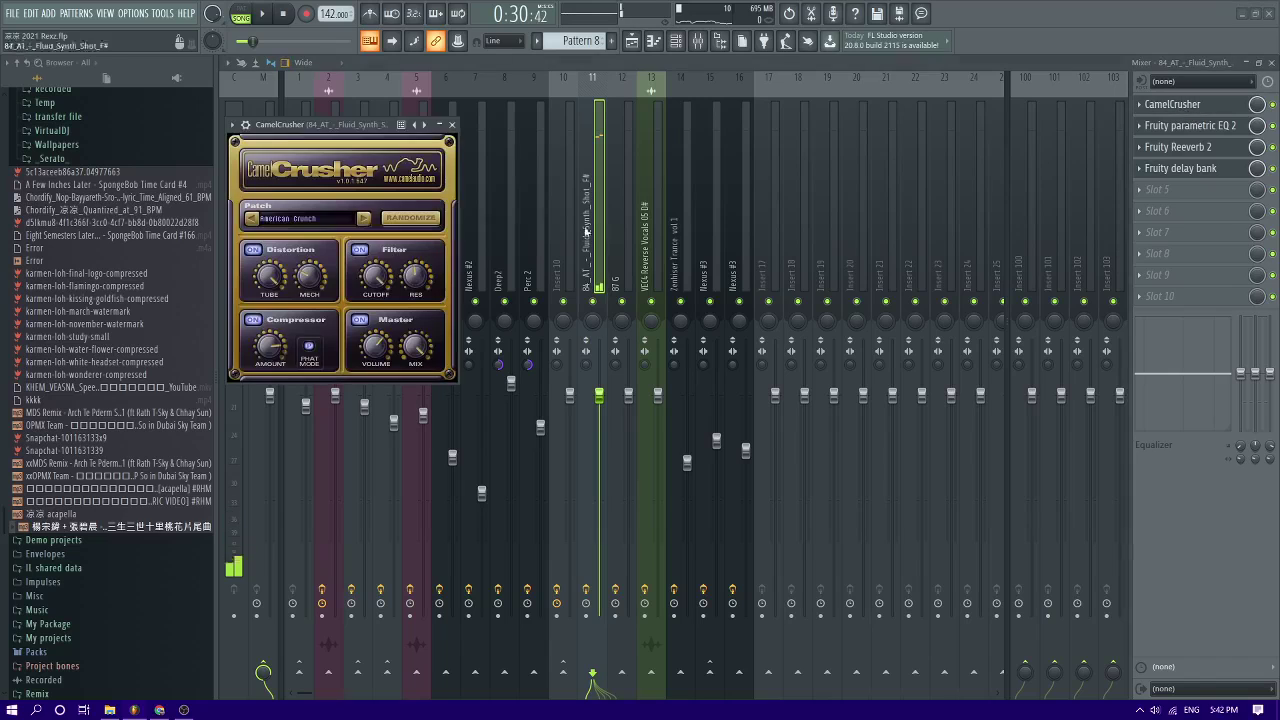
left_click(274, 14)
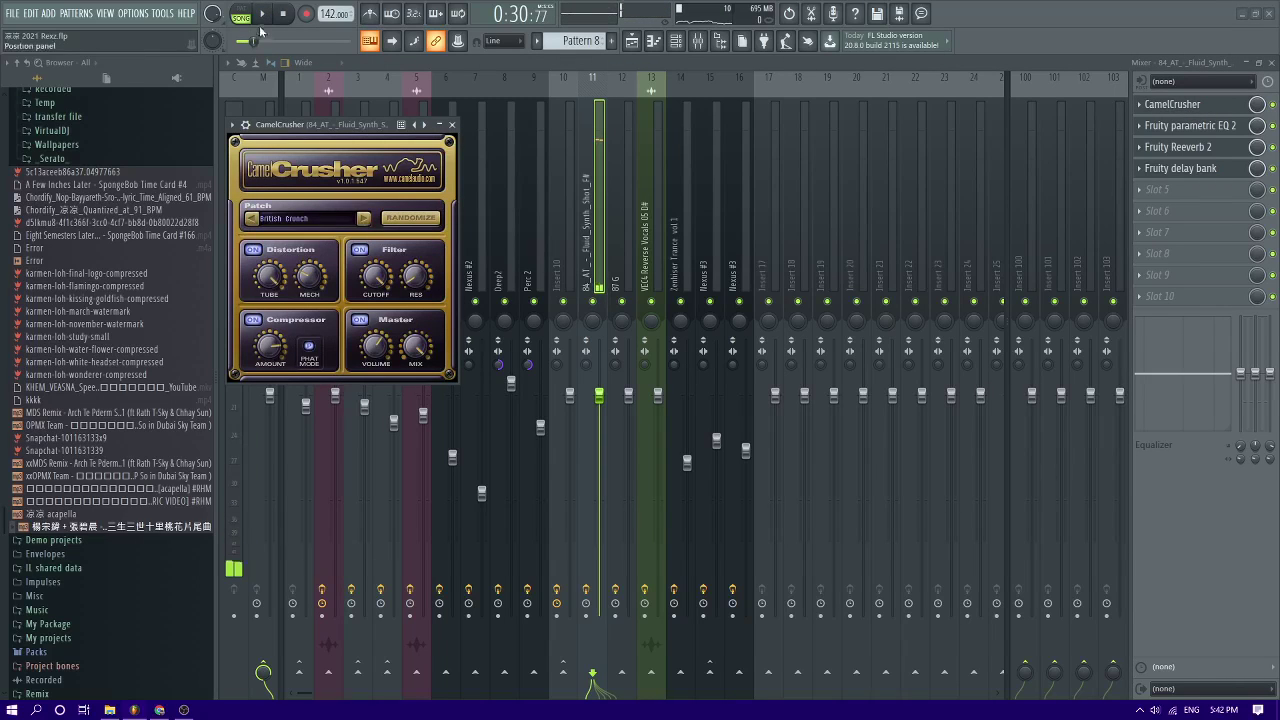
left_click(264, 15)
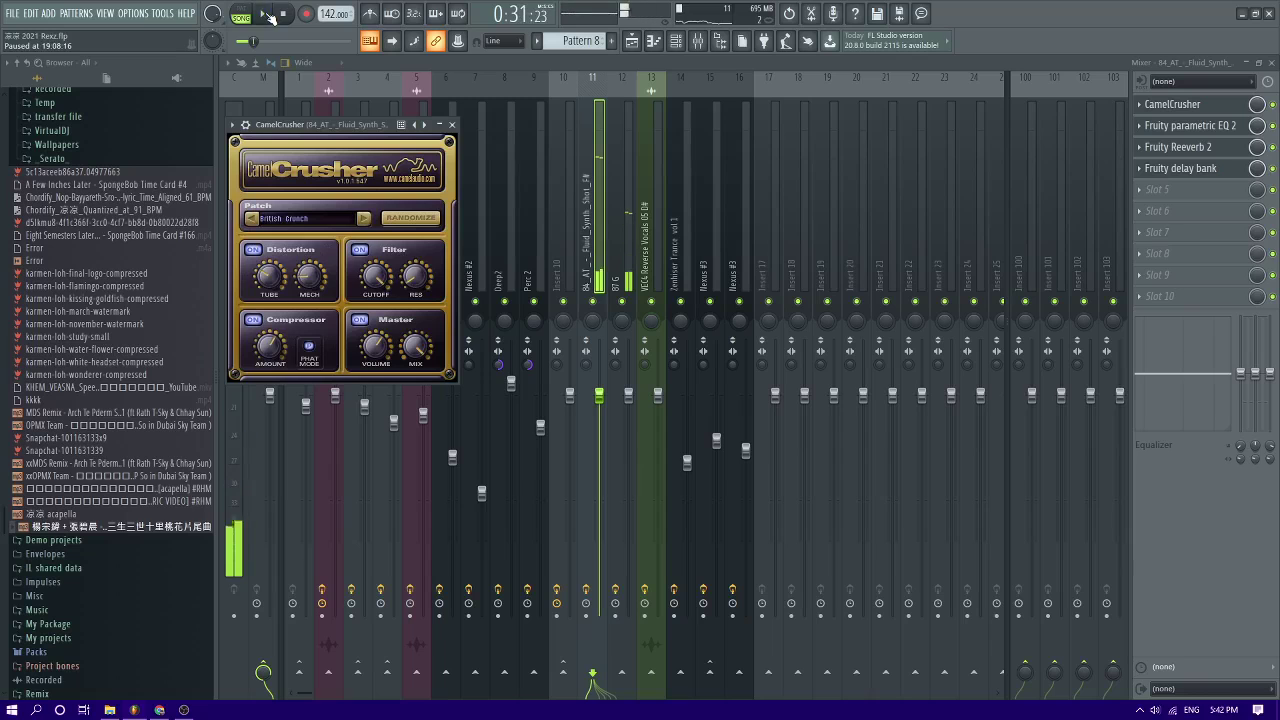
Replay the soloed Pattern 6 clips on Track 5 from bar 17 in the playlist
left_click(632, 41)
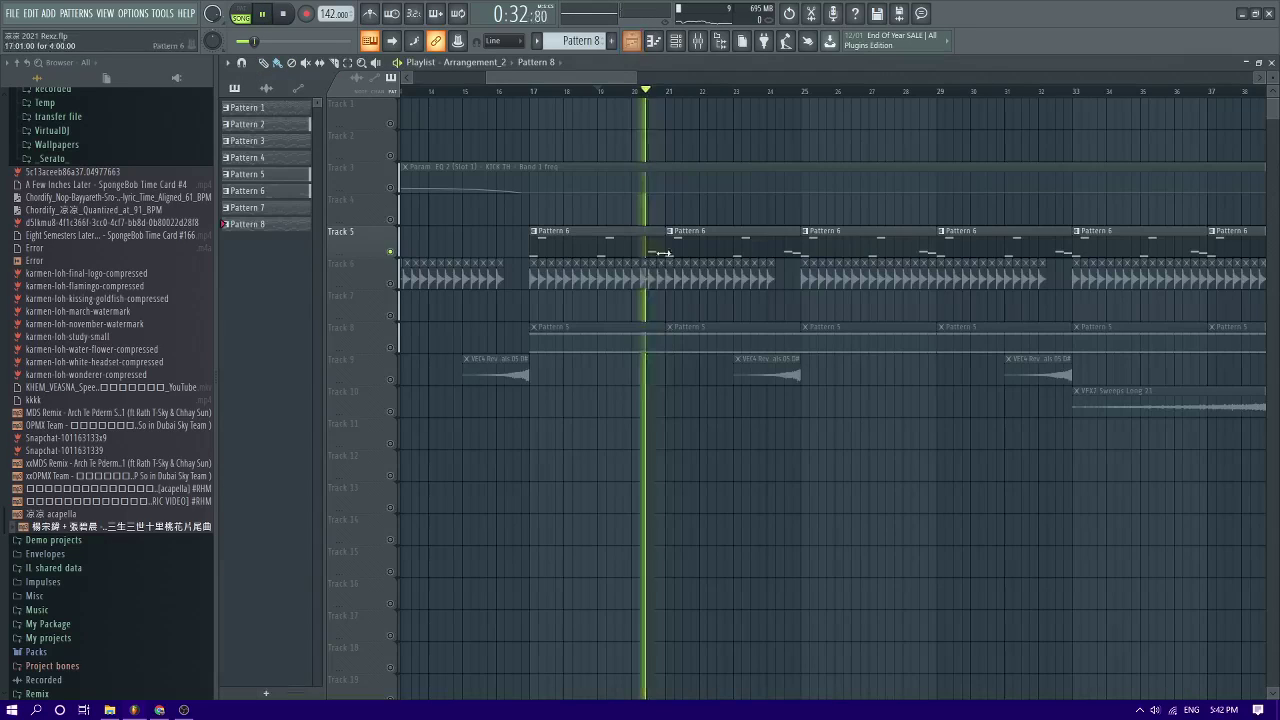
key("space")
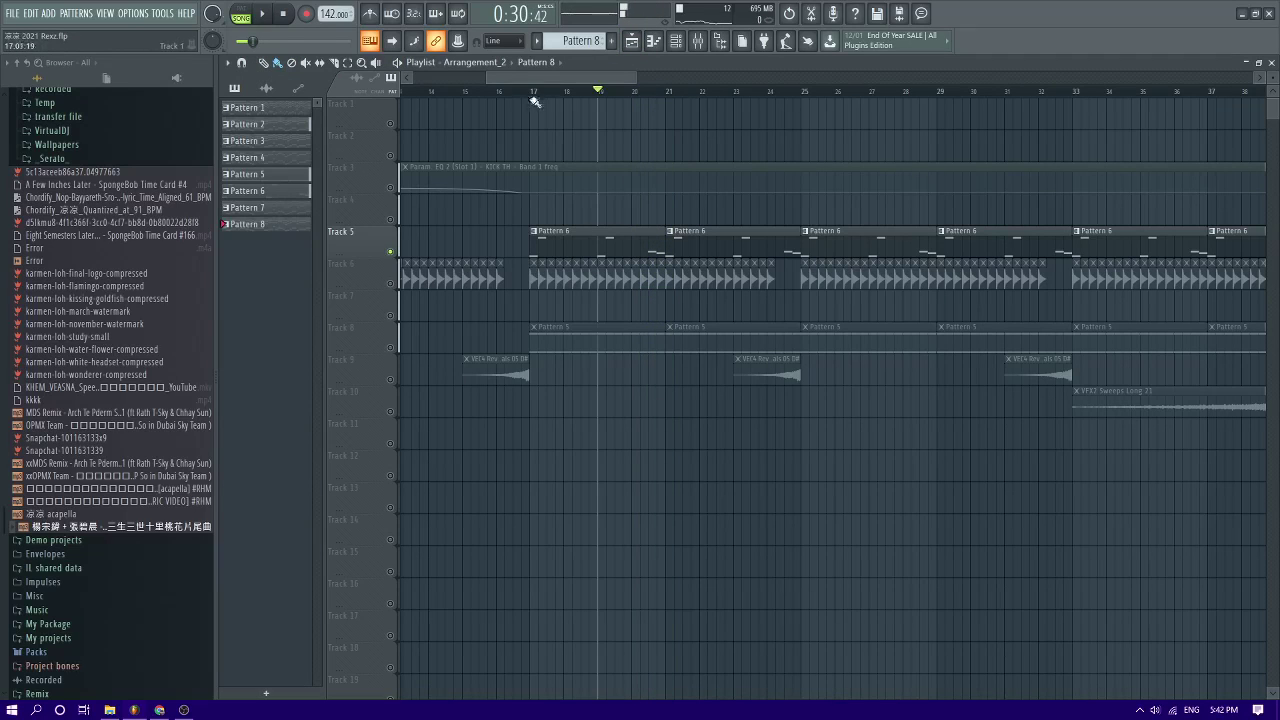
key("space")
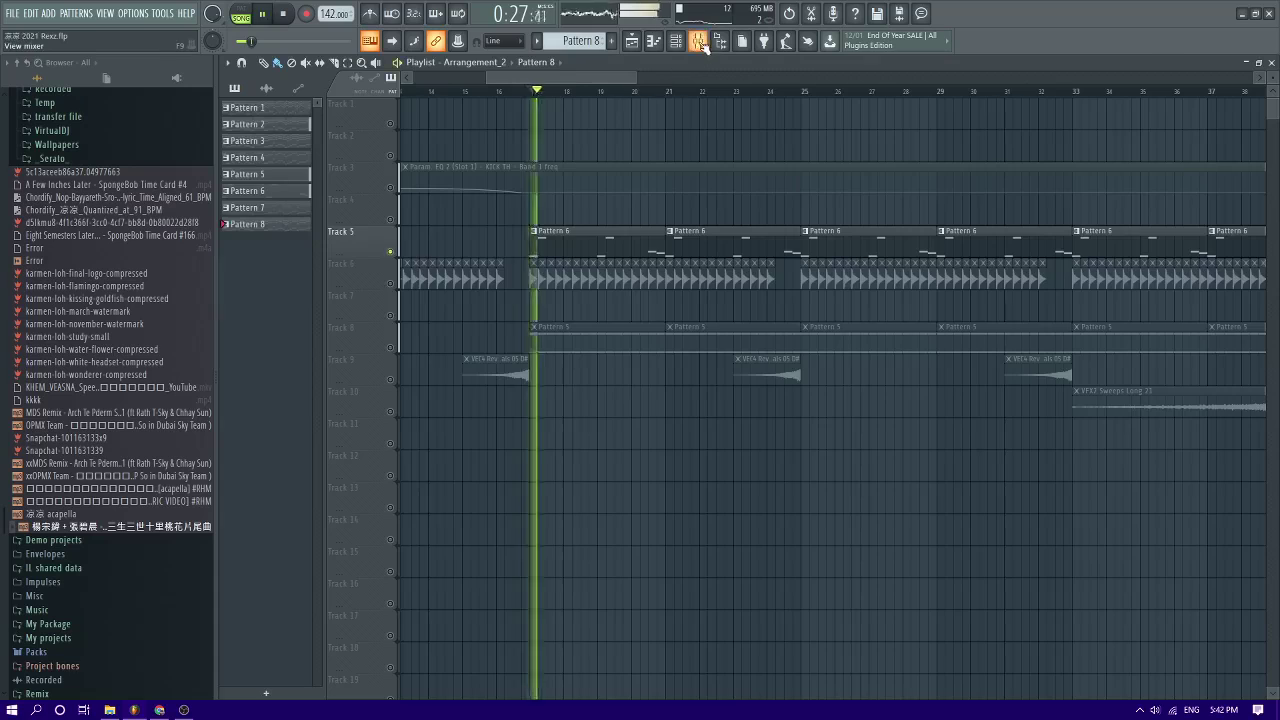
Open Fruity parametric EQ 2 on the Fluid Synth Shot mixer track and move it above CamelCrusher during playback
left_click(697, 41)
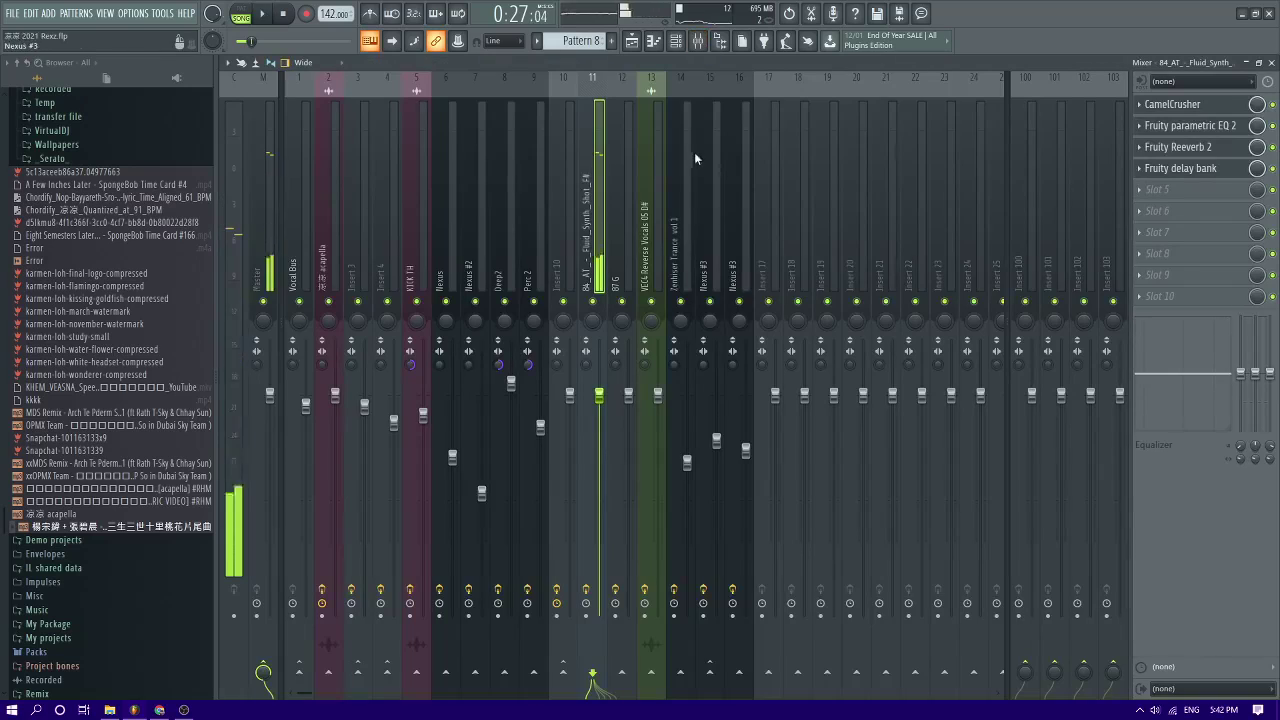
left_click(1190, 125)
key("space")
left_click_drag(1214, 128, 1214, 108)
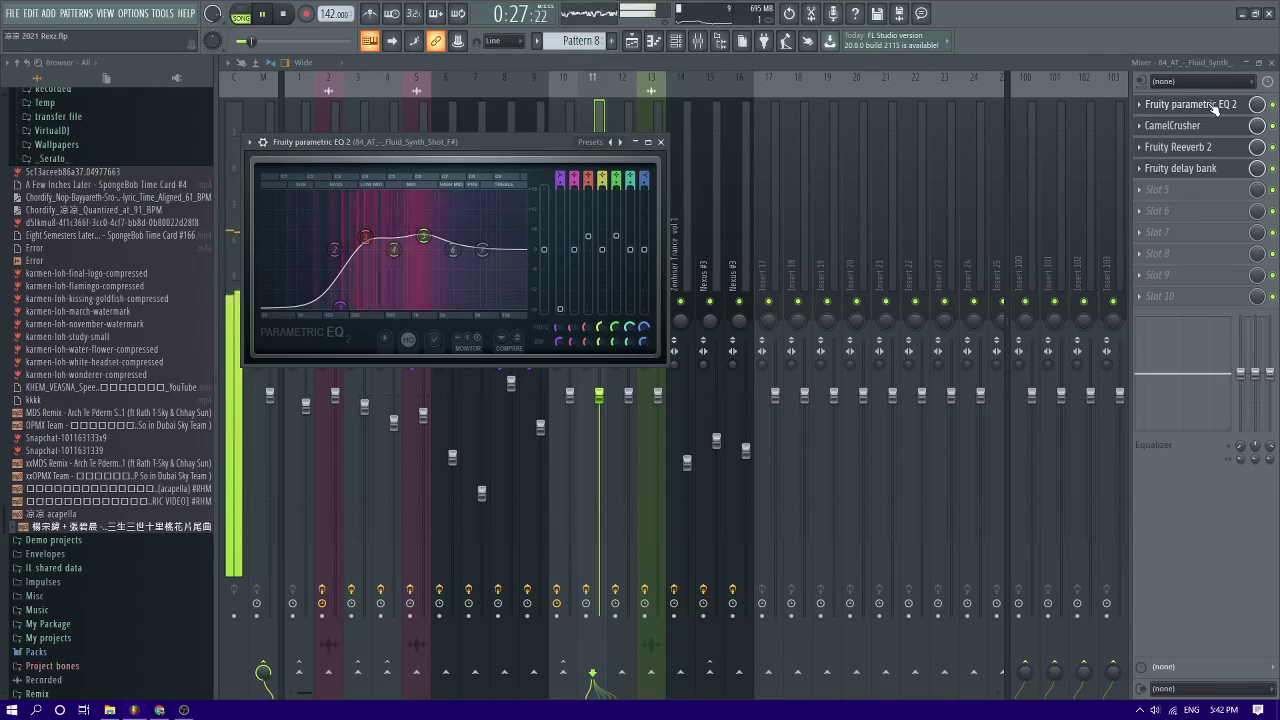
Unsolo Track 5 in the playlist and lower CamelCrusher's mix level on the Fluid Synth Shot track while playing from bar 17
key("space")
left_click(633, 41)
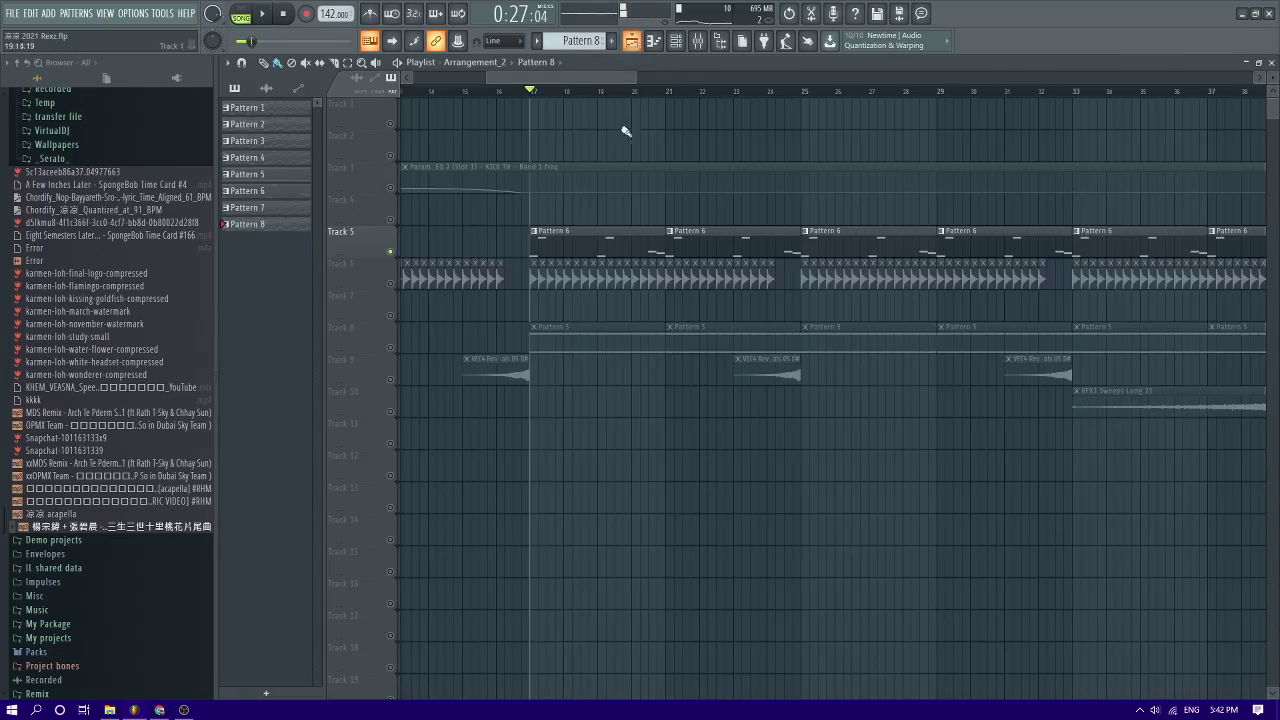
left_click(388, 251, "ctrl")
key("space")
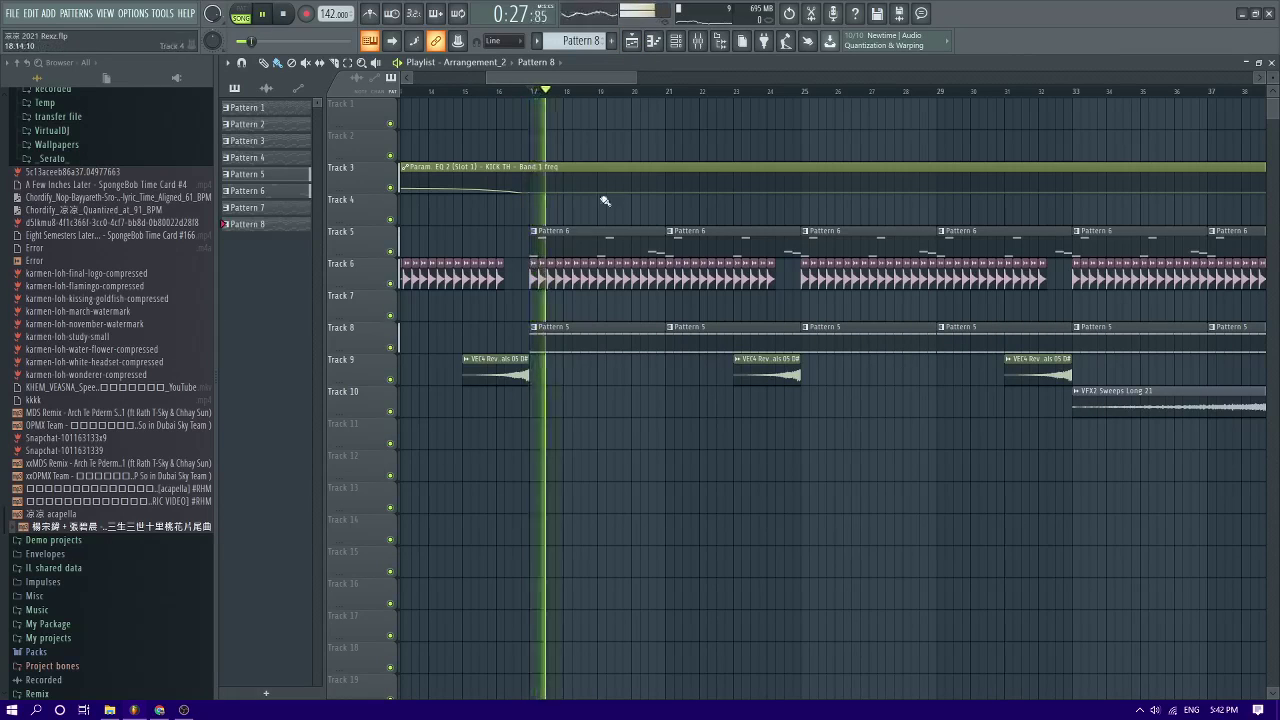
left_click(698, 41)
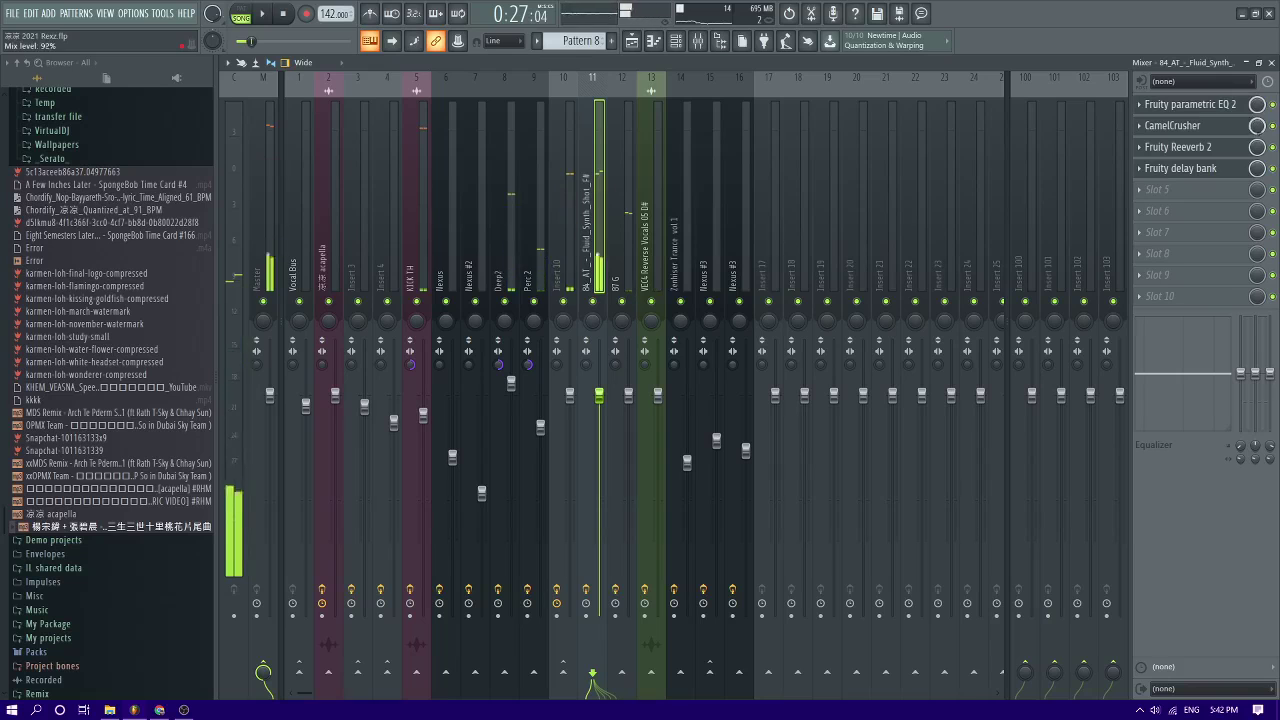
key("space")
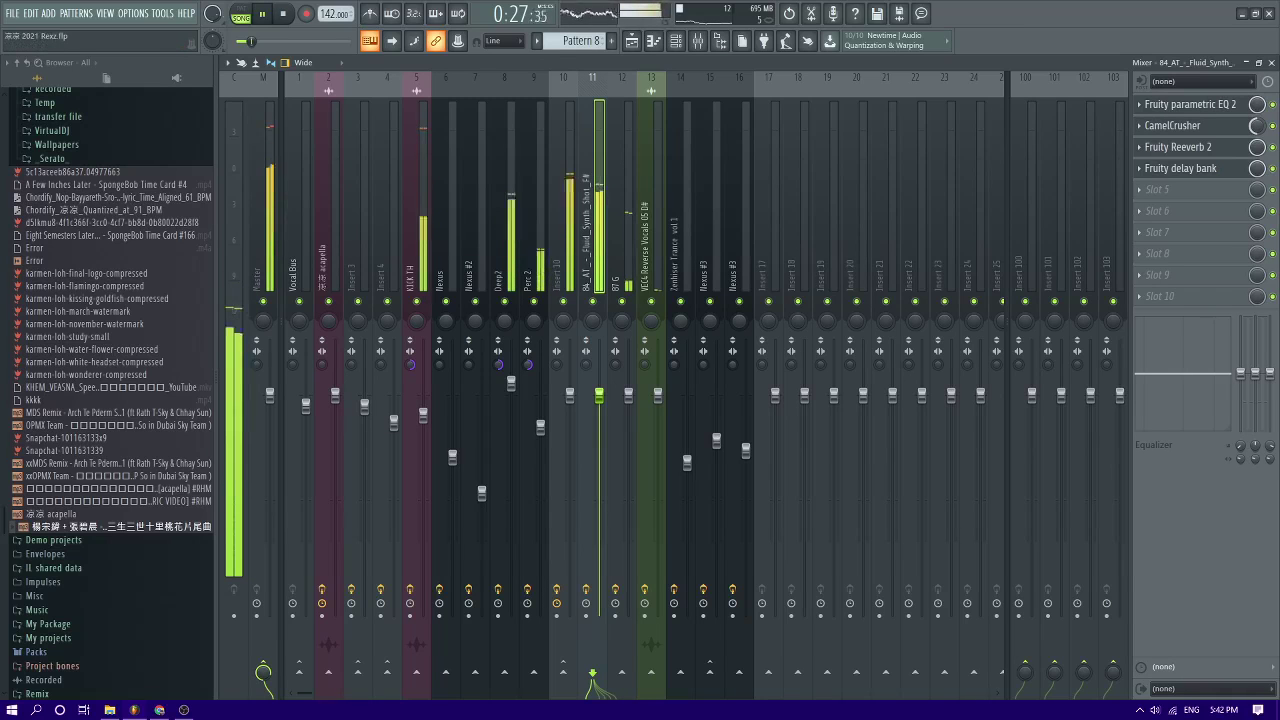
Open Pattern 6 in the piano roll and try raising its last two notes to A#4 and A4
left_click(634, 42)
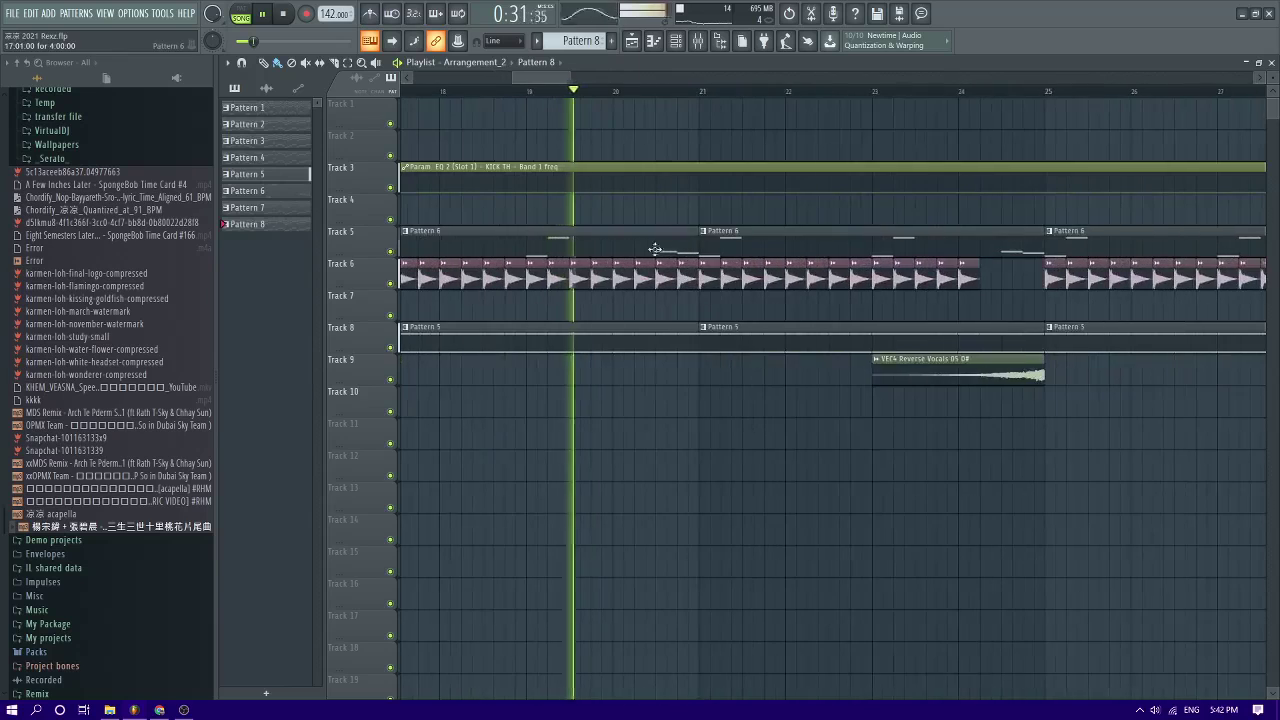
double_click(610, 248)
scroll(742, 305, "down", 3)
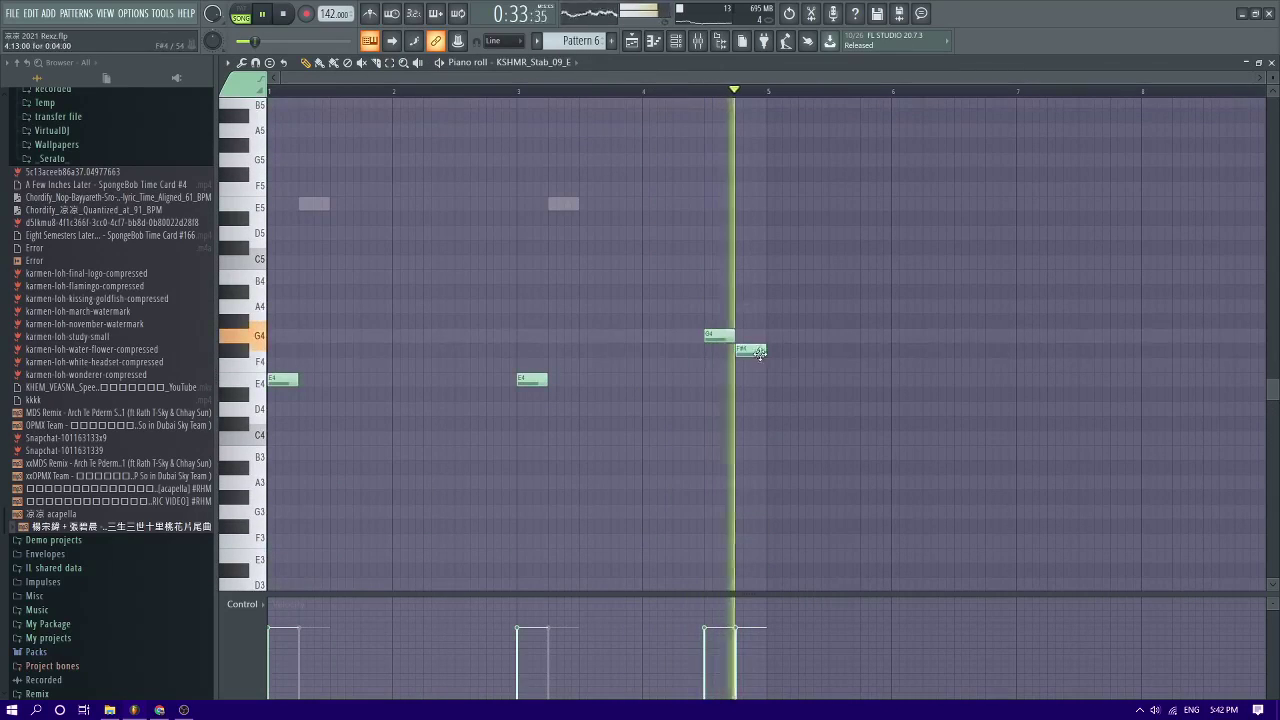
key("space")
left_click_drag(785, 331, 731, 349)
key("space")
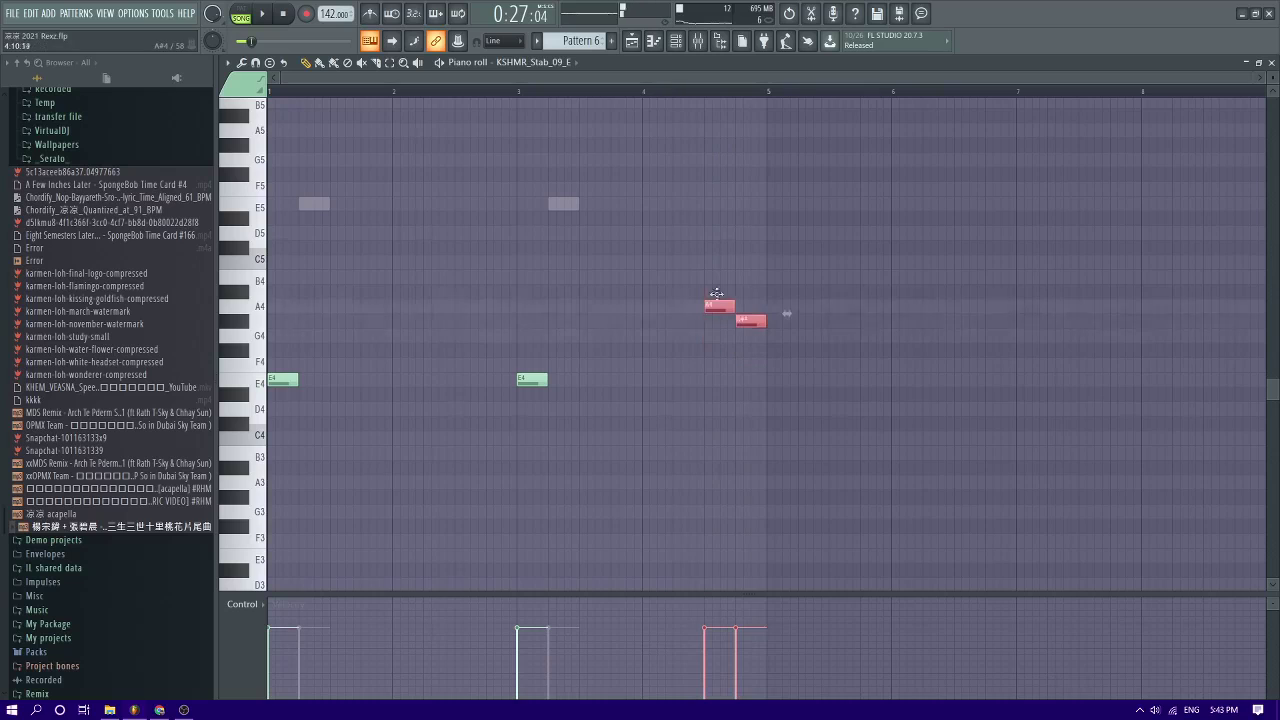
key("space")
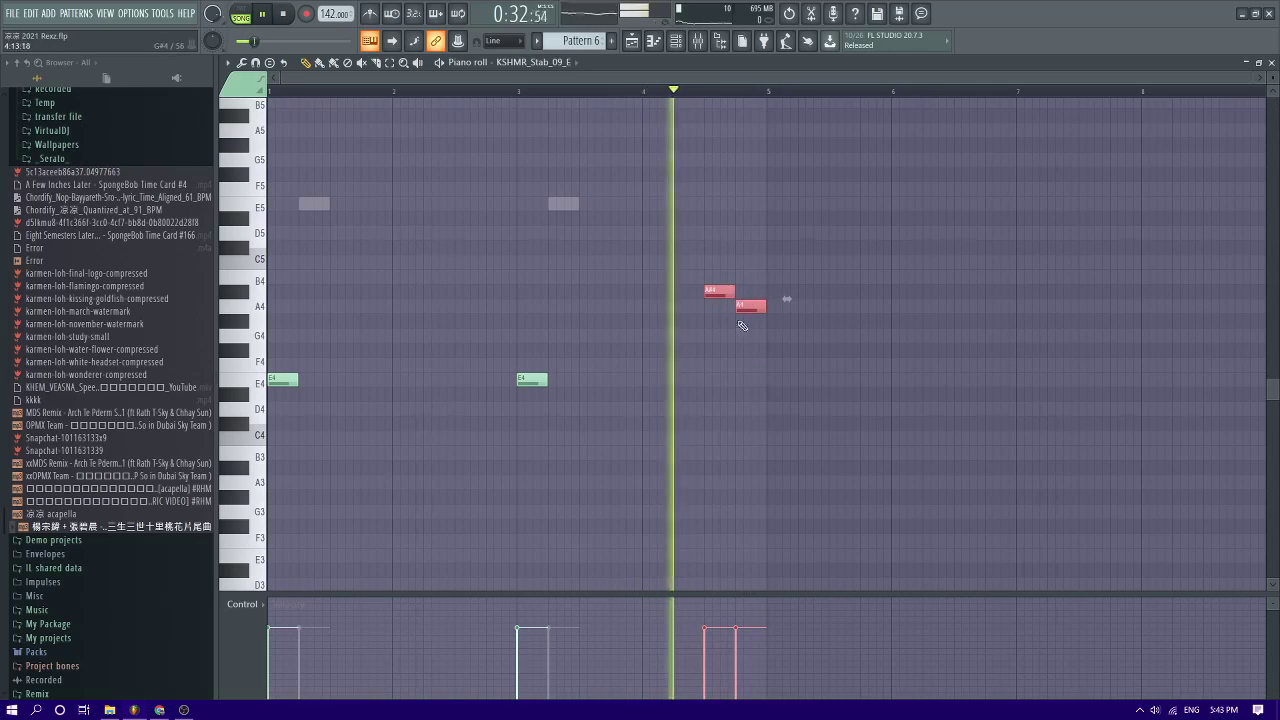
Try C5 and B4 as the last two notes of Pattern 6 in bar 4
left_click(739, 325, "ctrl")
key("space")
key("space")
left_click_drag(720, 291, 715, 262)
key("space")
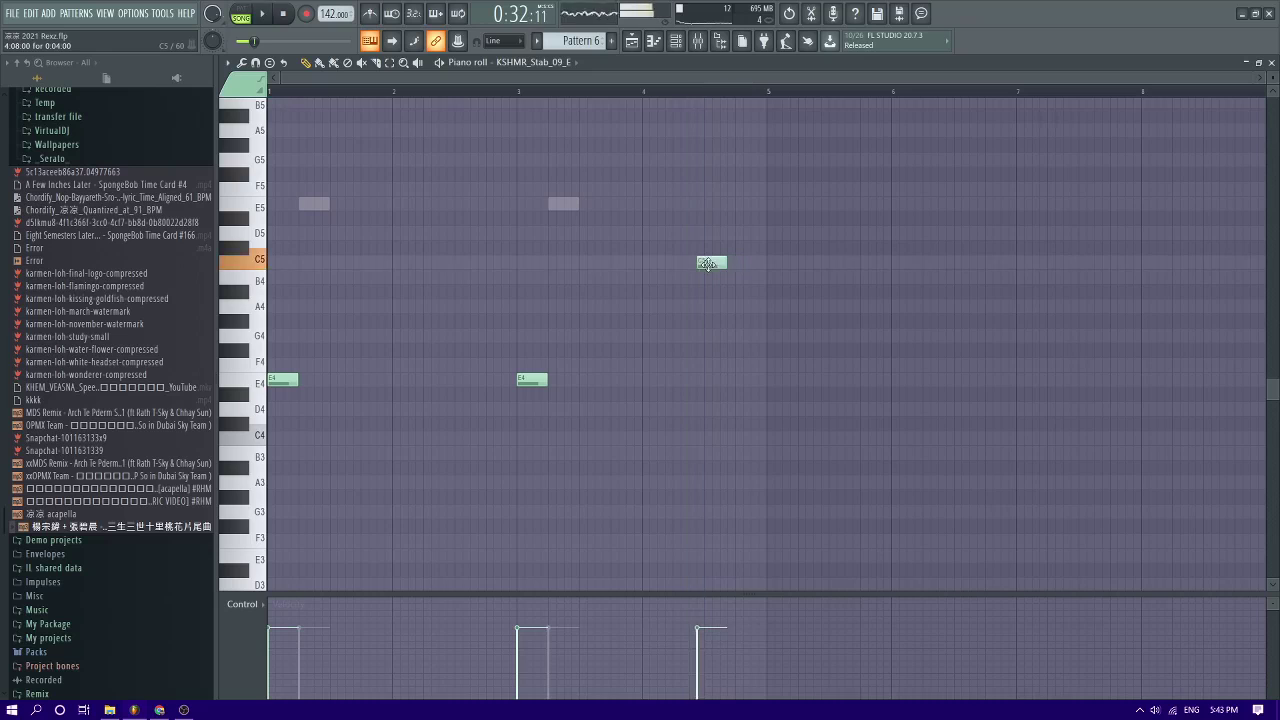
left_click(737, 277)
scroll(737, 277, "up", 2)
key("space")
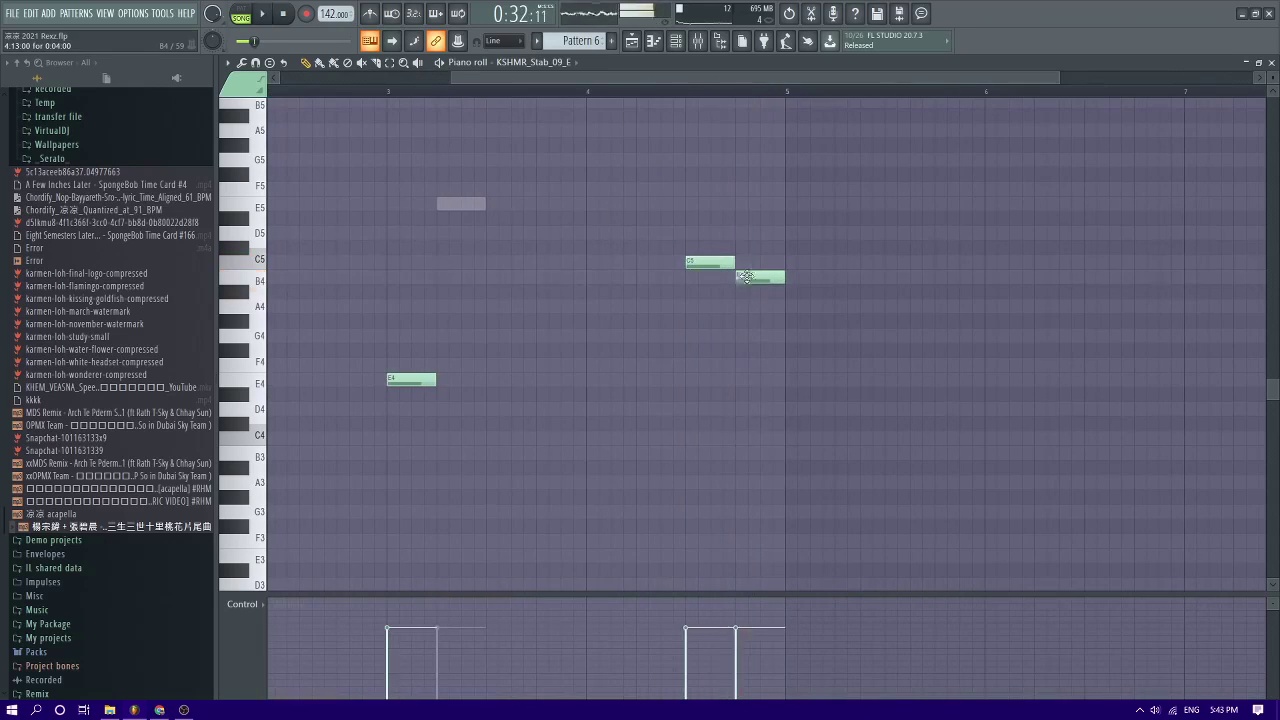
Try G#4 and G4 for Pattern 6's last two notes and return them to G4 and F#4 during playback
left_click(700, 321)
left_click(740, 335)
key("space")
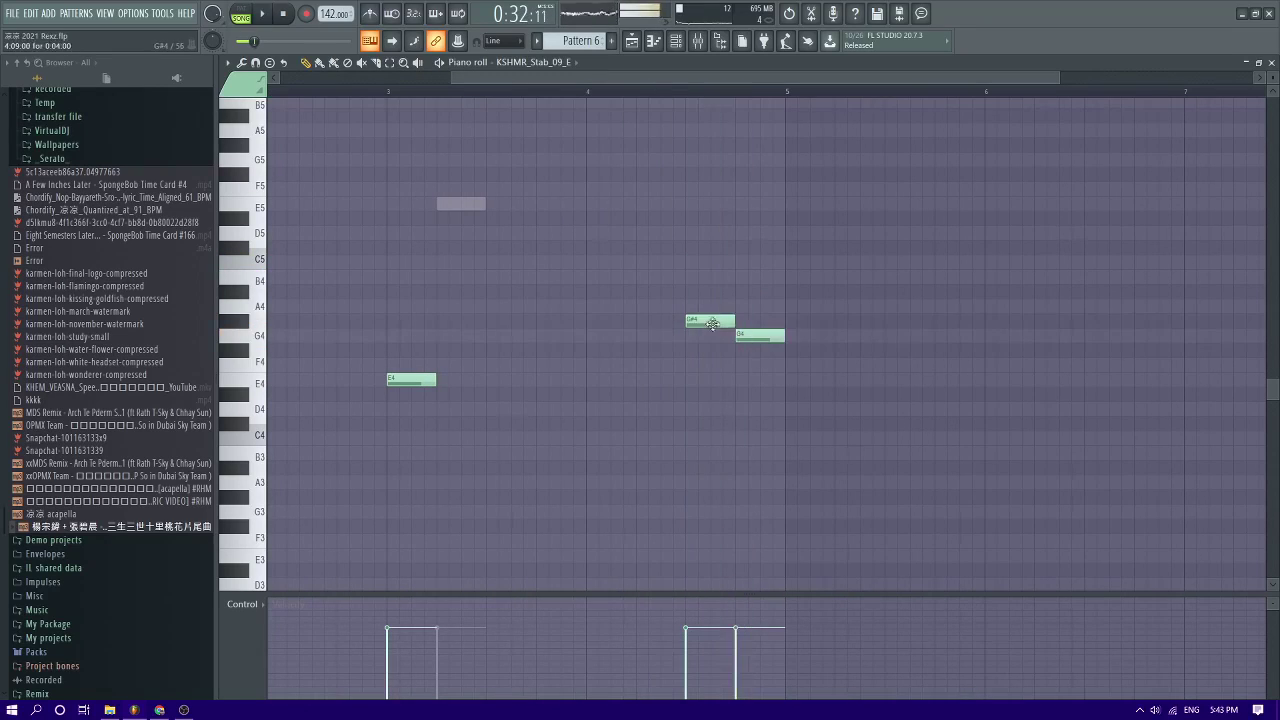
key("space")
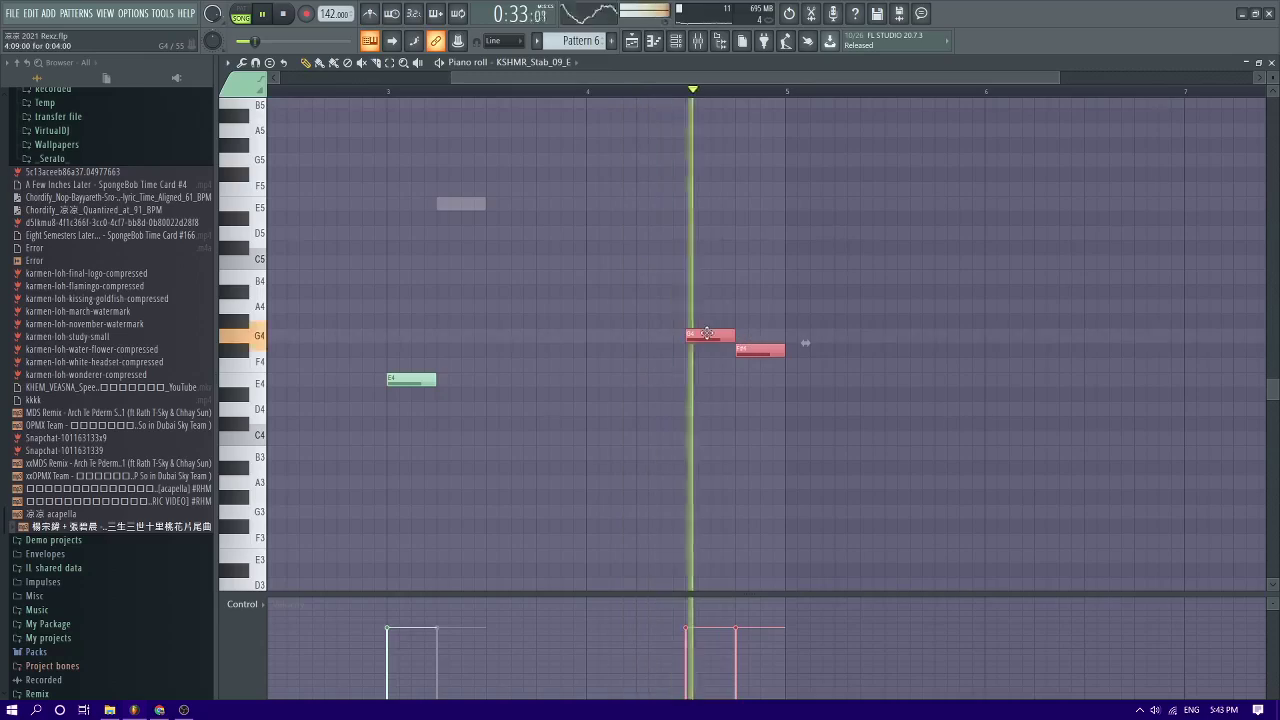
scroll(737, 250, "down", 2)
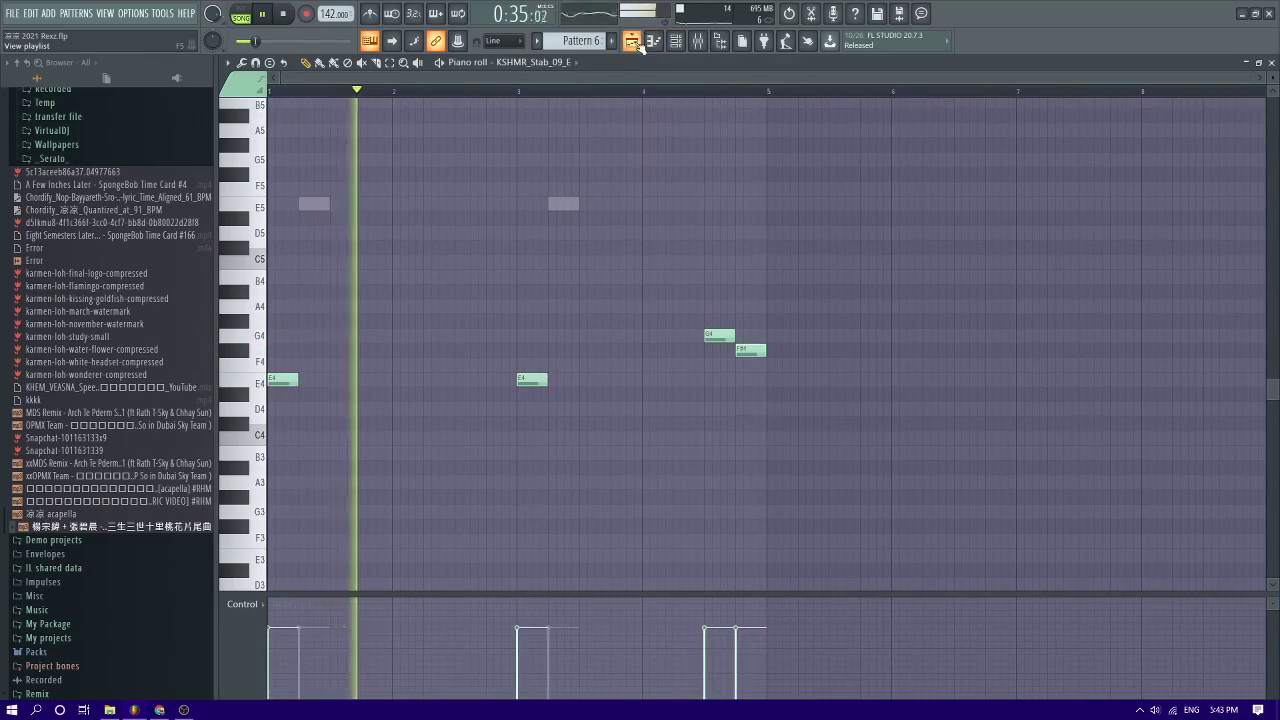
Play the arrangement in the playlist from about bar 40, into the section with the acapella and Patterns 2, 3, 4 and 7
key("F5")
key("space")
left_click(911, 91)
key("space")
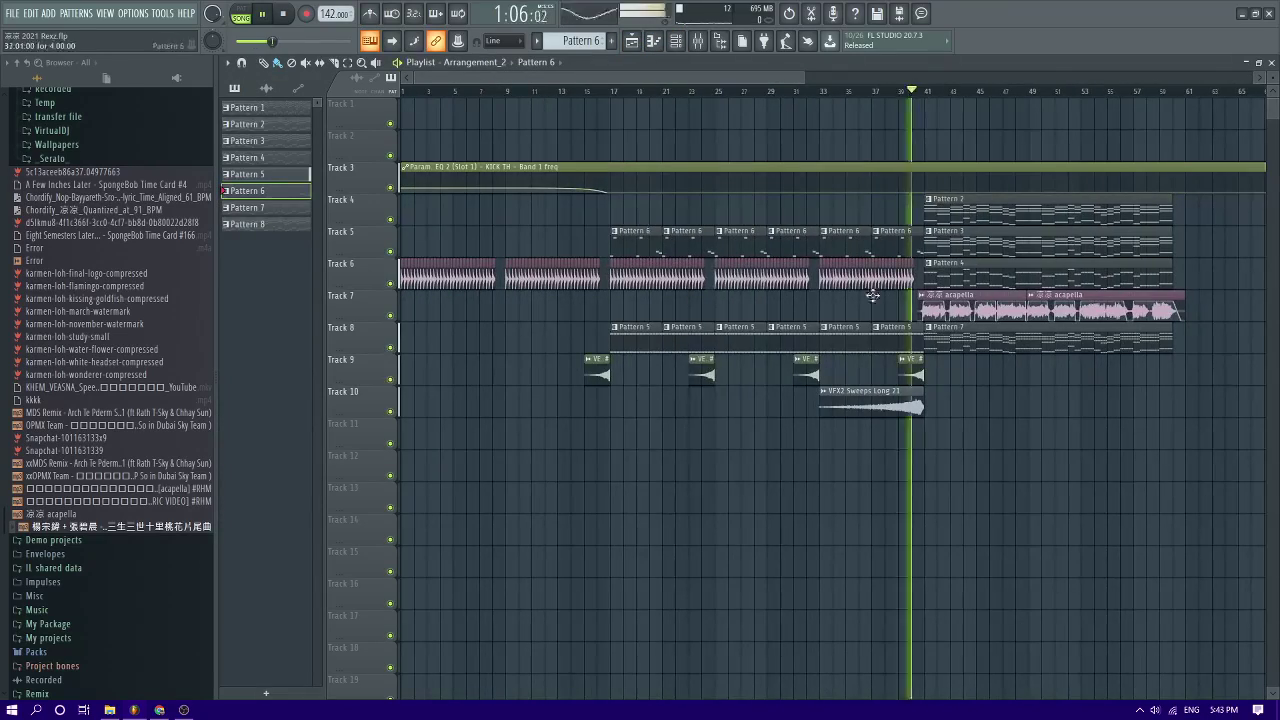
scroll(860, 320, "down", 3)
scroll(812, 410, "up", 3)
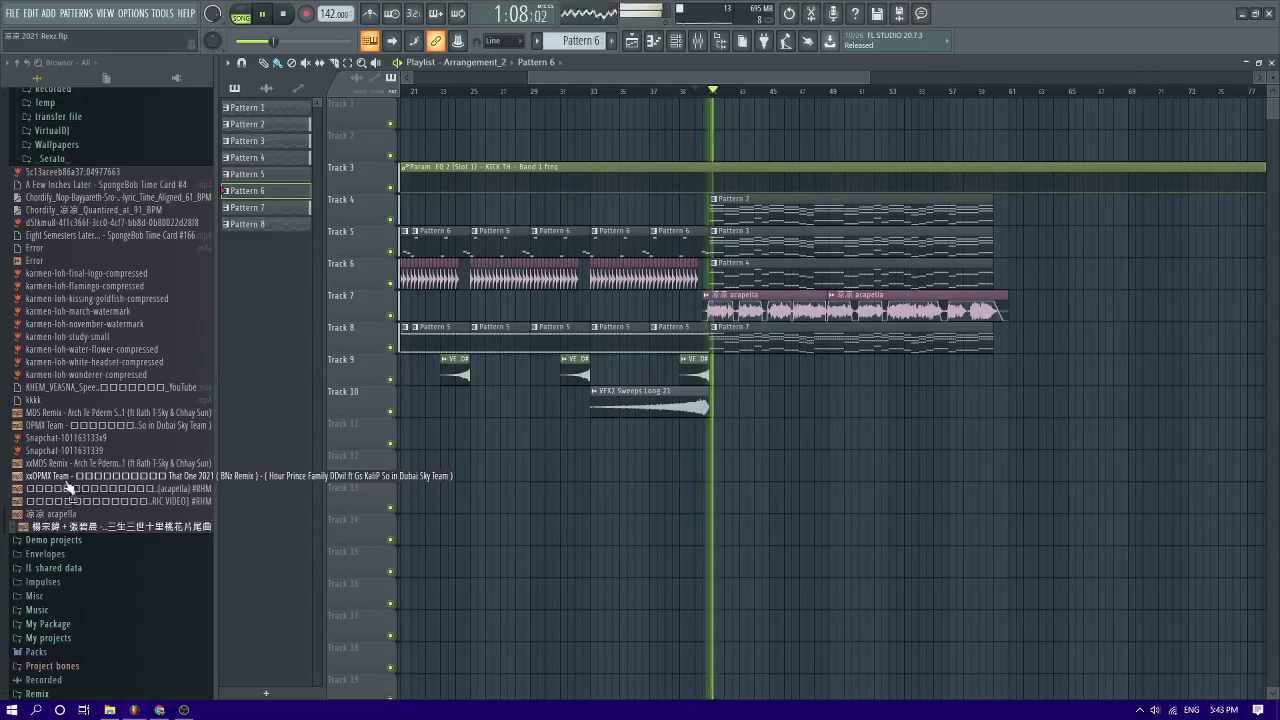
Browse the sample library to the Vengeance folder and look through its sample packs
scroll(76, 470, "up", 4)
scroll(676, 270, "down", 3)
scroll(45, 331, "up", 3)
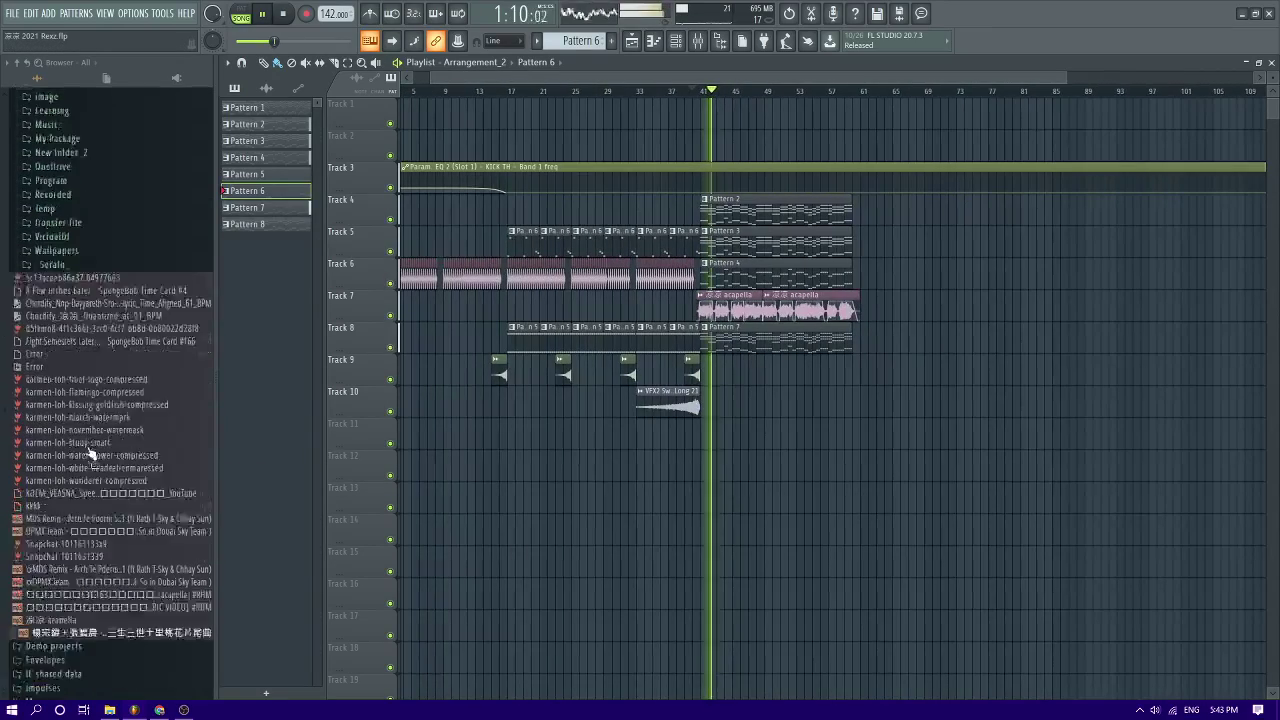
scroll(45, 331, "down", 15)
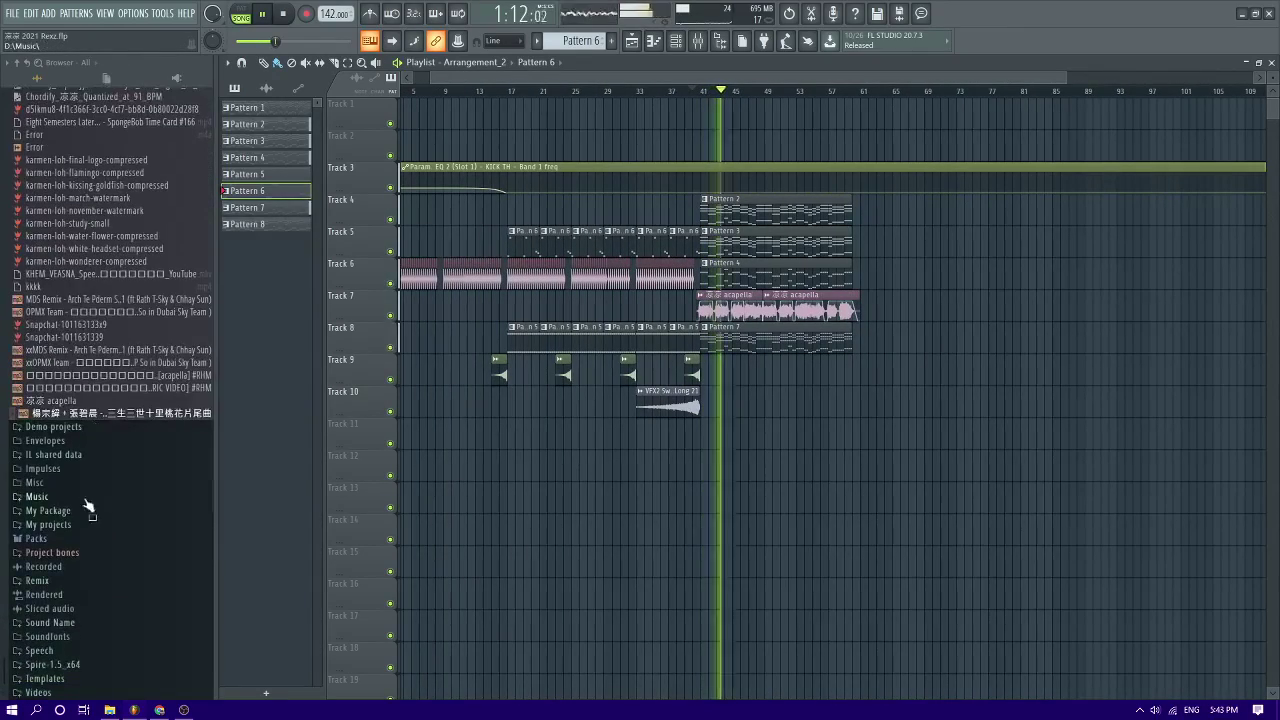
left_click(64, 484)
scroll(76, 488, "down", 6)
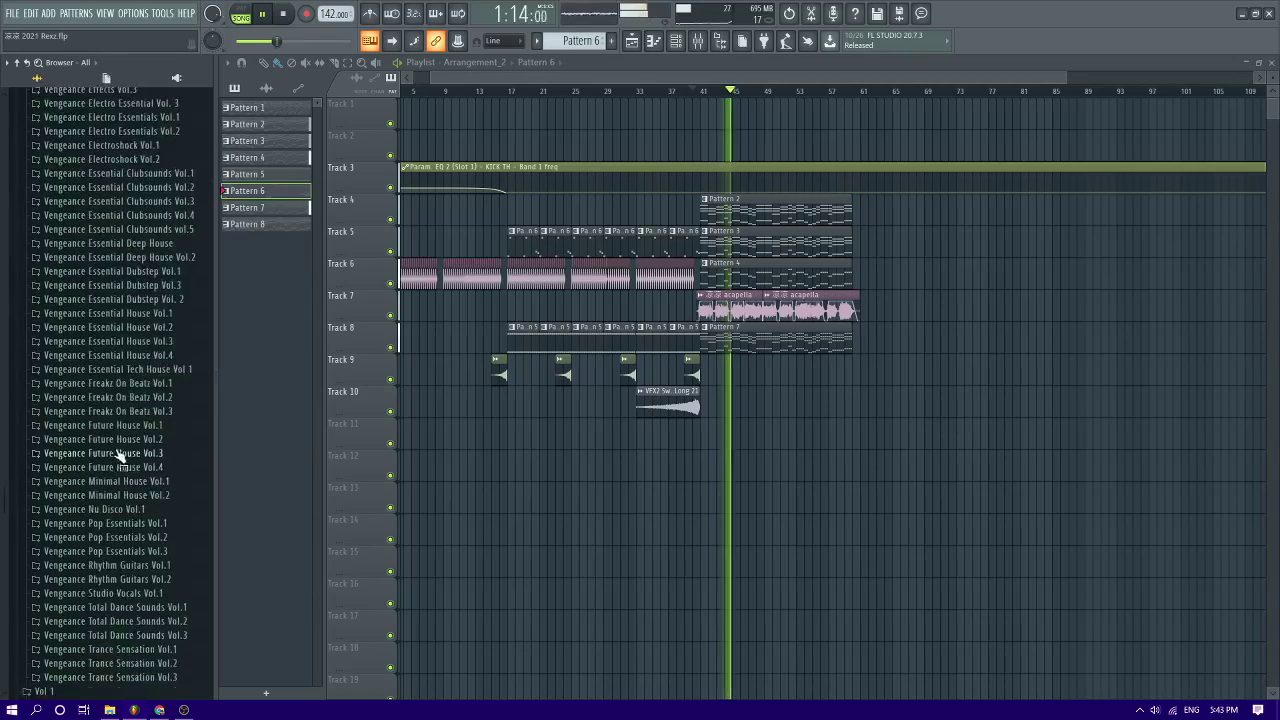
scroll(122, 454, "up", 7)
scroll(132, 450, "down", 2)
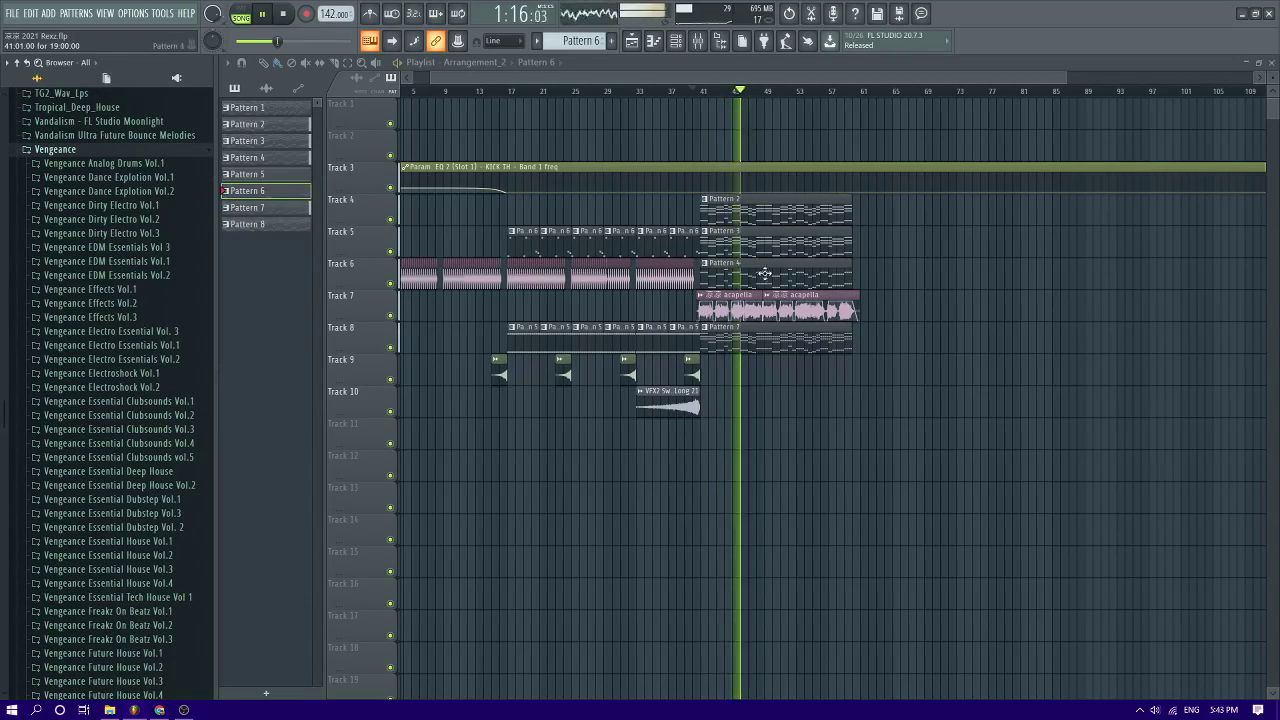
Examine the Nexus #2 chord notes of Pattern 2 in the piano roll during playback and return to the playlist
double_click(737, 206)
key("ctrl+a")
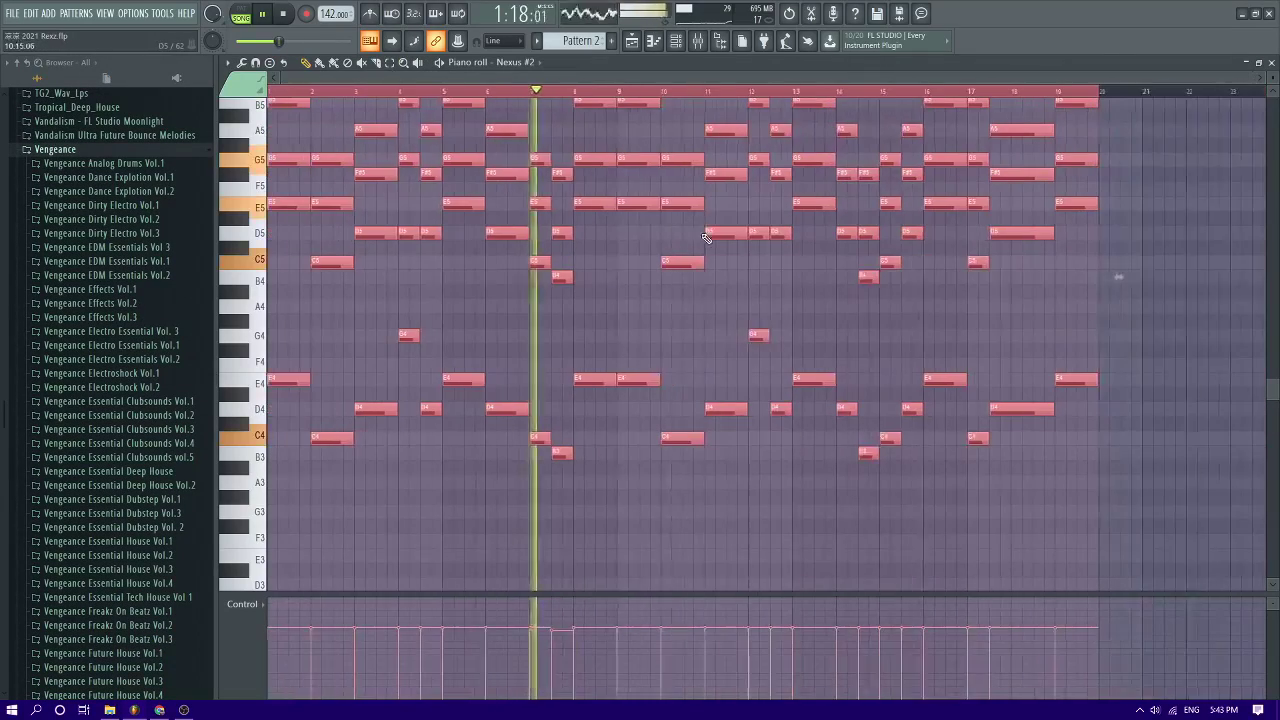
scroll(1015, 394, "up", 3)
left_click(1013, 358, "ctrl")
scroll(975, 384, "up", 3)
scroll(968, 385, "down", 2)
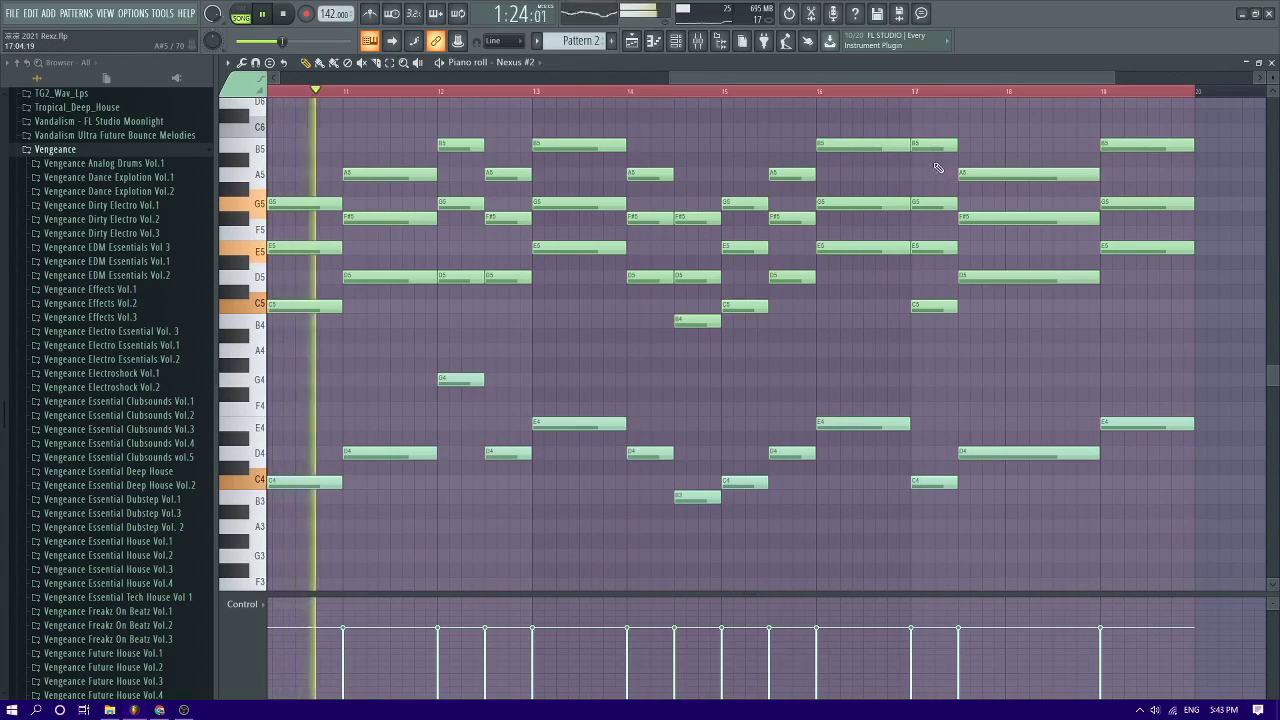
scroll(940, 360, "down", 3, "ctrl")
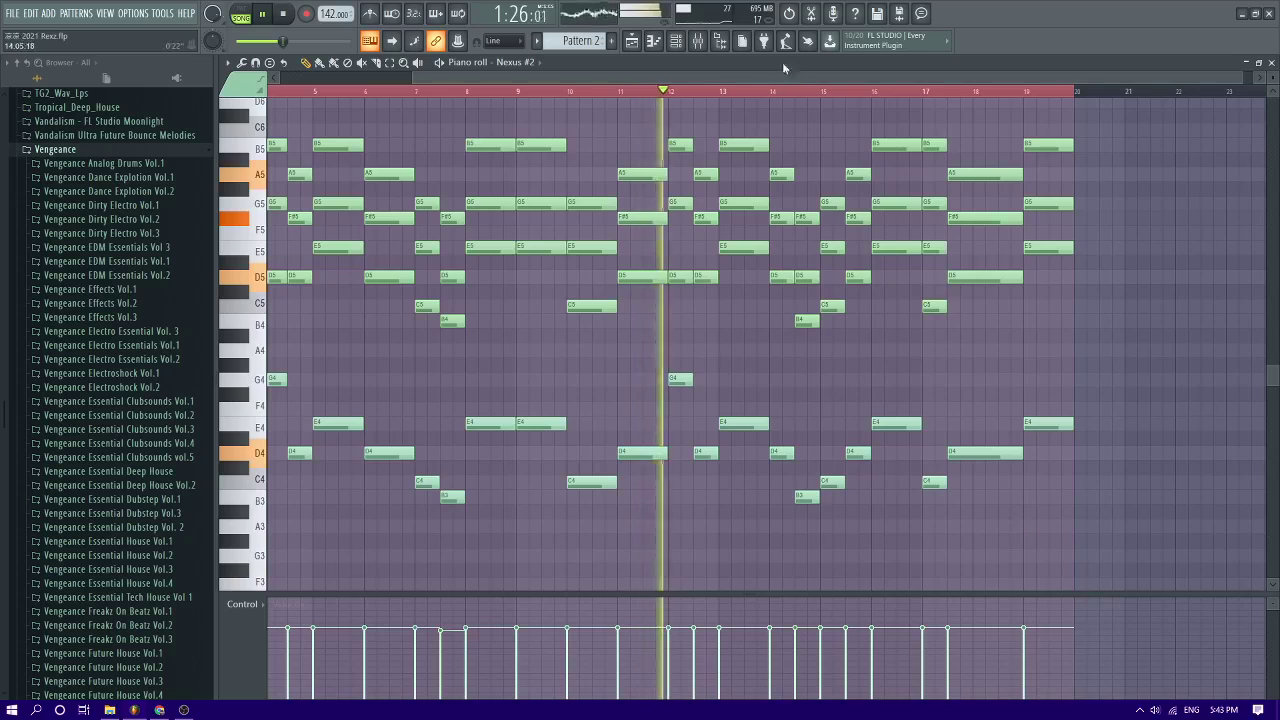
key("F5")
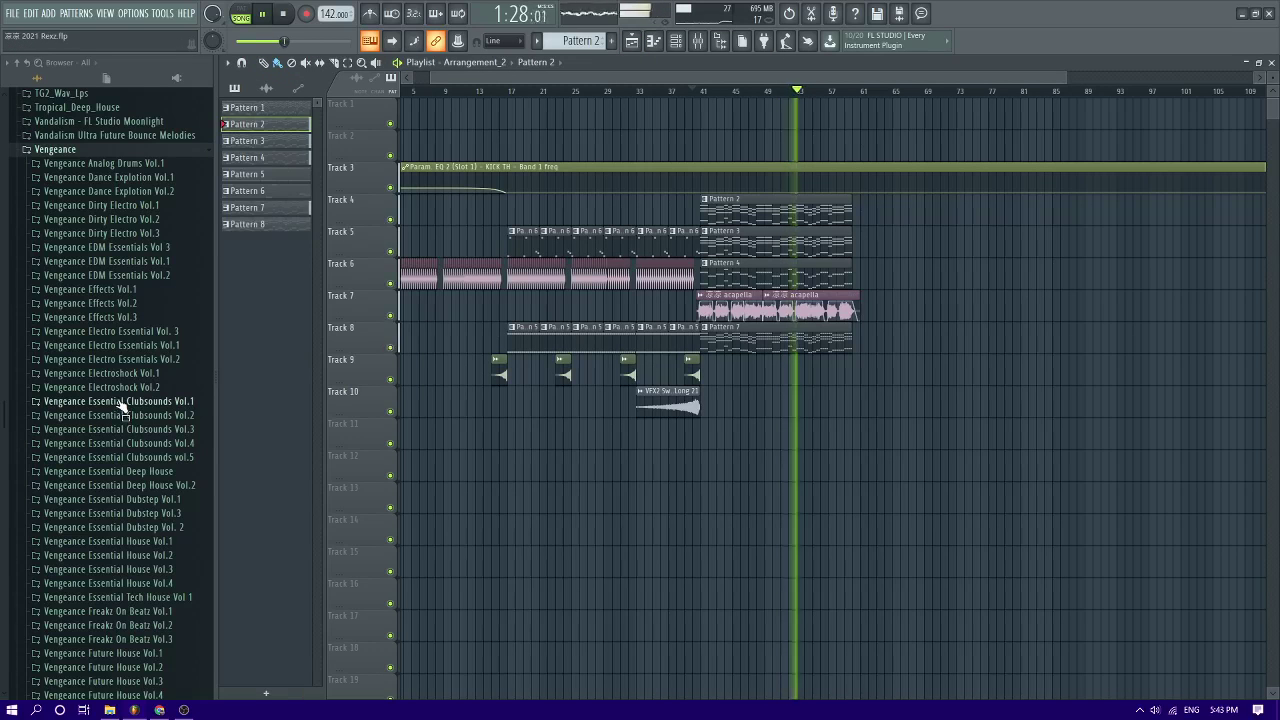
Open the VEC4 Sweeps Down folder within the effects of Vengeance Essential Clubsounds Vol.4 and audition its samples against the replayed arrangement
scroll(128, 375, "down", 5)
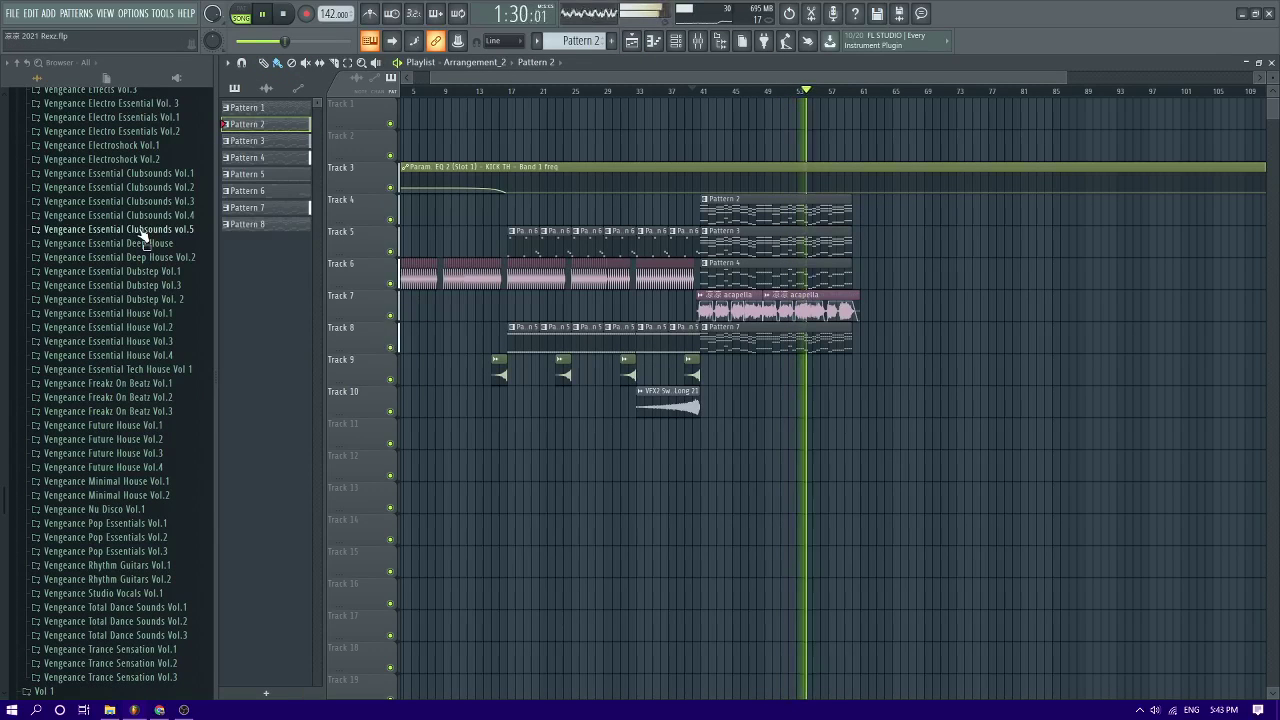
key("space")
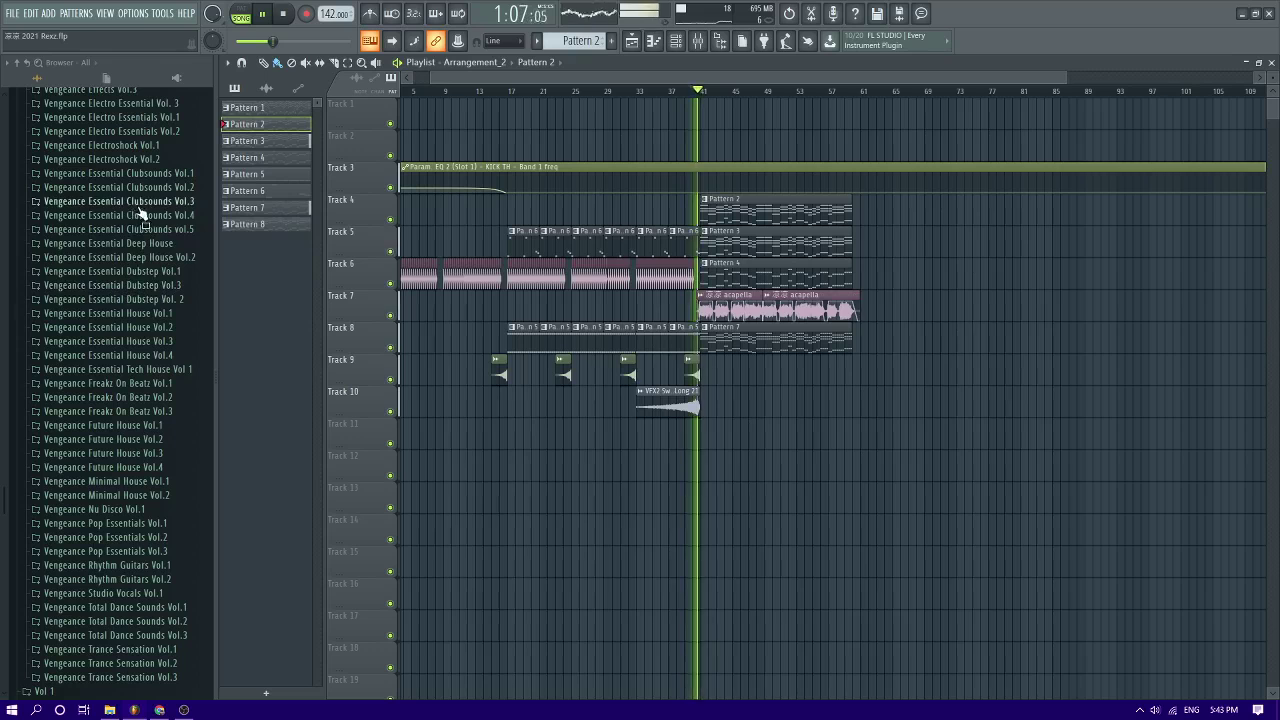
left_click(133, 215)
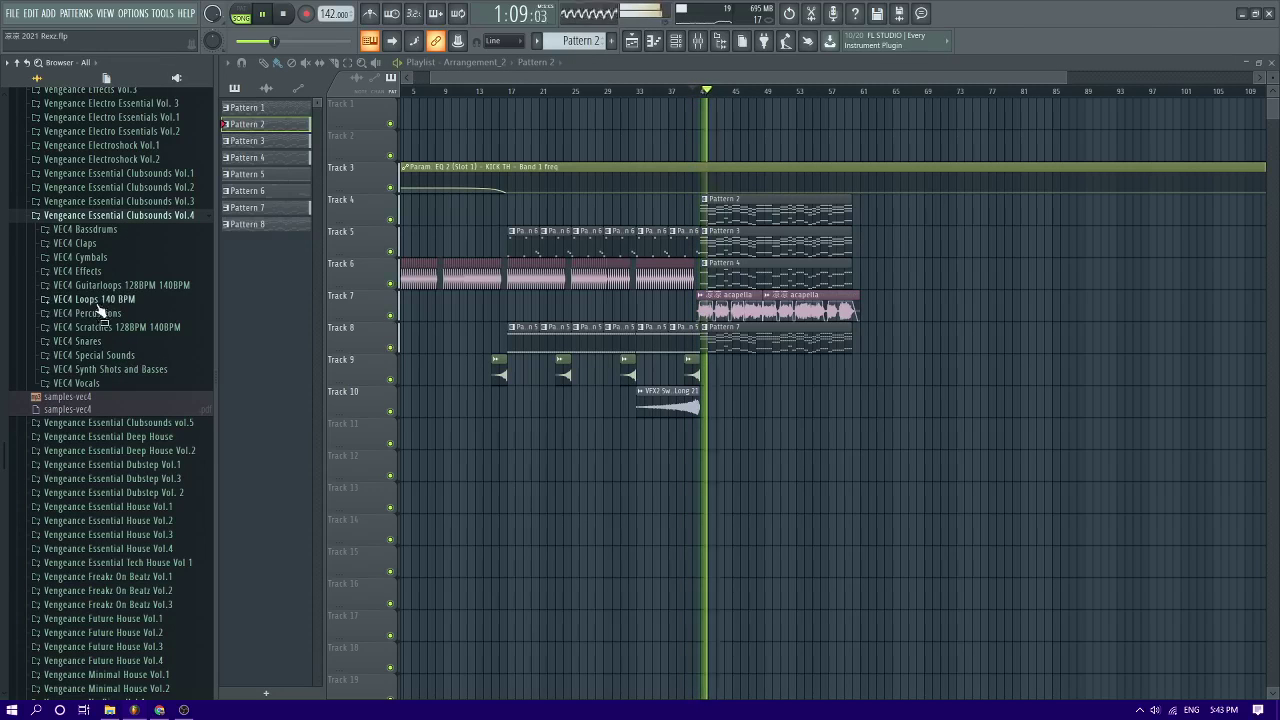
left_click(93, 273)
left_click(110, 384)
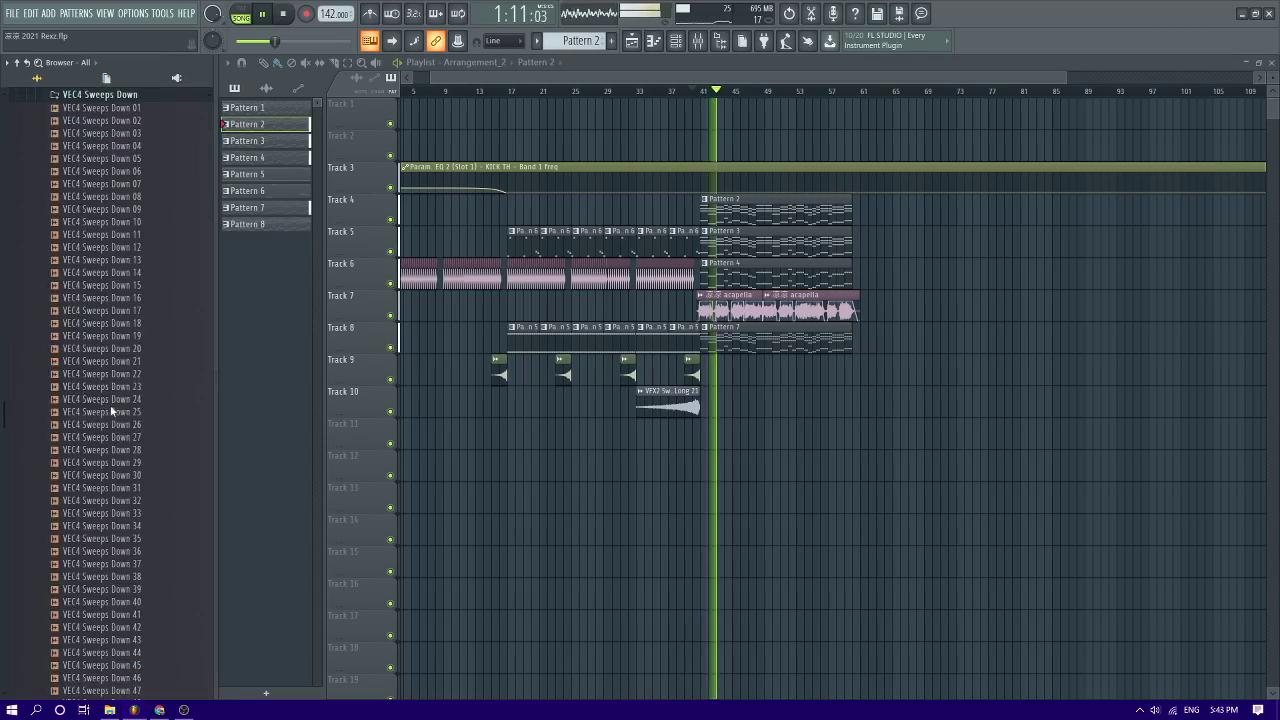
left_click(111, 400)
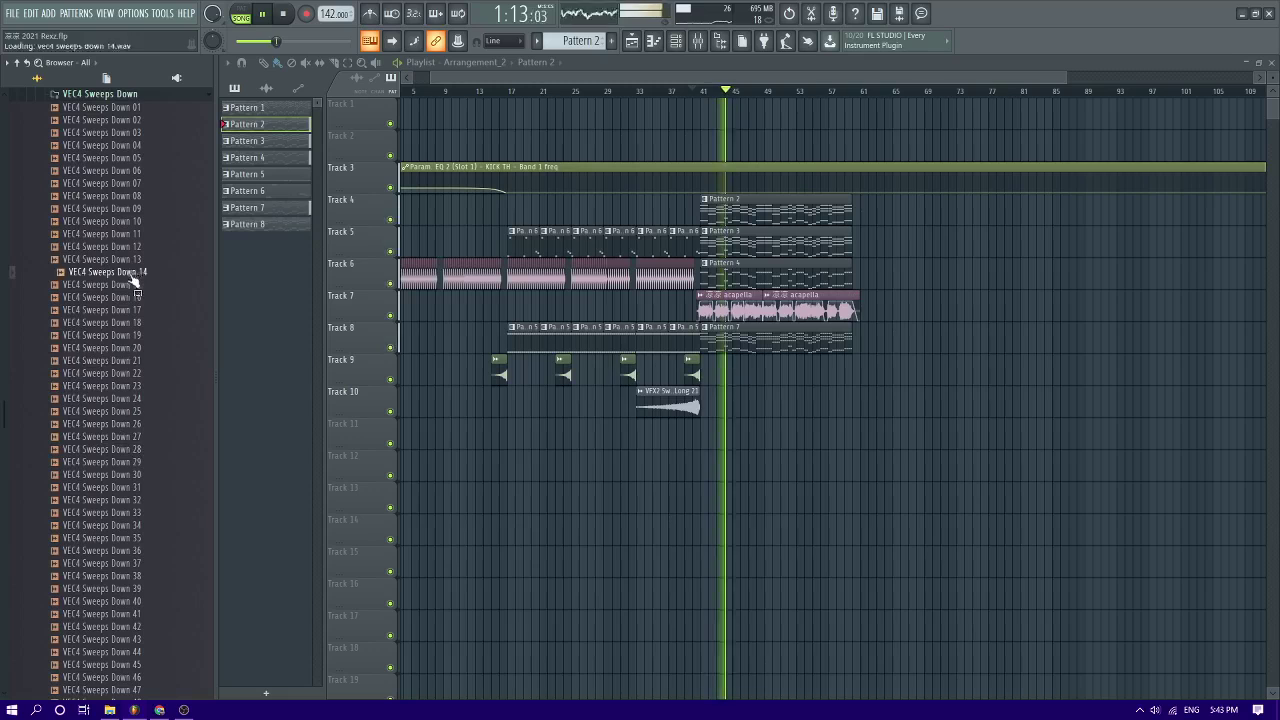
Place the VEC4 Sweeps Down 18 sample on Track 11 at bar 41 and lower its channel volume
left_click_drag(100, 322, 697, 428)
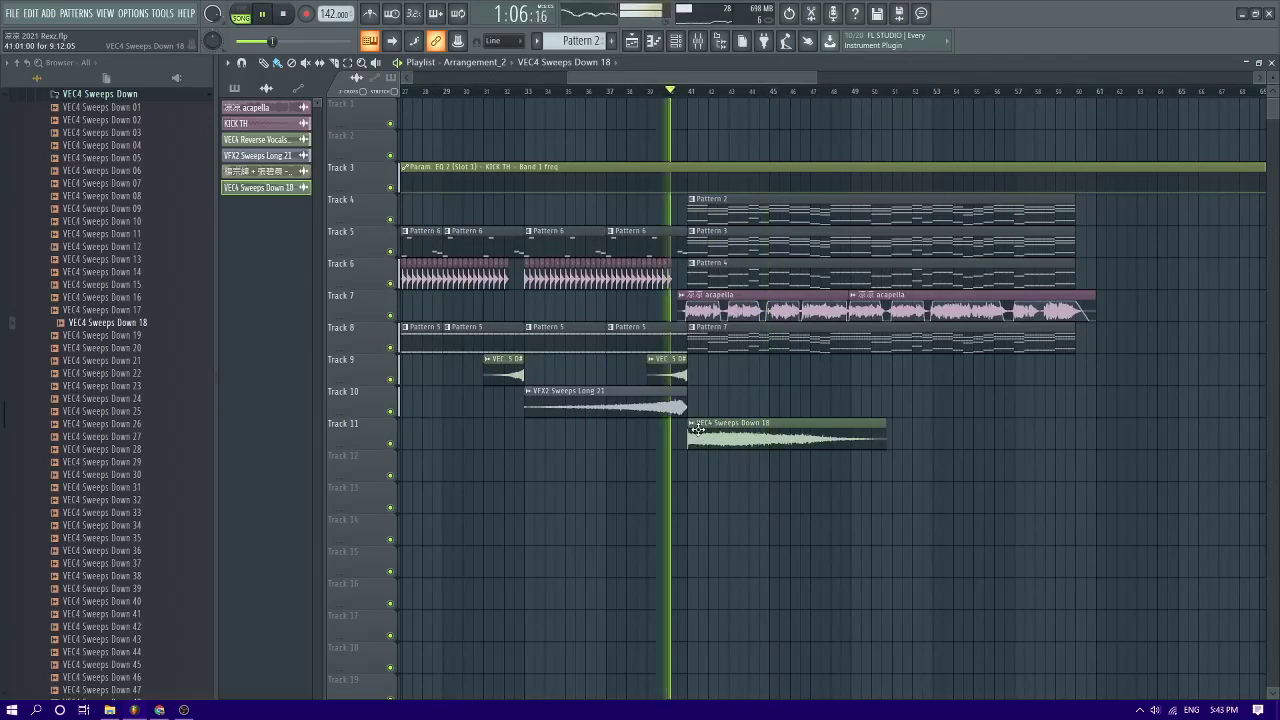
double_click(695, 428)
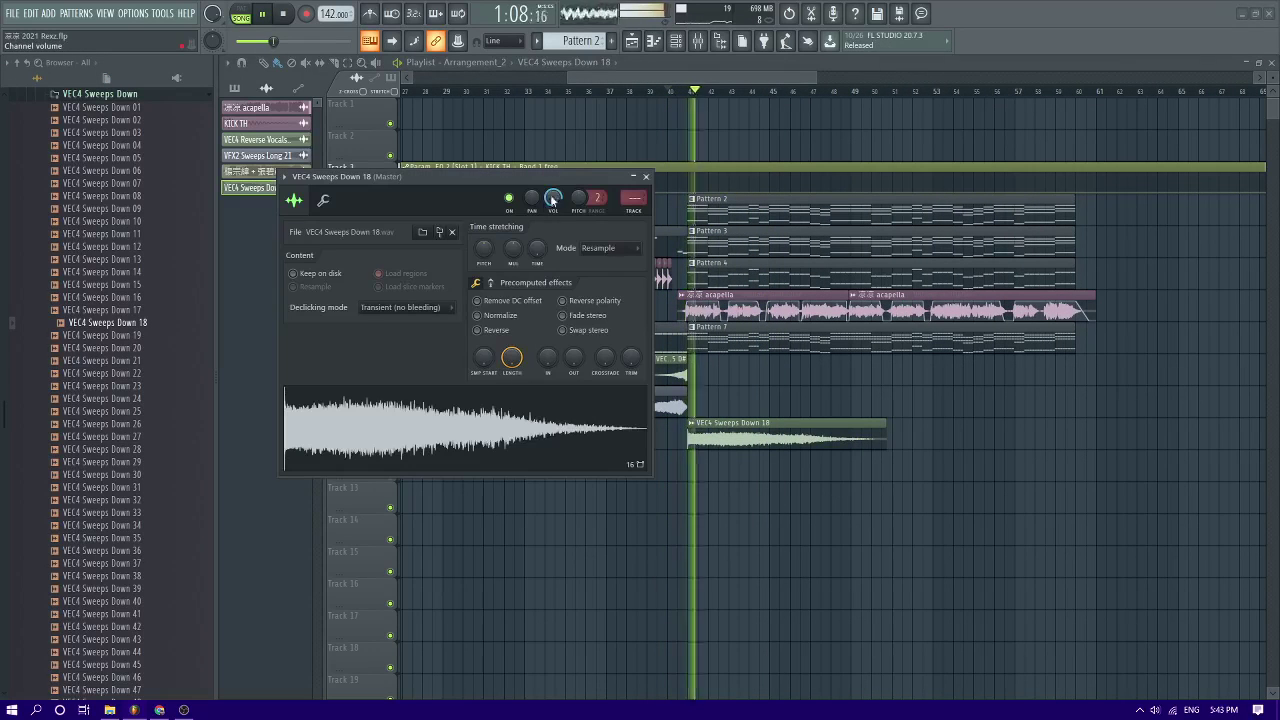
key("Escape")
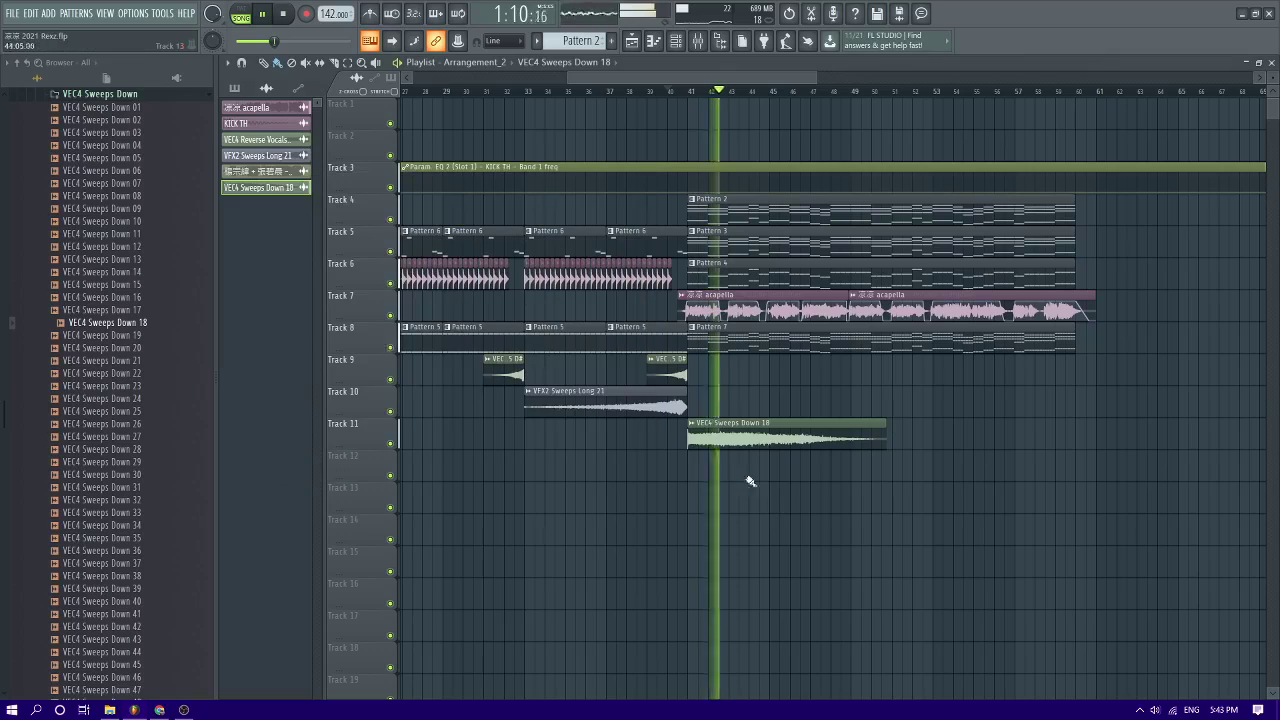
Time-stretch the VEC4 Sweeps Down 18 clip on Track 11 to 8 bars and check its channel settings
left_click(691, 425)
left_click(817, 511)
left_click(643, 420)
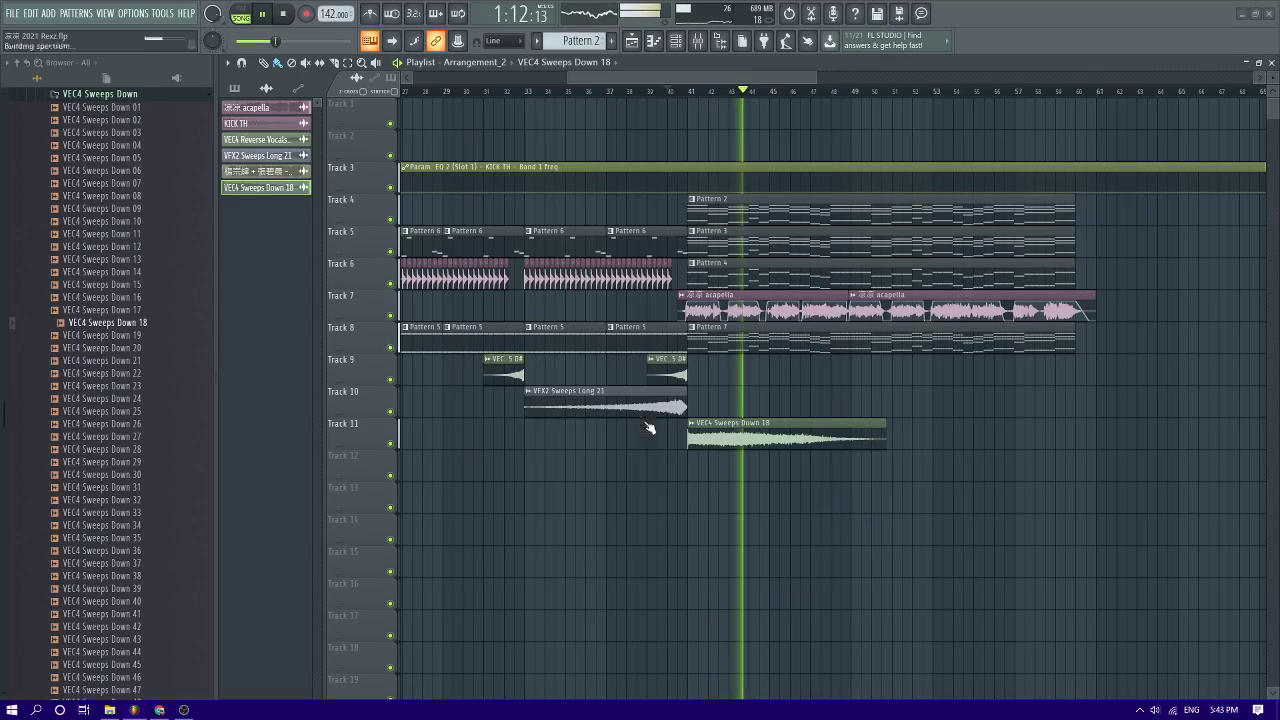
double_click(798, 440)
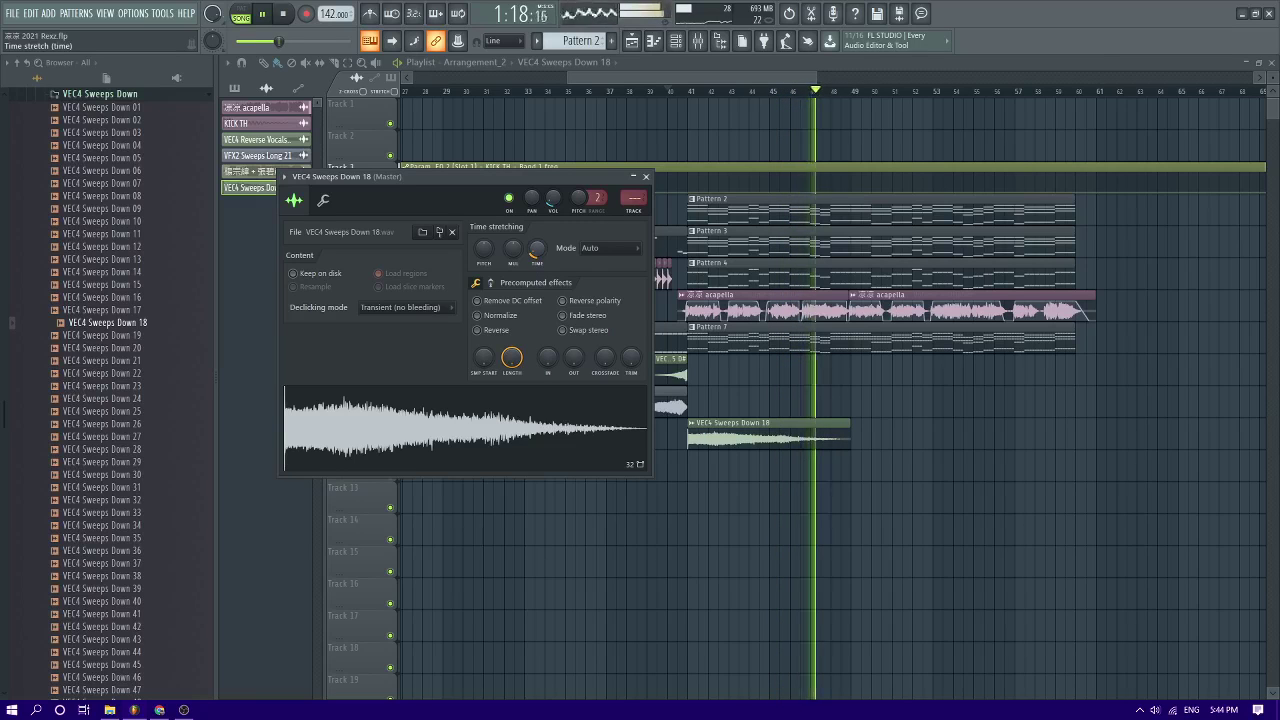
key("Escape")
Copy the VEC4 Sweeps Down 18 clip to bar 49 on Track 11 and the VEC4 Reverse Vocals 05 D# clip to bar 47 on Track 9
left_click_drag(818, 443, 978, 438)
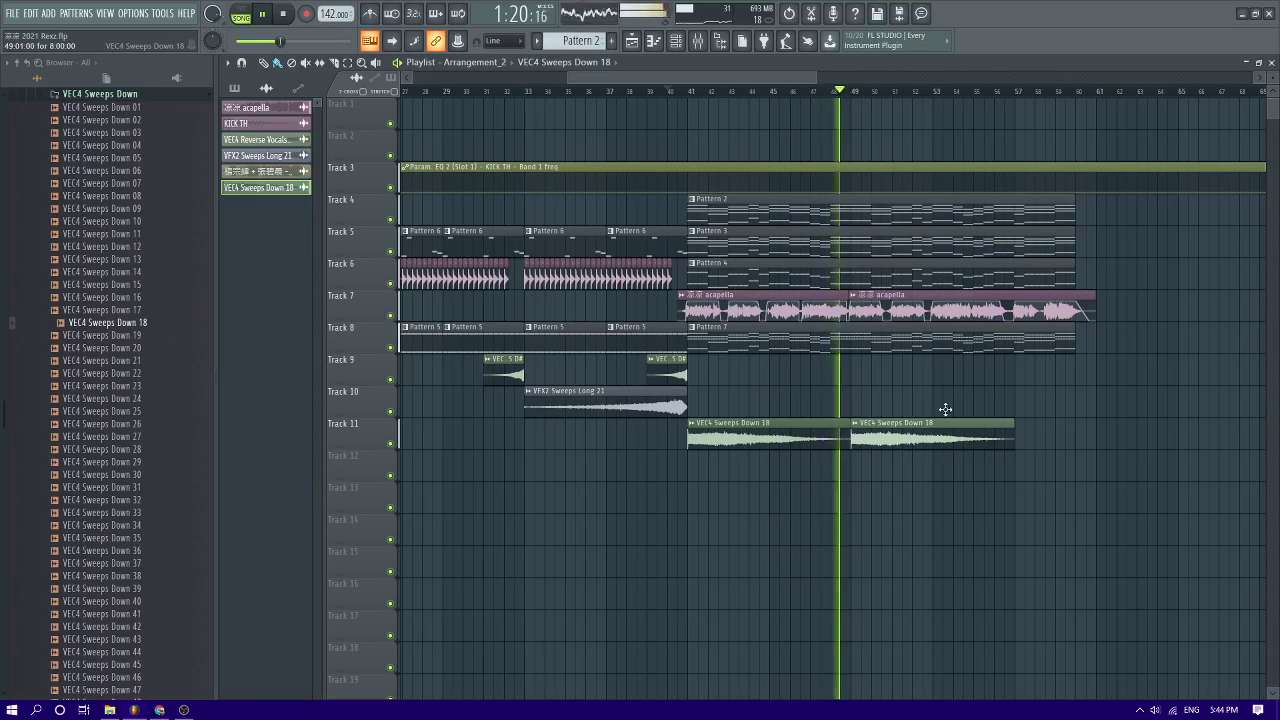
left_click_drag(668, 376, 830, 376)
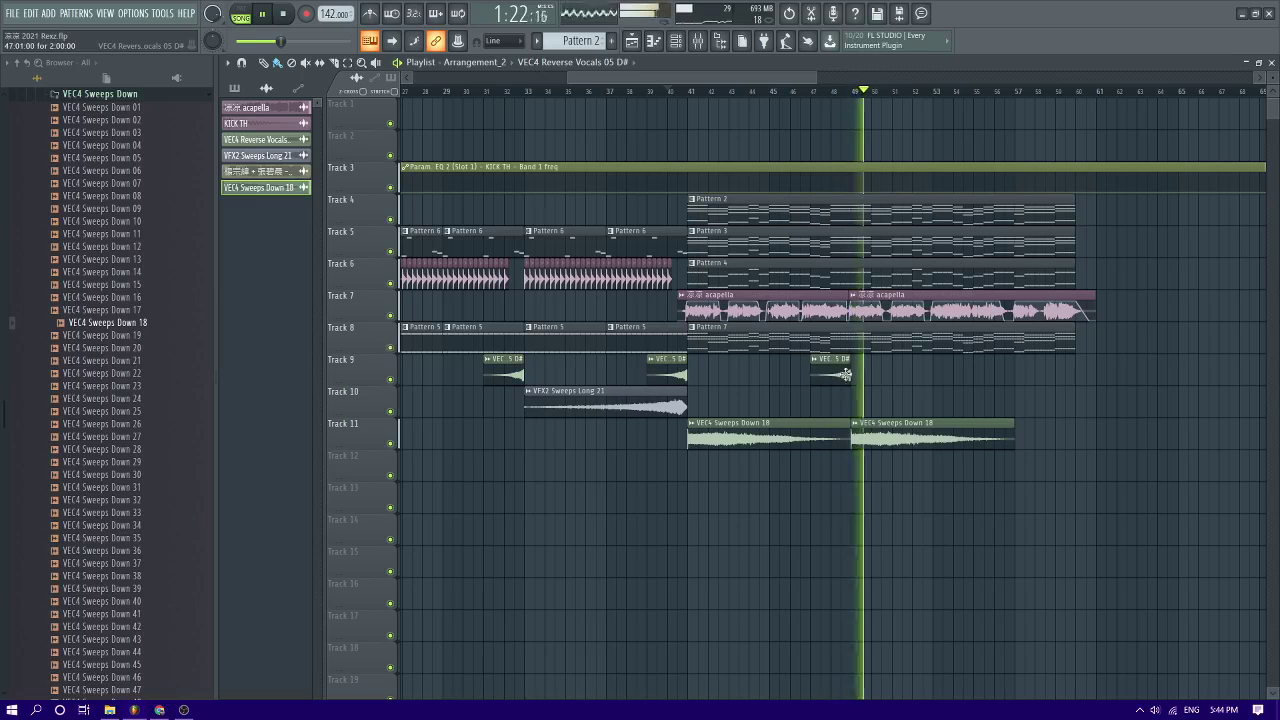
Play back the section between bars 41 and 57 and check how the added sweeps and reverse vocals sit
key("space")
scroll(930, 394, "up", 3)
scroll(944, 390, "down", 3)
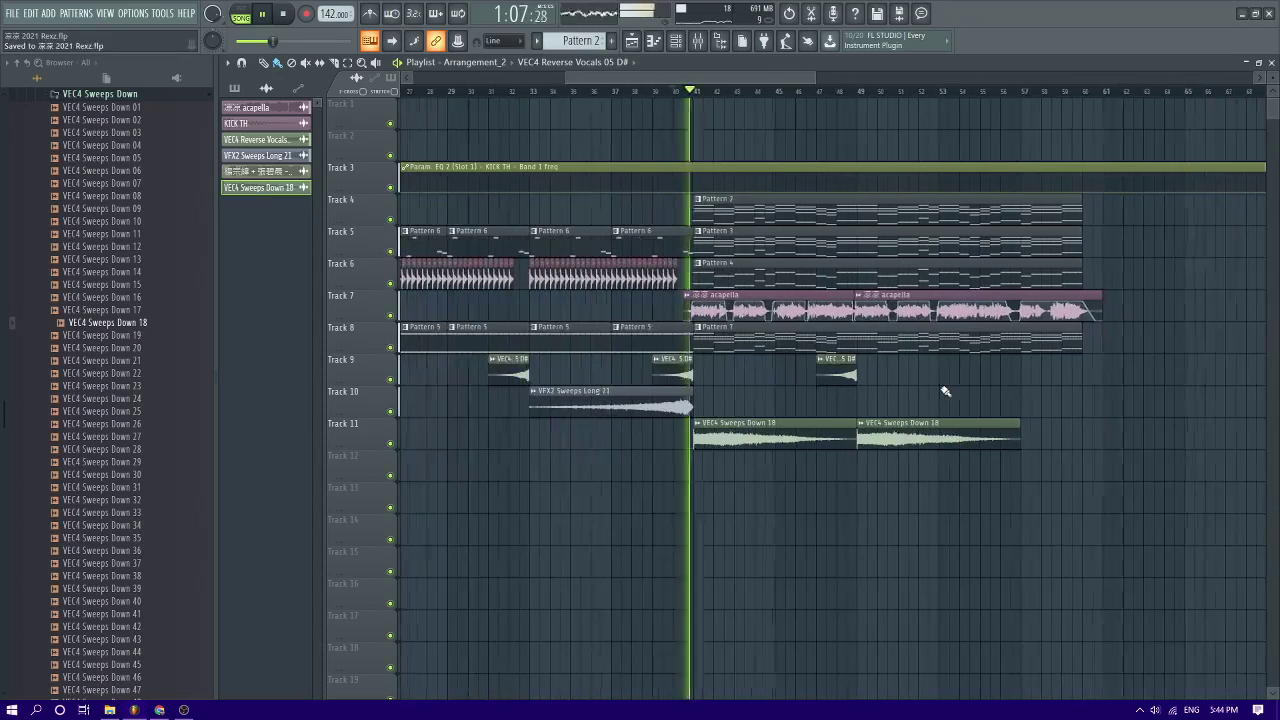
scroll(946, 388, "up", 1)
key("space")
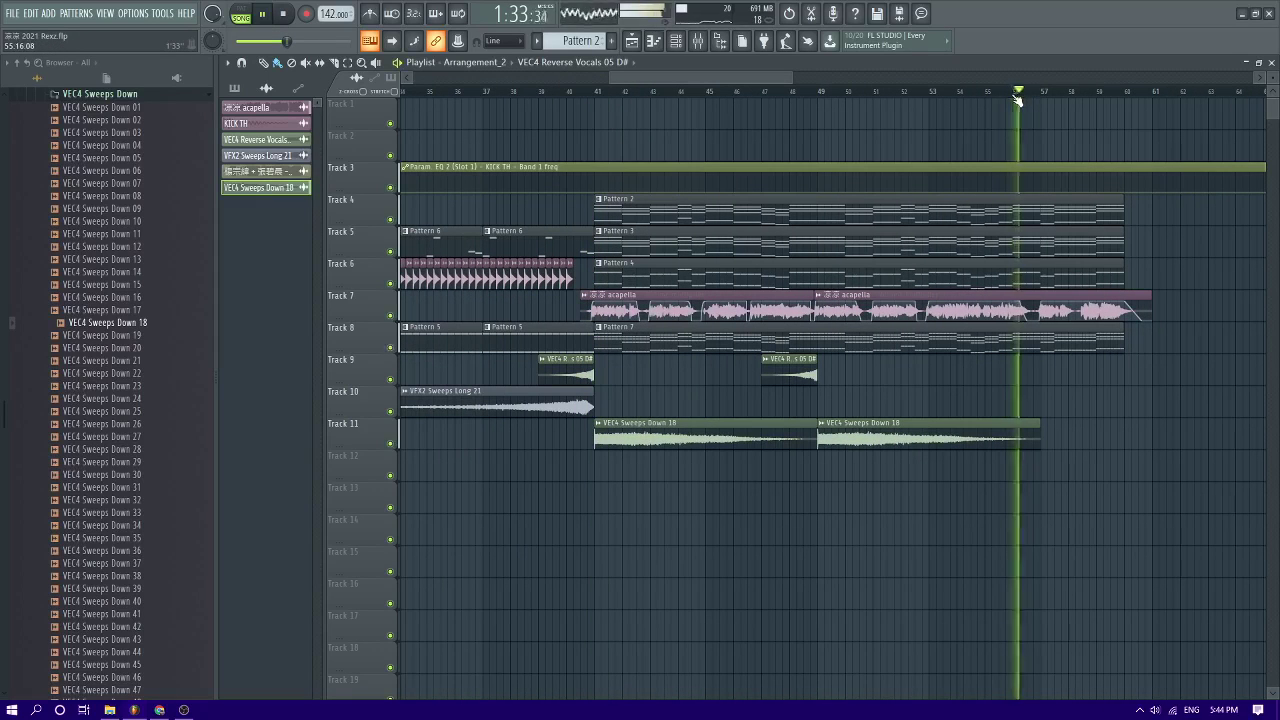
left_click(847, 96)
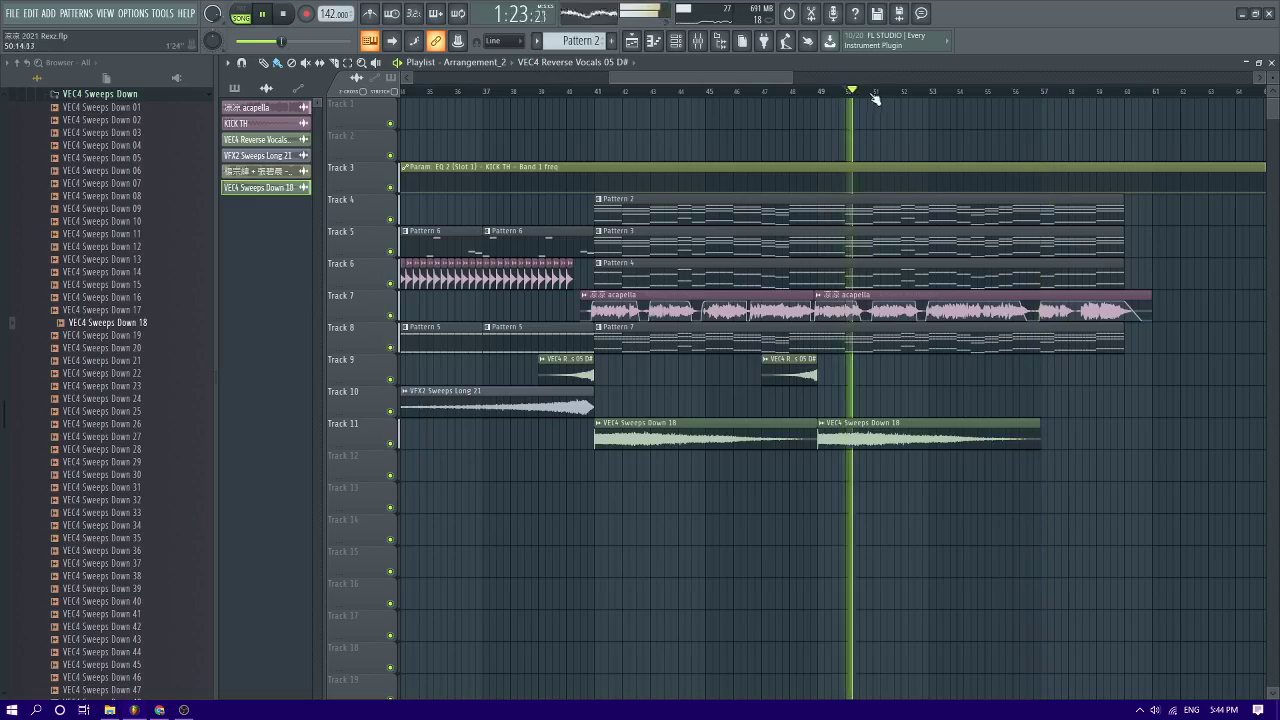
scroll(912, 149, "up", 2)
scroll(918, 145, "down", 1)
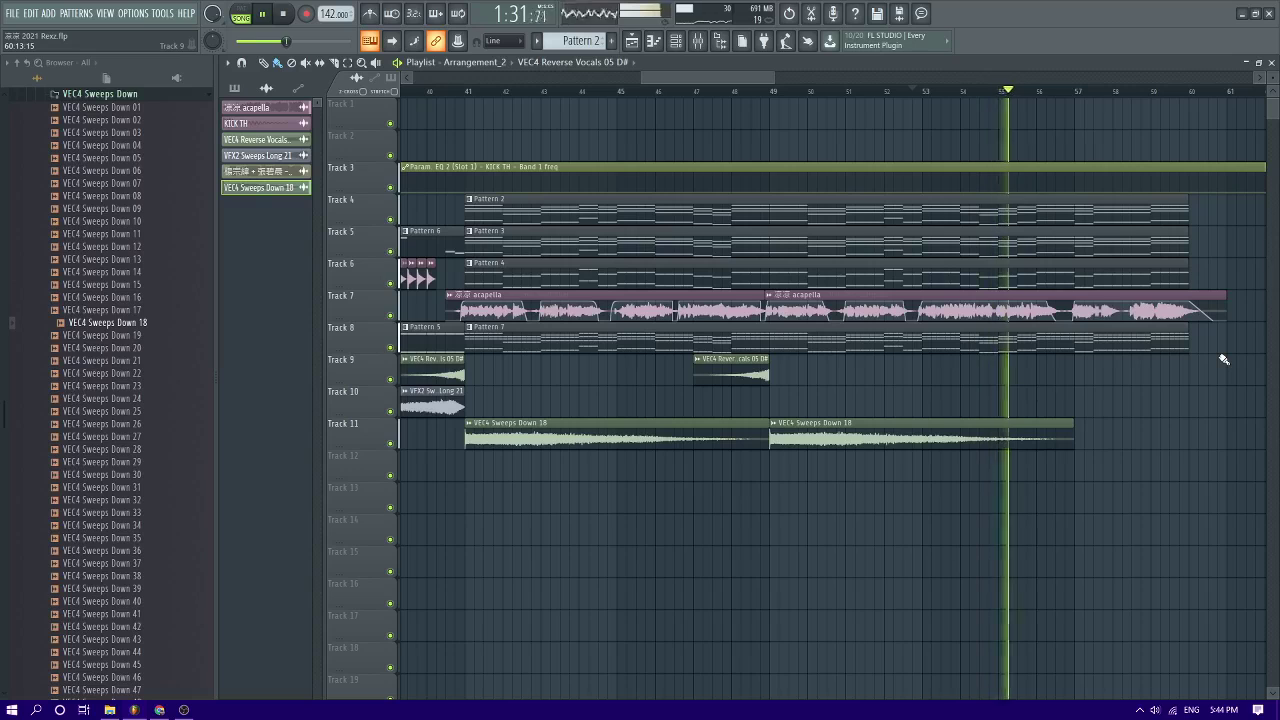
key("space")
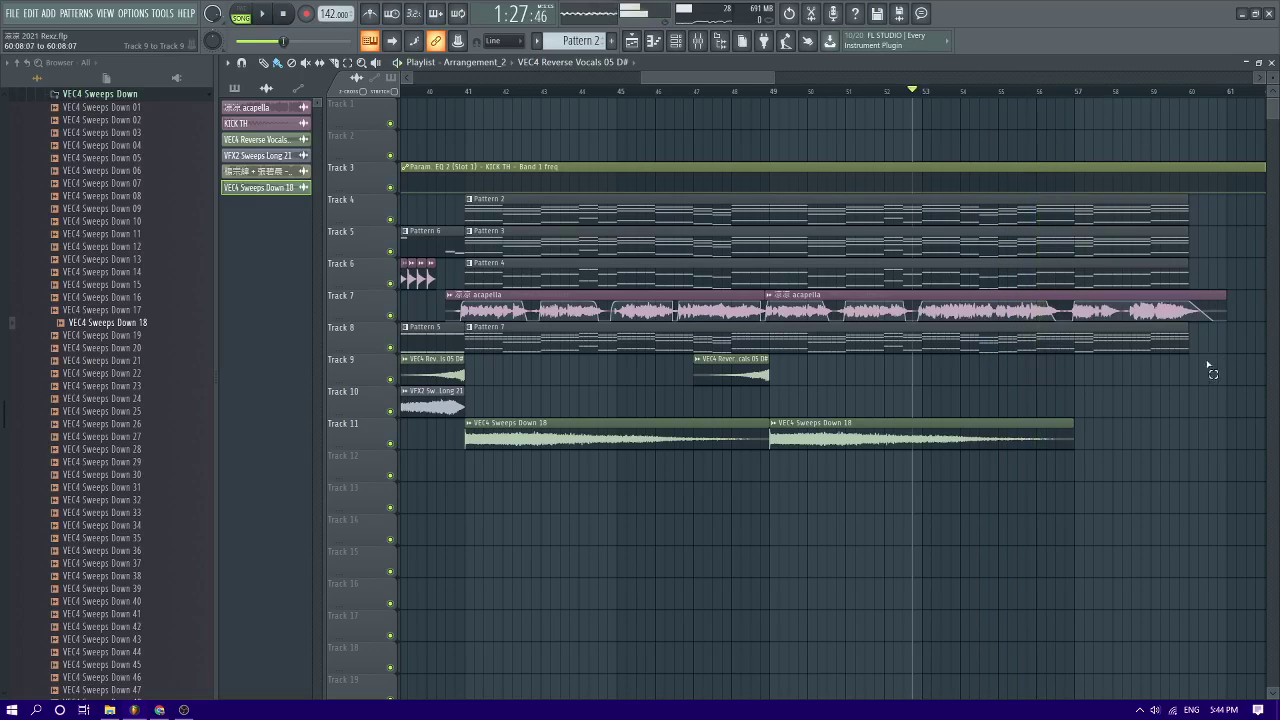
Slice the pattern and acapella clips on Tracks 4 to 8 at bar 57 and delete the pieces beyond it
left_click_drag(1209, 370, 1136, 228)
left_click(1212, 237, "ctrl")
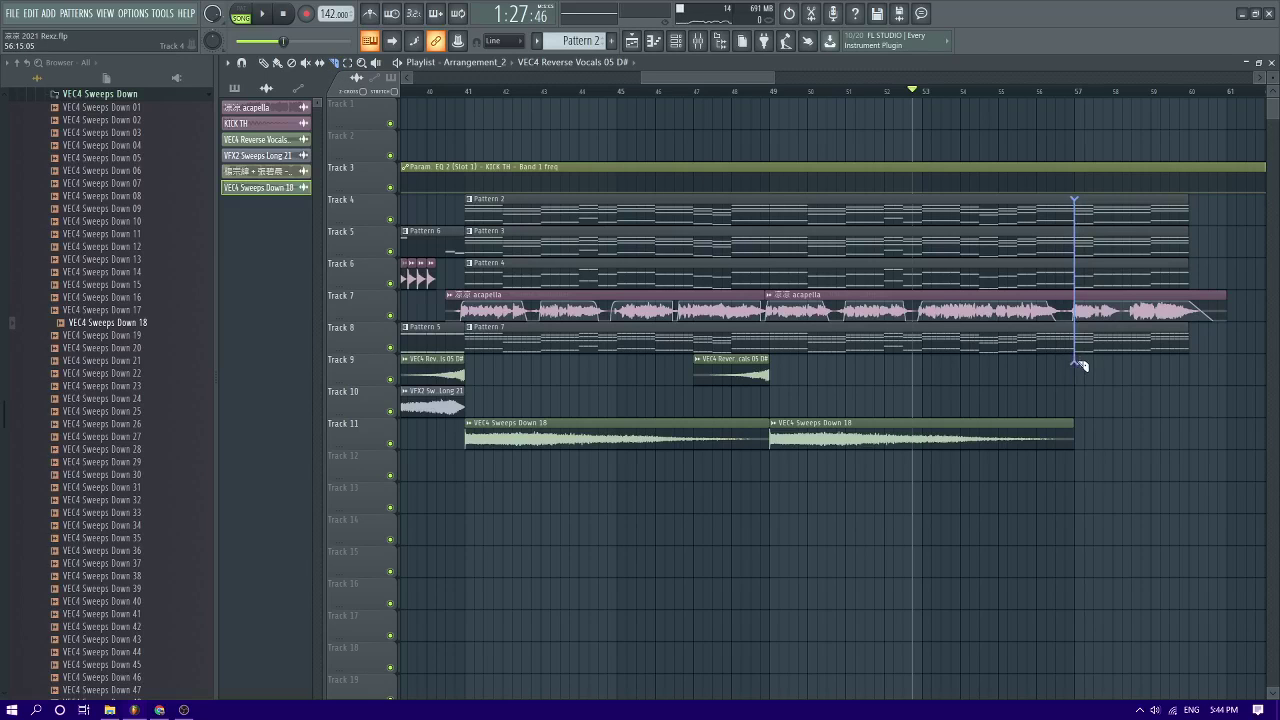
scroll(772, 299, "down", 3)
left_click(278, 63)
scroll(851, 312, "up", 2)
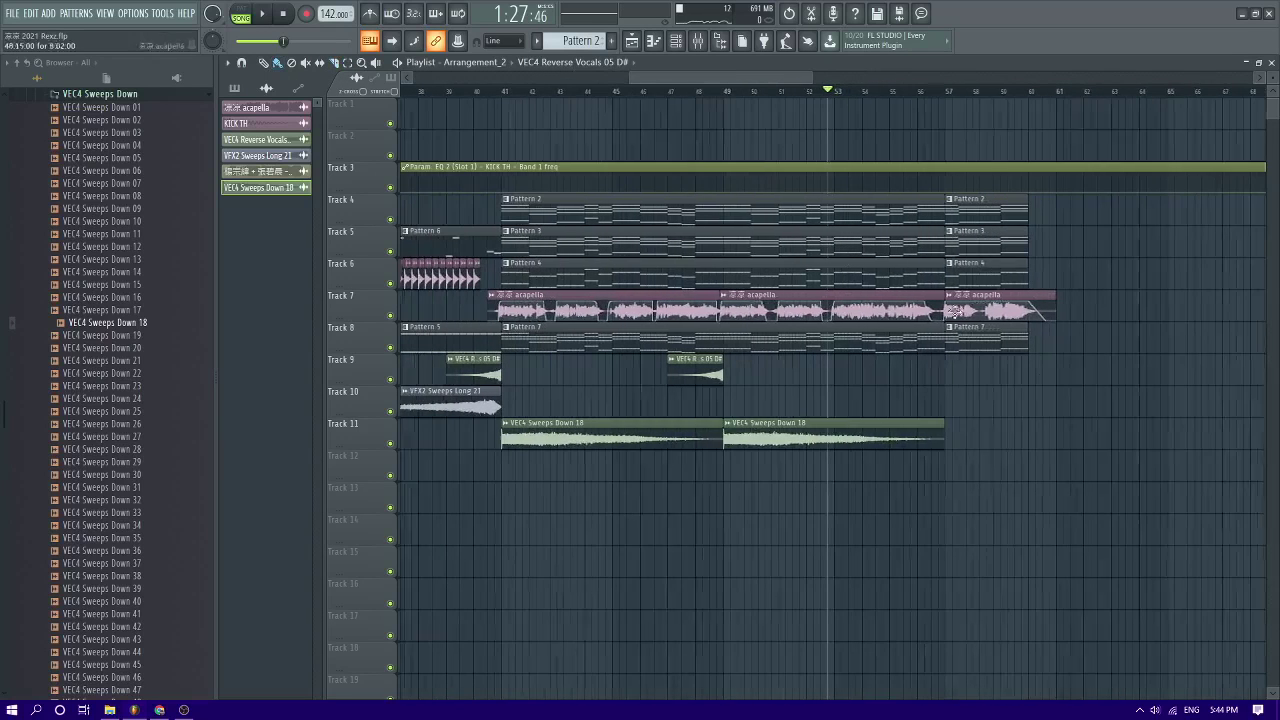
right_click(1020, 341)
right_click(989, 217)
Try to shorten the ends of the pattern and acapella clips on Tracks 4 to 8 just before bar 57
scroll(957, 300, "up", 3)
left_click_drag(948, 383, 926, 225)
left_click(934, 209)
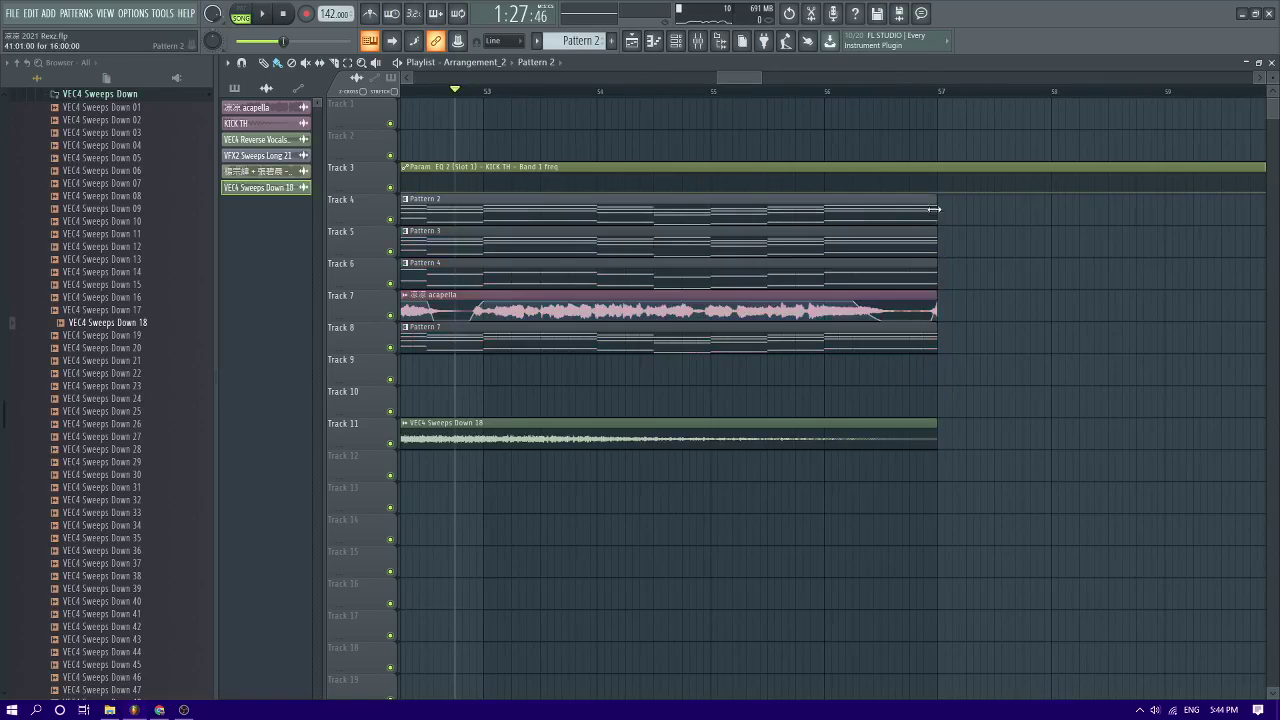
key("ctrl+z")
left_click_drag(979, 333, 921, 219)
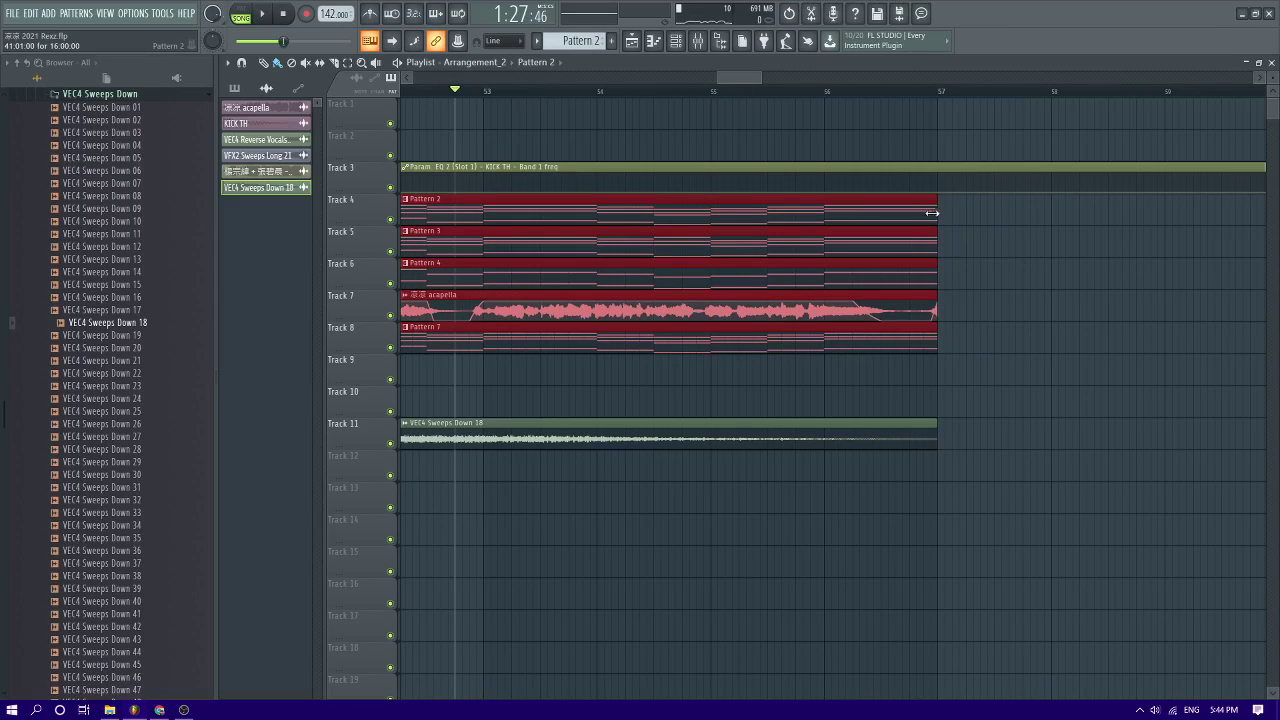
left_click(972, 283)
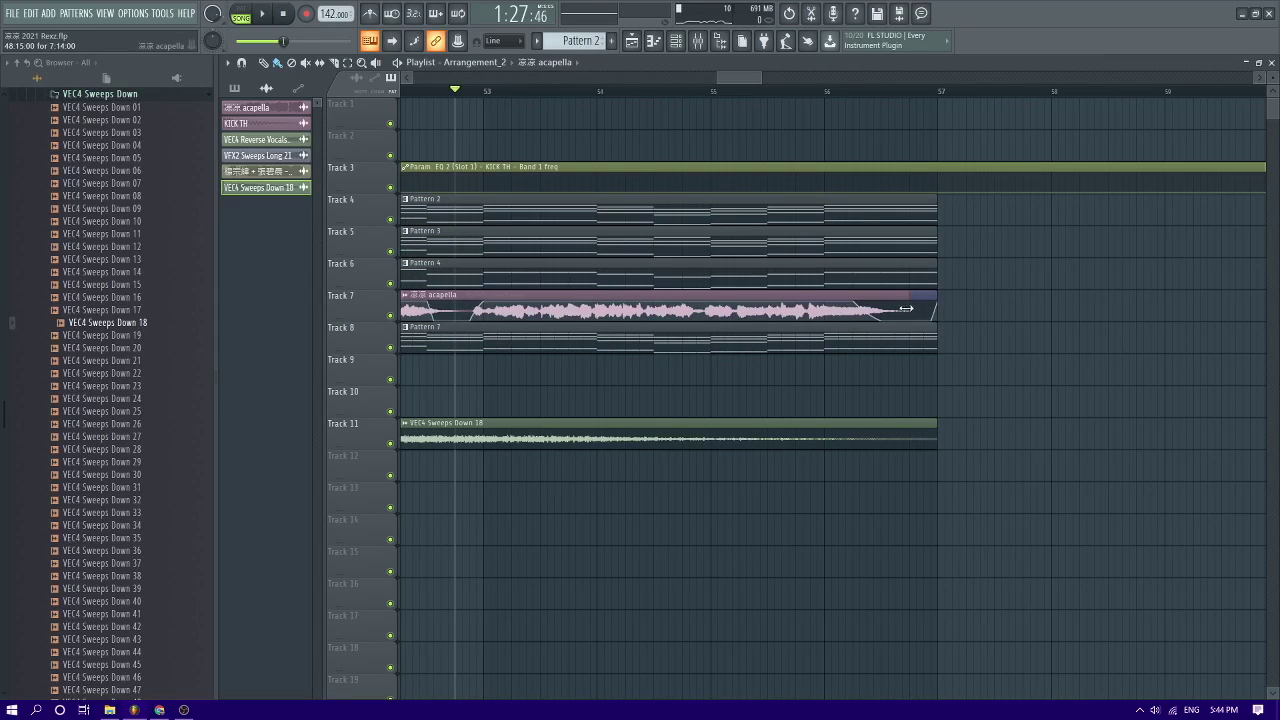
Play the ending leading up to bar 57 and review the whole trimmed arrangement
scroll(975, 317, "down", 2)
key("space")
scroll(991, 314, "down", 4)
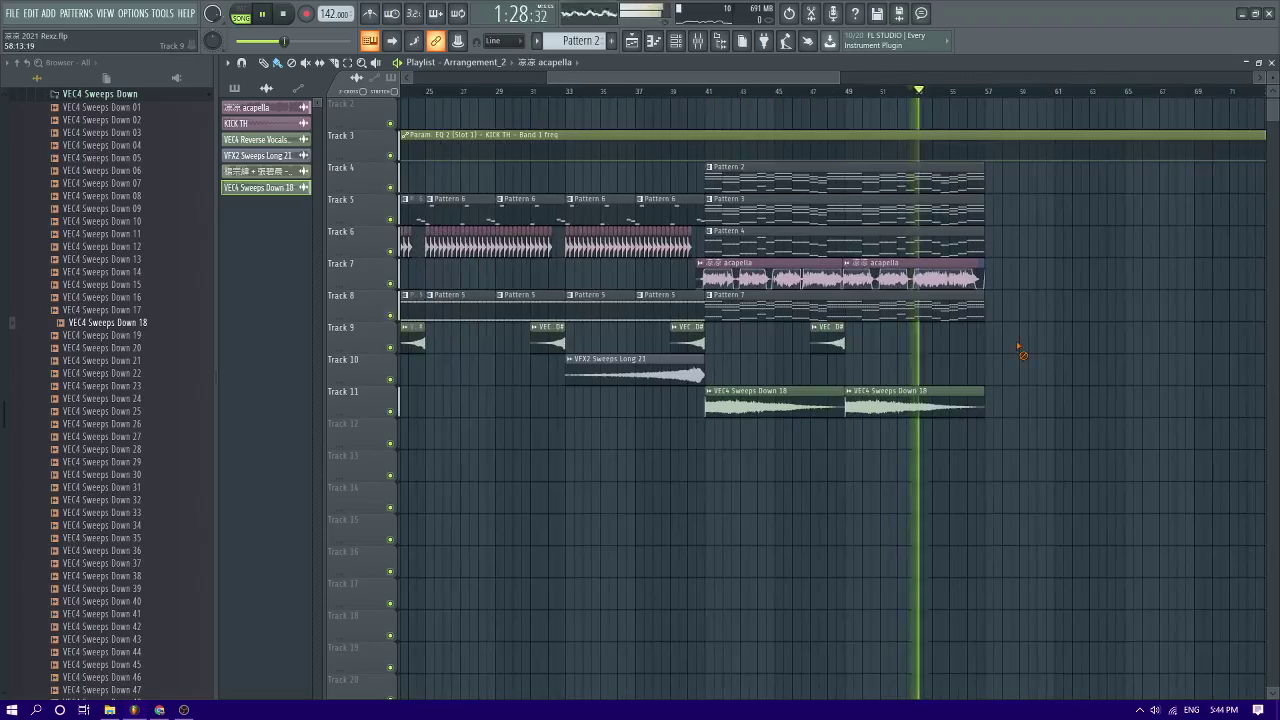
scroll(1022, 344, "right", 5)
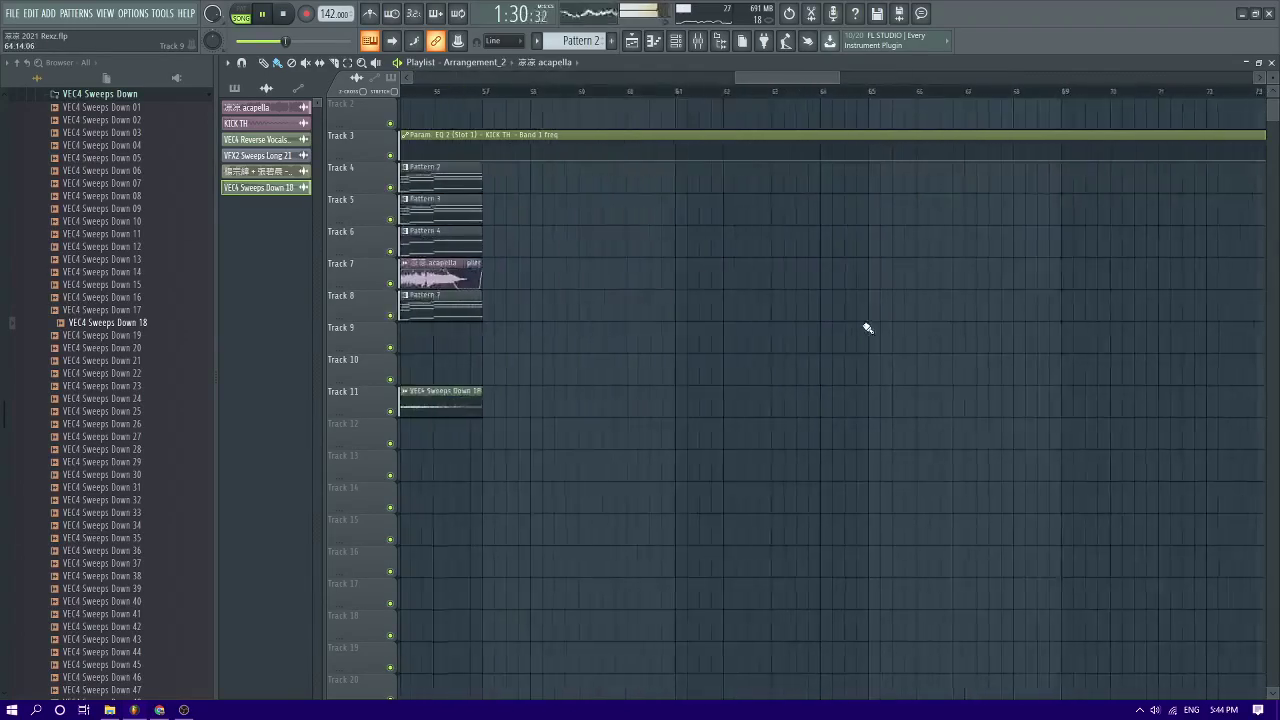
scroll(867, 329, "down", 3)
scroll(497, 249, "up", 2)
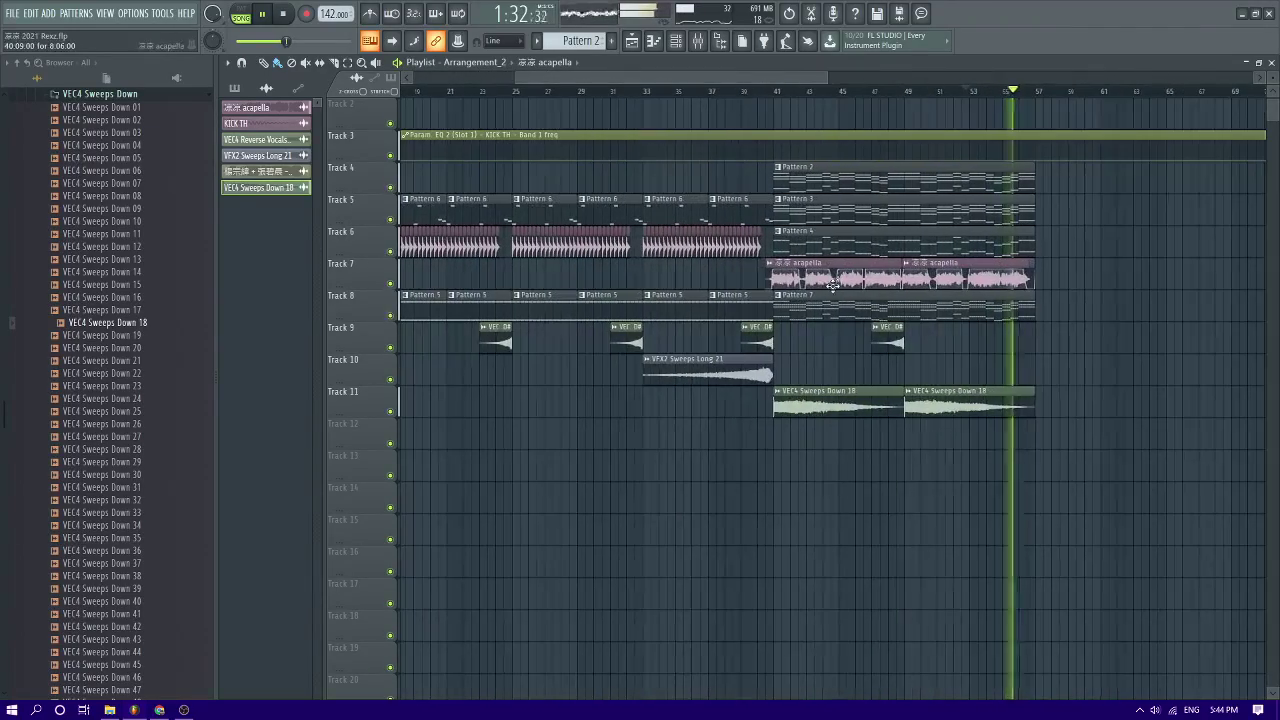
key("space")
scroll(112, 300, "up", 7)
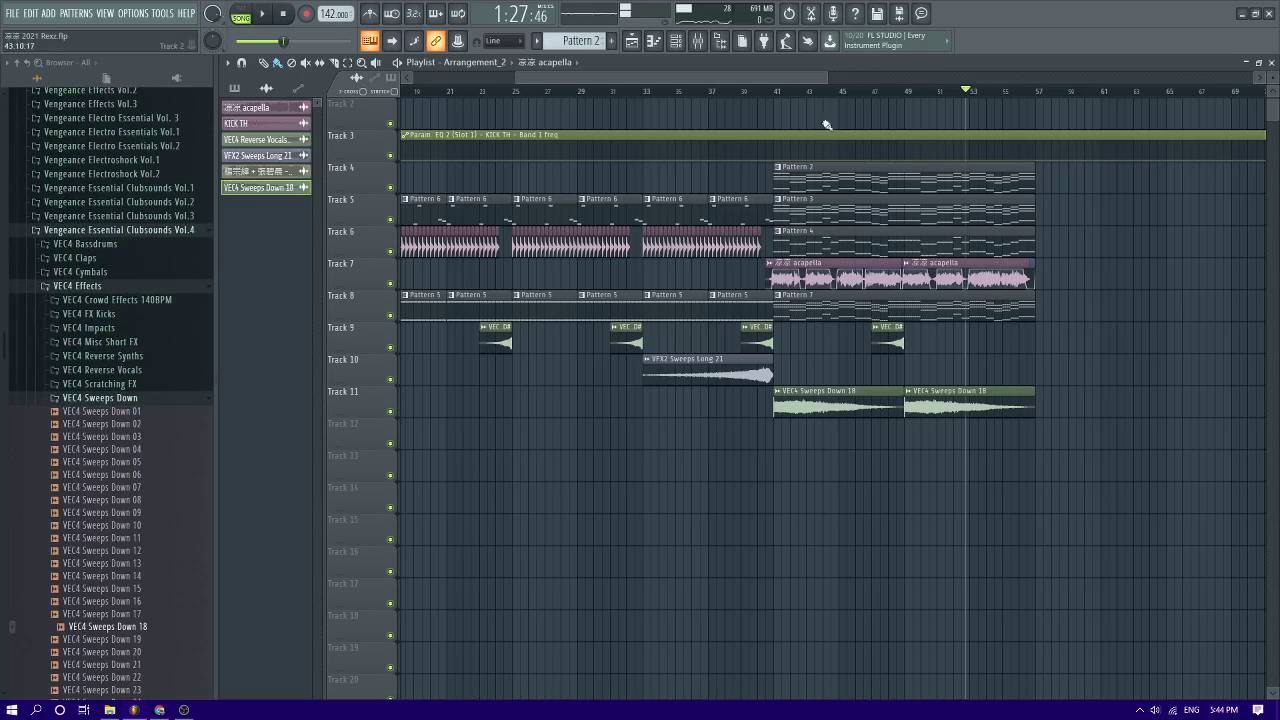
Move the clips of the bar 41 section down five tracks to Tracks 9–16 and copy a KICK TH group to bar 41 on Track 6
mouse_move(766, 234)
left_mouse_down()
mouse_move(633, 250)
mouse_move(644, 248)
left_mouse_up()
left_click_drag(1117, 450, 794, 340)
left_click(778, 263)
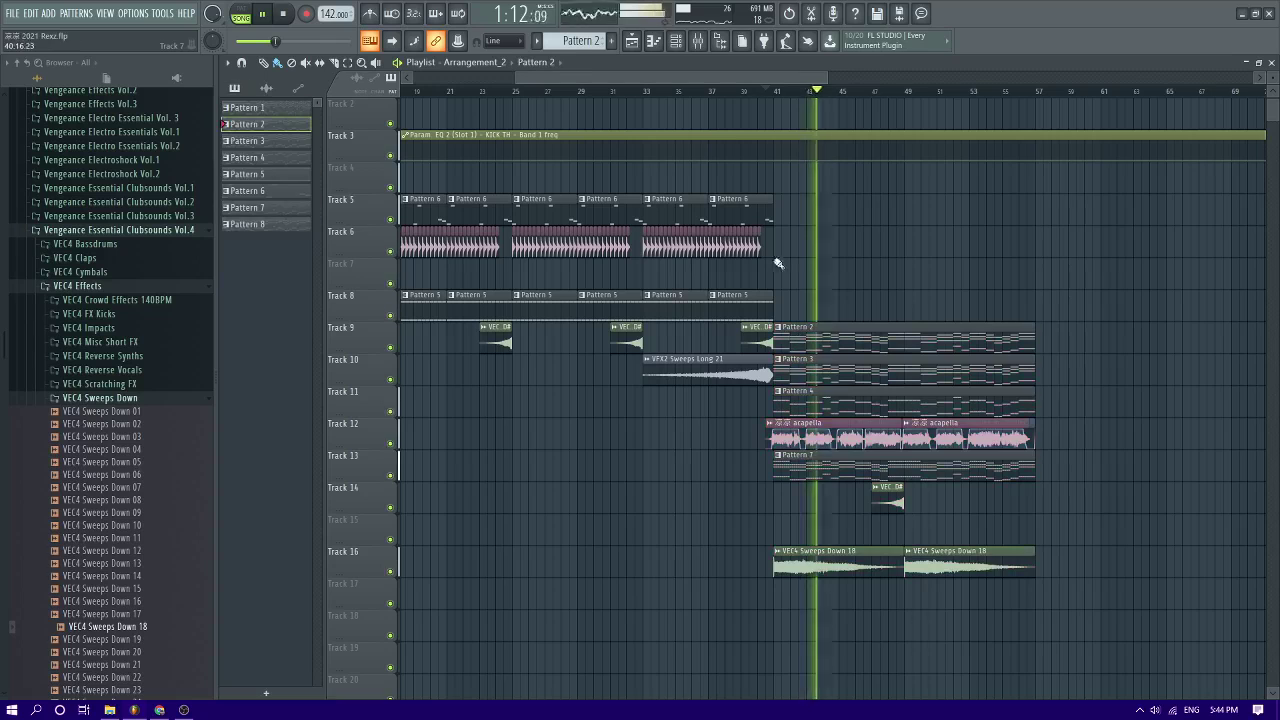
left_click_drag(658, 263, 787, 254)
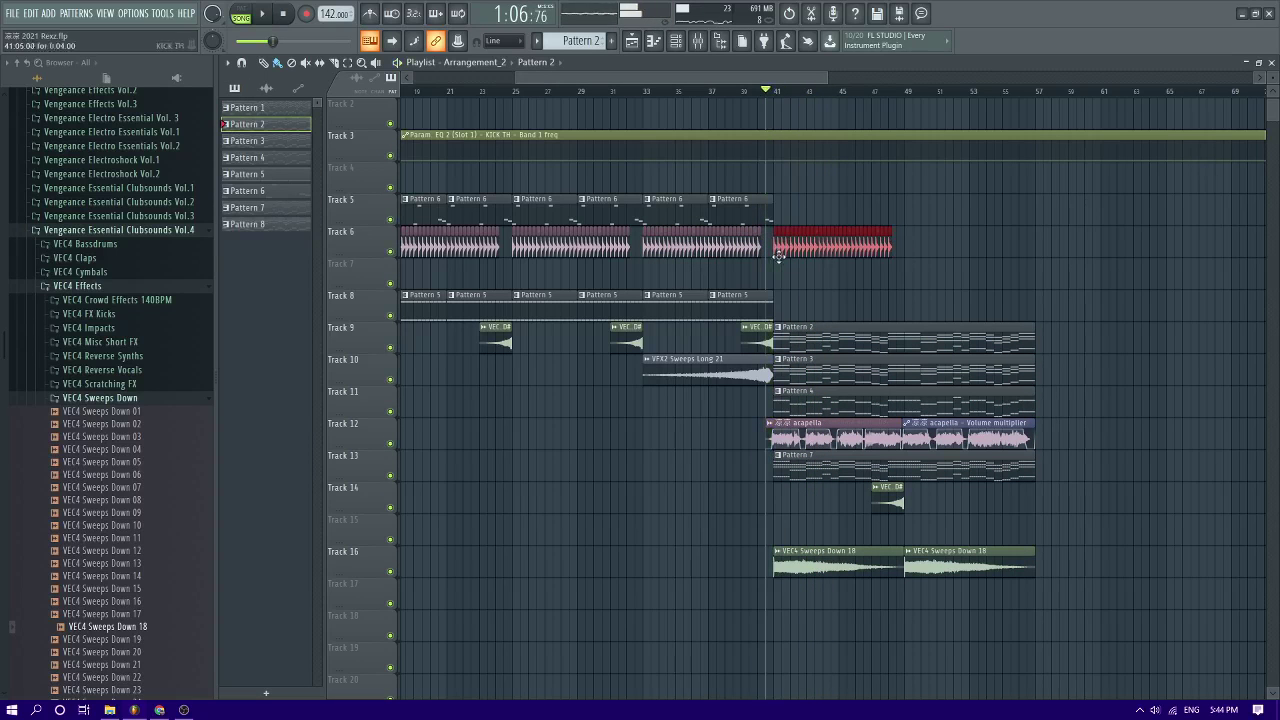
In the KICK TH Band 1 freq automation, raise the point at bar 41 to 83% and bring the curve down at bar 57
left_click_drag(770, 160, 773, 148)
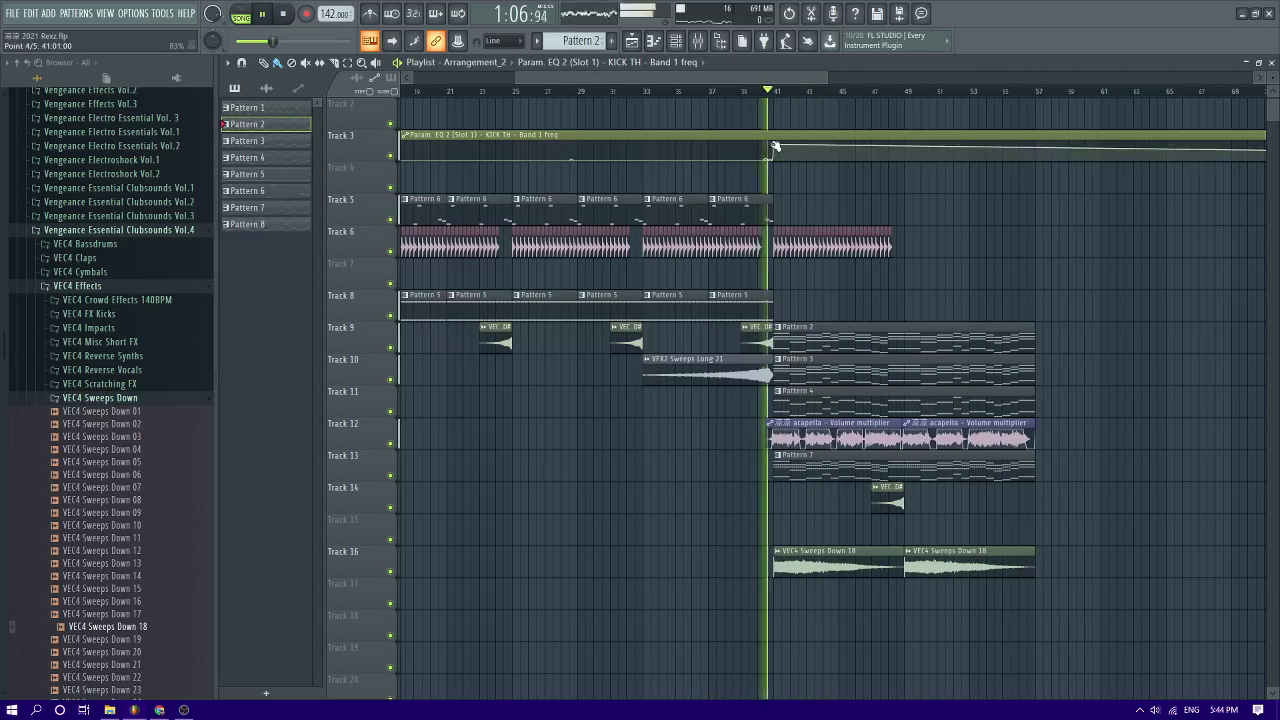
scroll(812, 175, "up", 2)
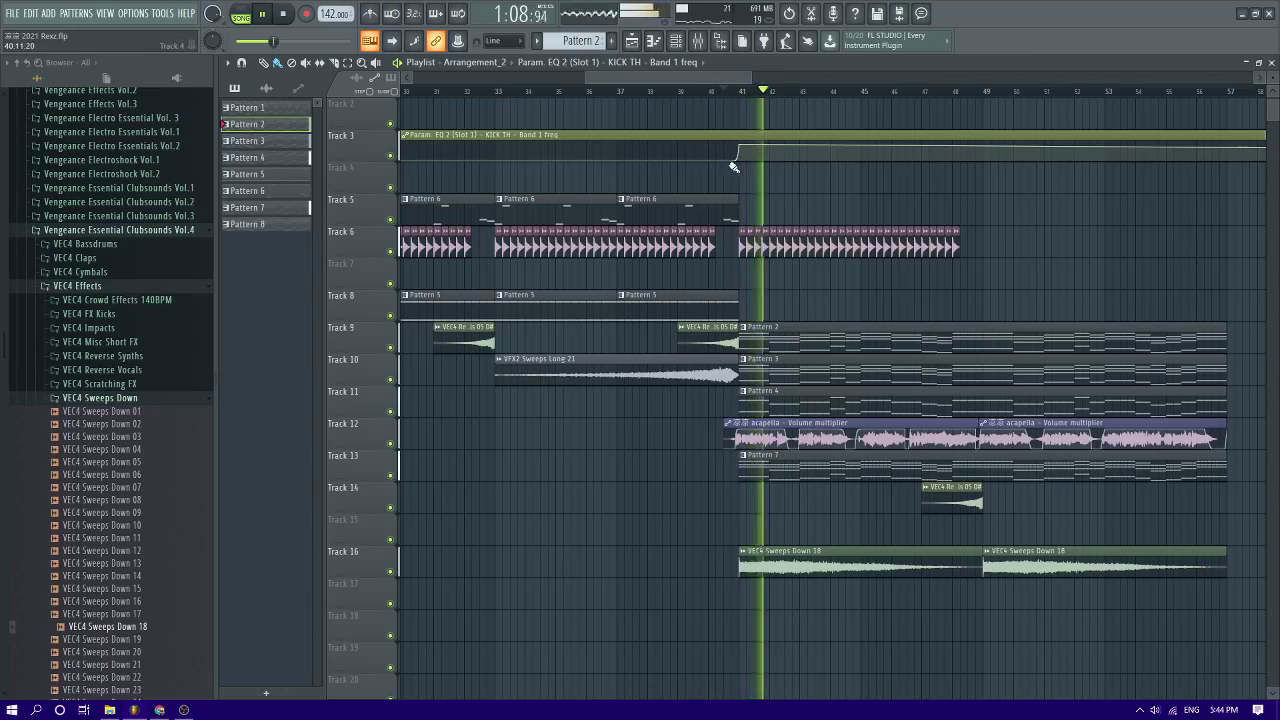
left_click(736, 165)
right_click(741, 160)
key("ctrl+z")
right_click(742, 164)
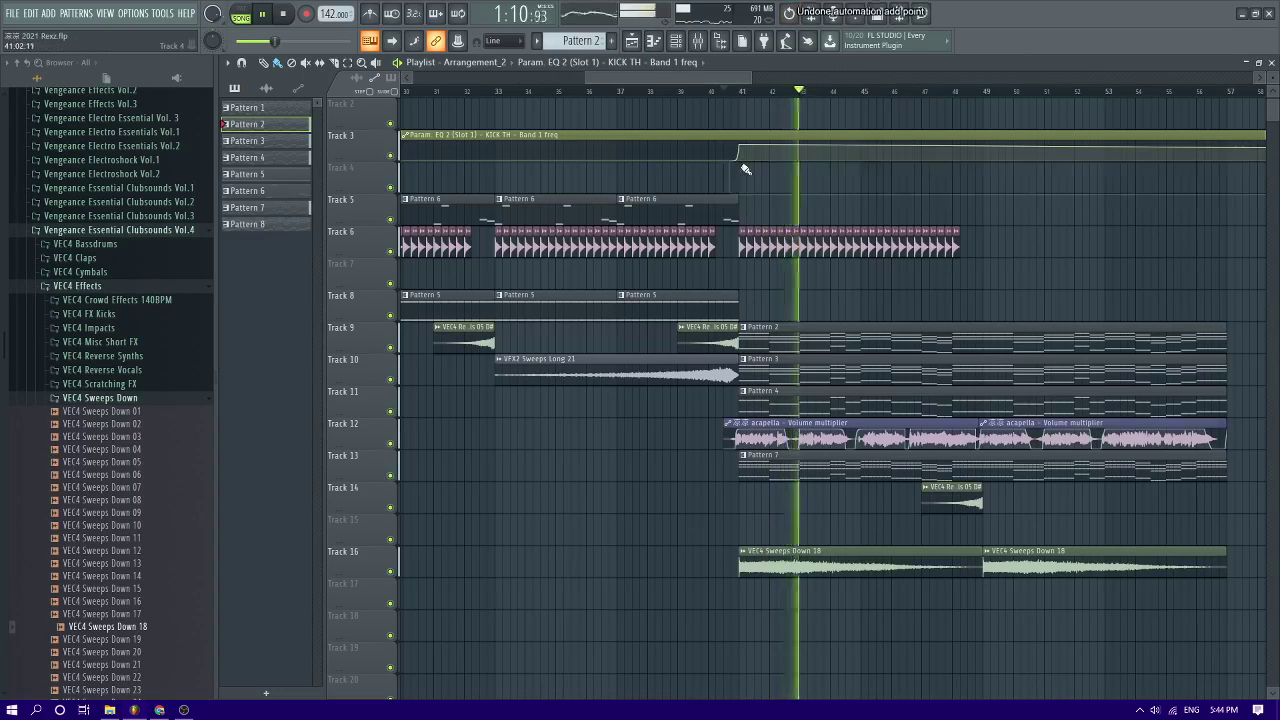
scroll(815, 150, "down", 2)
left_click_drag(842, 153, 918, 183)
Extend the KICK TH clips on Track 6 with a copy from bar 49 and replay from just before bar 41
mouse_move(849, 239)
left_mouse_down()
mouse_move(687, 243)
mouse_move(853, 251)
mouse_move(843, 246)
left_mouse_up()
scroll(820, 248, "up", 4)
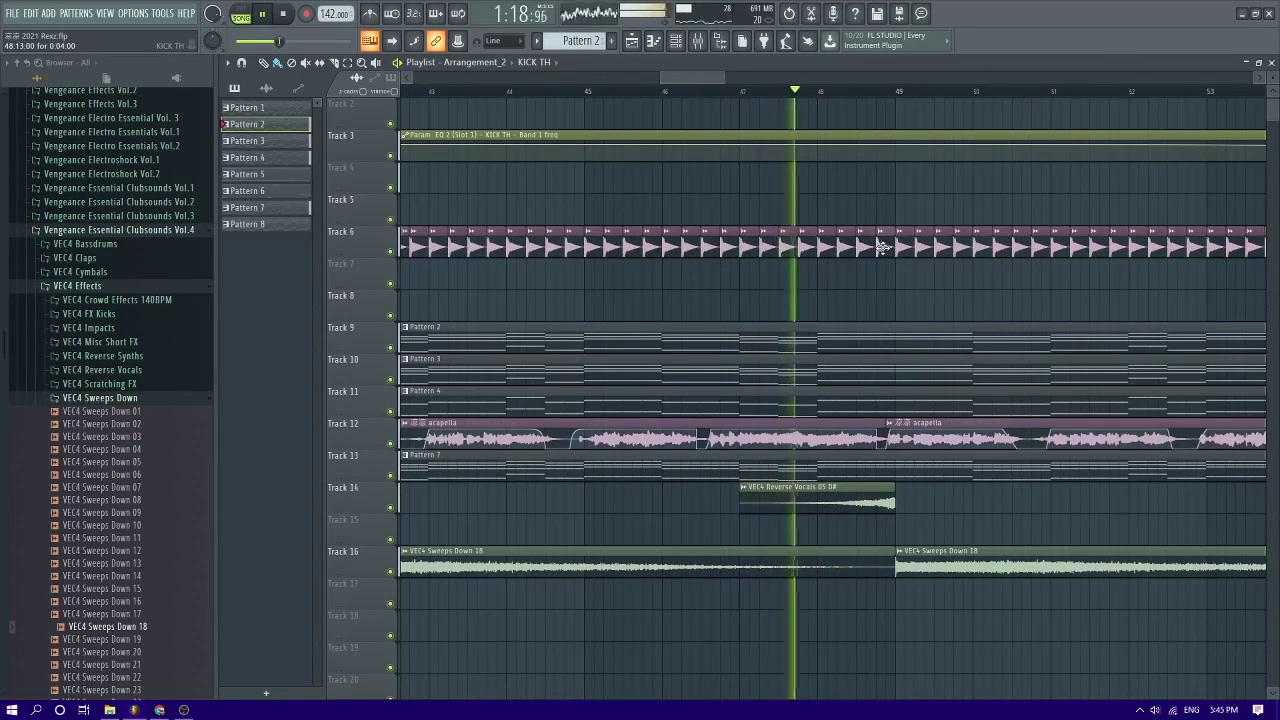
scroll(829, 165, "down", 4)
left_click(589, 91)
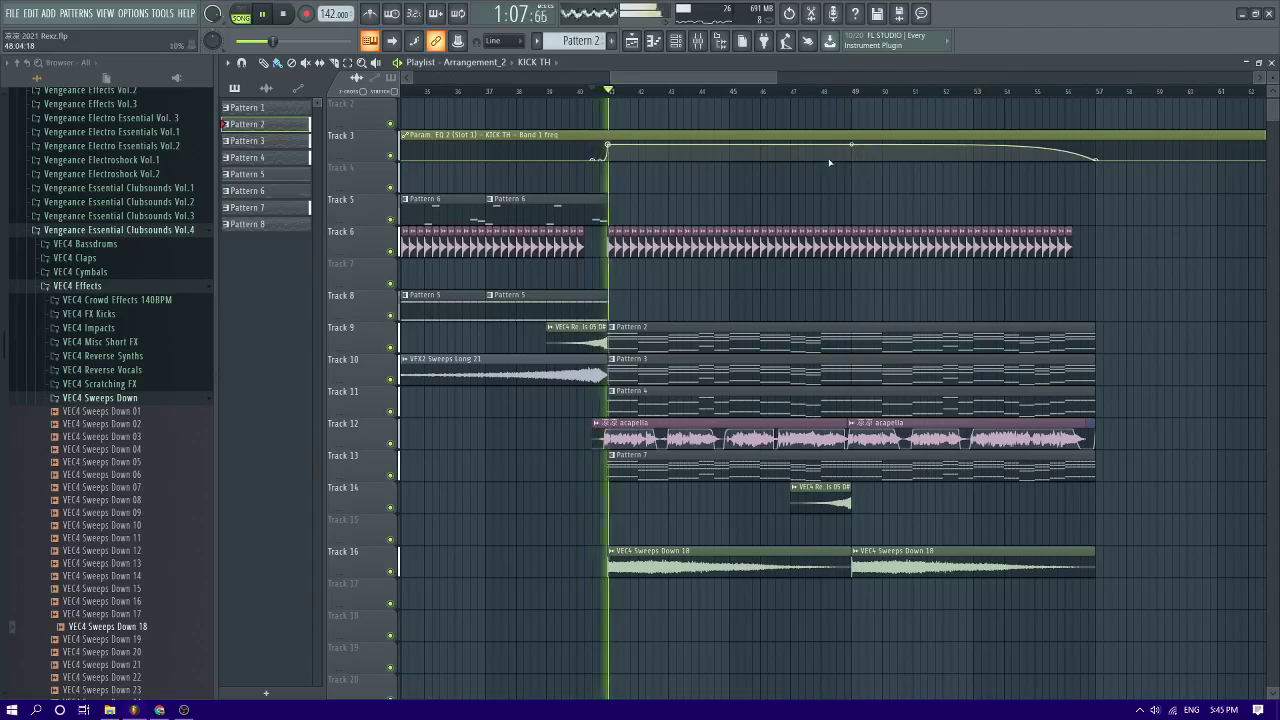
Try reshaping the KICK TH Band 1 freq automation at the bar 49 point and bending its fall towards bar 57
right_click(852, 147)
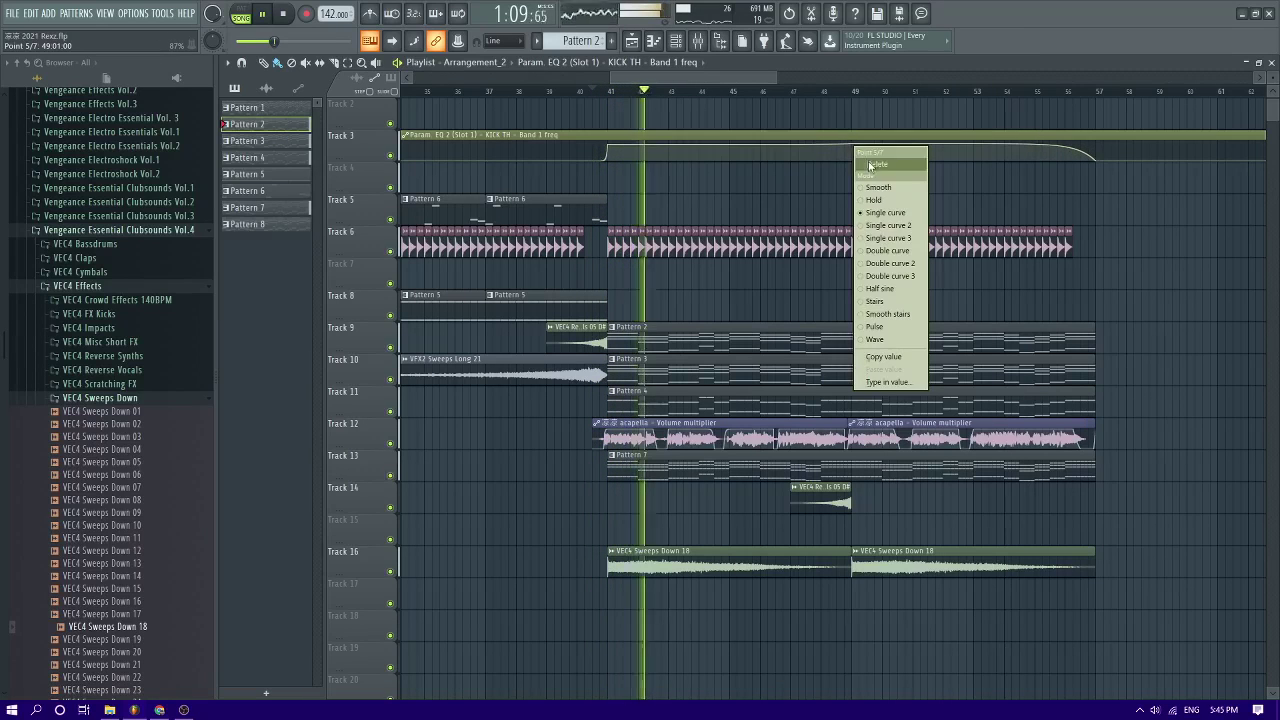
left_click(870, 165)
right_click(607, 148)
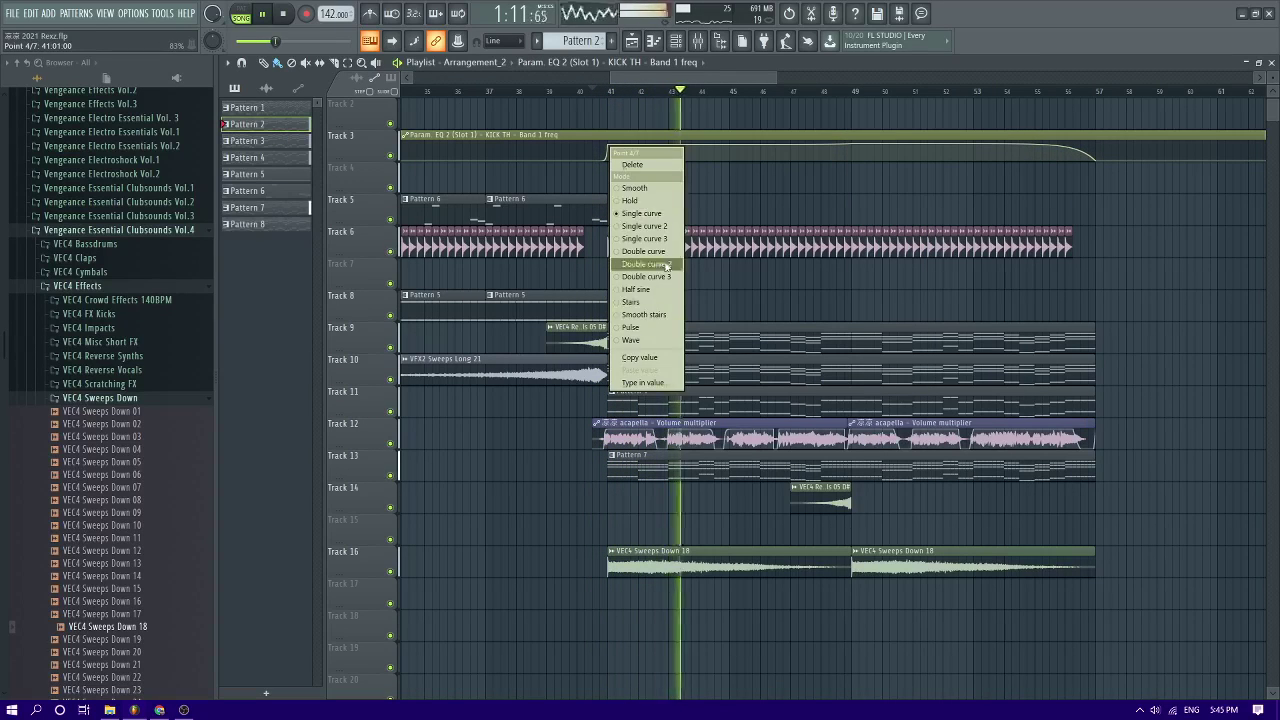
left_click(857, 186)
left_click_drag(973, 144, 973, 150)
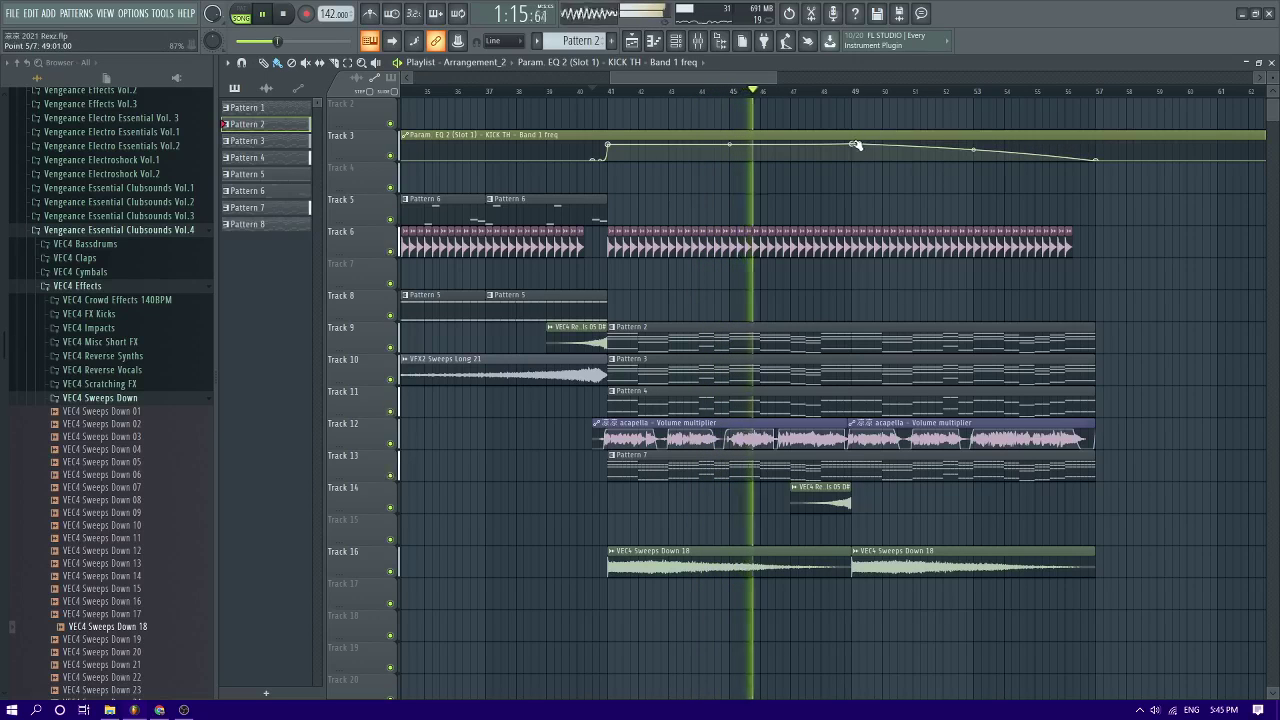
Delete the bar 49 point from the KICK TH Band 1 freq automation and set the falling segment's tension to about 22%, checking it in playback
scroll(815, 197, "down", 4)
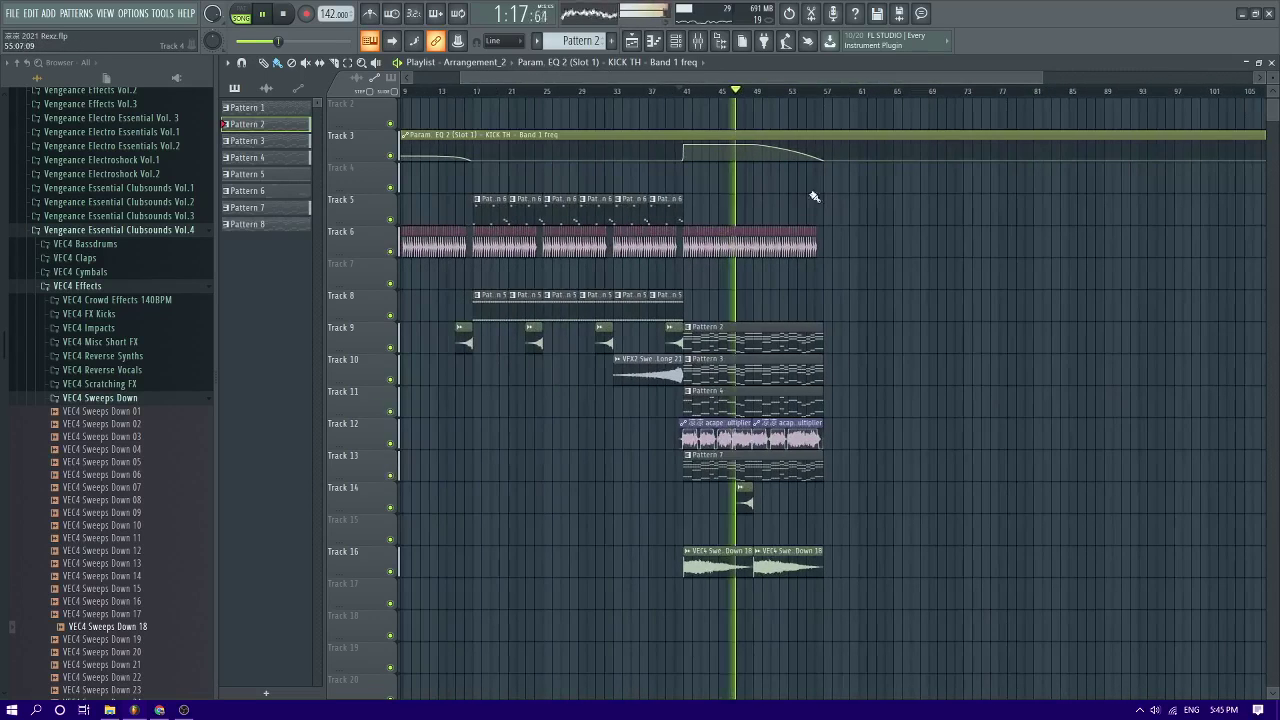
right_click(755, 153)
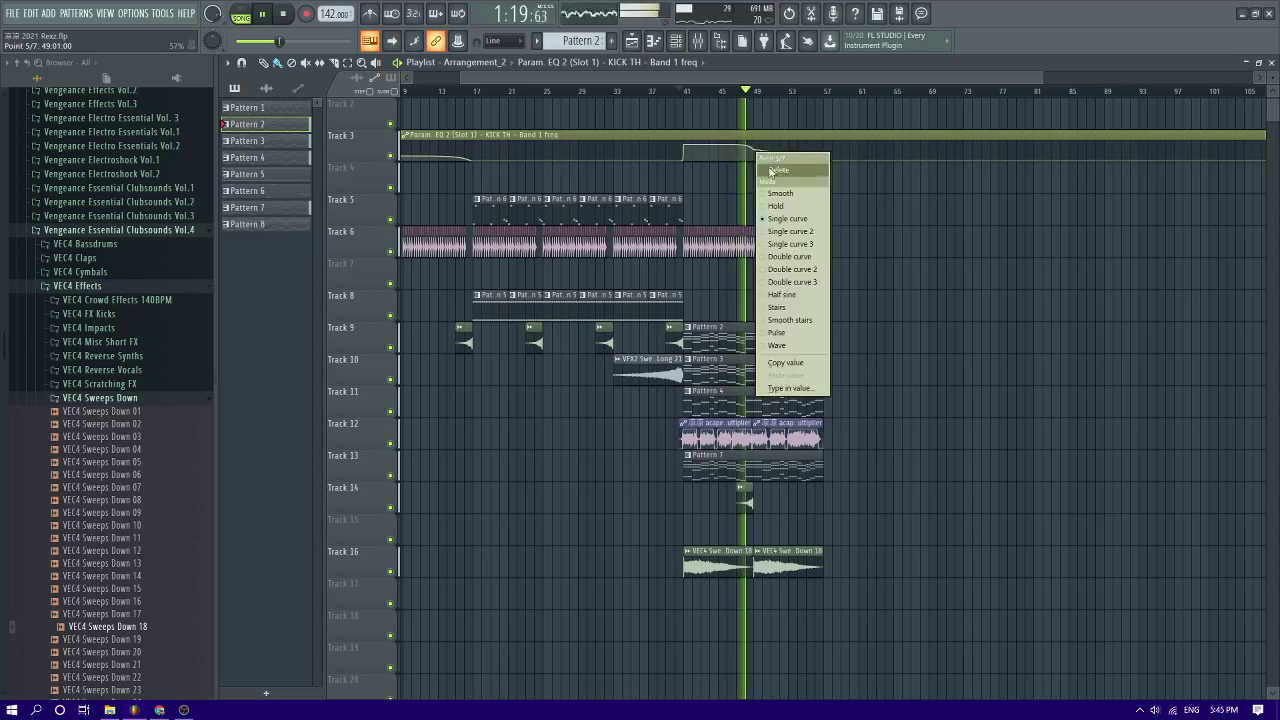
left_click(775, 170)
scroll(756, 190, "up", 4)
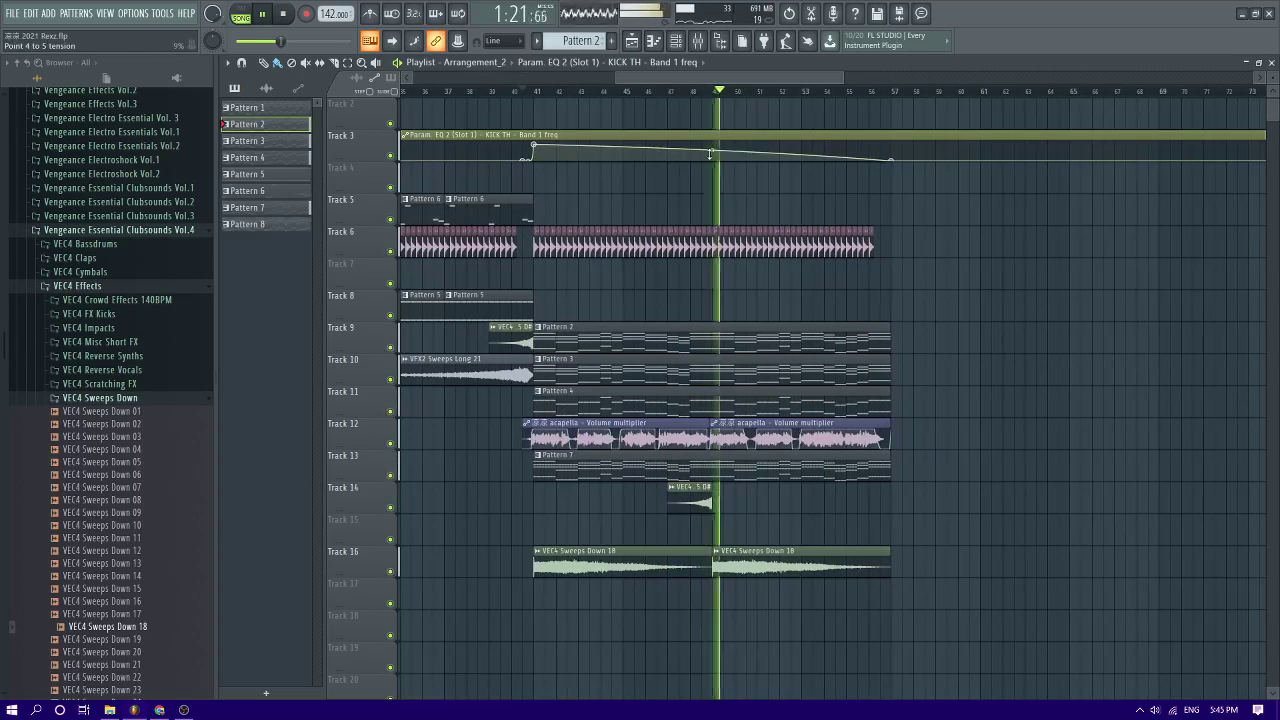
key("space")
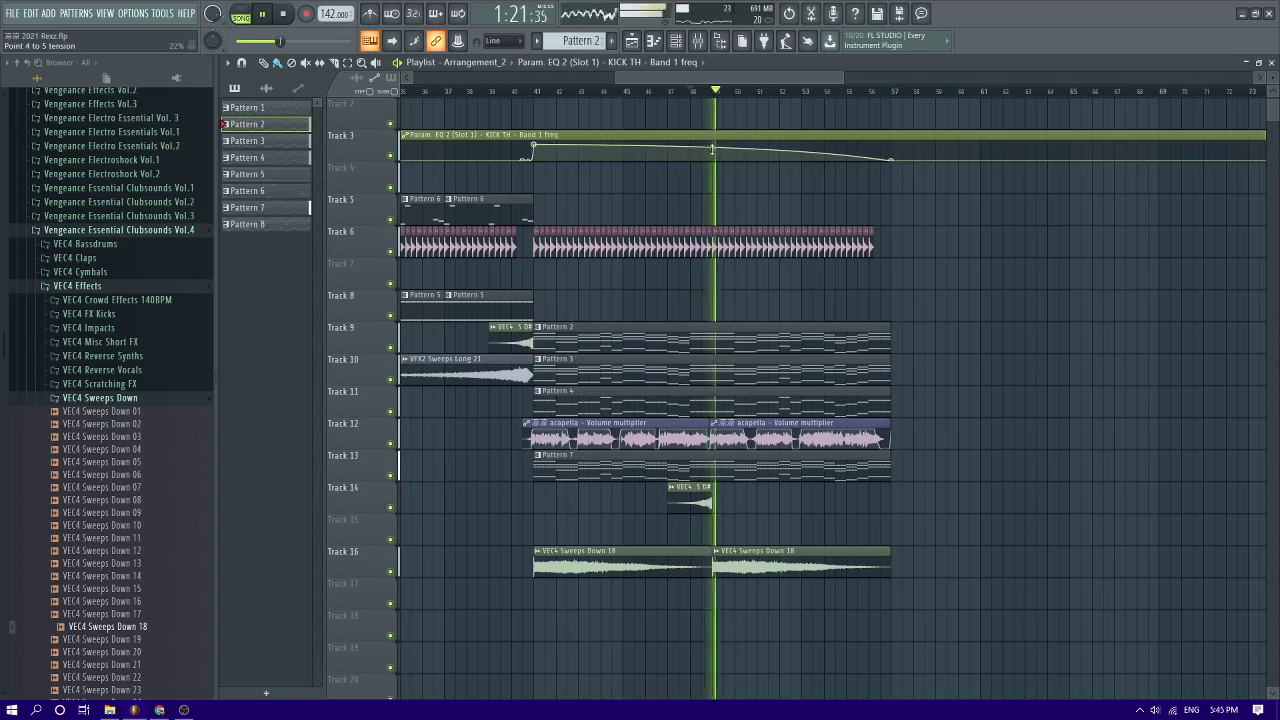
key("space")
key("space")
Open the VEDM Toms folder within the percussions of Vengeance EDM Essentials Vol.1 and stop playback
left_click(110, 230)
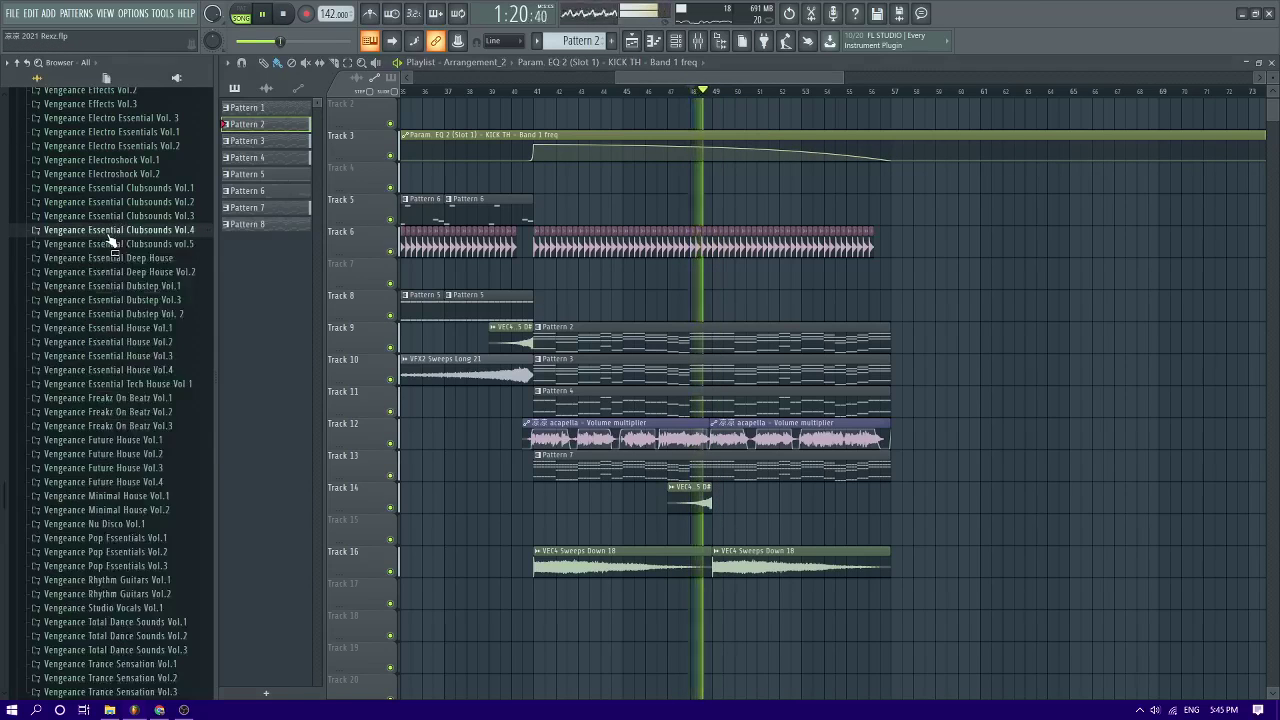
scroll(150, 318, "up", 5)
left_click(162, 370)
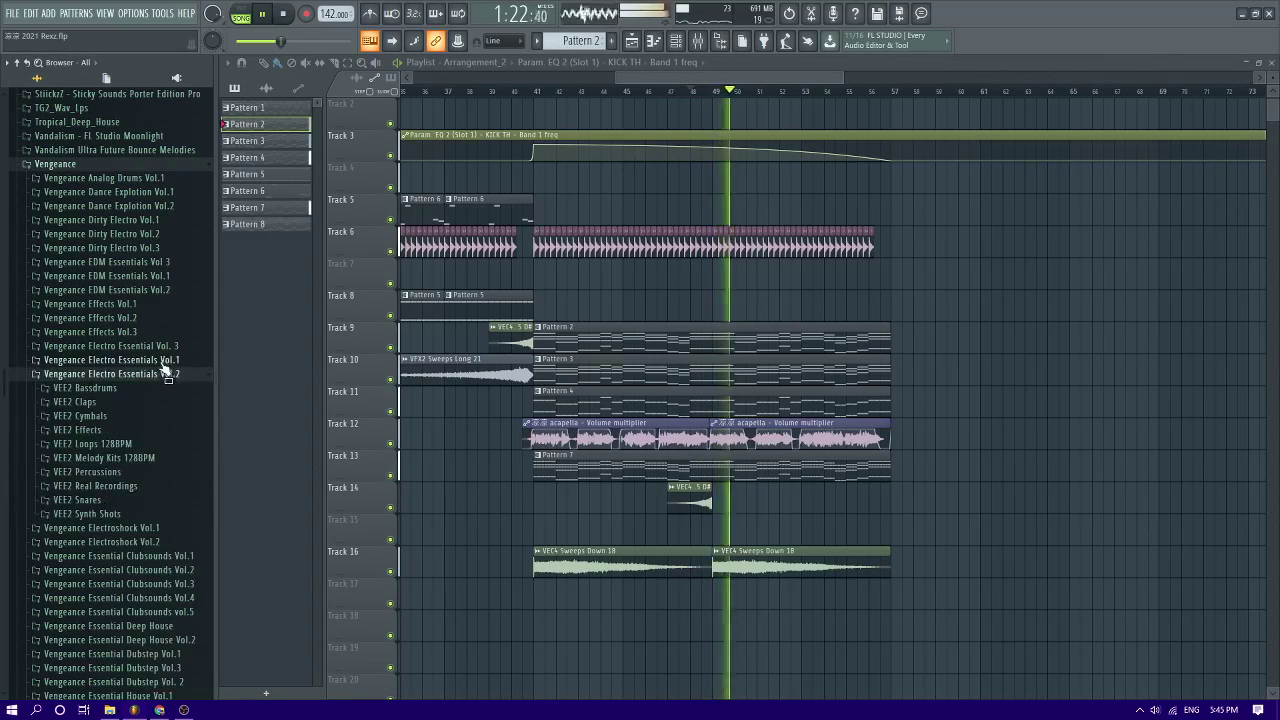
left_click(100, 425)
scroll(100, 425, "up", 5)
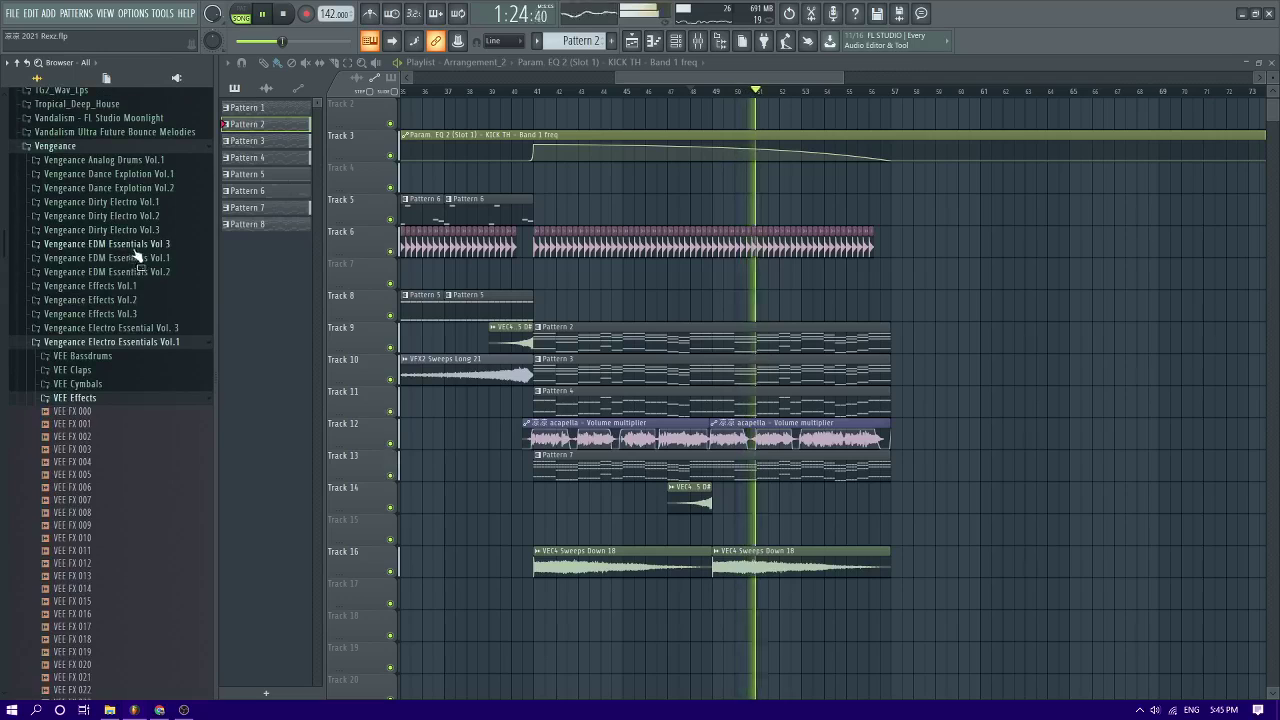
left_click(90, 257)
left_click(102, 374)
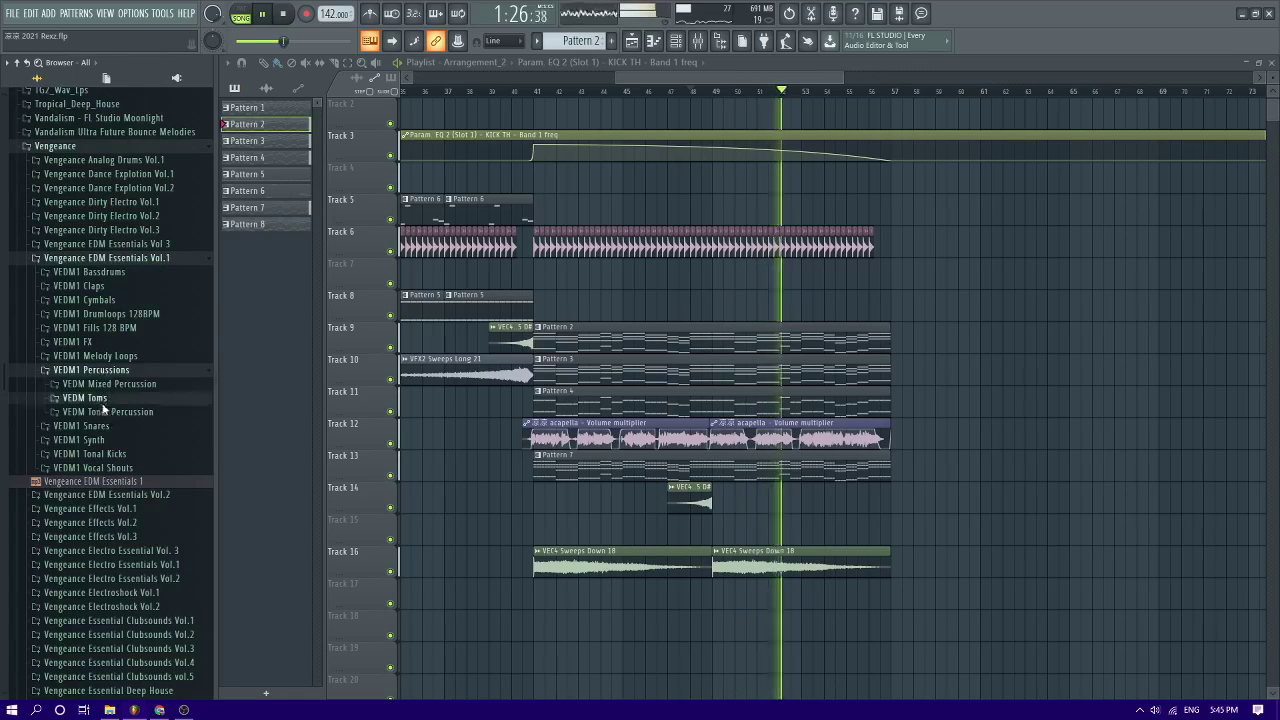
left_click(105, 399)
key("space")
Place the VEDM Tom 002 F# sample on Track 7 halfway through bar 49 and shift its pitch in the time-stretching settings
left_click_drag(102, 115, 84, 134)
left_click_drag(705, 292, 737, 280)
scroll(737, 280, "up", 4)
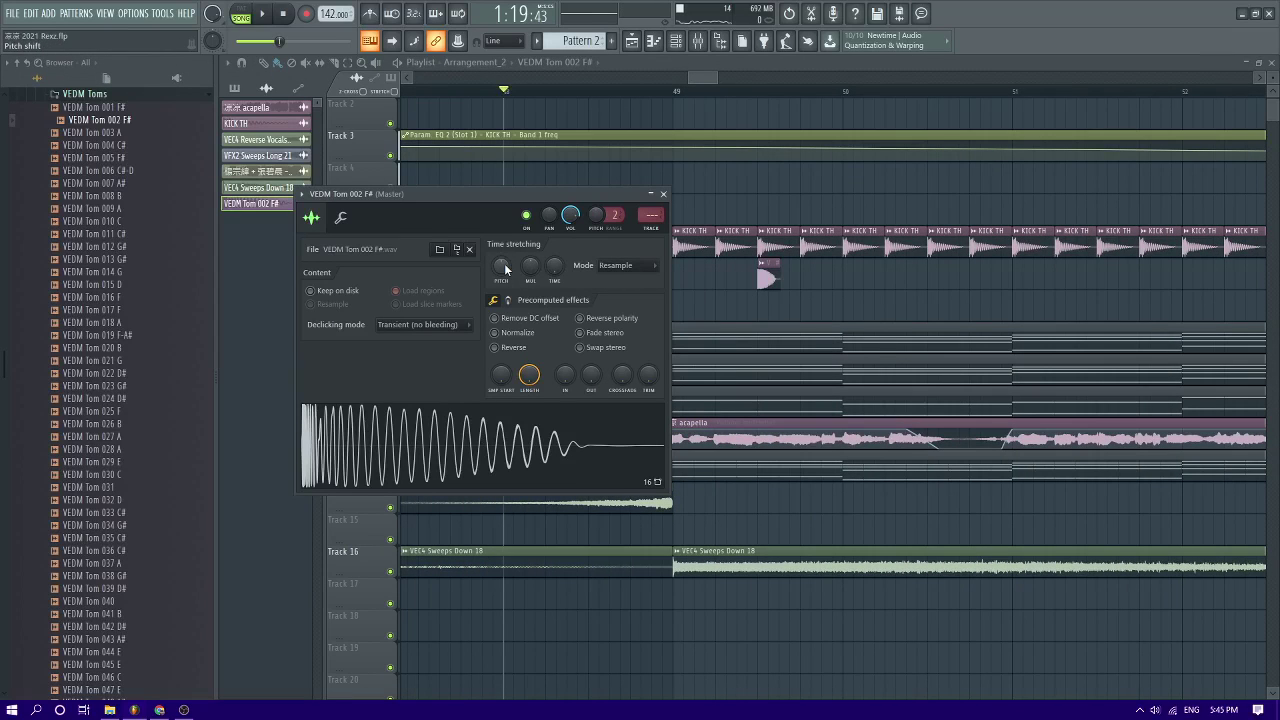
scroll(505, 269, "down", 2)
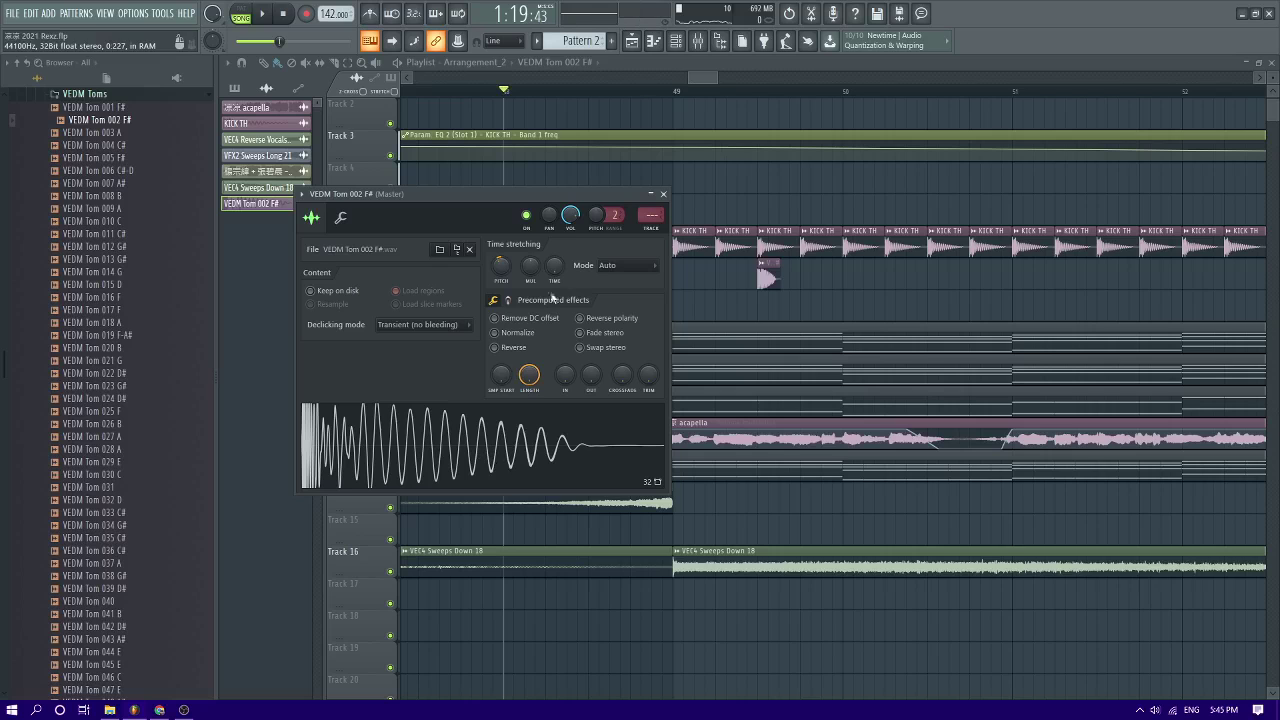
Route the VEDM Tom 002 F# channel to mixer track 17 and lower that track's fader during playback
left_click(655, 216)
key("space")
left_click_drag(775, 396, 775, 446)
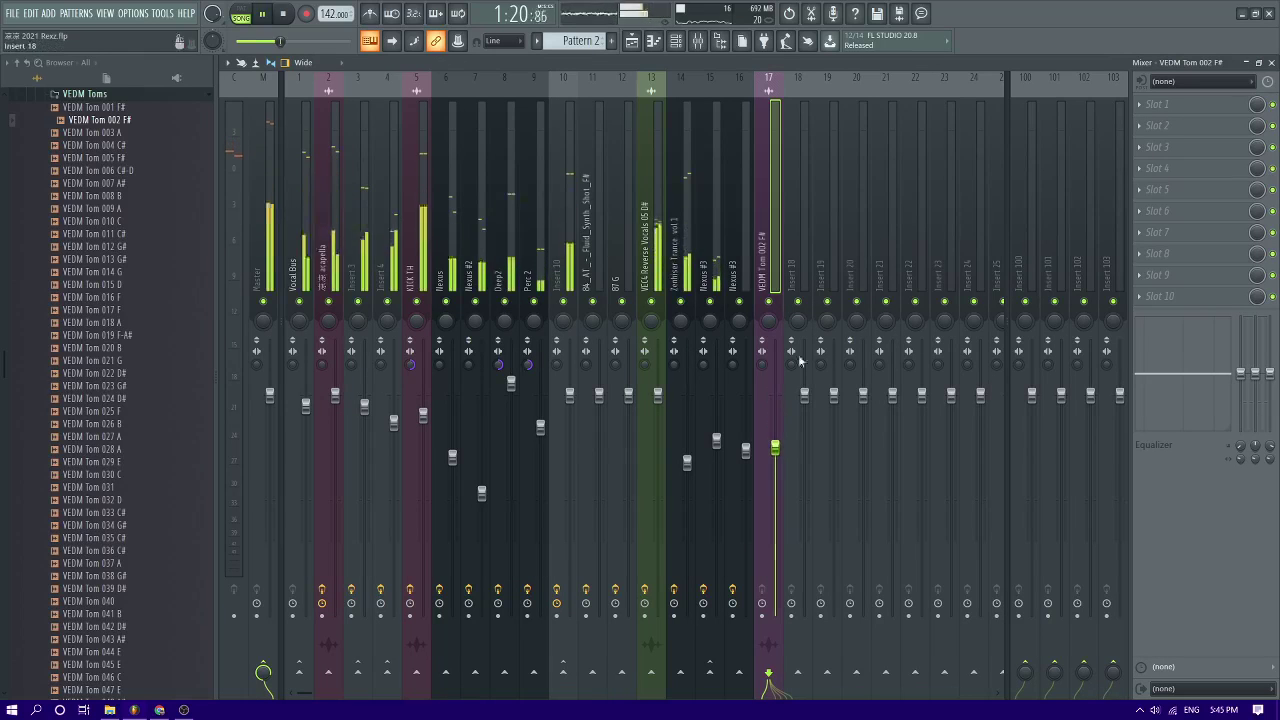
Load Fruity parametric EQ 2 in slot 3 of mixer track 17 and cut the tom's highs with band 7 and its lows with band 1
left_click(1193, 155)
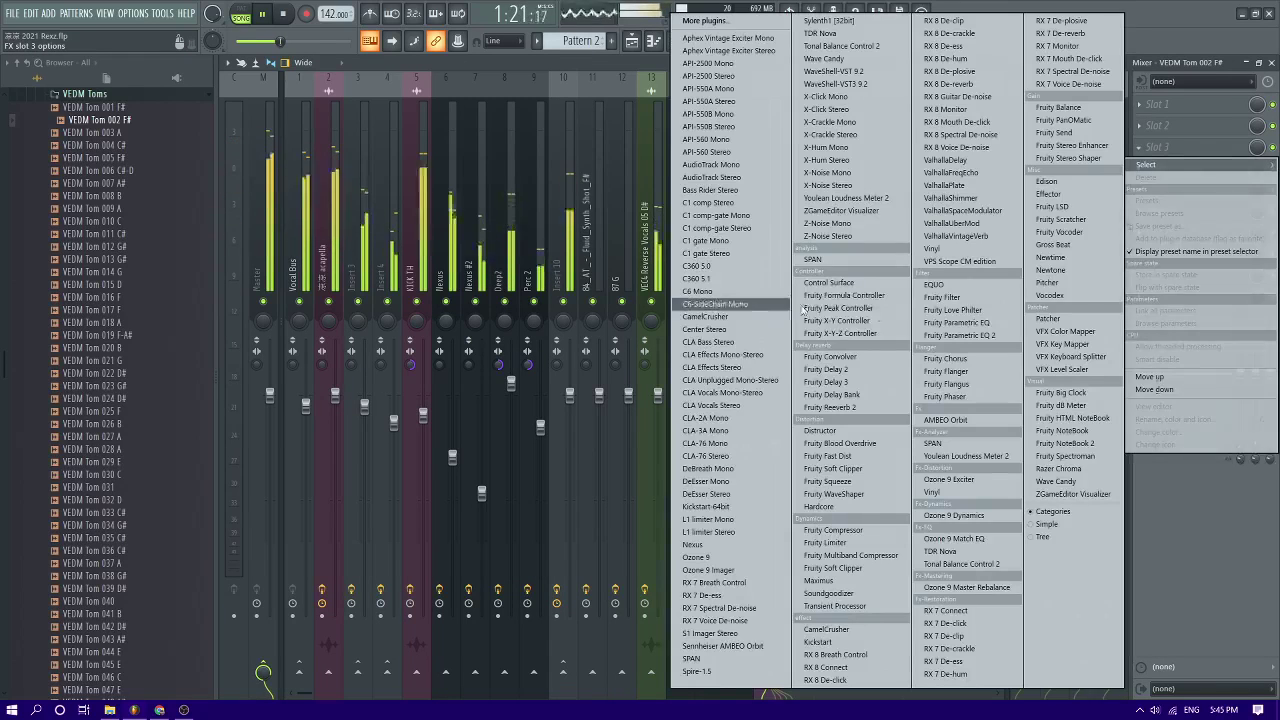
left_click(967, 340)
key("space")
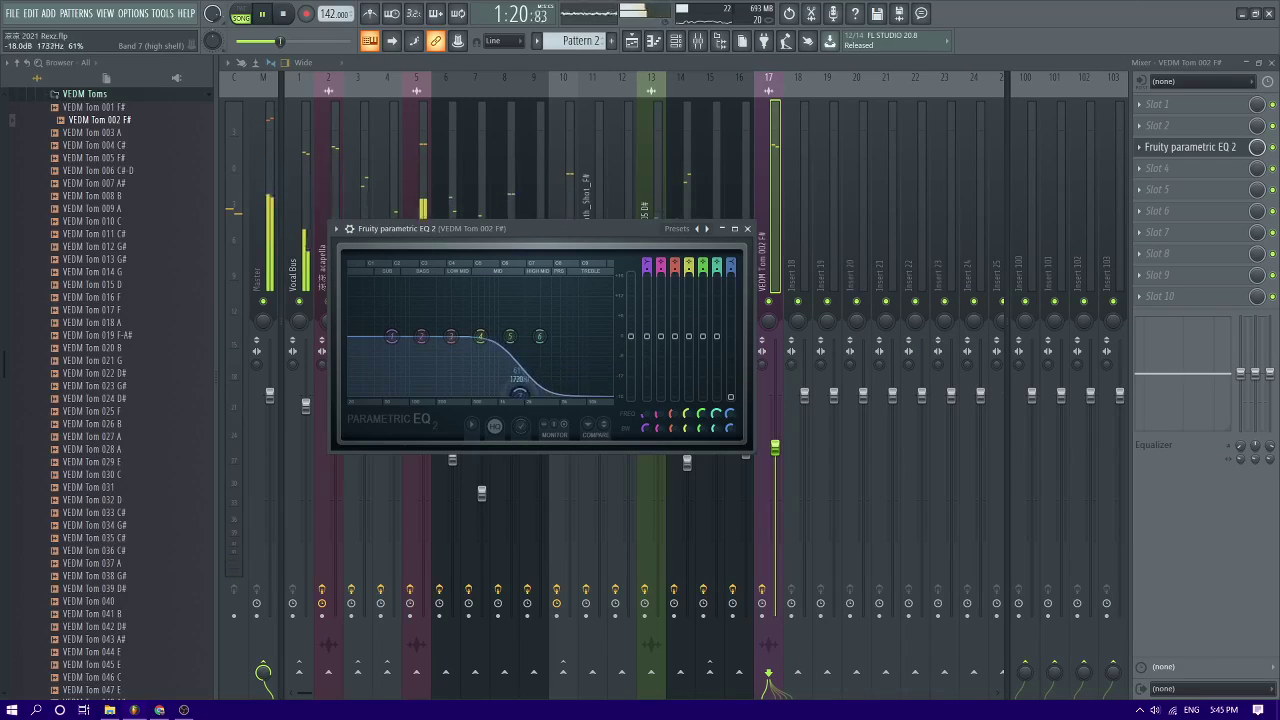
left_click_drag(520, 383, 497, 391)
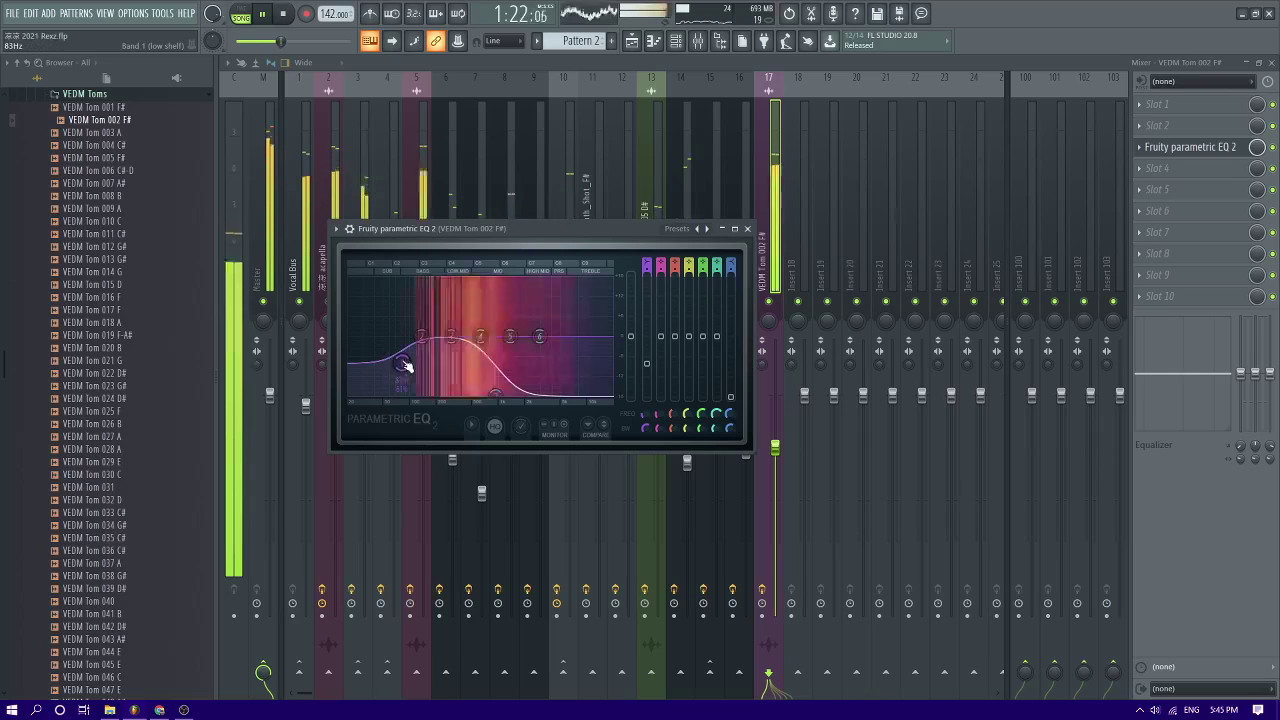
key("space")
Move the Track 7 tom clip to step 7 of bar 49, add a copy half a bar after it and select both
left_click(634, 43)
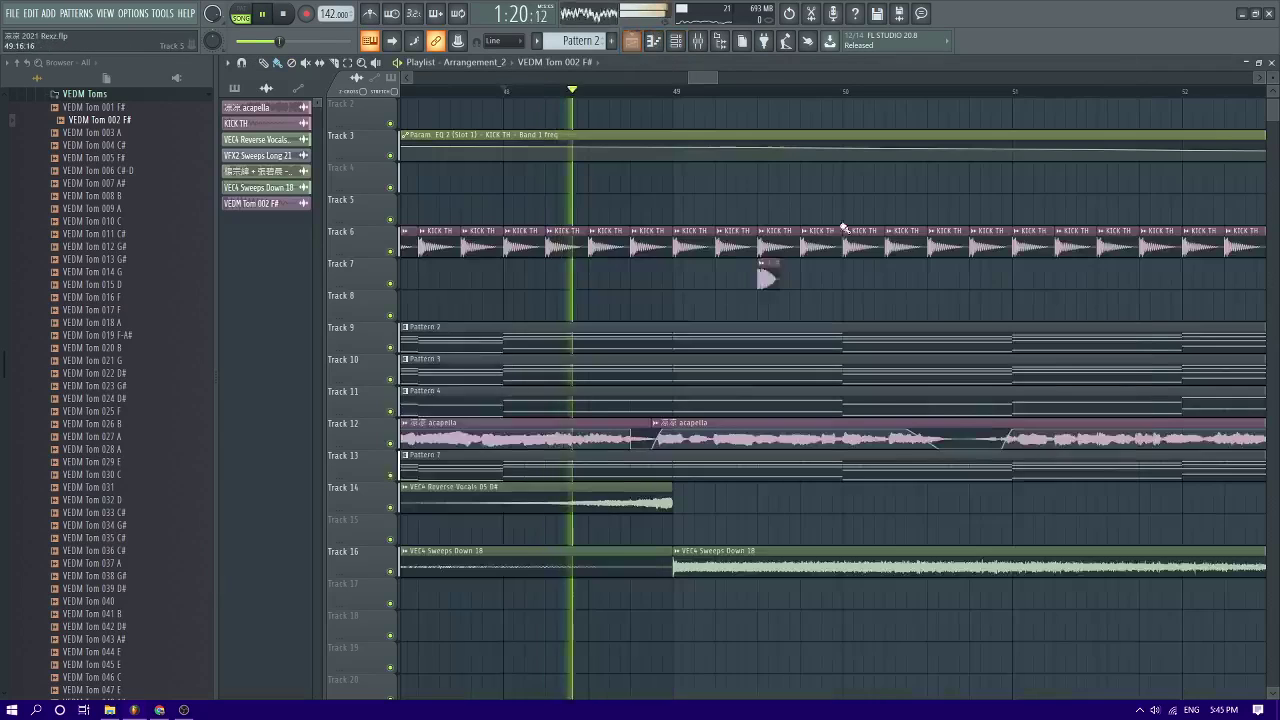
scroll(843, 227, "up", 3)
mouse_move(706, 283)
left_mouse_down()
mouse_move(656, 283)
mouse_move(686, 281)
left_mouse_up()
key("space")
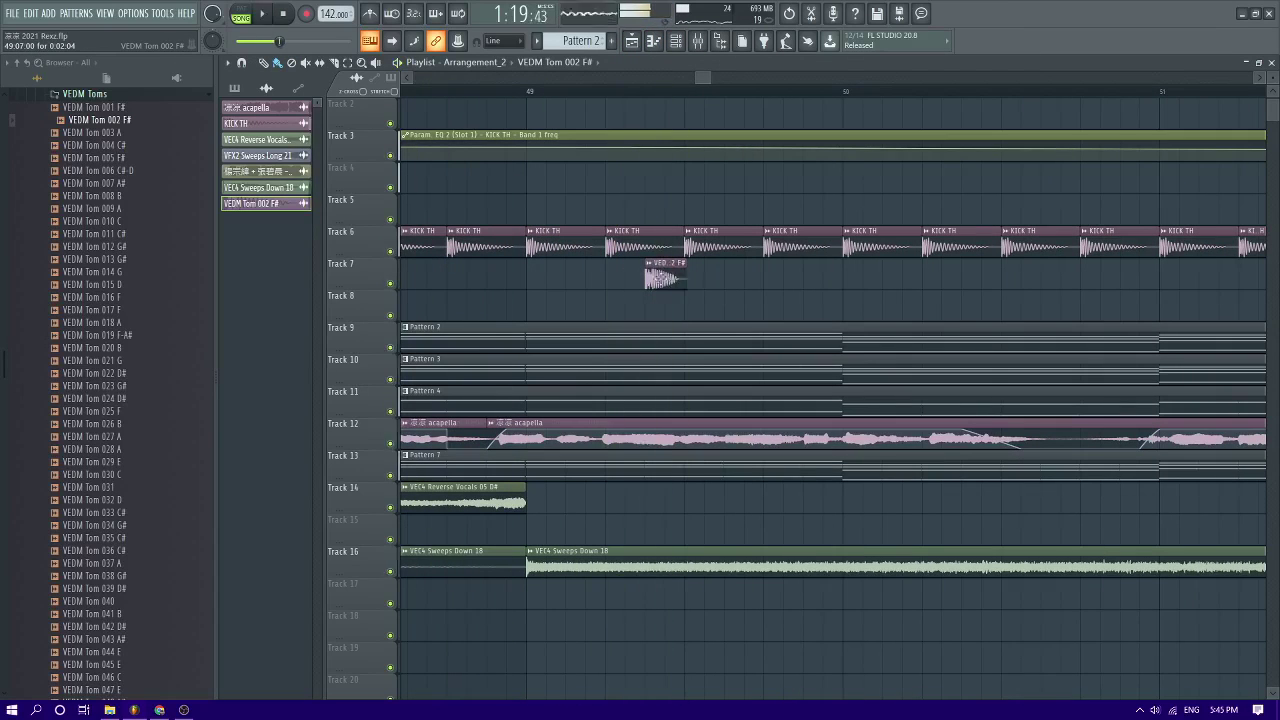
scroll(824, 283, "down", 3)
left_click_drag(878, 264, 749, 294)
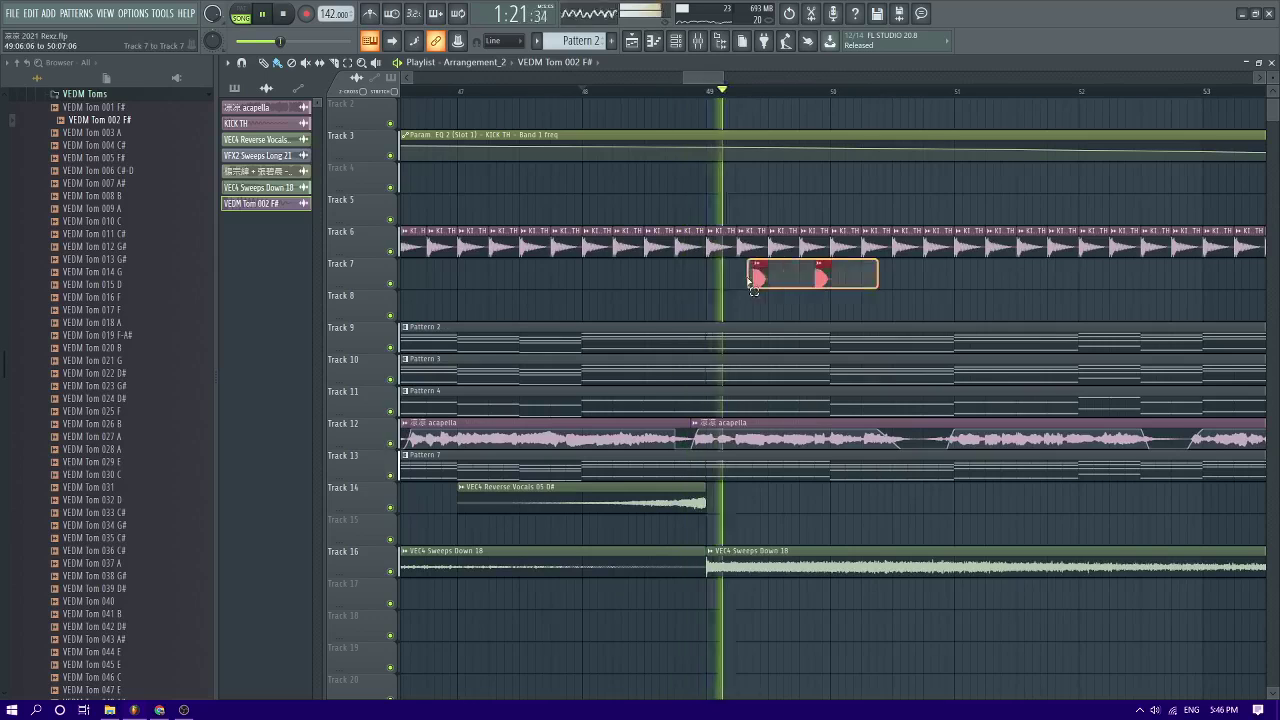
key("space")
Adjust bands 1, 2, 3 and 7 of the tom's Fruity parametric EQ 2, lowering the high-cut frequency during playback
left_click(698, 41)
key("space")
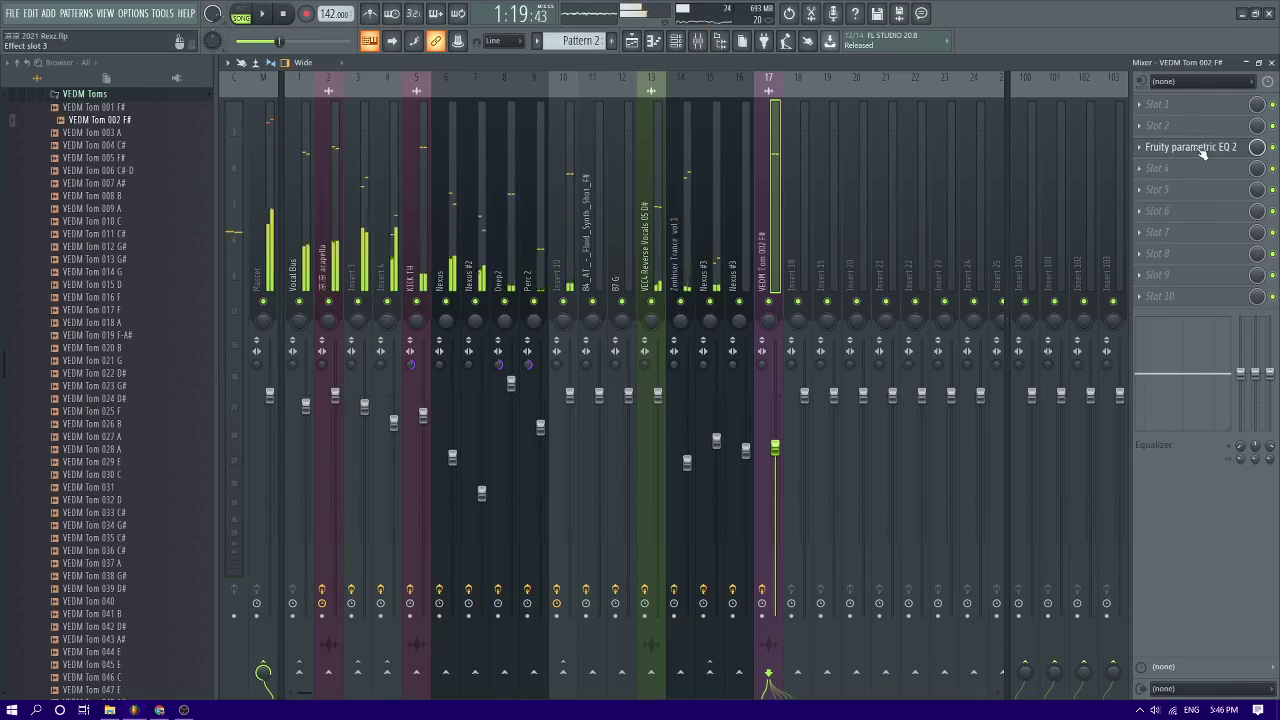
left_click(1190, 147)
key("space")
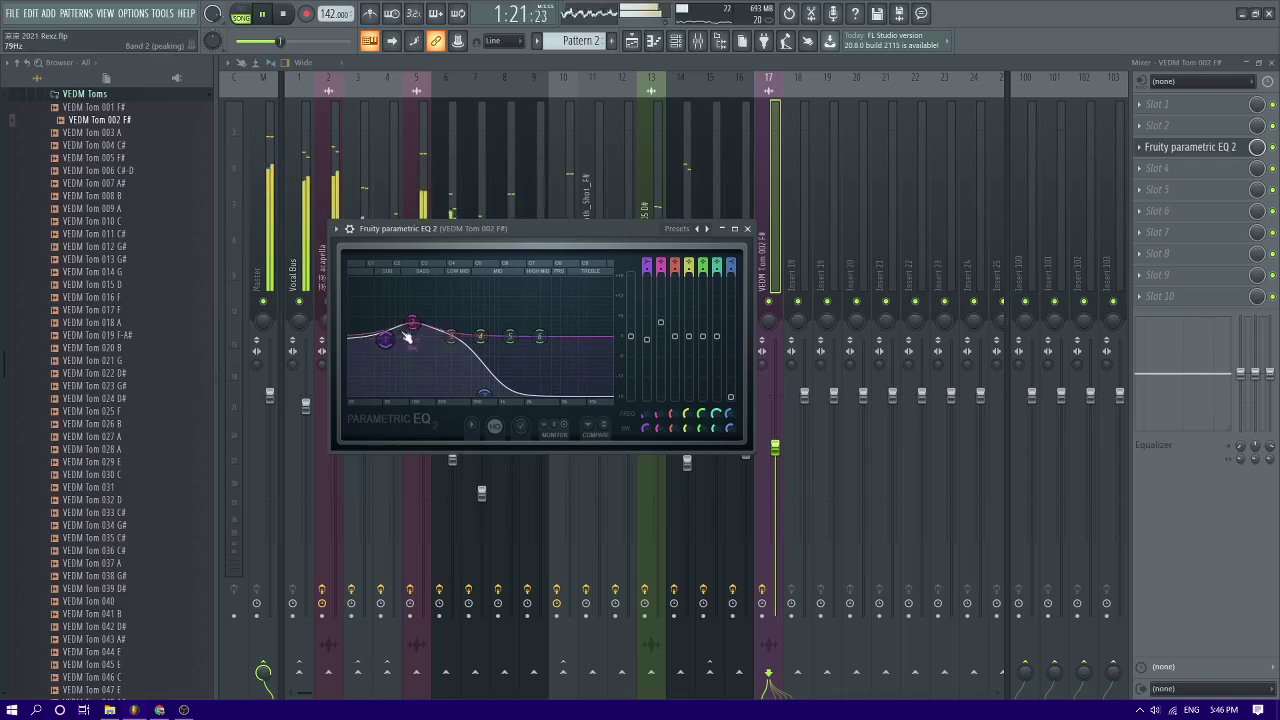
key("space")
left_click_drag(409, 330, 410, 330)
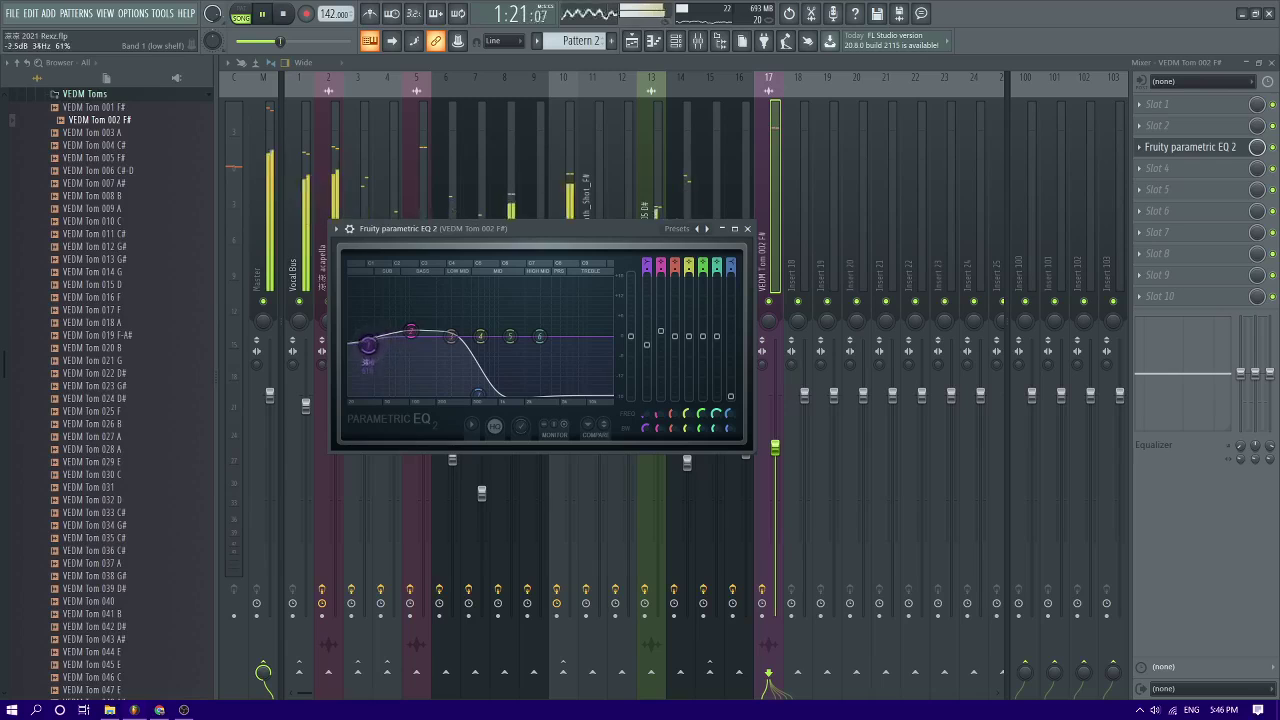
key("space")
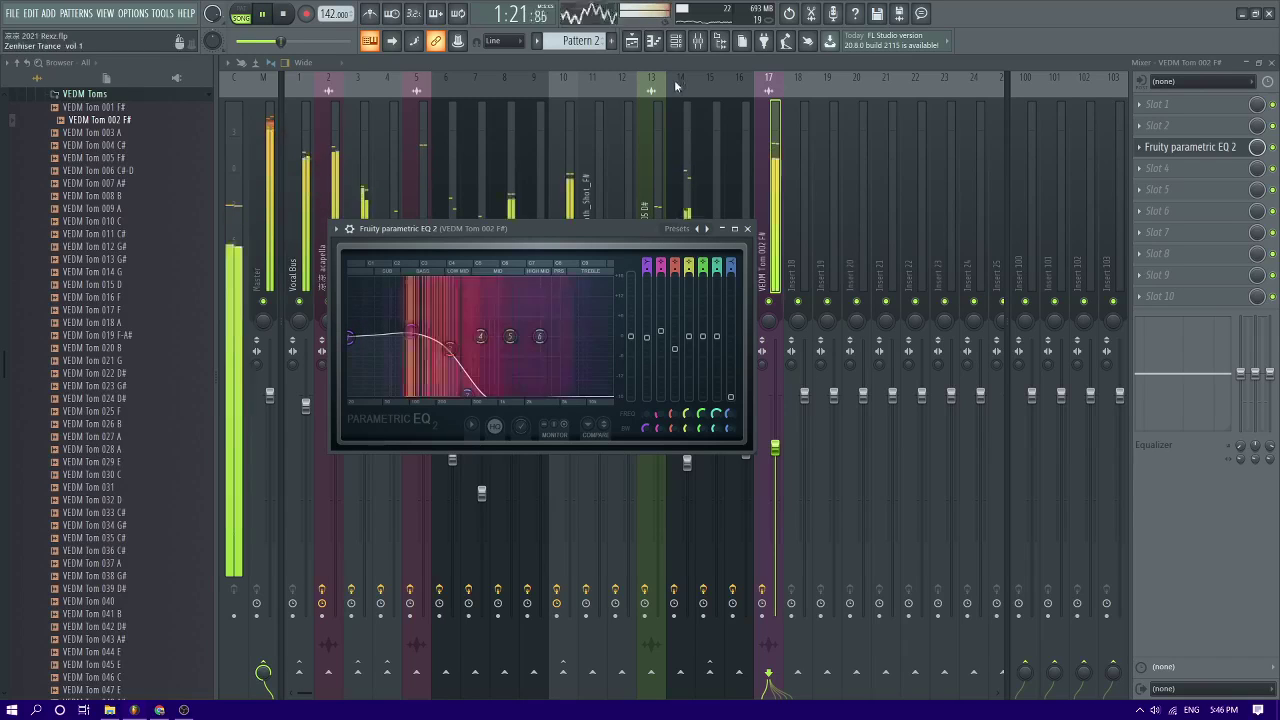
Duplicate the tom clips along Track 7 so they repeat every half bar up to the end of bar 52
left_click(641, 44)
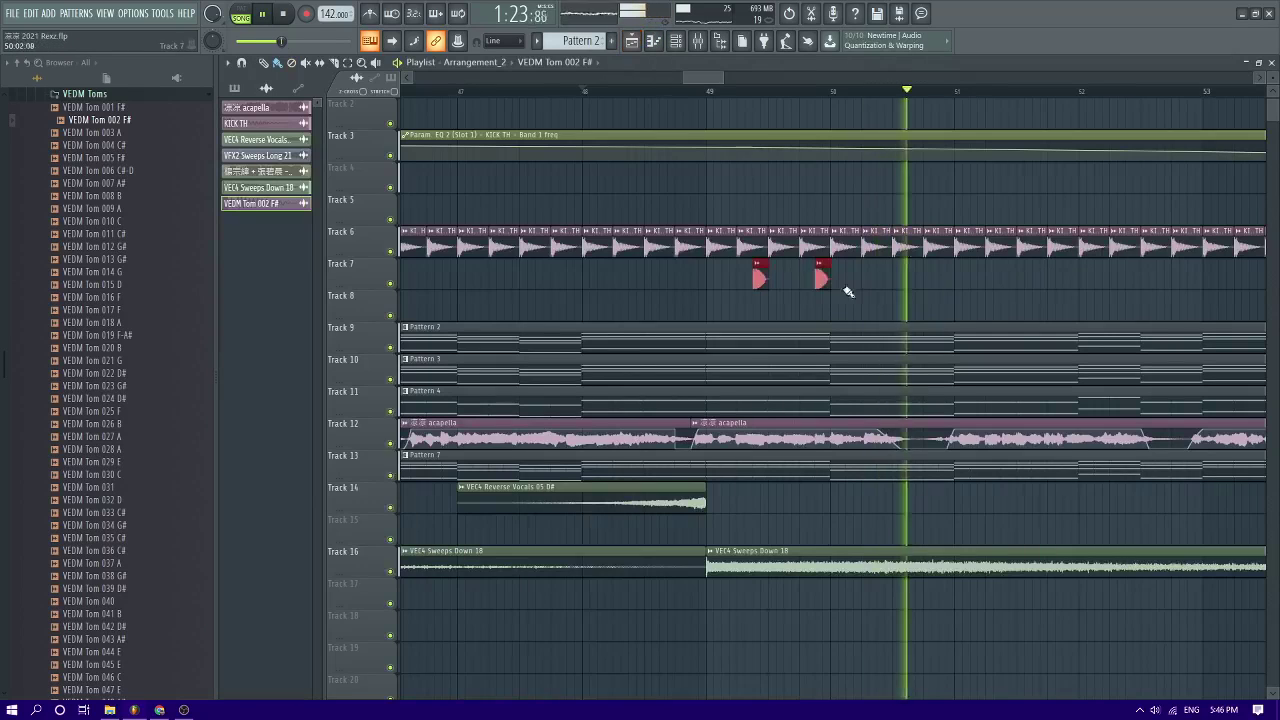
left_click_drag(913, 286, 886, 281)
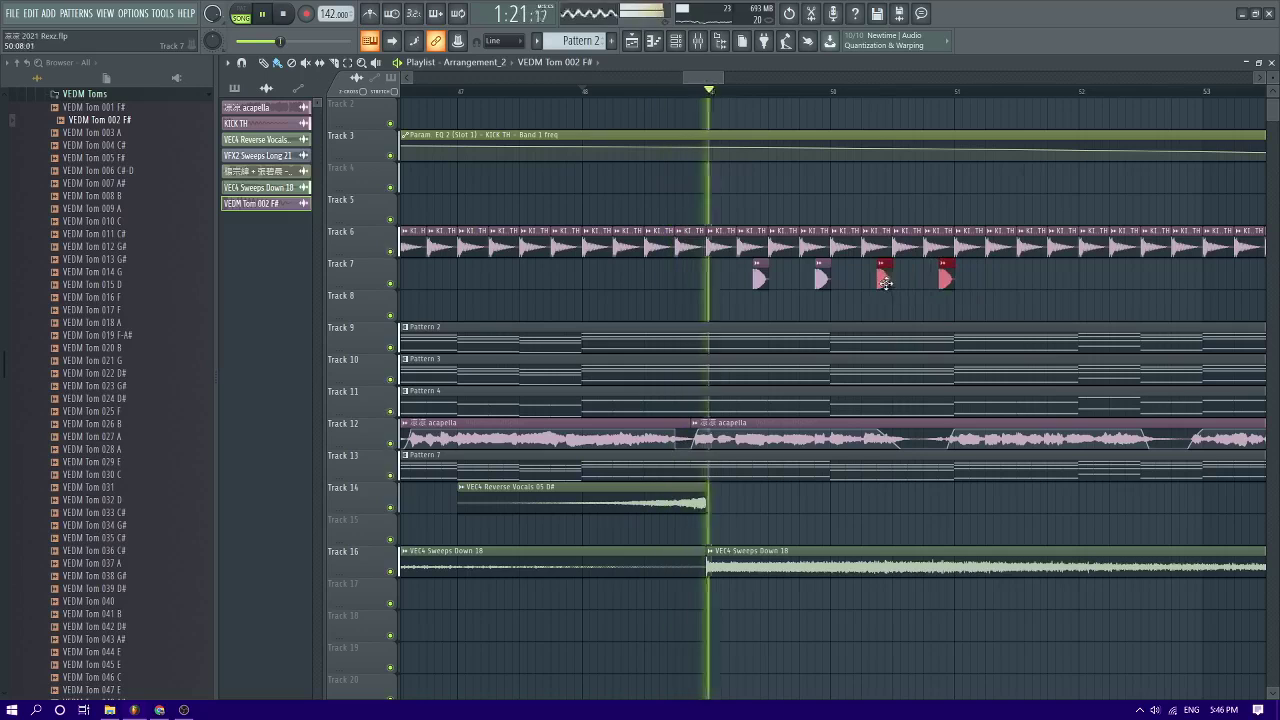
left_click_drag(1058, 264, 1008, 297)
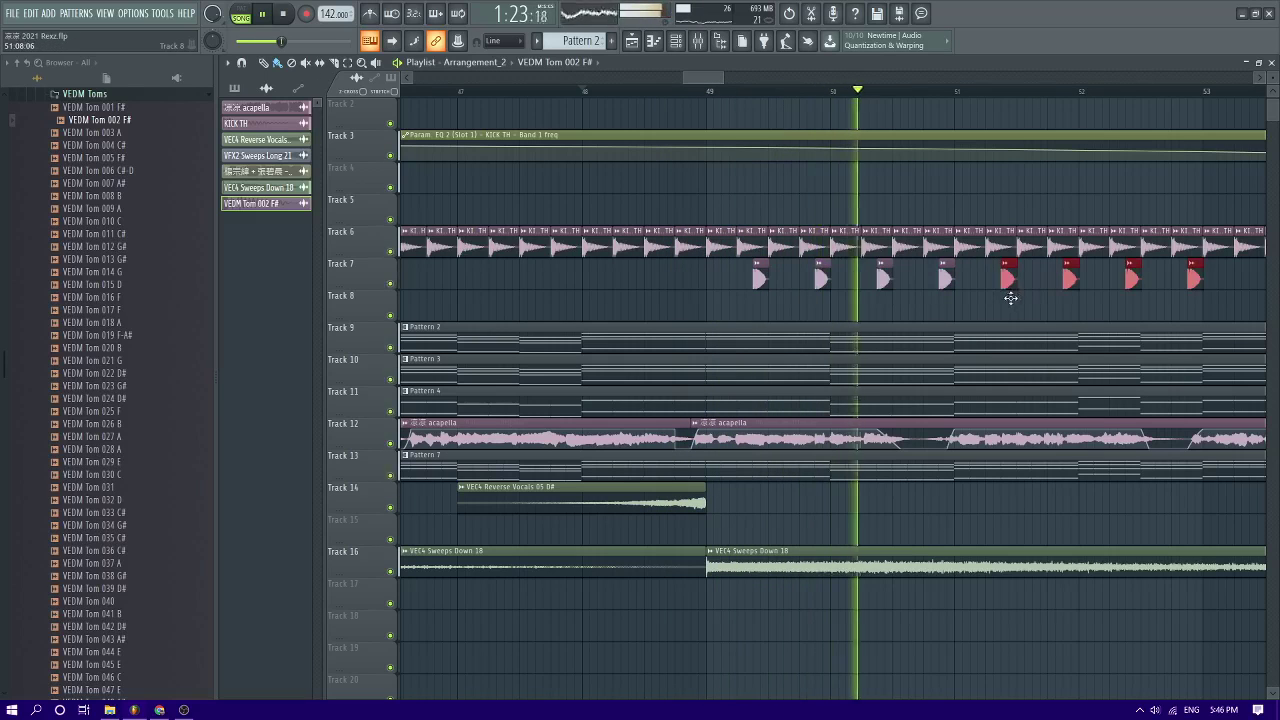
Reset the tom's EQ to the Default preset, then cut bands 1 and 4, boost band 3 and remove the highs with band 7
double_click(942, 284)
key("space")
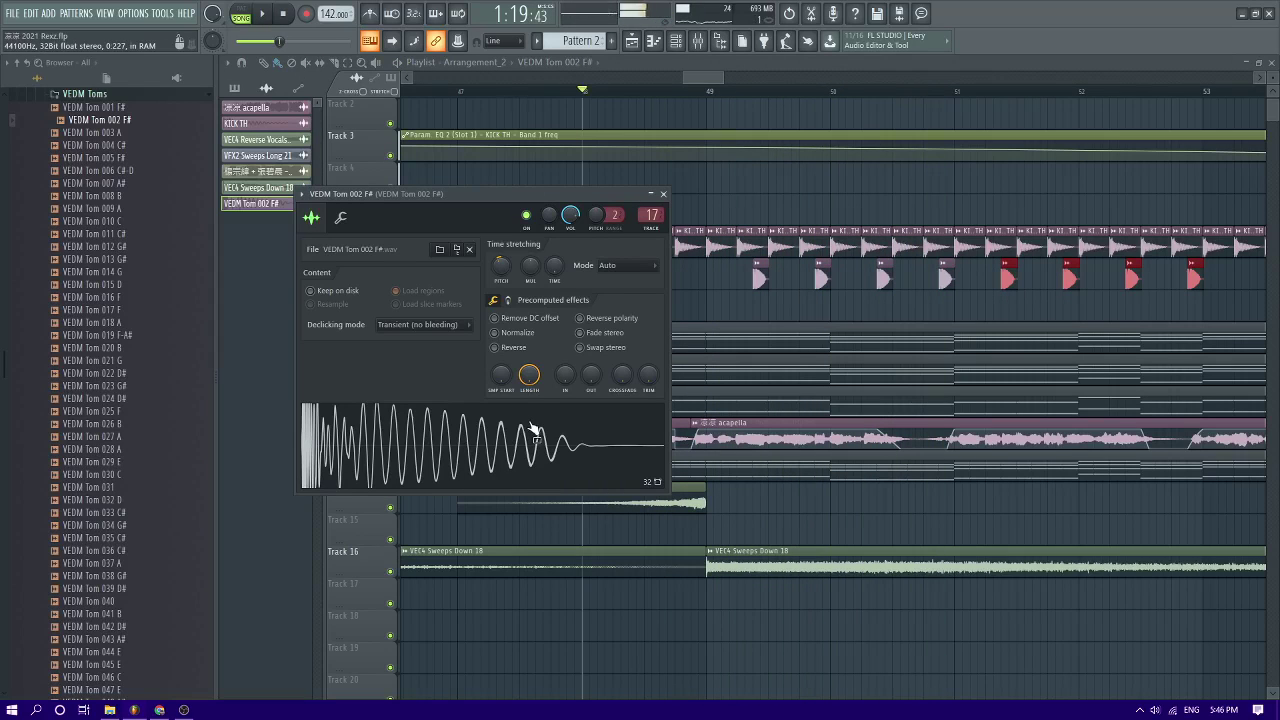
key("space")
key("F9")
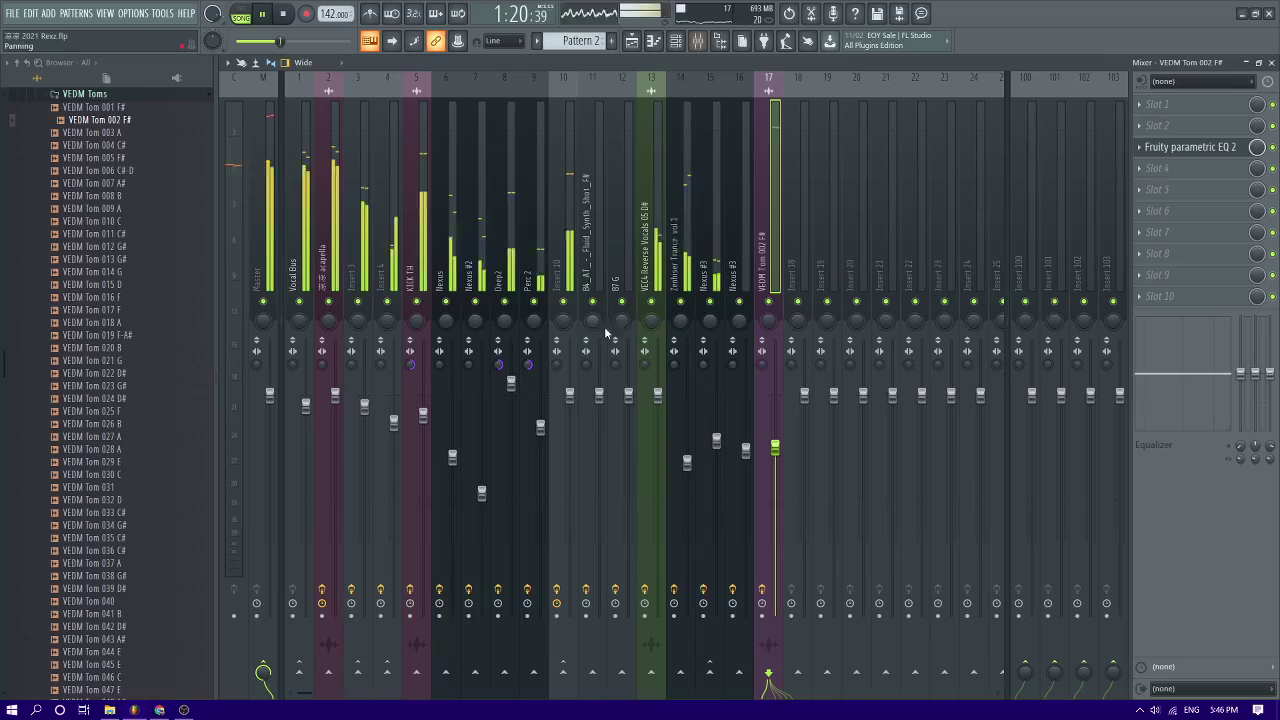
left_click(1164, 150)
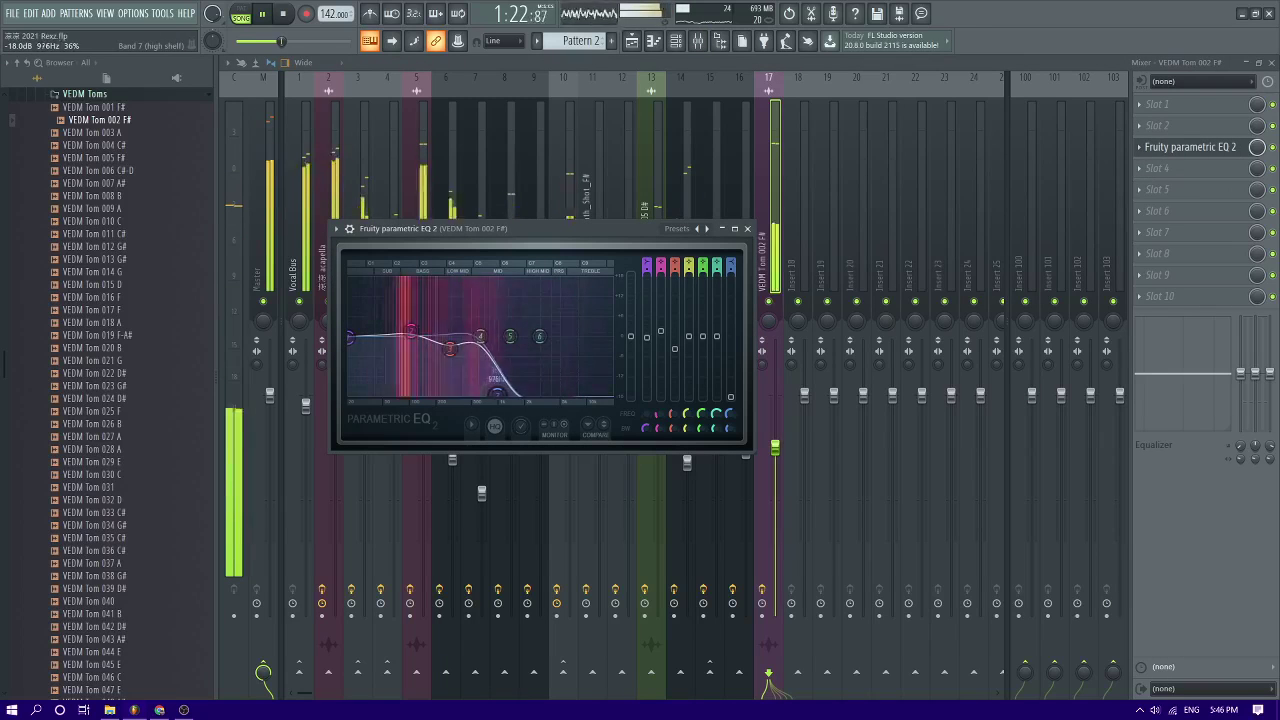
left_click(677, 228)
left_click(708, 254)
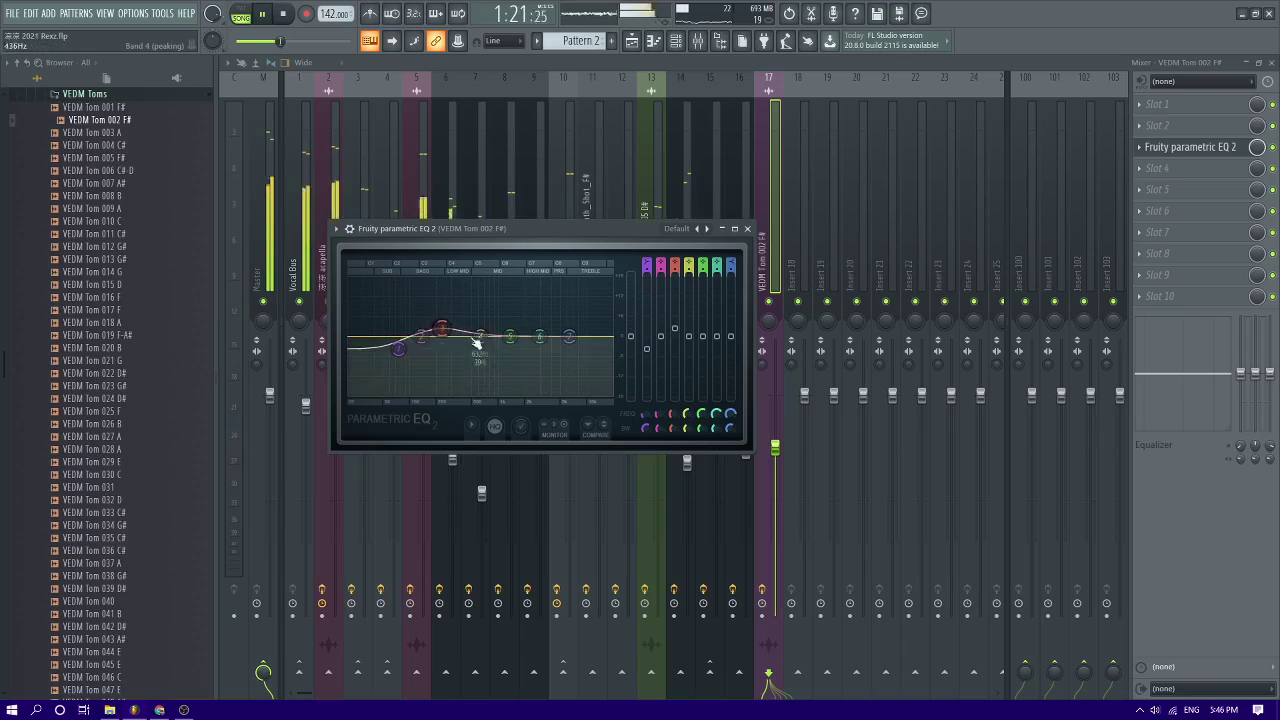
left_click_drag(566, 340, 506, 401)
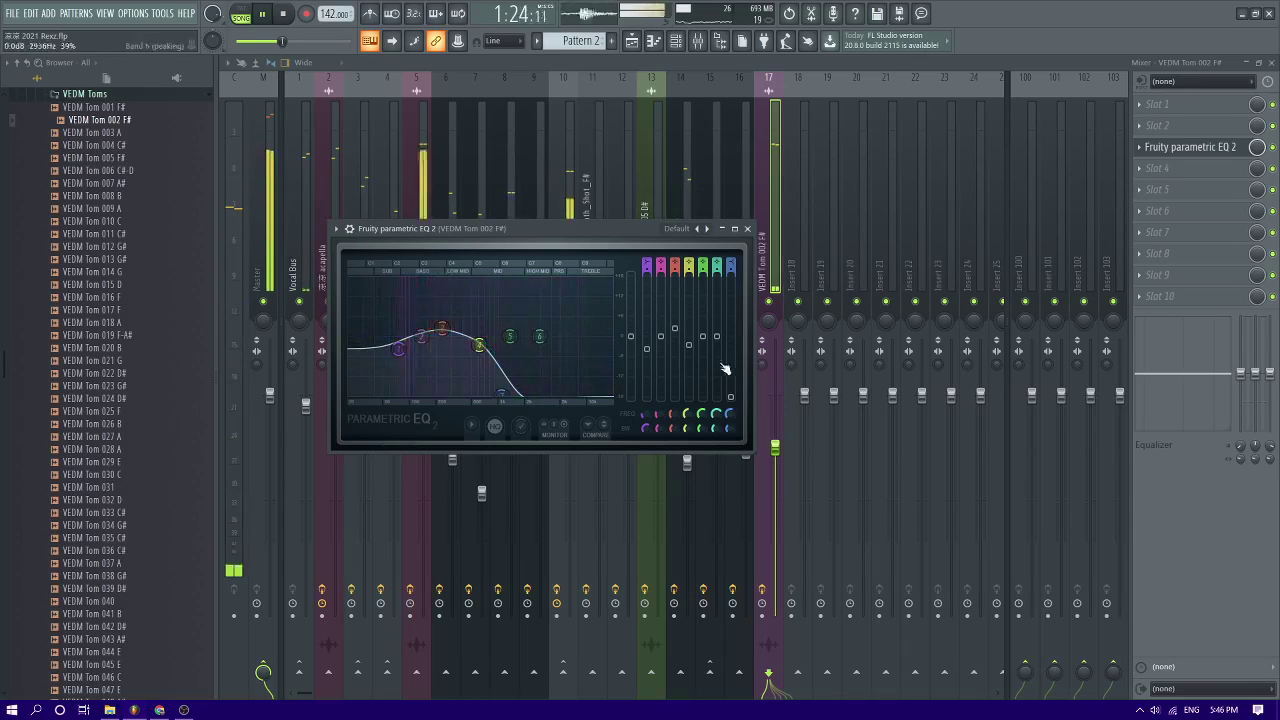
Lower the VEDM Tom 002 F# fader on mixer track 17 while listening to the mix
left_click(776, 449)
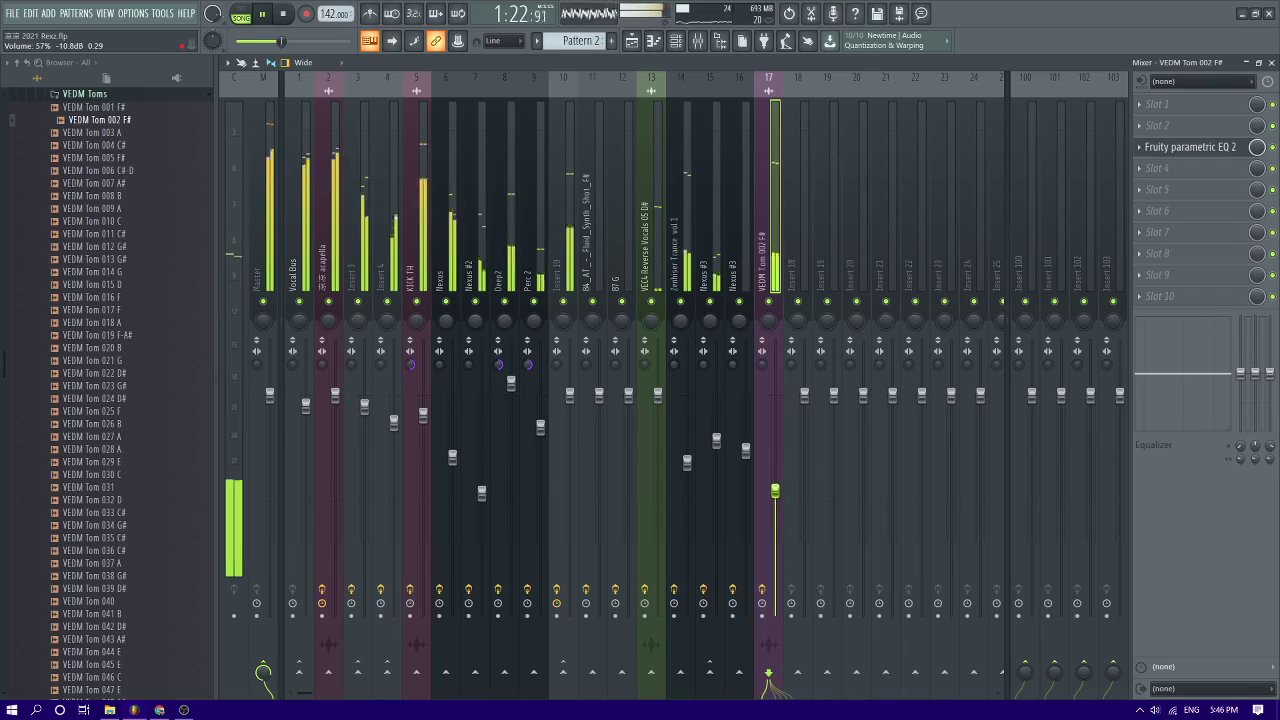
left_click_drag(775, 487, 775, 492)
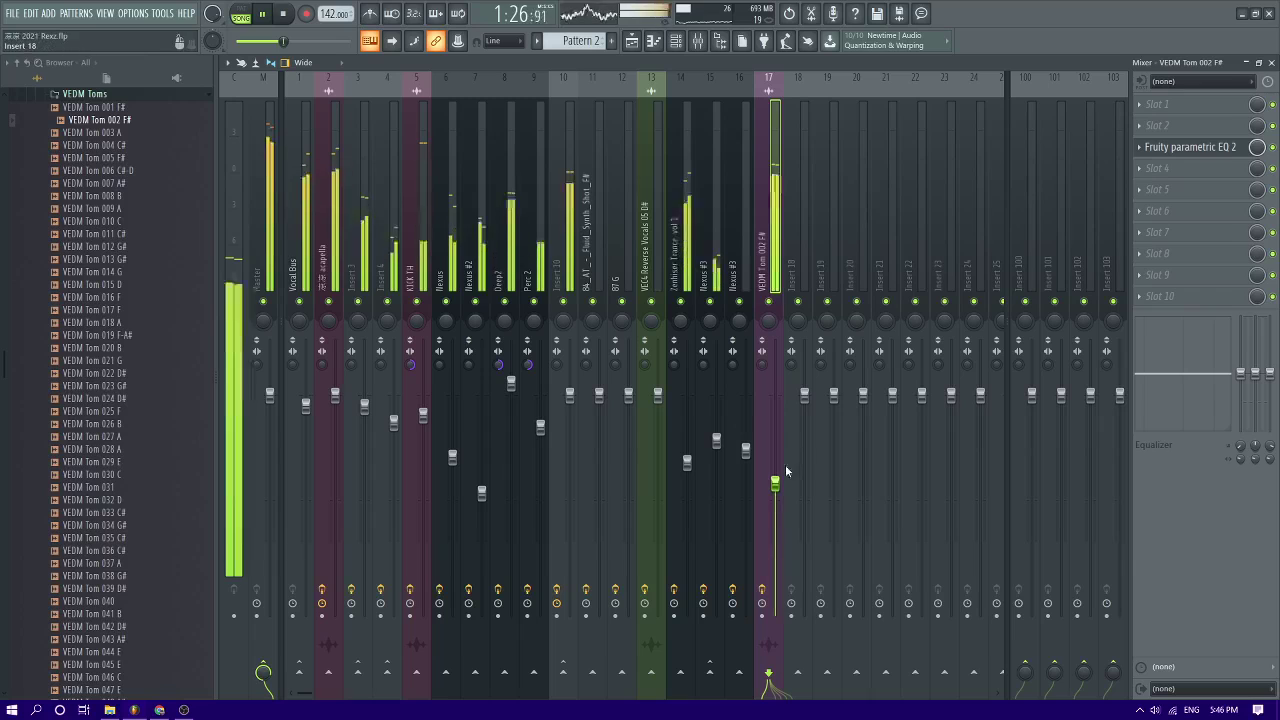
scroll(775, 486, "down", 1)
key("space")
Select the eight tom clips on Track 7 and duplicate them to fill bars 53 to 56
left_click(636, 44)
key("space")
scroll(700, 230, "down", 3)
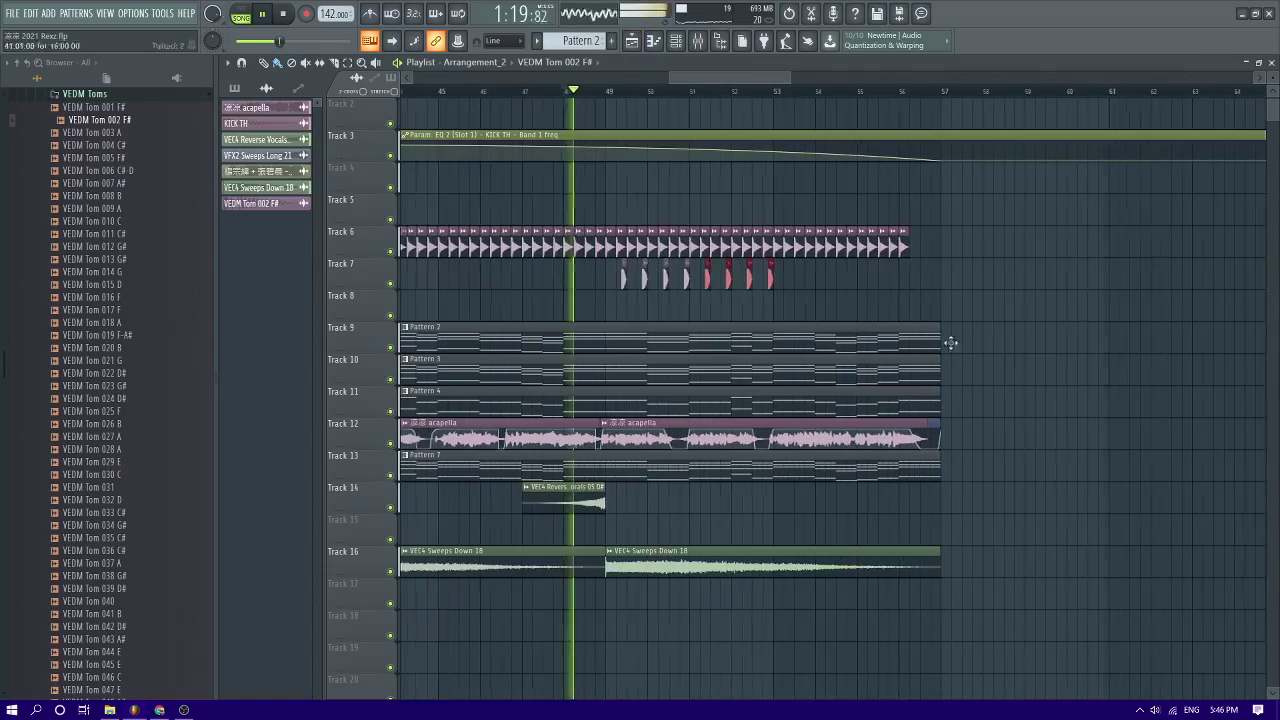
left_click_drag(912, 272, 619, 288)
key("ctrl+b")
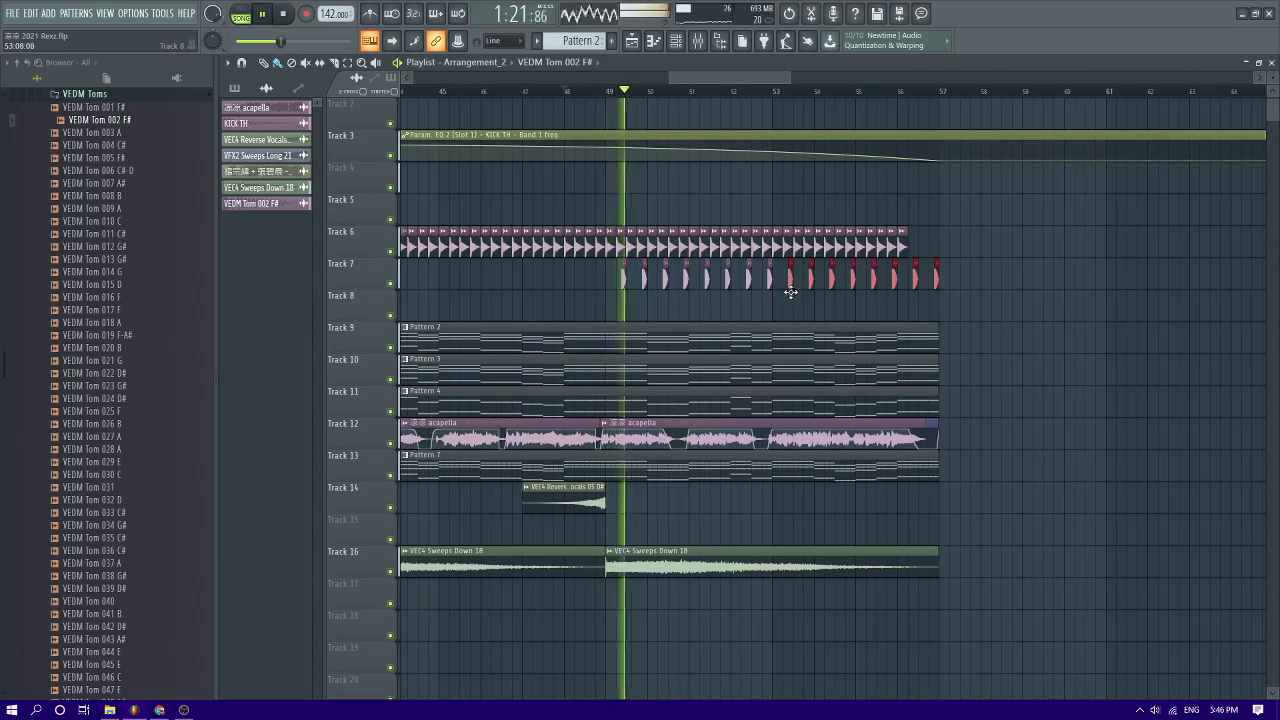
Double the Track 6 kicks from bar 53 by placing copies midway between the existing ones, and play from just before bar 53
scroll(971, 257, "up", 3)
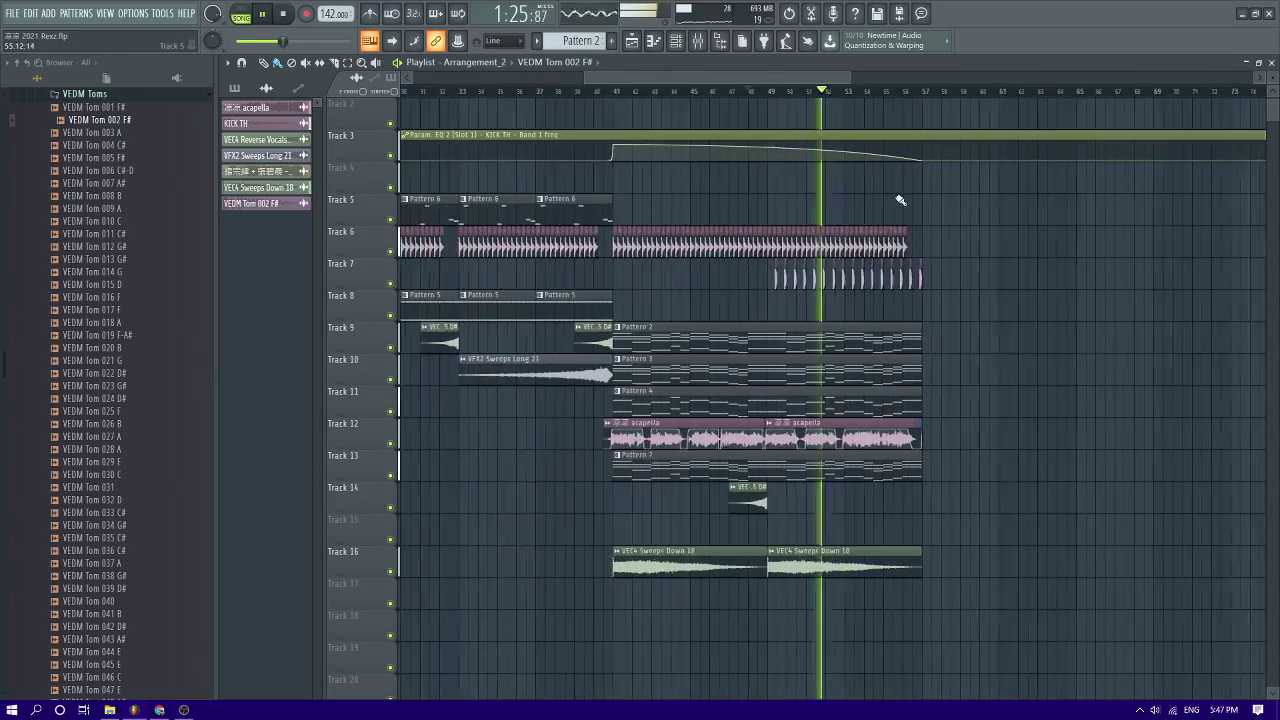
scroll(966, 251, "down", 3)
scroll(919, 278, "up", 3)
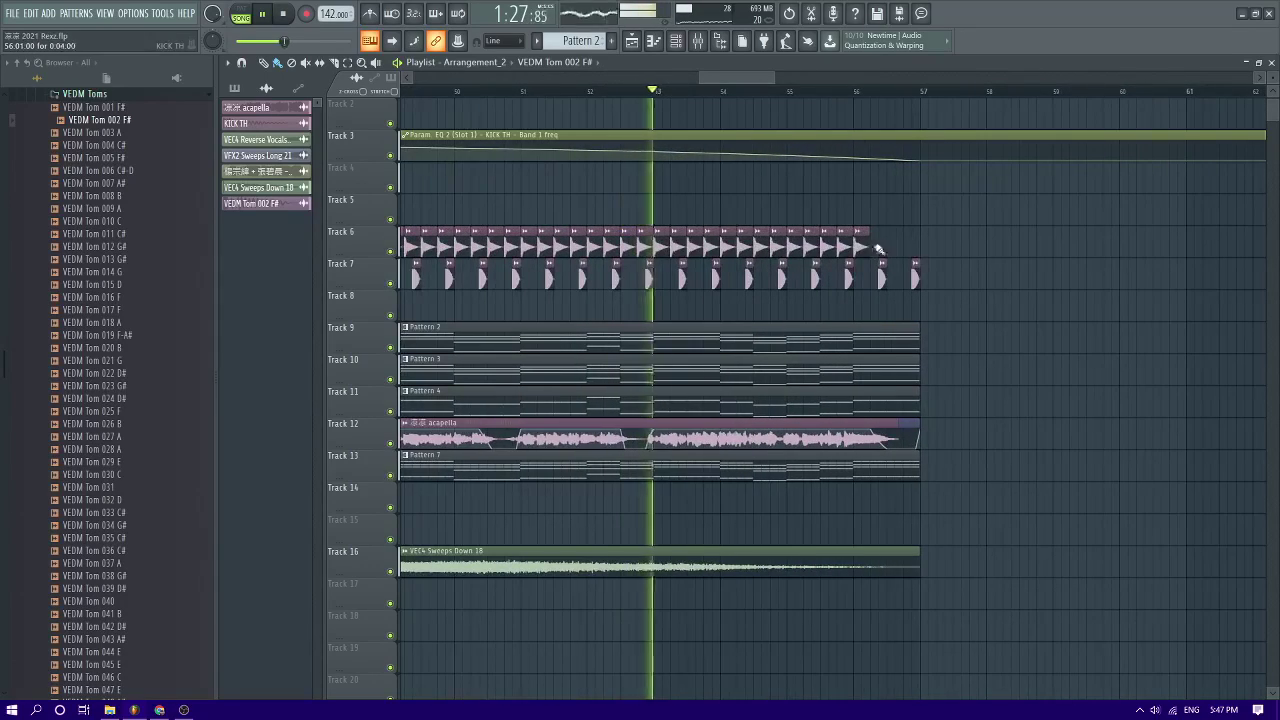
key("space")
left_click_drag(884, 248, 671, 247)
scroll(667, 245, "up", 2)
left_click(614, 82)
left_click(623, 91)
key("space")
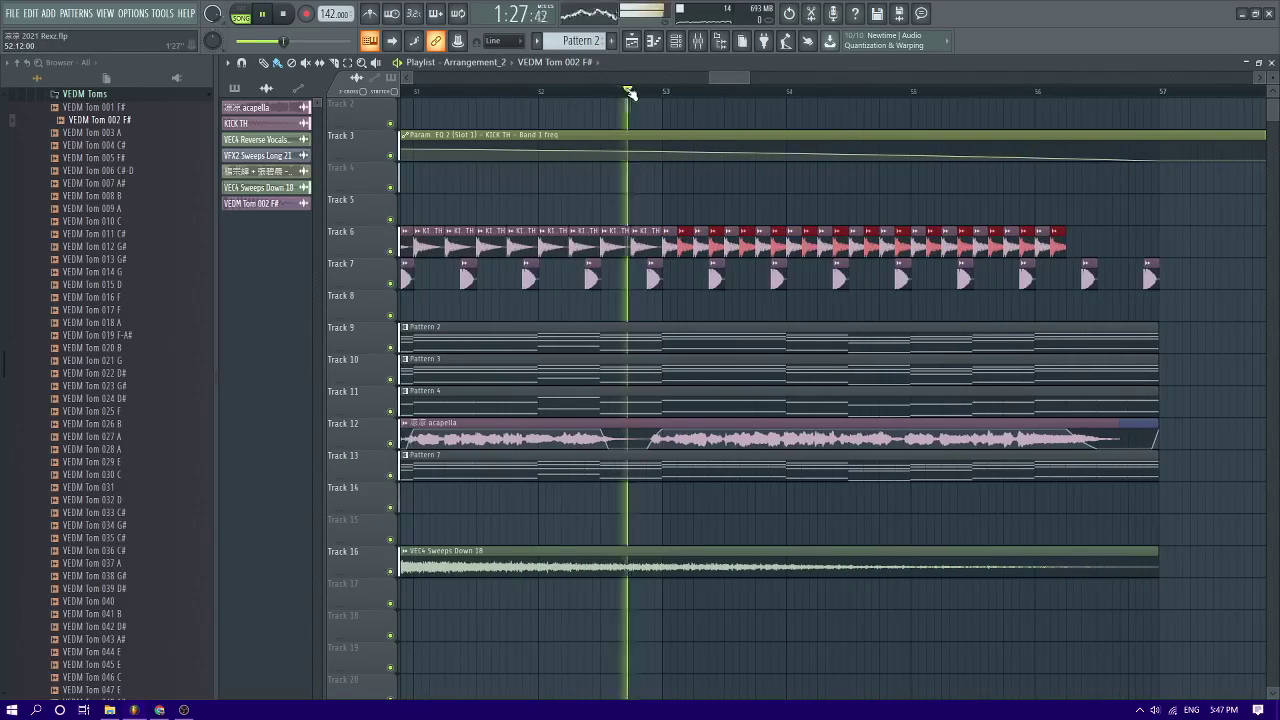
Double the Track 6 kicks again from bar 55 by placing copies one step after each existing kick
scroll(687, 213, "down", 6)
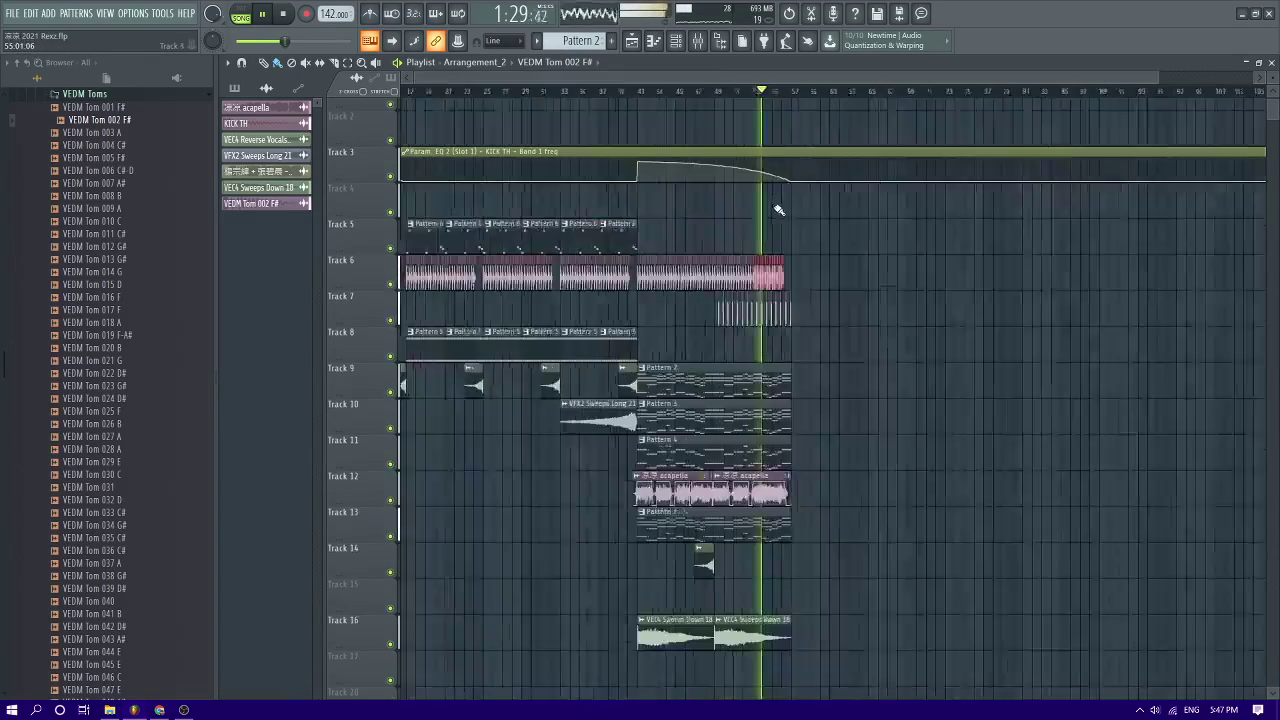
scroll(778, 235, "up", 3)
key("space")
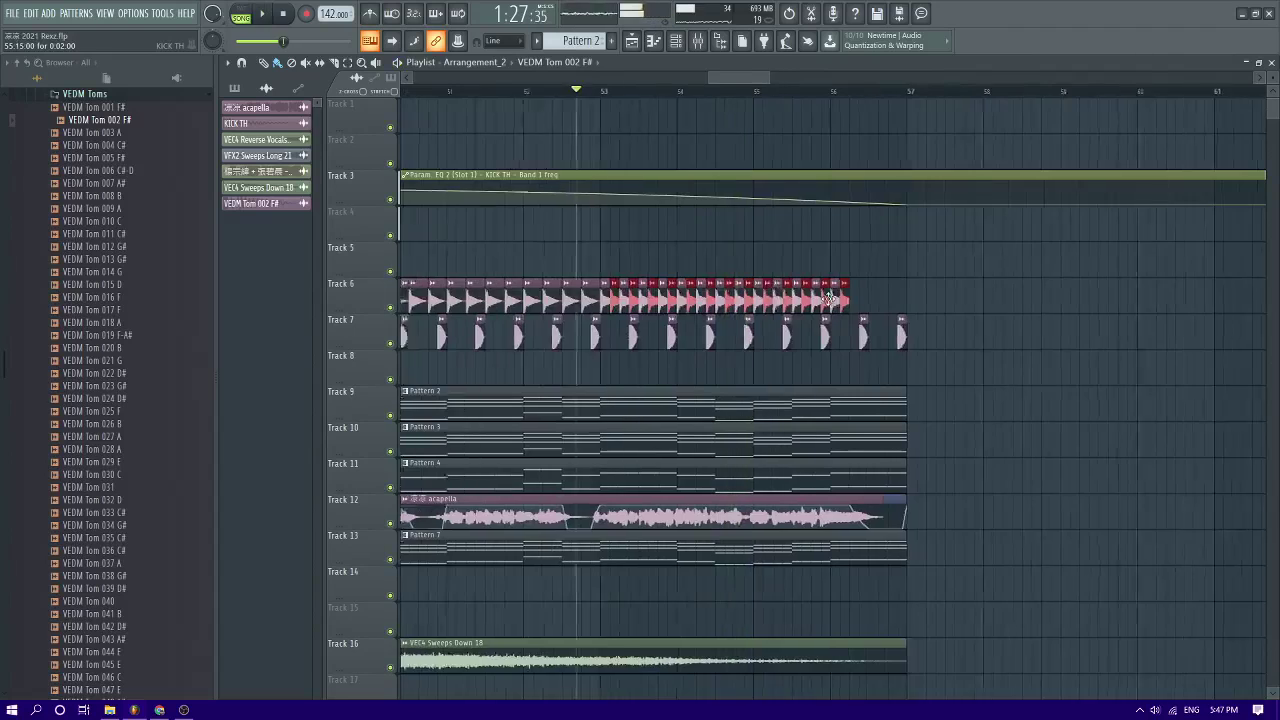
scroll(699, 320, "up", 3)
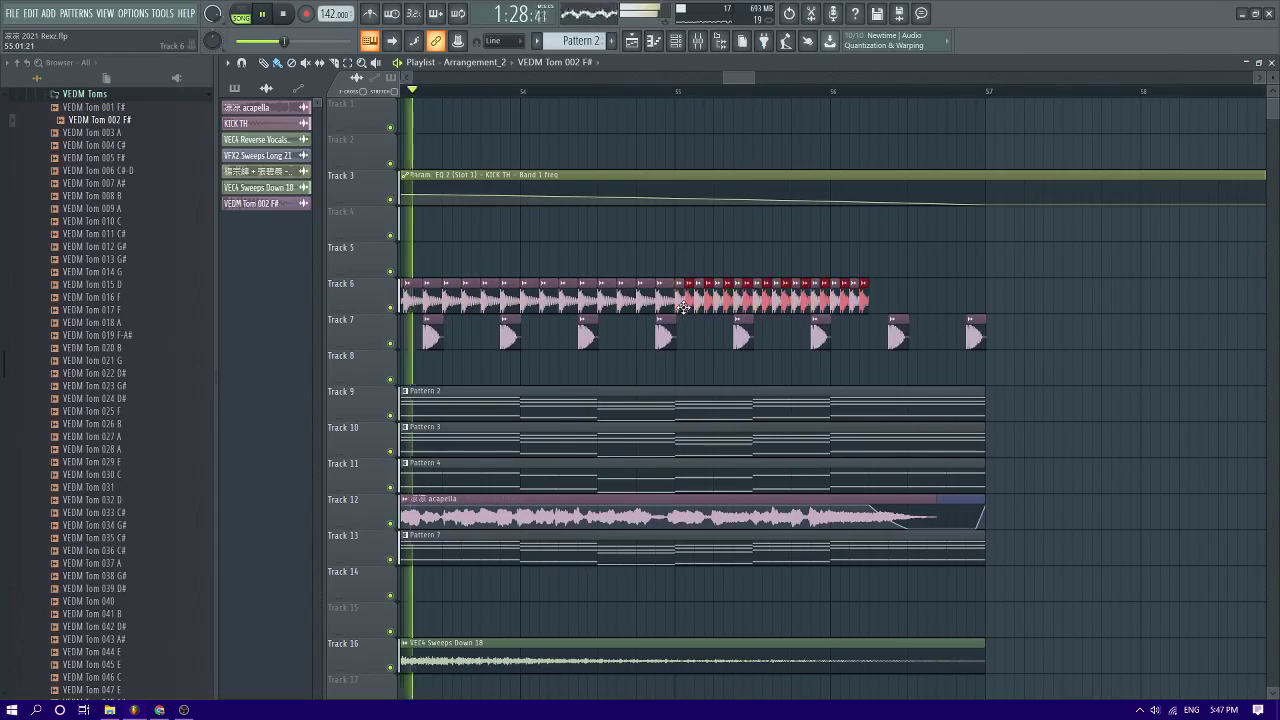
left_click(720, 363, "ctrl")
Delete the four tom clips on Track 7 in bars 55 and 56
right_click(975, 338)
right_click(898, 338)
right_click(820, 338)
right_click(743, 338)
scroll(732, 318, "up", 3)
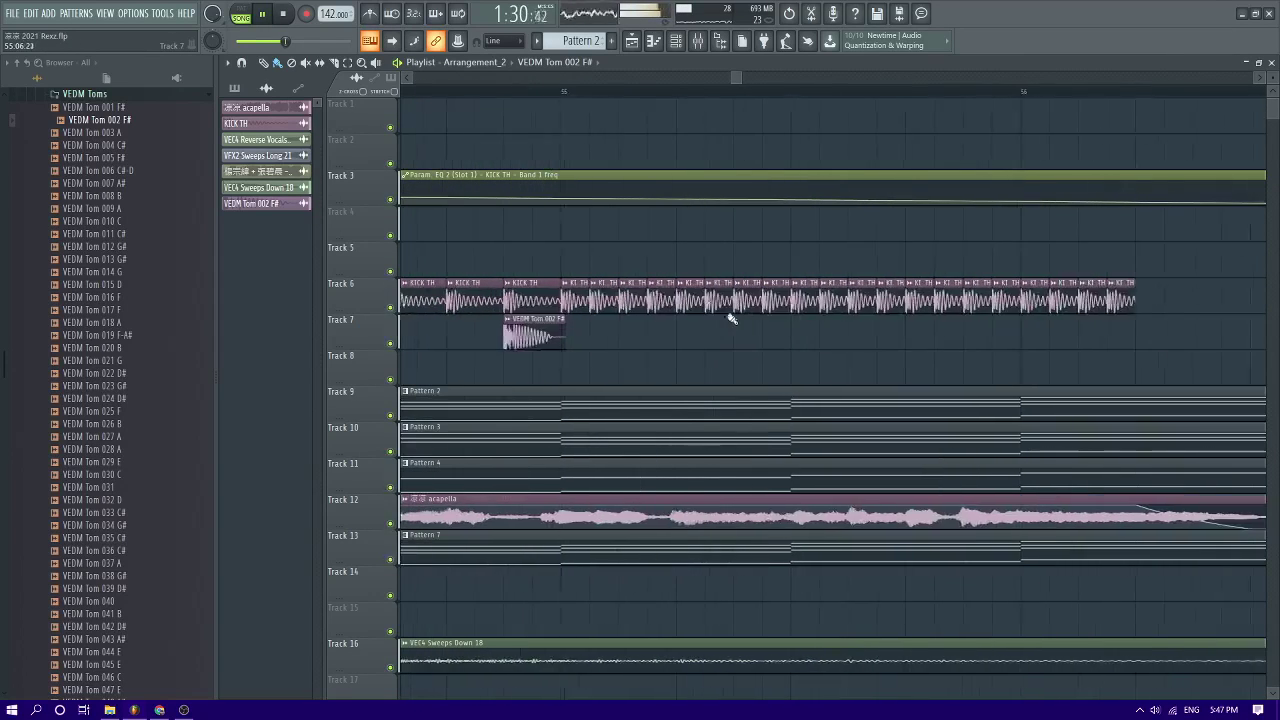
Replace the dense Track 6 kicks in bar 56 with four full-length kicks, one per beat, and check the transition in playback
scroll(731, 319, "down", 3)
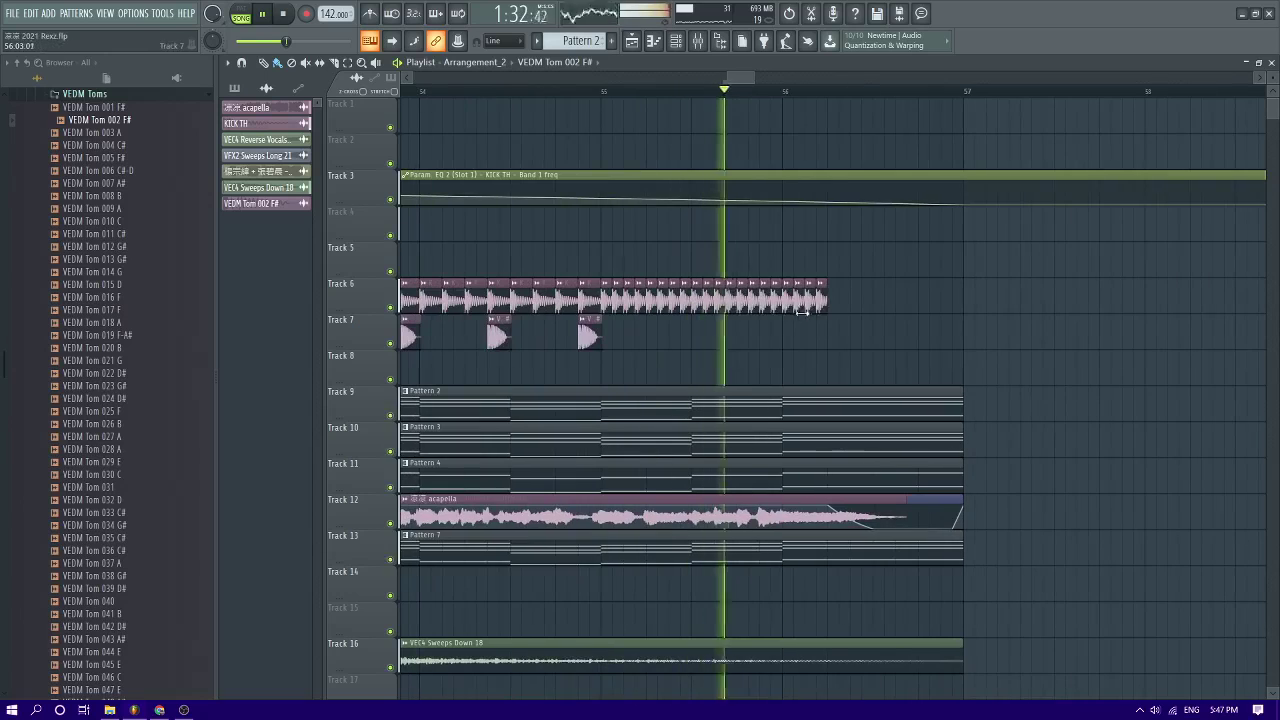
key("space")
right_click(800, 311)
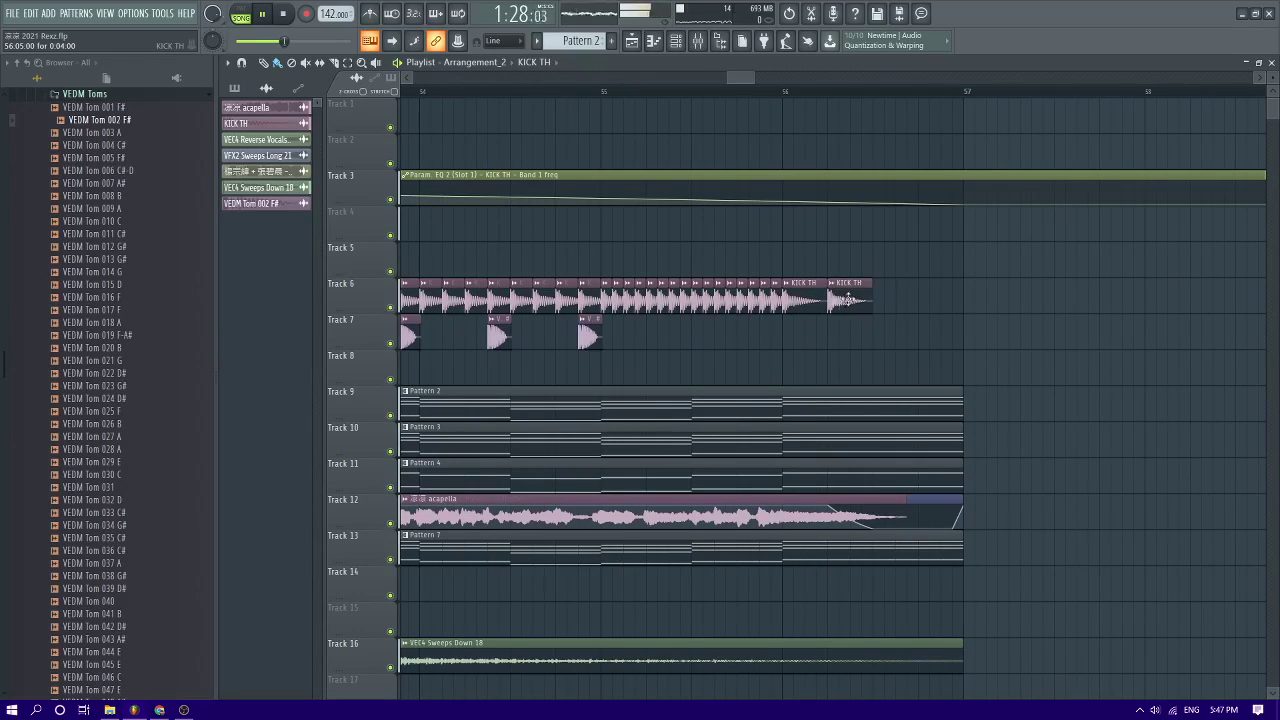
scroll(938, 301, "down", 5)
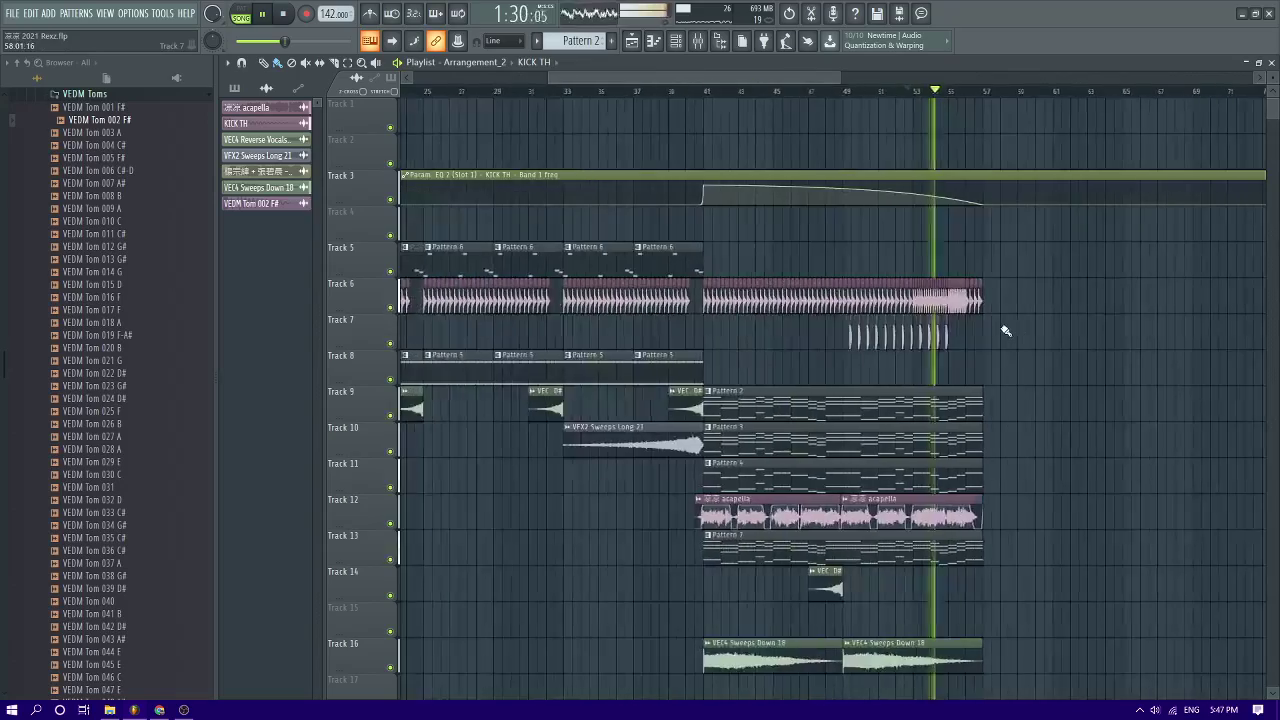
scroll(1020, 318, "up", 4)
scroll(1000, 311, "up", 1)
scroll(714, 304, "up", 4)
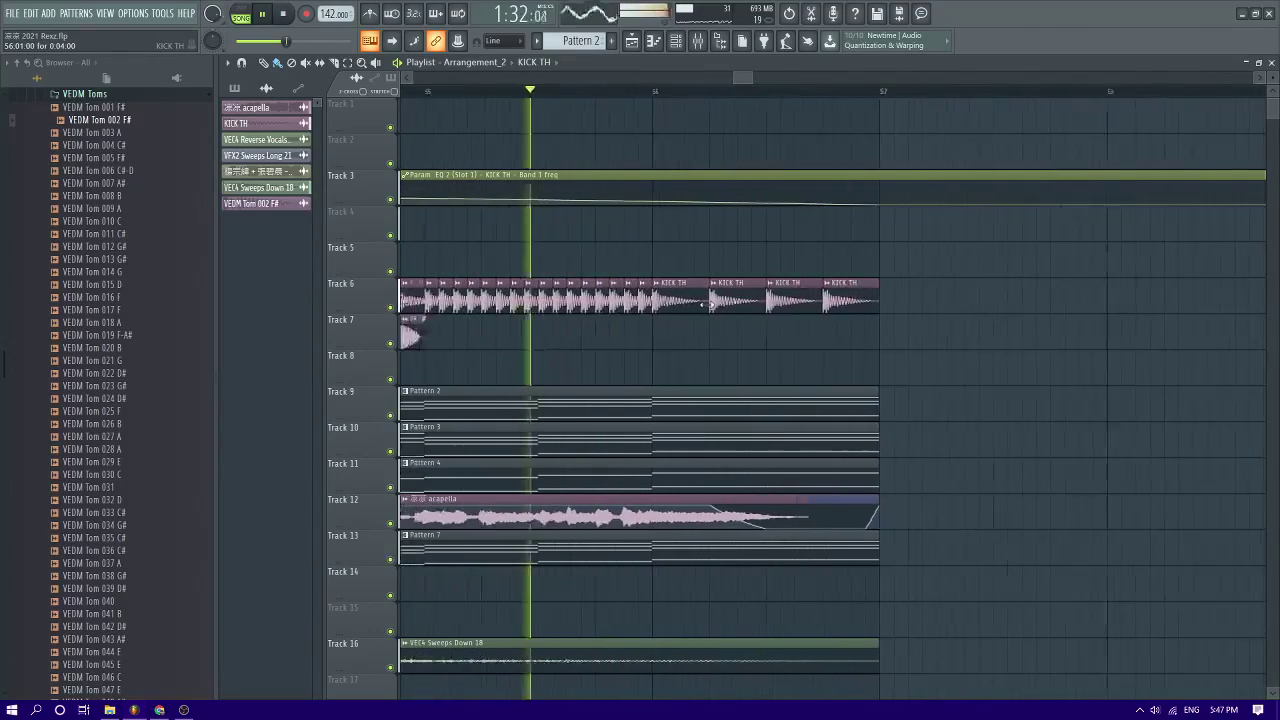
scroll(709, 303, "down", 5)
scroll(708, 302, "up", 2)
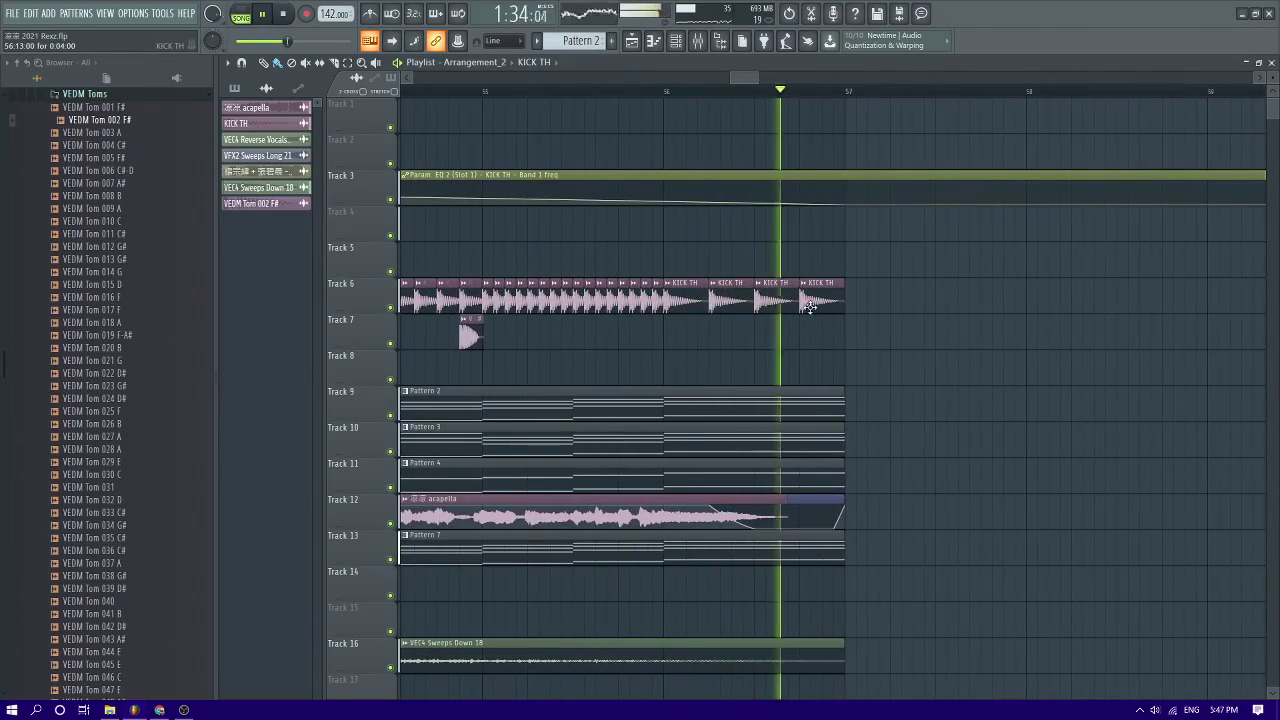
key("space")
scroll(818, 307, "down", 6)
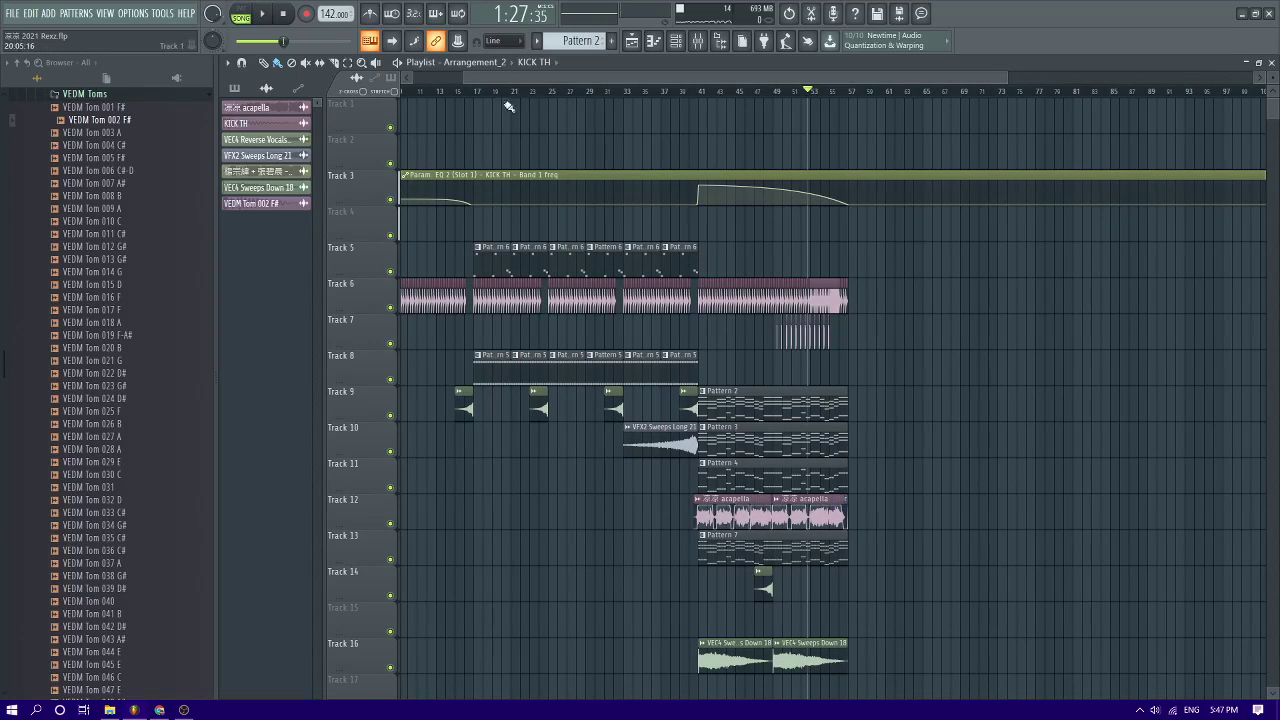
Copy the bar 17–41 clips on Tracks 5 to 10 to bar 57, moving the copied reverse vocal at bar 55 to Track 14
left_click_drag(472, 205, 700, 468)
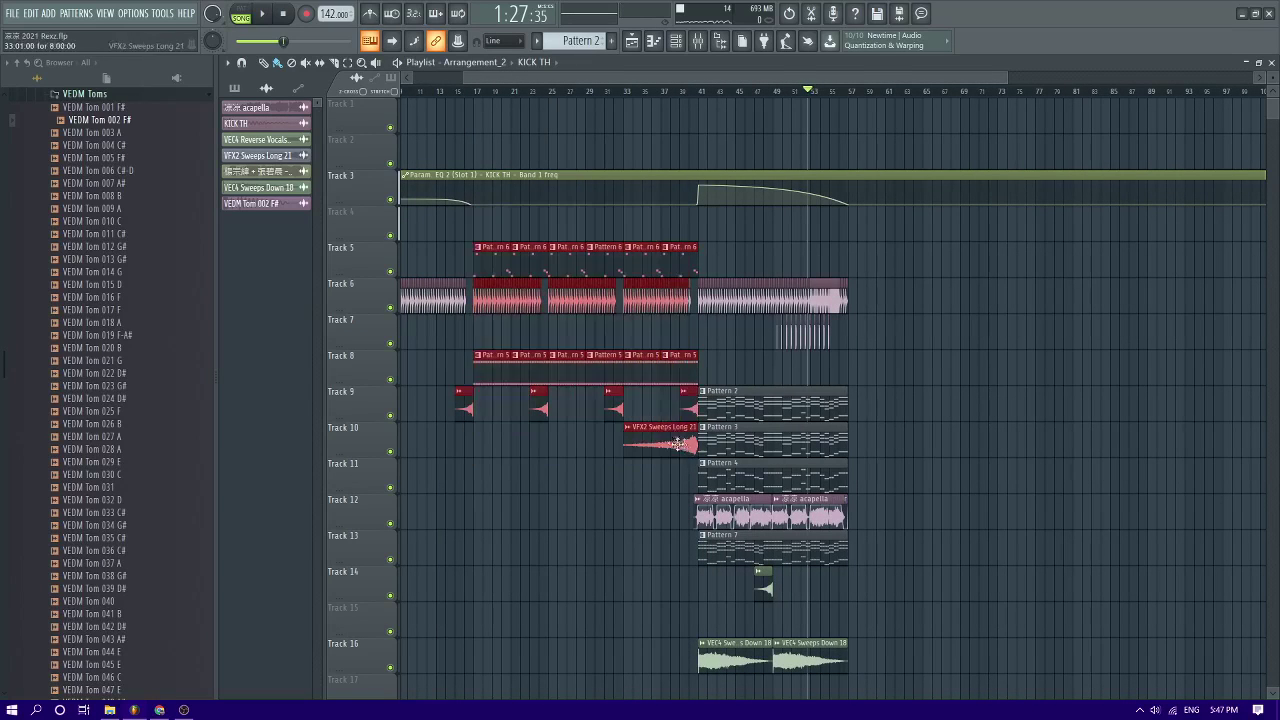
key("ctrl+b")
left_click_drag(1058, 450, 1048, 449)
scroll(920, 438, "up", 3)
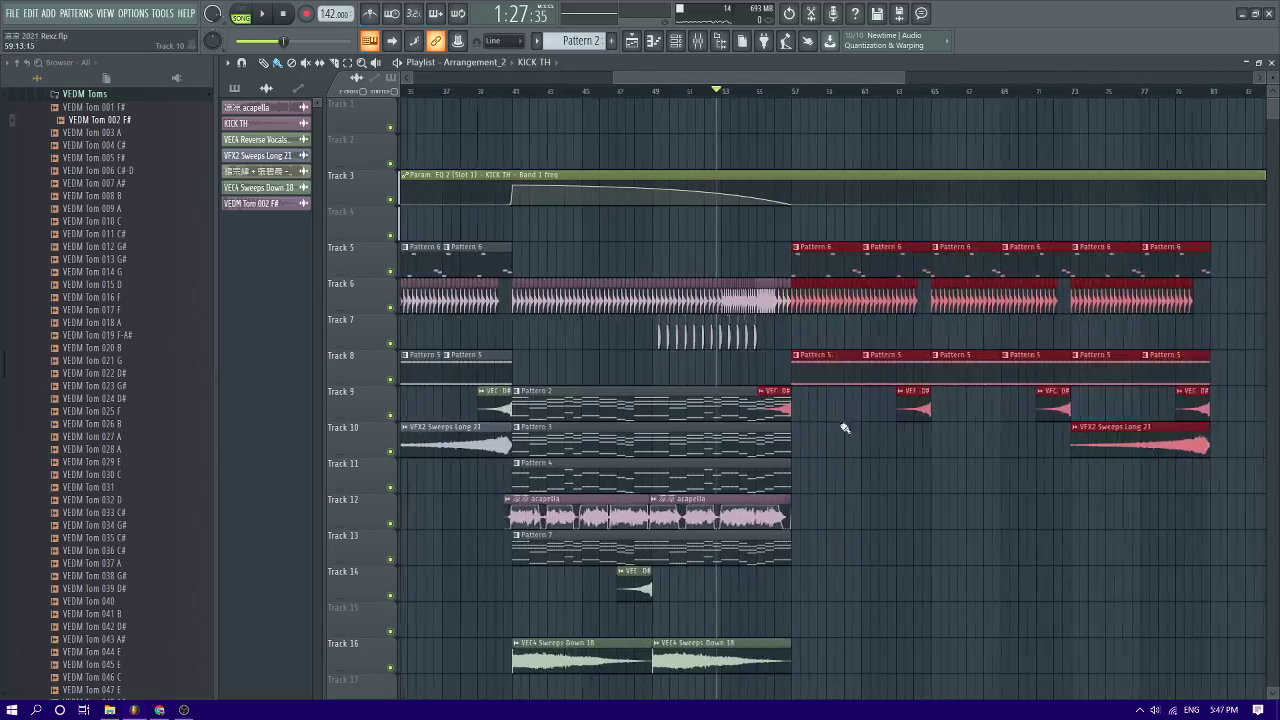
left_click(843, 427, "ctrl")
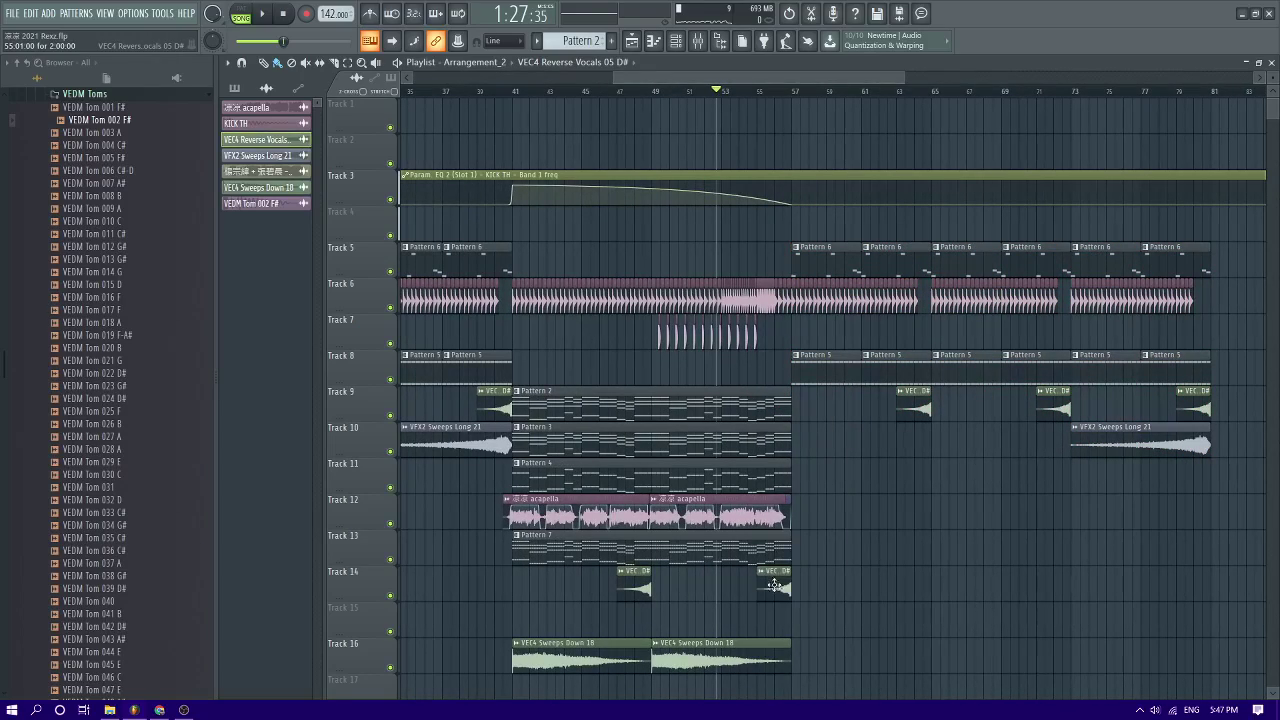
Play the kick build-up from around bar 53 and check the transition into the copied section at bar 57
scroll(868, 468, "up", 3)
scroll(640, 400, "down", 3)
scroll(1029, 374, "up", 1)
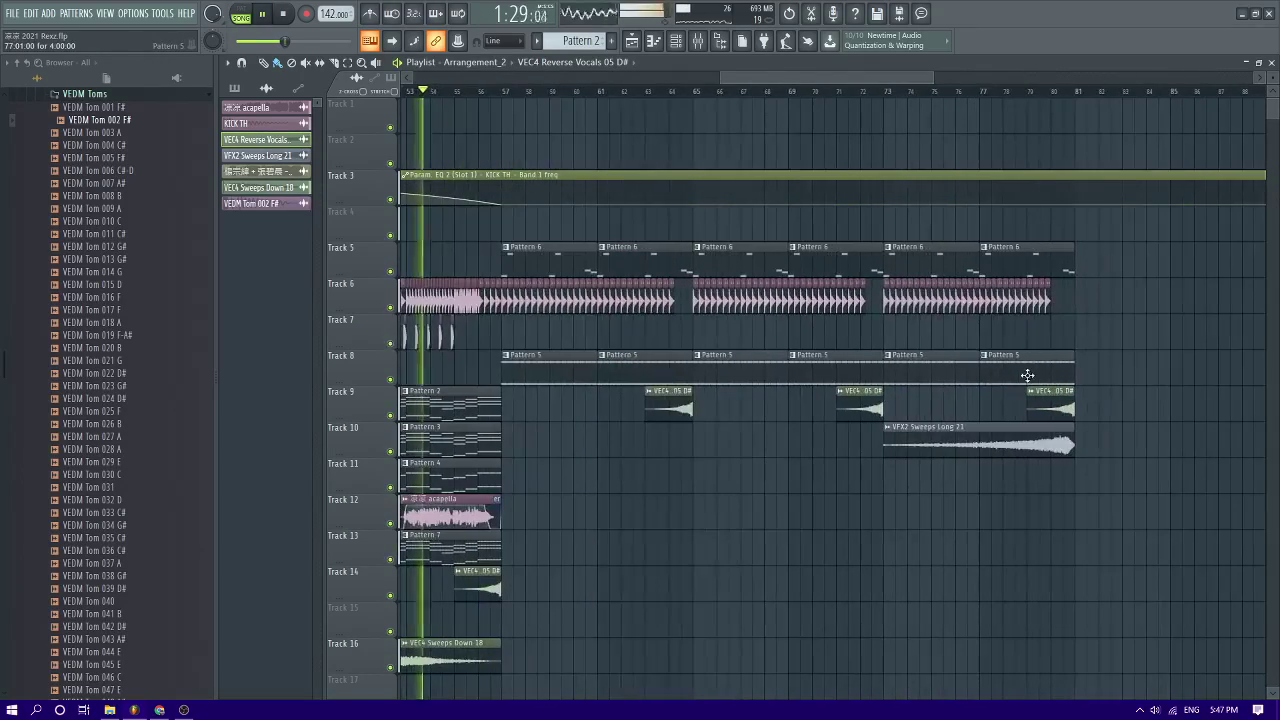
scroll(402, 336, "up", 1)
scroll(402, 335, "up", 2)
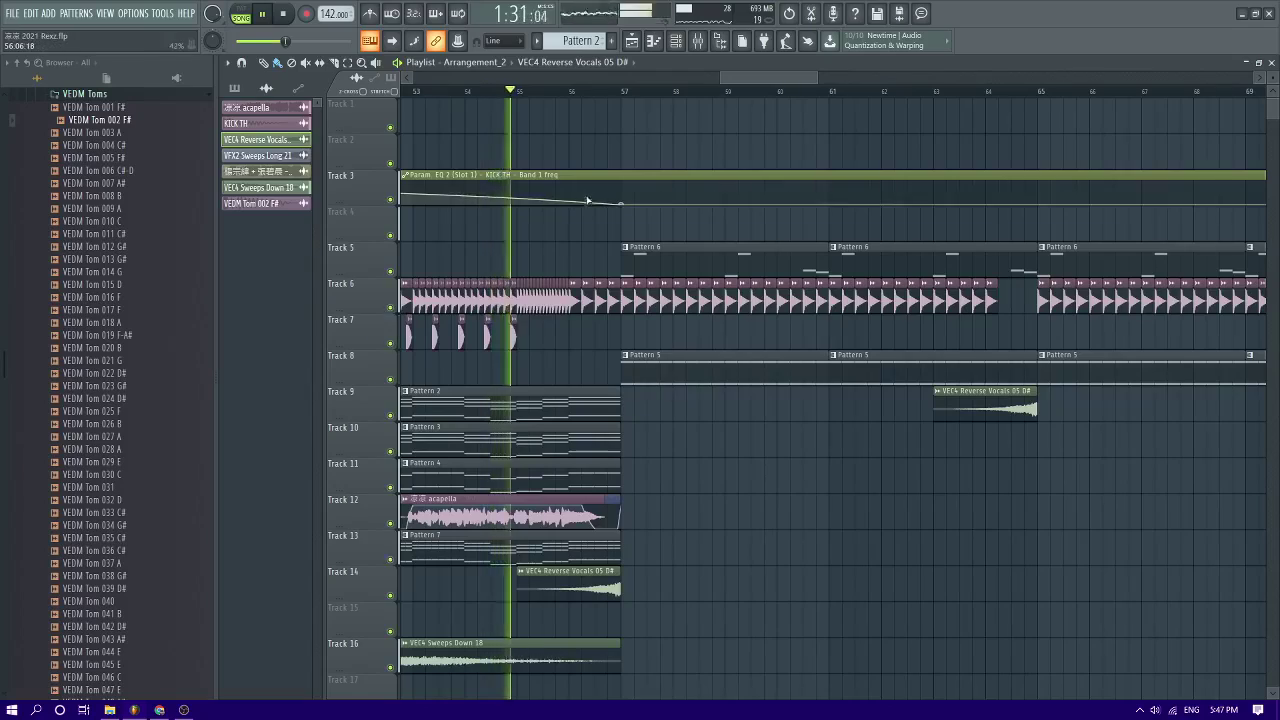
scroll(572, 203, "down", 1)
scroll(572, 203, "down", 4)
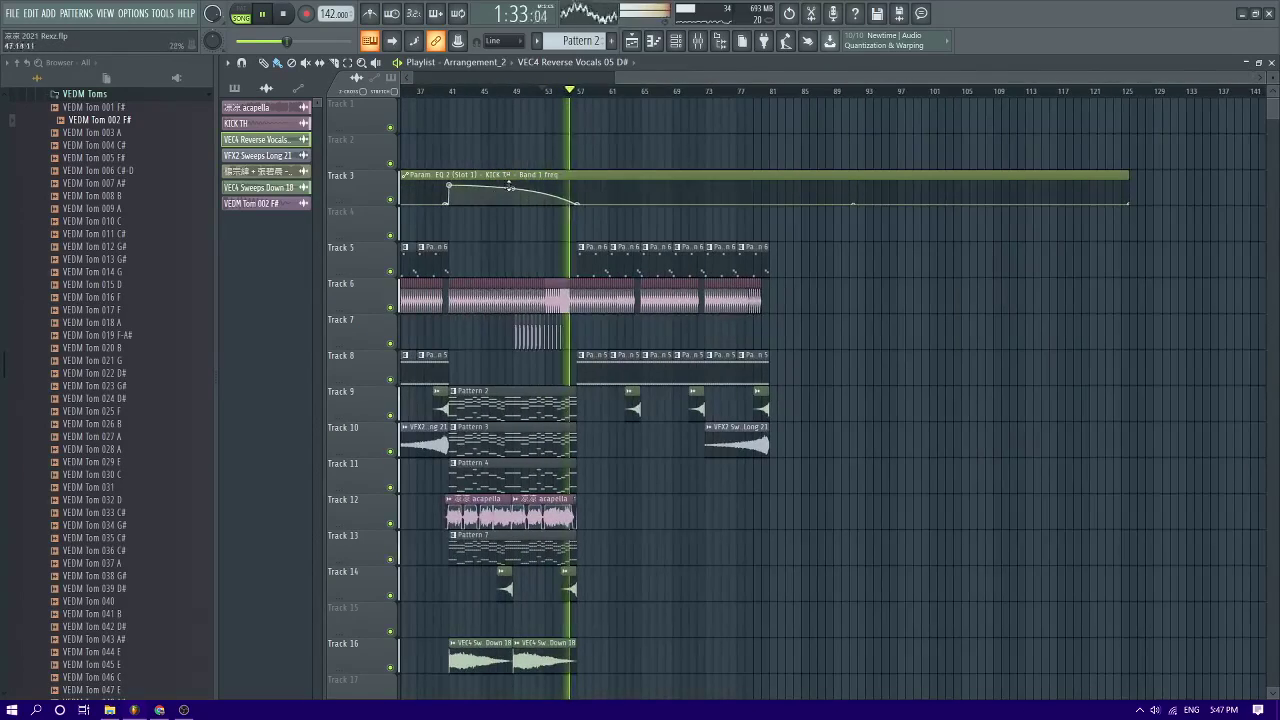
scroll(563, 209, "up", 3)
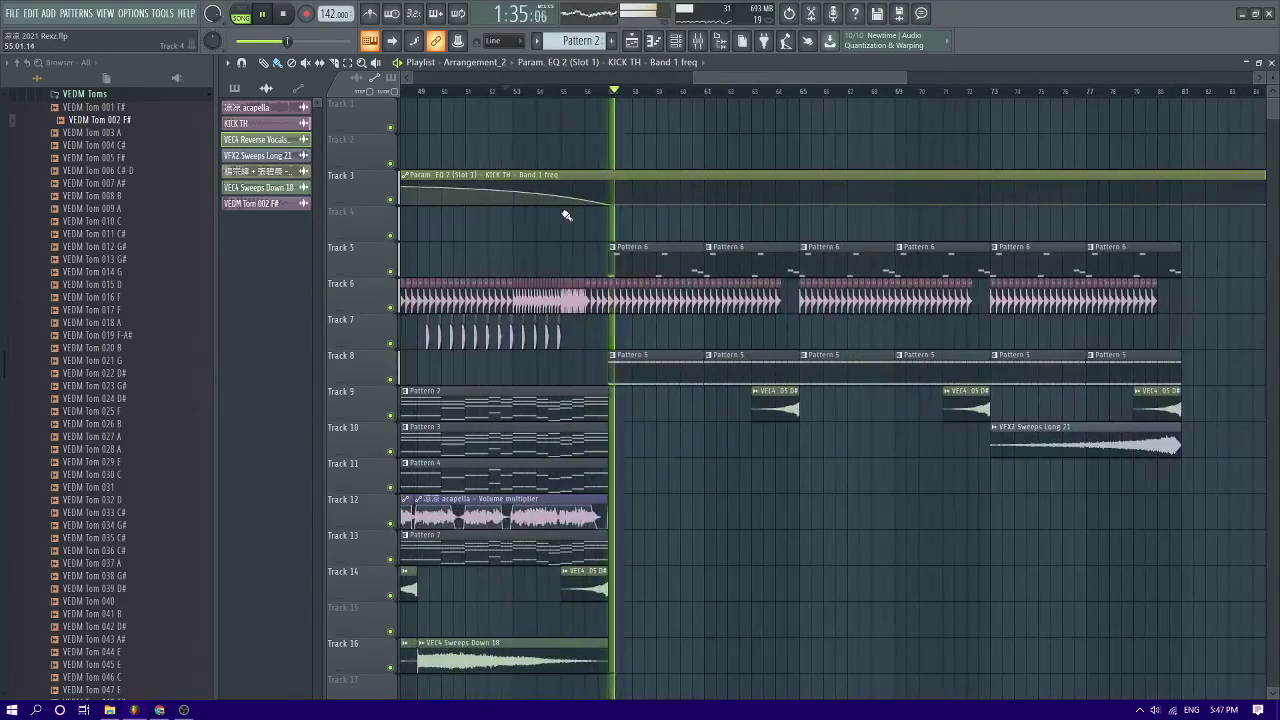
key("space")
Play from just before bar 41 and review the transition into the melodic section
scroll(649, 244, "down", 2)
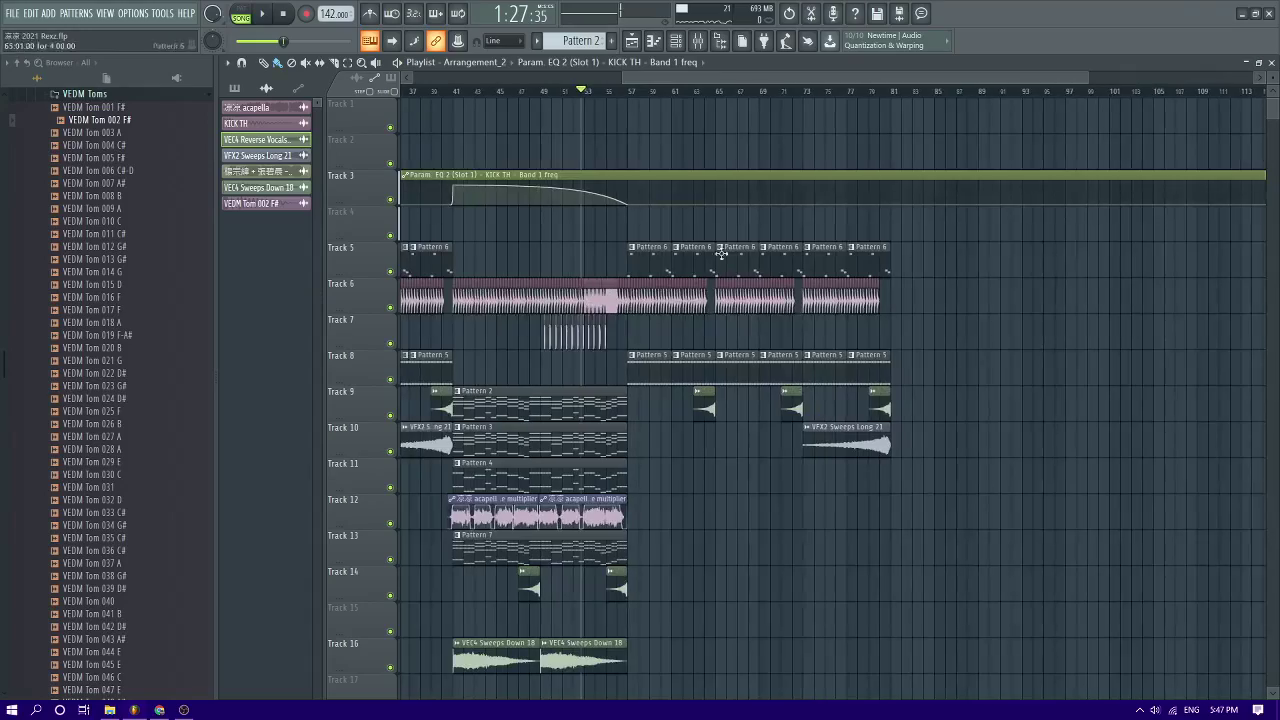
scroll(734, 243, "down", 2)
scroll(680, 200, "up", 1)
left_click(566, 94)
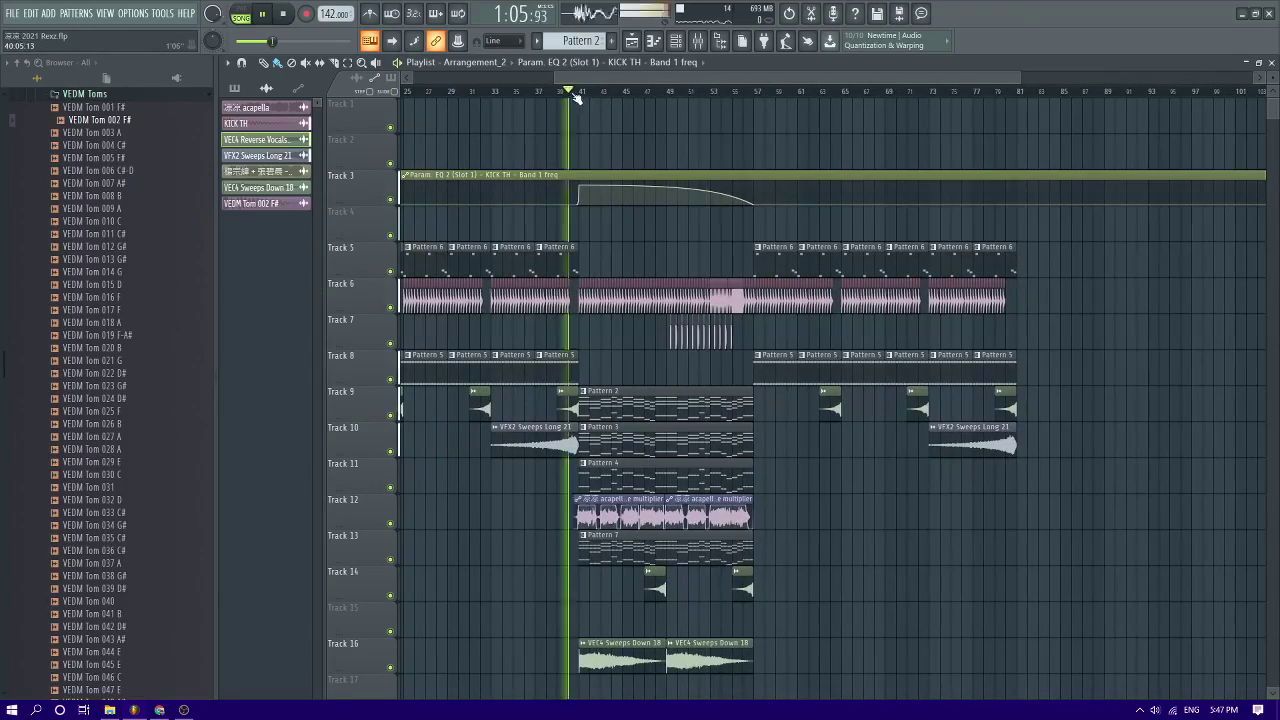
scroll(657, 271, "up", 3)
scroll(661, 271, "up", 2)
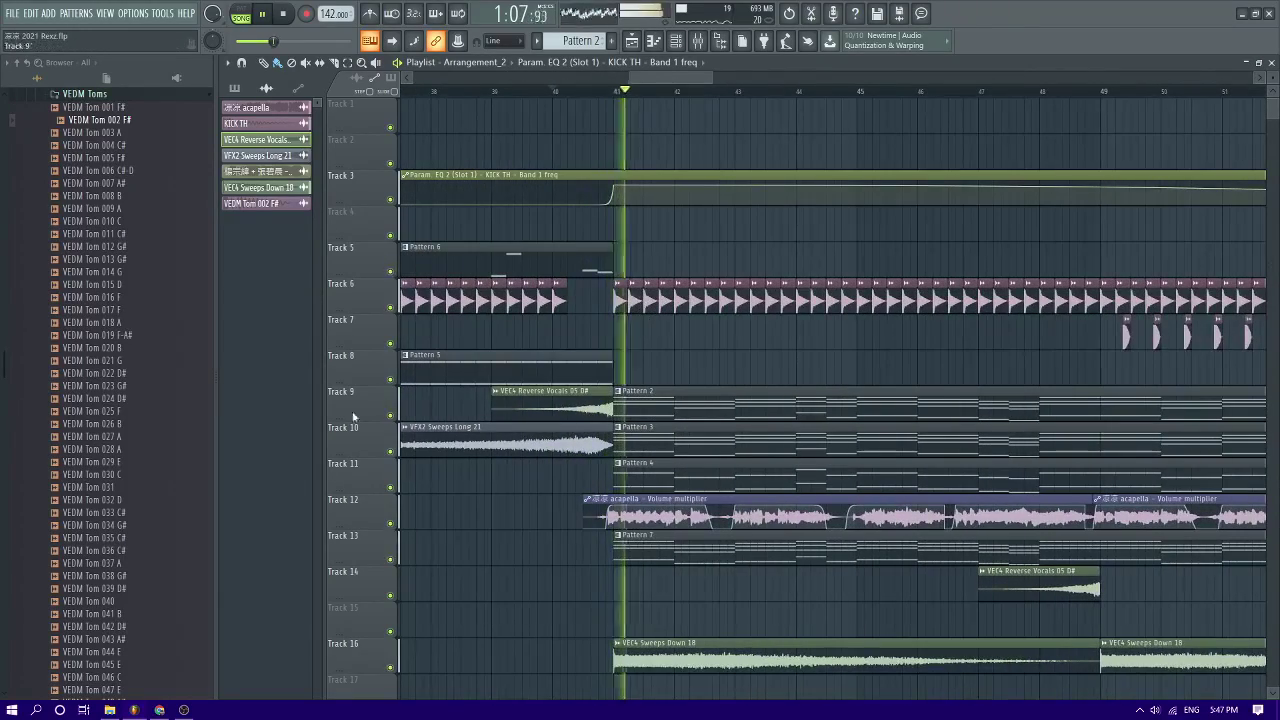
scroll(811, 630, "down", 2)
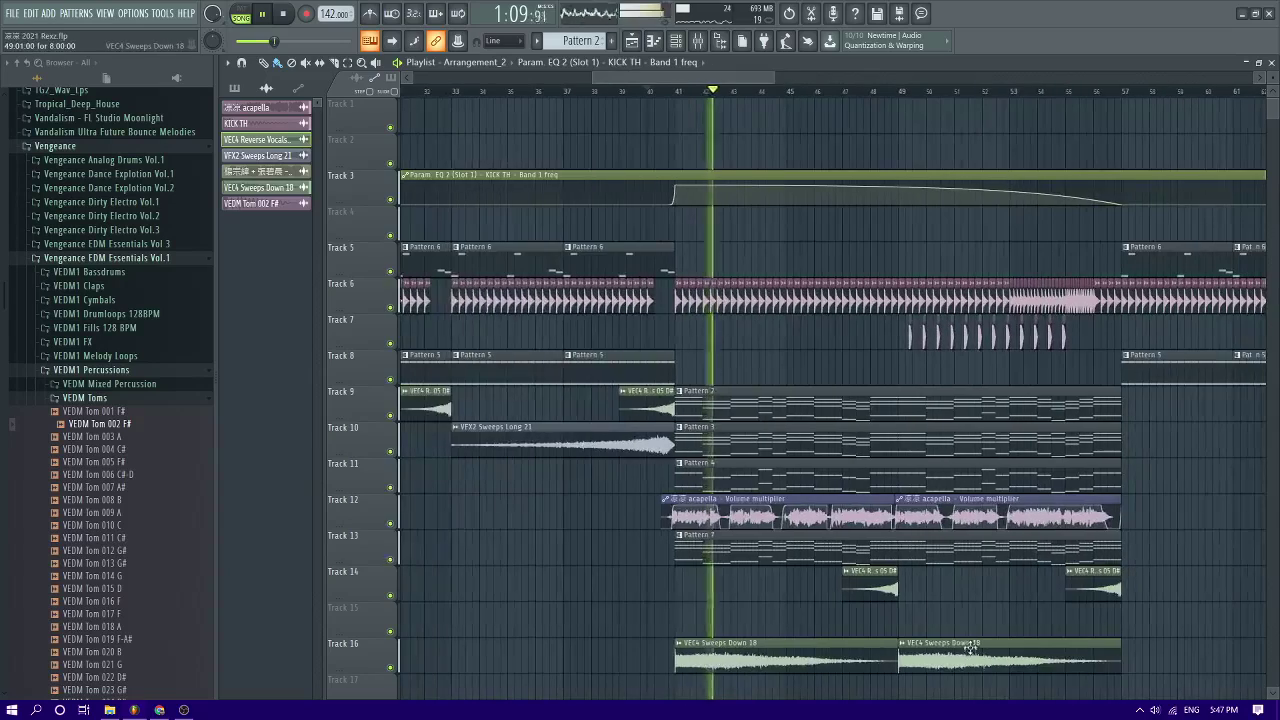
double_click(969, 648)
left_click(646, 177)
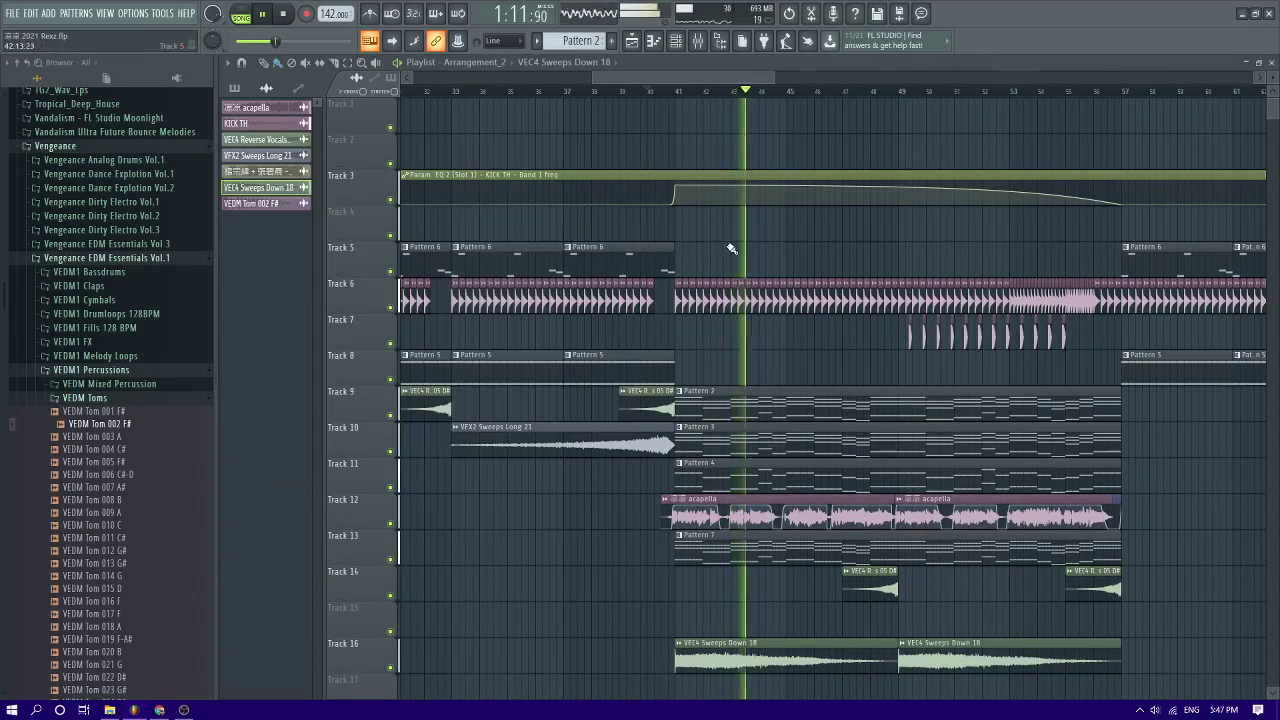
scroll(68, 410, "up", 5)
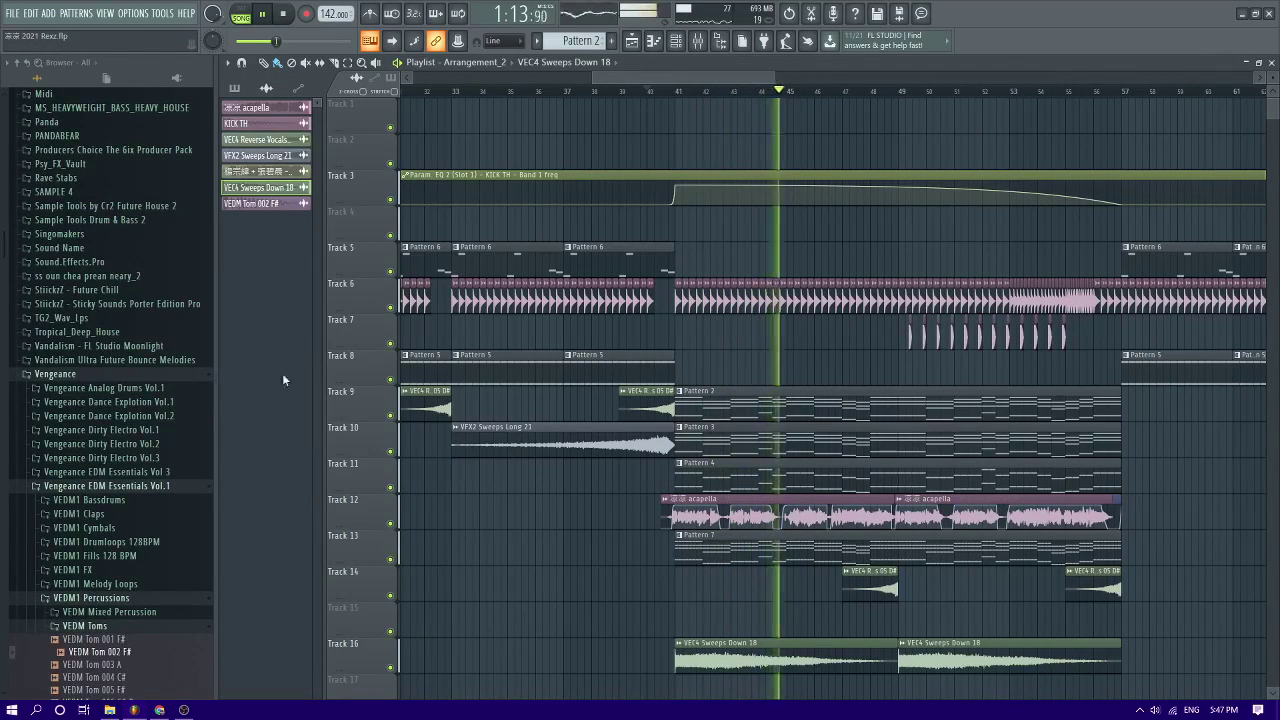
scroll(797, 356, "down", 1)
scroll(797, 358, "up", 4)
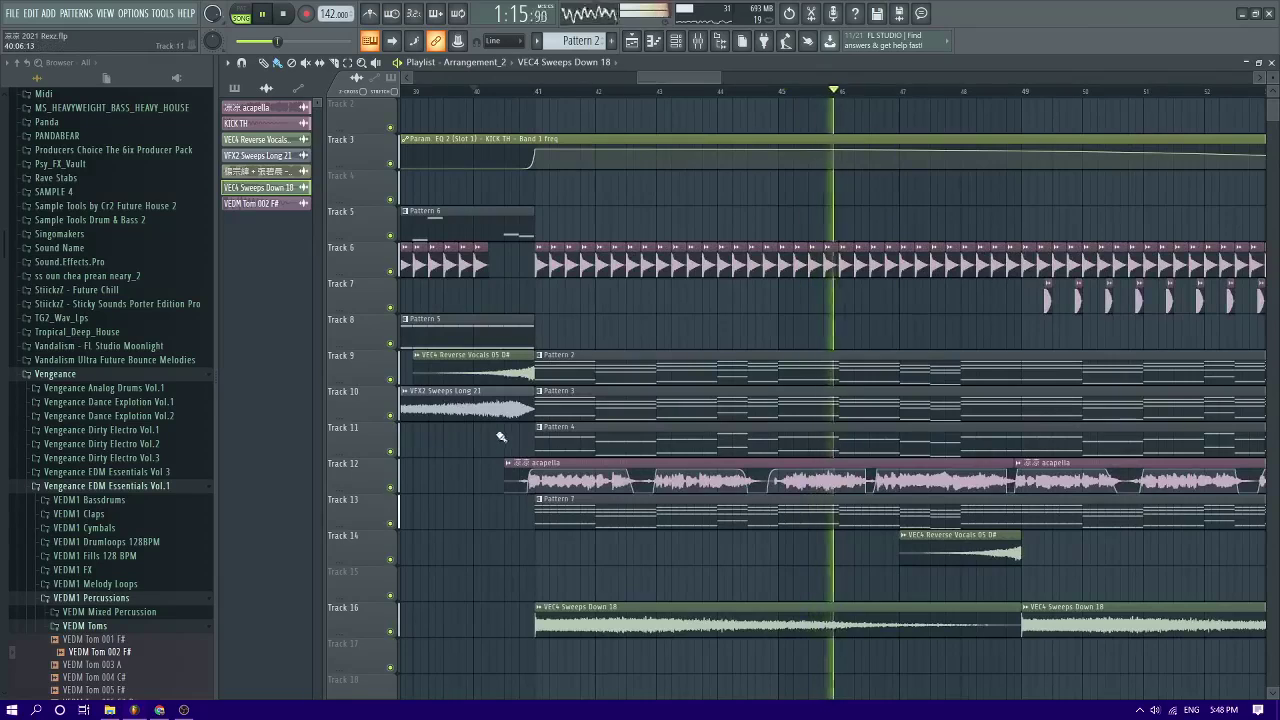
scroll(730, 408, "down", 3)
key("F9")
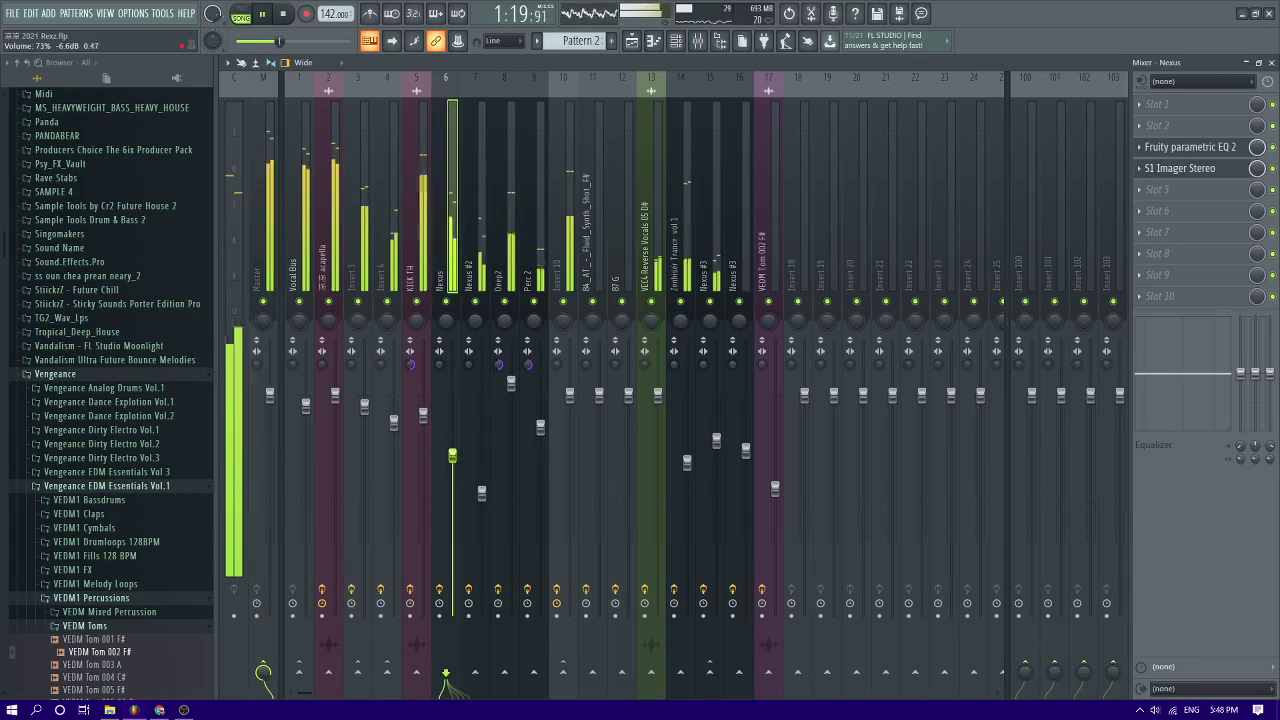
key("F7")
key("space")
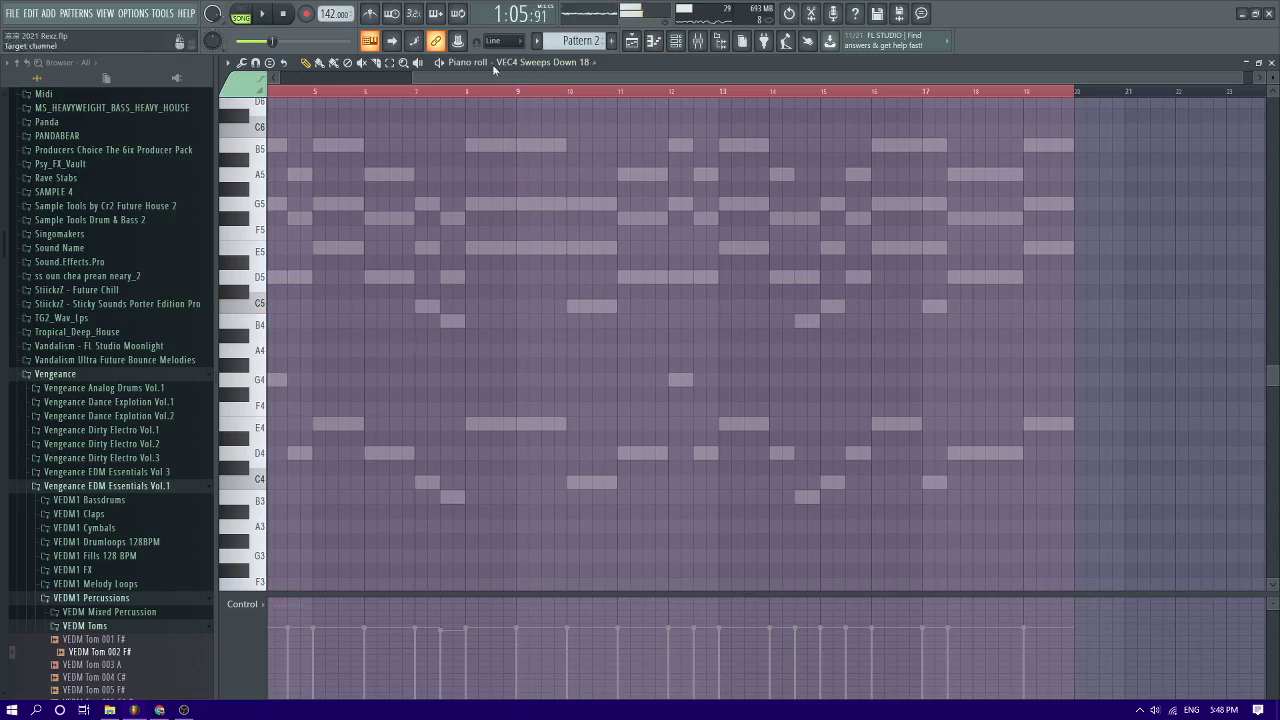
Open the notes of the Track 10 Pattern 3 clip and the interface of its Nexus instrument while the pattern plays
left_click(645, 42)
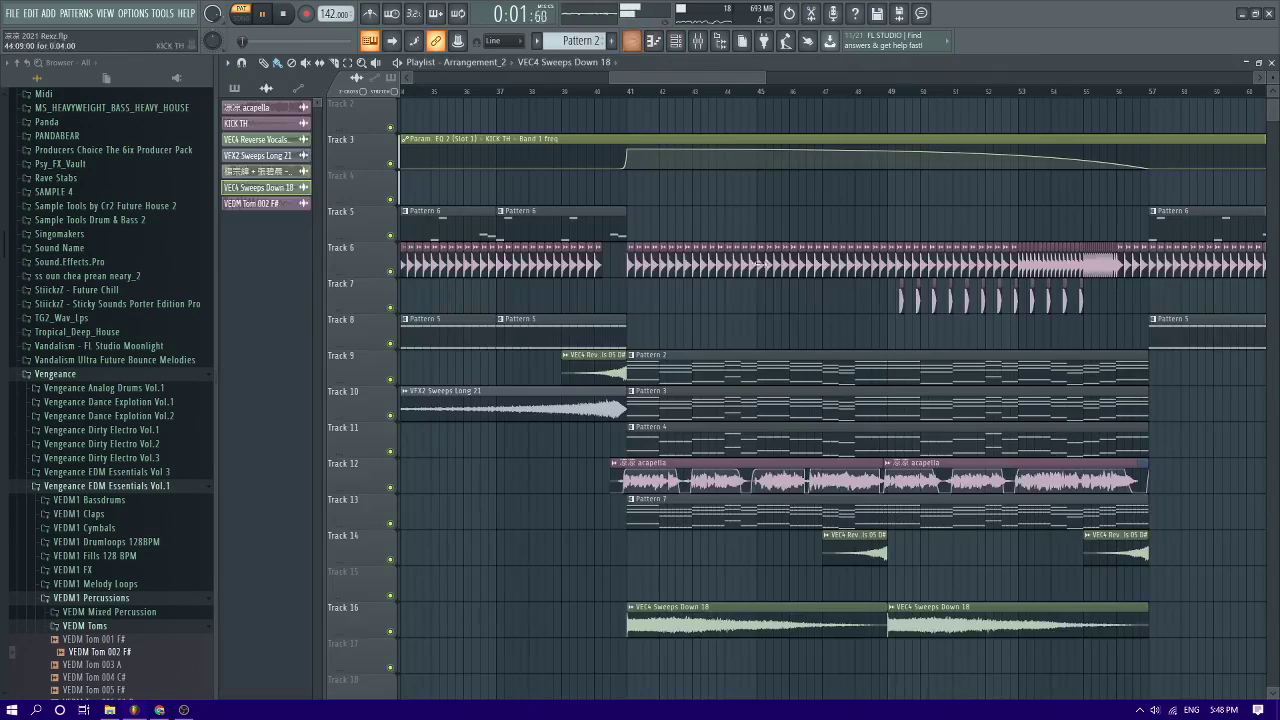
left_click(704, 367)
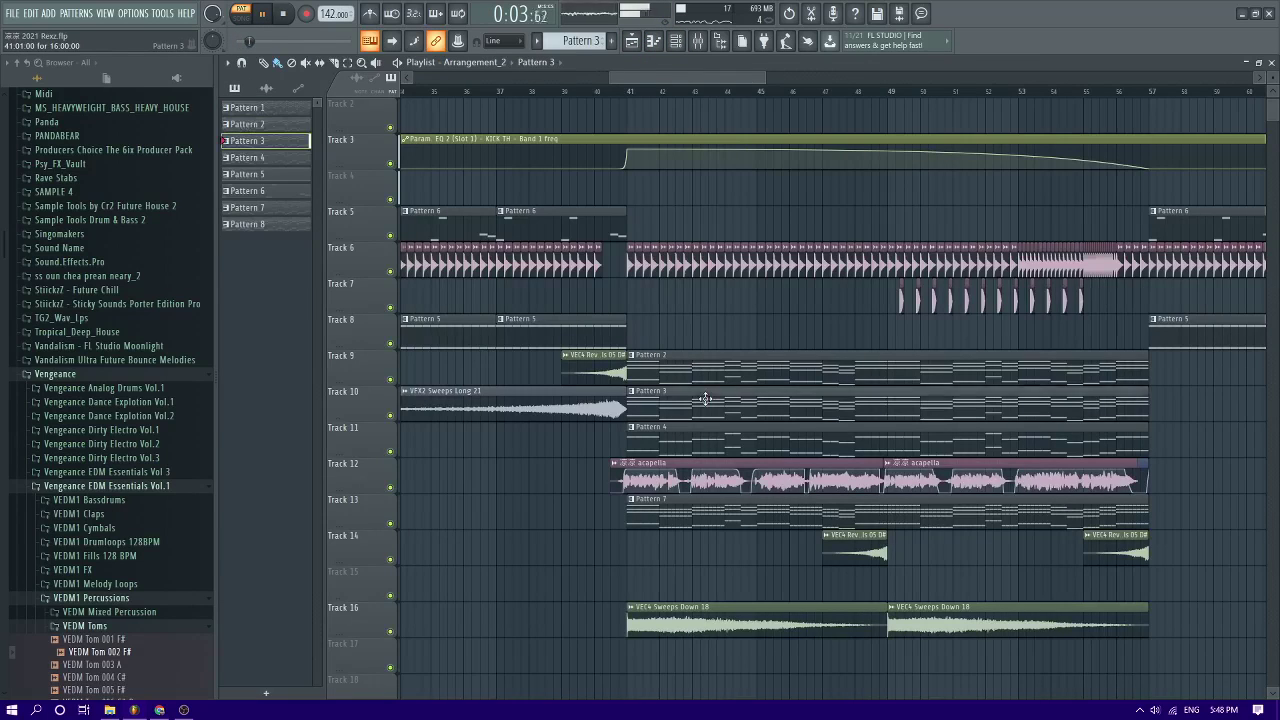
double_click(705, 399)
left_click(676, 40)
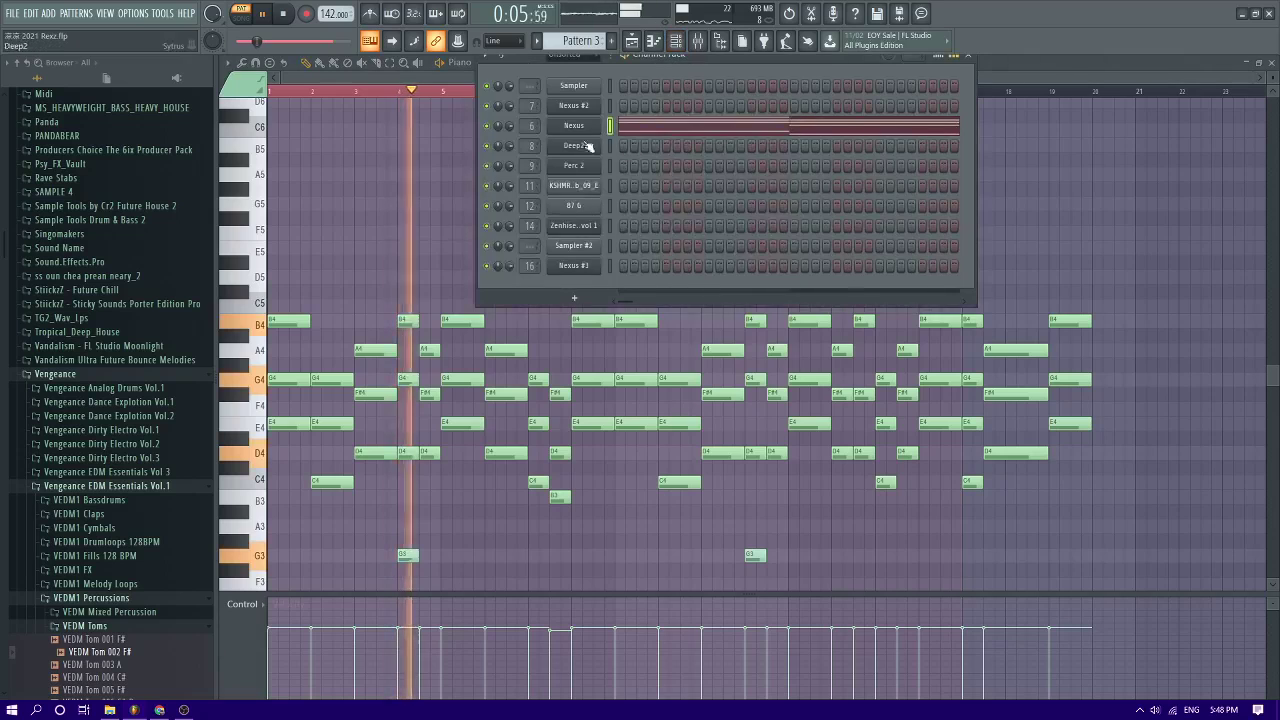
left_click(575, 125)
Audition Nexus presets from the 808 Mafia category, including 808 Mafia Piano 1, Piano 3, Pluck 2, GT Grunge Lead and PD Spacechords
left_click(530, 235)
left_click(530, 227)
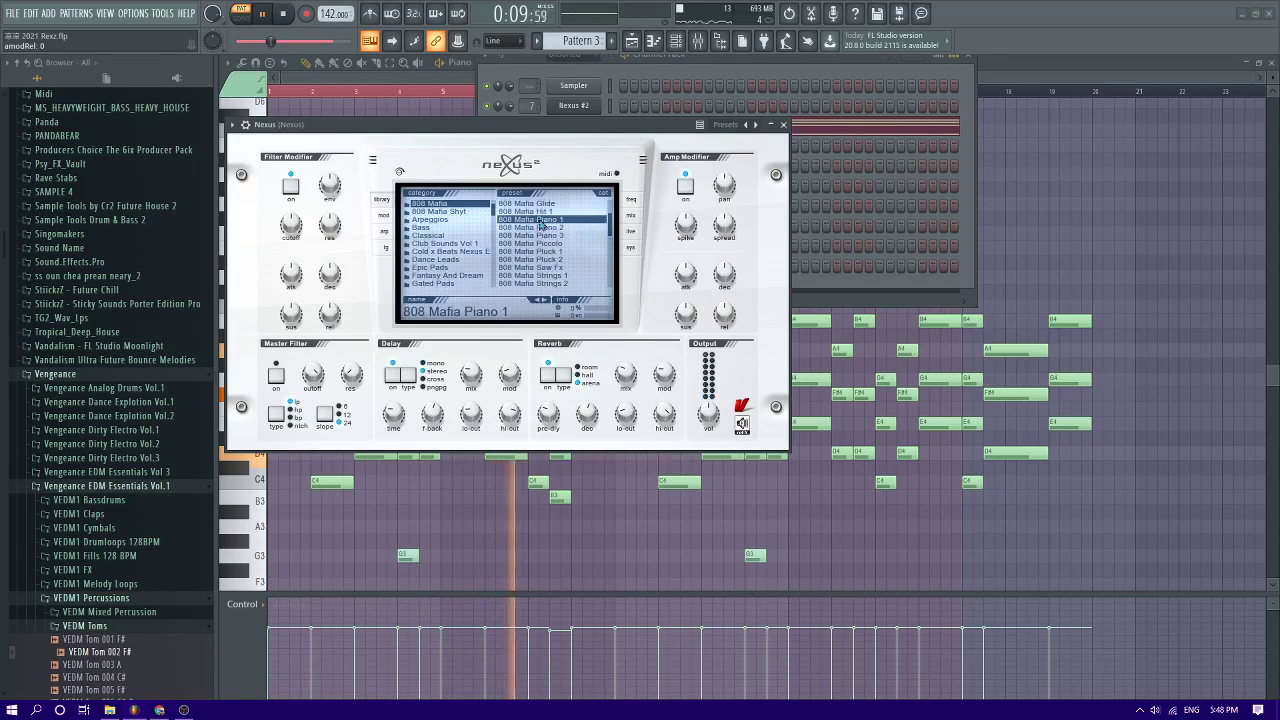
left_click(540, 235)
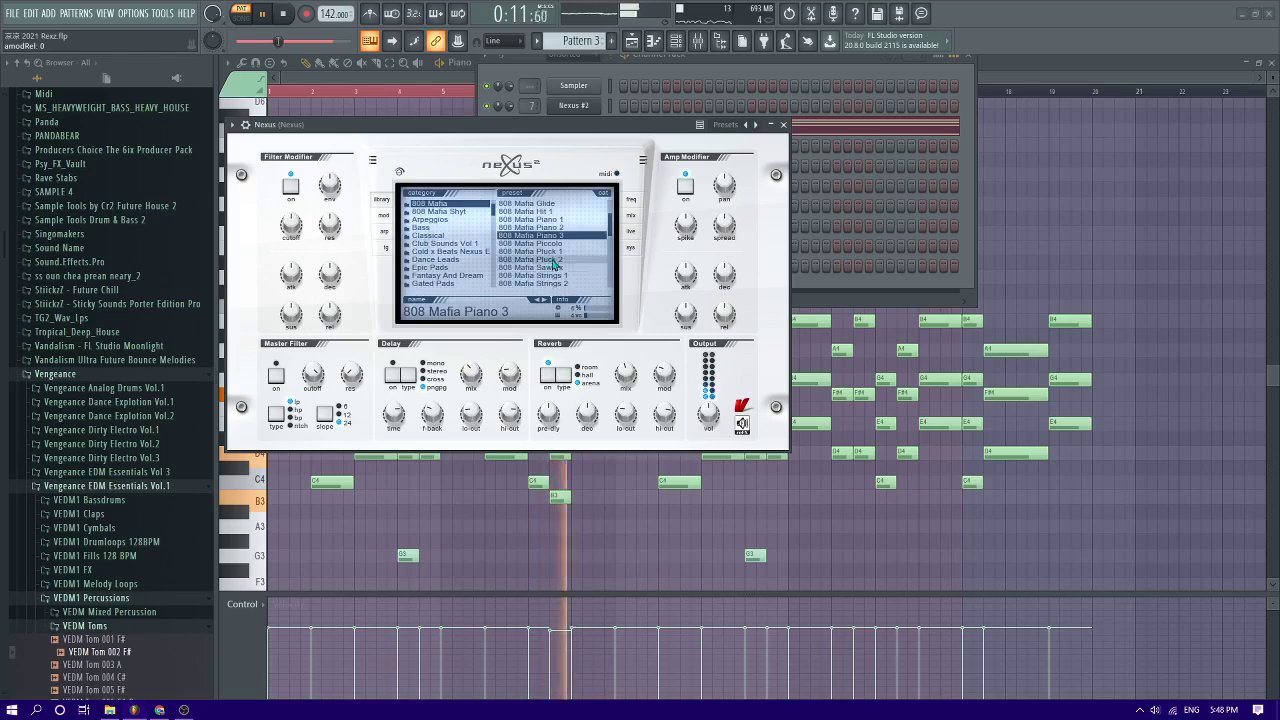
left_click(551, 259)
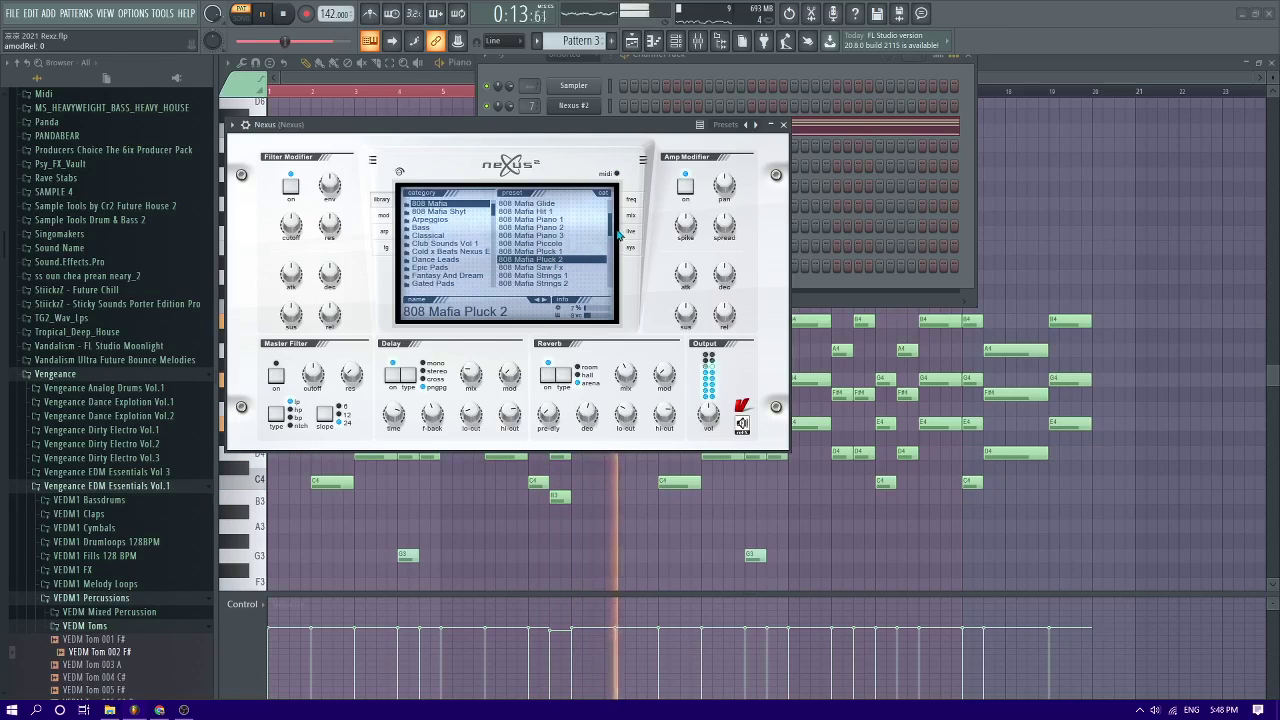
scroll(577, 275, "down", 3)
scroll(577, 275, "down", 4)
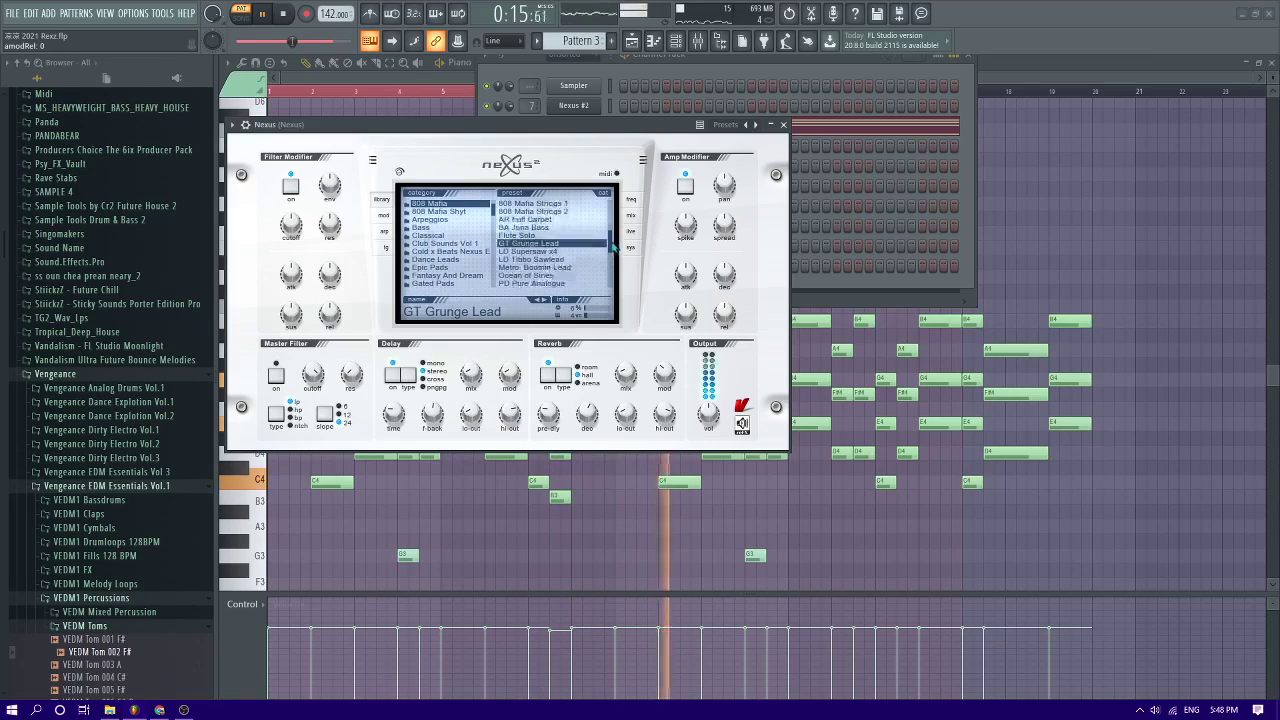
left_click(540, 267)
scroll(464, 268, "down", 4)
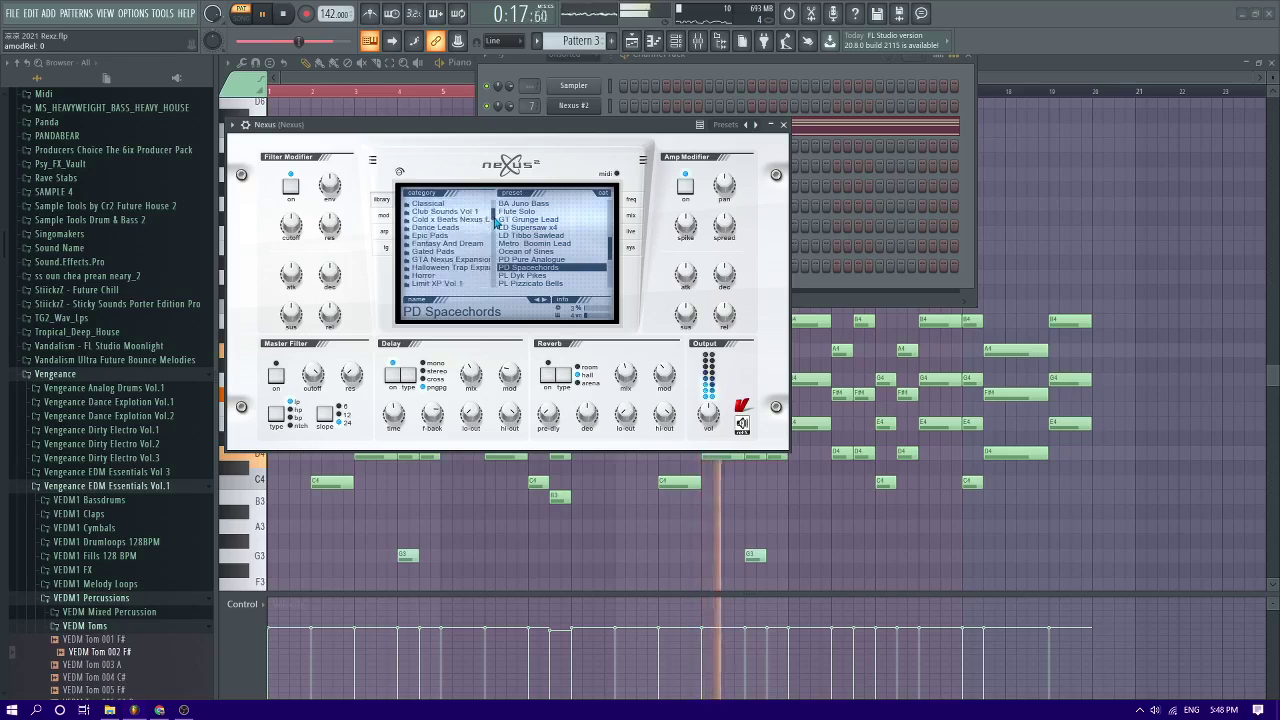
Load the PN Nexus Grandpiano preset from the Piano category and transpose all Pattern 3 notes up one octave
left_click(452, 268)
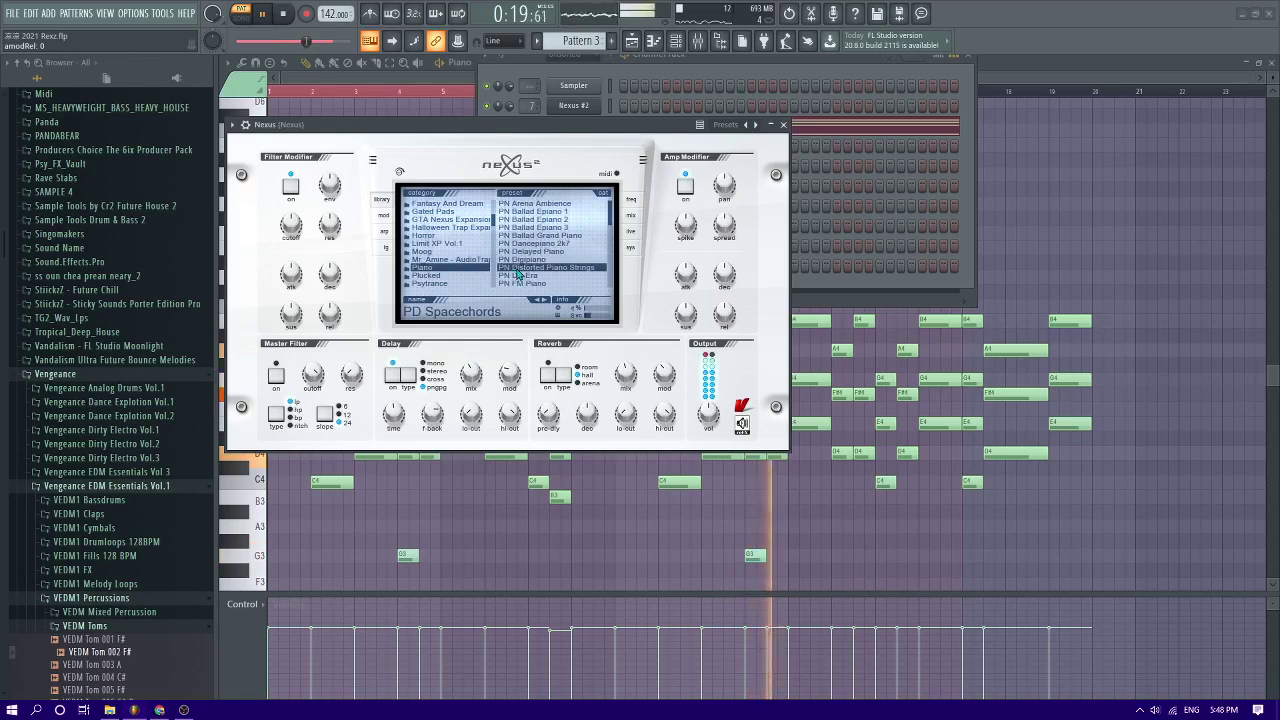
left_click(540, 235)
left_click(541, 236)
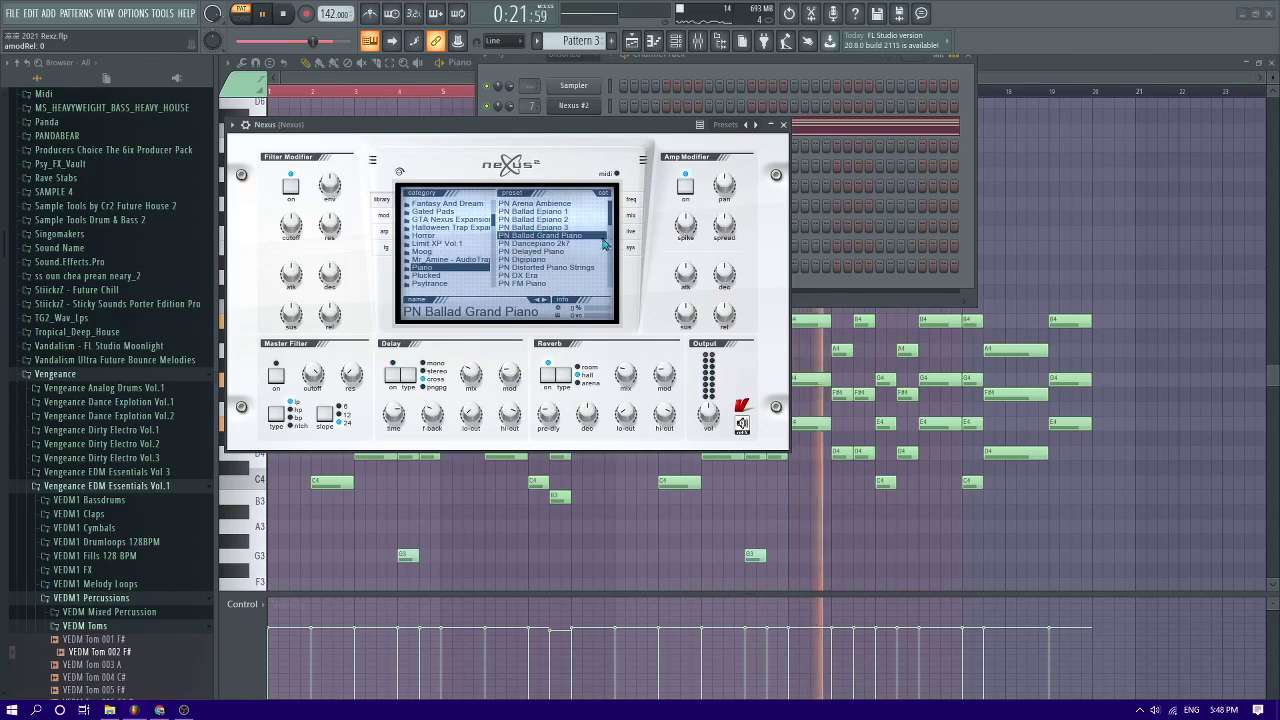
scroll(613, 240, "down", 4)
scroll(613, 240, "down", 2)
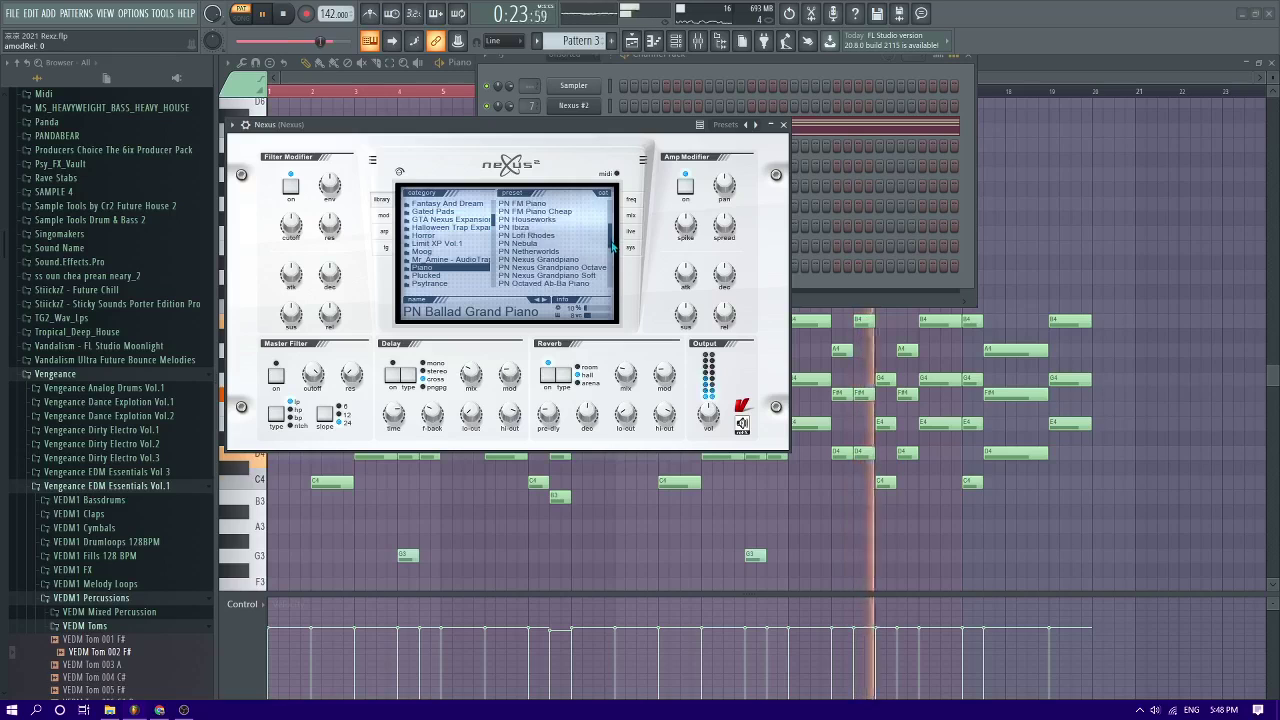
left_click(585, 260)
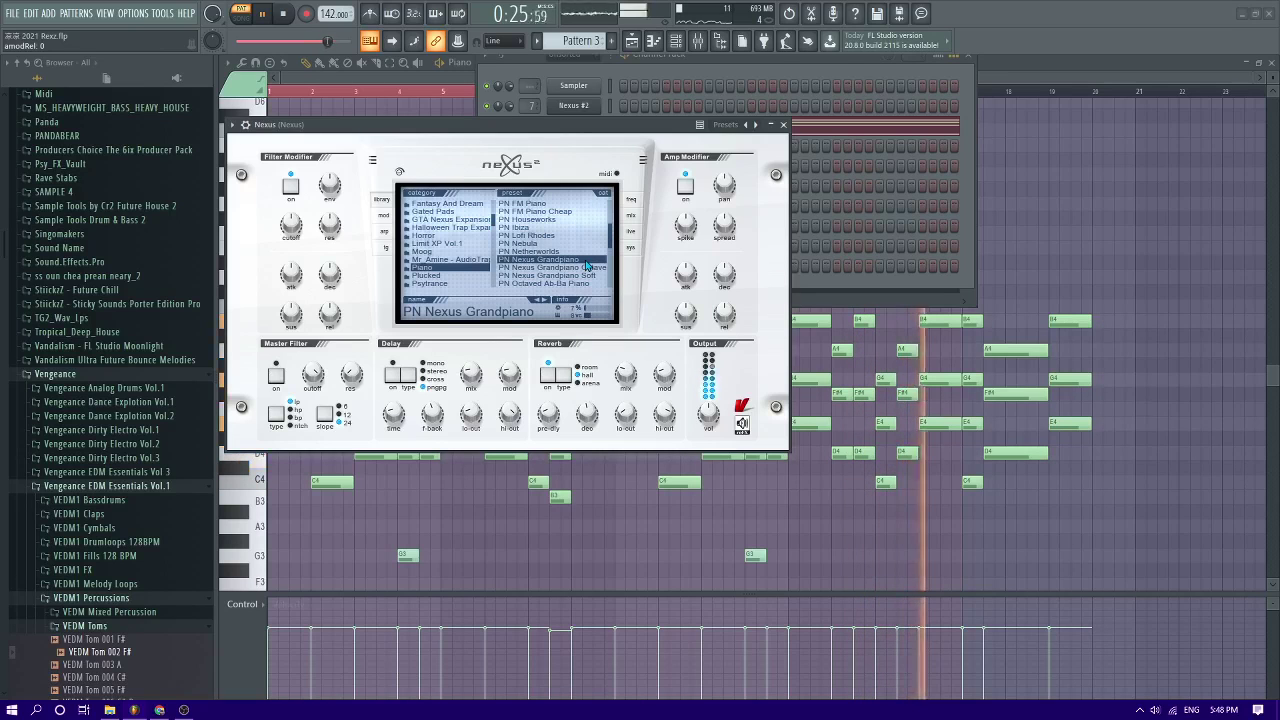
right_click(1132, 296)
key("ctrl+a")
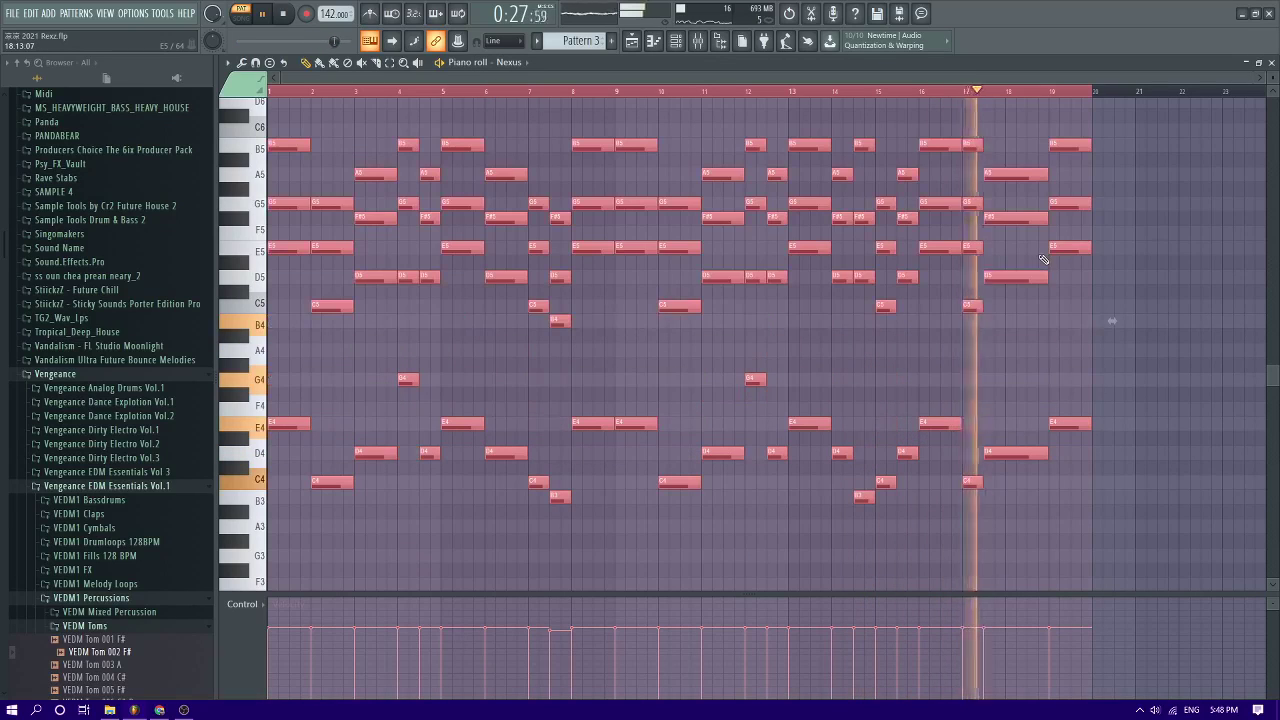
In the Nexus track's Fruity parametric EQ 2, boost band 4 to about 2.0 dB at 575 Hz and slightly raise band 5
left_click(697, 42)
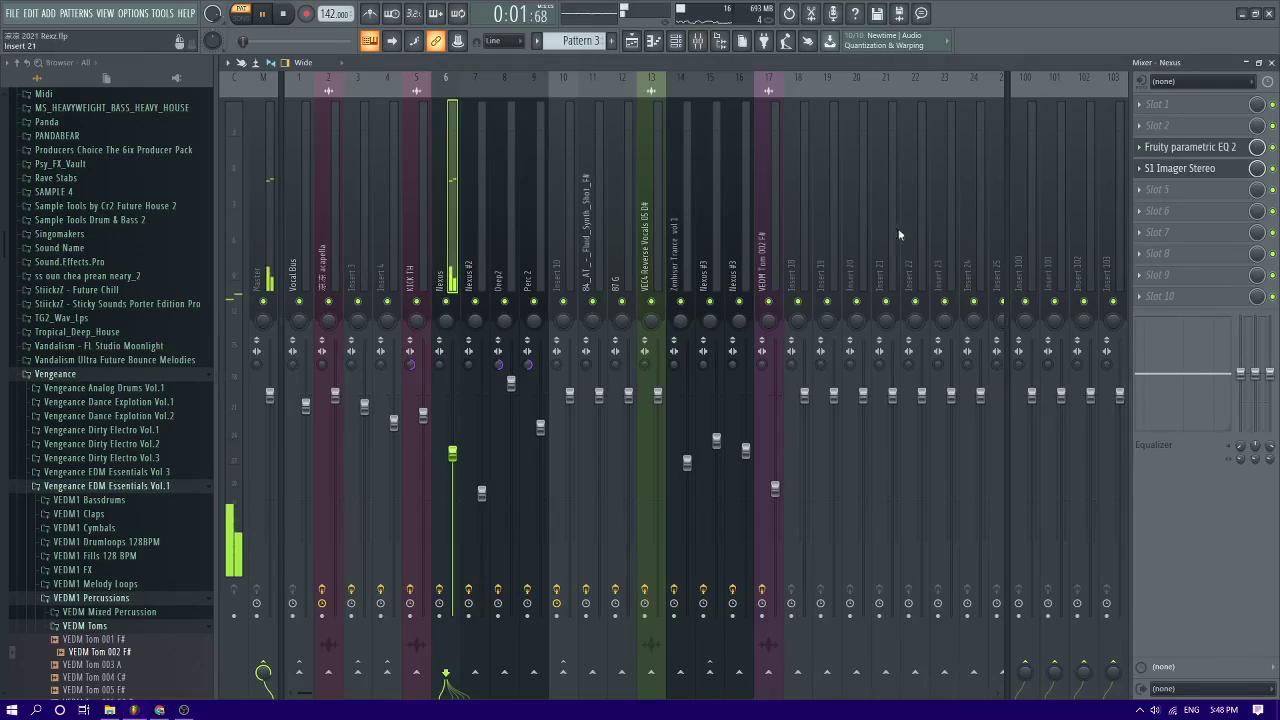
left_click(1175, 150)
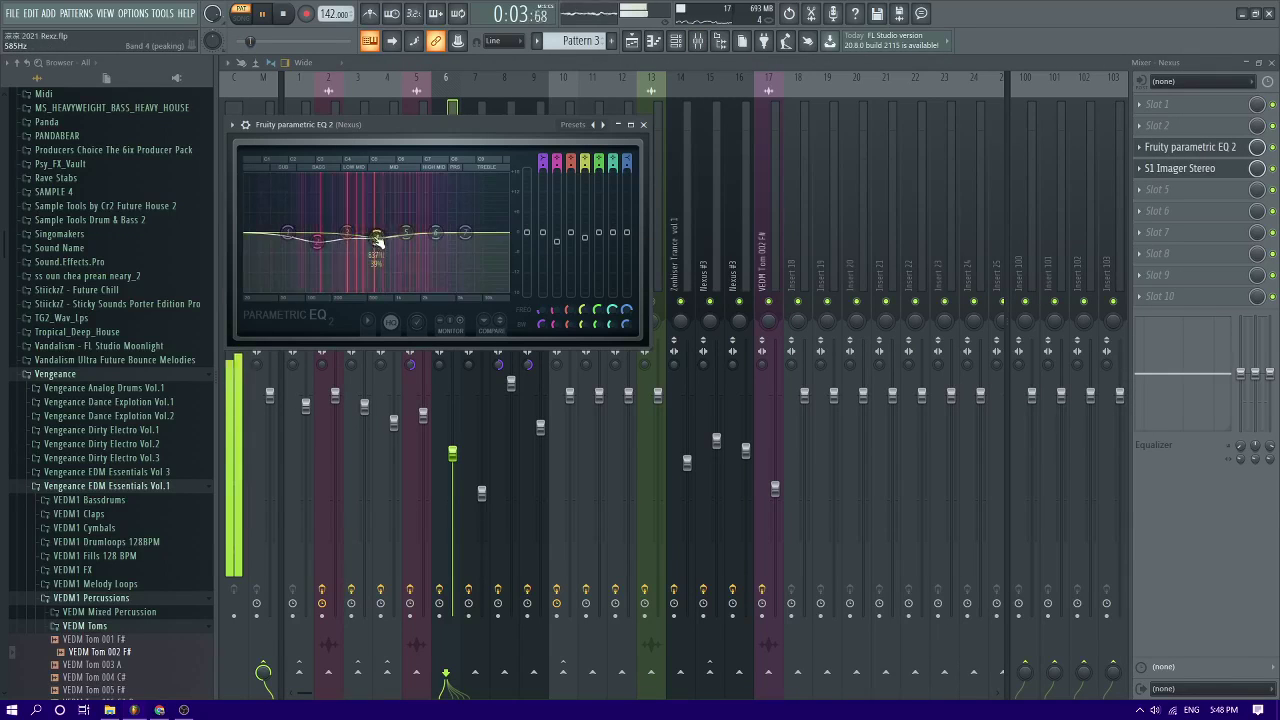
left_click_drag(374, 227, 372, 224)
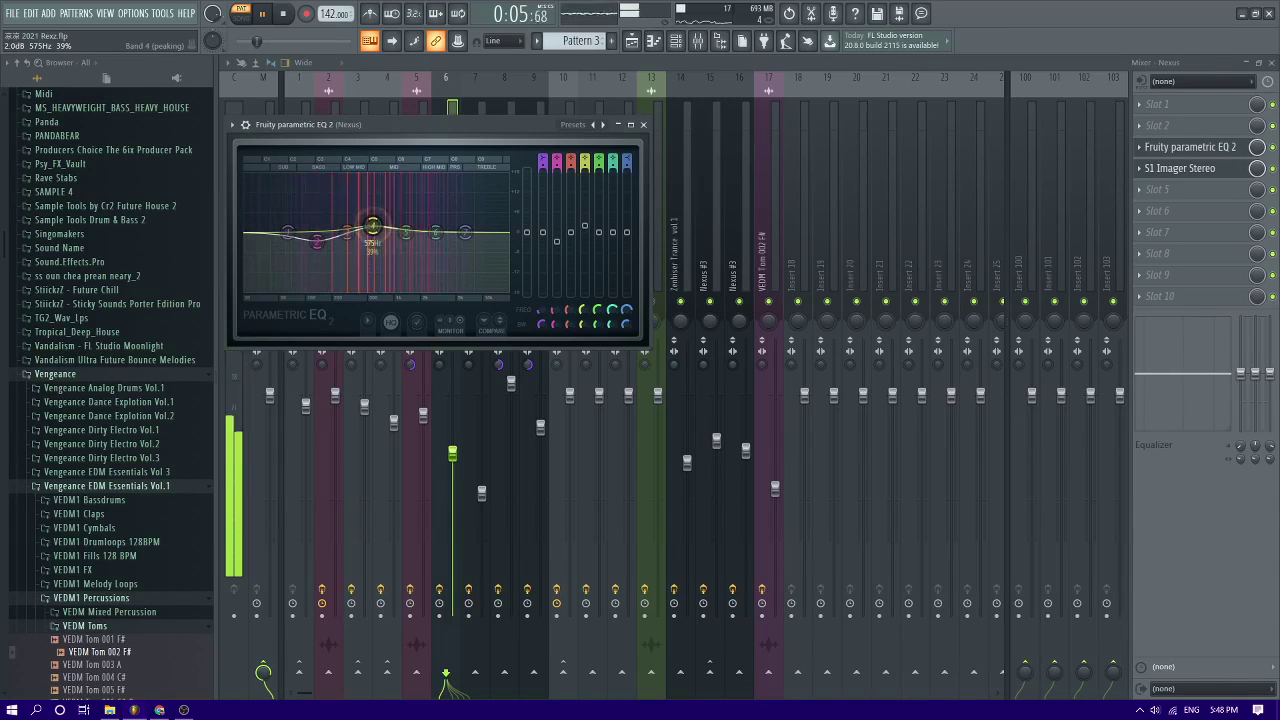
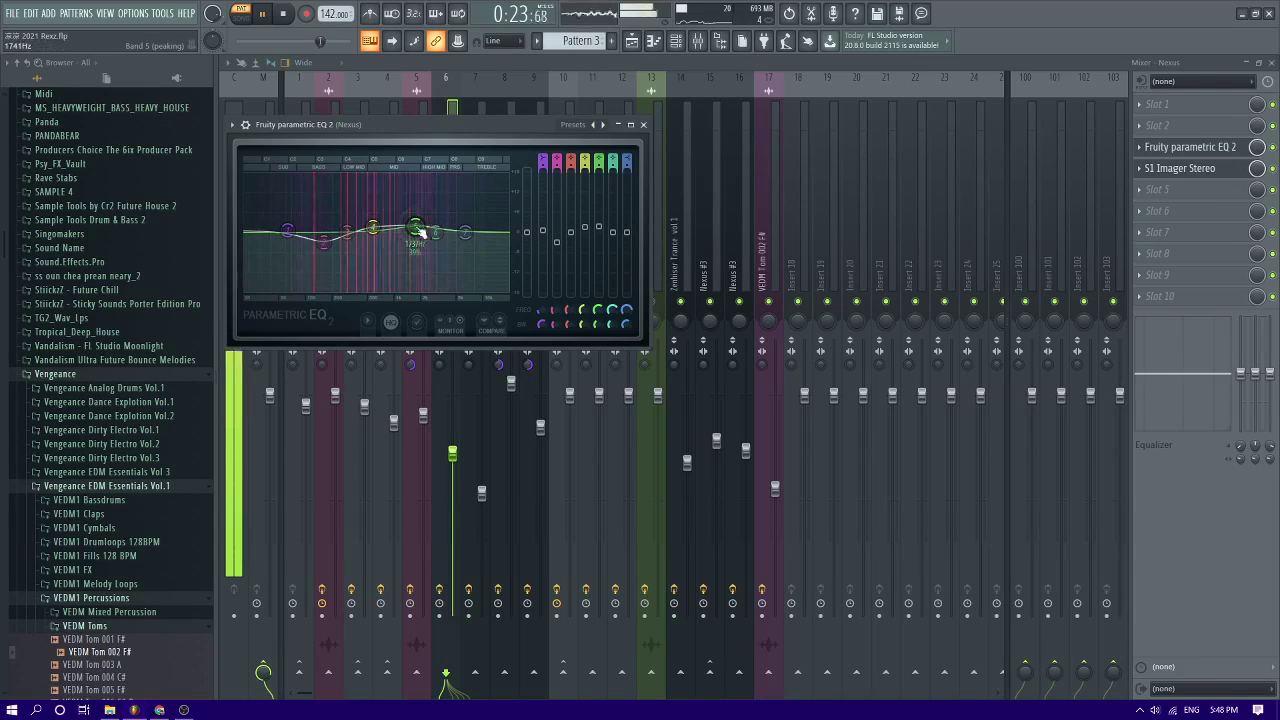
Return to the full arrangement and play the bar 41 section to check the new piano in context
key("space")
left_click(632, 41)
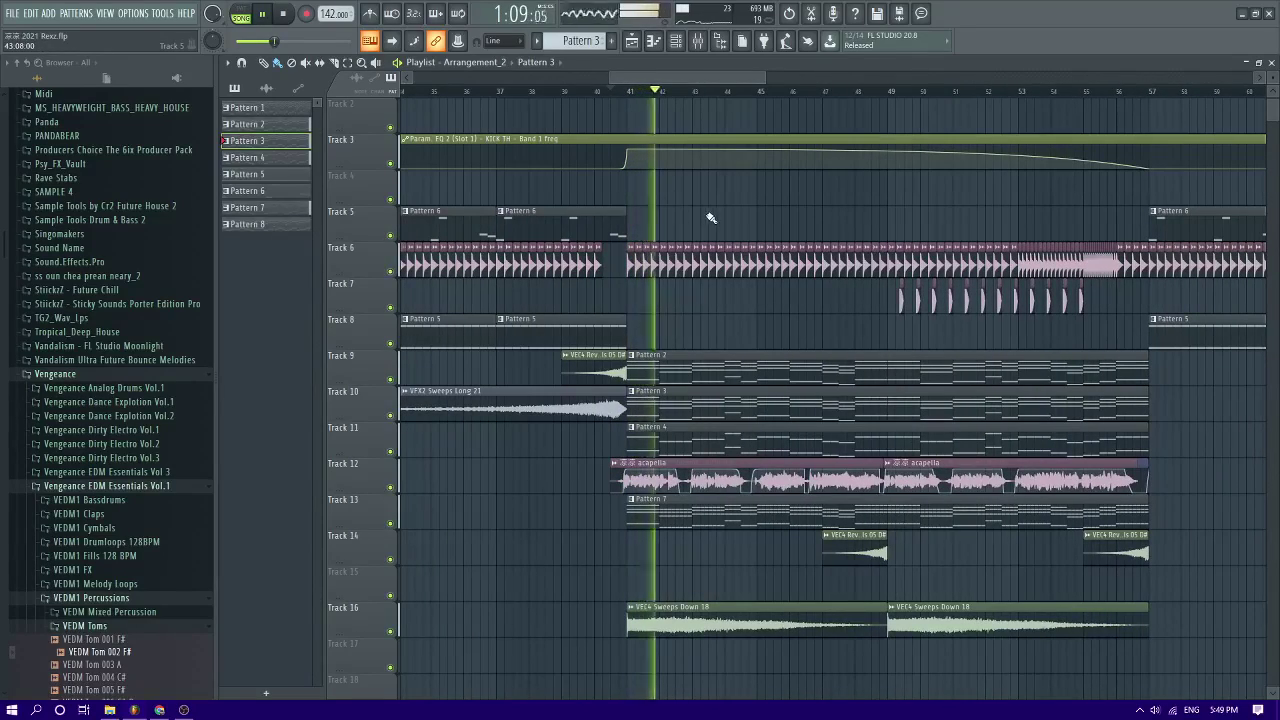
scroll(695, 206, "down", 2)
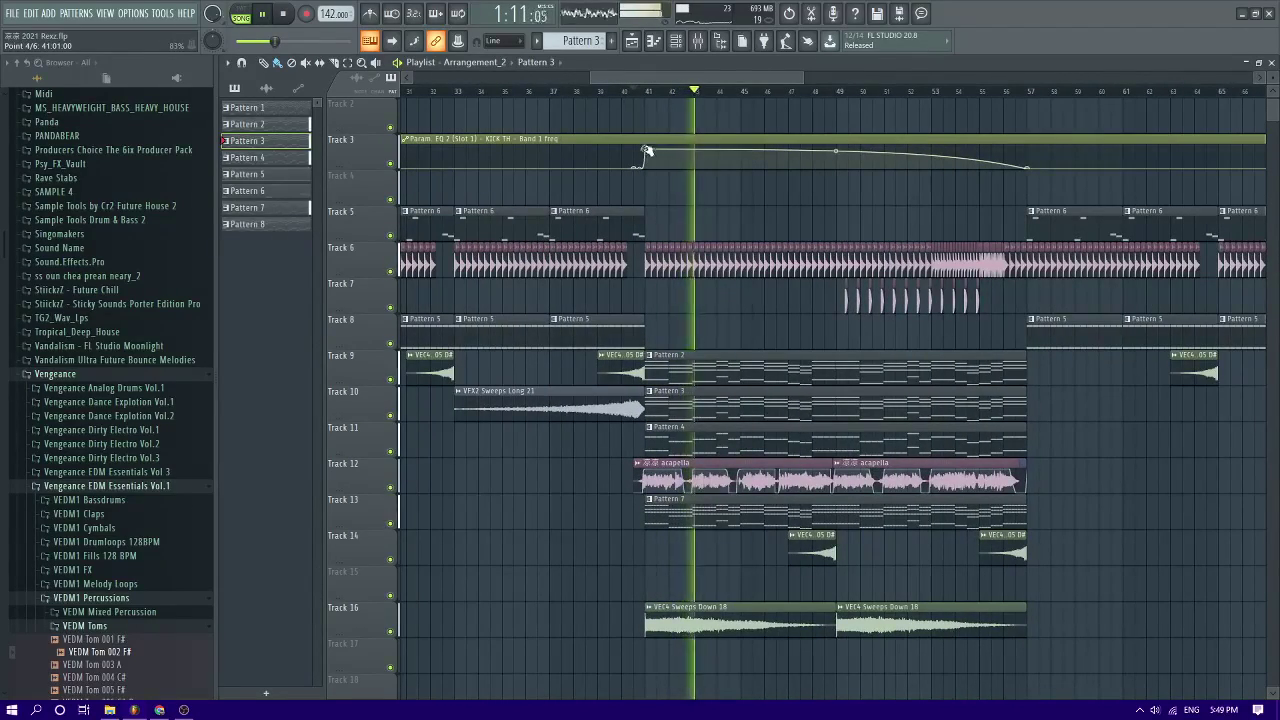
Slightly lower the bar 41 point of the KICK TH band 1 frequency automation and listen through the section up to bar 49
left_click_drag(646, 150, 646, 152)
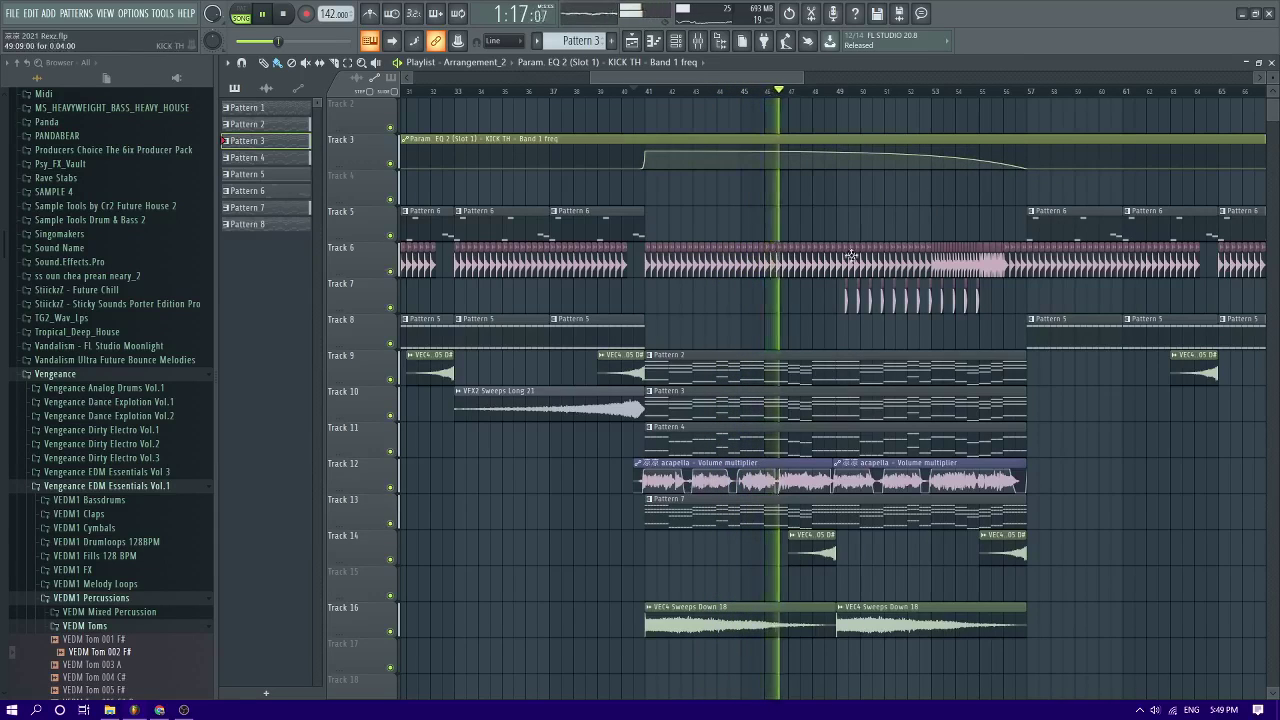
scroll(845, 265, "down", 4)
scroll(837, 277, "up", 4)
scroll(837, 277, "up", 3)
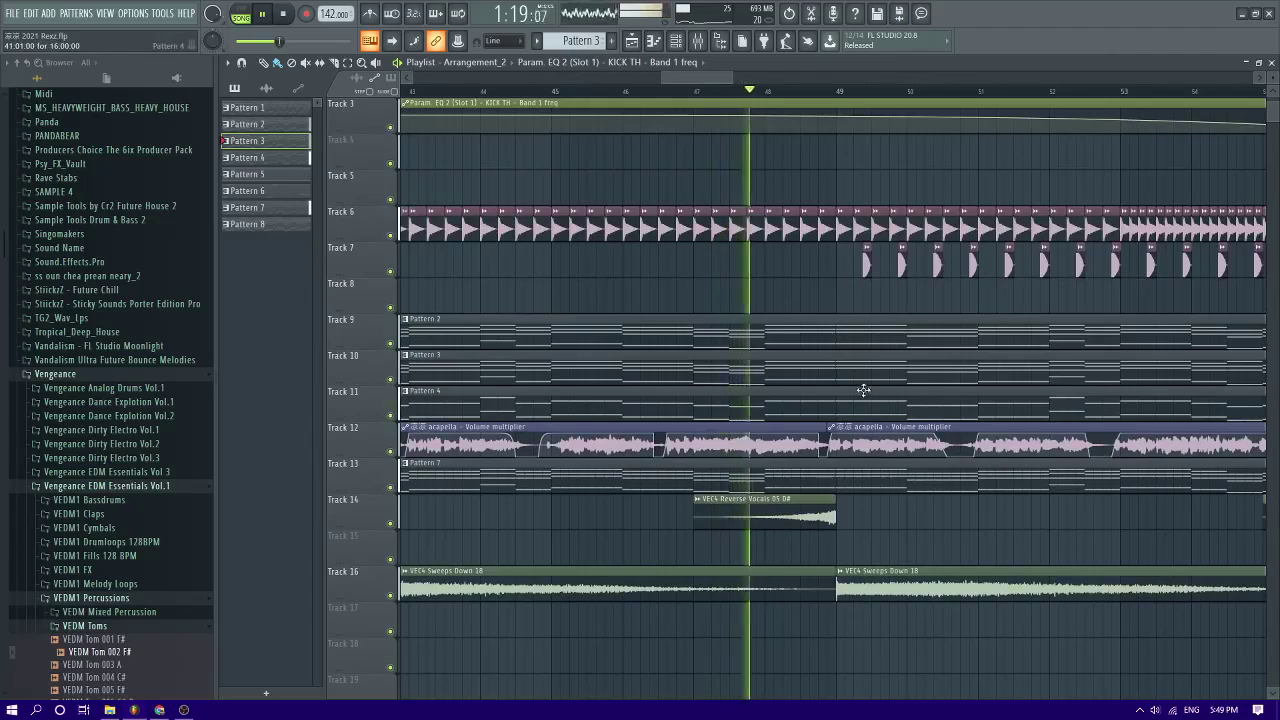
scroll(900, 506, "down", 1)
scroll(900, 503, "up", 1)
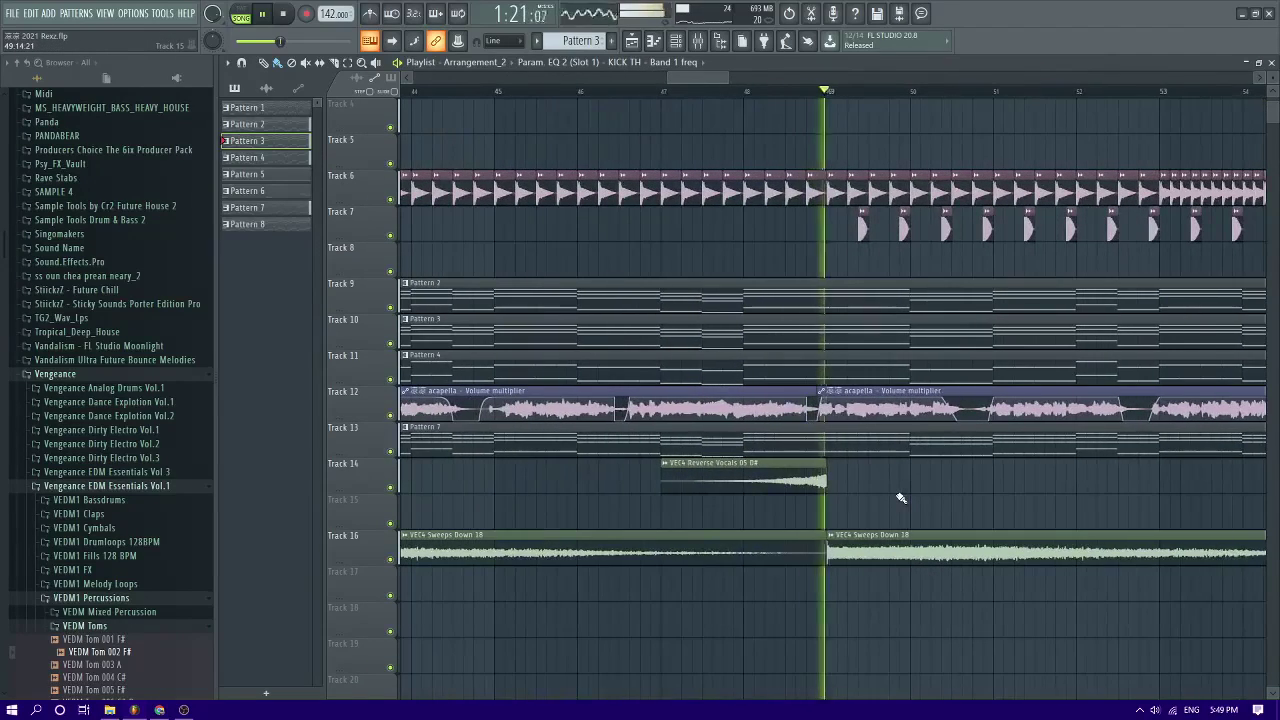
Open the VEC4 Sweeps Down 18 channel settings, and set the VEDM Tom 002 F# channel volume to about 63%
double_click(889, 547)
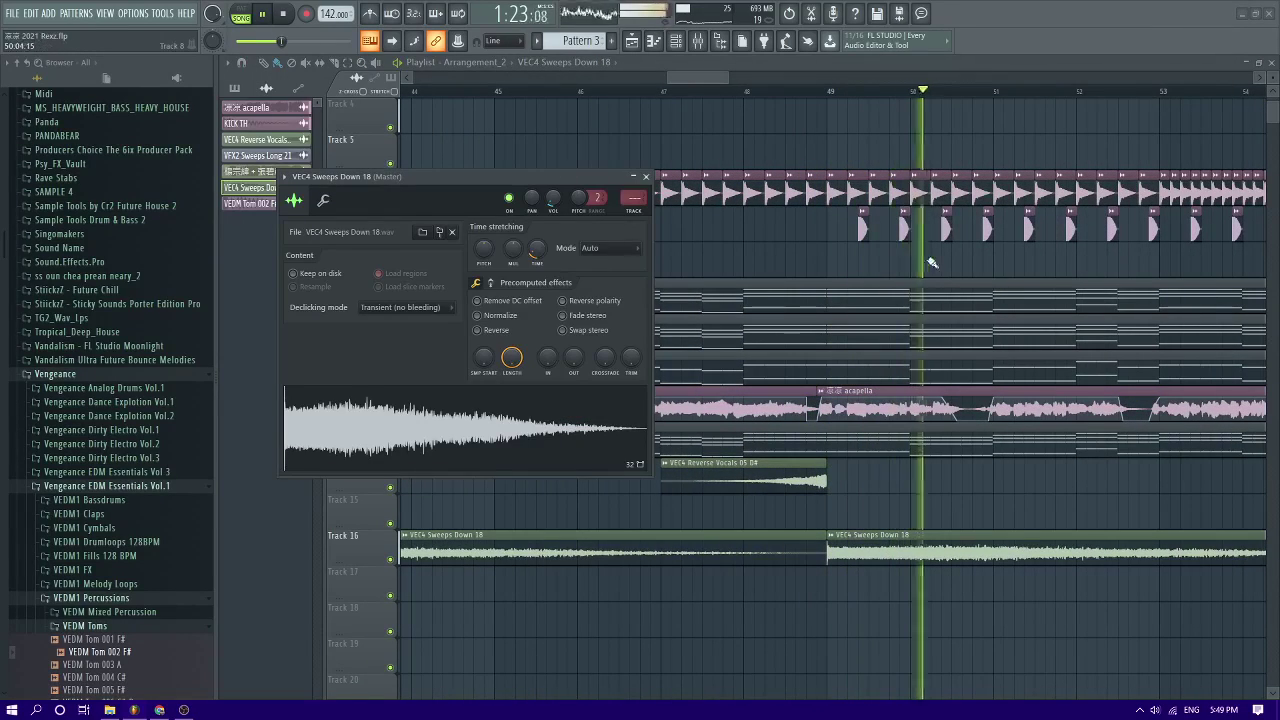
double_click(904, 229)
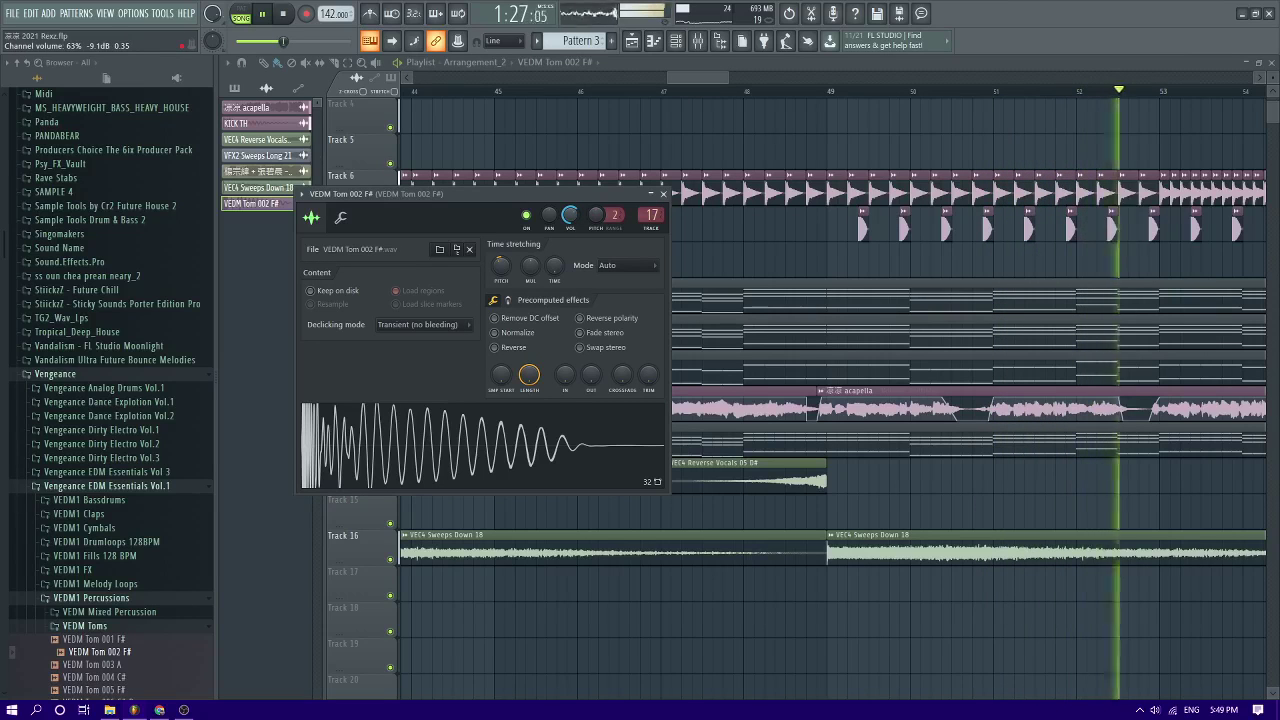
left_click(663, 194)
scroll(672, 239, "down", 3)
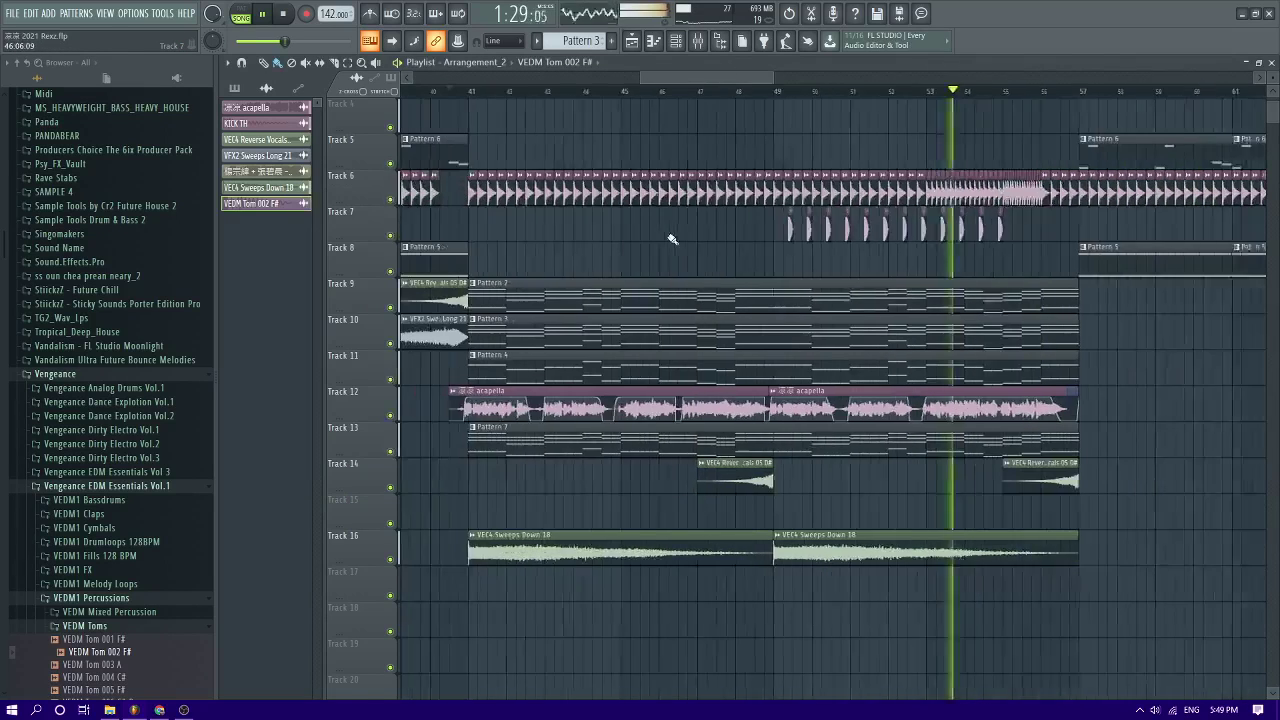
Copy the tom hits on track 7 from bar 49 to bar 57 and duplicate them further along the track
scroll(672, 238, "down", 3)
left_click_drag(734, 231, 900, 240)
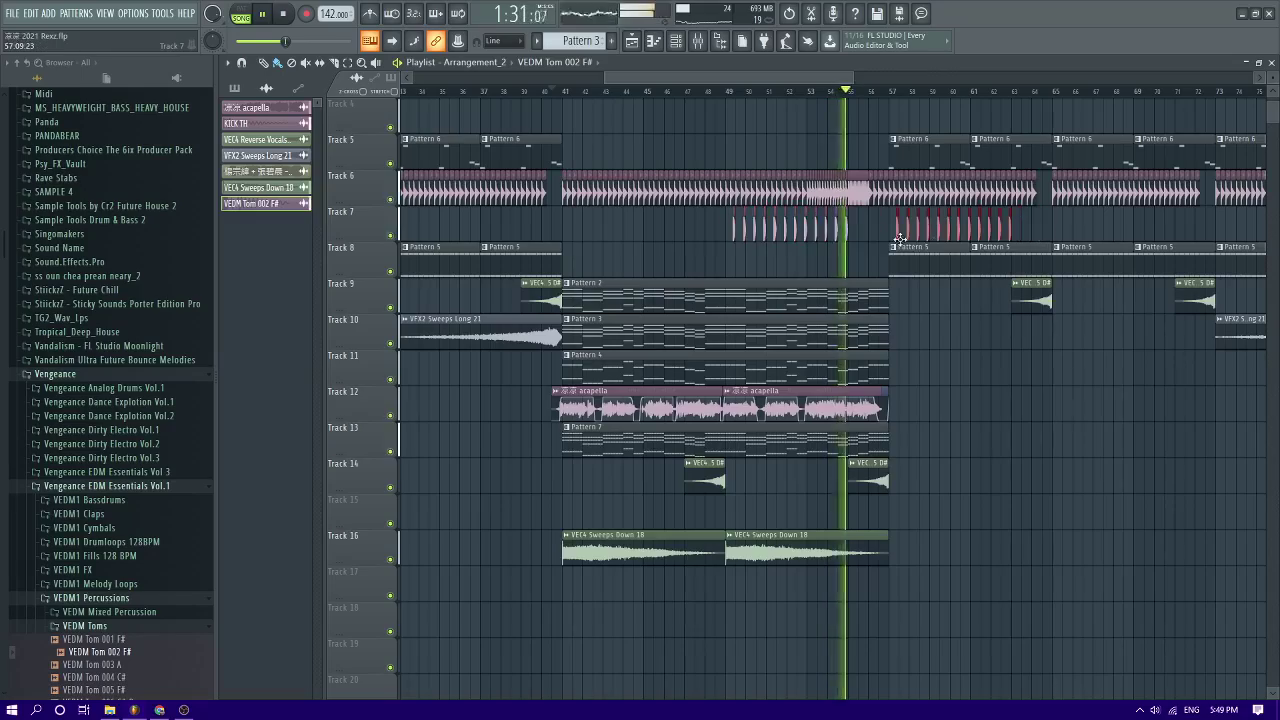
scroll(871, 235, "up", 5)
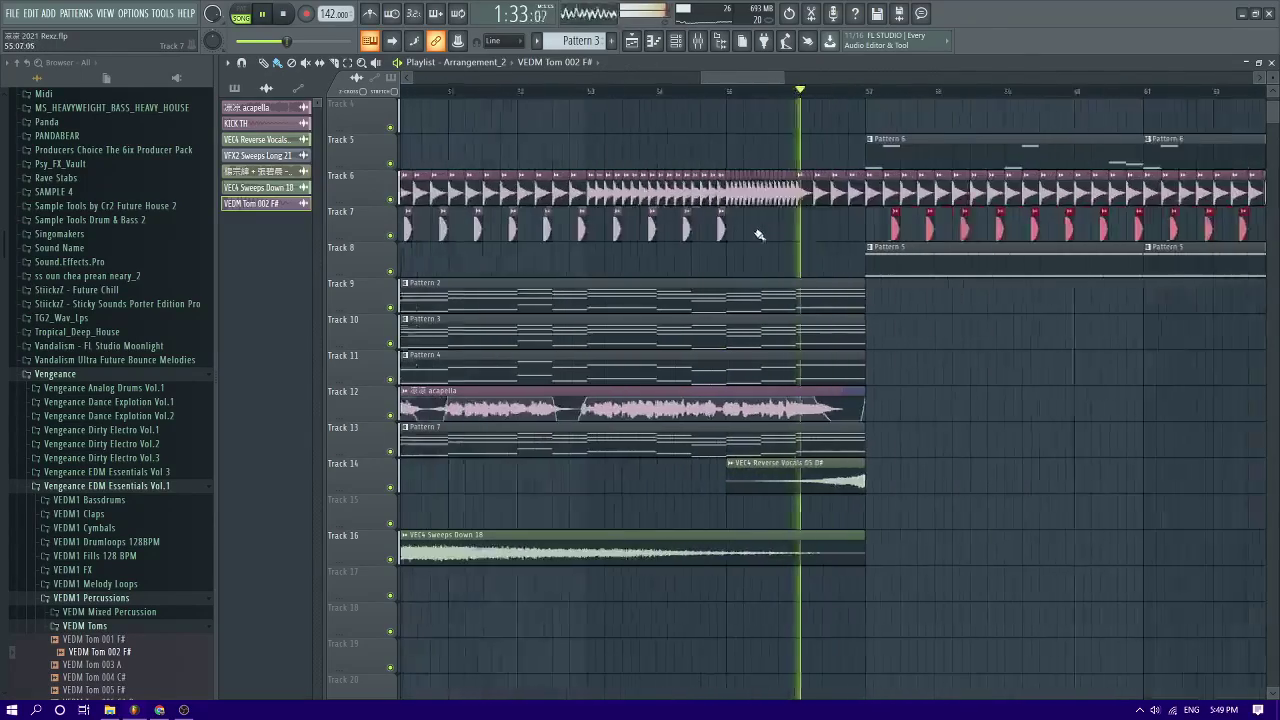
key("ctrl+b")
scroll(880, 226, "down", 4)
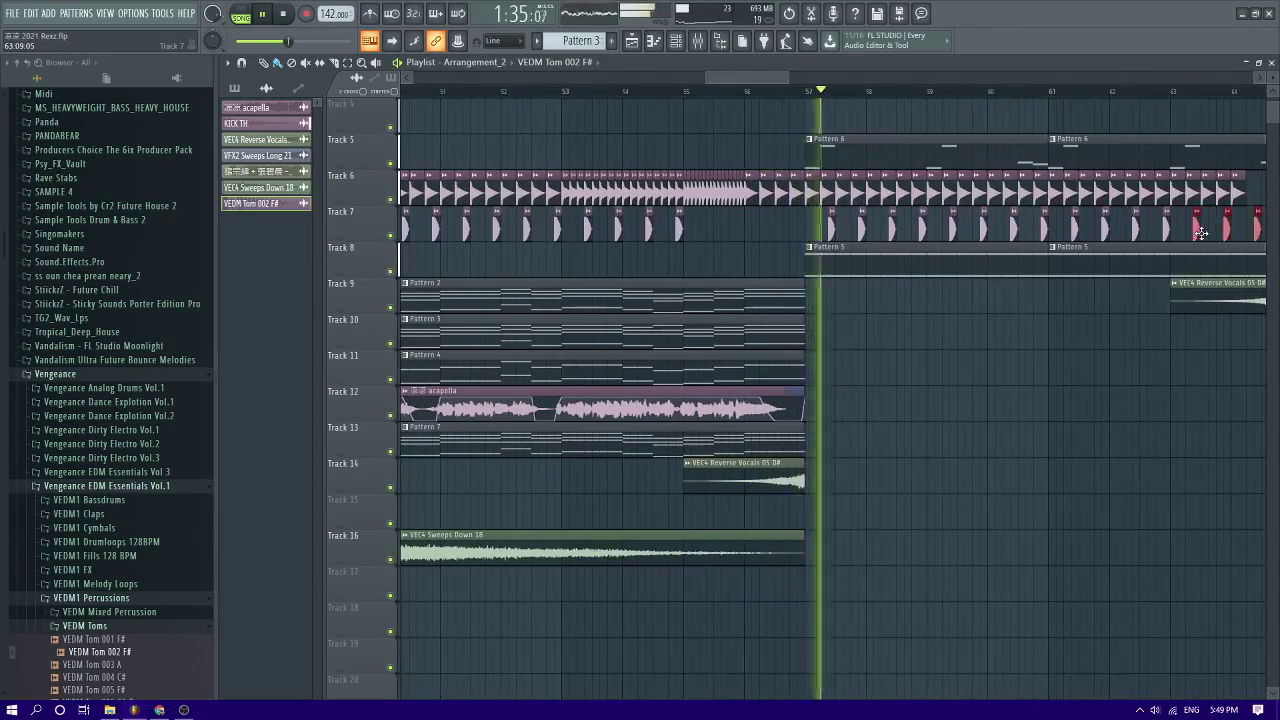
scroll(740, 231, "up", 4)
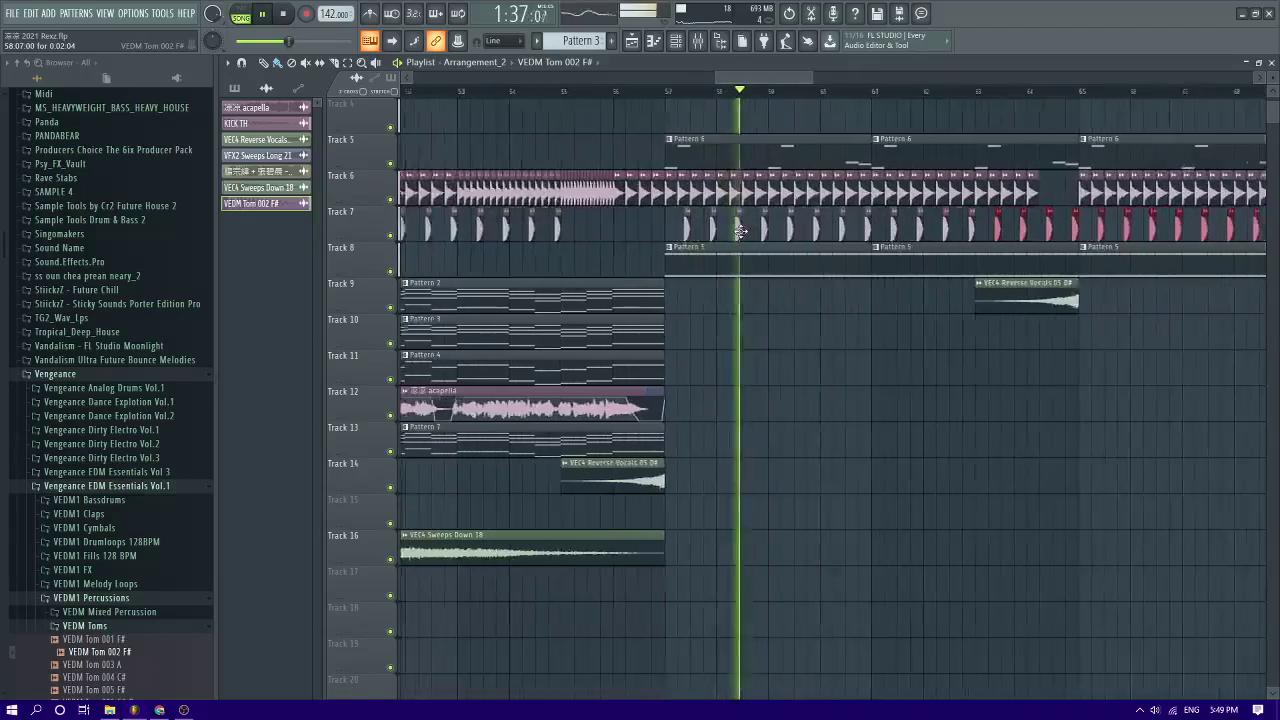
Try a later sample start offset for VEDM Tom 002 F#, cutting into its attack
double_click(740, 231)
key("space")
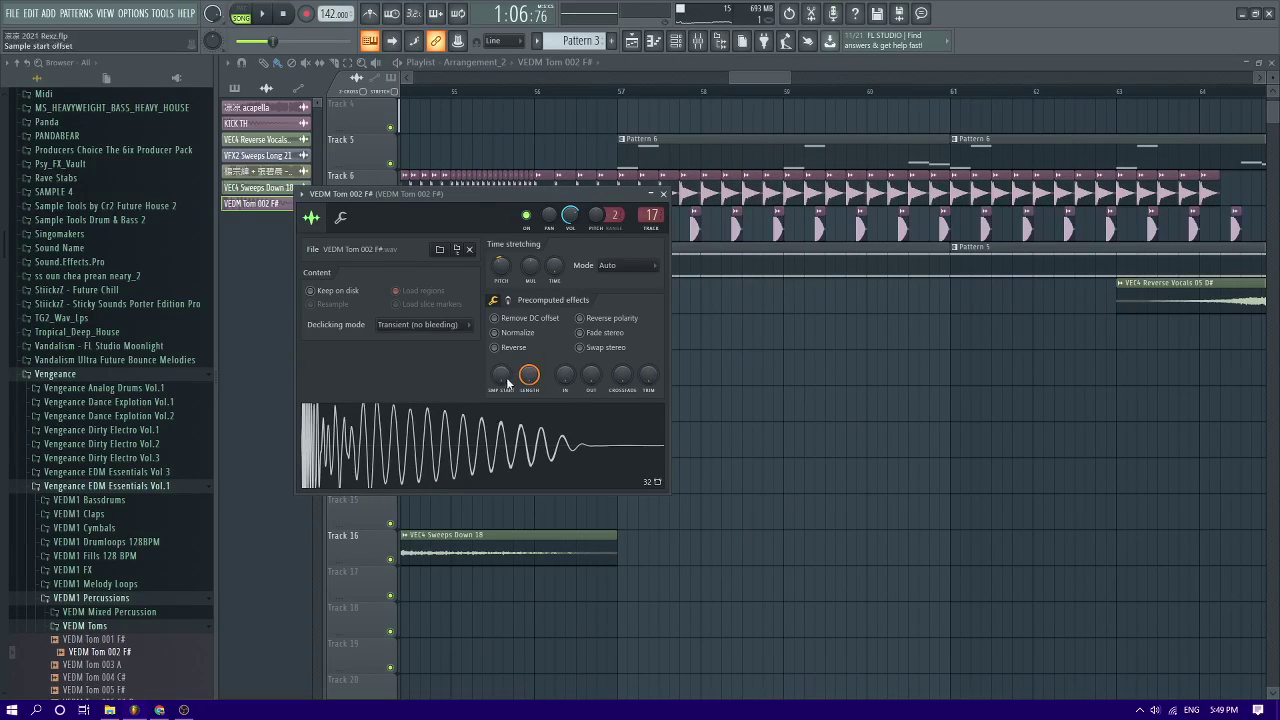
left_click_drag(507, 382, 502, 367)
left_click(444, 505)
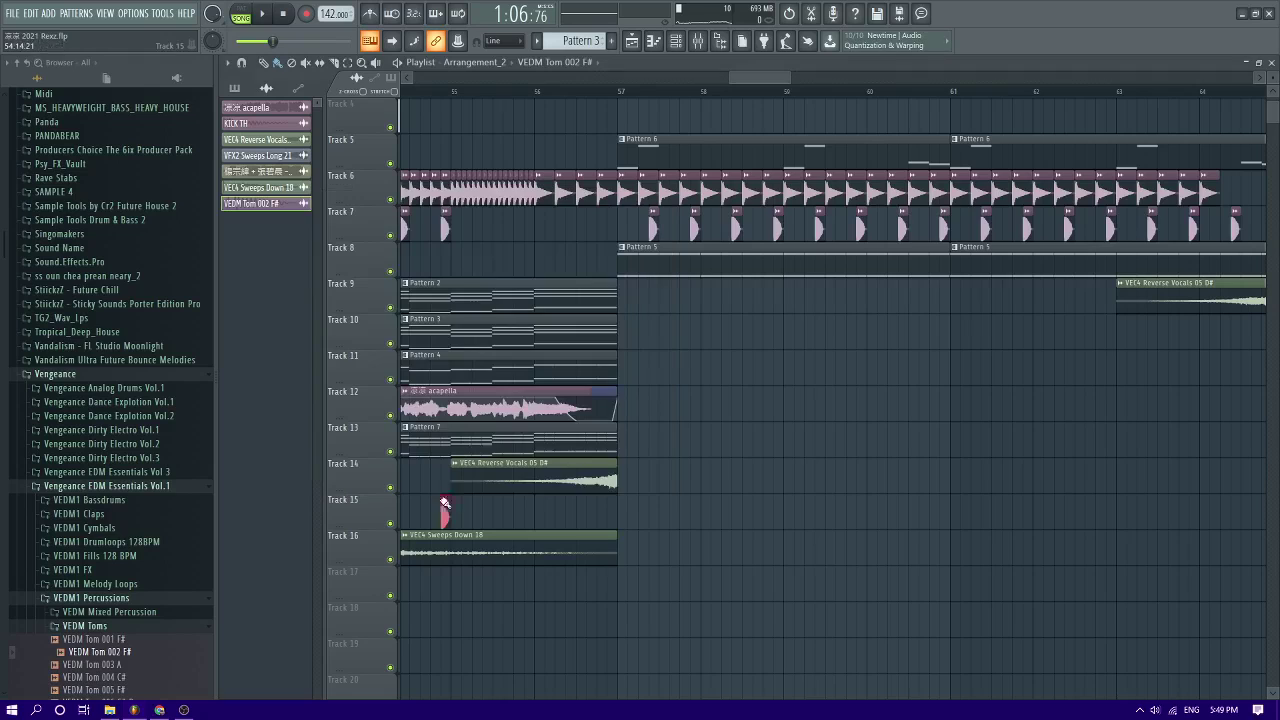
Readjust the VEDM Tom 002 F# channel volume, trying 80%, and play from bar 57 to hear it
double_click(664, 234)
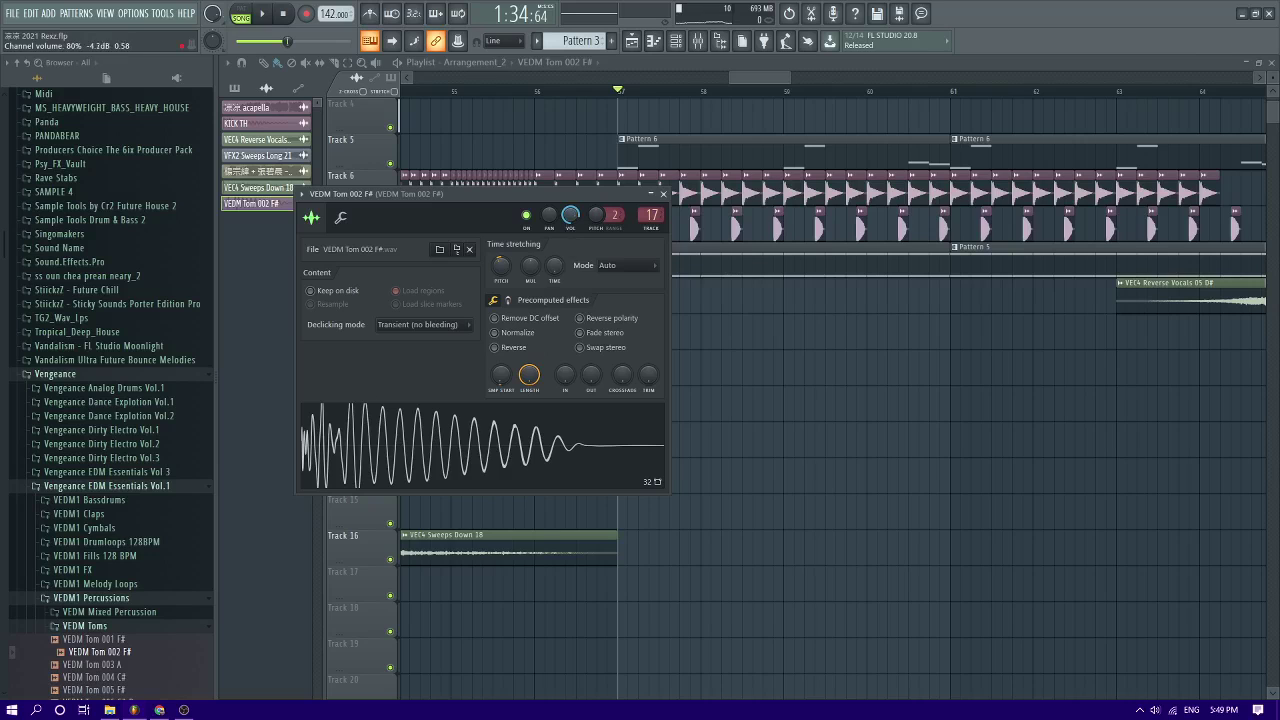
right_click(570, 221)
left_click(586, 237)
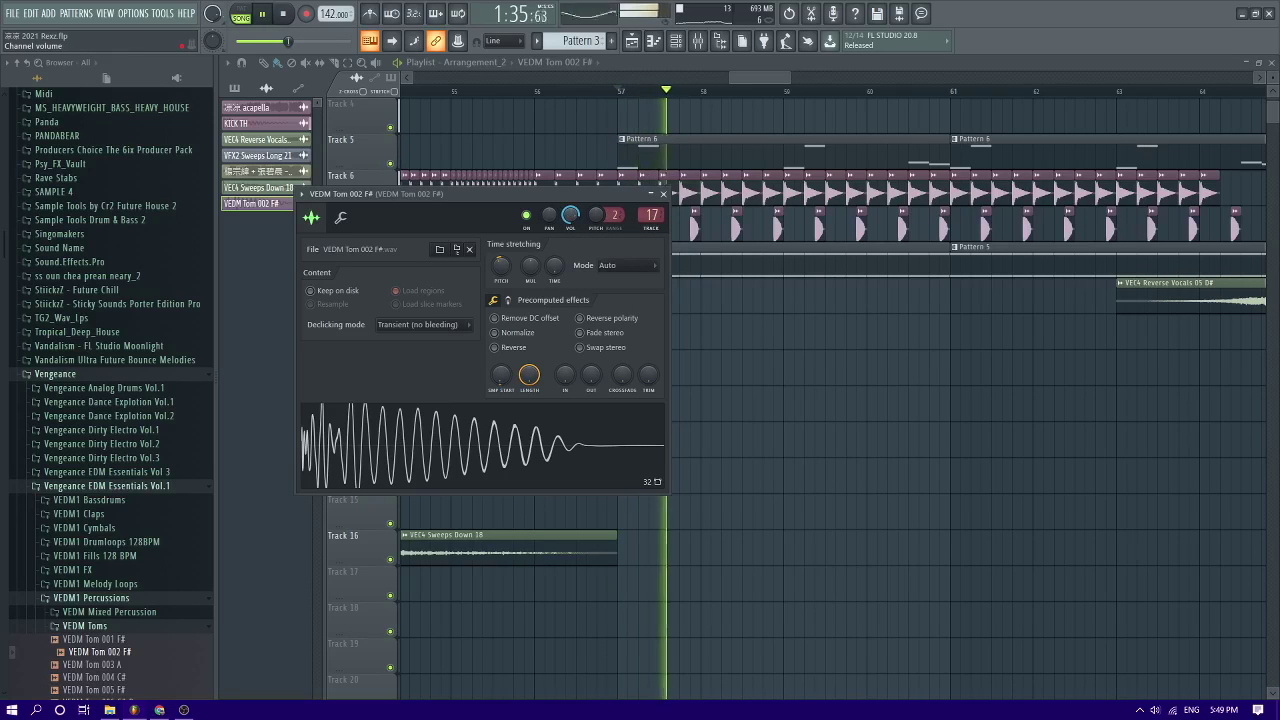
key("space")
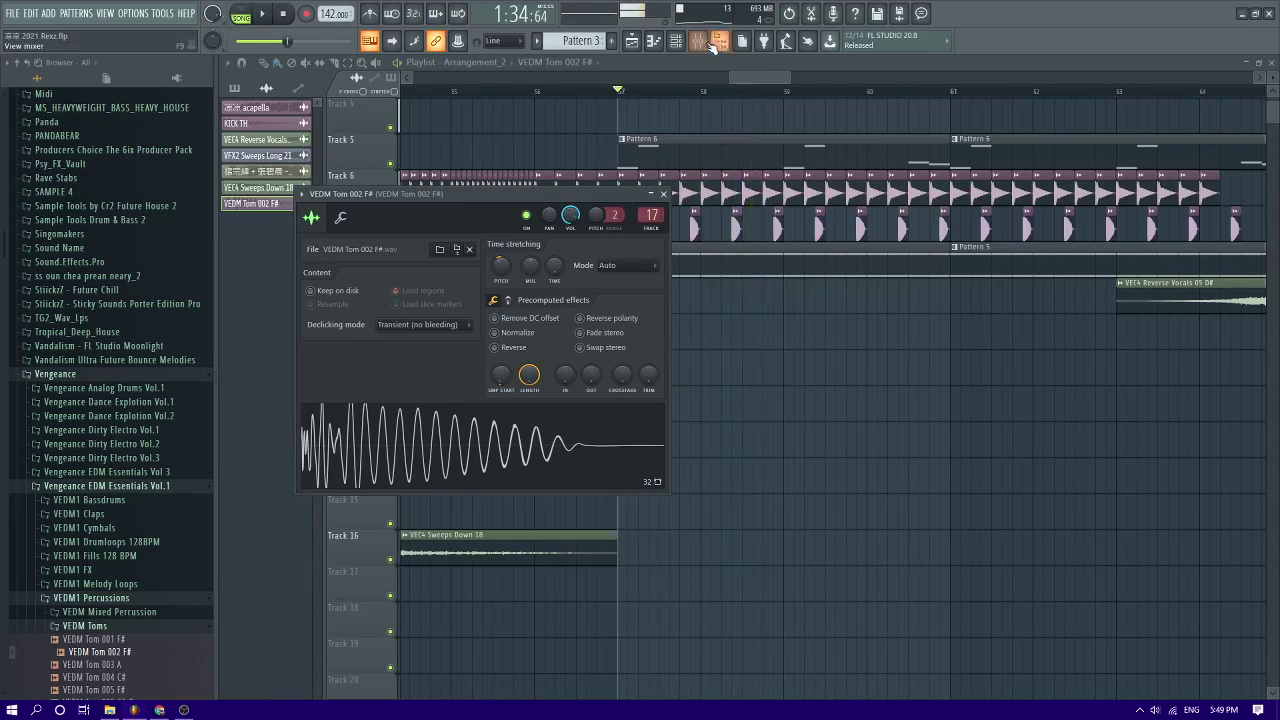
In the VEDM Tom 002 F# mixer track's Fruity parametric EQ 2, raise band 7 to 2000 Hz while listening from bar 57
left_click(710, 48)
key("space")
key("space")
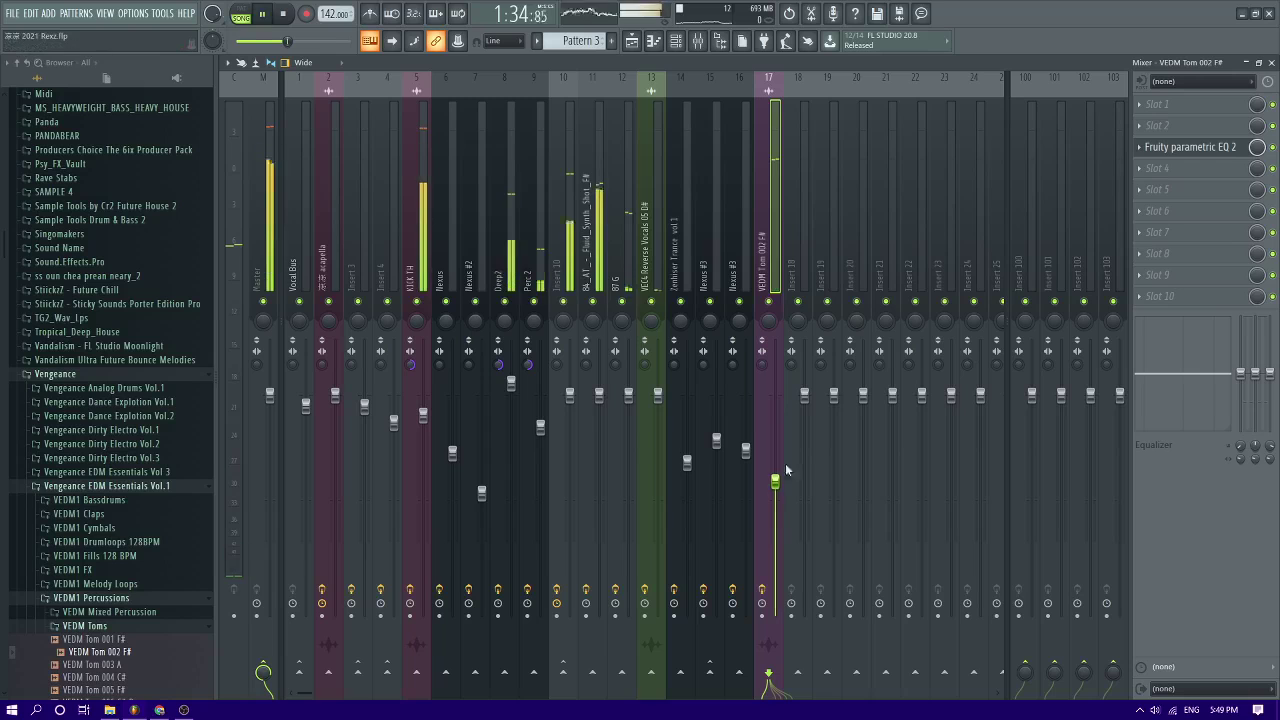
key("space")
left_click(1186, 150)
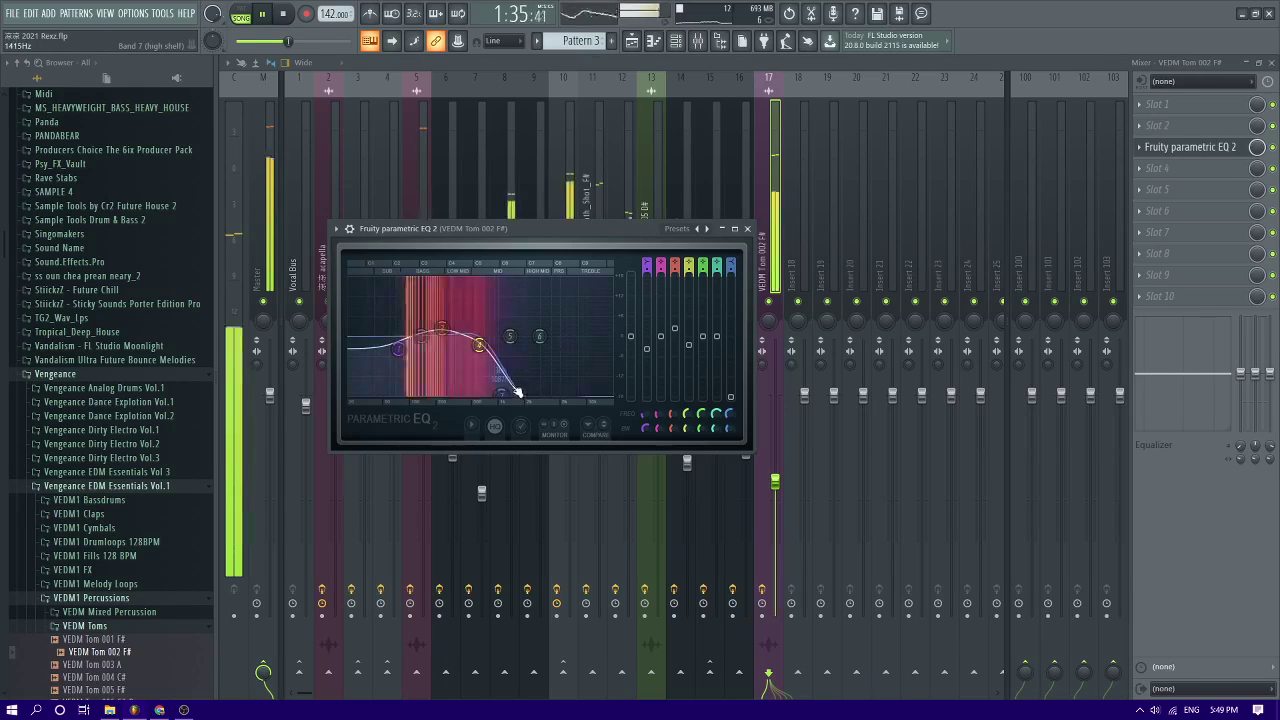
key("space")
key("space")
left_click_drag(501, 394, 523, 393)
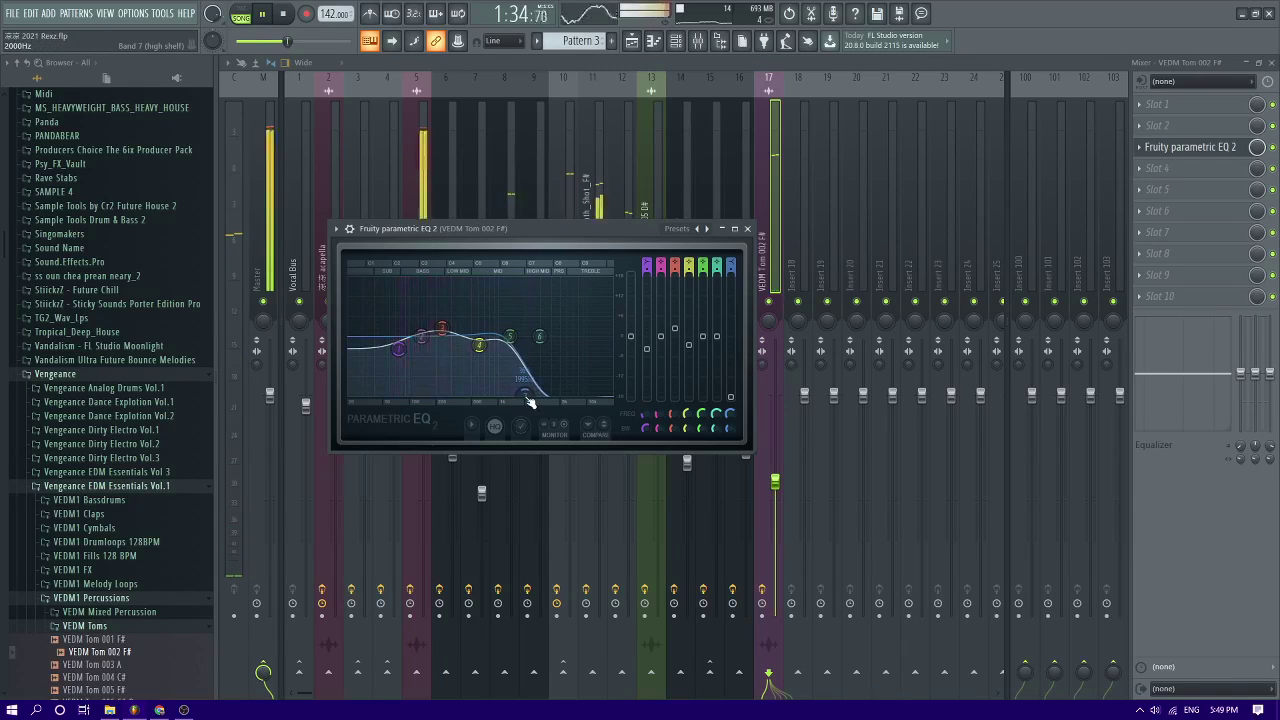
Return to the playlist and adjust the VEDM Tom 002 F# pitch shift to around -180 cents
left_click(638, 42)
scroll(705, 272, "up", 5)
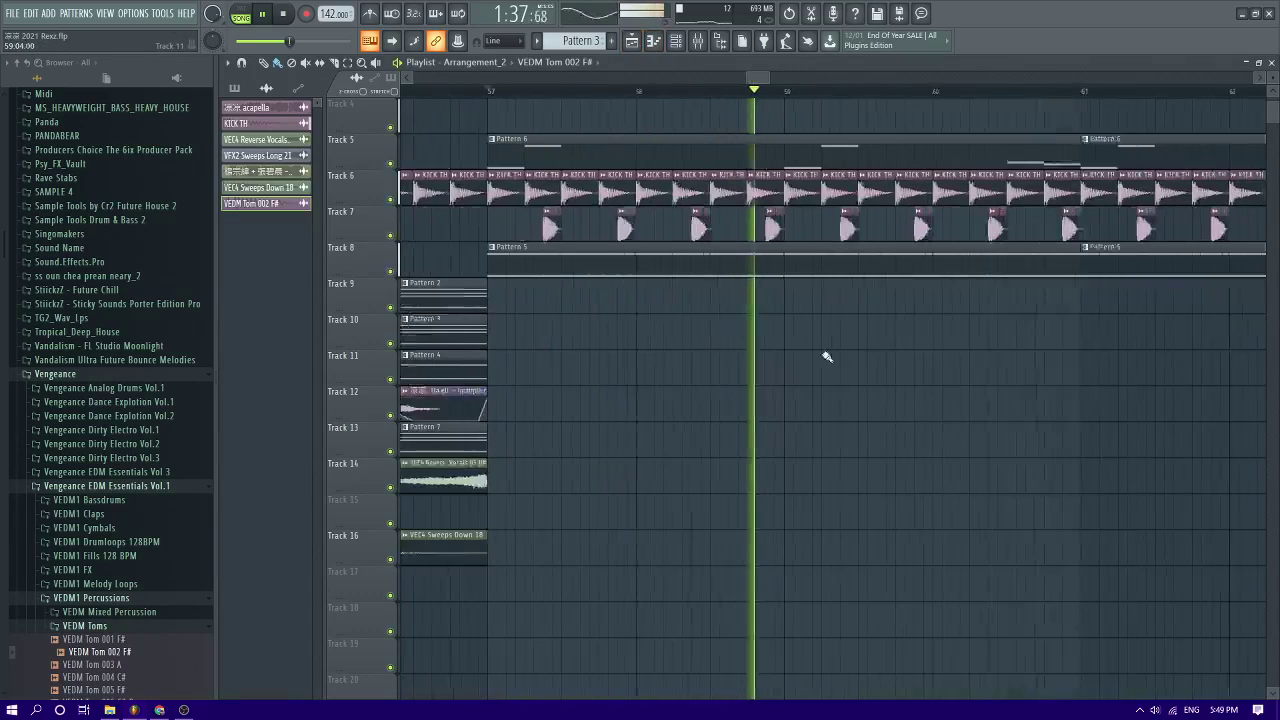
double_click(696, 235)
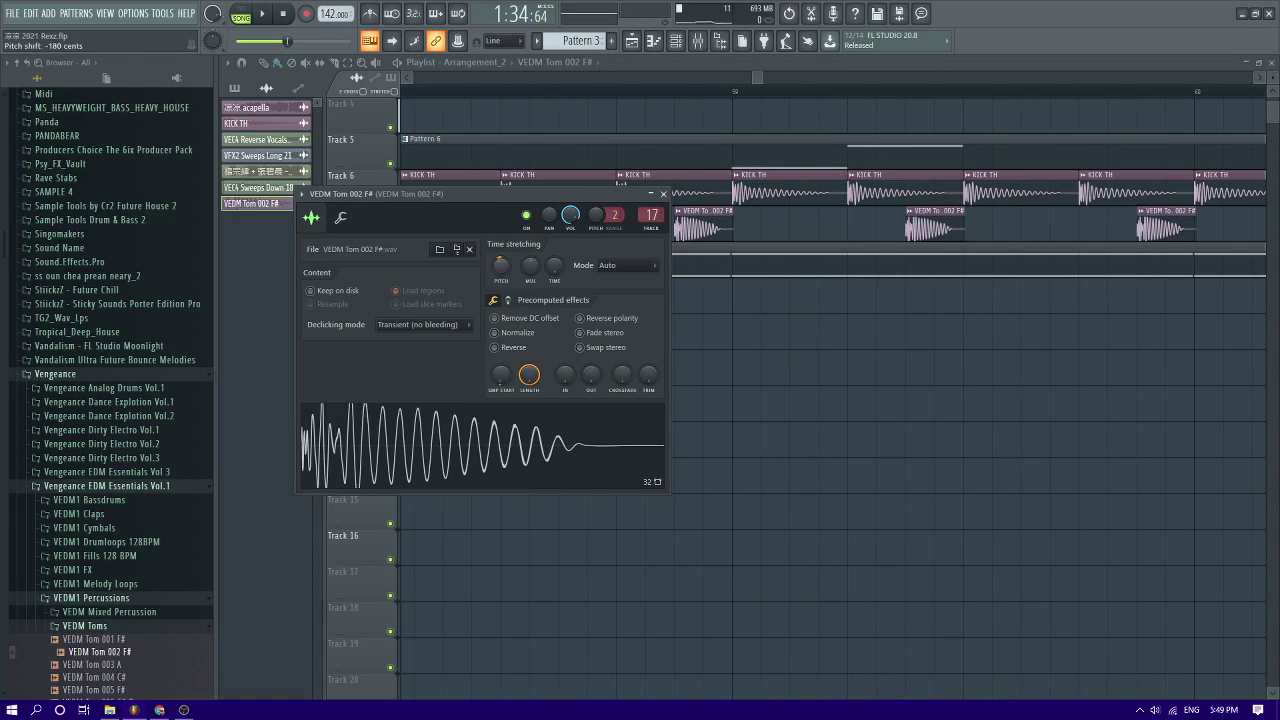
left_click_drag(507, 268, 499, 269)
left_click(515, 275)
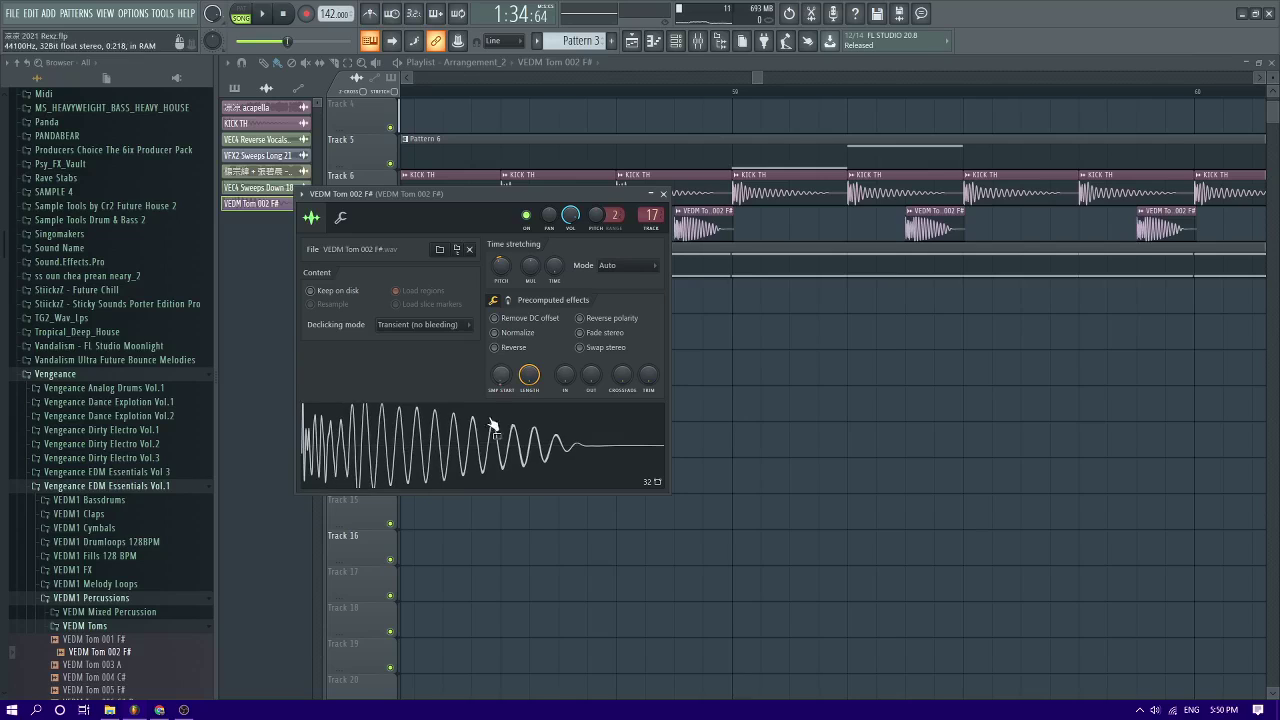
Move the VEDM Tom 002 F# sample start offset back to restore its attack and play from bar 57
mouse_move(499, 382)
left_mouse_down()
mouse_move(500, 371)
mouse_move(491, 397)
left_mouse_up()
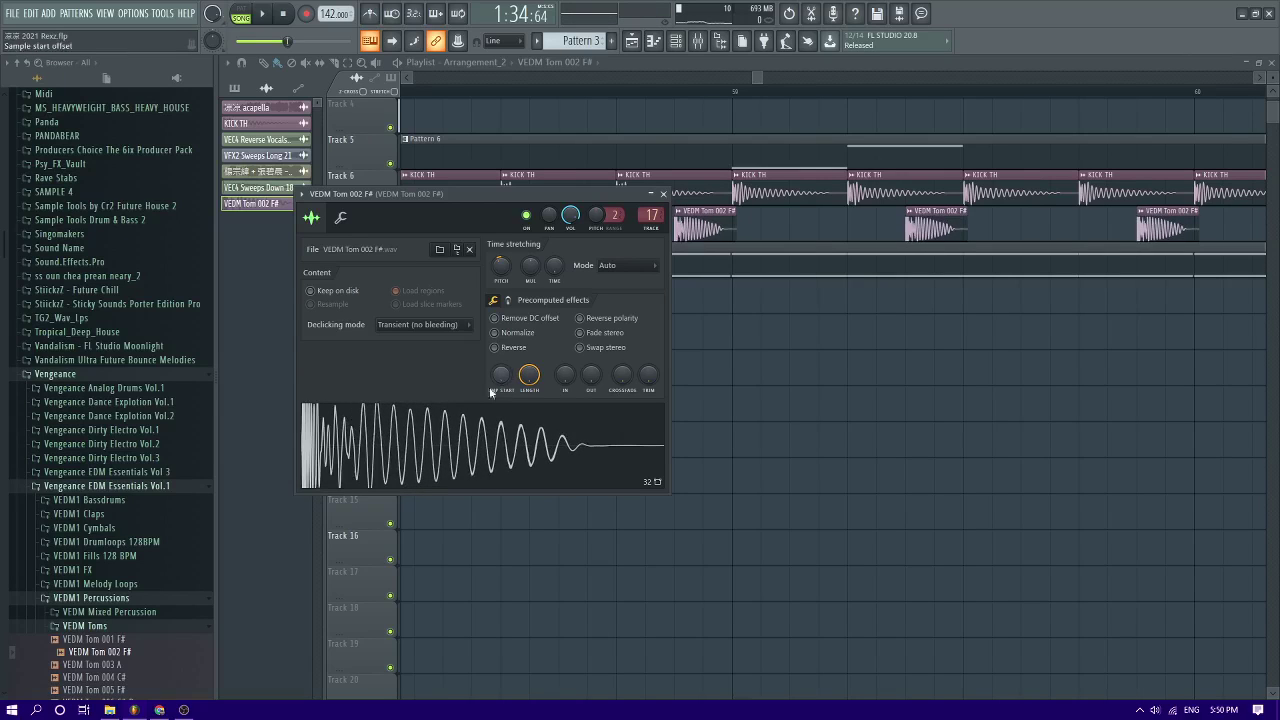
key("space")
key("Escape")
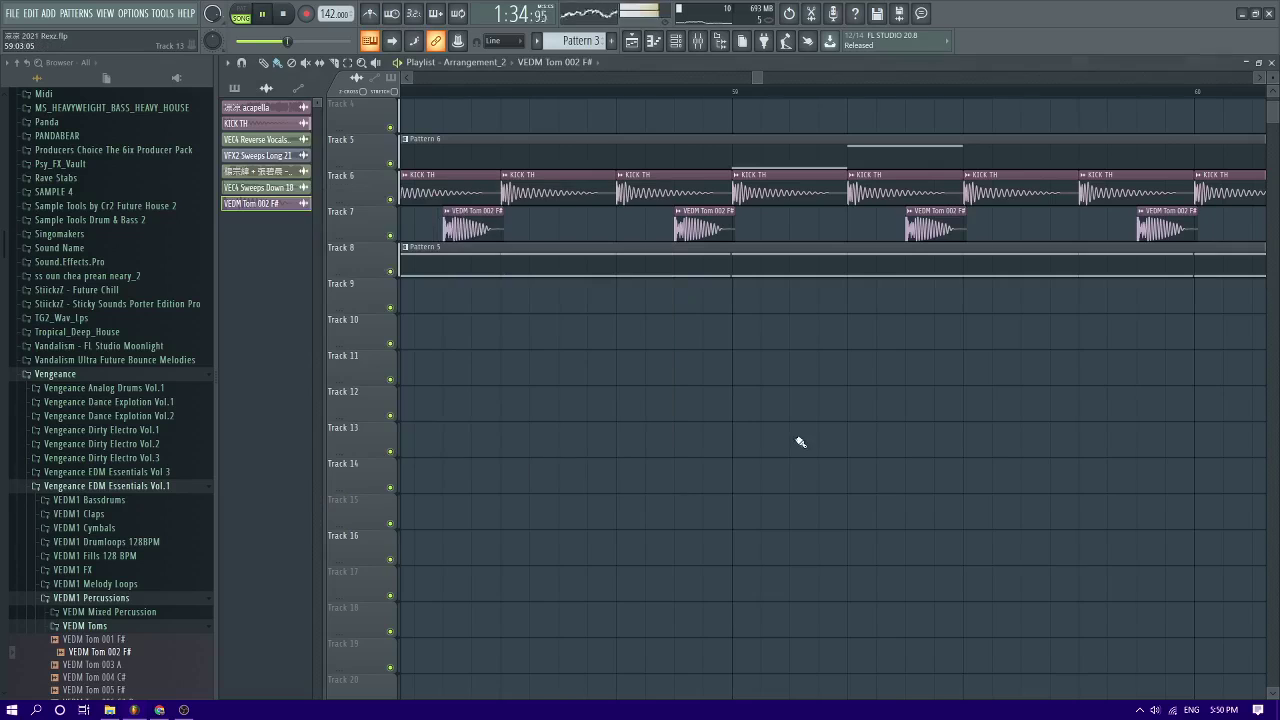
scroll(789, 444, "down", 4)
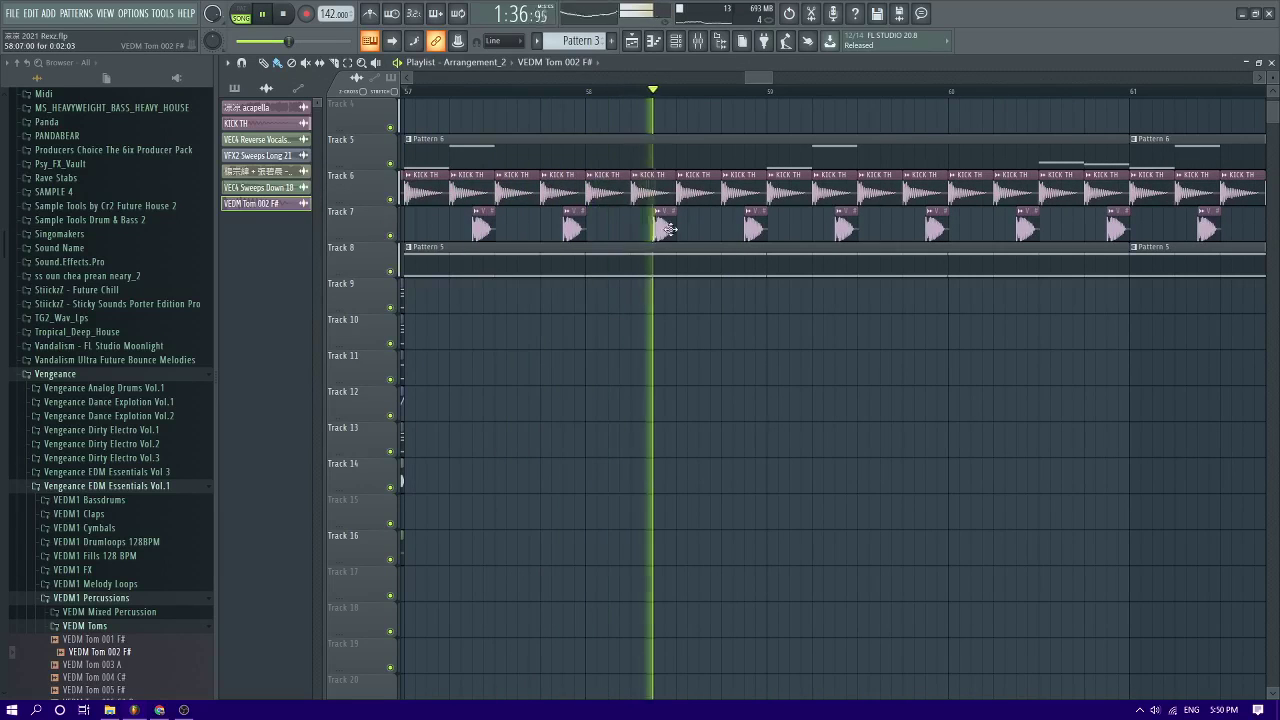
Fine-tune the VEDM Tom 002 F# sample start offset slightly later and replay bar 57 to check the toms in context
double_click(664, 229)
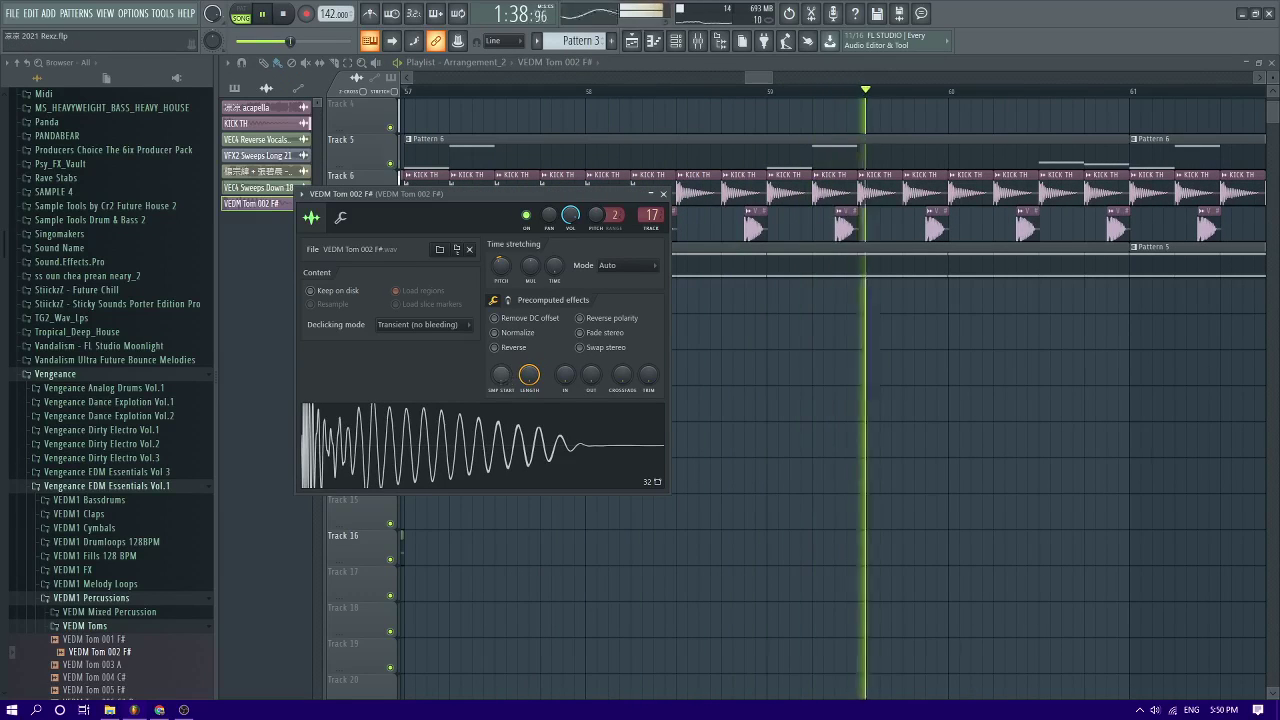
left_click_drag(507, 379, 508, 377)
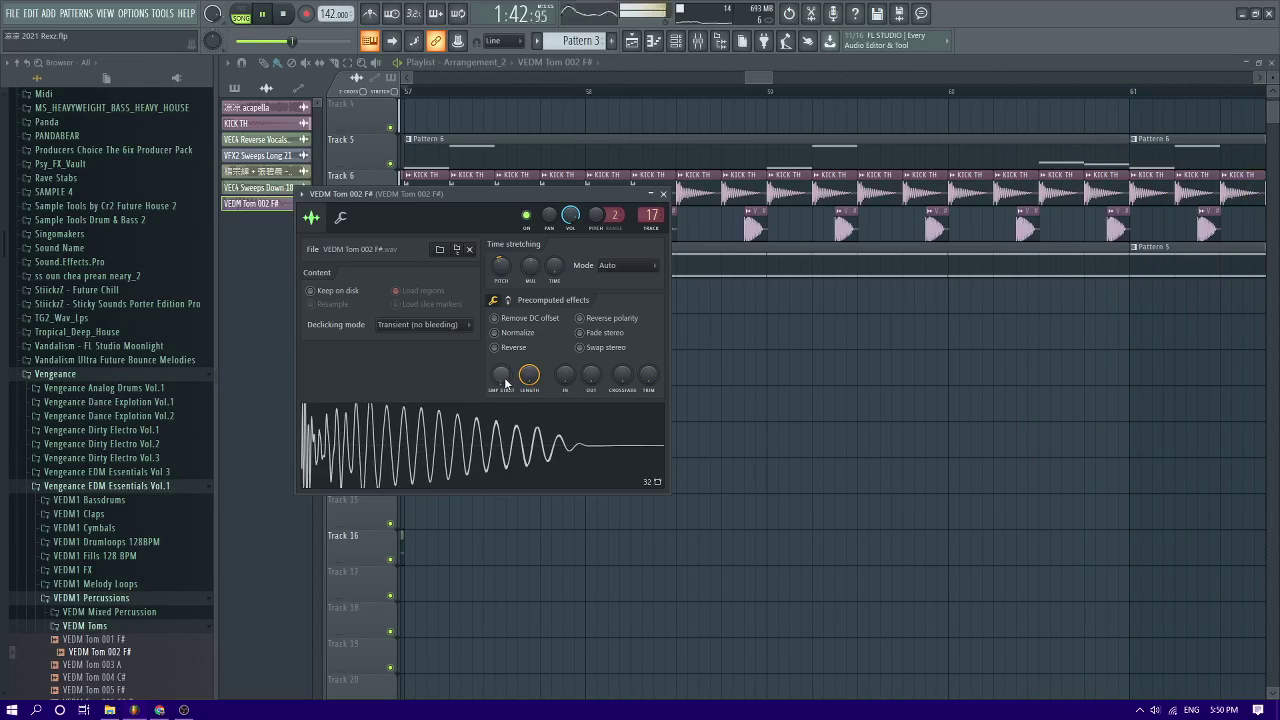
key("Escape")
key("space")
scroll(874, 409, "down", 5)
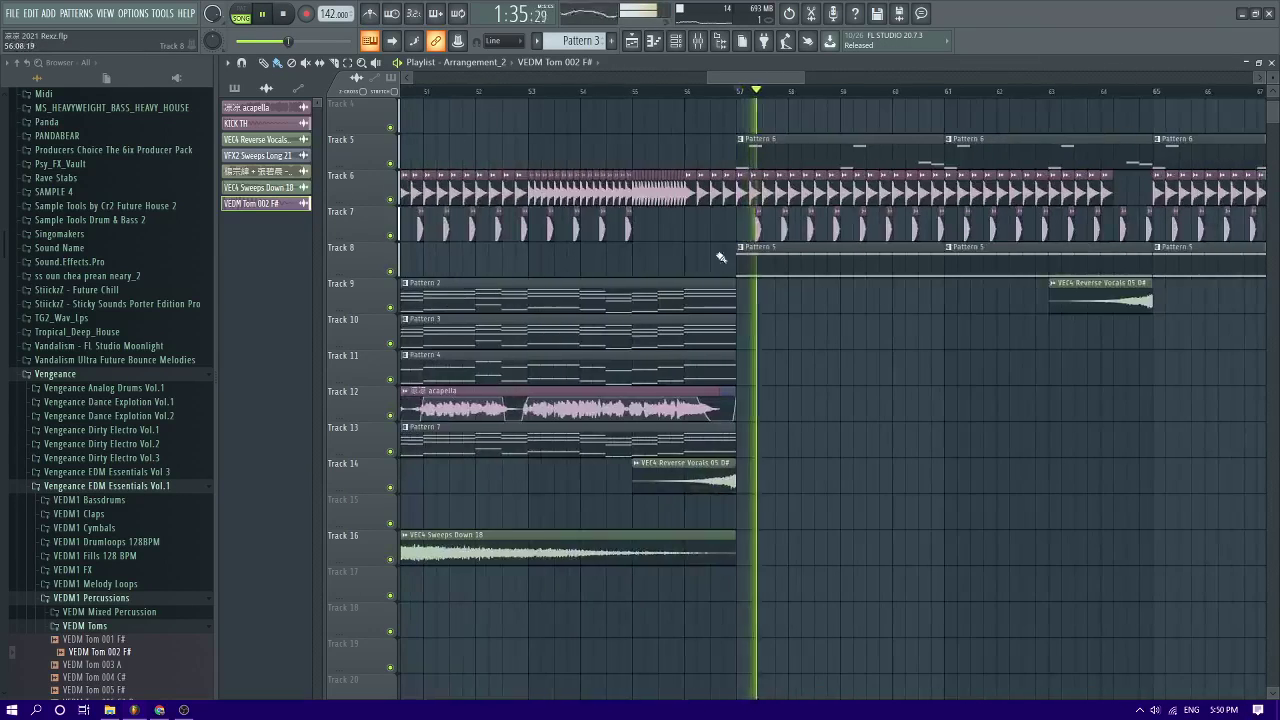
scroll(783, 250, "up", 5)
scroll(752, 256, "down", 3)
scroll(543, 268, "down", 3)
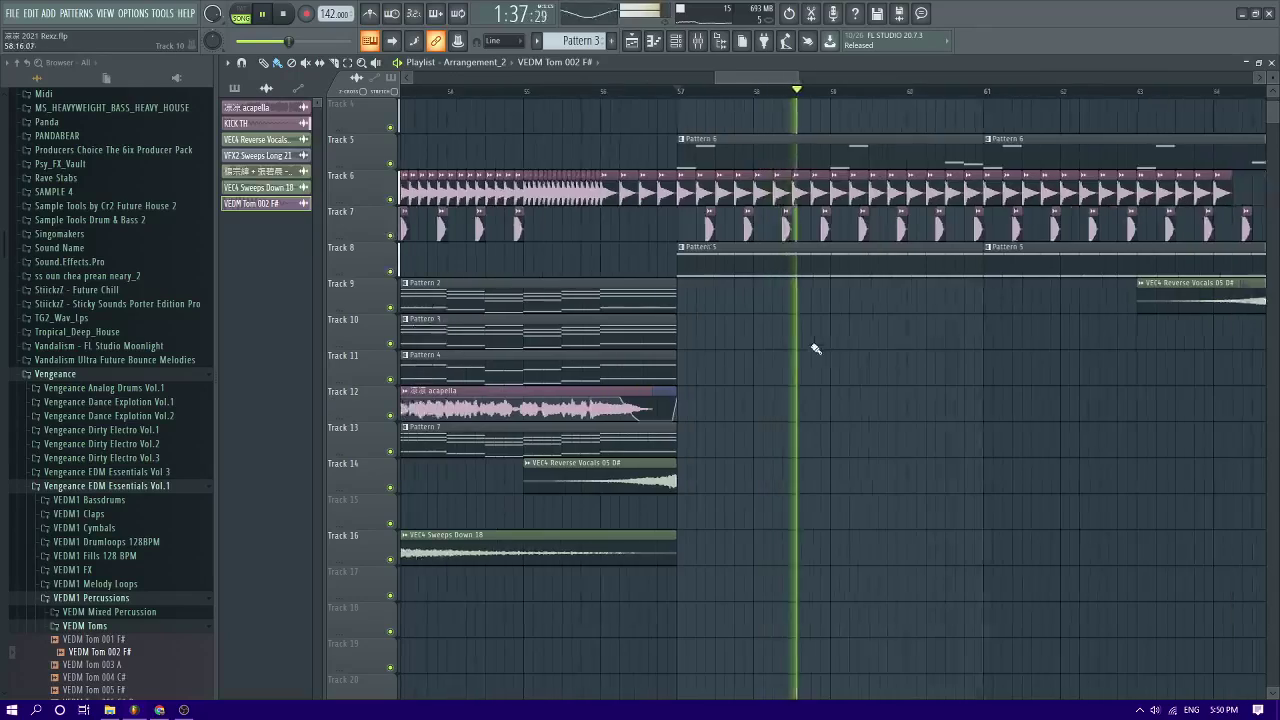
scroll(543, 268, "up", 3)
key("space")
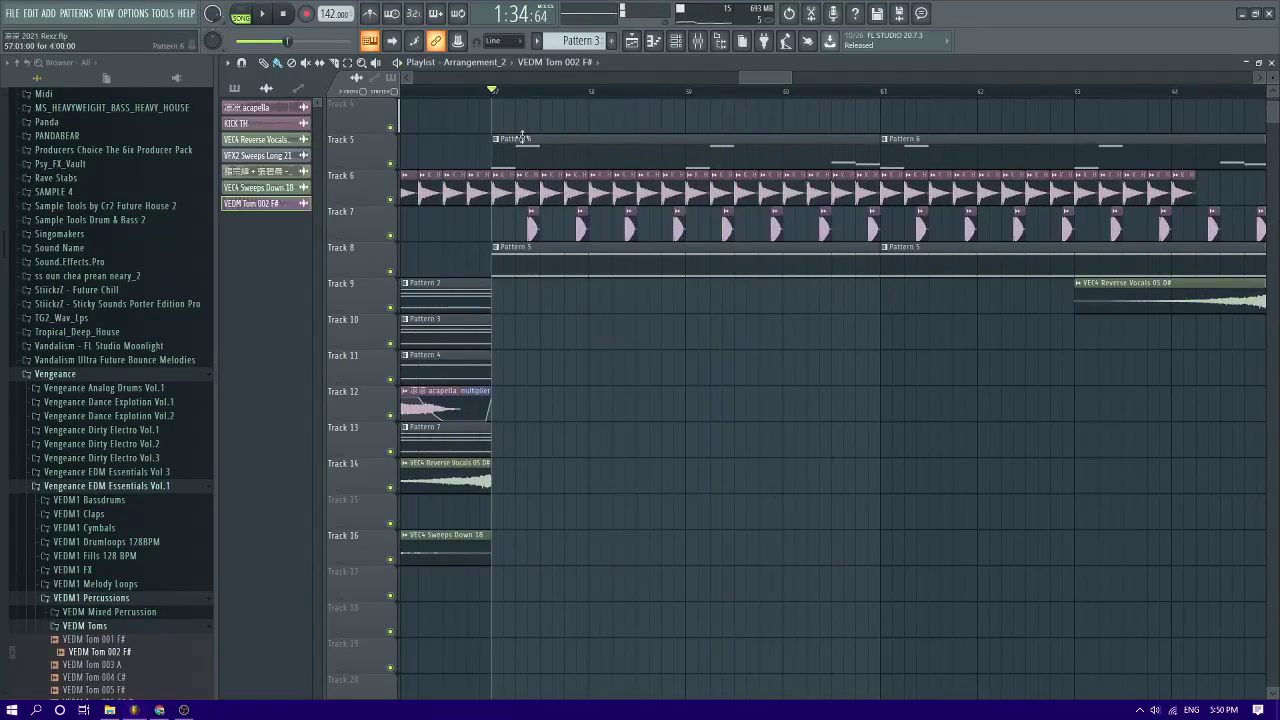
Delete every second tom hit on track 7 from bar 57 and clear all the remaining toms after bar 64
key("space")
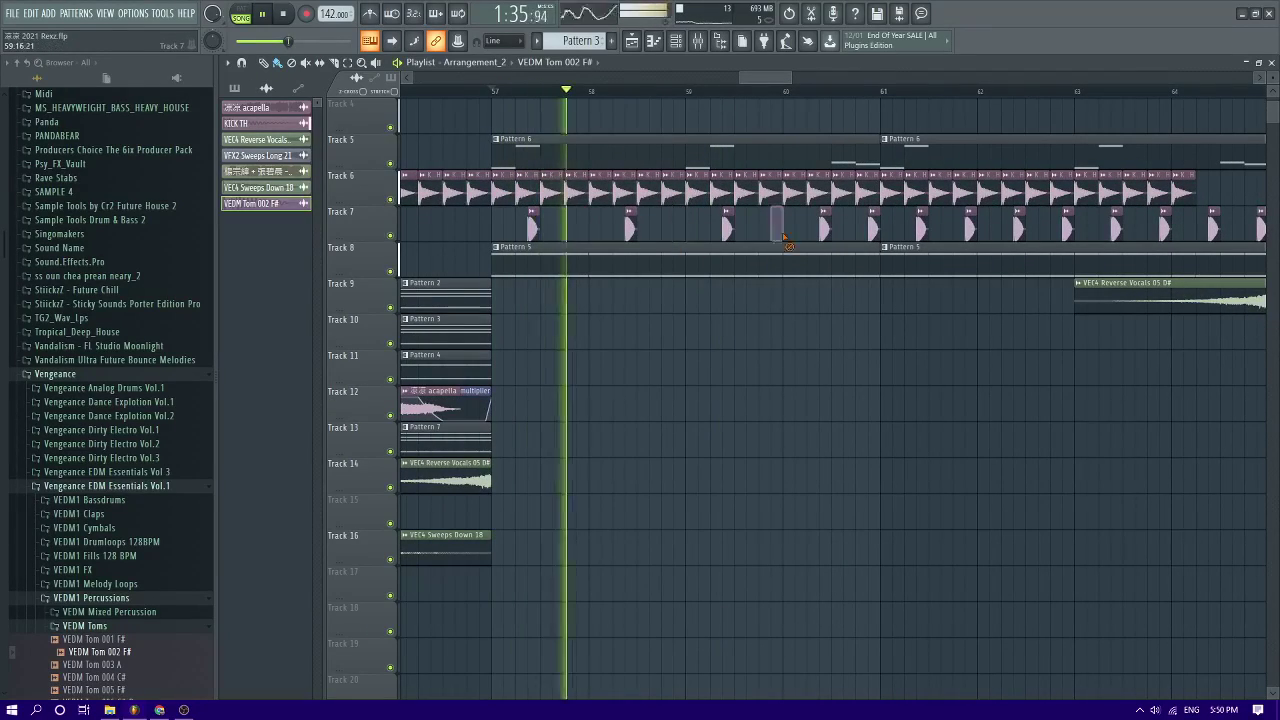
scroll(768, 234, "down", 2)
scroll(770, 234, "down", 3)
scroll(858, 233, "up", 3)
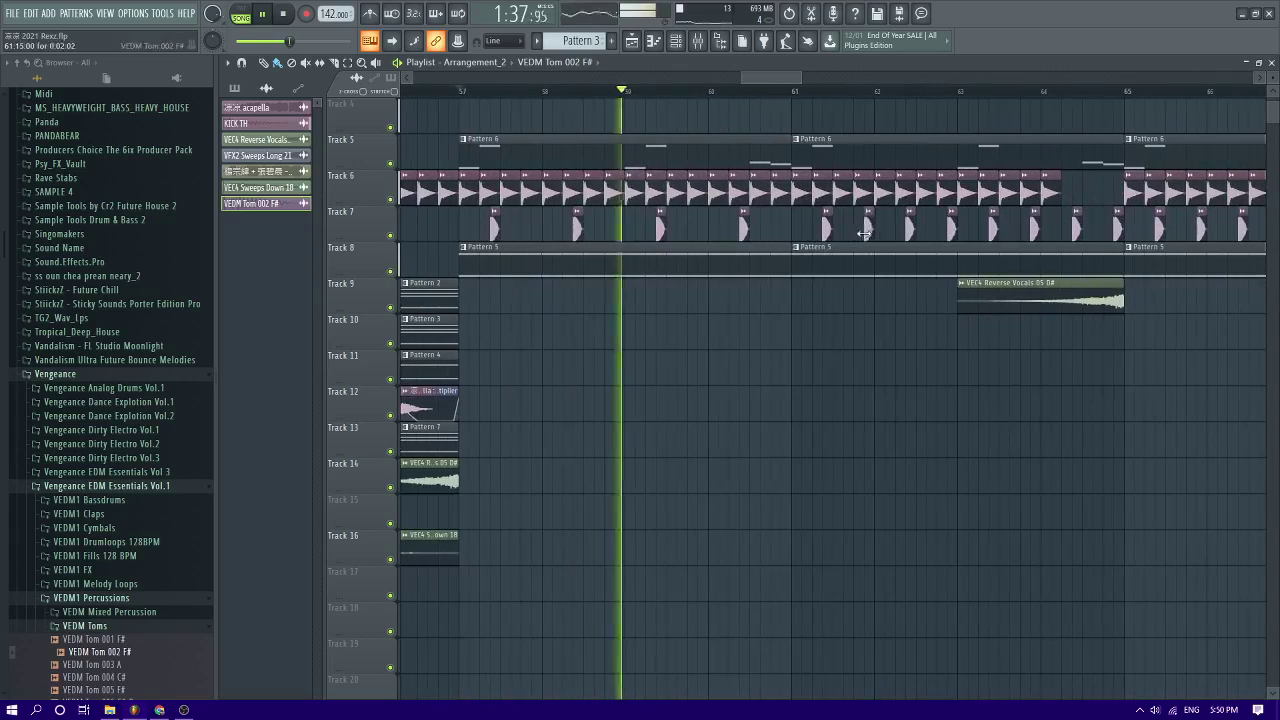
scroll(948, 232, "down", 3)
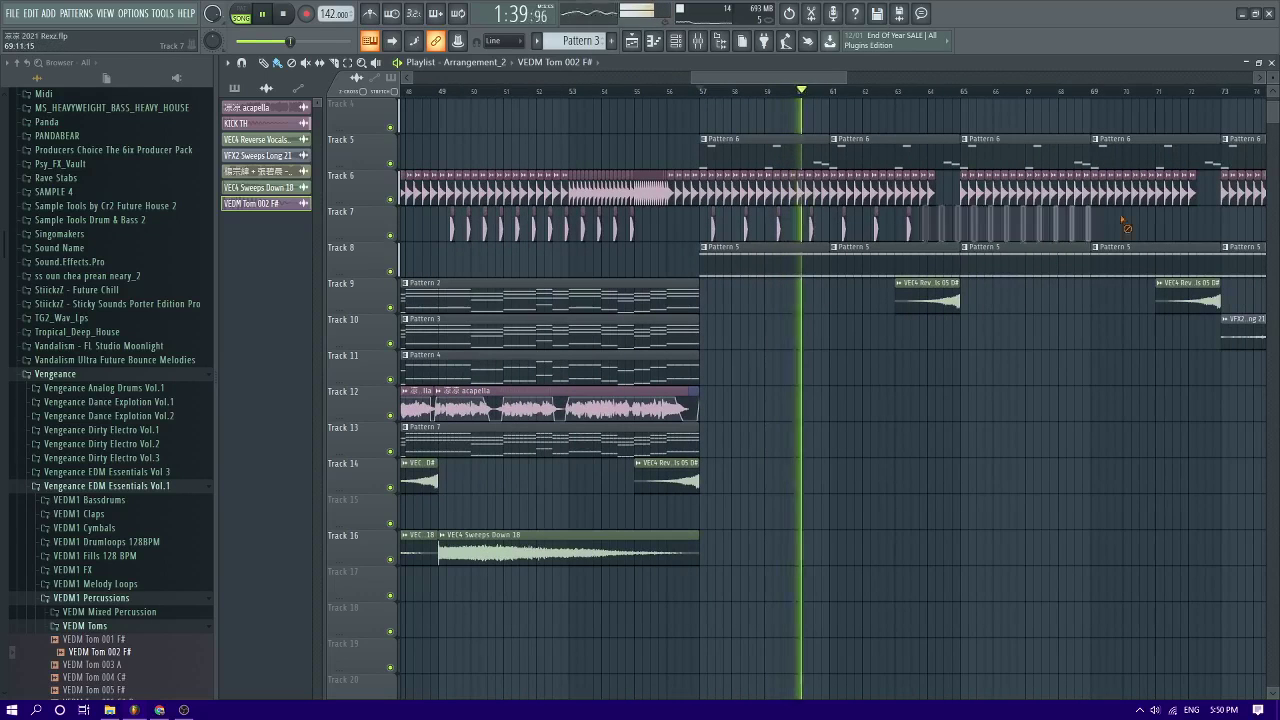
Copy the thinned tom hits of bars 57–64 to bar 65 on track 7 and save the project
mouse_move(946, 228)
left_mouse_down()
mouse_move(681, 223)
mouse_move(975, 243)
left_mouse_up()
left_click(882, 292, "ctrl")
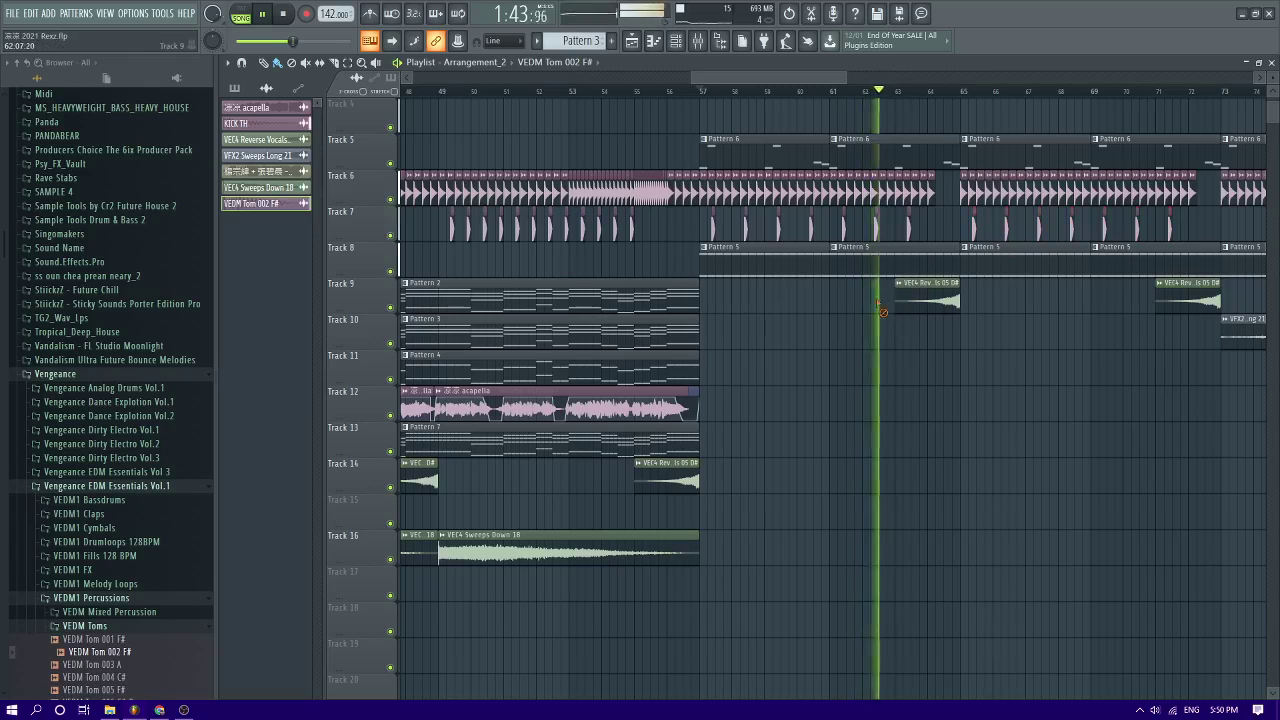
key("ctrl+s")
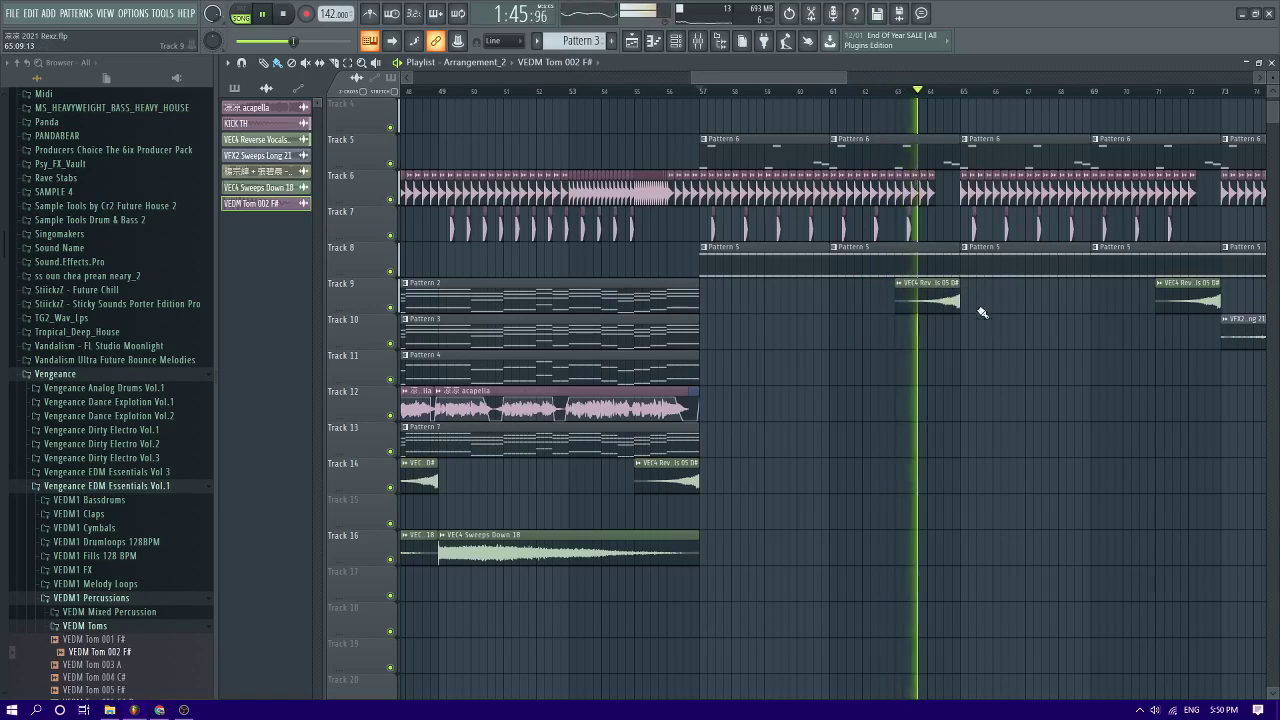
scroll(1006, 329, "up", 4)
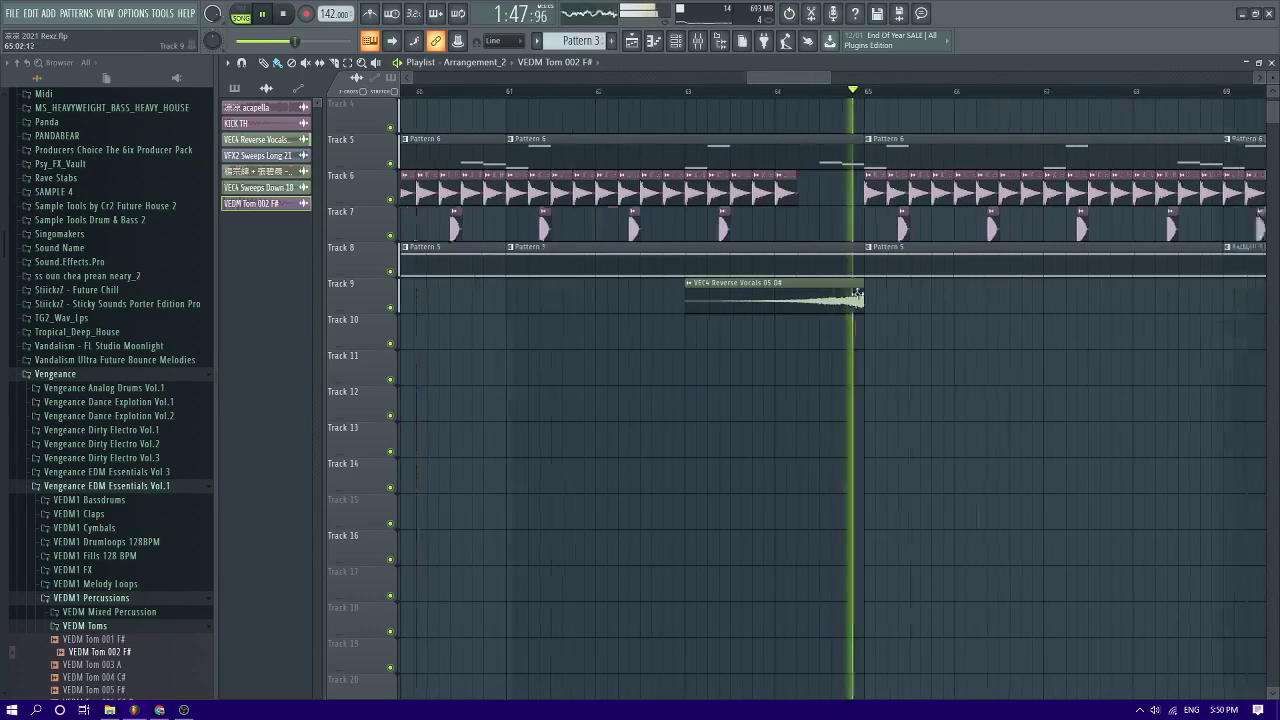
Replay the arrangement around bar 57 and browse the MS_HEAVYWEIGHT_BASS_HEAVY_HOUSE pack's HBH_SOUNDS_&_FX folder for drum samples
scroll(800, 337, "down", 4)
key("space")
scroll(482, 91, "left", 1)
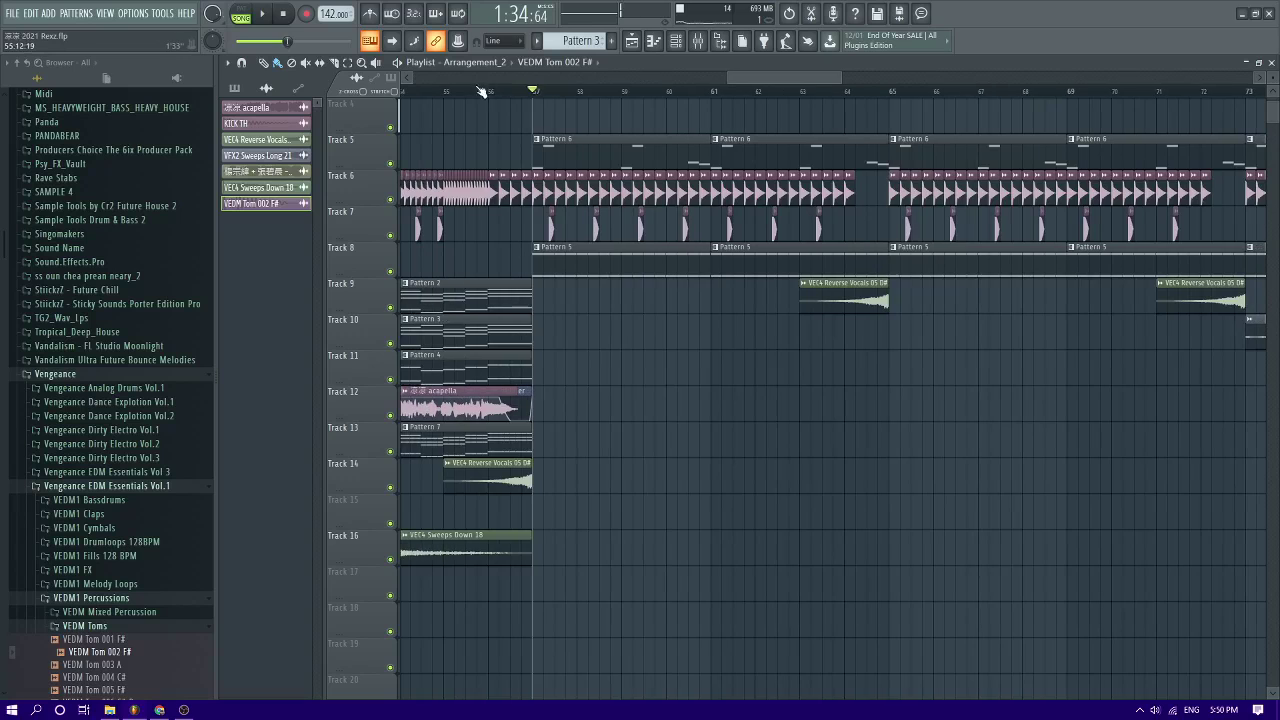
scroll(100, 470, "up", 9)
key("space")
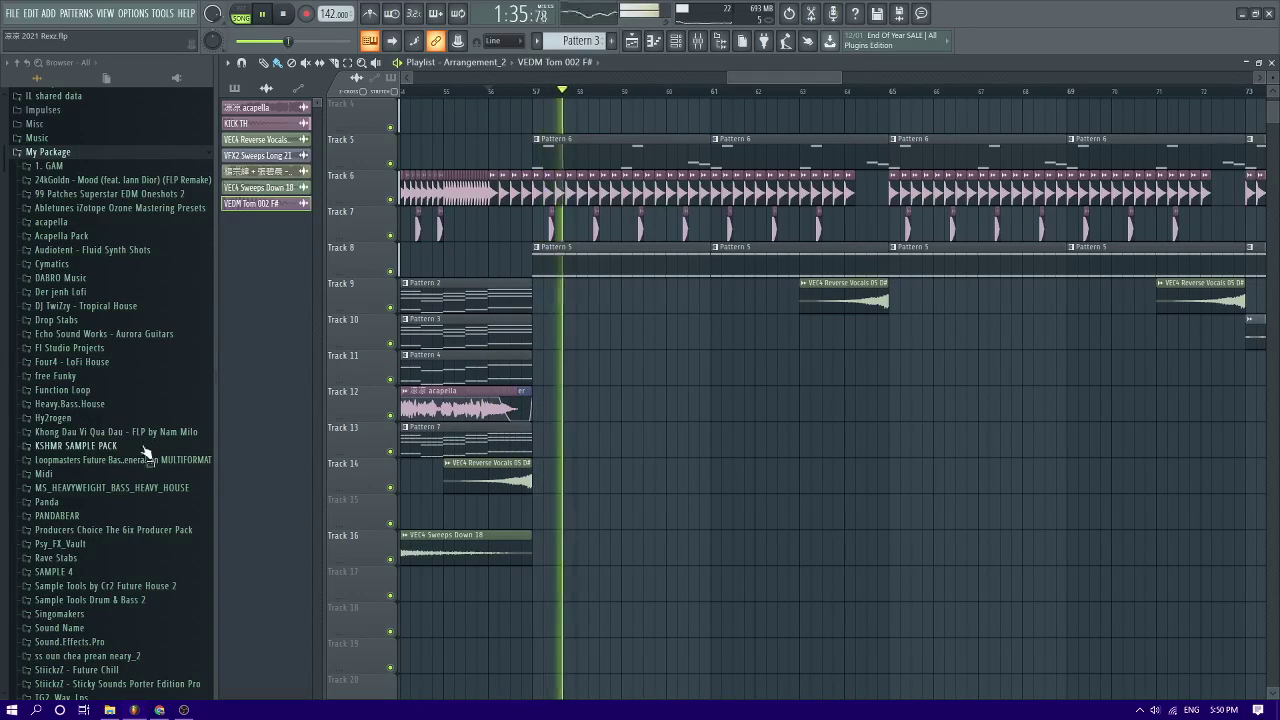
left_click(80, 476)
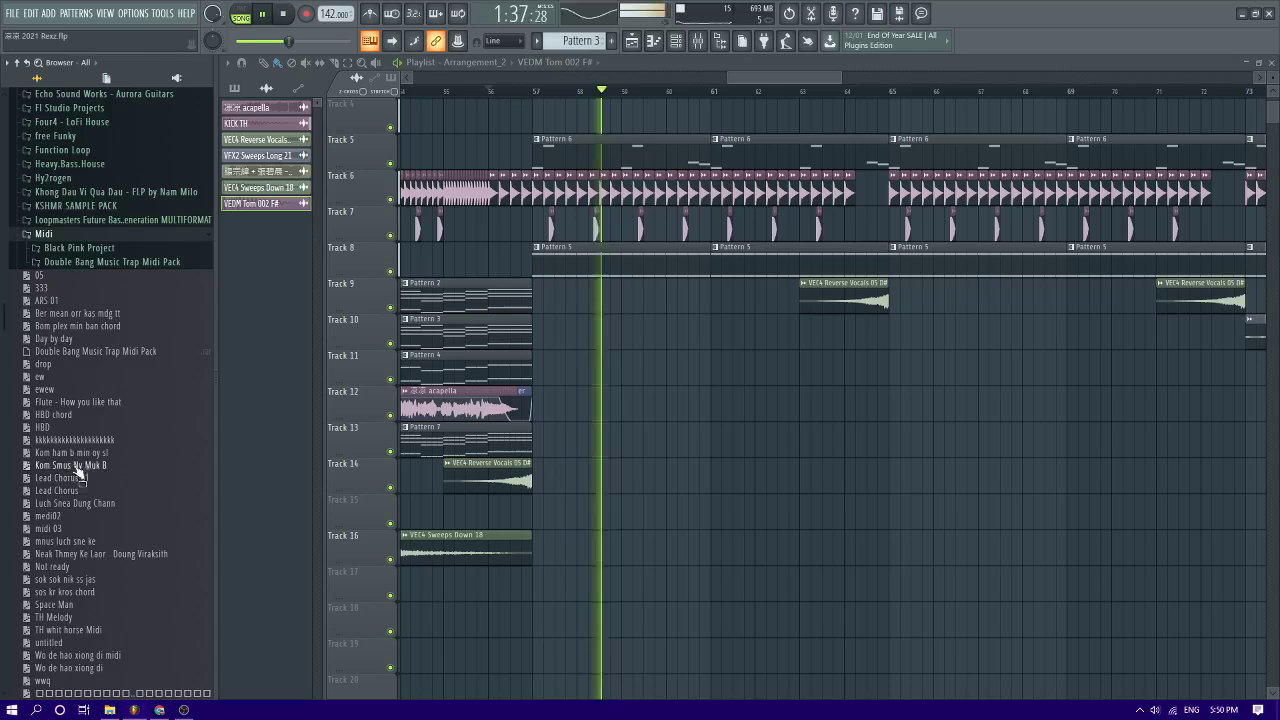
left_click(57, 236)
left_click(60, 249)
left_click(85, 277)
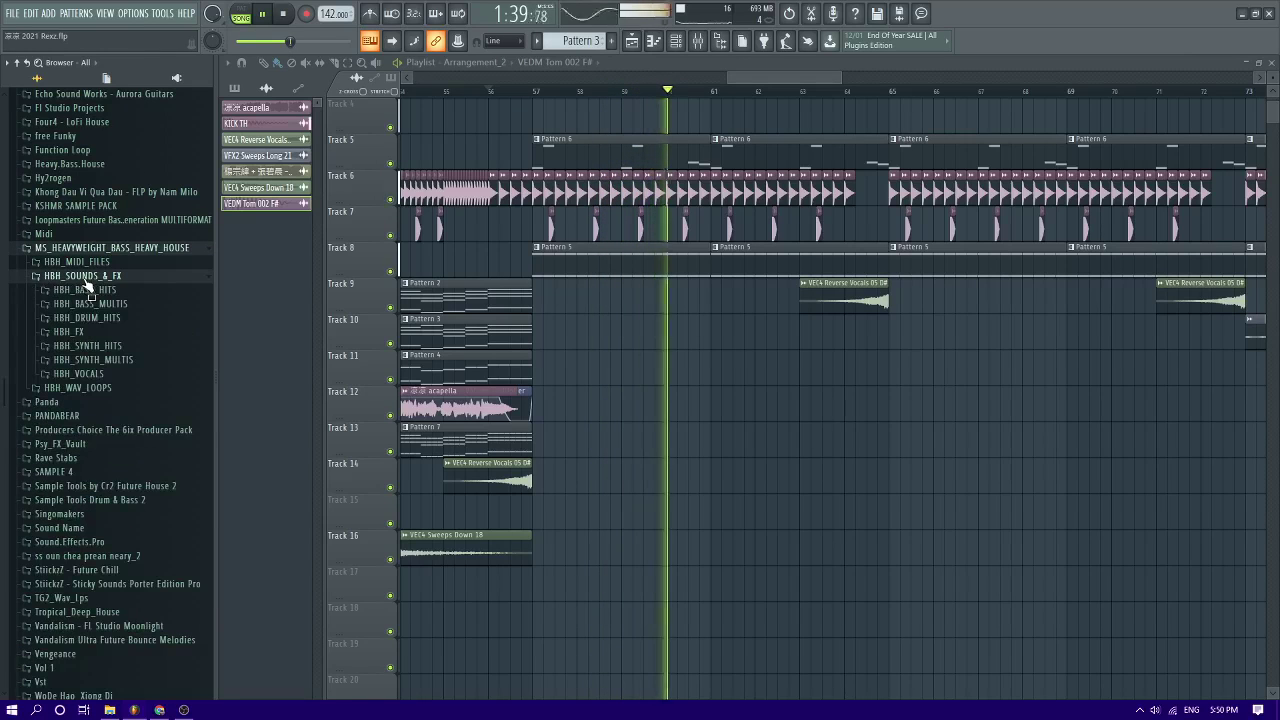
left_click(98, 318)
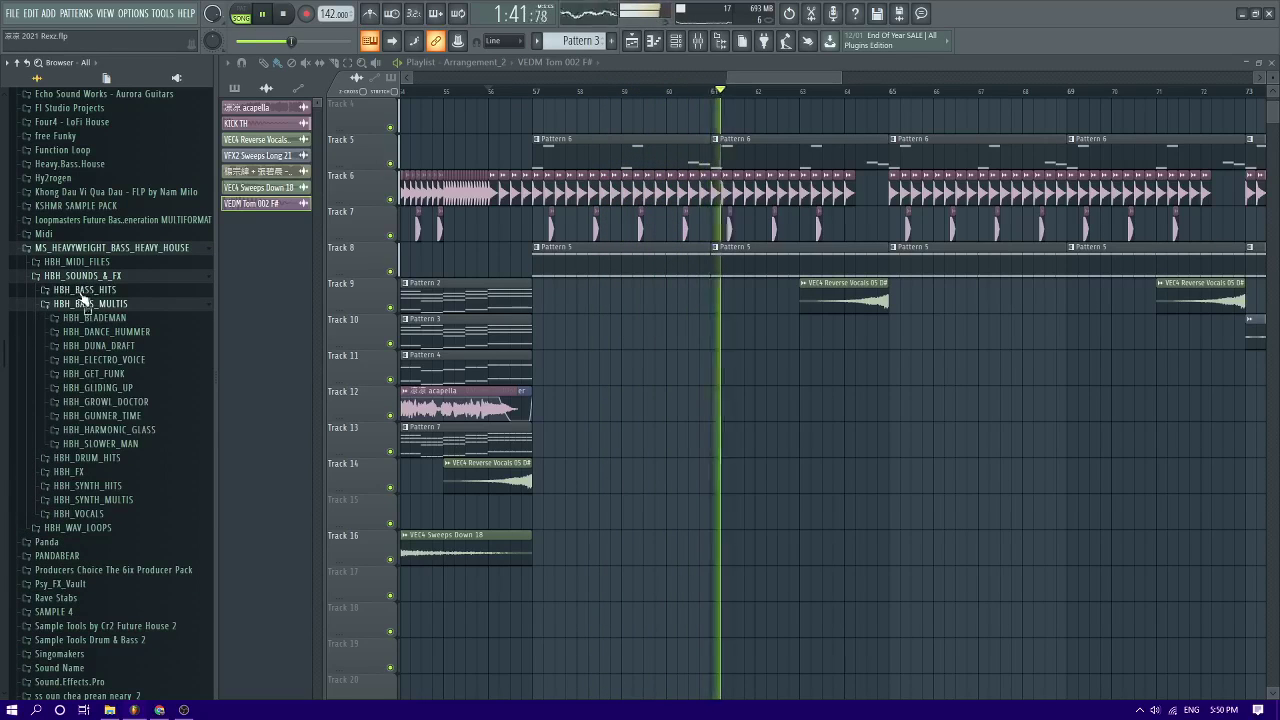
Stop playback and audition the snare and clap samples in the HBH_DRUM_HITS folder
left_click(89, 315)
key("space")
left_click(100, 318)
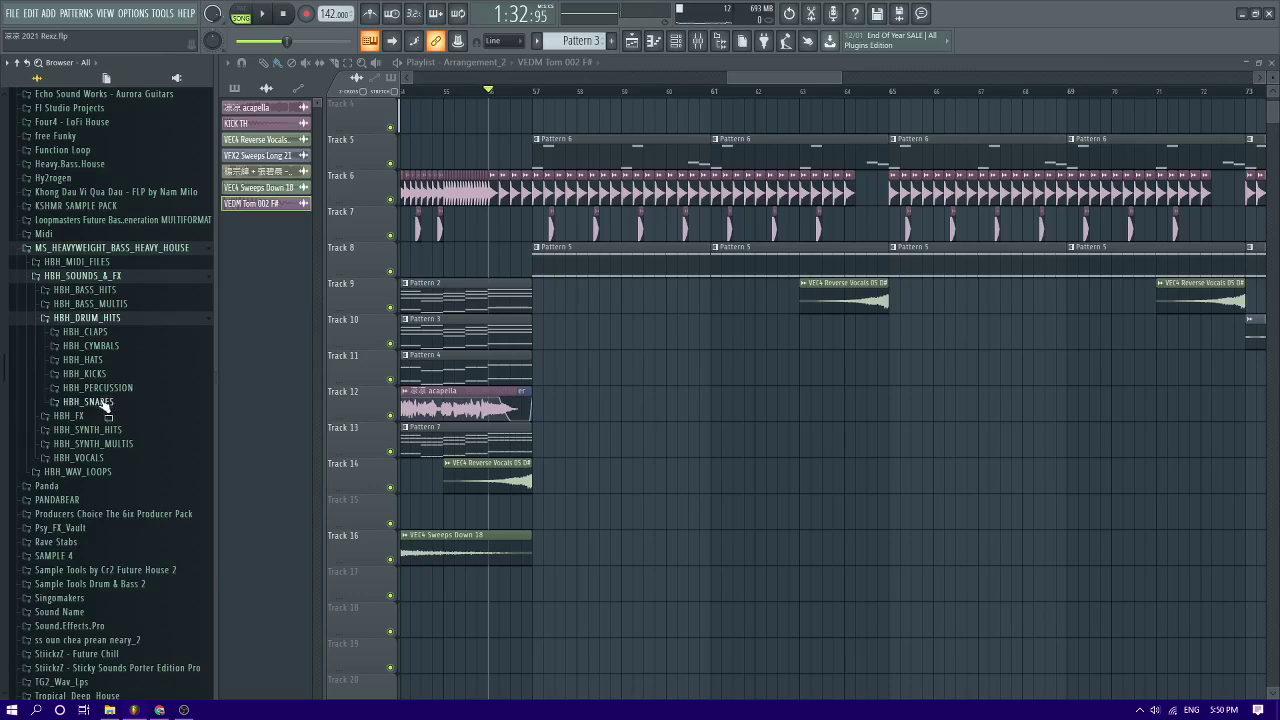
left_click(100, 402)
left_click(92, 428)
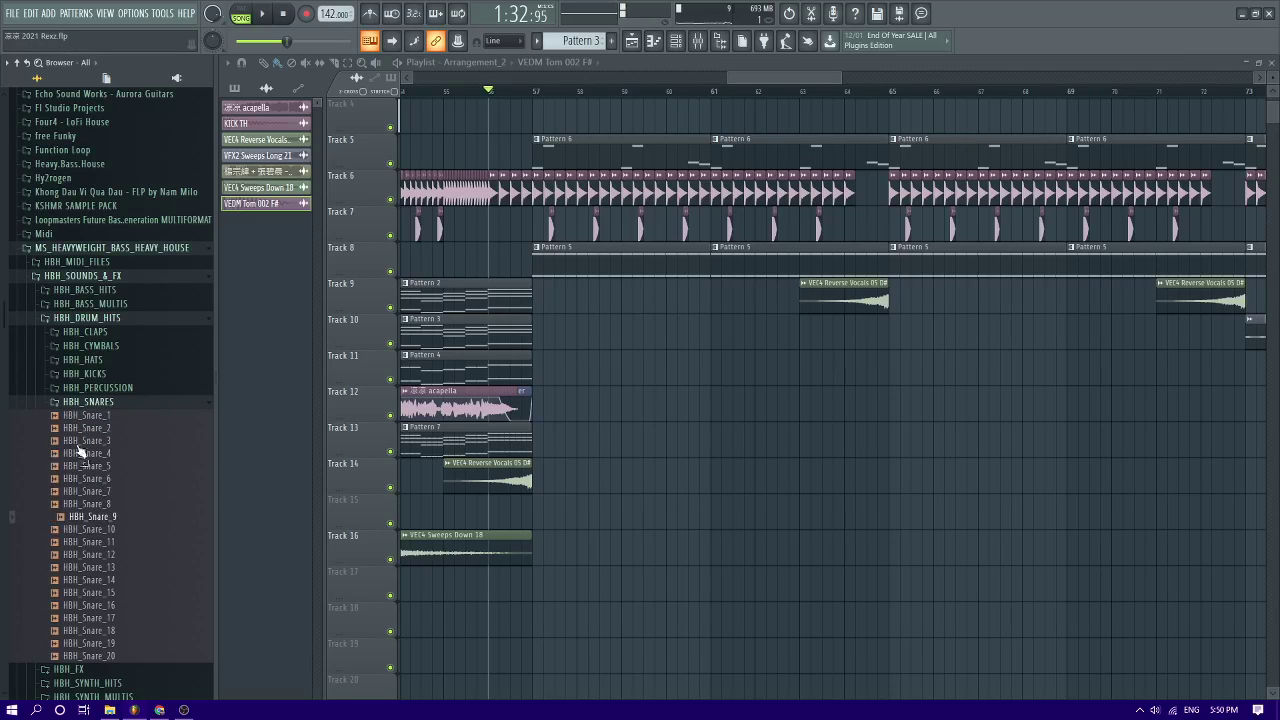
left_click(100, 332)
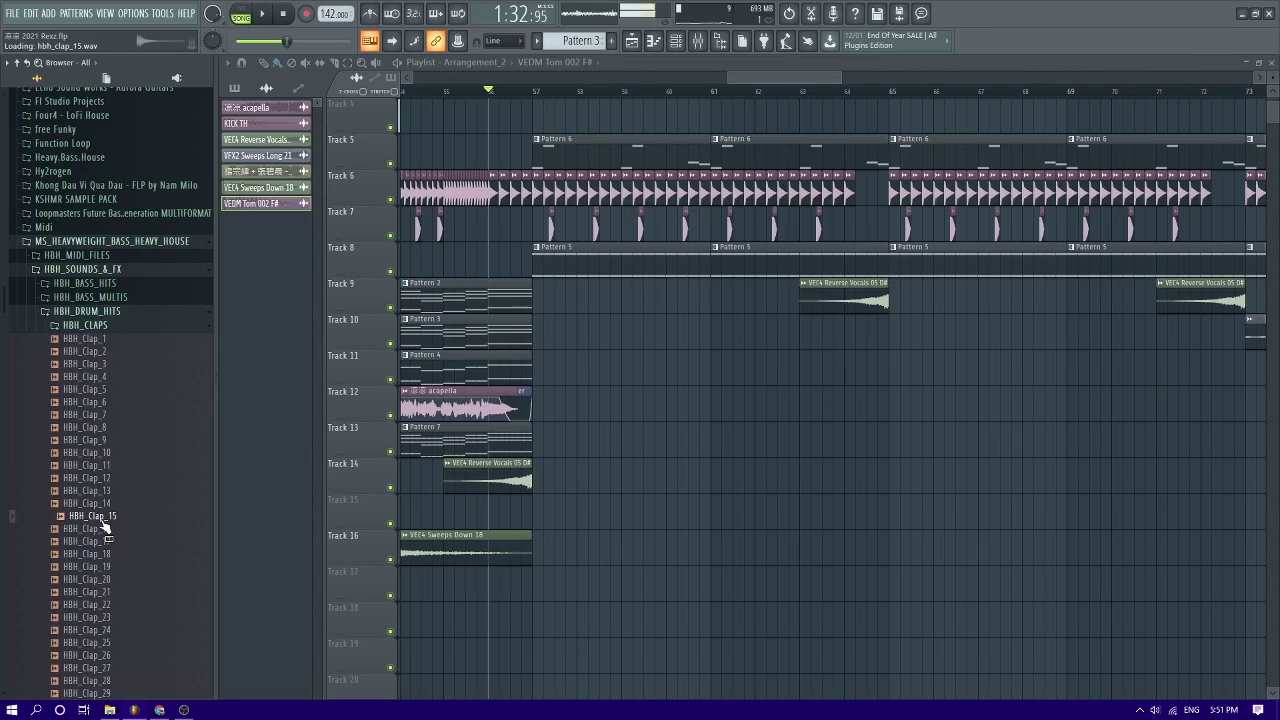
Place HBH_Clap_15 on track 9 at beat two of bar 61 and play it in context
left_click_drag(133, 528, 677, 320)
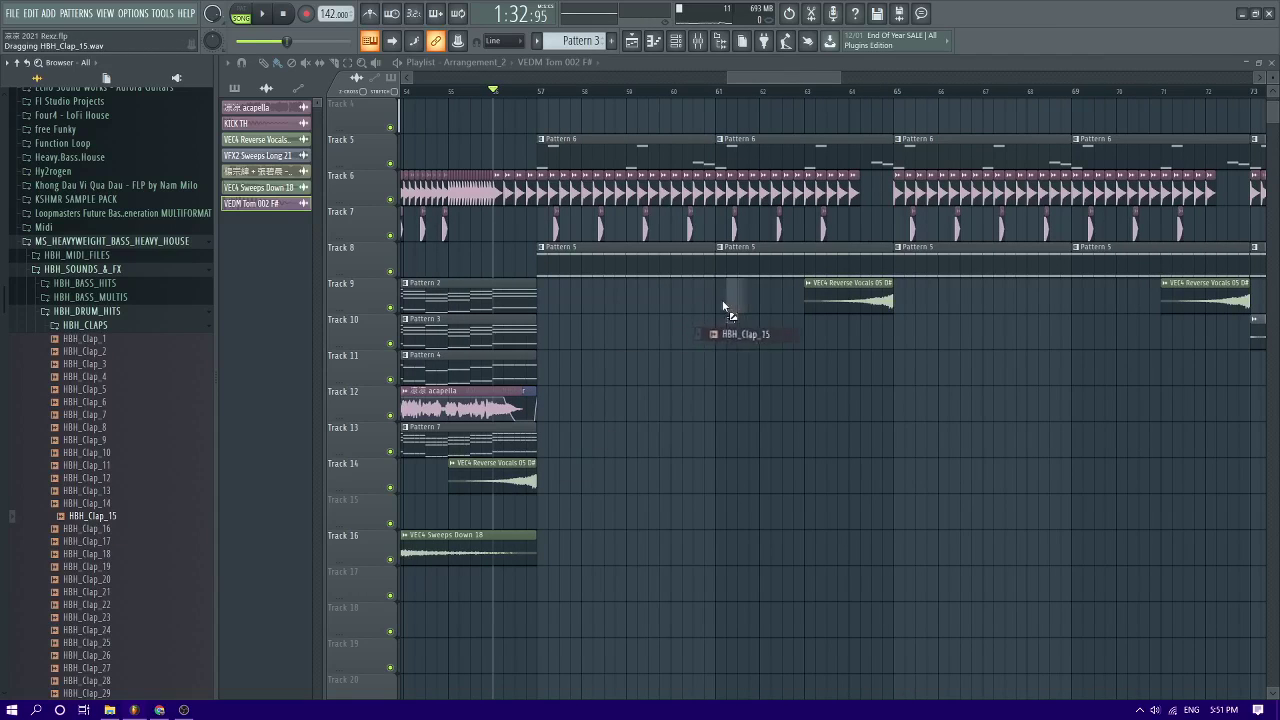
left_click(707, 92)
key("space")
scroll(757, 321, "up", 7)
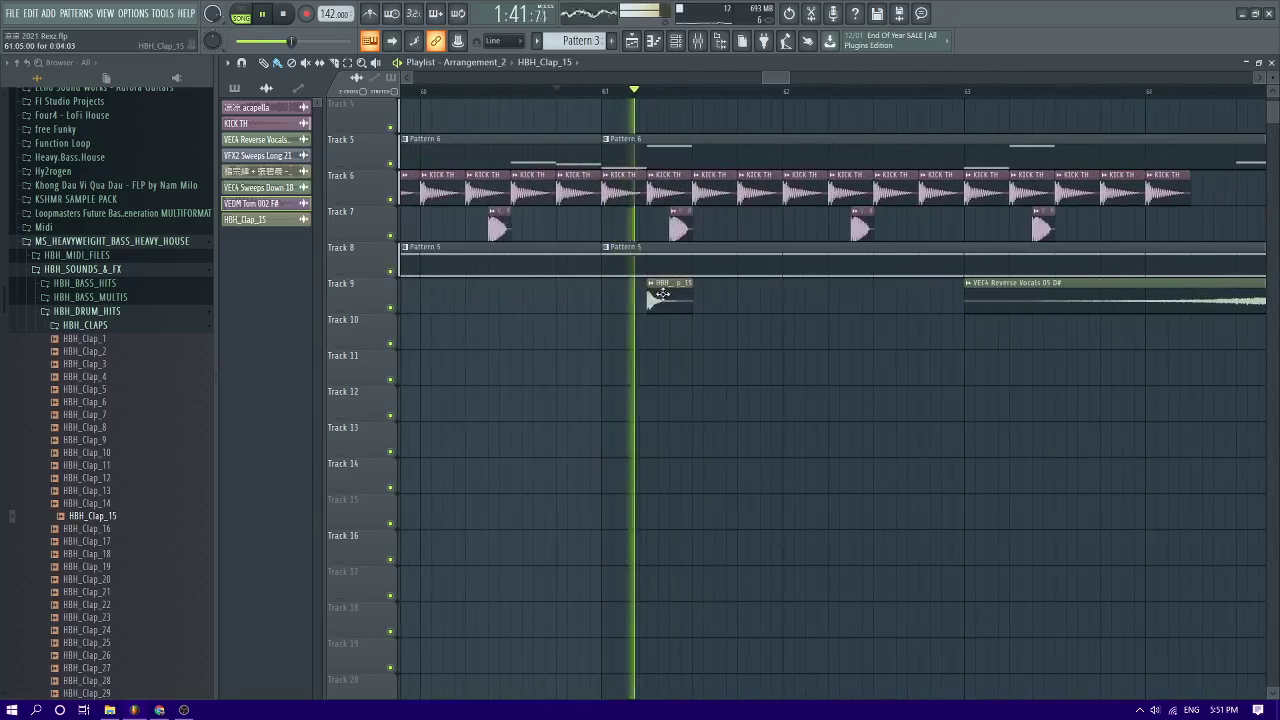
Replace the clap channel's sample with HBH_Clap_19 and clear the trial clap from bar 61 on track 9
double_click(677, 284)
key("space")
key("space")
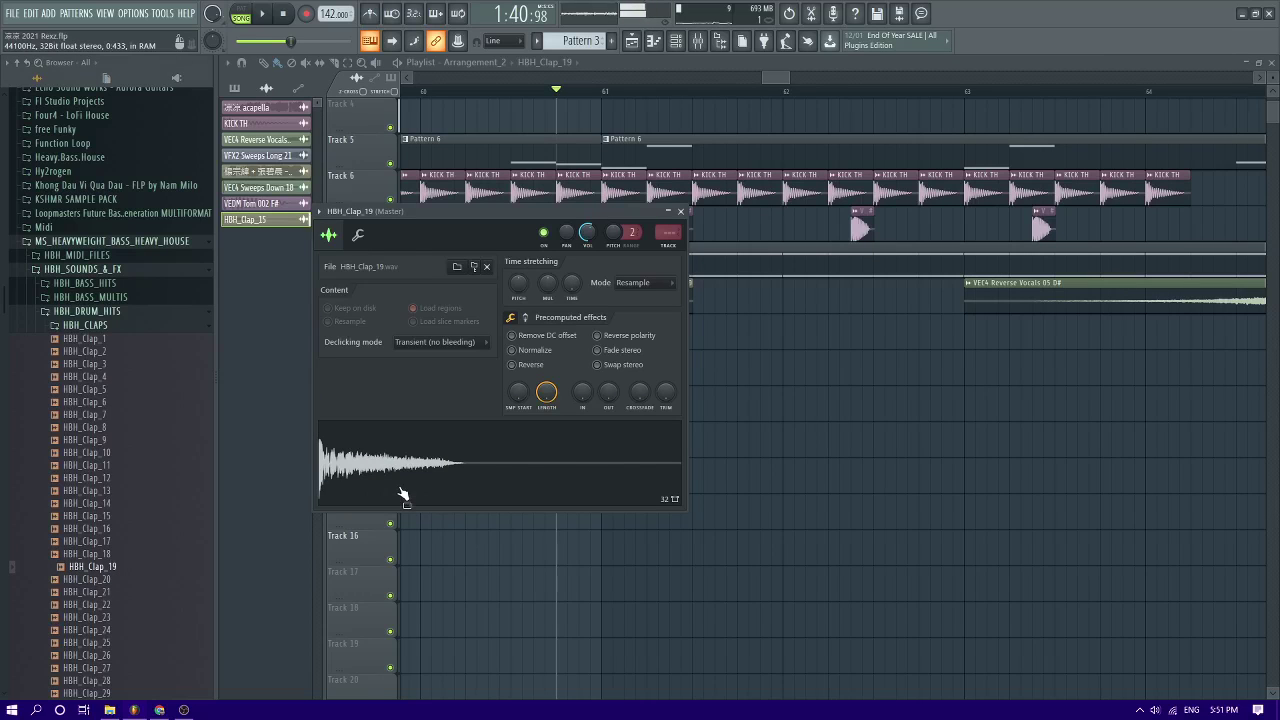
key("Escape")
scroll(677, 301, "down", 8)
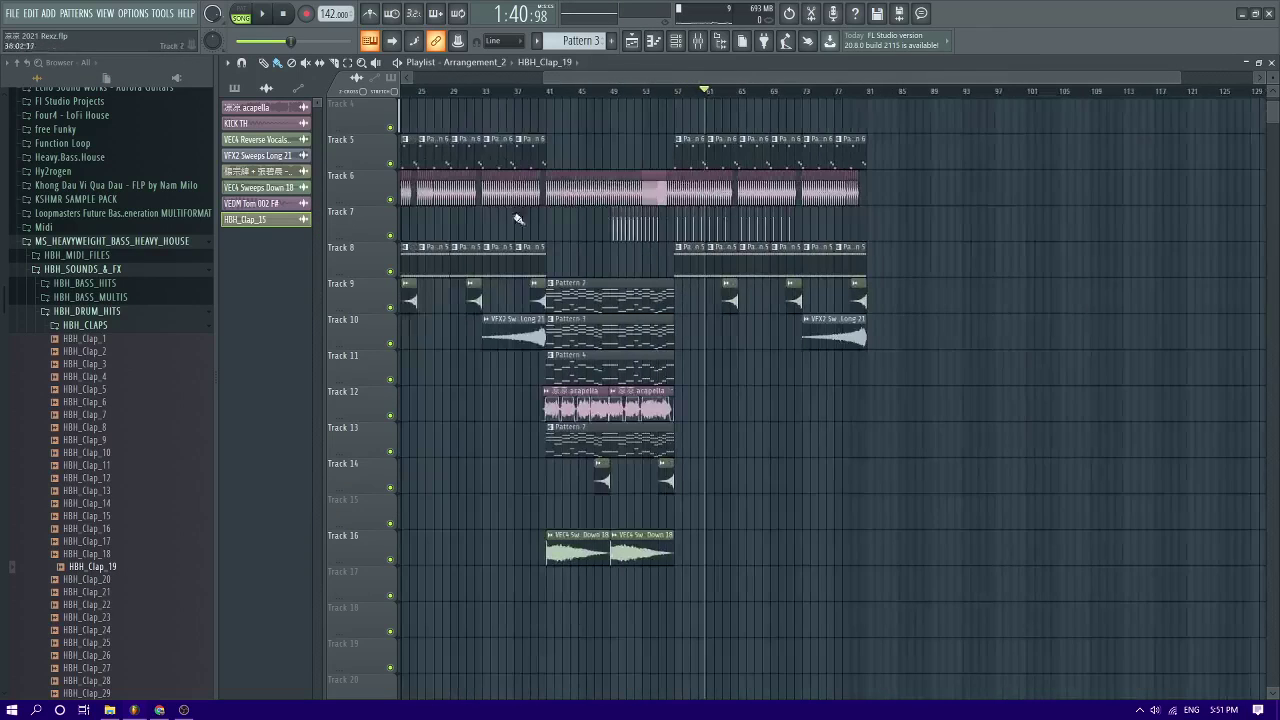
Place eight HBH_Clap_19 hits on track 10, on beats two and four of bars 21–24
scroll(437, 100, "left", 3)
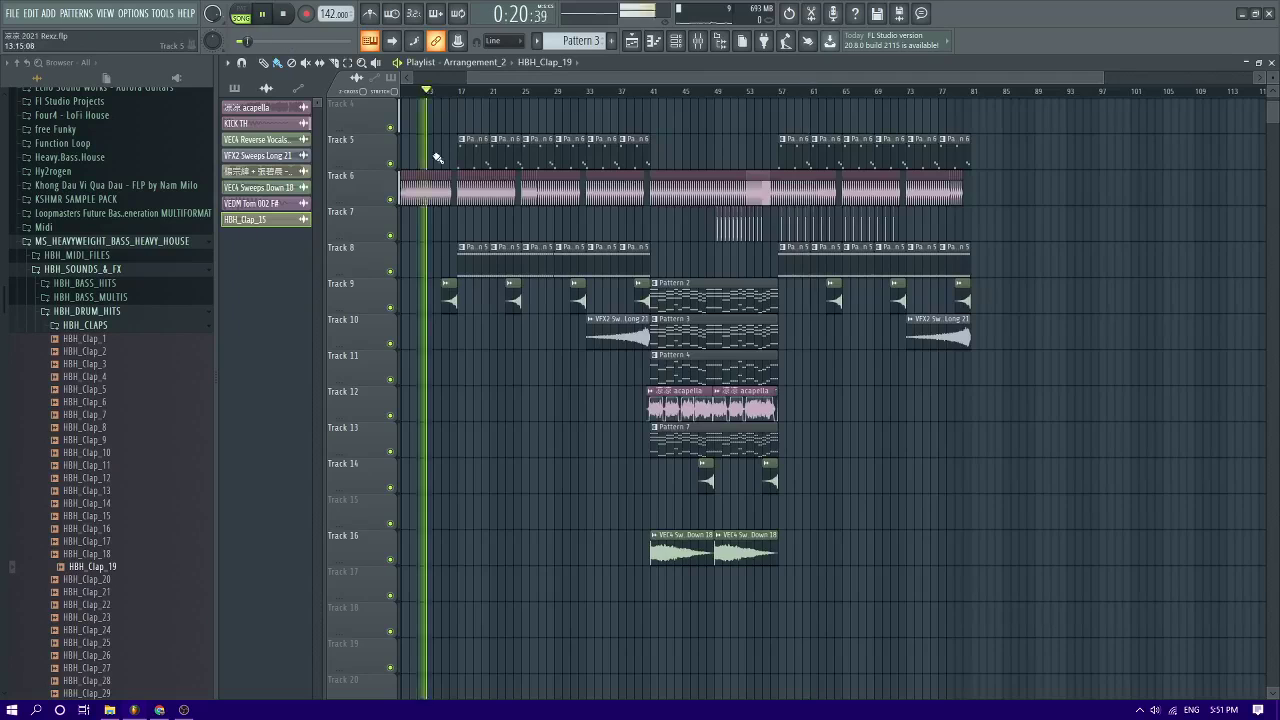
scroll(436, 156, "up", 4)
left_click(521, 93)
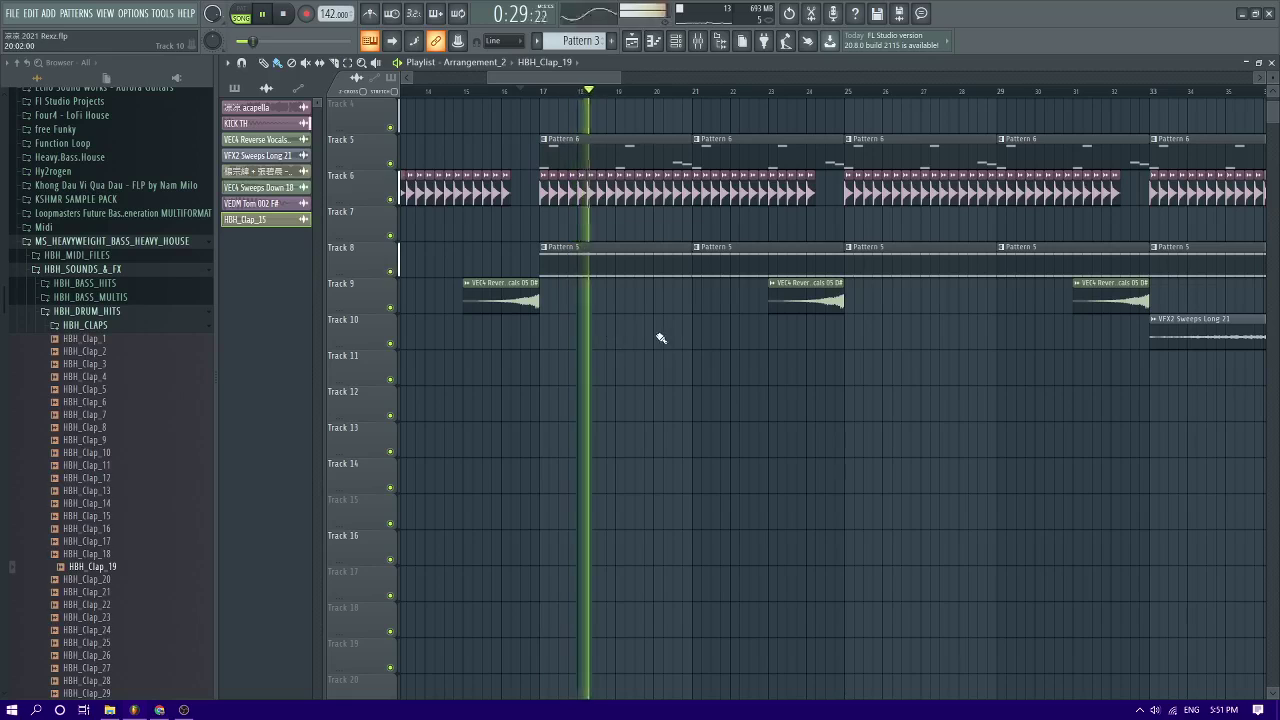
left_click(706, 342)
left_click(725, 340)
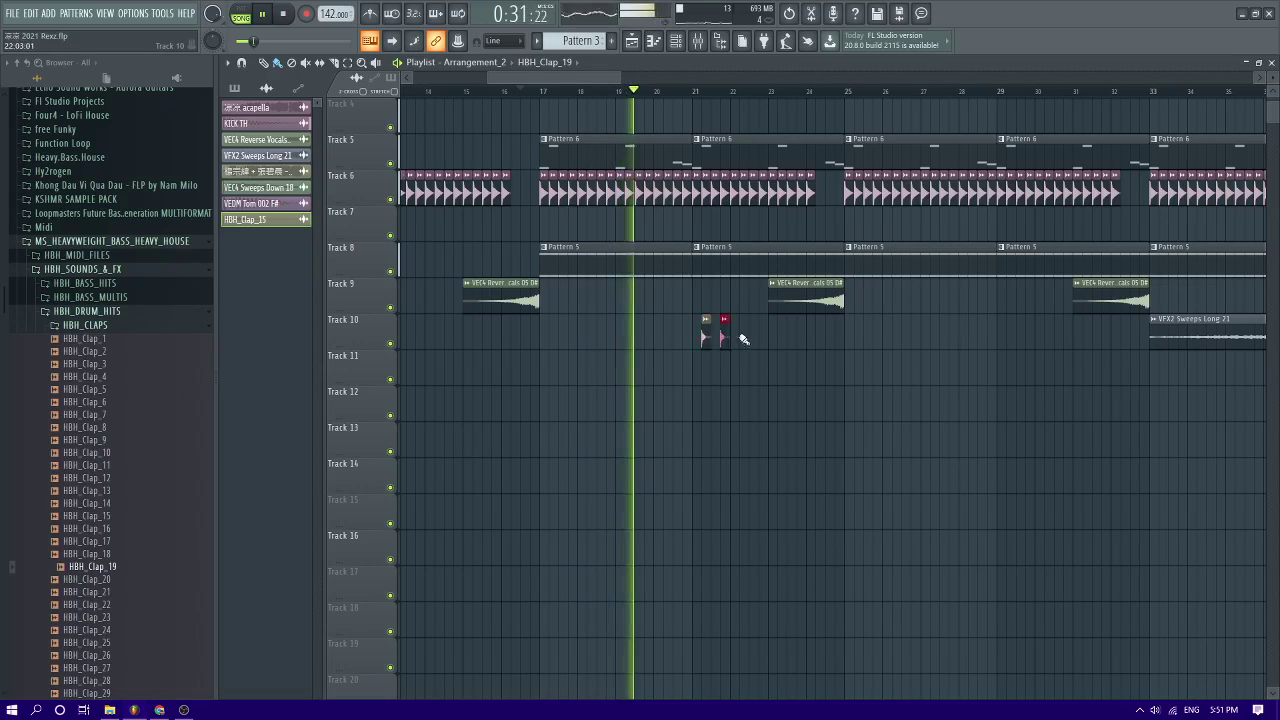
mouse_move(746, 338)
left_mouse_down("ctrl")
mouse_move(705, 346)
mouse_move(770, 345)
mouse_move(708, 348)
left_mouse_up("ctrl")
left_click_drag(708, 347, 783, 359, "shift")
left_click(806, 374, "ctrl")
scroll(734, 336, "up", 6)
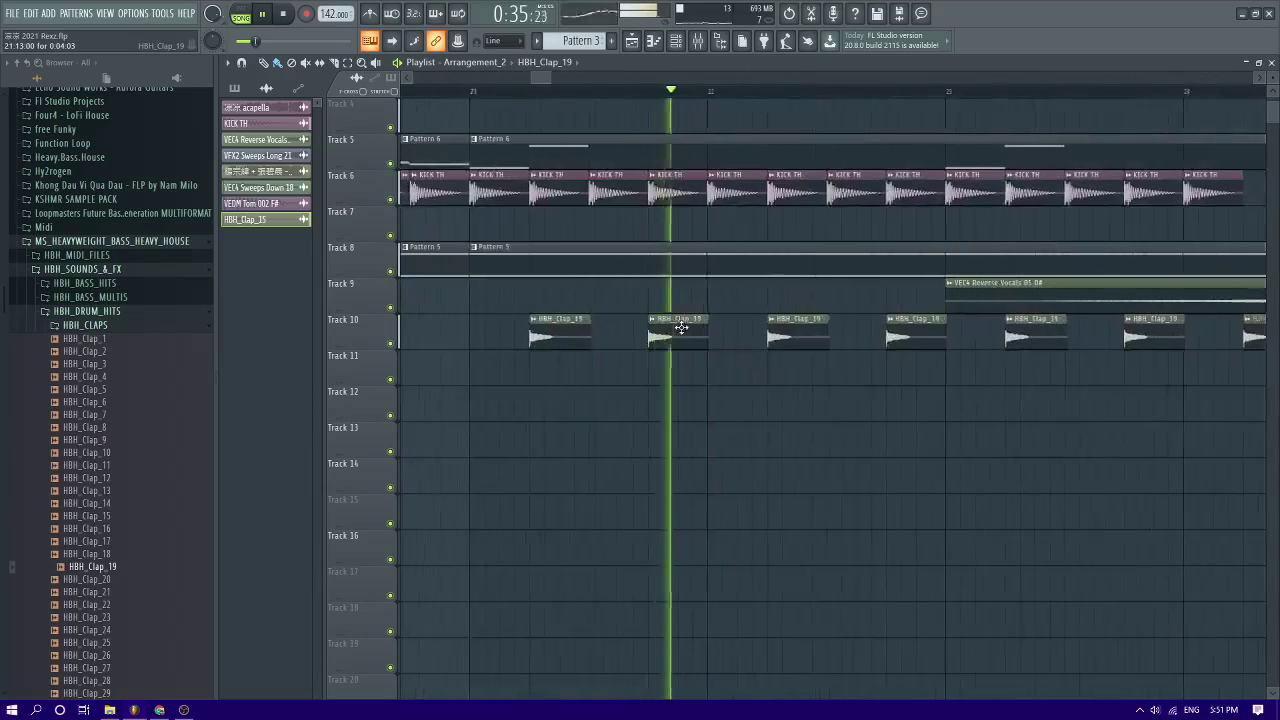
scroll(680, 340, "down", 5)
scroll(823, 349, "down", 3)
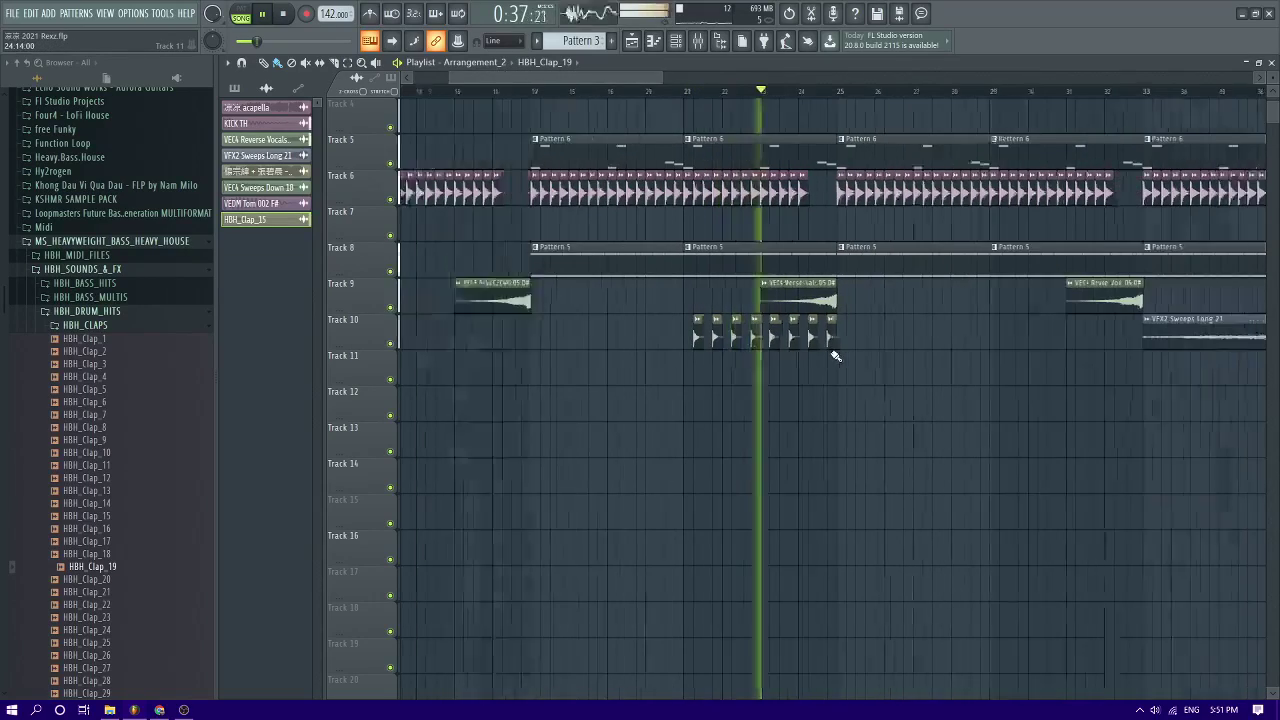
Select the eight claps of bars 21–24 and duplicate them from bar 25 on track 10
scroll(846, 357, "up", 3)
left_click_drag(854, 352, 552, 314)
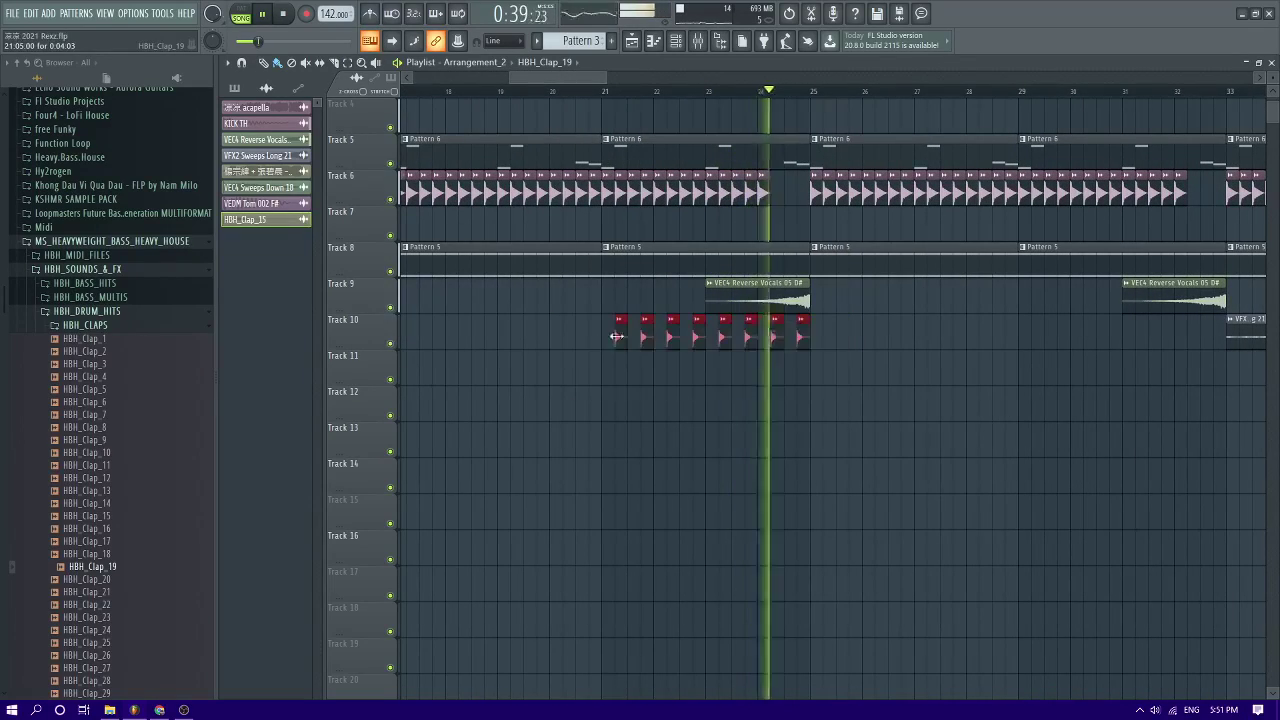
key("Delete")
key("ctrl+z")
key("ctrl+b")
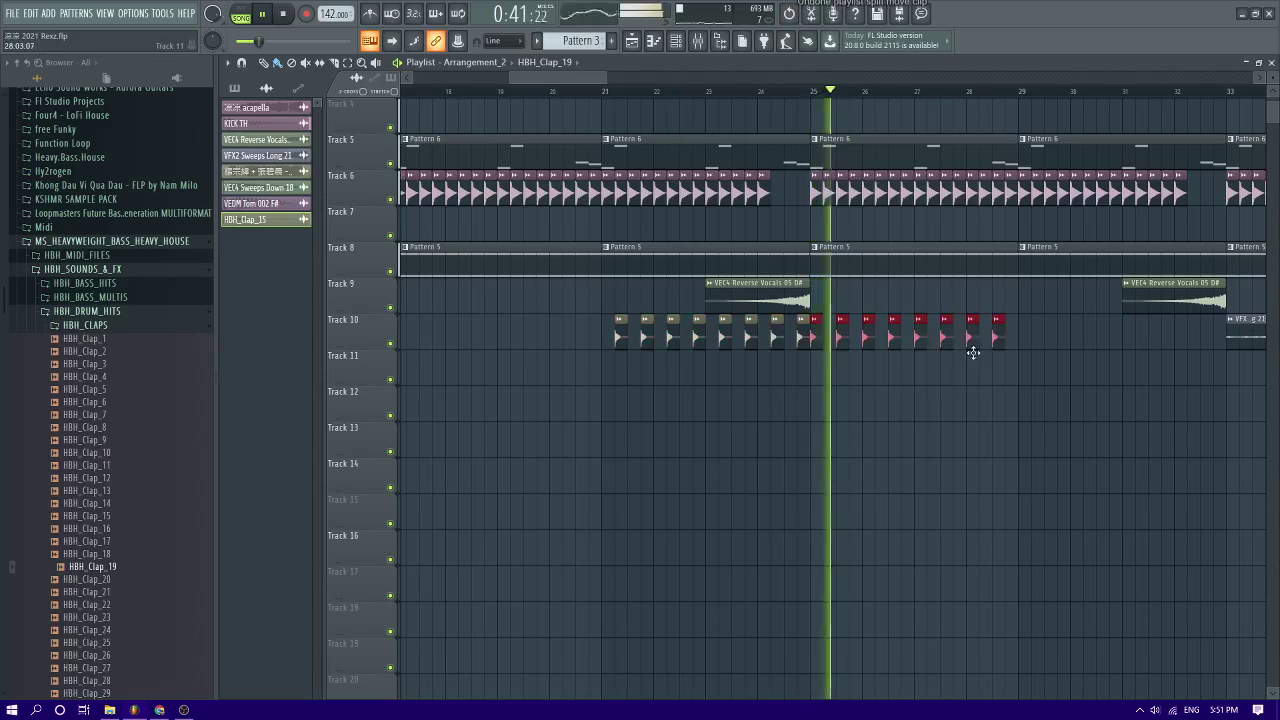
Move the claps of bars 21–28 to track 11 and duplicate them across bars 29–36 on beats two and four
scroll(998, 341, "down", 2)
left_click_drag(975, 317, 768, 380)
key("ctrl+b")
left_click_drag(1050, 388, 994, 389)
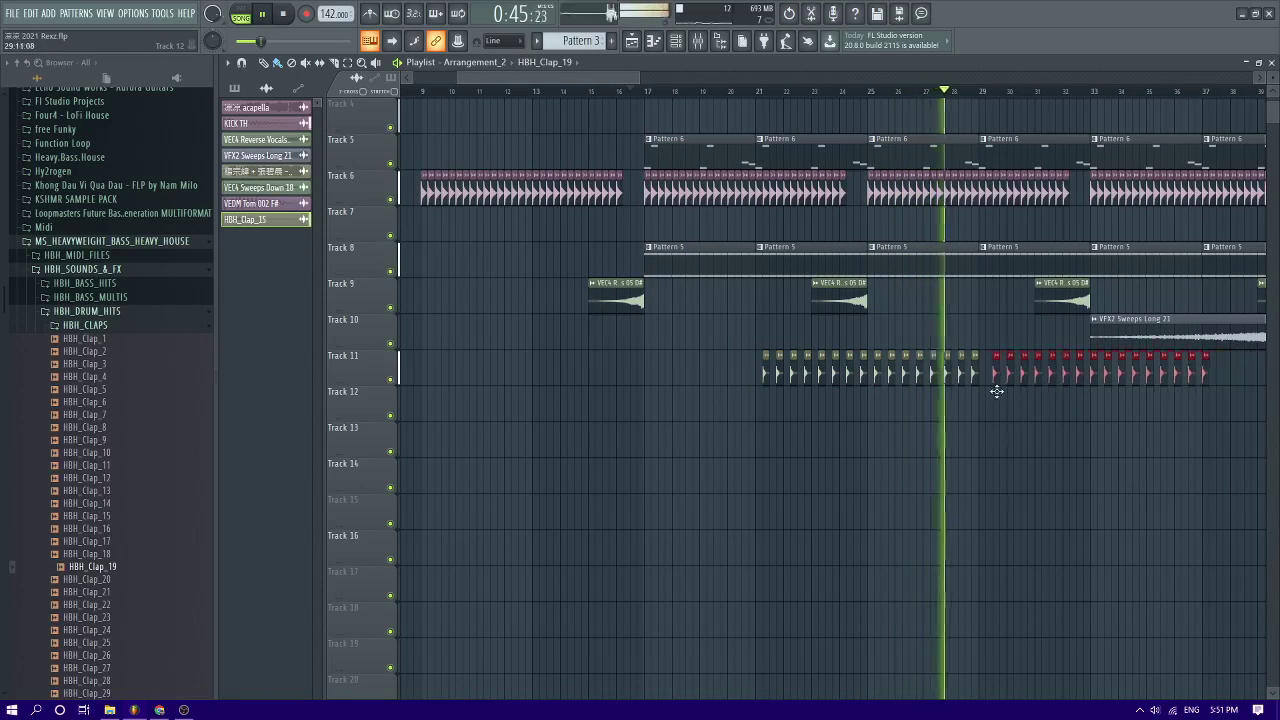
scroll(1115, 402, "down", 2)
scroll(1068, 385, "up", 3)
scroll(1034, 370, "down", 6)
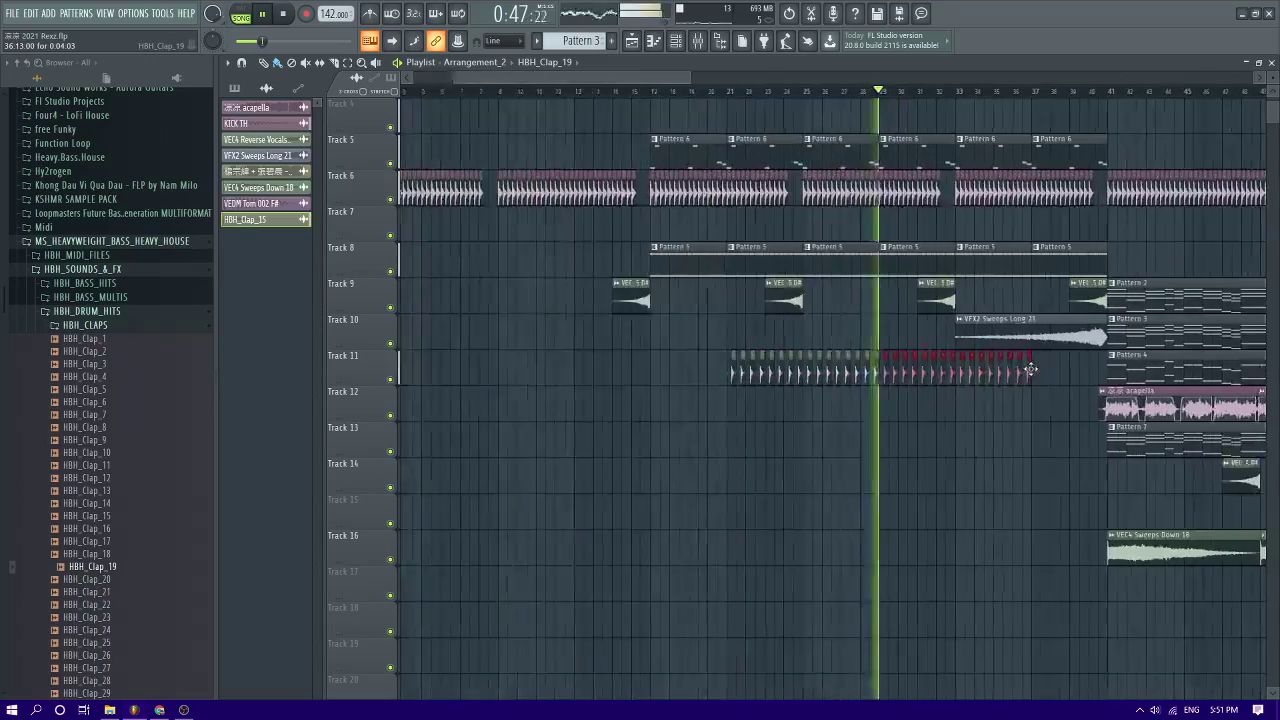
Move the bar 41–57 clips from track 9 downward three tracks lower, so Pattern 2 starts on track 12
left_click_drag(810, 314, 1060, 532)
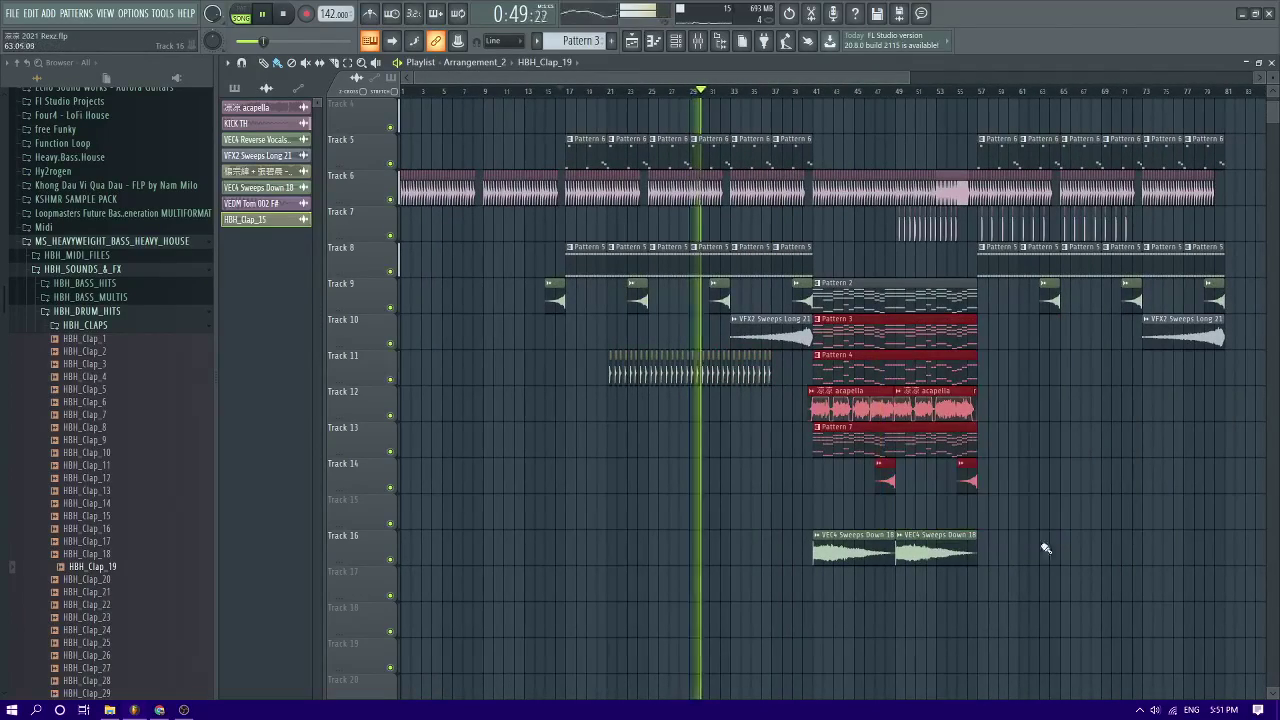
left_click_drag(1064, 602, 825, 413)
key("space")
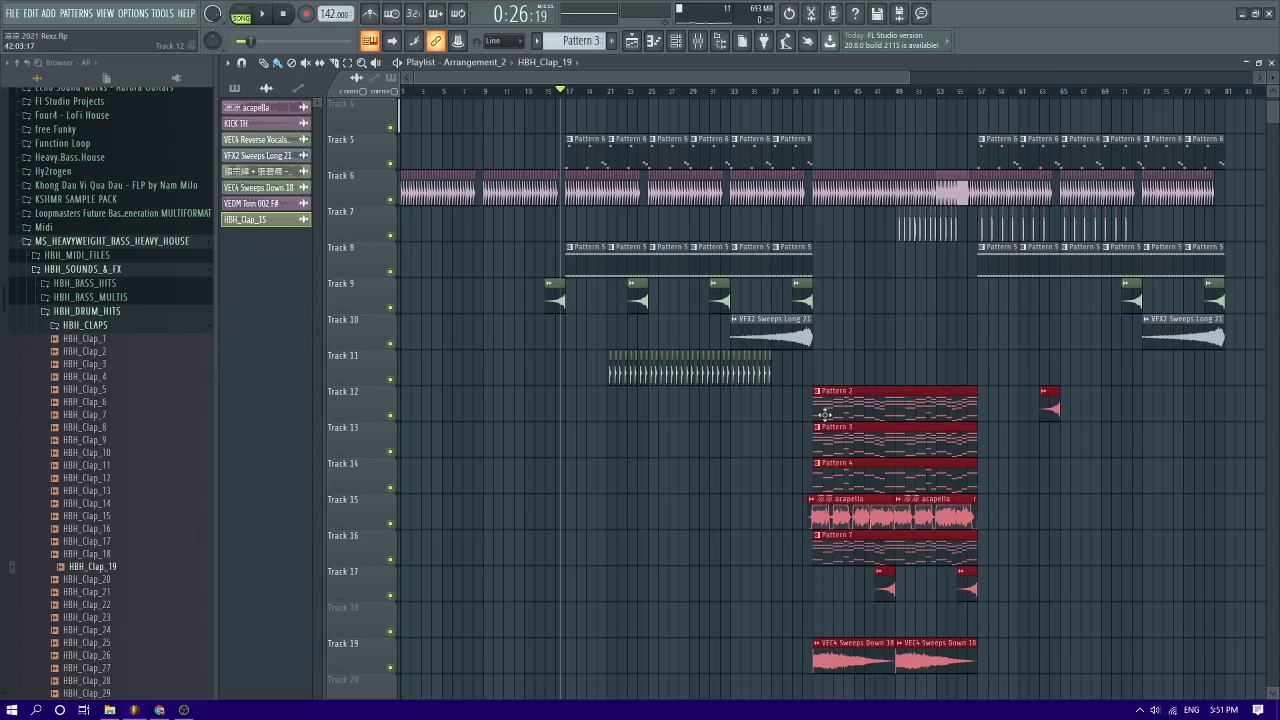
Extend the repeating claps on track 11 up to bar 41
left_click(879, 341, "ctrl")
scroll(856, 392, "down", 1)
scroll(863, 346, "up", 3)
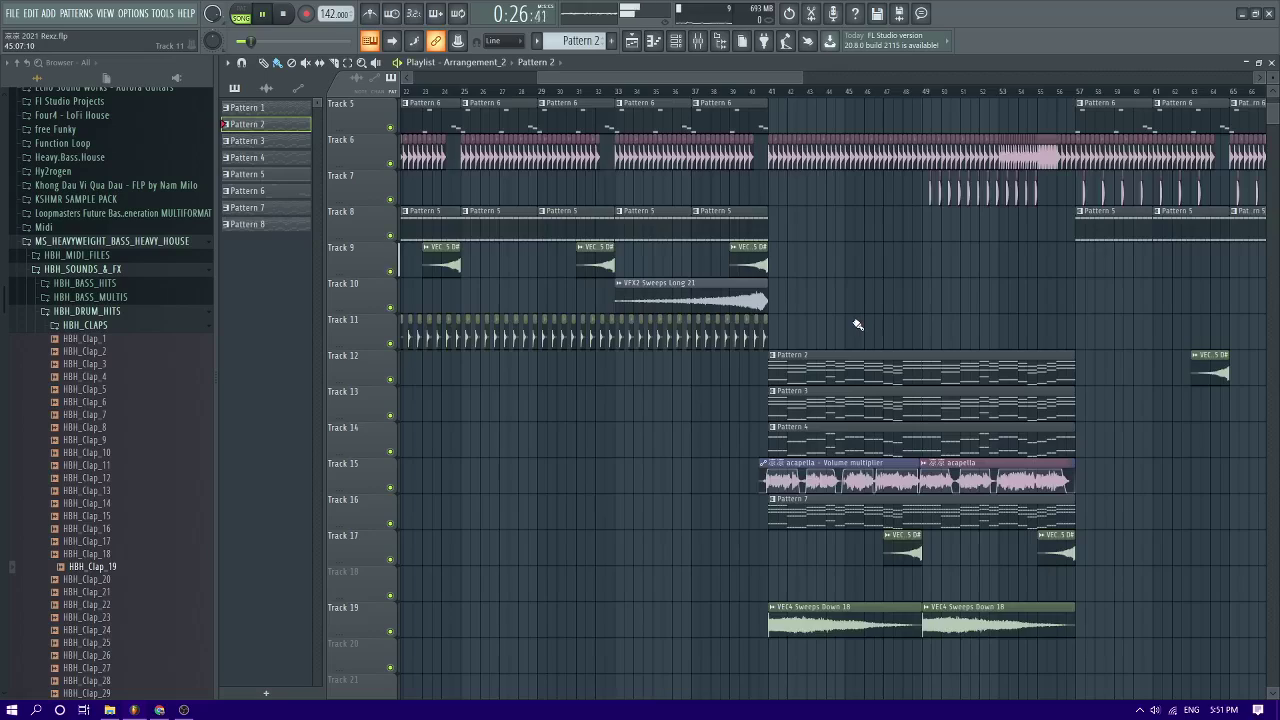
scroll(857, 324, "down", 3)
Browse the Vengeance Dirty Electro Vol.3 kits and list the samples of VDE3 128 BPM Huge Kit 1
scroll(40, 370, "up", 8)
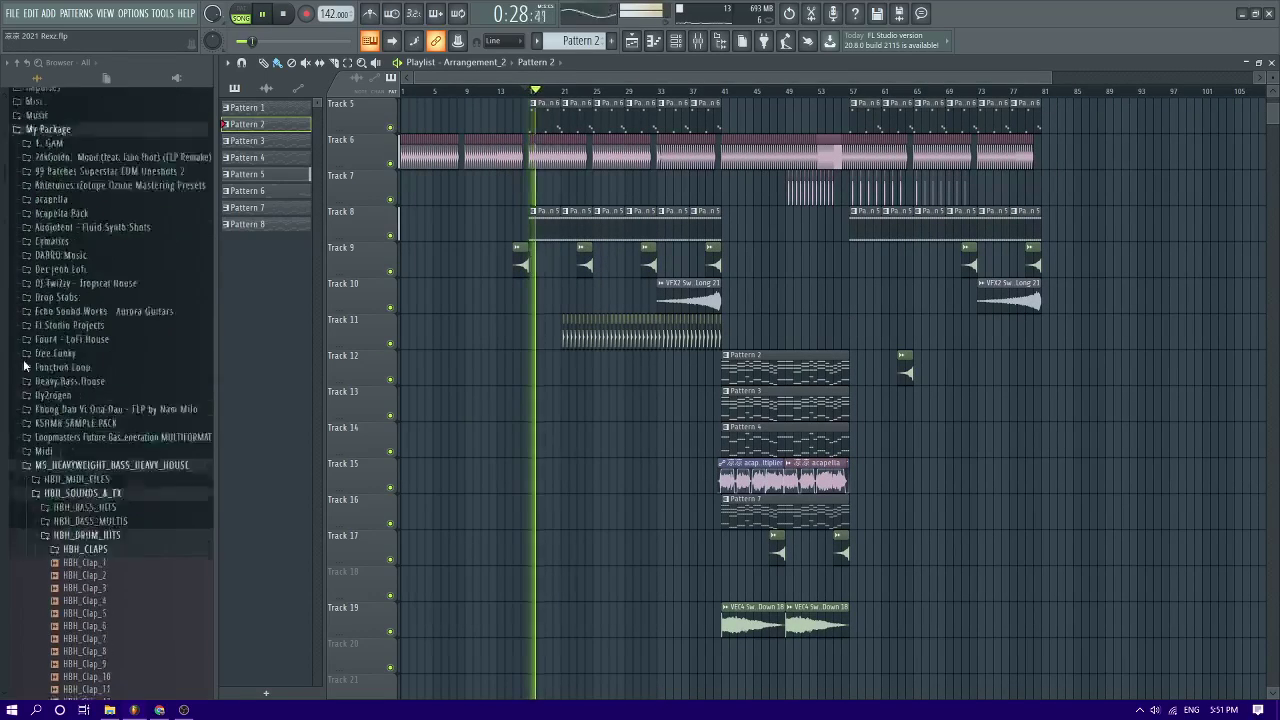
scroll(110, 480, "down", 5)
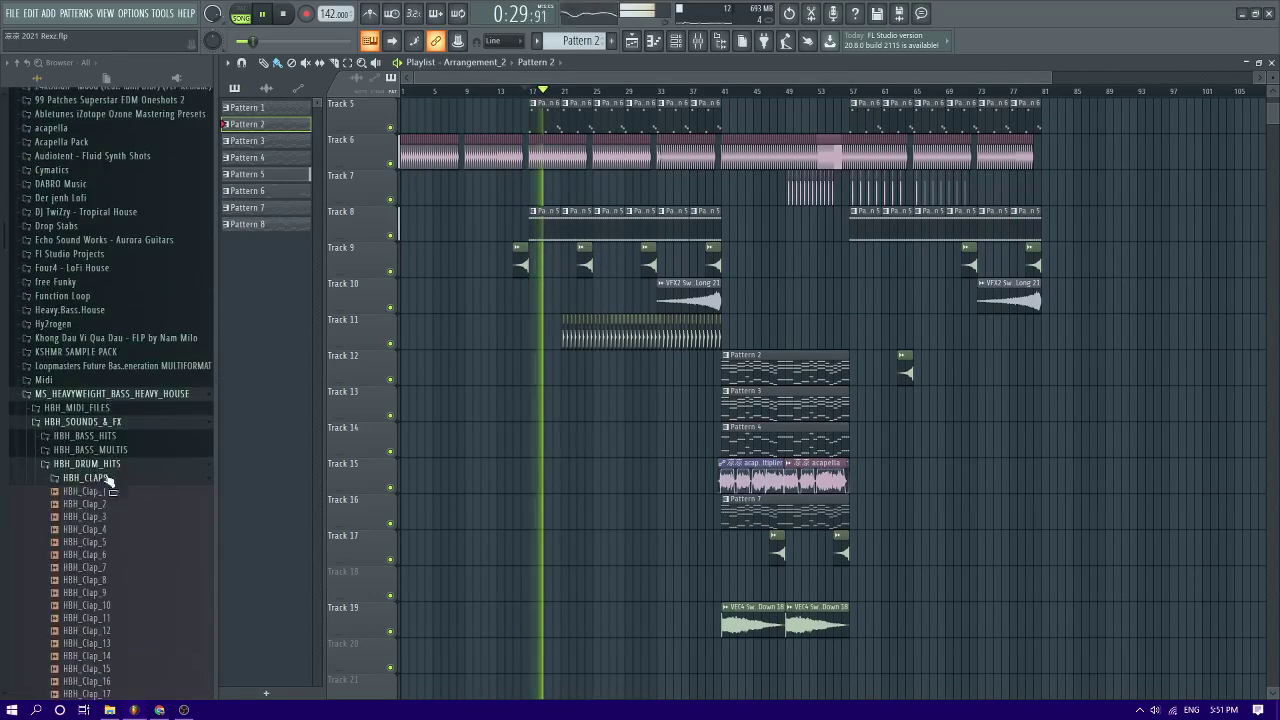
left_click(62, 390)
left_click(56, 431)
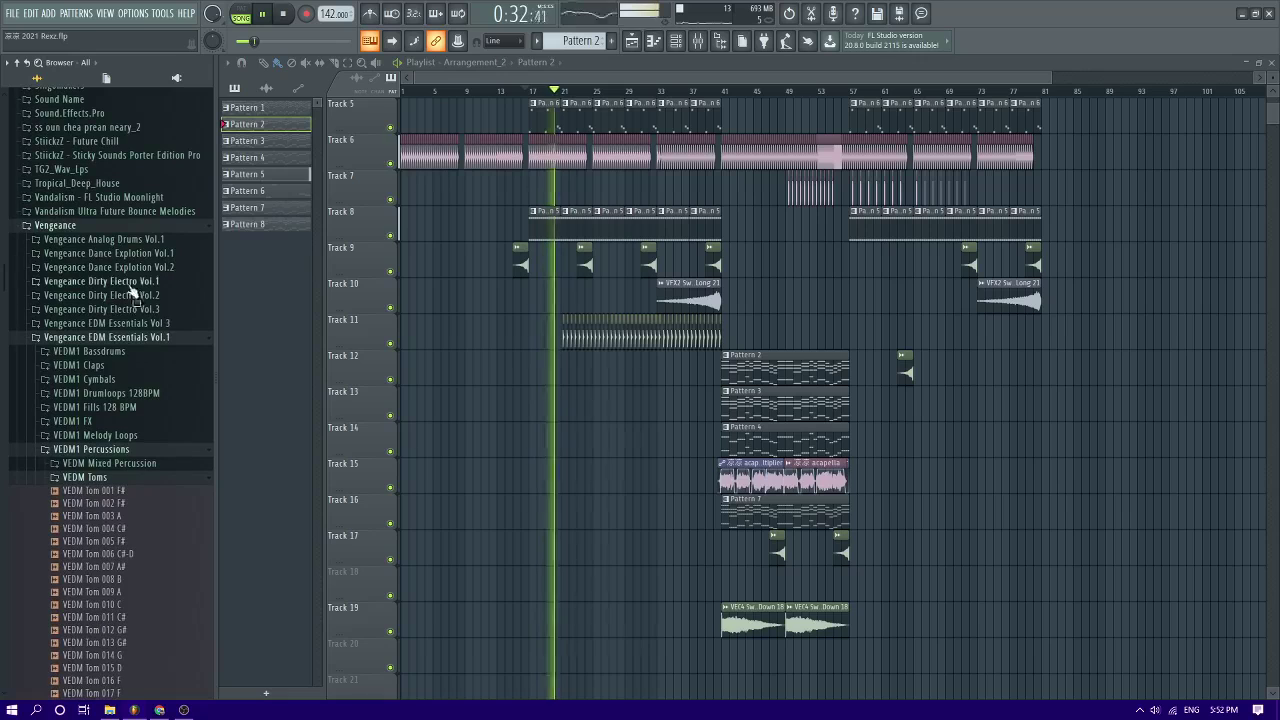
left_click(147, 311)
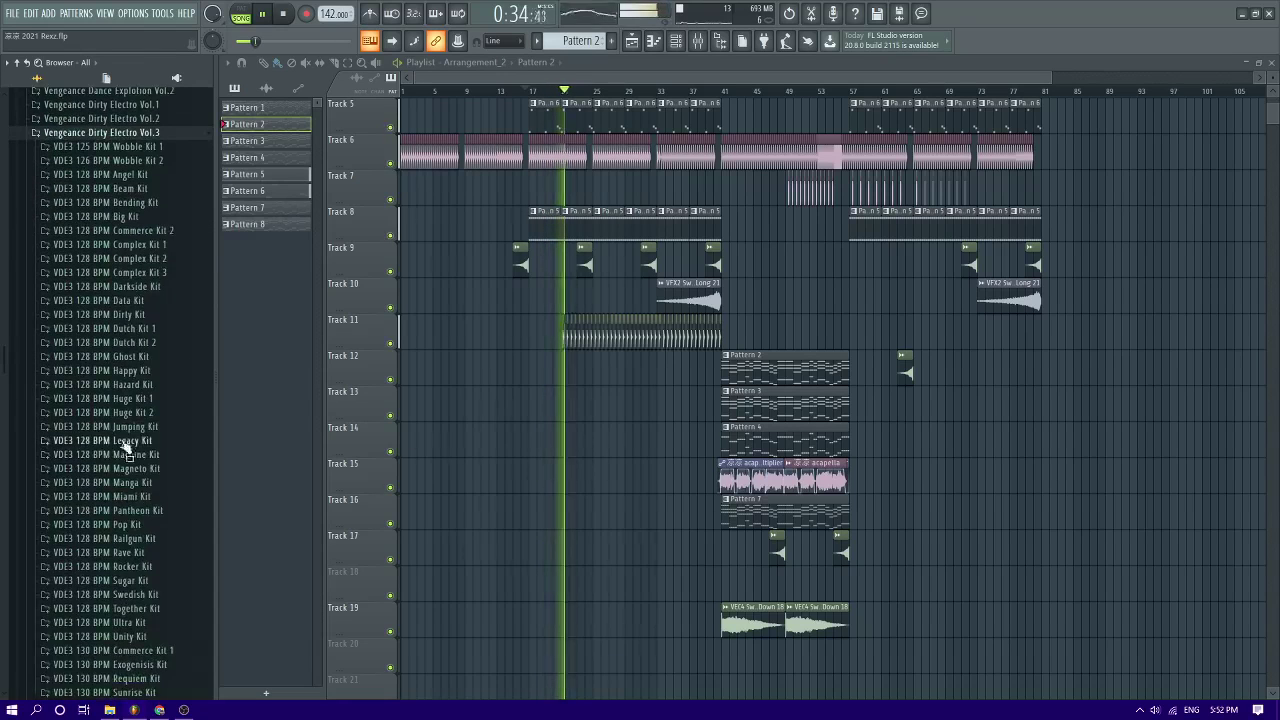
scroll(140, 443, "down", 4)
scroll(152, 420, "up", 1)
left_click(140, 184)
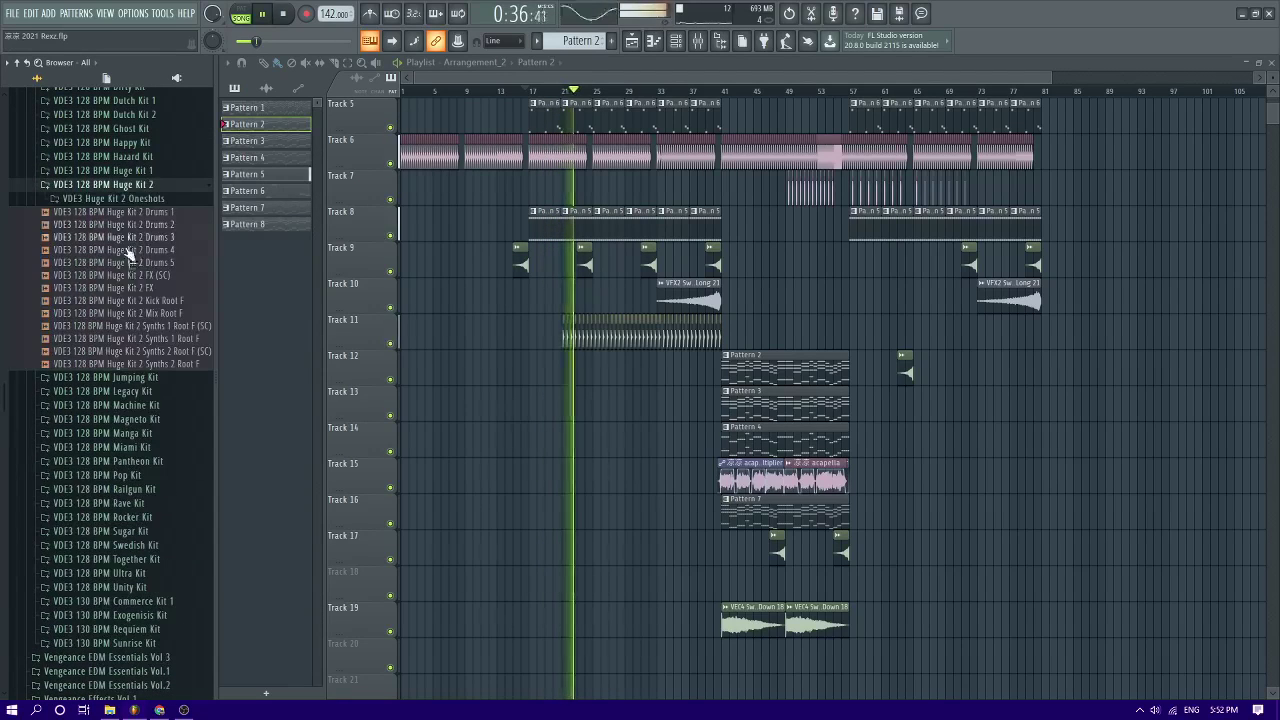
left_click(143, 185)
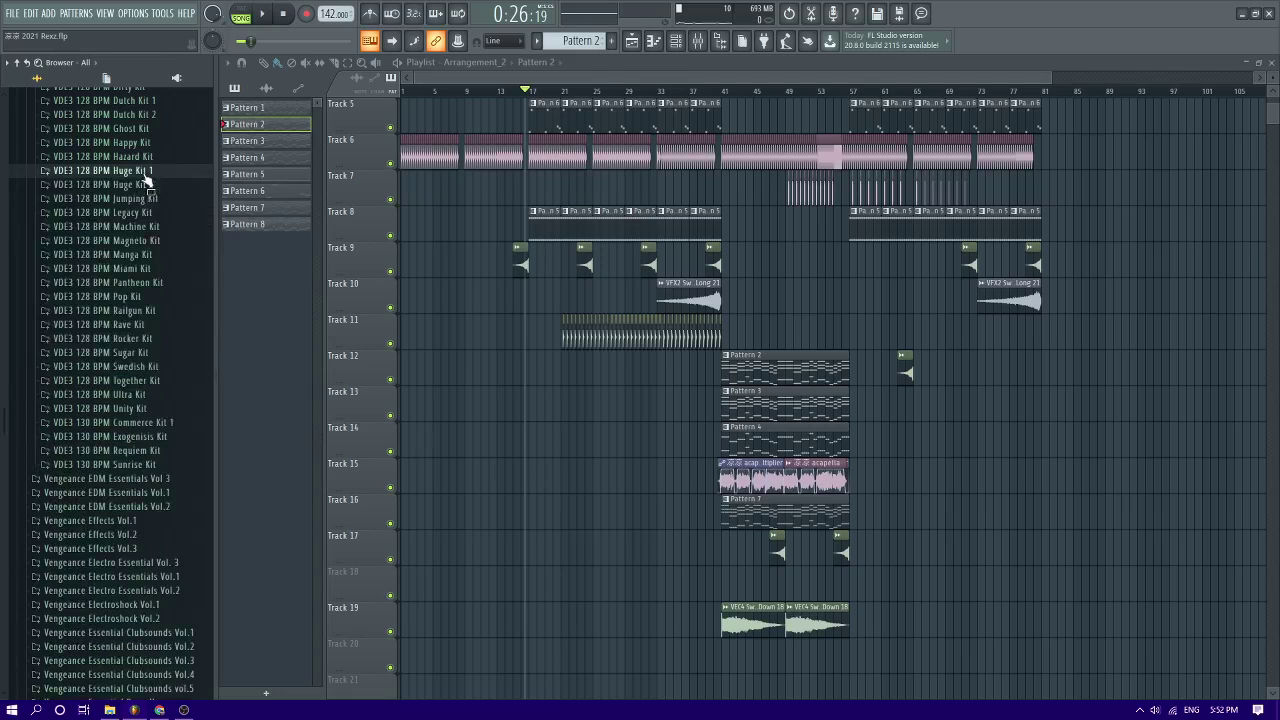
left_click(143, 171)
Place VDE3 128 BPM Huge Kit 1 FX 2 on track 13 at bar 15 and fit it to the project tempo
left_click_drag(558, 362, 519, 395)
right_click(520, 397)
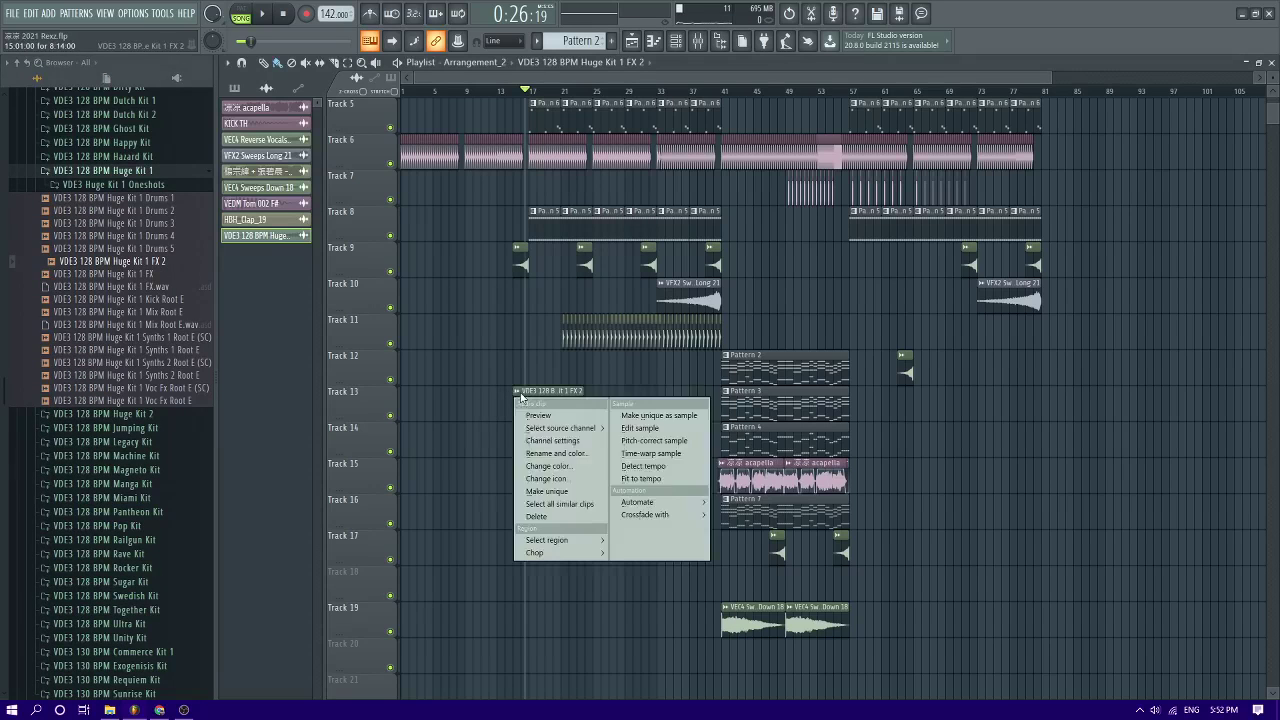
left_click(645, 479)
left_click(629, 393)
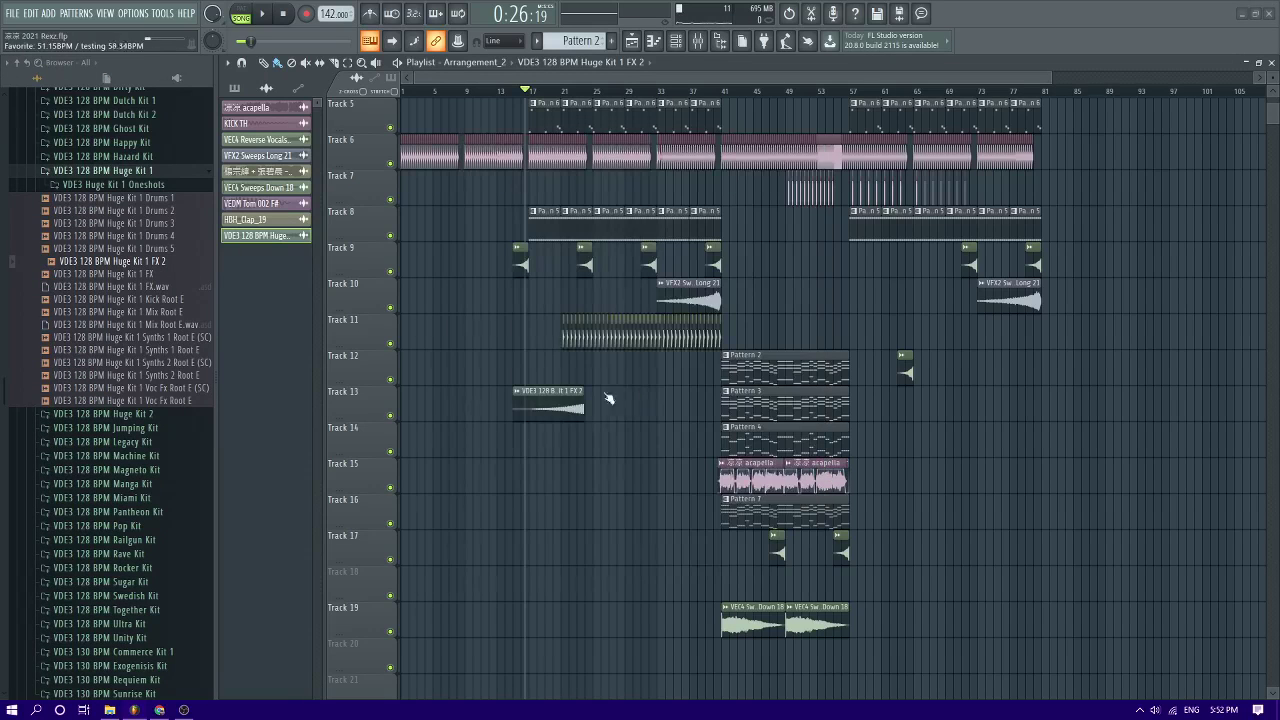
Redetect the tempo of the Huge Kit 1 FX 2 sample in its time-stretching settings using the 75 to 150 range
double_click(531, 416)
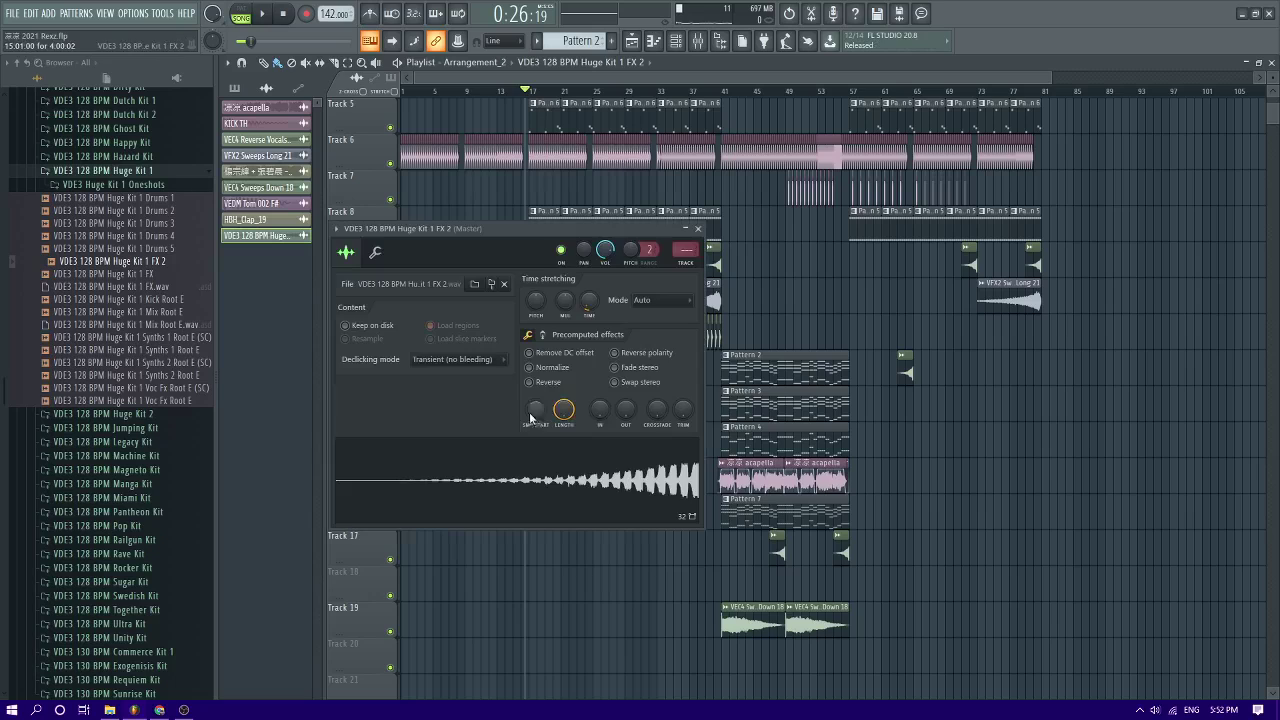
right_click(592, 308)
left_click(660, 457)
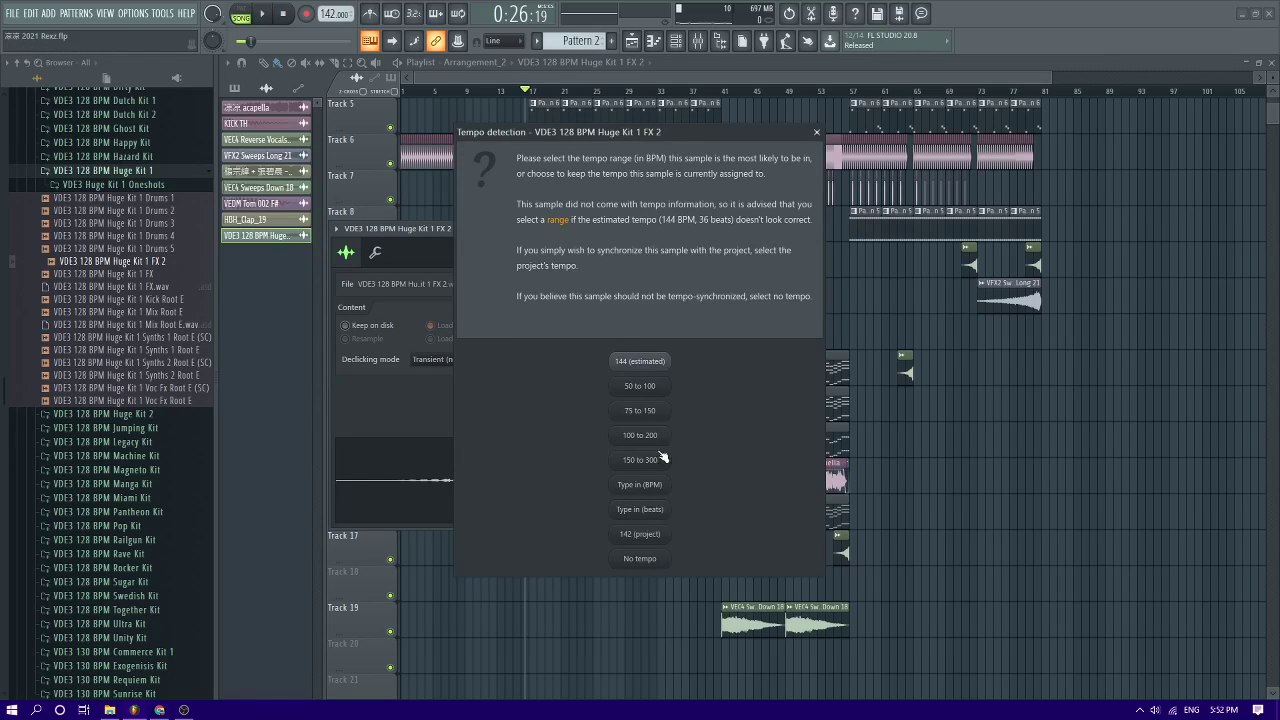
left_click(645, 411)
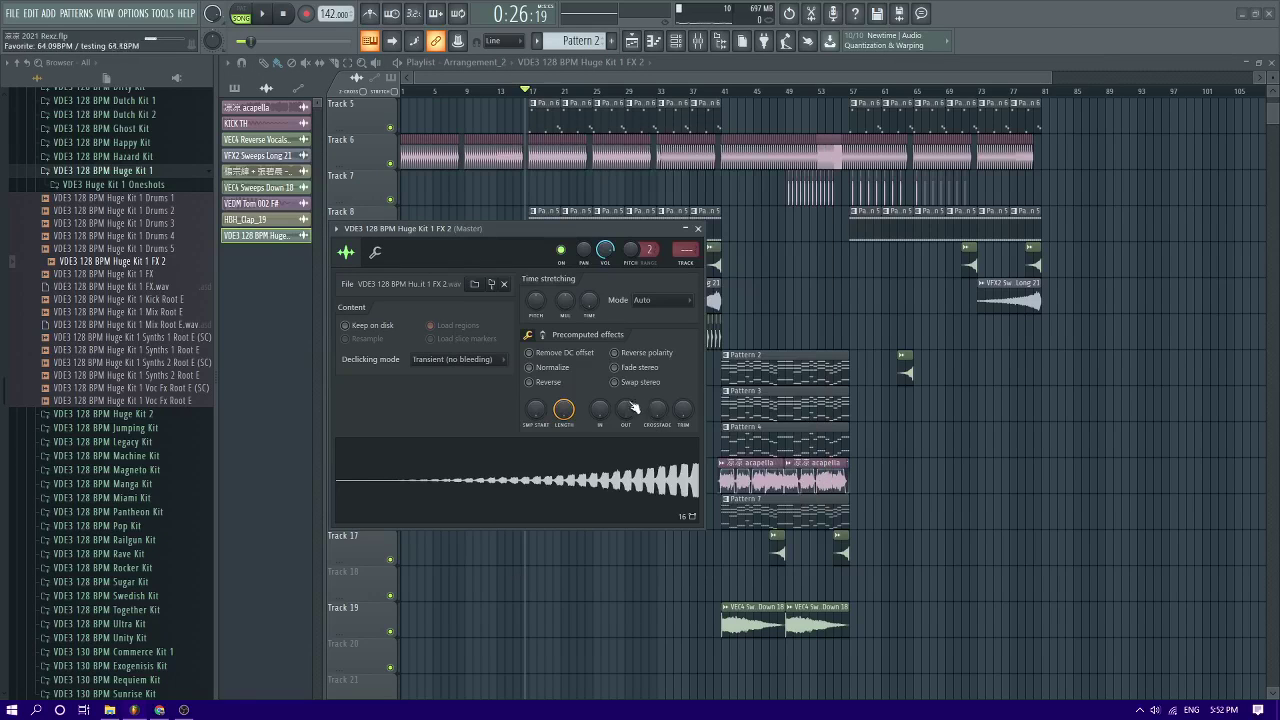
Move the Huge Kit 1 FX 2 clip to track 12 so it starts at bar 33, and play the arrangement from around bar 37
right_click(712, 381)
left_click_drag(554, 400, 688, 356)
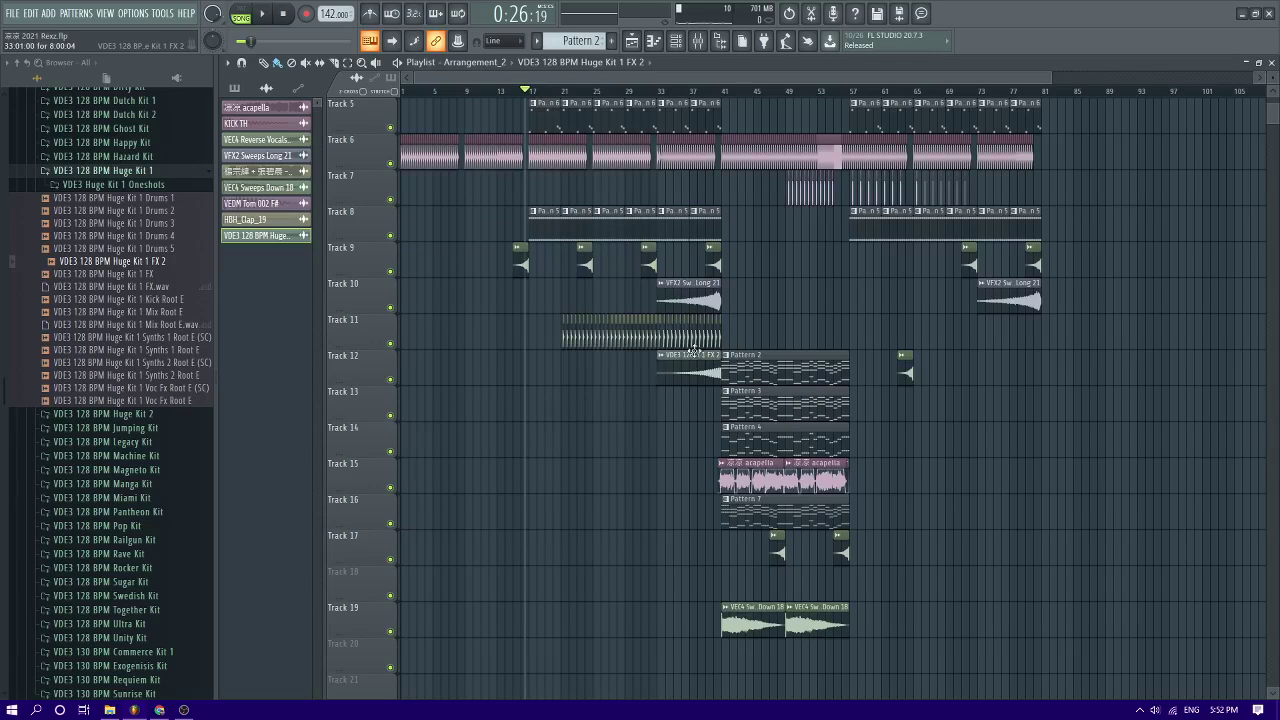
scroll(694, 350, "up", 5)
left_click(810, 92)
key("space")
Lower the channel volume of the Huge Kit 1 FX 2 sample to about 28% during playback
double_click(842, 357)
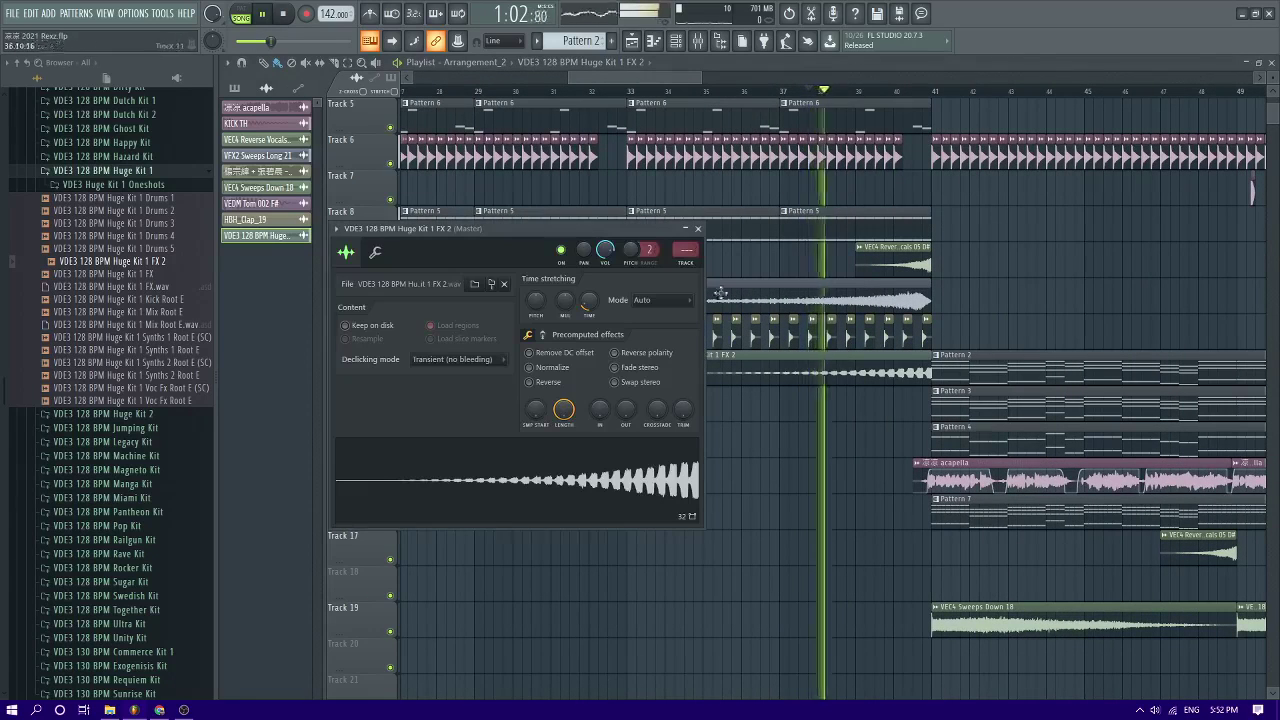
key("space")
key("space")
key("space")
key("space")
left_click_drag(605, 250, 605, 300)
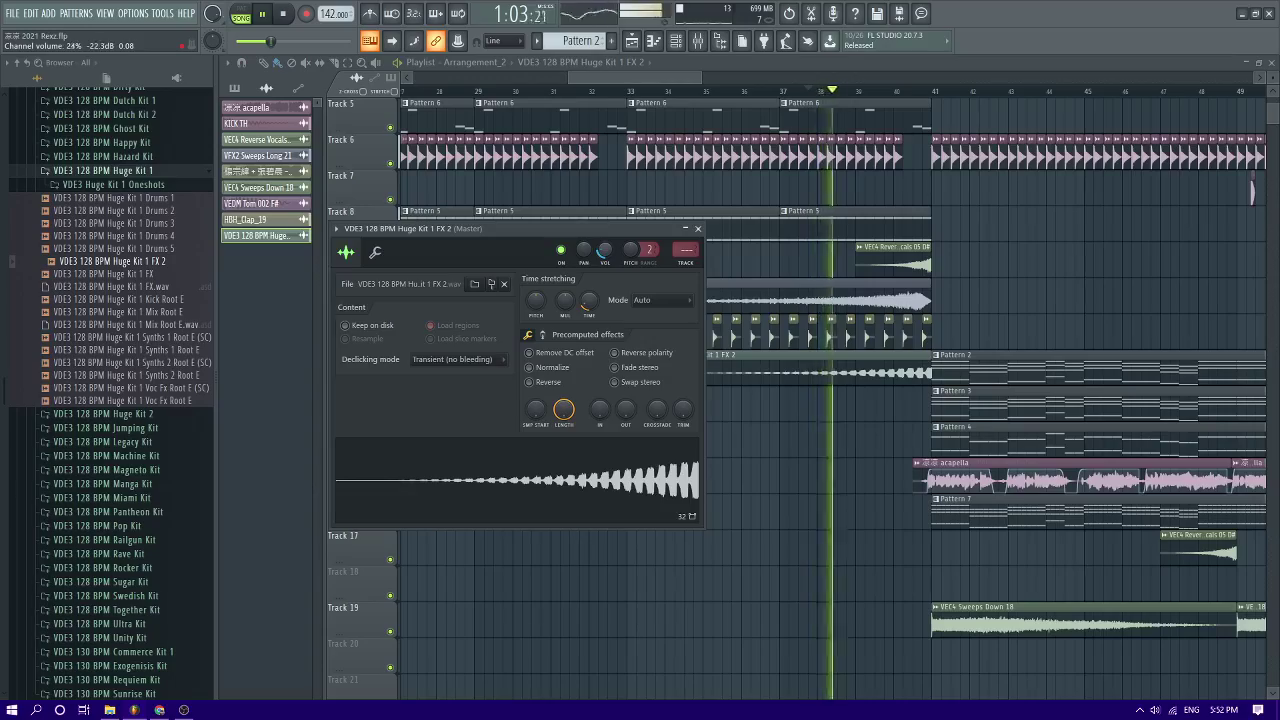
right_click(846, 449)
Save the project and place a copy of the Huge Kit 1 FX 2 clip on track 11 from bar 49 to 57
scroll(848, 420, "down", 5)
scroll(760, 380, "up", 4)
key("ctrl+s")
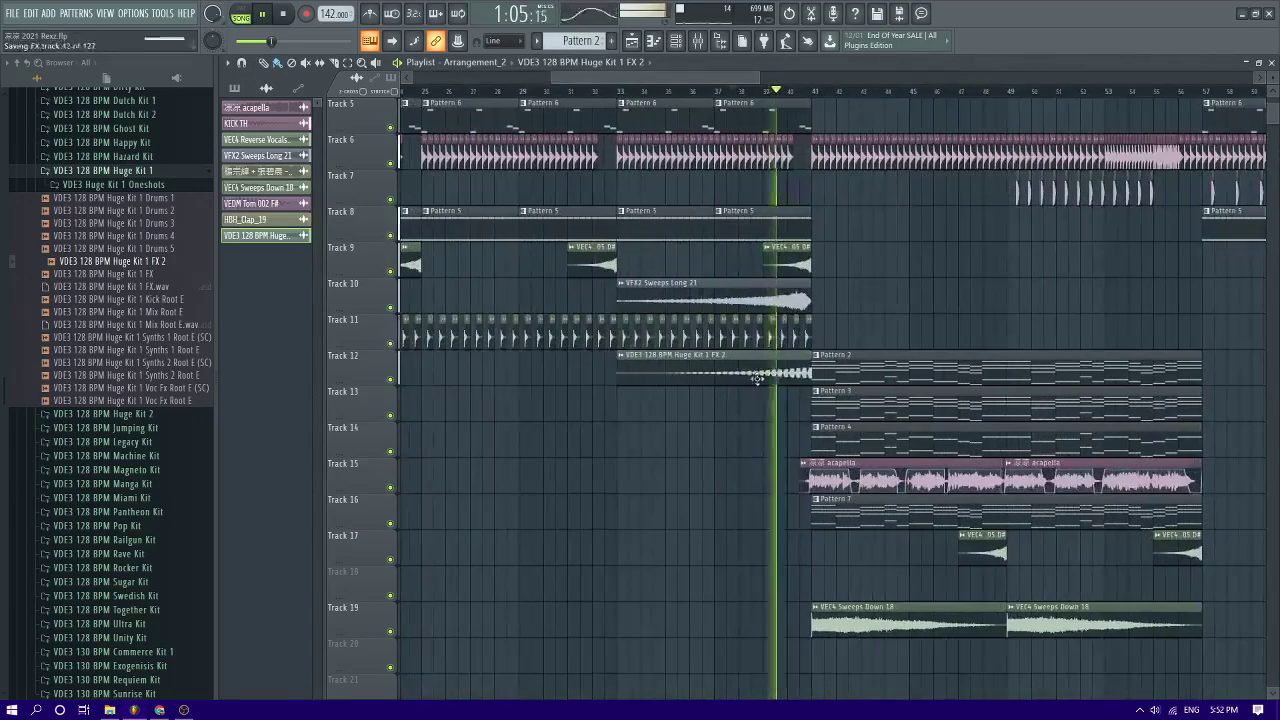
left_click_drag(757, 378, 1145, 328)
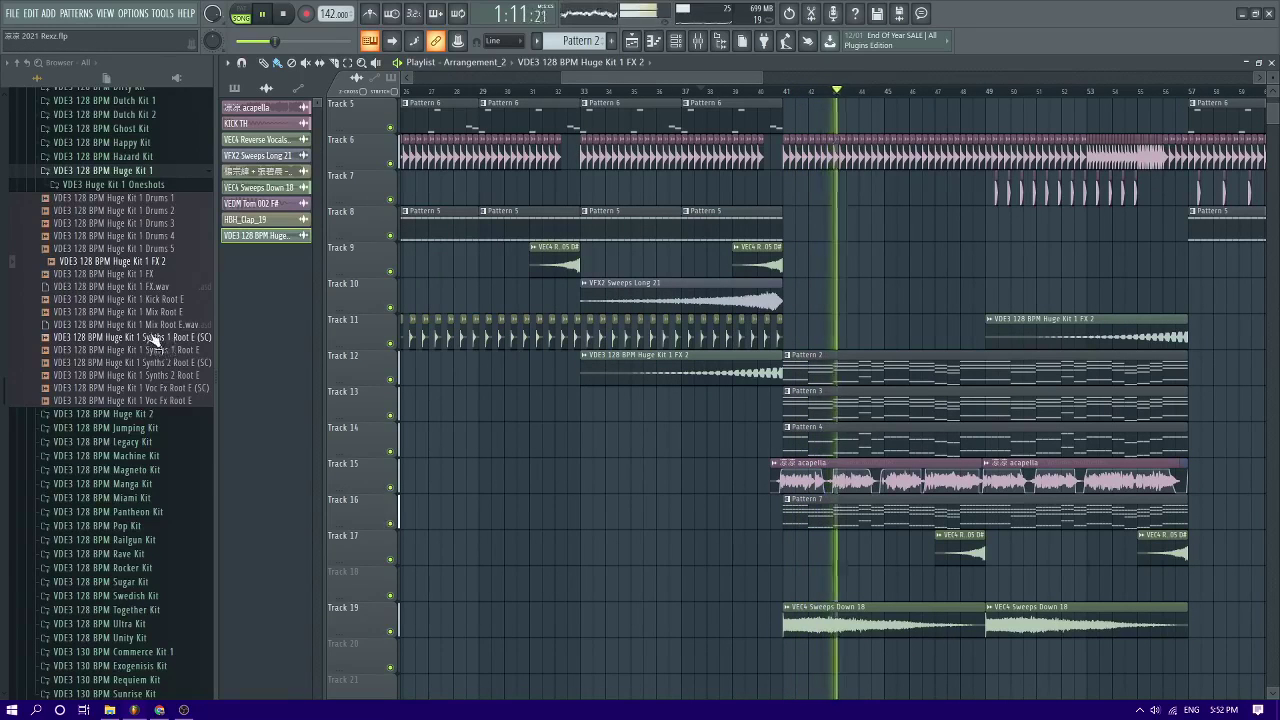
Browse the Vengeance EDM Essentials Vol.1 sample folders, including the VEDM1 Fills 128 BPM subfolders
scroll(156, 343, "up", 7)
left_click(82, 279)
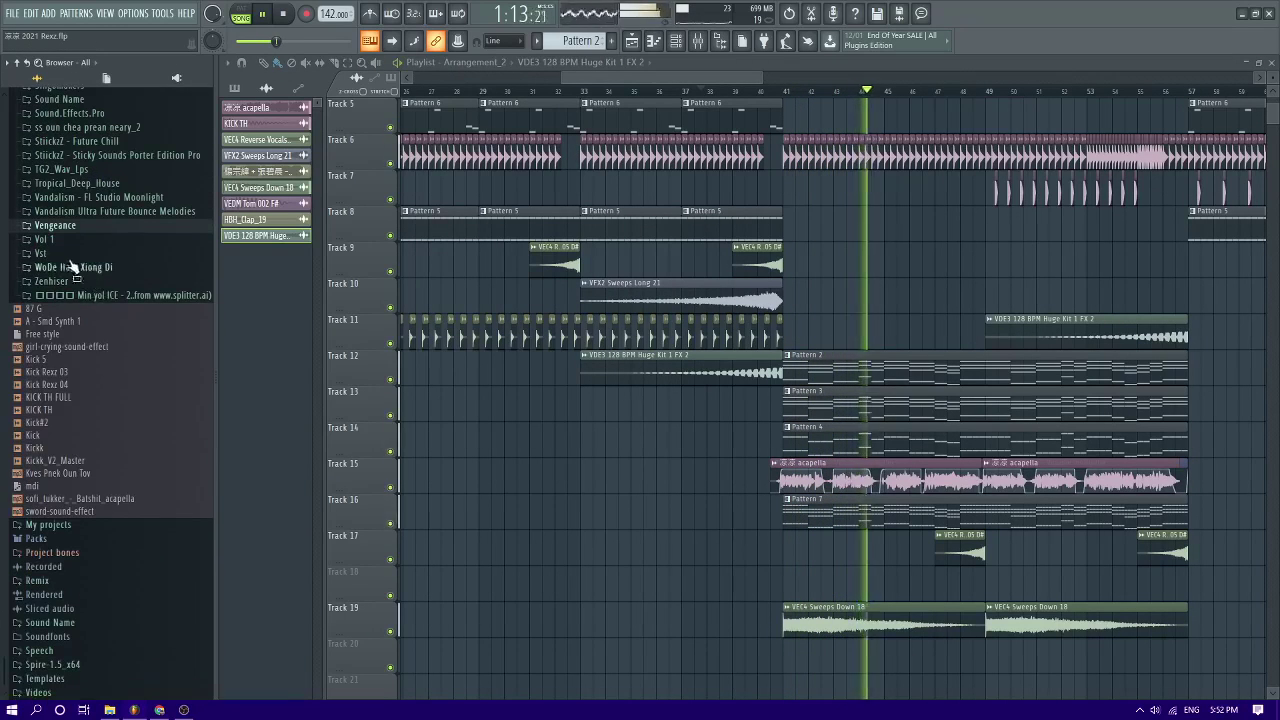
left_click(77, 227)
left_click(95, 310)
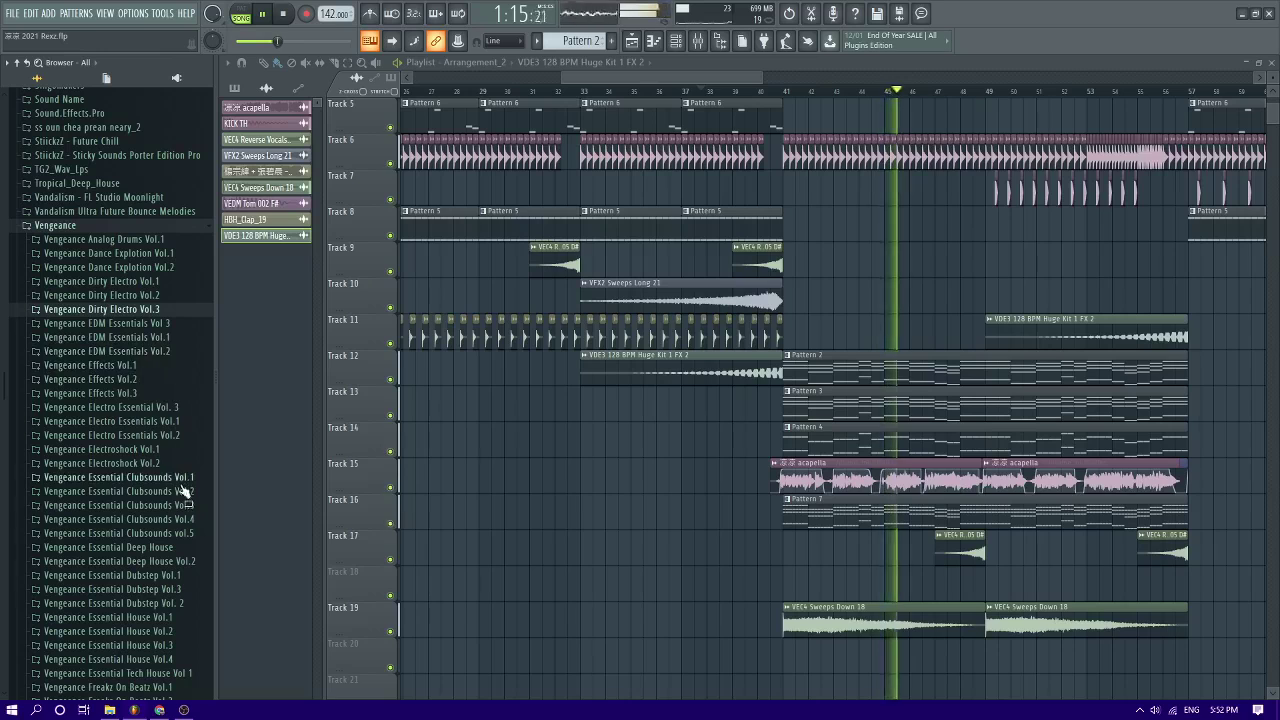
left_click(110, 337)
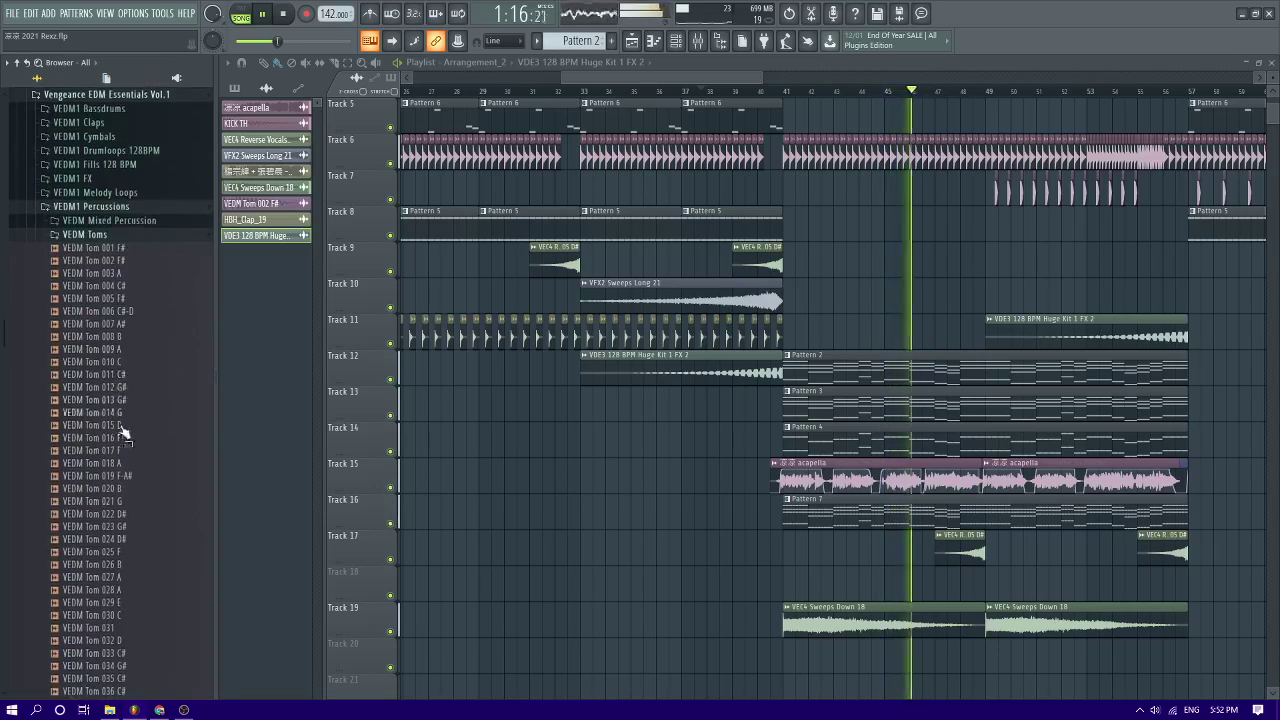
left_click(90, 192)
scroll(93, 184, "up", 3)
right_click(95, 187)
left_click(82, 218)
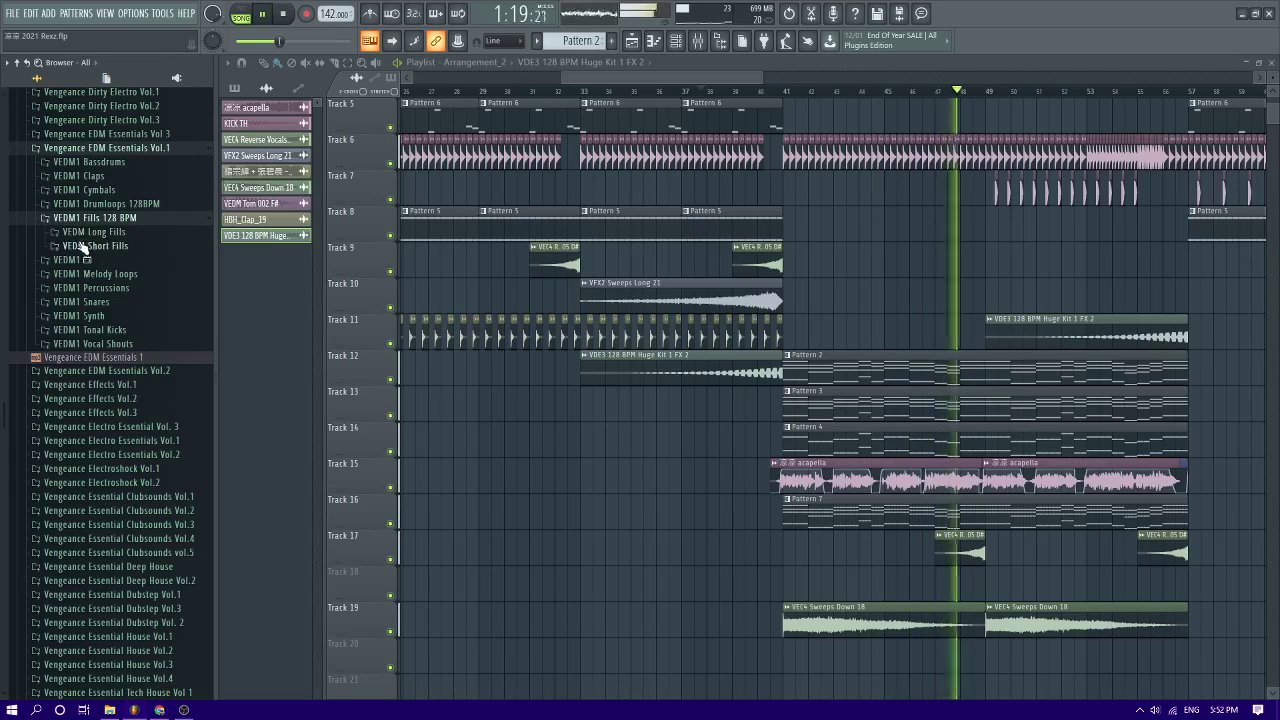
left_click(95, 217)
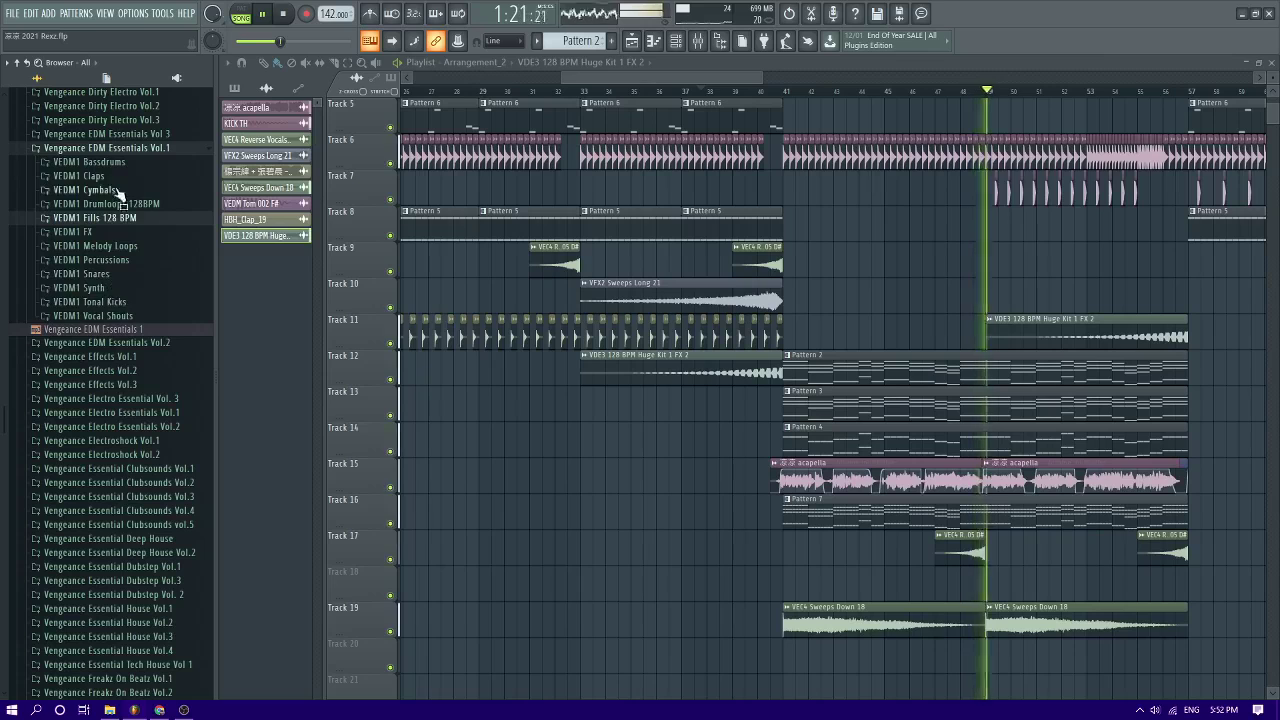
Open the VEDM2 Tonal Riser folder within the Vengeance EDM Essentials Vol.2 effects
left_click(108, 147)
left_click(120, 161)
left_click(112, 231)
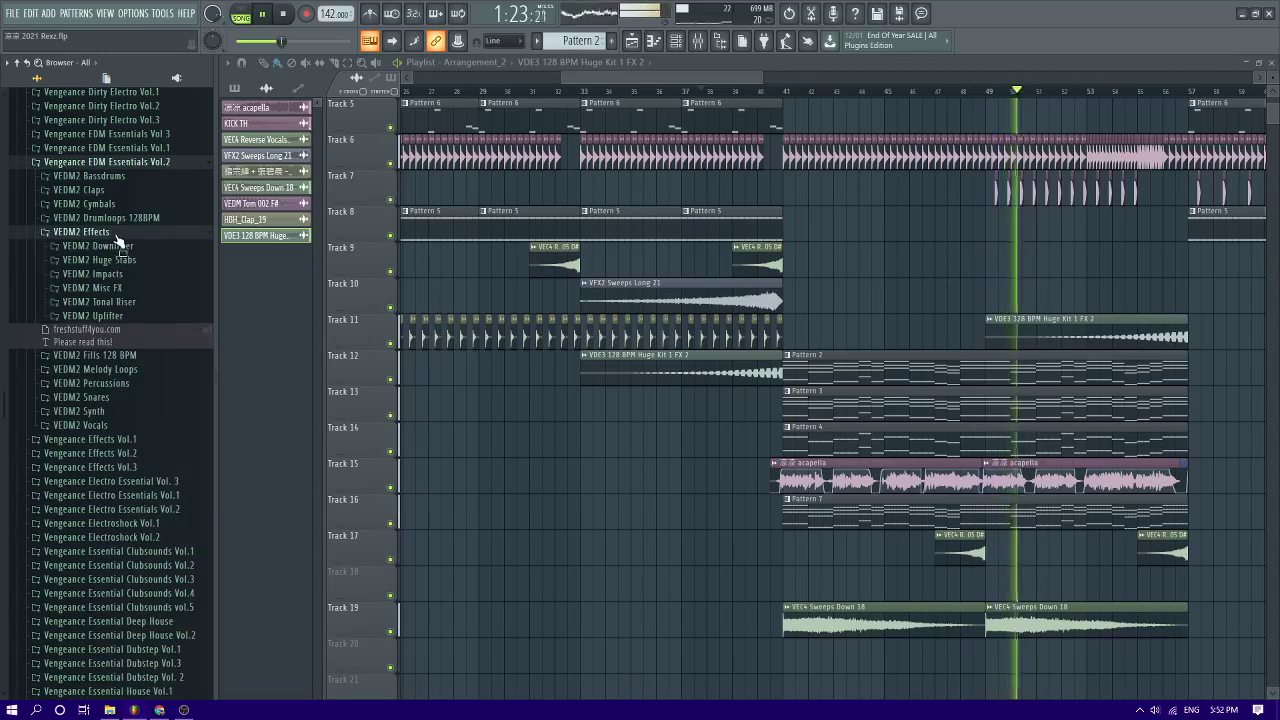
left_click(120, 301)
Audition VEDM2 Tonal Riser samples between 003 and 020, finishing on 012
left_click(119, 315)
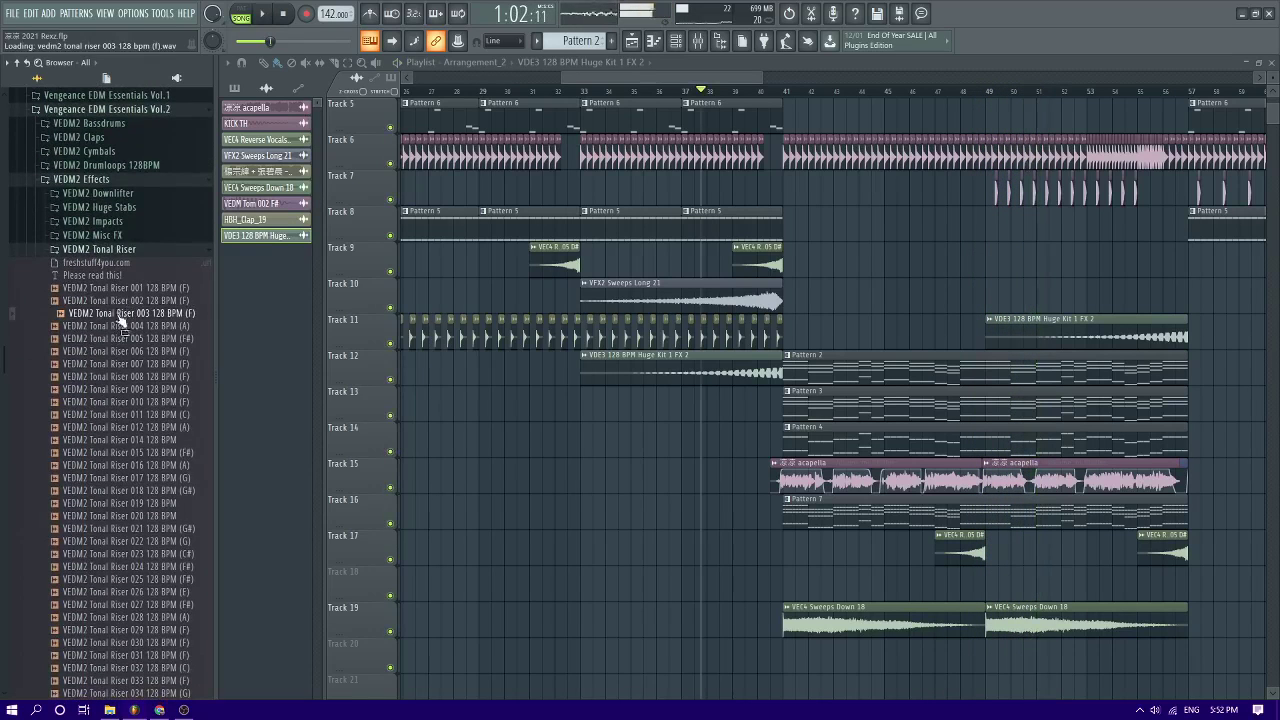
left_click(126, 377)
left_click(131, 428)
left_click(134, 441)
left_click(143, 466)
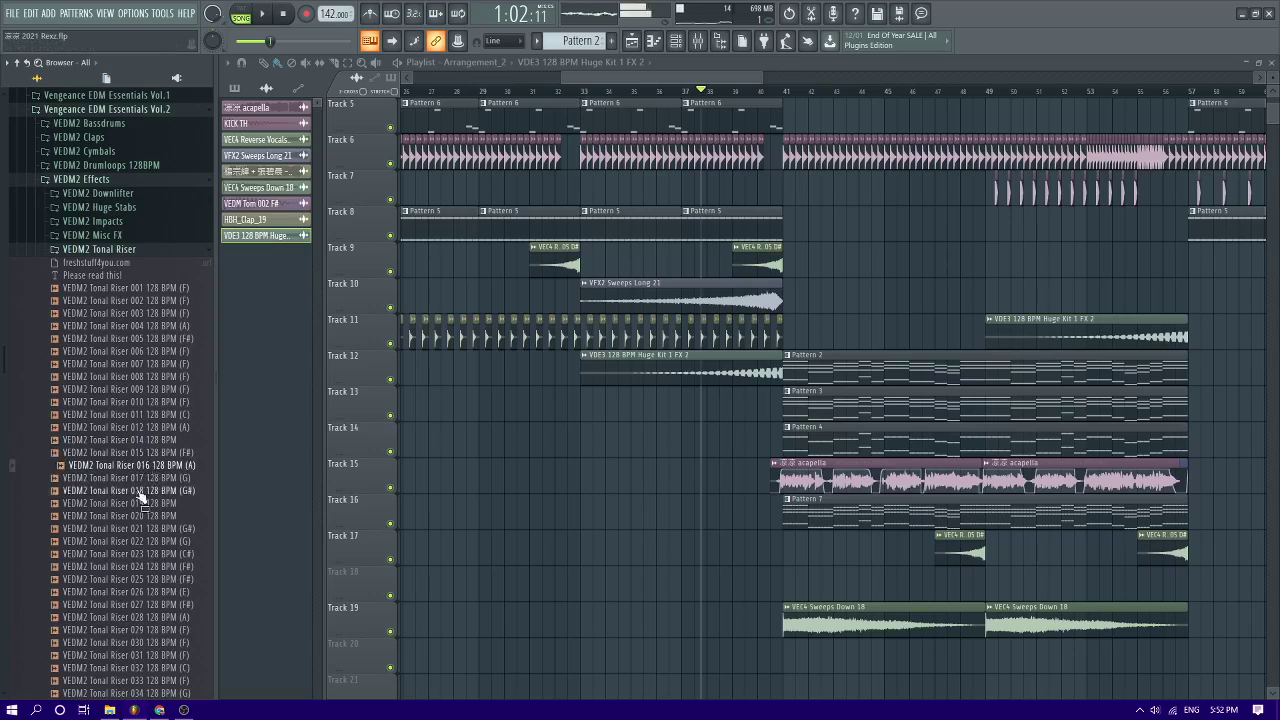
left_click(140, 492)
left_click(143, 505)
left_click(146, 517)
left_click(170, 391)
left_click(171, 416)
left_click(168, 430)
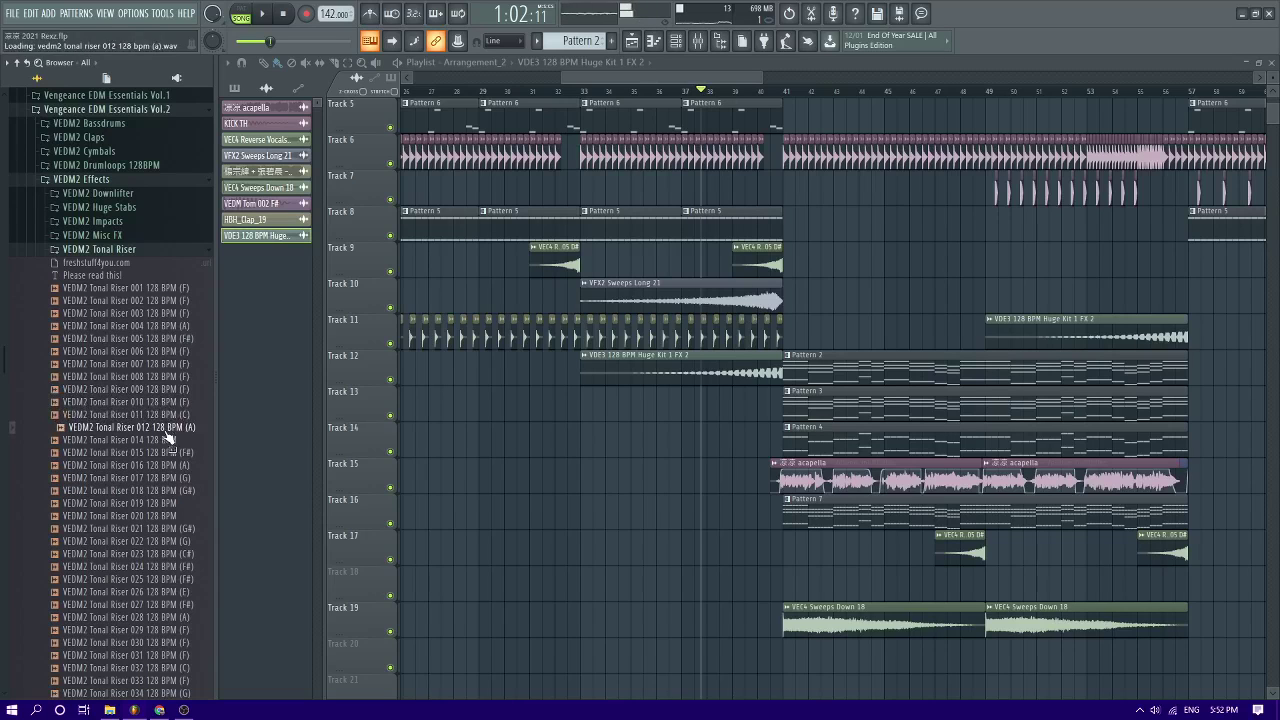
Audition more VEDM2 Tonal Riser samples between 004 and 022, including 006, 014 and 016, finishing on 020
scroll(170, 441, "down", 2)
left_click(169, 442)
left_click(165, 467)
left_click(146, 341)
left_click(148, 277)
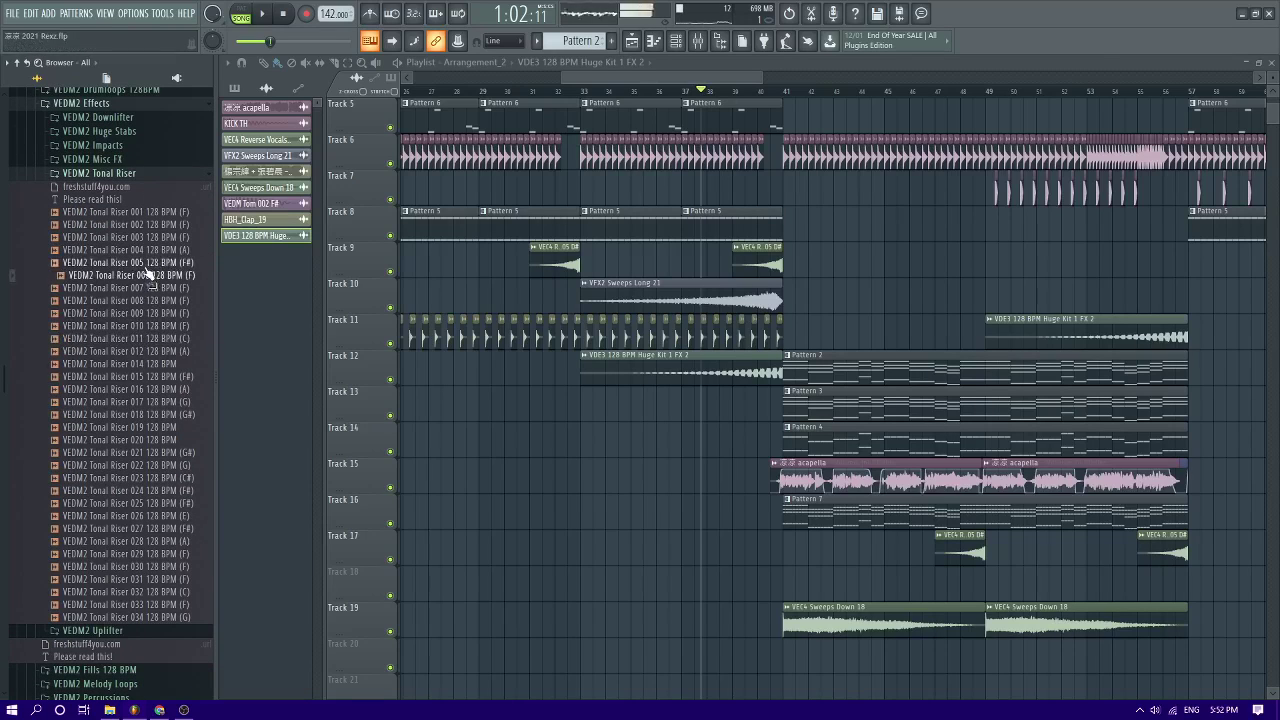
left_click(152, 250)
left_click(163, 339)
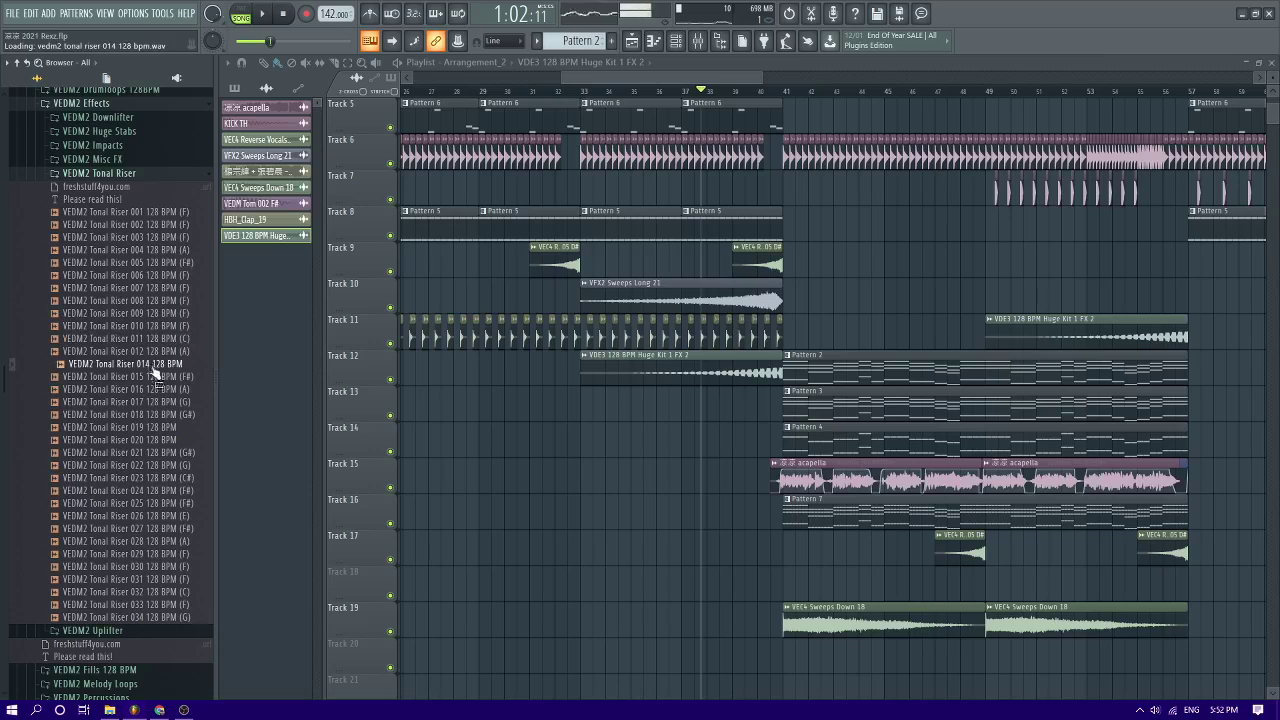
left_click(151, 389)
left_click(148, 402)
left_click(137, 427)
left_click(133, 441)
Check the VEDM1 FX subfolders in Vengeance EDM Essentials Vol.1 and return to the VEDM2 Tonal Riser folder
scroll(140, 444, "up", 3)
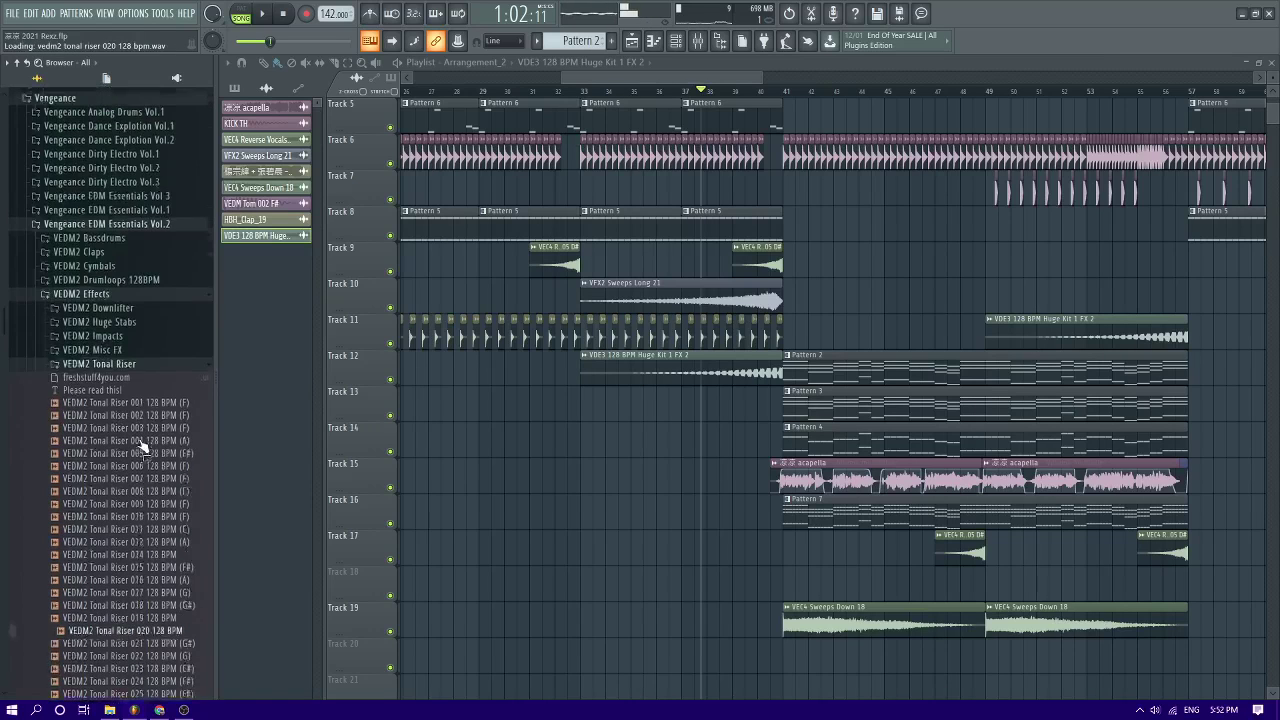
scroll(145, 420, "up", 1)
left_click(150, 247)
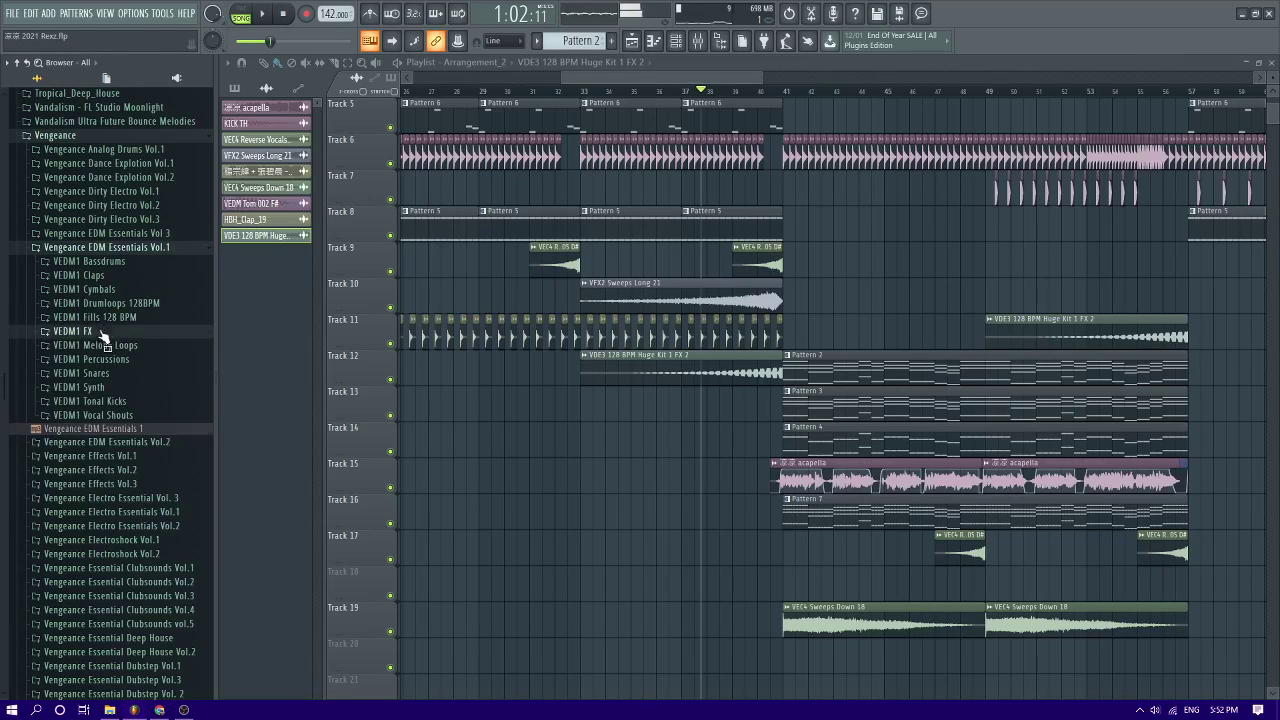
left_click(106, 331)
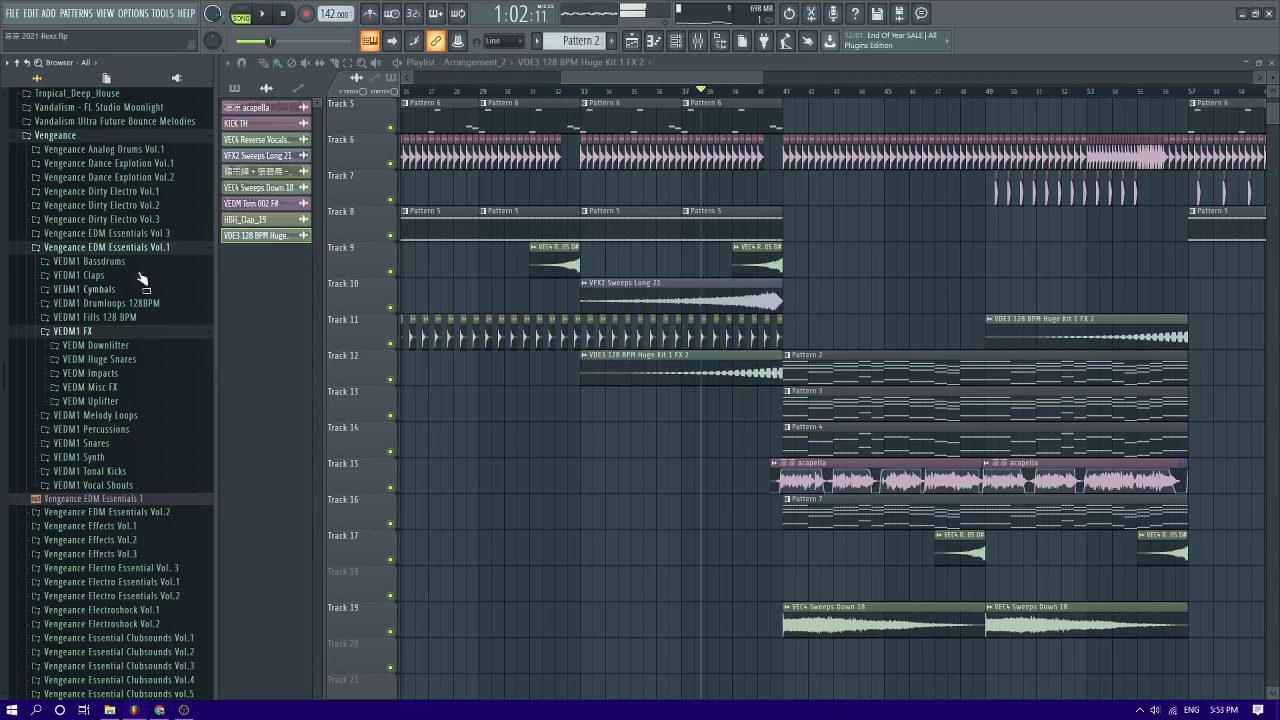
left_click(138, 251)
left_click(132, 261)
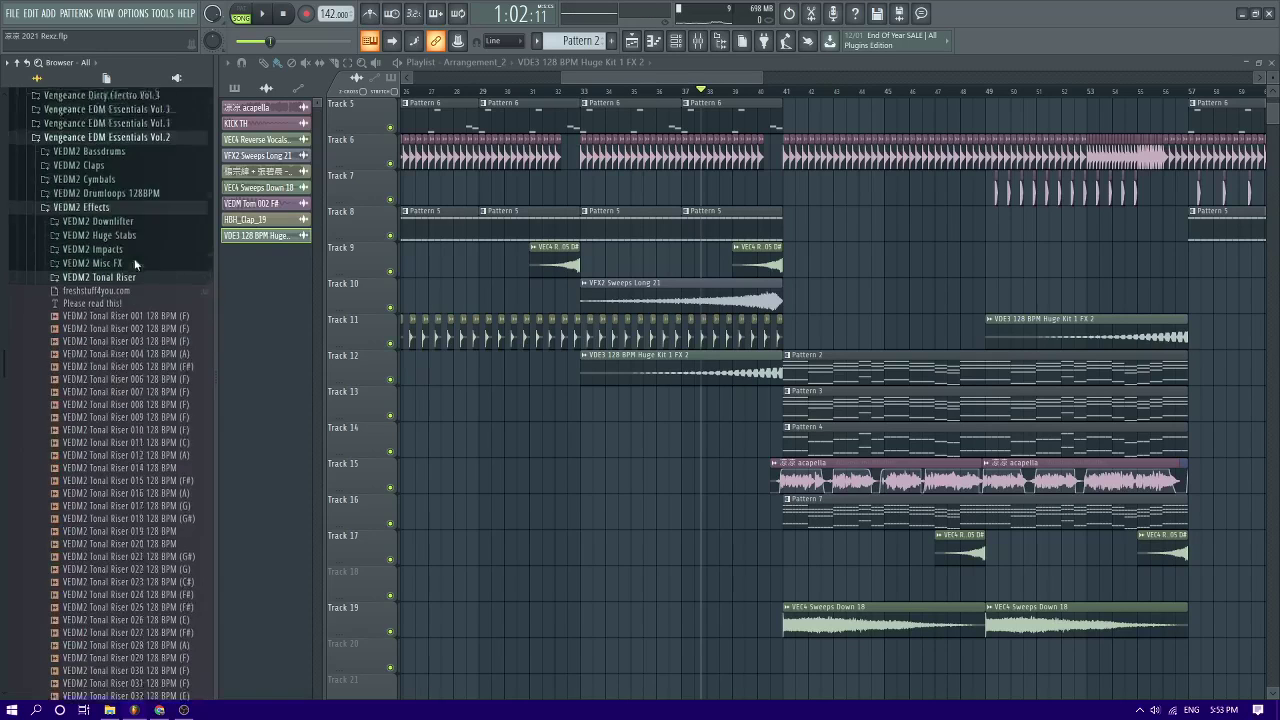
key("space")
key("space")
Audition the VEDM2 Tonal Riser samples from 011 back to 001 in descending order
left_click(129, 337)
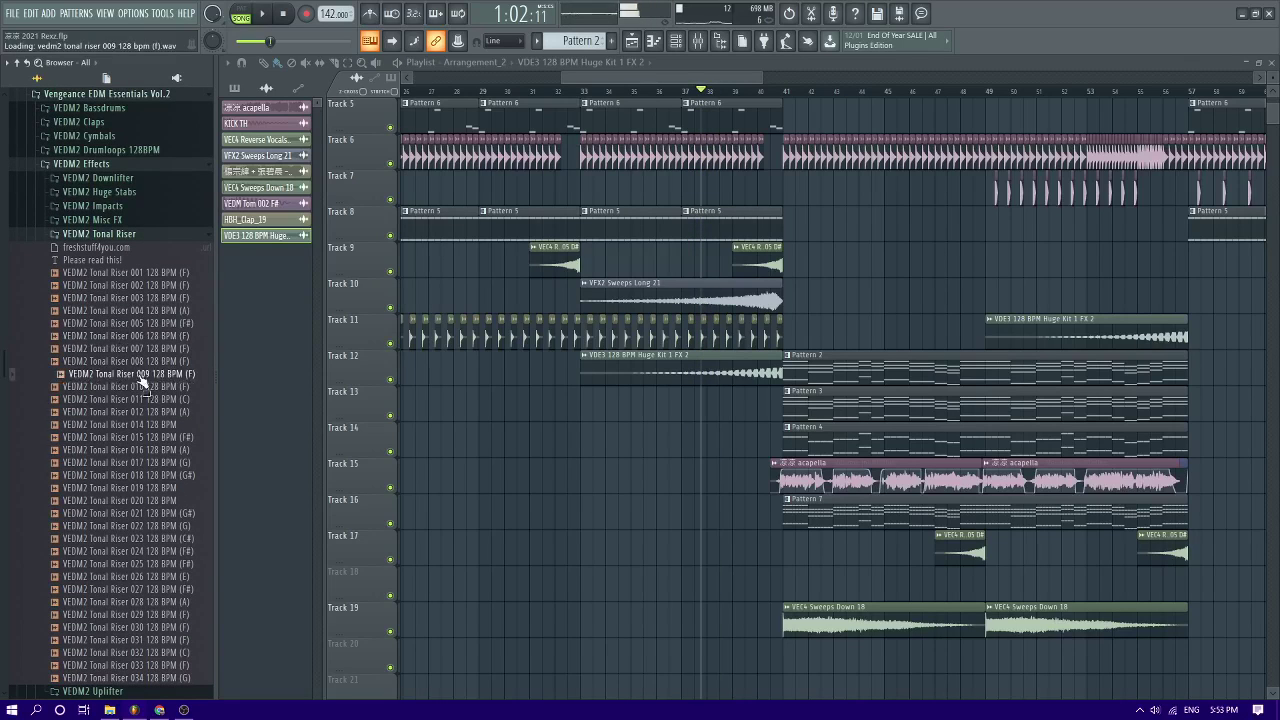
left_click(146, 400)
left_click(149, 387)
left_click(153, 363)
left_click(155, 350)
left_click(158, 337)
left_click(160, 324)
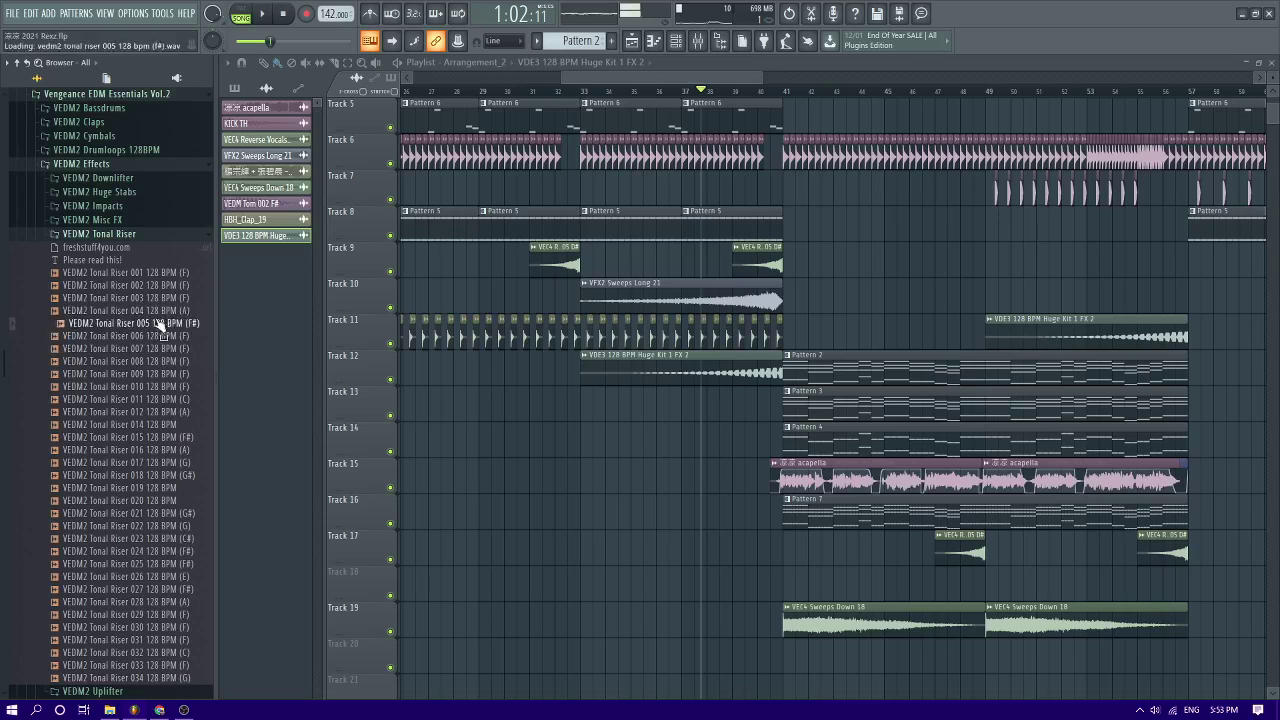
left_click(160, 310)
left_click(158, 297)
left_click(156, 285)
left_click(155, 272)
Audition the VEDM2 Tonal Riser samples from 014 up to 020 in sequence
left_click(150, 424)
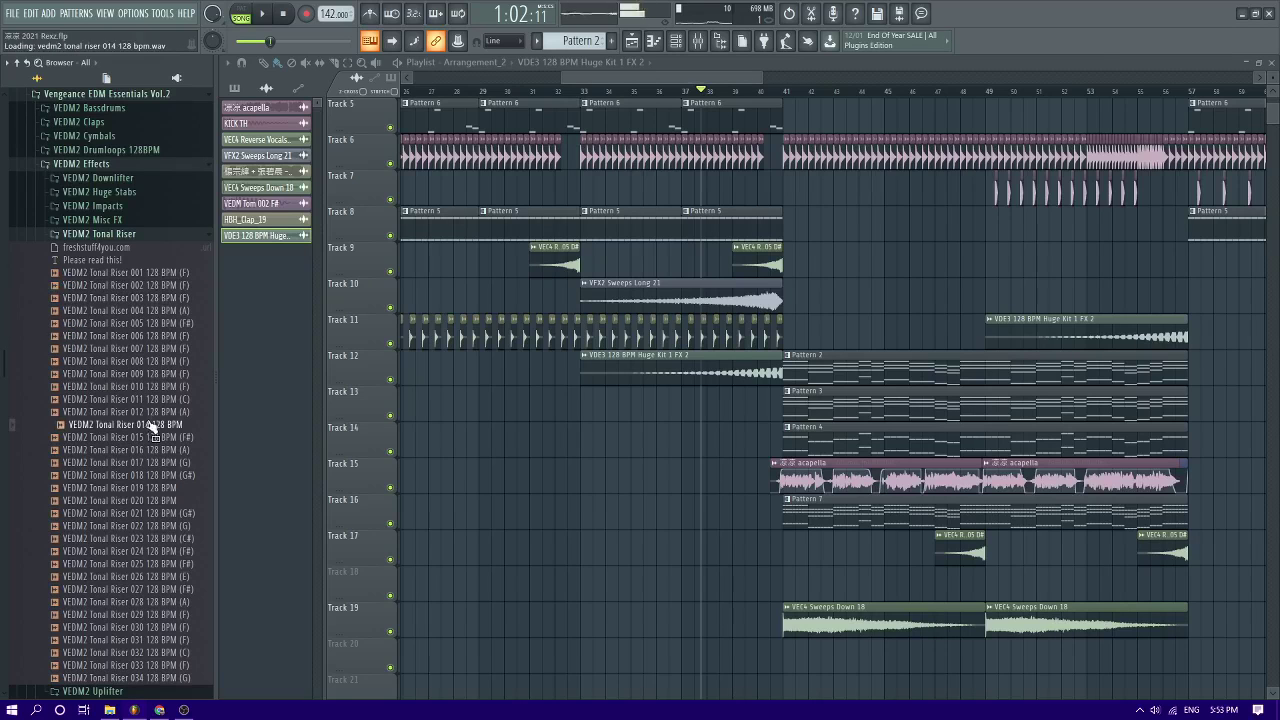
left_click(150, 437)
left_click(152, 450)
left_click(154, 462)
left_click(155, 475)
left_click(156, 487)
left_click(155, 500)
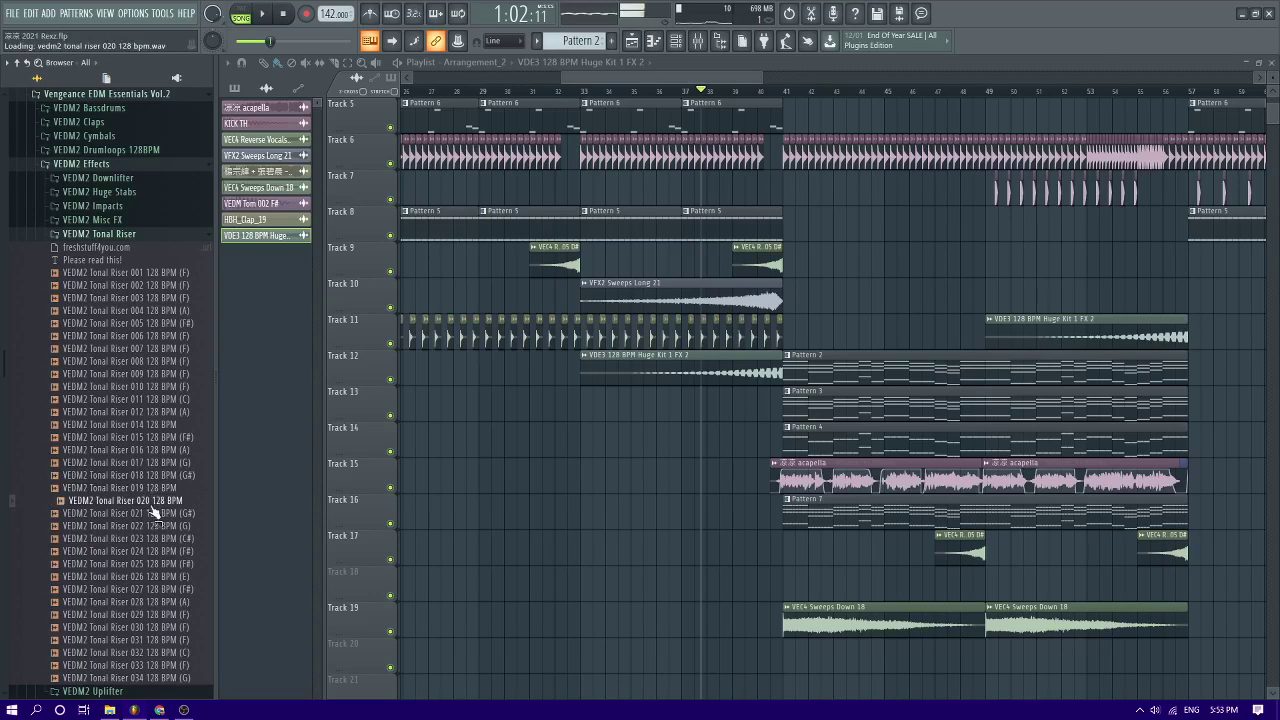
Replay VEDM2 Tonal Riser samples 014, 012, 008, 006 and 004 for comparison
scroll(154, 453, "up", 3)
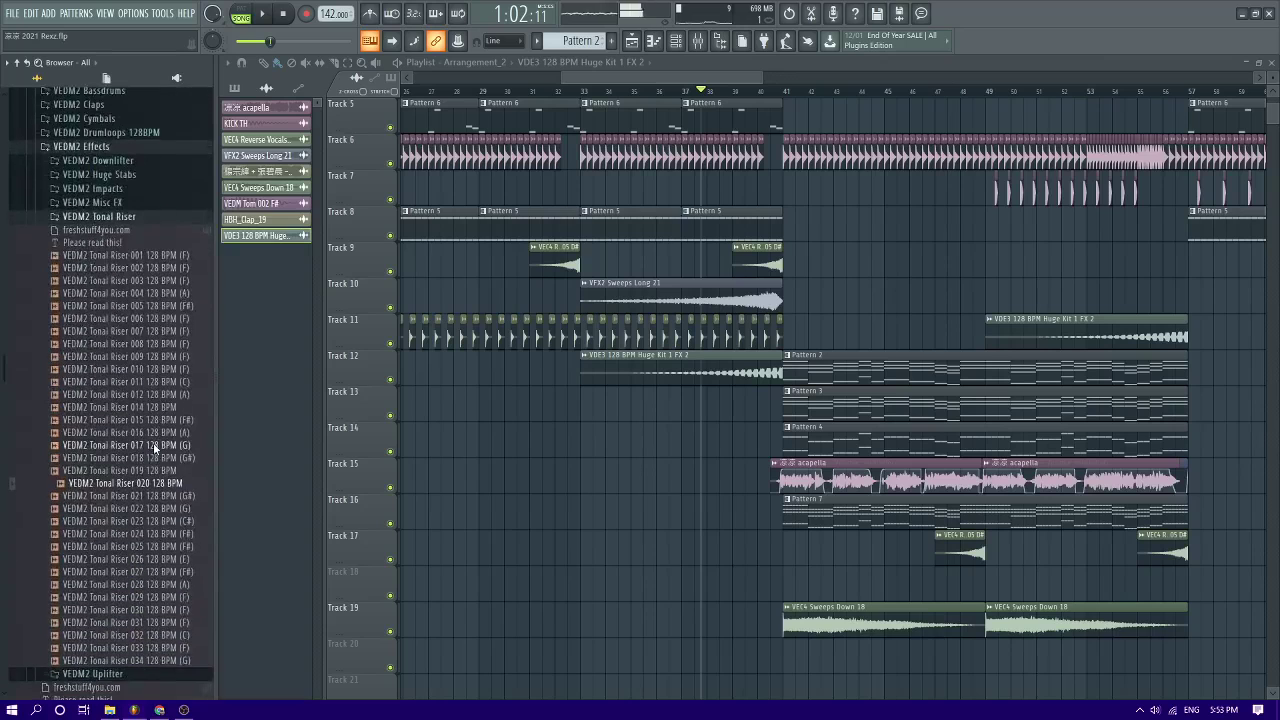
scroll(157, 452, "down", 10)
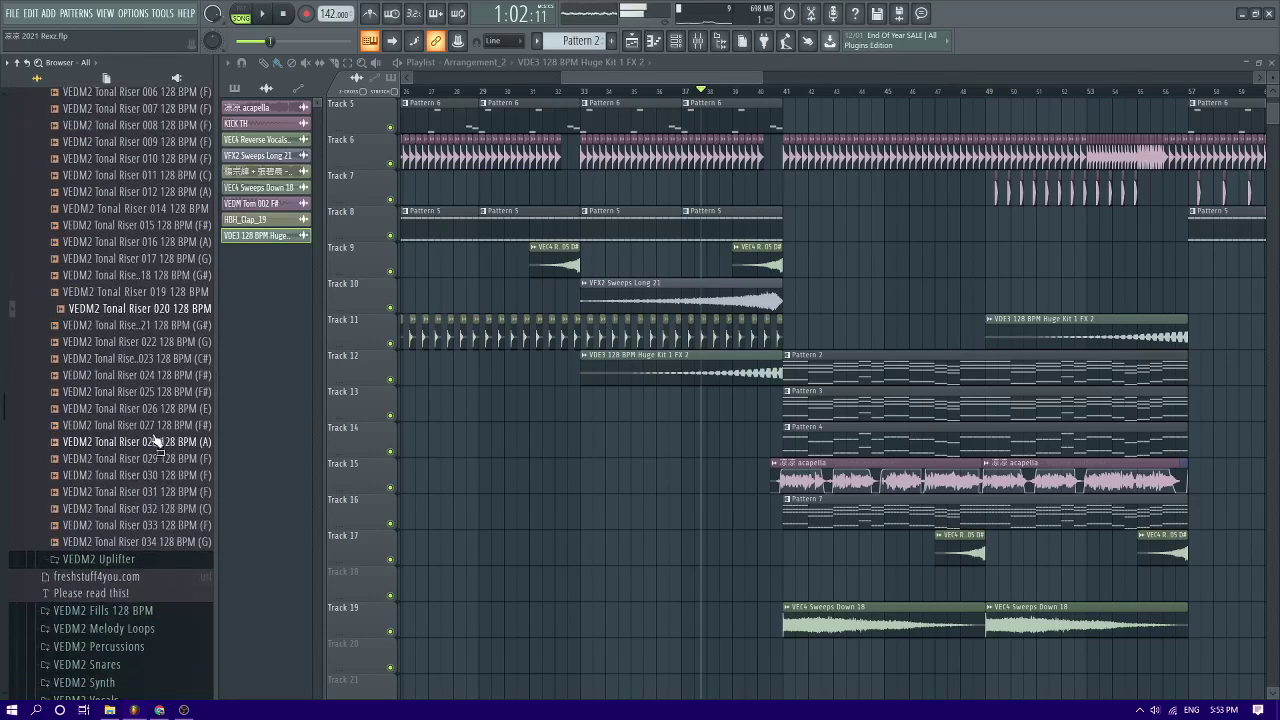
scroll(120, 390, "up", 4)
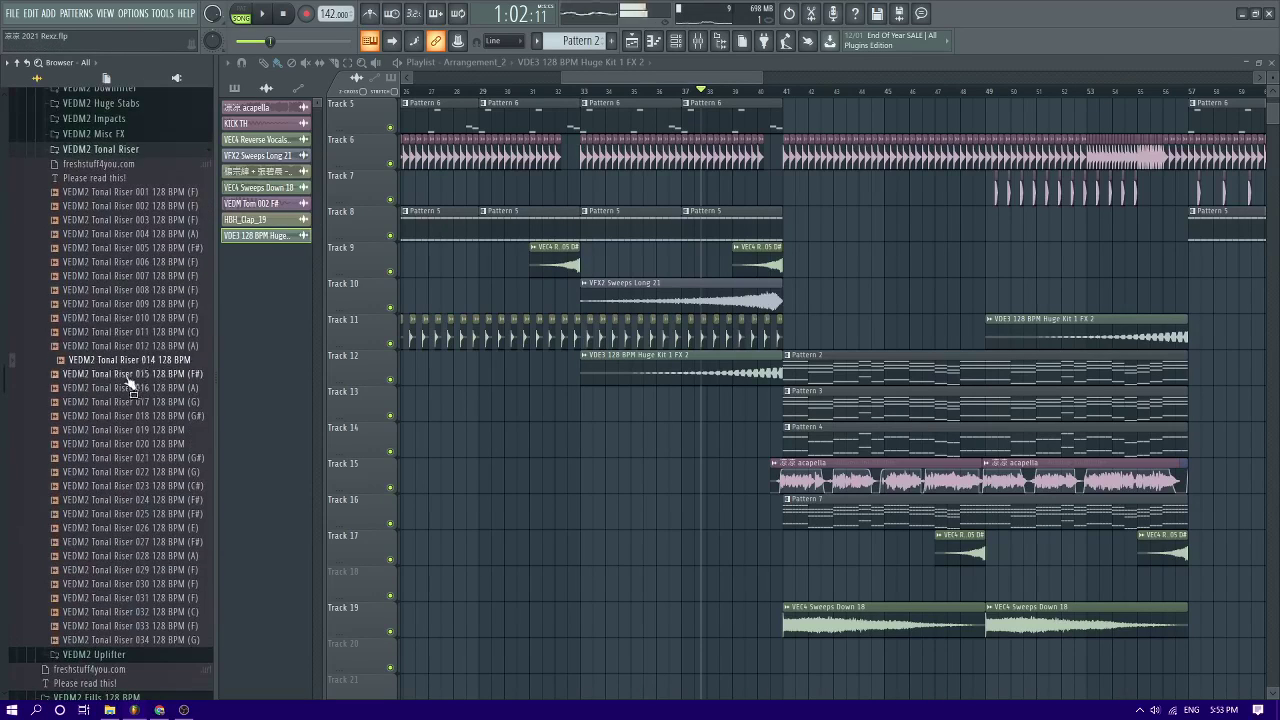
left_click(148, 345)
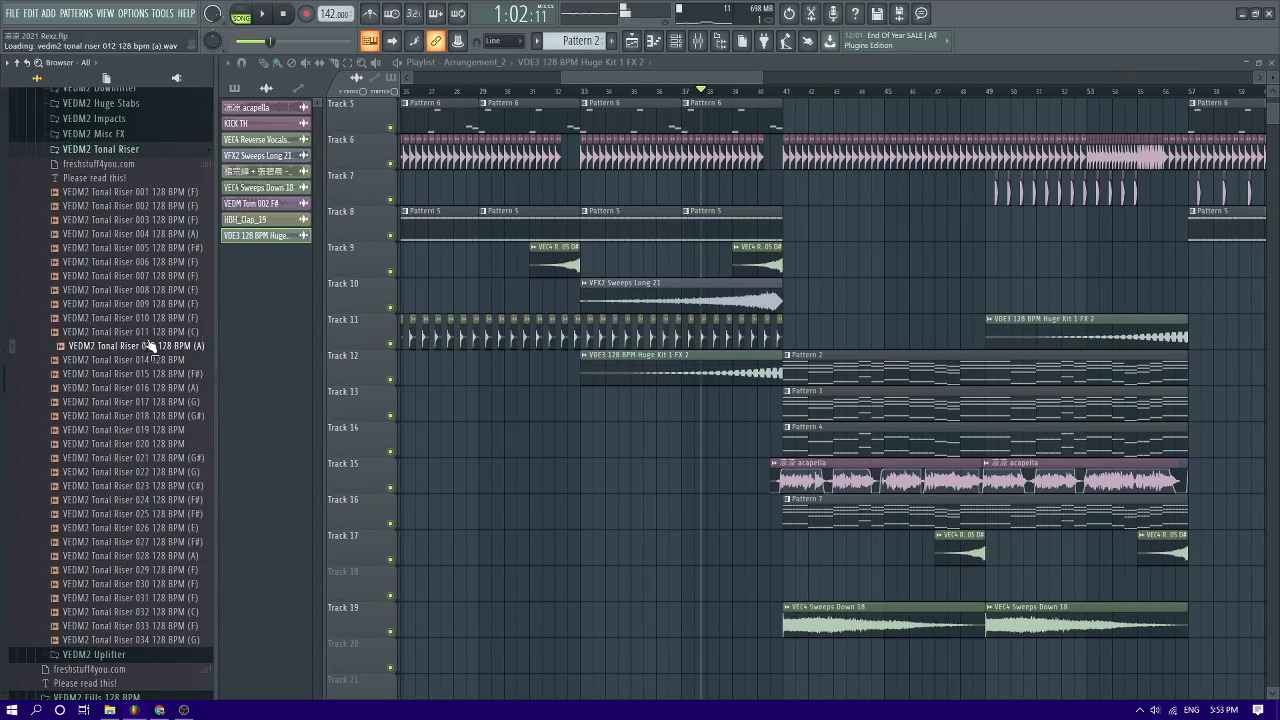
left_click(161, 291)
left_click(161, 262)
left_click(161, 236)
Open the VEDM3 Tonal Riser folder within the FX samples of Vengeance EDM Essentials Vol 3
scroll(161, 247, "up", 3)
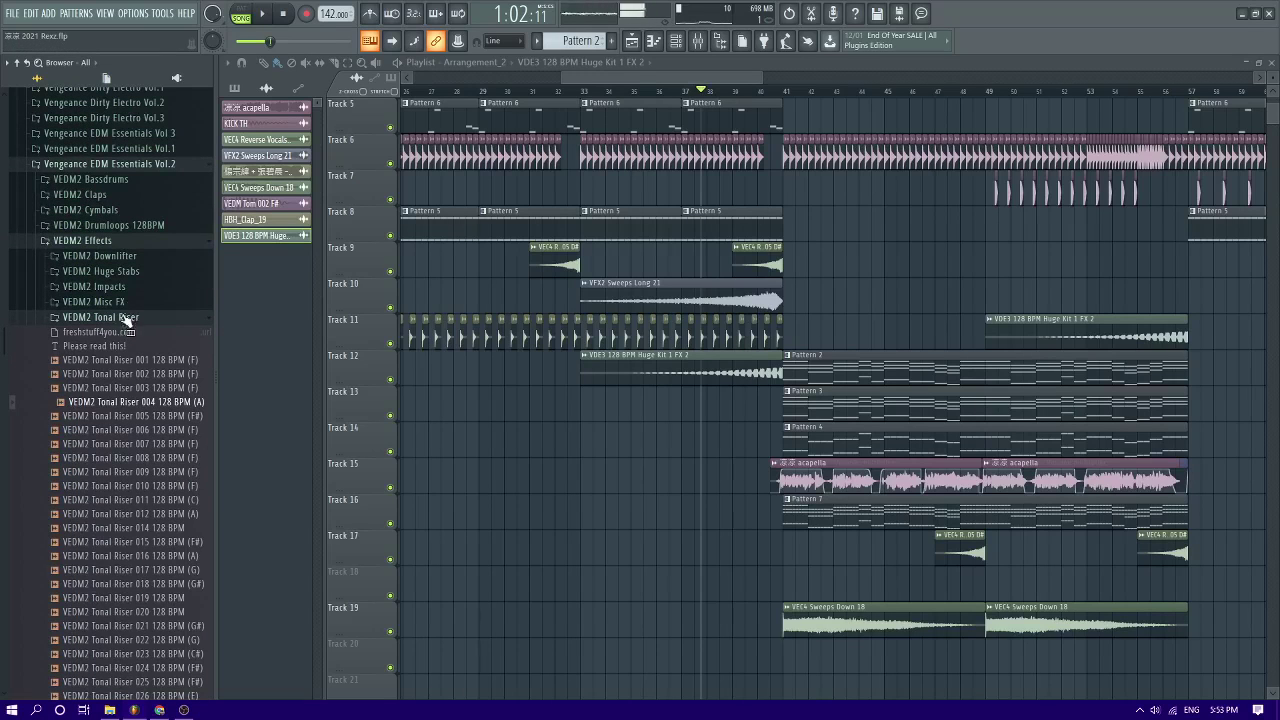
left_click(141, 134)
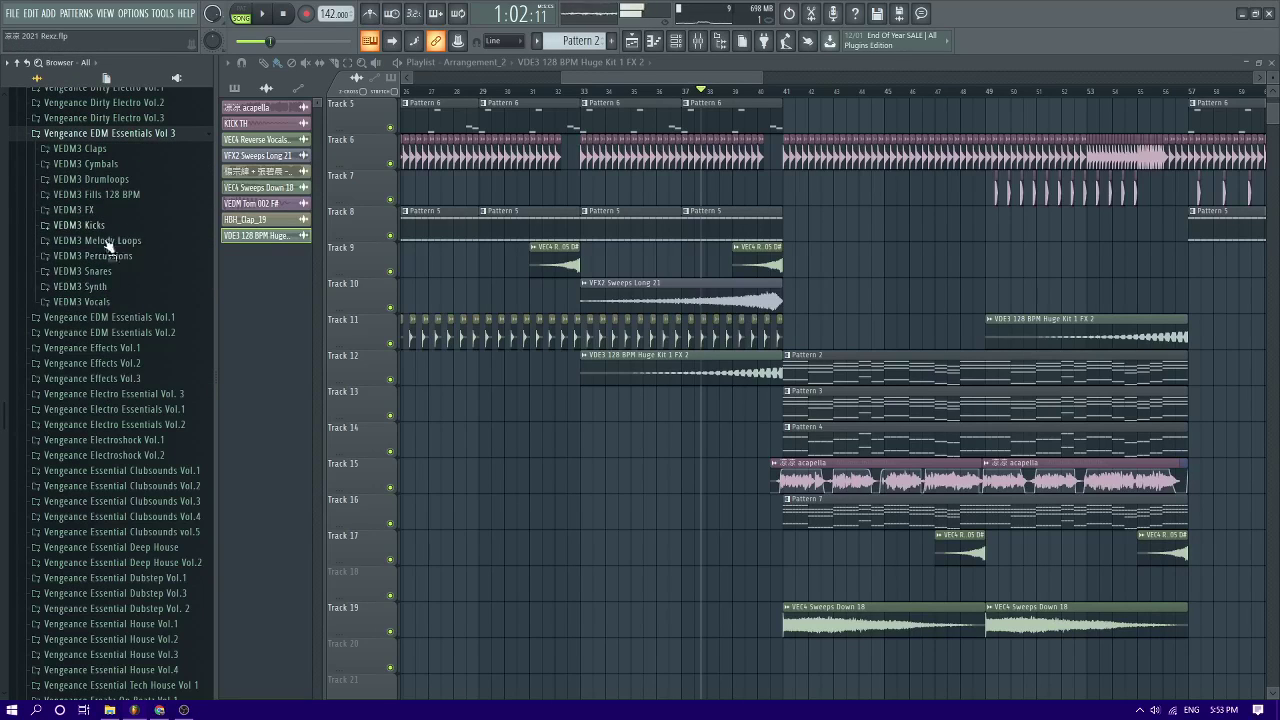
left_click(85, 210)
left_click(127, 282)
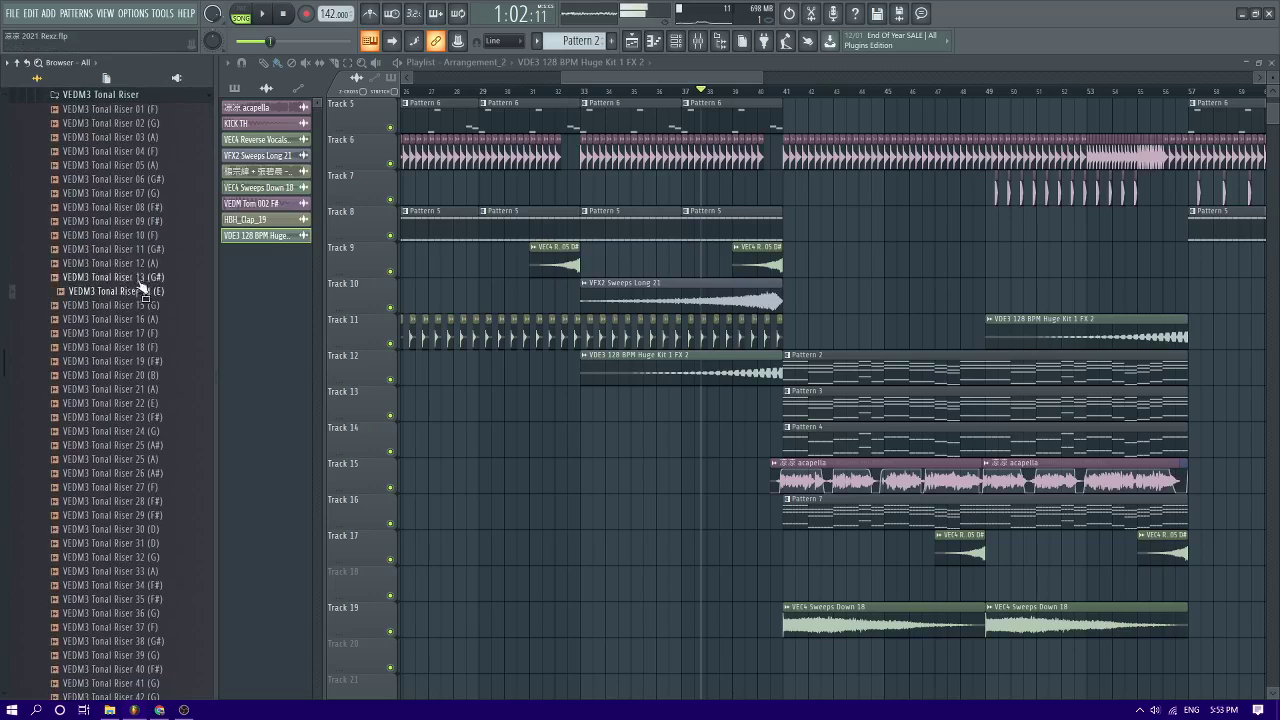
Audition the VEDM3 Tonal Riser samples from 14 back to 08
key("Up")
key("Up")
key("Up")
key("Up")
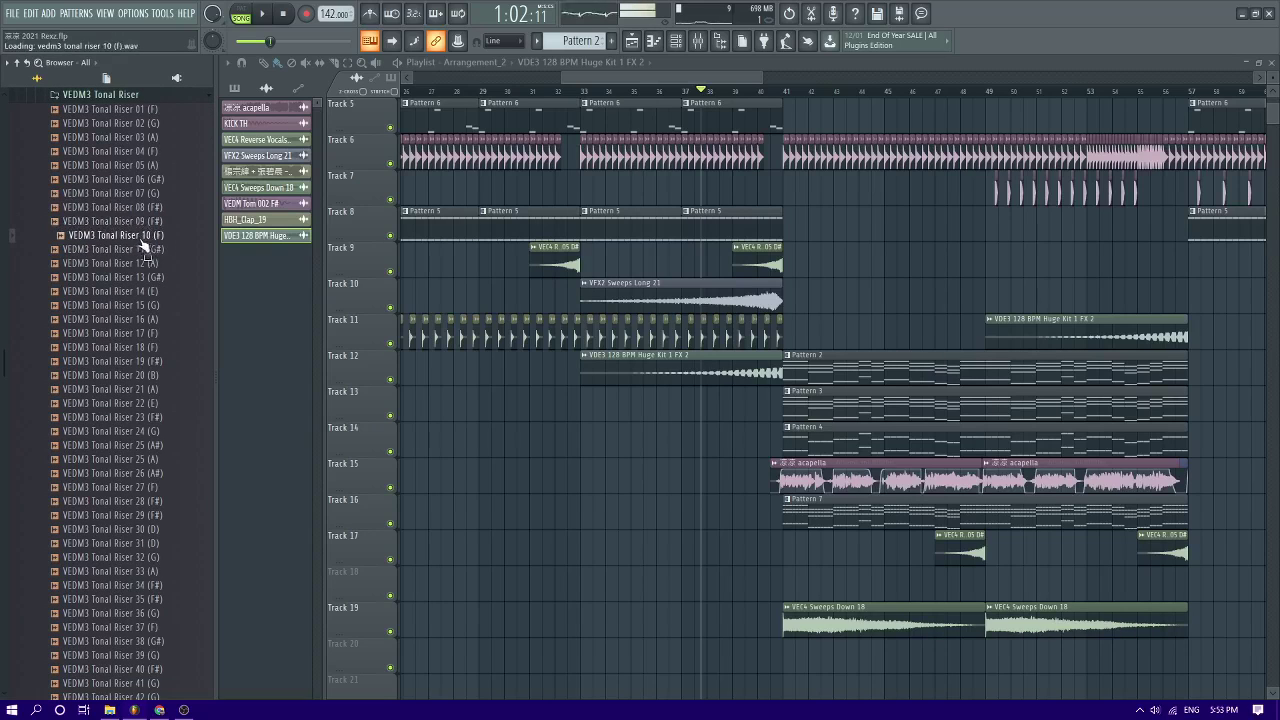
key("Up")
key("Up")
Audition VEDM3 Tonal Riser samples from 21 through 35, including 25, 26, 31, 32 and 33
left_click(102, 391)
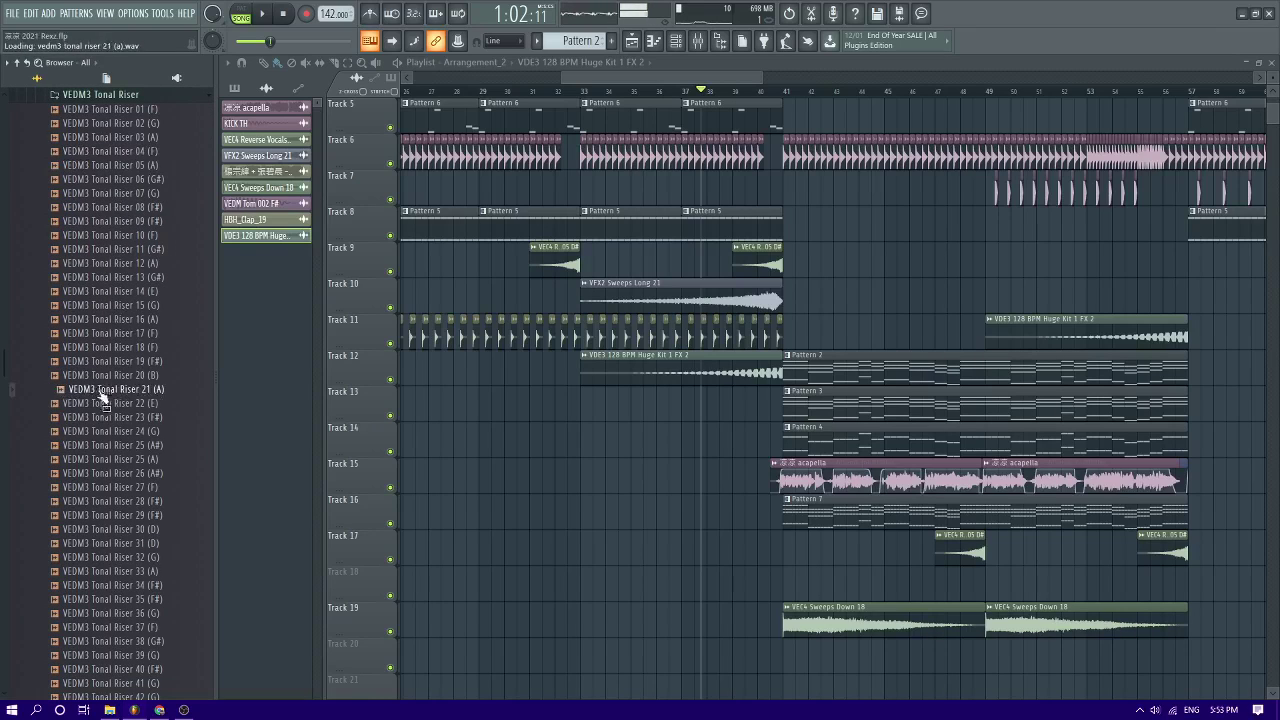
left_click(112, 447)
left_click(118, 460)
left_click(124, 474)
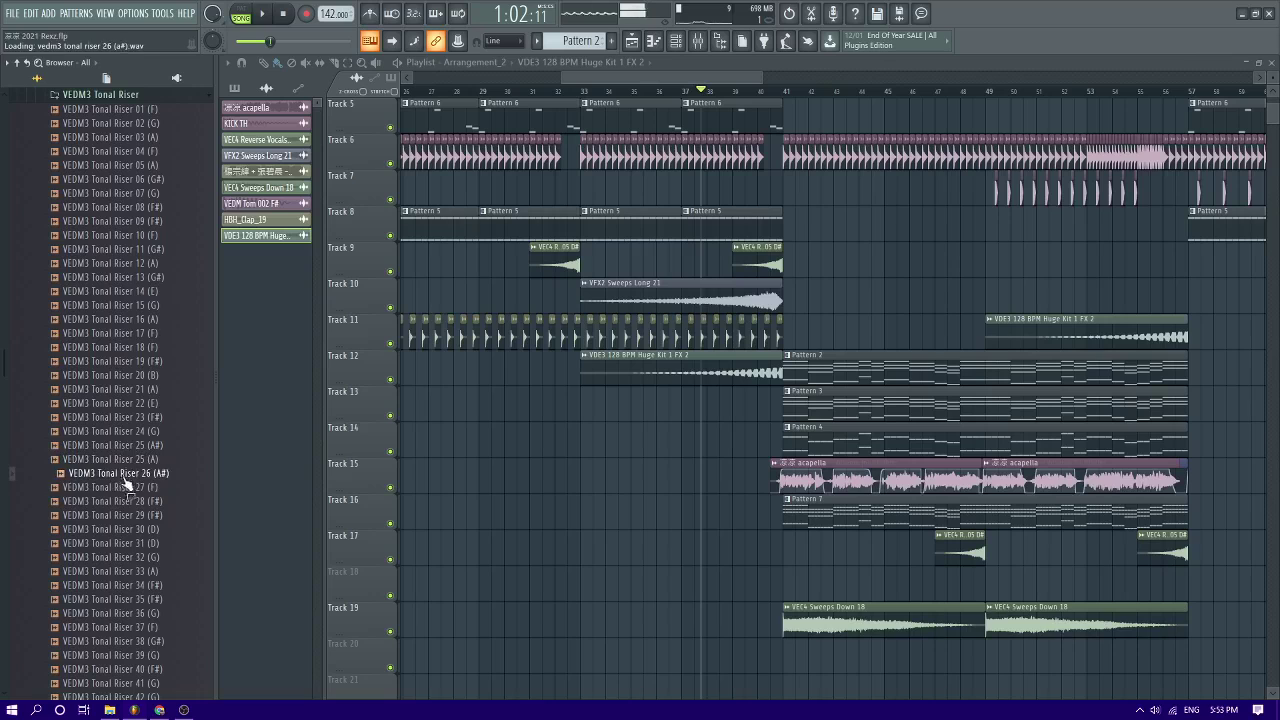
left_click(124, 543)
scroll(128, 536, "down", 2)
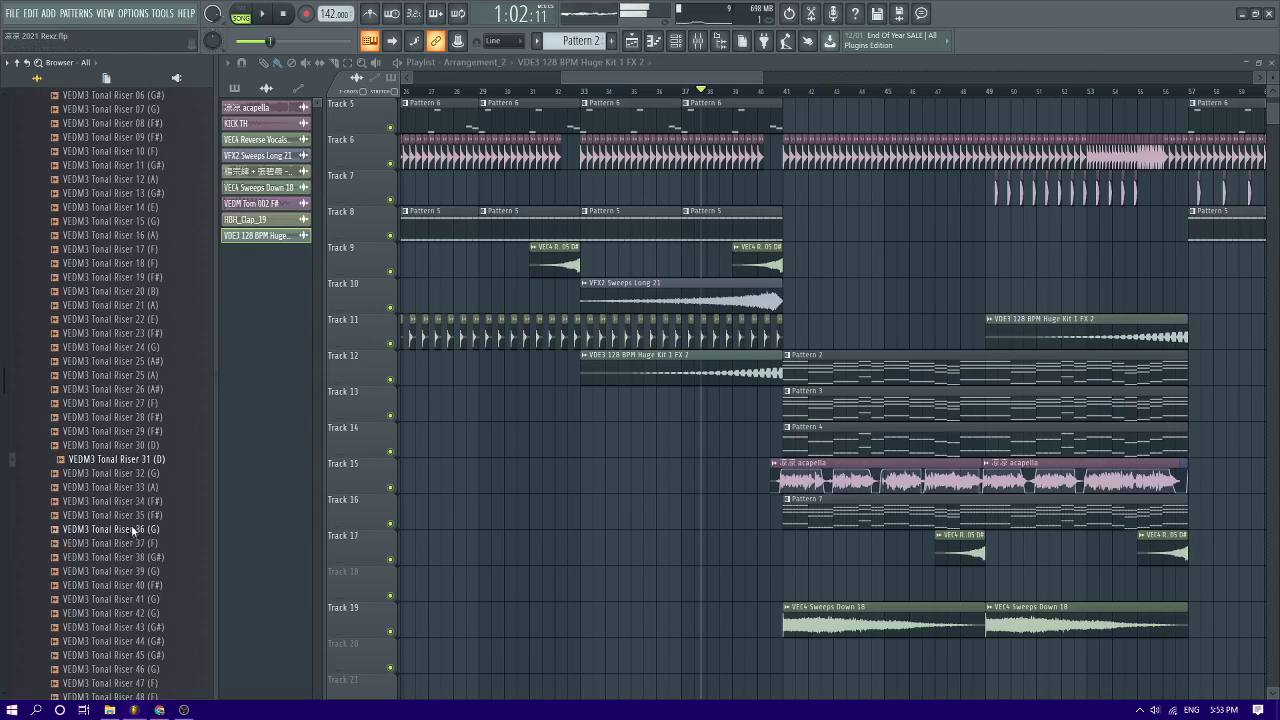
left_click(136, 476)
left_click(130, 489)
left_click(124, 517)
scroll(126, 518, "down", 10)
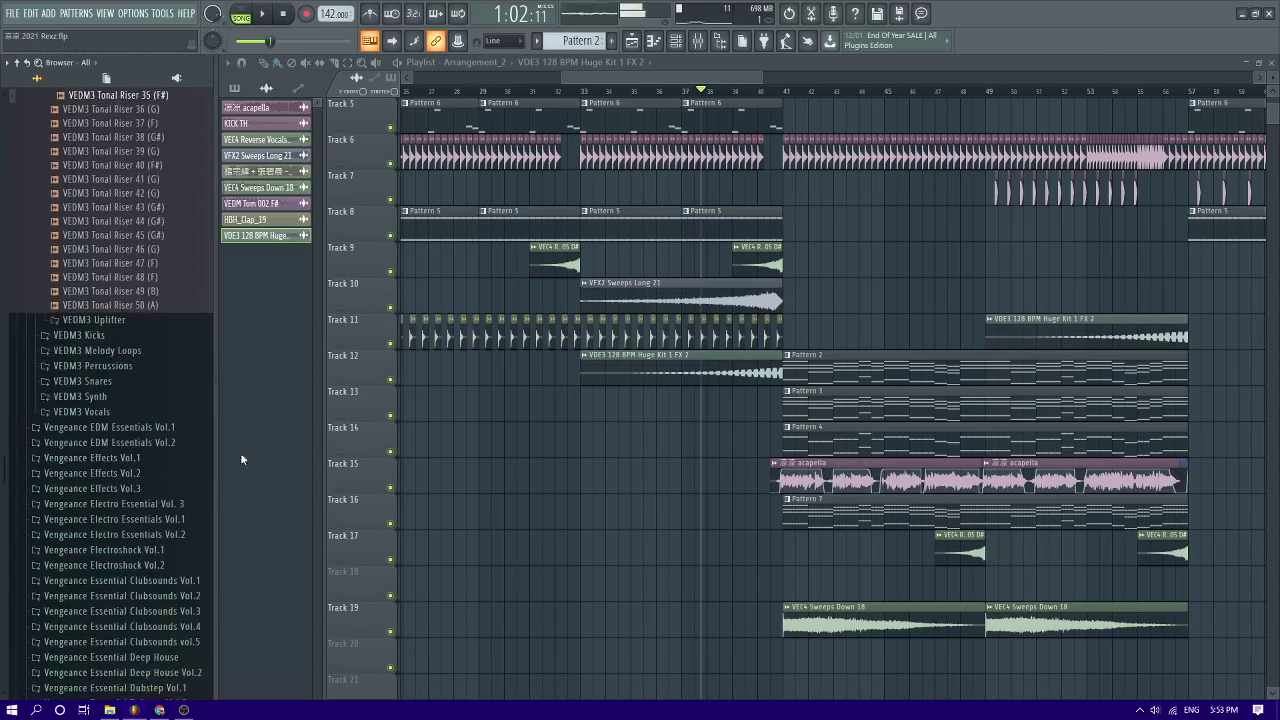
Open the SEFF - FX folder of Zenhiser The Art Of Psytrance while the arrangement plays
key("space")
scroll(153, 435, "down", 9)
scroll(155, 440, "down", 11)
scroll(155, 445, "up", 5)
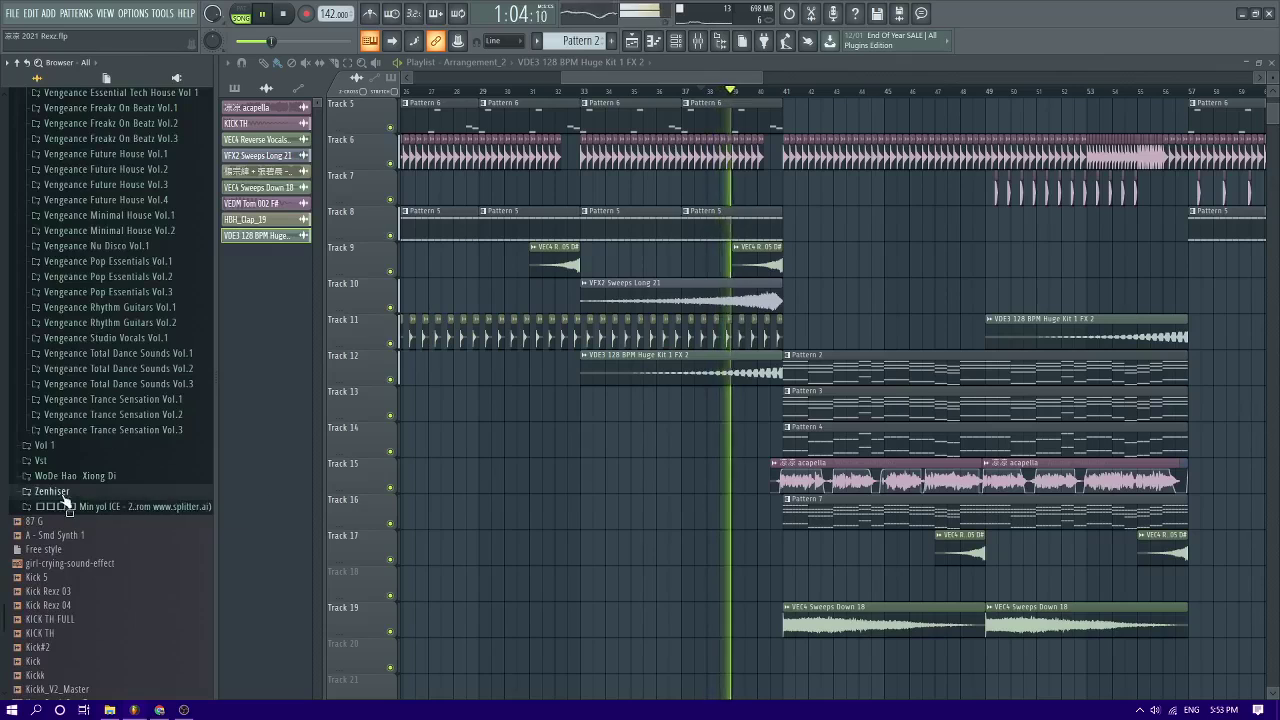
left_click(64, 492)
scroll(80, 482, "down", 6)
scroll(84, 482, "up", 4)
left_click(143, 340)
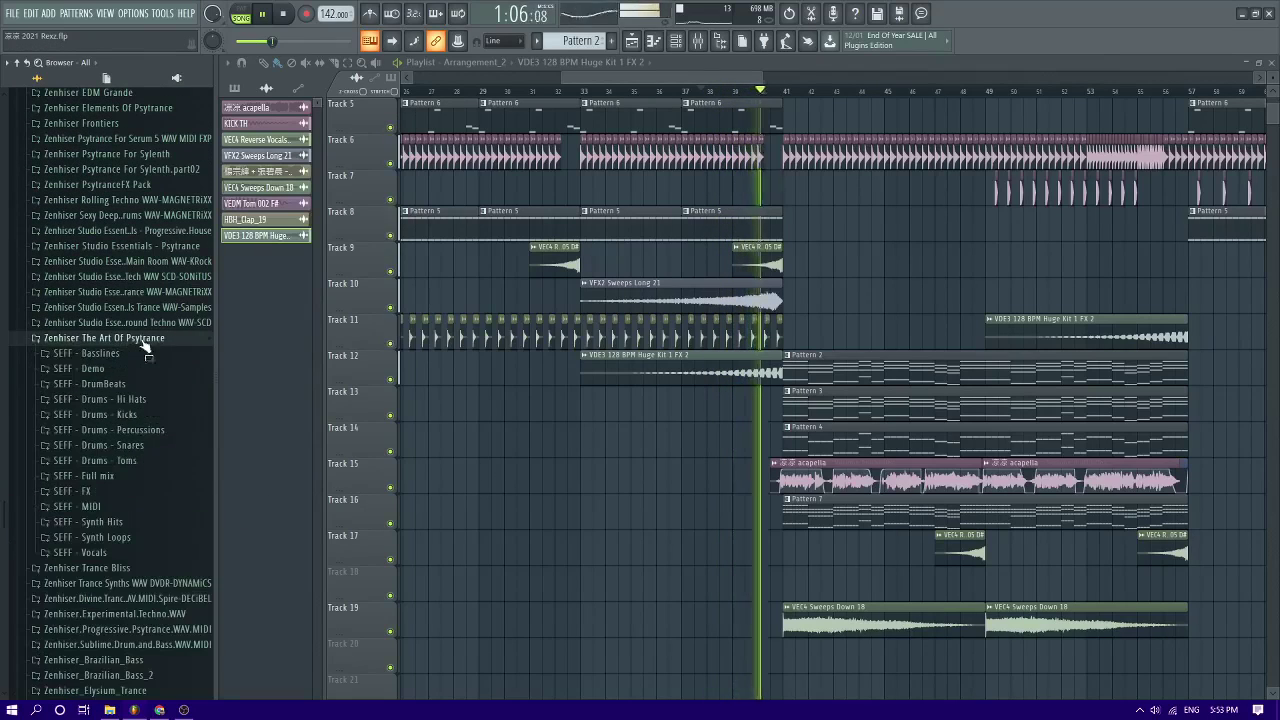
left_click(103, 491)
scroll(114, 471, "down", 5)
Stop playback and audition 038 SEFF - FX 142bpm A and the SEFF - FX Noise samples 041, 046 and 048
key("space")
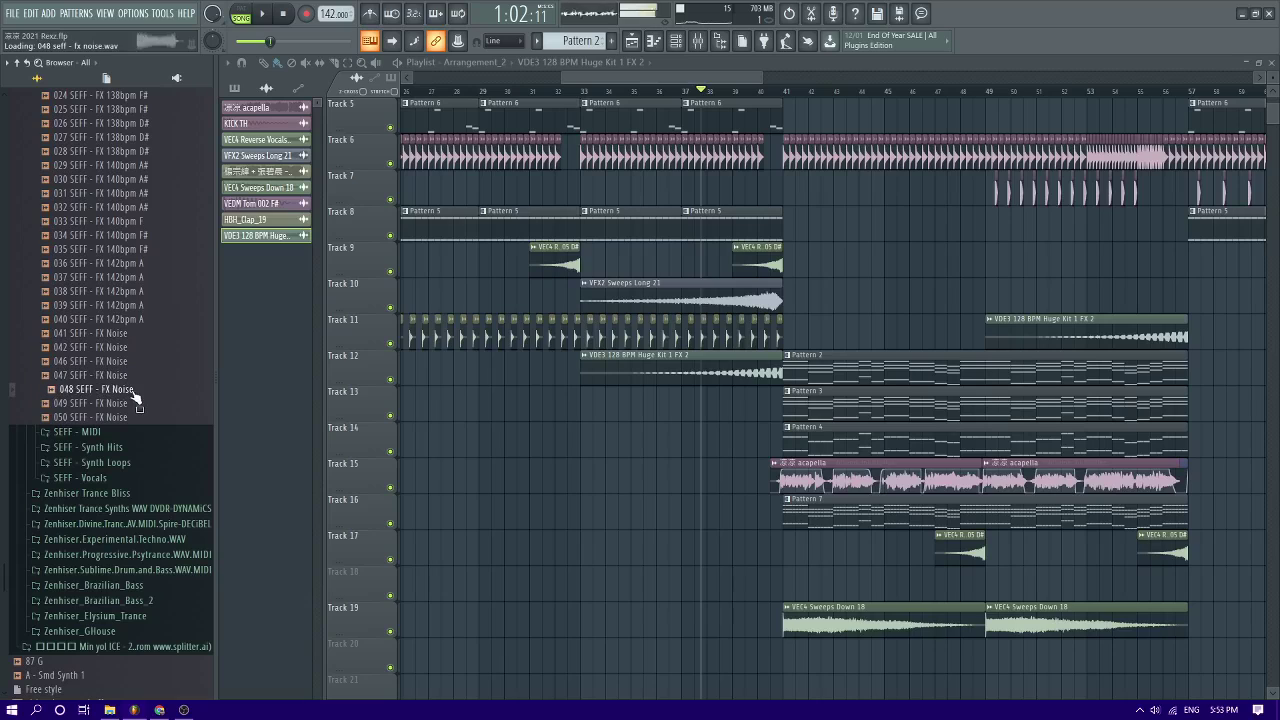
left_click(112, 334)
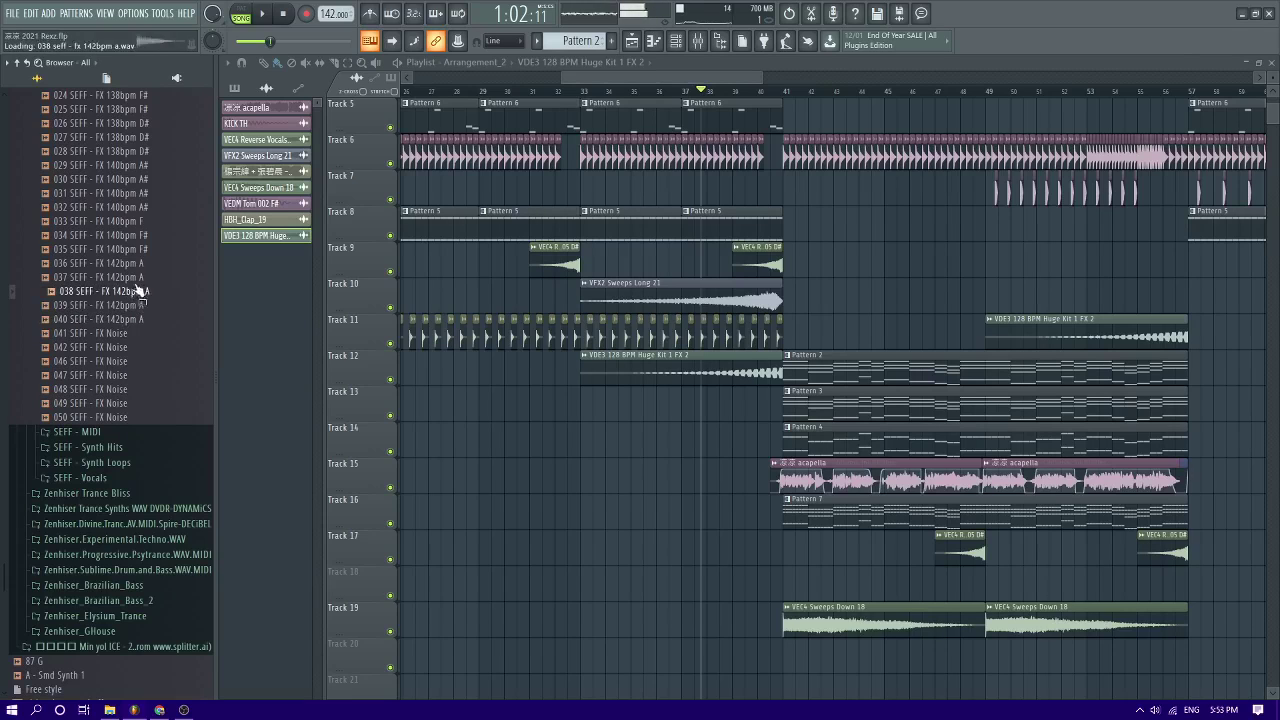
left_click(127, 389)
left_click(122, 362)
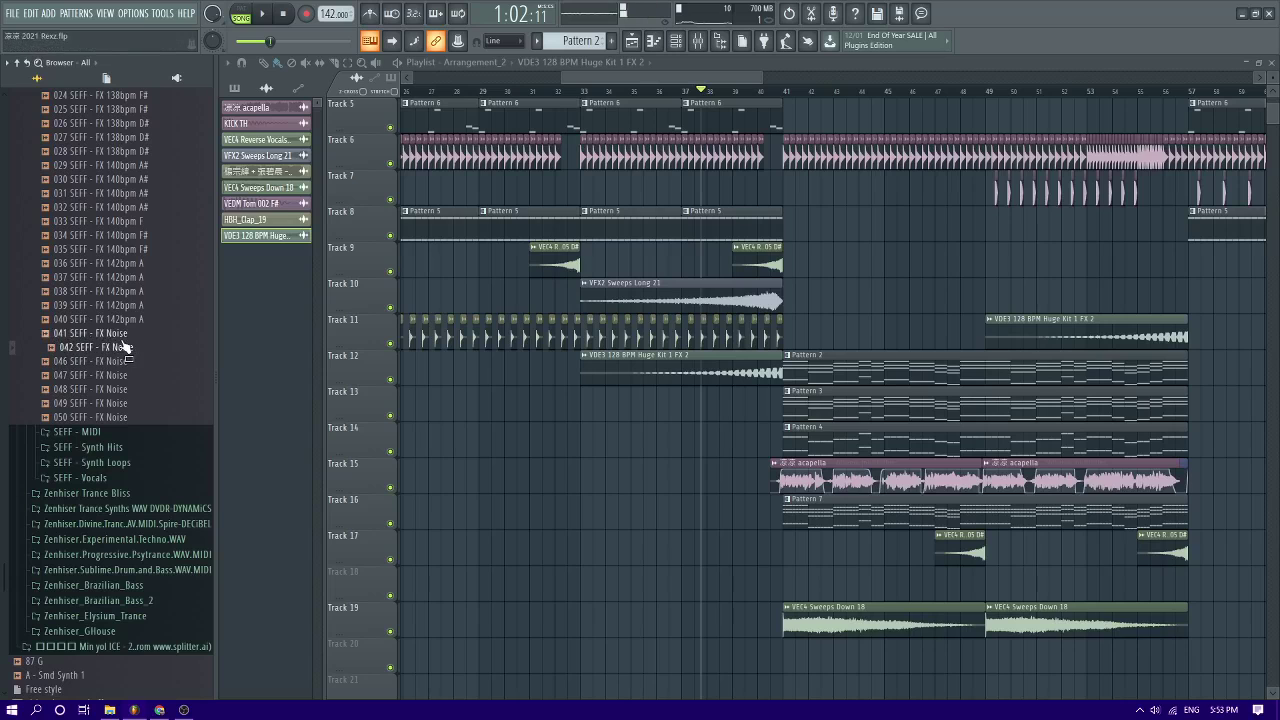
Audition SEFF - FX samples 016, 028 and 039, followed by the FX Noise samples 047, 048, 046 and 042
scroll(122, 340, "up", 5)
left_click(126, 405)
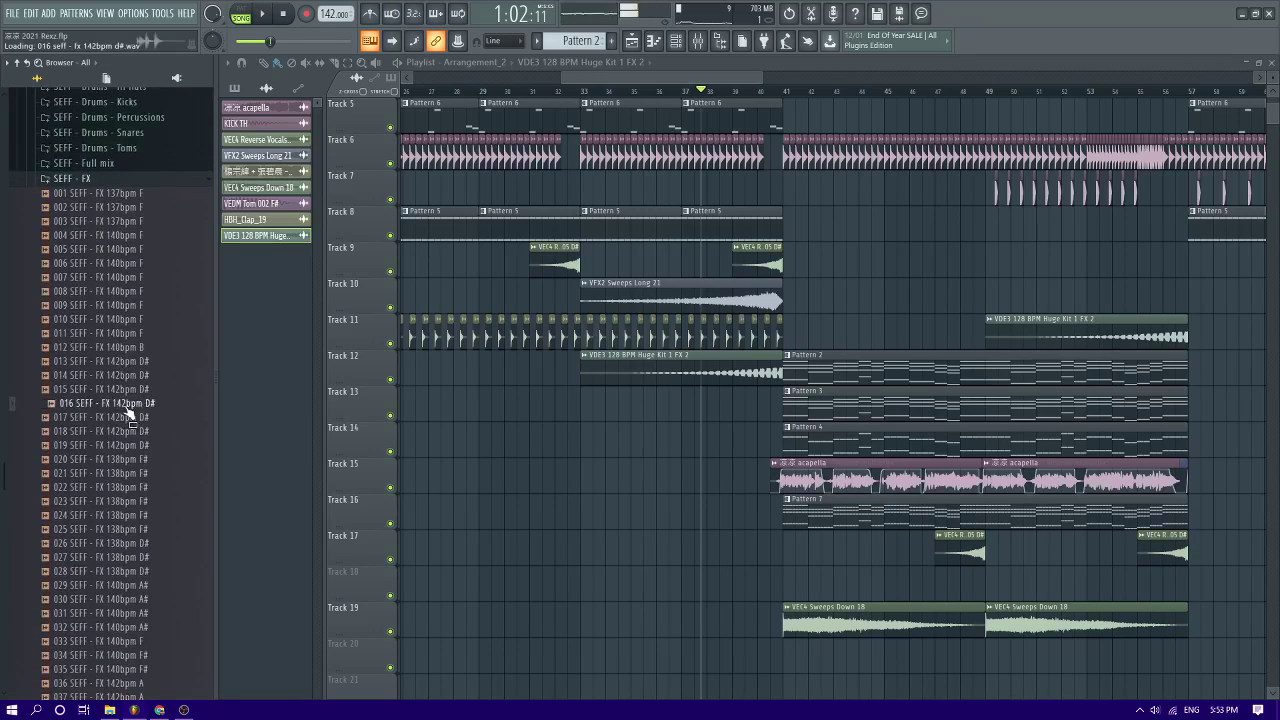
scroll(126, 405, "down", 2)
left_click(126, 405)
left_click(123, 558)
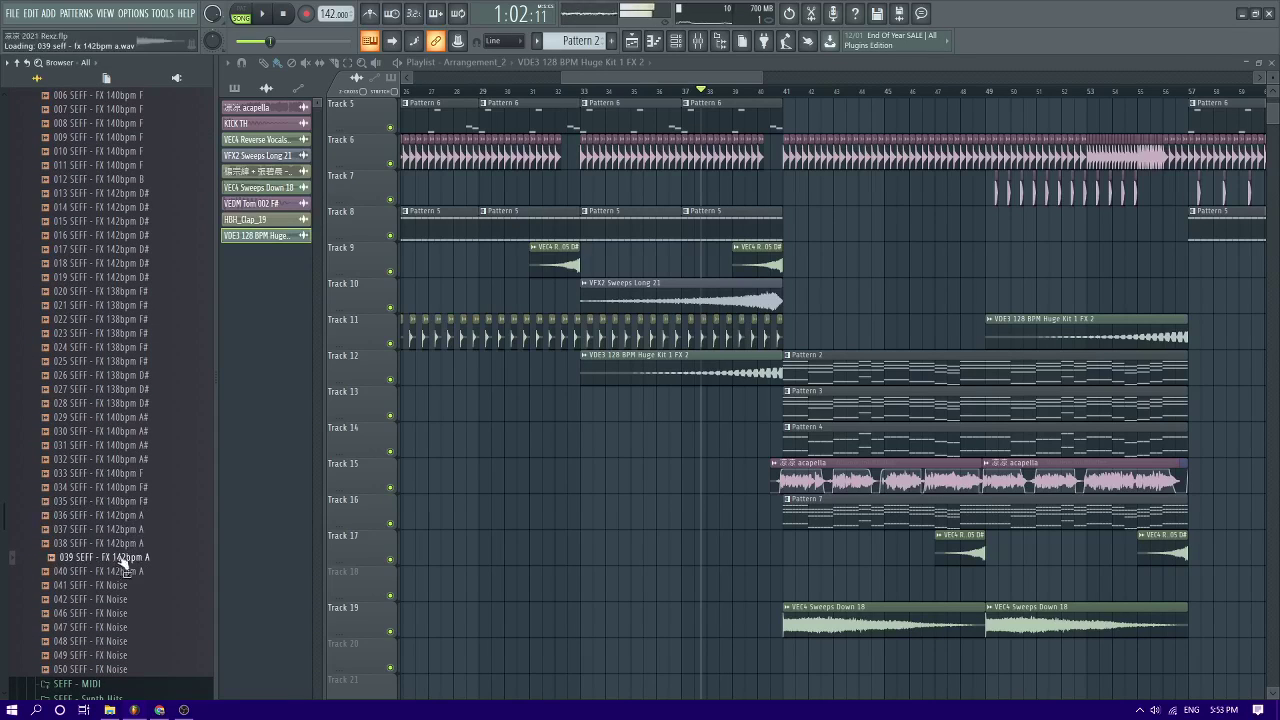
left_click(120, 628)
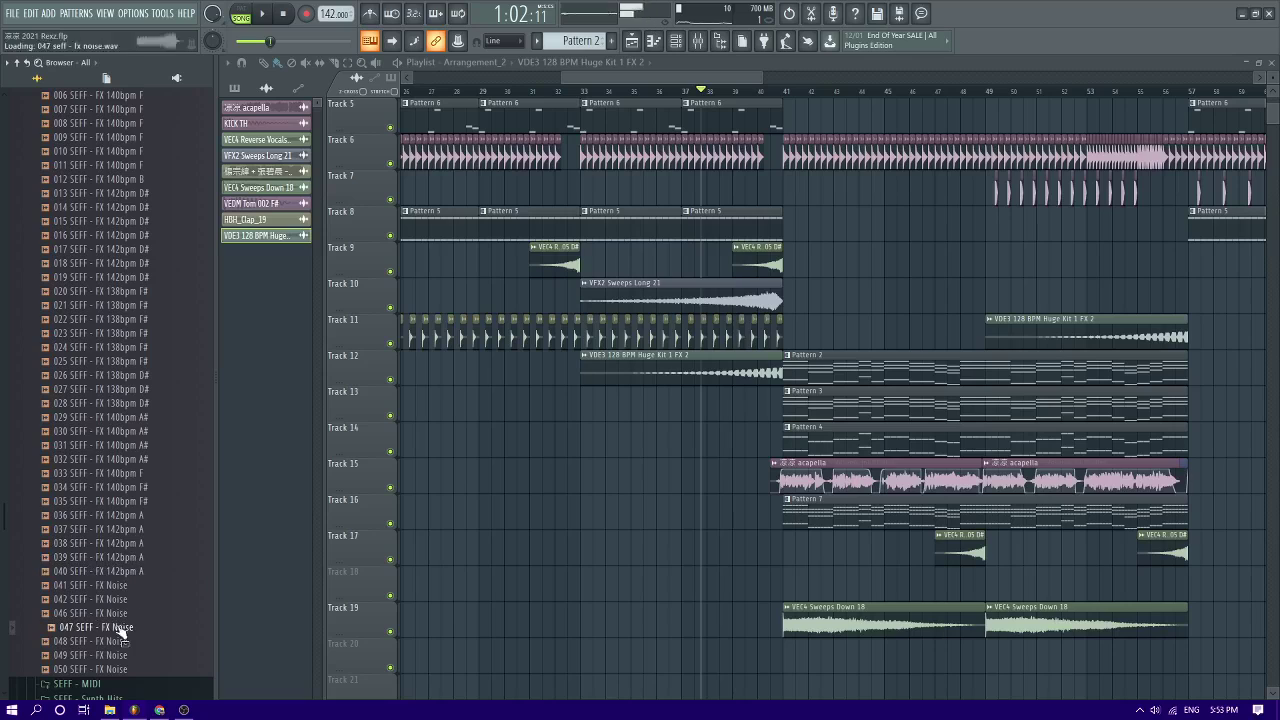
left_click(118, 642)
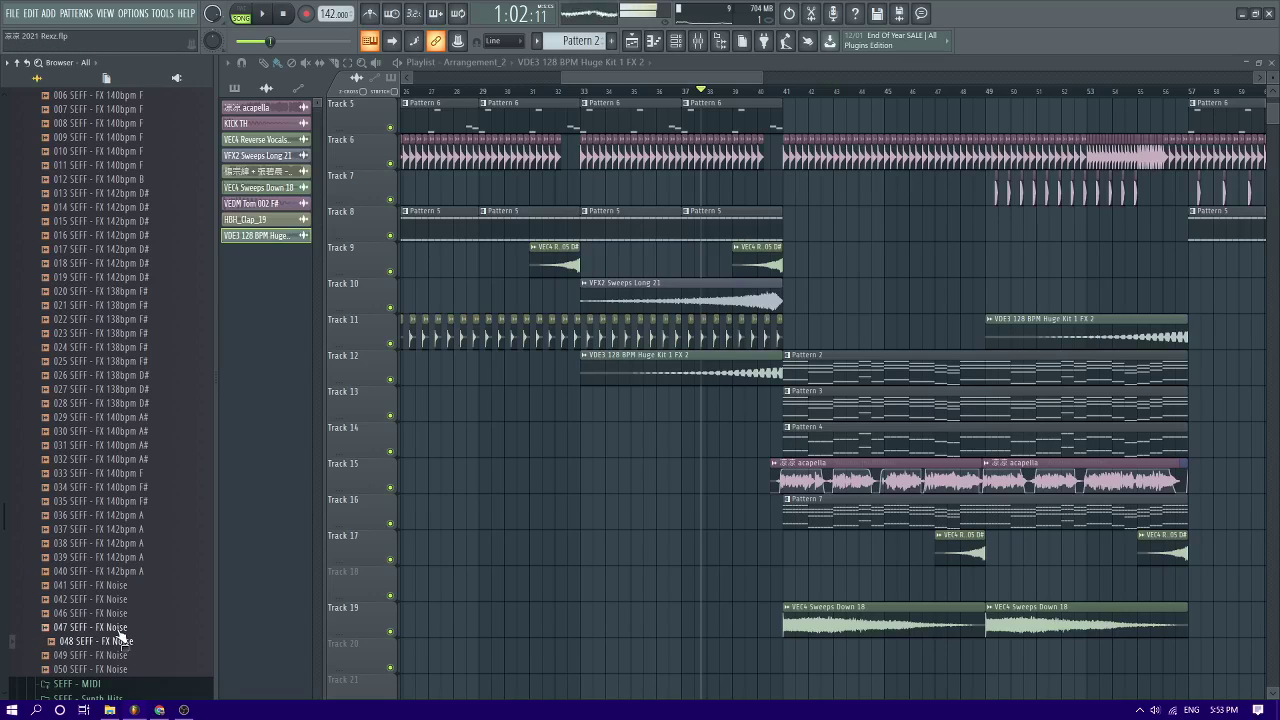
left_click(115, 612)
left_click(111, 600)
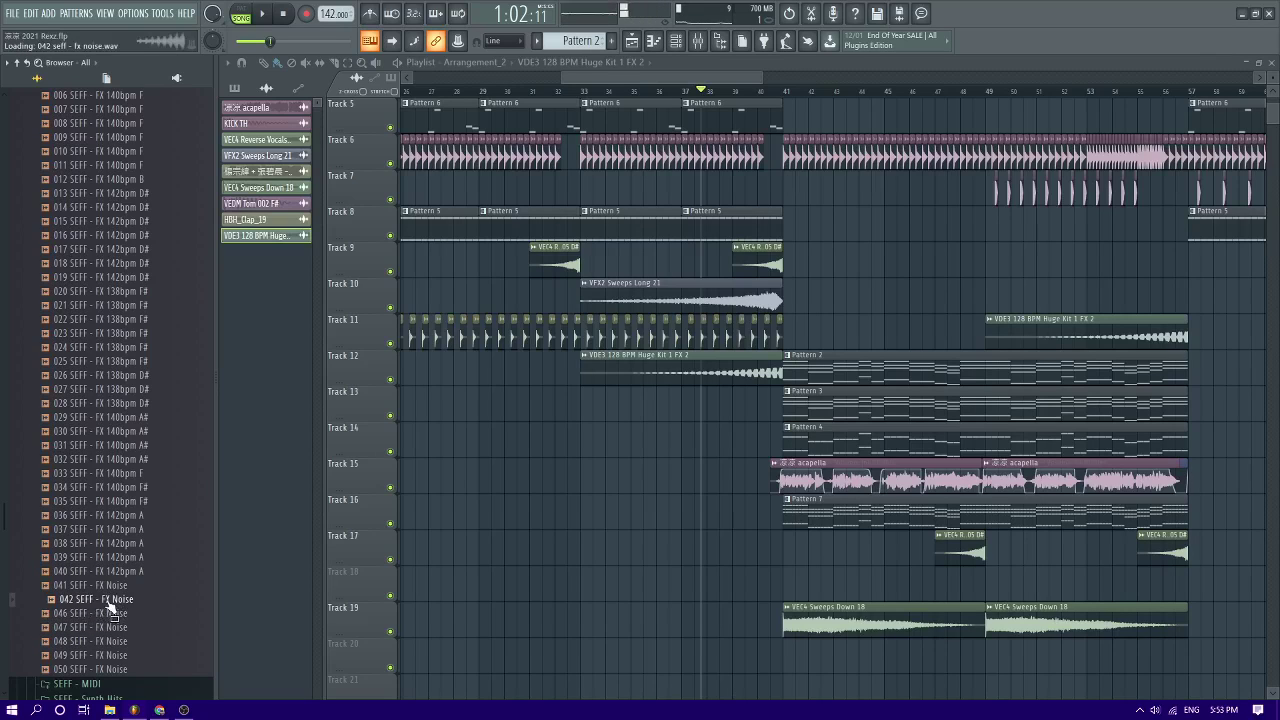
Audition the earlier SEFF - FX samples 024, 013, 009 and 010
scroll(90, 604, "up", 3)
left_click(92, 599)
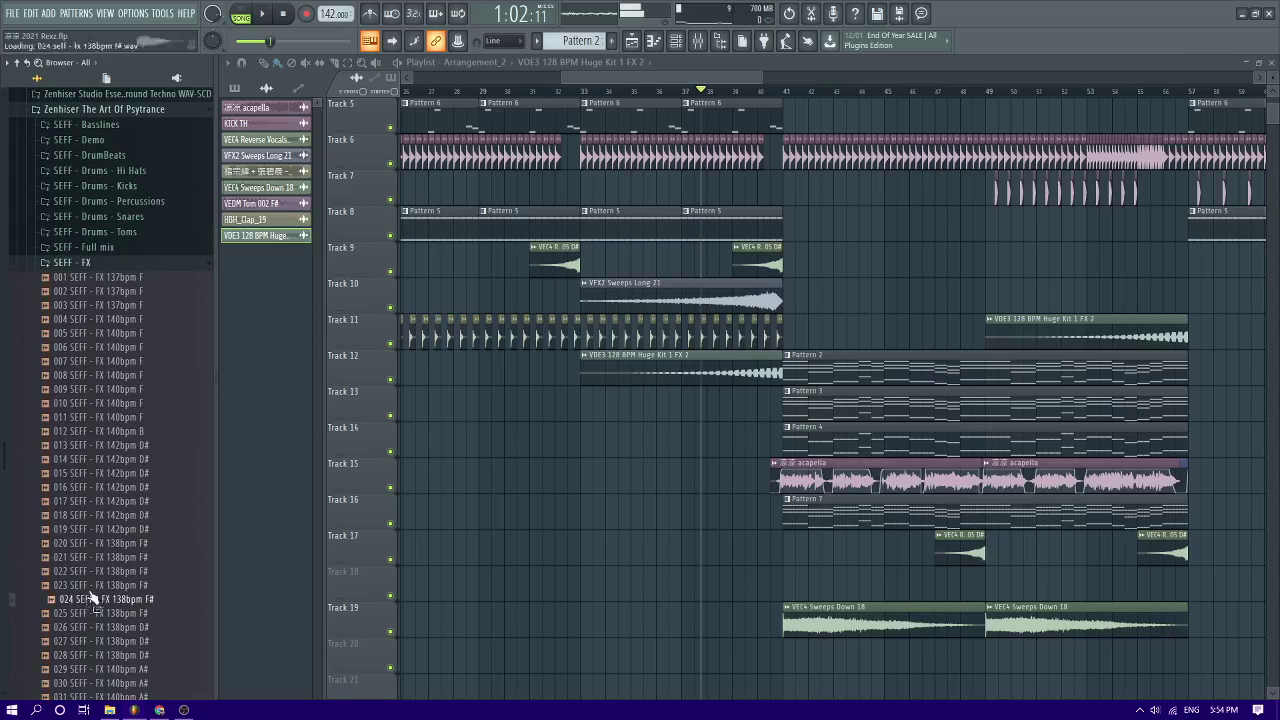
left_click(120, 446)
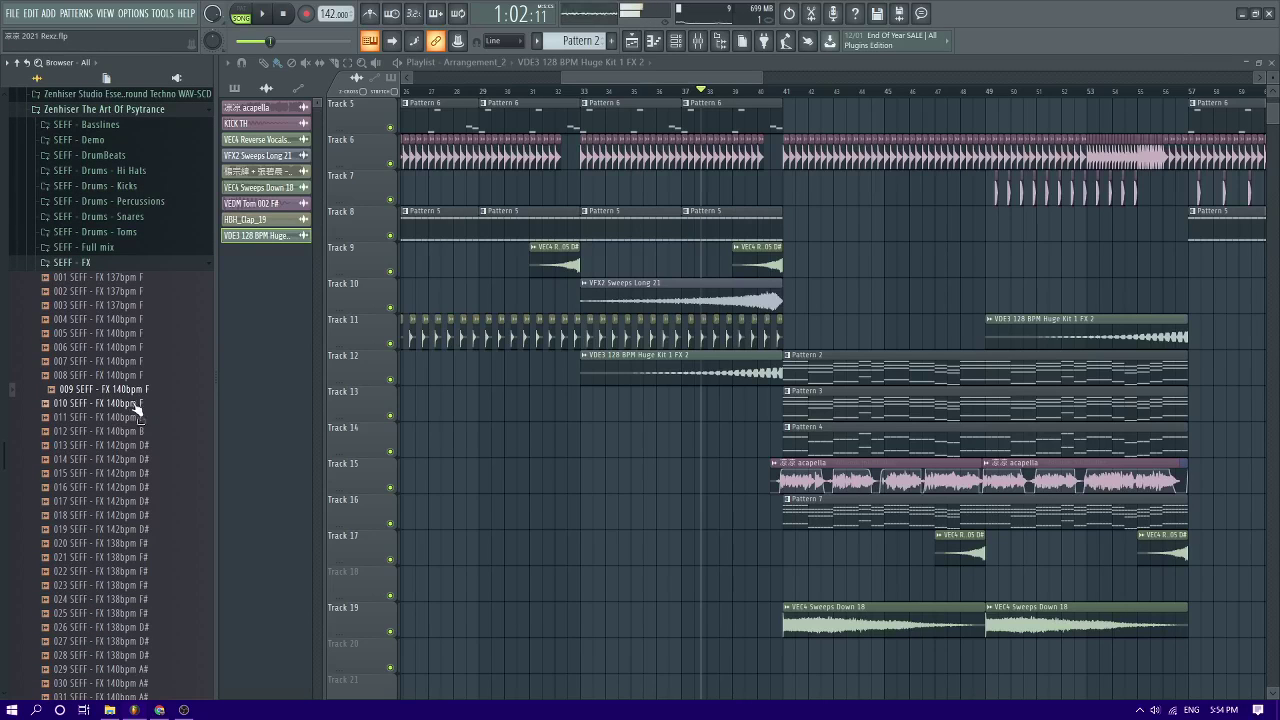
left_click(134, 404)
Play the arrangement through the transition into bar 41 and examine the clips around it up close
key("space")
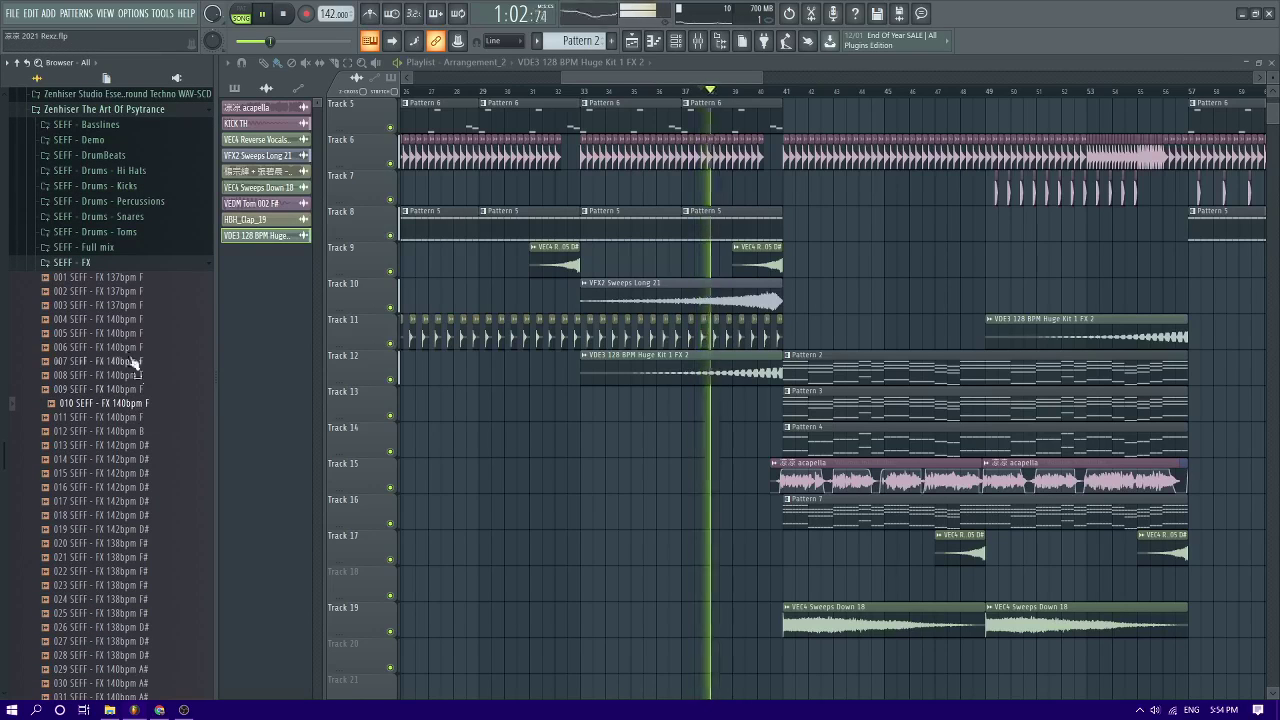
scroll(780, 214, "up", 2)
scroll(778, 212, "up", 4)
scroll(729, 277, "down", 2)
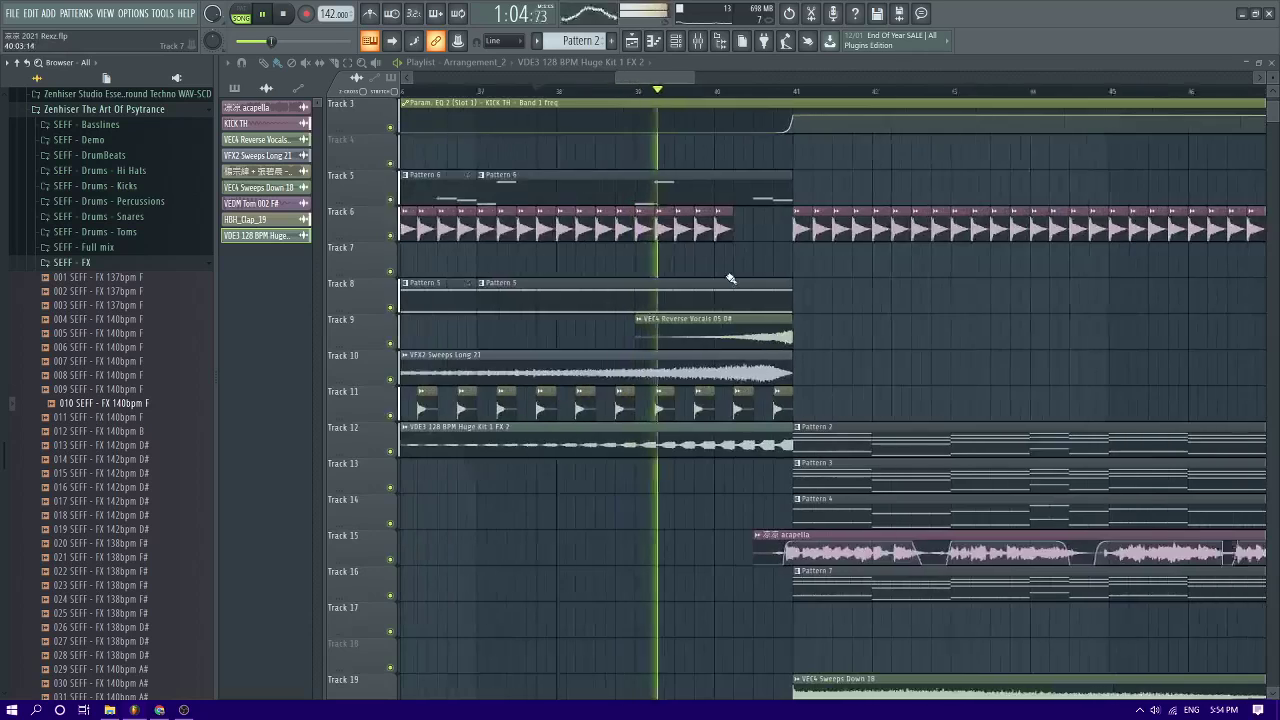
scroll(762, 265, "up", 4)
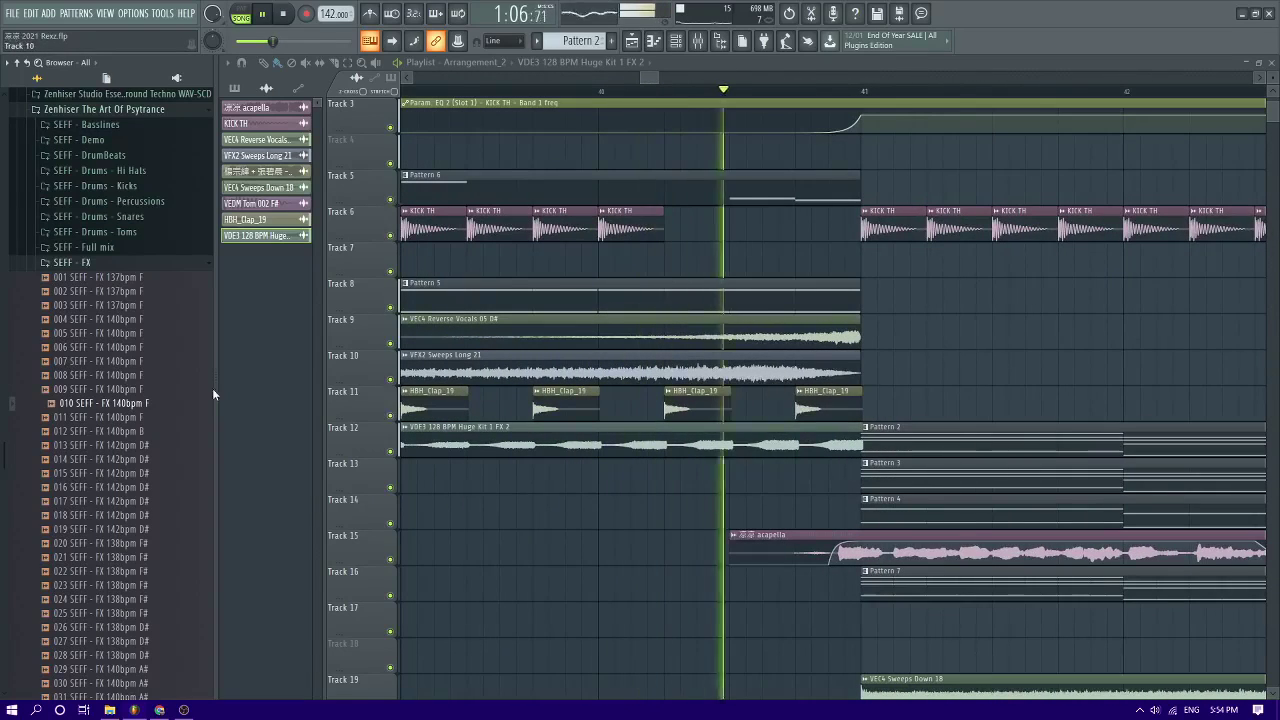
Add the 040 SEFF - FX 142bpm A sample to Track 9 of the playlist, just after bar 41
scroll(52, 389, "down", 6)
scroll(52, 389, "down", 4)
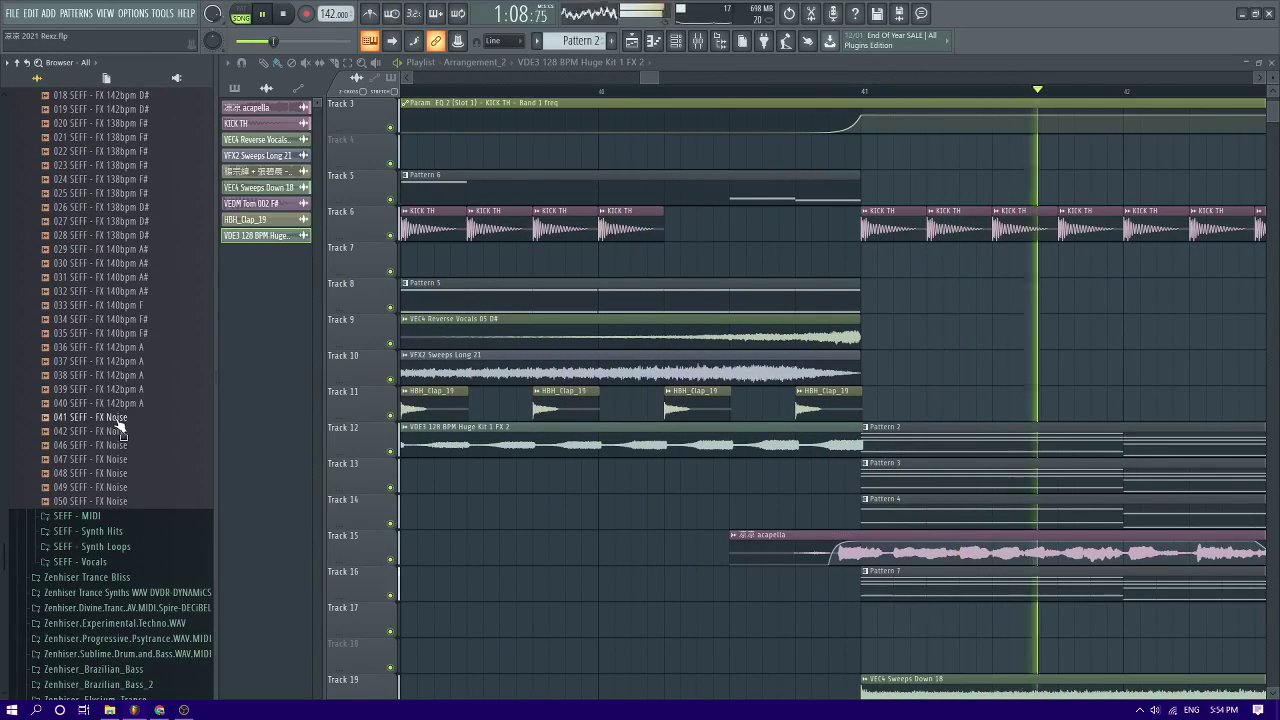
right_click(115, 418)
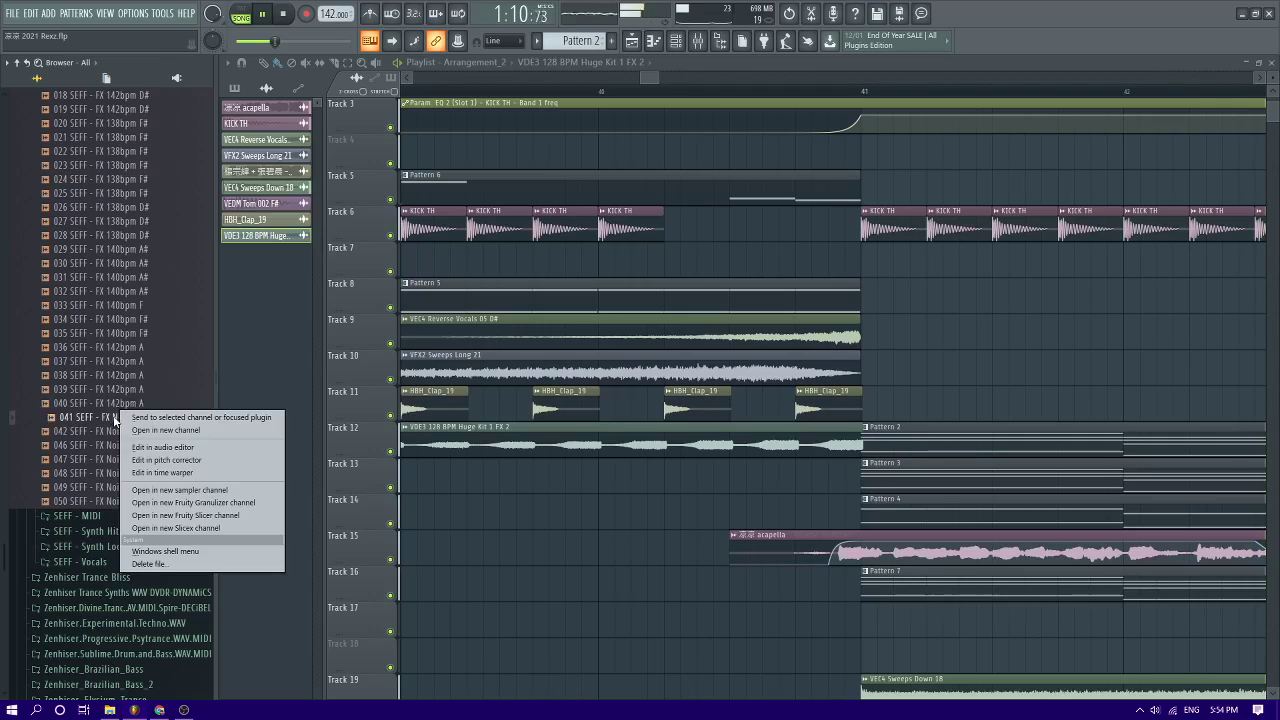
left_click(72, 410)
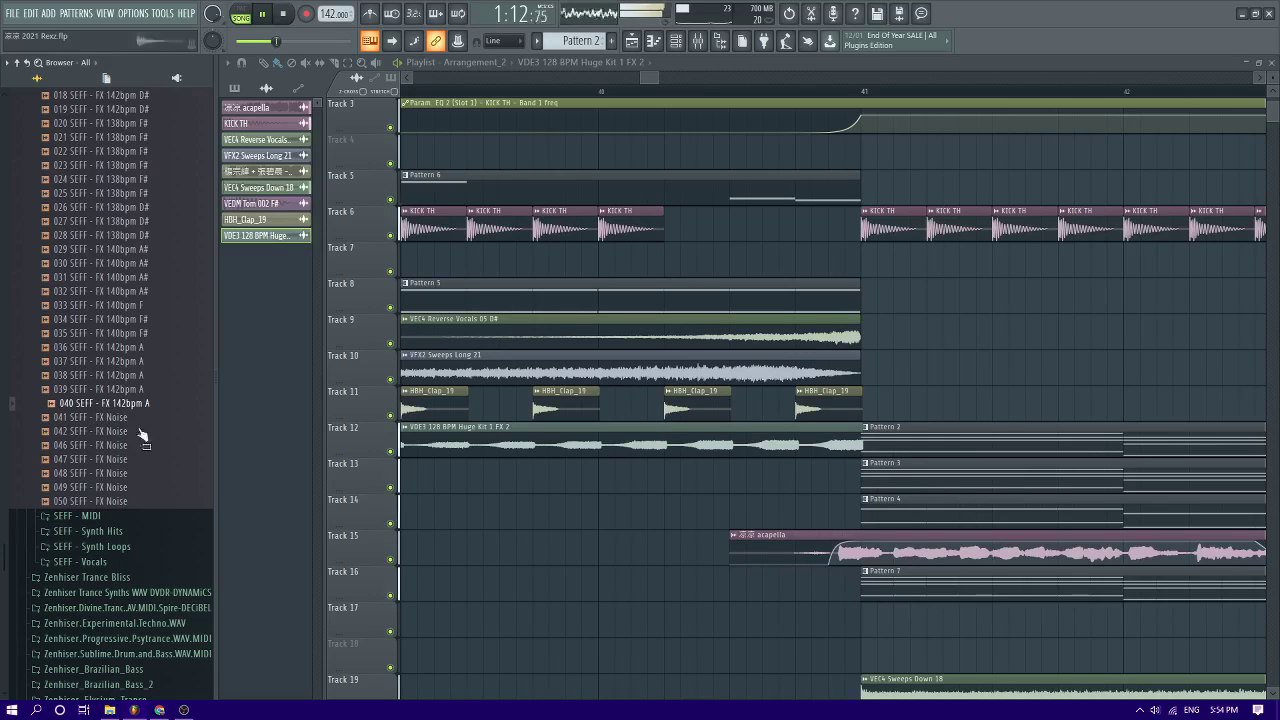
left_click_drag(145, 440, 958, 338)
scroll(960, 330, "down", 2)
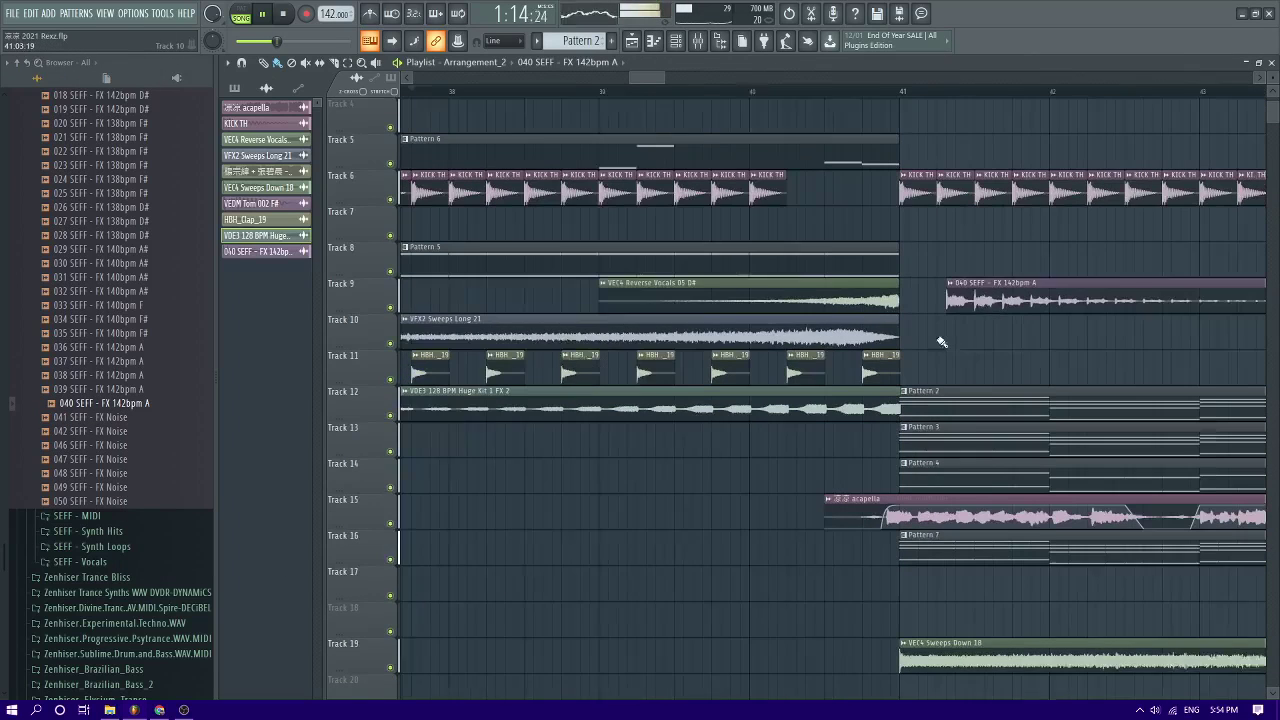
Inspect the channel settings and waveform options of the 040 SEFF - FX 142bpm A clip
double_click(998, 305)
right_click(421, 470)
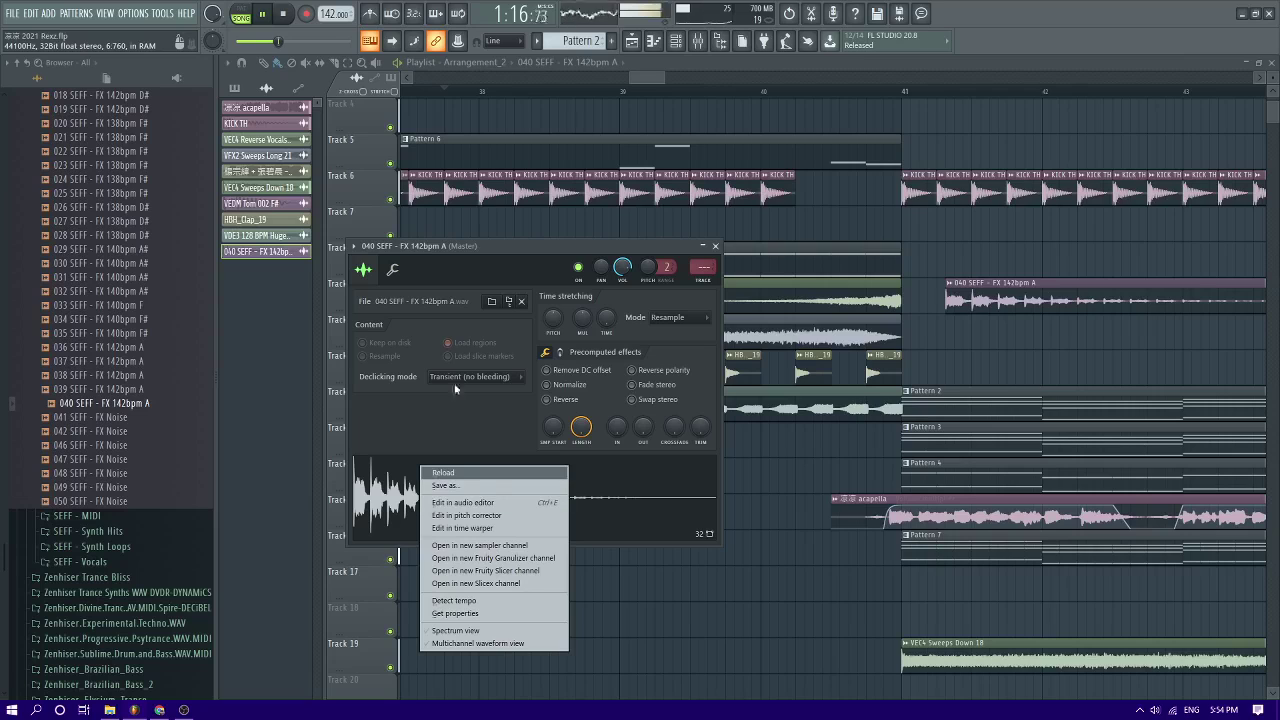
left_click(955, 288)
Try to rename and recolor the 040 SEFF - FX 142bpm A clip, and dismiss the error dialog
left_click(953, 285)
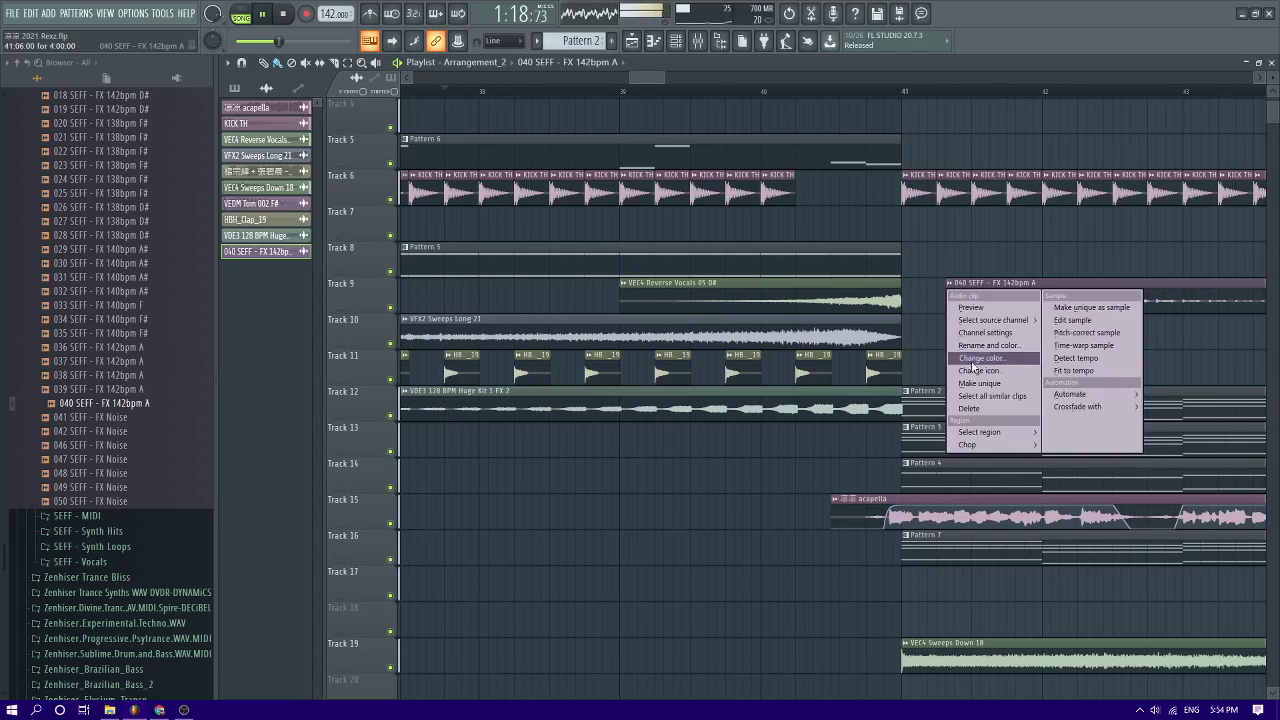
left_click(982, 346)
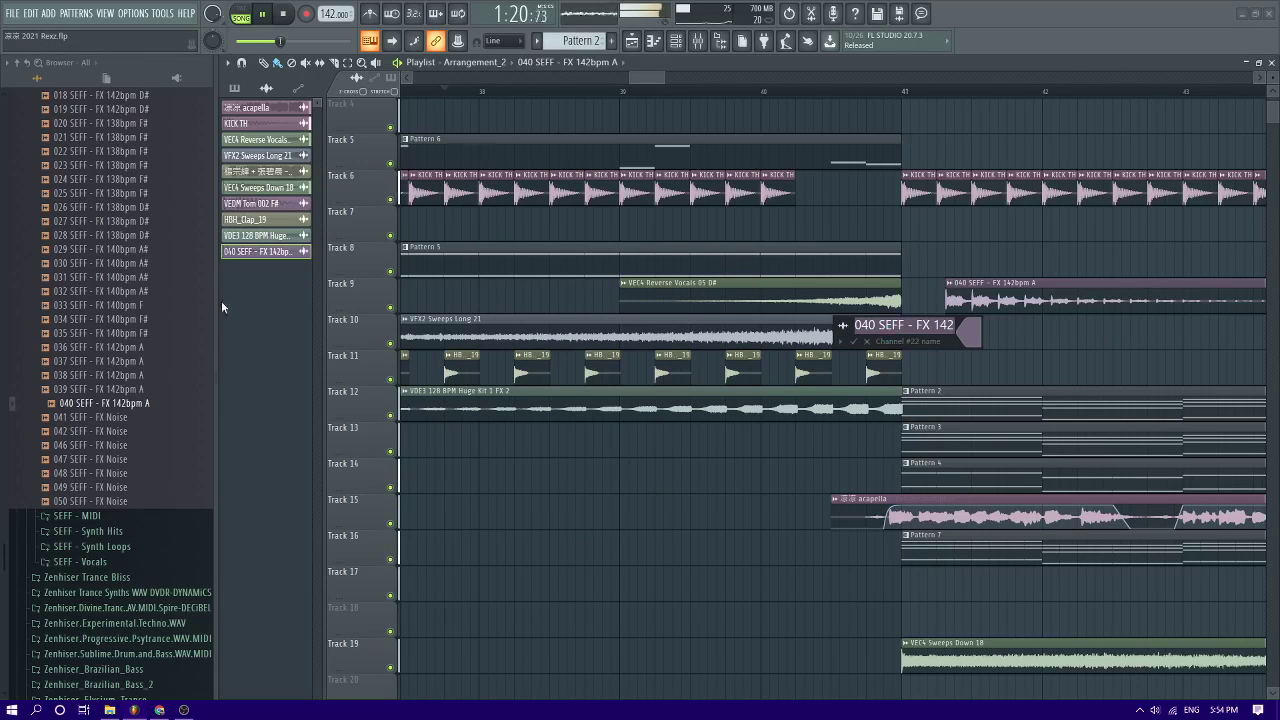
left_click(854, 343)
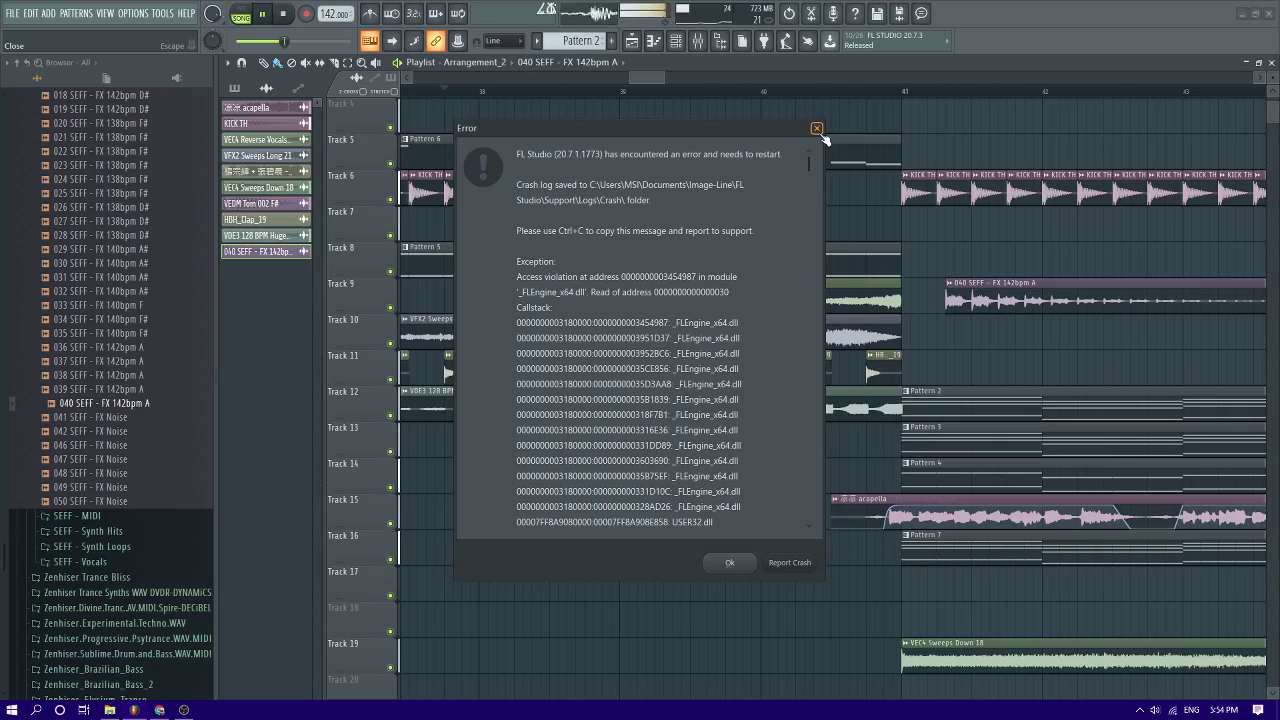
left_click(737, 563)
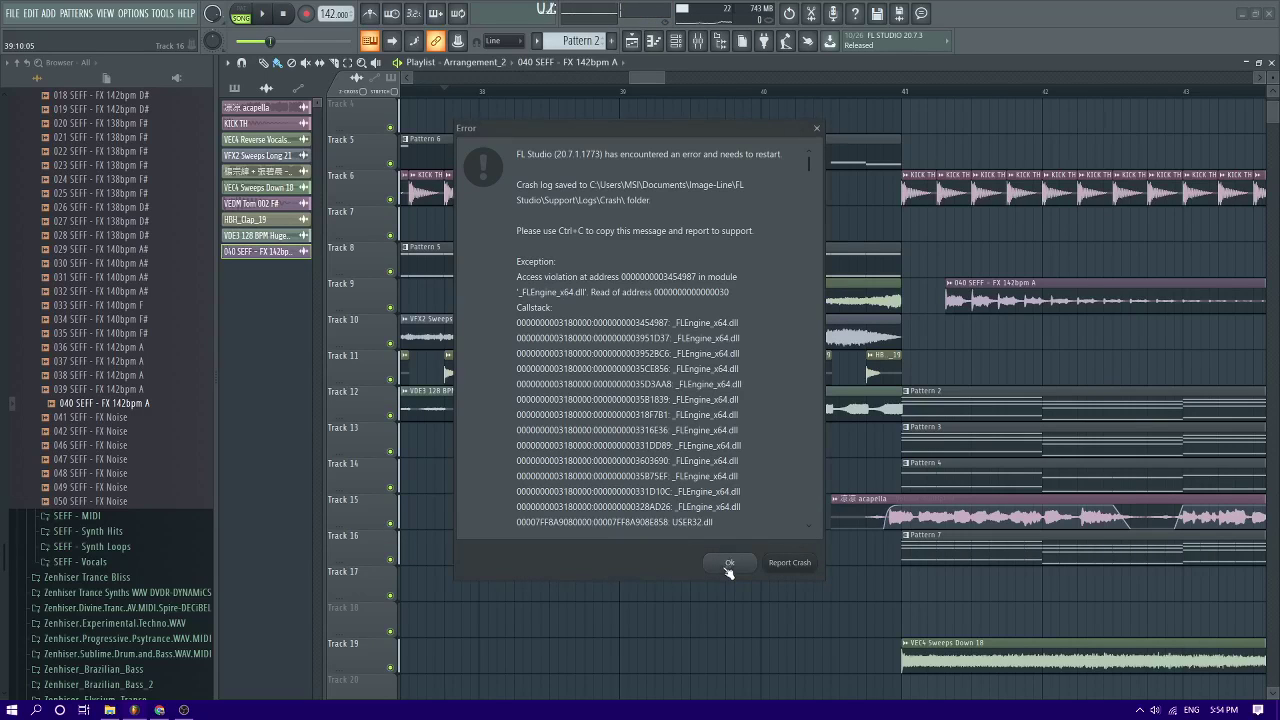
Switch to the Facebook Live Producer dashboard in Chrome and check the account notifications
left_click(159, 709)
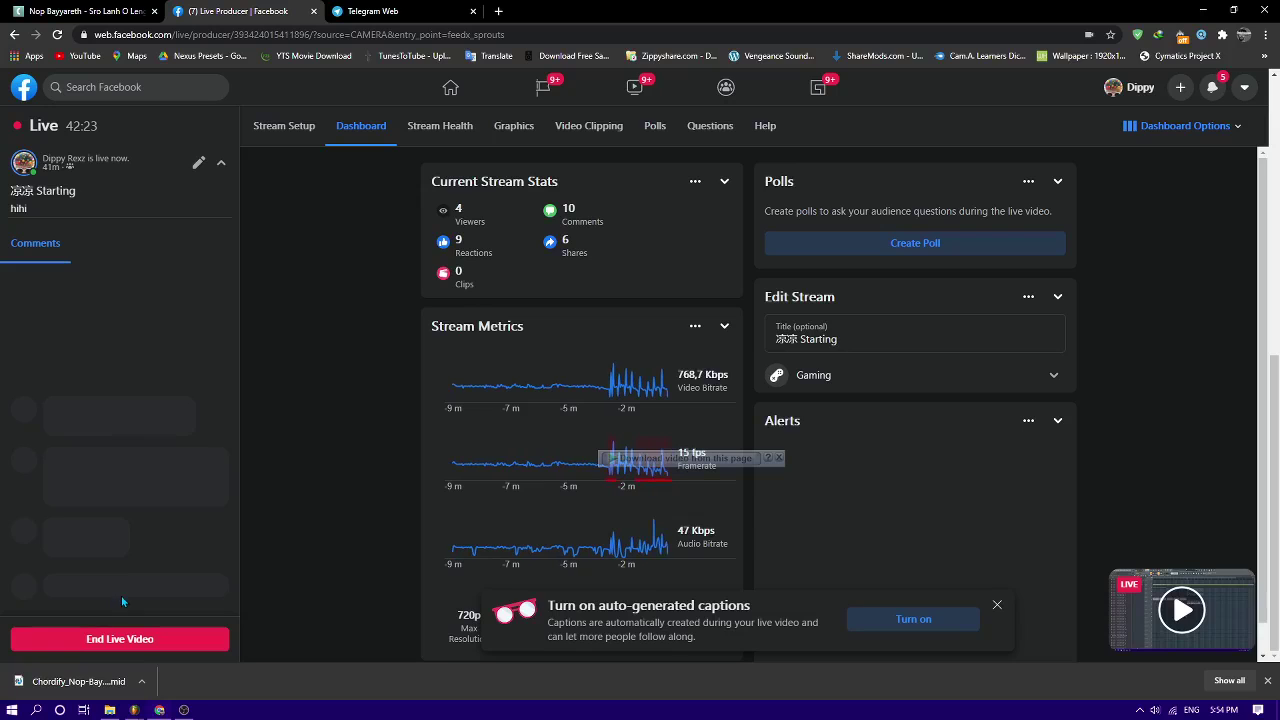
left_click(1212, 89)
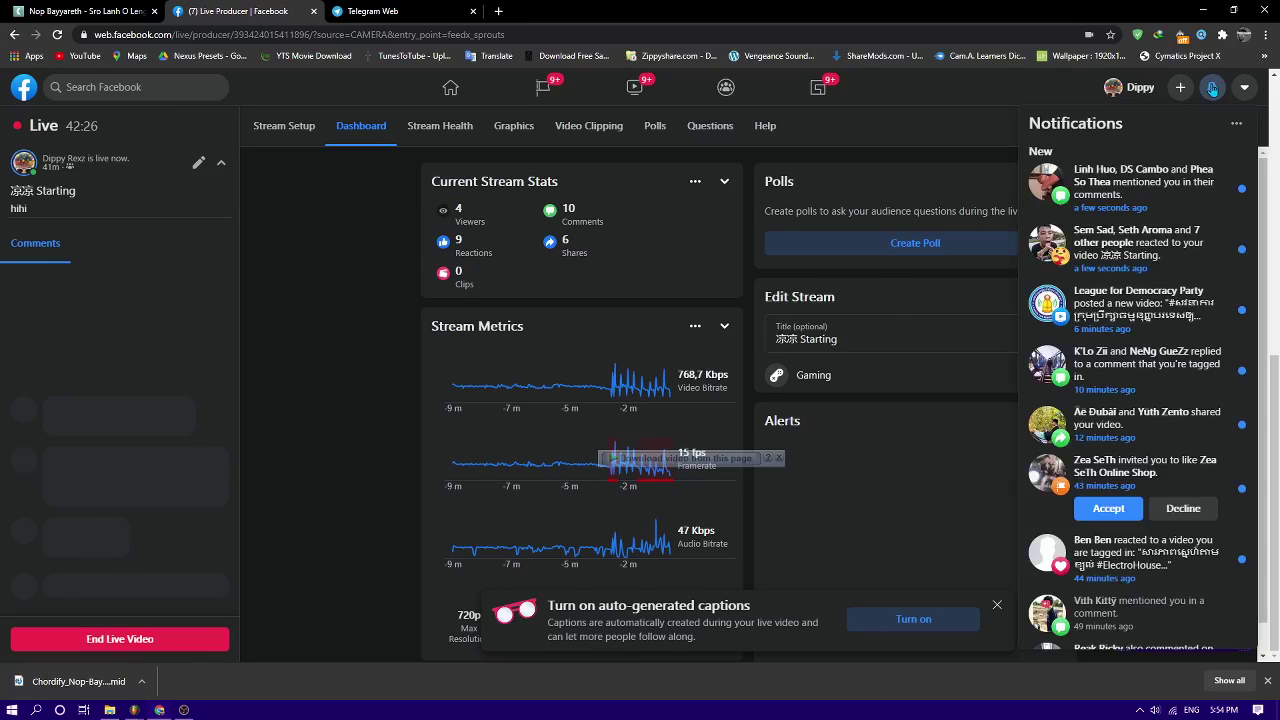
left_click(1212, 89)
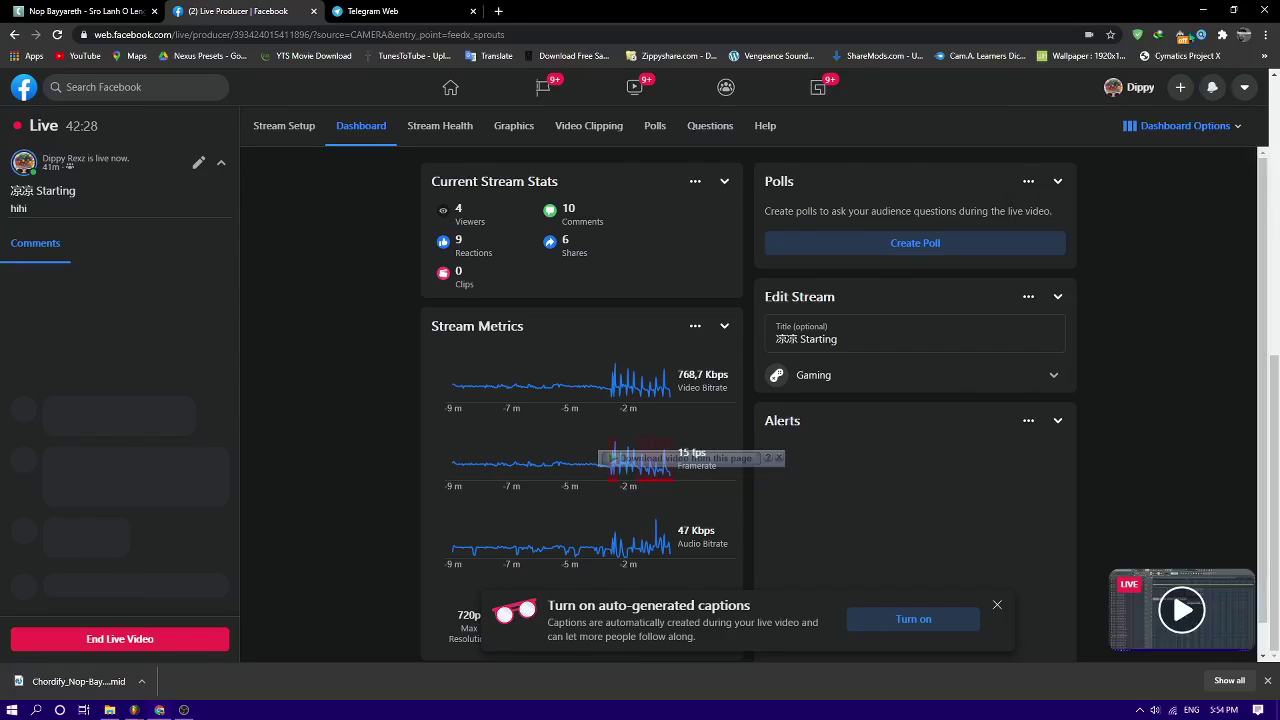